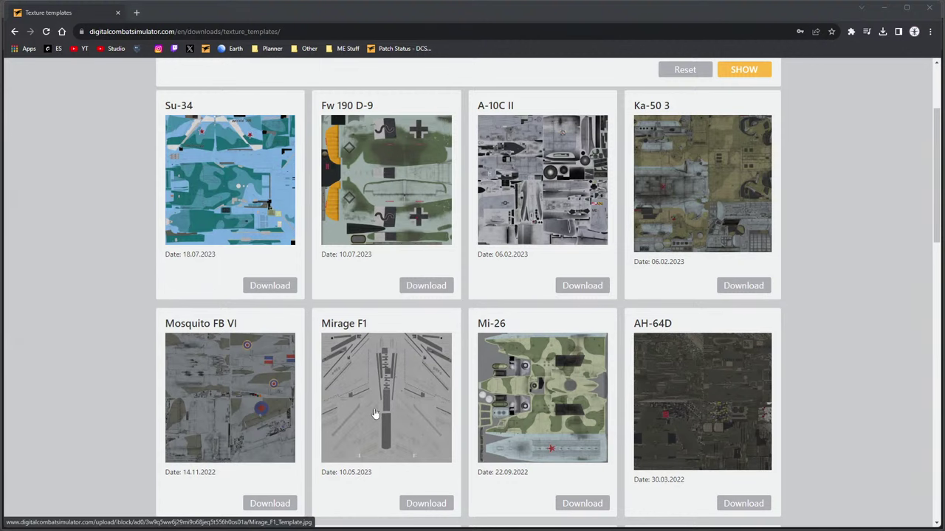
# Download the Mirage F1 texture template as Mirage_F1_Template.zip into Templates\Mirage-F1EE on the Liveries (G:) drive and close the browser.
pyautogui.scroll(-1, 374, 414)
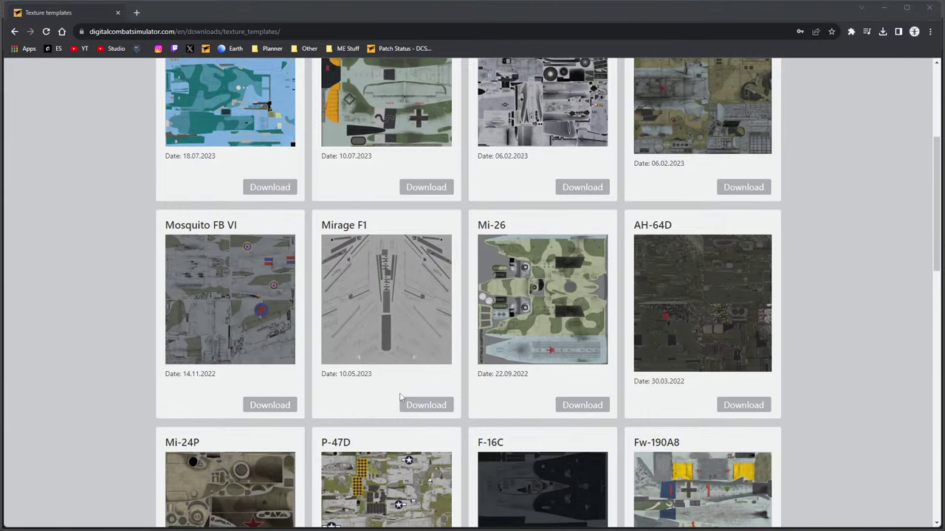
pyautogui.click(421, 403)
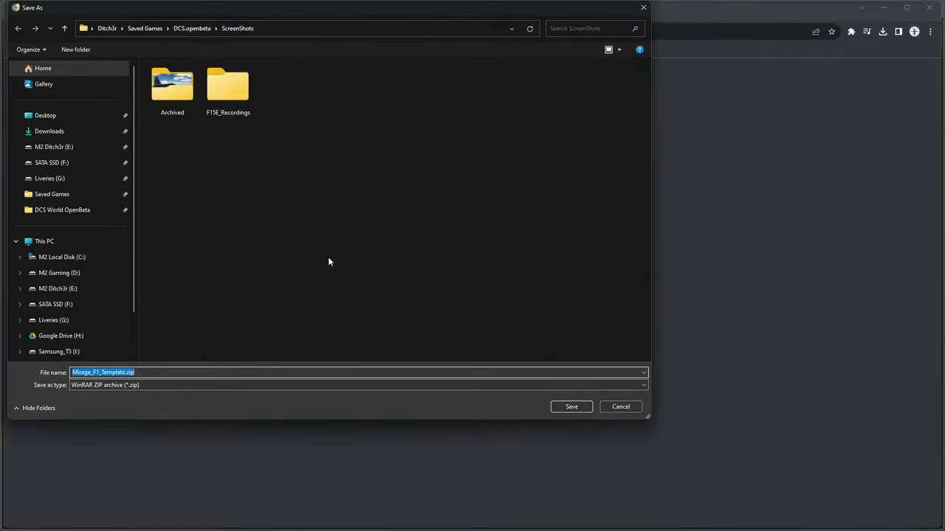
pyautogui.click(76, 179)
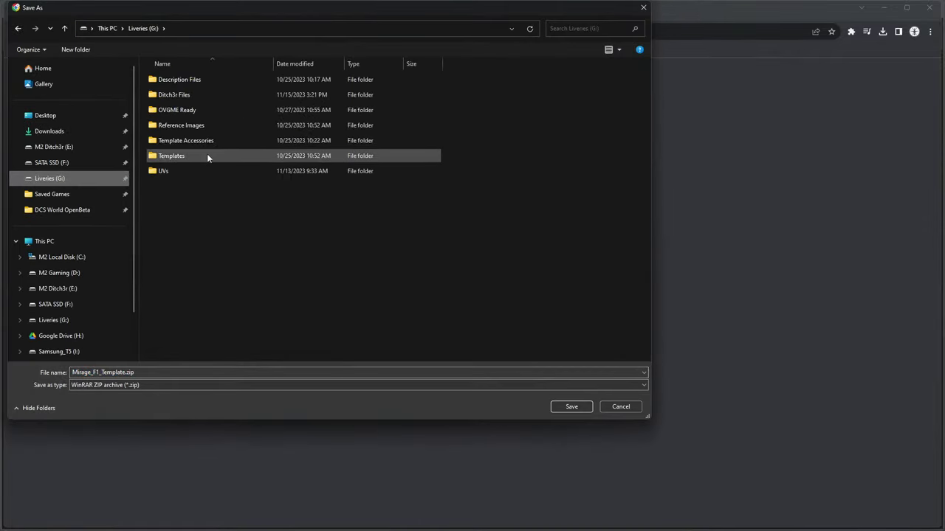
pyautogui.doubleClick(173, 156)
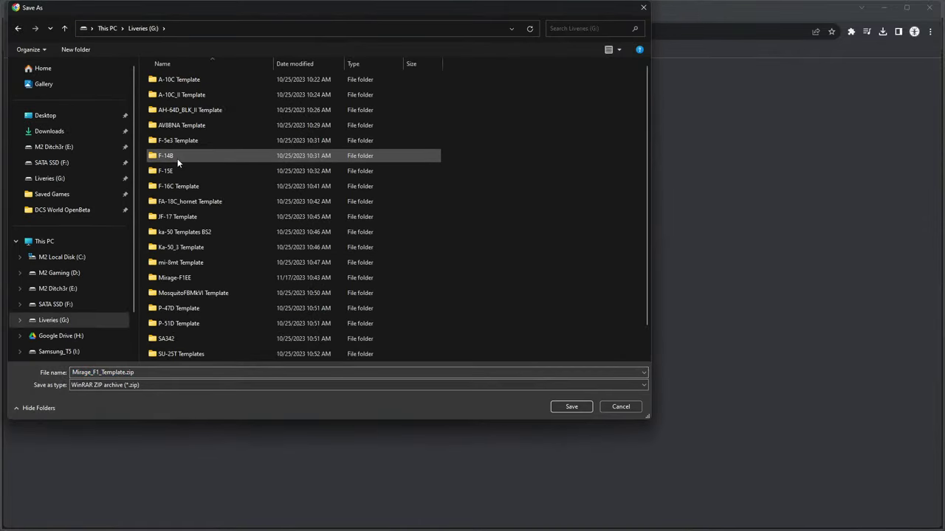
pyautogui.click(194, 277)
pyautogui.doubleClick(194, 277)
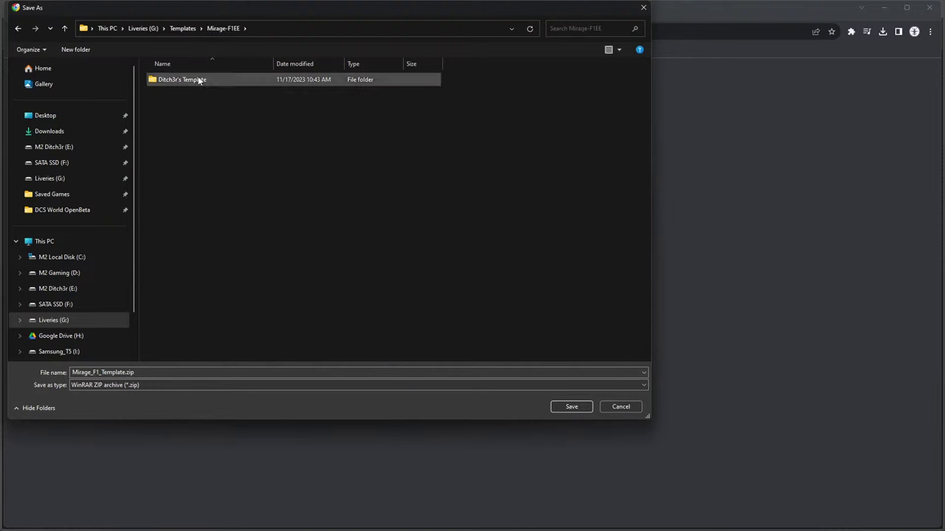
pyautogui.click(563, 407)
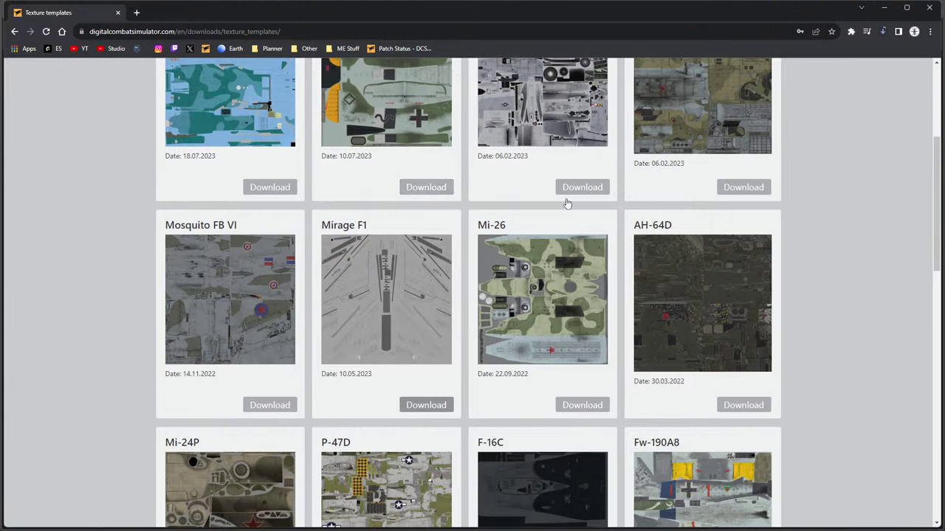
pyautogui.click(934, 10)
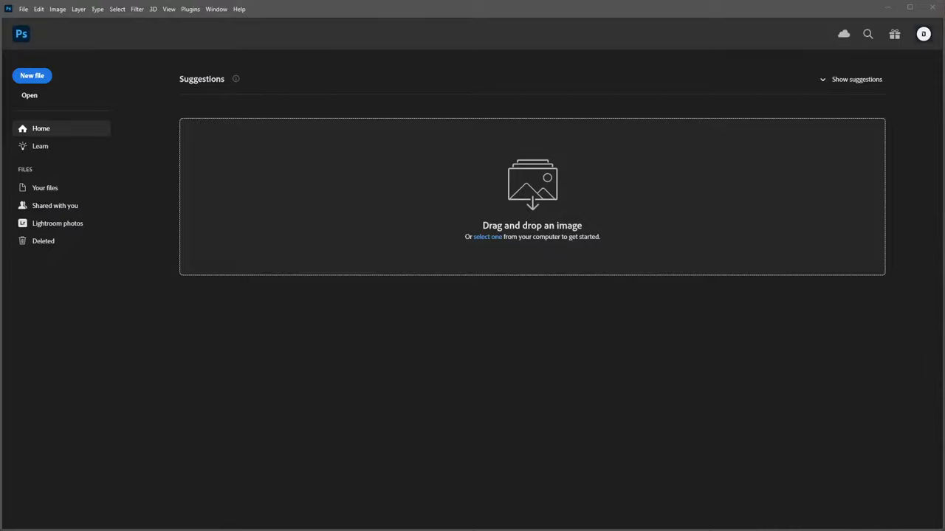
# Switch to File Explorer and open the DCS World OpenBeta folder inside DCS on the M2 Gaming (D:) drive.
pyautogui.press('super+e')
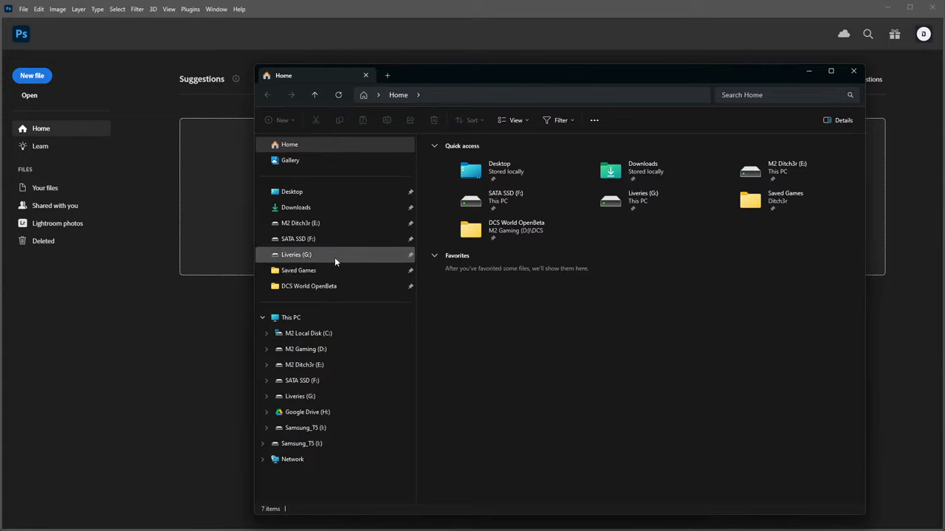
pyautogui.click(328, 239)
pyautogui.click(400, 95)
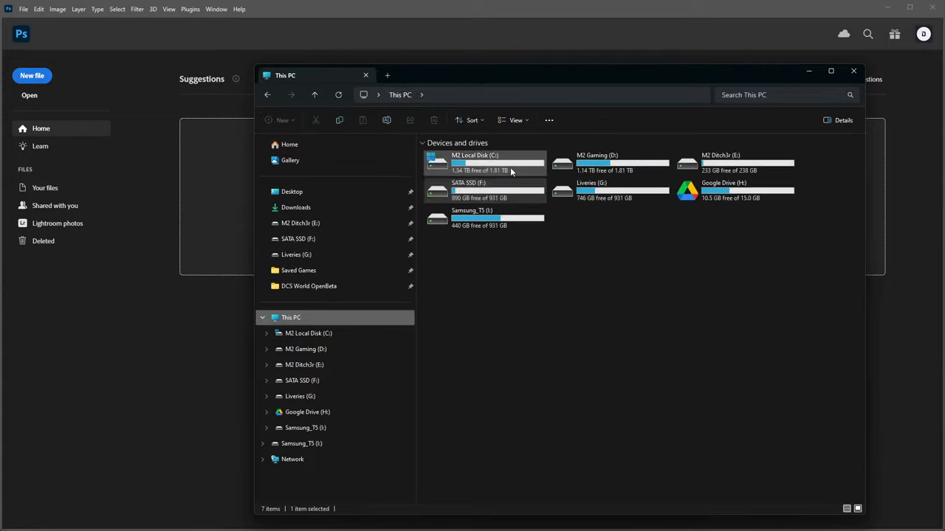
pyautogui.doubleClick(601, 164)
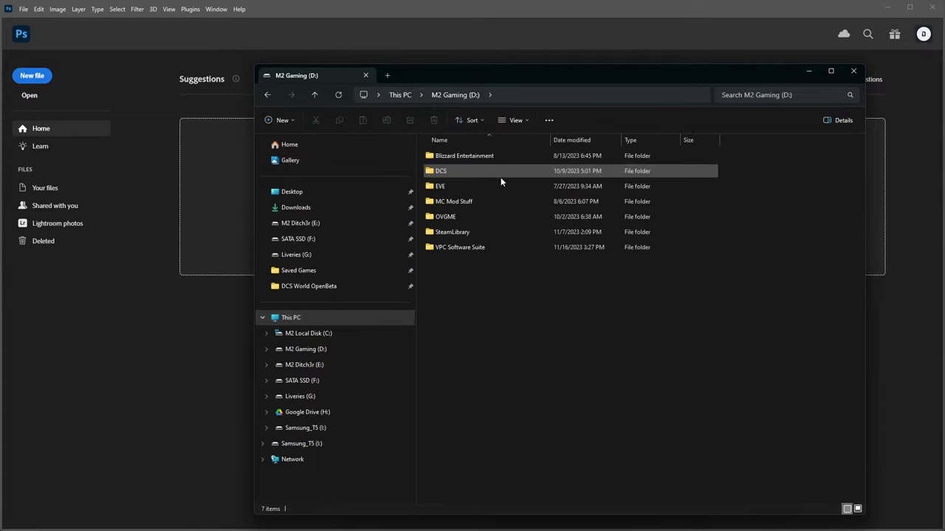
pyautogui.click(479, 172)
pyautogui.doubleClick(464, 171)
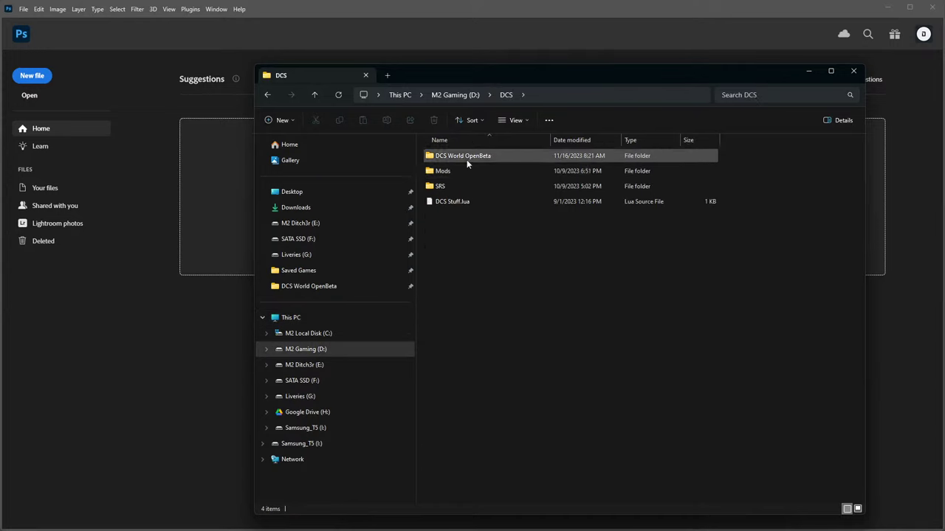
pyautogui.doubleClick(467, 159)
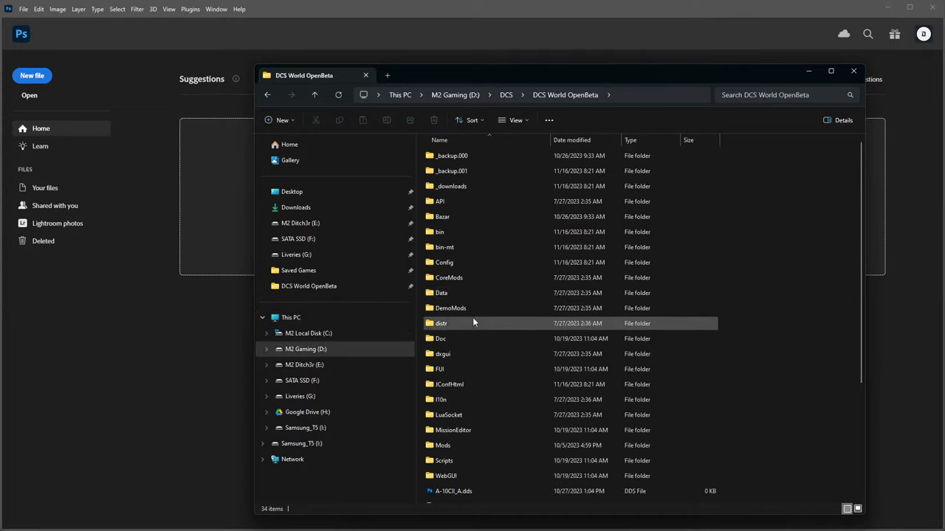
# Open the stock Mirage F1 liveries folder at CoreMods\aircraft\Mirage-F1\Liveries.
pyautogui.doubleClick(473, 278)
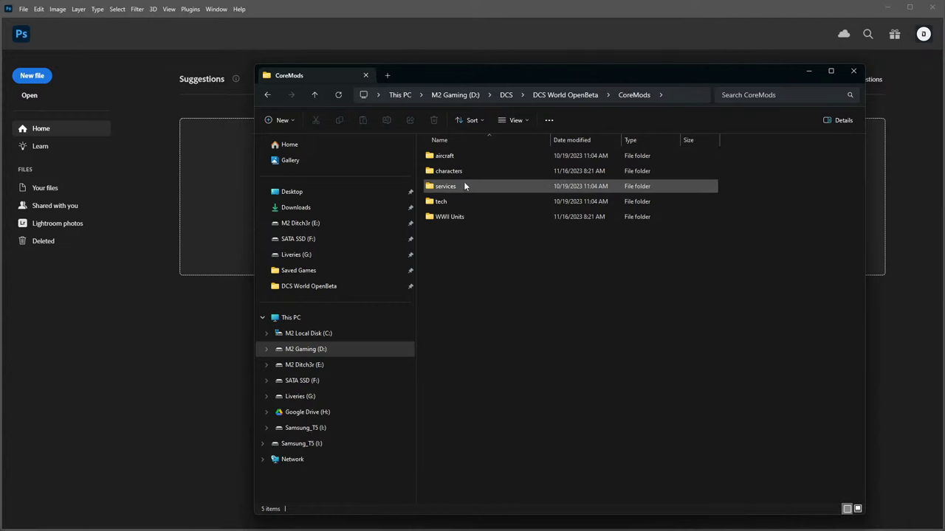
pyautogui.doubleClick(468, 159)
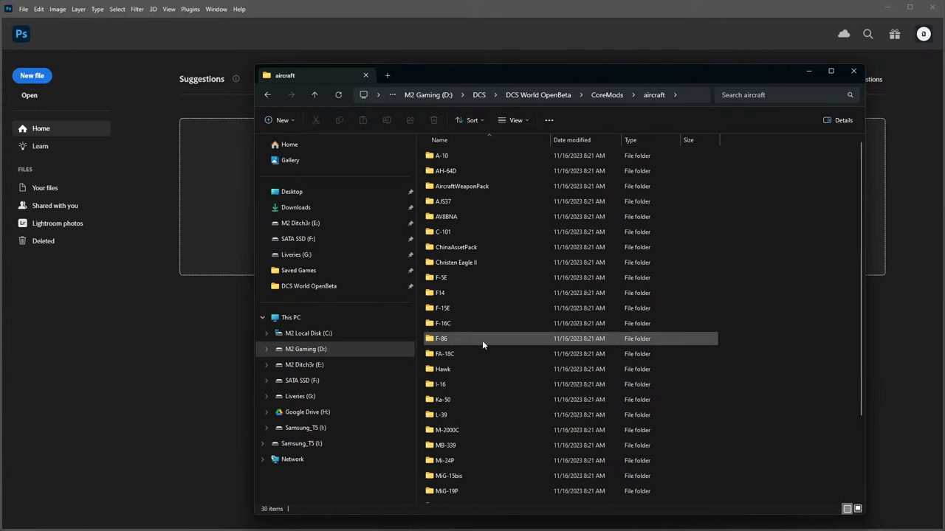
pyautogui.scroll(-1, 481, 443)
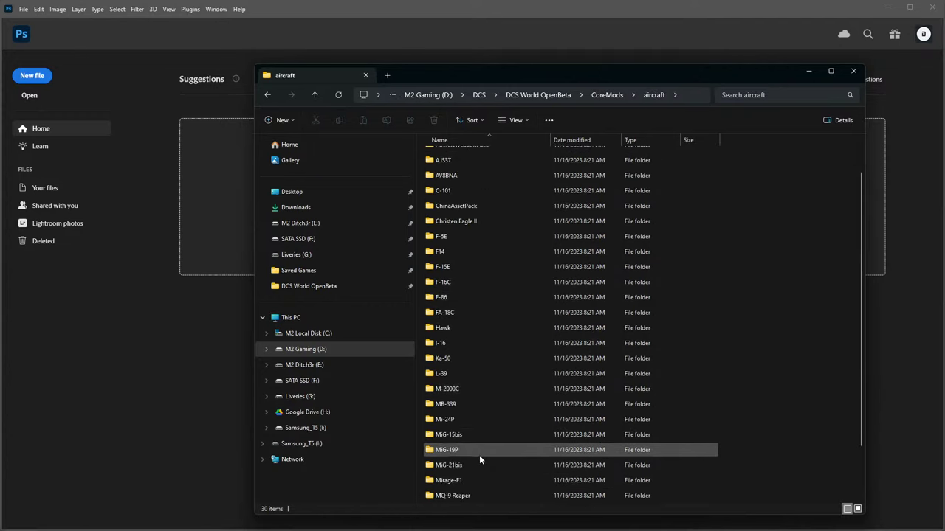
pyautogui.doubleClick(469, 481)
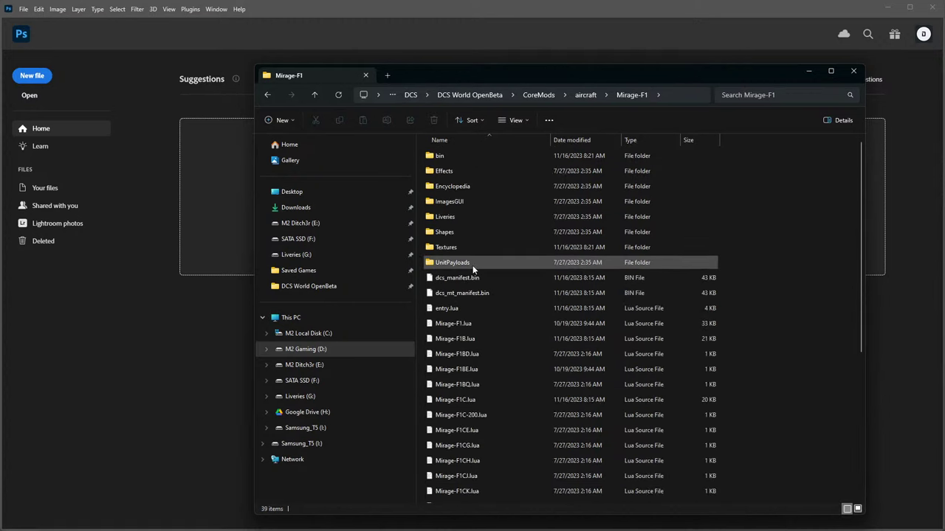
pyautogui.doubleClick(459, 217)
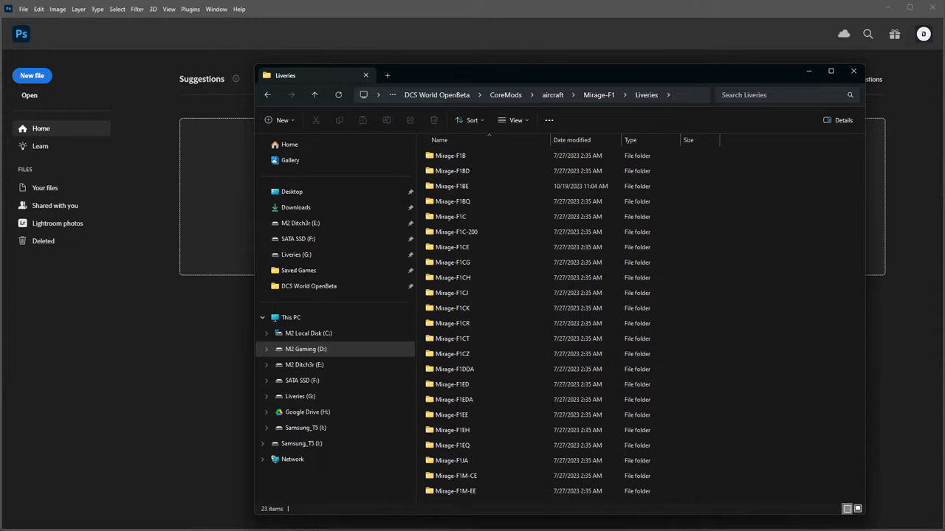
# Open Saved Games\DCS.openbeta\Liveries in a second File Explorer window and offset it from the first window.
pyautogui.press('super+e')
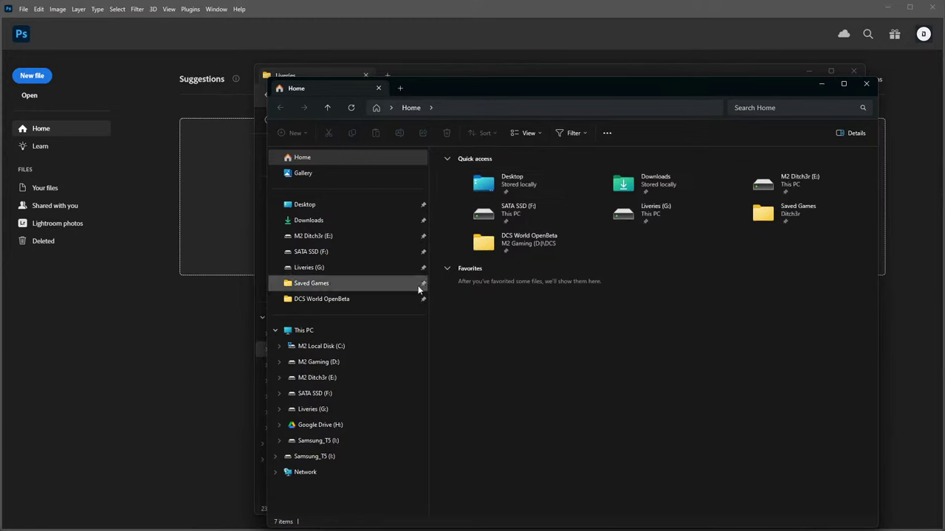
pyautogui.click(334, 284)
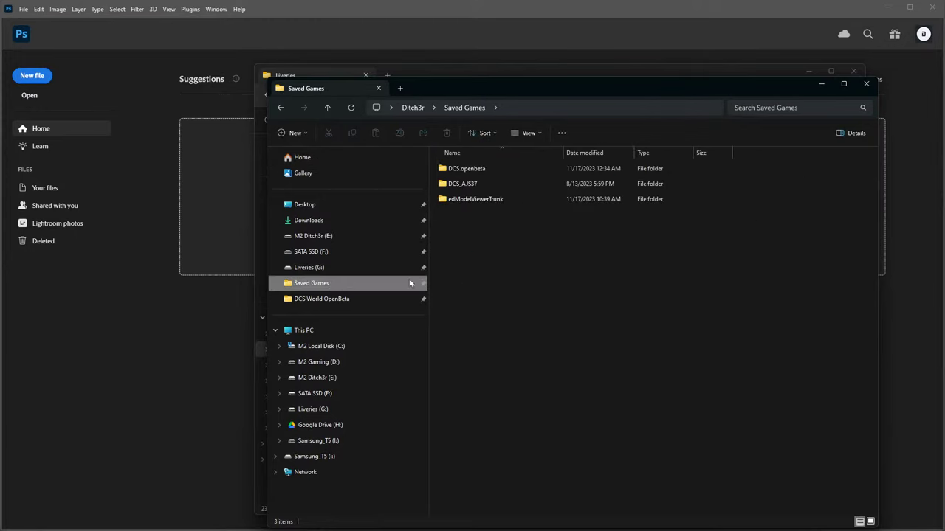
pyautogui.doubleClick(470, 168)
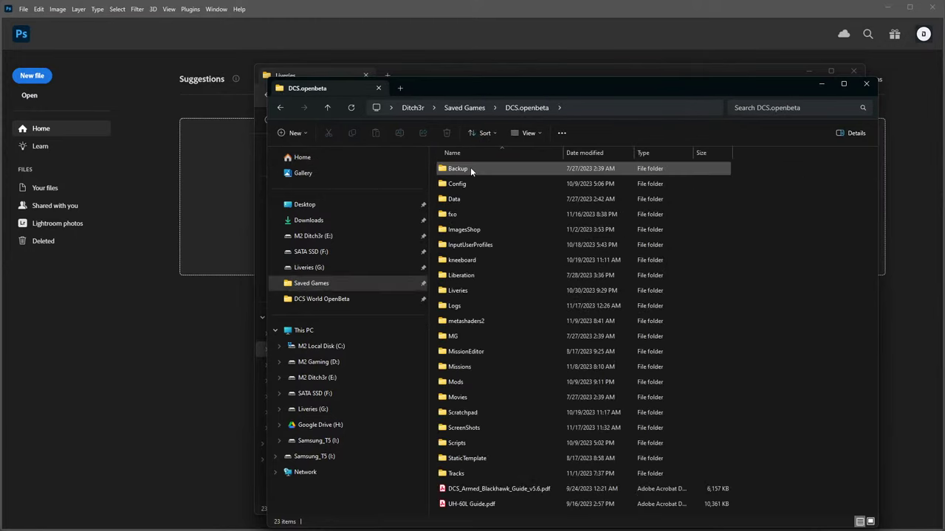
pyautogui.doubleClick(473, 286)
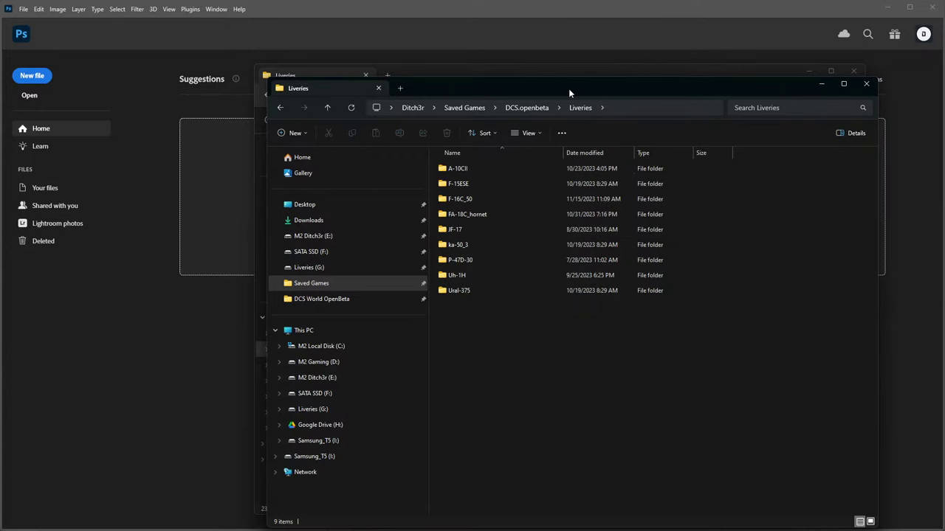
pyautogui.moveTo(568, 88); pyautogui.dragTo(457, 81)
pyautogui.rightClick(357, 348)
# Copy the name of the Mirage-F1EE folder from the stock Mirage-F1 Liveries folder without renaming it.
pyautogui.click(799, 370)
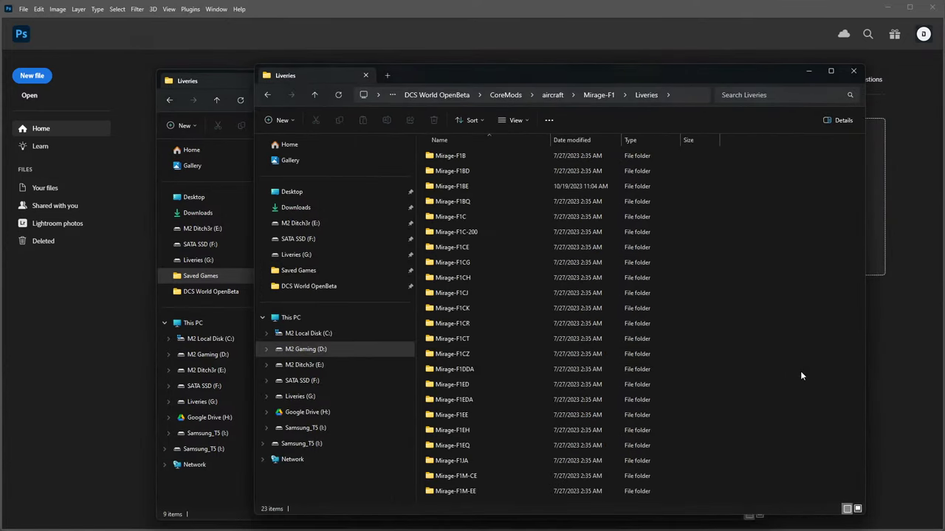
pyautogui.rightClick(460, 416)
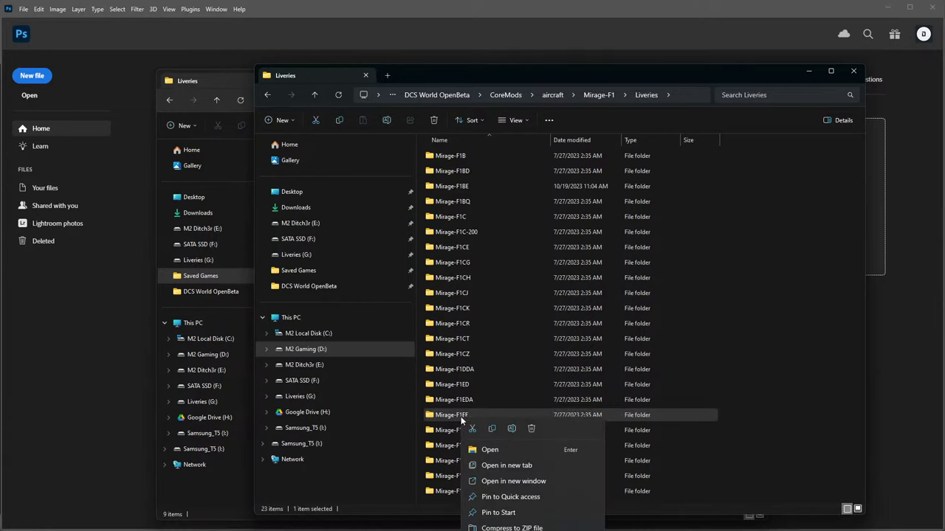
pyautogui.click(512, 429)
pyautogui.hotkey('ctrl', 'c')
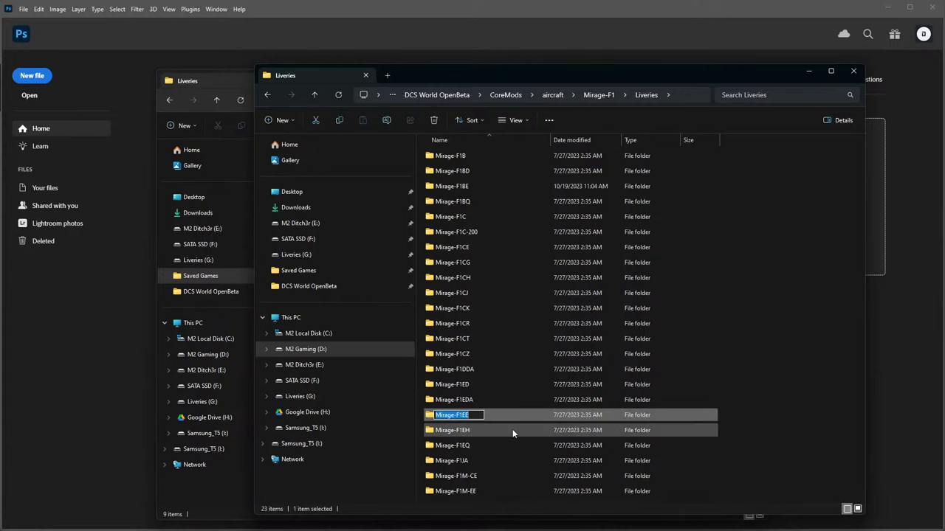
pyautogui.press('Escape')
# Create a folder named Mirage-F1EE in the Saved Games Liveries folder using the copied name.
pyautogui.click(228, 88)
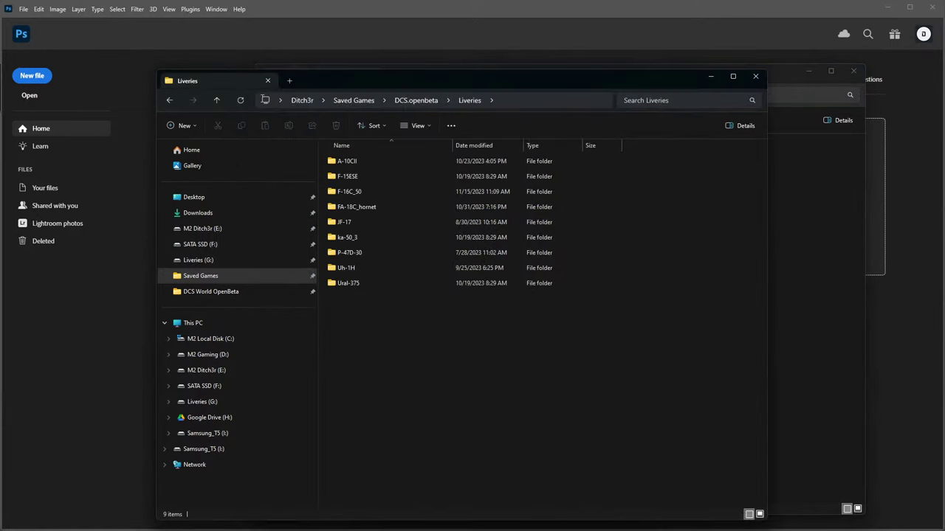
pyautogui.rightClick(436, 369)
pyautogui.moveTo(481, 431)
pyautogui.click(598, 429)
pyautogui.hotkey('ctrl', 'v')
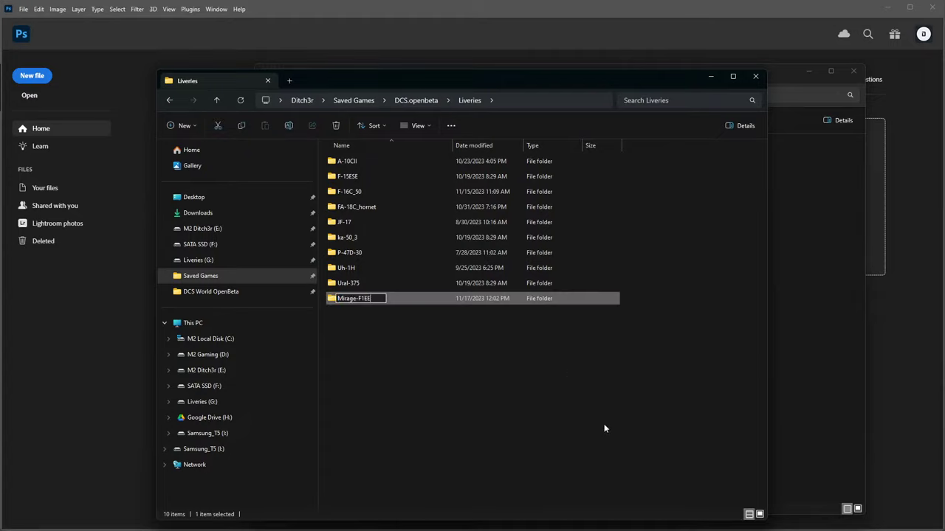
pyautogui.press('Return')
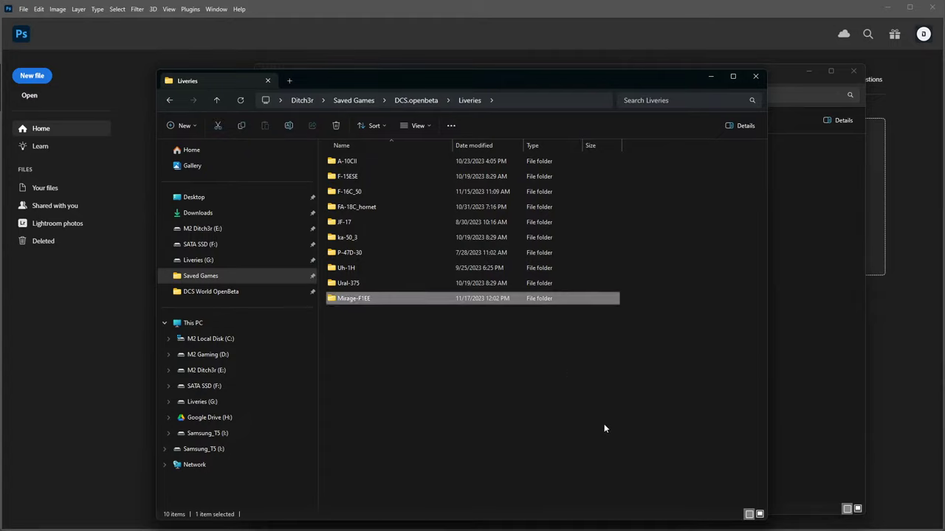
# Create a folder named Stream Livery inside the new Mirage-F1EE folder.
pyautogui.doubleClick(376, 300)
pyautogui.rightClick(379, 269)
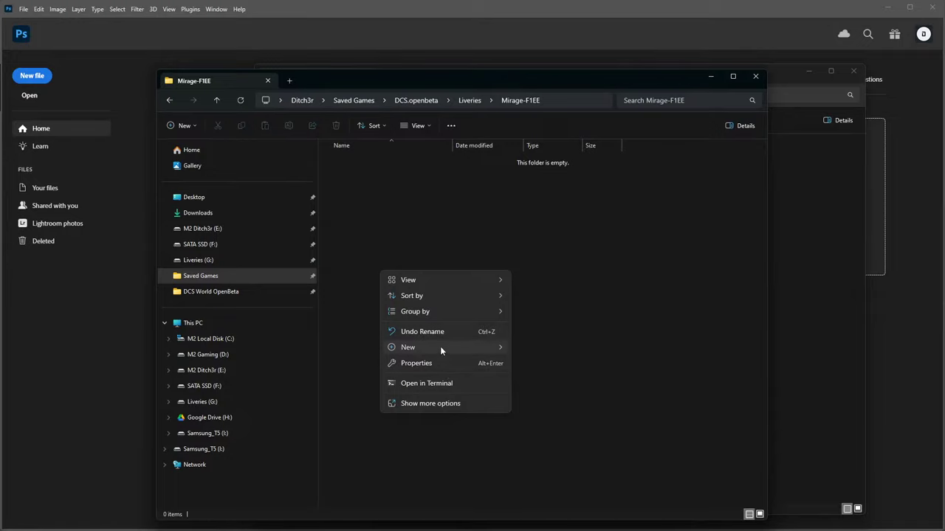
pyautogui.moveTo(439, 346)
pyautogui.click(533, 348)
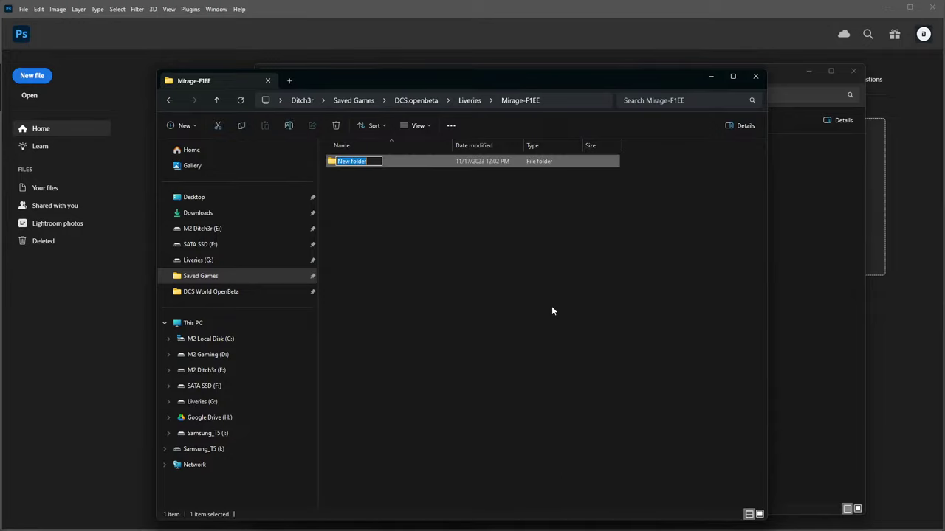
pyautogui.write('Ste')
pyautogui.write('eam Livery')
pyautogui.press('Return')
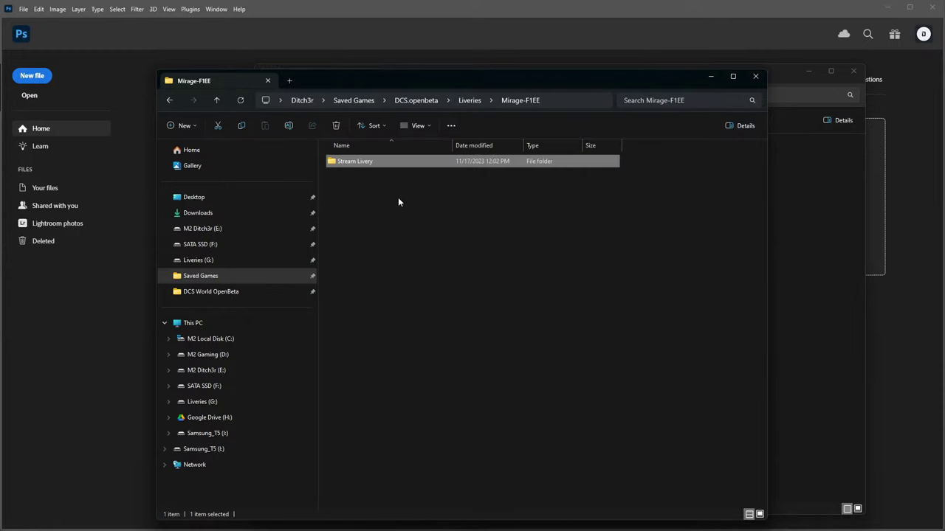
# Copy description.lua from the stock Mirage-F1EE Aerges Blue livery into the Stream Livery folder and open the copy in Visual Studio Code.
pyautogui.click(818, 303)
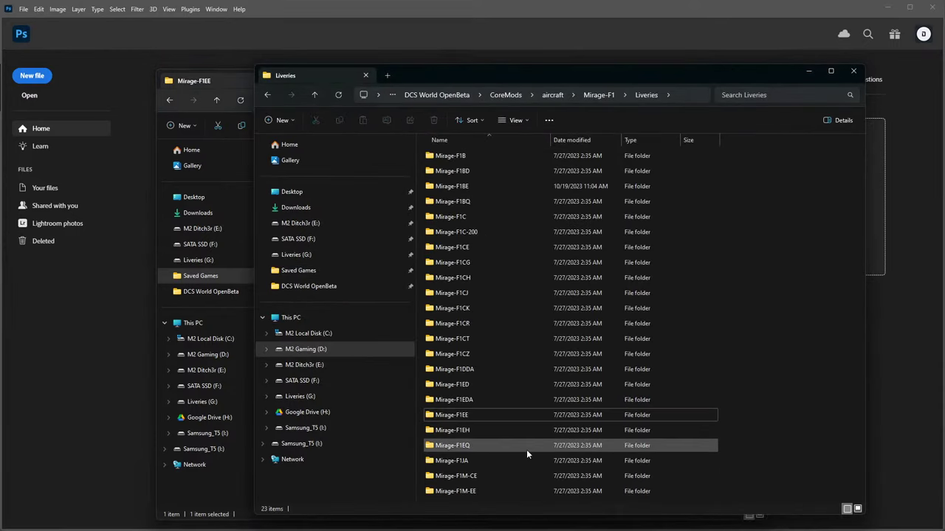
pyautogui.doubleClick(485, 416)
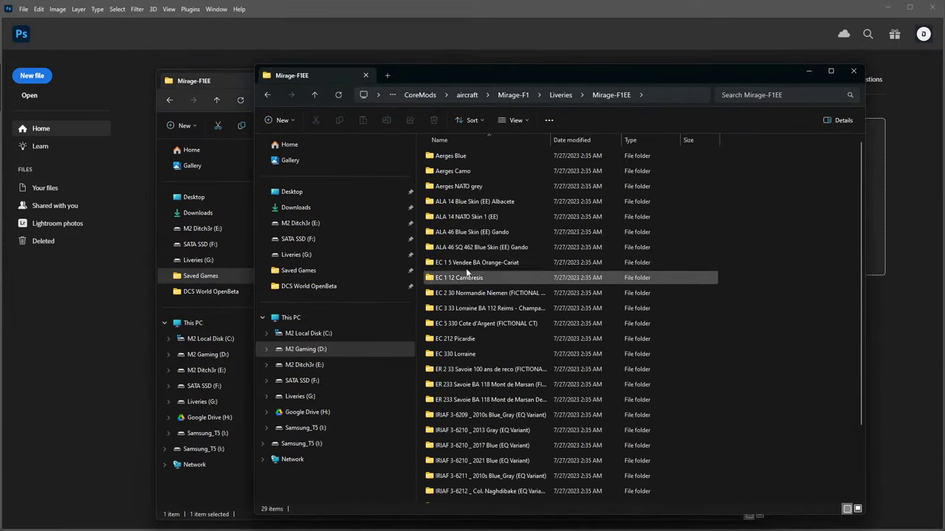
pyautogui.doubleClick(464, 155)
pyautogui.click(452, 170)
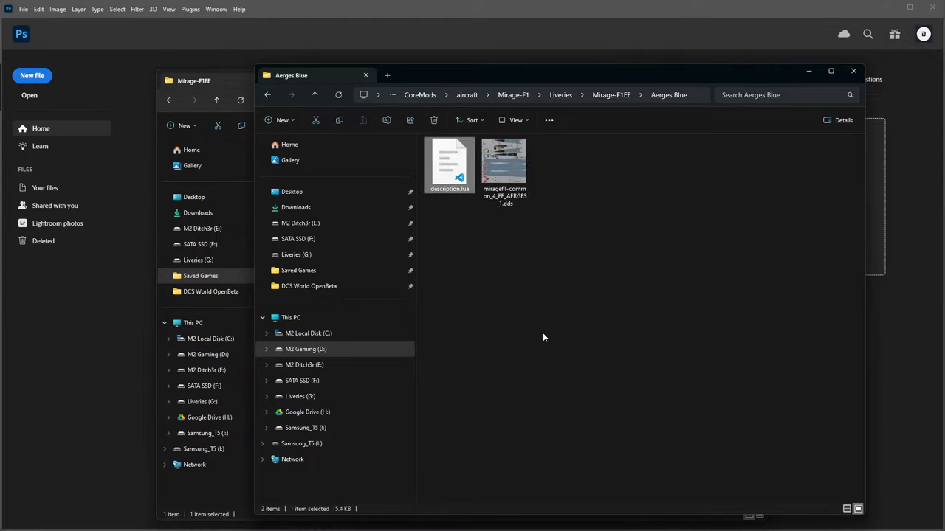
pyautogui.click(853, 70)
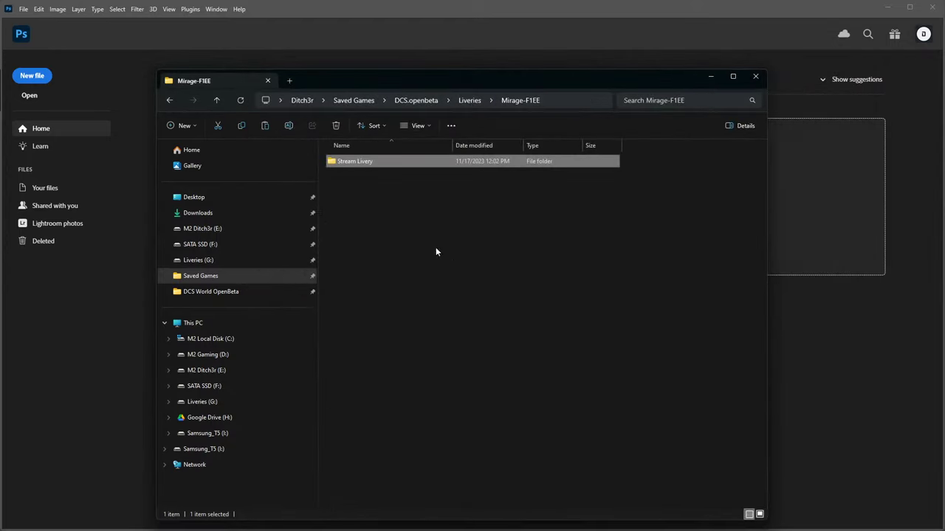
pyautogui.doubleClick(377, 163)
pyautogui.hotkey('ctrl', 'a')
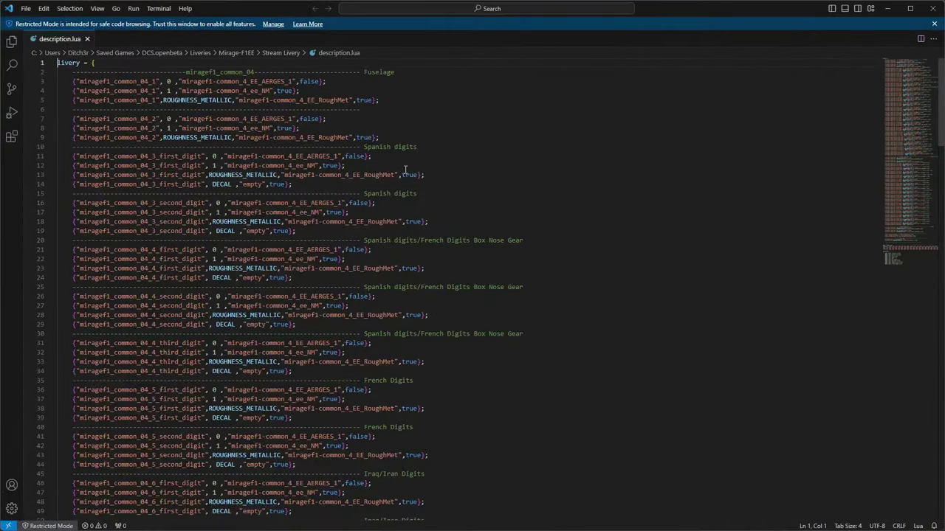
# Set the livery name in description.lua to "Ditch3r's Stream Livery", then save and close the file.
pyautogui.scroll(-20, 539, 287)
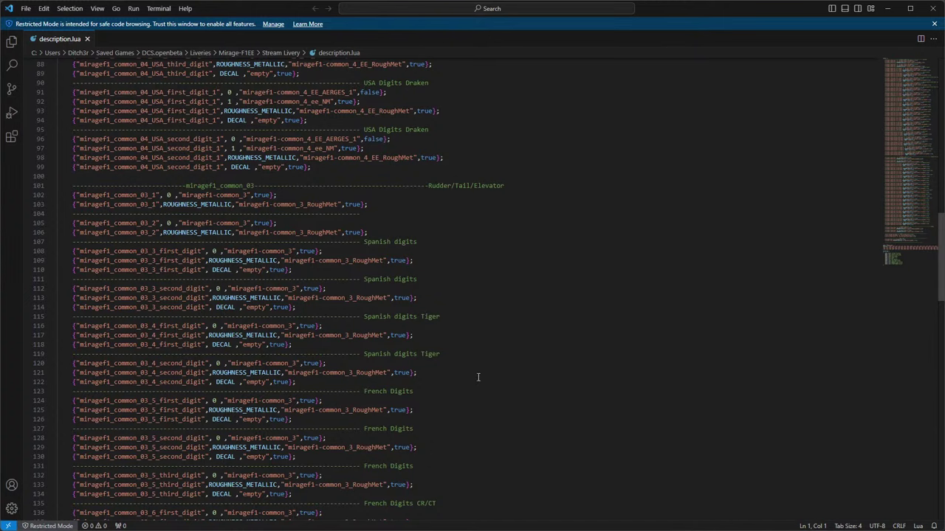
pyautogui.scroll(-20, 473, 372)
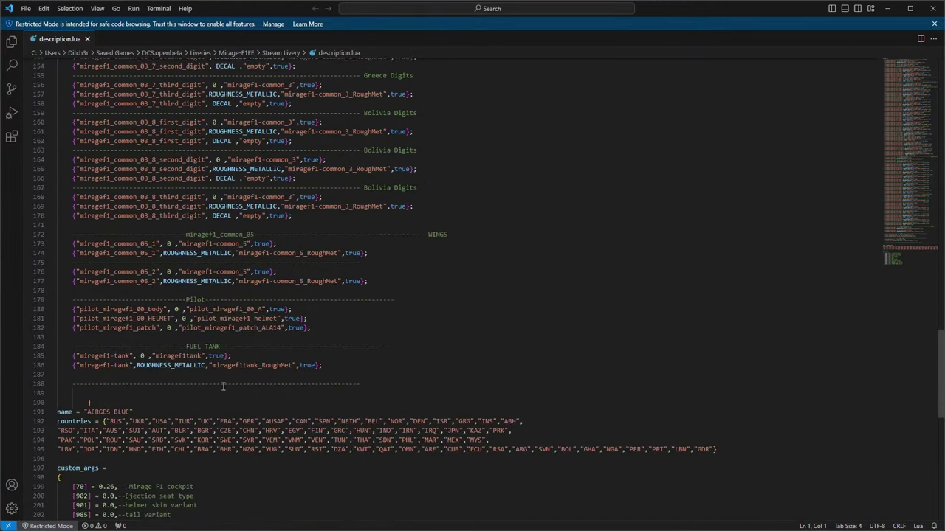
pyautogui.scroll(-3, 214, 394)
pyautogui.moveTo(87, 338); pyautogui.dragTo(130, 337)
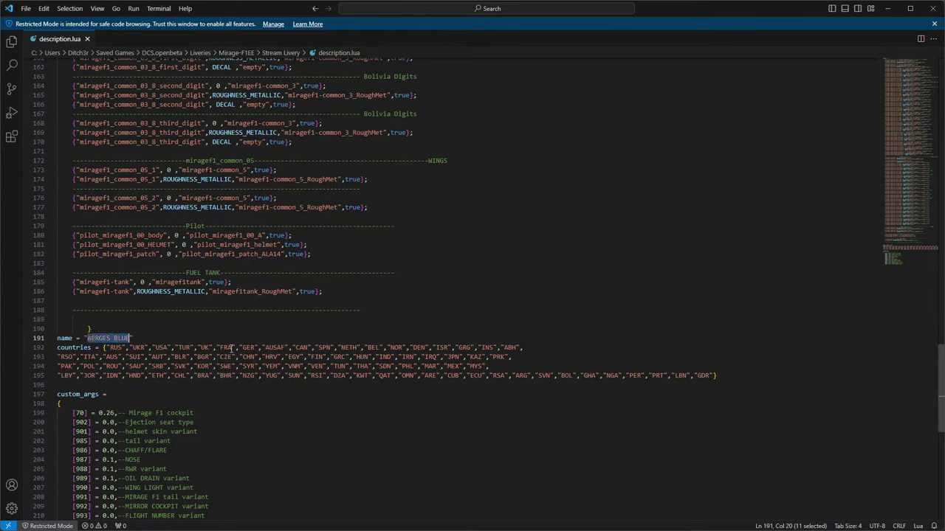
pyautogui.write("Ditch3r's Stream Livery")
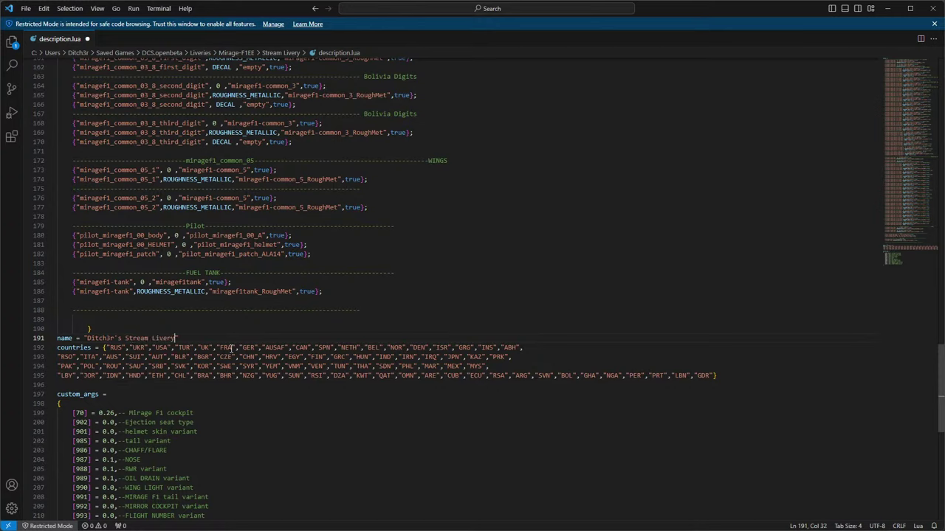
pyautogui.hotkey('ctrl', 's')
pyautogui.click(935, 12)
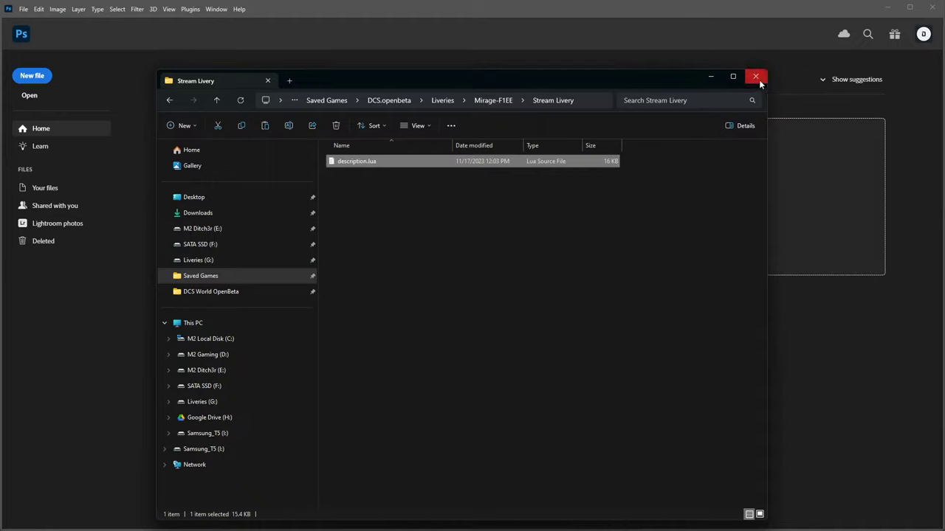
# Extract Mirage_F1_Template.zip from the Templates\Mirage-F1EE folder on the Liveries (G:) drive into G:\Templates\Mirage-F1EE\Mirage_F1_Template.
pyautogui.click(225, 260)
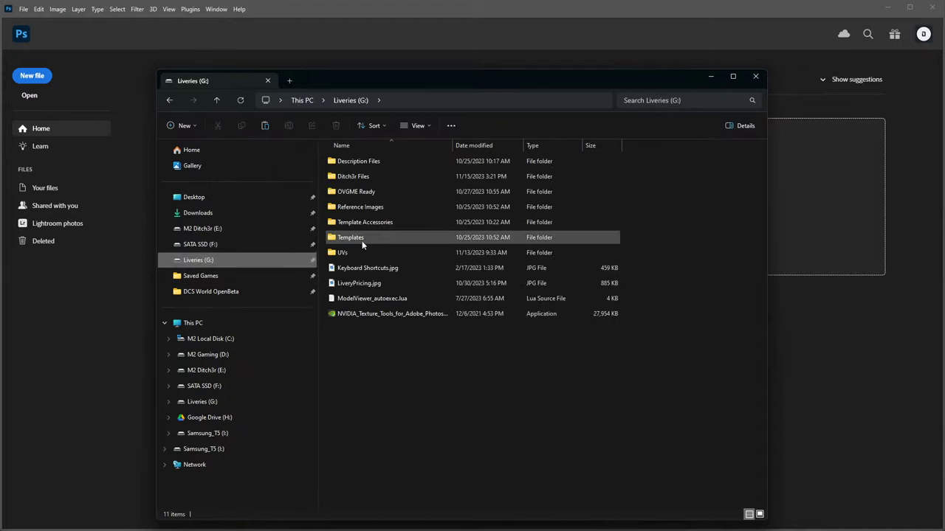
pyautogui.doubleClick(362, 239)
pyautogui.doubleClick(363, 358)
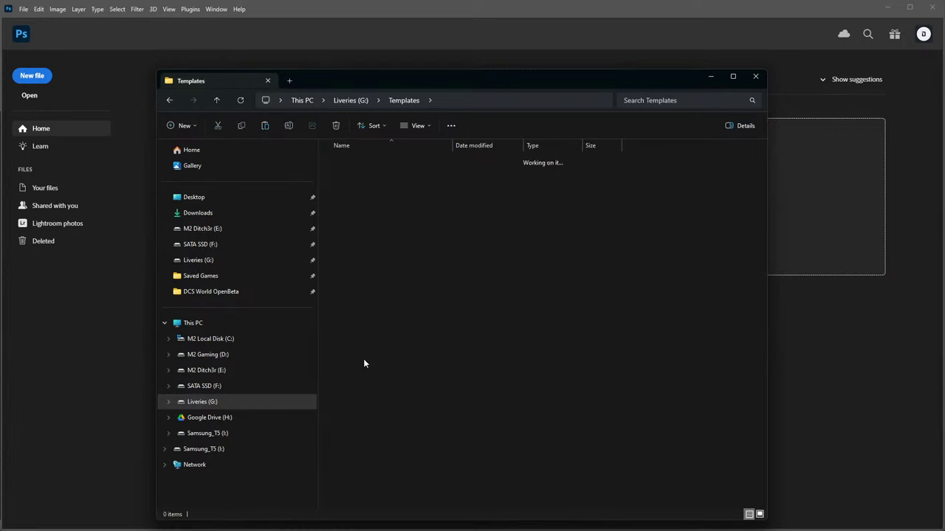
pyautogui.click(363, 180)
pyautogui.rightClick(363, 181)
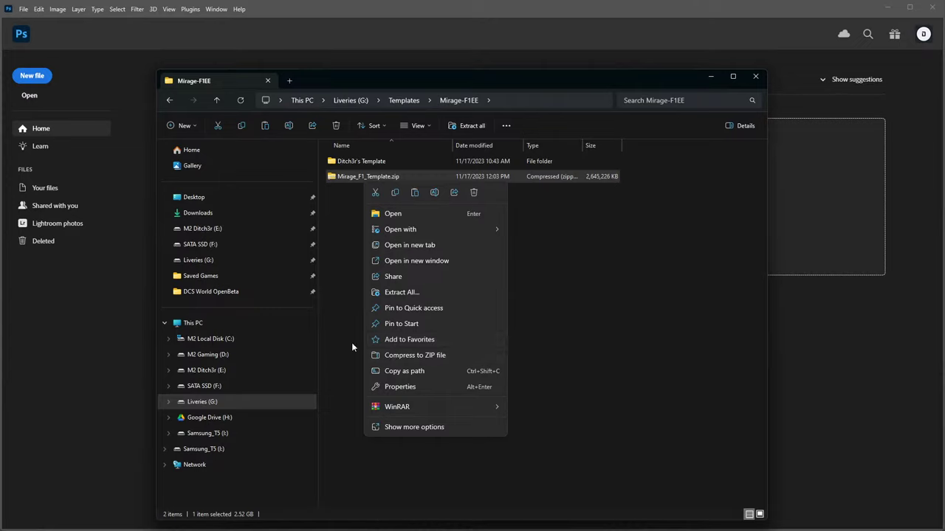
pyautogui.click(406, 292)
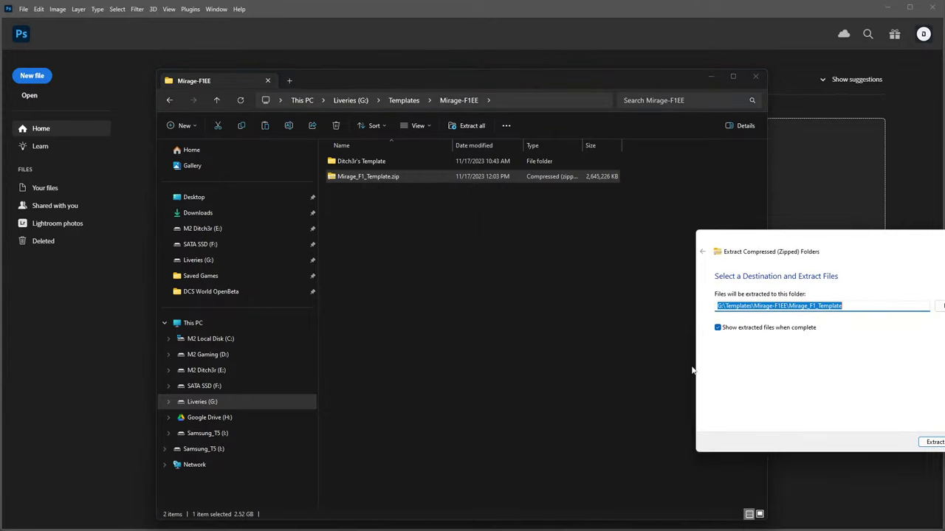
pyautogui.moveTo(833, 228); pyautogui.dragTo(693, 221)
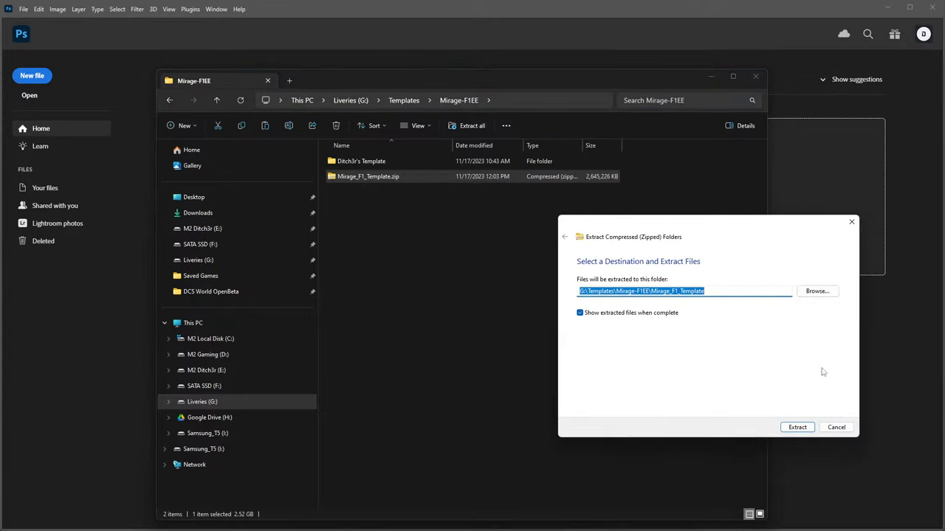
pyautogui.click(797, 427)
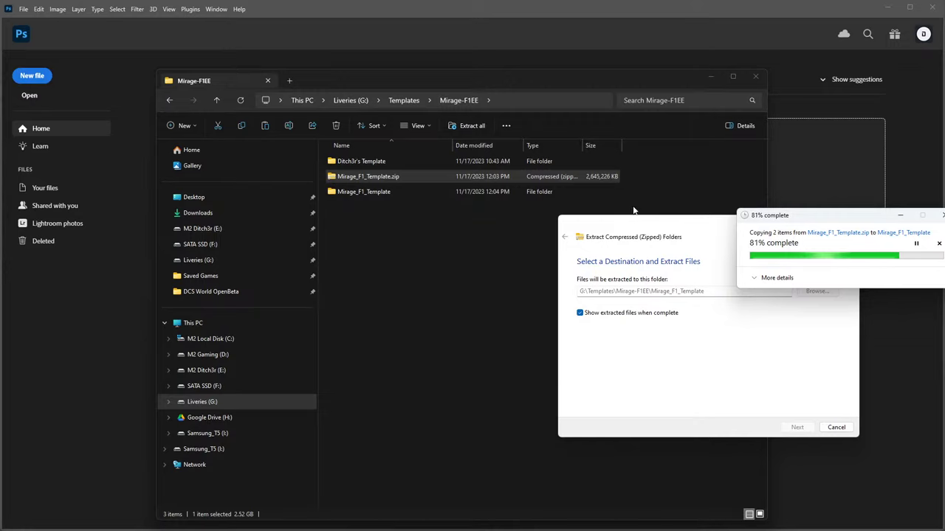
pyautogui.moveTo(828, 215); pyautogui.dragTo(803, 213)
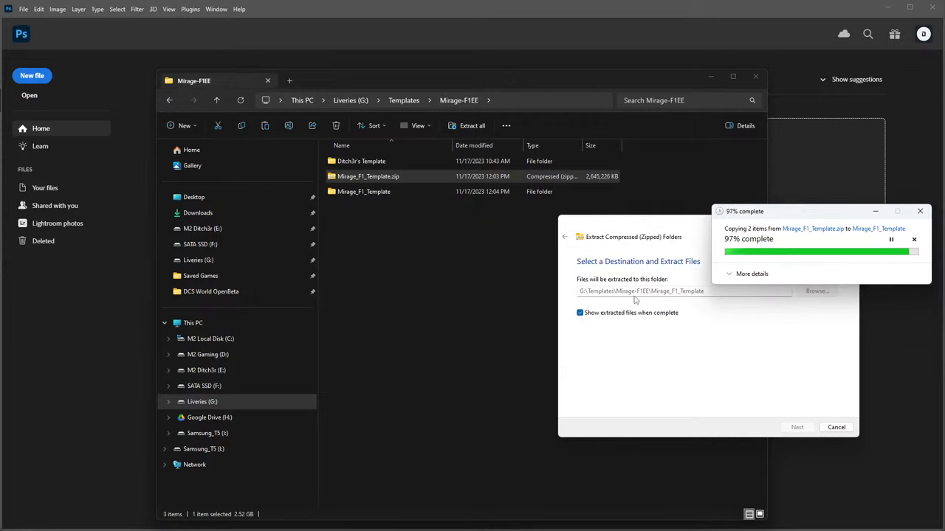
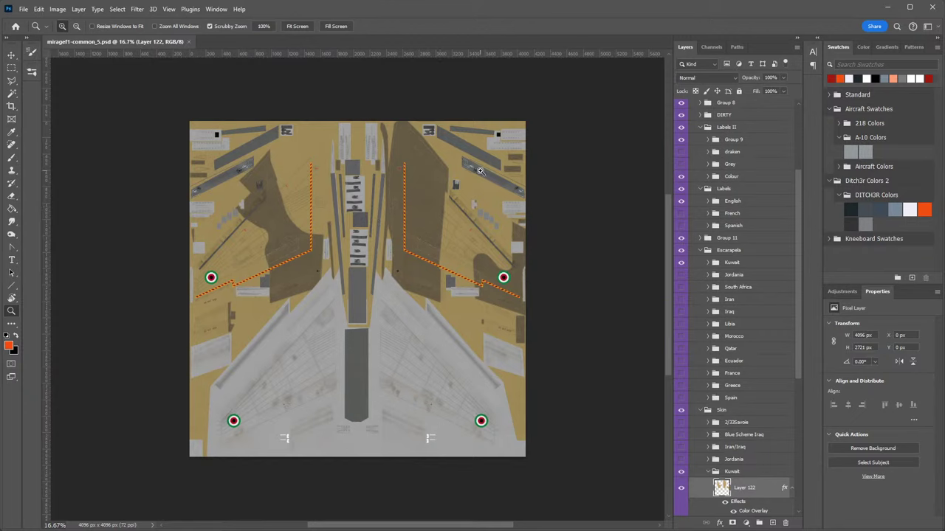
# Close miragef1-common_5.psd and open miragef1-common_4.psd from the miragef1-common_4\F1EE-M folder of DIFF.zip in Photoshop.
pyautogui.click(189, 43)
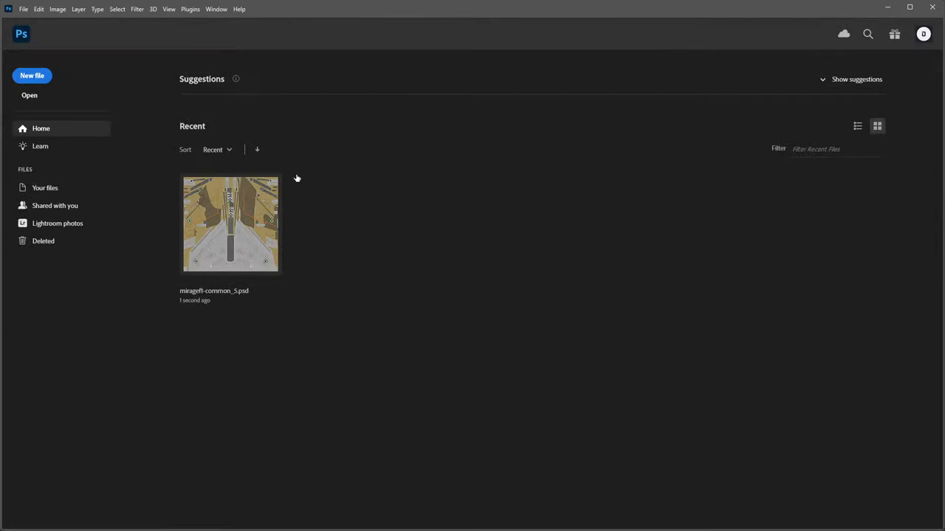
pyautogui.hotkey('alt', 'Tab')
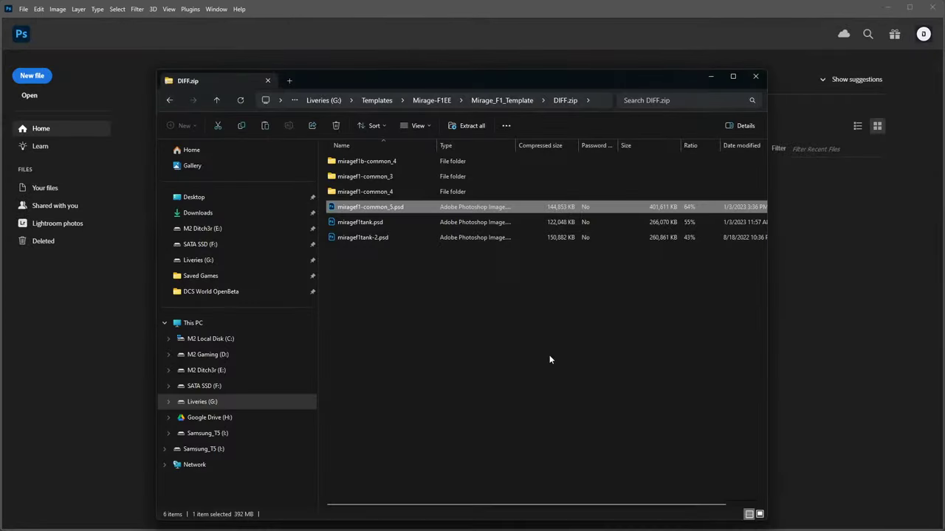
pyautogui.doubleClick(371, 161)
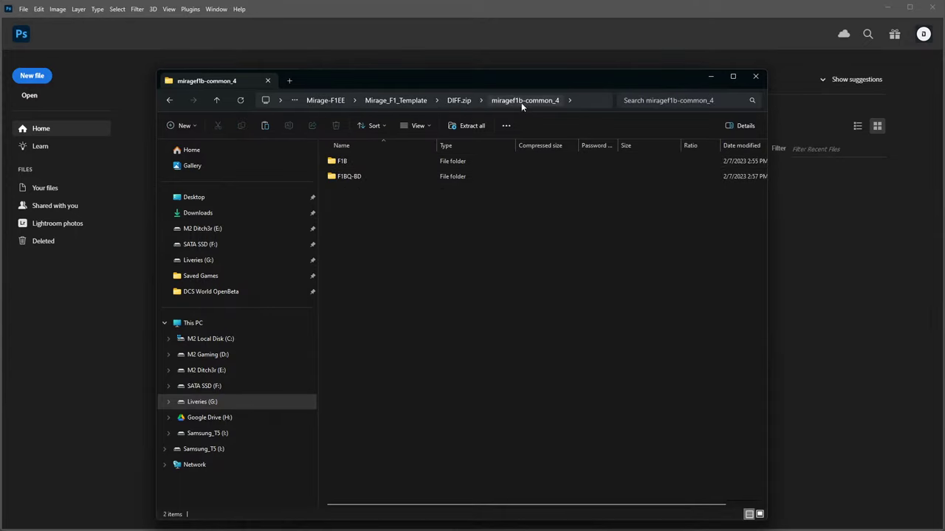
pyautogui.click(217, 100)
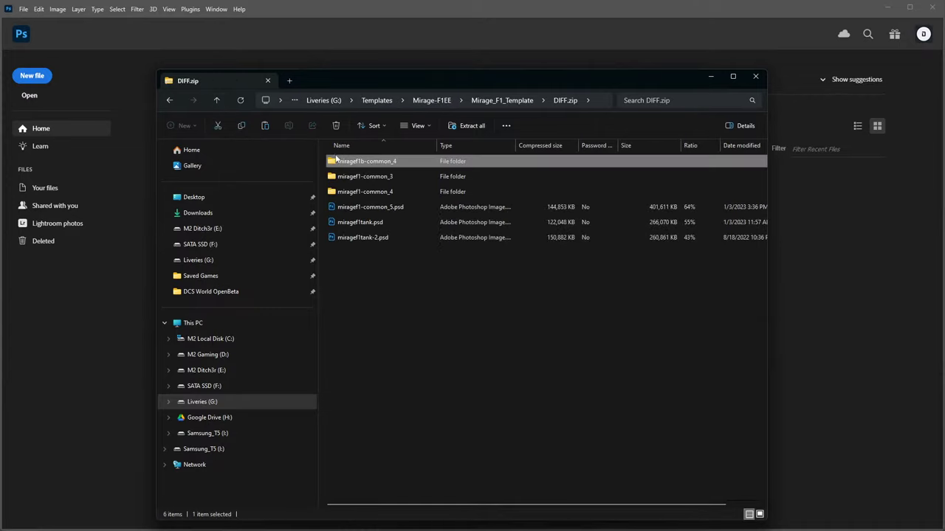
pyautogui.doubleClick(366, 175)
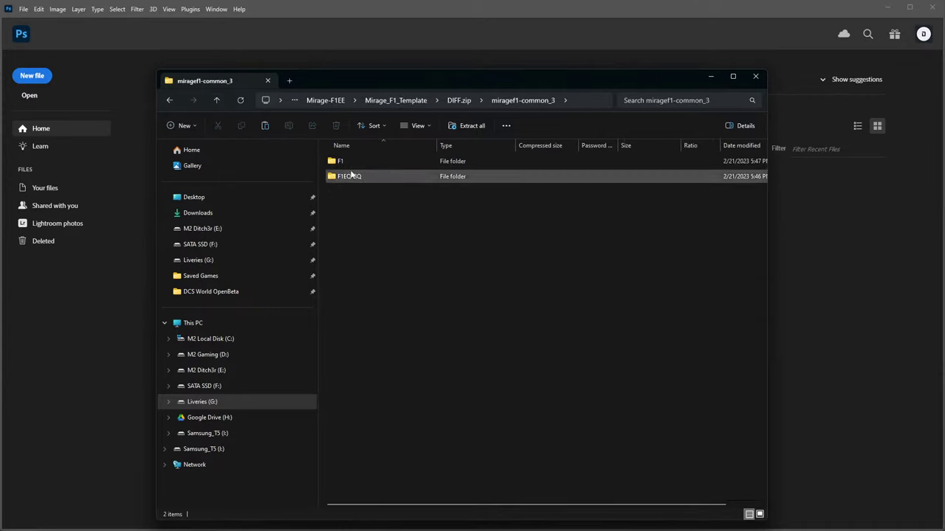
pyautogui.click(217, 100)
pyautogui.click(377, 192)
pyautogui.doubleClick(378, 192)
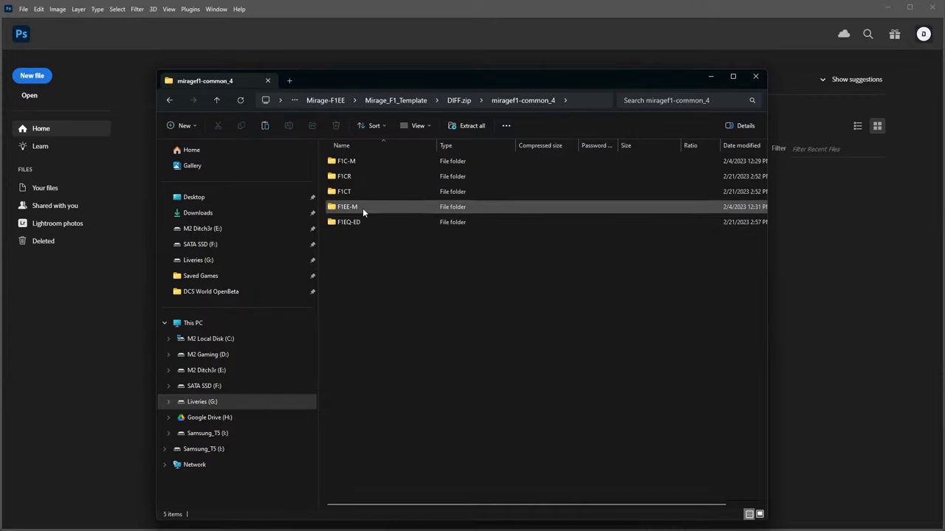
pyautogui.doubleClick(363, 208)
pyautogui.click(381, 164)
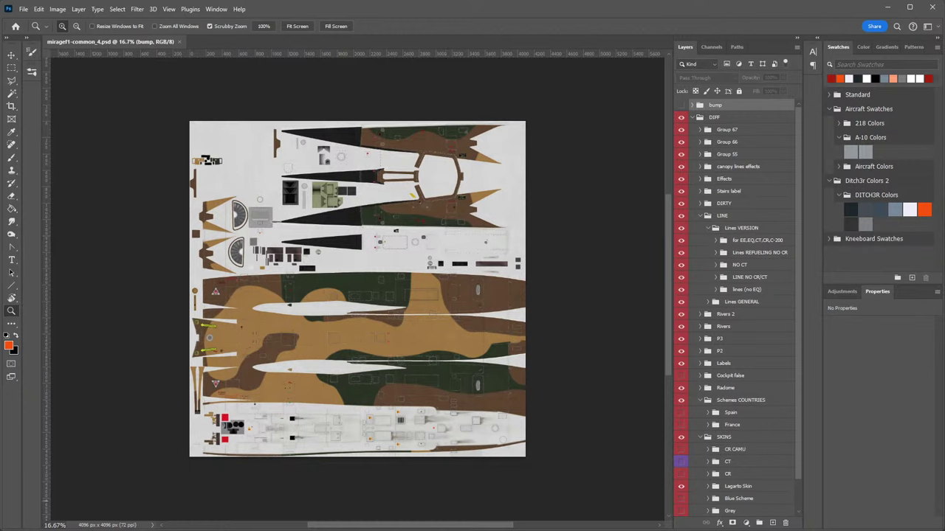
# Return to File Explorer and look through the aircraft variant folders under miragef1-common_4 in DIFF.zip.
pyautogui.hotkey('alt', 'Tab')
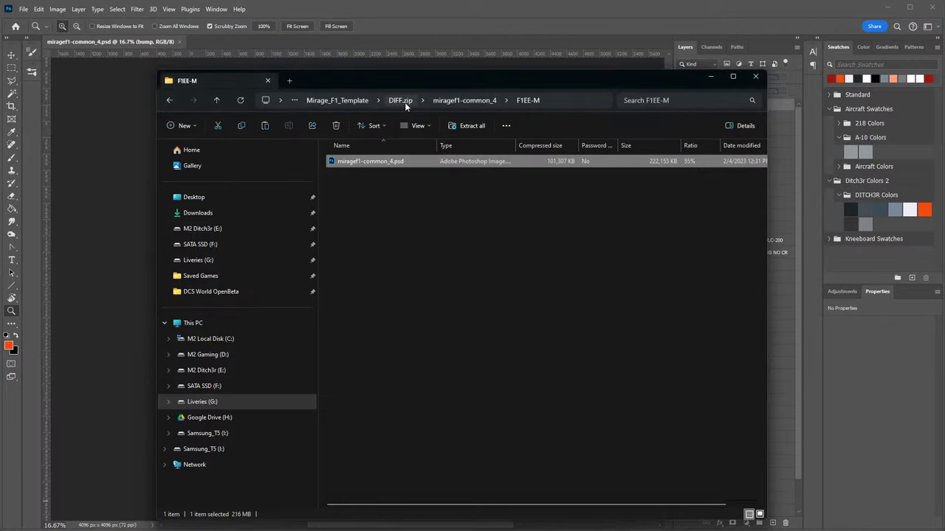
pyautogui.click(218, 100)
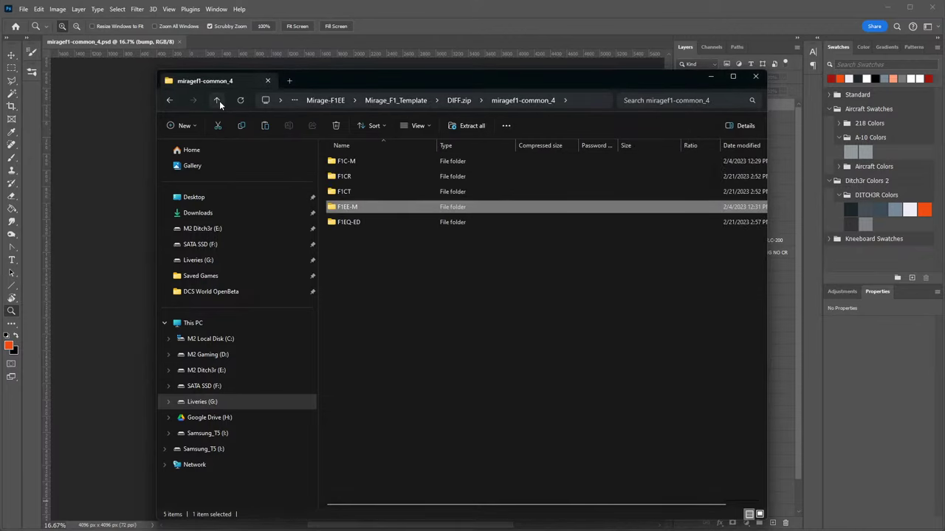
pyautogui.doubleClick(371, 201)
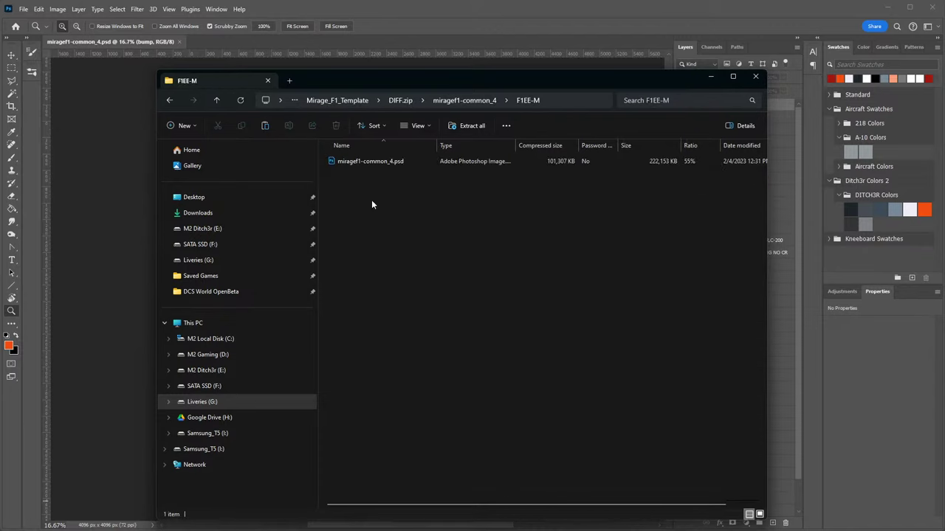
pyautogui.click(216, 100)
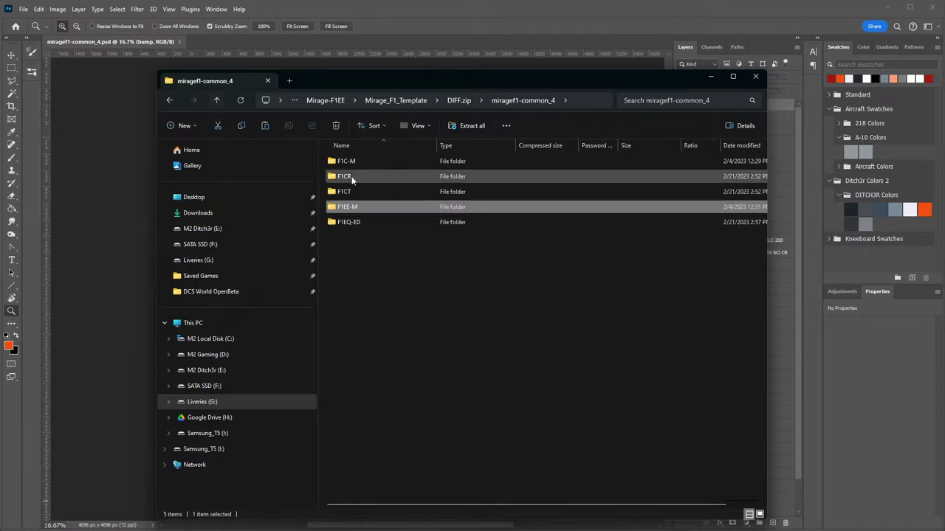
pyautogui.click(217, 100)
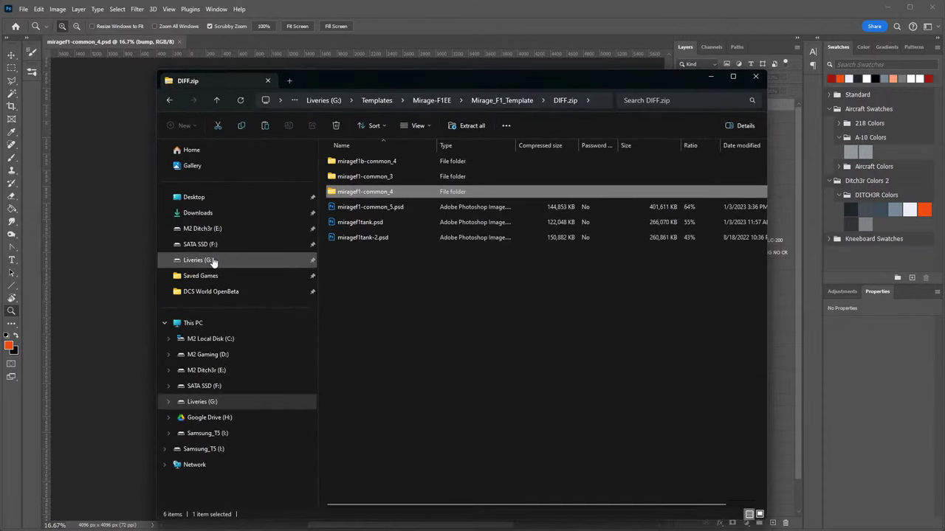
# Pin the Stream Livery folder from Saved Games\DCS.openbeta\Liveries\Mirage-F1EE to Quick access.
pyautogui.click(211, 260)
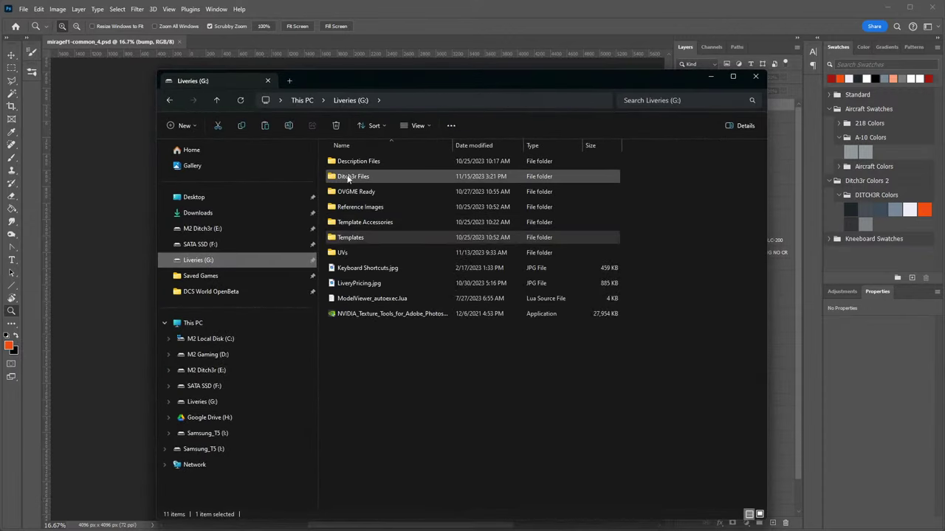
pyautogui.click(214, 276)
pyautogui.doubleClick(356, 162)
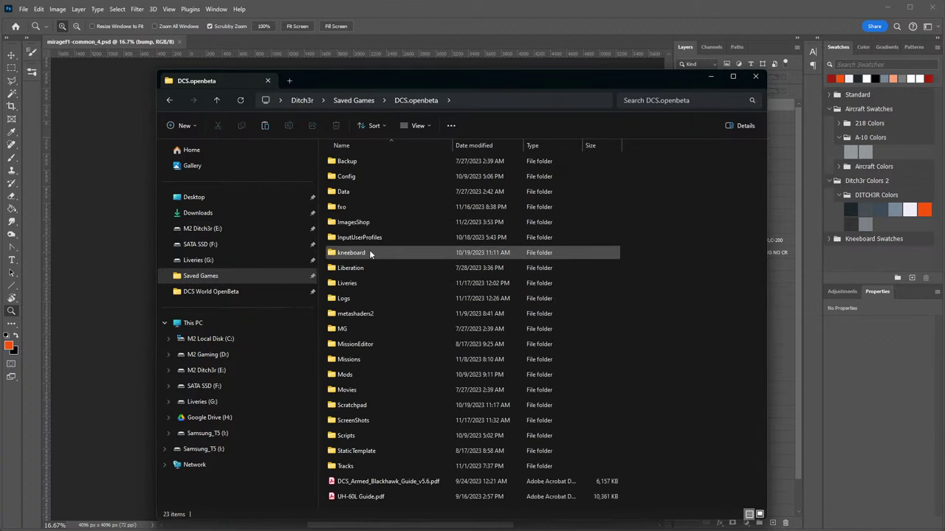
pyautogui.doubleClick(358, 283)
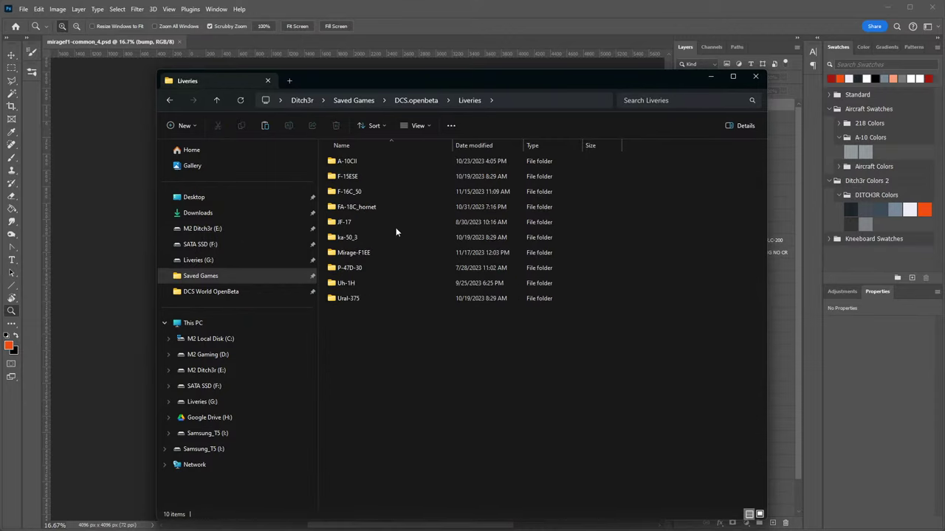
pyautogui.doubleClick(374, 253)
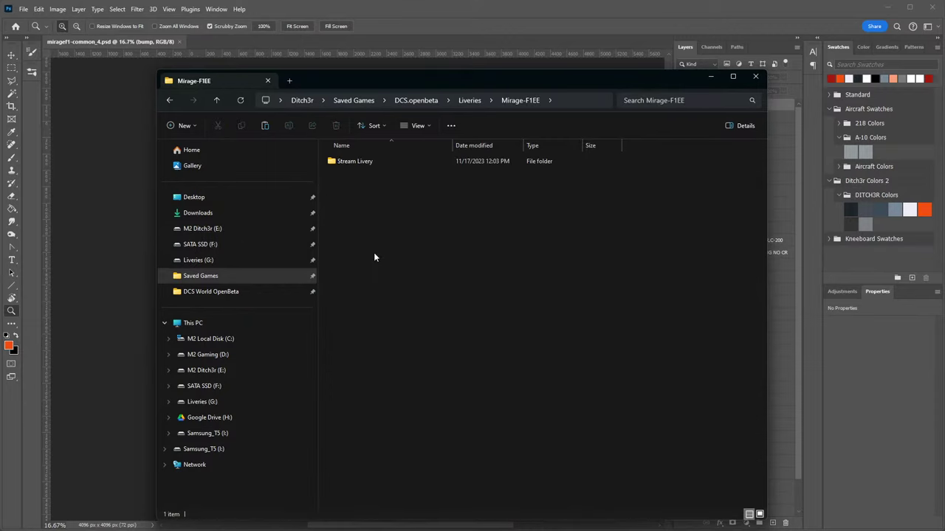
pyautogui.click(368, 164)
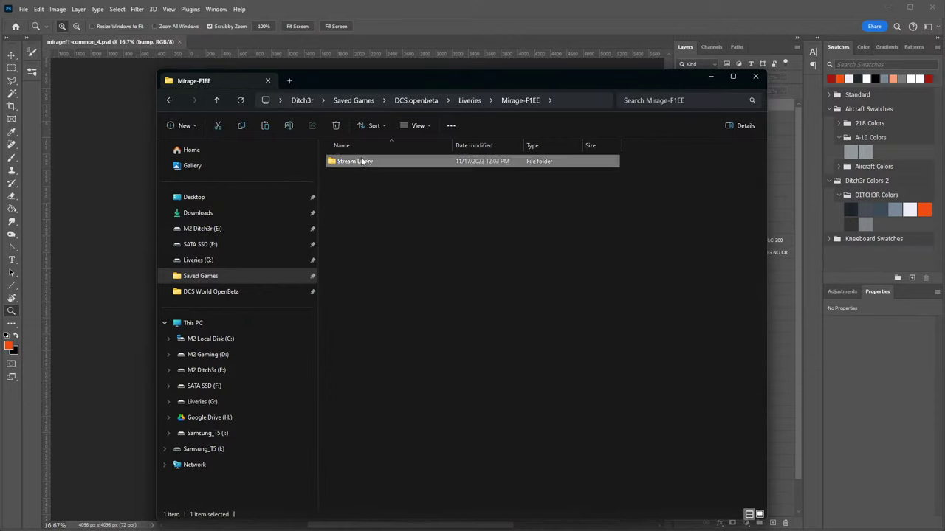
pyautogui.rightClick(362, 161)
pyautogui.click(436, 238)
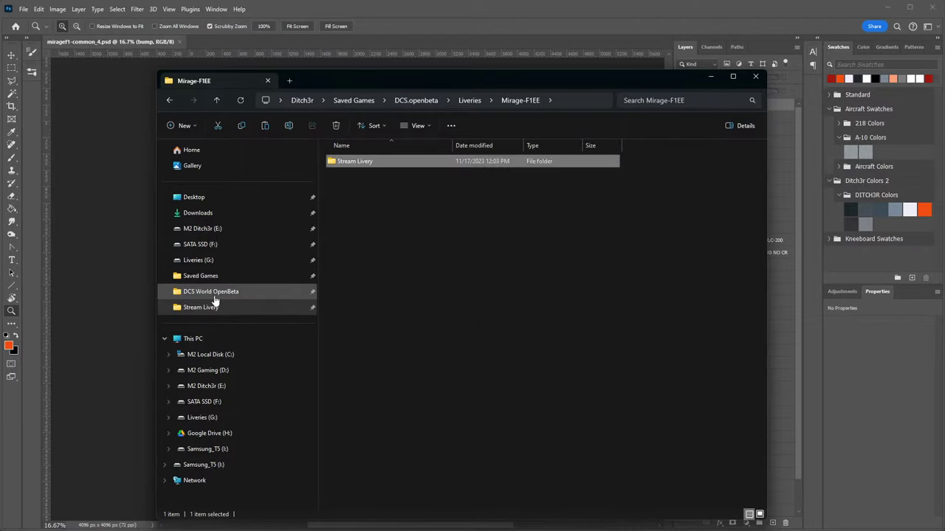
# Open description.lua from the Stream Livery folder in Visual Studio Code and review its fuselage texture entries.
pyautogui.doubleClick(376, 164)
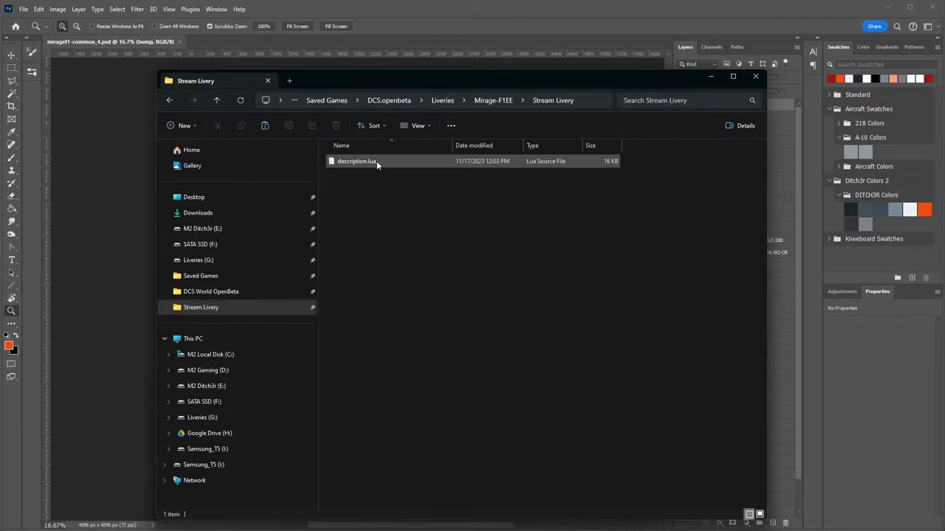
pyautogui.doubleClick(382, 164)
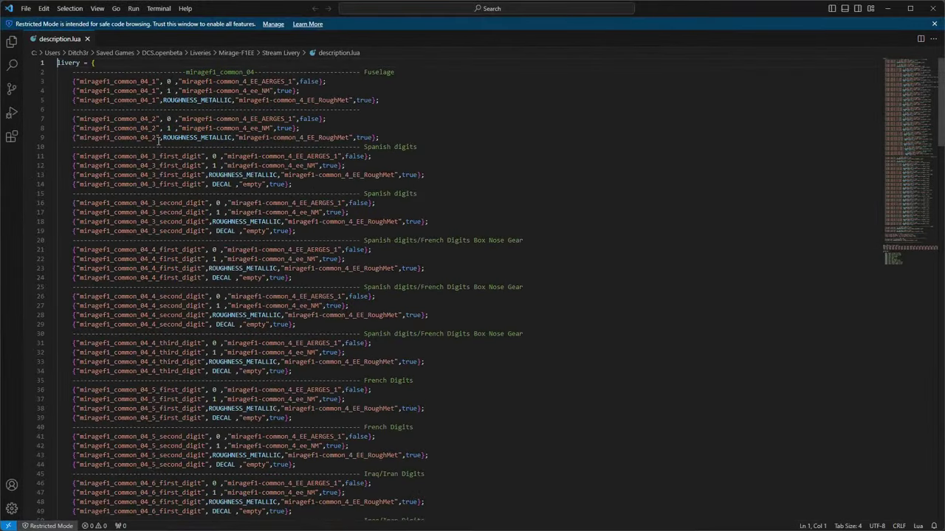
pyautogui.scroll(-5, 148, 267)
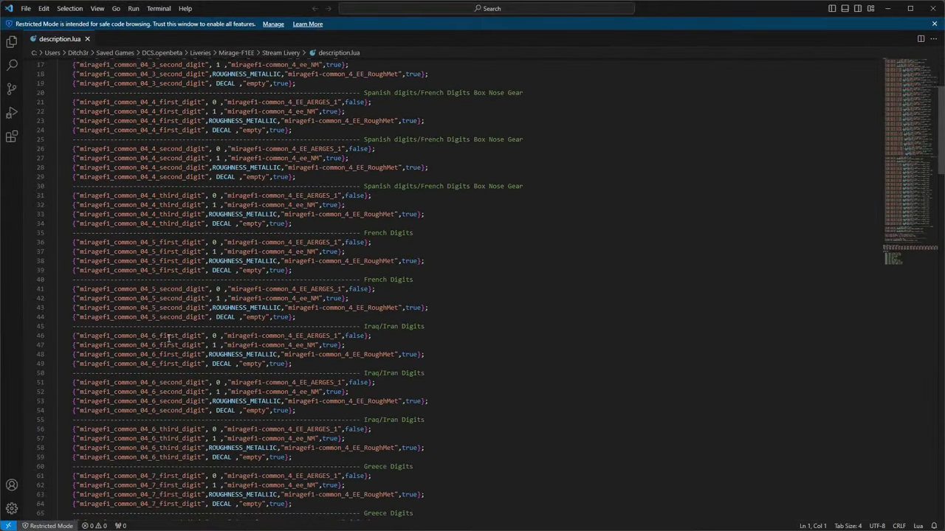
pyautogui.scroll(5, 195, 318)
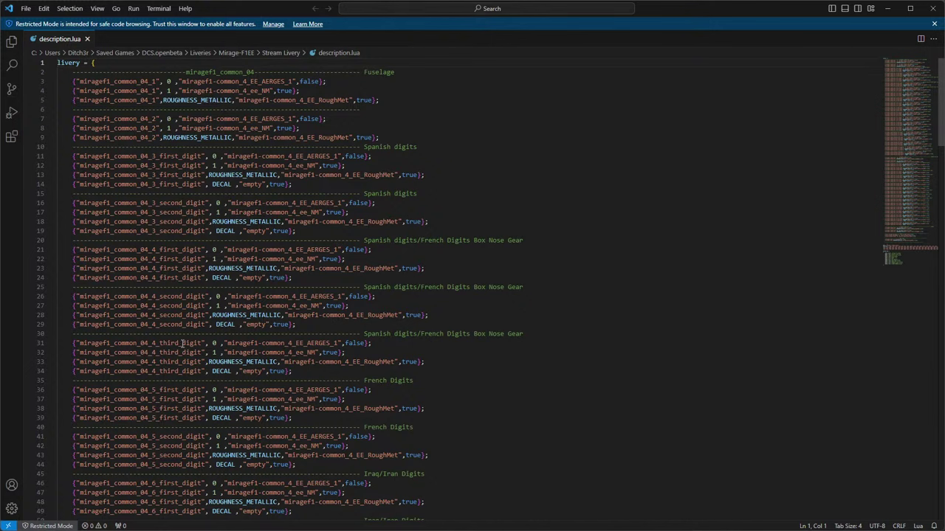
# Review the digit, rudder/tail/elevator and wing texture entries in description.lua, down to the miragef1_common_05 section.
pyautogui.scroll(-7, 183, 343)
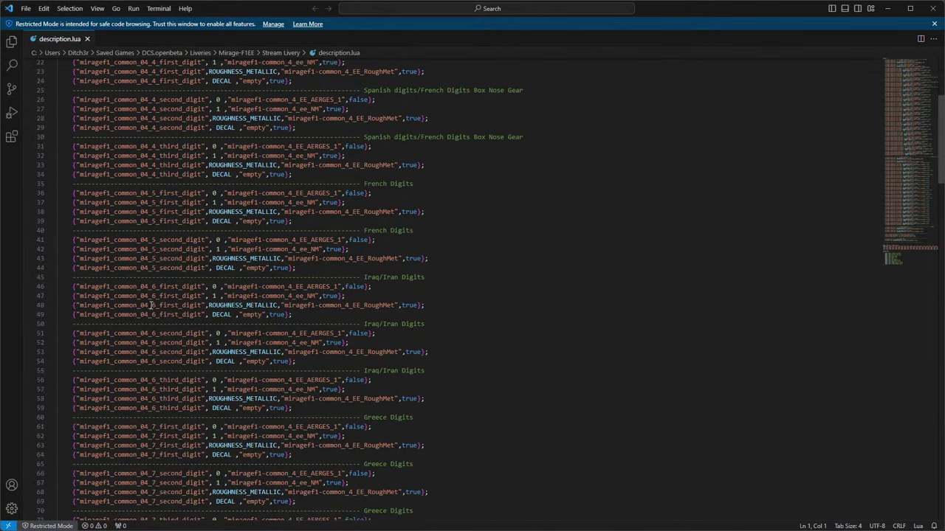
pyautogui.doubleClick(299, 332)
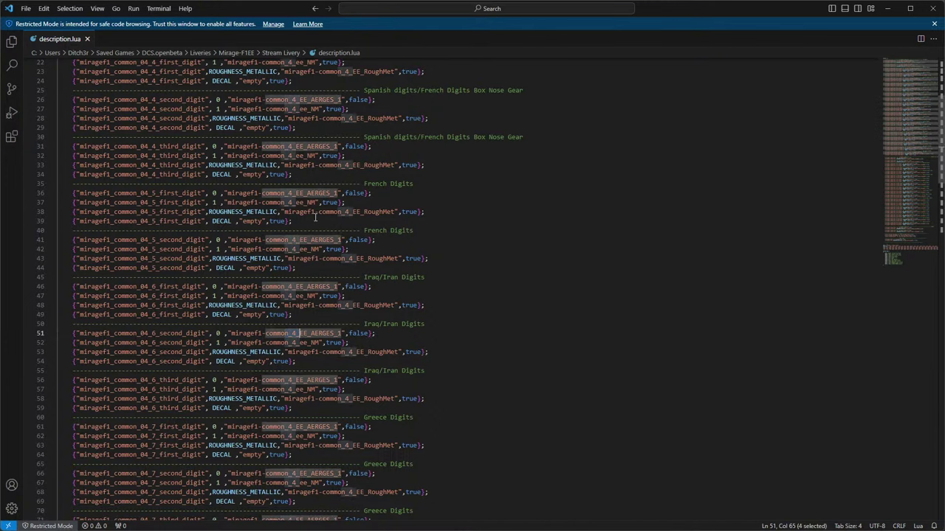
pyautogui.scroll(-10, 319, 391)
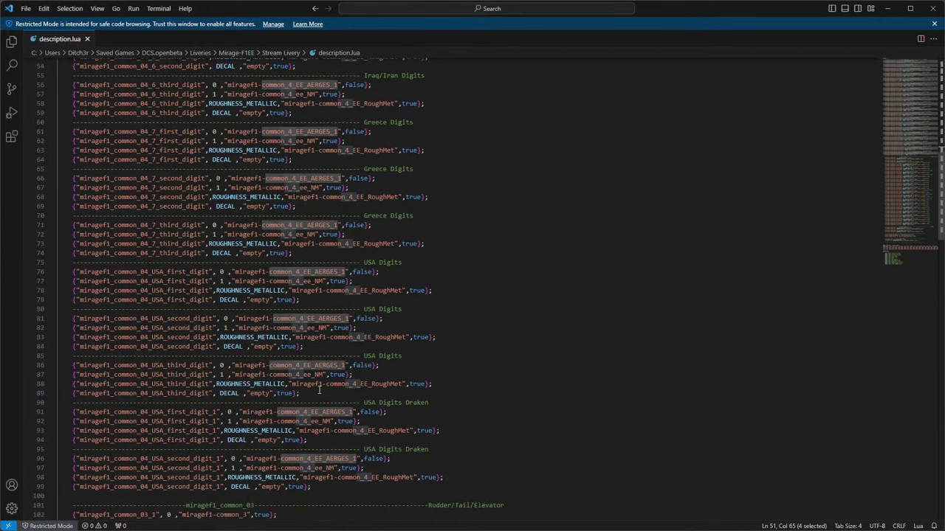
pyautogui.scroll(-7, 295, 332)
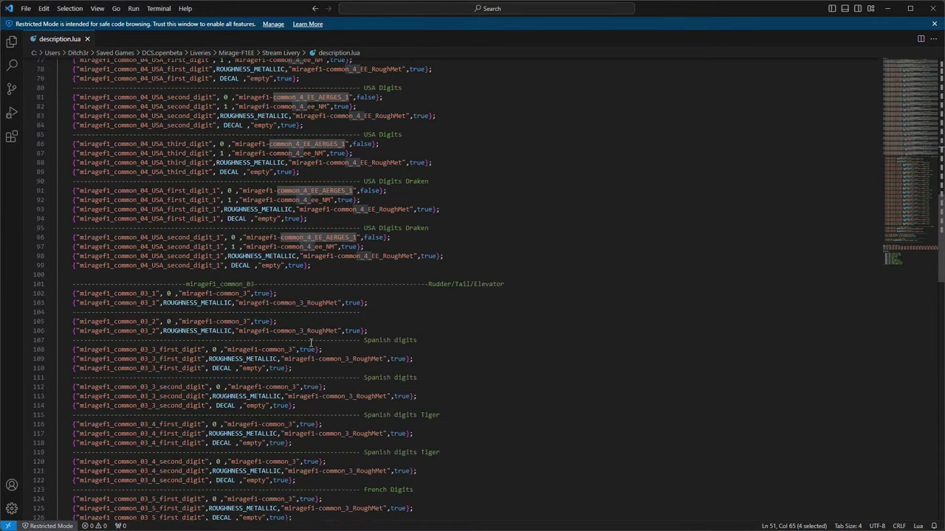
pyautogui.click(298, 302)
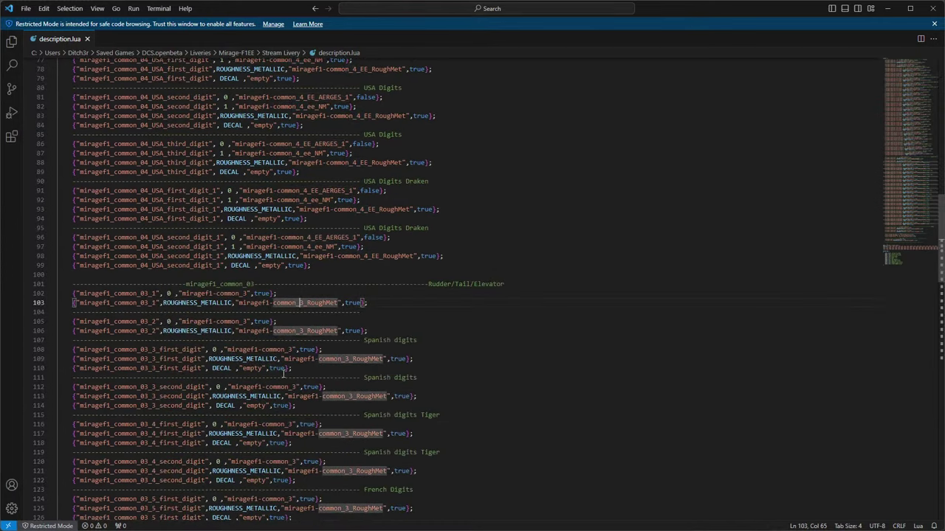
pyautogui.scroll(-3, 283, 375)
pyautogui.click(317, 327)
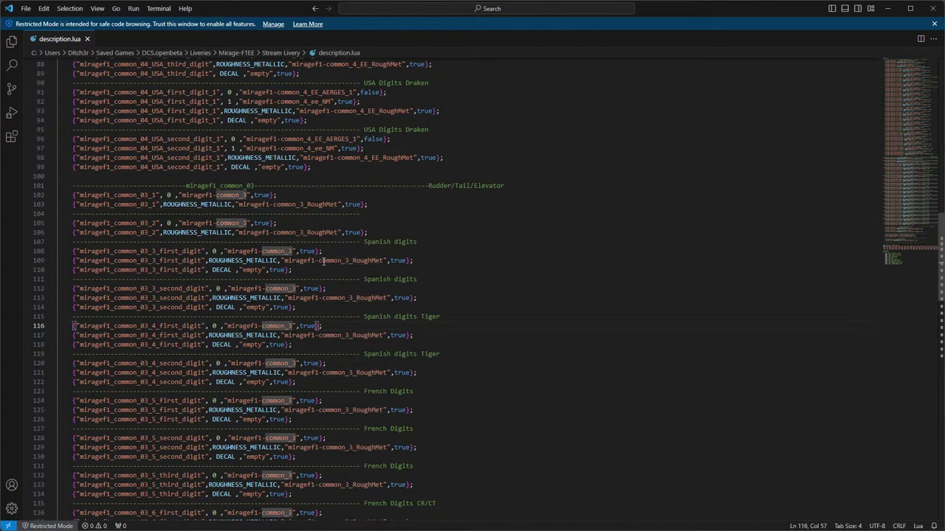
pyautogui.scroll(-17, 287, 334)
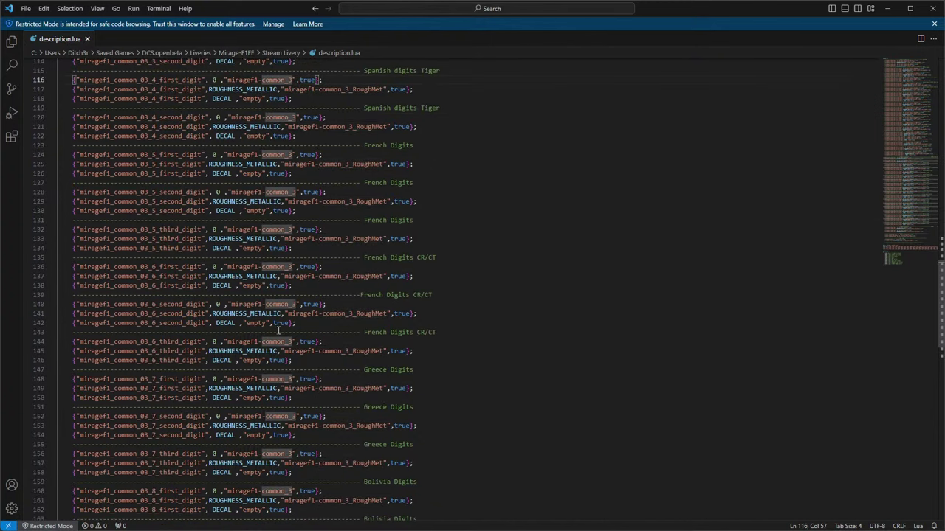
pyautogui.click(233, 270)
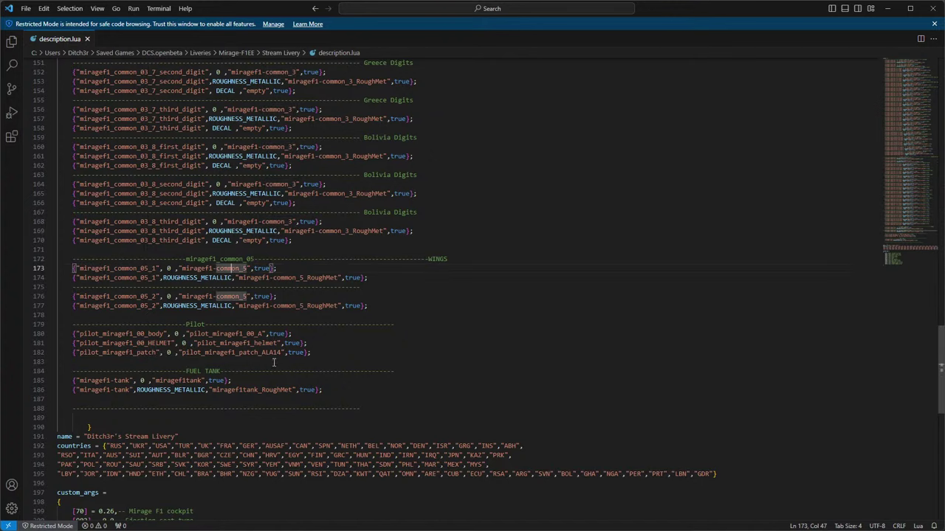
# Switch to File Explorer and open Templates\Mirage-F1EE\Mirage_F1_Template on the Liveries (G:) drive.
pyautogui.hotkey('shift', 'alt', 'r')
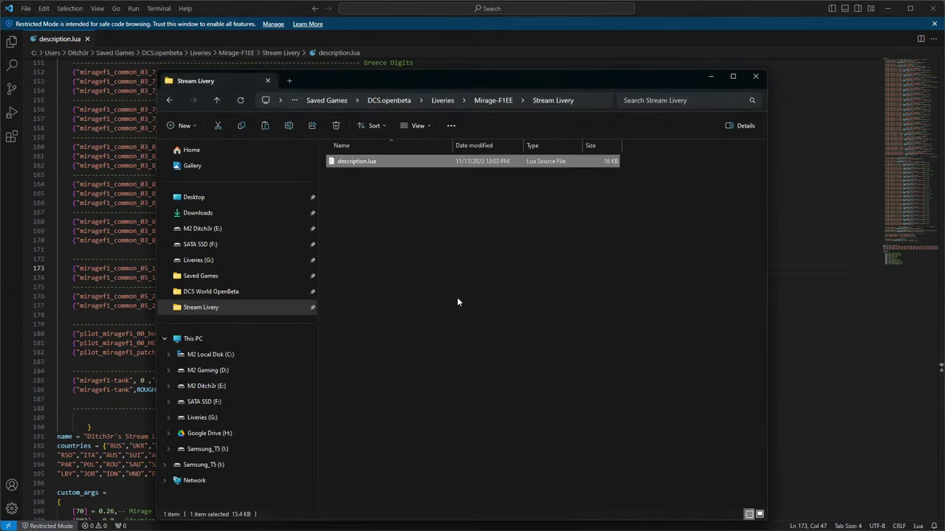
pyautogui.click(245, 259)
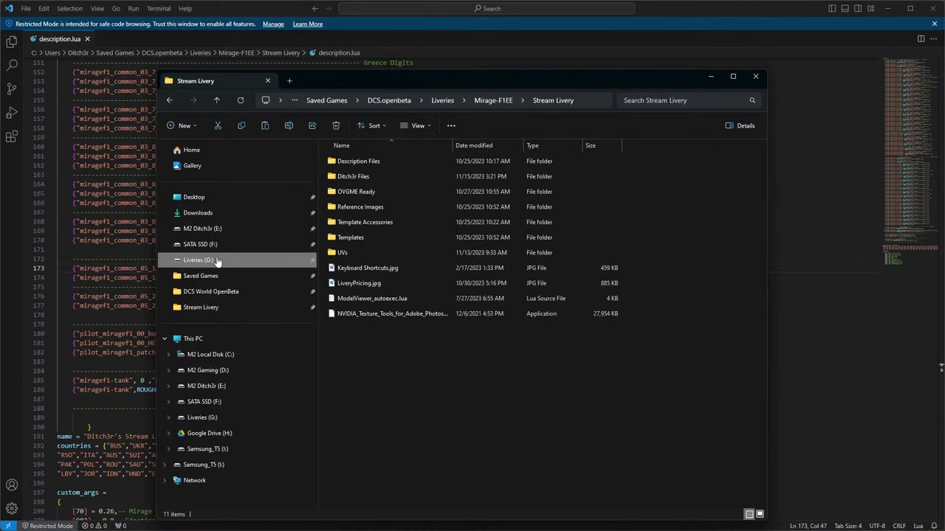
pyautogui.doubleClick(366, 237)
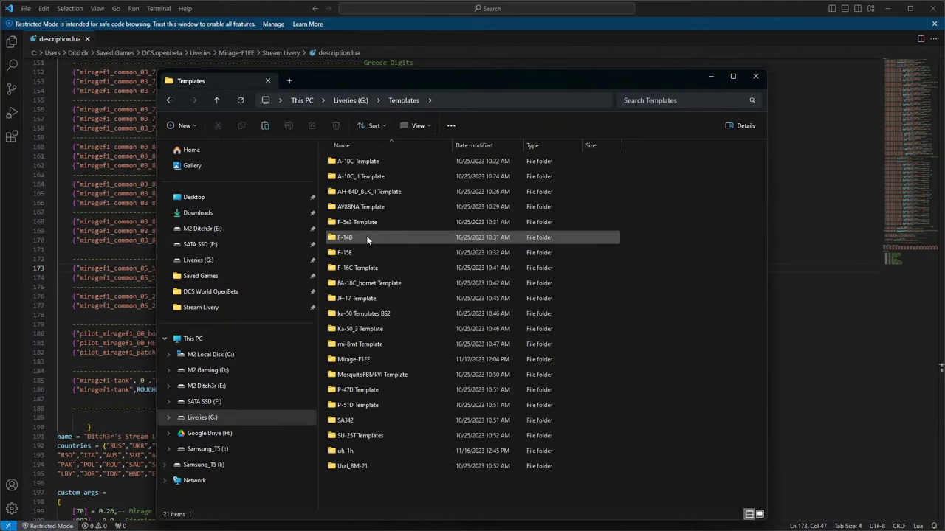
pyautogui.doubleClick(377, 362)
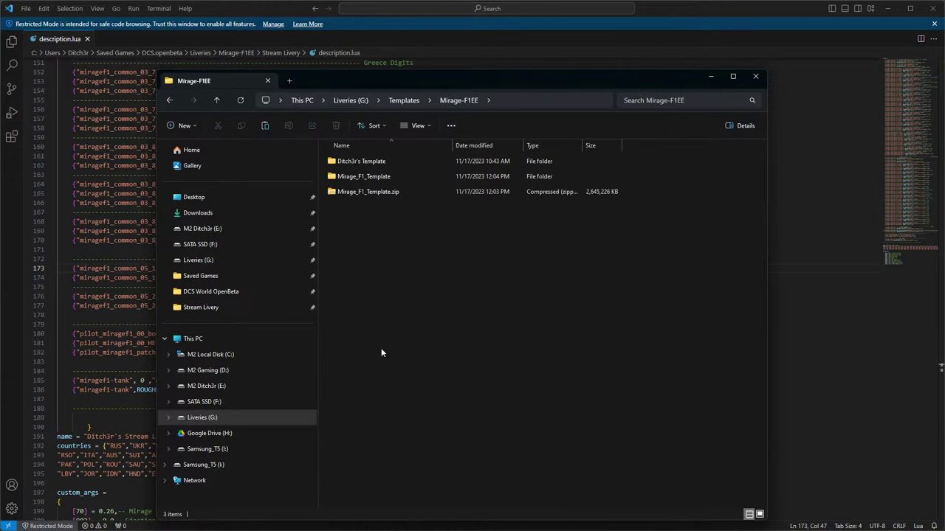
pyautogui.doubleClick(363, 180)
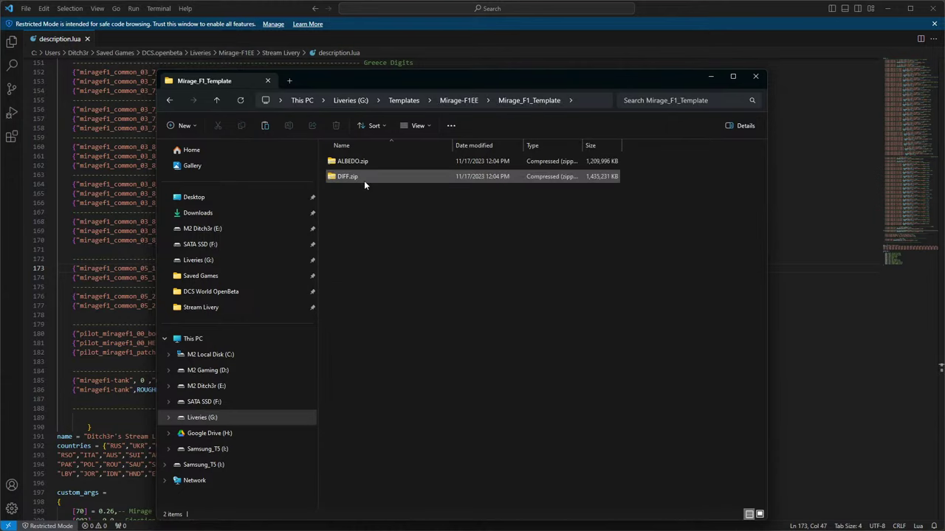
# Extract DIFF.zip into Mirage_F1_Template\DIFF and close the extra window showing the extracted files.
pyautogui.rightClick(363, 176)
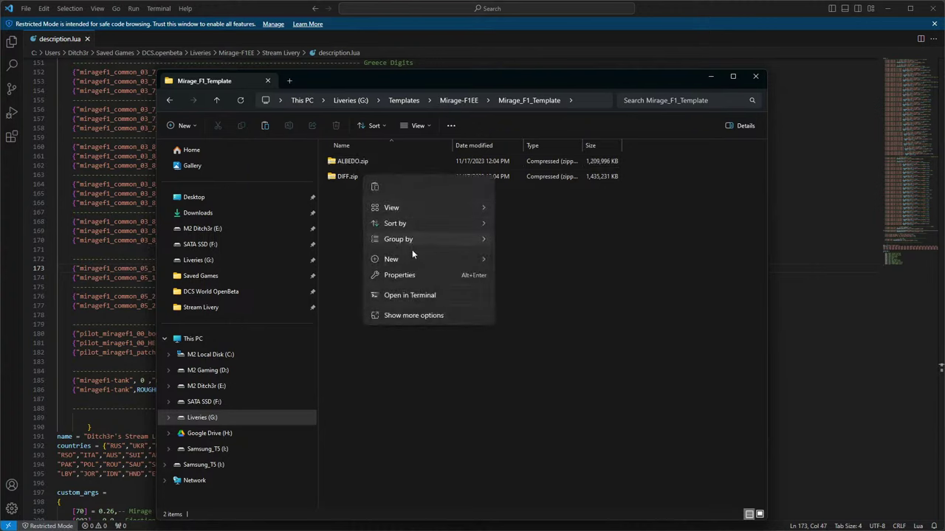
pyautogui.click(355, 197)
pyautogui.click(352, 181)
pyautogui.rightClick(353, 181)
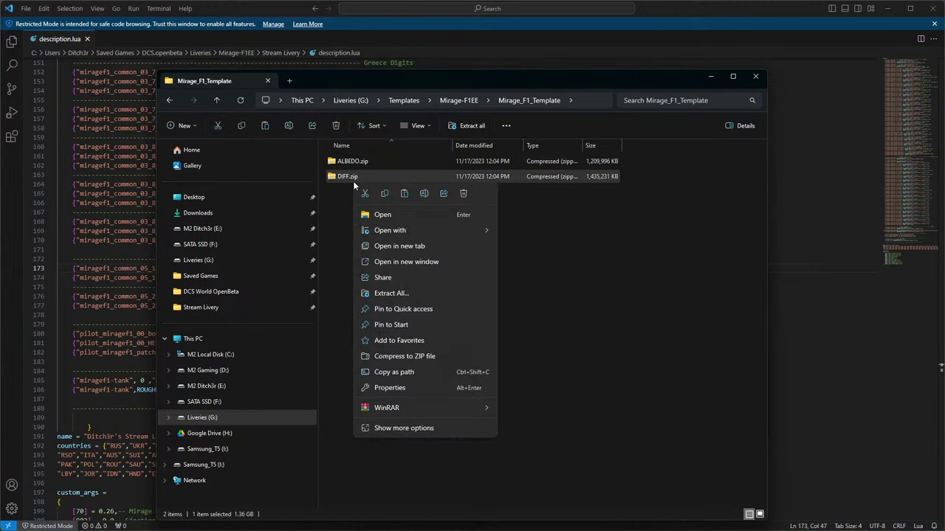
pyautogui.click(391, 293)
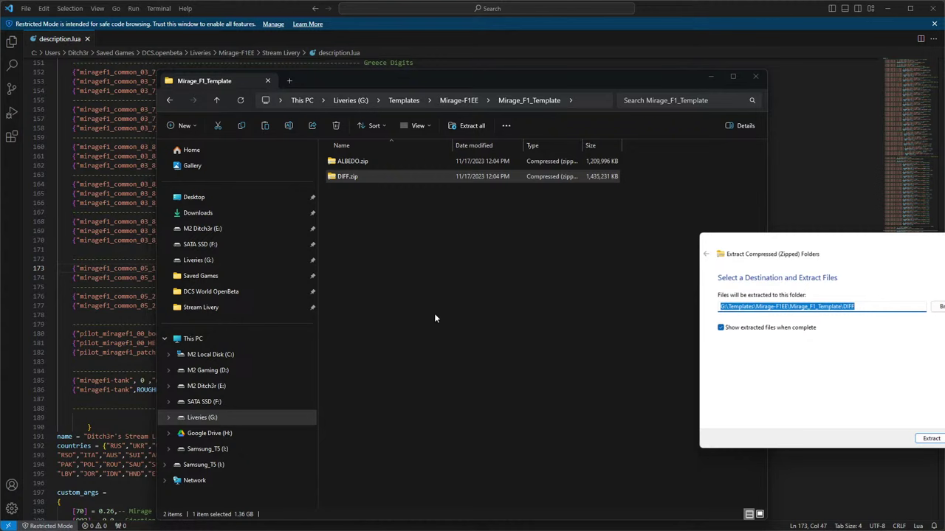
pyautogui.click(932, 443)
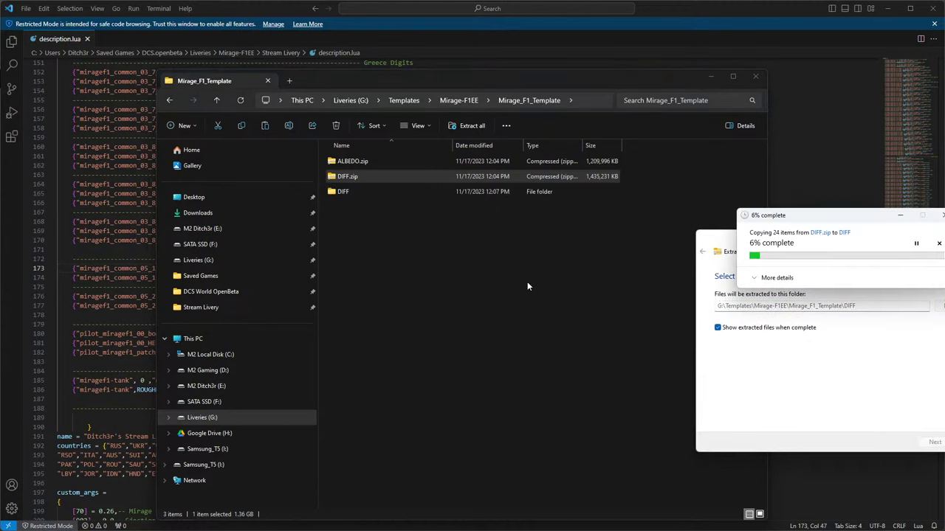
pyautogui.moveTo(874, 221); pyautogui.dragTo(754, 151)
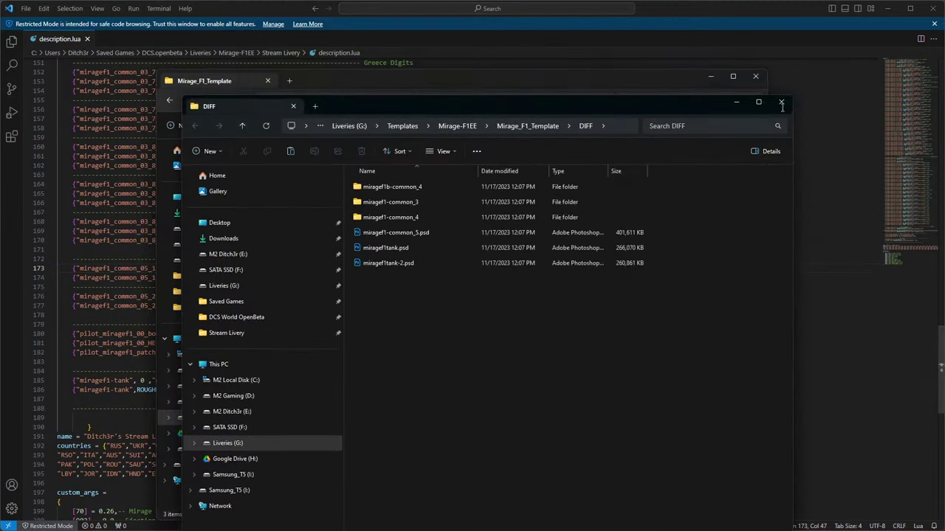
pyautogui.hotkey('ctrl', 'w')
# Open miragef1-common_3.psd from DIFF\miragef1-common_3\F1 in Photoshop and check the visibility of its DIFF and Template layer groups.
pyautogui.doubleClick(346, 192)
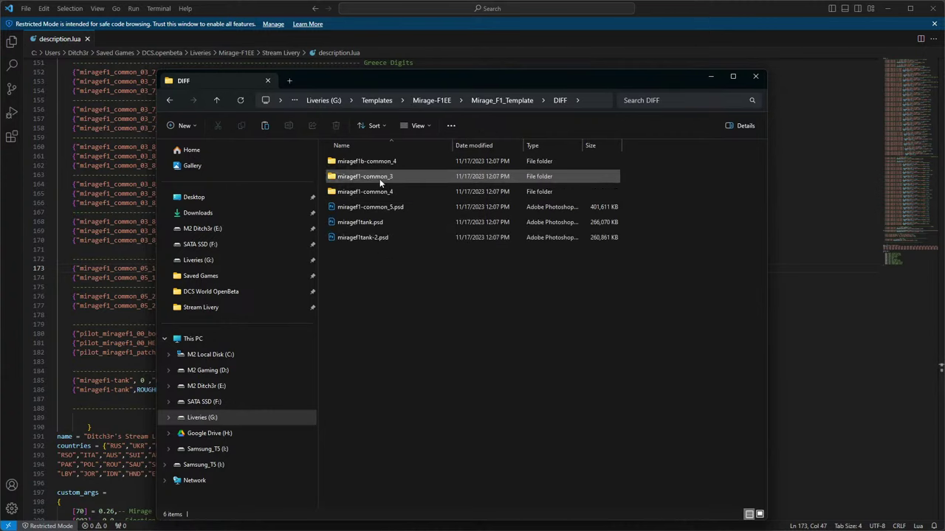
pyautogui.doubleClick(379, 177)
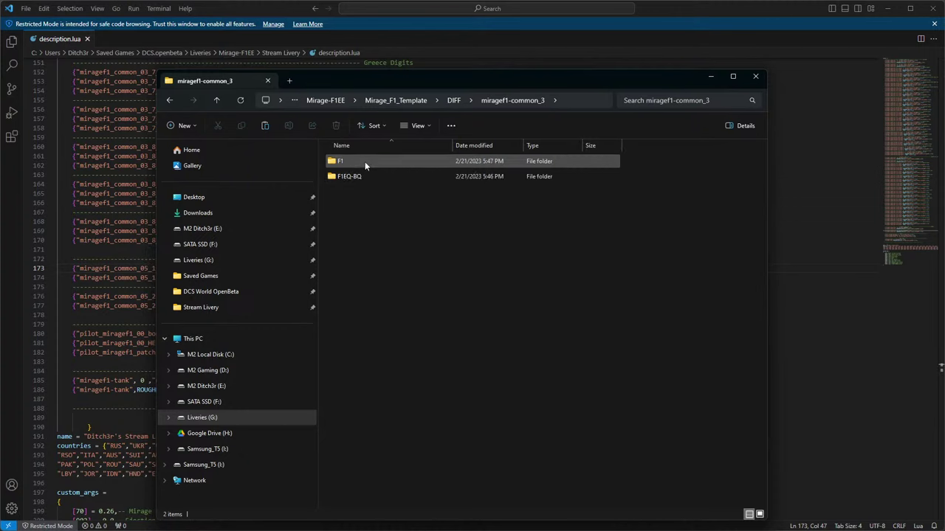
pyautogui.doubleClick(363, 162)
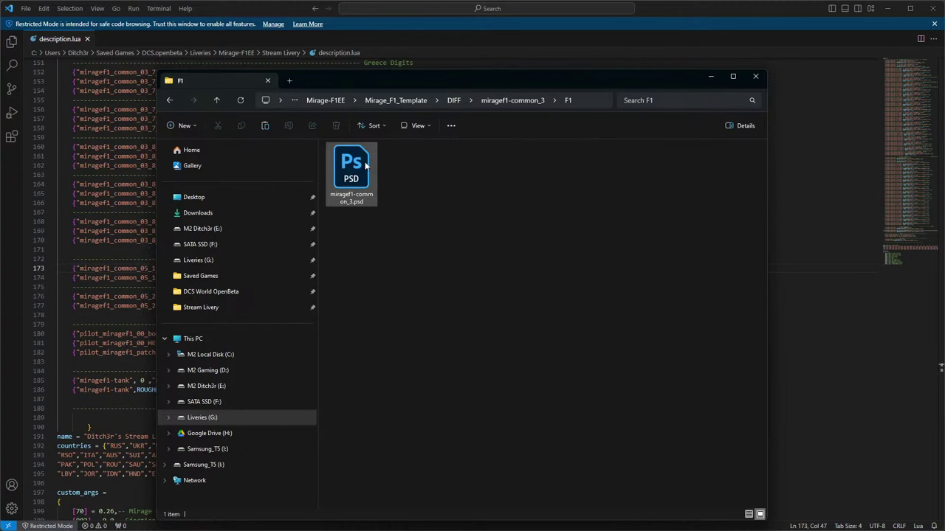
pyautogui.doubleClick(365, 166)
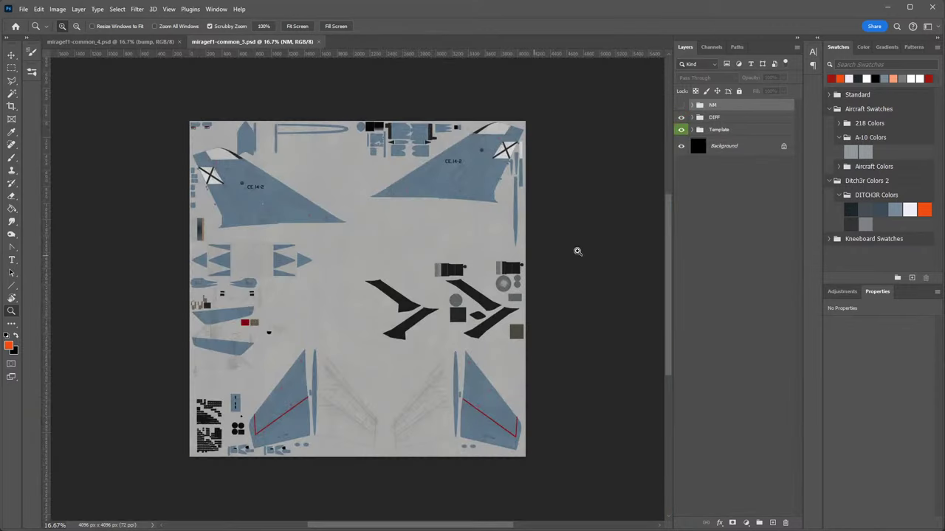
pyautogui.click(681, 118)
pyautogui.click(681, 130)
# Close miragef1-common_4.psd, close miragef1-common_3.psd without saving, and return to File Explorer.
pyautogui.click(111, 42)
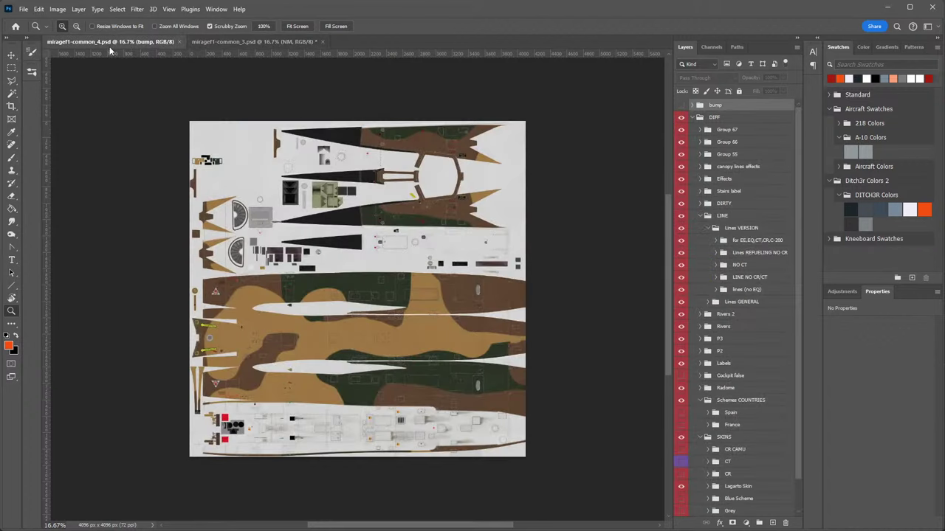
pyautogui.click(178, 42)
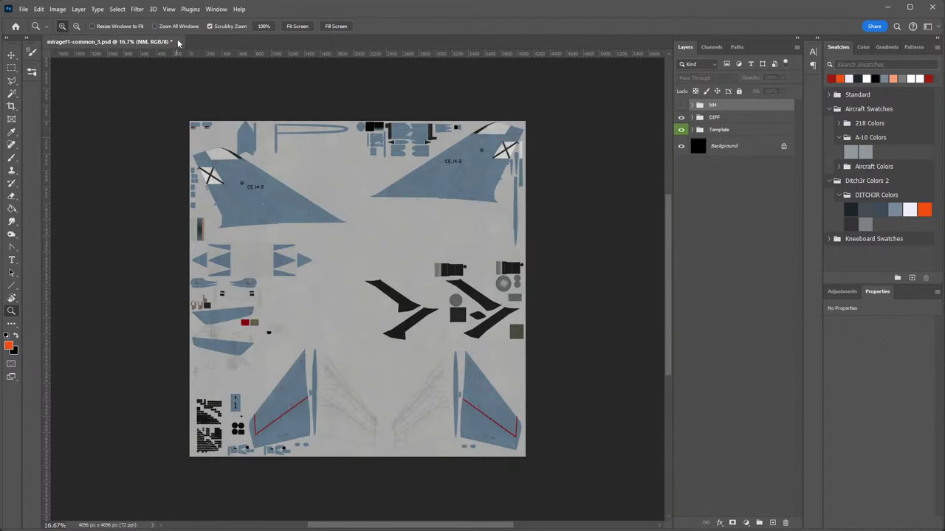
pyautogui.hotkey('alt', 'Tab')
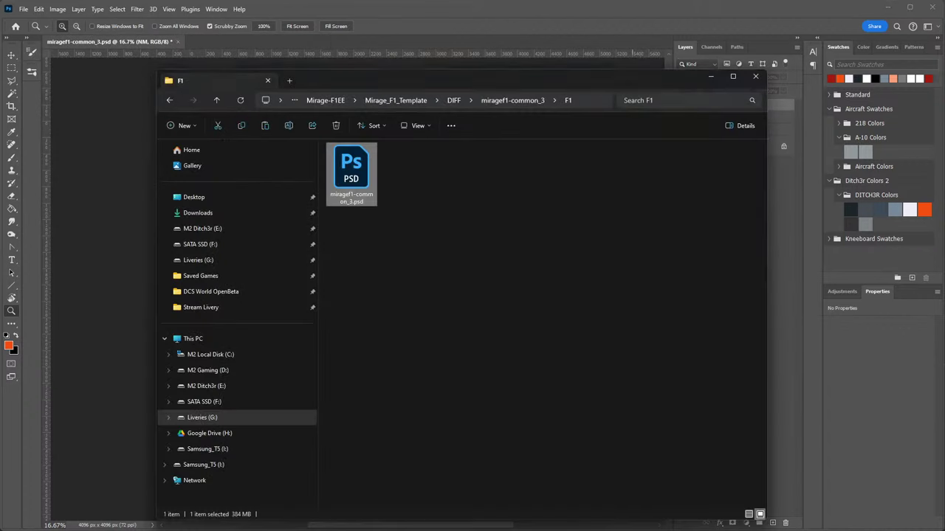
pyautogui.click(437, 212)
pyautogui.click(179, 42)
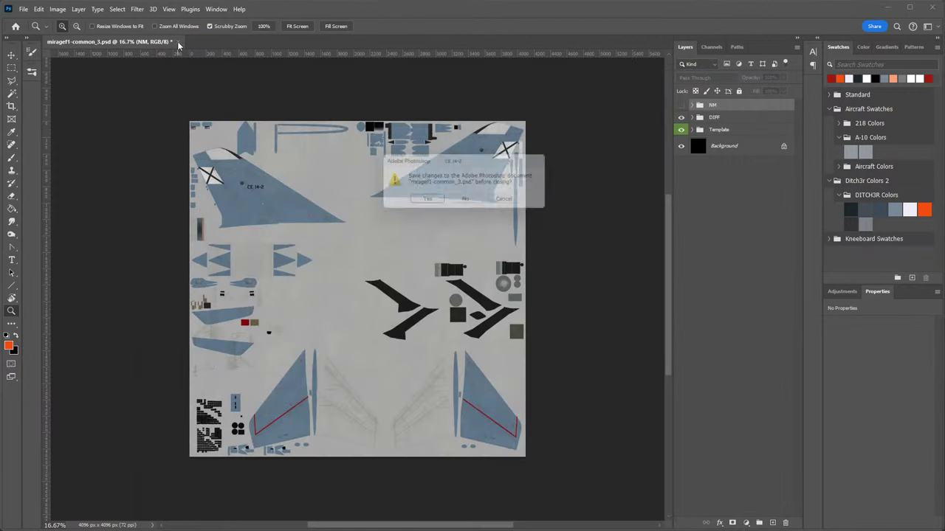
pyautogui.click(470, 202)
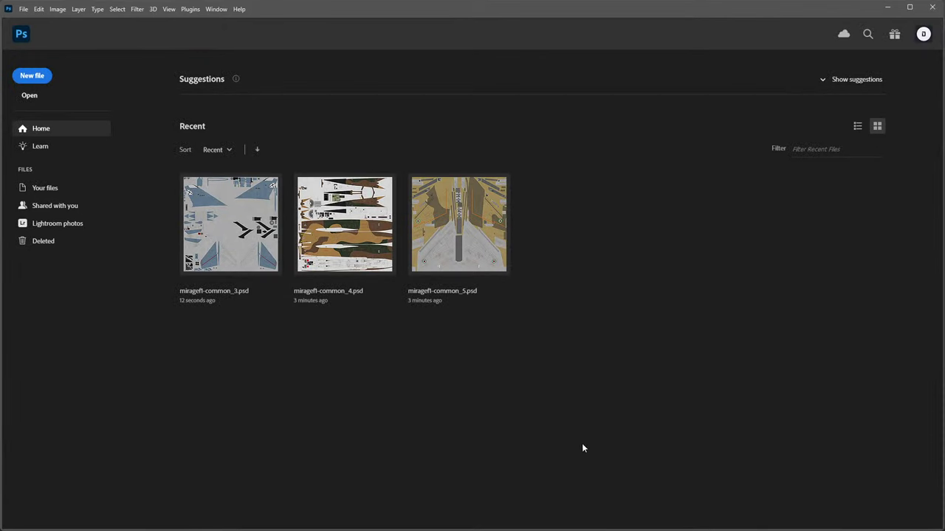
pyautogui.hotkey('alt', 'Tab')
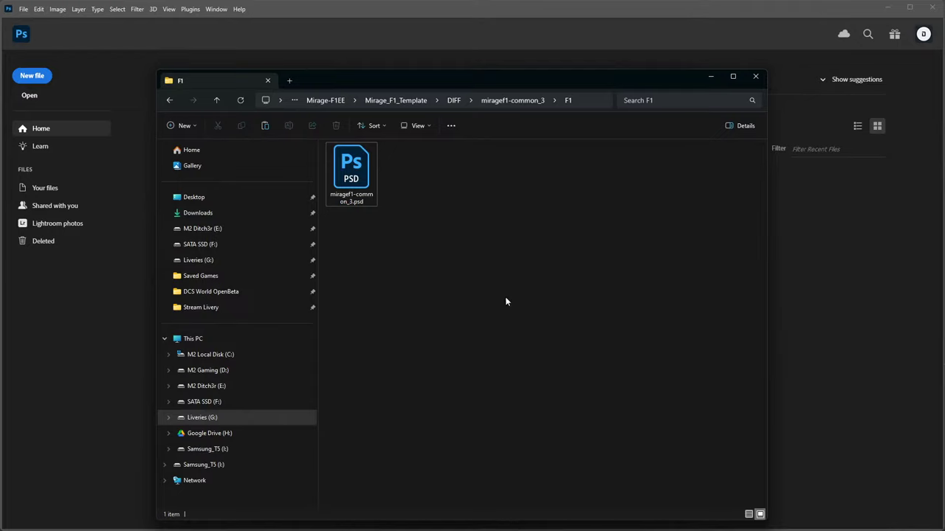
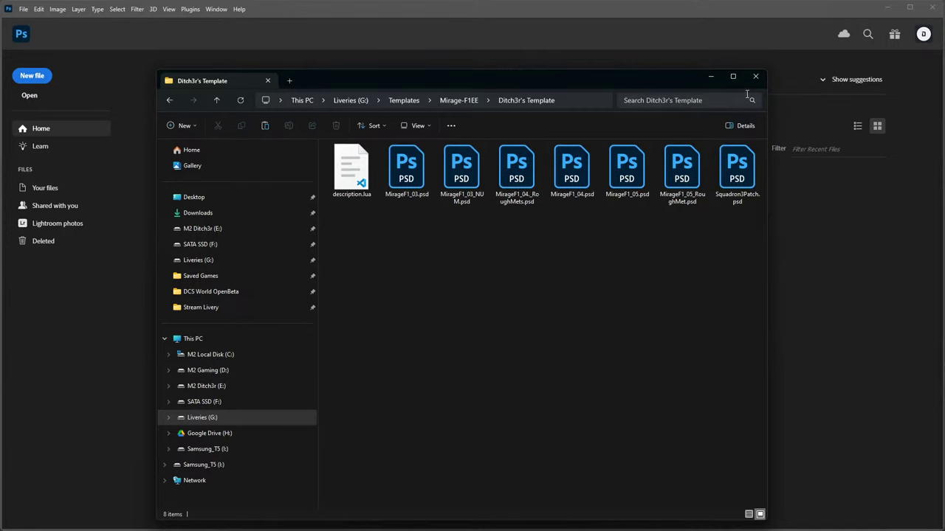
# Place the Templates\Mirage-F1EE folder window beside description.lua in Visual Studio Code to compare its PSD names with the fuselage texture entries.
pyautogui.click(454, 102)
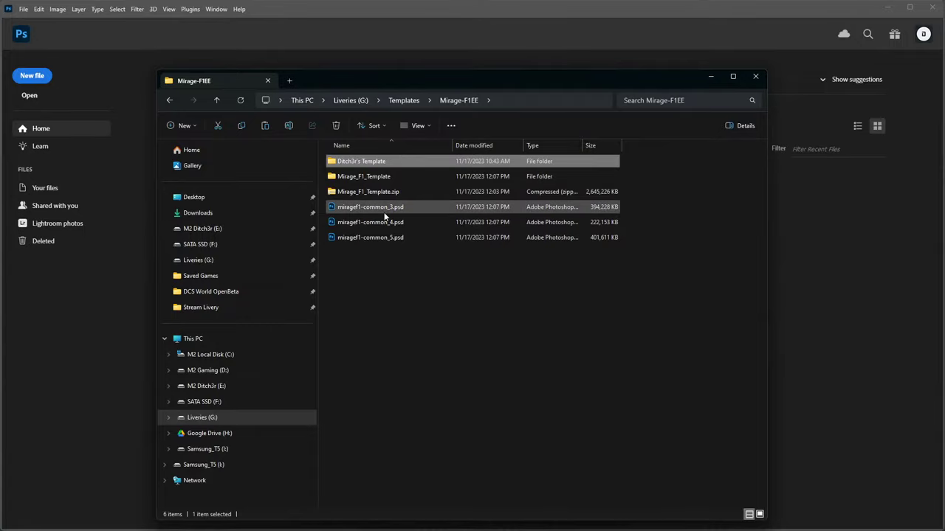
pyautogui.moveTo(486, 85); pyautogui.dragTo(756, 75)
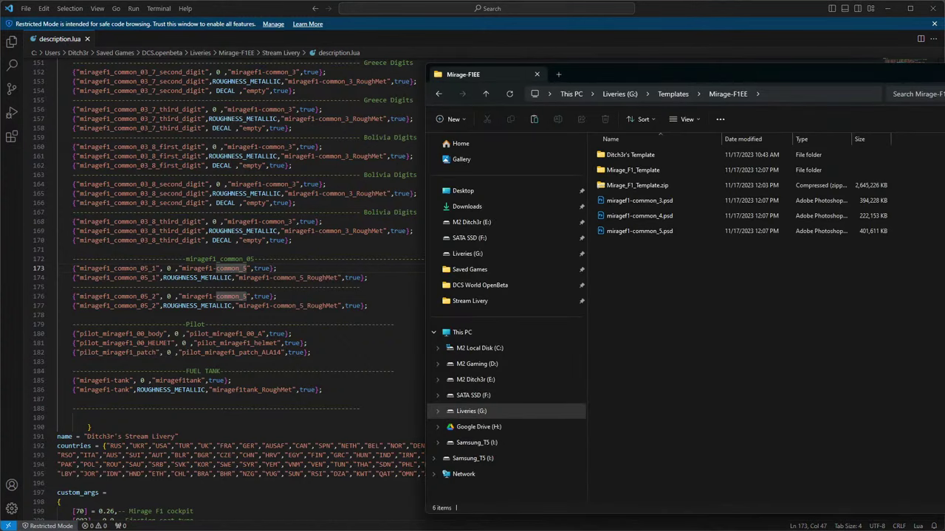
pyautogui.moveTo(934, 77); pyautogui.dragTo(937, 82)
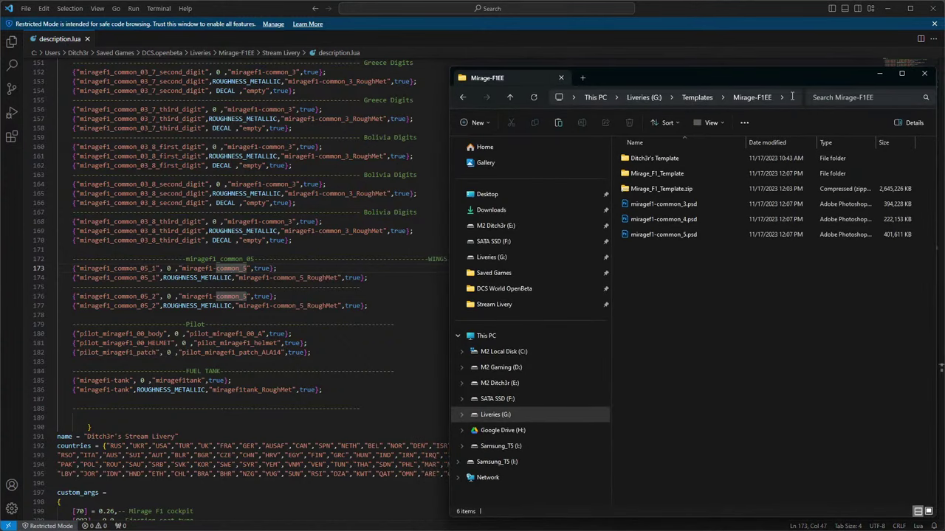
pyautogui.moveTo(765, 79); pyautogui.dragTo(788, 76)
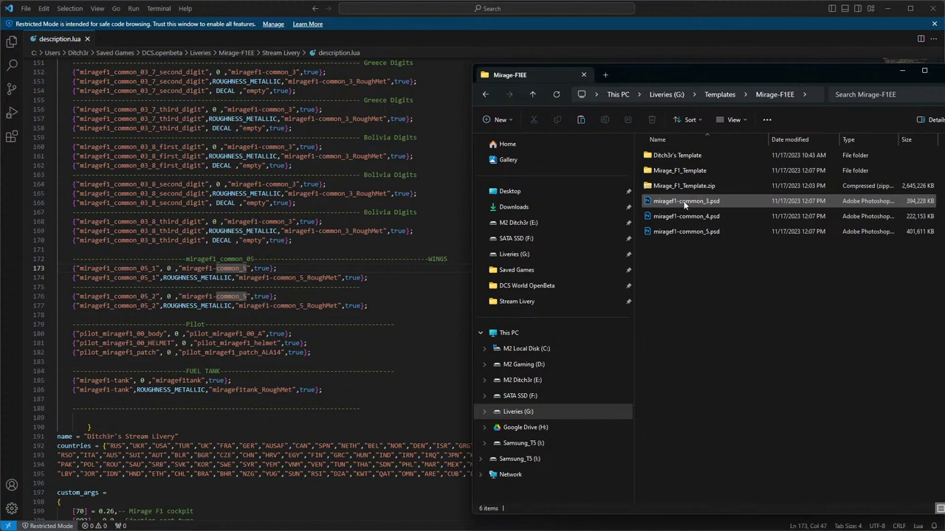
pyautogui.scroll(10, 355, 256)
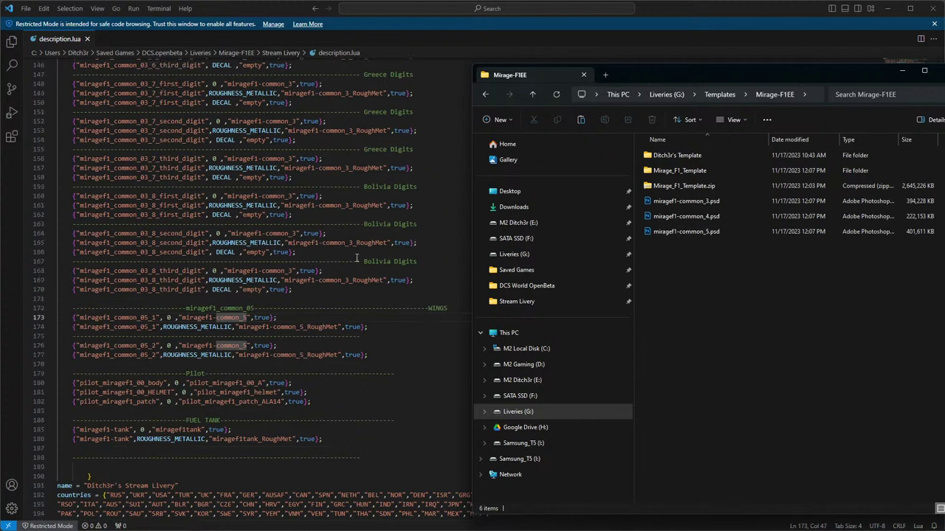
pyautogui.scroll(20, 355, 256)
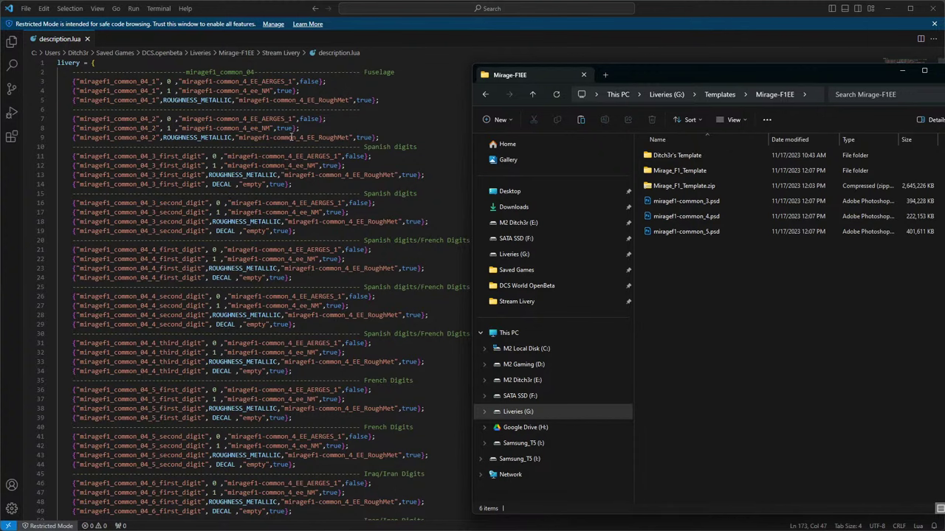
# Narrow the description.lua window to sit beside the template folder, and copy the base name of miragef1-common_4.psd.
pyautogui.click(238, 81)
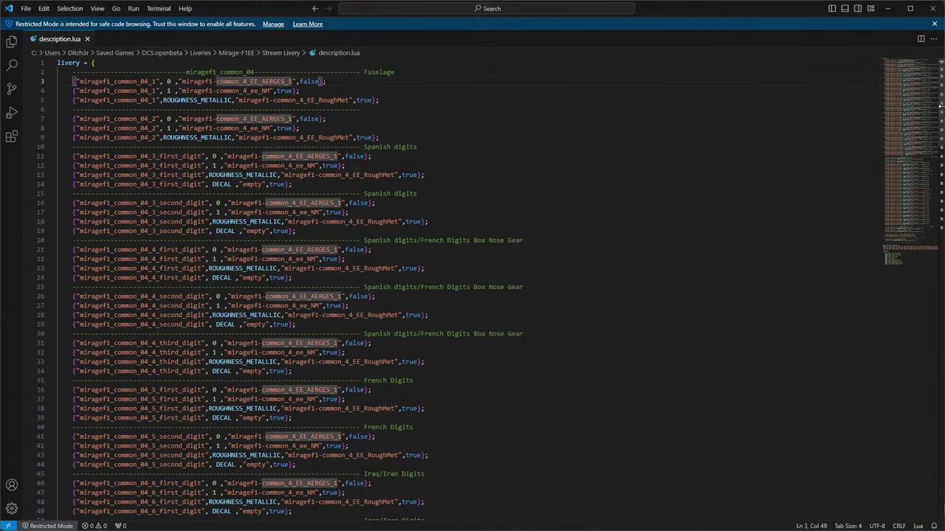
pyautogui.moveTo(940, 105); pyautogui.dragTo(629, 120)
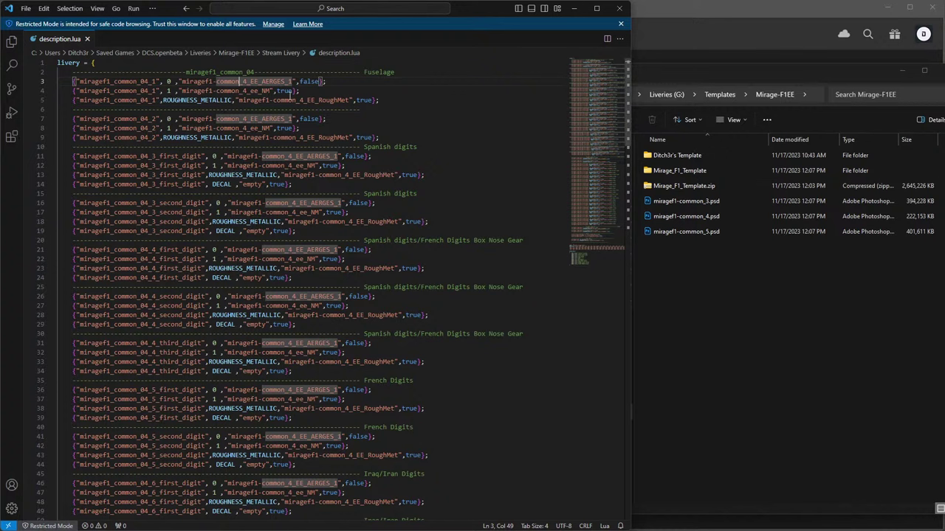
pyautogui.click(673, 216)
pyautogui.rightClick(679, 217)
pyautogui.click(730, 229)
pyautogui.hotkey('ctrl', 'c')
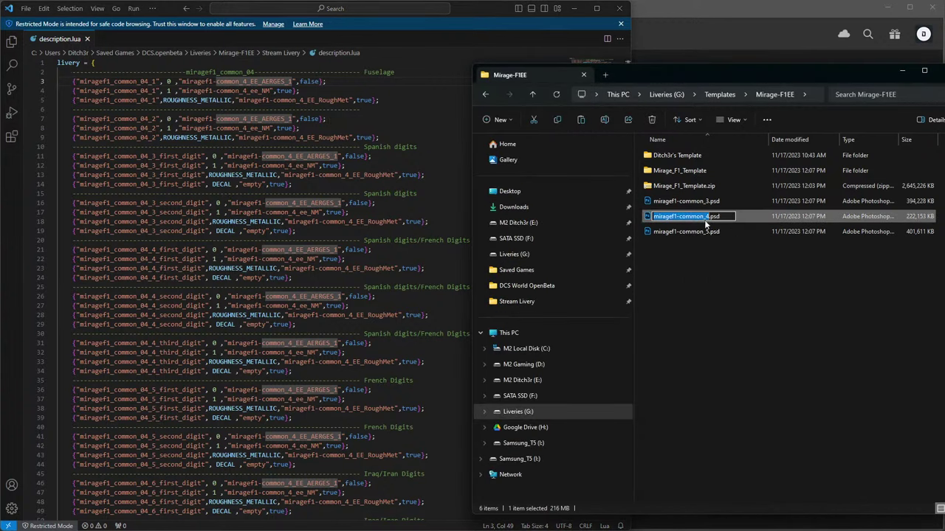
# Search description.lua for the first fuselage entry's texture name, miragef1-common_4_EE_AERGES_1, and enter miragef1-common_4 as the replacement text.
pyautogui.click(267, 90)
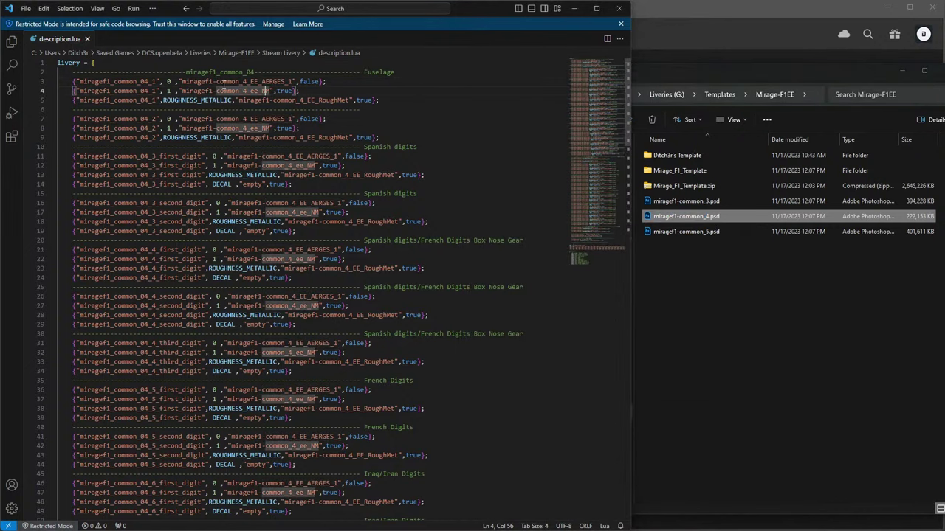
pyautogui.tripleClick(244, 81)
pyautogui.click(186, 81)
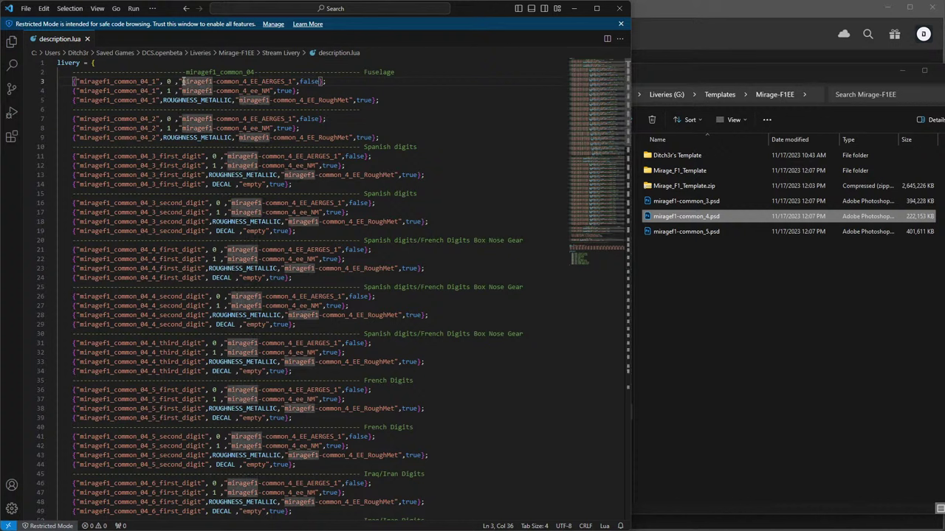
pyautogui.moveTo(181, 82); pyautogui.dragTo(293, 81)
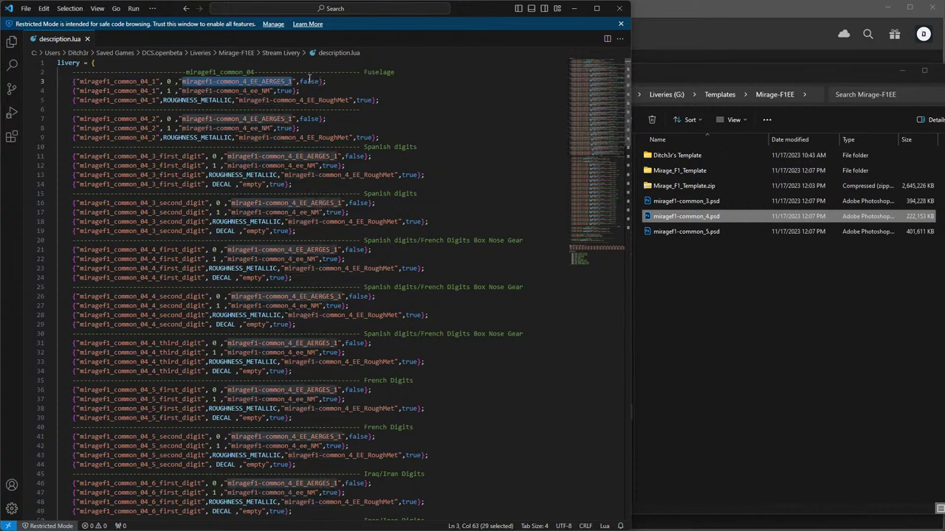
pyautogui.hotkey('ctrl', 'f')
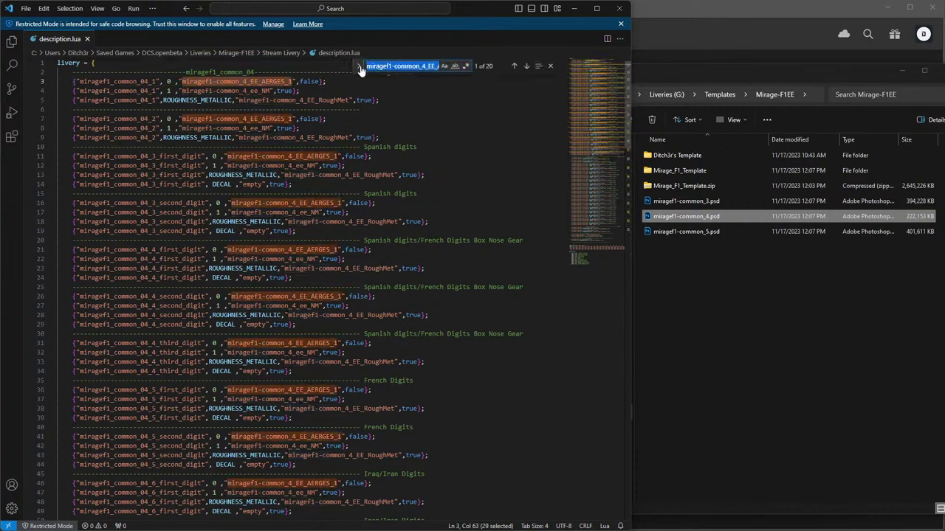
pyautogui.click(359, 73)
pyautogui.hotkey('ctrl', 'v')
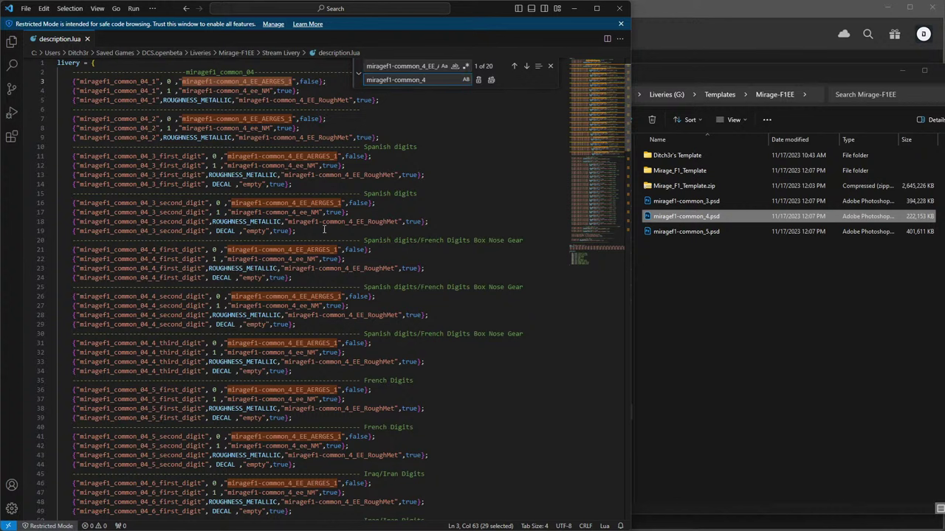
# Review the matches through the file, and replace every miragef1-common_4_EE_AERGES_1 with miragef1-common_4.
pyautogui.scroll(-5, 339, 325)
pyautogui.scroll(-16, 292, 287)
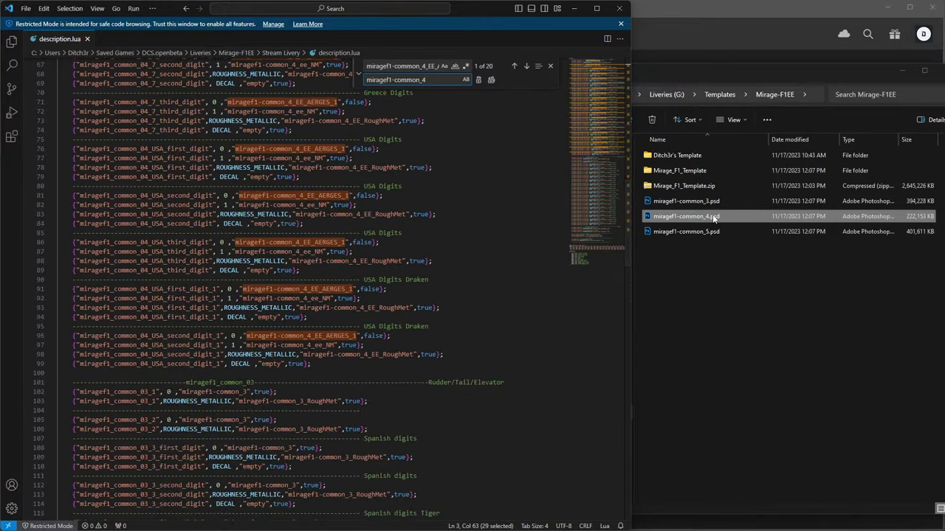
pyautogui.scroll(-7, 349, 293)
pyautogui.scroll(-20, 349, 294)
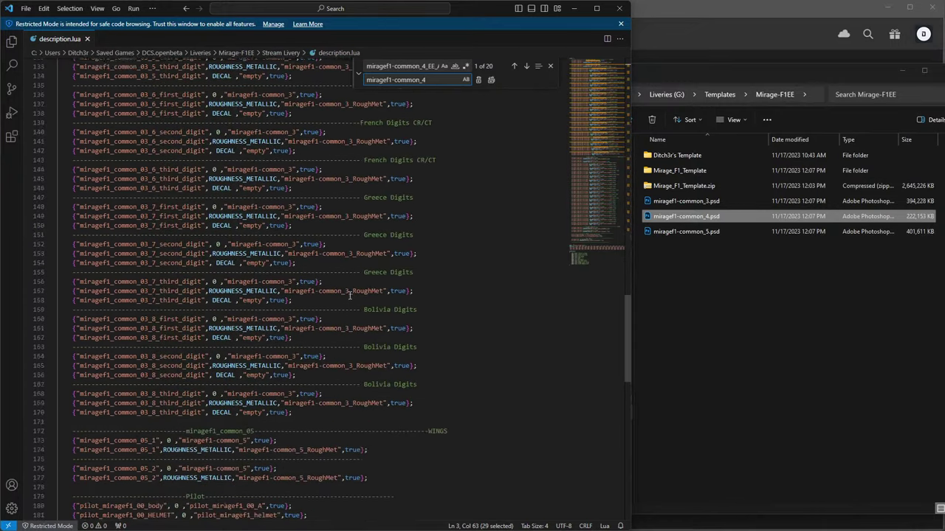
pyautogui.click(491, 79)
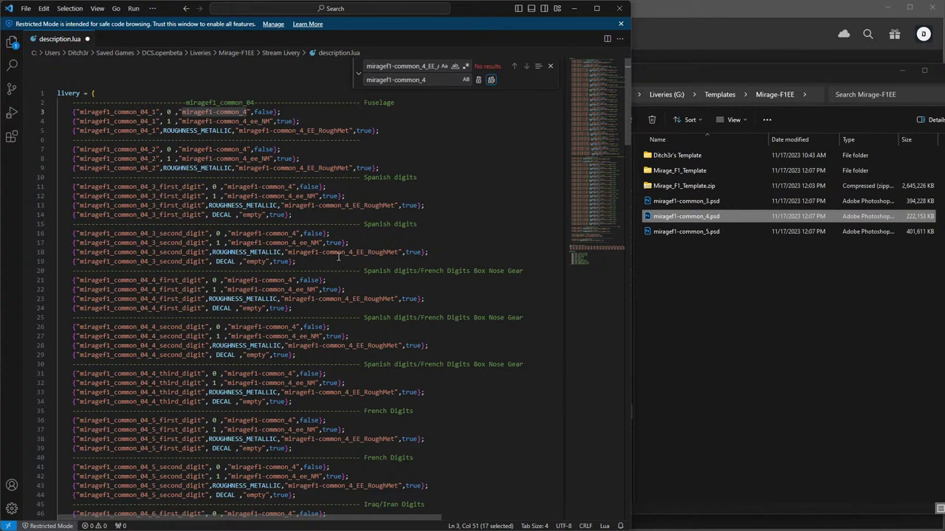
# Check the replaced fuselage entries and compare the rudder/tail texture name with the file name of miragef1-common_3.psd.
pyautogui.scroll(-20, 339, 256)
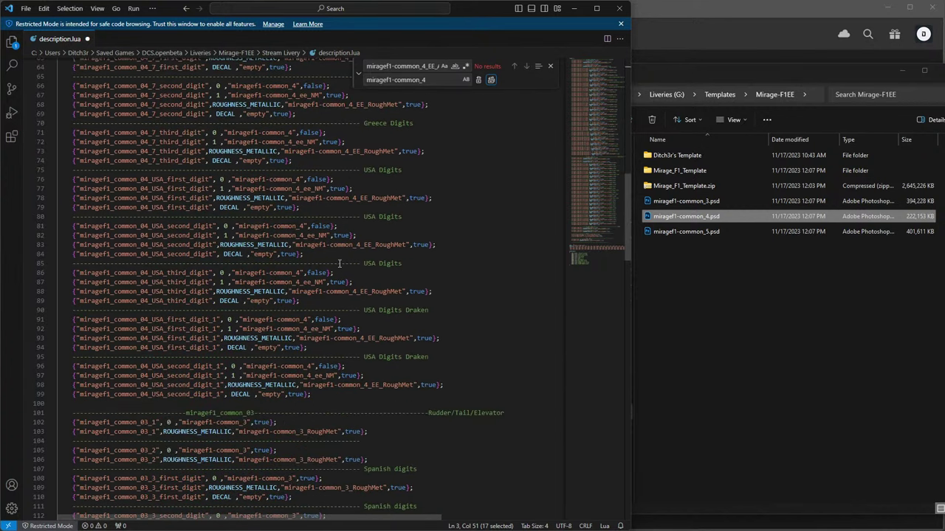
pyautogui.scroll(-6, 339, 263)
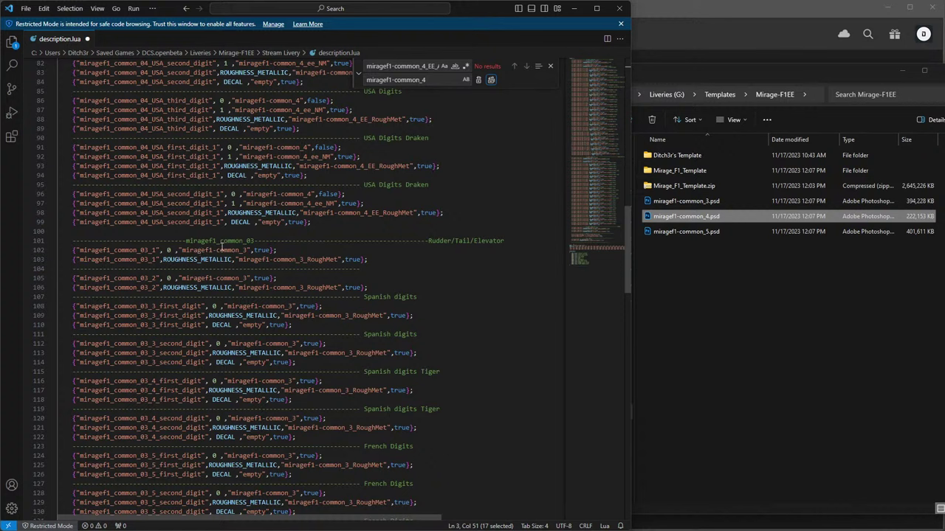
pyautogui.doubleClick(229, 250)
pyautogui.click(701, 202)
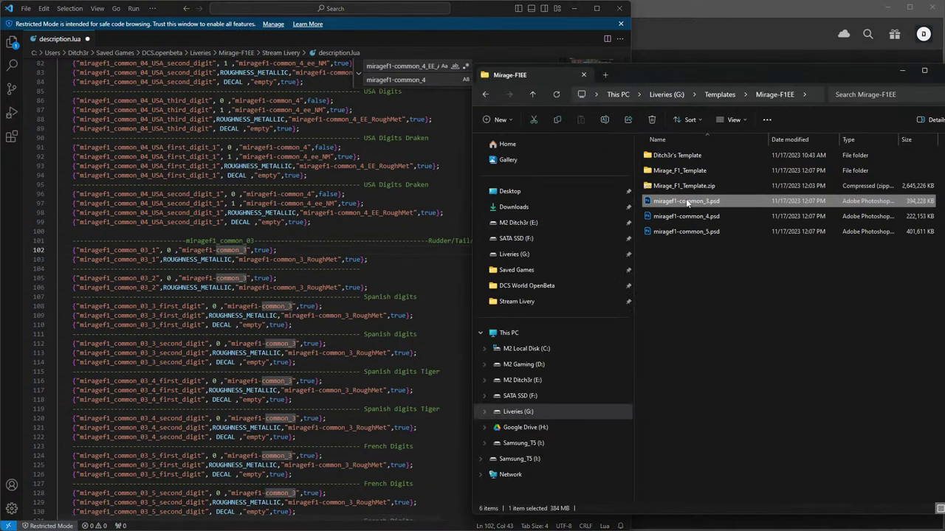
pyautogui.rightClick(710, 205)
pyautogui.click(736, 215)
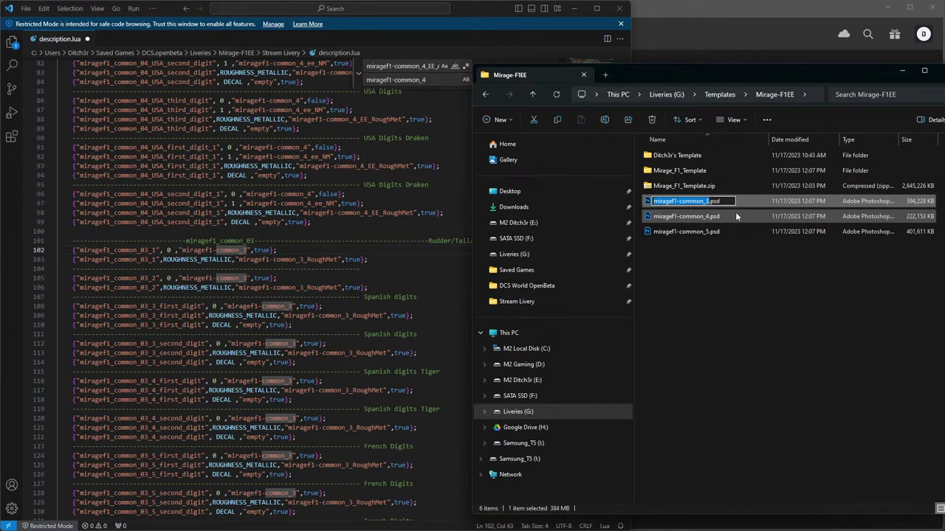
# Copy miragef1-common_3 from the first rudder/tail entry and enter it as both the search and the replacement text.
pyautogui.click(245, 251)
pyautogui.moveTo(180, 250); pyautogui.dragTo(250, 251)
pyautogui.hotkey('shift', 'Left')
pyautogui.hotkey('ctrl', 'c')
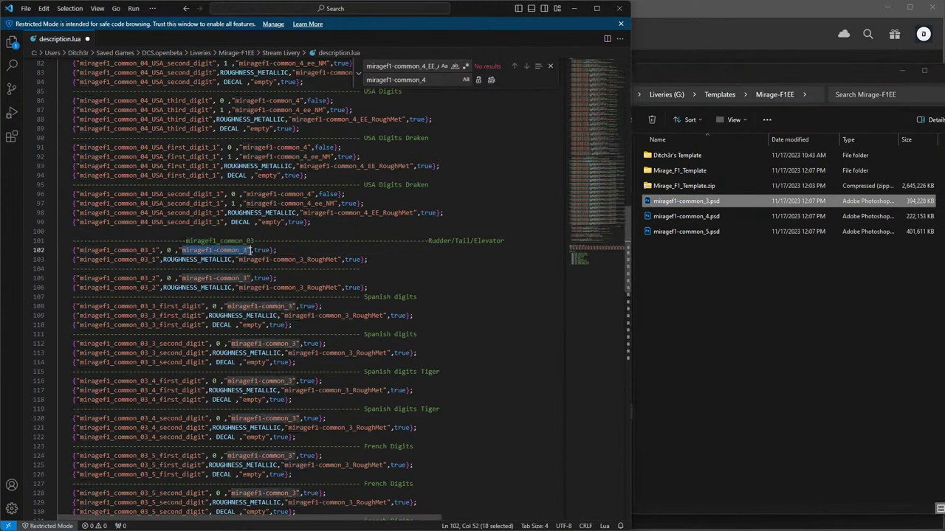
pyautogui.hotkey('ctrl', 'f')
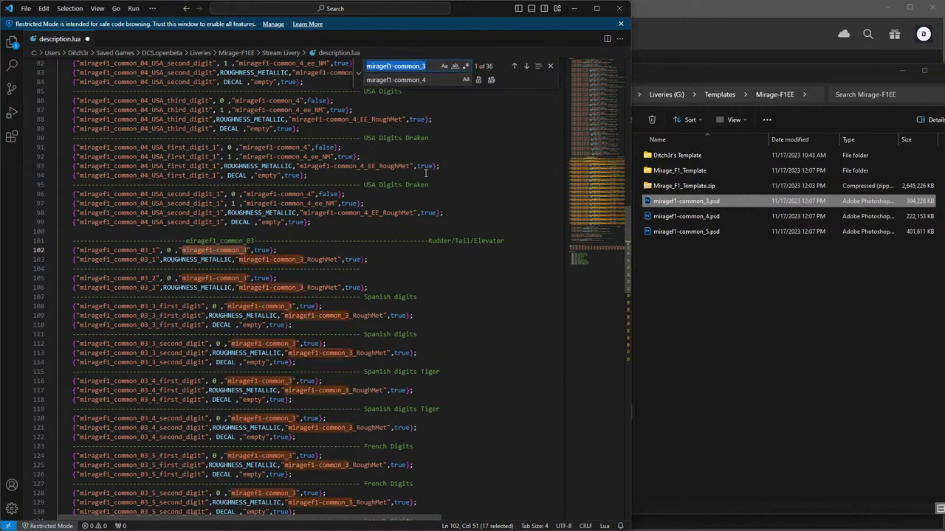
pyautogui.press('Tab')
pyautogui.hotkey('ctrl', 'v')
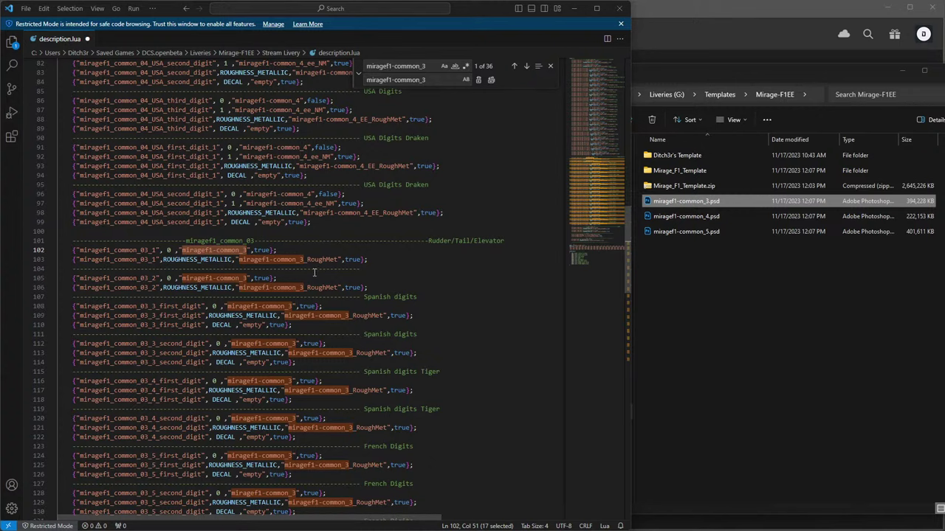
# Review the tail and wing texture entries, close the find and replace, and return to the start of description.lua.
pyautogui.scroll(-19, 379, 353)
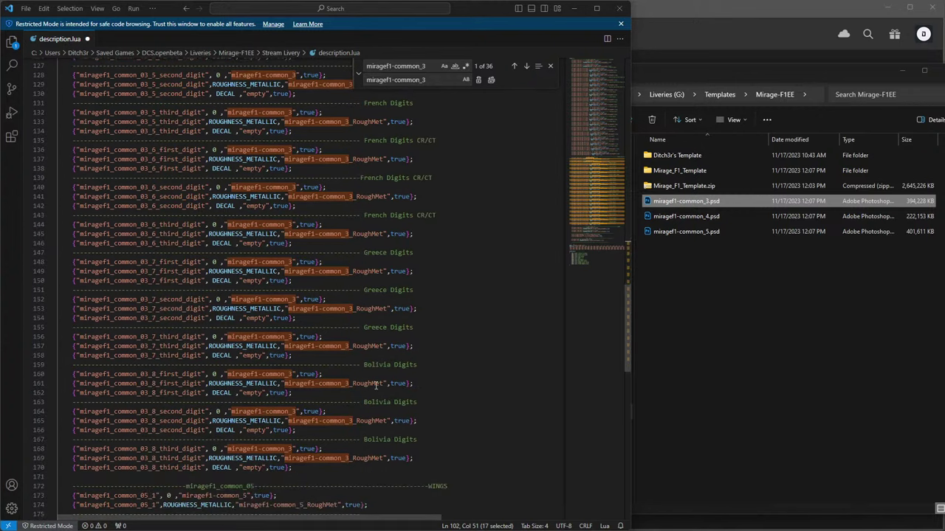
pyautogui.click(225, 373)
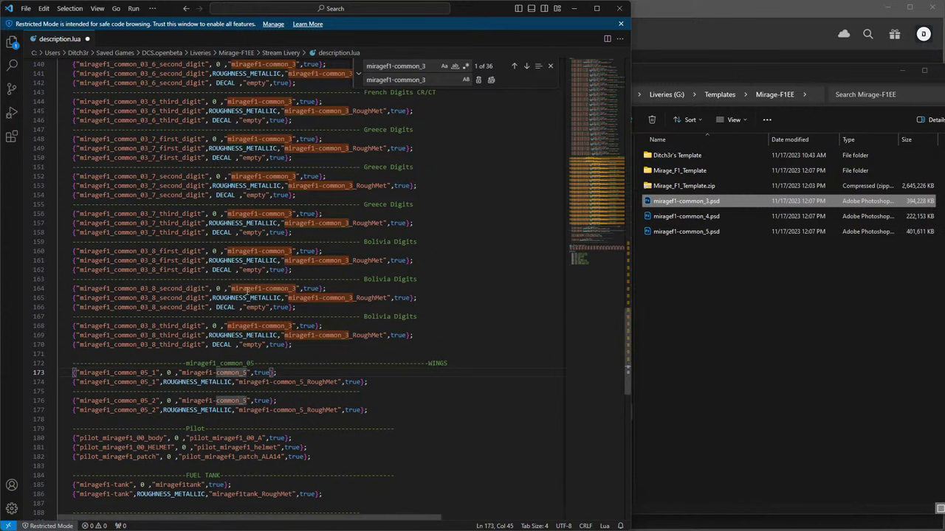
pyautogui.scroll(12, 274, 316)
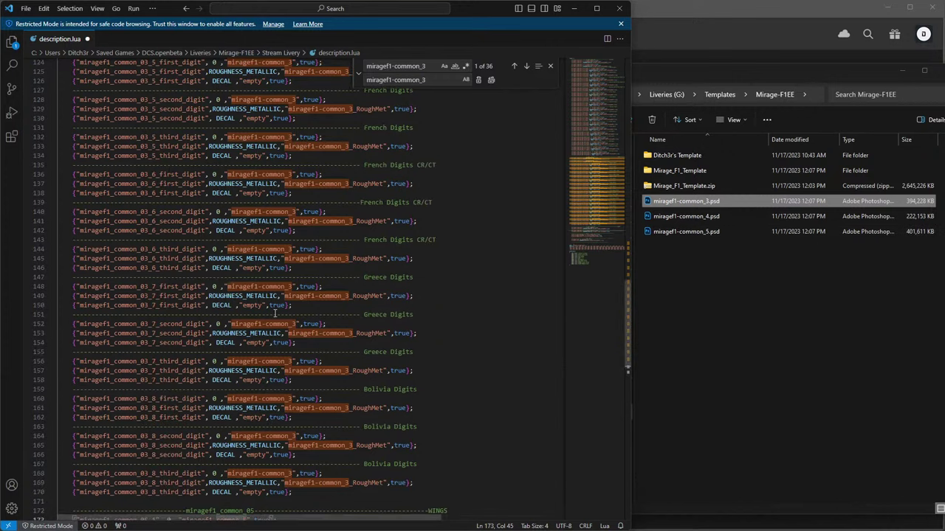
pyautogui.press('Escape')
pyautogui.scroll(20, 423, 233)
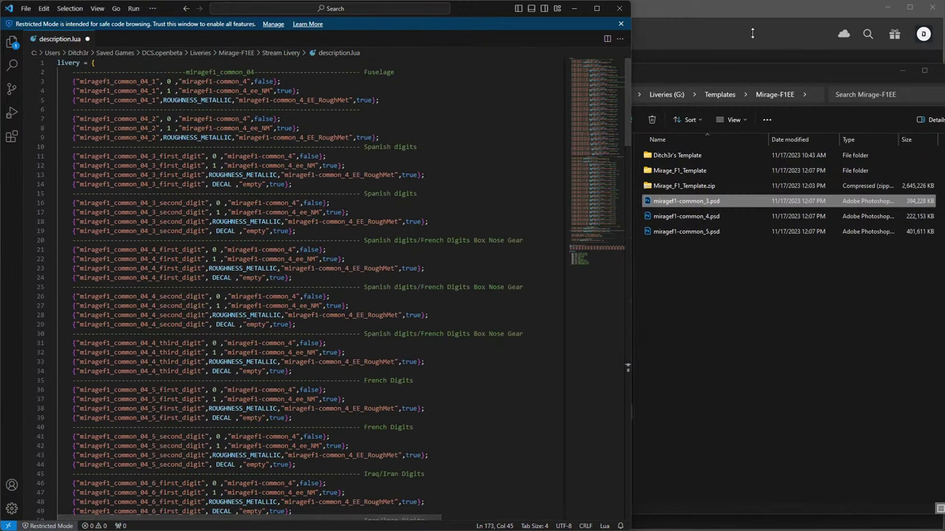
# Open miragef1-common_3.psd, miragef1-common_4.psd and miragef1-common_5.psd from the Mirage-F1EE folder and switch to Photoshop.
pyautogui.click(762, 336)
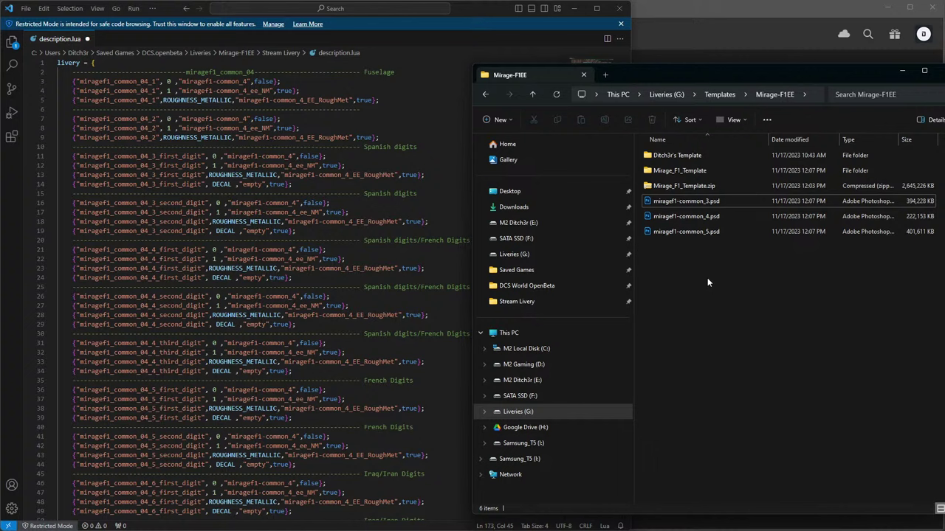
pyautogui.click(696, 200)
pyautogui.click(696, 216)
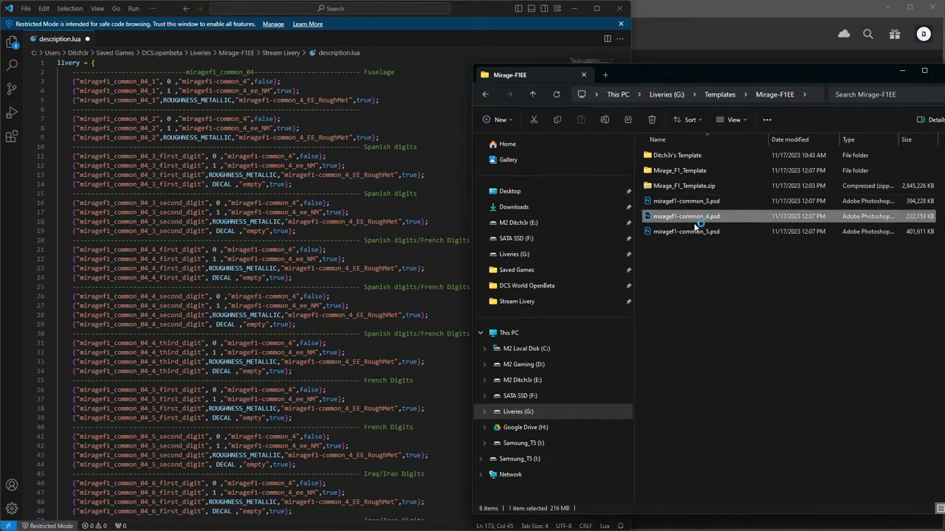
pyautogui.click(693, 231)
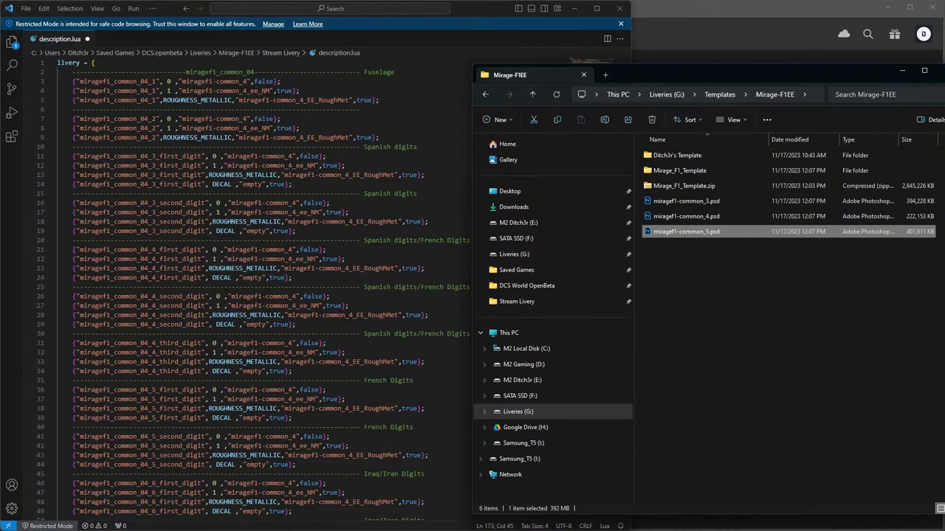
pyautogui.hotkey('alt', 'Tab')
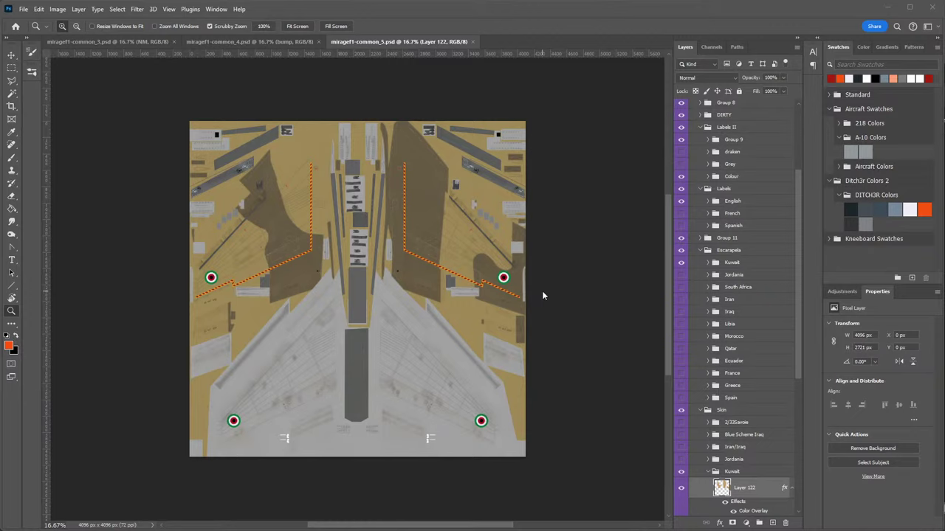
# Collapse the DIFF group in miragef1-common_5.psd and add a new layer above the bump group.
pyautogui.moveTo(798, 184); pyautogui.dragTo(800, 110)
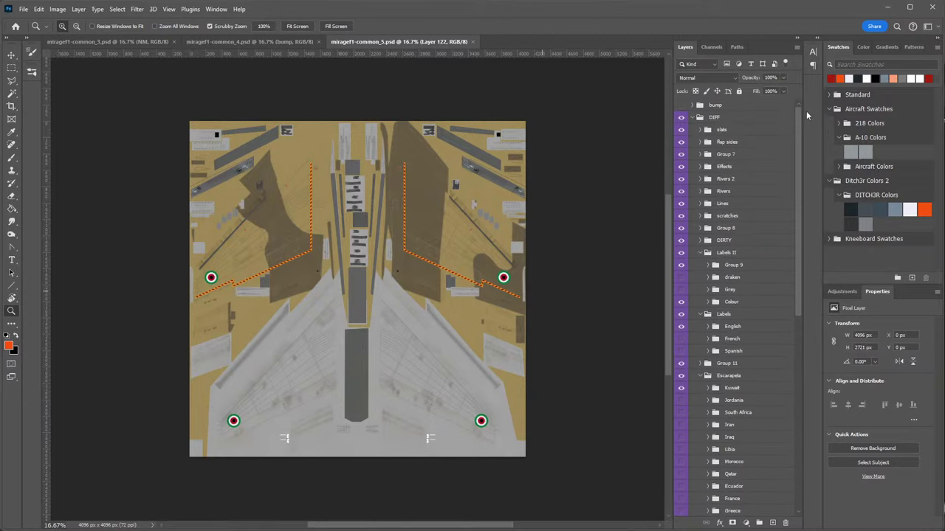
pyautogui.click(695, 118)
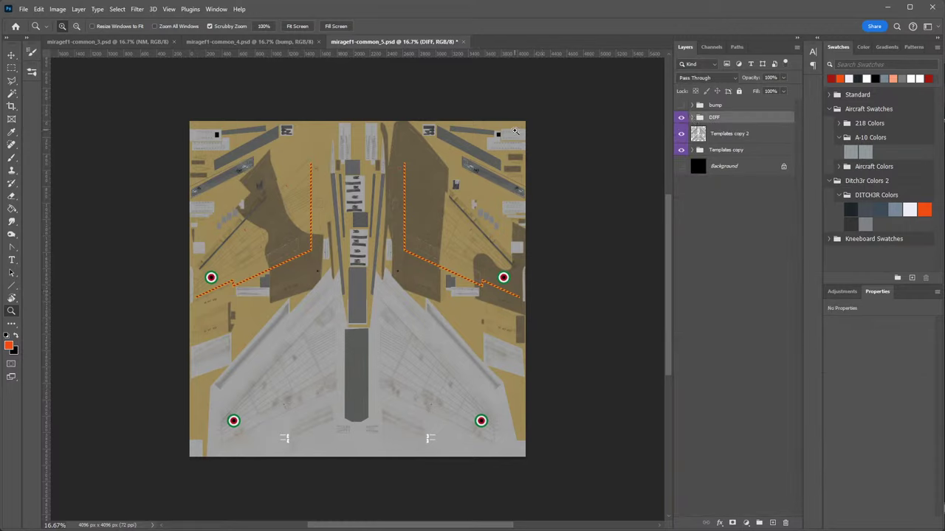
pyautogui.click(290, 281)
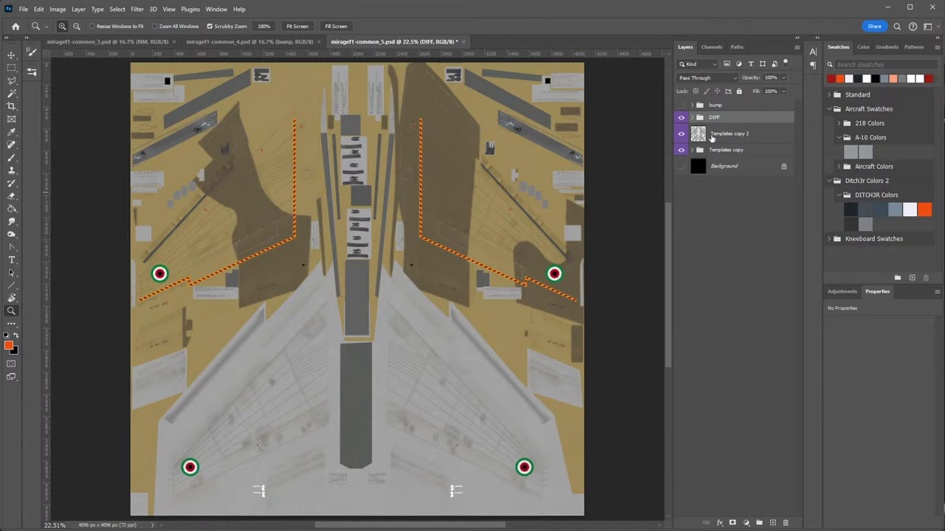
pyautogui.click(756, 107)
pyautogui.click(773, 522)
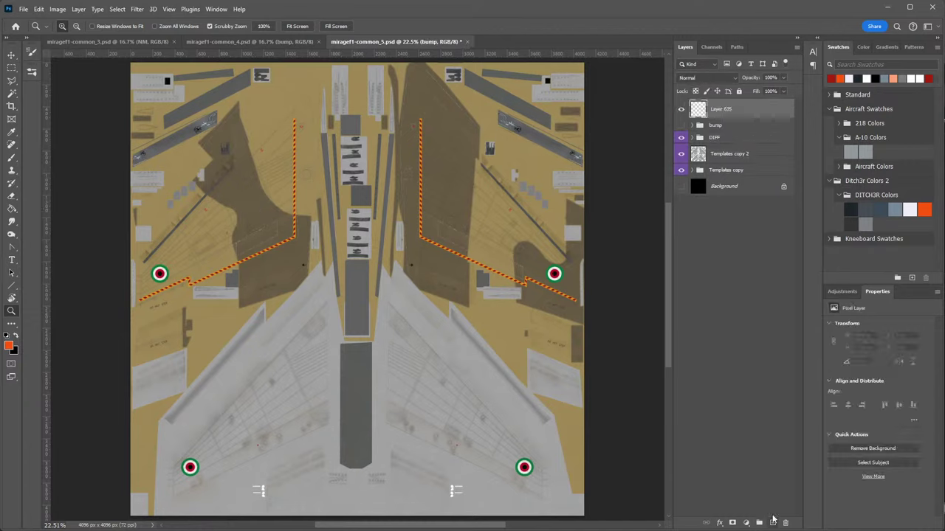
# Fill the new layer with the blue-grey swatch from DITCH3R Colors, and refill it with the neutral grey swatch.
pyautogui.press('g')
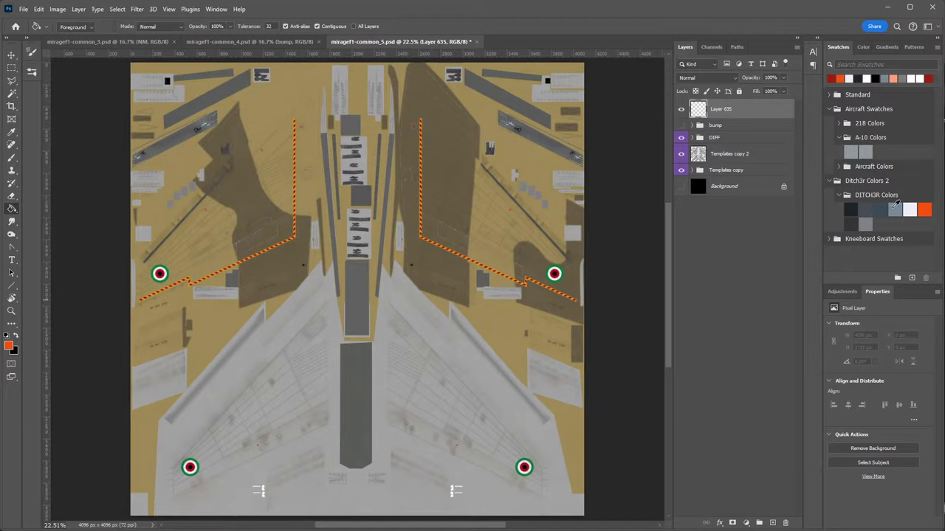
pyautogui.click(894, 209)
pyautogui.click(544, 259)
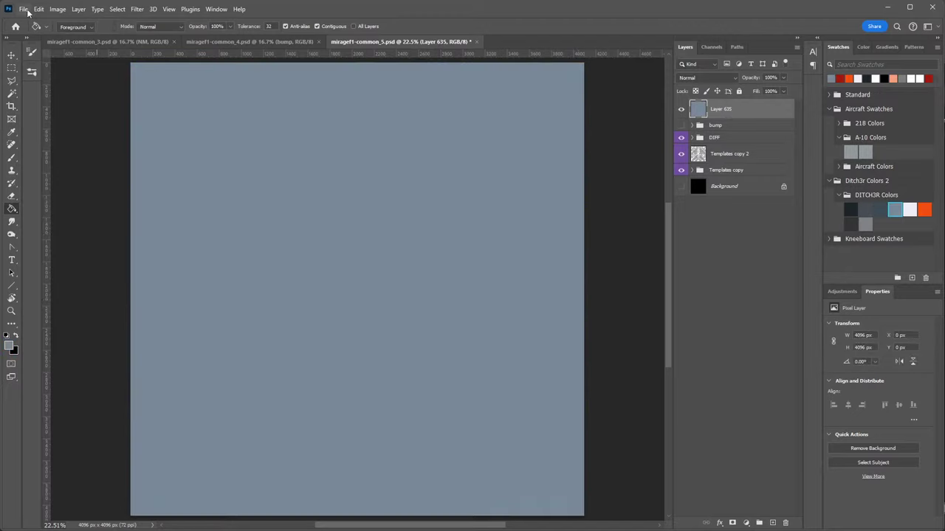
pyautogui.click(865, 224)
pyautogui.click(547, 383)
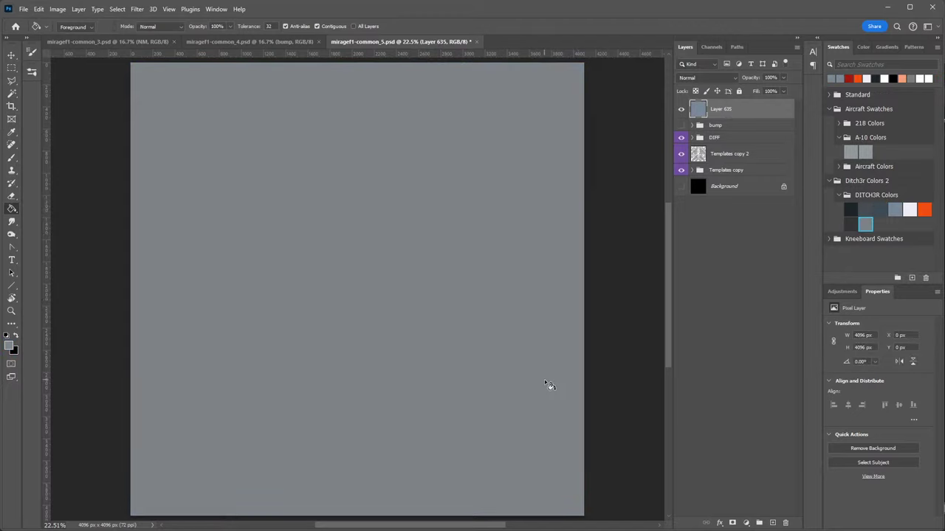
# Start saving a copy of miragef1-common_5 in NVIDIA Texture Tools DDS format and browse to Saved Games\DCS.openbeta\Liveries\Mirage-F1EE.
pyautogui.click(26, 9)
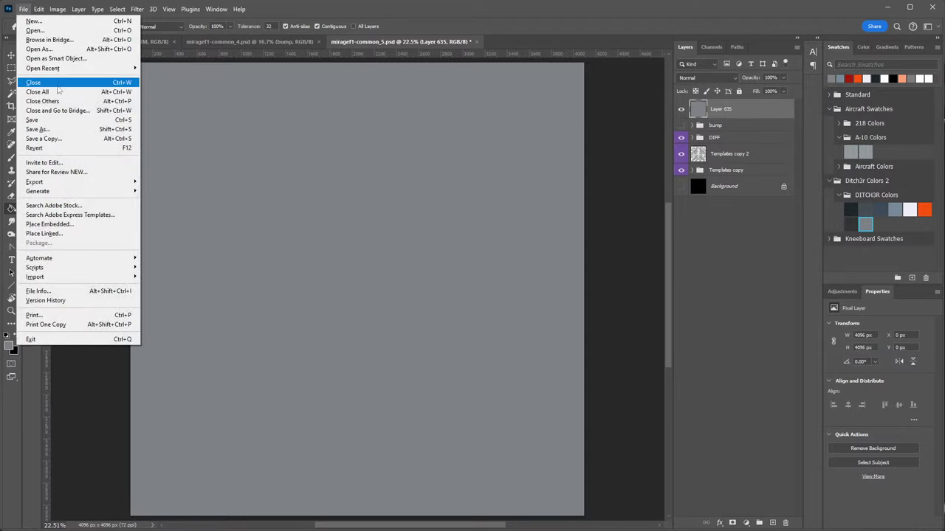
pyautogui.click(61, 139)
pyautogui.click(118, 316)
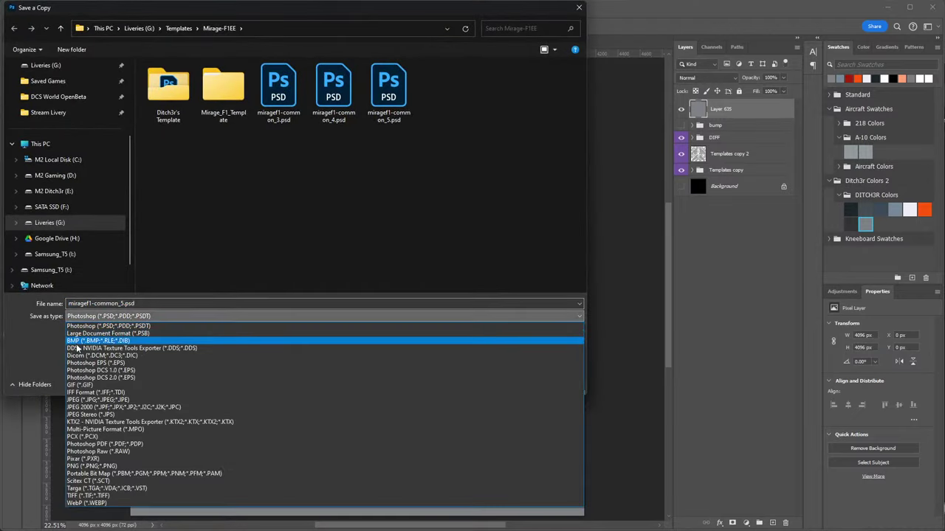
pyautogui.click(119, 333)
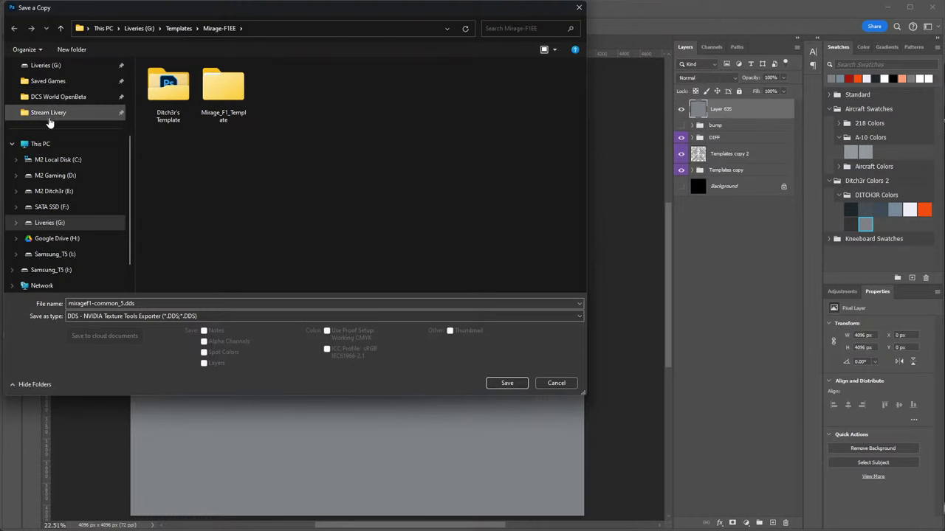
pyautogui.scroll(3, 48, 122)
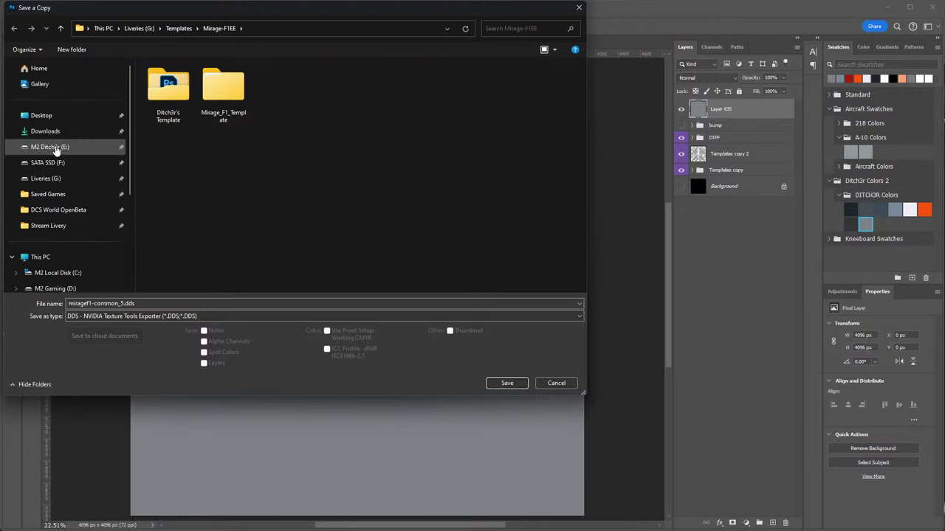
pyautogui.click(63, 194)
pyautogui.click(181, 80)
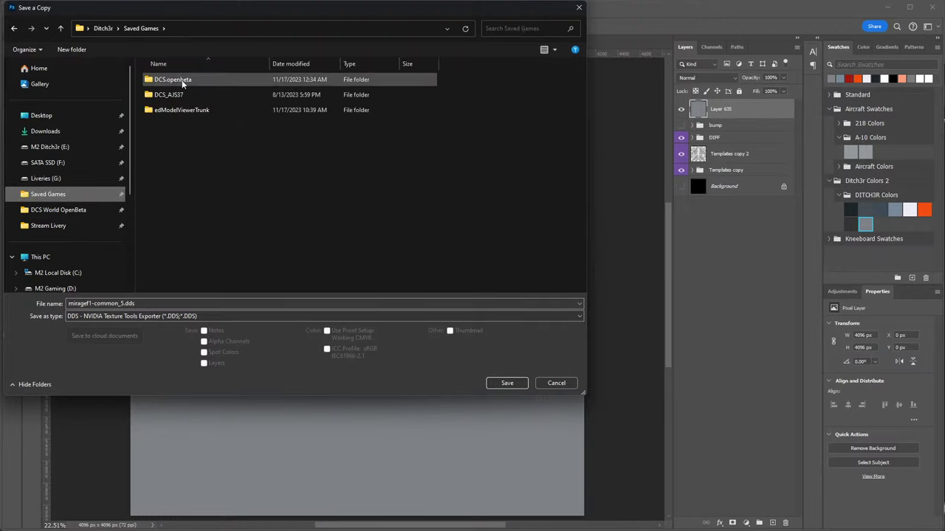
pyautogui.doubleClick(181, 80)
pyautogui.doubleClick(188, 202)
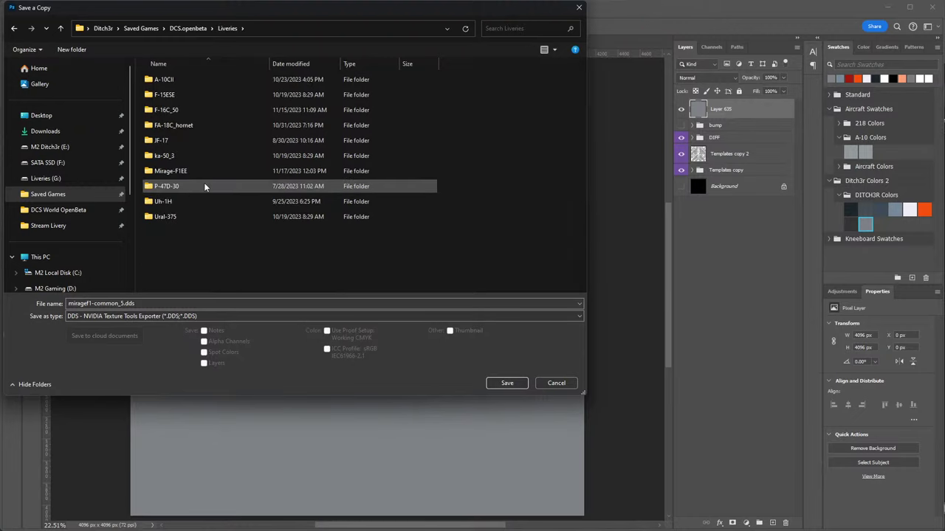
pyautogui.doubleClick(181, 171)
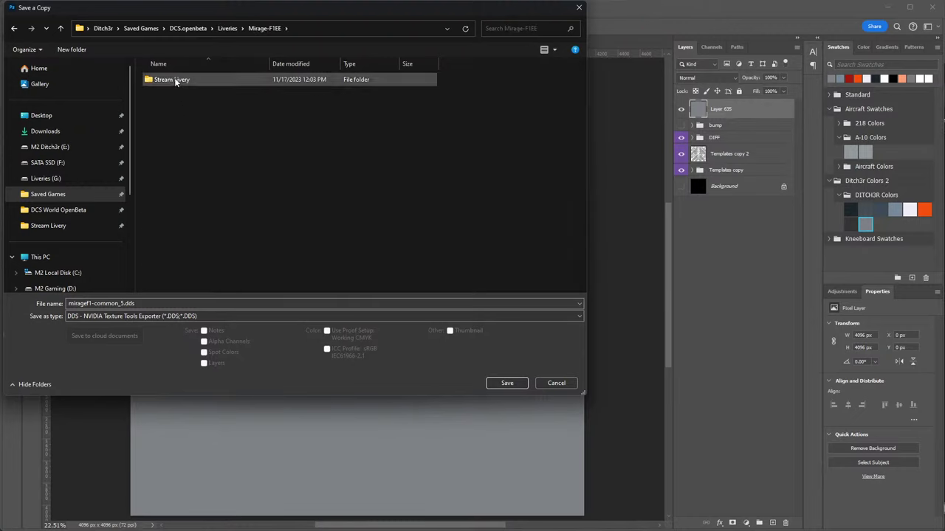
# Unpin the Stream Livery folder from Quick access and pin it again.
pyautogui.rightClick(175, 79)
pyautogui.click(222, 121)
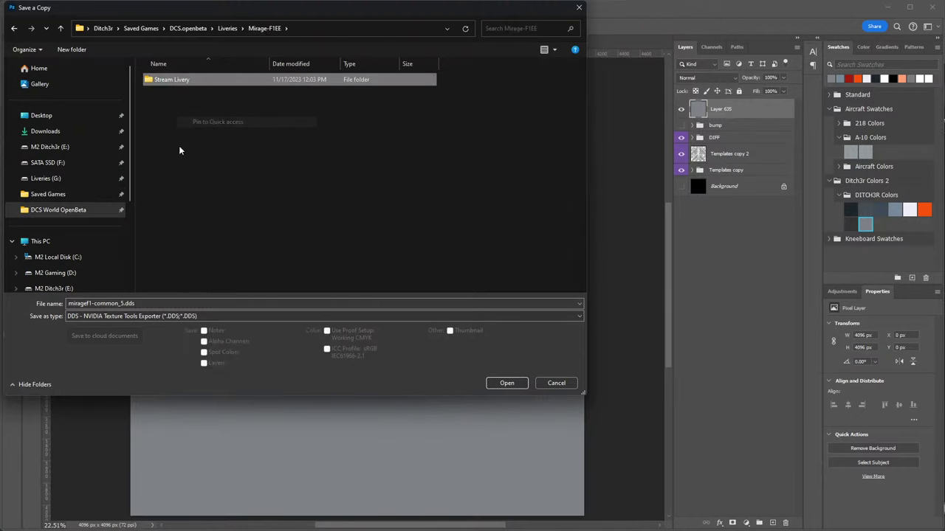
pyautogui.rightClick(183, 80)
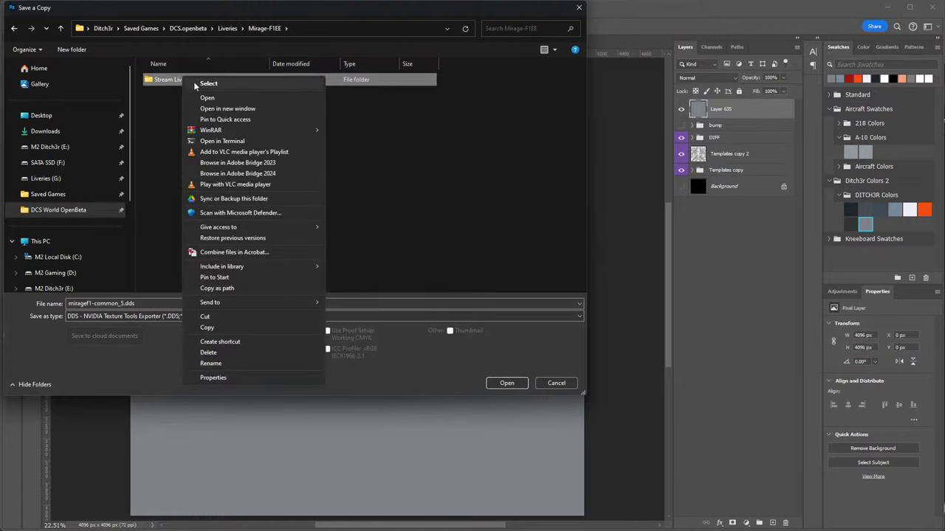
pyautogui.click(232, 118)
# Save miragef1-common_5.dds into the Stream Livery folder, exporting it as a BC7 color map with mipmaps.
pyautogui.click(53, 225)
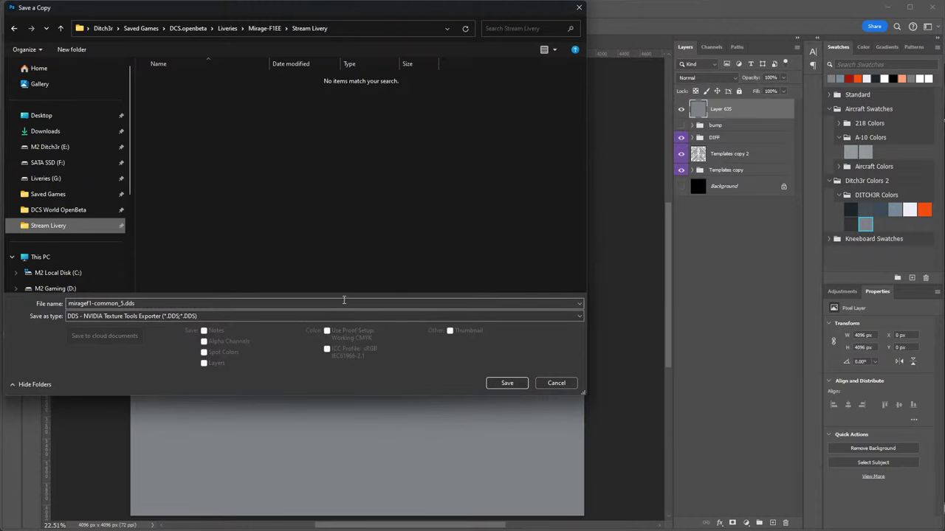
pyautogui.click(507, 382)
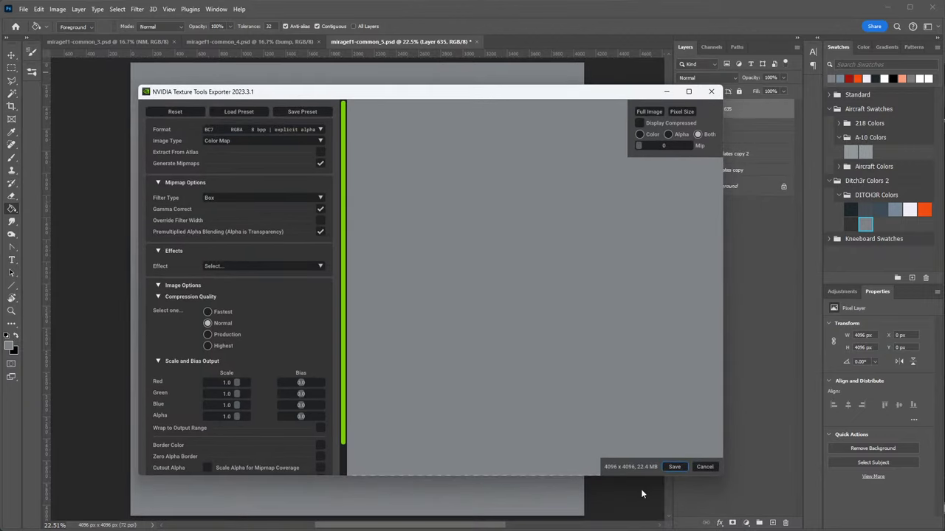
pyautogui.click(675, 467)
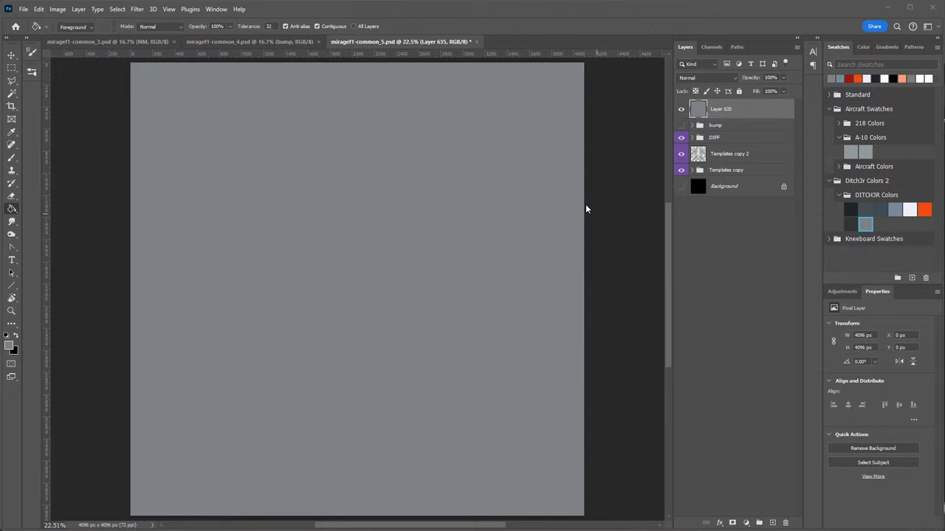
# Add a new layer above the bump group in miragef1-common_4.psd and fill it with the grey foreground colour.
pyautogui.click(251, 42)
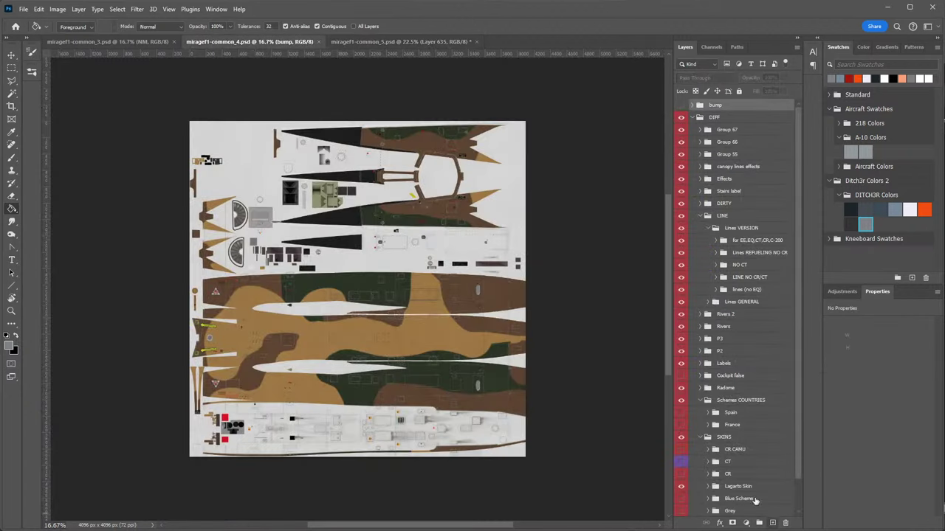
pyautogui.click(772, 523)
pyautogui.hotkey('alt', 'BackSpace')
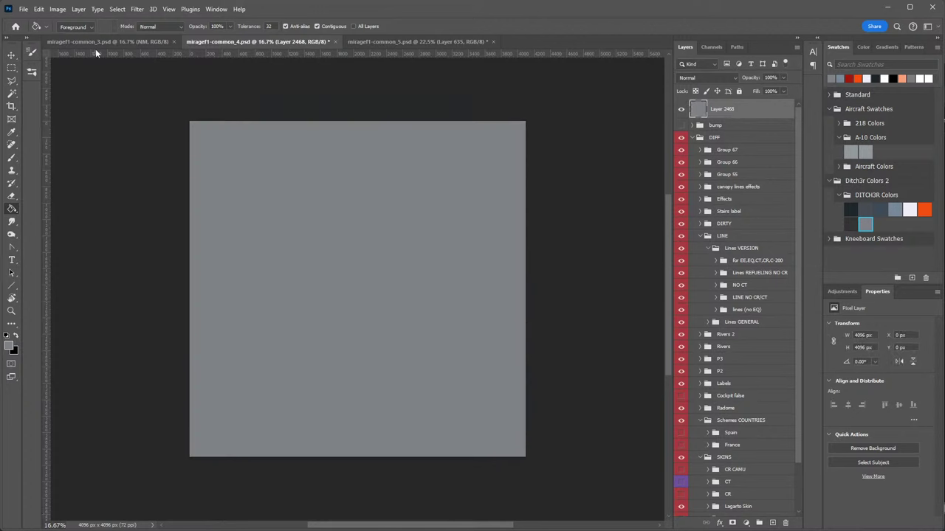
# Export a copy of the document as miragef1-common_4.dds into the Stream Livery folder, using the BC7 color map format.
pyautogui.click(28, 9)
pyautogui.click(65, 130)
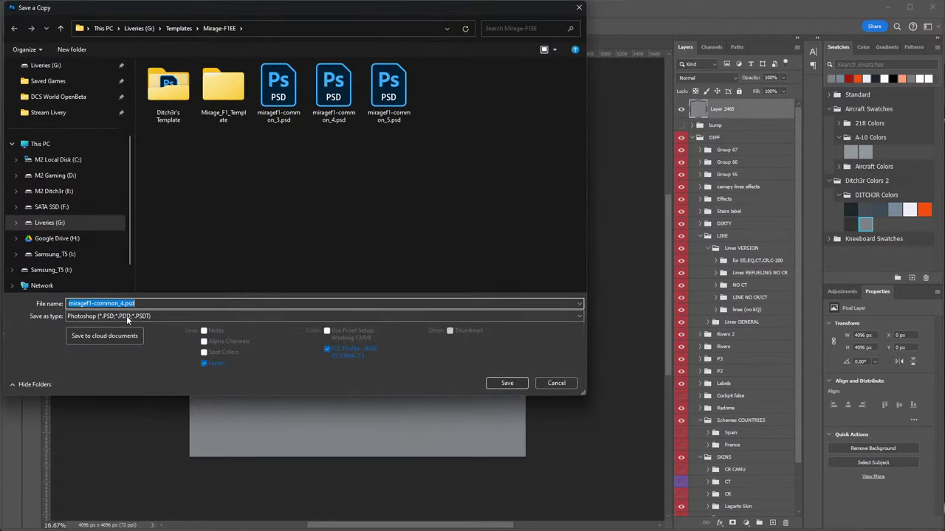
pyautogui.click(127, 316)
pyautogui.click(111, 331)
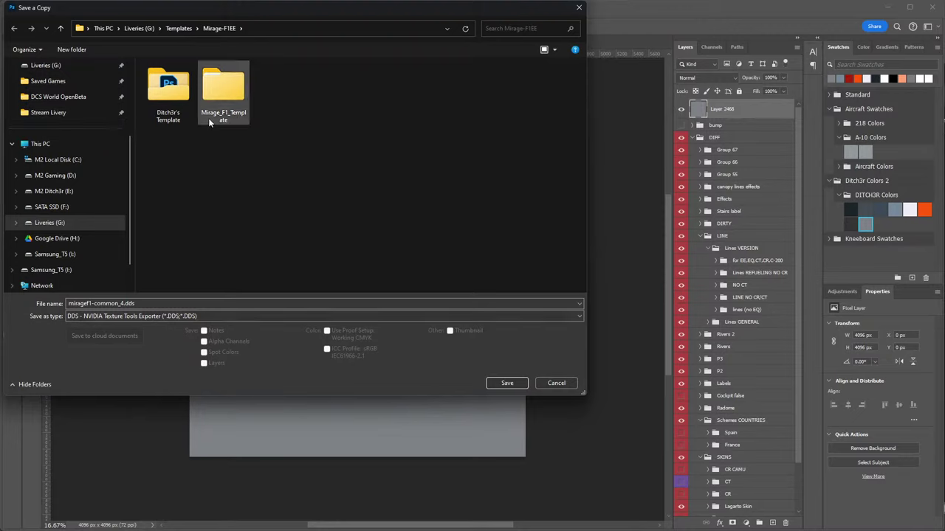
pyautogui.click(44, 114)
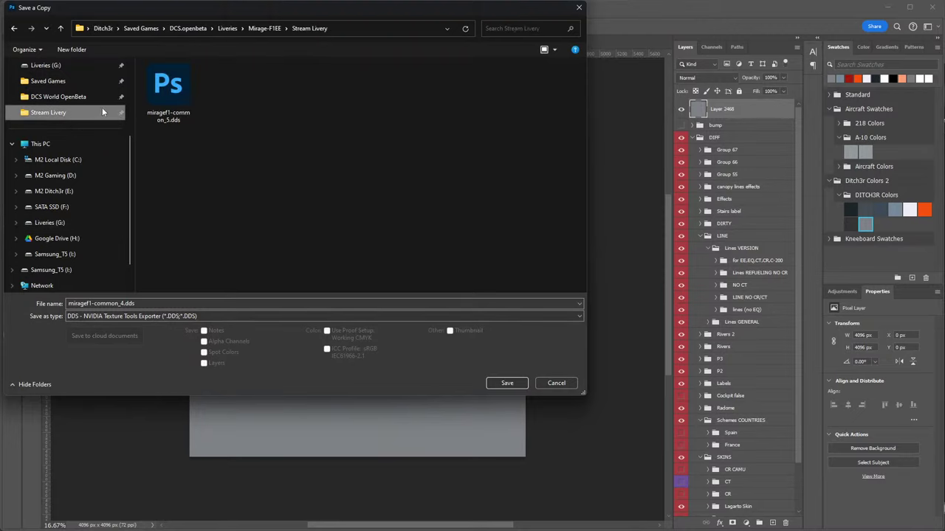
pyautogui.click(507, 383)
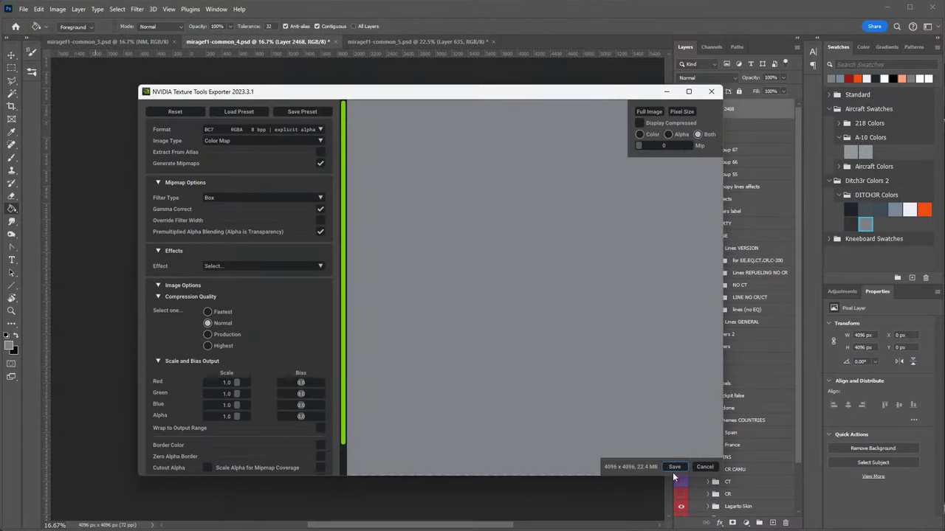
pyautogui.click(674, 467)
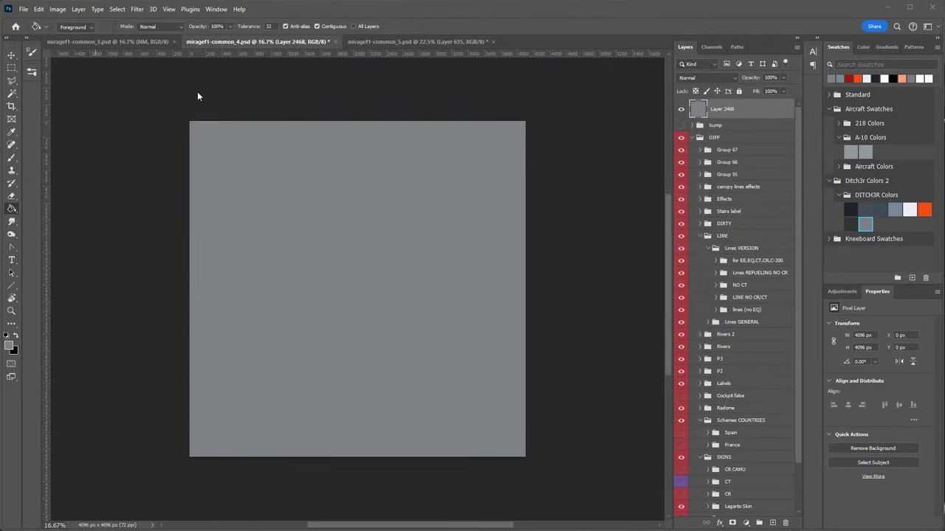
# Add a new layer above the NM group in miragef1-common_3.psd and fill it with the grey foreground colour.
pyautogui.hotkey('ctrl', 'shift', 'Tab')
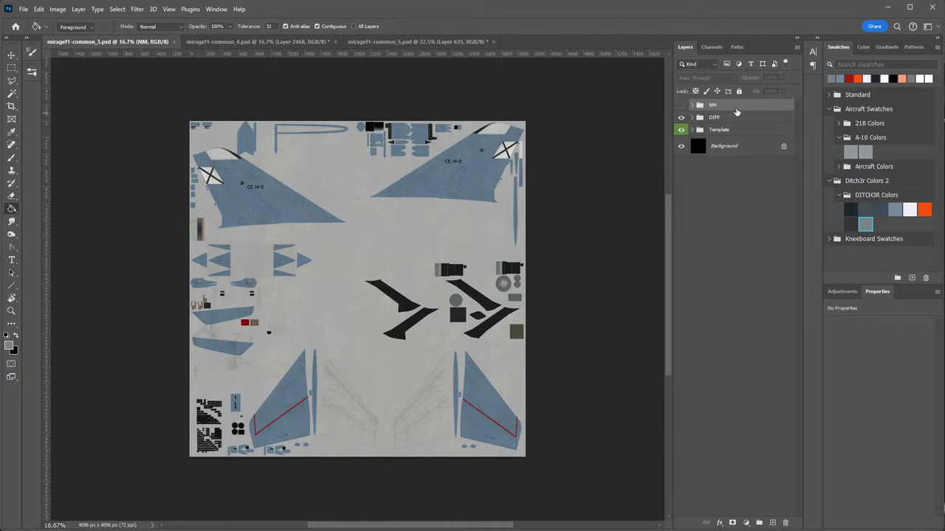
pyautogui.click(772, 522)
pyautogui.click(337, 238)
# Export a copy of the document as miragef1-common_3.dds into the Stream Livery folder, using the BC7 color map format.
pyautogui.click(24, 9)
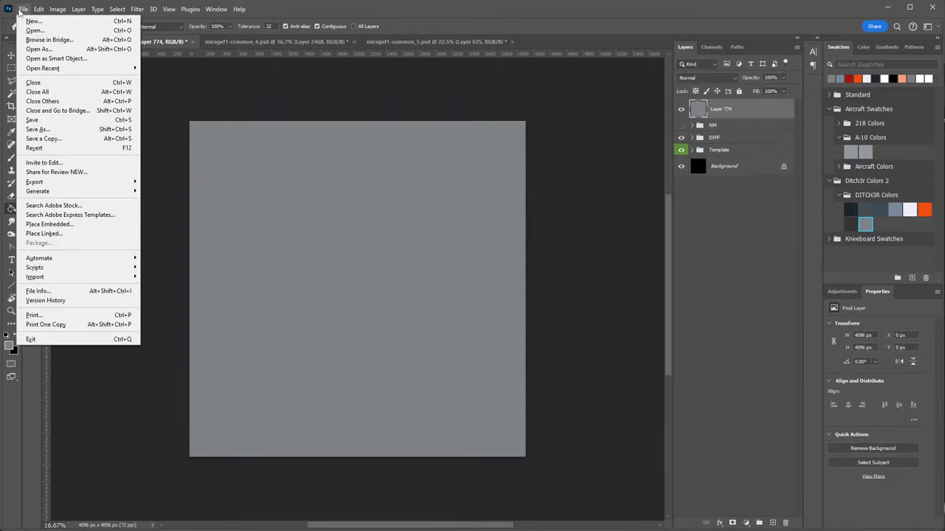
pyautogui.click(43, 139)
pyautogui.click(135, 315)
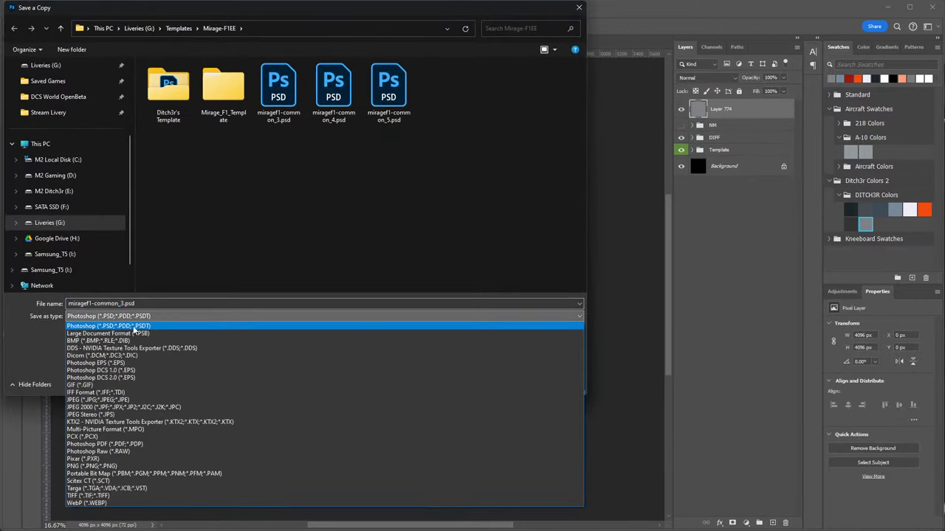
pyautogui.click(133, 348)
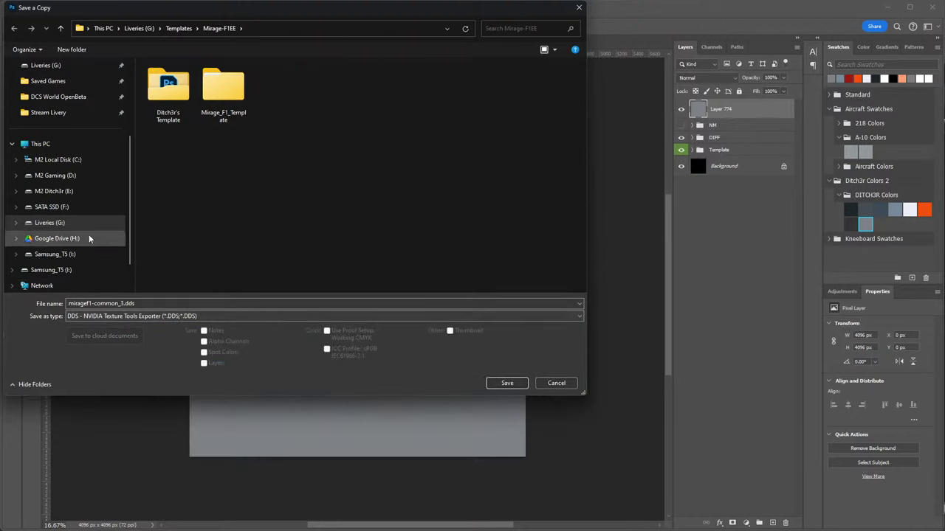
pyautogui.click(65, 114)
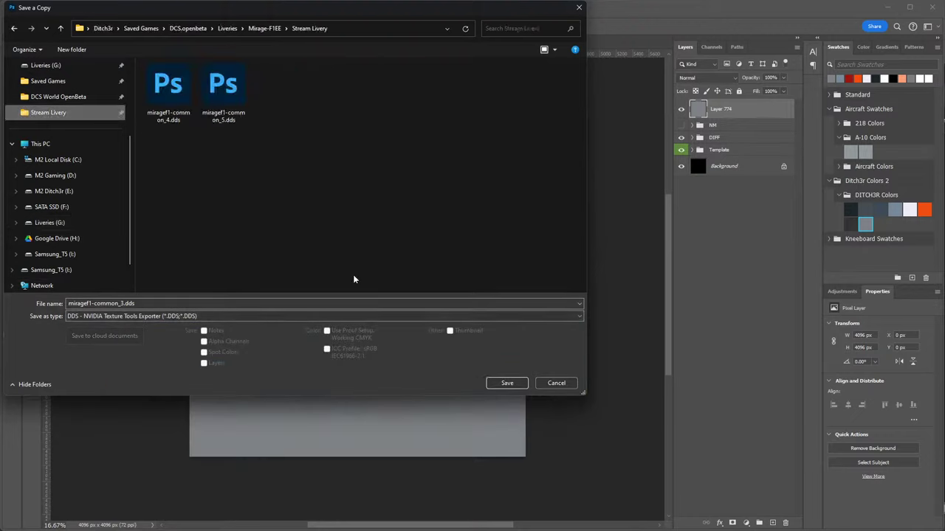
pyautogui.click(509, 383)
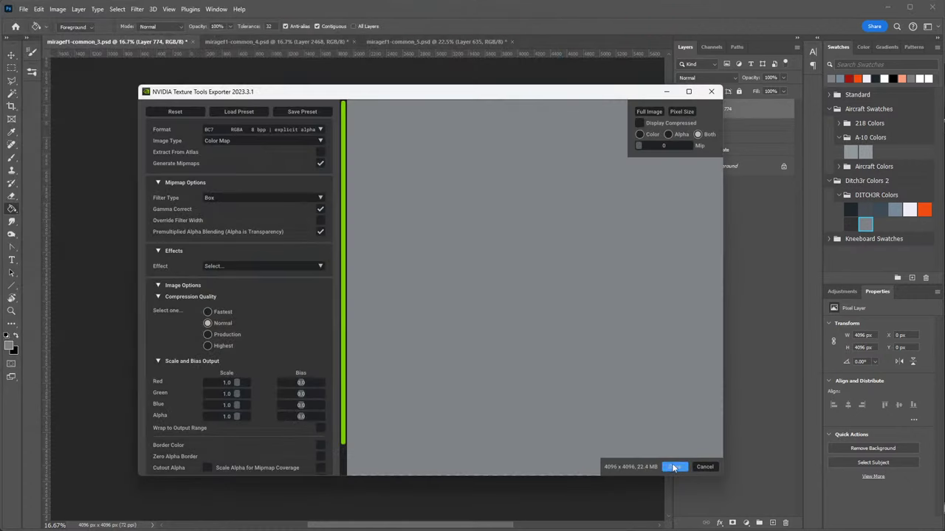
pyautogui.click(674, 467)
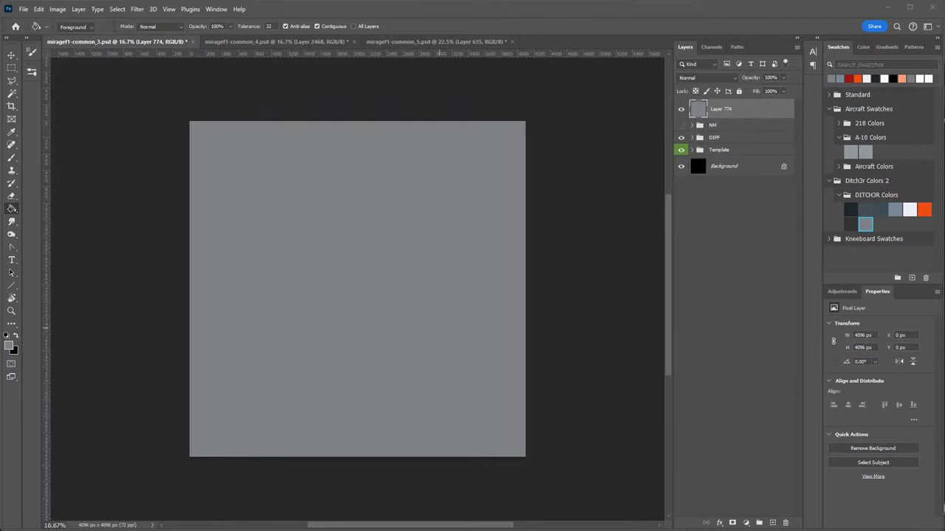
# Switch to File Explorer, open the Stream Livery folder and reposition the window over the workspace.
pyautogui.hotkey('alt', 'Tab')
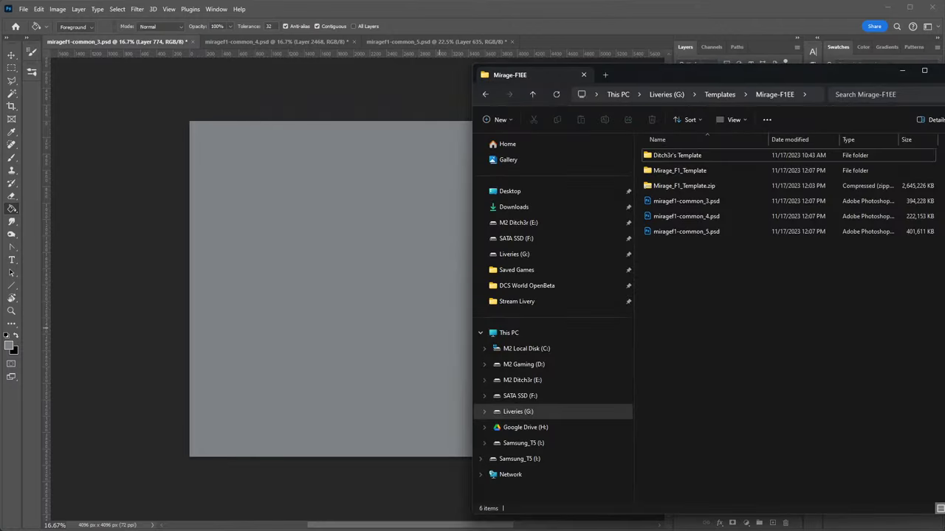
pyautogui.click(521, 301)
pyautogui.moveTo(718, 73); pyautogui.dragTo(473, 50)
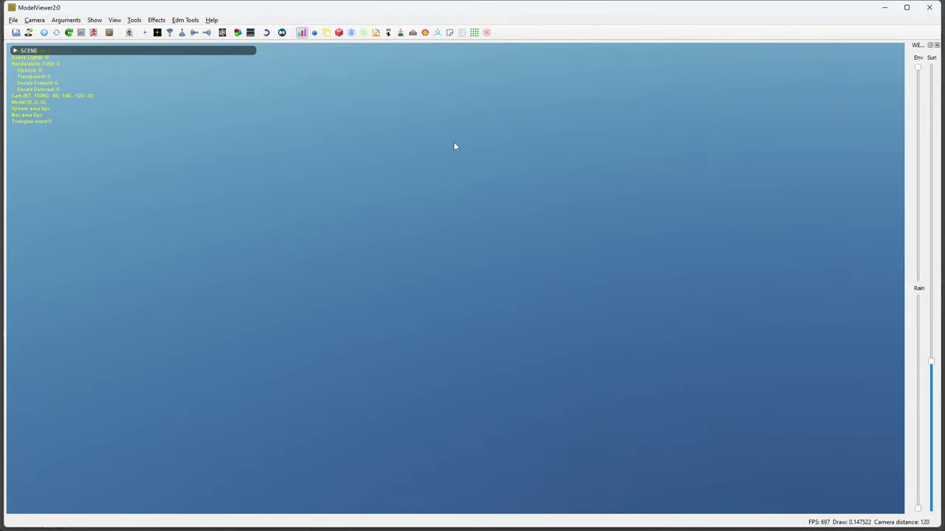
# Switch to ModelViewer2.0, open the Load model dialog and move it to the middle of the viewport.
pyautogui.click(17, 20)
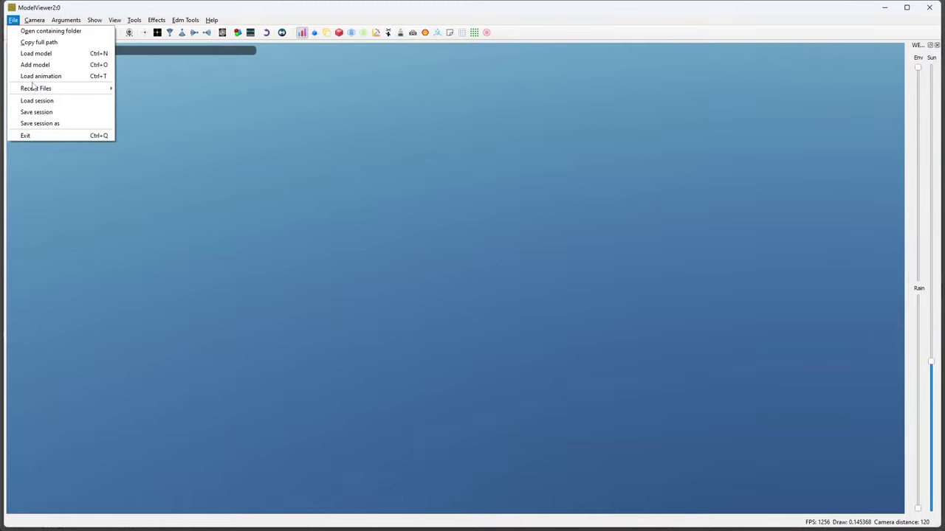
pyautogui.click(15, 20)
pyautogui.click(14, 21)
pyautogui.moveTo(39, 90)
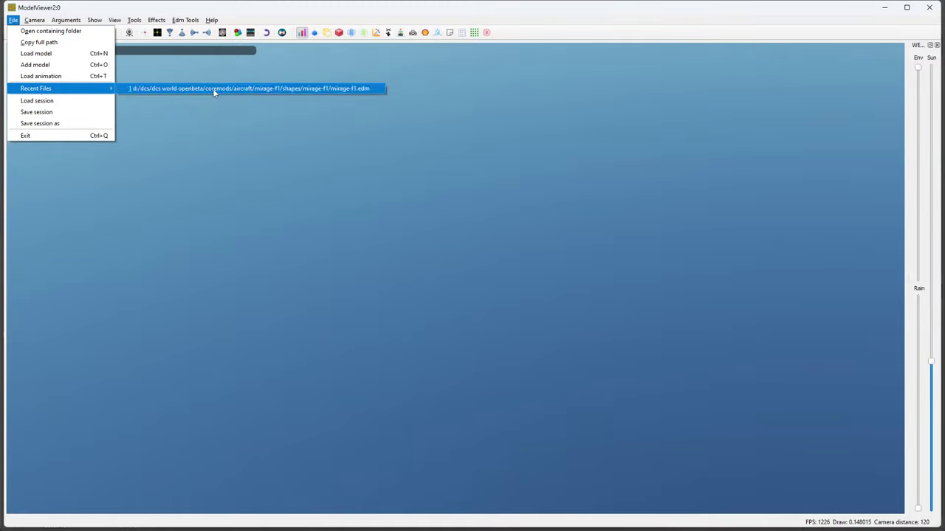
pyautogui.click(35, 53)
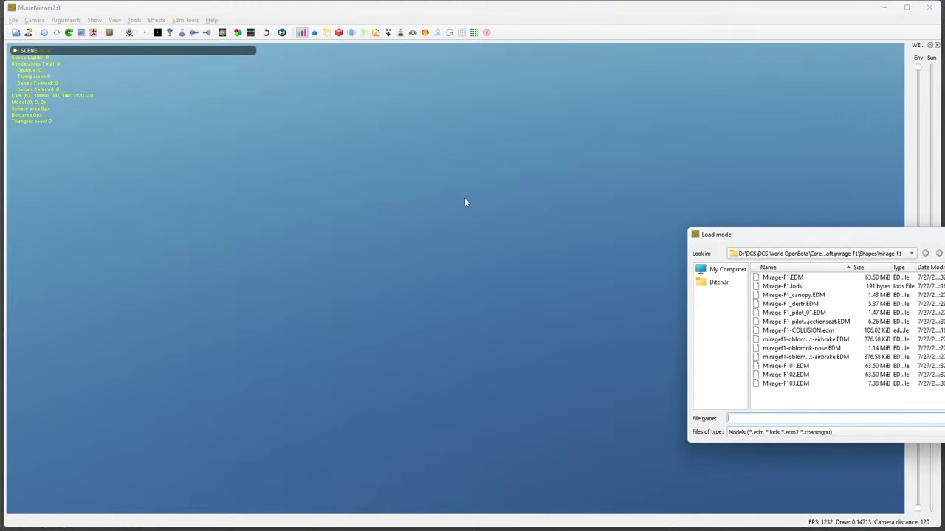
pyautogui.moveTo(791, 235); pyautogui.dragTo(471, 137)
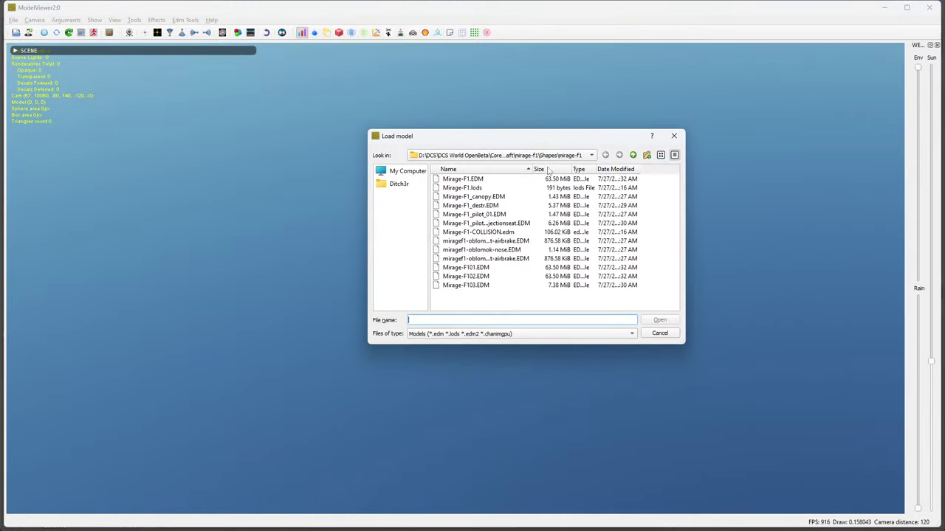
# Browse the Load model dialog up to the game's root folder and back through CoreMods, aircraft, Mirage-F1 and Shapes to Mirage-F1, cancelling without loading.
pyautogui.click(632, 155)
pyautogui.click(632, 154)
pyautogui.click(632, 155)
pyautogui.click(633, 155)
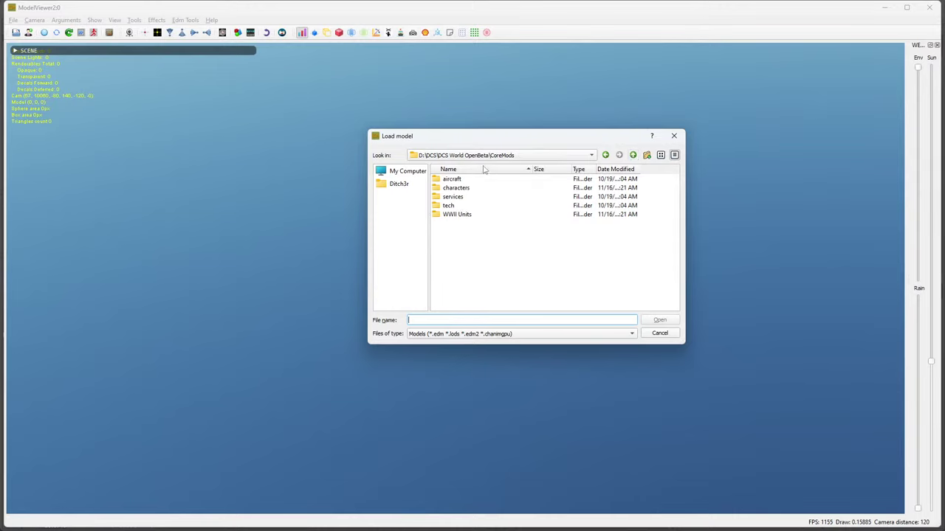
pyautogui.click(632, 155)
pyautogui.doubleClick(460, 250)
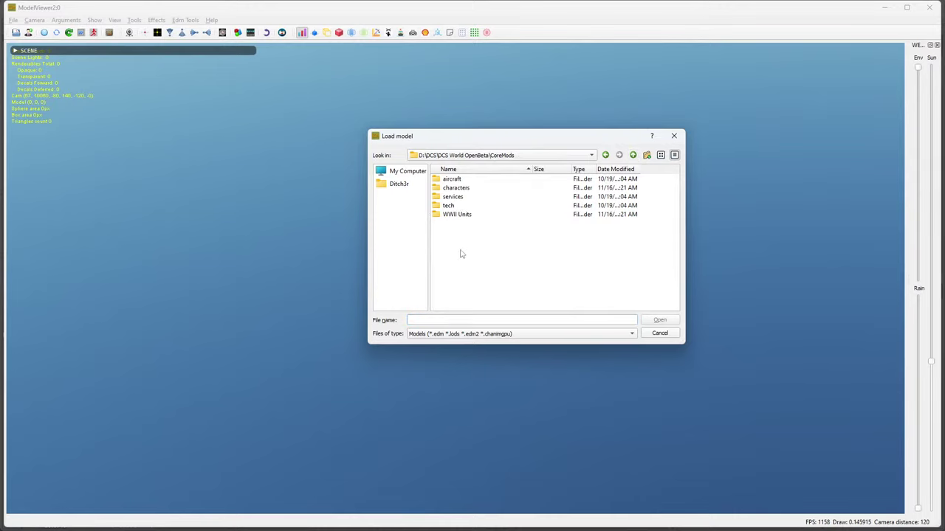
pyautogui.doubleClick(452, 181)
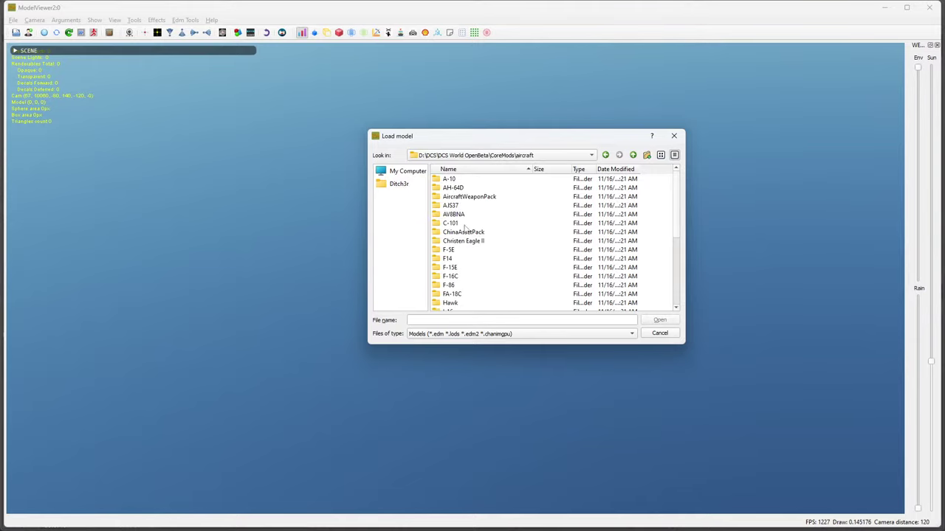
pyautogui.scroll(-5, 464, 228)
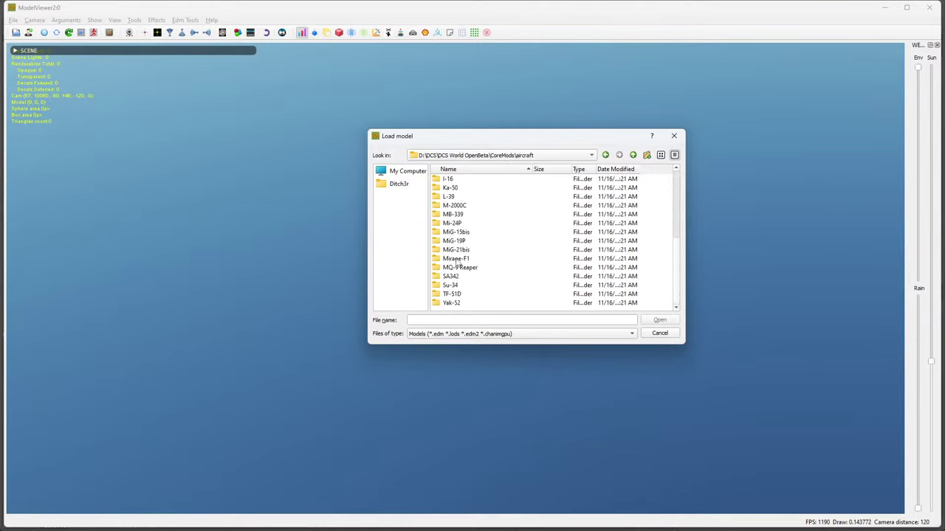
pyautogui.doubleClick(457, 259)
pyautogui.doubleClick(459, 223)
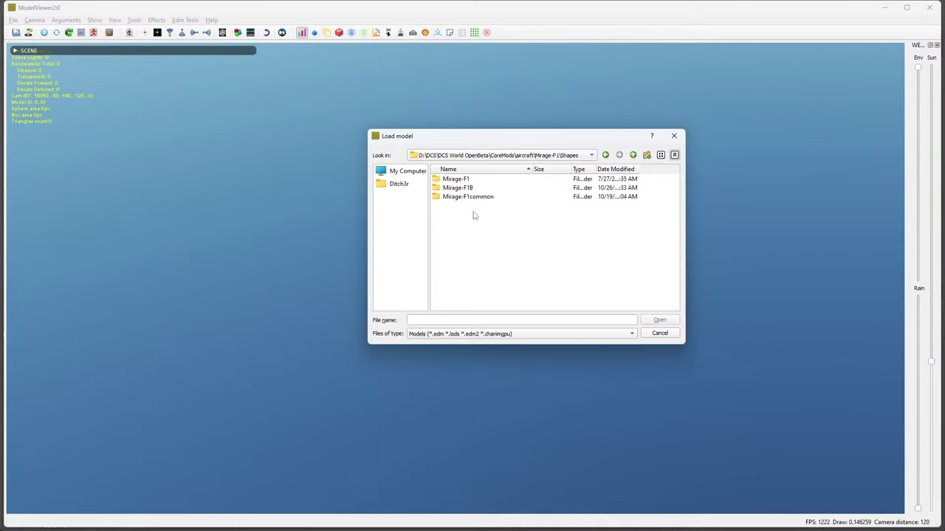
pyautogui.click(457, 180)
pyautogui.doubleClick(457, 180)
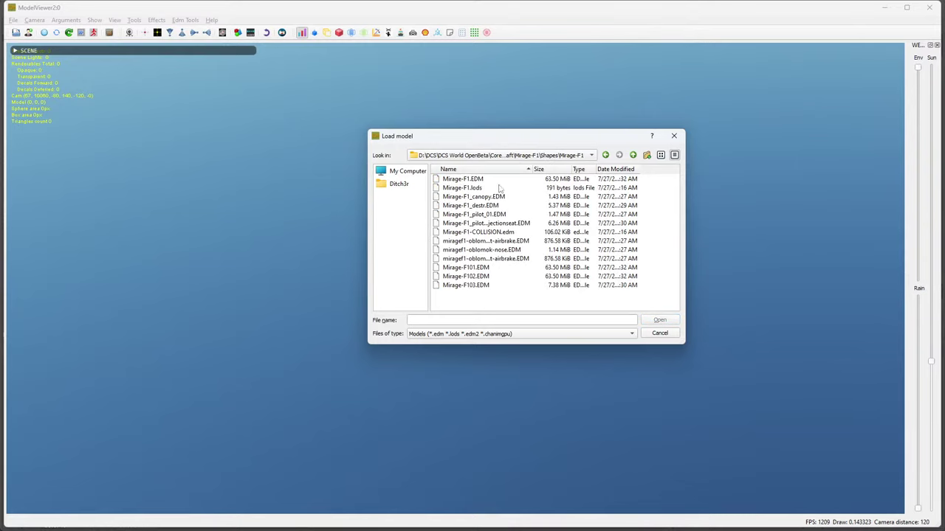
pyautogui.click(660, 333)
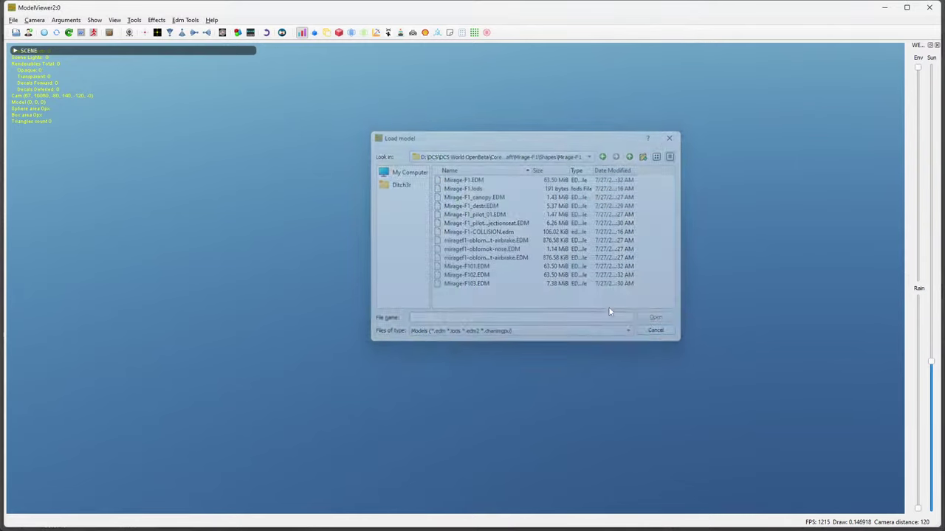
# Load the mirage-f1.edm model and bring the LiveriesToolPlugin window fully into view.
pyautogui.click(14, 20)
pyautogui.click(177, 91)
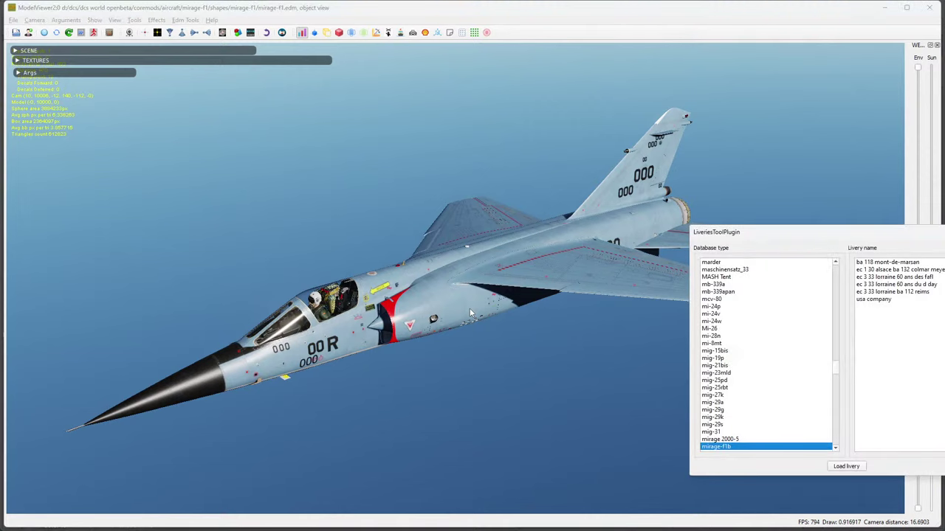
pyautogui.moveTo(837, 245); pyautogui.dragTo(732, 202)
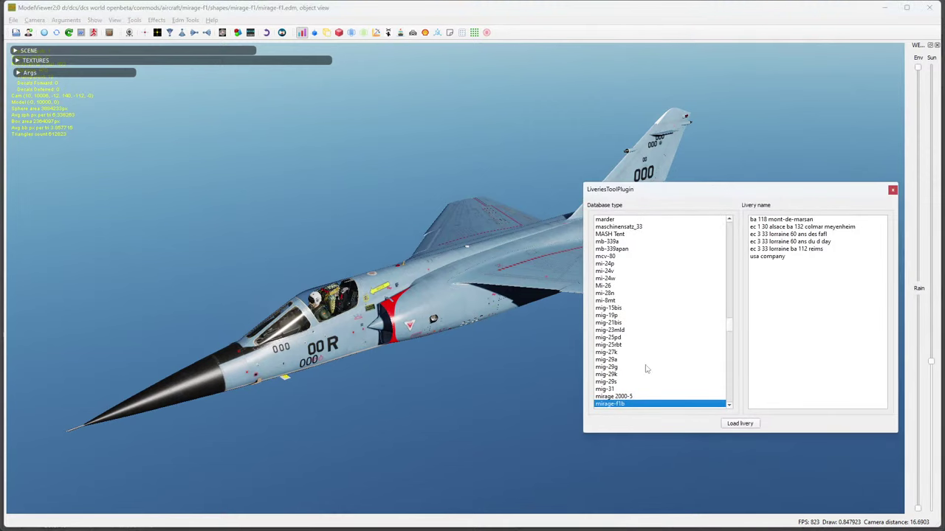
# Load Stream Livery from the Mirage-F1EE database type onto the aircraft model.
pyautogui.scroll(-4, 636, 377)
pyautogui.scroll(-3, 636, 376)
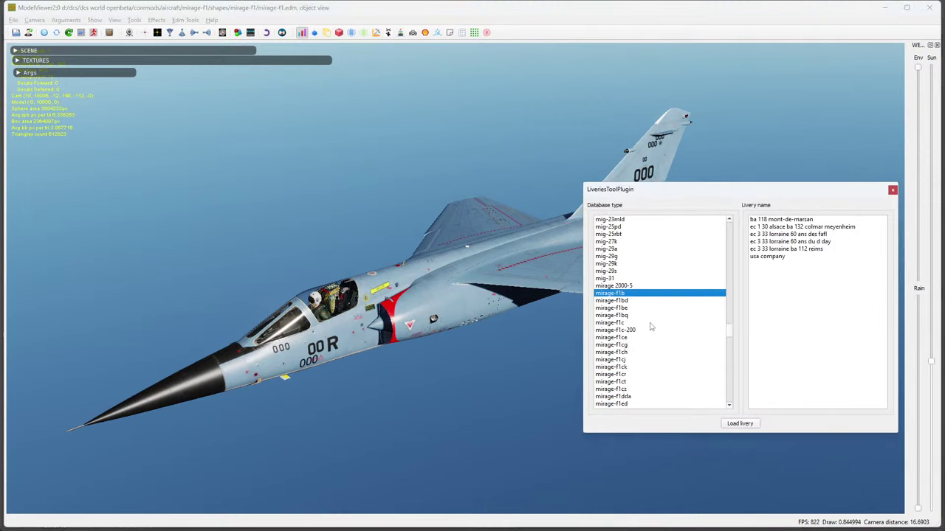
pyautogui.scroll(-2, 637, 376)
pyautogui.click(635, 374)
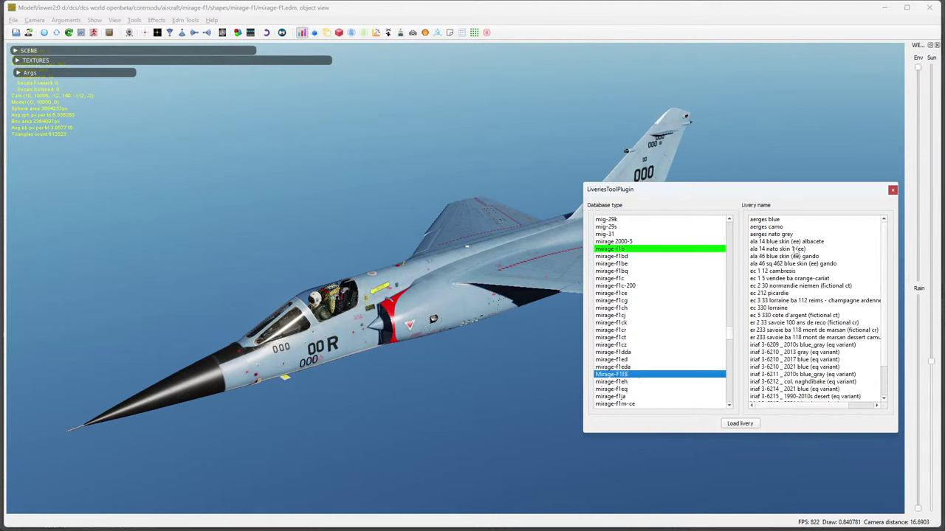
pyautogui.scroll(-2, 799, 323)
pyautogui.click(775, 374)
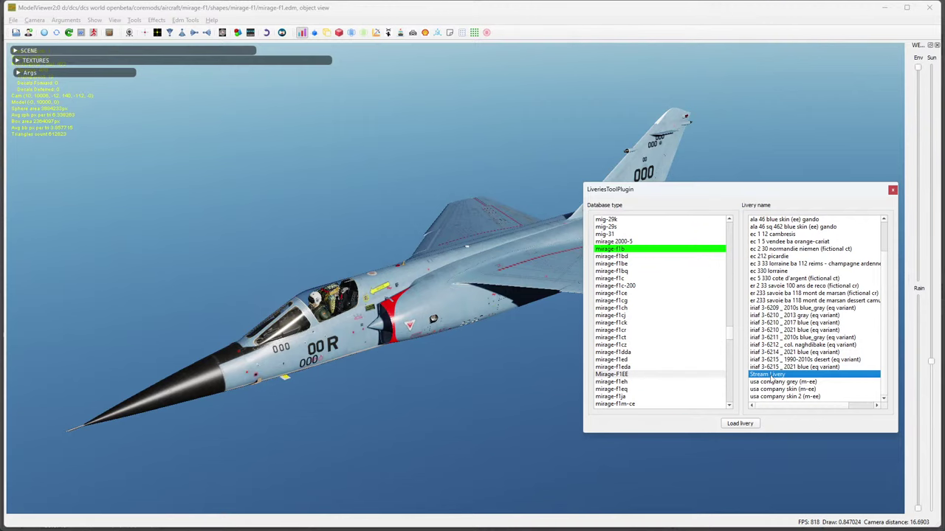
pyautogui.doubleClick(771, 377)
# Move the LiveriesToolPlugin window out of the viewport and inspect the livery on the nose, cockpit and fuselage.
pyautogui.moveTo(473, 317); pyautogui.dragTo(428, 293)
pyautogui.moveTo(772, 190); pyautogui.dragTo(944, 118)
pyautogui.moveTo(516, 243); pyautogui.dragTo(428, 303)
pyautogui.moveTo(516, 234); pyautogui.dragTo(306, 244)
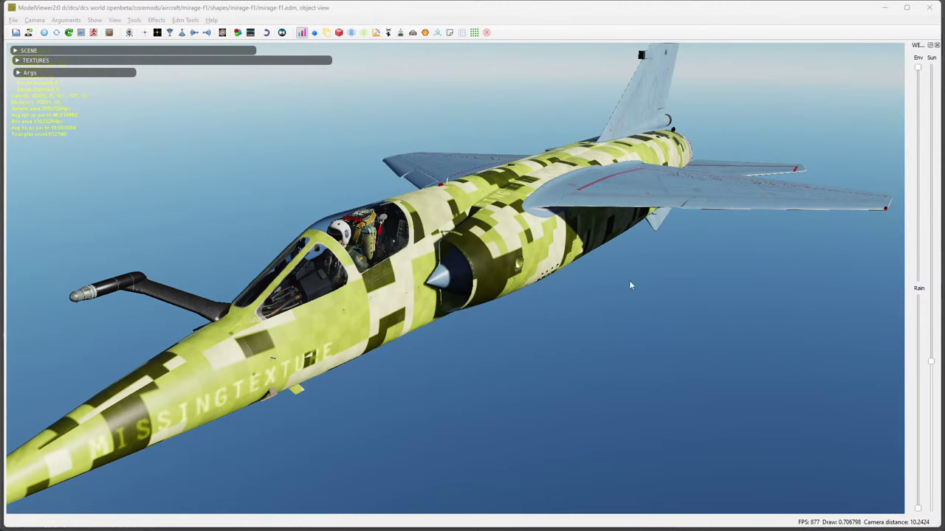
# Switch to description.lua in VS Code, place the Stream Livery folder window beside it and highlight common_4 in the first fuselage line.
pyautogui.hotkey('alt', 'Tab')
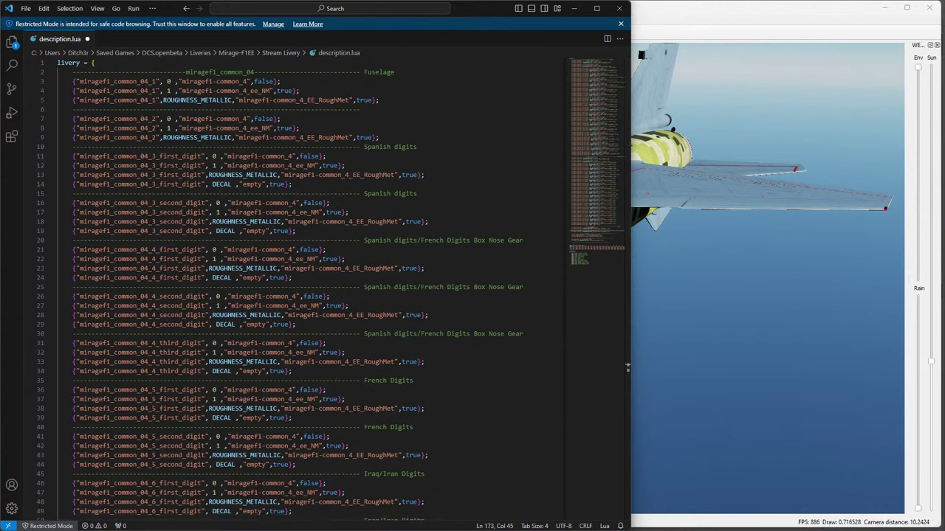
pyautogui.hotkey('shift', 'alt', 'r')
pyautogui.moveTo(529, 42); pyautogui.dragTo(932, 28)
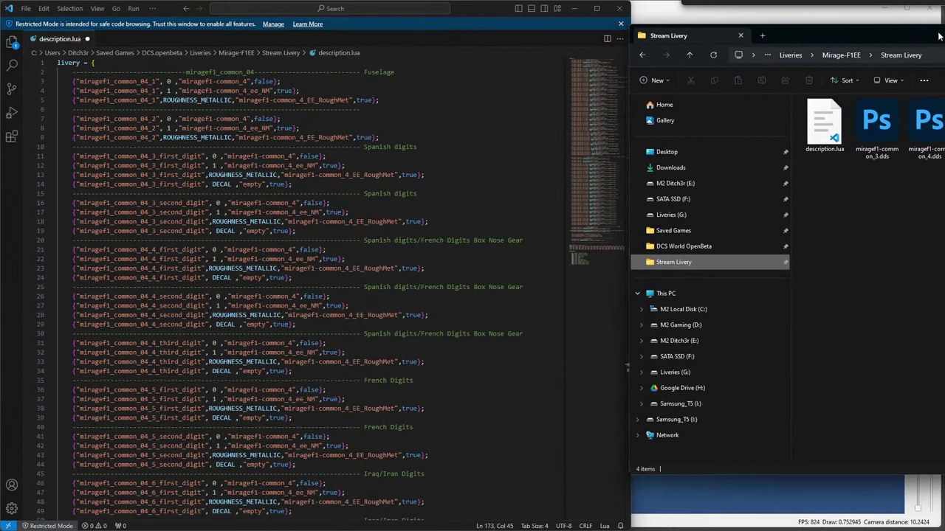
pyautogui.click(834, 122)
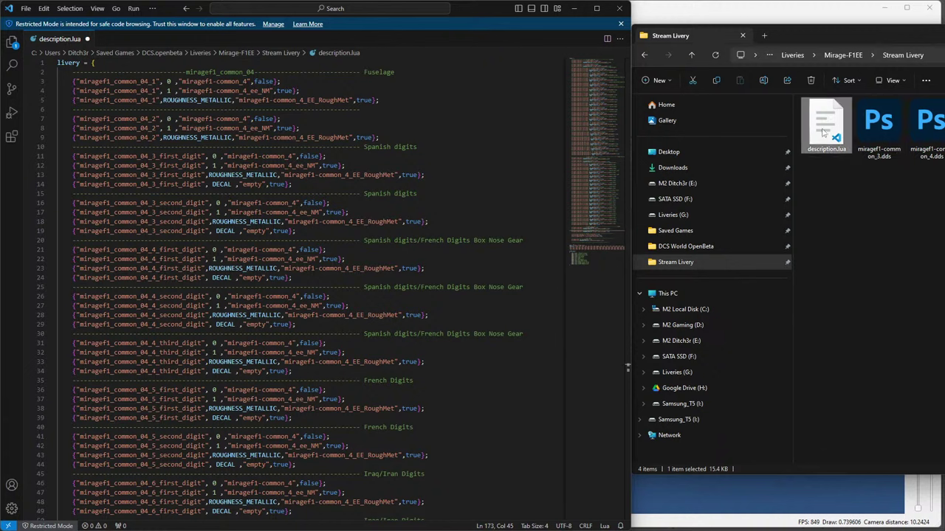
pyautogui.doubleClick(232, 81)
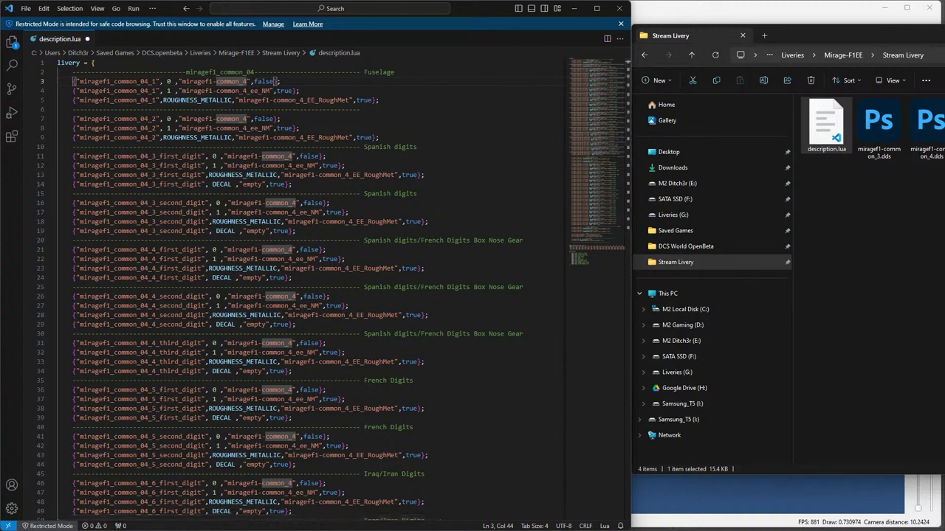
# Switch to Photoshop, bring up miragef1-common_4.psd and make its grey top layer visible.
pyautogui.hotkey('alt', 'Tab')
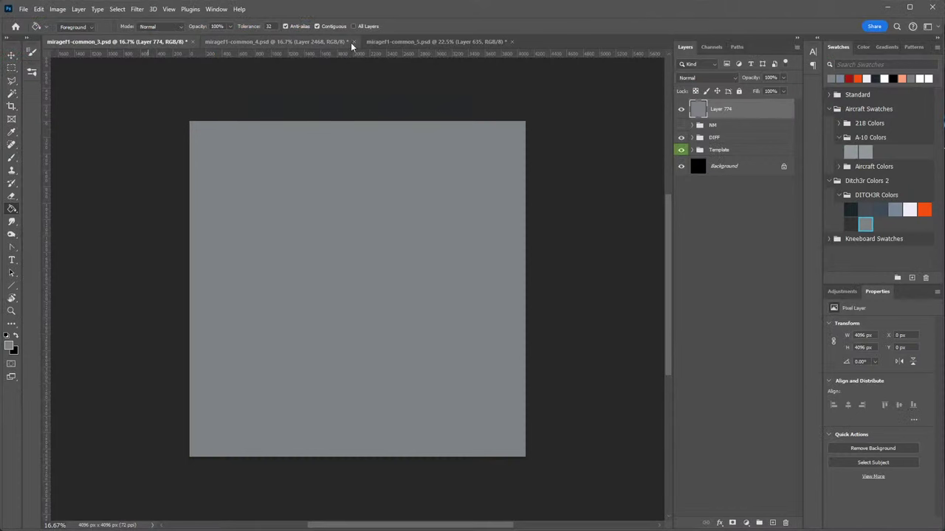
pyautogui.click(317, 42)
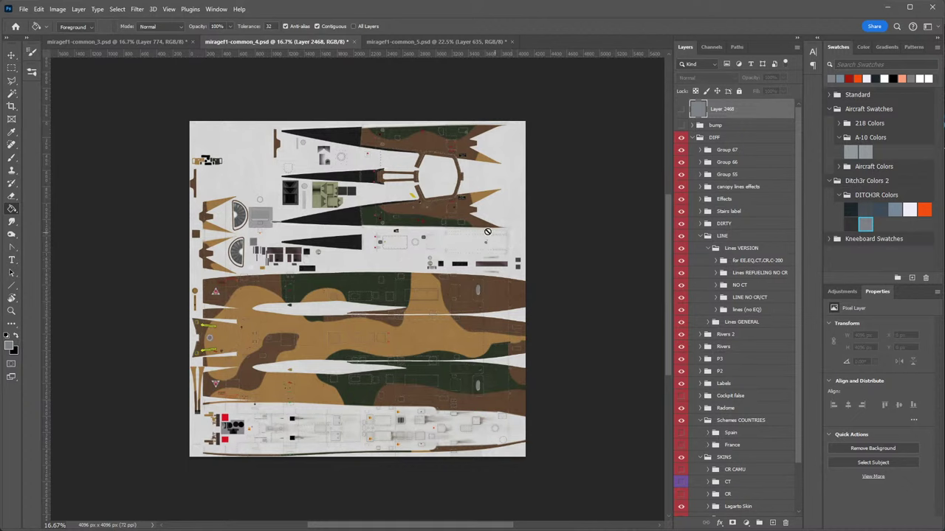
pyautogui.click(682, 108)
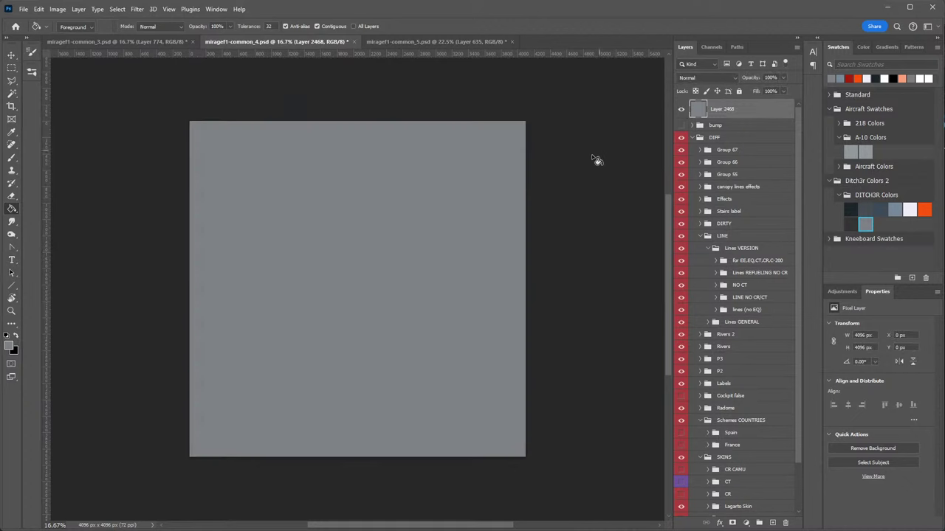
# Switch back to ModelViewer2.0 and inspect the textures on the aircraft's tail, wings and forward fuselage.
pyautogui.hotkey('alt', 'Tab')
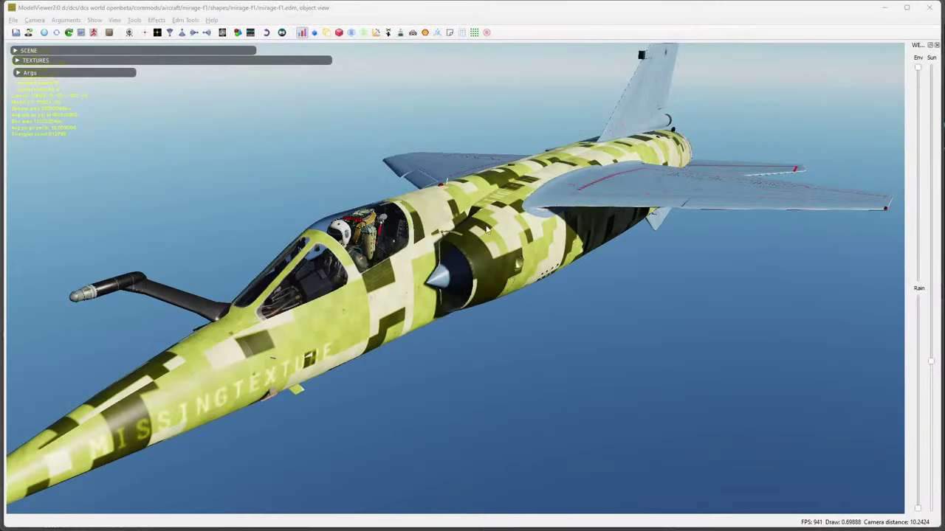
pyautogui.hotkey('alt', 'Tab')
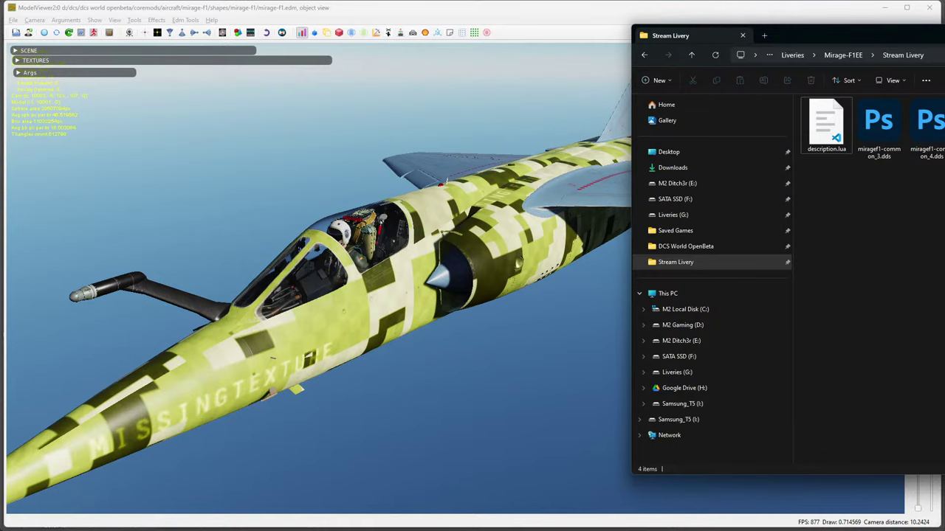
pyautogui.moveTo(477, 242); pyautogui.dragTo(728, 150)
pyautogui.moveTo(627, 185); pyautogui.dragTo(539, 221)
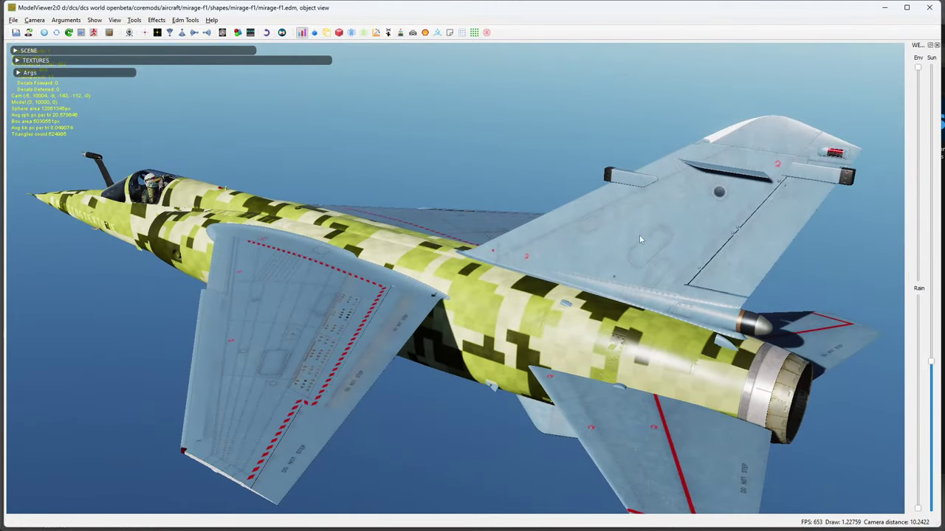
pyautogui.moveTo(639, 239); pyautogui.dragTo(504, 278)
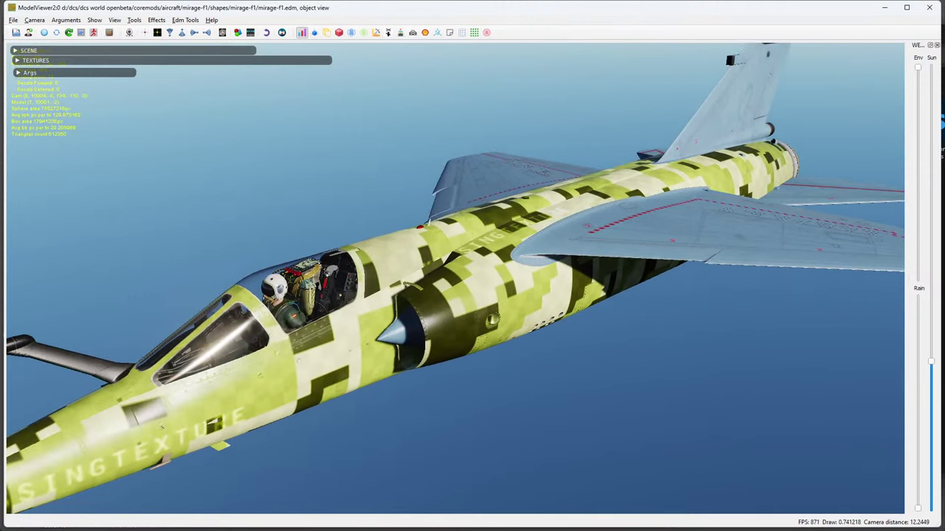
# Switch to description.lua and File Explorer, open the Templates folder on the Liveries (G:) drive and move its window over the code editor.
pyautogui.hotkey('alt', 'Tab')
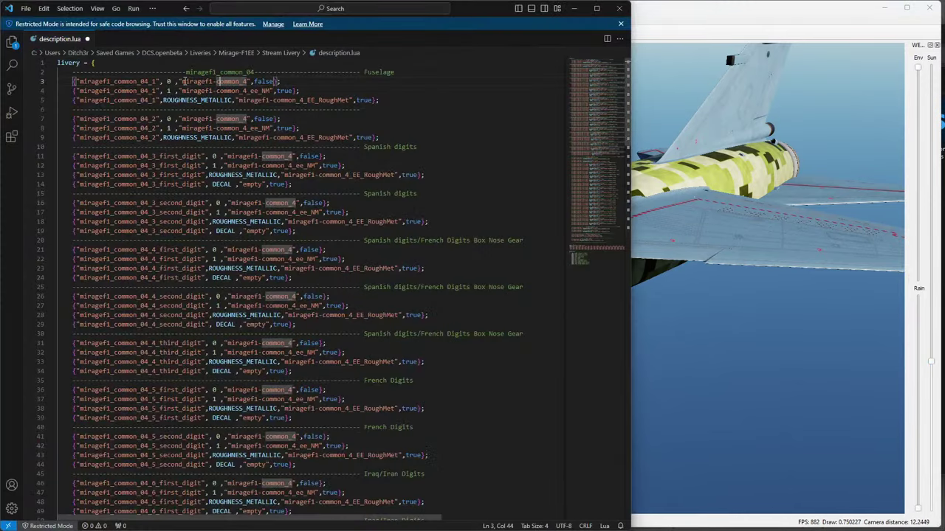
pyautogui.hotkey('alt', 'Tab')
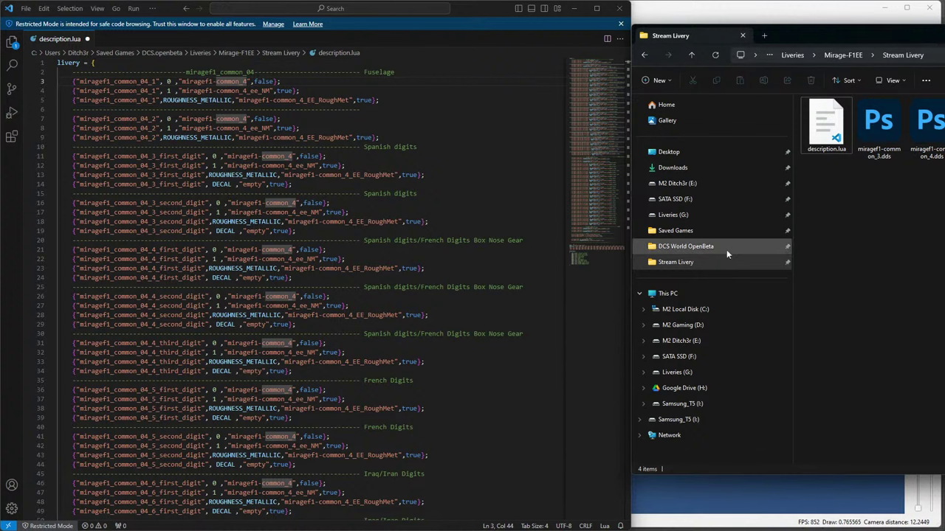
pyautogui.click(675, 215)
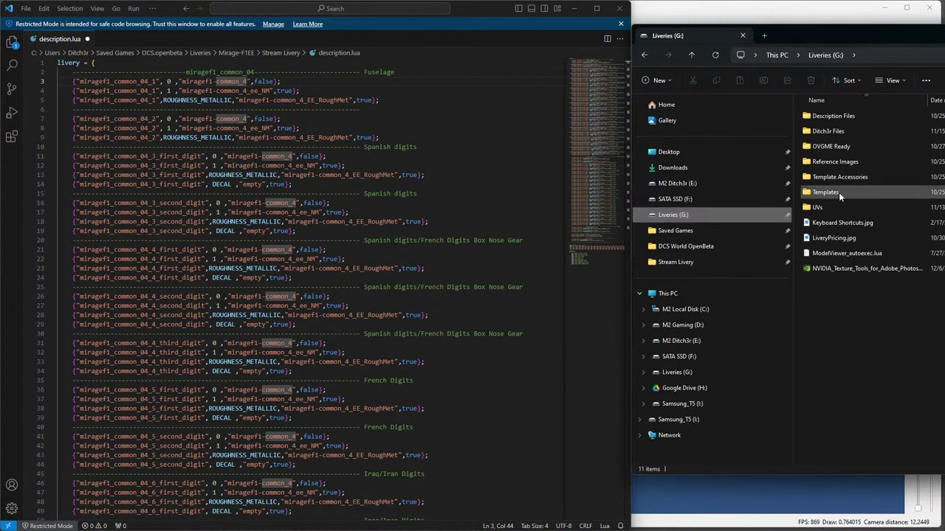
pyautogui.doubleClick(838, 191)
pyautogui.moveTo(879, 33); pyautogui.dragTo(631, 38)
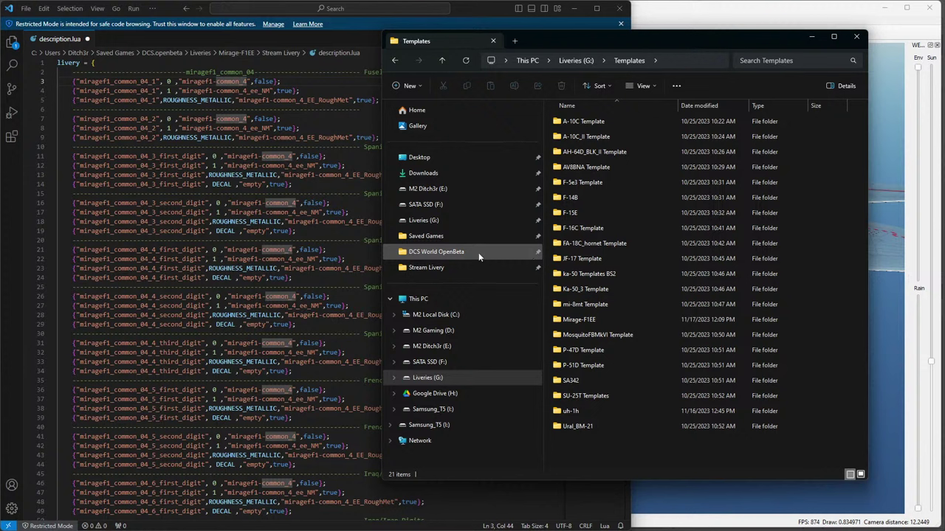
# Browse from Liveries (G:) through Templates, Mirage-F1EE and Mirage_F1_Template to DIFF, check the miragef1b-common_4 folder and return to DIFF.
pyautogui.click(444, 221)
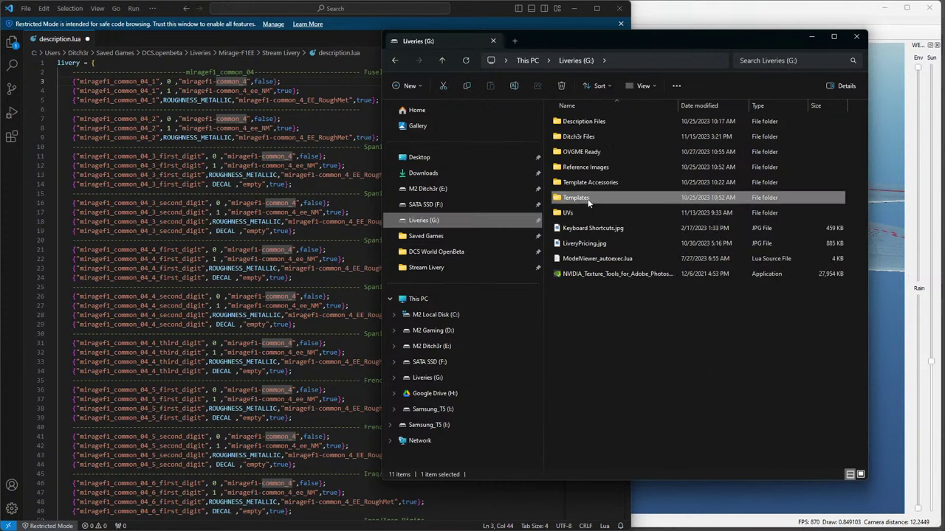
pyautogui.doubleClick(590, 200)
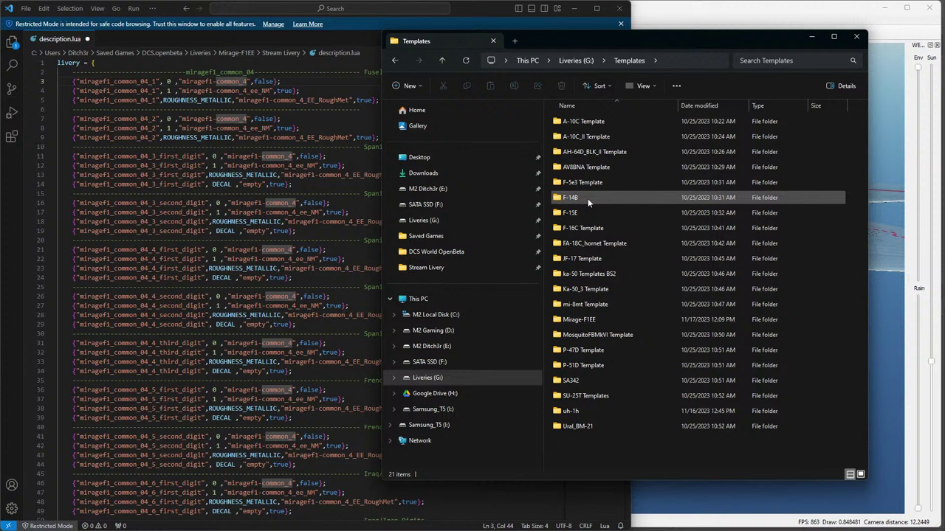
pyautogui.doubleClick(583, 319)
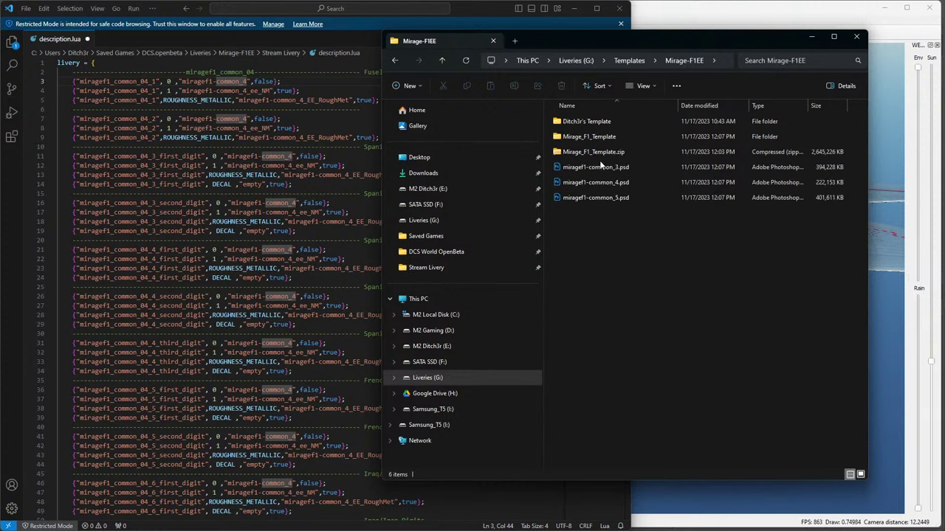
pyautogui.doubleClick(594, 140)
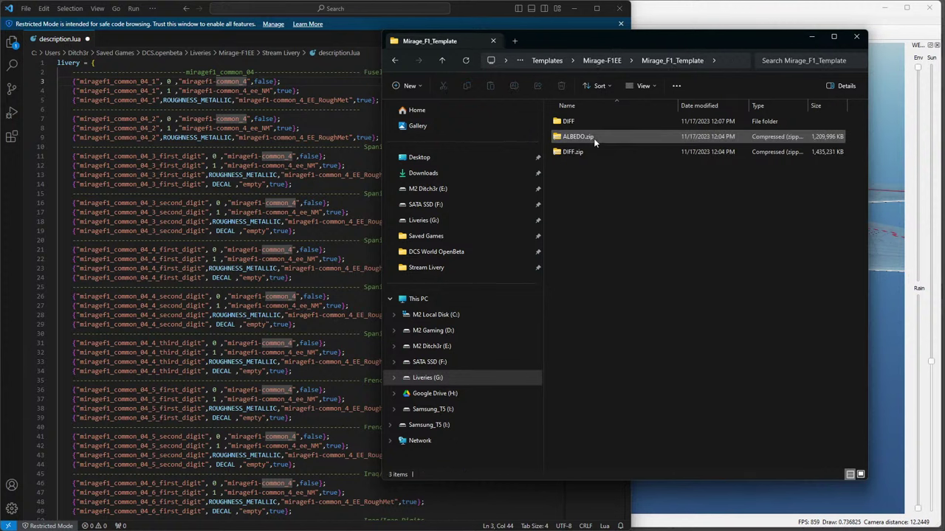
pyautogui.doubleClick(583, 123)
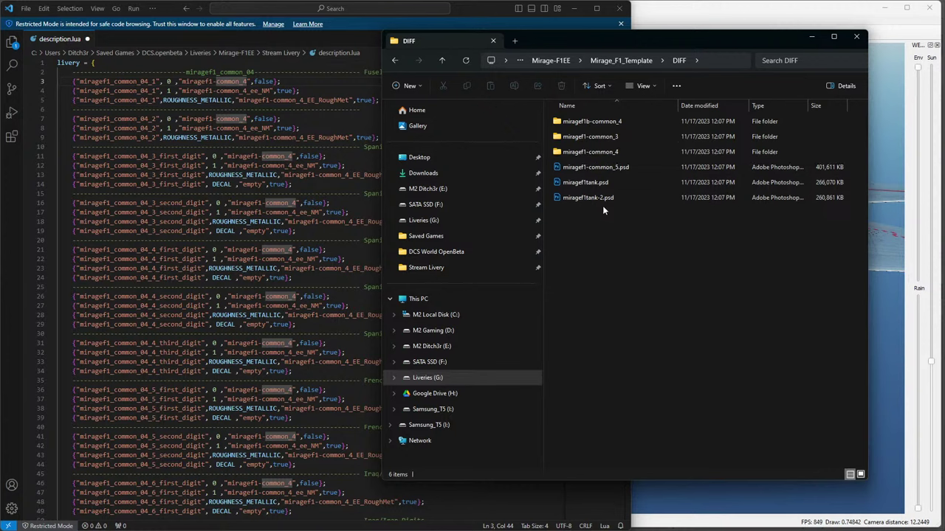
pyautogui.doubleClick(604, 122)
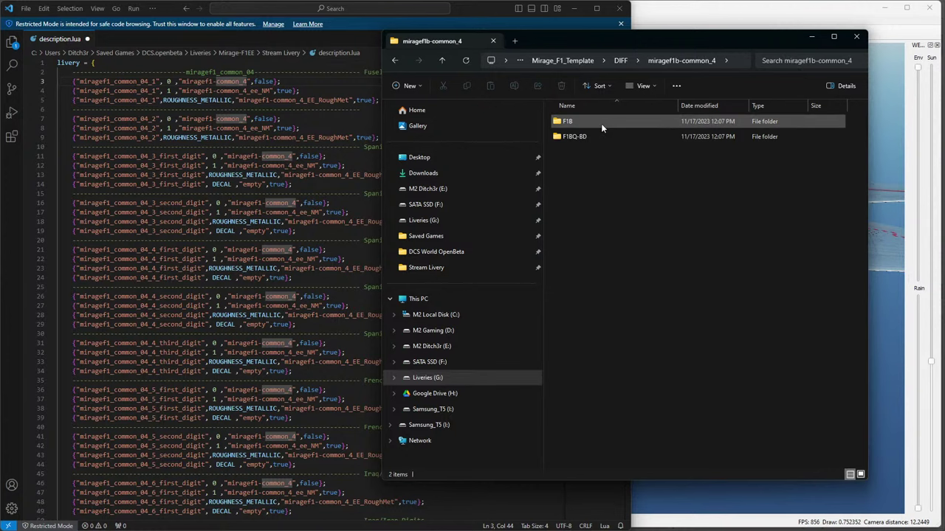
pyautogui.click(621, 60)
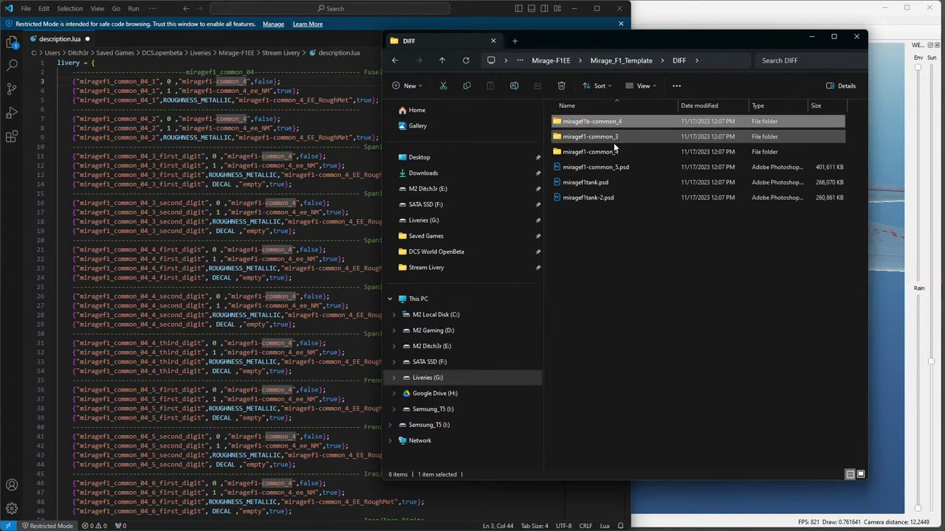
# Open miragef1-common_3.psd from the F1 subfolder of the miragef1-common_3 template folder in Photoshop.
pyautogui.doubleClick(613, 140)
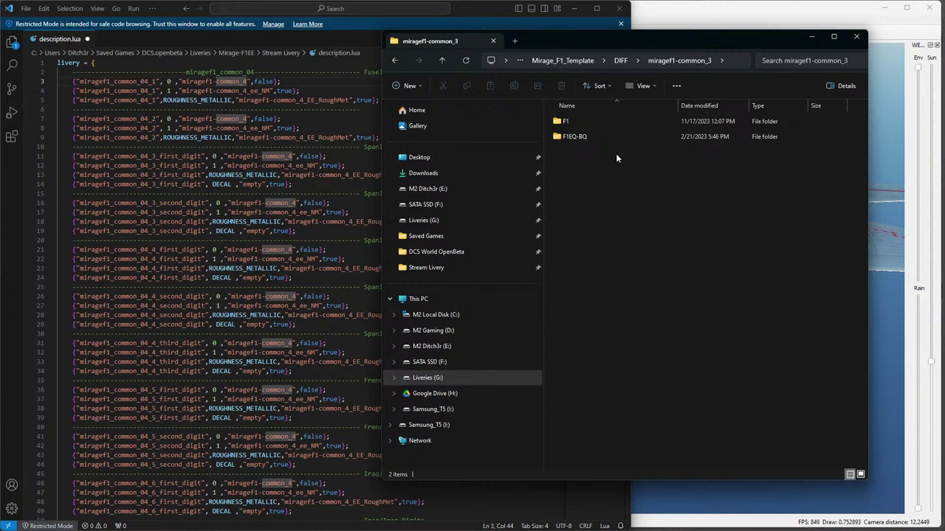
pyautogui.doubleClick(588, 123)
pyautogui.doubleClick(589, 126)
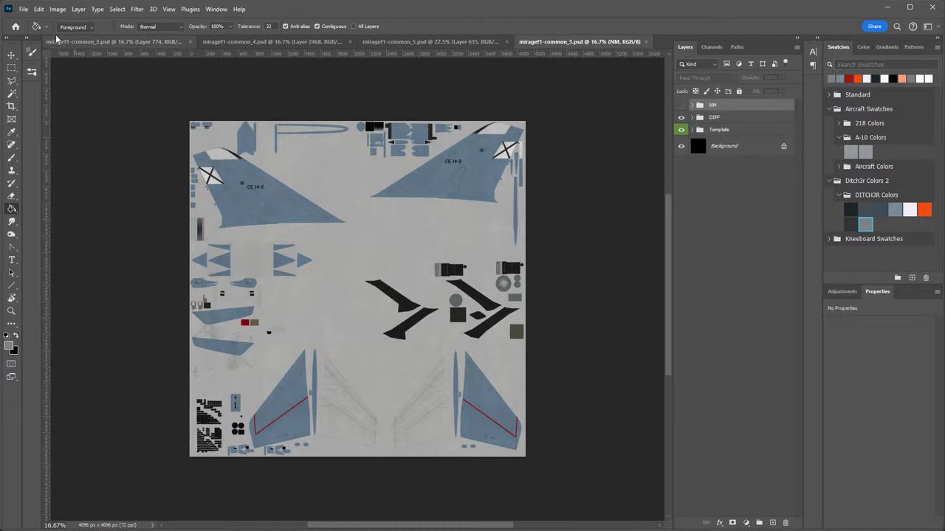
# Close the newly opened copy of miragef1-common_3.psd and bring up the earlier one with the grey top layer.
pyautogui.click(24, 9)
pyautogui.click(803, 290)
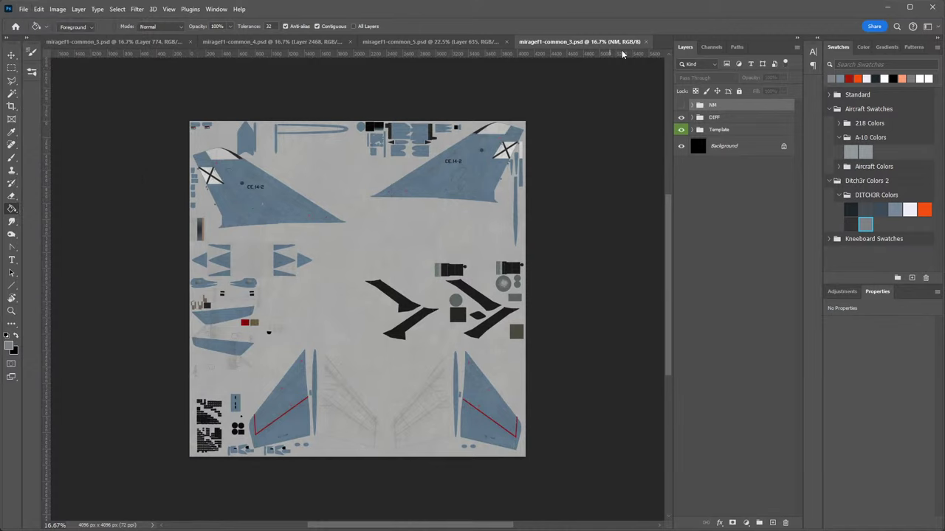
pyautogui.click(646, 41)
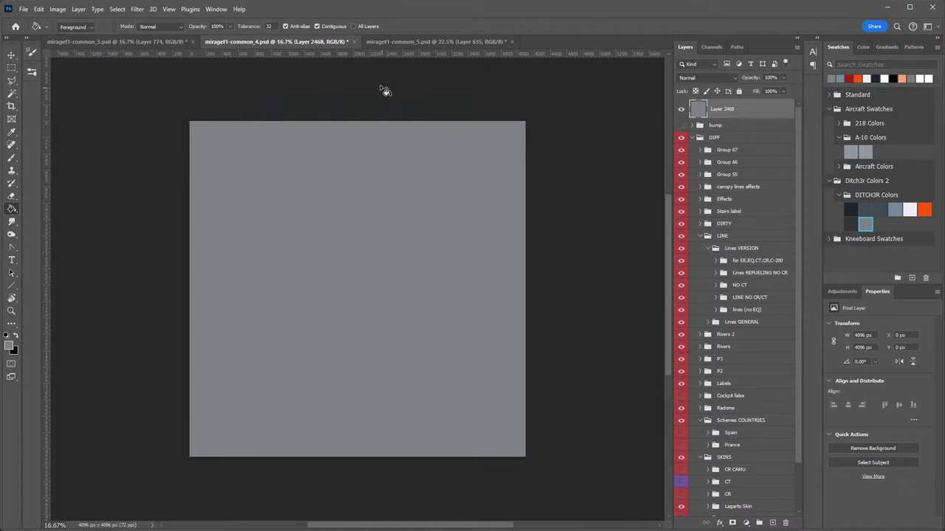
pyautogui.click(139, 41)
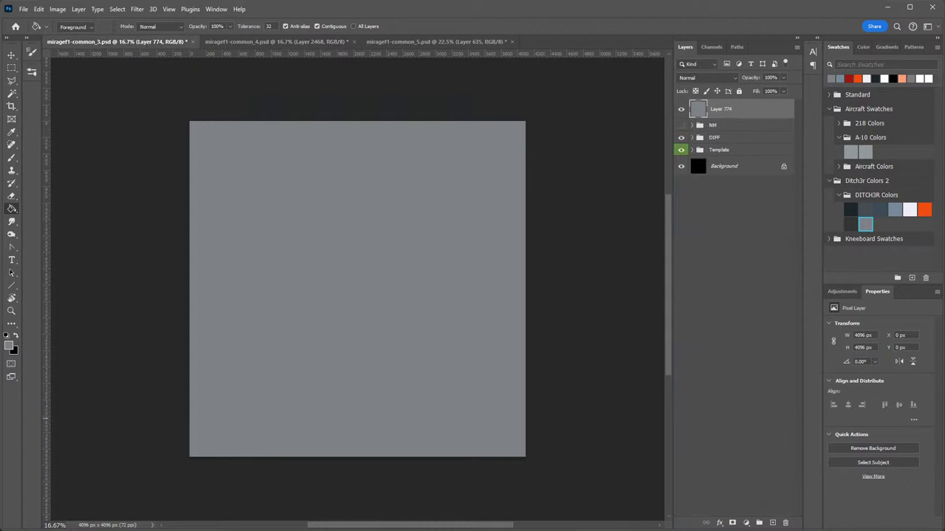
# Switch to File Explorer, open the Stream Livery folder and compare its DDS file names with the common_4 and common_3 entries in description.lua.
pyautogui.hotkey('alt', 'Tab')
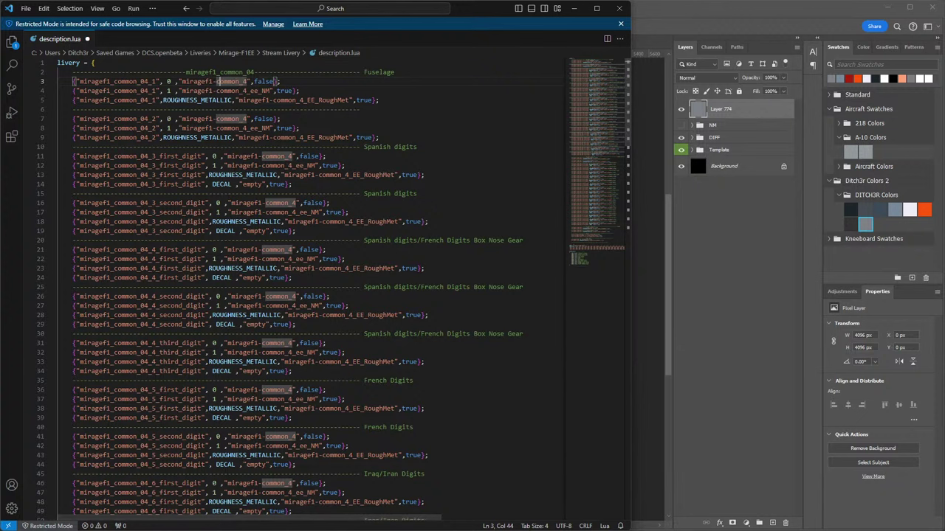
pyautogui.hotkey('alt', 'Tab')
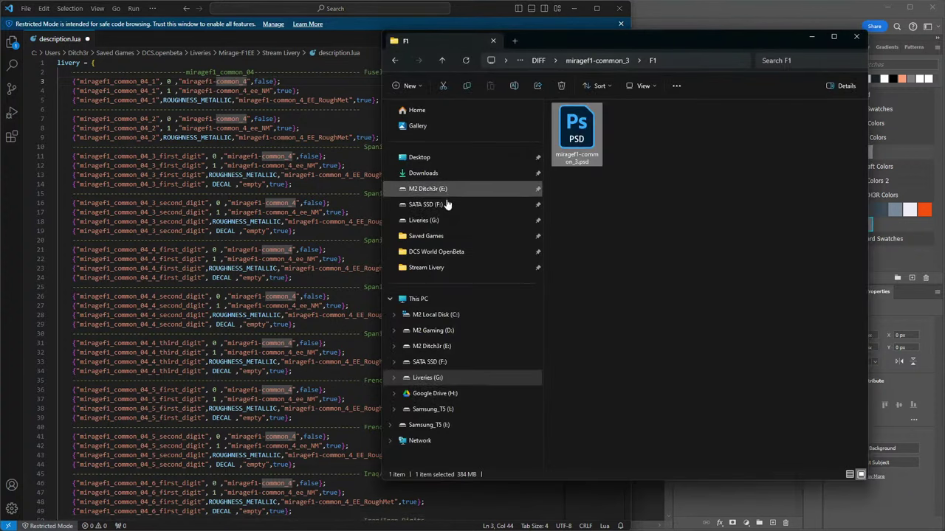
pyautogui.click(427, 267)
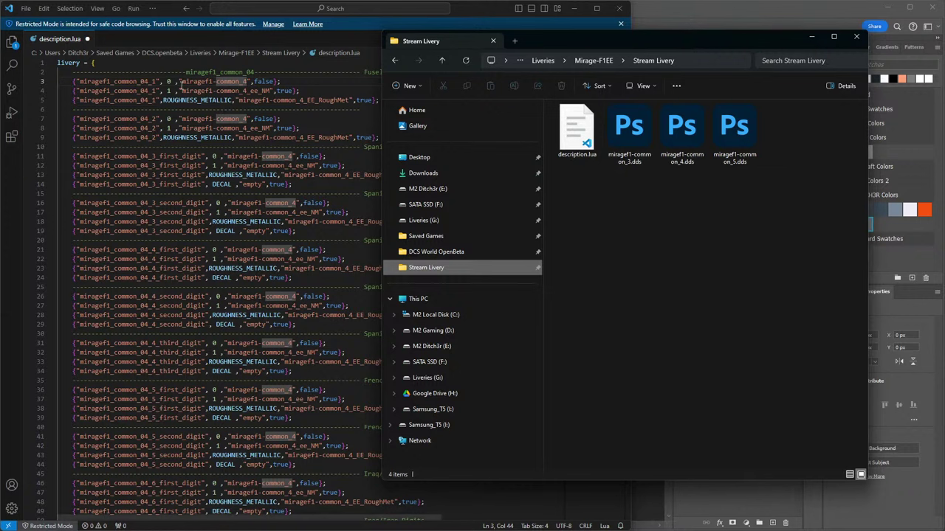
pyautogui.scroll(-15, 260, 219)
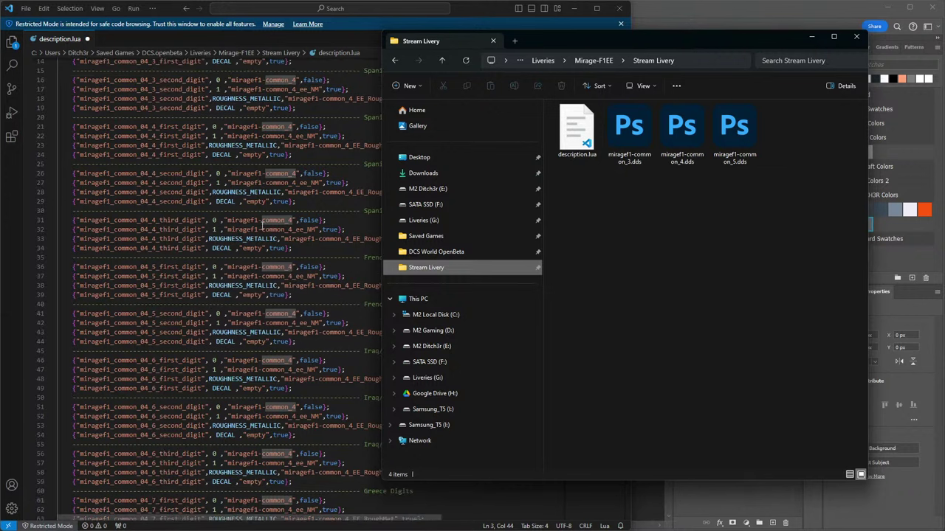
pyautogui.scroll(-5, 264, 231)
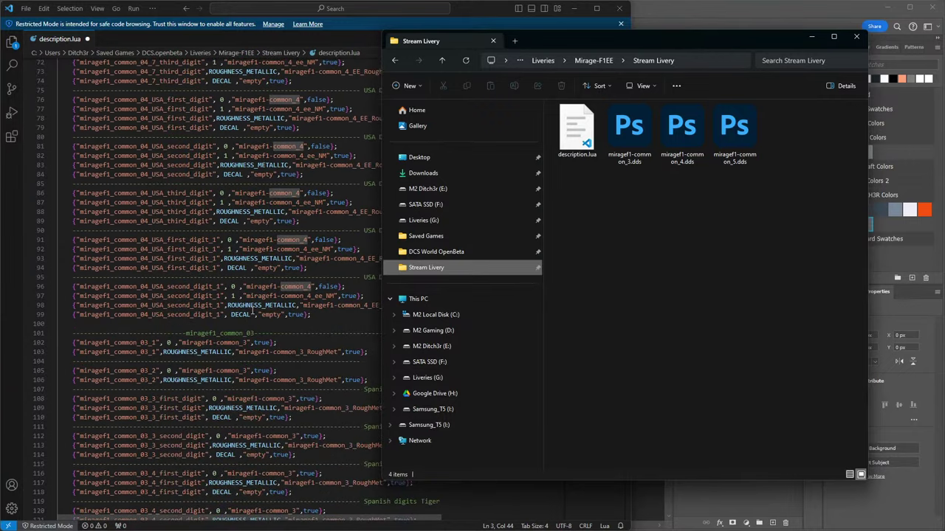
pyautogui.click(331, 317)
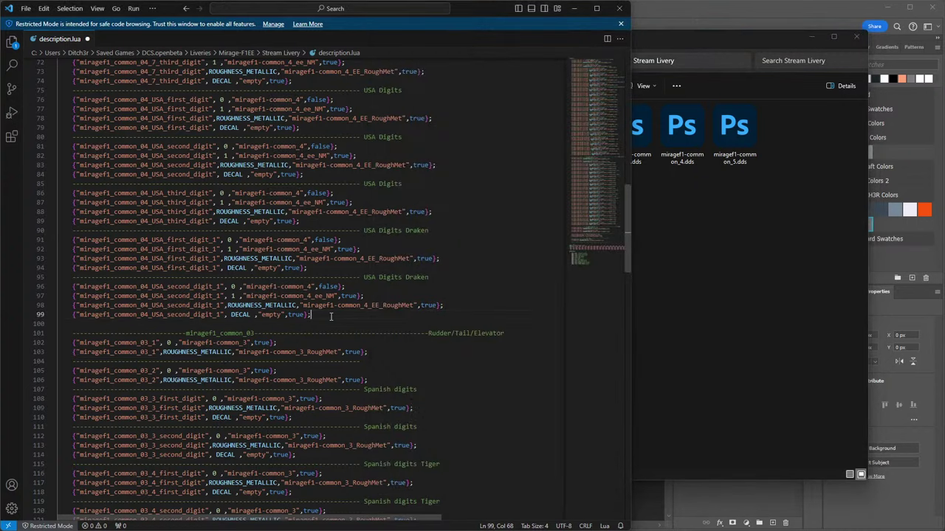
pyautogui.scroll(20, 330, 317)
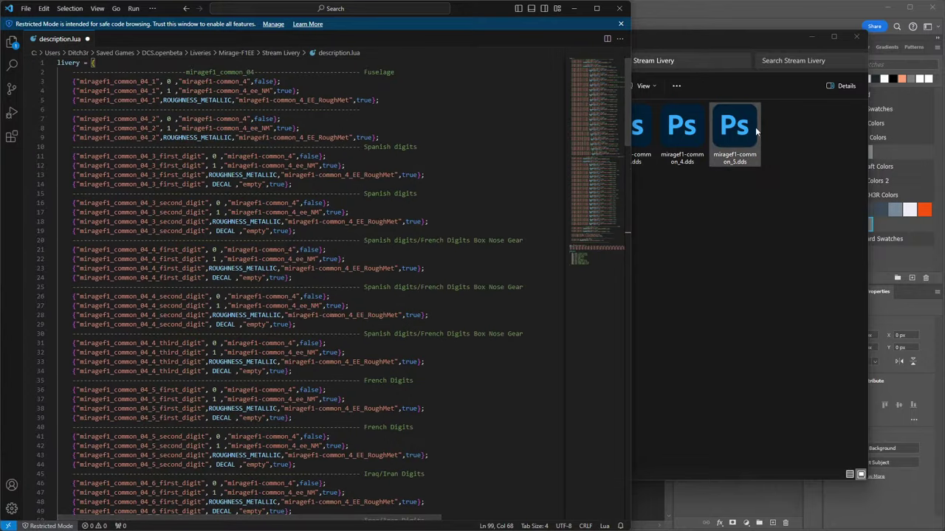
# In File Explorer, browse from Liveries (G:) through Templates and Mirage-F1EE to the Ditch3r's Template folder.
pyautogui.click(806, 119)
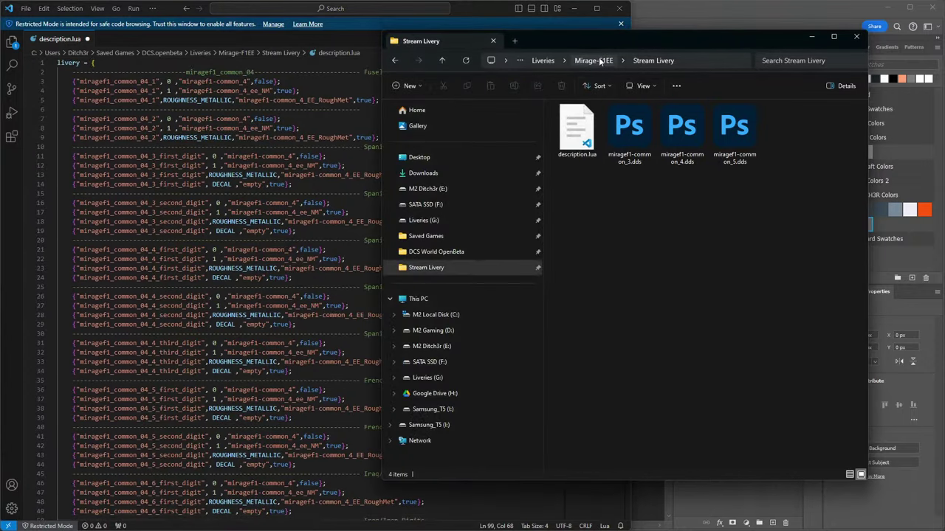
pyautogui.click(548, 61)
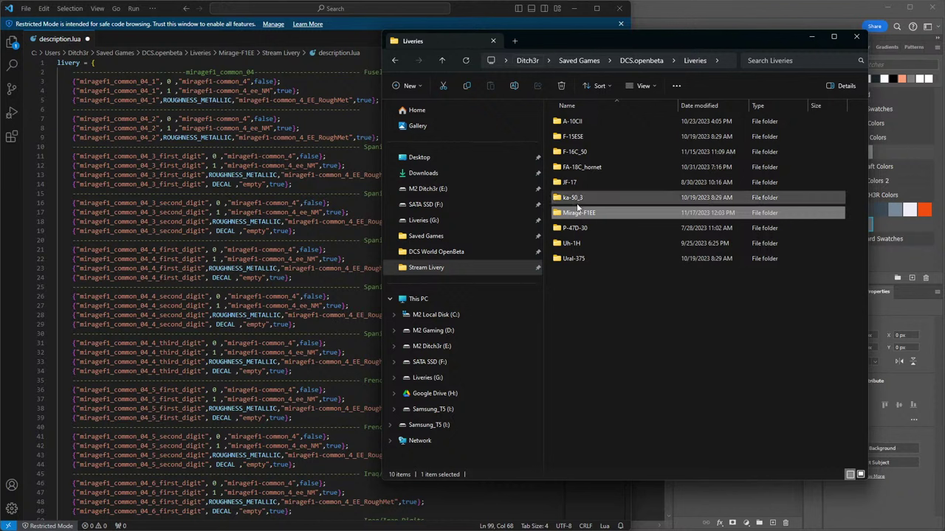
pyautogui.click(446, 220)
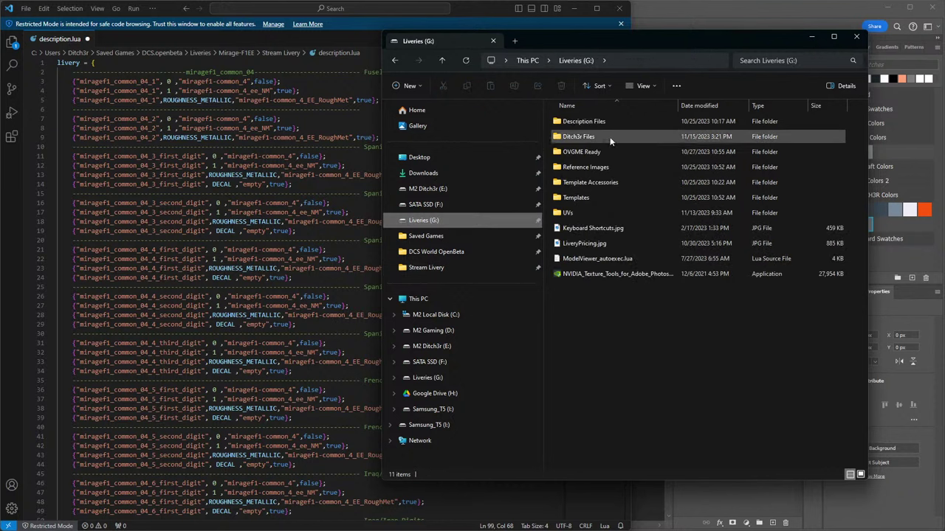
pyautogui.doubleClick(591, 195)
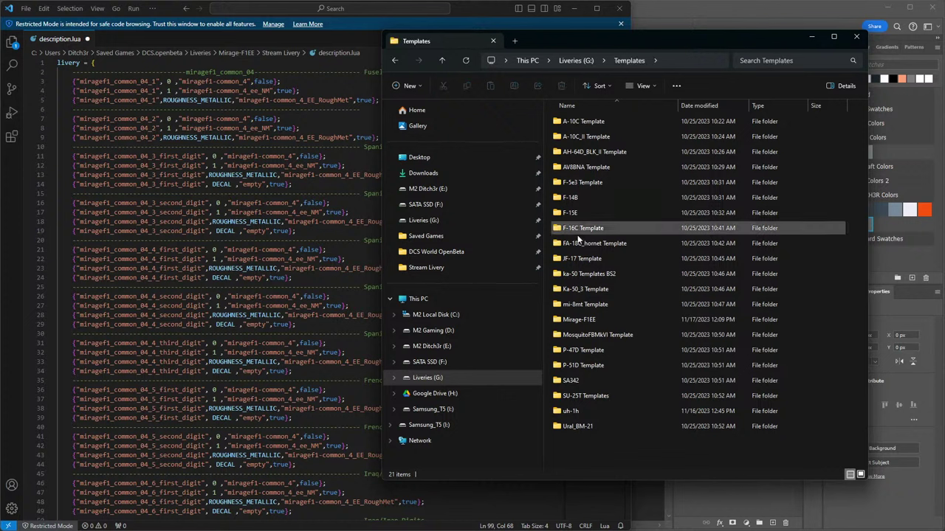
pyautogui.doubleClick(580, 319)
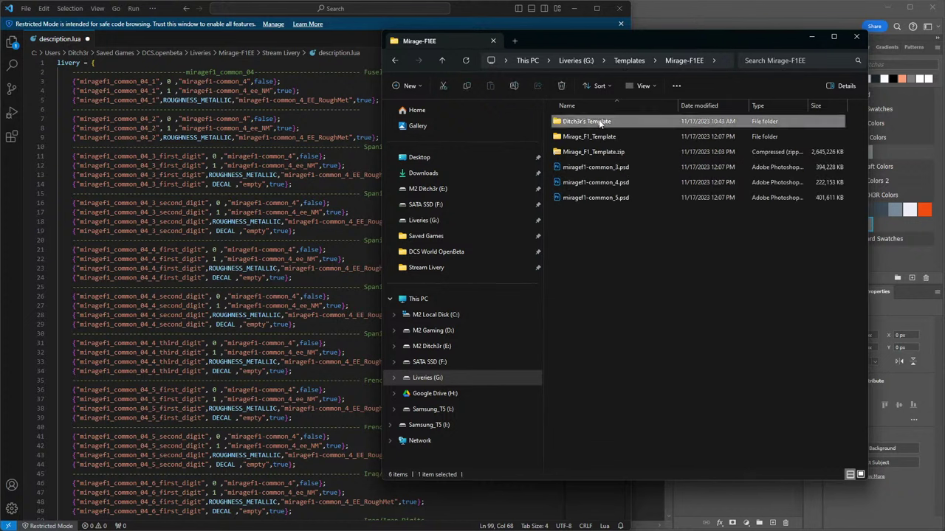
pyautogui.doubleClick(583, 122)
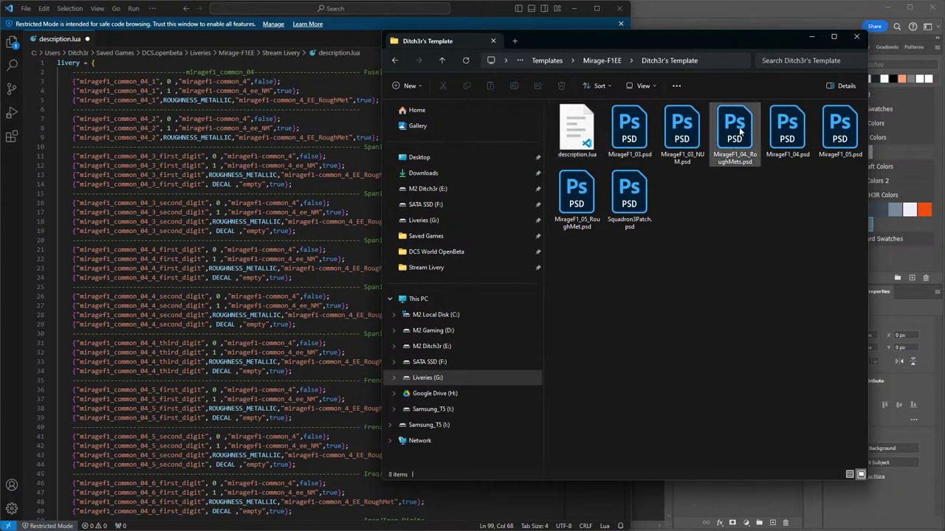
# Open MirageF1_04.psd in Photoshop for a look, close it and return to the Ditch3r's Template folder in File Explorer.
pyautogui.click(786, 133)
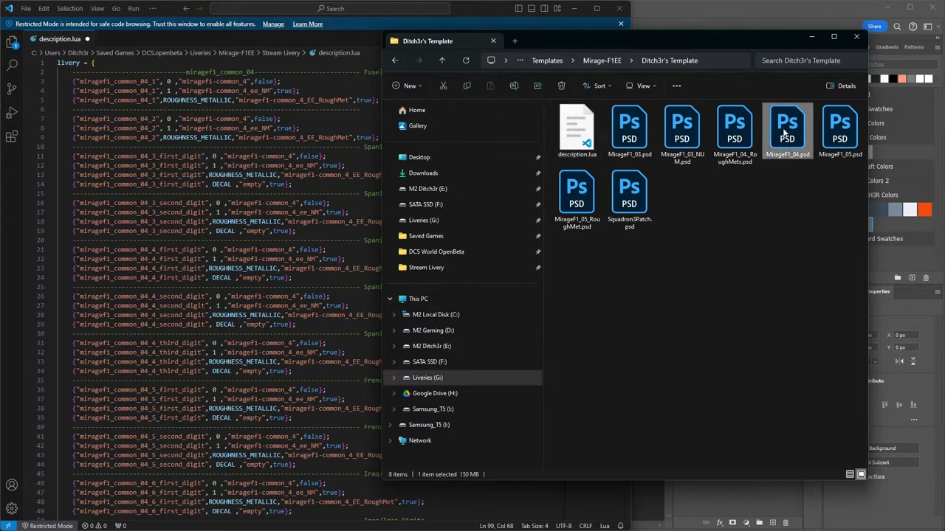
pyautogui.doubleClick(786, 133)
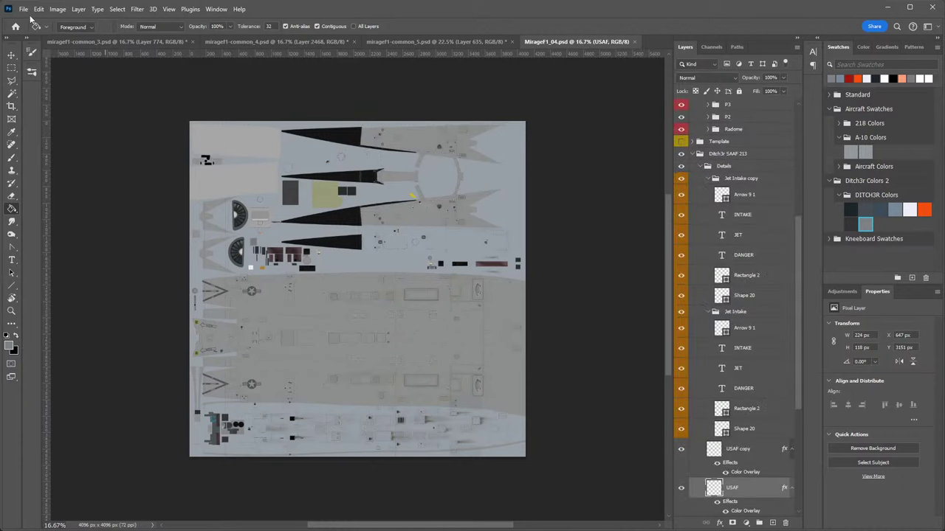
pyautogui.click(634, 42)
pyautogui.hotkey('alt', 'Tab')
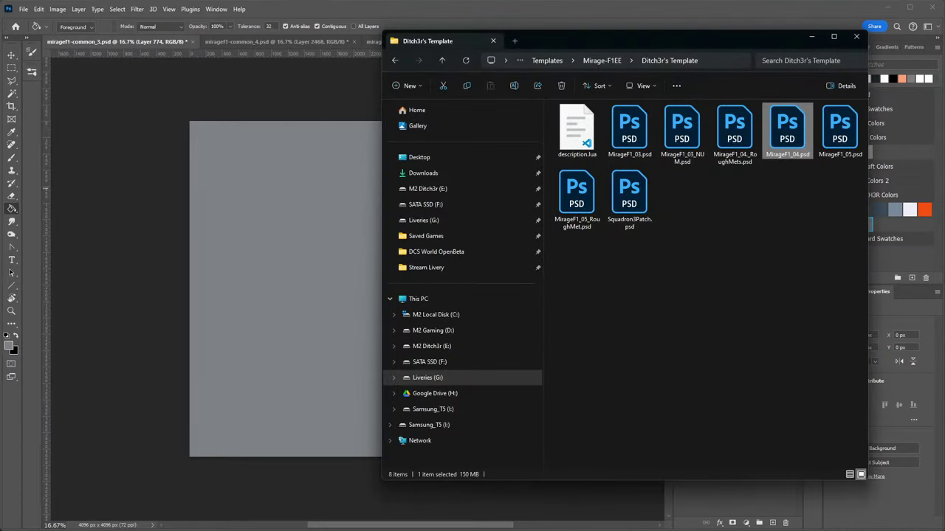
# Open description.lua from Ditch3r's Template in the code editor and compare it with the Stream Livery version.
pyautogui.doubleClick(573, 130)
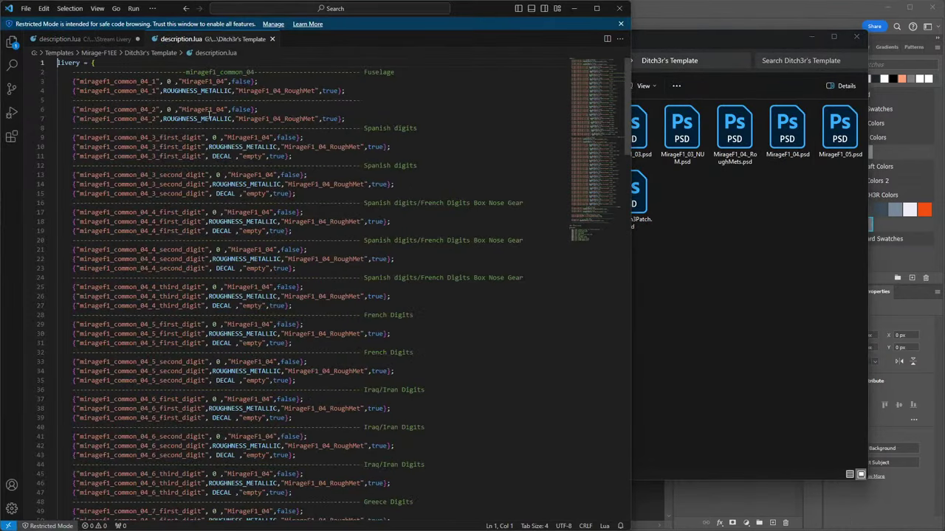
pyautogui.click(80, 40)
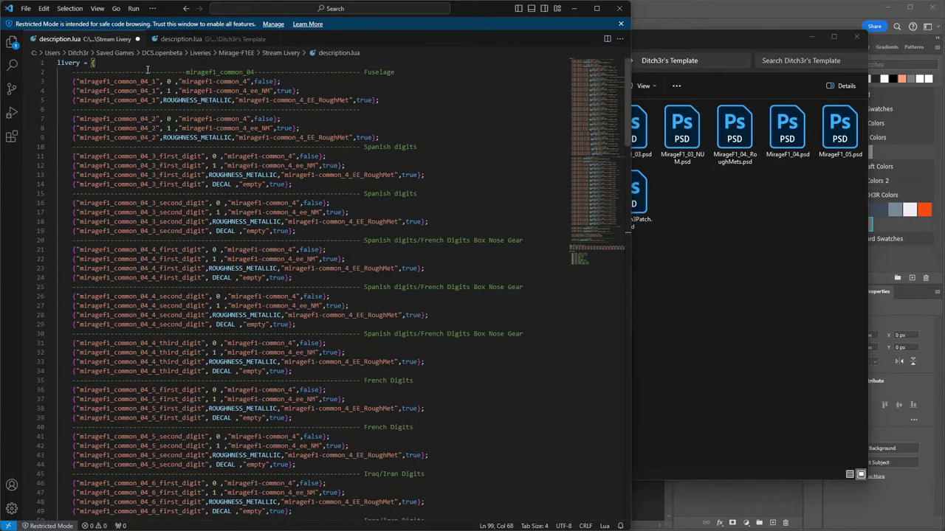
pyautogui.click(182, 40)
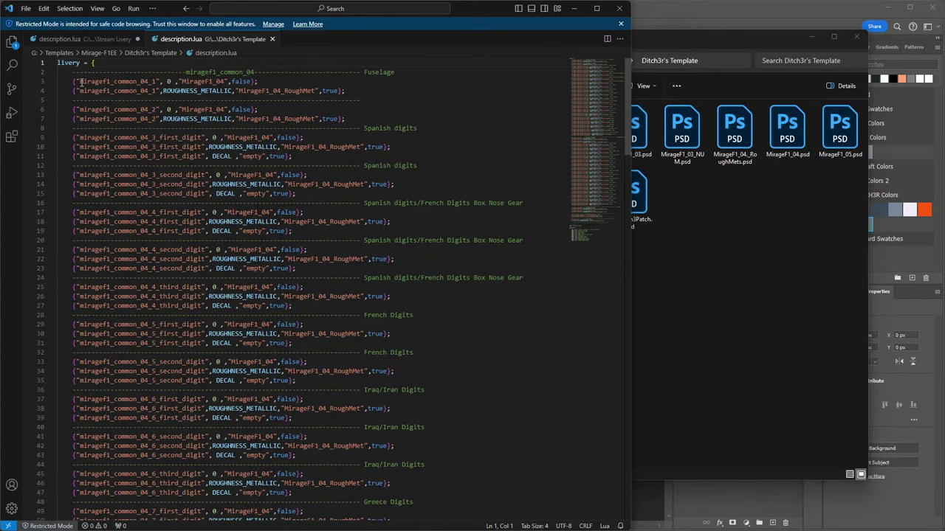
# Search for miragef1_common_04_1 and compare its entries between the Stream Livery and Ditch3r's Template description.lua files.
pyautogui.moveTo(81, 82); pyautogui.dragTo(157, 82)
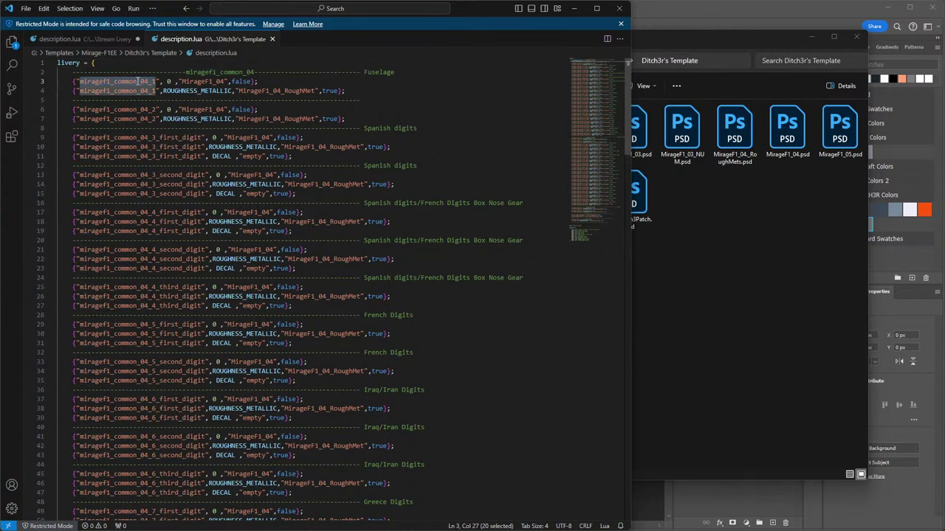
pyautogui.click(87, 38)
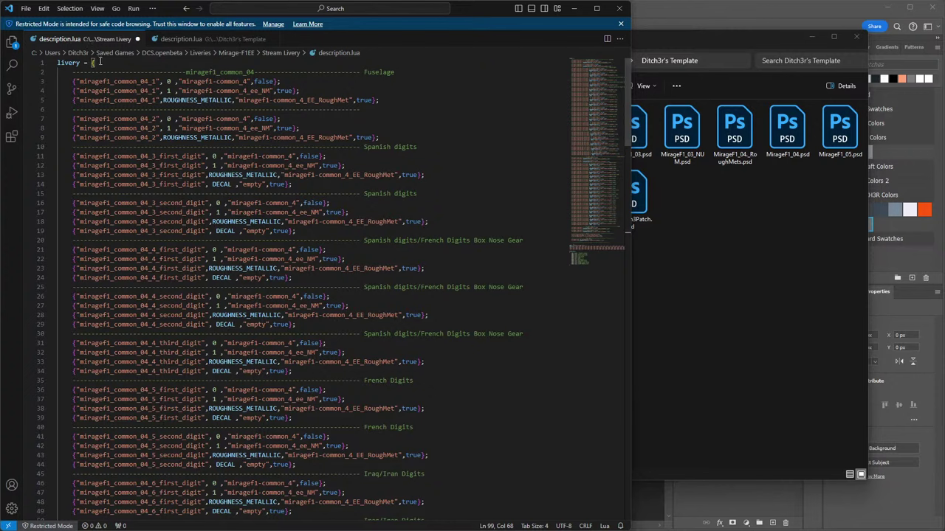
pyautogui.doubleClick(84, 82)
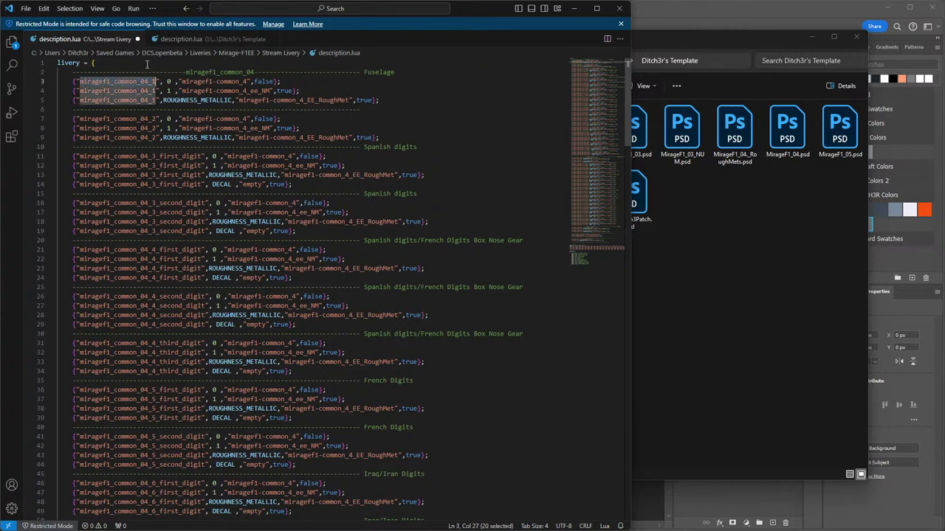
pyautogui.hotkey('ctrl', 'f')
pyautogui.click(182, 40)
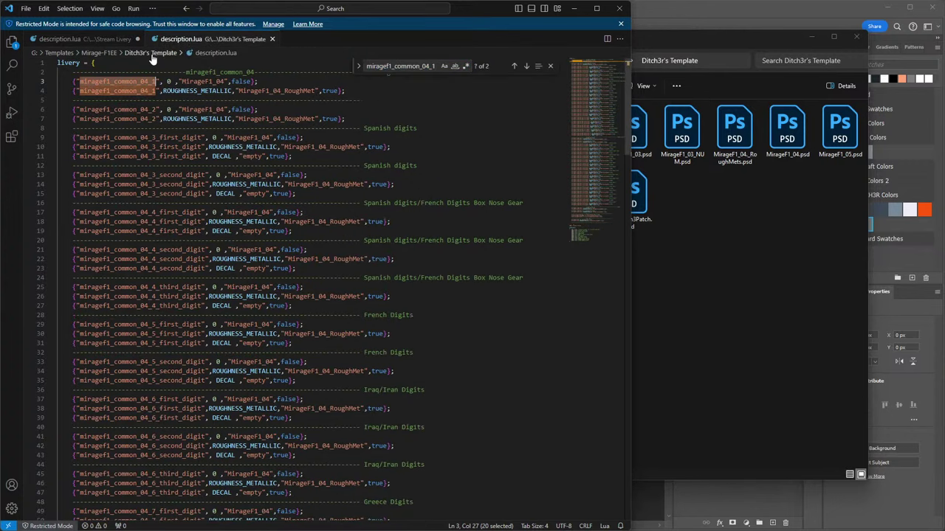
pyautogui.click(98, 40)
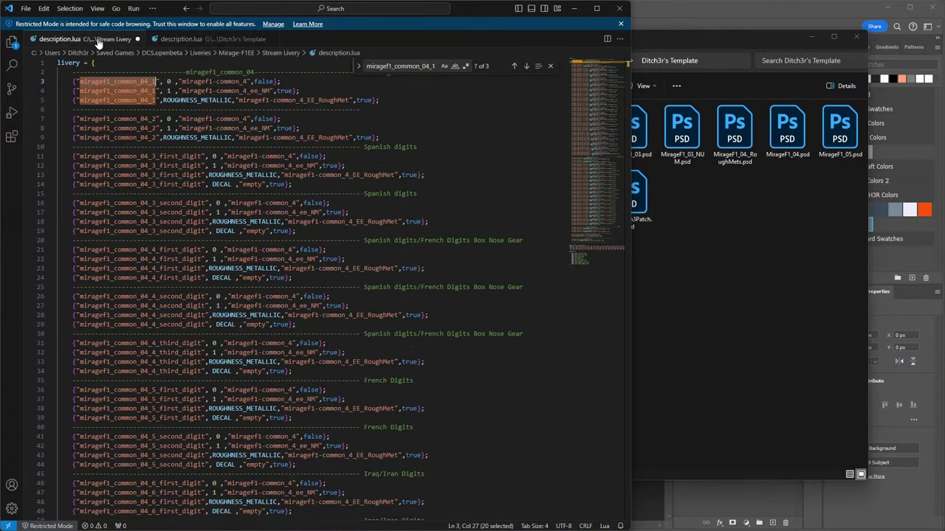
pyautogui.click(183, 42)
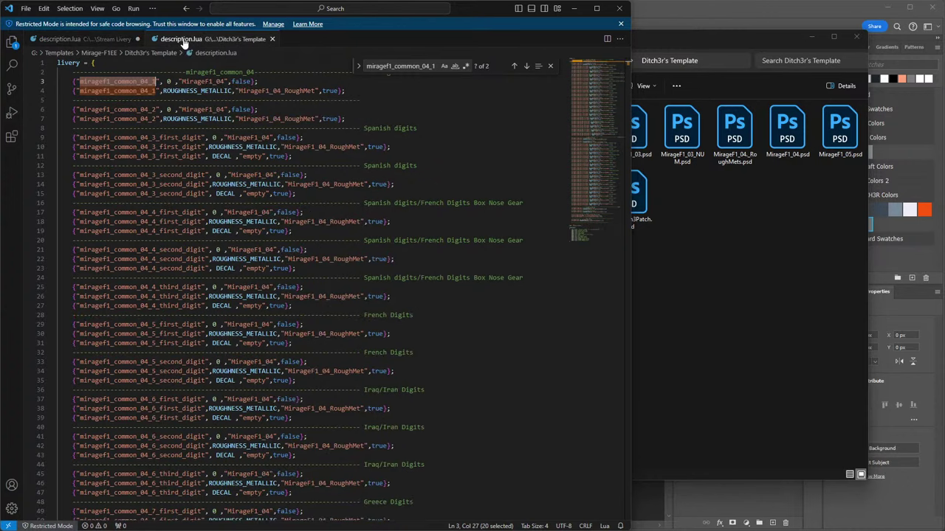
pyautogui.click(104, 40)
# Review the remaining tail, wing, pilot, fuel tank and custom_args sections in both description.lua files.
pyautogui.scroll(-20, 226, 158)
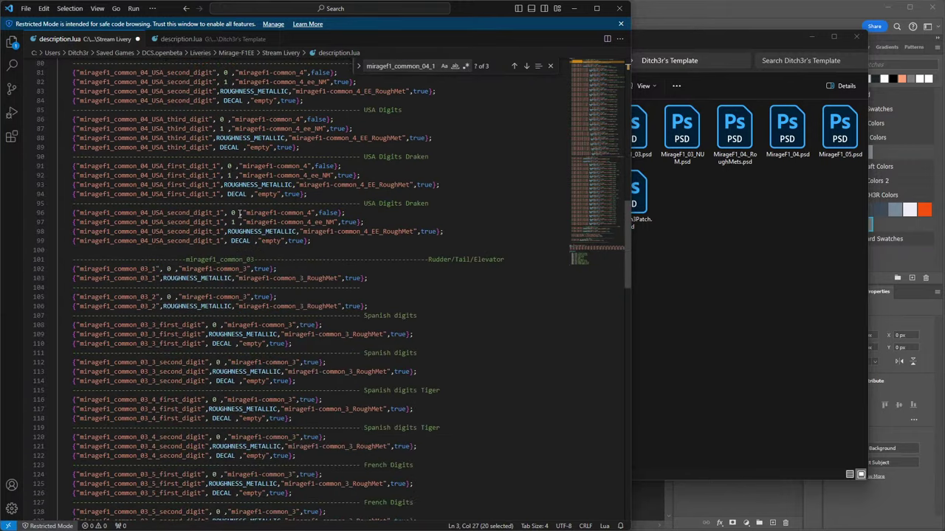
pyautogui.scroll(-20, 240, 214)
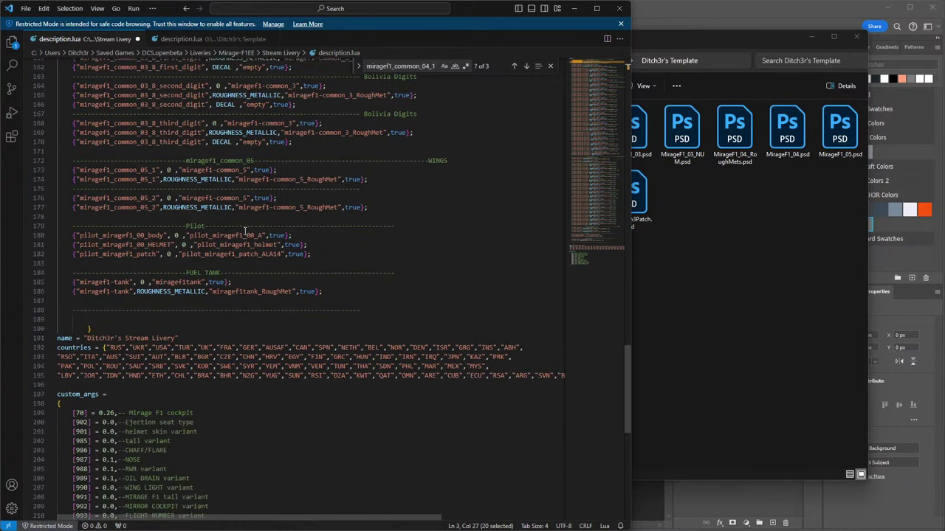
pyautogui.click(208, 39)
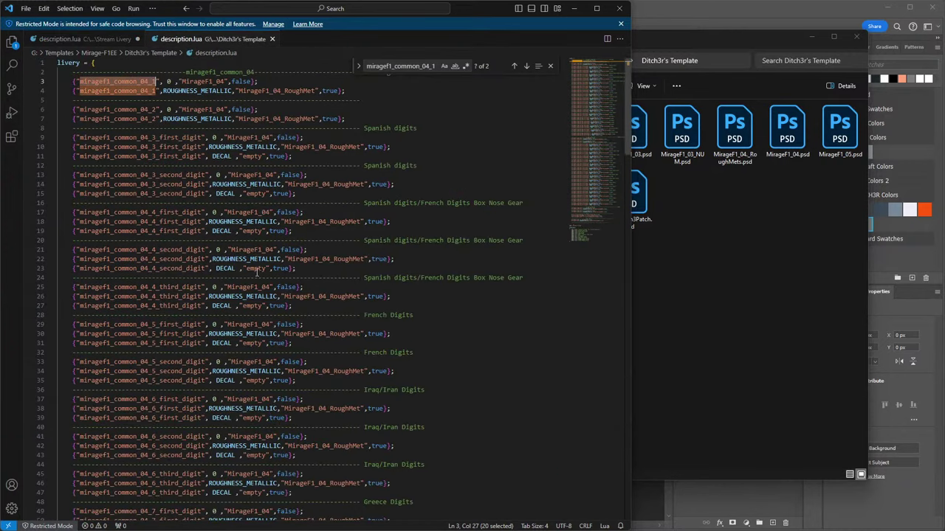
pyautogui.scroll(-15, 260, 290)
pyautogui.scroll(-20, 261, 290)
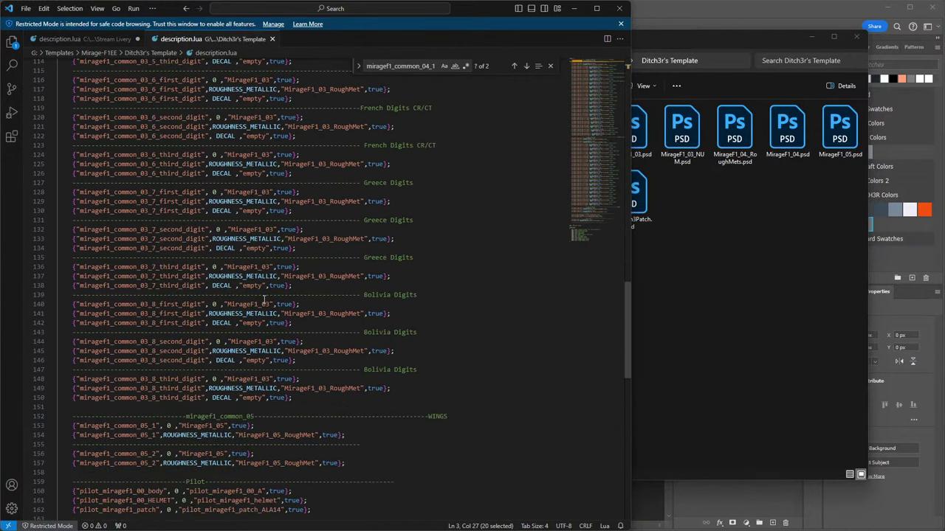
pyautogui.scroll(-3, 264, 302)
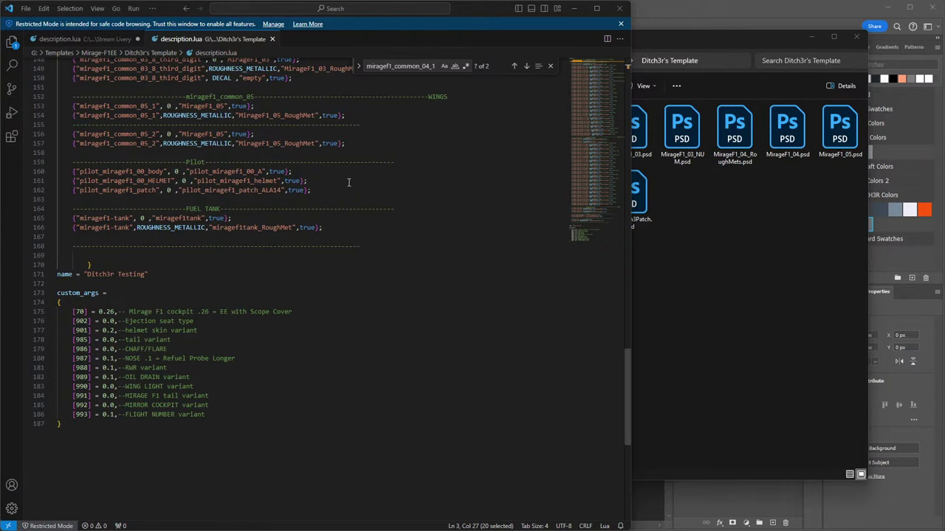
# Compare the opening miragef1_common_04 fuselage entries between the Ditch3r's Template and Stream Livery description.lua files.
pyautogui.scroll(15, 312, 170)
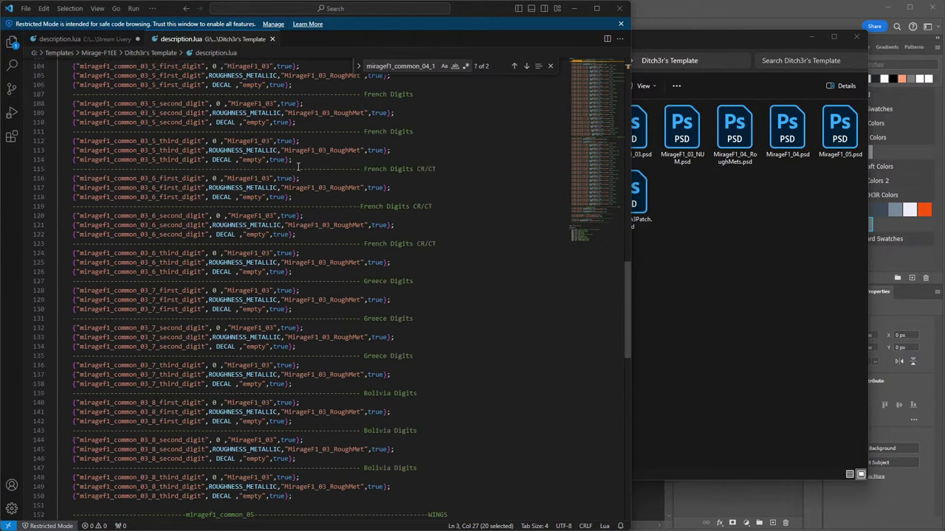
pyautogui.scroll(5, 224, 133)
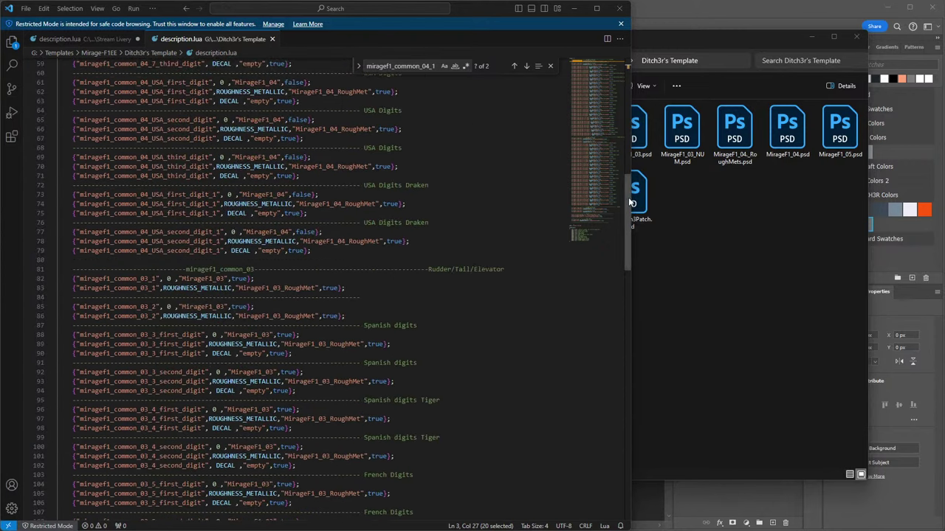
pyautogui.moveTo(628, 198); pyautogui.dragTo(630, 56)
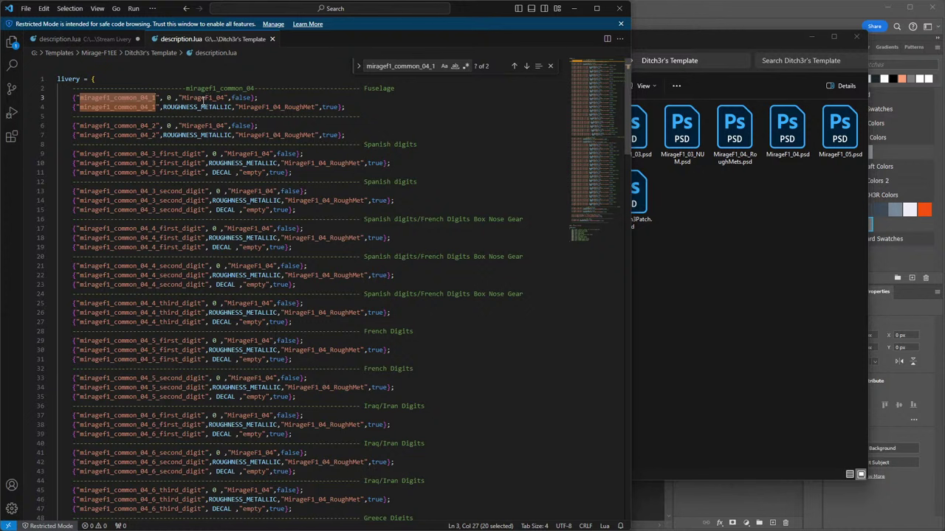
pyautogui.click(96, 39)
pyautogui.scroll(5, 633, 356)
pyautogui.moveTo(633, 356); pyautogui.dragTo(636, 60)
pyautogui.click(301, 98)
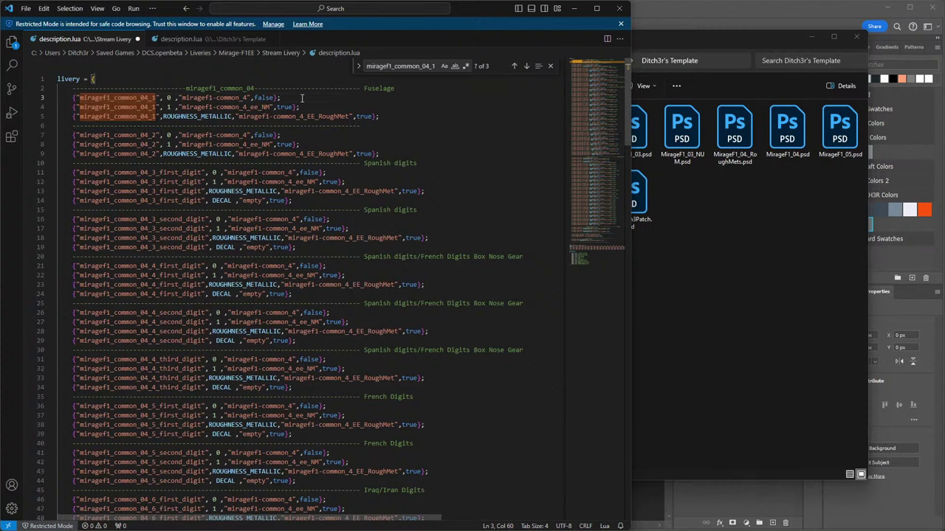
pyautogui.click(203, 39)
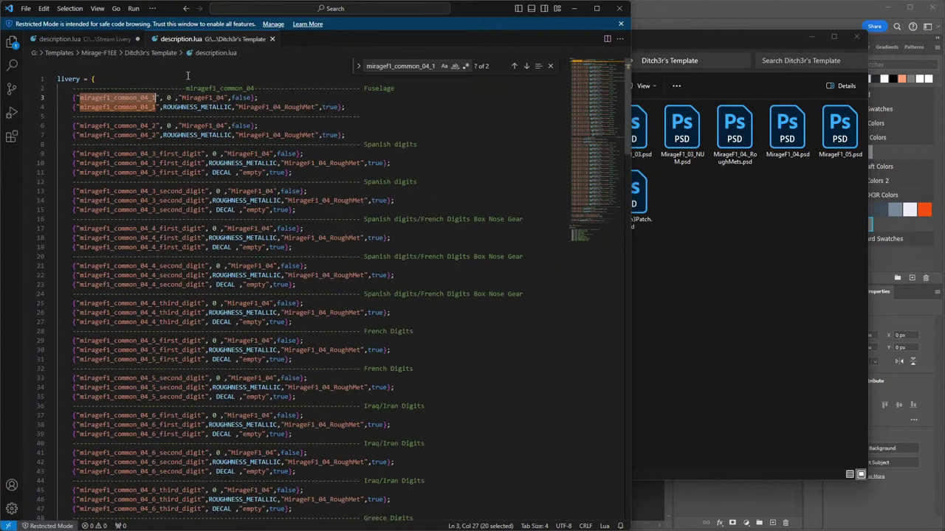
pyautogui.click(273, 97)
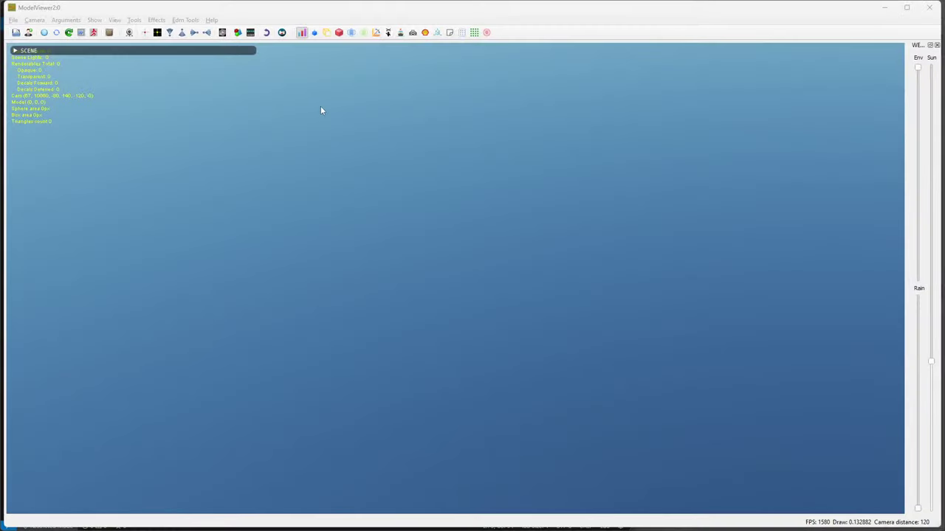
# Switch to ModelViewer and load the recently used mirage-f1.edm model.
pyautogui.click(14, 20)
pyautogui.moveTo(52, 88)
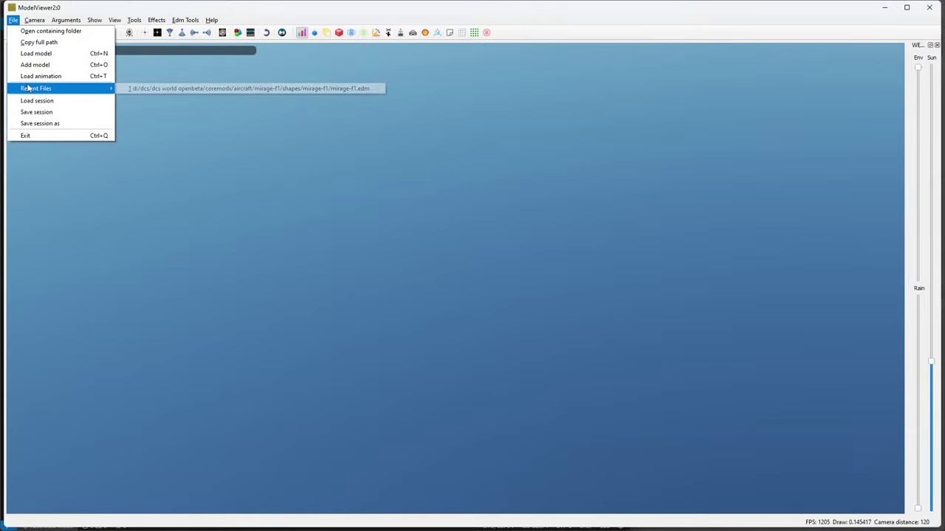
pyautogui.click(140, 88)
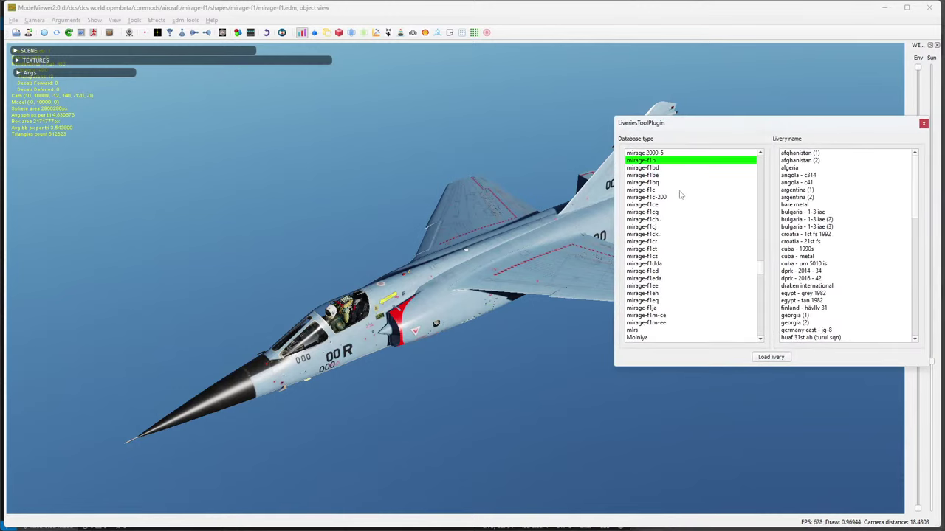
# Preview a few mirage-f1ee liveries on the model, load Stream Livery and inspect the aircraft from different angles.
pyautogui.click(662, 284)
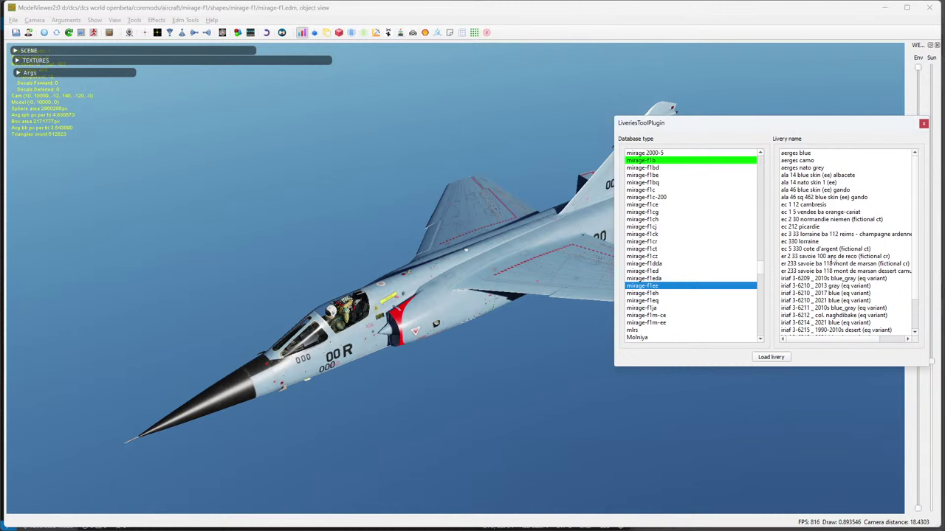
pyautogui.click(803, 155)
pyautogui.click(808, 183)
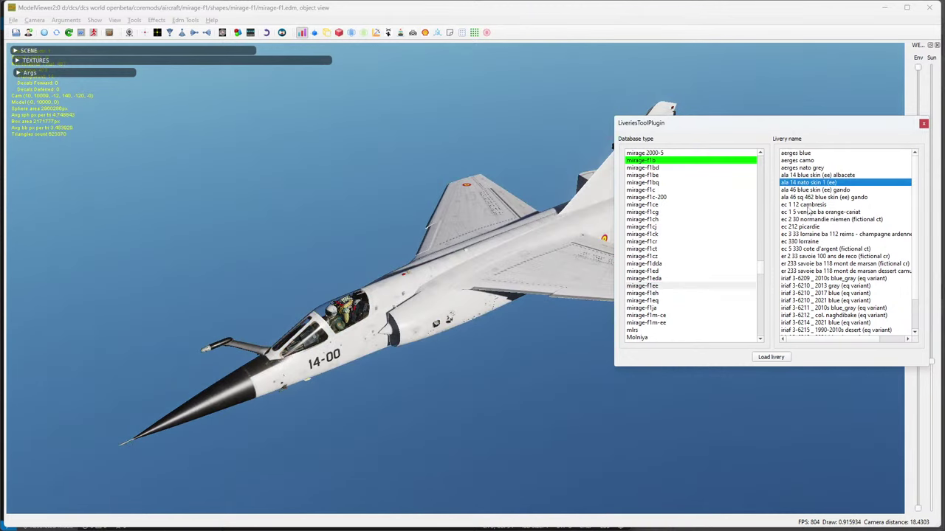
pyautogui.click(816, 234)
pyautogui.scroll(-2, 819, 248)
pyautogui.click(814, 308)
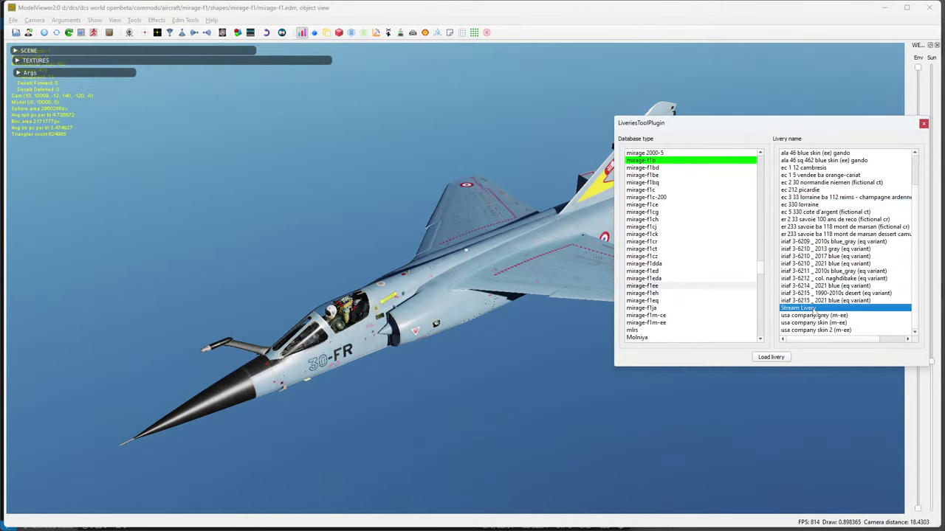
pyautogui.moveTo(450, 324); pyautogui.dragTo(392, 342)
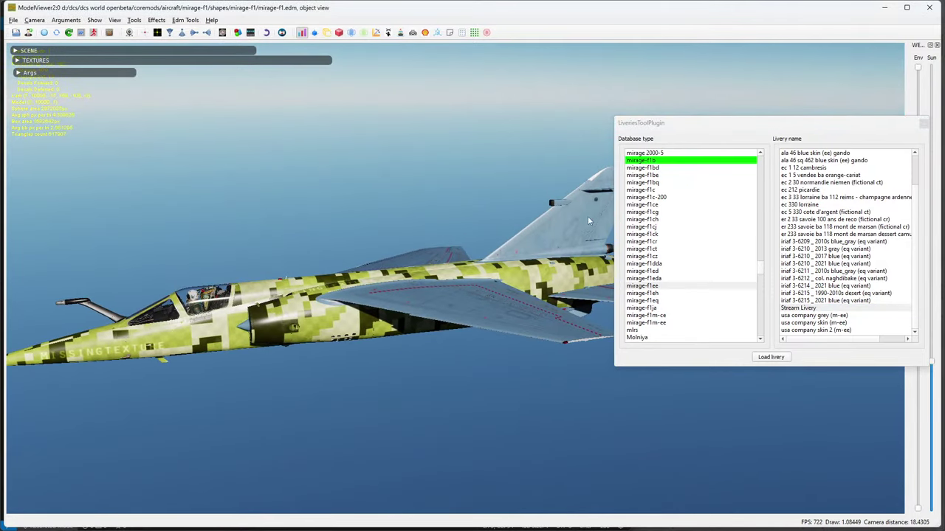
pyautogui.moveTo(533, 270); pyautogui.dragTo(399, 262)
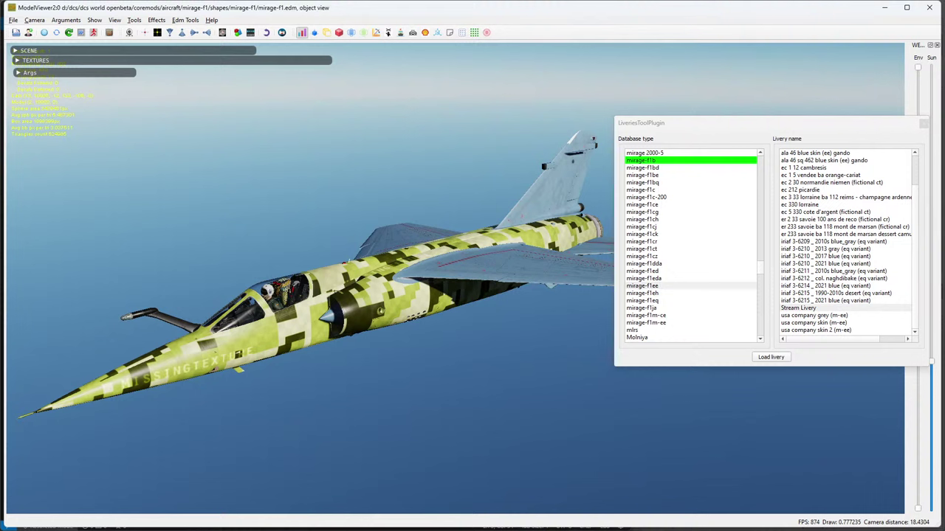
# Return to File Explorer, reopen description.lua from Ditch3r's Template, and bring up the Stream Livery version in the code editor.
pyautogui.hotkey('alt', 'Tab')
pyautogui.click(608, 56)
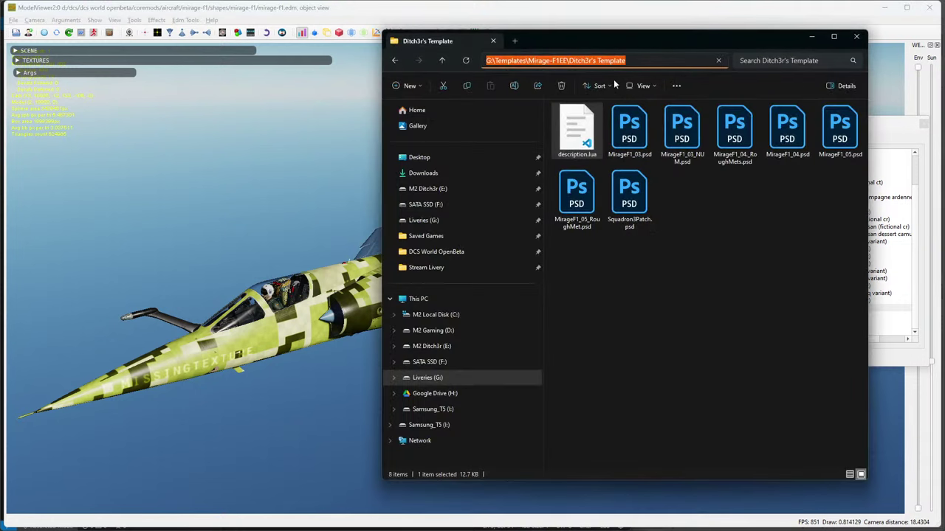
pyautogui.click(661, 174)
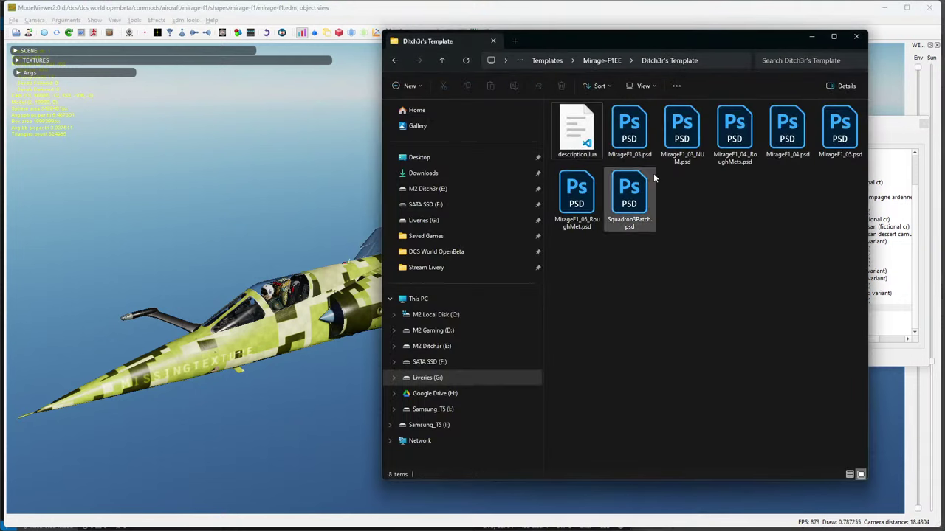
pyautogui.doubleClick(577, 122)
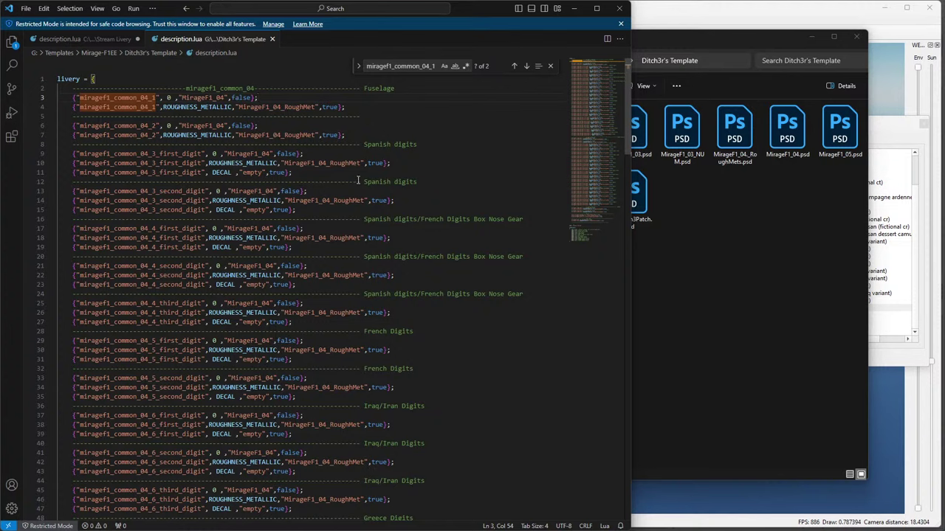
pyautogui.click(107, 46)
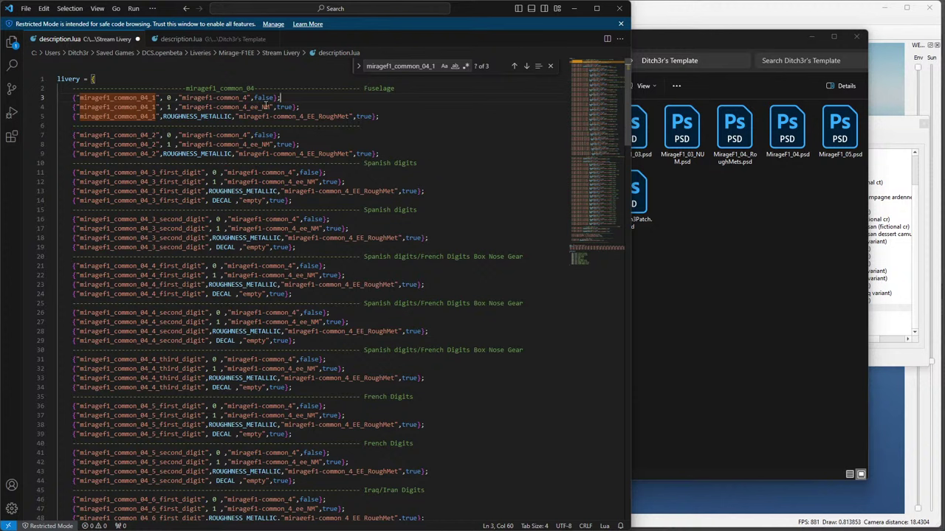
# Delete the miragef1_common_04_1 normal map and ROUGHNESS_METALLIC lines from the Stream Livery description.lua, keeping its base texture line.
pyautogui.click(262, 97)
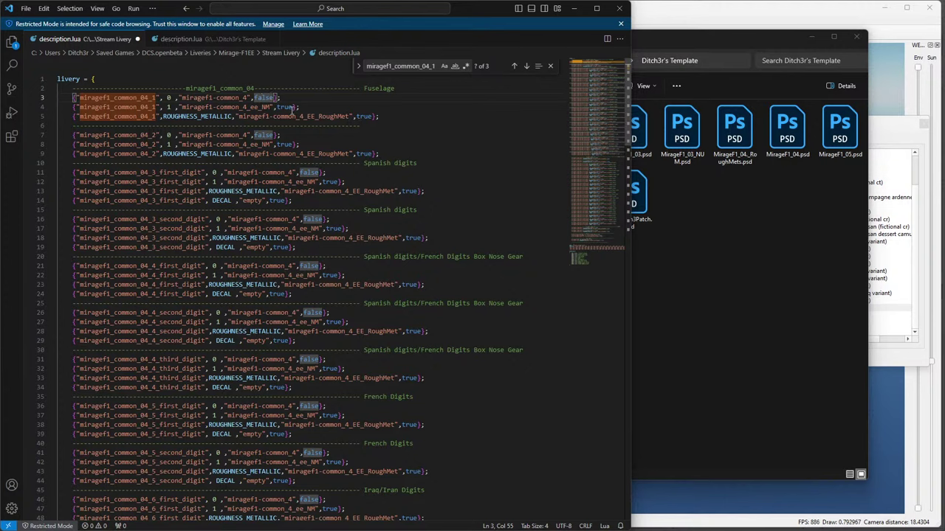
pyautogui.click(297, 107)
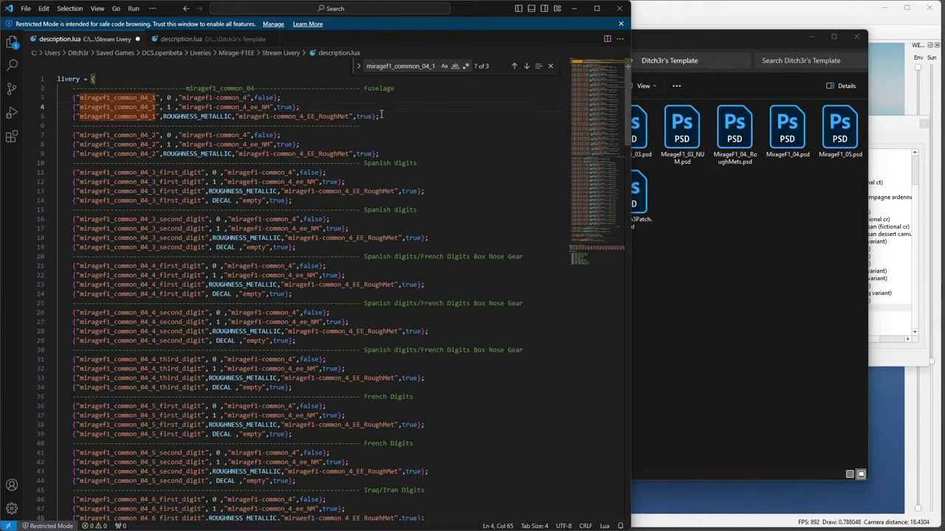
pyautogui.press('Home')
pyautogui.hotkey('shift', 'Down')
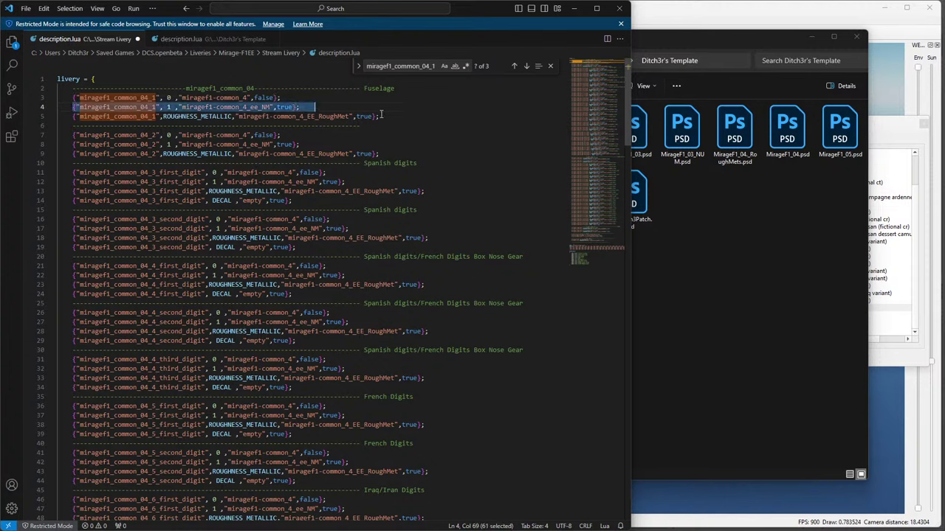
pyautogui.hotkey('ctrl', 'x')
pyautogui.press('Return')
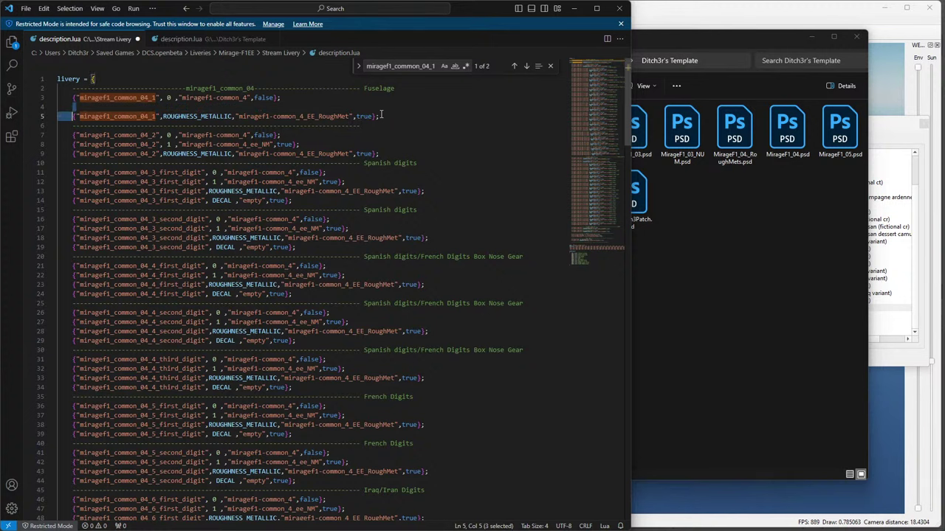
pyautogui.hotkey('shift', 'End')
pyautogui.press('Delete')
pyautogui.press('Delete')
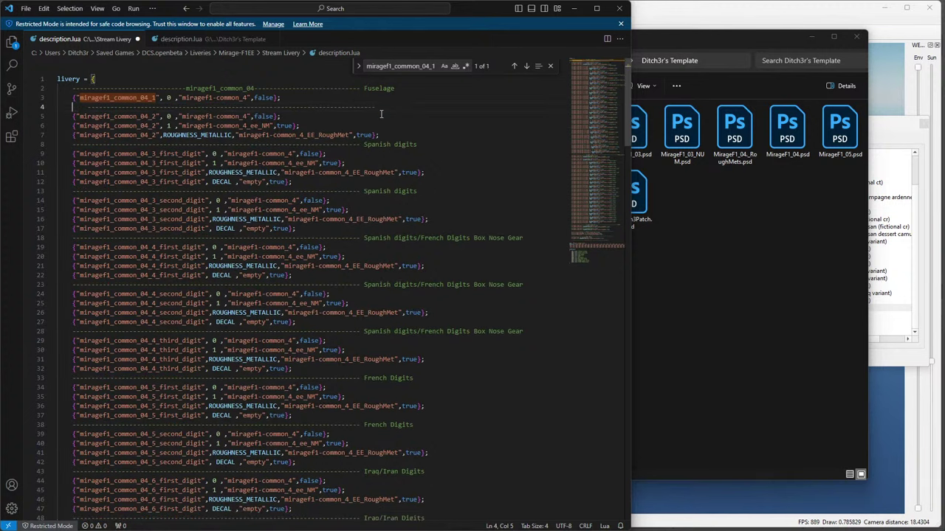
# Delete all remaining miragef1_common_04 entries between the first fuselage line and the miragef1_common_03 heading.
pyautogui.hotkey('shift', 'Down')
pyautogui.hotkey('shift', 'Down')
pyautogui.hotkey('shift', 'Down')
pyautogui.hotkey('shift', 'Down')
pyautogui.hotkey('shift', 'Down')
pyautogui.hotkey('shift', 'Down')
pyautogui.hotkey('shift', 'Down')
pyautogui.hotkey('shift', 'Down')
pyautogui.hotkey('shift', 'Down')
pyautogui.hotkey('shift', 'Down')
pyautogui.hotkey('shift', 'Down')
pyautogui.hotkey('shift', 'Down')
pyautogui.hotkey('shift', 'Down')
pyautogui.hotkey('shift', 'Down')
pyautogui.hotkey('shift', 'Down')
pyautogui.hotkey('shift', 'Down')
pyautogui.hotkey('shift', 'Down')
pyautogui.hotkey('shift', 'Down')
pyautogui.hotkey('shift', 'Down')
pyautogui.hotkey('shift', 'Down')
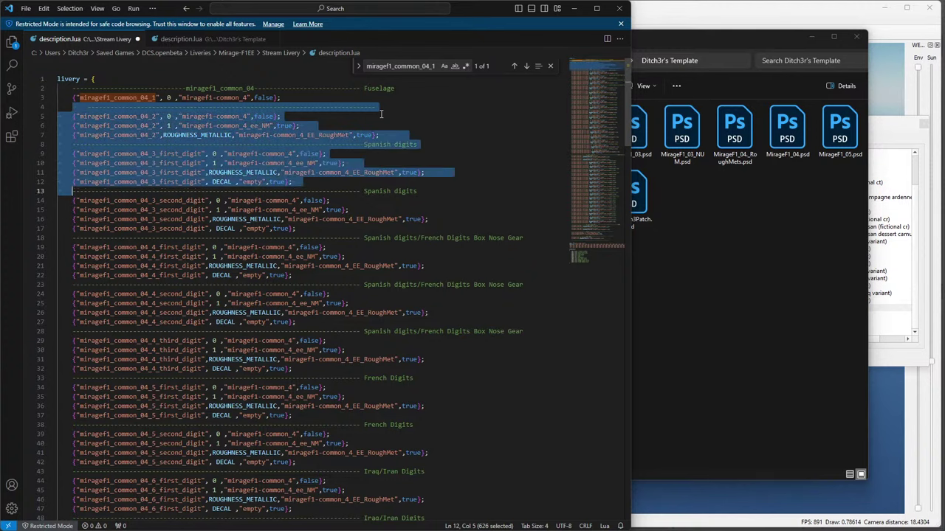
pyautogui.hotkey('shift', 'Down')
pyautogui.hotkey('shift', 'Down')
pyautogui.hotkey('shift', 'Down')
pyautogui.hotkey('shift', 'Down')
pyautogui.hotkey('shift', 'Down')
pyautogui.hotkey('shift', 'Down')
pyautogui.hotkey('shift', 'Down')
pyautogui.hotkey('shift', 'Down')
pyautogui.hotkey('shift', 'Down')
pyautogui.hotkey('shift', 'Down')
pyautogui.hotkey('shift', 'Down')
pyautogui.hotkey('shift', 'Down')
pyautogui.hotkey('shift', 'Down')
pyautogui.hotkey('shift', 'Down')
pyautogui.hotkey('shift', 'Down')
pyautogui.hotkey('shift', 'Down')
pyautogui.hotkey('shift', 'Down')
pyautogui.hotkey('shift', 'Down')
pyautogui.hotkey('shift', 'Down')
pyautogui.hotkey('shift', 'Down')
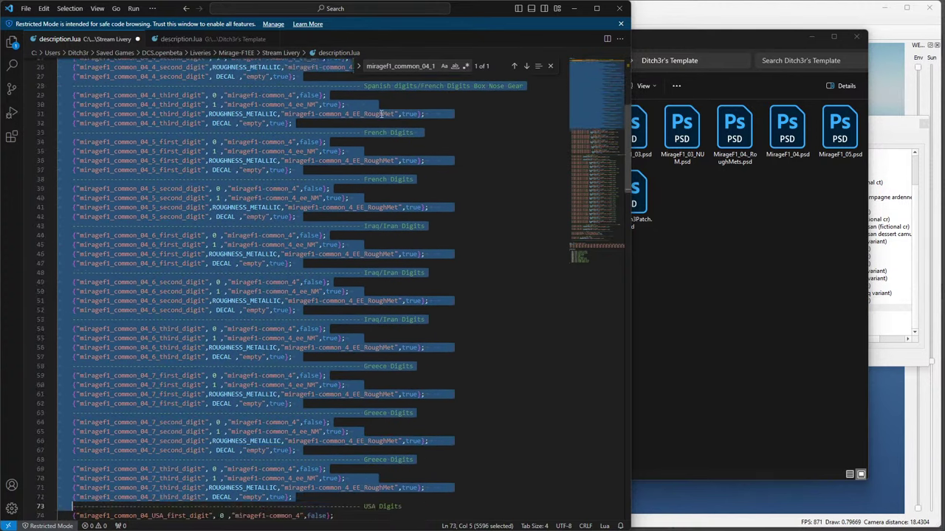
pyautogui.hotkey('shift', 'Up')
pyautogui.hotkey('shift', 'Up')
pyautogui.hotkey('shift', 'Up')
pyautogui.hotkey('shift', 'Up')
pyautogui.hotkey('shift', 'Up')
pyautogui.hotkey('shift', 'Up')
pyautogui.hotkey('shift', 'Up')
pyautogui.hotkey('shift', 'Up')
pyautogui.hotkey('shift', 'Up')
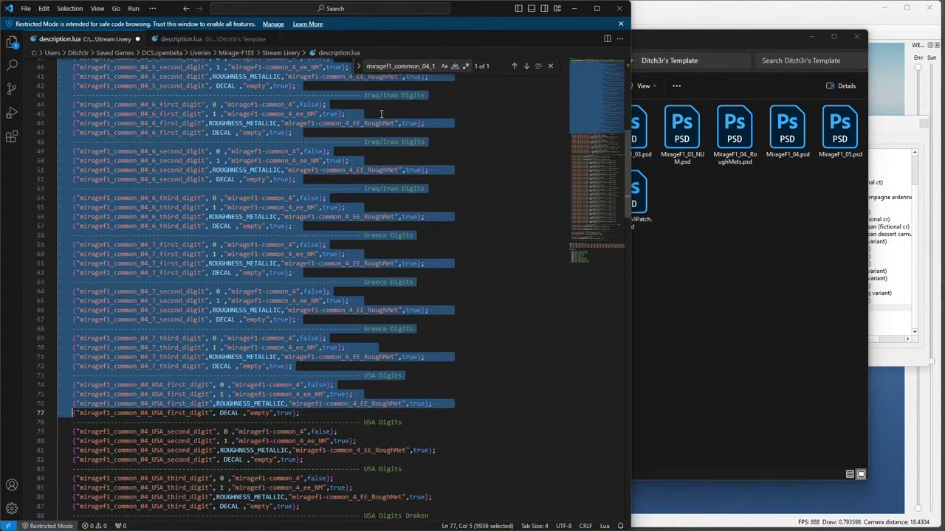
pyautogui.hotkey('shift', 'Down')
pyautogui.hotkey('shift', 'Down')
pyautogui.hotkey('shift', 'Down')
pyautogui.hotkey('shift', 'Down')
pyautogui.hotkey('shift', 'Down')
pyautogui.hotkey('shift', 'Down')
pyautogui.hotkey('shift', 'Down')
pyautogui.hotkey('shift', 'Down')
pyautogui.hotkey('shift', 'Down')
pyautogui.hotkey('shift', 'Down')
pyautogui.hotkey('shift', 'Down')
pyautogui.hotkey('shift', 'Down')
pyautogui.hotkey('shift', 'Down')
pyautogui.hotkey('shift', 'Down')
pyautogui.hotkey('shift', 'Down')
pyautogui.hotkey('shift', 'Down')
pyautogui.hotkey('shift', 'Down')
pyautogui.hotkey('shift', 'Down')
pyautogui.hotkey('shift', 'Down')
pyautogui.hotkey('shift', 'Down')
pyautogui.hotkey('shift', 'Down')
pyautogui.hotkey('shift', 'Down')
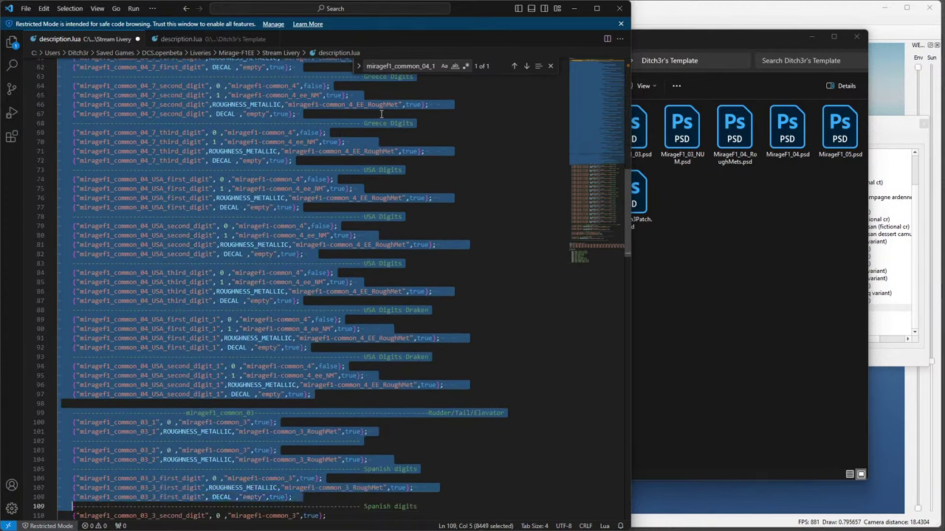
pyautogui.press('Delete')
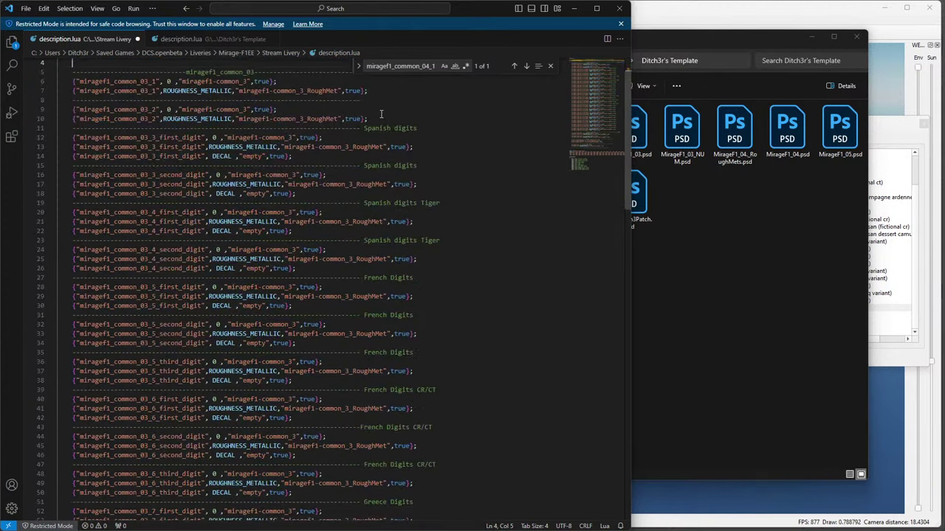
pyautogui.scroll(1, 242, 95)
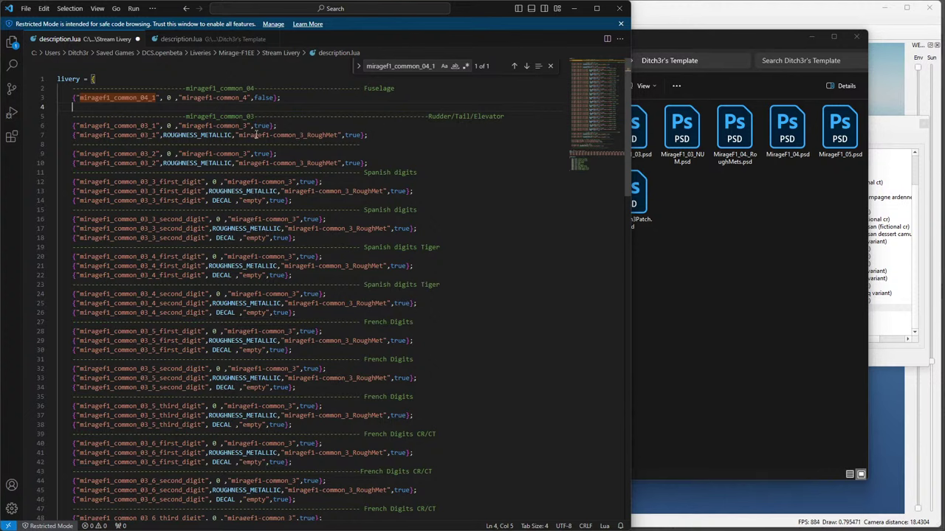
# Delete the entries following the first miragef1_common_03_1 and miragef1_common_05_1 texture lines, including the pilot and fuel tank sections.
pyautogui.moveTo(72, 135); pyautogui.dragTo(362, 452)
pyautogui.scroll(-3, 371, 432)
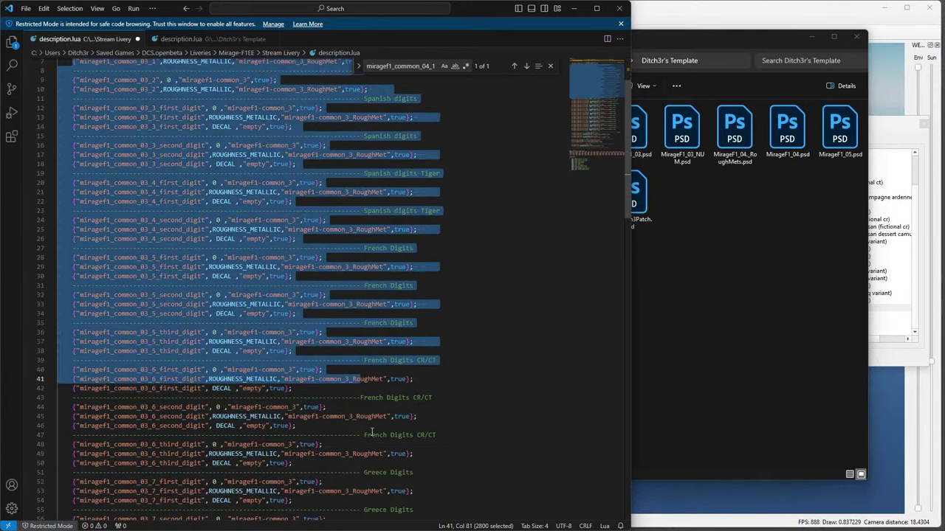
pyautogui.scroll(-10, 372, 431)
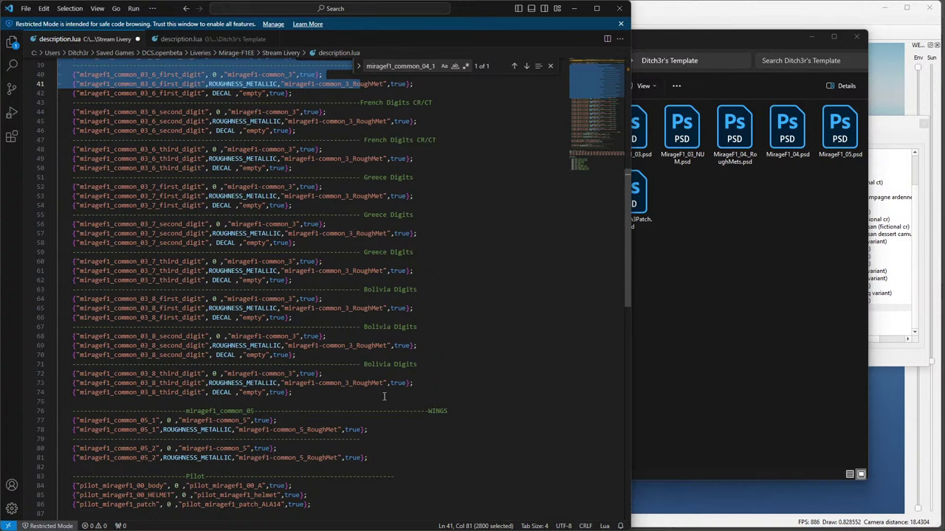
pyautogui.keyDown('shift'); pyautogui.click(358, 393); pyautogui.keyUp('shift')
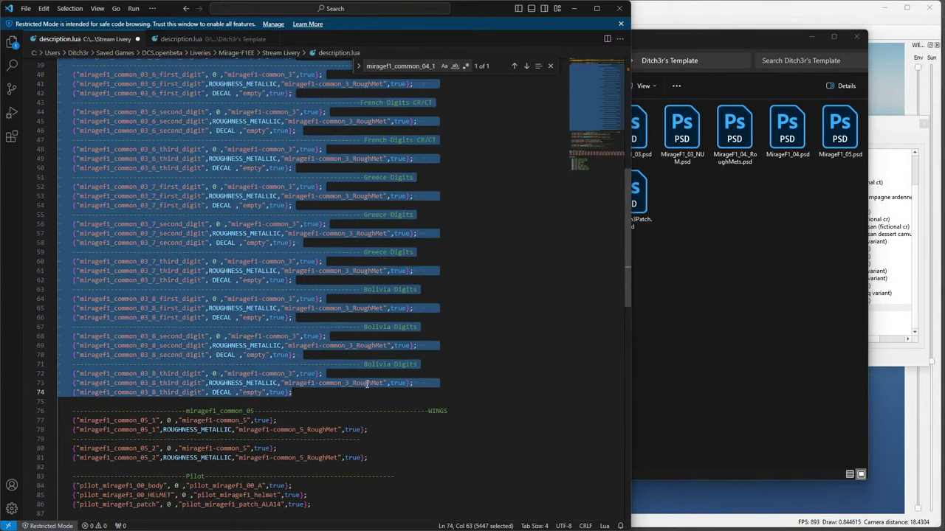
pyautogui.press('Delete')
pyautogui.scroll(3, 231, 305)
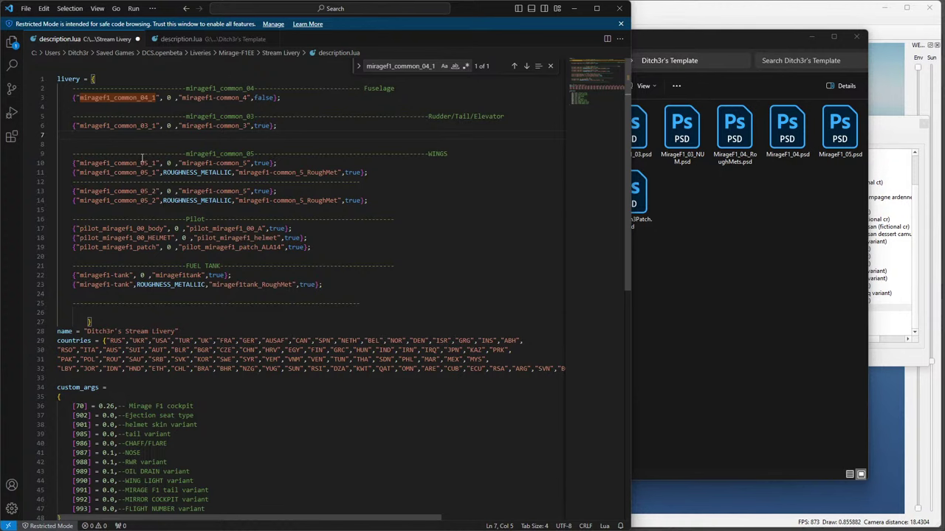
pyautogui.press('Delete')
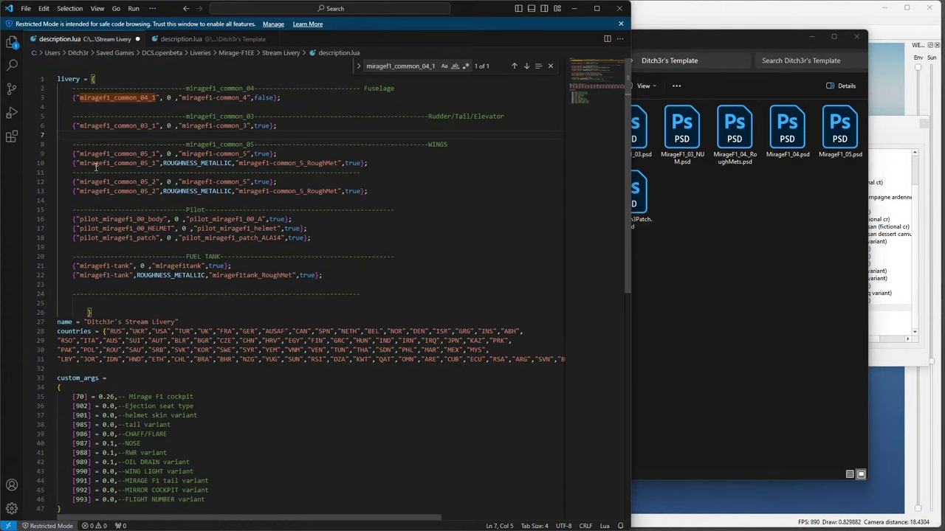
pyautogui.moveTo(64, 164); pyautogui.dragTo(383, 303)
pyautogui.press('Delete')
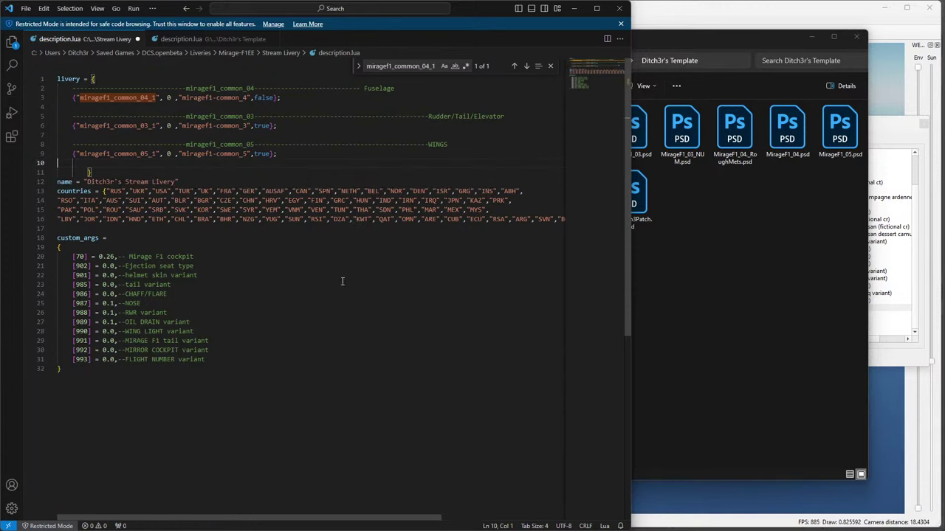
# Delete the whole countries list below the livery name in the Stream Livery description.lua and save the file.
pyautogui.moveTo(57, 191); pyautogui.dragTo(182, 222)
pyautogui.hotkey('shift', 'End')
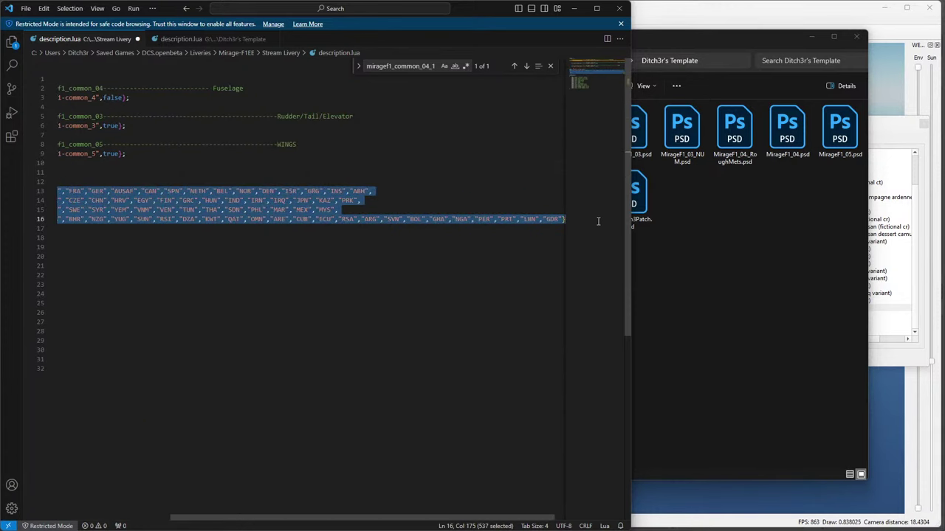
pyautogui.press('Delete')
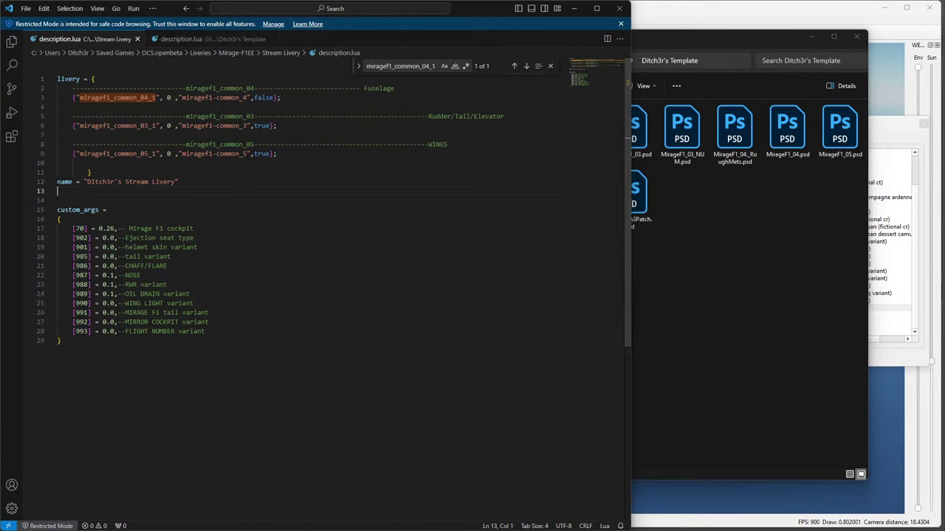
# Restart ModelViewer and reload the mirage-f1.edm model from the recent files.
pyautogui.hotkey('alt', 'Tab')
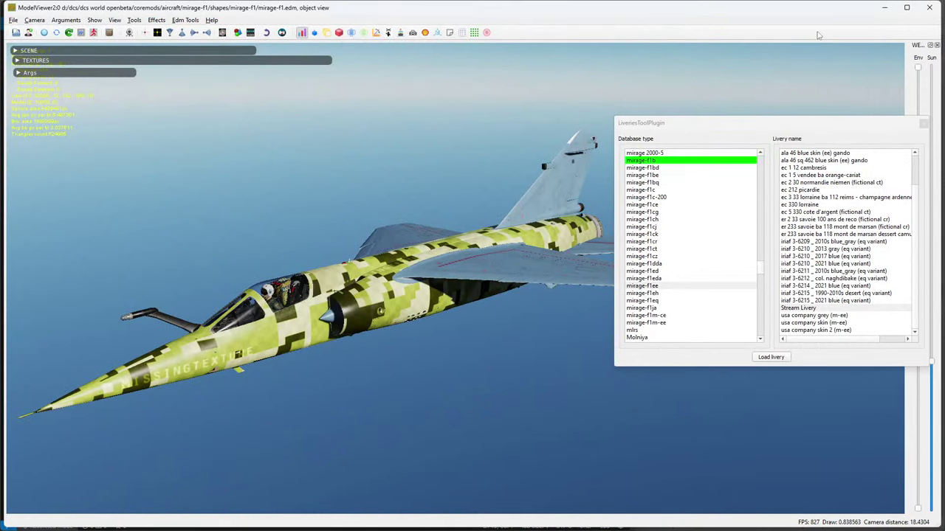
pyautogui.click(930, 8)
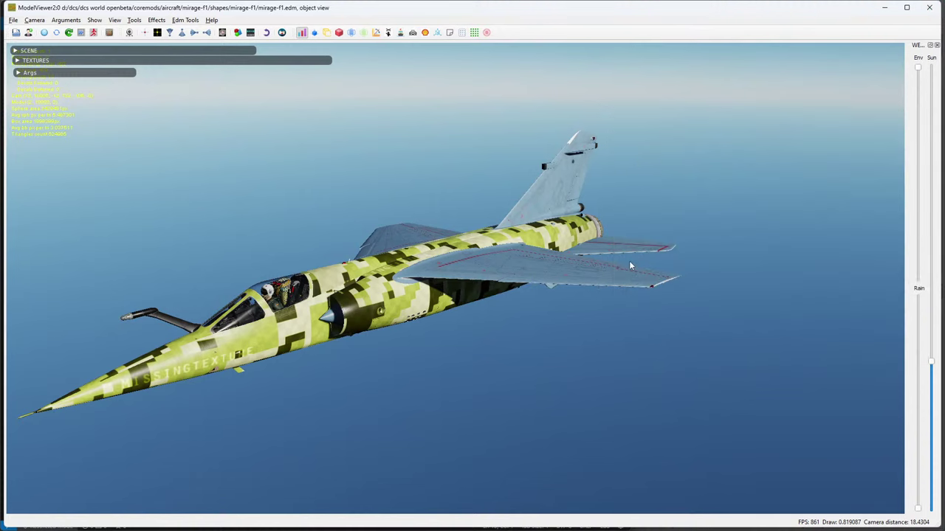
pyautogui.hotkey('alt', 'Tab')
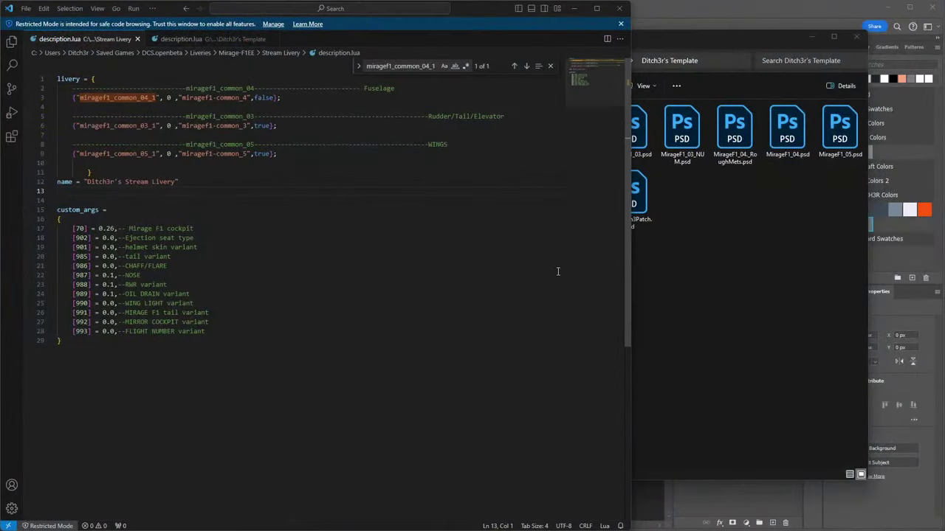
pyautogui.click(752, 318)
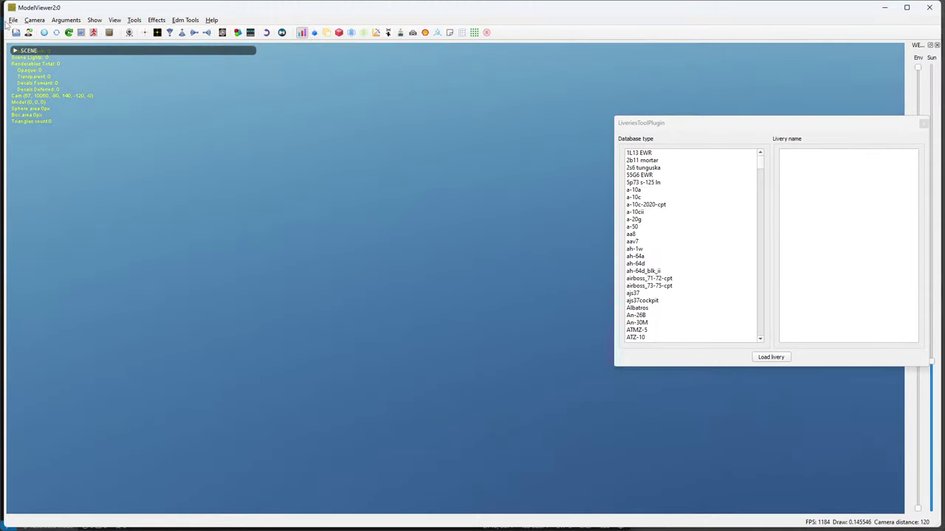
pyautogui.click(13, 19)
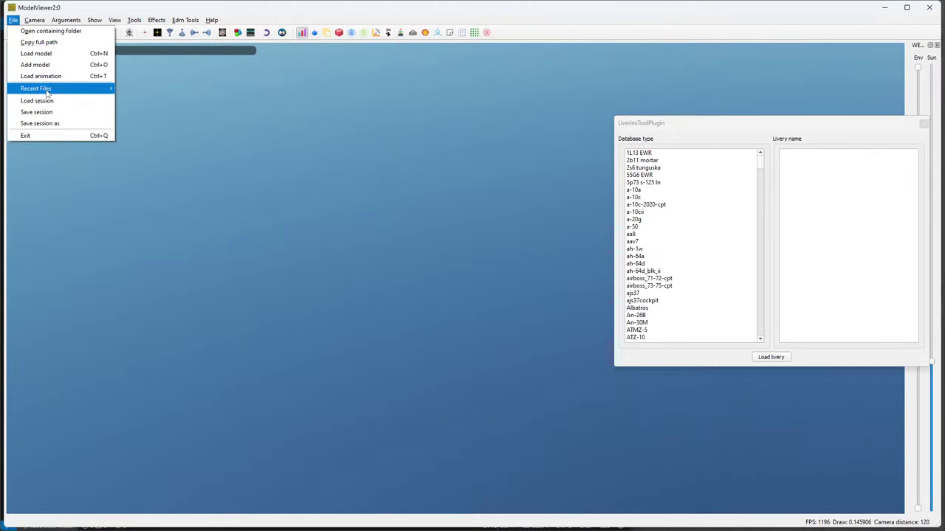
pyautogui.click(195, 89)
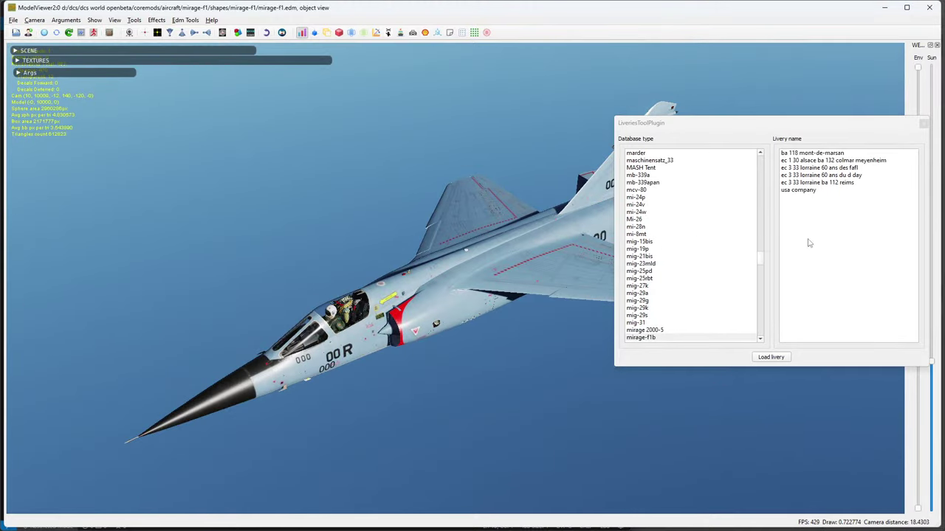
# Apply the Stream Livery from the mirage-f1ee database type to the loaded model.
pyautogui.scroll(-4, 667, 293)
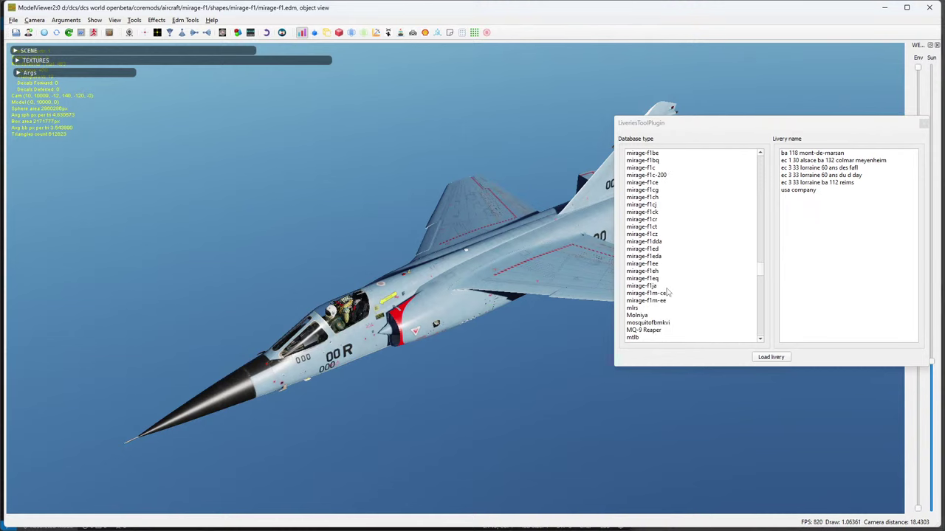
pyautogui.click(650, 264)
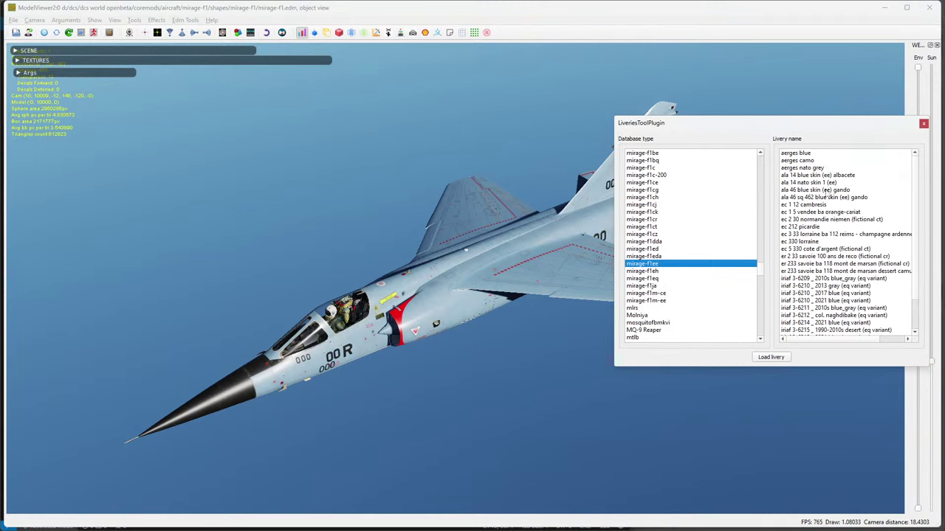
pyautogui.scroll(-2, 801, 310)
pyautogui.click(800, 308)
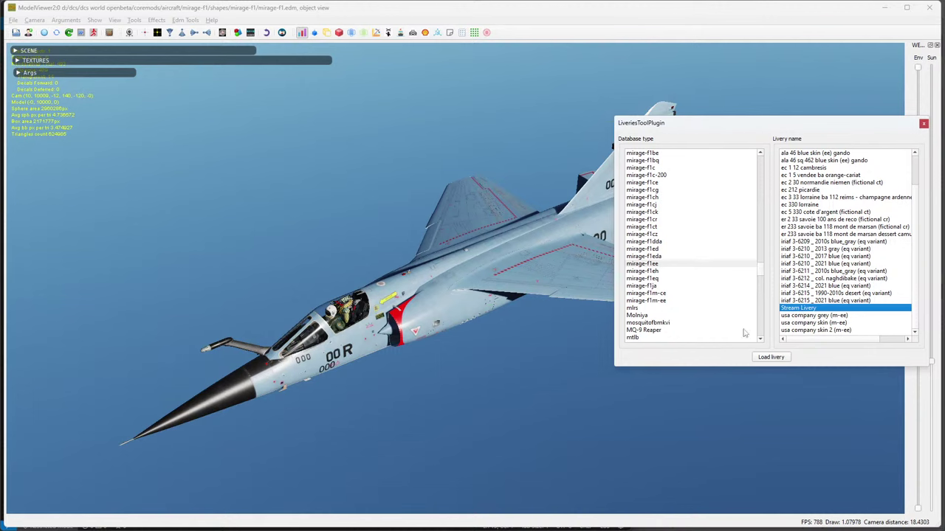
# Compare the Stream Livery with iriaf 3-6215 _ 2021 blue (eq variant) and usa company grey (m-ee), ending on the Stream Livery.
pyautogui.click(821, 301)
pyautogui.click(804, 308)
pyautogui.moveTo(528, 343); pyautogui.dragTo(443, 285)
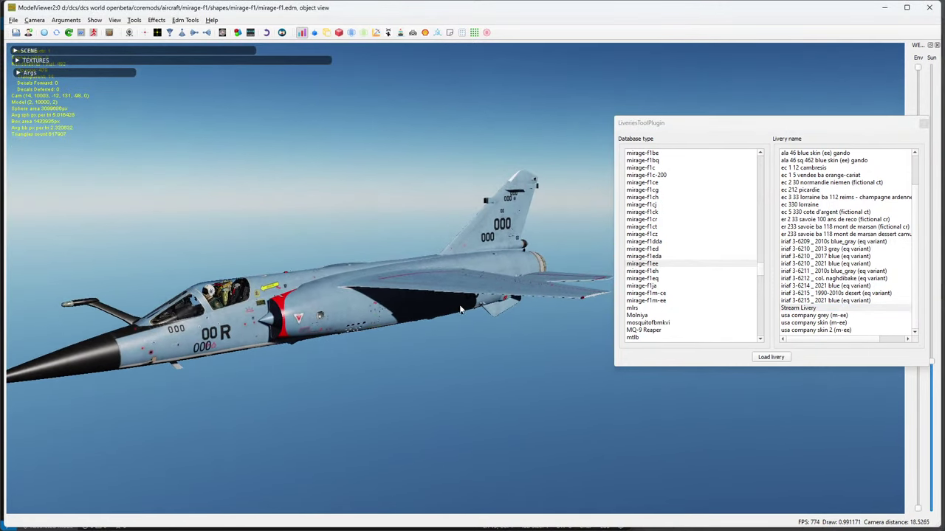
pyautogui.click(812, 301)
pyautogui.click(806, 315)
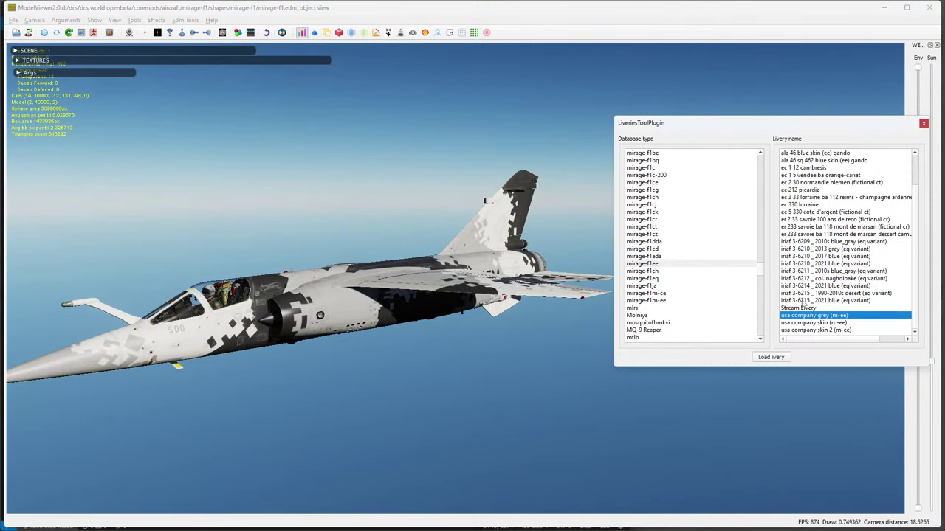
pyautogui.click(803, 308)
# Reapply the Stream Livery and inspect the aircraft's fuselage, wings and tail from several angles.
pyautogui.scroll(3, 367, 345)
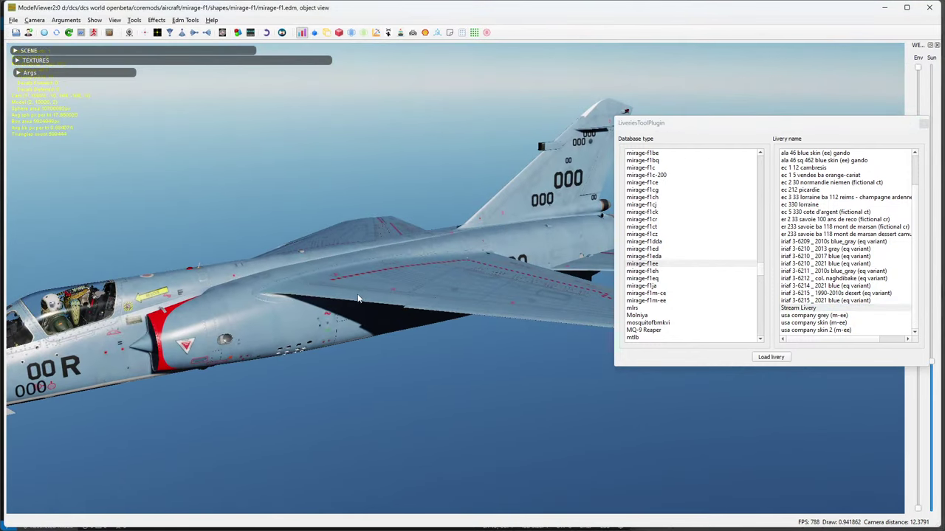
pyautogui.moveTo(367, 345); pyautogui.dragTo(362, 312)
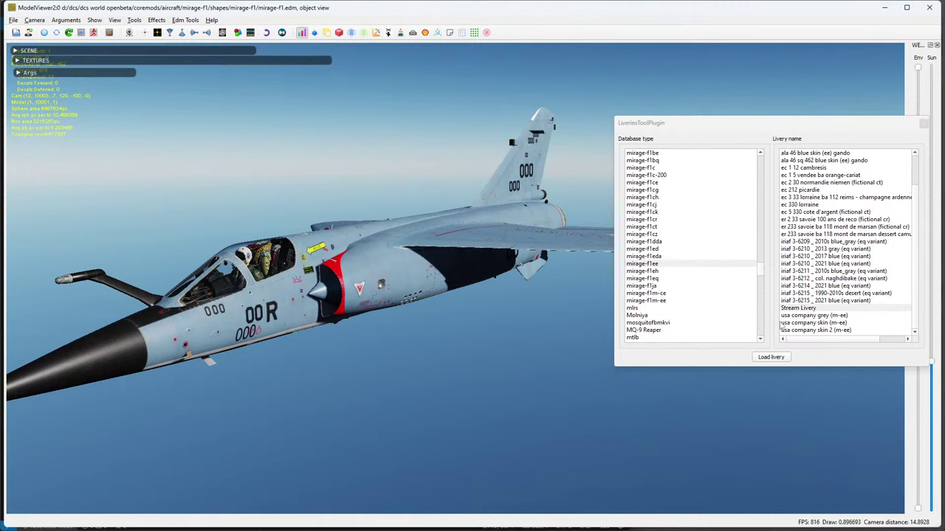
pyautogui.click(799, 308)
pyautogui.moveTo(426, 299); pyautogui.dragTo(329, 301)
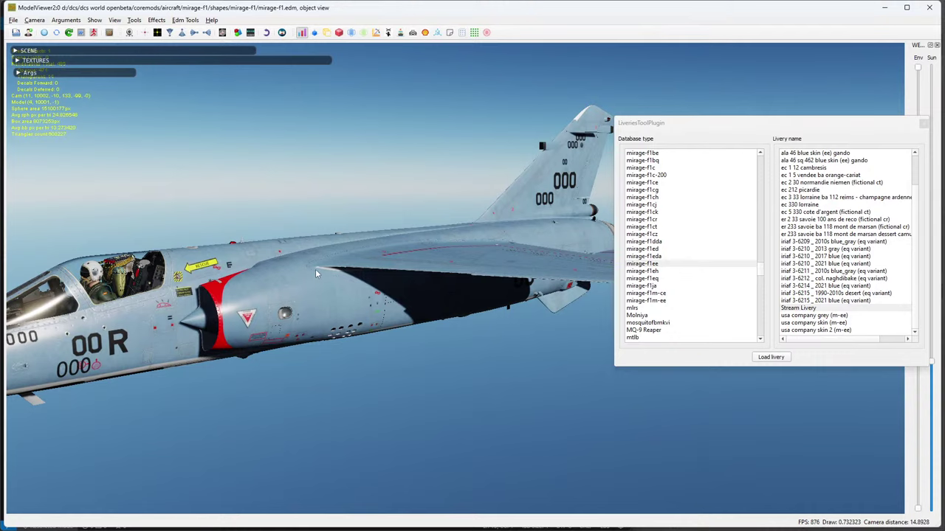
pyautogui.scroll(-2, 300, 270)
pyautogui.moveTo(300, 269); pyautogui.dragTo(671, 212)
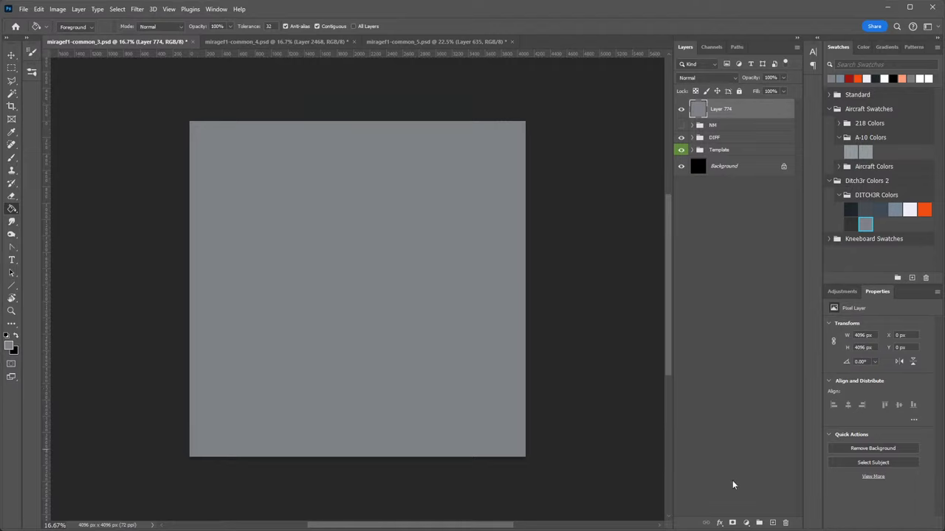
pyautogui.click(23, 9)
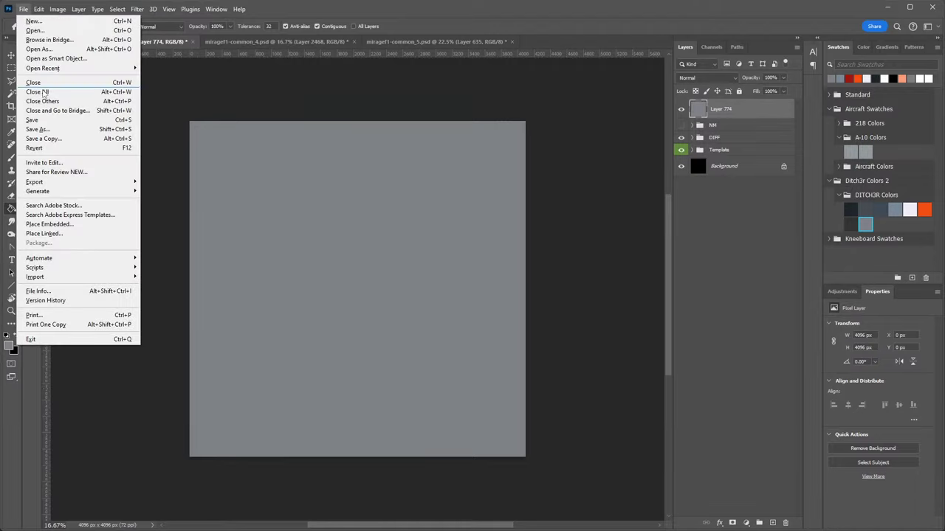
pyautogui.click(44, 138)
pyautogui.click(184, 316)
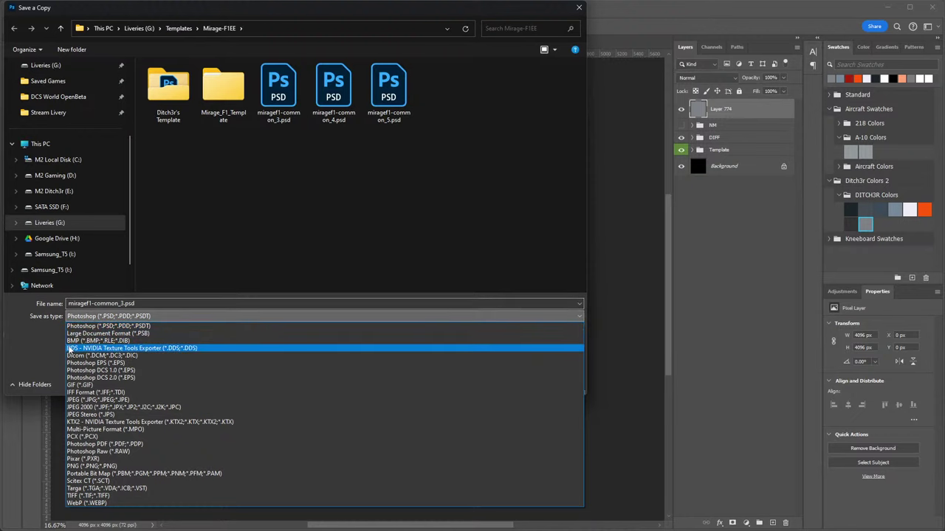
pyautogui.click(169, 347)
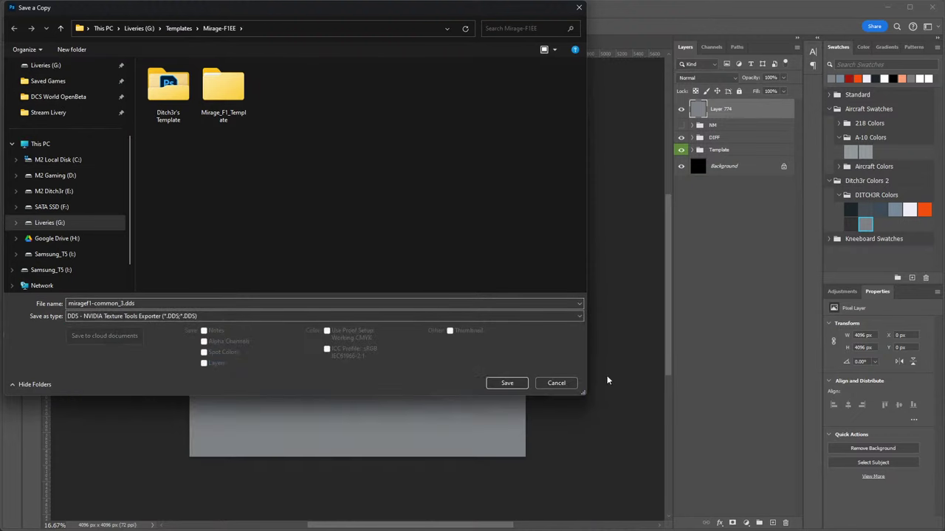
pyautogui.click(556, 383)
# Compare the mirageF1_common_04_1 entry and its false flag in the Stream Livery description.lua with Ditch3r's Template version.
pyautogui.hotkey('alt', 'Tab')
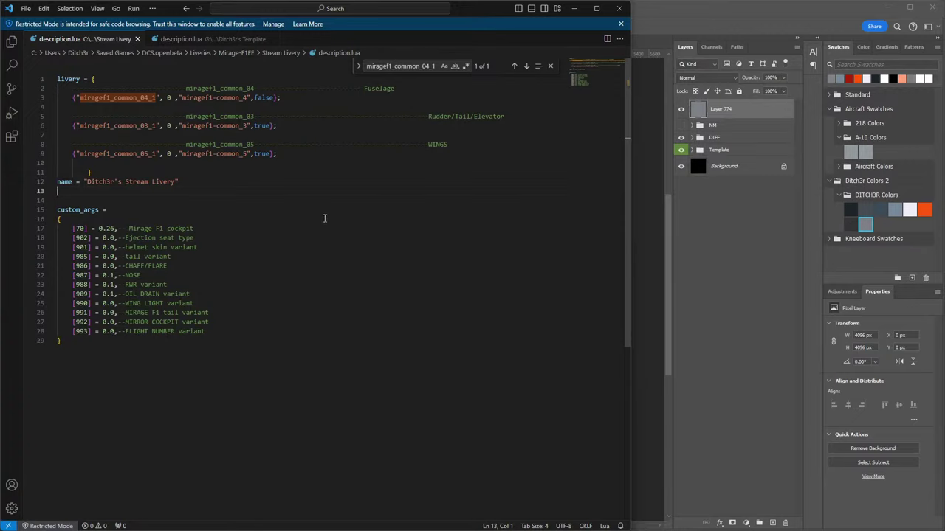
pyautogui.click(313, 171)
pyautogui.click(184, 39)
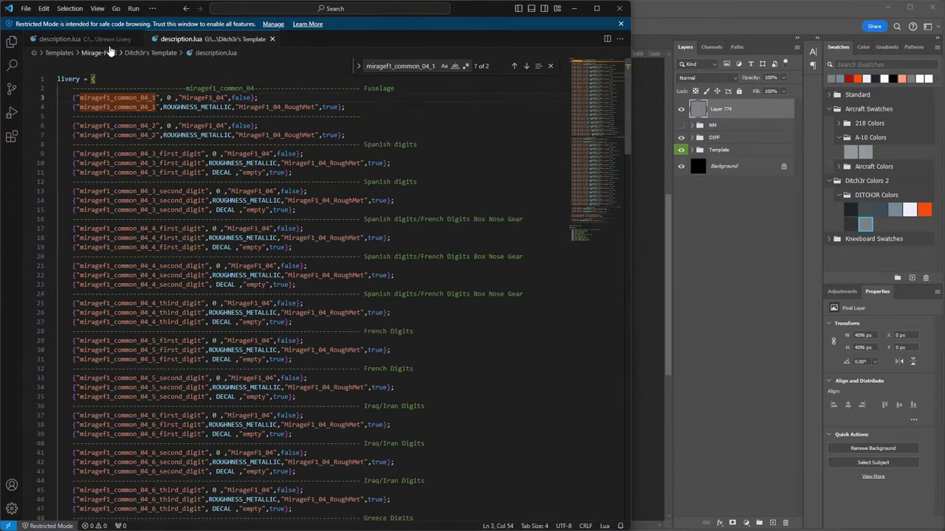
pyautogui.click(63, 38)
pyautogui.doubleClick(265, 97)
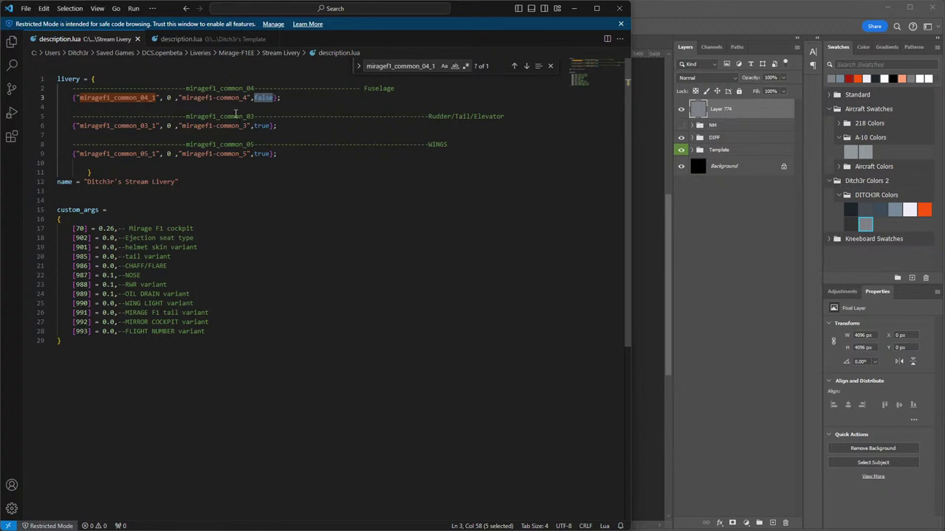
pyautogui.click(199, 41)
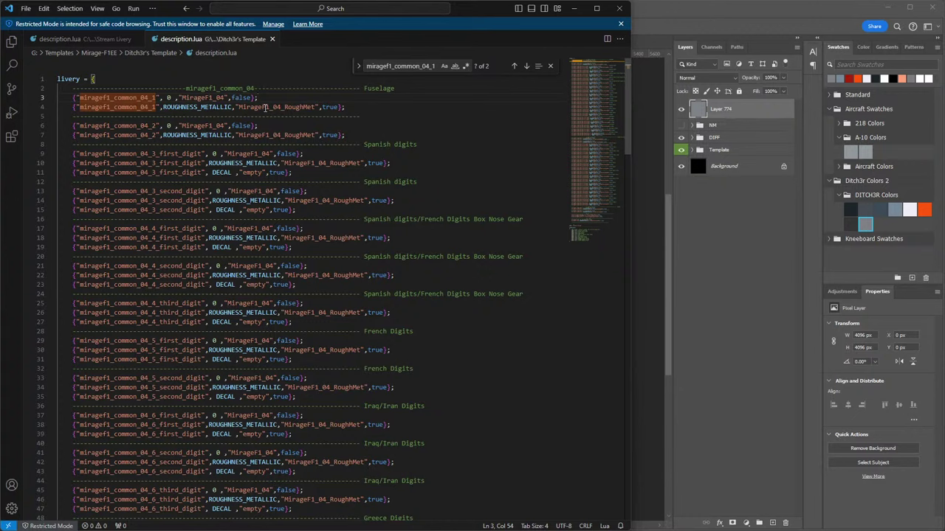
pyautogui.click(118, 38)
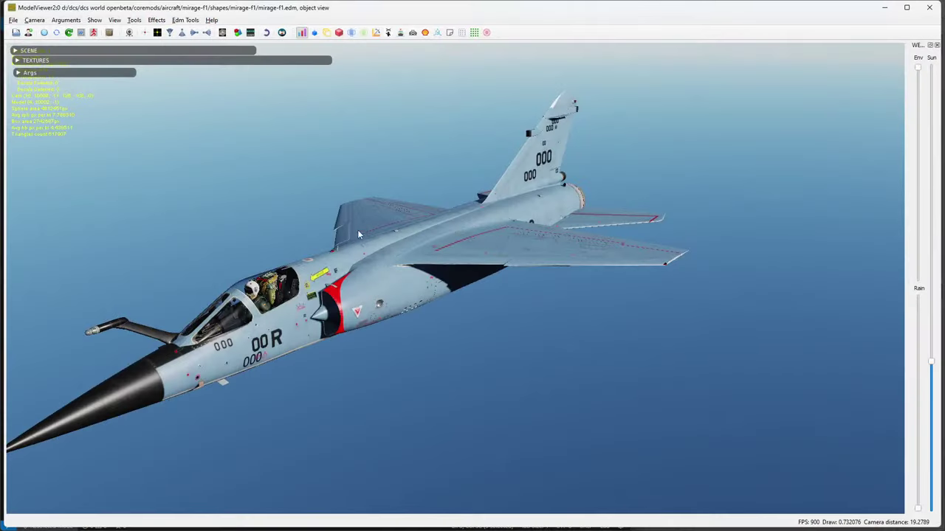
# Preview the mirage-f1be liveries aerges nato grey, ala 14 blue skin (be) albacete and ala 14 camu lagarto 1975-1990 albacete in ModelViewer.
pyautogui.moveTo(357, 229); pyautogui.dragTo(447, 253)
pyautogui.scroll(-2, 447, 251)
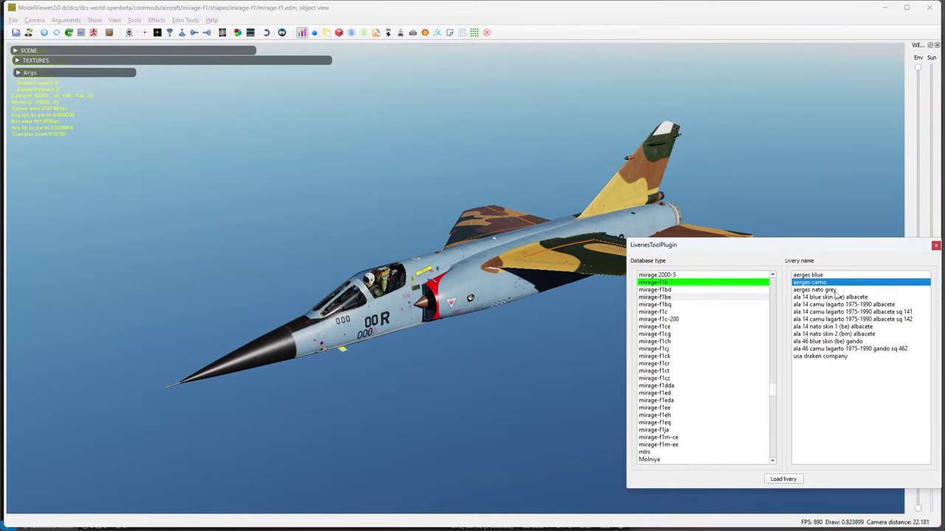
pyautogui.press('Down')
pyautogui.press('Down')
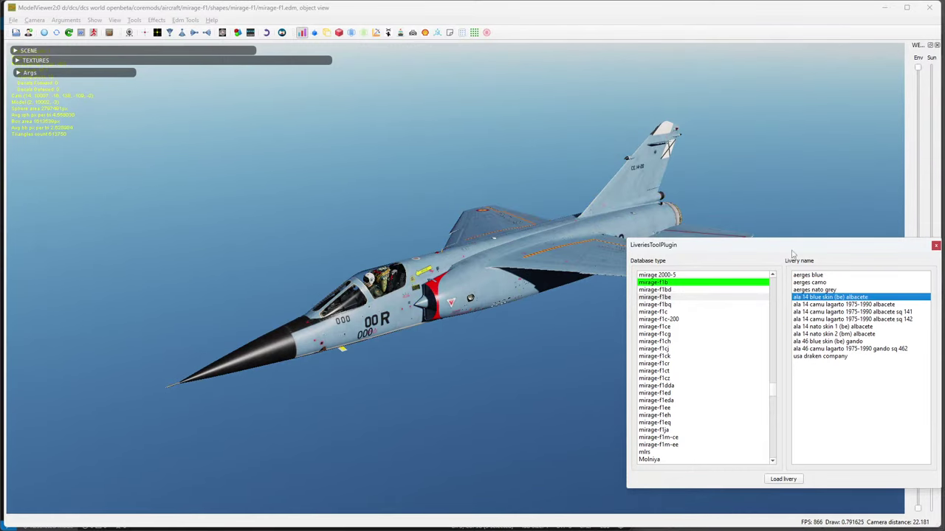
pyautogui.press('Up')
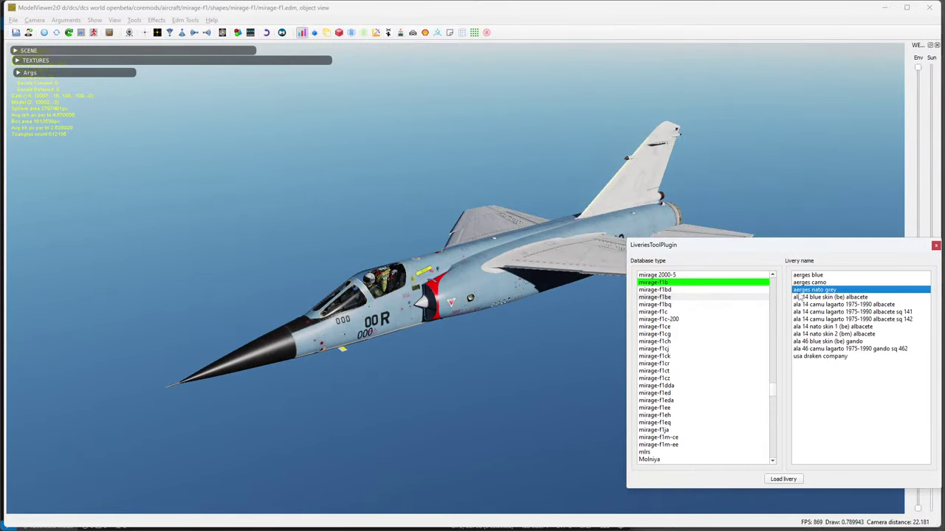
pyautogui.press('Down')
pyautogui.press('Down')
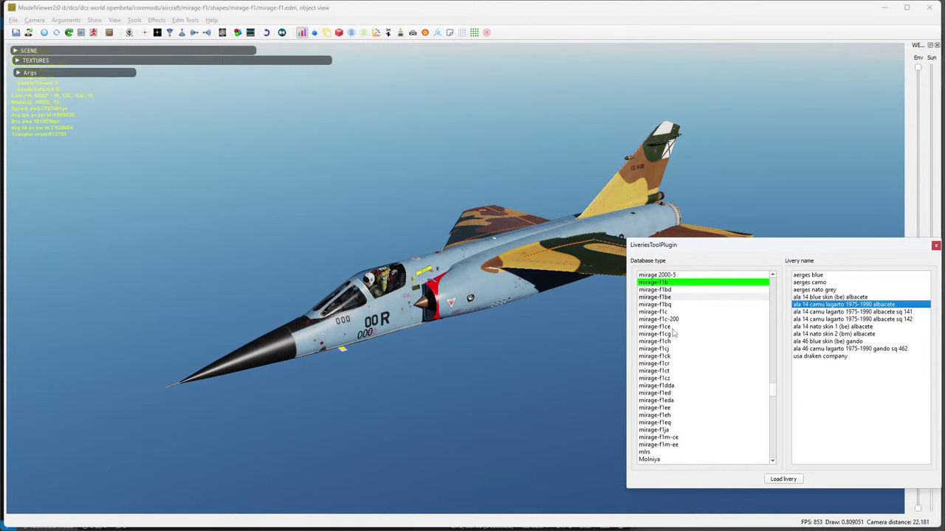
# Preview several mirage-f1ce liveries, including ala 14 camu lagarto 1975-1990 sq 142, 114th combat wing tanagra ab and iraq air force.
pyautogui.click(673, 327)
pyautogui.click(836, 304)
pyautogui.click(836, 333)
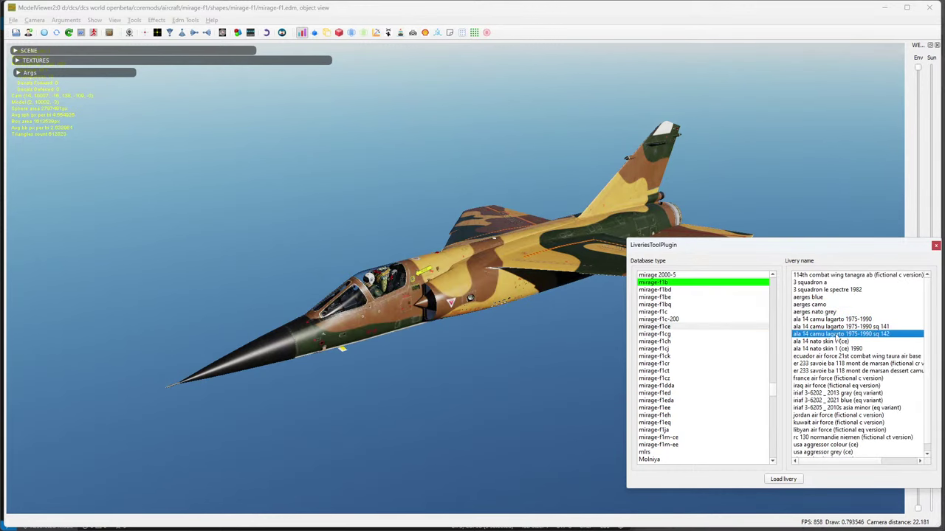
pyautogui.click(838, 363)
pyautogui.click(832, 296)
pyautogui.click(832, 275)
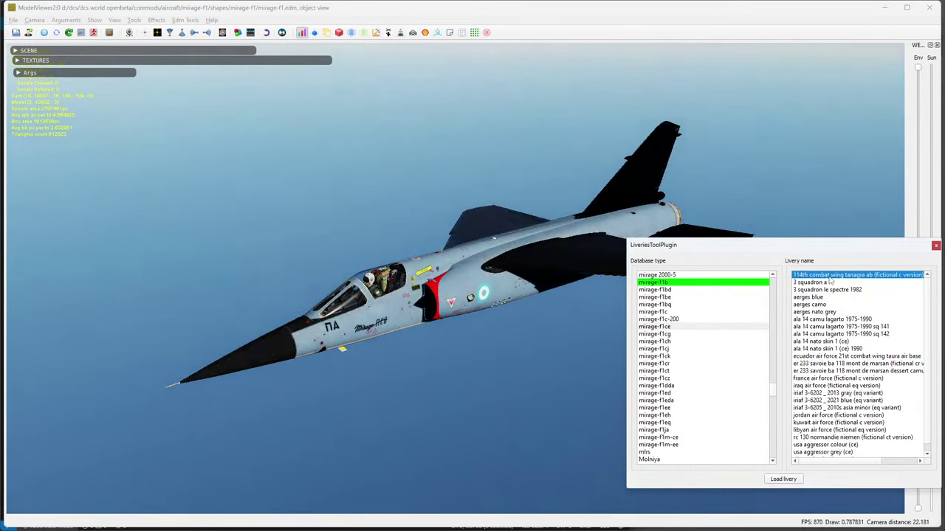
pyautogui.click(827, 364)
pyautogui.click(828, 385)
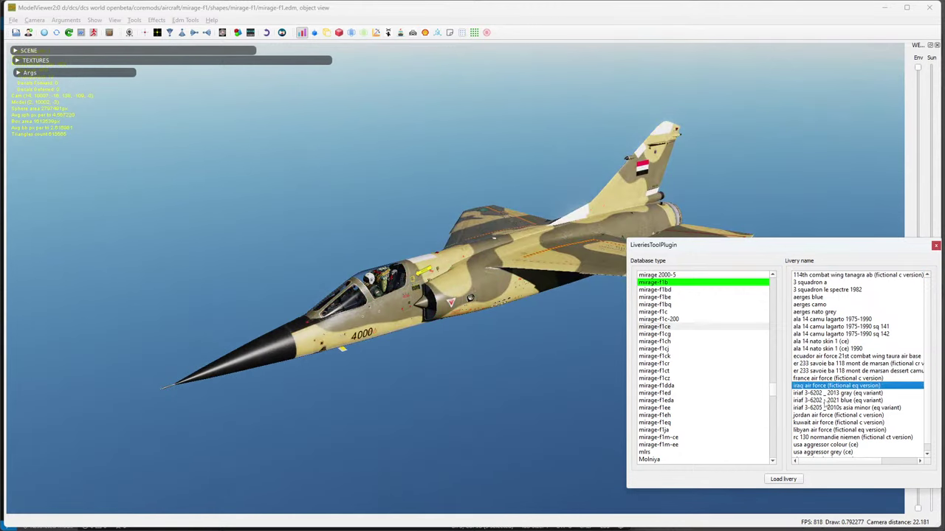
# Preview the mirage-f1ce liveries from jordan air force down to usa aggressor grey (ce), one after another.
pyautogui.click(825, 416)
pyautogui.scroll(-1, 823, 418)
pyautogui.click(822, 415)
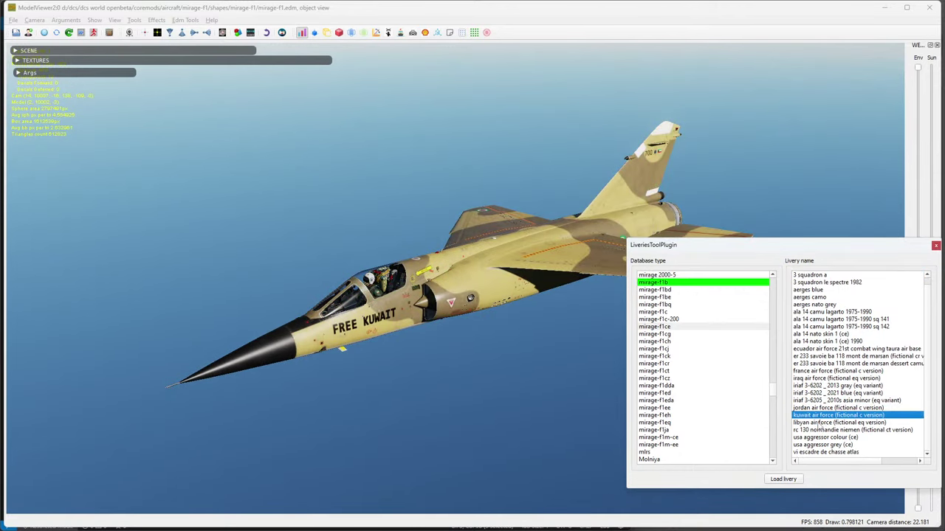
pyautogui.click(822, 423)
pyautogui.click(822, 430)
pyautogui.click(821, 437)
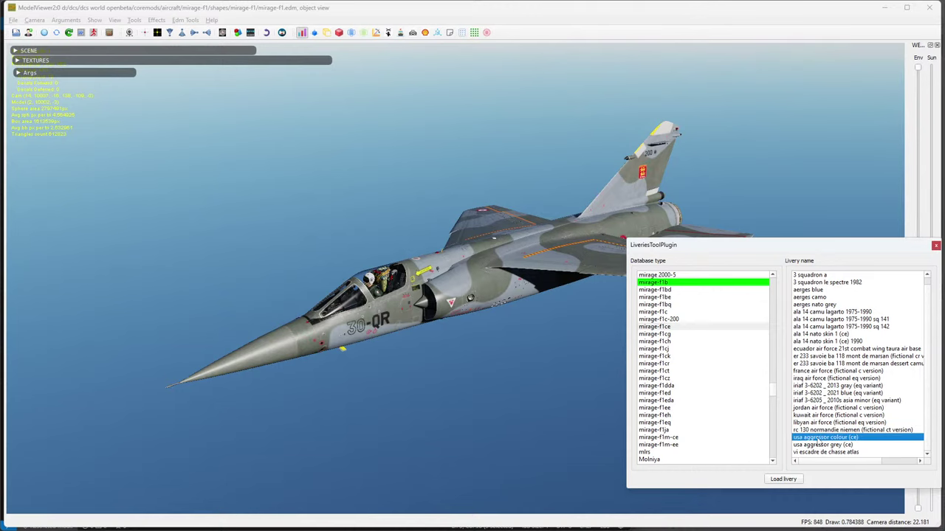
pyautogui.click(821, 445)
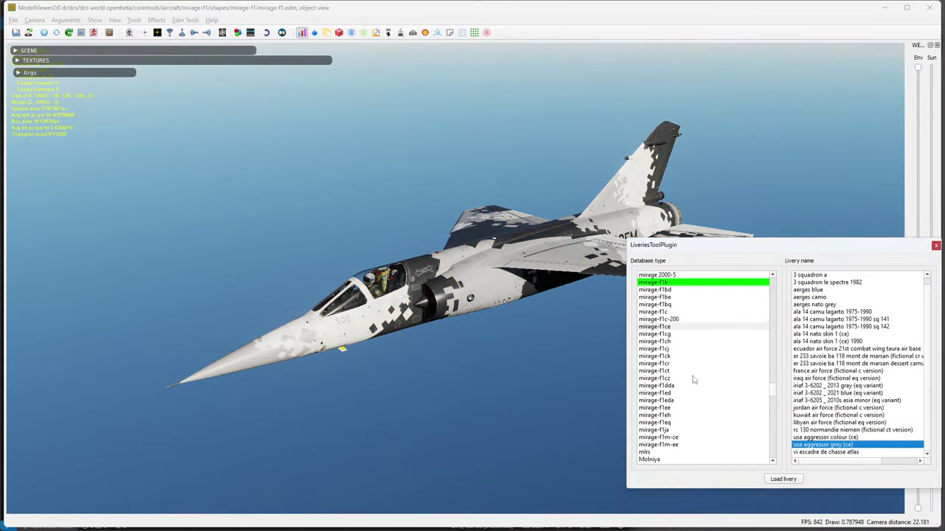
# Preview the mirage-f1ee liveries in ModelViewer, from aerges camo to ala 46 sq 462 blue skin (ee) gando.
pyautogui.click(674, 408)
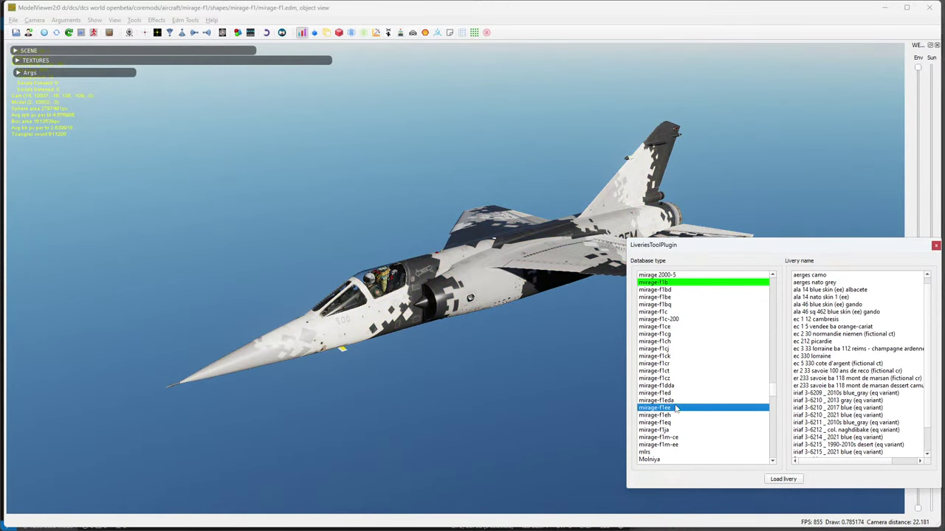
pyautogui.click(818, 276)
pyautogui.click(819, 298)
pyautogui.click(818, 283)
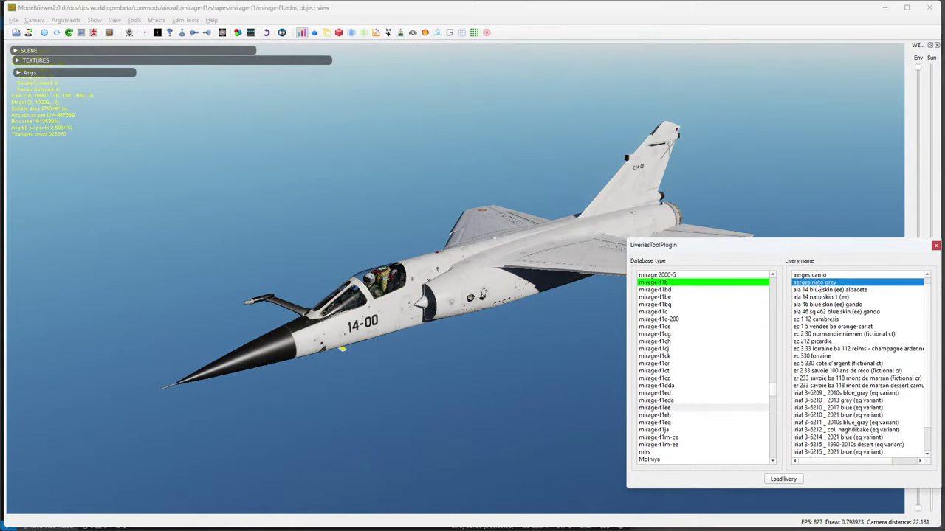
pyautogui.click(817, 290)
pyautogui.click(818, 283)
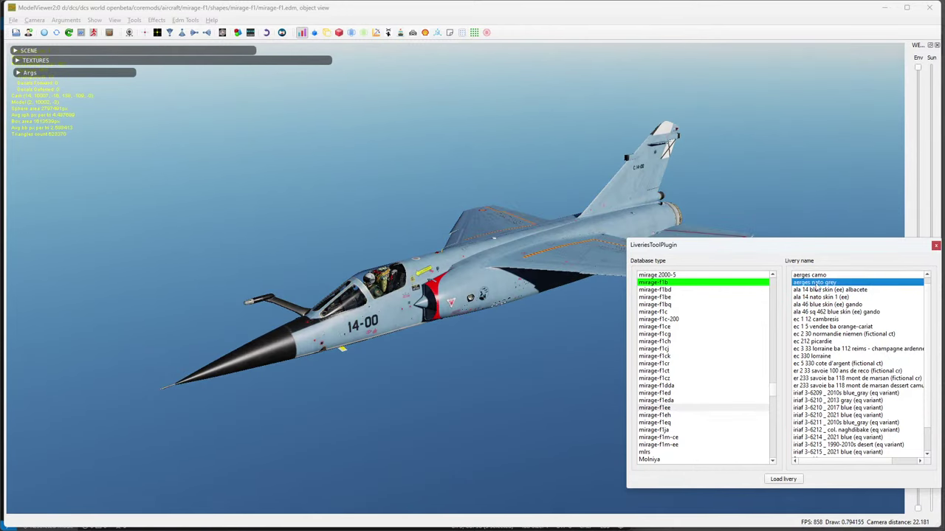
pyautogui.click(819, 297)
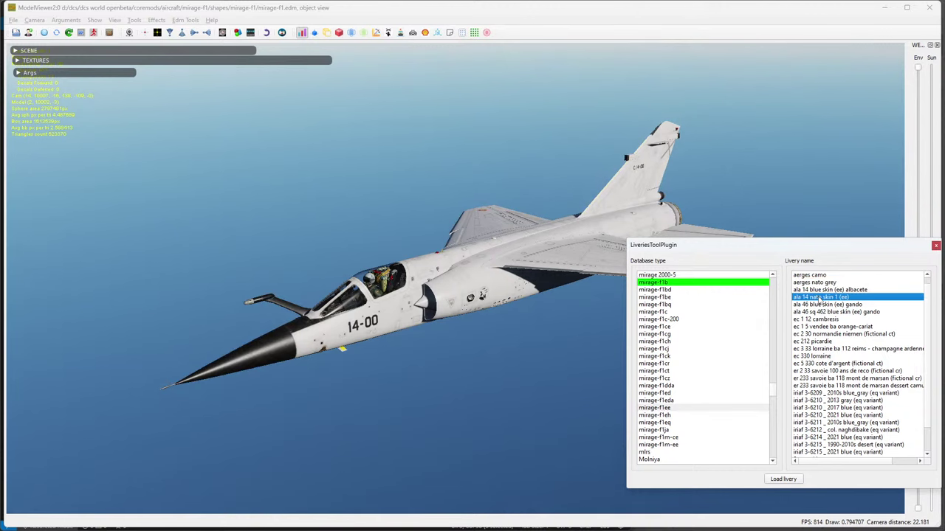
pyautogui.click(818, 304)
pyautogui.click(814, 312)
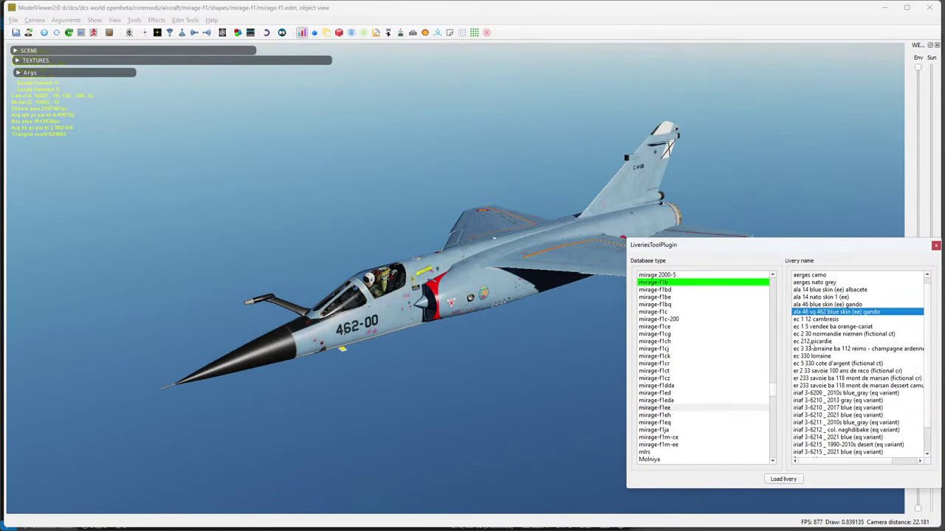
# Preview the mirage-f1ee liveries ec 212 picardie and Stream Livery, inspecting the Stream Livery's markings on the aircraft.
pyautogui.click(812, 341)
pyautogui.scroll(-1, 812, 343)
pyautogui.click(817, 430)
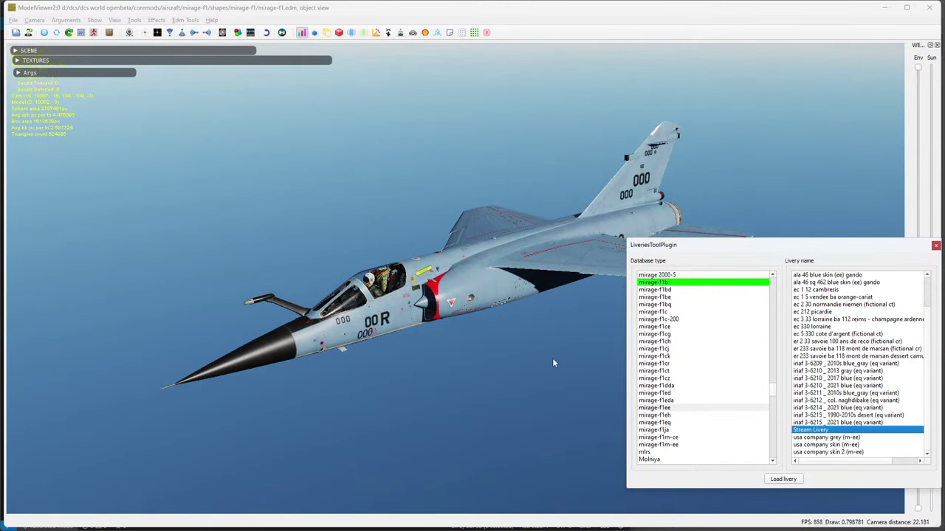
pyautogui.moveTo(552, 358); pyautogui.dragTo(527, 343)
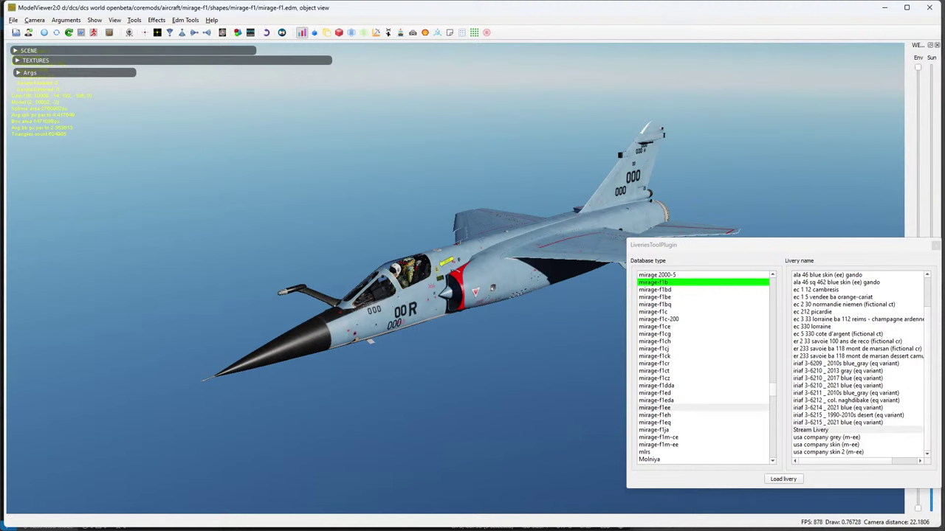
pyautogui.hotkey('alt', 'Tab')
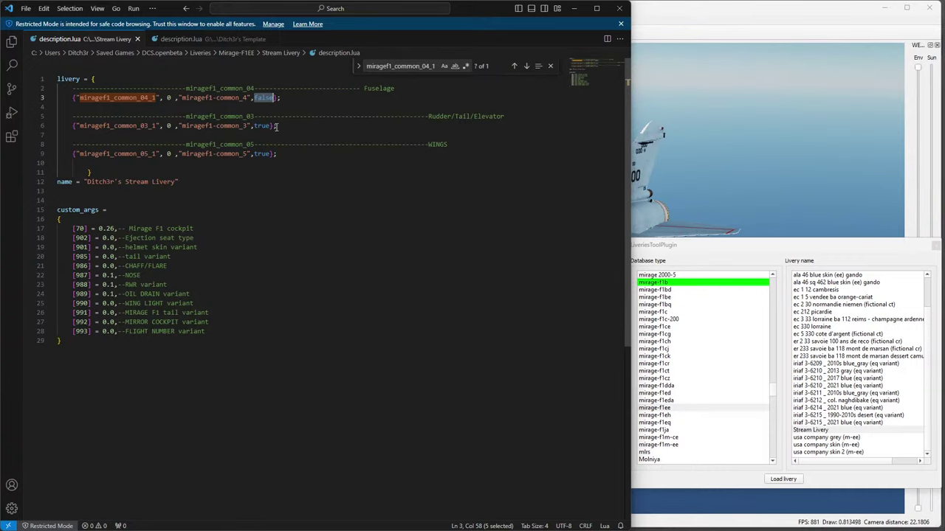
pyautogui.click(751, 156)
pyautogui.moveTo(751, 155); pyautogui.dragTo(505, 271)
# Switch to VS Code and undo the deletions in the Stream Livery description.lua, back through the mirageF1_common_04_1 ROUGHNESS_METALLIC and ee_NM lines.
pyautogui.hotkey('alt', 'Tab')
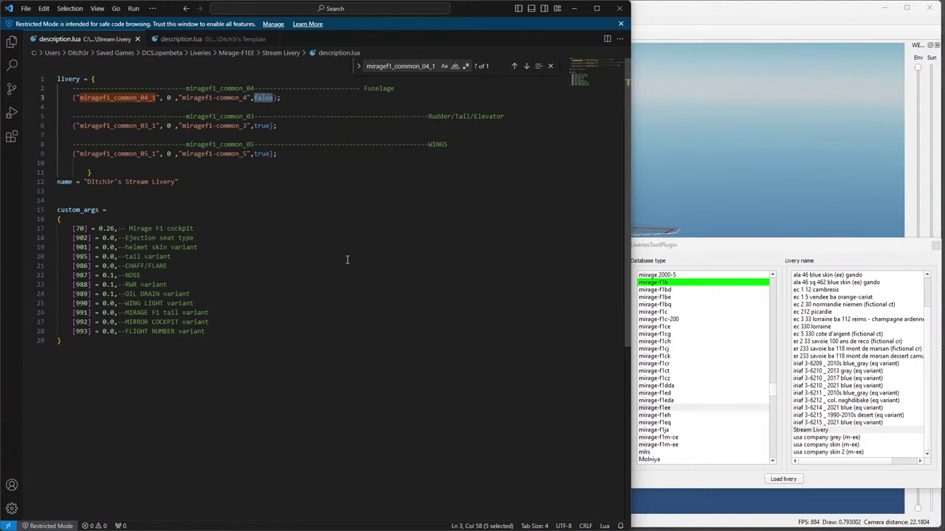
pyautogui.hotkey('ctrl', 'z')
pyautogui.scroll(-6, 339, 243)
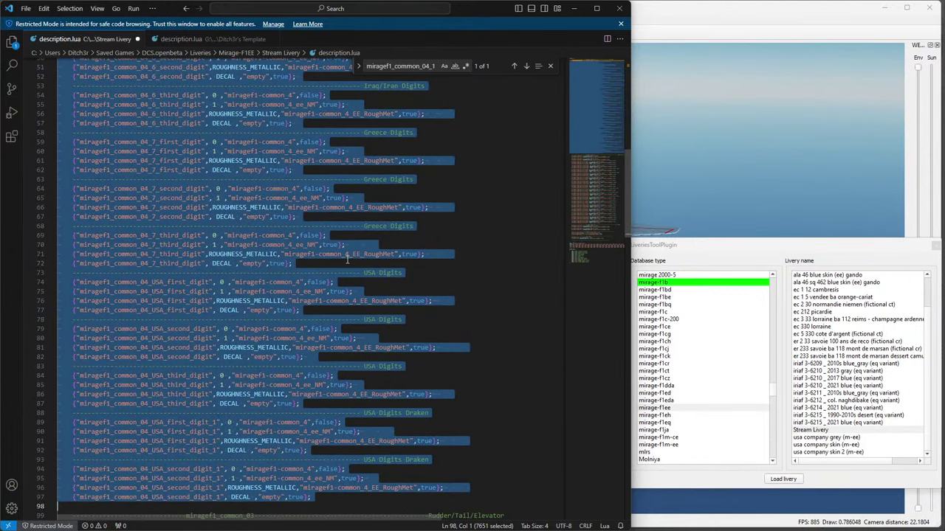
pyautogui.scroll(6, 334, 233)
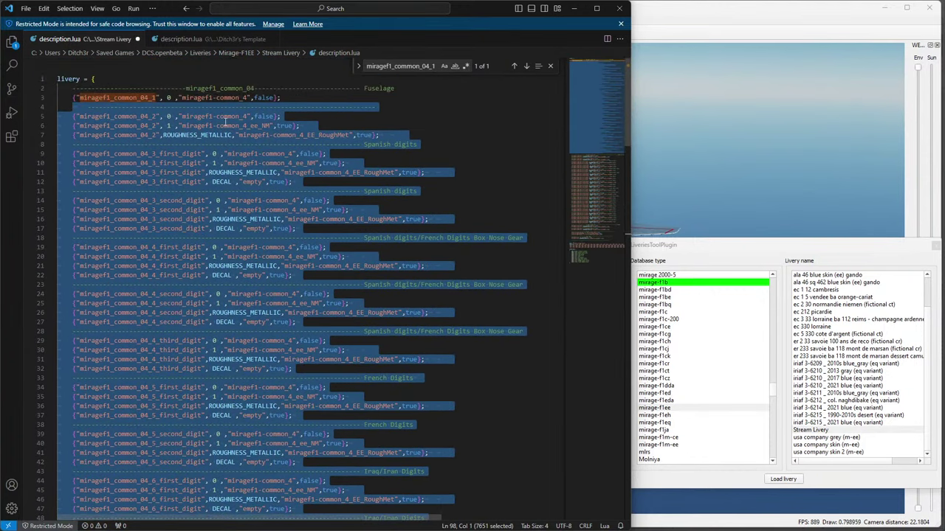
pyautogui.hotkey('ctrl', 'z')
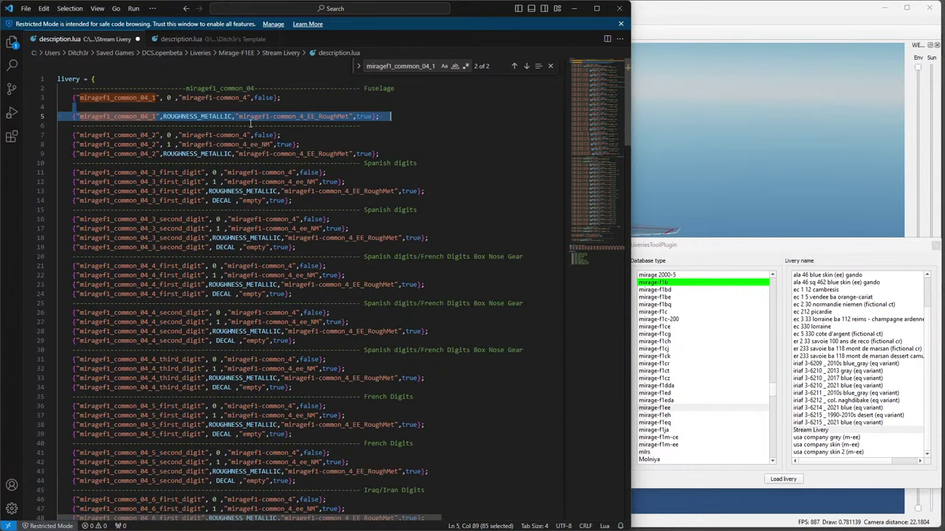
pyautogui.hotkey('ctrl', 'z')
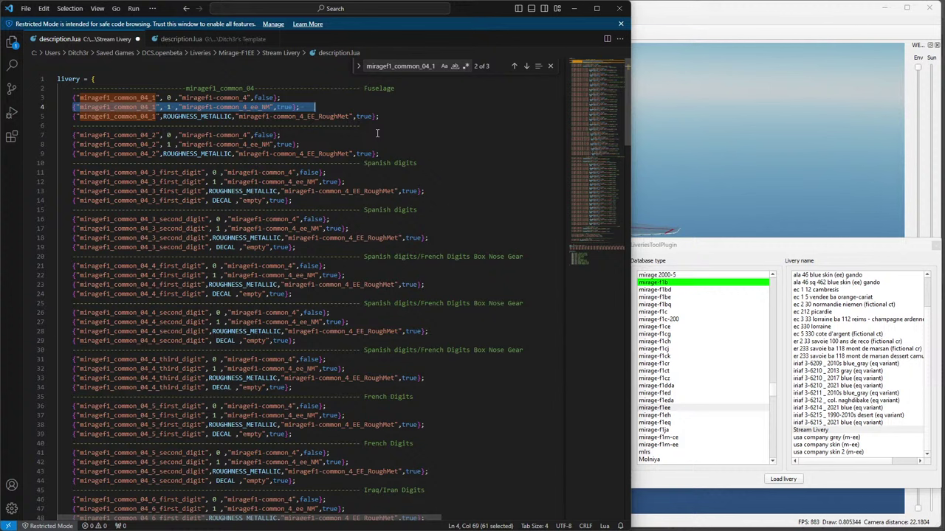
# Examine where the fuselage entries of the Stream Livery description.lua reference the mirageF1-common_4 texture.
pyautogui.doubleClick(198, 98)
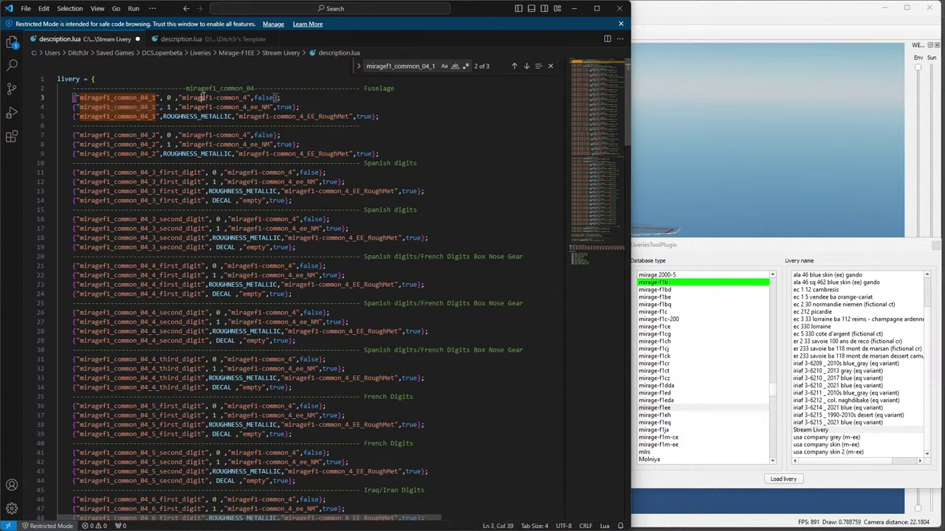
pyautogui.moveTo(197, 97); pyautogui.dragTo(248, 98)
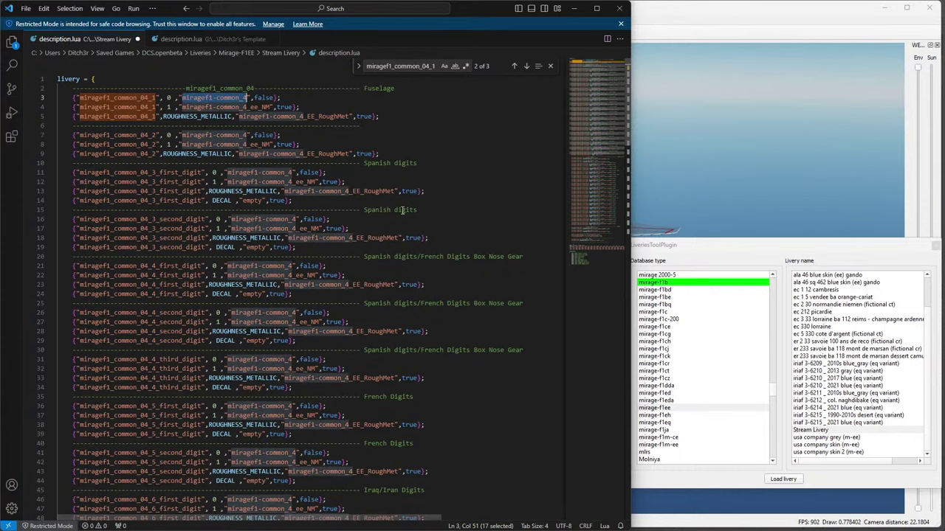
pyautogui.scroll(-7, 403, 220)
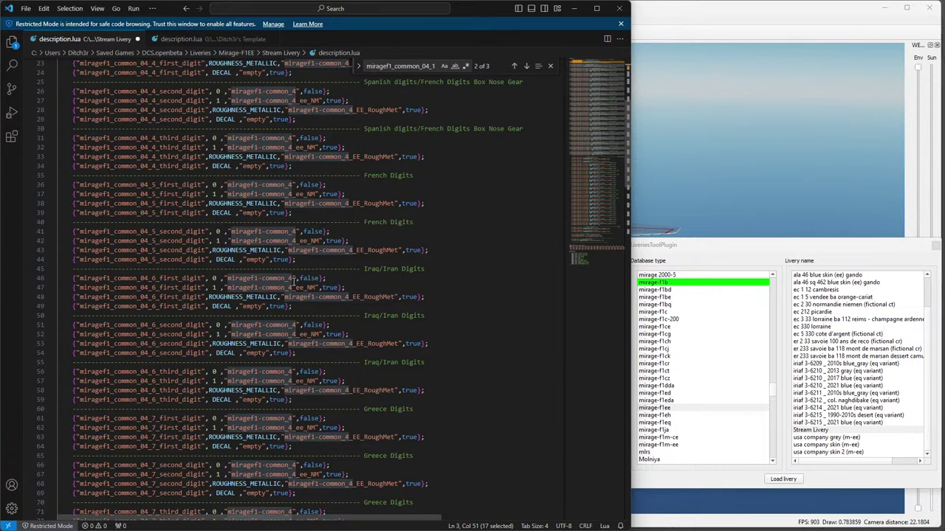
pyautogui.scroll(7, 288, 275)
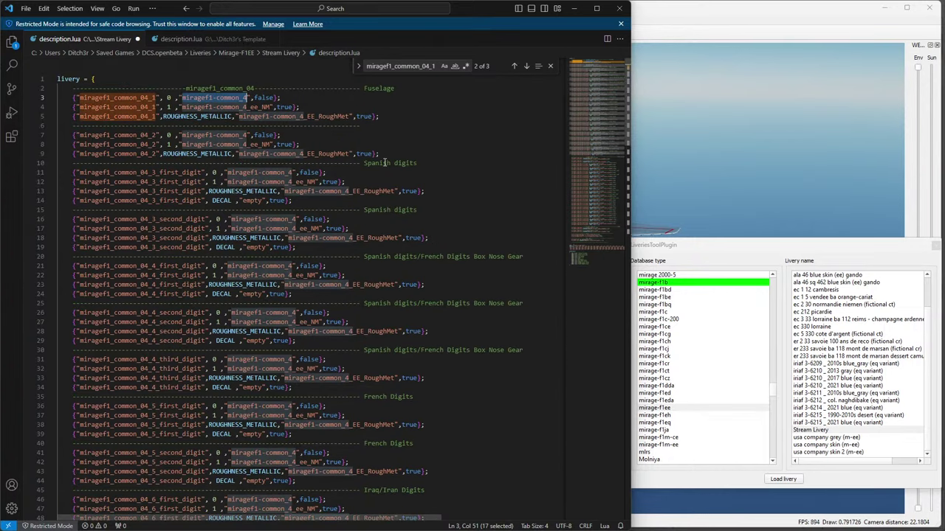
# Delete all fuselage digit entries from the first Spanish digits block through the last USA Digits Draken block, and save description.lua.
pyautogui.click(426, 163)
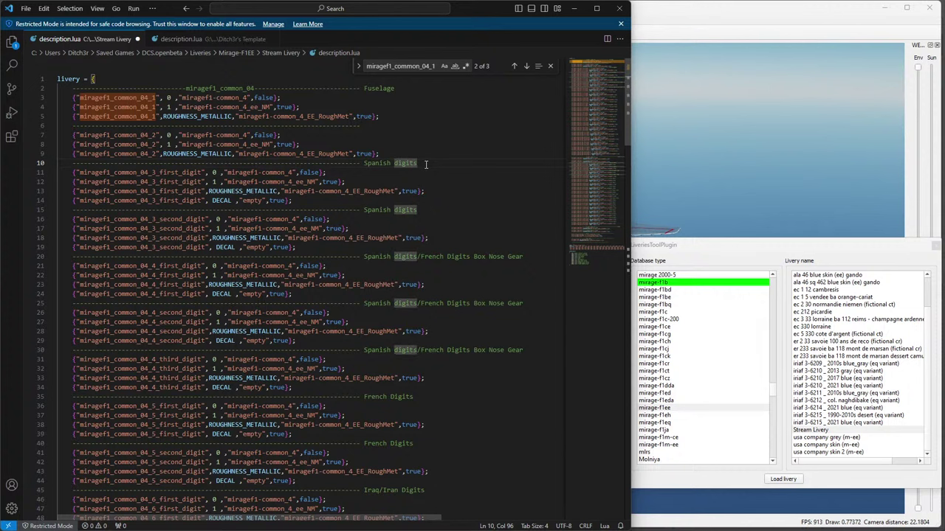
pyautogui.press('Home')
pyautogui.hotkey('shift', 'Down')
pyautogui.hotkey('shift', 'Down')
pyautogui.hotkey('shift', 'Down')
pyautogui.hotkey('shift', 'Down')
pyautogui.hotkey('shift', 'Down')
pyautogui.hotkey('shift', 'Down')
pyautogui.hotkey('shift', 'Down')
pyautogui.hotkey('shift', 'Down')
pyautogui.hotkey('shift', 'Down')
pyautogui.hotkey('shift', 'Down')
pyautogui.hotkey('shift', 'Down')
pyautogui.hotkey('shift', 'Down')
pyautogui.hotkey('shift', 'Down')
pyautogui.hotkey('shift', 'Down')
pyautogui.hotkey('shift', 'Down')
pyautogui.hotkey('shift', 'Down')
pyautogui.hotkey('shift', 'Down')
pyautogui.hotkey('shift', 'Down')
pyautogui.hotkey('shift', 'Down')
pyautogui.hotkey('shift', 'Down')
pyautogui.hotkey('shift', 'Down')
pyautogui.hotkey('shift', 'Down')
pyautogui.hotkey('shift', 'Down')
pyautogui.hotkey('shift', 'Down')
pyautogui.hotkey('shift', 'Down')
pyautogui.hotkey('shift', 'Down')
pyautogui.hotkey('shift', 'Down')
pyautogui.hotkey('shift', 'Down')
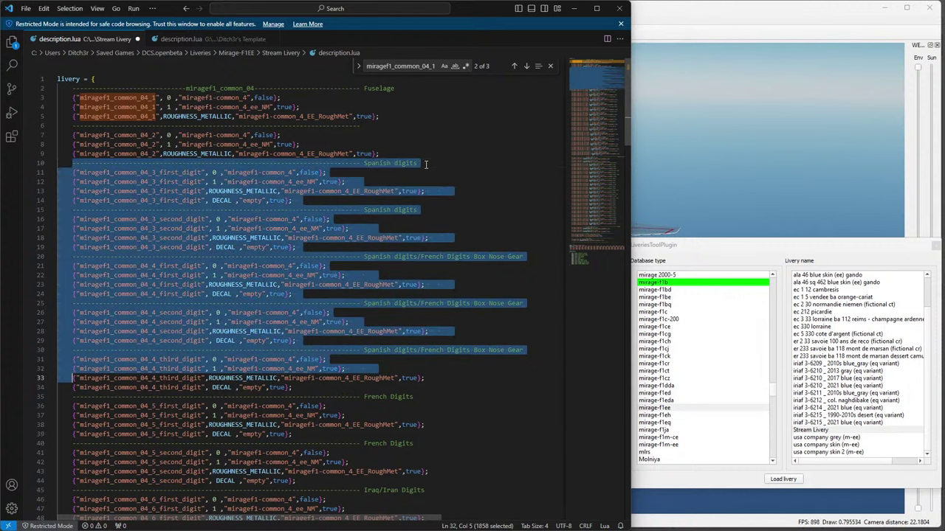
pyautogui.hotkey('shift', 'Down')
pyautogui.hotkey('shift', 'Down')
pyautogui.hotkey('shift', 'Down')
pyautogui.hotkey('shift', 'Down')
pyautogui.hotkey('shift', 'Down')
pyautogui.hotkey('shift', 'Down')
pyautogui.hotkey('shift', 'Down')
pyautogui.hotkey('shift', 'Down')
pyautogui.hotkey('shift', 'Down')
pyautogui.hotkey('shift', 'Down')
pyautogui.hotkey('shift', 'Down')
pyautogui.hotkey('shift', 'Down')
pyautogui.hotkey('shift', 'Down')
pyautogui.hotkey('shift', 'Down')
pyautogui.hotkey('shift', 'Down')
pyautogui.hotkey('shift', 'Down')
pyautogui.hotkey('shift', 'Down')
pyautogui.hotkey('shift', 'Down')
pyautogui.hotkey('shift', 'Down')
pyautogui.hotkey('shift', 'Down')
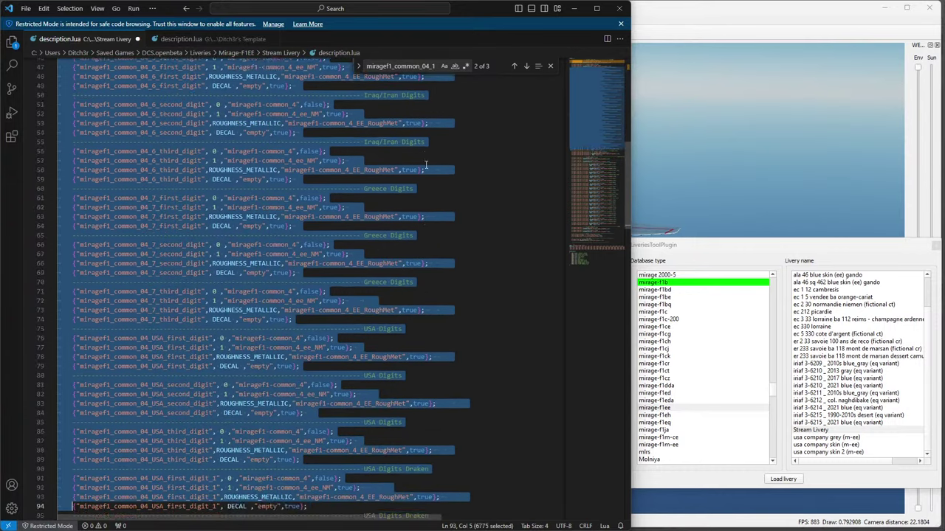
pyautogui.hotkey('shift', 'Up')
pyautogui.hotkey('shift', 'Up')
pyautogui.hotkey('shift', 'Up')
pyautogui.hotkey('shift', 'Up')
pyautogui.hotkey('shift', 'Up')
pyautogui.hotkey('shift', 'Up')
pyautogui.hotkey('shift', 'Up')
pyautogui.hotkey('shift', 'Up')
pyautogui.hotkey('shift', 'Up')
pyautogui.hotkey('shift', 'Up')
pyautogui.hotkey('shift', 'Up')
pyautogui.hotkey('shift', 'Up')
pyautogui.hotkey('shift', 'Up')
pyautogui.hotkey('shift', 'Up')
pyautogui.hotkey('shift', 'Up')
pyautogui.hotkey('shift', 'Up')
pyautogui.hotkey('shift', 'Up')
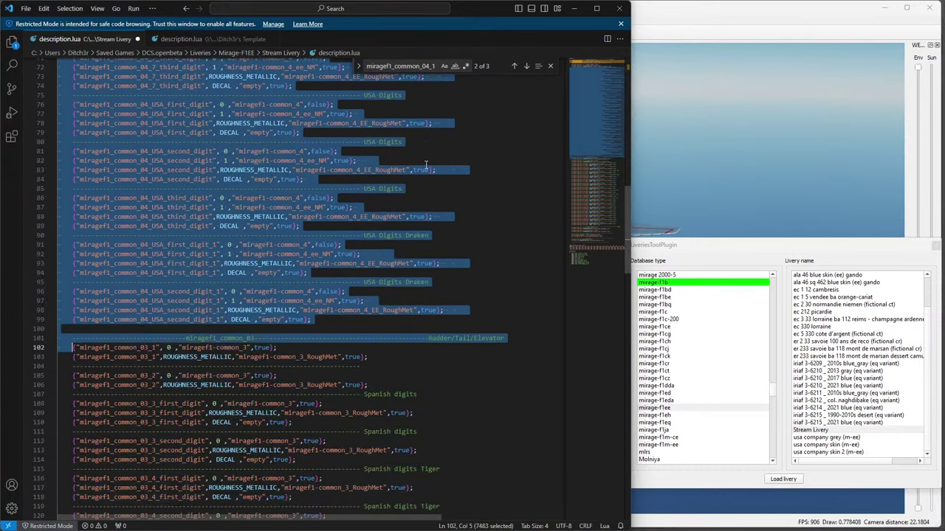
pyautogui.press('Delete')
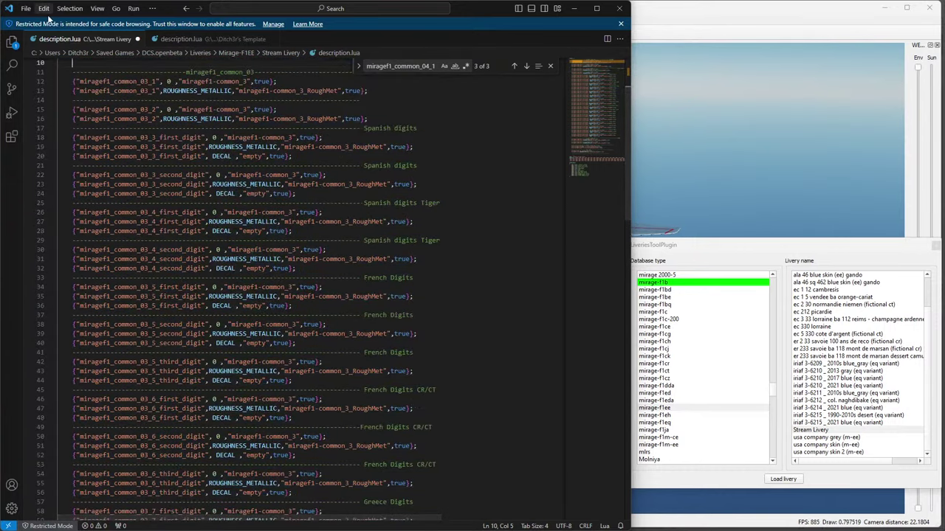
pyautogui.click(25, 8)
pyautogui.click(50, 167)
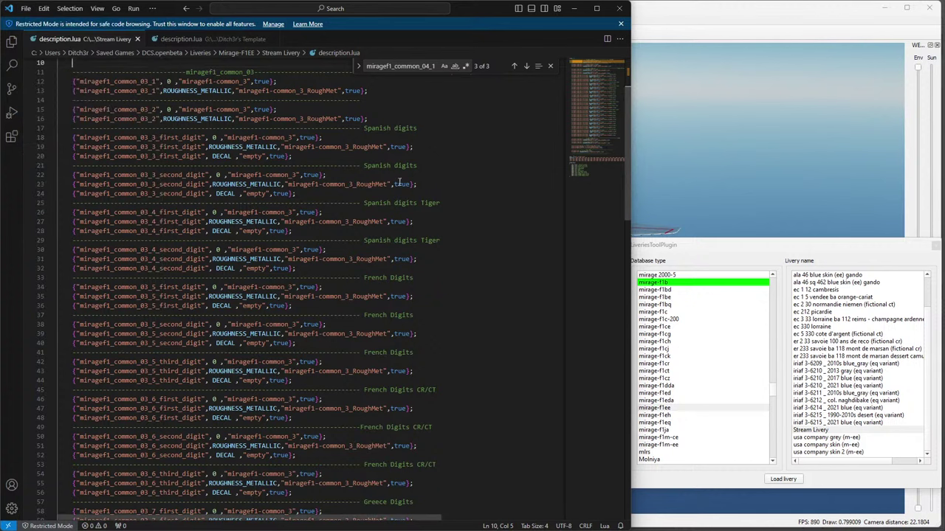
# Switch to ModelViewer and load the mirage-f1.edm model afresh.
pyautogui.hotkey('alt', 'Tab')
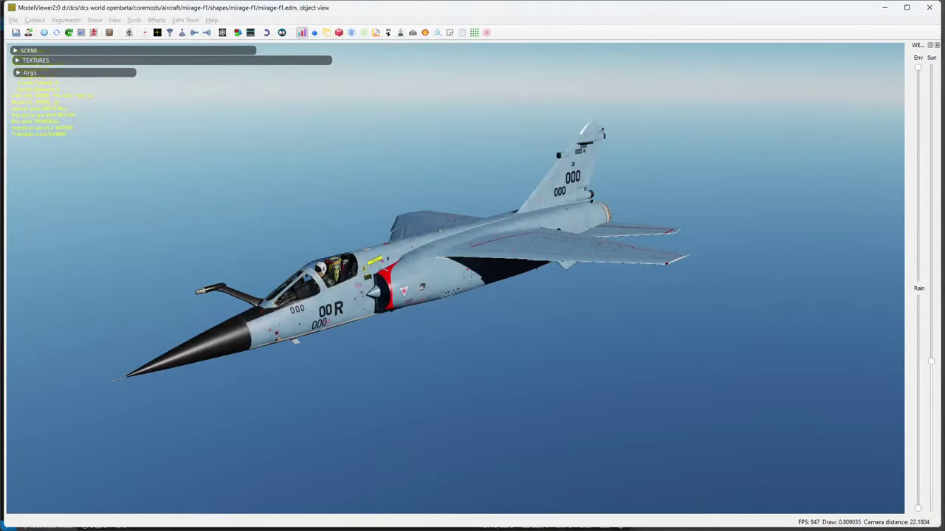
pyautogui.hotkey('alt', 'Tab')
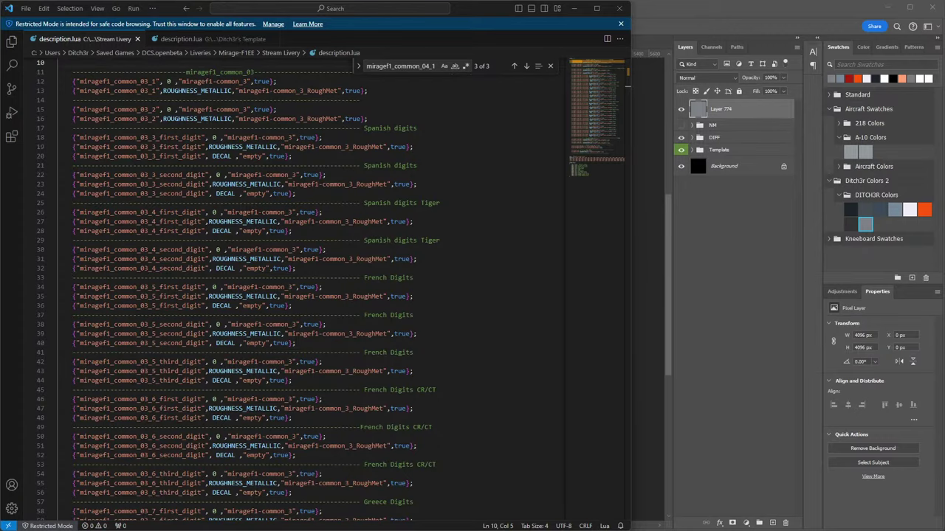
pyautogui.hotkey('alt', 'Tab')
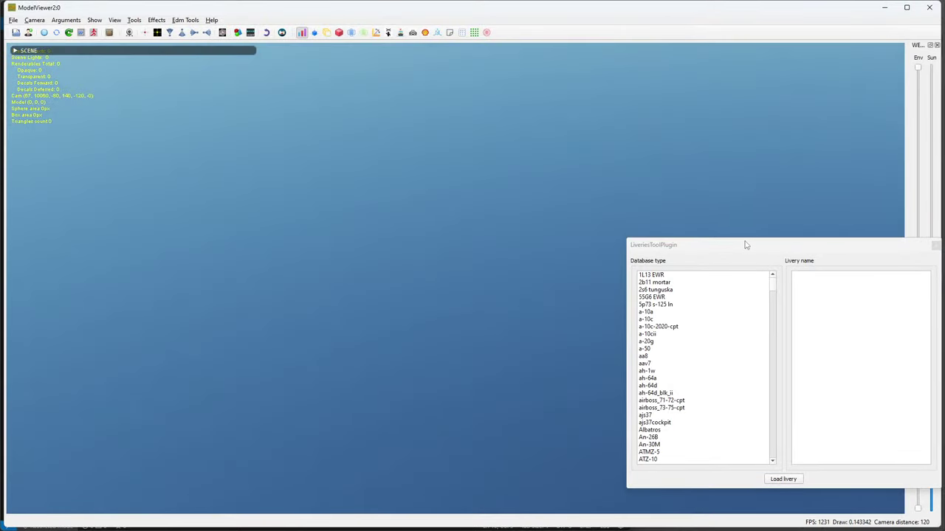
pyautogui.click(14, 20)
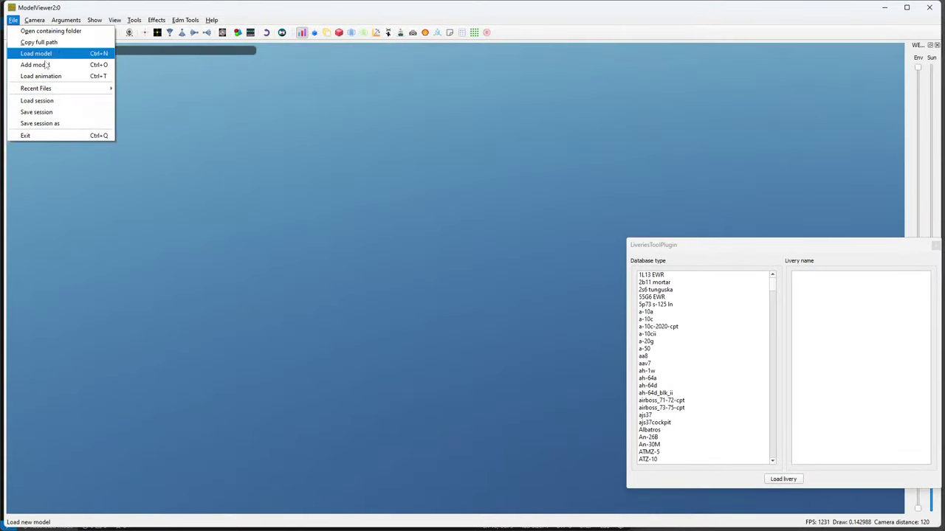
pyautogui.moveTo(108, 91)
pyautogui.click(142, 92)
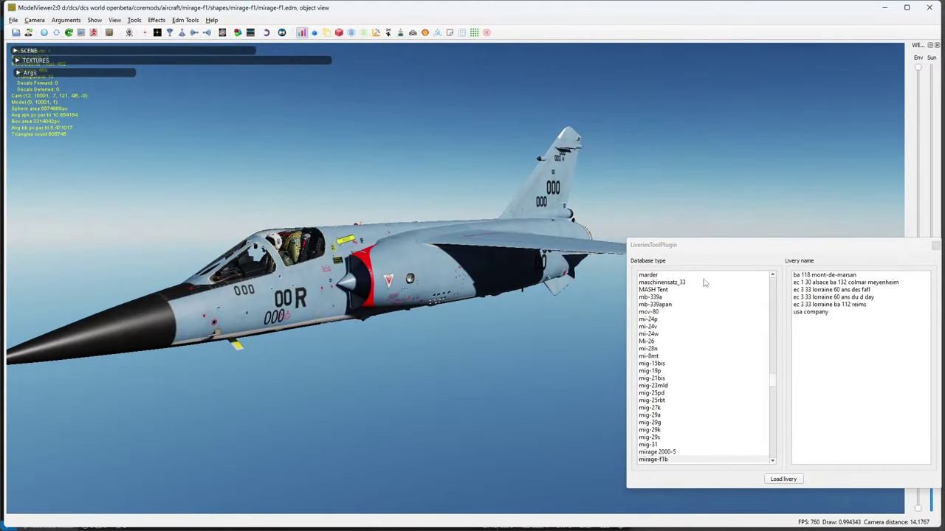
# Apply the mirage-f1ee Stream Livery to the model and inspect the rear fuselage and tail.
pyautogui.scroll(-3, 676, 398)
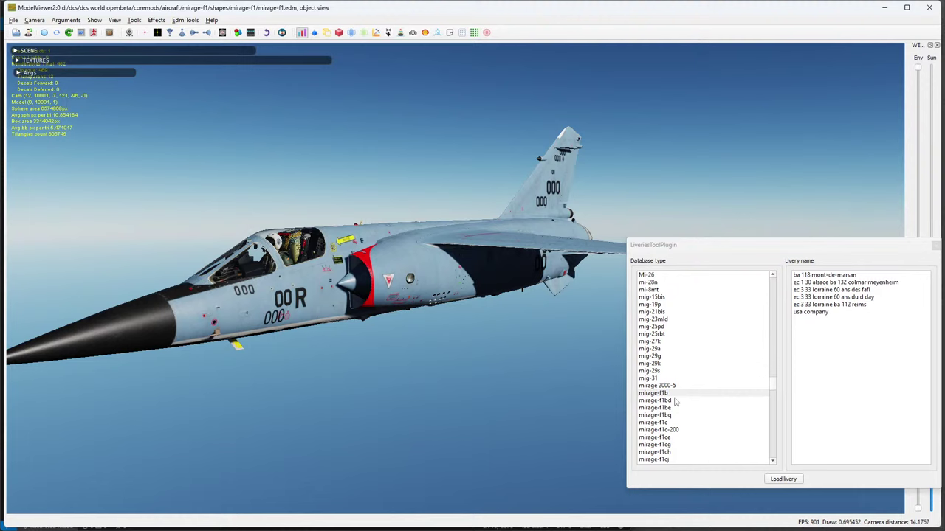
pyautogui.scroll(-6, 681, 424)
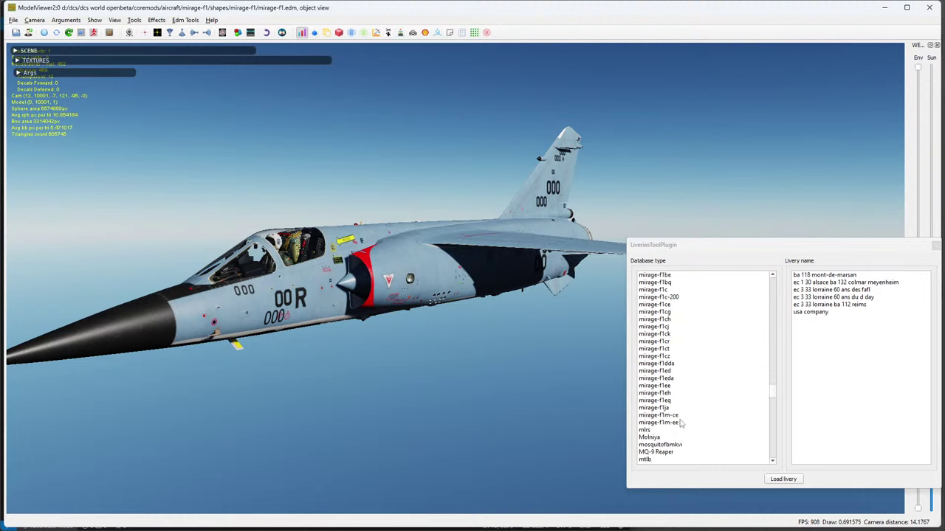
pyautogui.click(671, 386)
pyautogui.scroll(-2, 873, 371)
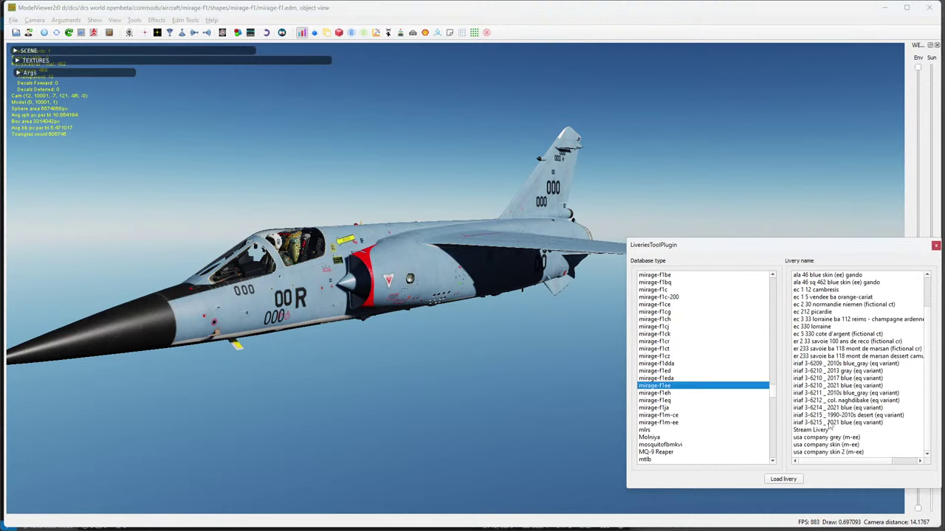
pyautogui.doubleClick(819, 430)
pyautogui.moveTo(460, 271); pyautogui.dragTo(475, 285)
# Switch to VS Code and review the three mirageF1_common_04_1 fuselage entries in the Stream Livery description.lua.
pyautogui.hotkey('alt', 'Tab')
pyautogui.scroll(10, 321, 229)
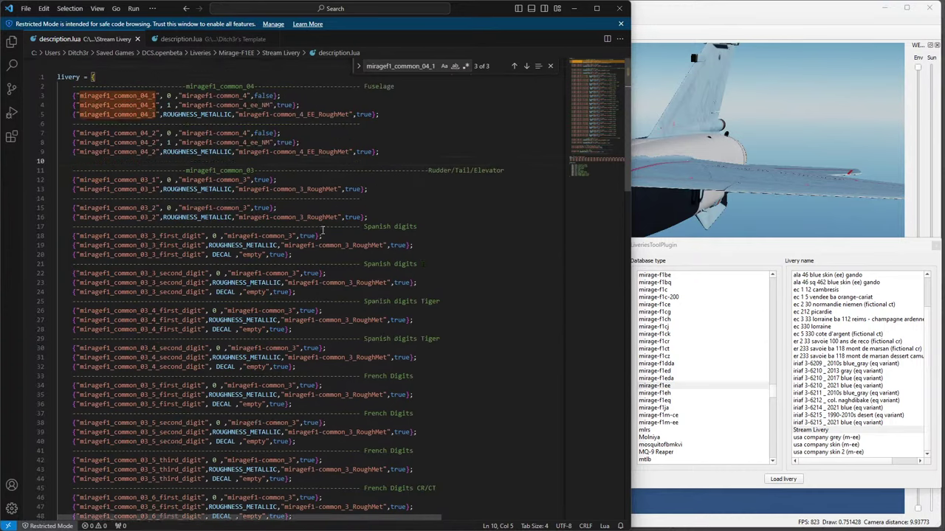
pyautogui.click(314, 107)
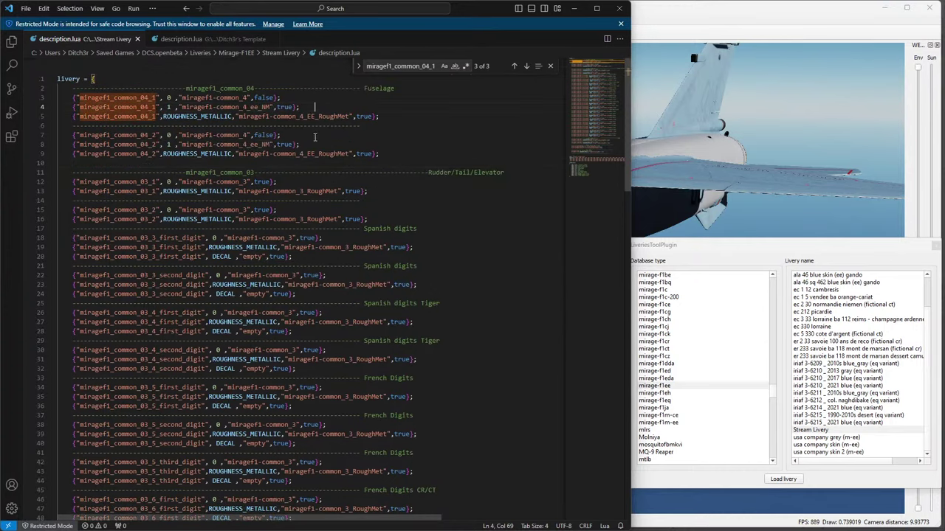
pyautogui.click(151, 98)
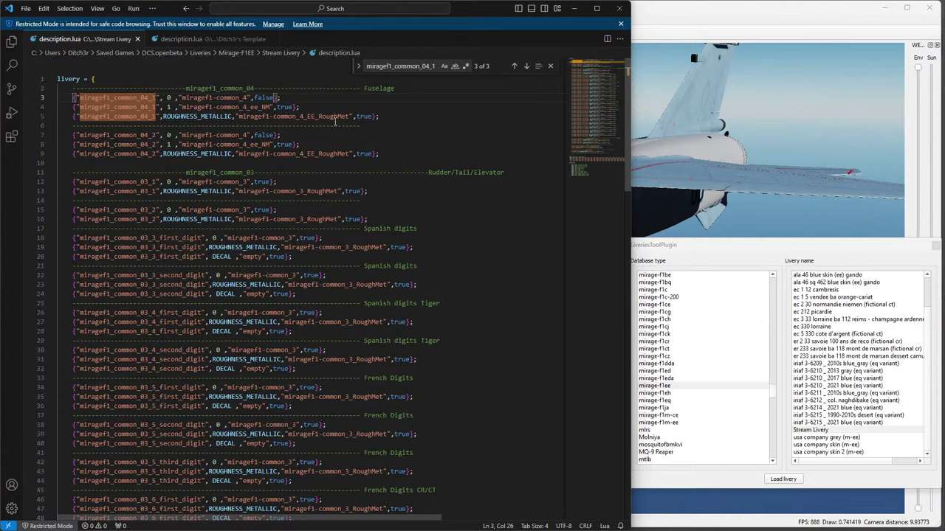
pyautogui.moveTo(397, 119); pyautogui.dragTo(58, 97)
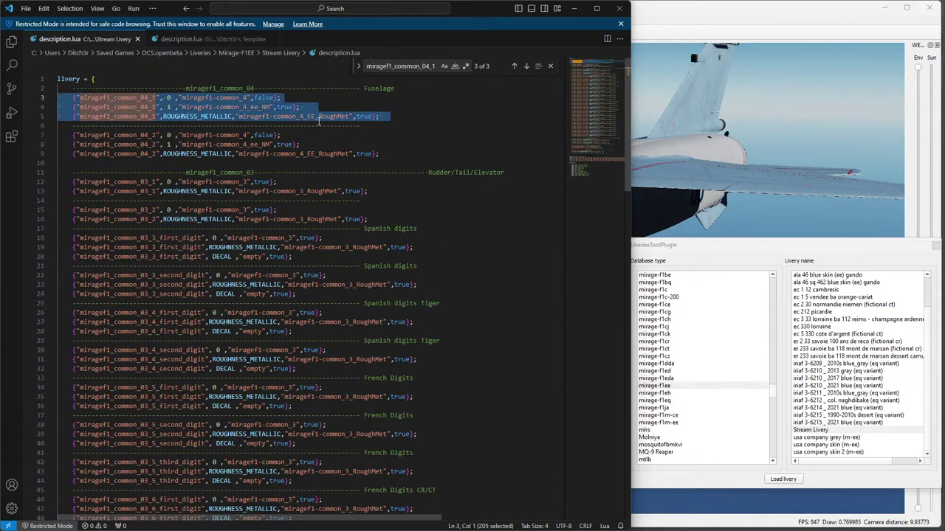
# Delete the three mirageF1_common_04_1 fuselage entries from the Stream Livery description.lua and save the file.
pyautogui.press('BackSpace')
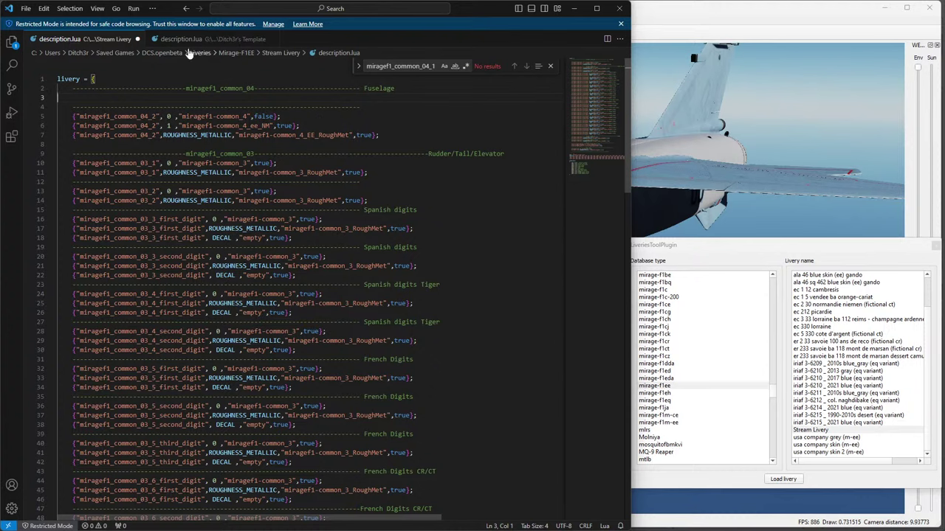
pyautogui.click(25, 8)
pyautogui.click(39, 167)
# Switch to ModelViewer, restart it, and load the recent mirage-f1.edm model.
pyautogui.click(812, 9)
pyautogui.click(930, 7)
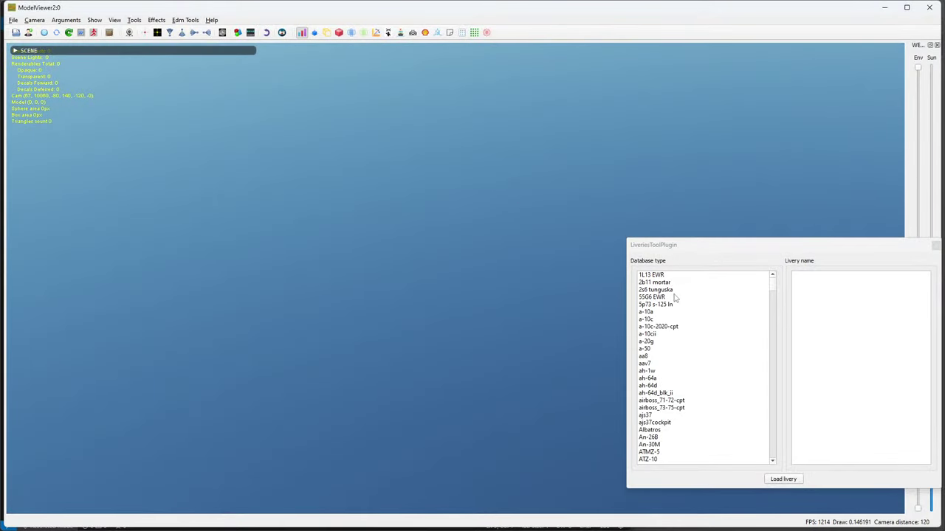
pyautogui.click(14, 21)
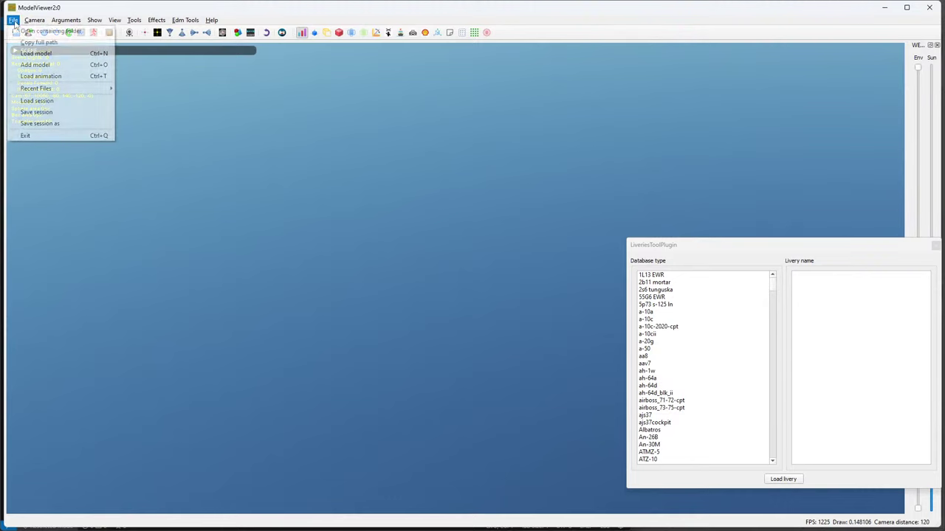
pyautogui.moveTo(35, 89)
pyautogui.click(179, 90)
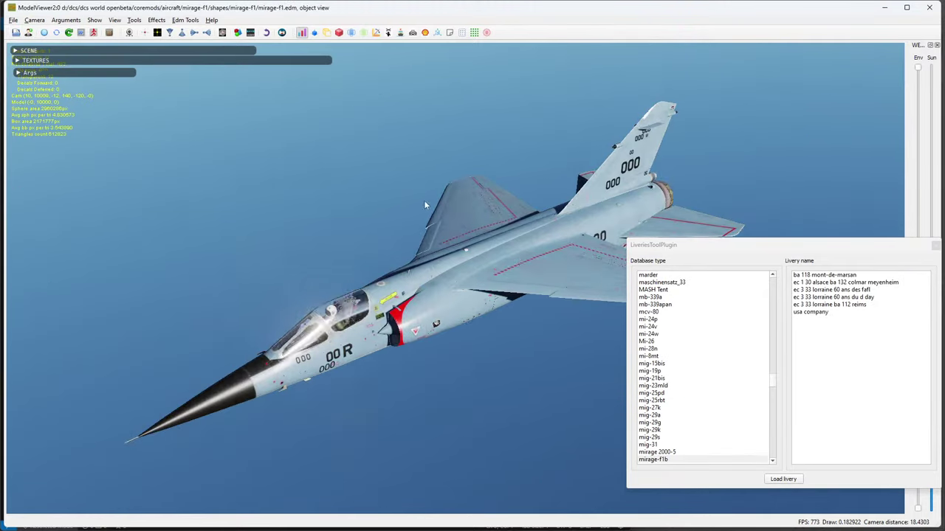
# Apply the mirage-f1ee Stream Livery to the reloaded model and inspect the nose, forward fuselage and wing.
pyautogui.scroll(-8, 676, 426)
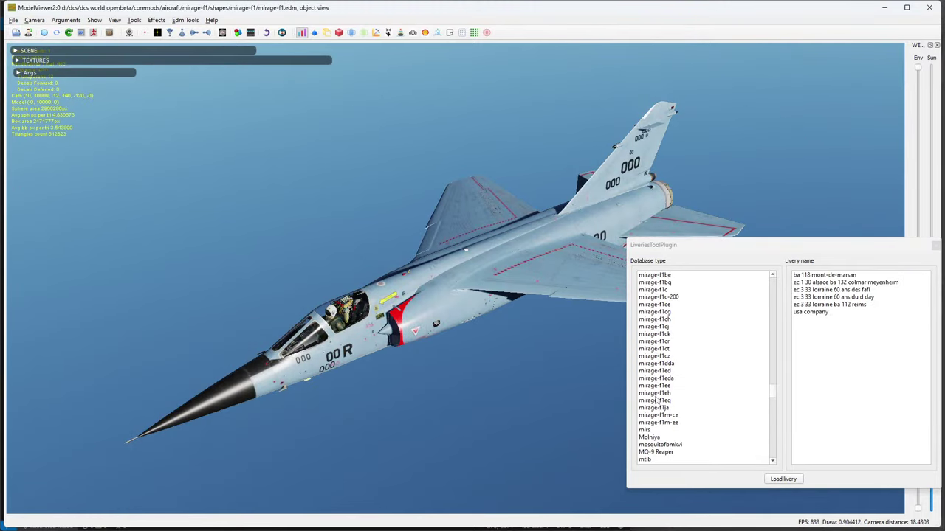
pyautogui.click(659, 387)
pyautogui.scroll(-2, 841, 369)
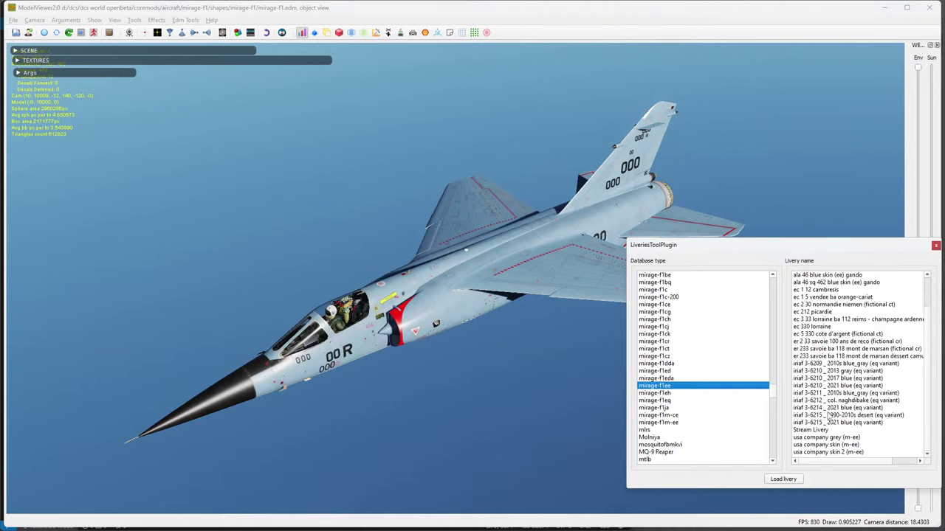
pyautogui.click(811, 431)
pyautogui.scroll(5, 460, 346)
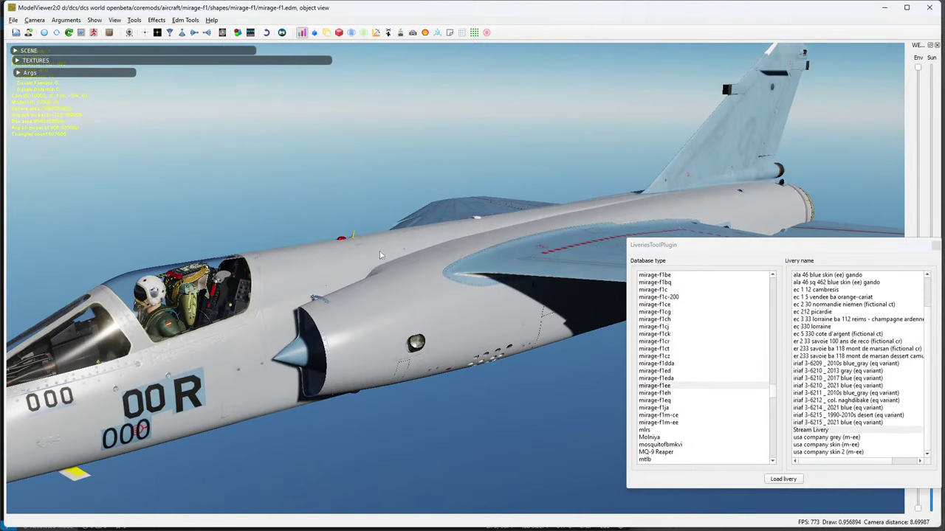
pyautogui.moveTo(372, 278); pyautogui.dragTo(424, 255)
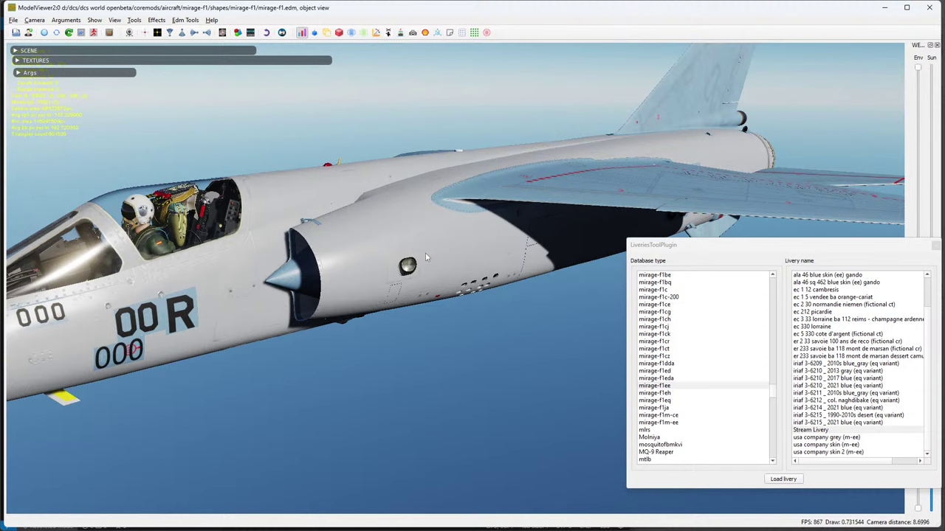
pyautogui.moveTo(425, 253); pyautogui.dragTo(478, 305)
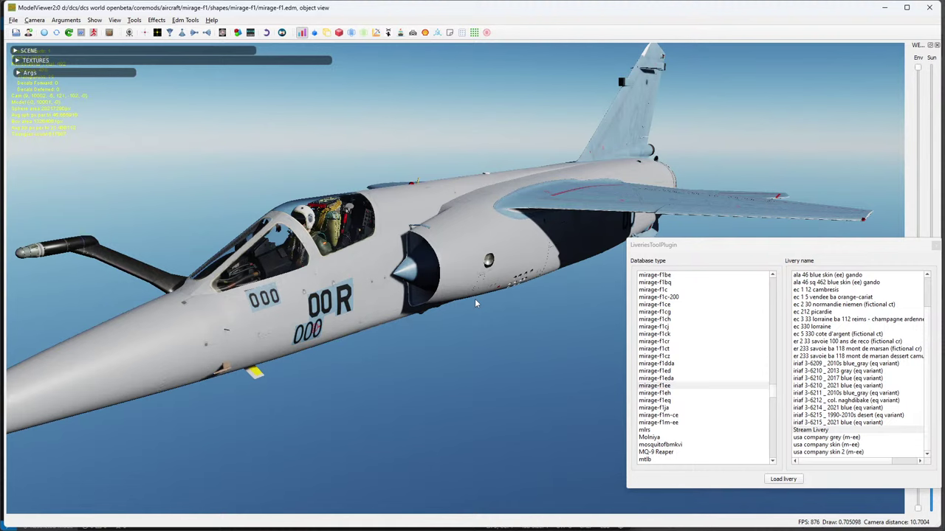
pyautogui.moveTo(449, 251); pyautogui.dragTo(465, 296)
# Switch to VS Code and remove the leftover separator line above the mirageF1_common_04_2 fuselage entries.
pyautogui.hotkey('alt', 'Tab')
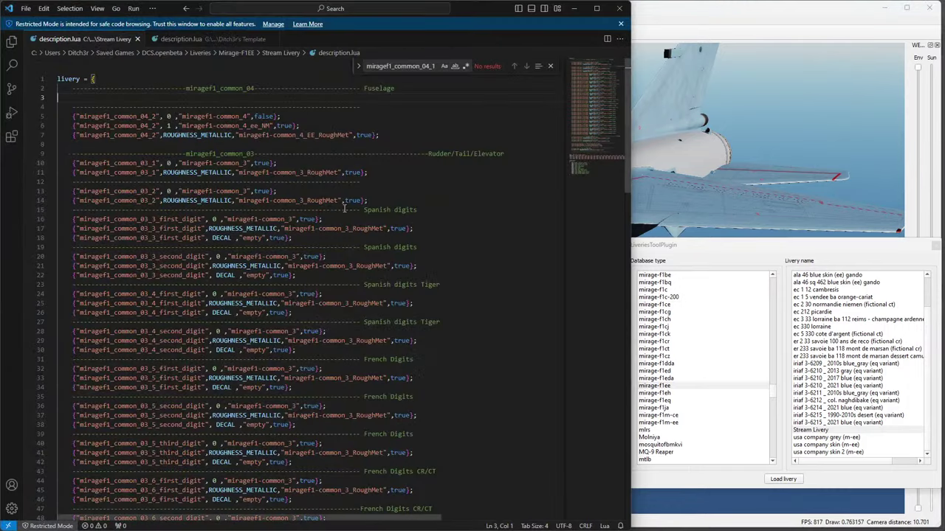
pyautogui.click(379, 107)
pyautogui.hotkey('shift', 'Home')
pyautogui.press('BackSpace')
pyautogui.press('BackSpace')
pyautogui.press('BackSpace')
# Comment out the mirageF1_common_04_2 normal map and ROUGHNESS_METALLIC entries with "--", leaving the base texture entry active.
pyautogui.press('Down')
pyautogui.press('Down')
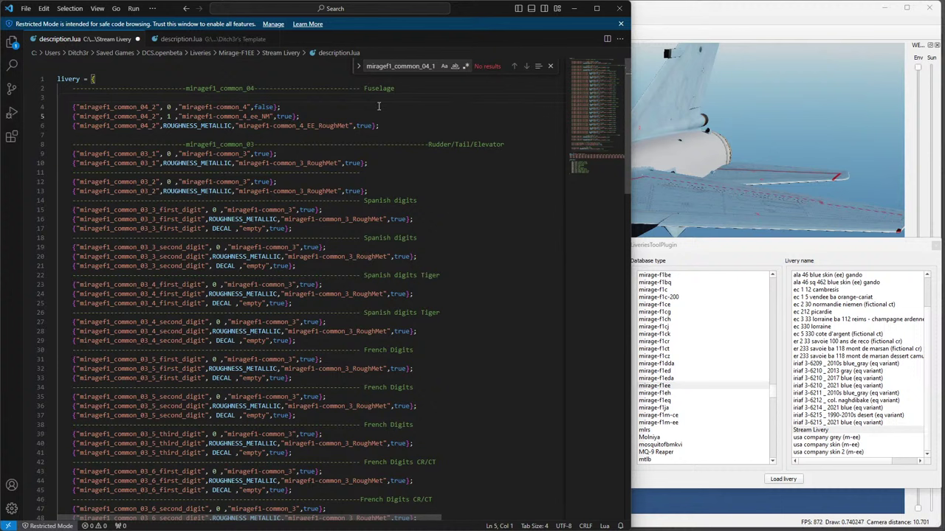
pyautogui.write('--')
pyautogui.press('Down')
pyautogui.press('End')
pyautogui.press('Left')
pyautogui.press('Left')
pyautogui.press('Left')
pyautogui.press('Left')
pyautogui.press('Left')
pyautogui.press('Left')
pyautogui.press('Left')
pyautogui.press('Left')
pyautogui.press('Left')
pyautogui.press('Left')
pyautogui.press('Left')
pyautogui.press('Left')
pyautogui.press('Left')
pyautogui.press('Left')
pyautogui.press('Left')
pyautogui.press('Left')
pyautogui.press('Left')
pyautogui.press('Home')
pyautogui.press('Home')
pyautogui.write('--')
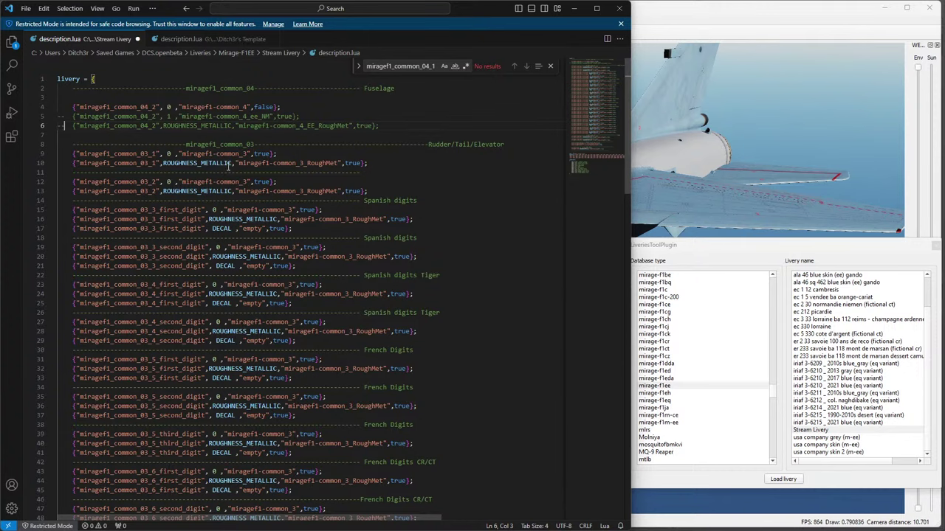
# Switch to ModelViewer and examine the fuselage, wing and tail textures from the side.
pyautogui.click(669, 182)
pyautogui.moveTo(669, 182); pyautogui.dragTo(435, 222)
pyautogui.moveTo(425, 254); pyautogui.dragTo(469, 194)
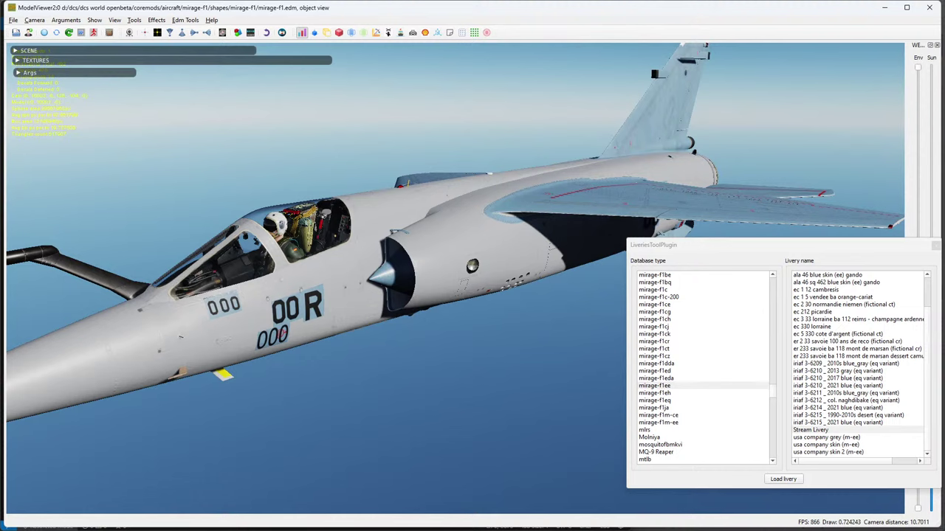
# Switch to VS Code and select the true flag of the mirageF1_common_03_2 base texture entry.
pyautogui.hotkey('alt', 'Tab')
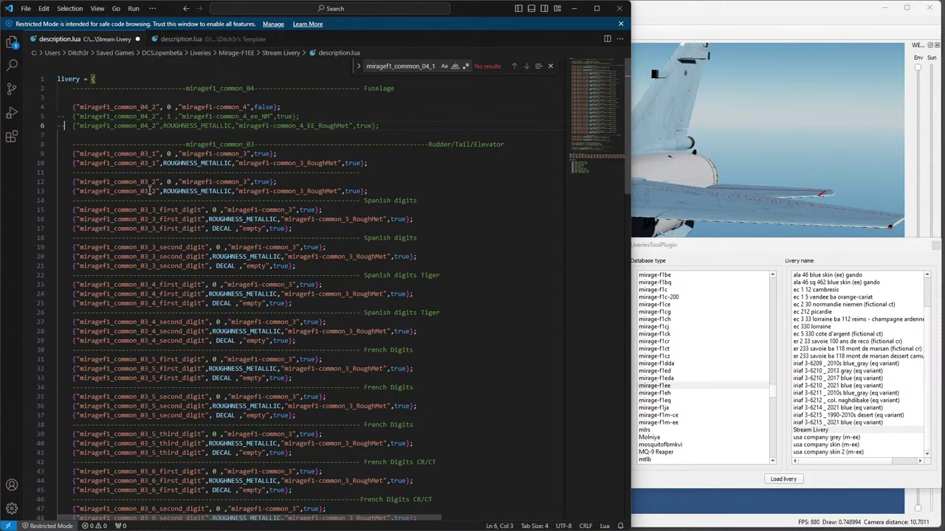
pyautogui.doubleClick(260, 182)
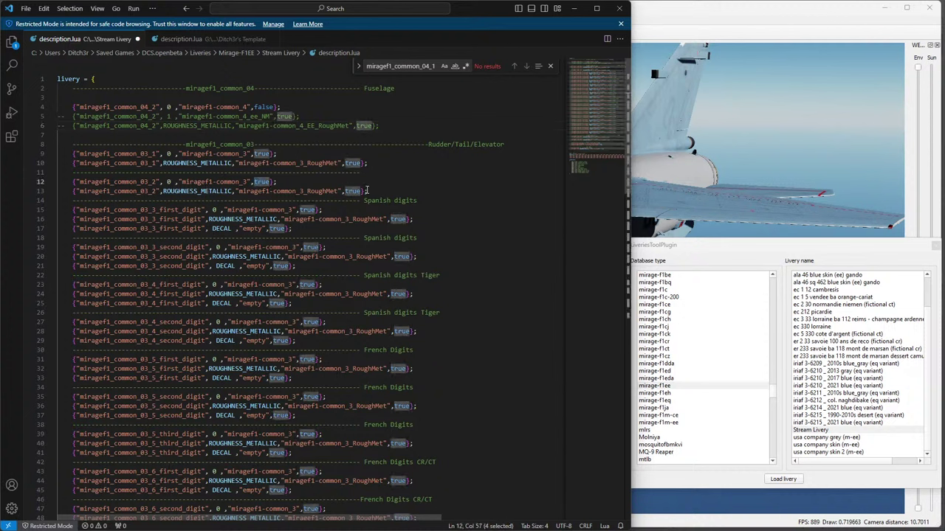
# Set the flag of the miragef1_common_03_2 base texture entry to false.
pyautogui.write('false')
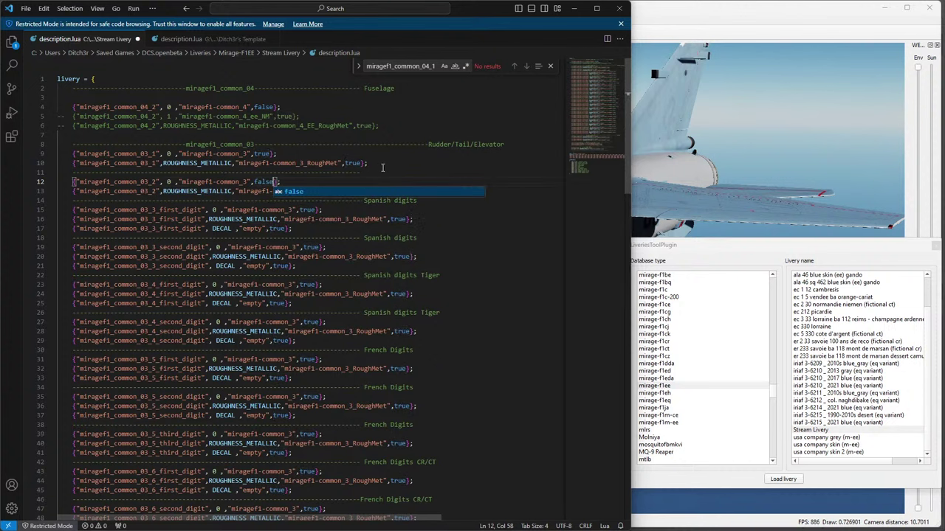
pyautogui.moveTo(377, 163); pyautogui.dragTo(59, 154)
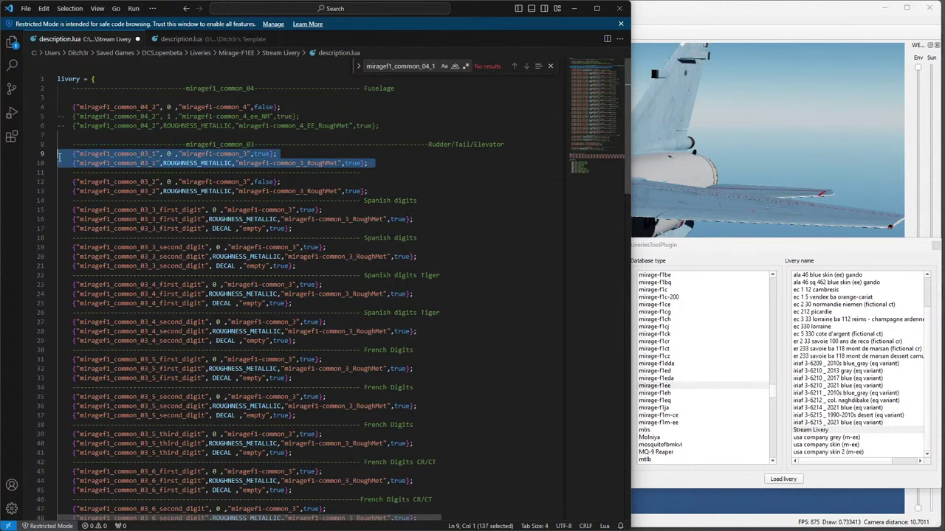
pyautogui.press('BackSpace')
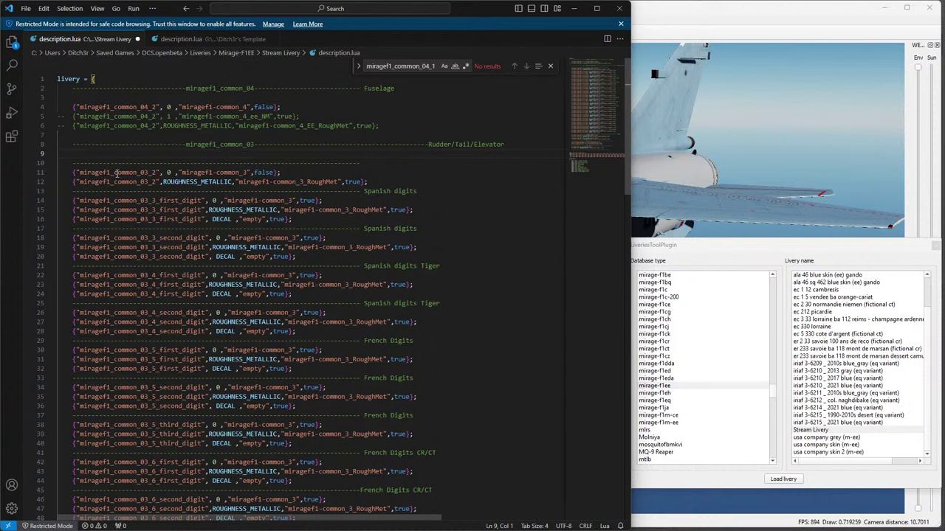
pyautogui.hotkey('ctrl', 's')
pyautogui.hotkey('ctrl', 'z')
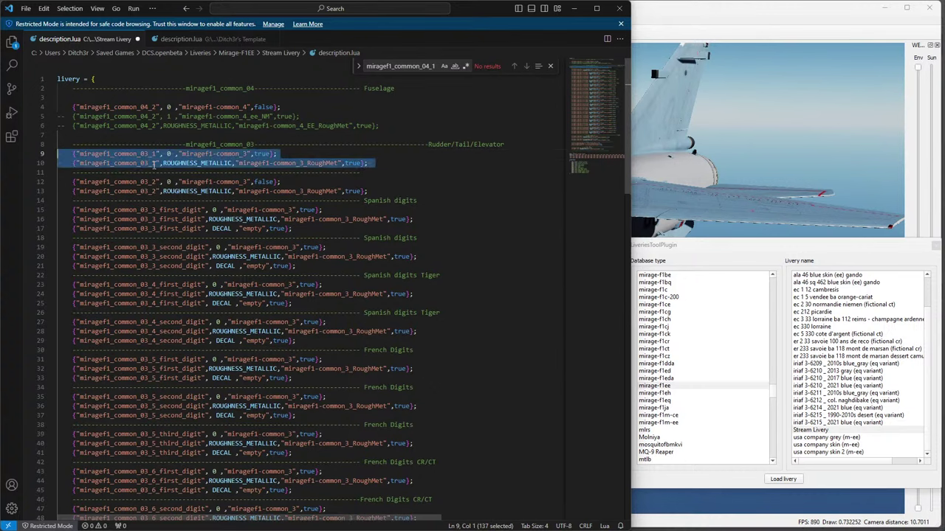
pyautogui.click(149, 162)
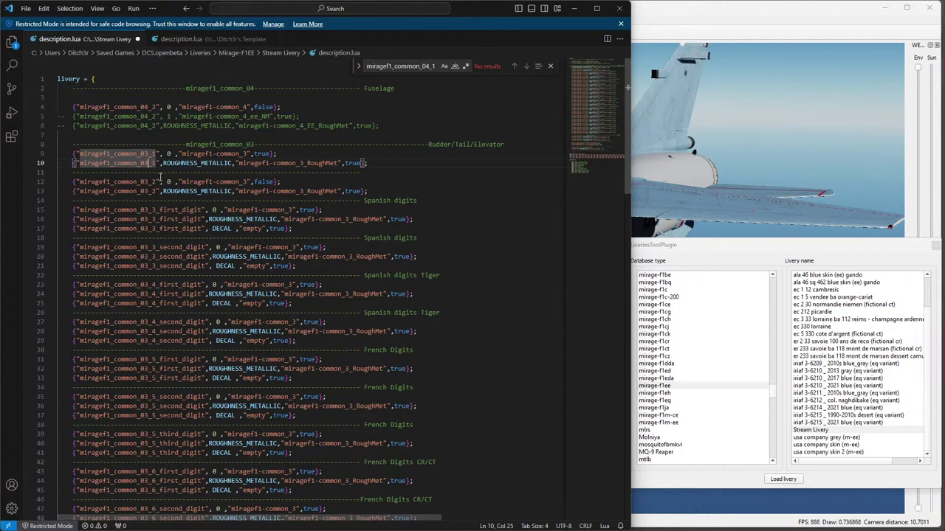
pyautogui.click(263, 181)
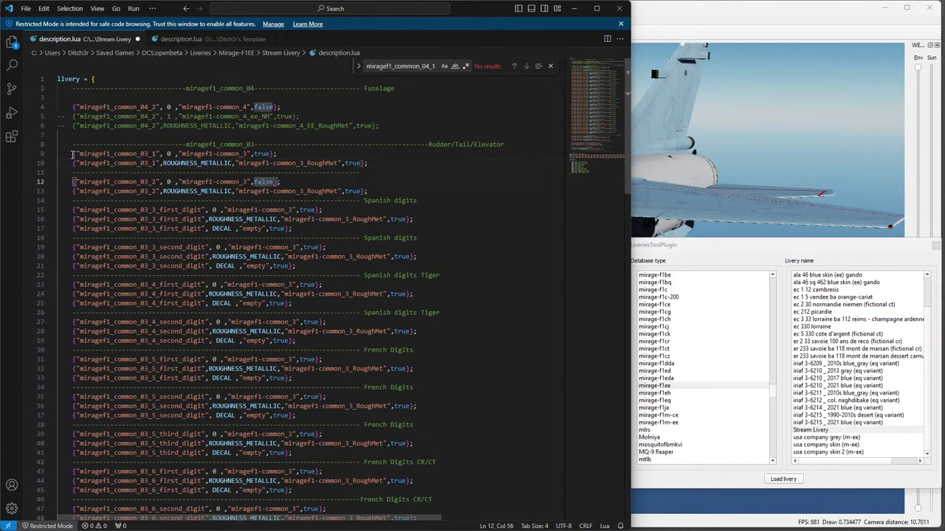
# Delete both miragef1_common_03_1 lines from the Rudder/Tail/Elevator section and save description.lua.
pyautogui.moveTo(74, 154); pyautogui.dragTo(371, 159)
pyautogui.press('BackSpace')
pyautogui.press('BackSpace')
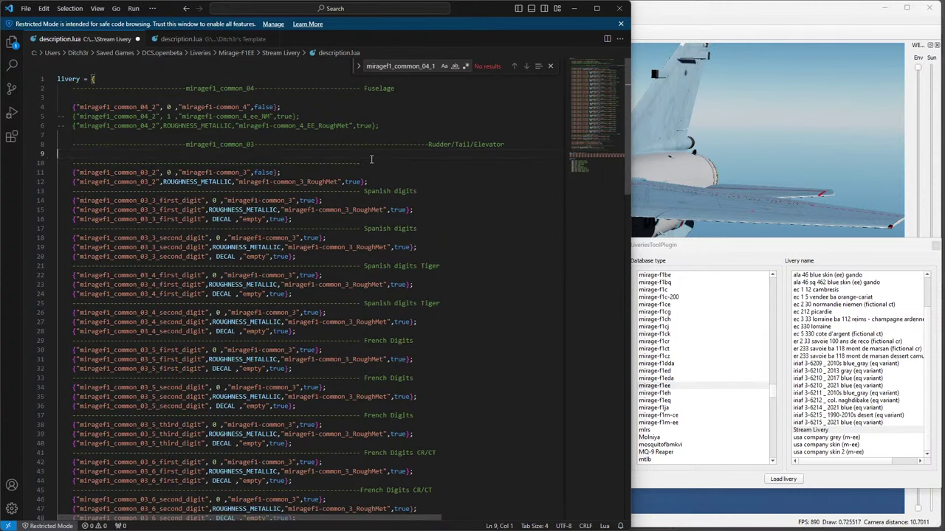
pyautogui.click(25, 8)
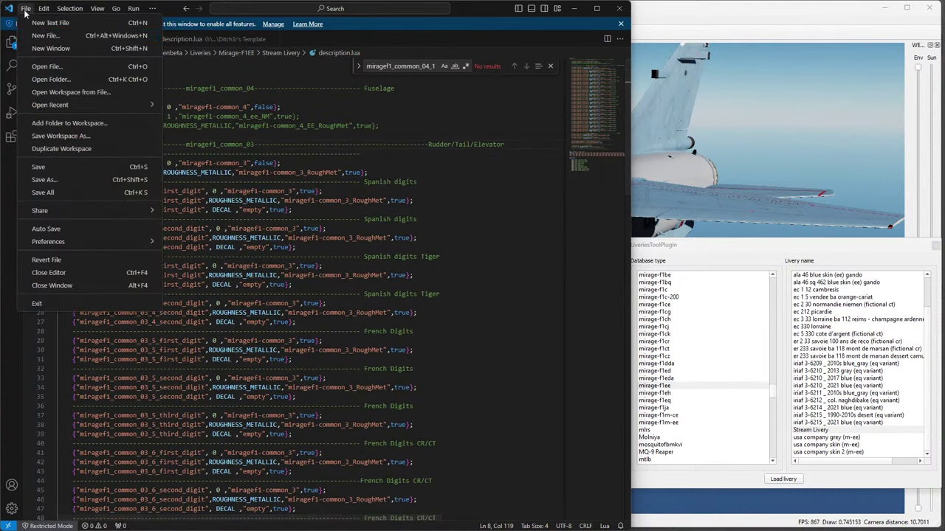
pyautogui.click(50, 171)
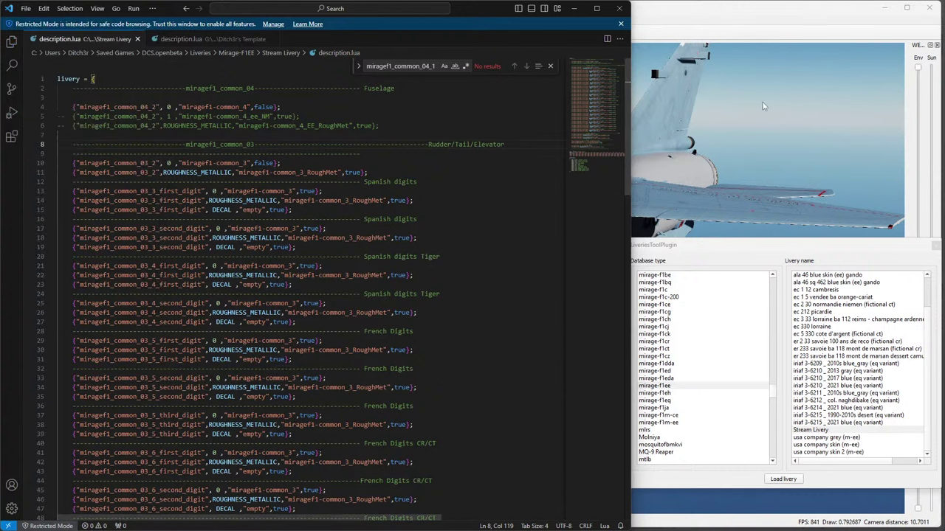
# Restart ModelViewer2.0 and load the recently used mirage-f1.edm model.
pyautogui.click(930, 9)
pyautogui.click(930, 7)
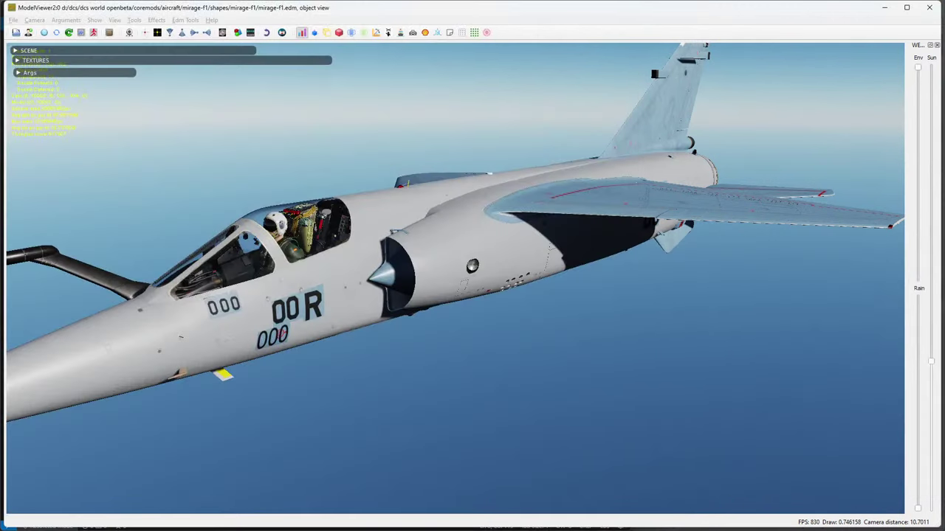
pyautogui.hotkey('alt', 'Tab')
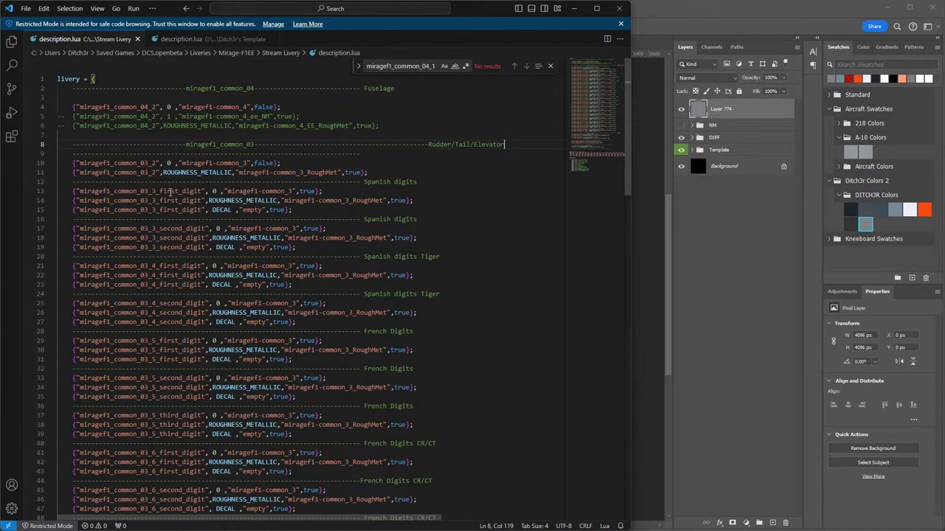
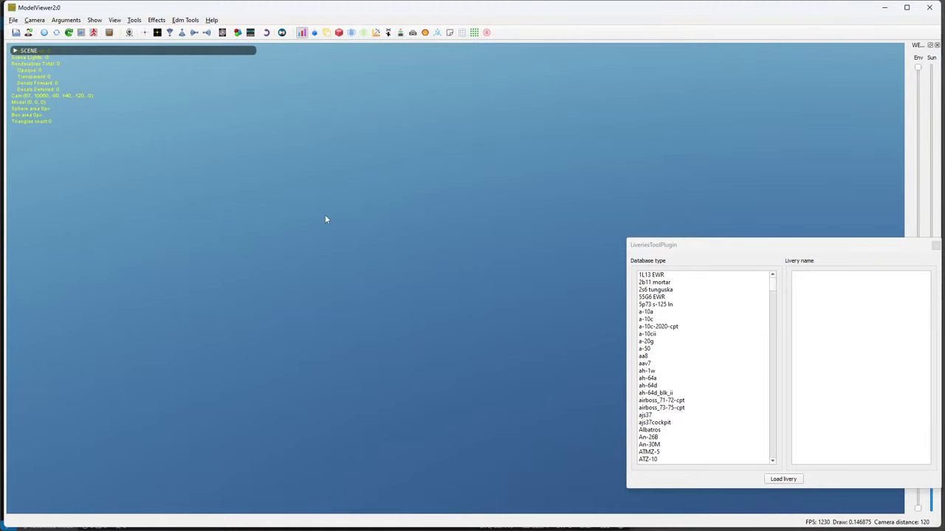
pyautogui.click(13, 20)
pyautogui.moveTo(67, 89)
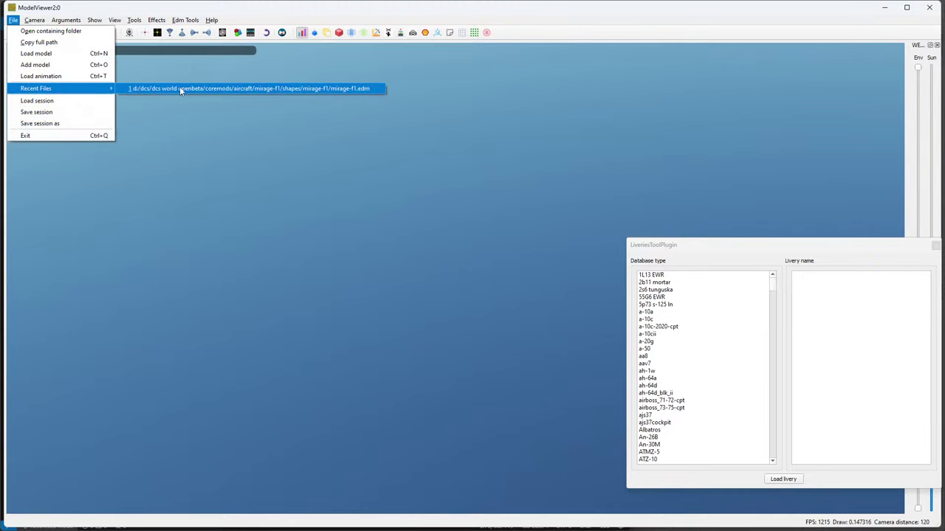
pyautogui.click(179, 87)
# Load the Stream Livery from the mirage-f1ee database onto the aircraft model.
pyautogui.scroll(-5, 692, 411)
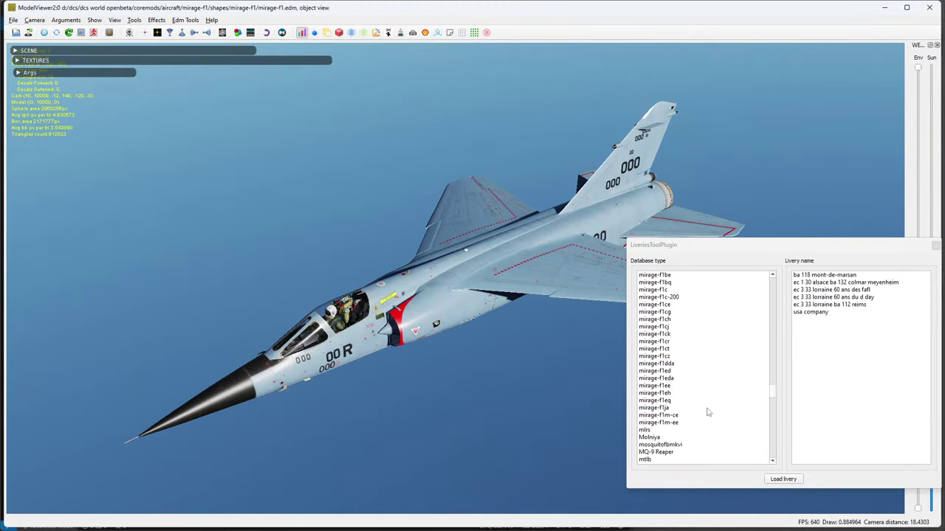
pyautogui.scroll(-1, 707, 412)
pyautogui.click(660, 364)
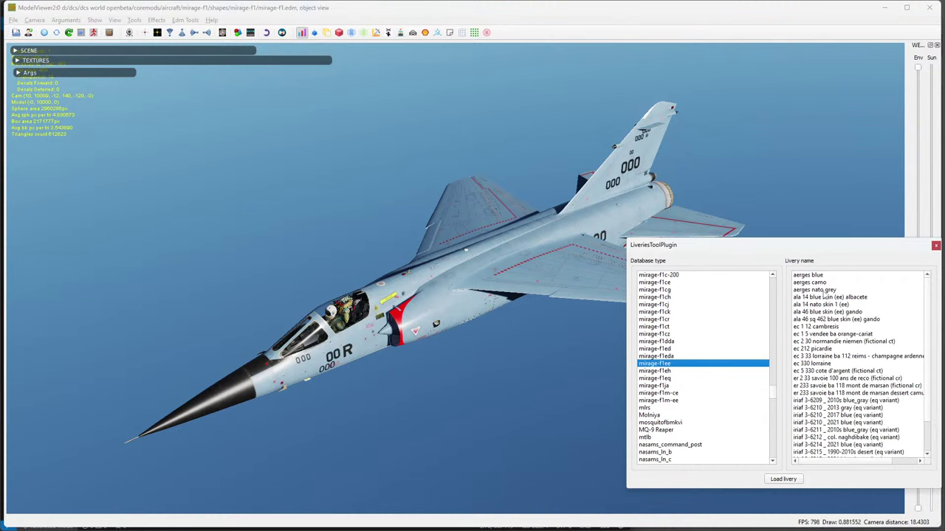
pyautogui.scroll(-2, 845, 389)
pyautogui.click(826, 431)
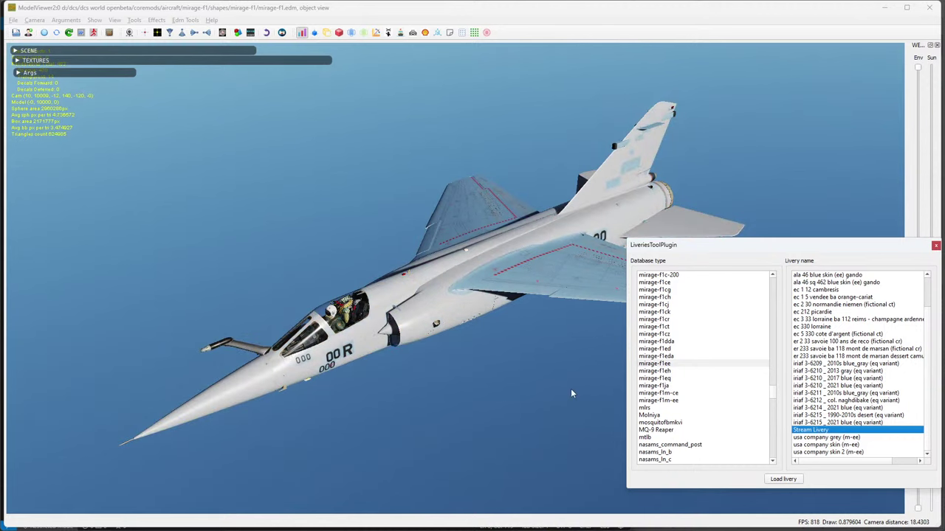
# Examine the livery on the aircraft's tail, elevators, fuselage and wings from several angles.
pyautogui.moveTo(571, 389); pyautogui.dragTo(329, 335)
pyautogui.scroll(5, 340, 109)
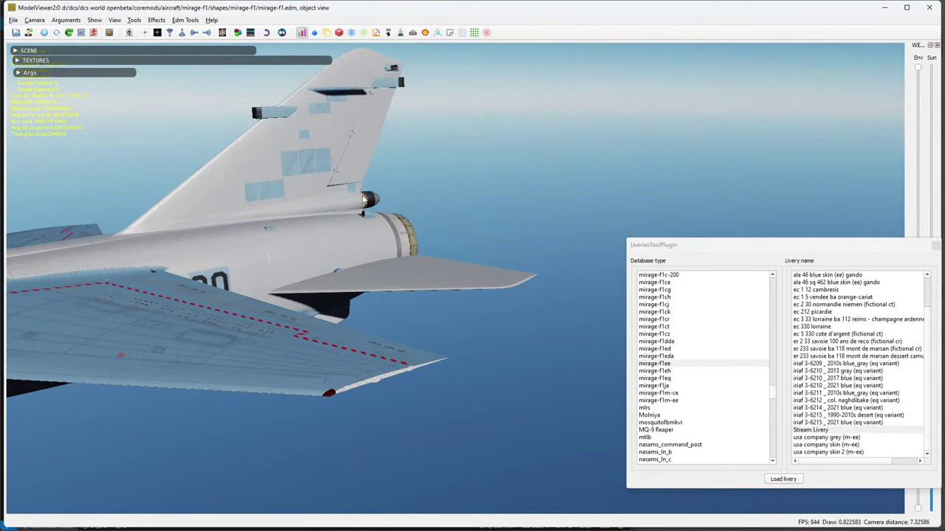
pyautogui.moveTo(363, 199); pyautogui.dragTo(363, 329)
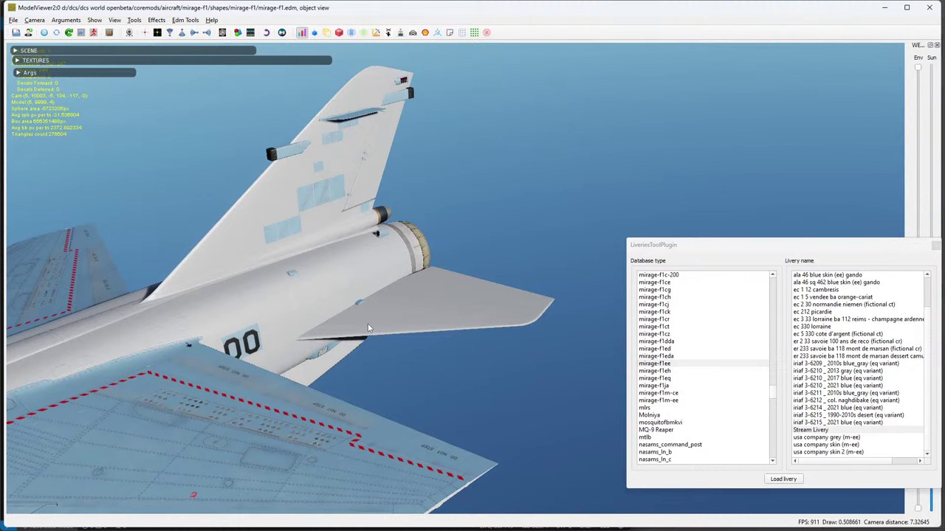
pyautogui.moveTo(390, 272); pyautogui.dragTo(273, 241)
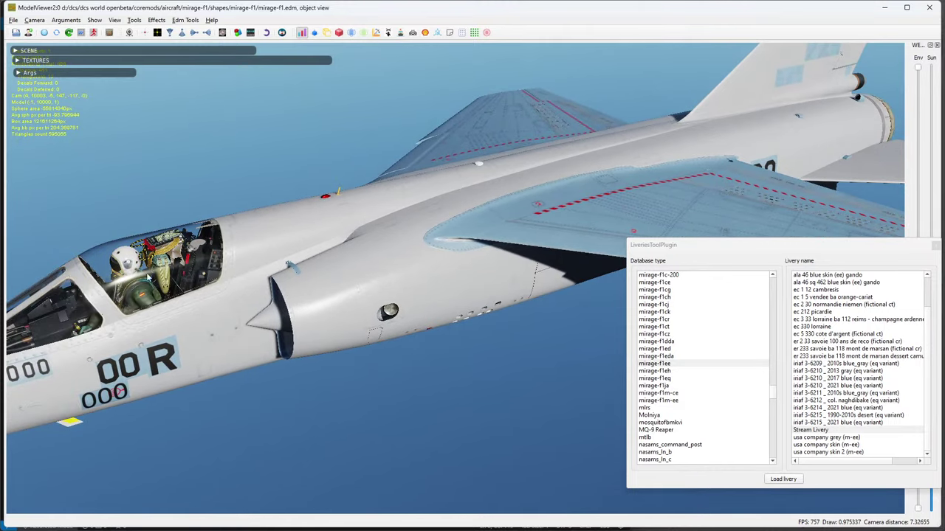
pyautogui.moveTo(209, 257); pyautogui.dragTo(208, 271)
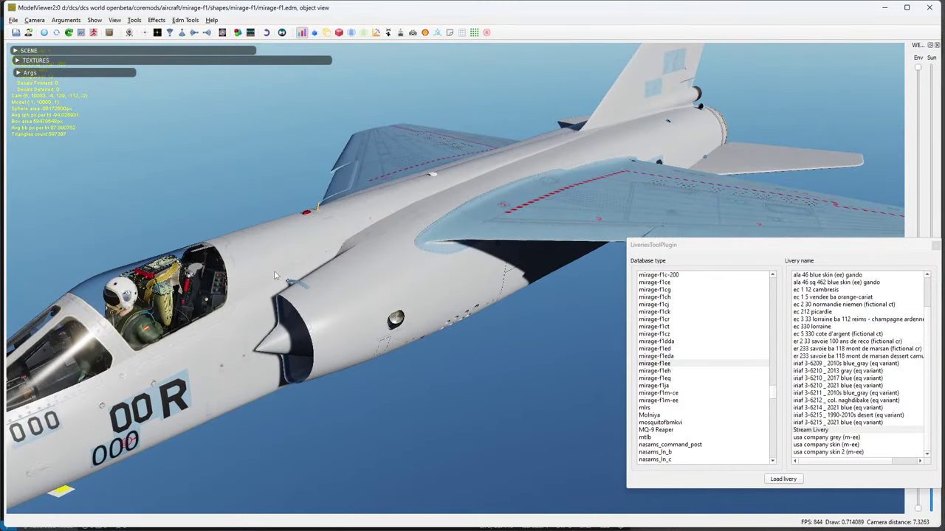
pyautogui.moveTo(275, 276); pyautogui.dragTo(313, 262)
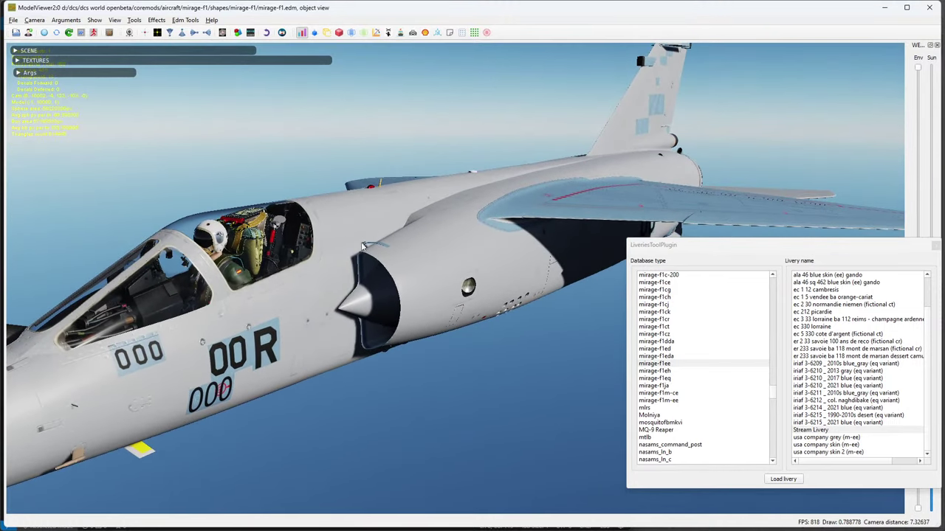
pyautogui.moveTo(369, 237); pyautogui.dragTo(240, 271)
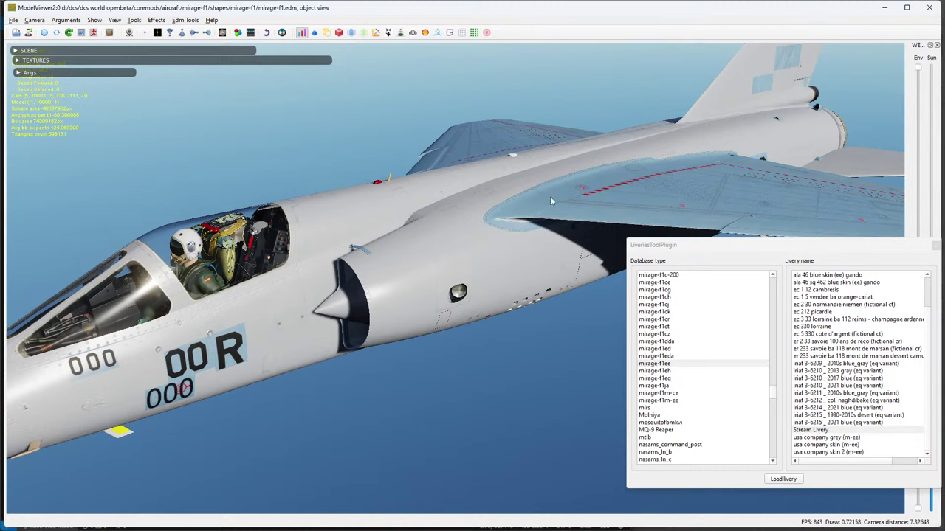
pyautogui.moveTo(549, 196); pyautogui.dragTo(738, 114)
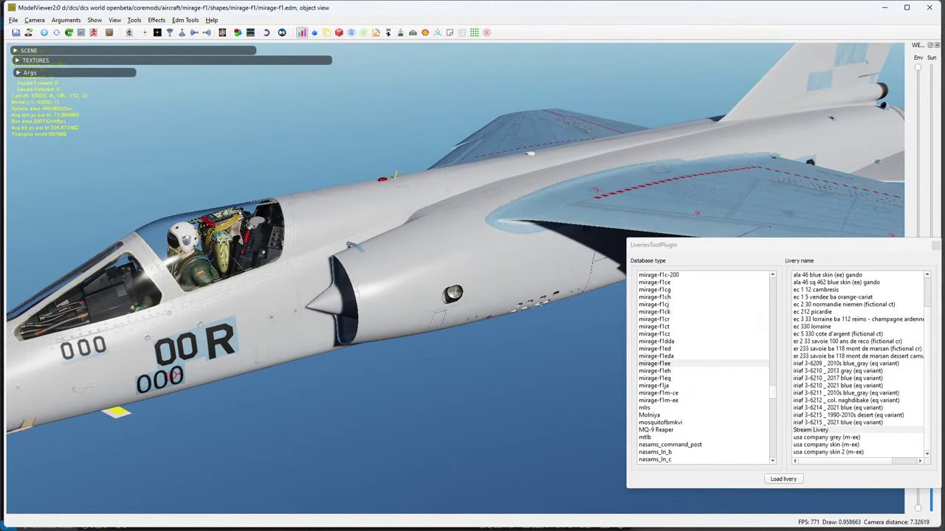
# Switch to Visual Studio Code and delete the dashed separator line beneath the Rudder/Tail/Elevator header.
pyautogui.hotkey('alt', 'Tab')
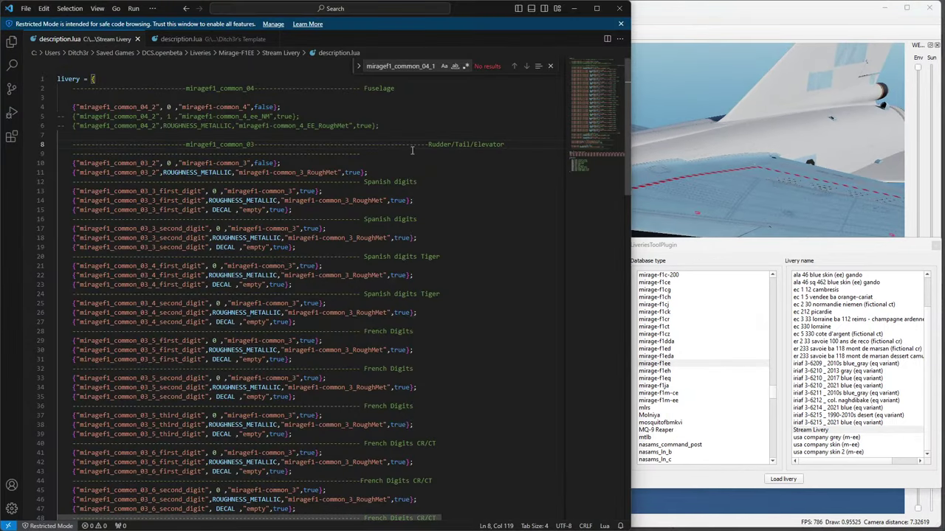
pyautogui.click(436, 153)
pyautogui.hotkey('shift', 'Home')
pyautogui.press('BackSpace')
pyautogui.press('Delete')
# Delete all digit entries from the first Spanish digits block through the last Bolivia Digits block, keeping the WINGS section.
pyautogui.press('Down')
pyautogui.press('Down')
pyautogui.hotkey('shift', 'Down')
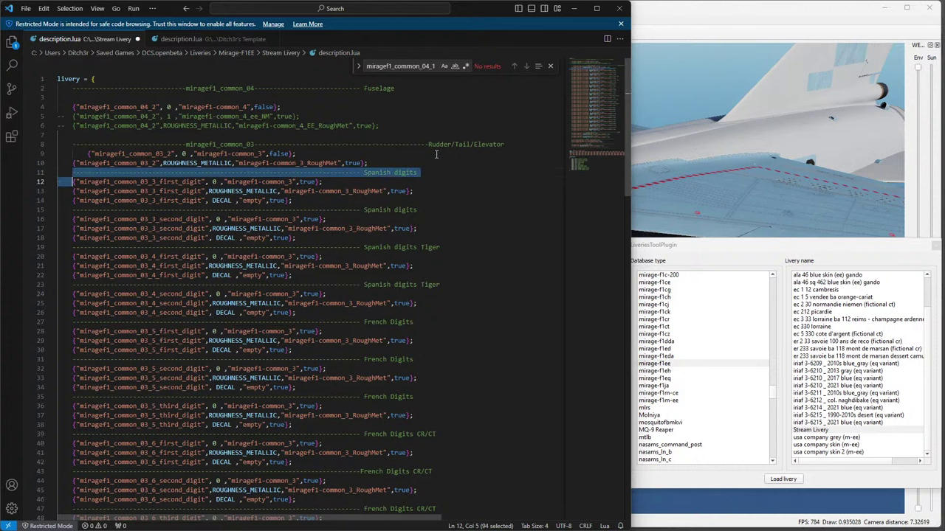
pyautogui.hotkey('shift', 'Down')
pyautogui.hotkey('shift', 'Down')
pyautogui.hotkey('shift', 'Down')
pyautogui.hotkey('shift', 'Down')
pyautogui.hotkey('shift', 'Down')
pyautogui.hotkey('shift', 'Down')
pyautogui.hotkey('shift', 'Down')
pyautogui.hotkey('shift', 'Down')
pyautogui.hotkey('shift', 'Down')
pyautogui.hotkey('shift', 'Down')
pyautogui.hotkey('shift', 'Down')
pyautogui.hotkey('shift', 'Down')
pyautogui.hotkey('shift', 'Down')
pyautogui.hotkey('shift', 'Down')
pyautogui.hotkey('shift', 'Down')
pyautogui.hotkey('shift', 'Down')
pyautogui.hotkey('shift', 'Down')
pyautogui.hotkey('shift', 'Down')
pyautogui.hotkey('shift', 'Down')
pyautogui.hotkey('shift', 'Down')
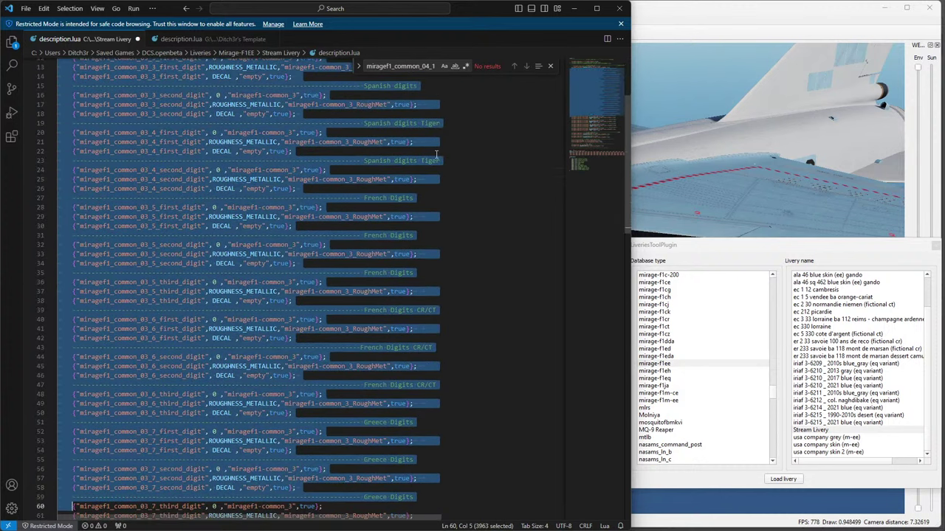
pyautogui.hotkey('shift', 'Down')
pyautogui.hotkey('shift', 'Down')
pyautogui.hotkey('shift', 'Down')
pyautogui.hotkey('shift', 'Down')
pyautogui.hotkey('shift', 'Down')
pyautogui.hotkey('shift', 'Down')
pyautogui.hotkey('shift', 'Down')
pyautogui.hotkey('shift', 'Down')
pyautogui.hotkey('shift', 'Down')
pyautogui.hotkey('shift', 'Down')
pyautogui.hotkey('shift', 'Down')
pyautogui.hotkey('shift', 'Down')
pyautogui.hotkey('shift', 'Down')
pyautogui.hotkey('shift', 'Down')
pyautogui.hotkey('shift', 'Down')
pyautogui.hotkey('shift', 'Down')
pyautogui.hotkey('shift', 'Down')
pyautogui.hotkey('shift', 'Down')
pyautogui.hotkey('shift', 'Down')
pyautogui.hotkey('shift', 'Down')
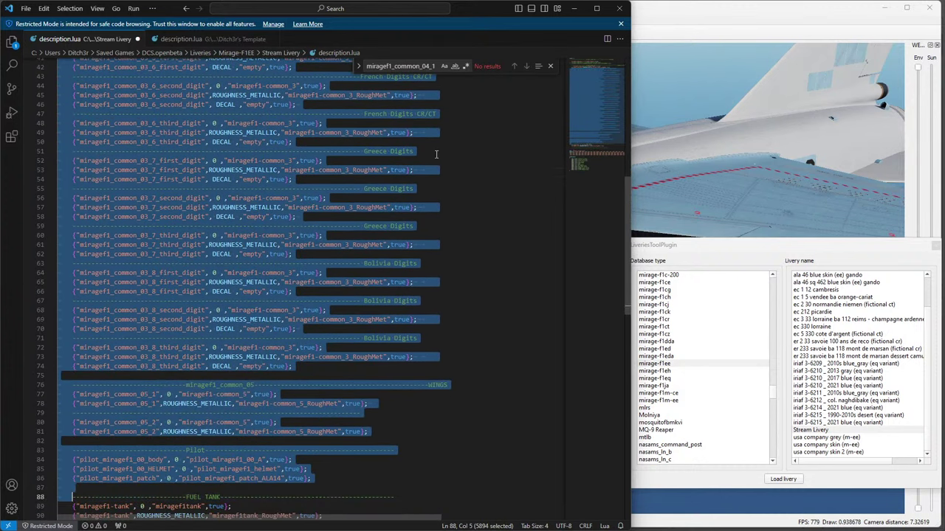
pyautogui.hotkey('shift', 'Up')
pyautogui.hotkey('shift', 'Up')
pyautogui.hotkey('shift', 'Up')
pyautogui.hotkey('shift', 'Up')
pyautogui.hotkey('shift', 'Up')
pyautogui.hotkey('shift', 'Up')
pyautogui.hotkey('shift', 'Up')
pyautogui.hotkey('shift', 'Up')
pyautogui.hotkey('shift', 'Up')
pyautogui.hotkey('shift', 'Up')
pyautogui.hotkey('shift', 'Up')
pyautogui.hotkey('shift', 'Up')
pyautogui.hotkey('shift', 'Up')
pyautogui.hotkey('shift', 'Up')
pyautogui.hotkey('shift', 'Down')
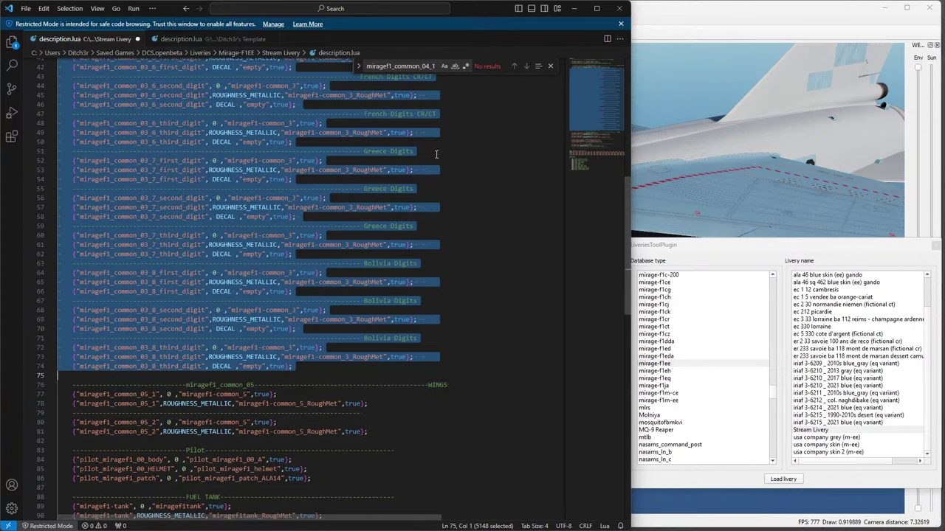
pyautogui.press('Delete')
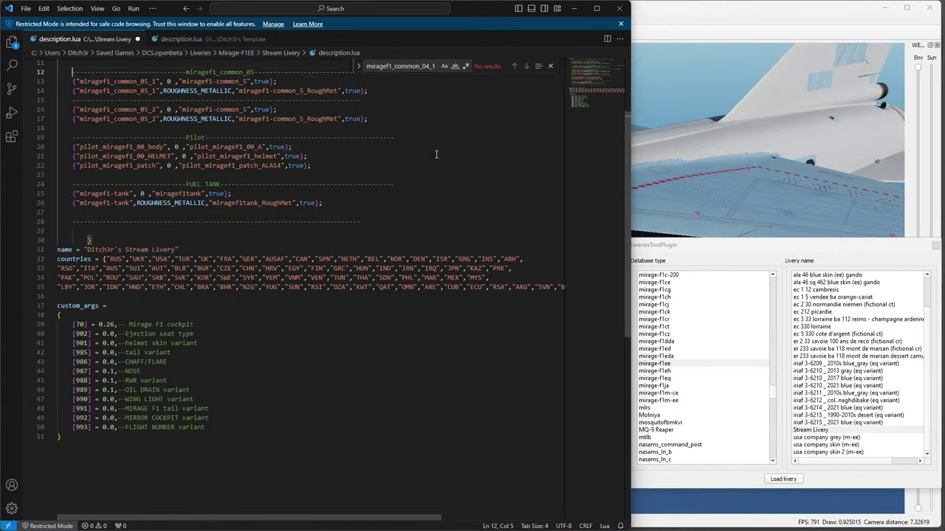
# Remove the blank line beneath the Fuselage header.
pyautogui.scroll(4, 126, 243)
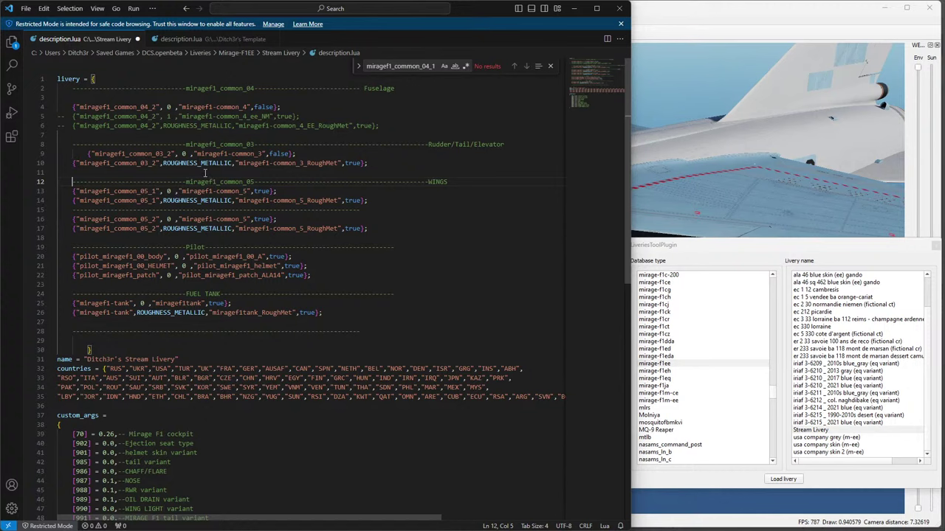
pyautogui.click(136, 96)
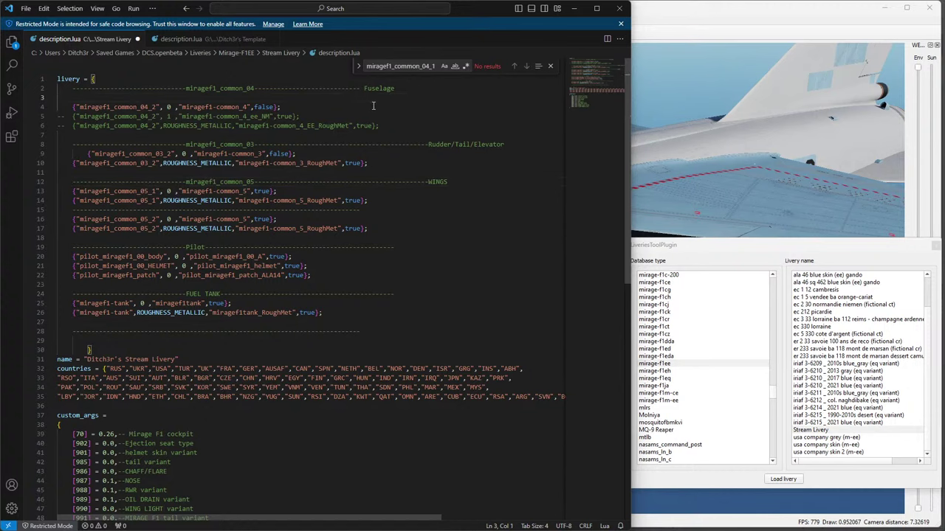
pyautogui.press('Delete')
# Remove the extra indentation before the miragef1_common_03_2 base texture entry and comment out its ROUGHNESS_METALLIC line.
pyautogui.press('Down')
pyautogui.press('Down')
pyautogui.press('Down')
pyautogui.press('Down')
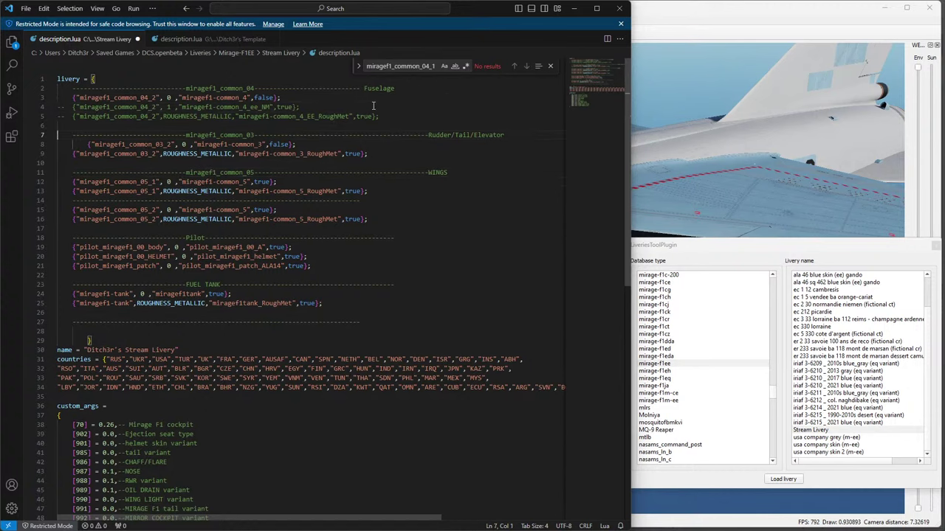
pyautogui.press('Delete')
pyautogui.press('Delete')
pyautogui.press('Delete')
pyautogui.press('Delete')
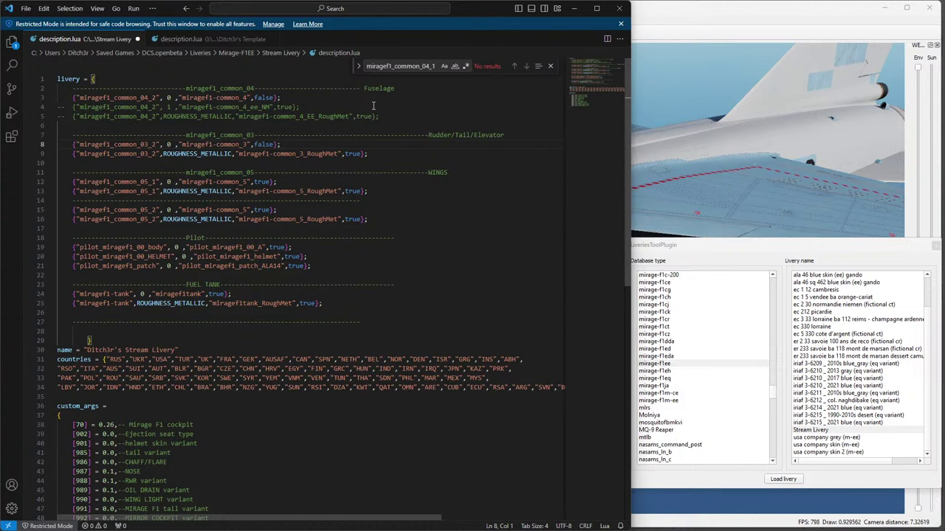
pyautogui.press('Down')
pyautogui.write('--')
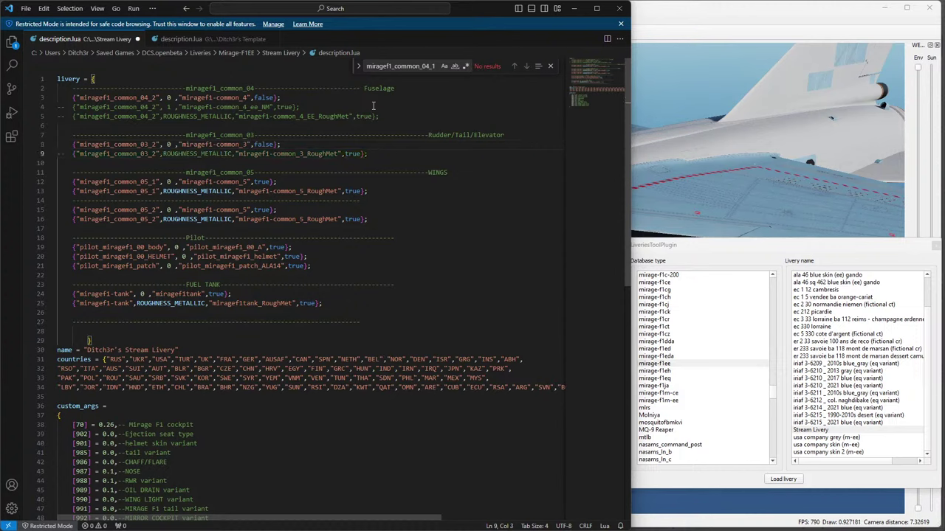
# Delete both miragef1_common_05_1 texture entries beneath the WINGS header, keeping the 05_2 entries.
pyautogui.press('Home')
pyautogui.press('Down')
pyautogui.press('Down')
pyautogui.press('Down')
pyautogui.press('Down')
pyautogui.doubleClick(152, 183)
pyautogui.moveTo(154, 210); pyautogui.dragTo(158, 210)
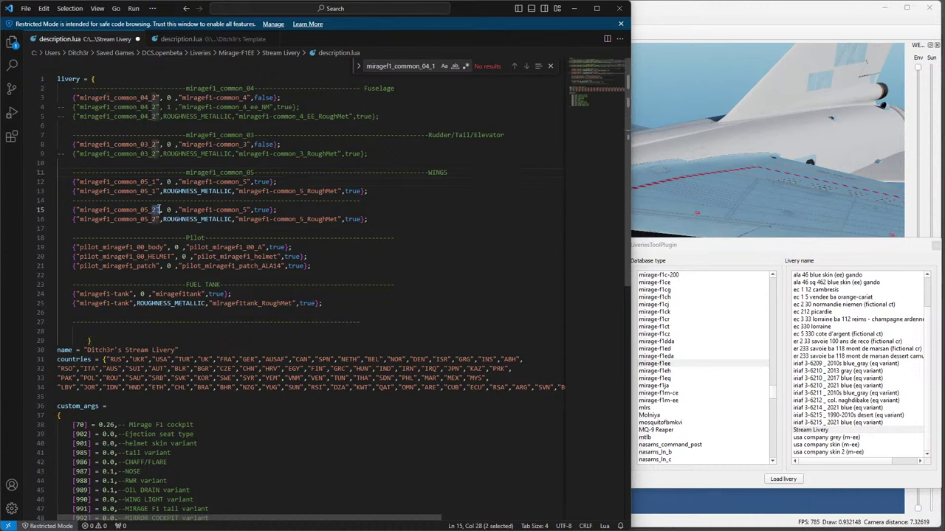
pyautogui.doubleClick(156, 210)
pyautogui.moveTo(73, 181); pyautogui.dragTo(382, 189)
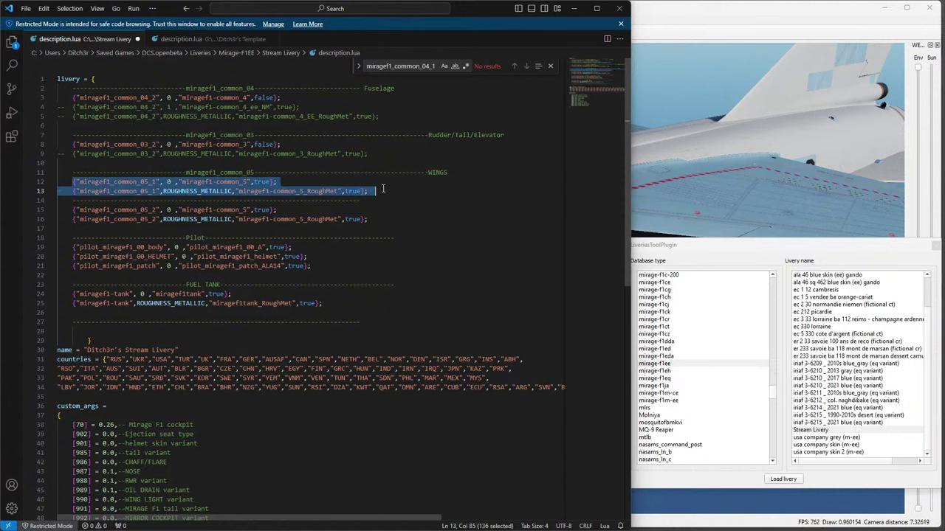
pyautogui.press('Delete')
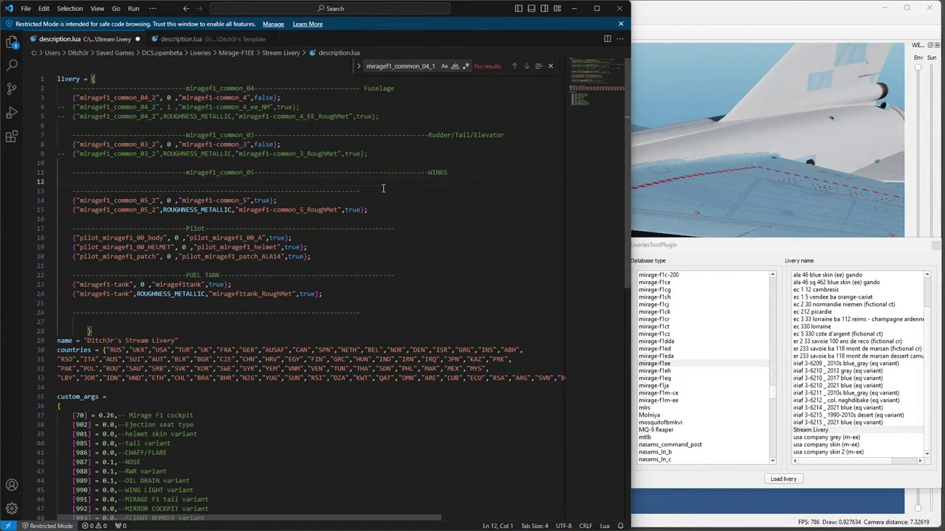
# Remove the leftover blank line and the dashed separator between the WINGS header and the 05_2 entries.
pyautogui.hotkey('shift', 'Down')
pyautogui.hotkey('shift', 'End')
pyautogui.press('BackSpace')
pyautogui.press('BackSpace')
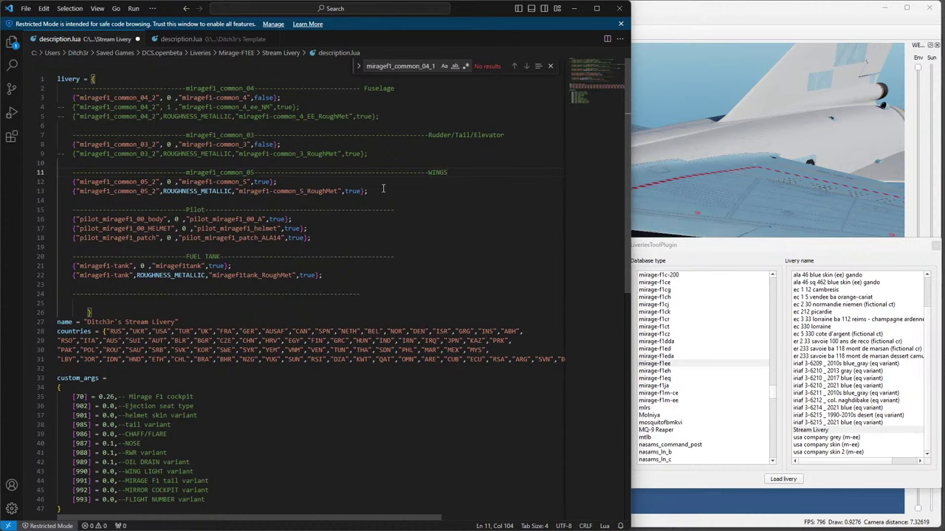
# Change the final flag of the miragef1_common_05_2 base texture entry to false.
pyautogui.doubleClick(260, 182)
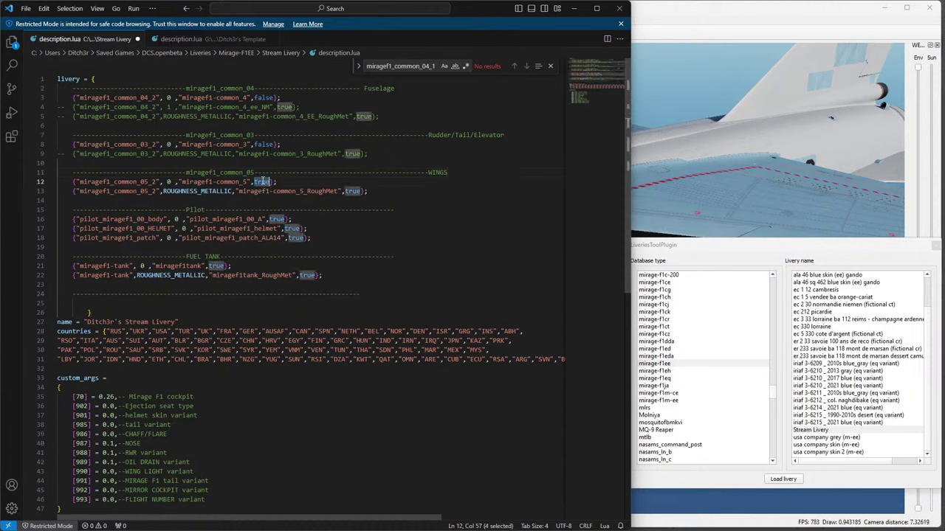
pyautogui.write('fa')
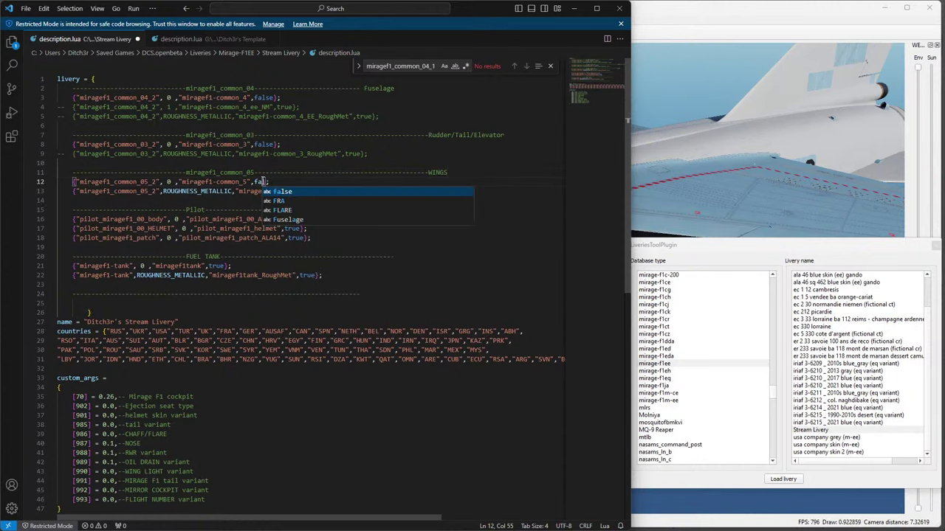
pyautogui.write('lse')
pyautogui.press('Escape')
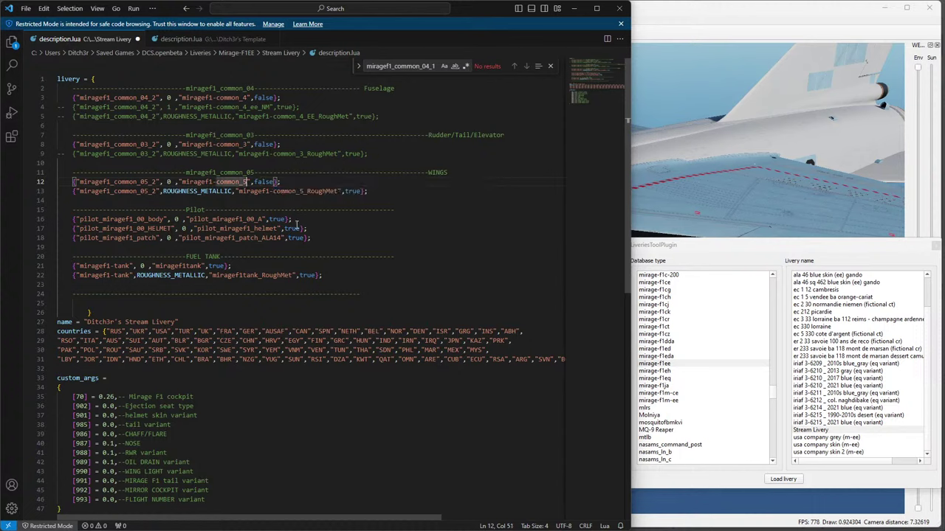
# Comment out the miragef1_common_05_2 ROUGHNESS_METALLIC line and save description.lua.
pyautogui.press('Down')
pyautogui.press('Home')
pyautogui.press('Home')
pyautogui.write('--')
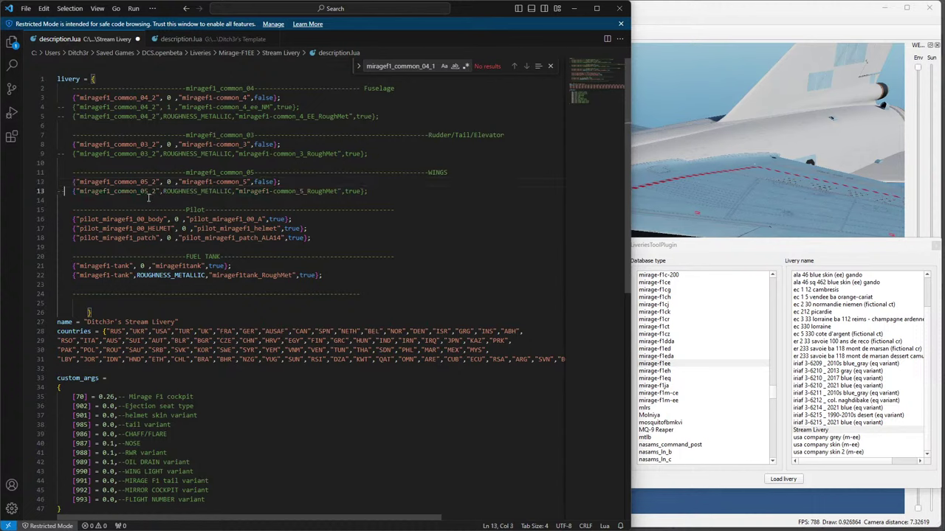
pyautogui.hotkey('ctrl', 's')
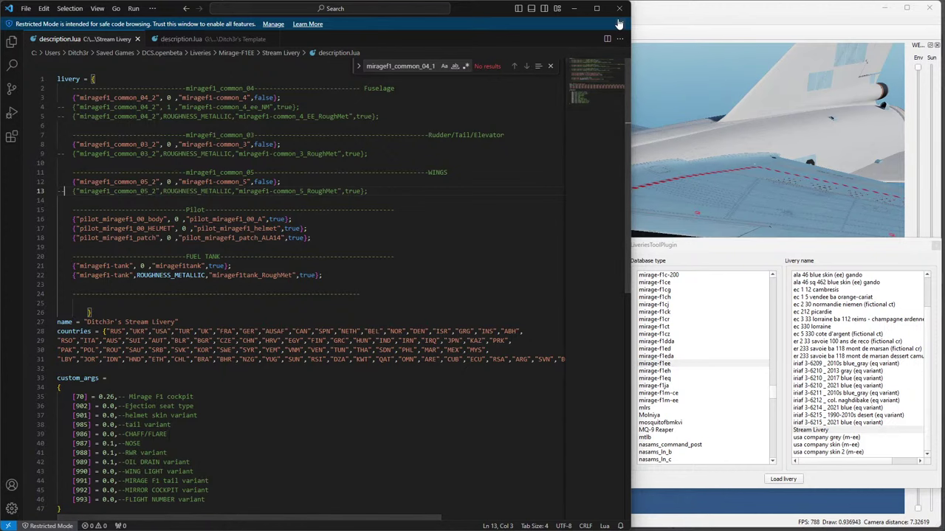
# Switch to ModelViewer and load the recently used mirage-f1.edm model.
pyautogui.hotkey('alt', 'Tab')
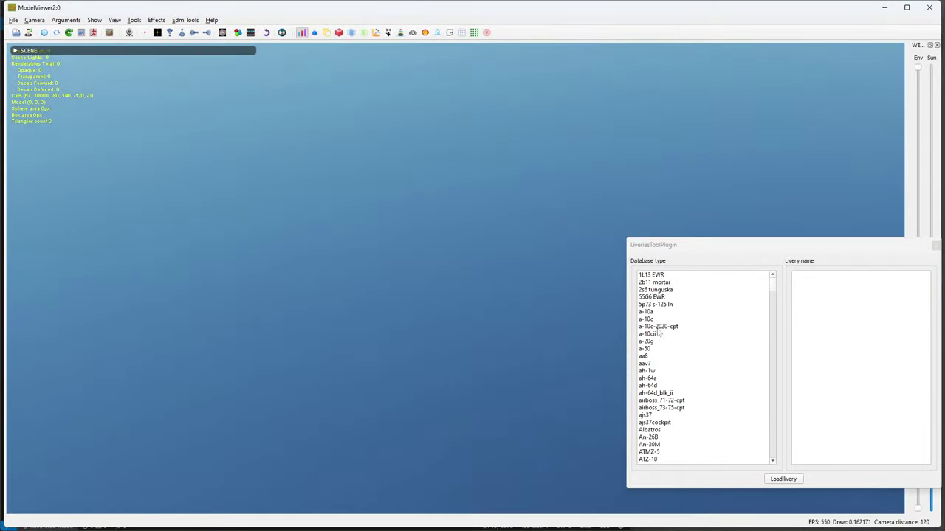
pyautogui.scroll(-13, 682, 369)
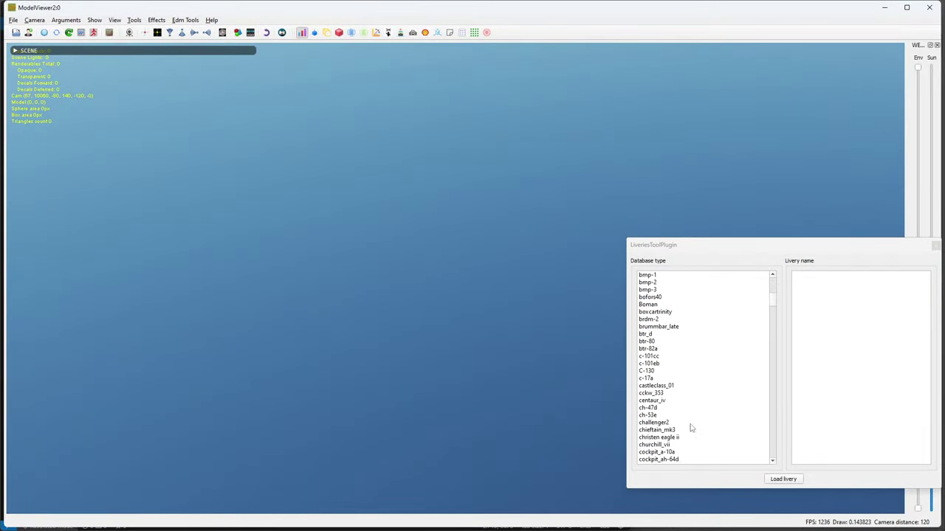
pyautogui.scroll(4, 689, 428)
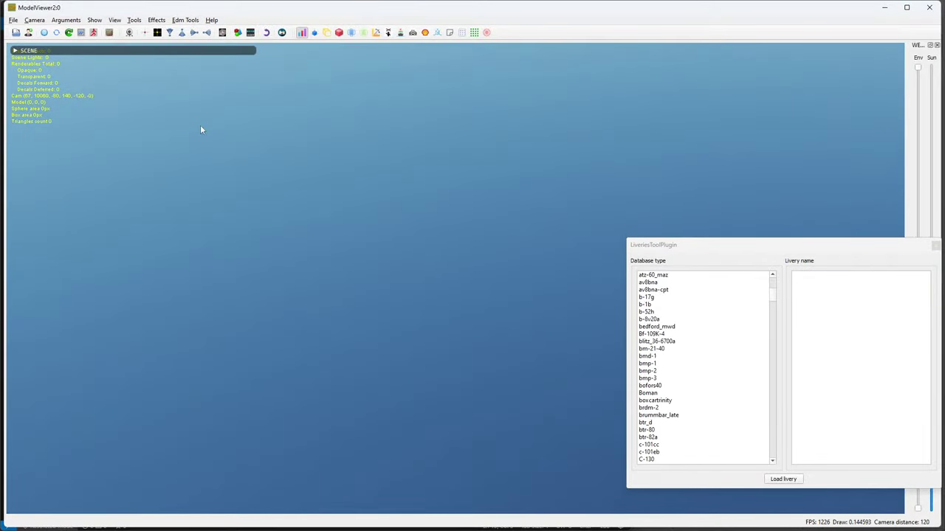
pyautogui.click(34, 20)
pyautogui.click(13, 20)
pyautogui.moveTo(40, 91)
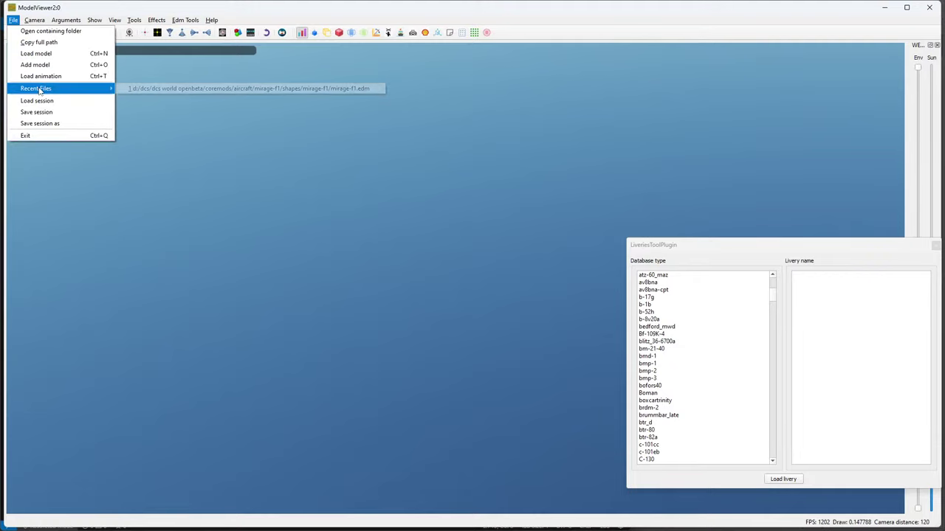
pyautogui.click(141, 87)
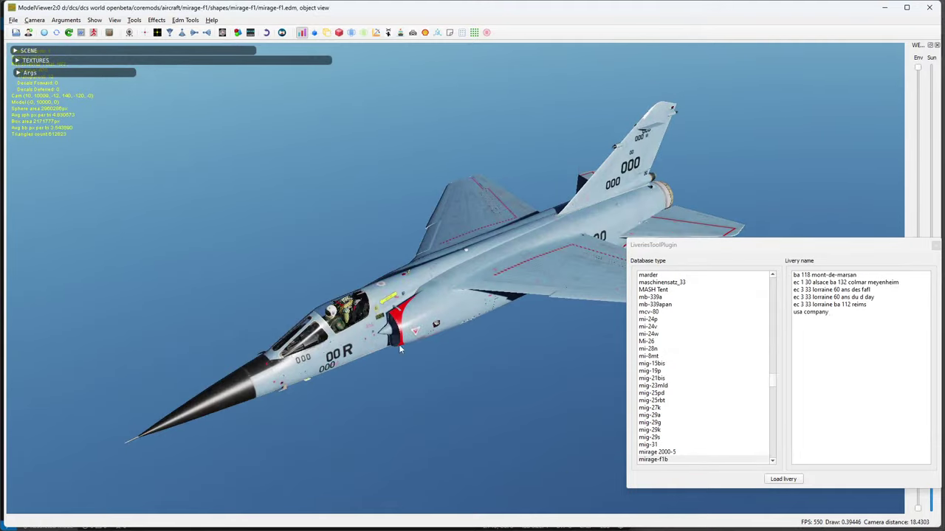
# Choose the mirage-f1ee database type and apply its Stream Livery to the model.
pyautogui.scroll(-10, 659, 400)
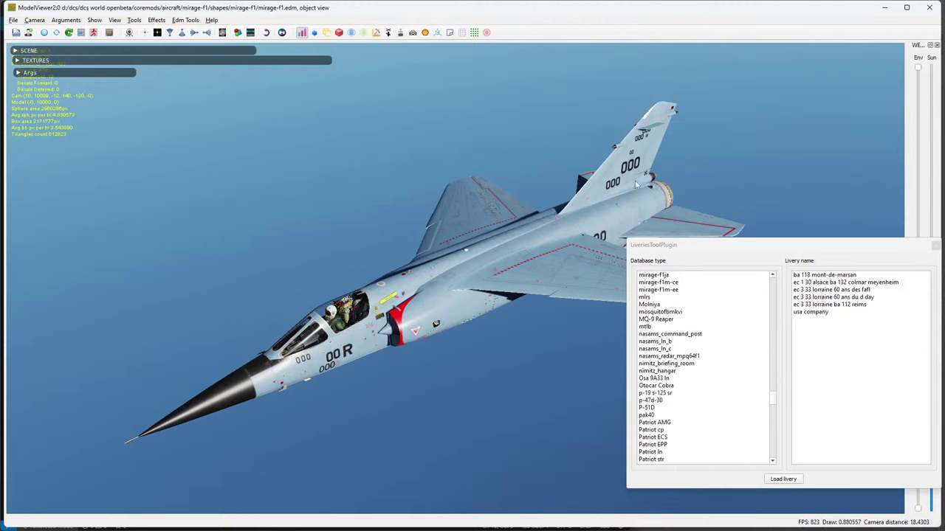
pyautogui.scroll(-4, 680, 394)
pyautogui.scroll(-3, 680, 393)
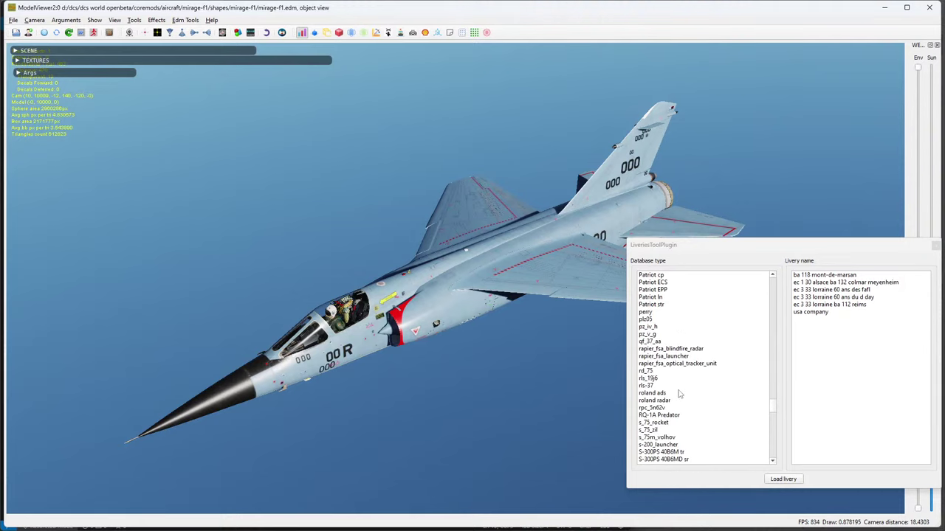
pyautogui.scroll(14, 680, 394)
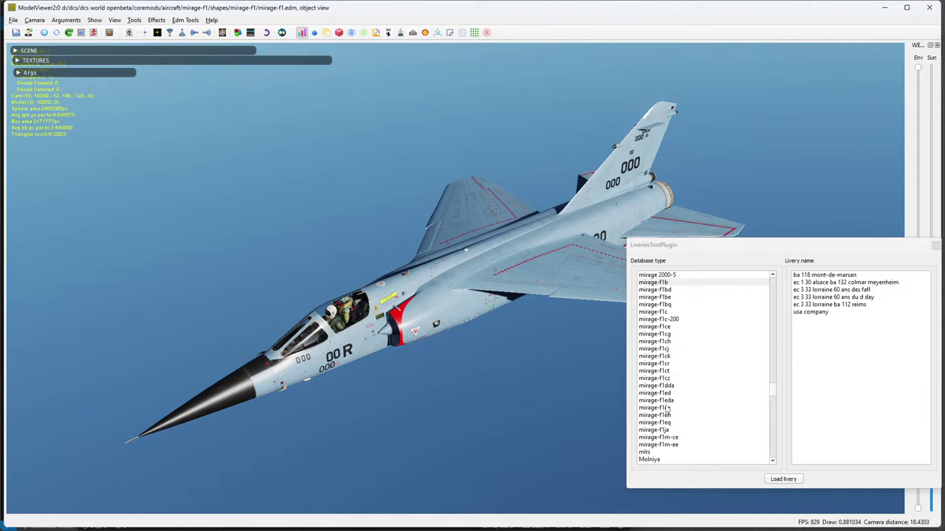
pyautogui.click(666, 408)
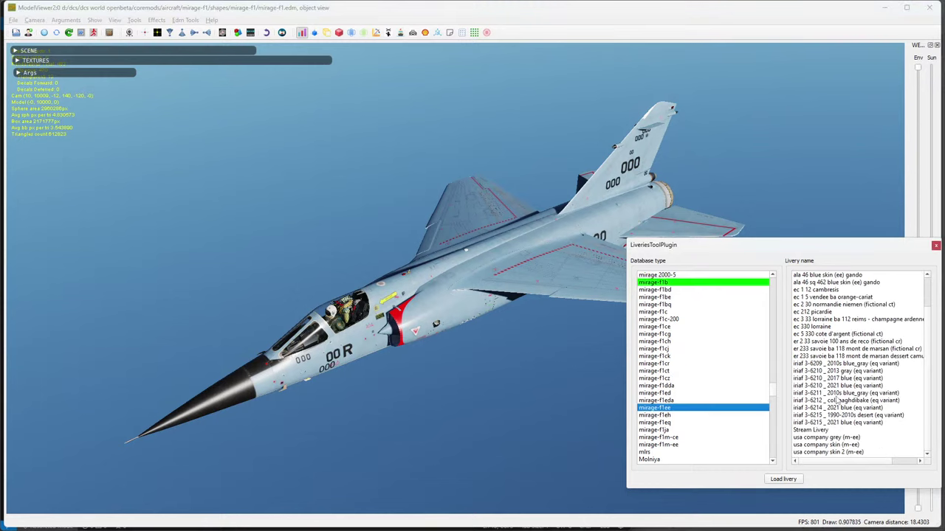
pyautogui.click(815, 431)
# Examine the livery's fuselage, wings, tail fin, fin antennas and number decals, glancing back at description.lua.
pyautogui.moveTo(561, 397); pyautogui.dragTo(449, 288)
pyautogui.scroll(3, 392, 354)
pyautogui.scroll(-2, 443, 276)
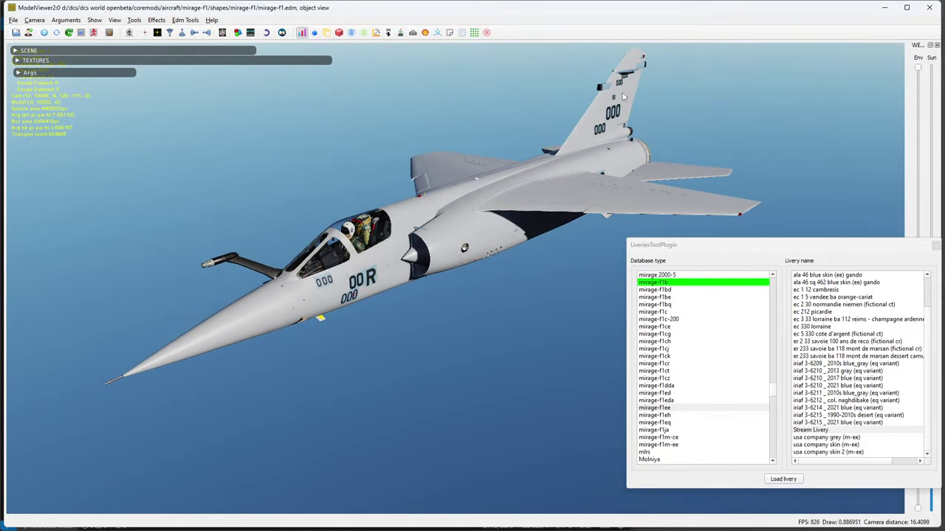
pyautogui.moveTo(598, 156); pyautogui.dragTo(415, 313)
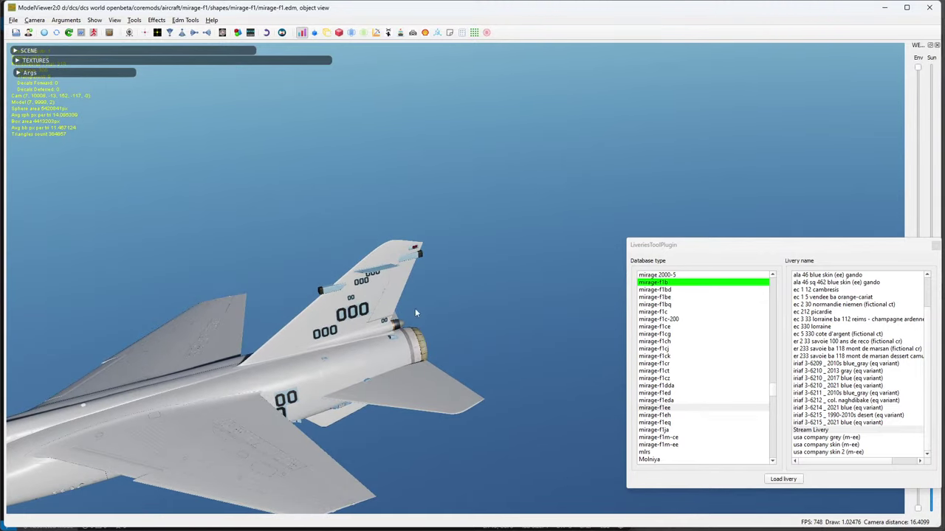
pyautogui.scroll(10, 416, 313)
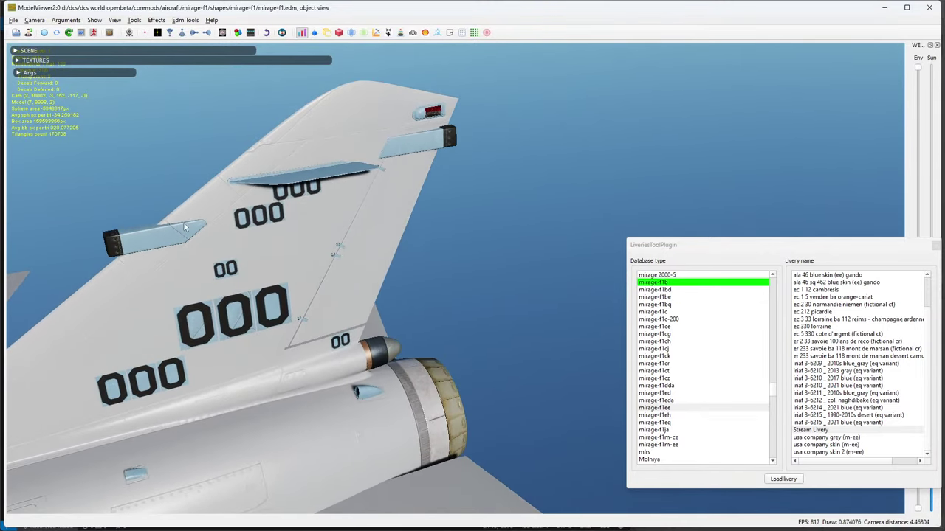
pyautogui.moveTo(249, 264); pyautogui.dragTo(330, 254)
pyautogui.scroll(-2, 420, 255)
pyautogui.moveTo(419, 256); pyautogui.dragTo(395, 279)
pyautogui.scroll(-3, 396, 278)
pyautogui.hotkey('alt', 'Tab')
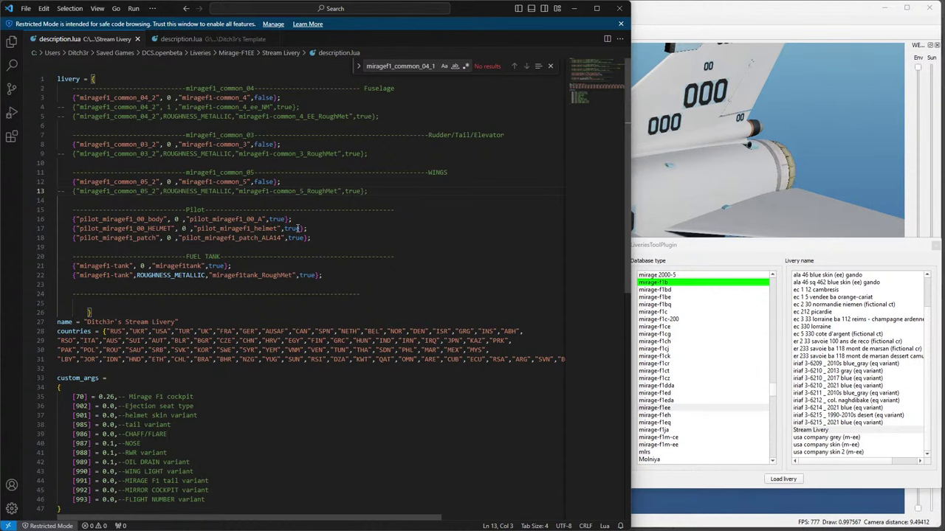
pyautogui.click(723, 131)
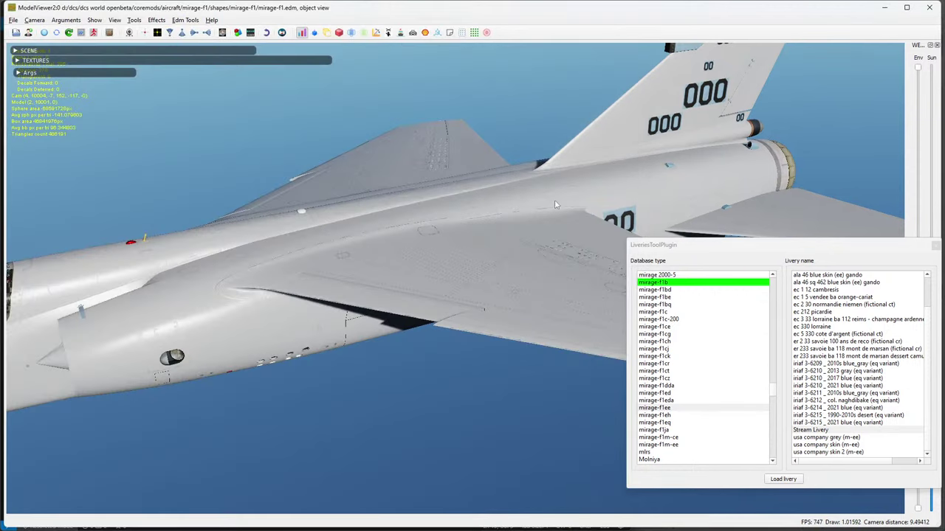
# Expand and widen the Args list, close the LiveriesToolPlugin window, and bring arguments 985 to 994 into view.
pyautogui.click(17, 73)
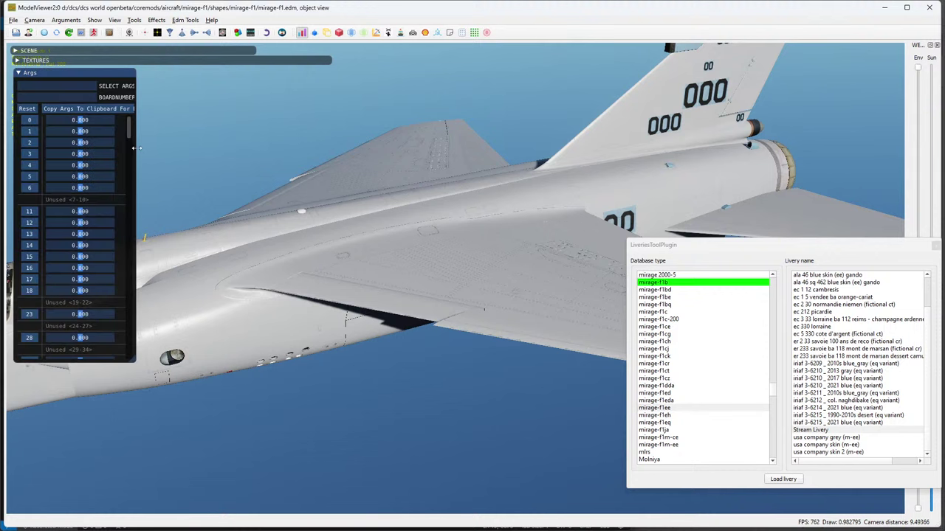
pyautogui.moveTo(136, 148); pyautogui.dragTo(200, 147)
pyautogui.moveTo(304, 152); pyautogui.dragTo(458, 214)
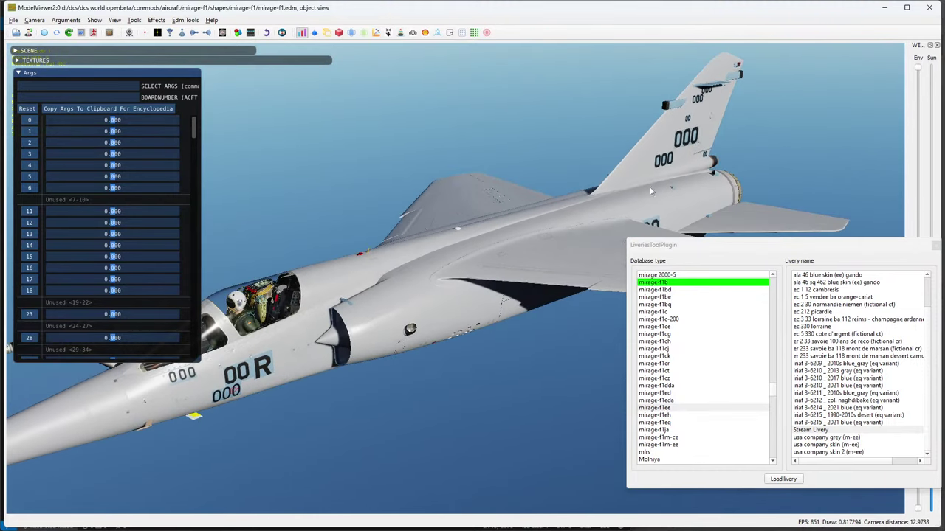
pyautogui.click(934, 245)
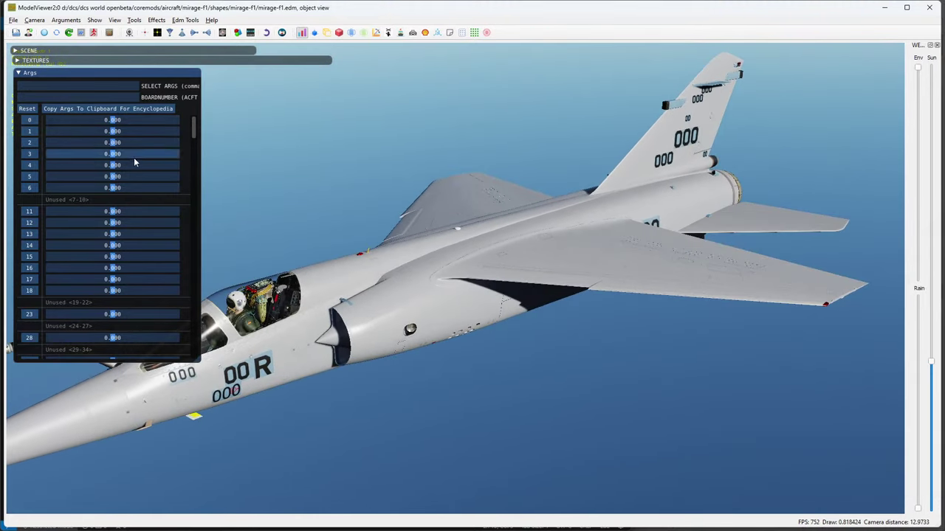
pyautogui.moveTo(469, 288); pyautogui.dragTo(148, 277)
pyautogui.moveTo(193, 127); pyautogui.dragTo(206, 350)
# Try argument 985 at about 0.6 while watching the tail, and return it to 0.
pyautogui.click(141, 253)
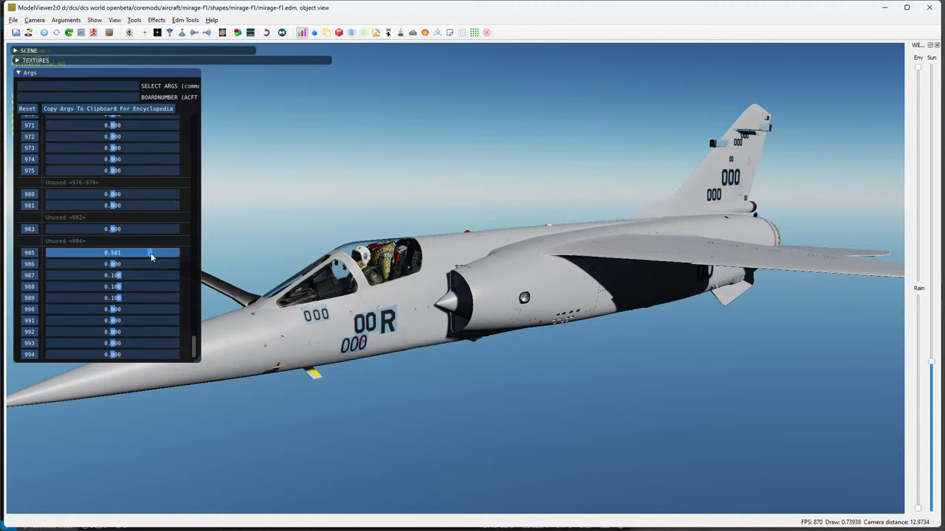
pyautogui.moveTo(141, 253)
pyautogui.mouseDown()
pyautogui.moveTo(122, 254)
pyautogui.moveTo(166, 254)
pyautogui.moveTo(114, 255)
pyautogui.moveTo(177, 252)
pyautogui.moveTo(110, 255)
pyautogui.moveTo(151, 255)
pyautogui.mouseUp()
pyautogui.moveTo(664, 295); pyautogui.dragTo(481, 307)
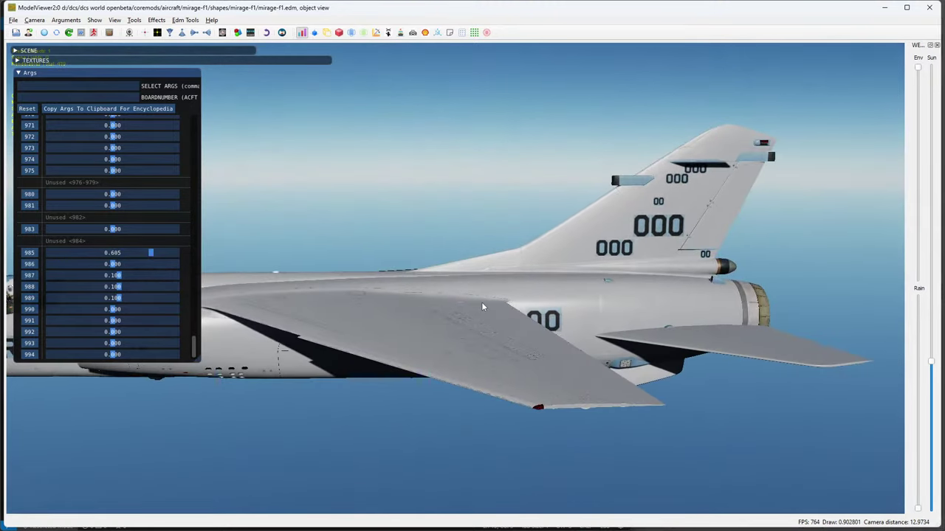
pyautogui.moveTo(152, 255); pyautogui.dragTo(116, 268)
pyautogui.moveTo(295, 251); pyautogui.dragTo(537, 327)
# Test arguments 987 and 988 on the model, setting 987 to about 0.078 and 988 to about 0.147.
pyautogui.moveTo(114, 262); pyautogui.dragTo(124, 288)
pyautogui.moveTo(567, 227); pyautogui.dragTo(641, 270)
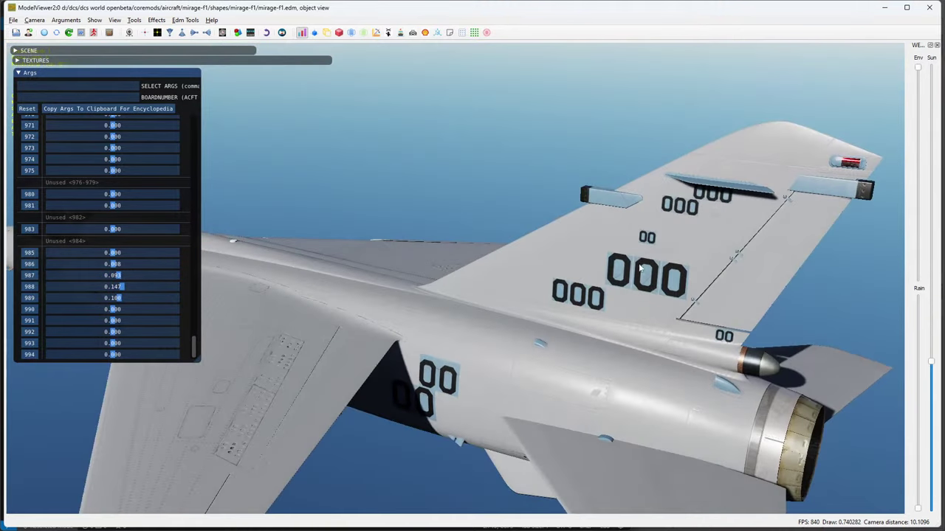
pyautogui.moveTo(123, 276)
pyautogui.mouseDown()
pyautogui.moveTo(114, 277)
pyautogui.moveTo(138, 285)
pyautogui.moveTo(124, 289)
pyautogui.mouseUp()
# Test argument 989 while checking the rear fuselage underside, and set it to about 0.31.
pyautogui.moveTo(119, 303); pyautogui.dragTo(137, 299)
pyautogui.scroll(5, 625, 297)
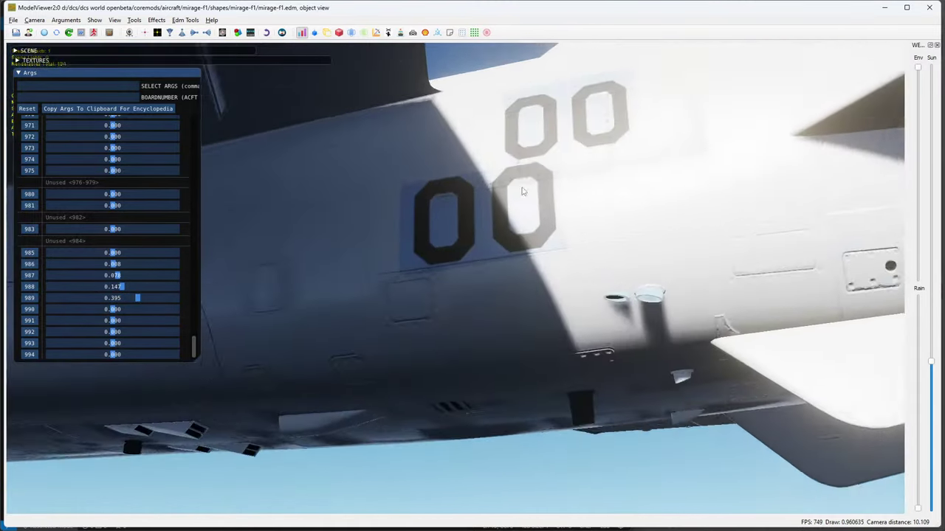
pyautogui.moveTo(124, 298)
pyautogui.mouseDown()
pyautogui.moveTo(137, 299)
pyautogui.moveTo(122, 311)
pyautogui.mouseUp()
# Test argument 990 while viewing the wing and tail, and set it to about 0.326.
pyautogui.click(126, 310)
pyautogui.scroll(-5, 432, 237)
pyautogui.moveTo(431, 236); pyautogui.dragTo(463, 400)
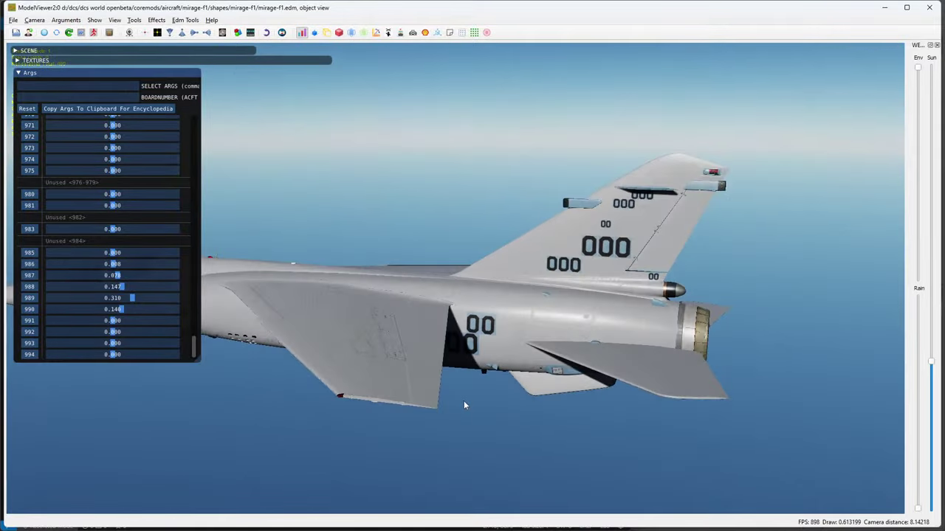
pyautogui.click(133, 312)
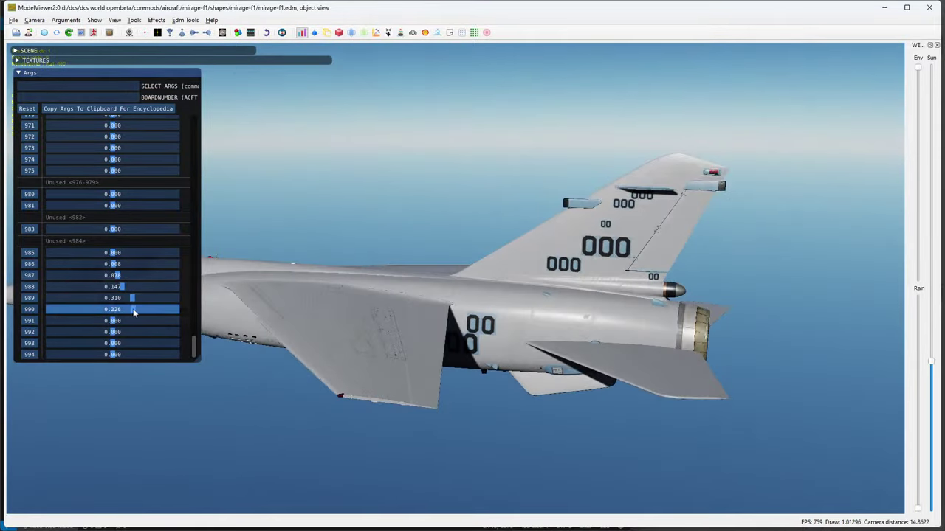
# Test argument 991 while viewing the nose, wings and underside, and set it to about 0.101.
pyautogui.click(143, 321)
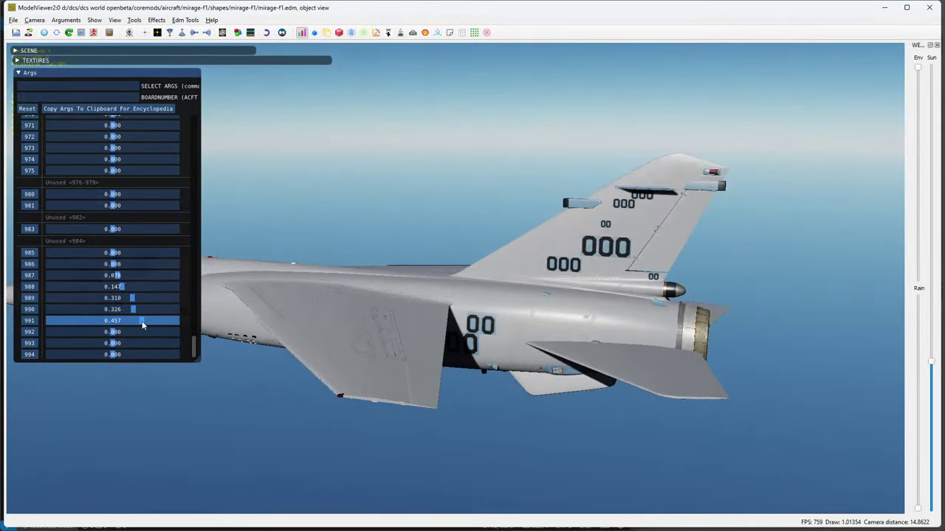
pyautogui.moveTo(135, 327); pyautogui.dragTo(129, 324)
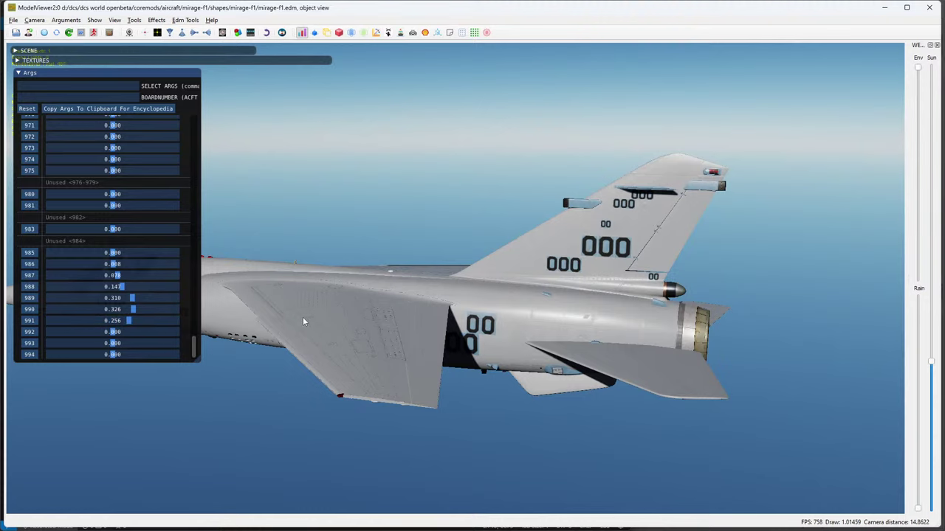
pyautogui.moveTo(302, 317); pyautogui.dragTo(419, 329)
pyautogui.click(117, 320)
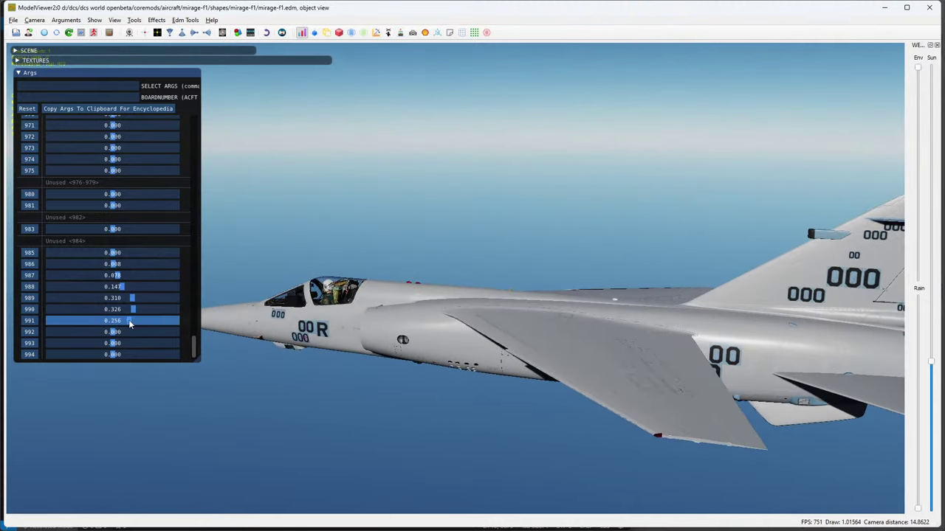
pyautogui.moveTo(129, 323)
pyautogui.mouseDown()
pyautogui.moveTo(144, 324)
pyautogui.moveTo(124, 323)
pyautogui.mouseUp()
pyautogui.moveTo(472, 325); pyautogui.dragTo(706, 182)
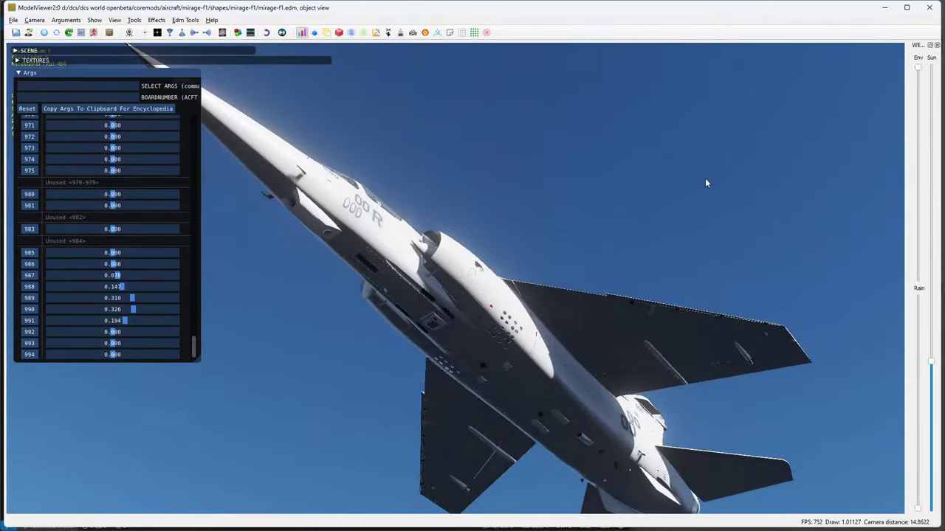
pyautogui.click(122, 320)
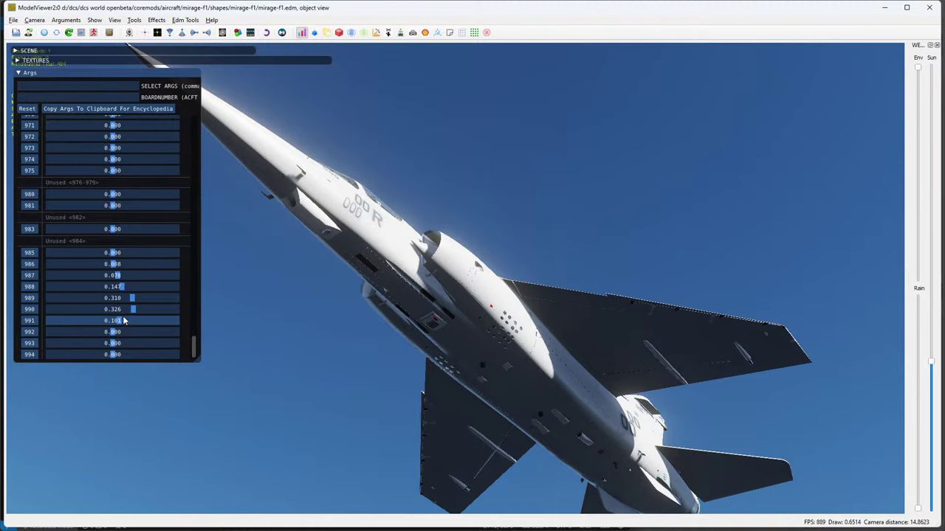
# Test arguments 992, 993 and 994 on the model, setting them to about 0.085, 0.016 and 0.419.
pyautogui.moveTo(115, 334); pyautogui.dragTo(126, 334)
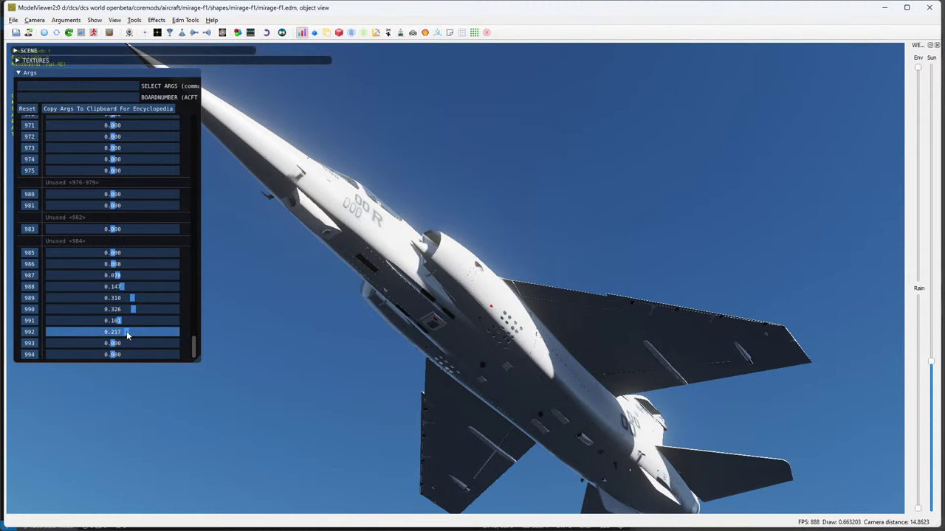
pyautogui.moveTo(562, 235); pyautogui.dragTo(459, 390)
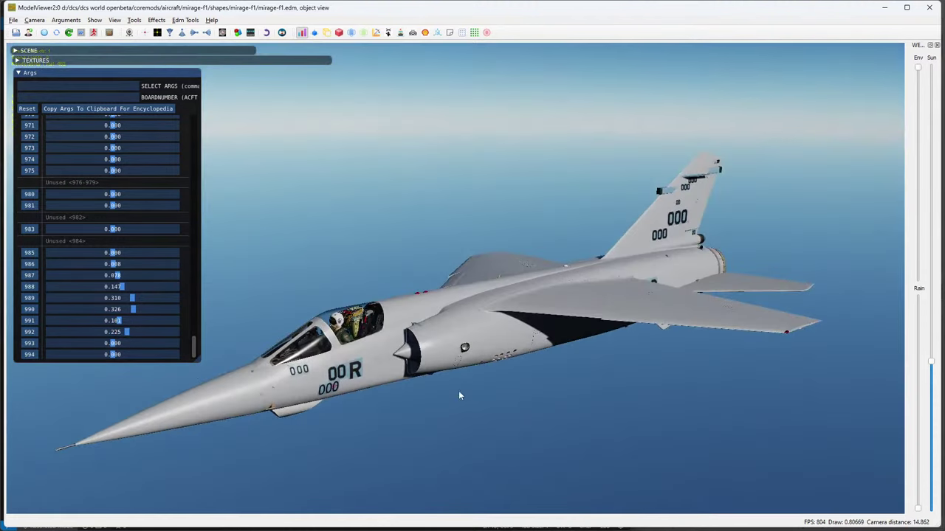
pyautogui.click(132, 332)
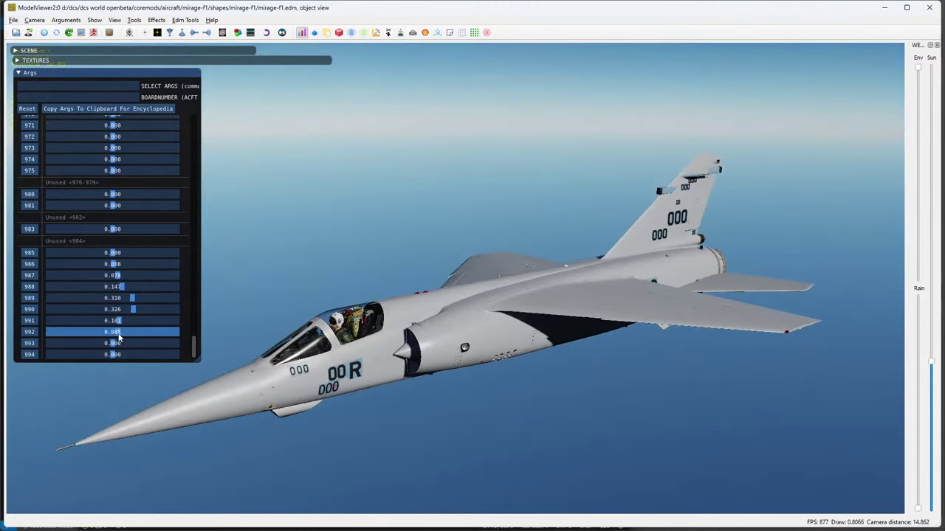
pyautogui.moveTo(119, 343); pyautogui.dragTo(122, 346)
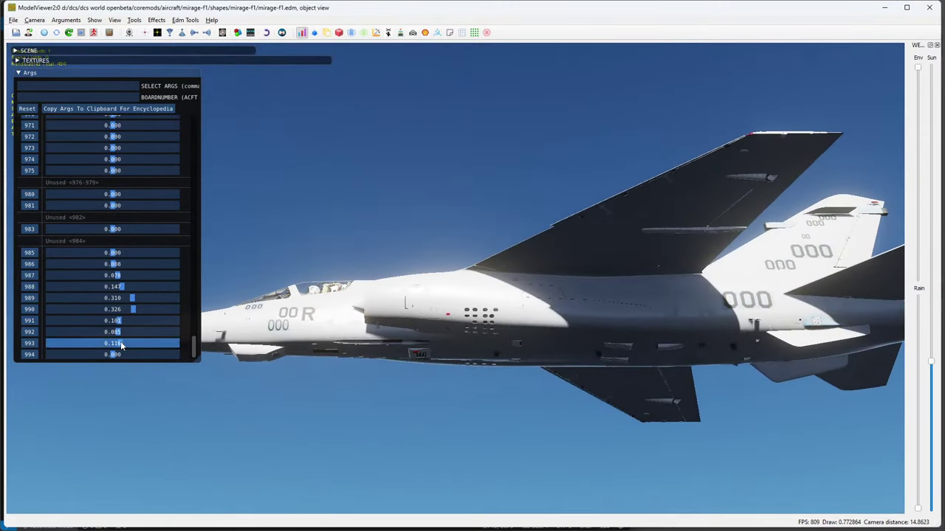
pyautogui.moveTo(121, 347); pyautogui.dragTo(139, 355)
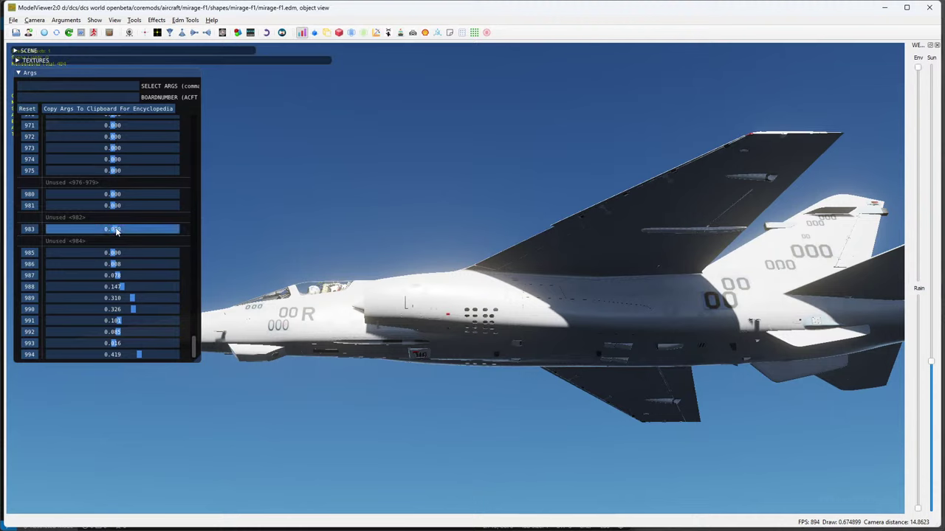
# Test arguments 983 back through 903 on the model, setting 983 to about 0.062, 981 to 0.667, 970 to 0.217 and 903 to 0.450.
pyautogui.moveTo(115, 229); pyautogui.dragTo(132, 198)
pyautogui.scroll(3, 136, 262)
pyautogui.moveTo(138, 289); pyautogui.dragTo(143, 257)
pyautogui.moveTo(143, 243); pyautogui.dragTo(109, 210)
pyautogui.moveTo(110, 198); pyautogui.dragTo(79, 179)
pyautogui.moveTo(152, 187); pyautogui.dragTo(143, 164)
pyautogui.moveTo(443, 258); pyautogui.dragTo(532, 273)
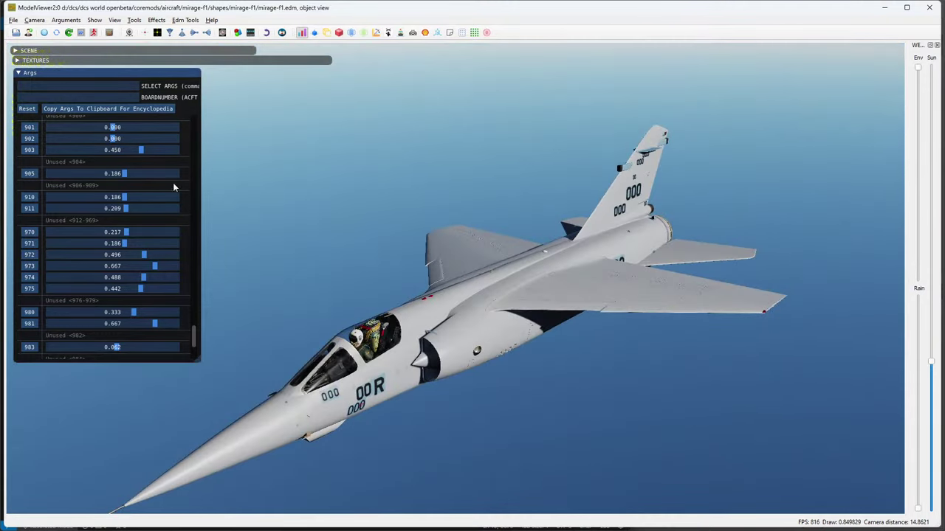
# Test arguments 902 back through 818, setting 902 to about 0.186, 901 to 0.109, 899 to 0.054 and 843 to 0.302.
pyautogui.click(177, 139)
pyautogui.moveTo(177, 144); pyautogui.dragTo(121, 131)
pyautogui.scroll(4, 120, 222)
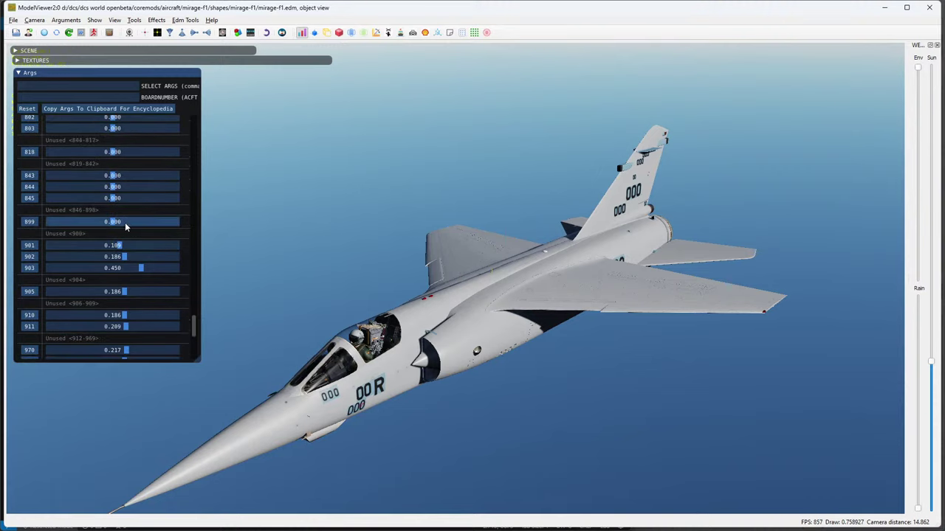
pyautogui.moveTo(124, 222); pyautogui.dragTo(117, 188)
pyautogui.moveTo(117, 176); pyautogui.dragTo(130, 155)
# Test arguments 818 and 803 while viewing the pilot and cockpit closely, setting them to about 0.124 and 0.264.
pyautogui.scroll(3, 463, 254)
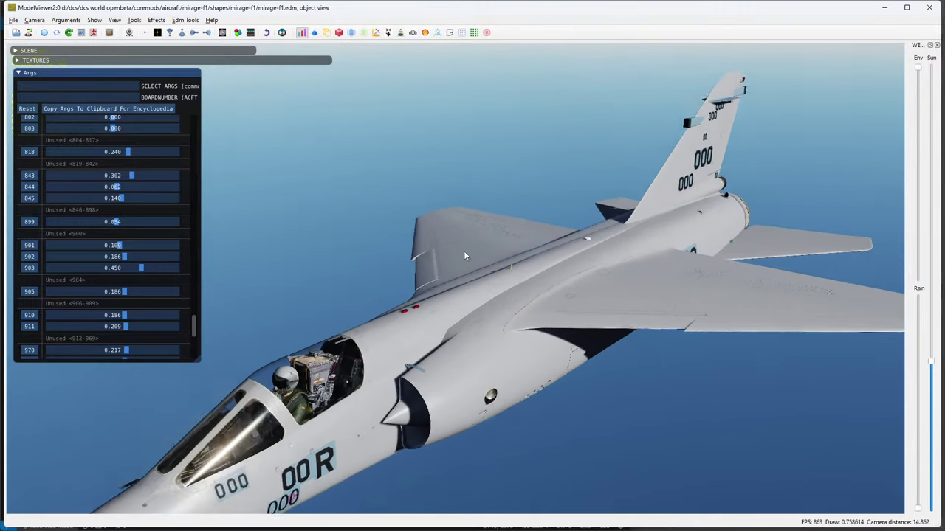
pyautogui.scroll(4, 464, 255)
pyautogui.scroll(1, 382, 300)
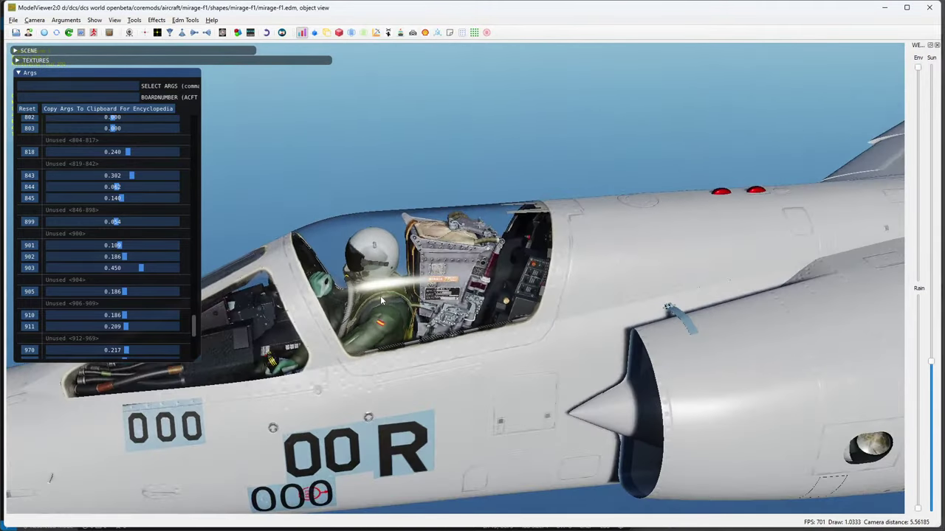
pyautogui.moveTo(163, 153); pyautogui.dragTo(122, 174)
pyautogui.moveTo(383, 266); pyautogui.dragTo(313, 224)
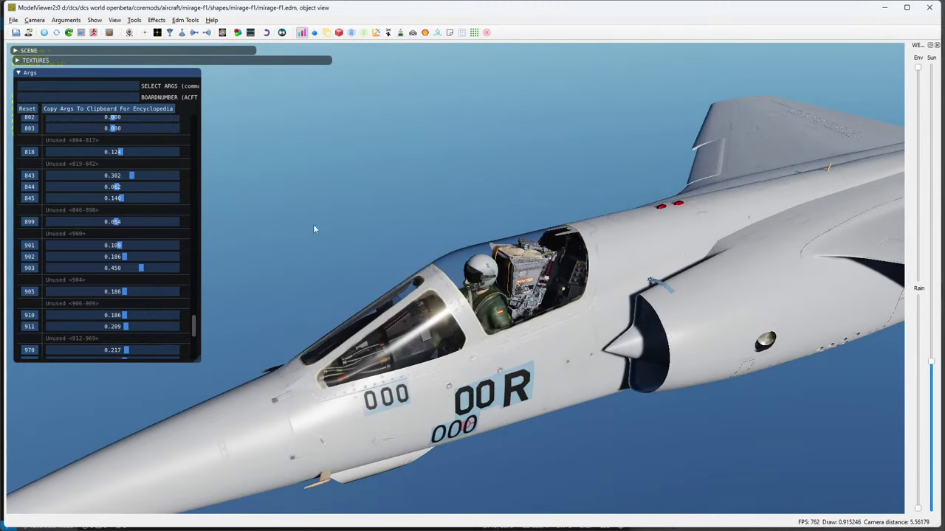
pyautogui.moveTo(117, 130); pyautogui.dragTo(139, 127)
pyautogui.moveTo(496, 211); pyautogui.dragTo(408, 290)
# Enlarge the argument list and set argument 802 to about 0.235, 782 to 0.653, 781 to 0.563 and 780 to 0.614.
pyautogui.moveTo(115, 120); pyautogui.dragTo(121, 138)
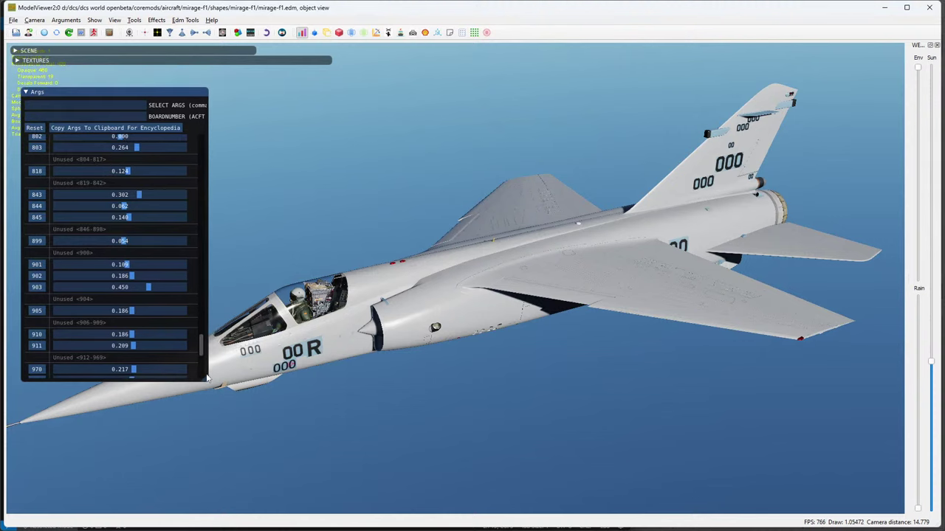
pyautogui.moveTo(207, 378); pyautogui.dragTo(234, 448)
pyautogui.scroll(5, 166, 368)
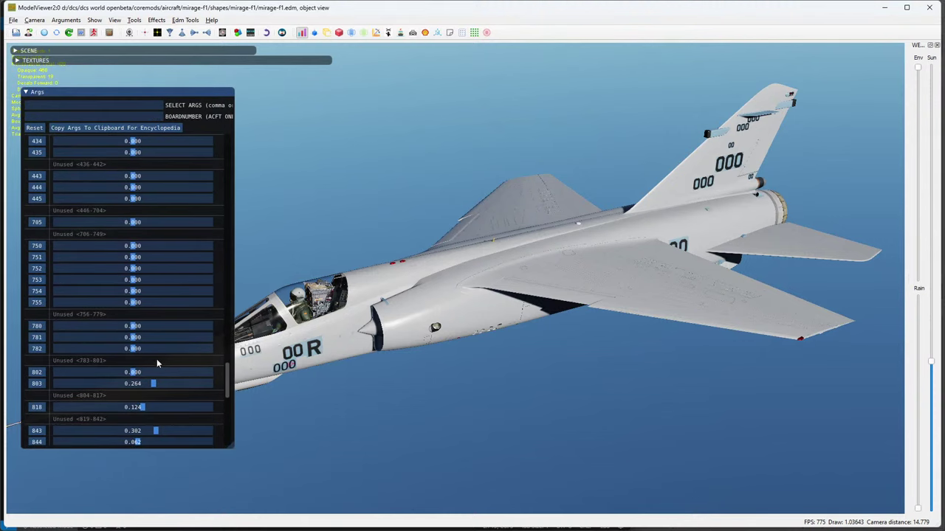
pyautogui.moveTo(157, 372); pyautogui.dragTo(179, 326)
pyautogui.click(161, 348)
pyautogui.click(175, 338)
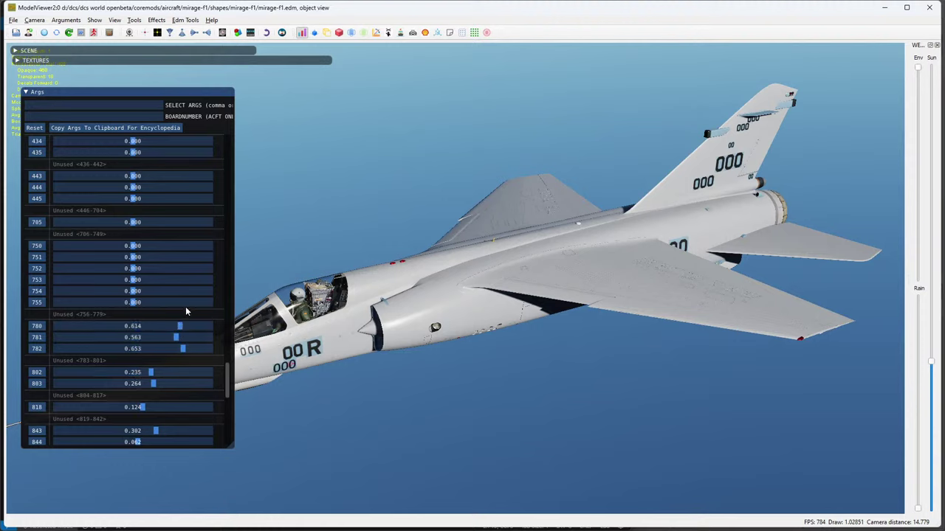
# Set arguments 755 back through 750 and argument 705 to between about 0.63 and 0.67.
pyautogui.click(184, 303)
pyautogui.click(183, 291)
pyautogui.click(183, 279)
pyautogui.click(182, 268)
pyautogui.click(182, 257)
pyautogui.click(182, 245)
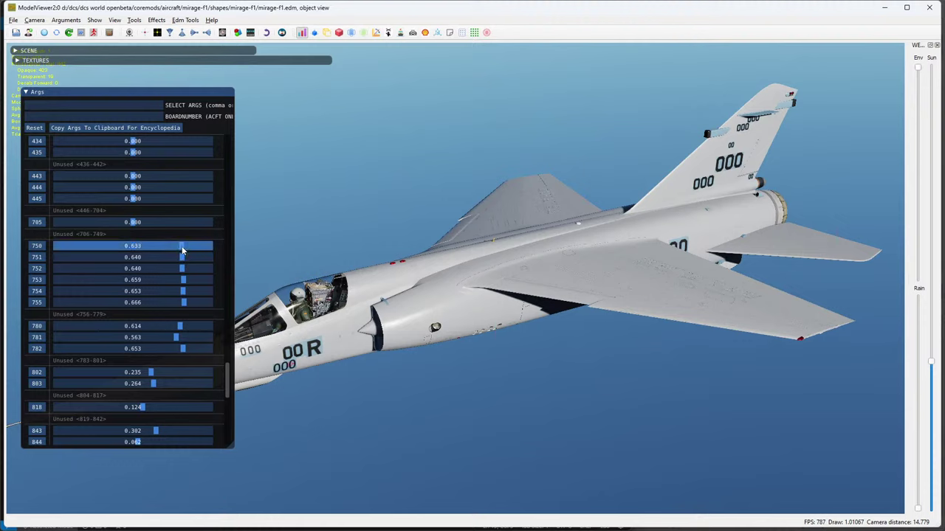
pyautogui.click(182, 222)
# Try different digits with flight number arguments 443, 444 and 445, and set all three to 1.000.
pyautogui.click(179, 199)
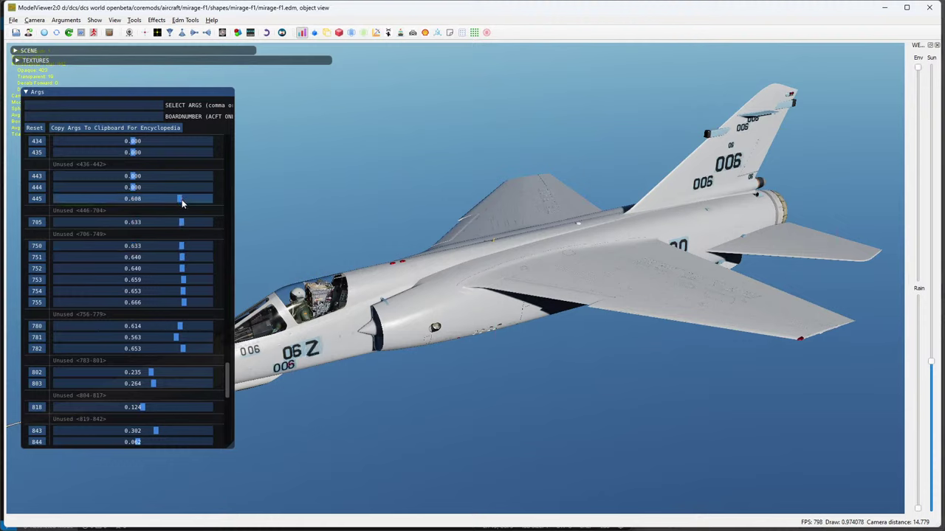
pyautogui.moveTo(182, 199); pyautogui.dragTo(118, 187)
pyautogui.click(135, 190)
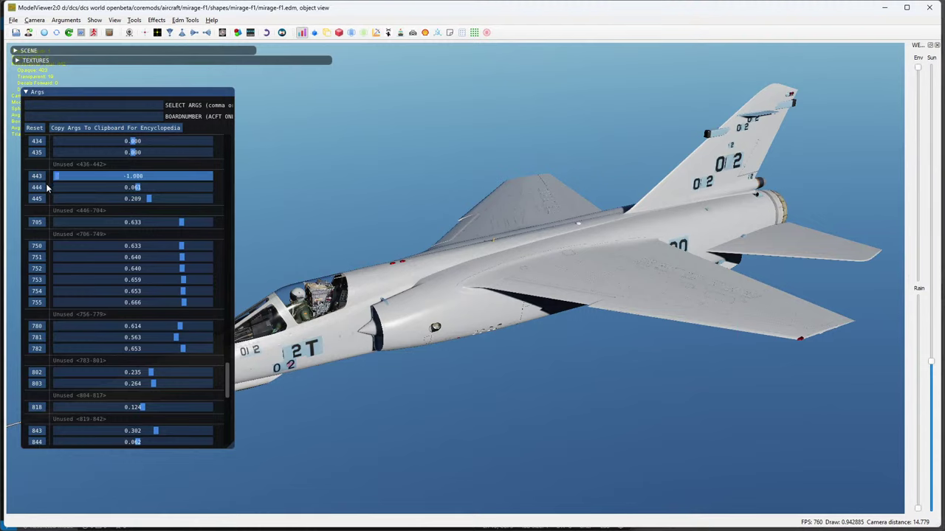
pyautogui.moveTo(44, 189); pyautogui.dragTo(161, 178)
pyautogui.moveTo(169, 187); pyautogui.dragTo(213, 186)
pyautogui.moveTo(168, 176); pyautogui.dragTo(213, 179)
pyautogui.moveTo(152, 198); pyautogui.dragTo(220, 197)
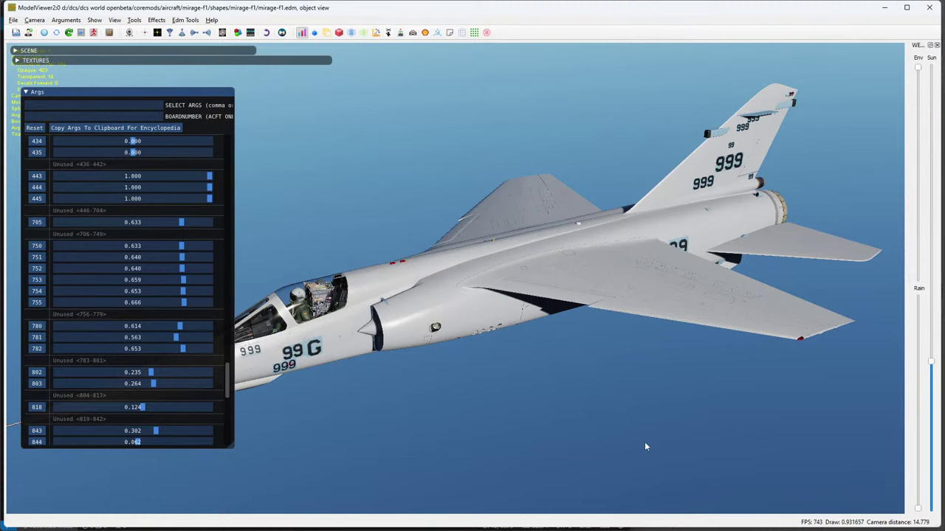
# Switch to VS Code and examine the USA and USA Draken digit entries in the Mirage-F1EE template's description.lua.
pyautogui.hotkey('alt', 'Tab')
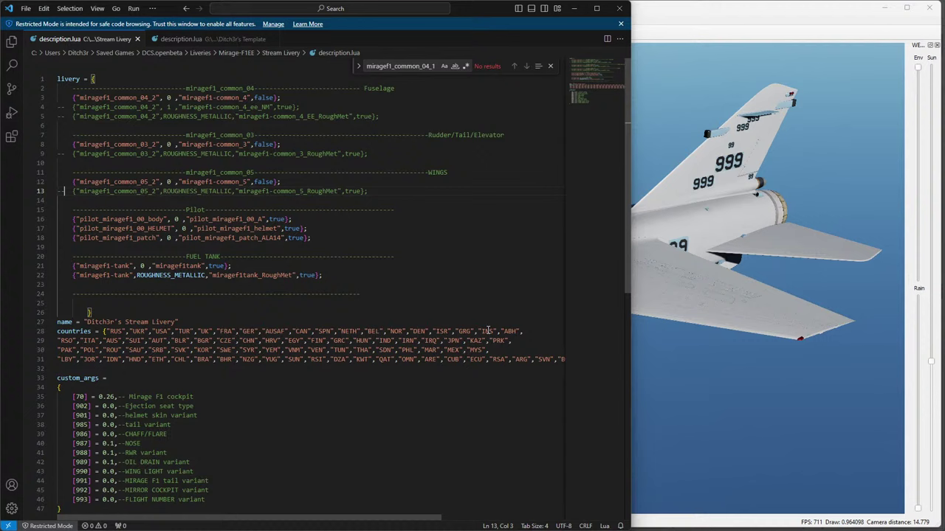
pyautogui.click(180, 38)
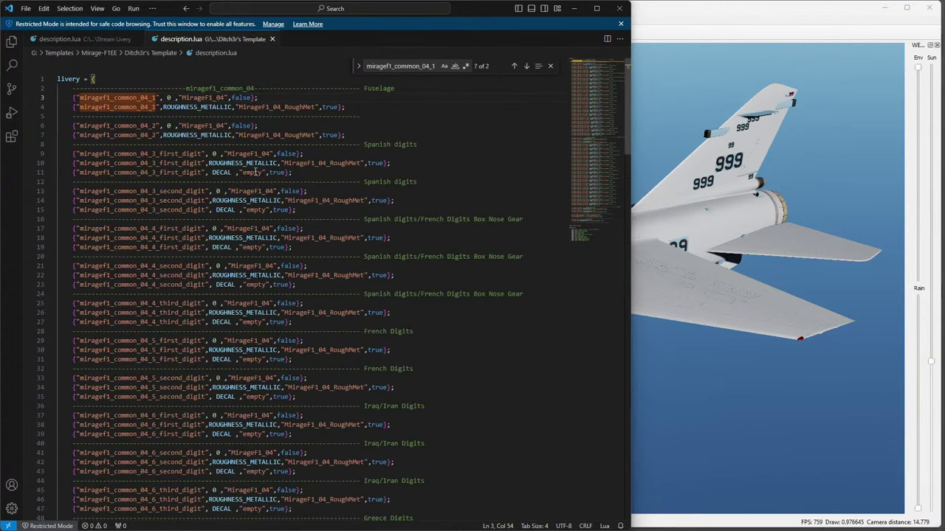
pyautogui.scroll(-13, 325, 411)
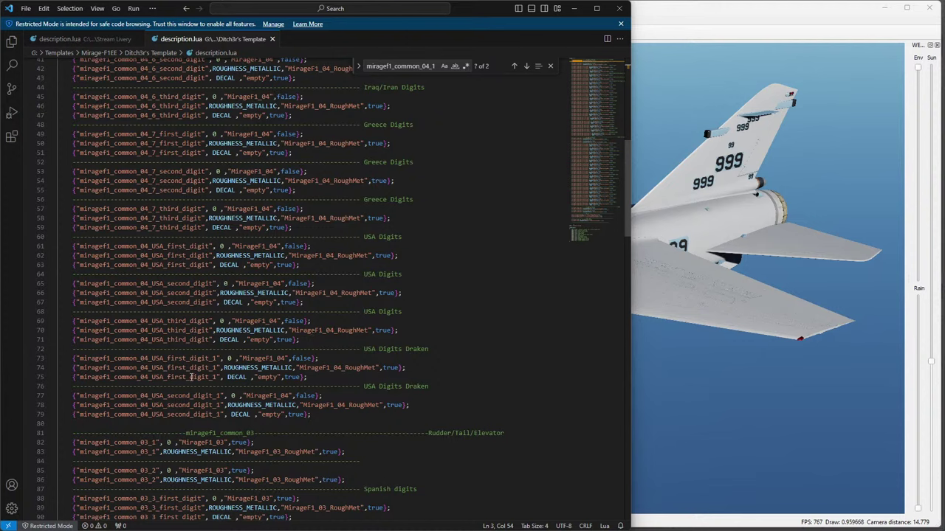
pyautogui.doubleClick(153, 284)
pyautogui.click(168, 358)
pyautogui.click(174, 401)
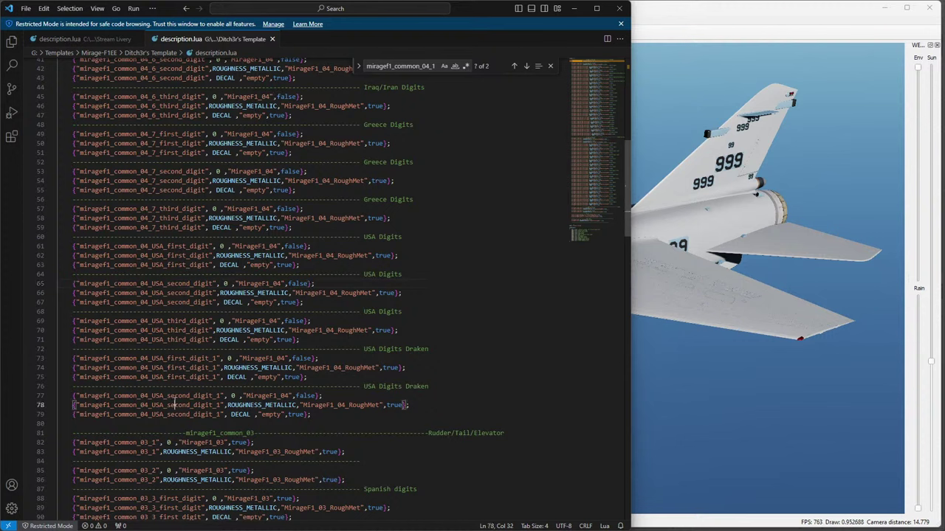
pyautogui.click(168, 358)
pyautogui.press('Up')
pyautogui.press('Up')
pyautogui.press('Up')
pyautogui.press('Up')
pyautogui.press('Up')
pyautogui.press('Up')
pyautogui.press('Up')
pyautogui.press('Up')
pyautogui.press('Up')
pyautogui.press('Up')
pyautogui.press('Up')
pyautogui.press('Up')
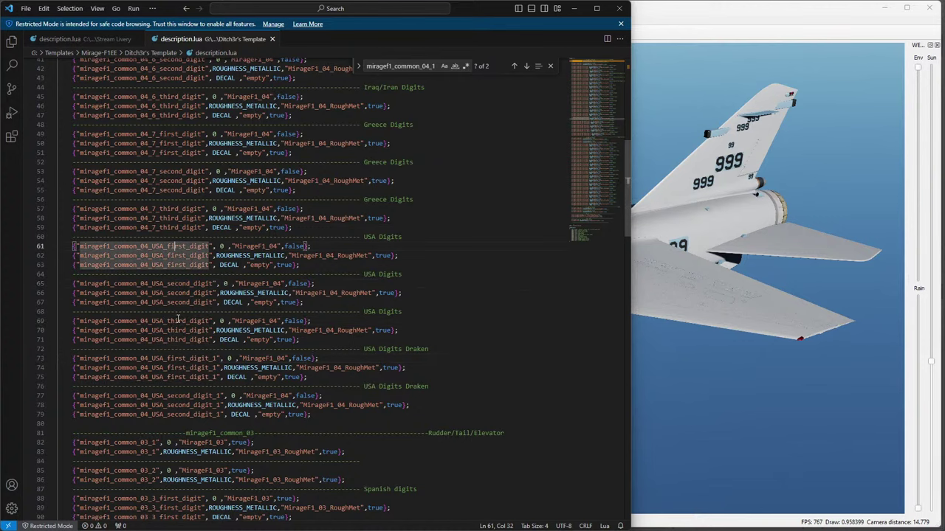
# Examine the Spanish first and second digit entries and the other national digit sections near the beginning of the template.
pyautogui.scroll(13, 177, 319)
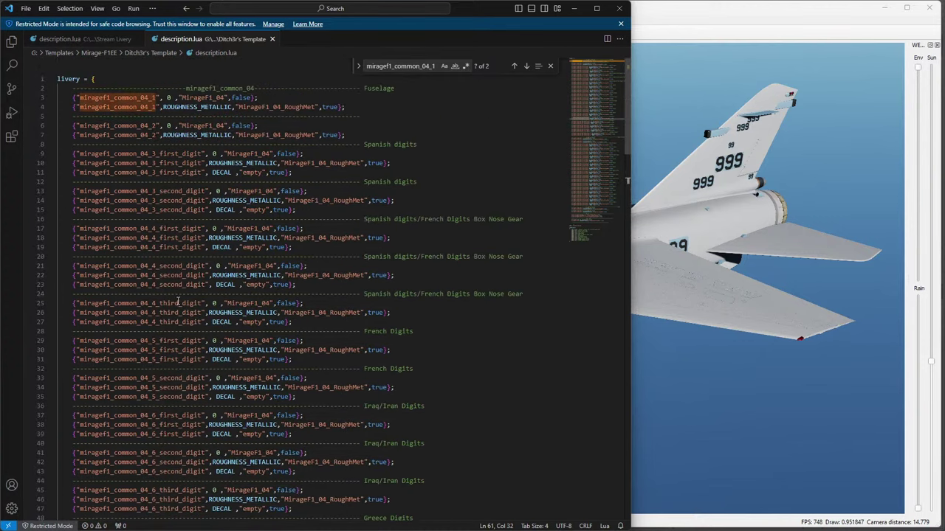
pyautogui.click(166, 155)
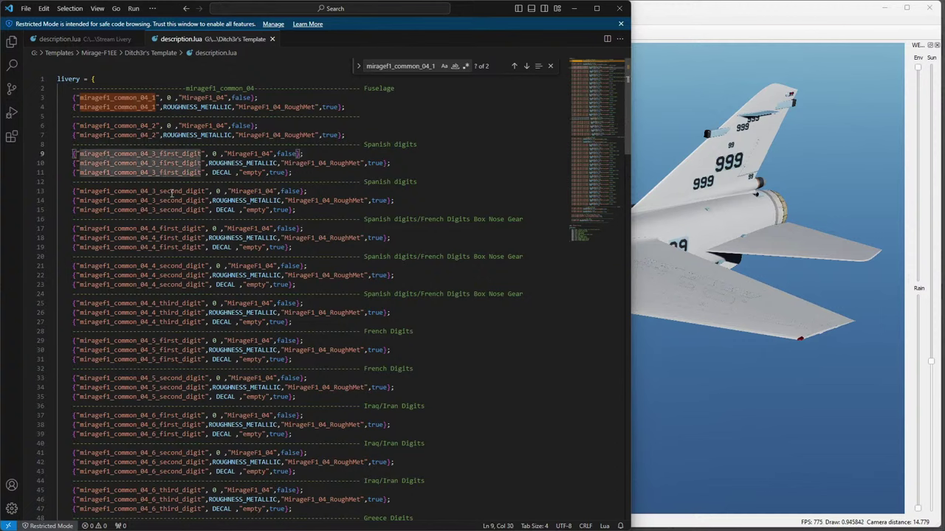
pyautogui.click(171, 191)
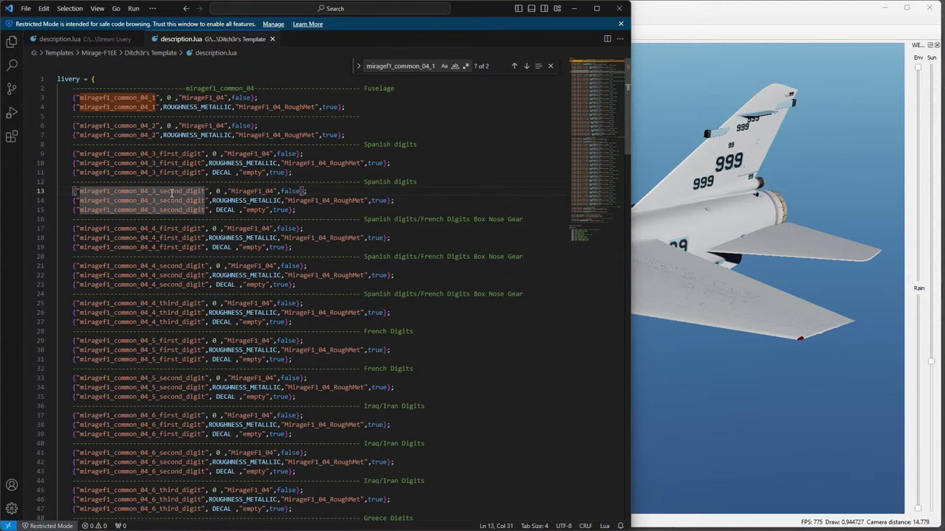
pyautogui.doubleClick(174, 153)
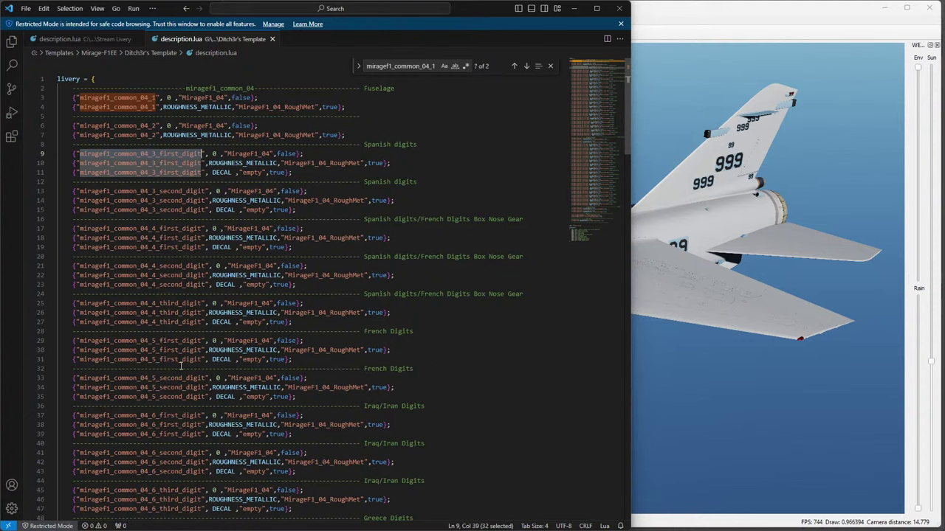
pyautogui.scroll(-3, 212, 417)
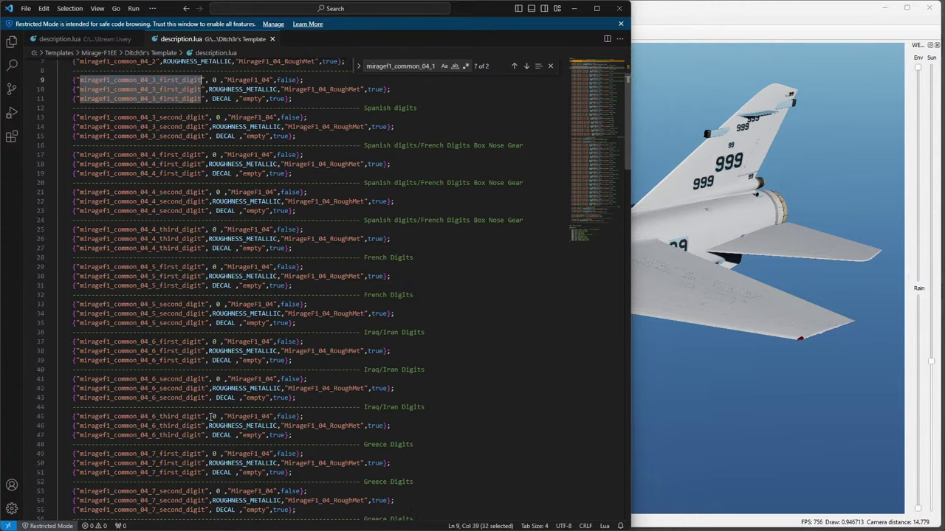
pyautogui.scroll(3, 212, 417)
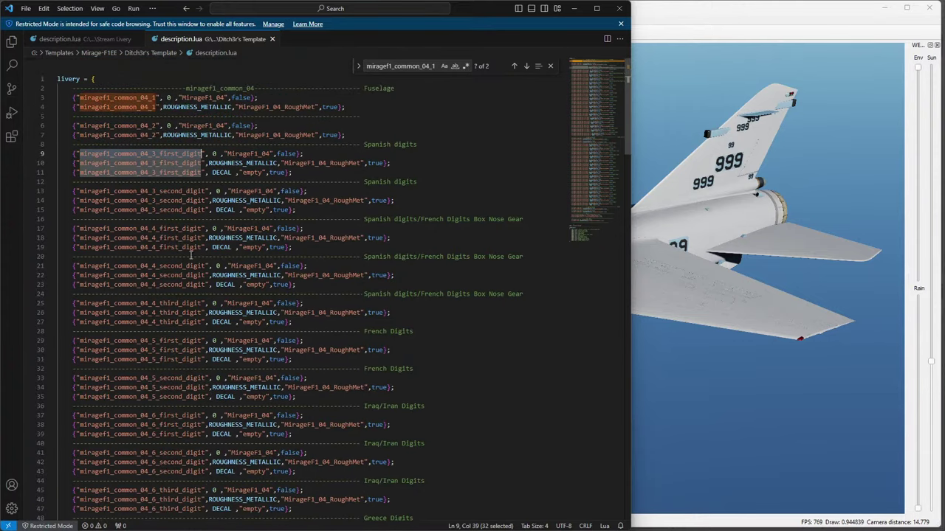
# Switch back to ModelViewer and test arguments 435 and 434, setting them to about 0.087 and 0.672.
pyautogui.click(764, 21)
pyautogui.scroll(-1, 145, 261)
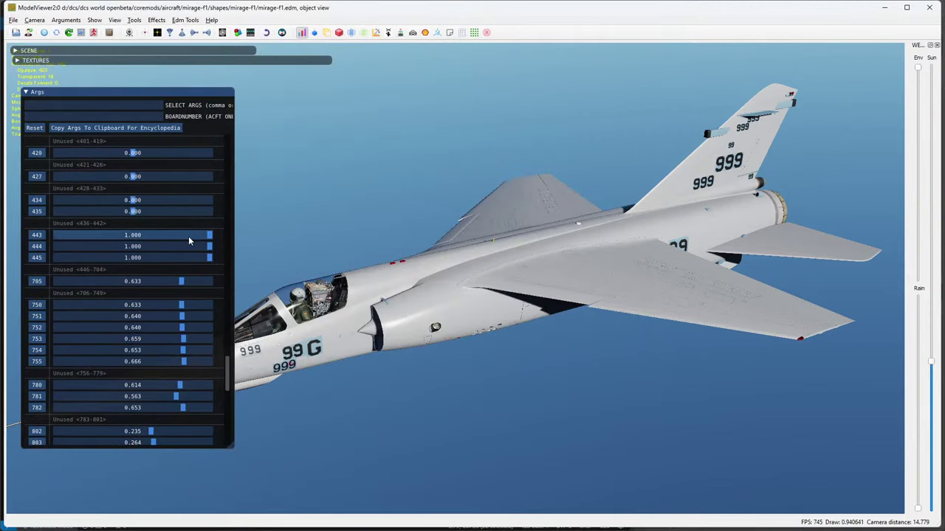
pyautogui.moveTo(137, 212)
pyautogui.mouseDown()
pyautogui.moveTo(209, 213)
pyautogui.moveTo(139, 213)
pyautogui.mouseUp()
pyautogui.moveTo(137, 200); pyautogui.dragTo(184, 201)
pyautogui.moveTo(210, 242)
pyautogui.mouseDown()
pyautogui.moveTo(161, 238)
pyautogui.moveTo(212, 238)
pyautogui.mouseUp()
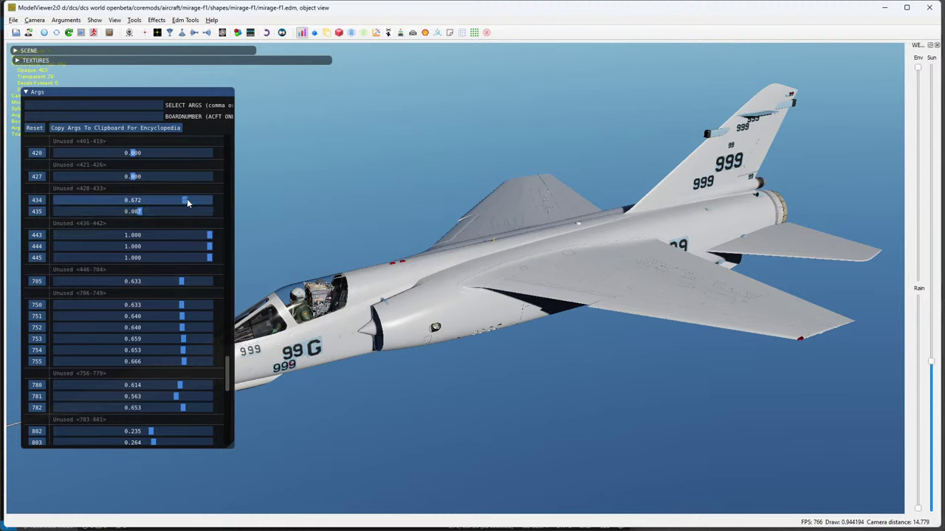
# Test arguments 434 and 435 at about 0.100 and -0.312, and vary arguments 427, 420, 400, 338 to 341 and 312 to 314.
pyautogui.moveTo(188, 203); pyautogui.dragTo(70, 201)
pyautogui.moveTo(140, 214); pyautogui.dragTo(109, 213)
pyautogui.moveTo(136, 177)
pyautogui.mouseDown()
pyautogui.moveTo(112, 177)
pyautogui.moveTo(142, 176)
pyautogui.moveTo(139, 154)
pyautogui.moveTo(209, 155)
pyautogui.moveTo(139, 167)
pyautogui.mouseUp()
pyautogui.scroll(2, 141, 281)
pyautogui.moveTo(136, 248); pyautogui.dragTo(195, 204)
pyautogui.moveTo(133, 190); pyautogui.dragTo(188, 144)
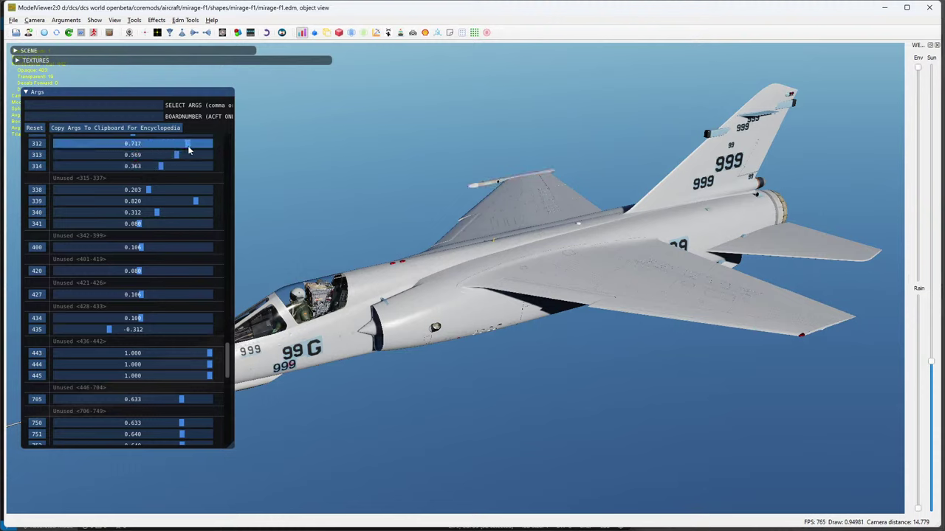
# Test arguments 308 to 311 and 296 to 299 at values between about 0.63 and 0.70.
pyautogui.scroll(4, 160, 252)
pyautogui.click(186, 310)
pyautogui.click(186, 298)
pyautogui.click(186, 286)
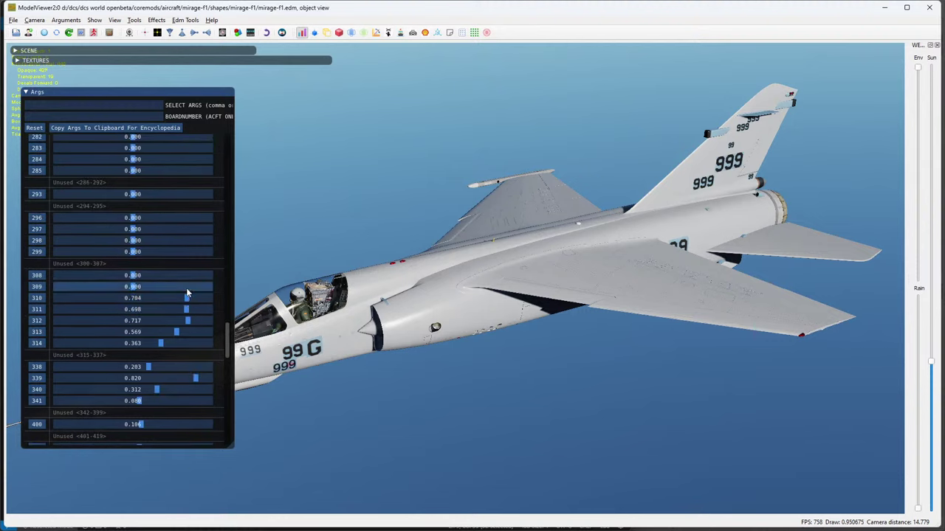
pyautogui.click(185, 276)
pyautogui.click(182, 252)
pyautogui.click(181, 240)
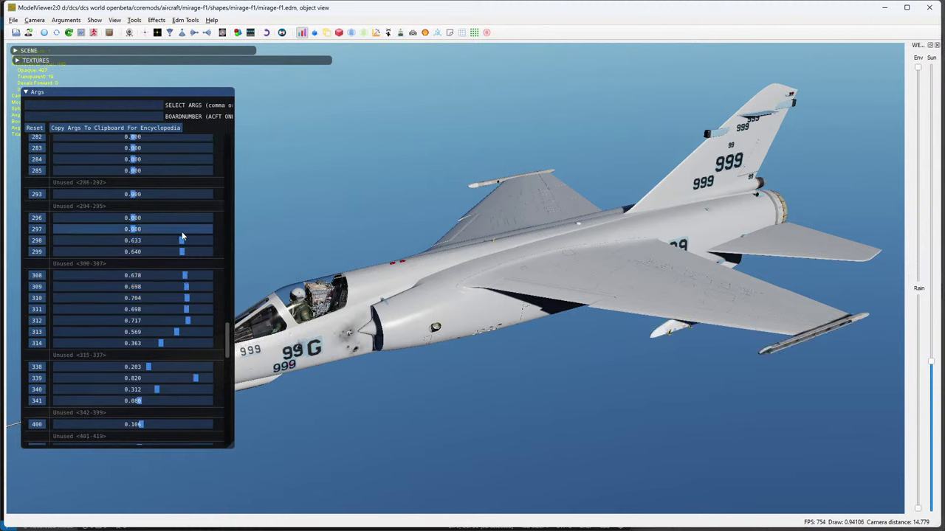
pyautogui.click(182, 229)
pyautogui.click(182, 217)
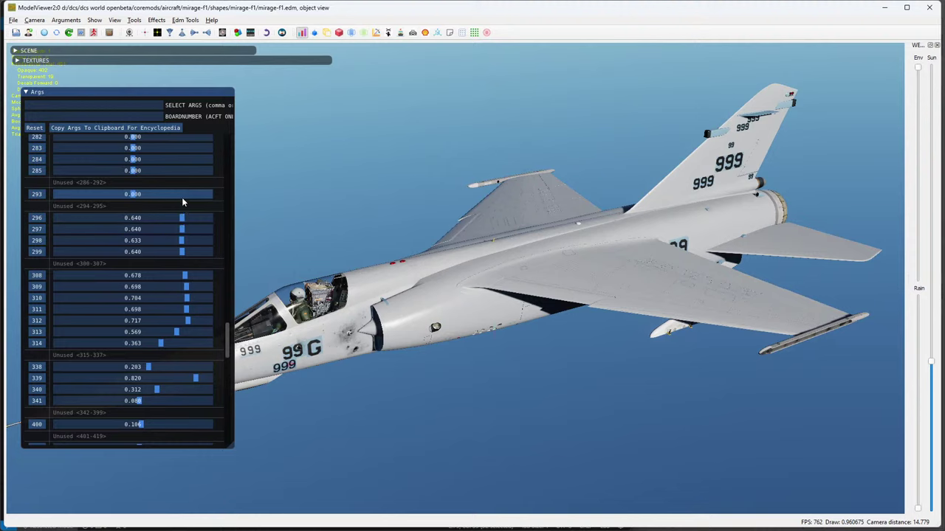
# Test arguments 293 and 282 to 285 at values between about 0.56 and 0.64.
pyautogui.click(181, 194)
pyautogui.click(182, 170)
pyautogui.click(180, 159)
pyautogui.click(179, 147)
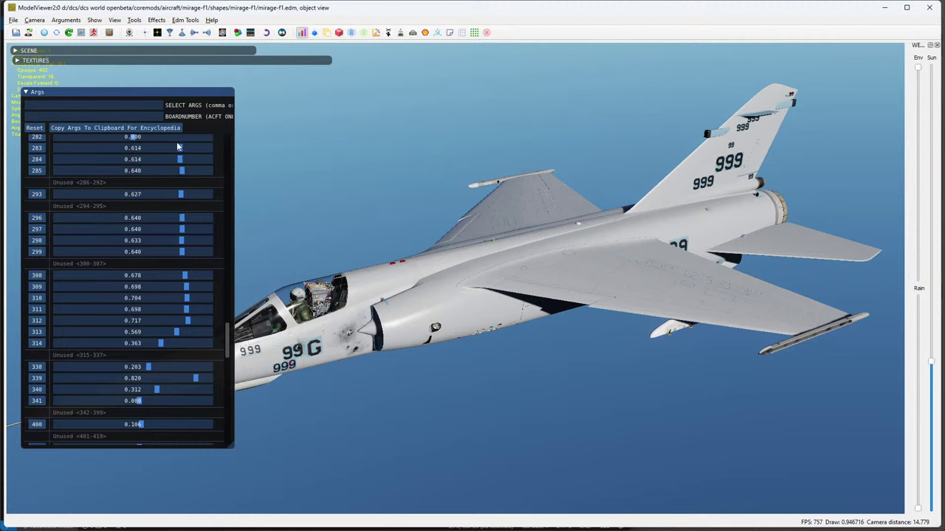
pyautogui.scroll(3, 156, 261)
pyautogui.click(175, 254)
# Test arguments 265 to 267 and 248 to 251 at values between about 0.63 and 0.67.
pyautogui.click(181, 231)
pyautogui.click(182, 219)
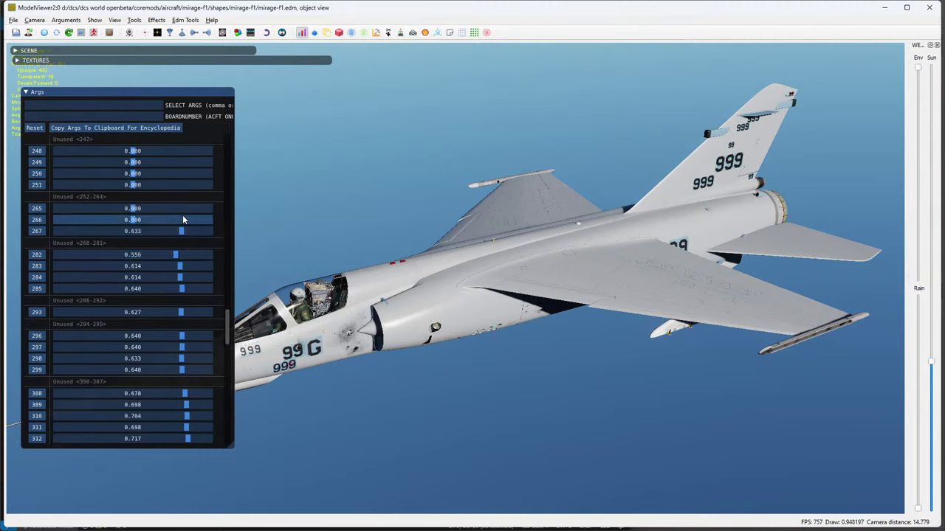
pyautogui.click(184, 208)
pyautogui.click(184, 185)
pyautogui.click(183, 174)
pyautogui.click(182, 162)
pyautogui.click(182, 150)
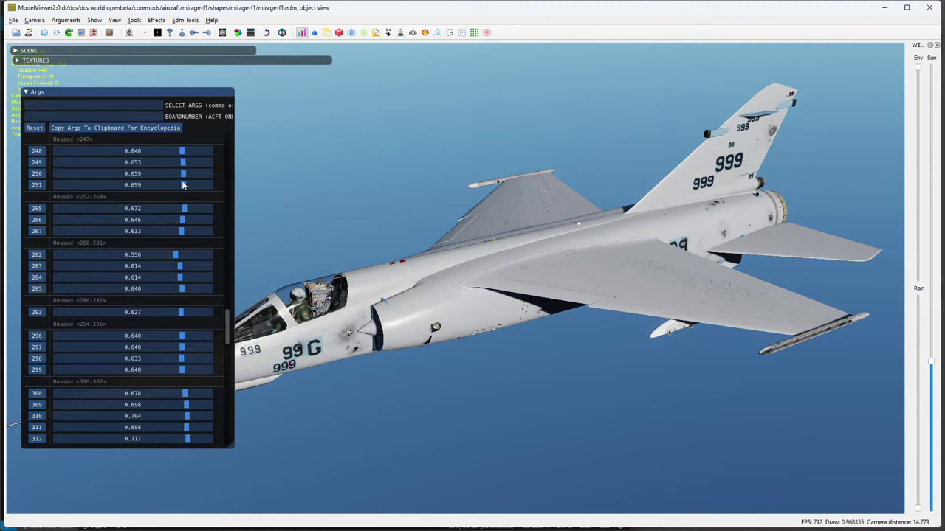
# Test arguments 246, 245, 244, 240 and 239 at high values, and reset all model arguments.
pyautogui.scroll(4, 175, 241)
pyautogui.click(196, 304)
pyautogui.click(202, 293)
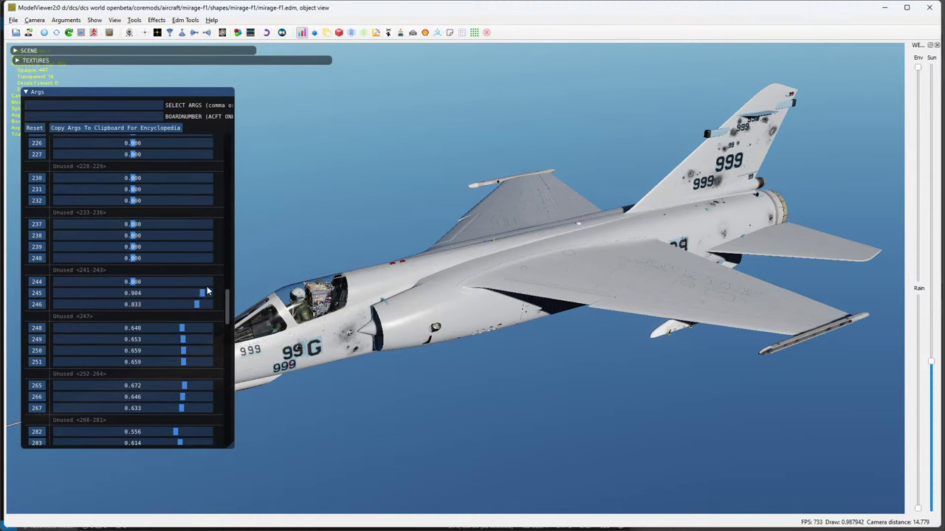
pyautogui.click(206, 281)
pyautogui.click(202, 257)
pyautogui.click(203, 247)
pyautogui.scroll(5, 168, 288)
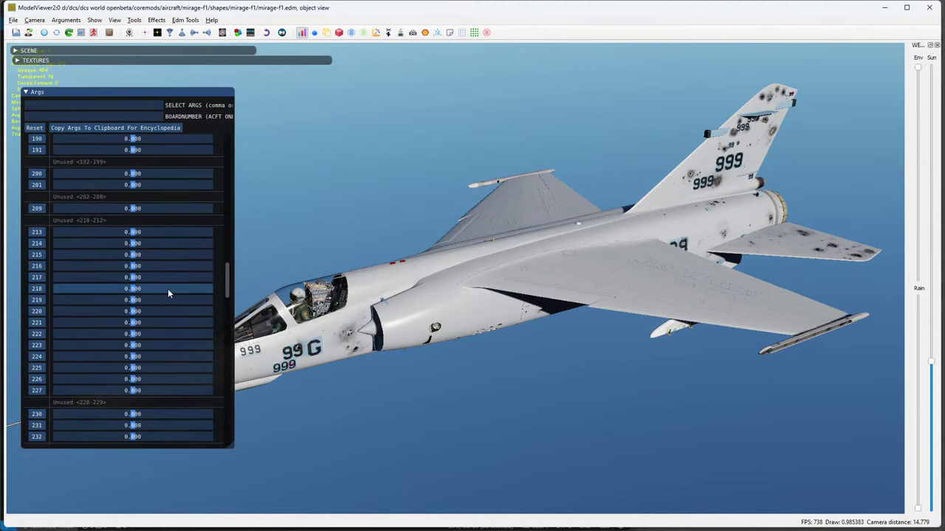
pyautogui.click(35, 128)
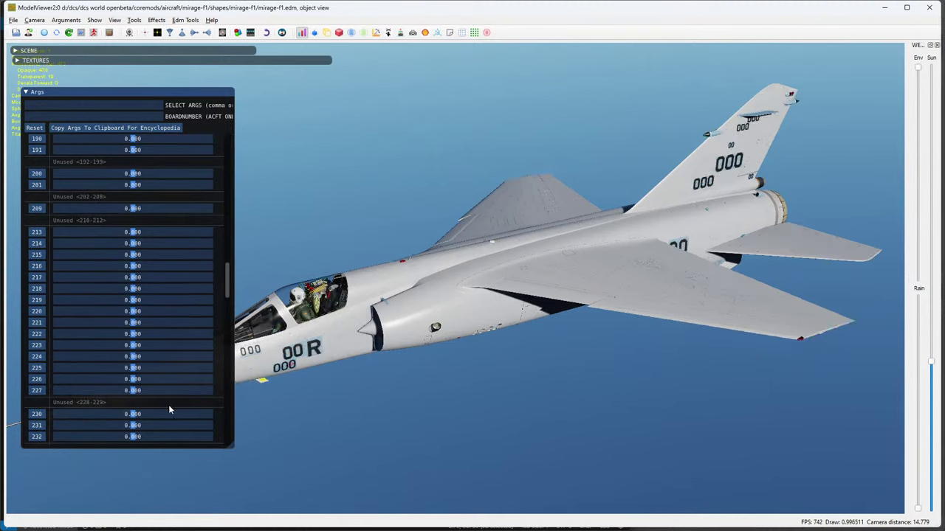
# Test arguments 230 to 232 and 225 to 227 at values between about 0.87 and 0.97.
pyautogui.click(207, 437)
pyautogui.click(206, 426)
pyautogui.click(205, 414)
pyautogui.click(203, 390)
pyautogui.click(200, 379)
pyautogui.click(199, 367)
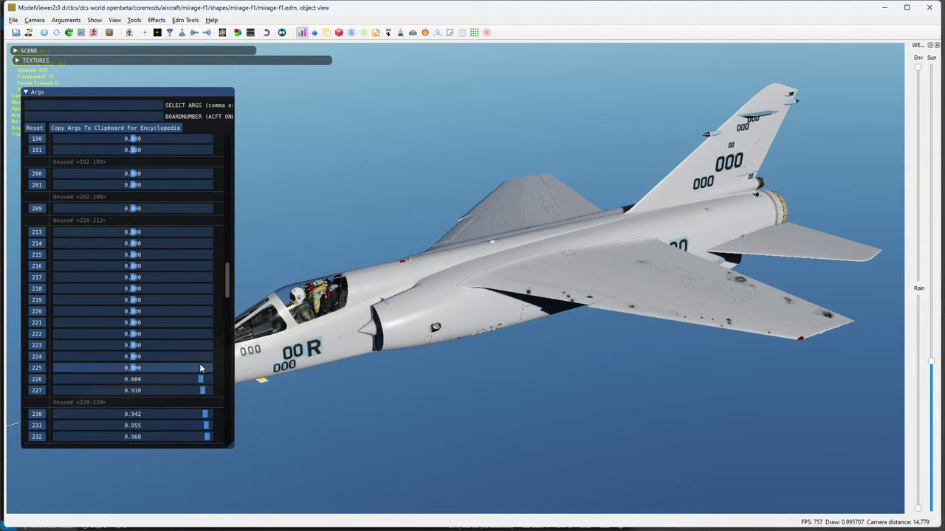
# Test each argument from 224 down to 213 at values between about 0.88 and 0.91.
pyautogui.click(200, 356)
pyautogui.click(201, 344)
pyautogui.click(202, 334)
pyautogui.click(200, 323)
pyautogui.click(202, 311)
pyautogui.click(203, 300)
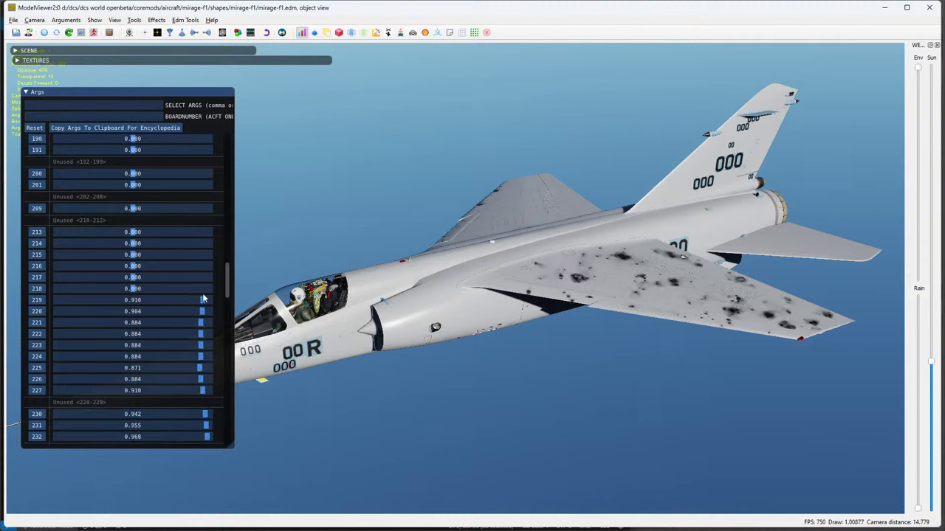
pyautogui.click(202, 288)
pyautogui.click(202, 277)
pyautogui.click(201, 265)
pyautogui.click(200, 254)
pyautogui.click(200, 243)
pyautogui.click(200, 231)
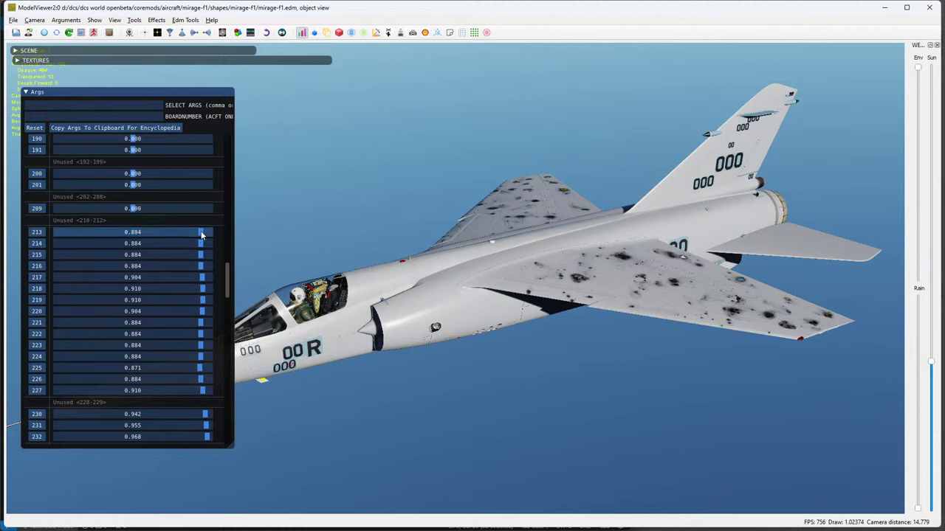
# Test arguments 209, 201, 200, 191, 190 and 185 at about 0.93 to 0.97, and reset all model arguments.
pyautogui.click(207, 208)
pyautogui.click(206, 184)
pyautogui.click(207, 173)
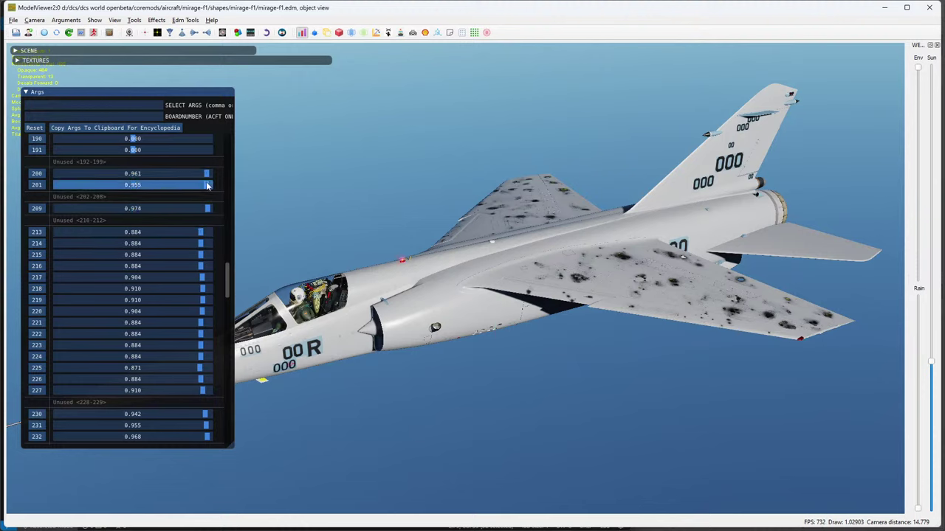
pyautogui.click(205, 150)
pyautogui.scroll(4, 197, 248)
pyautogui.click(205, 256)
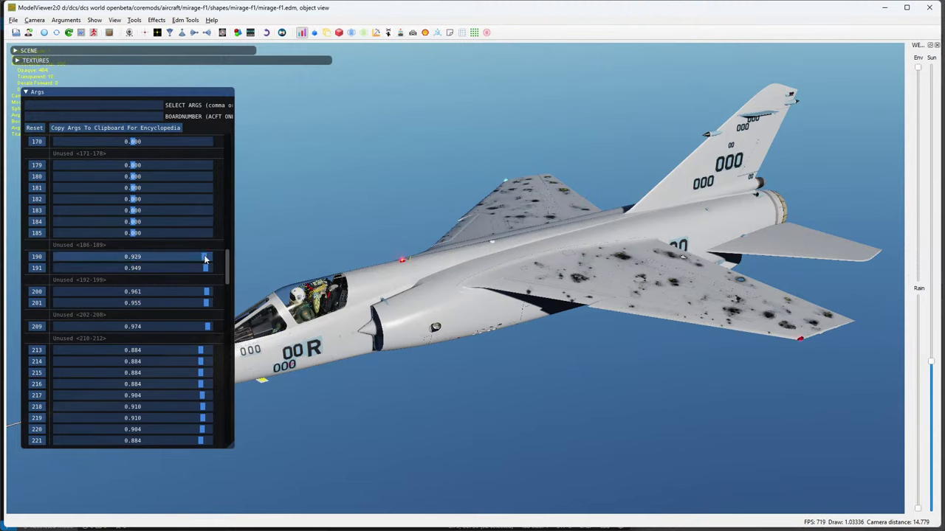
pyautogui.click(205, 233)
pyautogui.moveTo(583, 277); pyautogui.dragTo(480, 236)
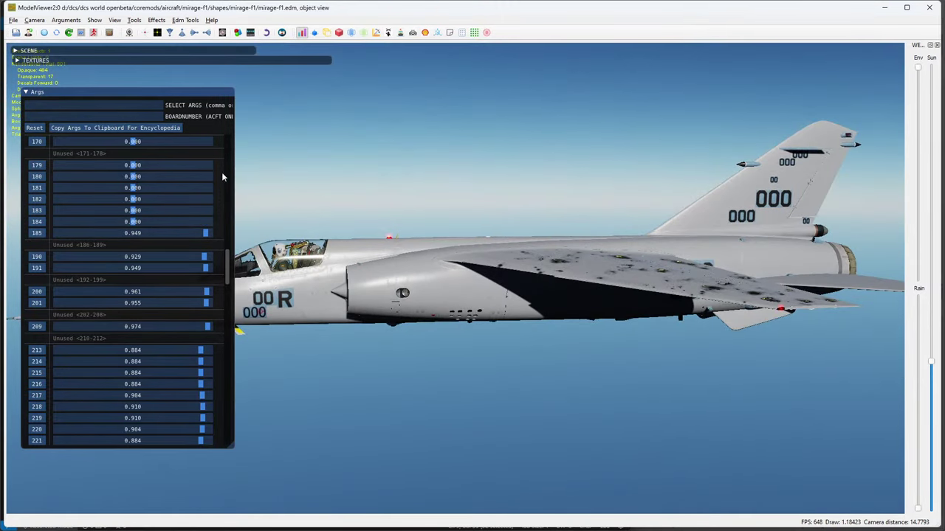
pyautogui.click(34, 127)
pyautogui.moveTo(363, 244); pyautogui.dragTo(514, 243)
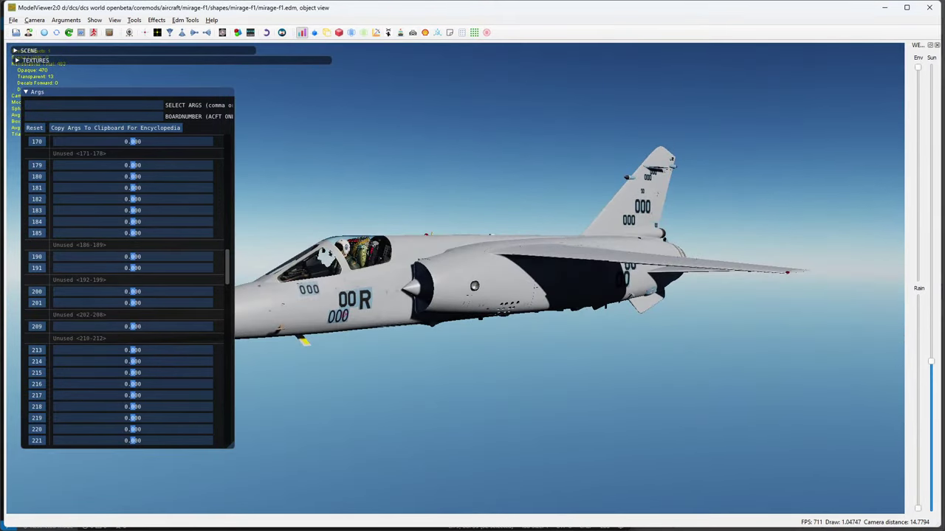
# Switch to VS Code to check the template's first Spanish digits heading, and compare it with the aircraft's numbers in ModelViewer.
pyautogui.hotkey('alt', 'Tab')
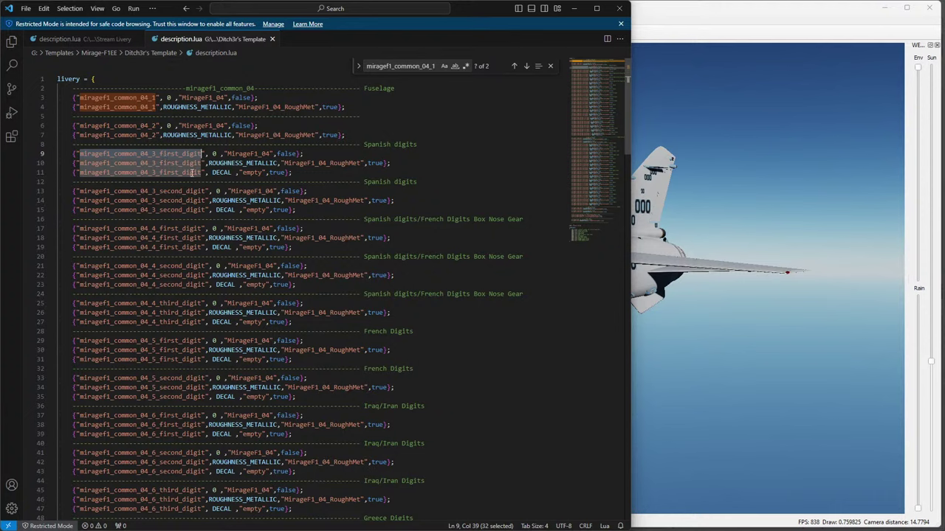
pyautogui.click(405, 147)
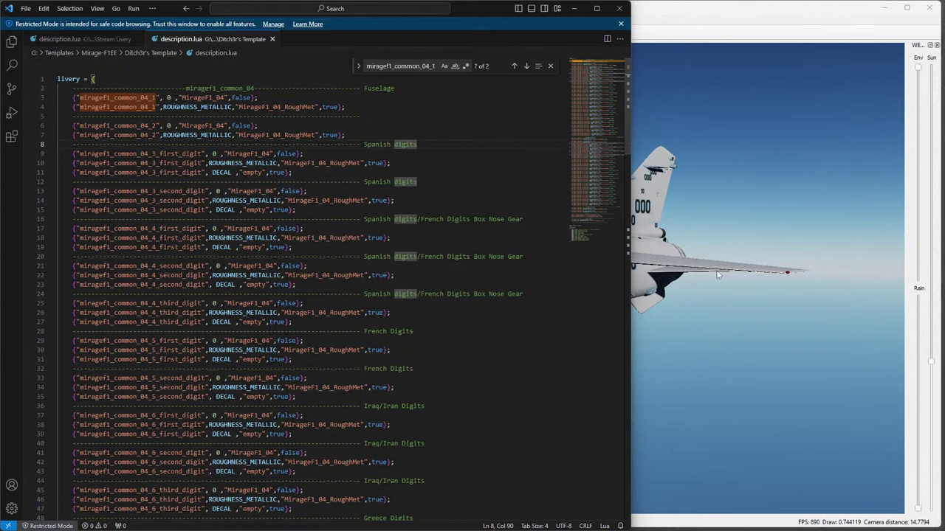
pyautogui.click(675, 279)
pyautogui.moveTo(339, 301); pyautogui.dragTo(386, 237)
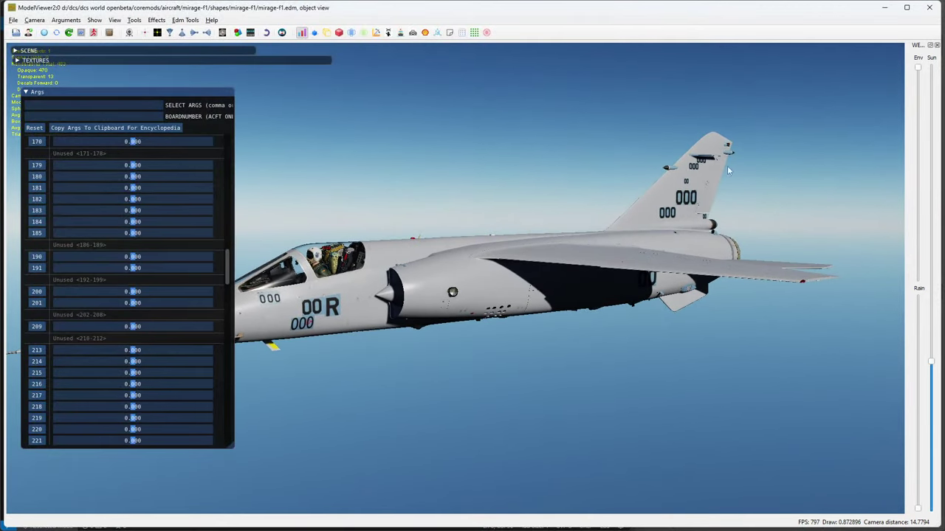
pyautogui.moveTo(410, 279); pyautogui.dragTo(308, 279)
# Switch to VS Code and examine the full countries list in the Stream Livery's description.lua.
pyautogui.hotkey('alt', 'Tab')
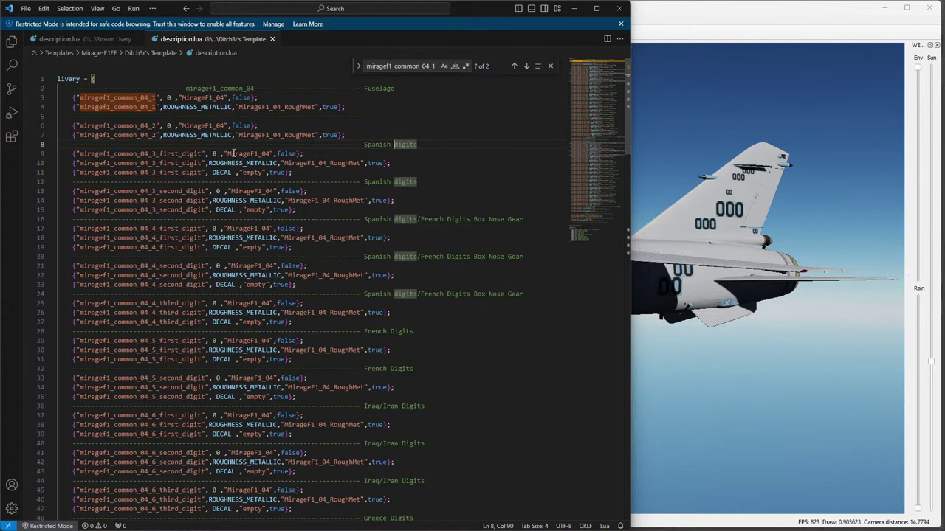
pyautogui.click(104, 40)
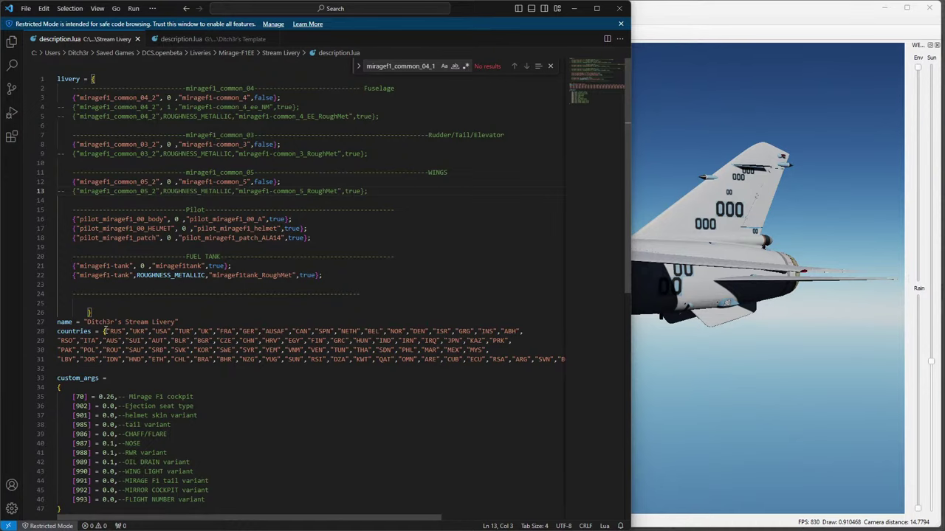
pyautogui.moveTo(106, 332); pyautogui.dragTo(494, 358)
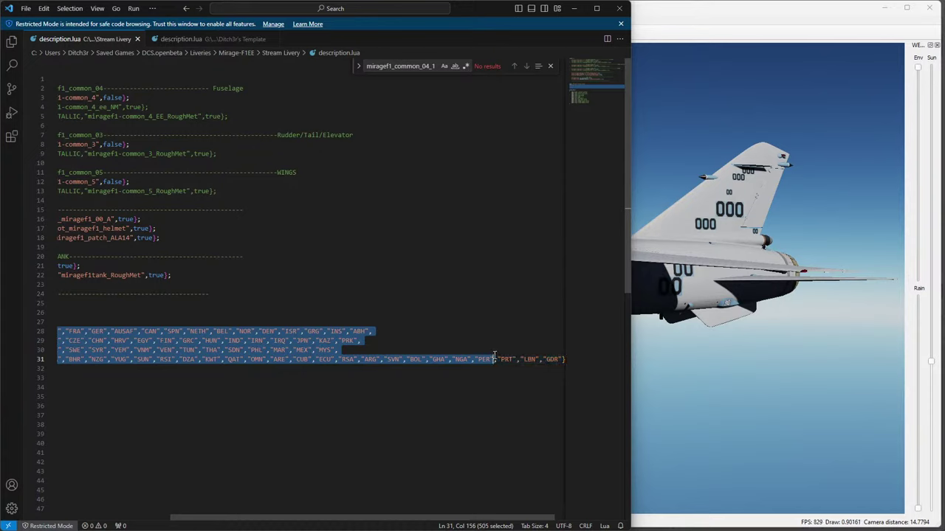
pyautogui.moveTo(494, 359); pyautogui.dragTo(274, 341)
pyautogui.hscroll(-5, 559, 359)
# Delete the RUS and UKR entries from the start of the countries list.
pyautogui.click(153, 332)
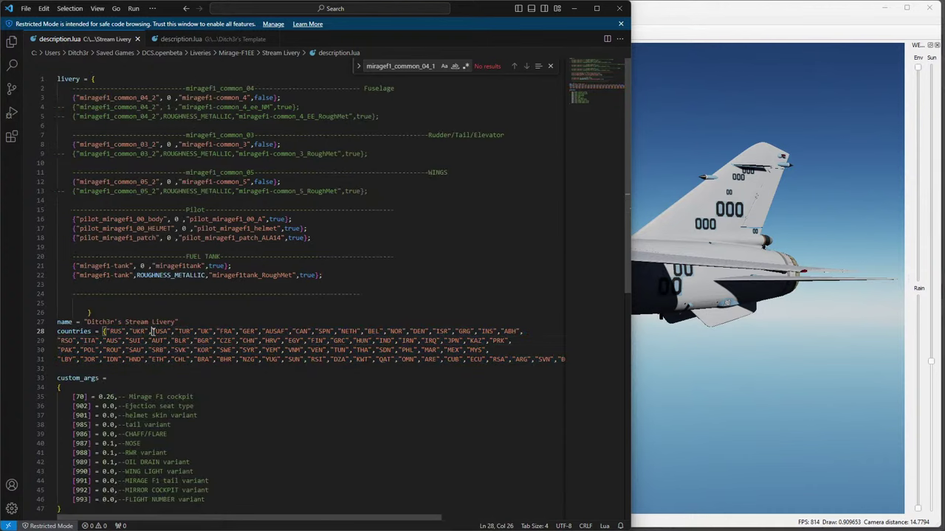
pyautogui.hotkey('shift', 'Left')
pyautogui.hotkey('shift', 'Left')
pyautogui.hotkey('shift', 'Left')
pyautogui.hotkey('shift', 'Left')
pyautogui.hotkey('shift', 'Left')
pyautogui.hotkey('shift', 'Left')
pyautogui.hotkey('shift', 'Left')
pyautogui.hotkey('shift', 'Left')
pyautogui.hotkey('shift', 'Left')
pyautogui.hotkey('shift', 'Left')
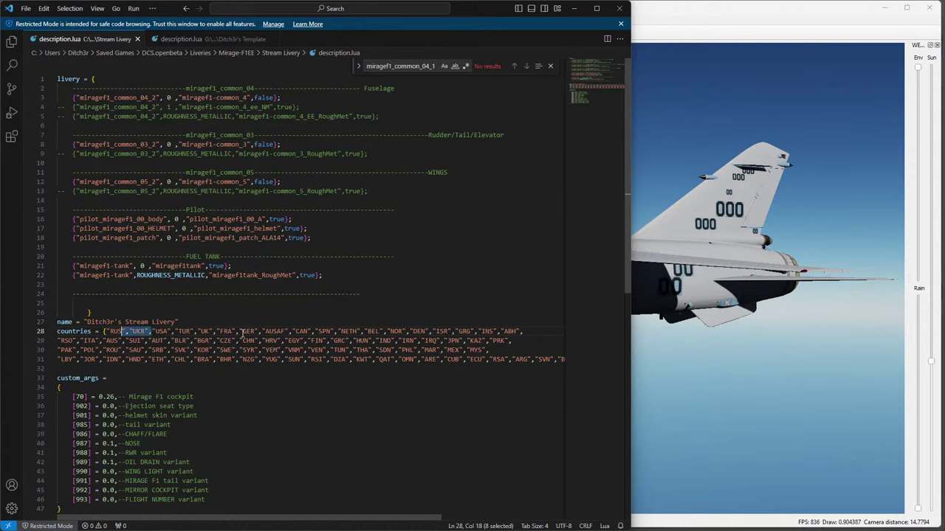
pyautogui.press('Delete')
pyautogui.press('Right')
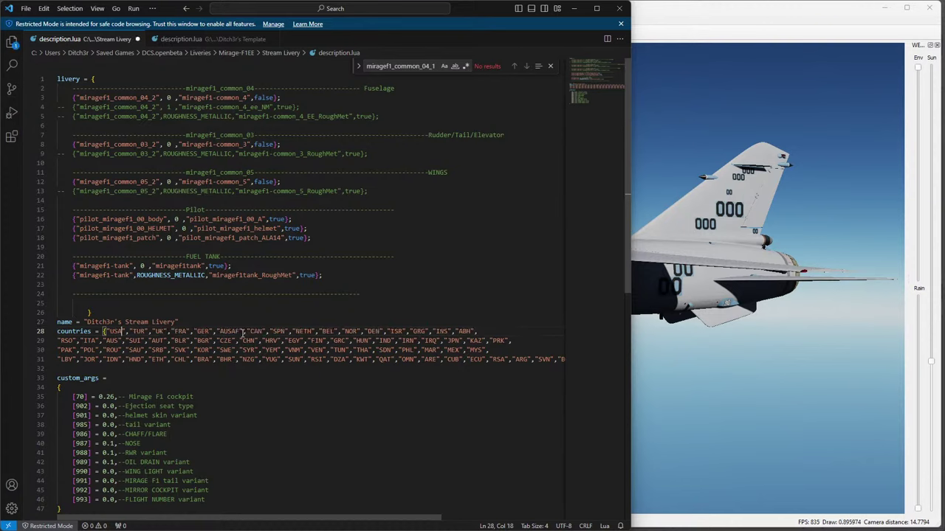
# Delete every country after USA so the countries list reads {"USA"}, and save the file.
pyautogui.hotkey('shift', 'Down')
pyautogui.hotkey('shift', 'Down')
pyautogui.hotkey('shift', 'Down')
pyautogui.hotkey('shift', 'Down')
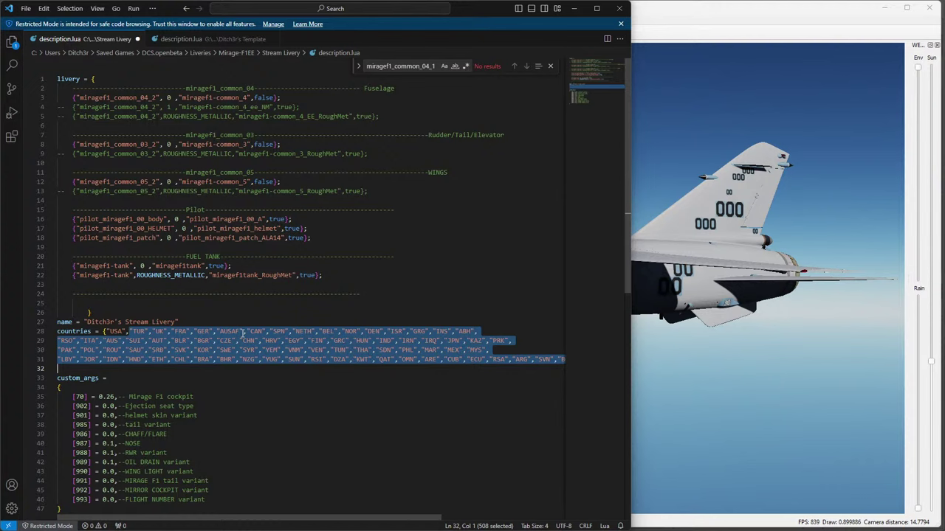
pyautogui.hotkey('shift', 'Left')
pyautogui.hotkey('shift', 'Left')
pyautogui.press('Delete')
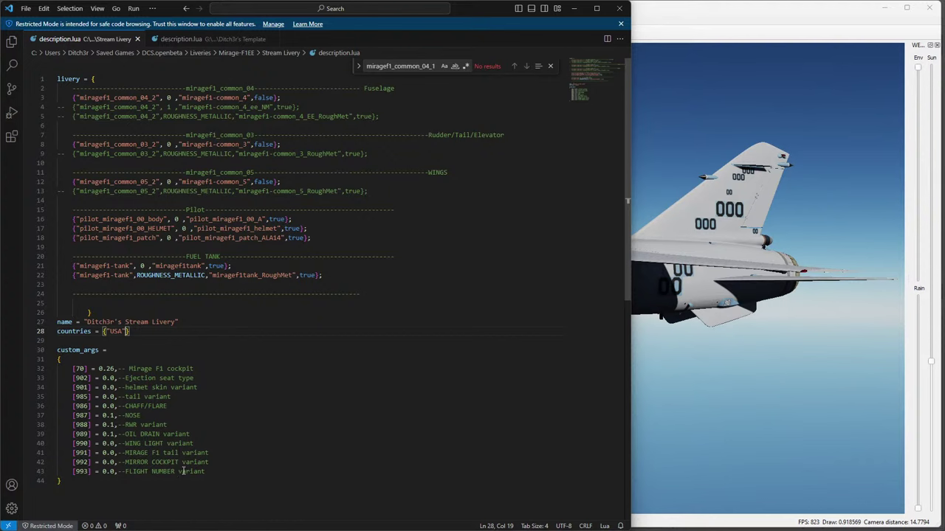
# Switch to ModelViewer and test argument 993 at 0.370, leaving it at about 0.05.
pyautogui.click(725, 8)
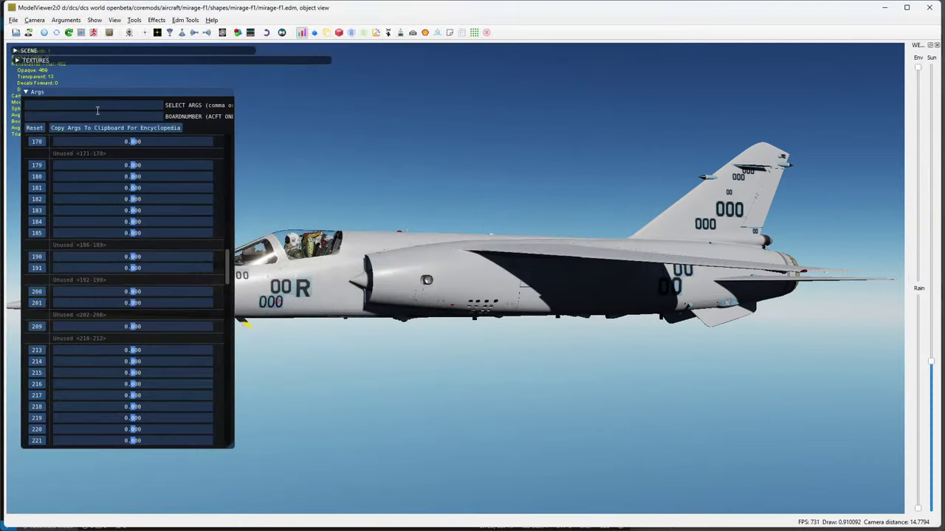
pyautogui.moveTo(227, 267); pyautogui.dragTo(241, 447)
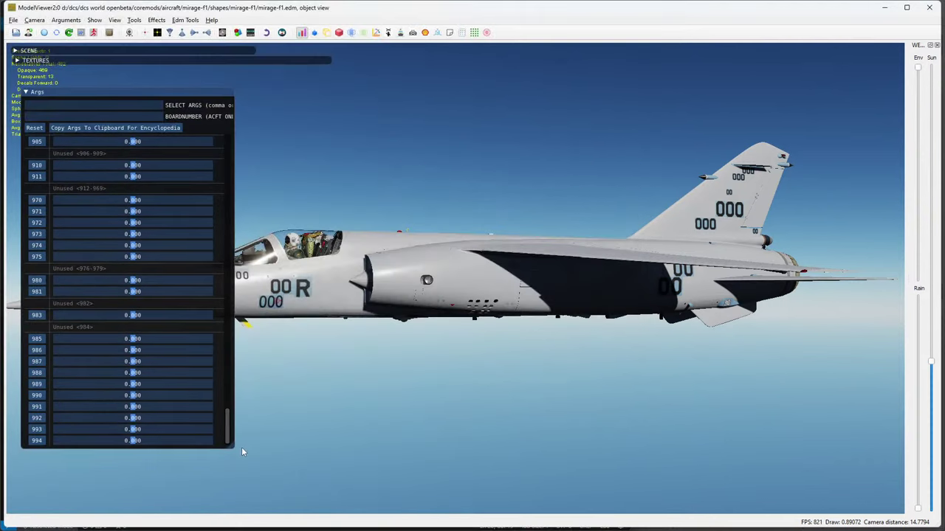
pyautogui.click(162, 431)
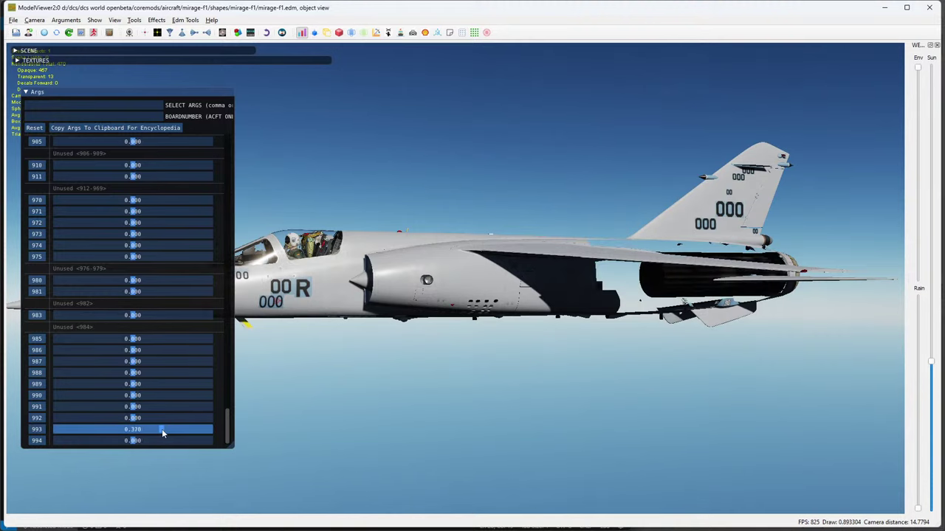
pyautogui.moveTo(163, 433); pyautogui.dragTo(138, 434)
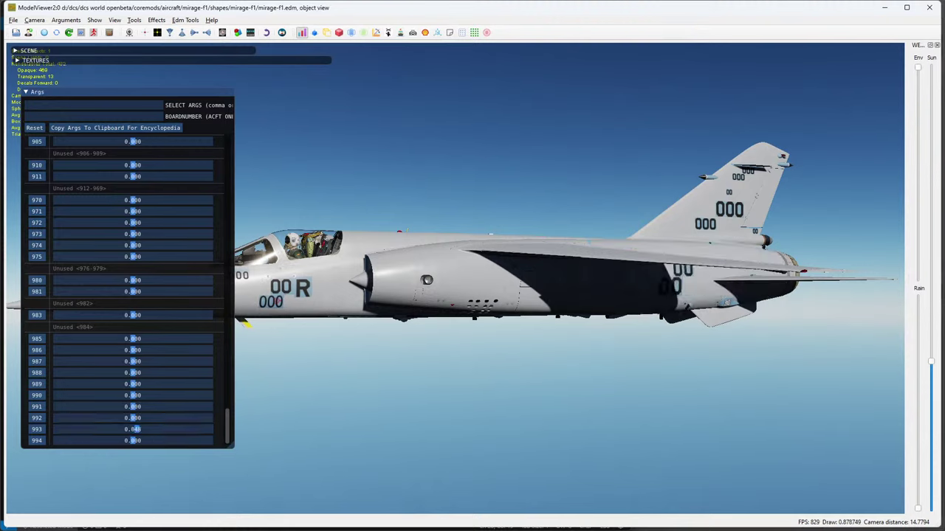
# Check the custom_args section in VS Code against the aircraft in ModelViewer, and return to VS Code.
pyautogui.hotkey('alt', 'Tab')
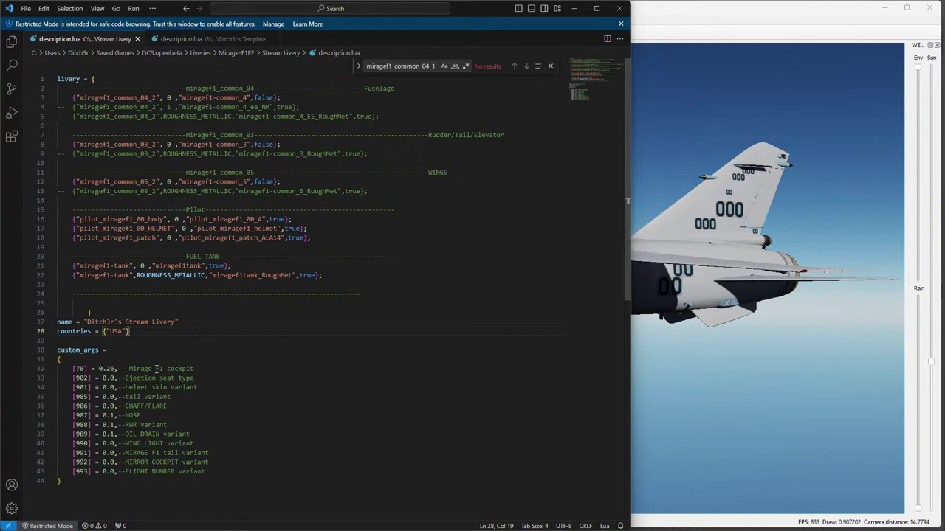
pyautogui.click(689, 369)
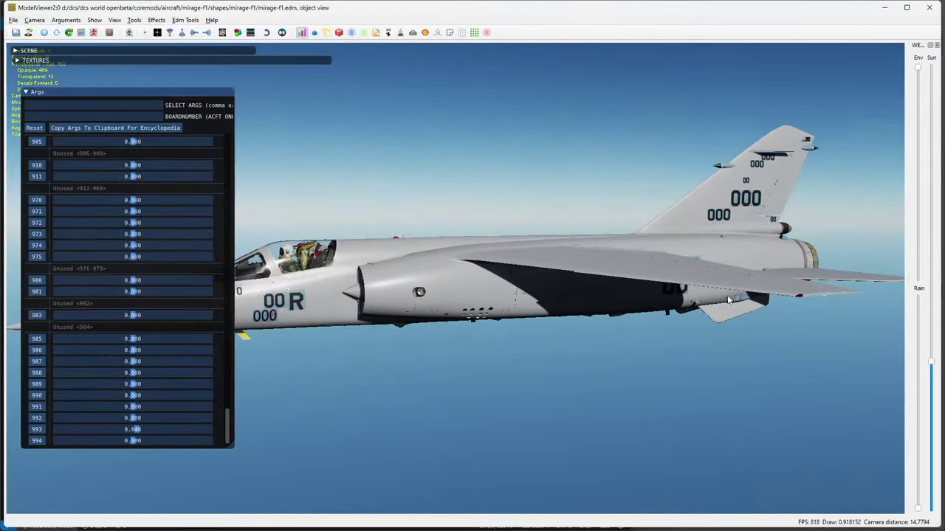
pyautogui.hotkey('alt', 'Tab')
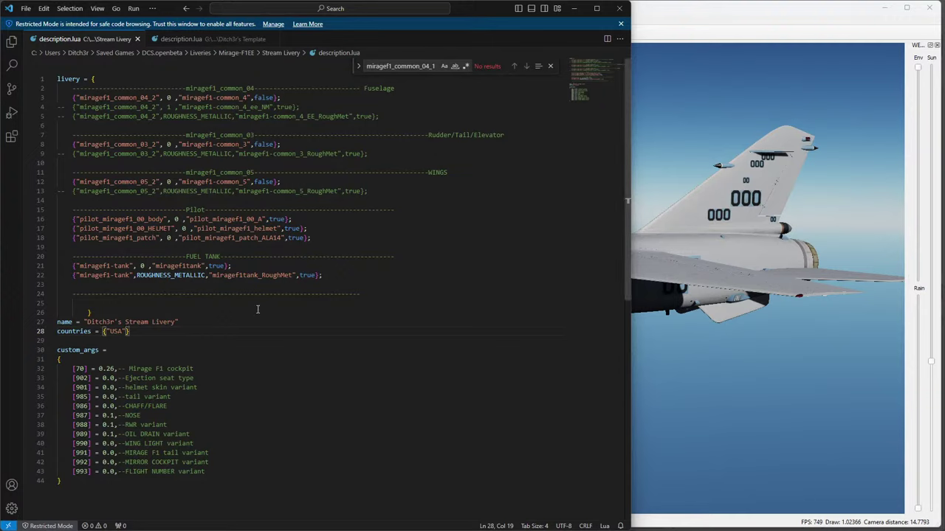
# Save the Stream Livery's description.lua, then switch to ModelViewer, restart it and reload the recent mirage-f1.edm model.
pyautogui.click(25, 8)
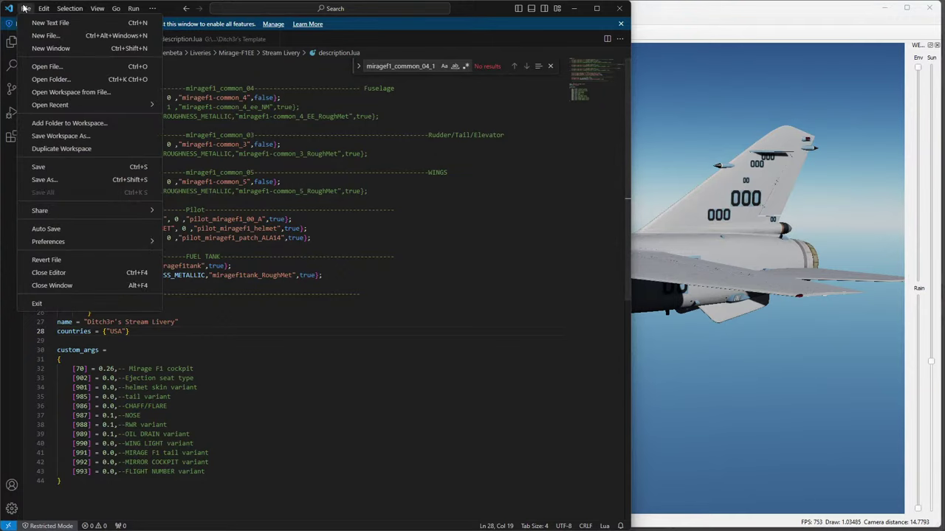
pyautogui.click(59, 168)
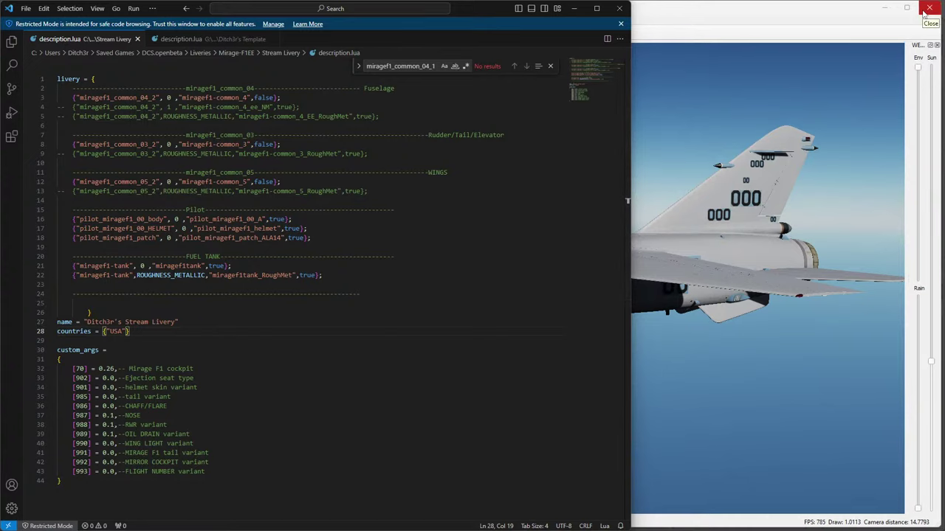
pyautogui.click(926, 9)
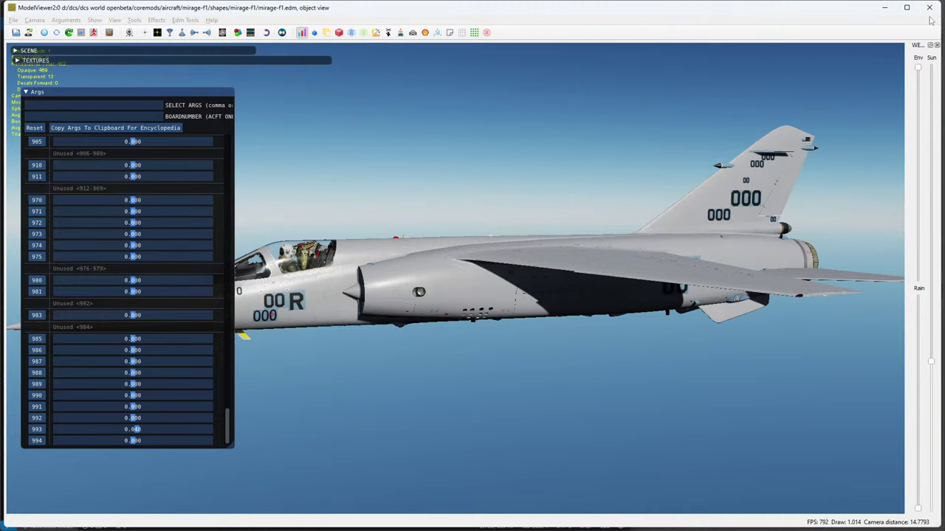
pyautogui.click(930, 20)
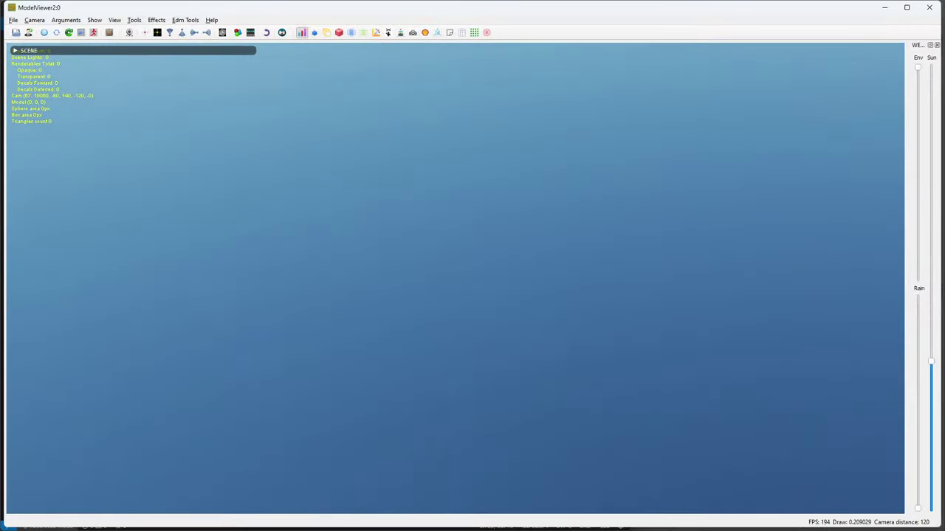
pyautogui.click(13, 20)
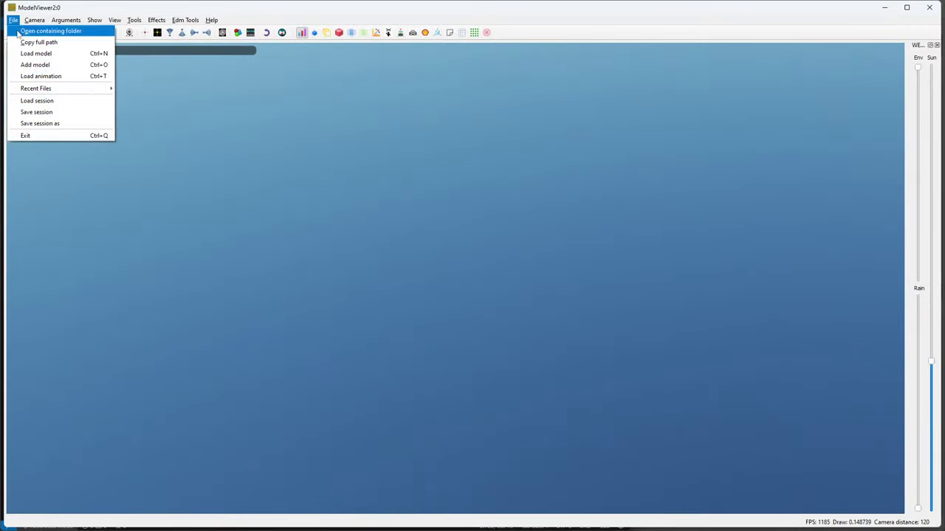
pyautogui.moveTo(51, 88)
pyautogui.click(182, 92)
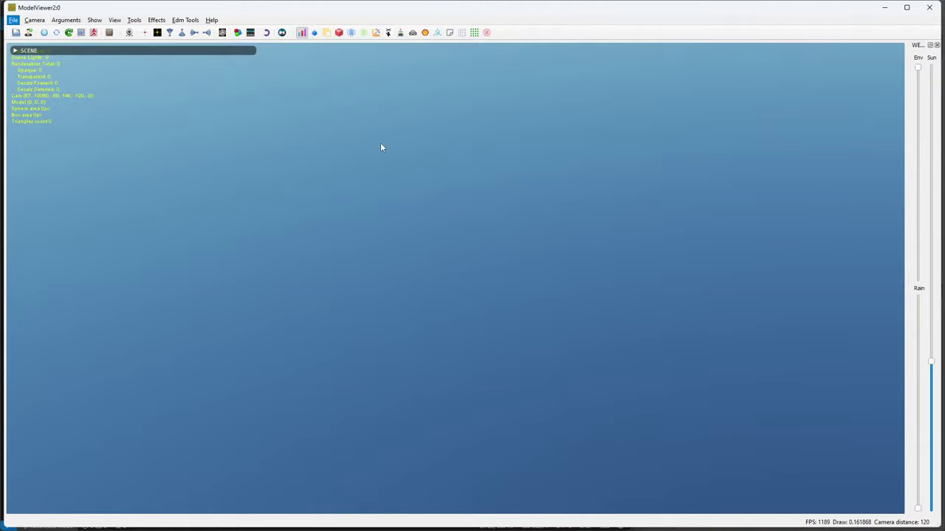
# Load the Mirage-F1EE Stream Livery onto the model and examine the flight numbers on the nose and tail.
pyautogui.scroll(3, 379, 280)
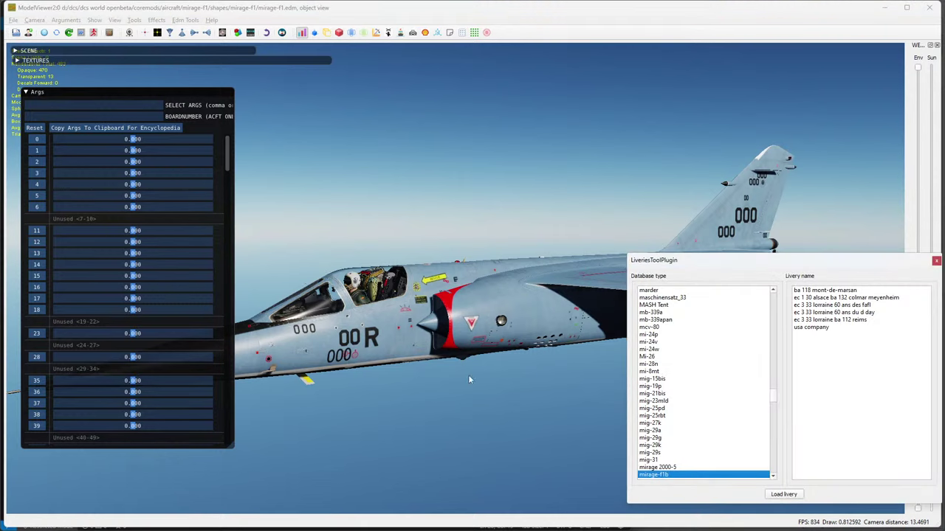
pyautogui.scroll(-9, 694, 451)
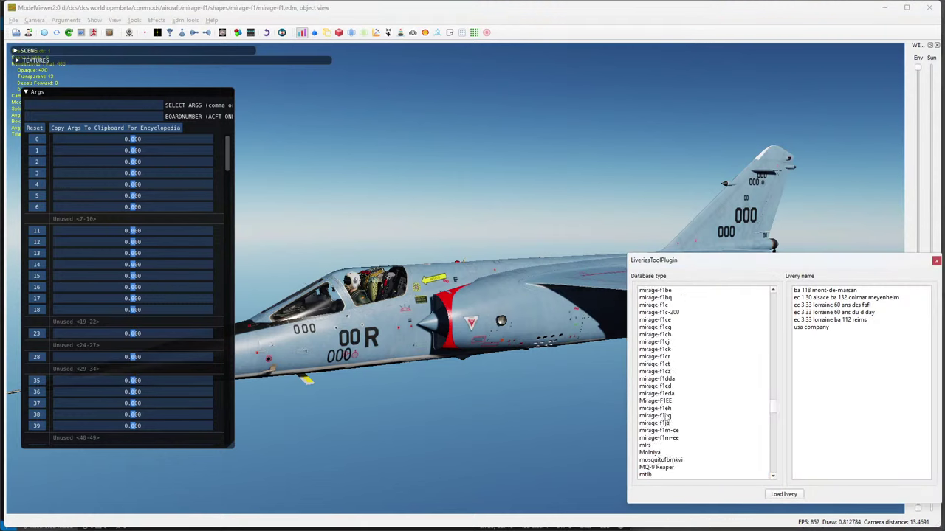
pyautogui.click(664, 401)
pyautogui.scroll(-2, 856, 354)
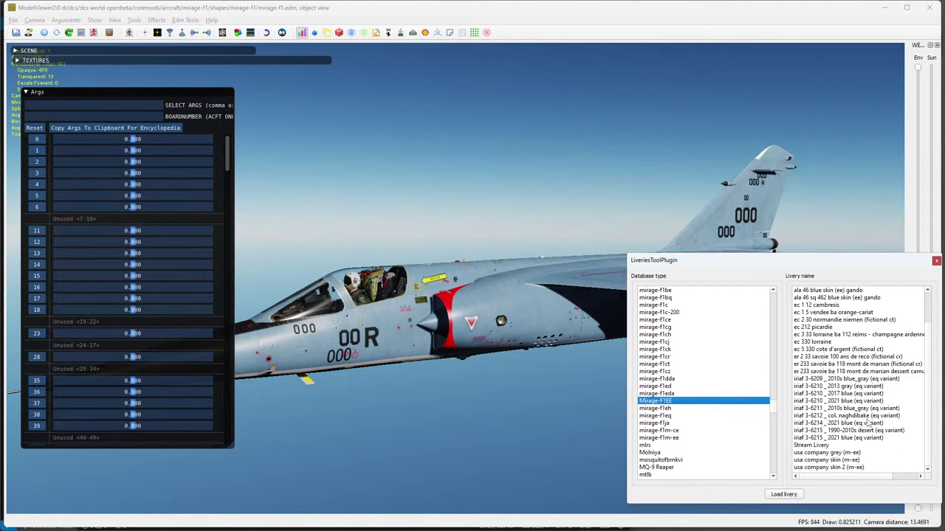
pyautogui.click(829, 446)
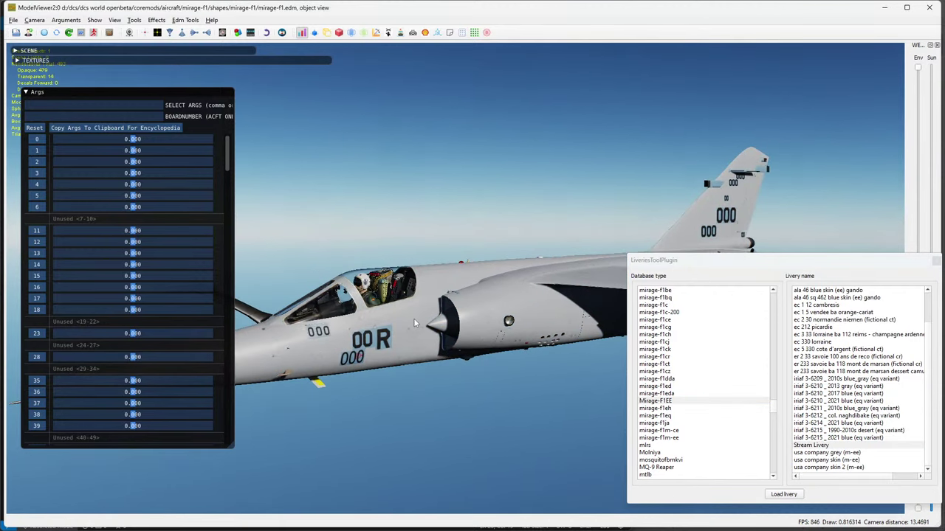
pyautogui.moveTo(414, 318); pyautogui.dragTo(394, 318)
pyautogui.moveTo(399, 327); pyautogui.dragTo(494, 275)
pyautogui.moveTo(437, 323)
pyautogui.mouseDown()
pyautogui.moveTo(425, 285)
pyautogui.moveTo(422, 318)
pyautogui.mouseUp()
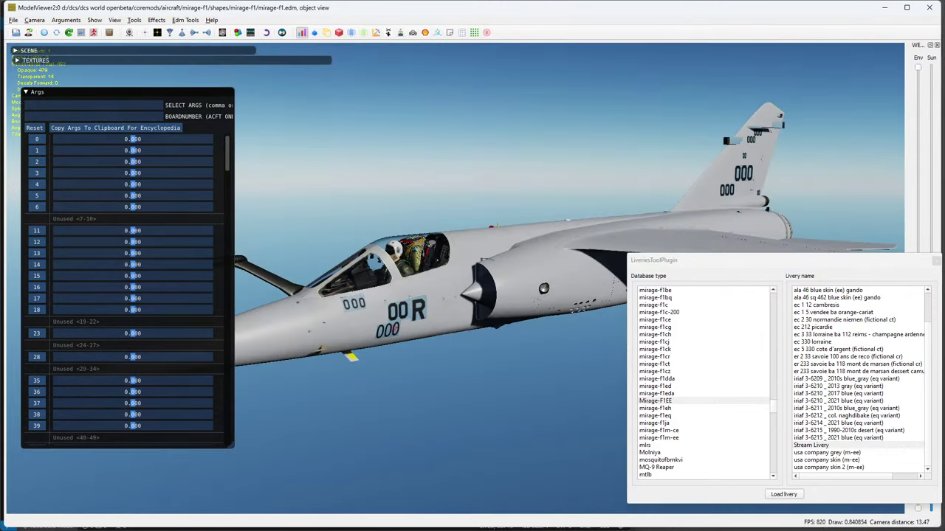
# Switch to VS Code and copy the template's fuselage digit entries from miragef1_common_04_3_first_digit through miragef1_common_04_USA_second_digit_1.
pyautogui.hotkey('alt', 'Tab')
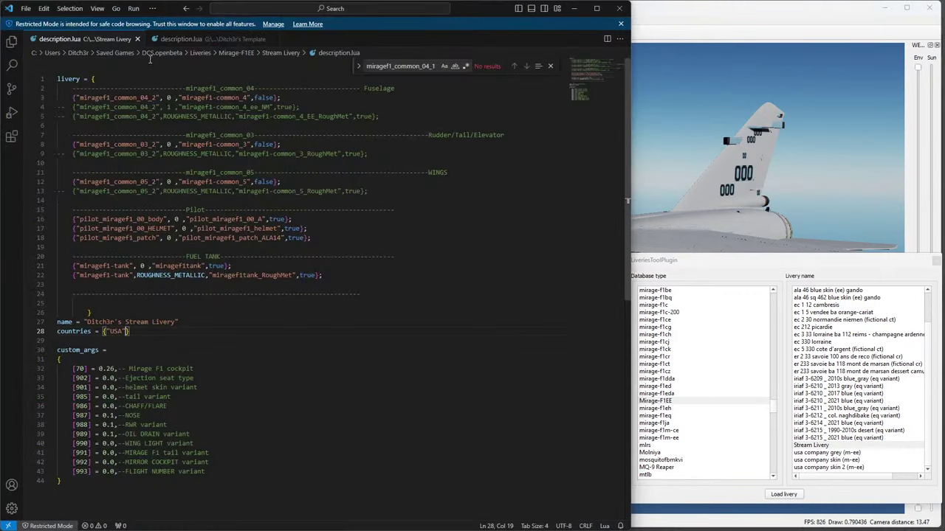
pyautogui.click(181, 39)
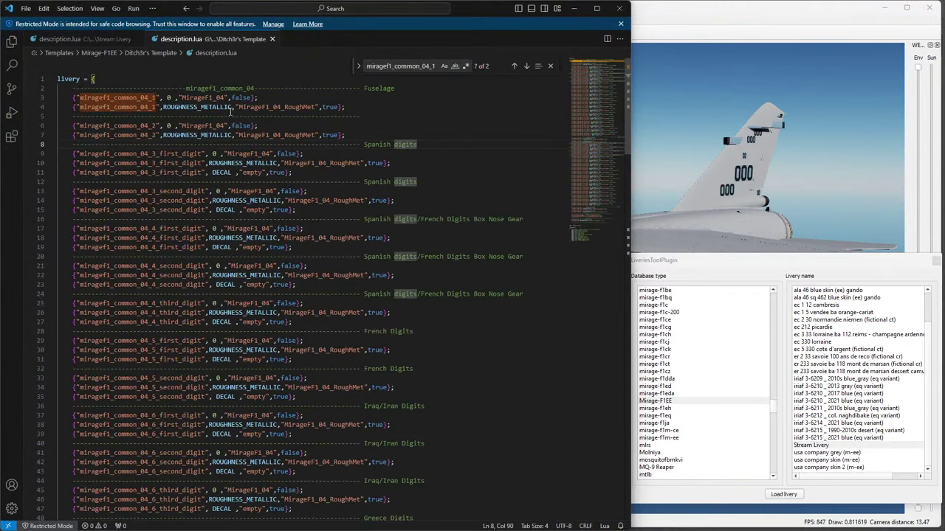
pyautogui.click(83, 39)
pyautogui.click(188, 38)
pyautogui.click(318, 155)
pyautogui.hotkey('shift', 'Home')
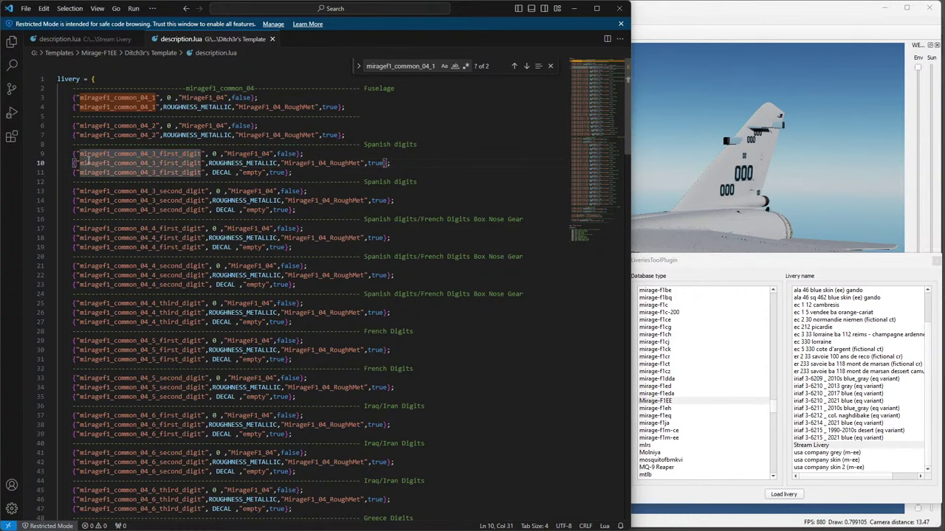
pyautogui.keyDown('shift'); pyautogui.click(264, 285); pyautogui.keyUp('shift')
pyautogui.moveTo(275, 297); pyautogui.dragTo(358, 306)
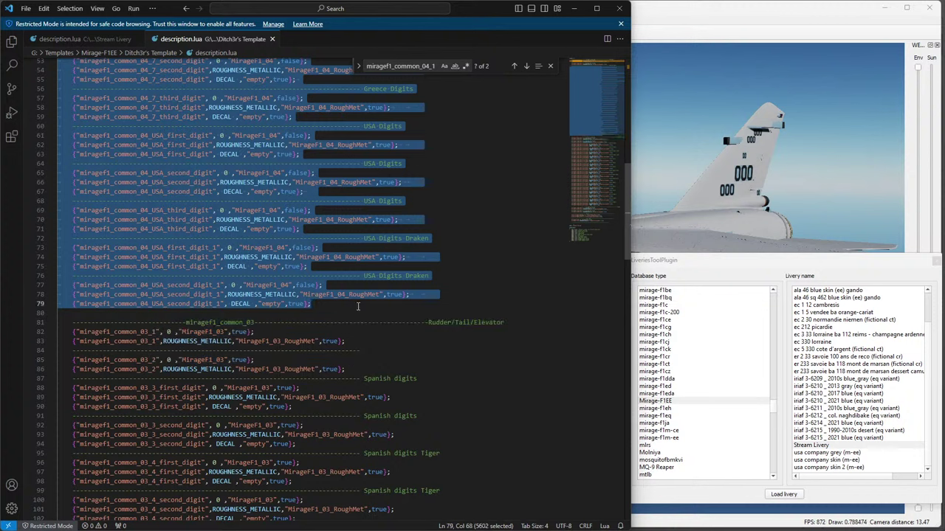
# Paste the copied digit entries below the Fuselage lines in the Stream Livery's description.lua.
pyautogui.click(82, 39)
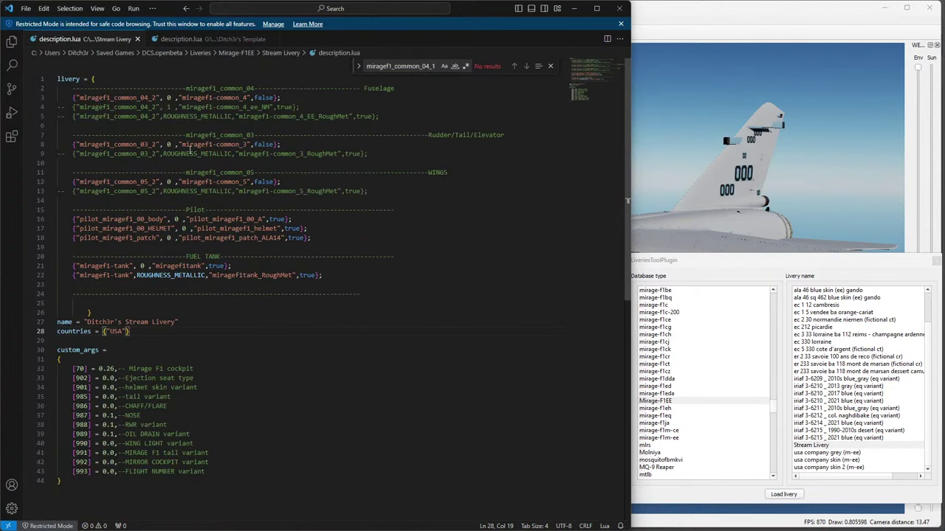
pyautogui.click(408, 116)
pyautogui.press('Return')
pyautogui.press('Return')
pyautogui.press('Return')
pyautogui.hotkey('ctrl', 'v')
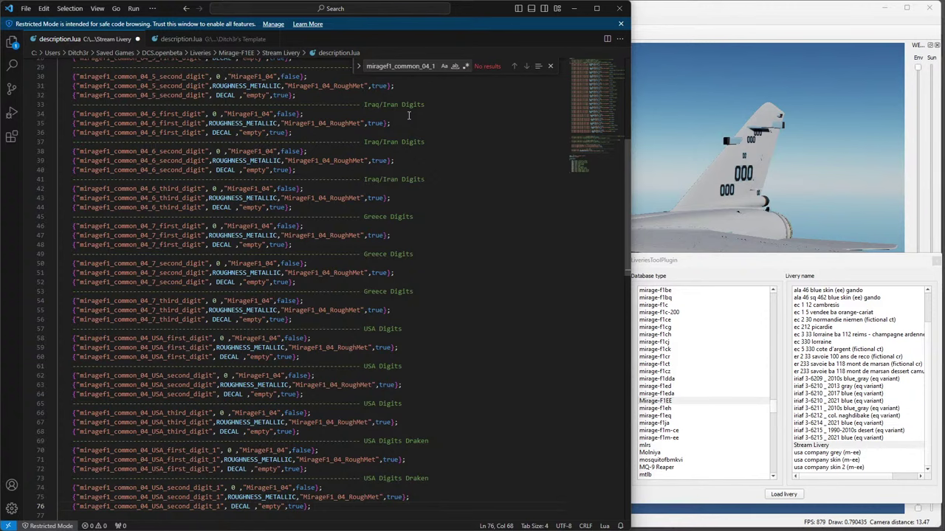
# Add a blank line above the pasted miragef1_common_04_3_first_digit entry and indent that entry to match the others.
pyautogui.scroll(10, 240, 227)
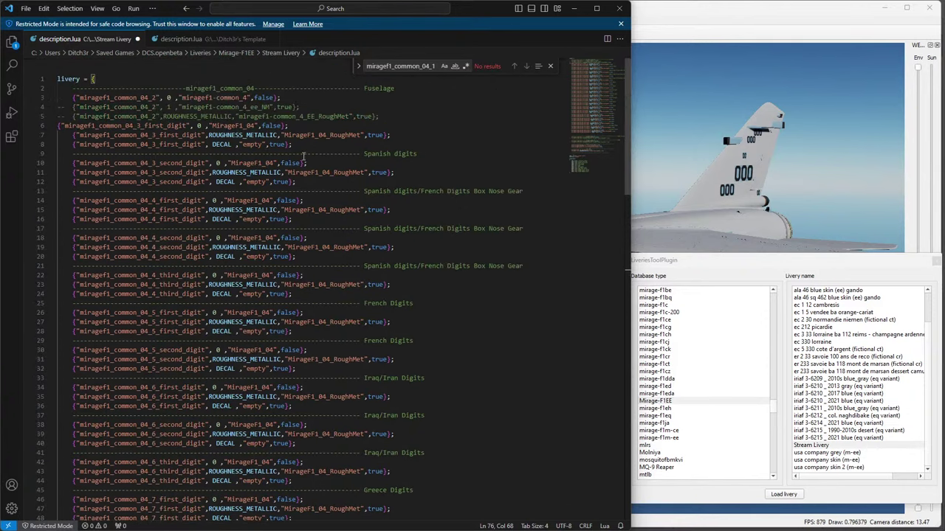
pyautogui.click(363, 124)
pyautogui.press('Home')
pyautogui.press('Return')
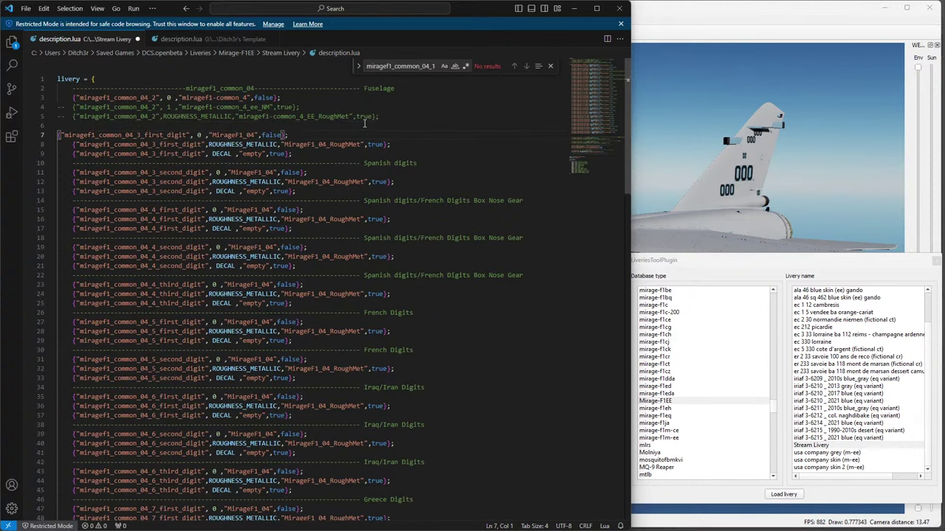
pyautogui.press('Tab')
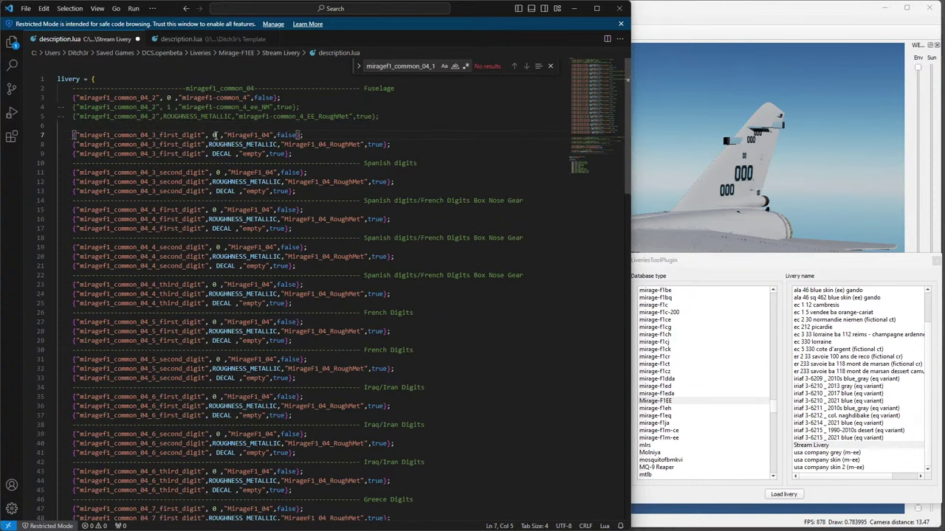
# Replace every occurrence of MirageF1_04 with empty in the Stream Livery's description.lua.
pyautogui.moveTo(228, 135); pyautogui.dragTo(270, 135)
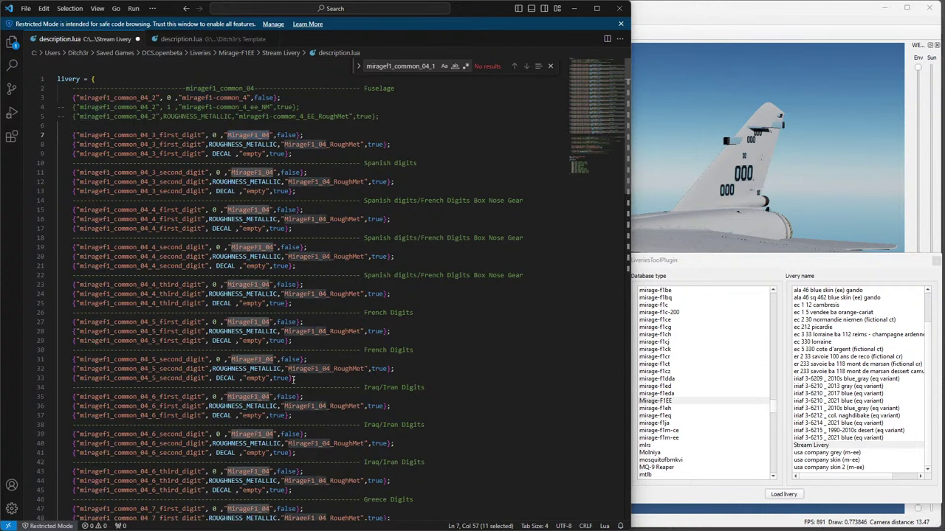
pyautogui.scroll(-4, 293, 379)
pyautogui.scroll(-4, 266, 366)
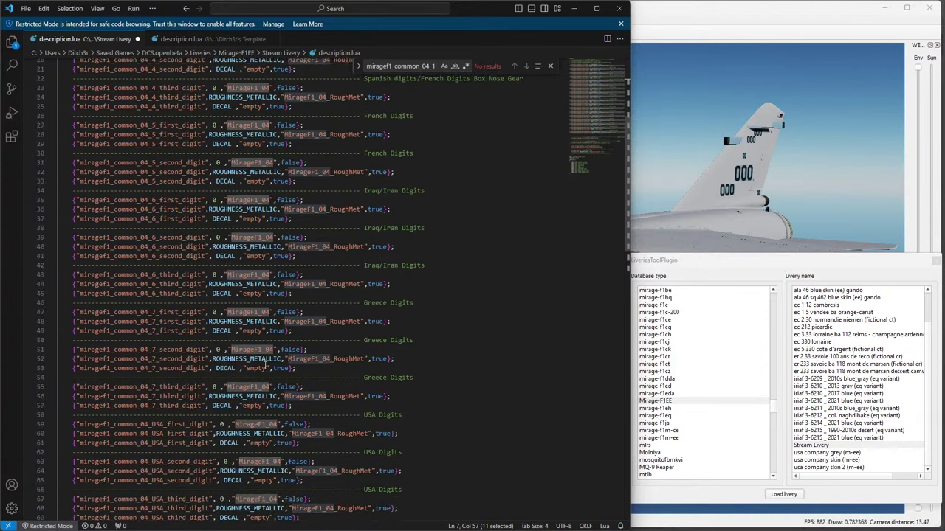
pyautogui.scroll(-6, 266, 330)
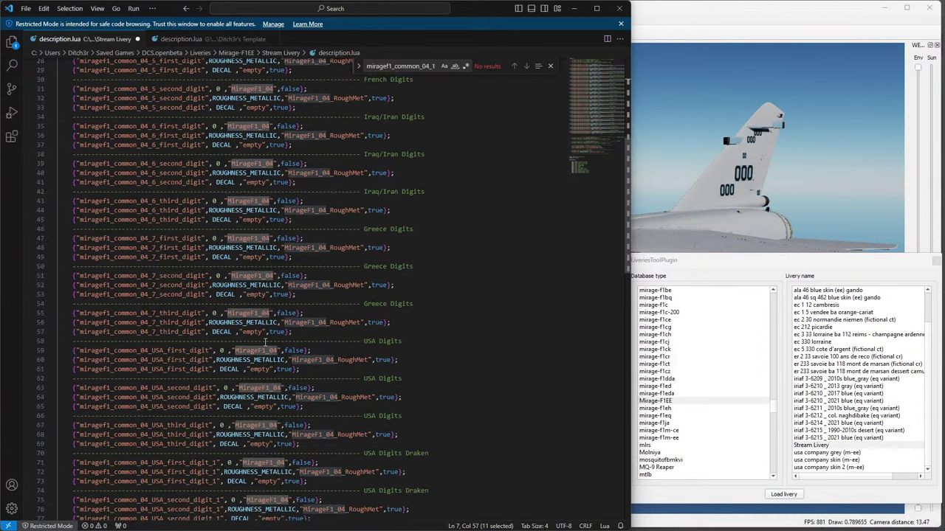
pyautogui.scroll(9, 267, 344)
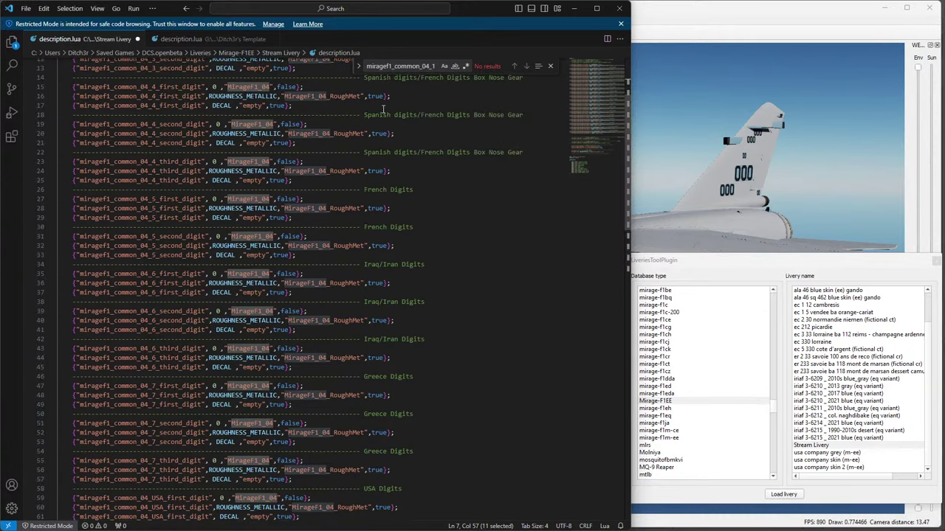
pyautogui.hotkey('ctrl', 'f')
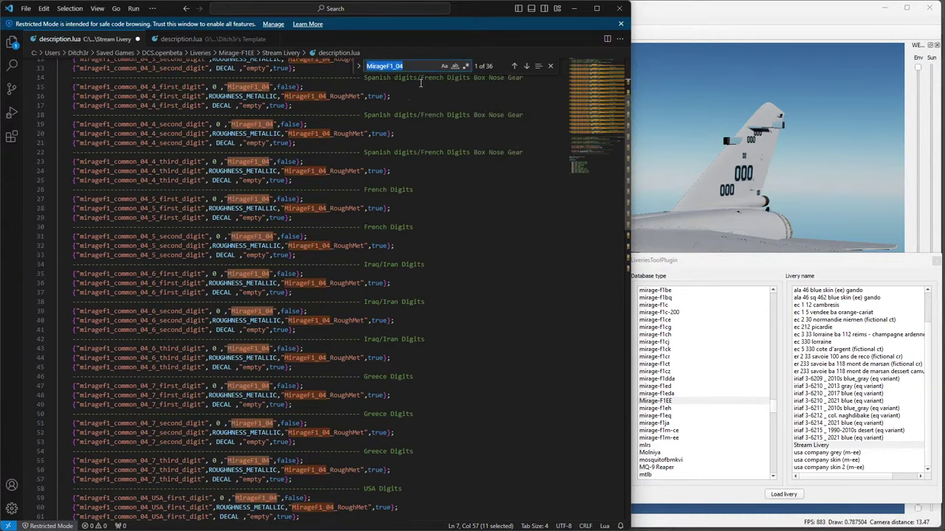
pyautogui.click(358, 66)
pyautogui.click(436, 79)
pyautogui.hotkey('ctrl', 'a')
pyautogui.write('empty')
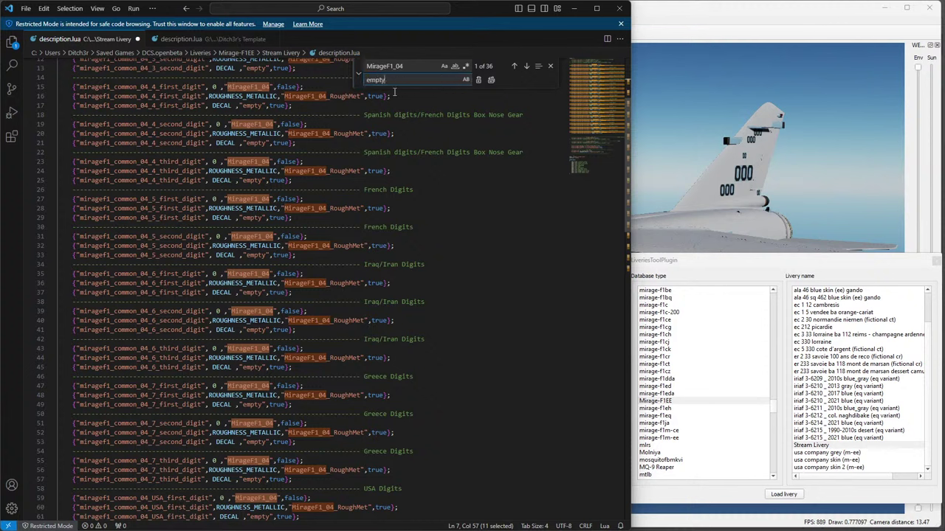
pyautogui.click(491, 80)
pyautogui.scroll(2, 351, 278)
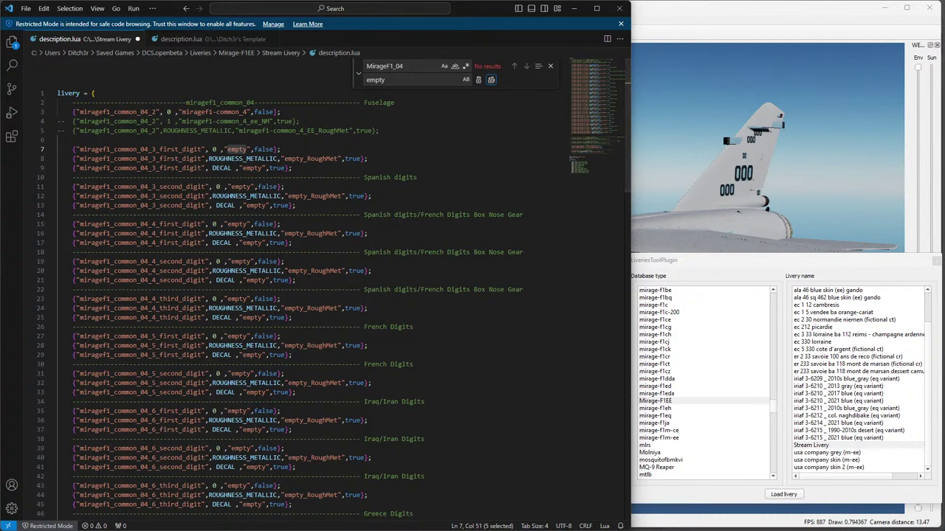
# Switch to File Explorer and search the Templates folder on the Liveries (G:) drive, including the F-16C Template subfolders, for the empty texture file.
pyautogui.hotkey('alt', 'Tab')
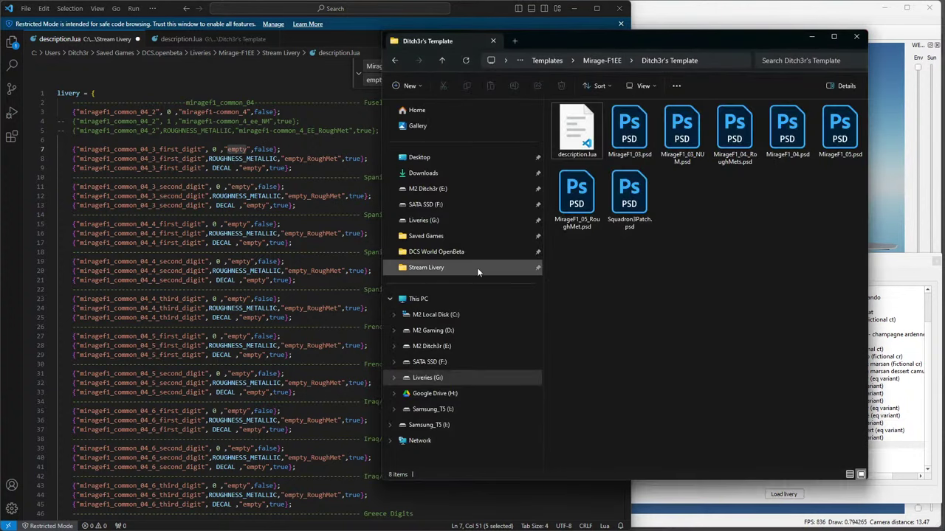
pyautogui.click(425, 220)
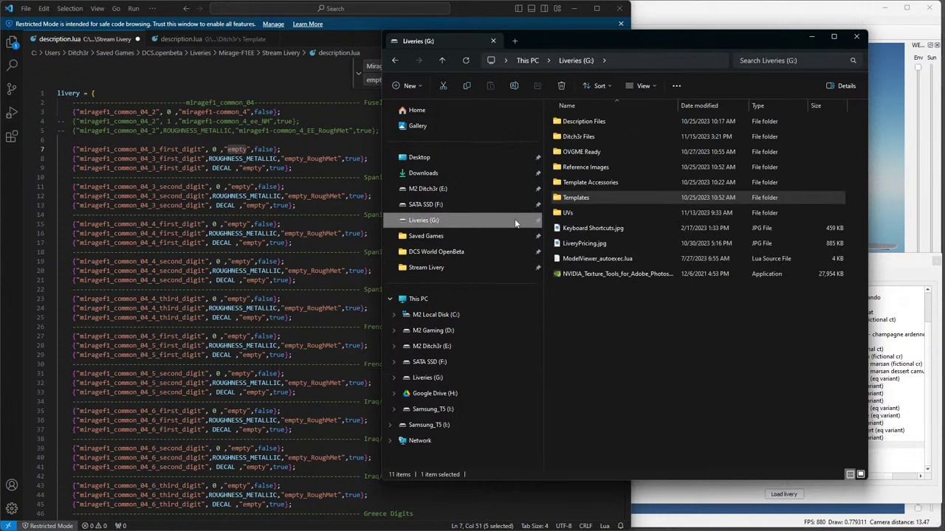
pyautogui.doubleClick(626, 205)
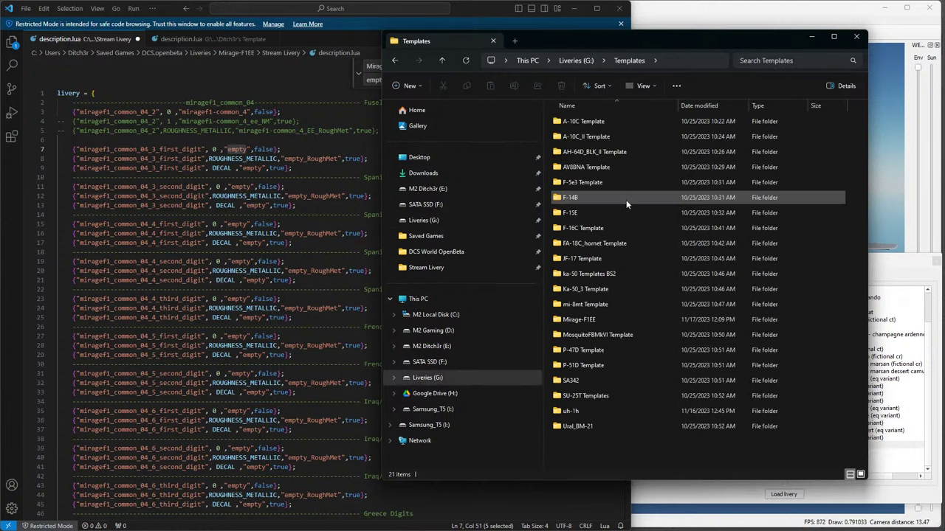
pyautogui.click(588, 63)
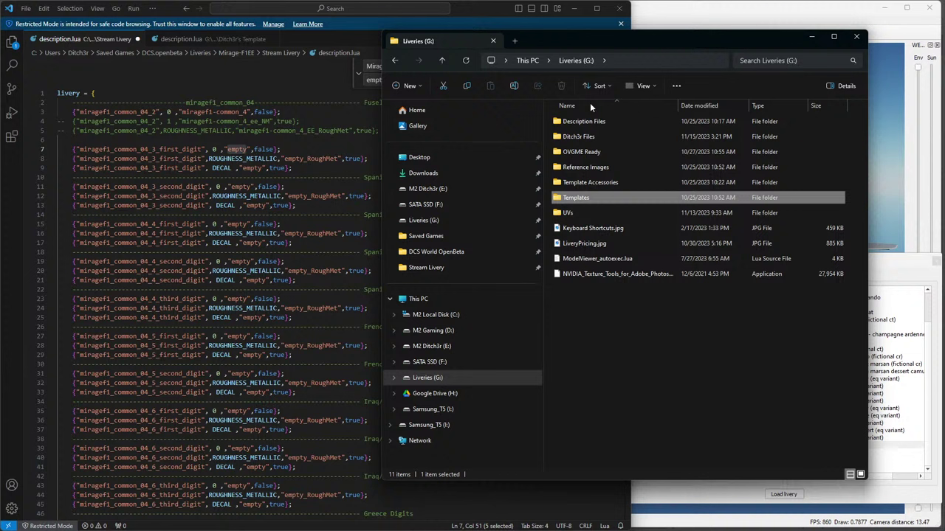
pyautogui.doubleClick(609, 200)
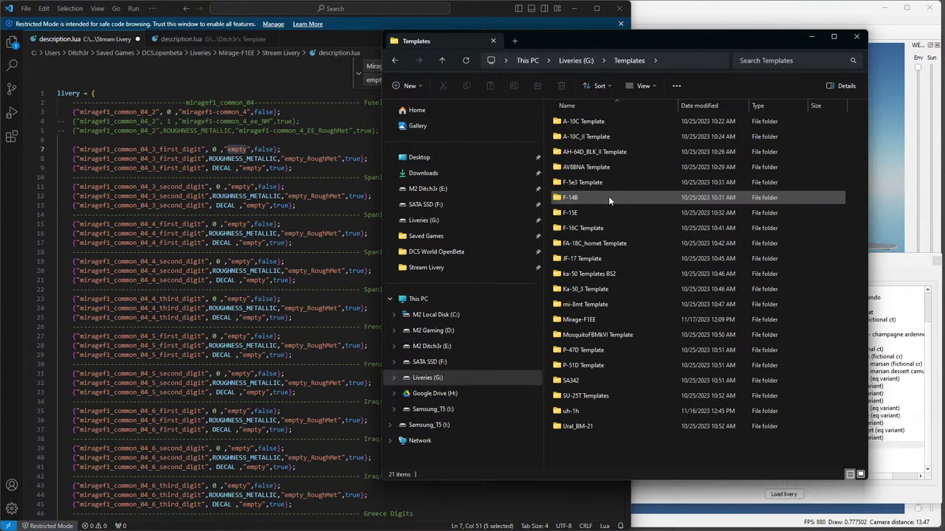
pyautogui.doubleClick(590, 229)
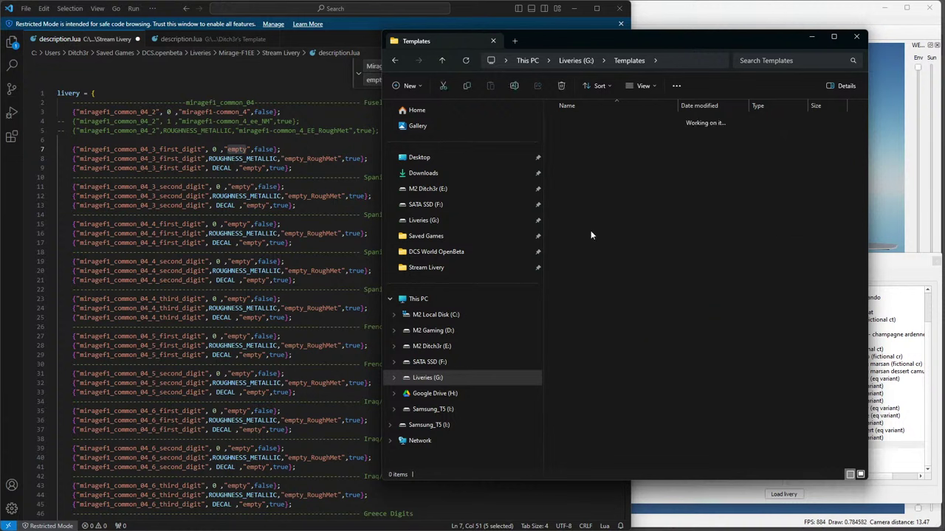
pyautogui.doubleClick(601, 122)
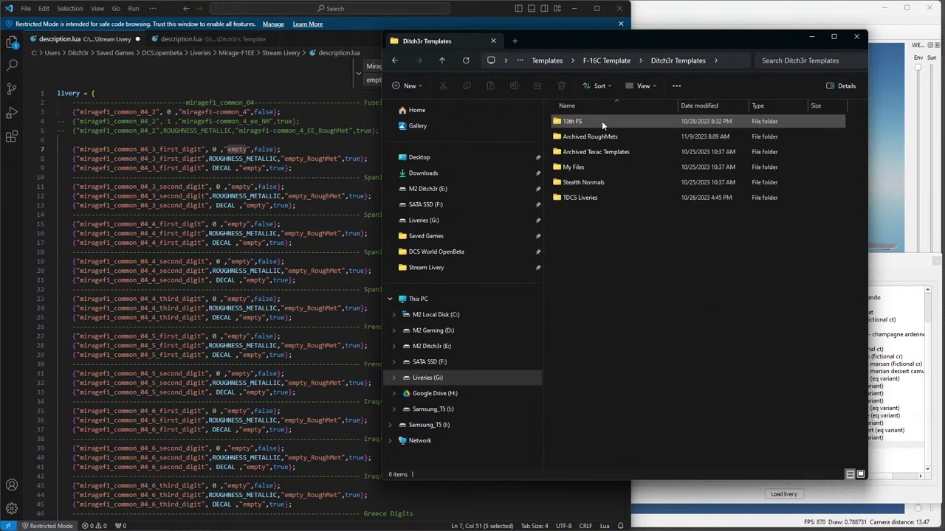
pyautogui.doubleClick(585, 166)
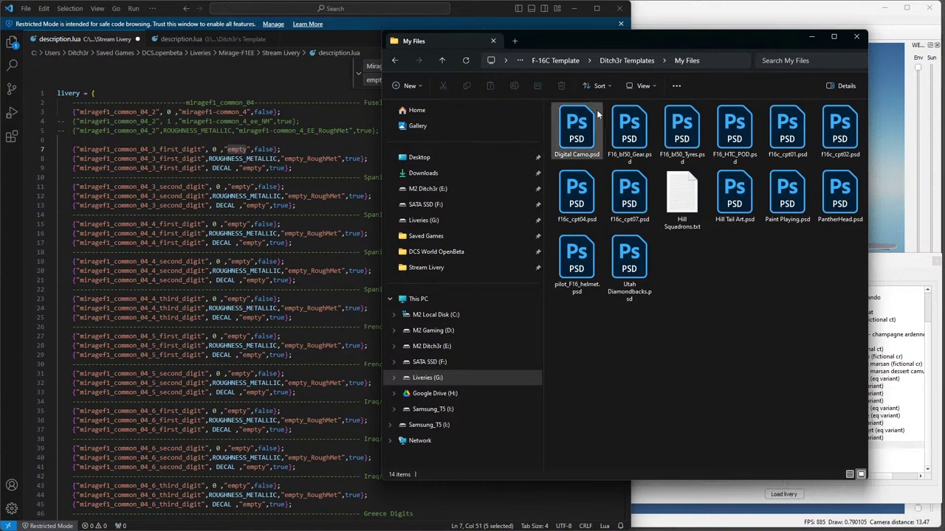
pyautogui.click(557, 61)
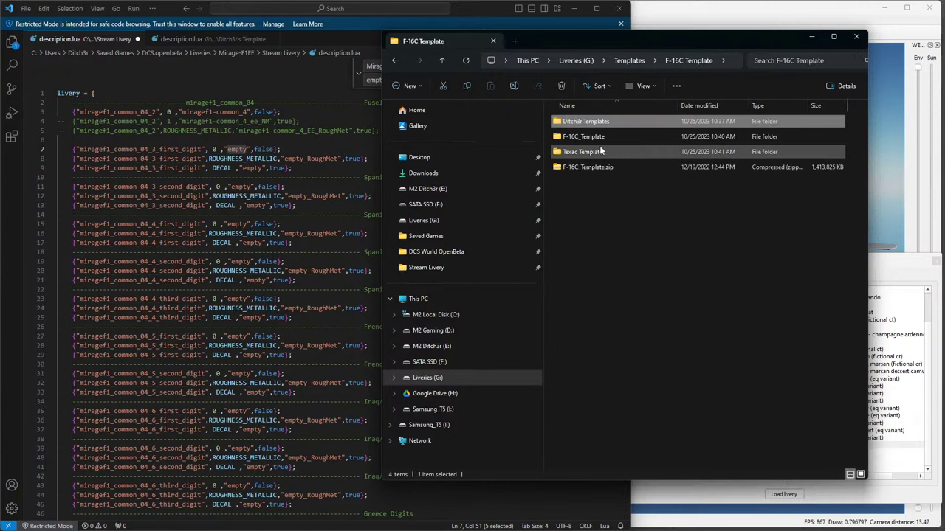
pyautogui.click(575, 61)
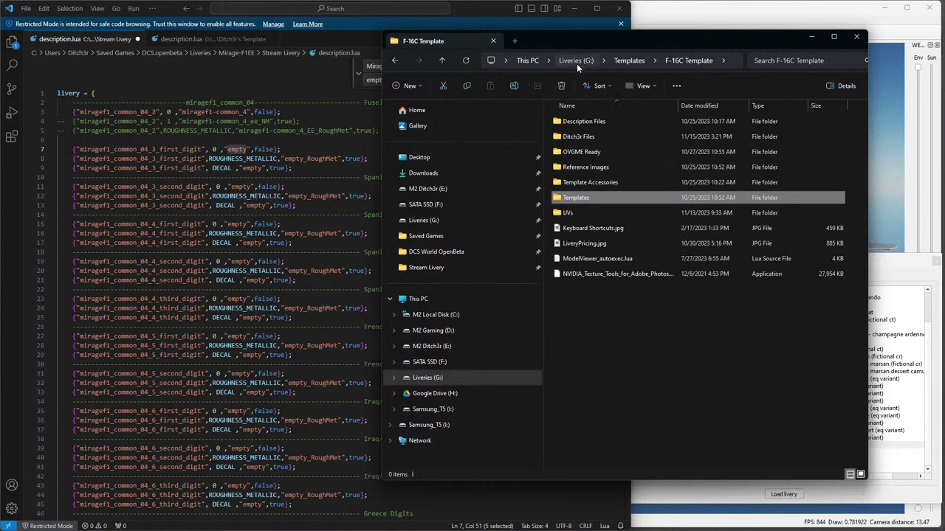
# Copy empty.dds from the Template Accessories folder into the Stream Livery folder.
pyautogui.doubleClick(584, 184)
pyautogui.click(844, 148)
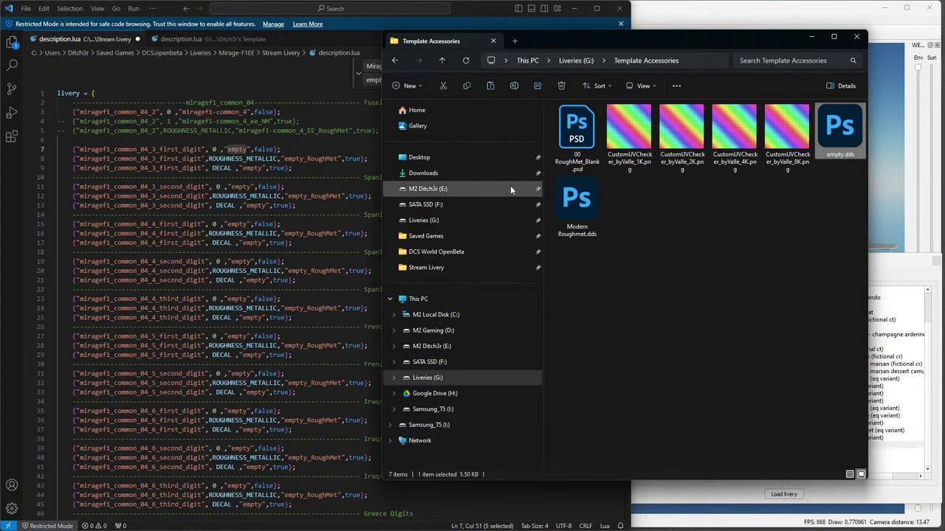
pyautogui.click(437, 269)
pyautogui.hotkey('ctrl', 'v')
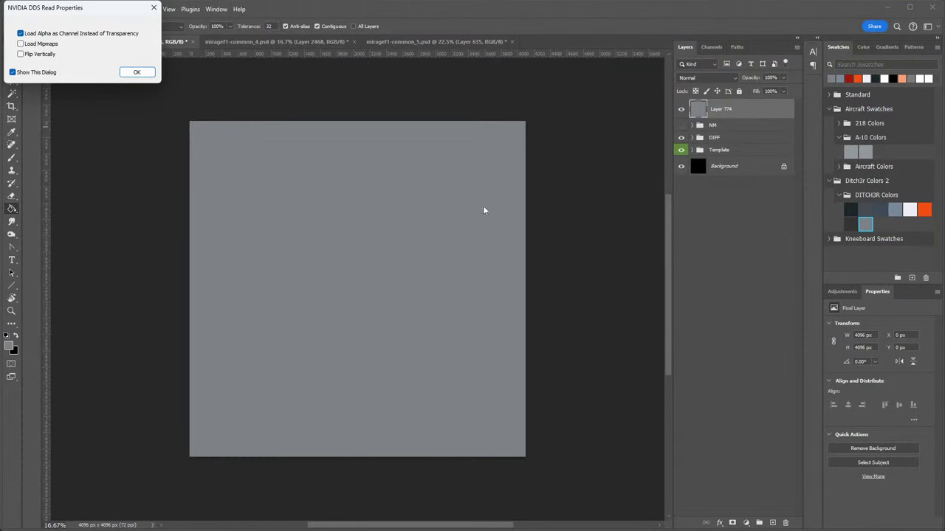
# Open empty.dds in Photoshop with the offered DDS read properties, check its Background layer and close the file.
pyautogui.click(140, 74)
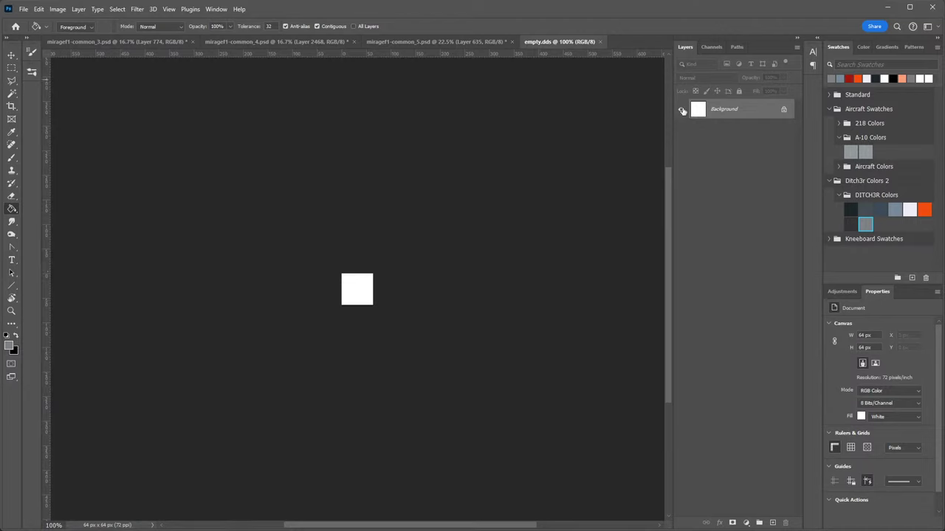
pyautogui.click(783, 109)
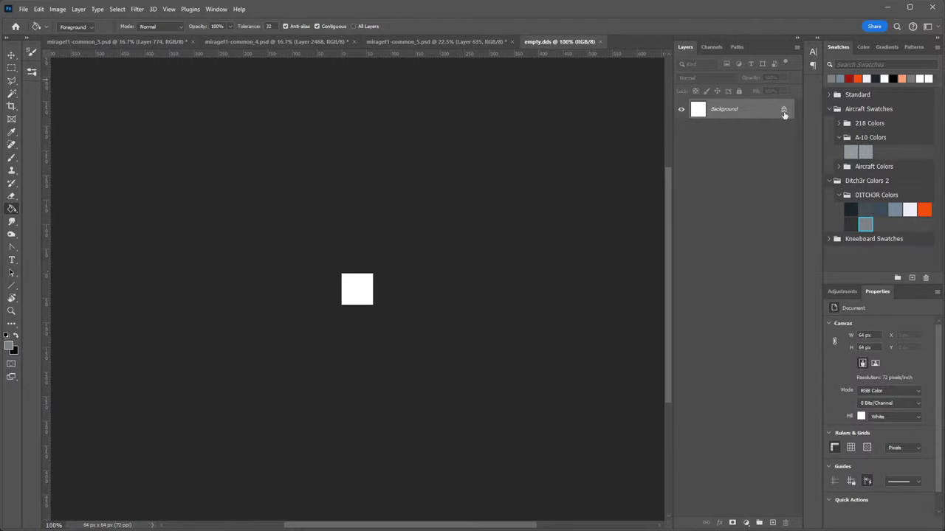
pyautogui.click(626, 42)
pyautogui.click(478, 201)
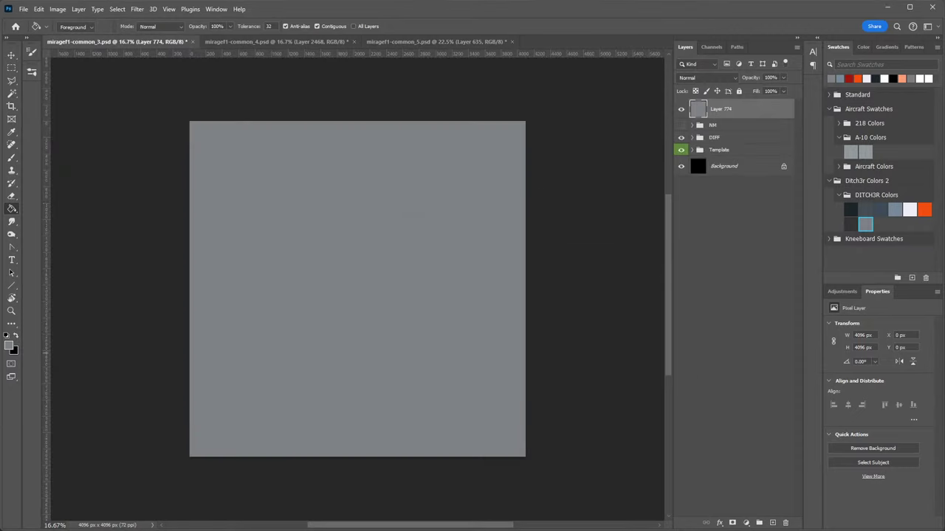
# Restart ModelViewer and reload the recently used mirage-f1.edm model.
pyautogui.hotkey('alt', 'Tab')
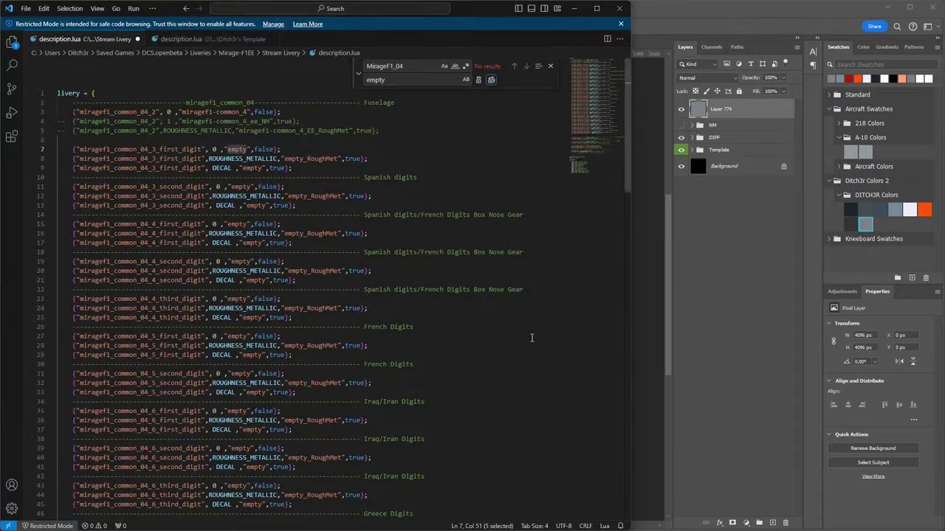
pyautogui.hotkey('alt', 'Tab')
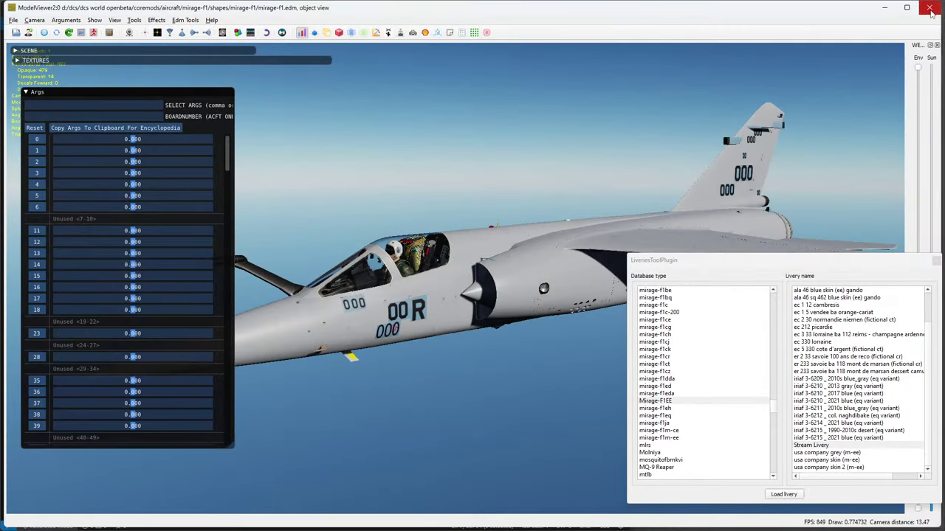
pyautogui.hotkey('alt', 'Tab')
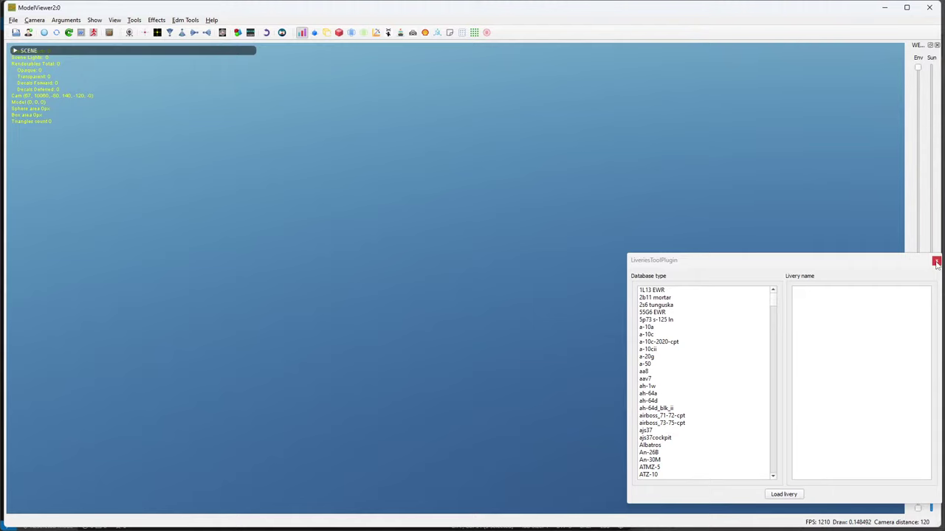
pyautogui.click(14, 20)
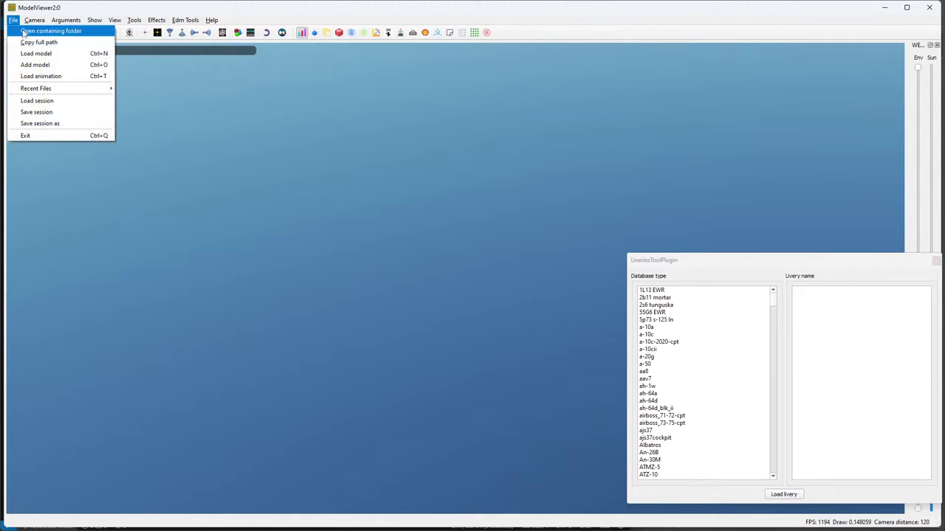
pyautogui.moveTo(50, 90)
pyautogui.click(180, 91)
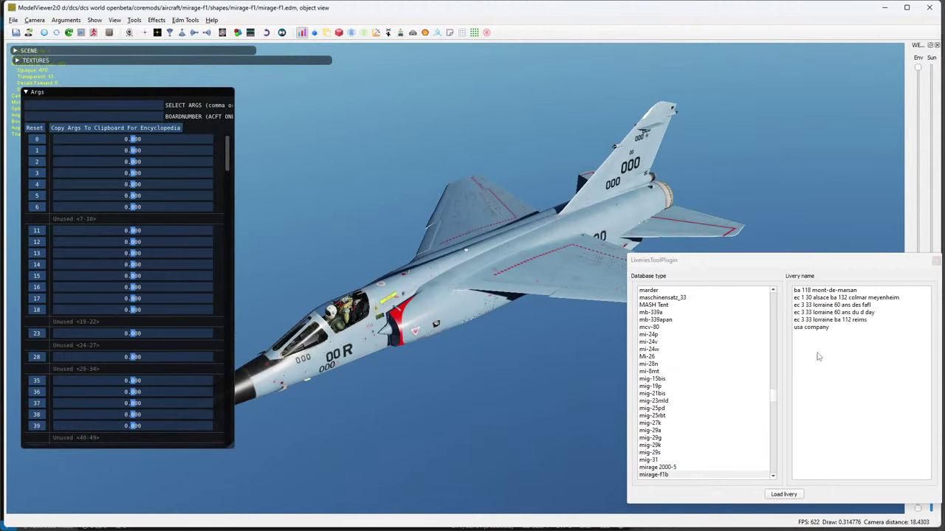
# Load the Stream Livery for mirage-f1ee and inspect the numbers on the aircraft's side and tail.
pyautogui.scroll(-9, 680, 416)
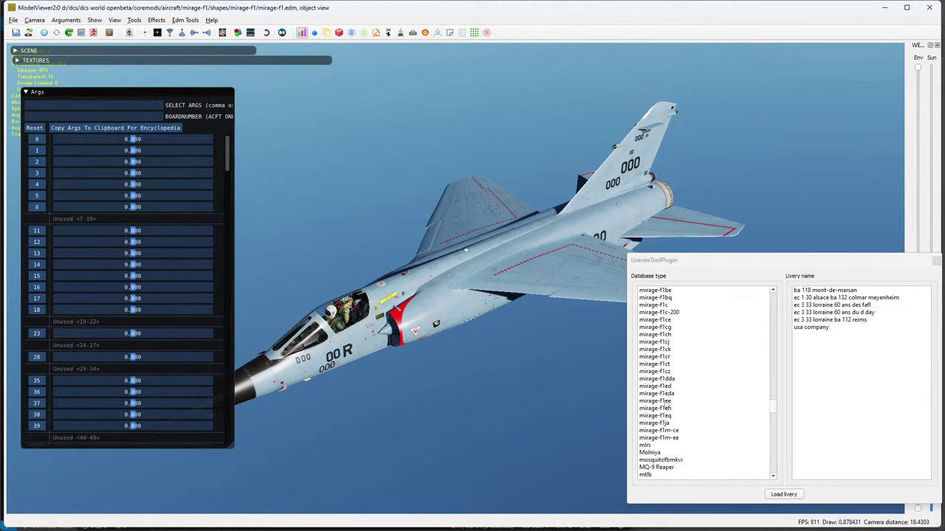
pyautogui.click(667, 401)
pyautogui.scroll(-2, 814, 364)
pyautogui.click(812, 445)
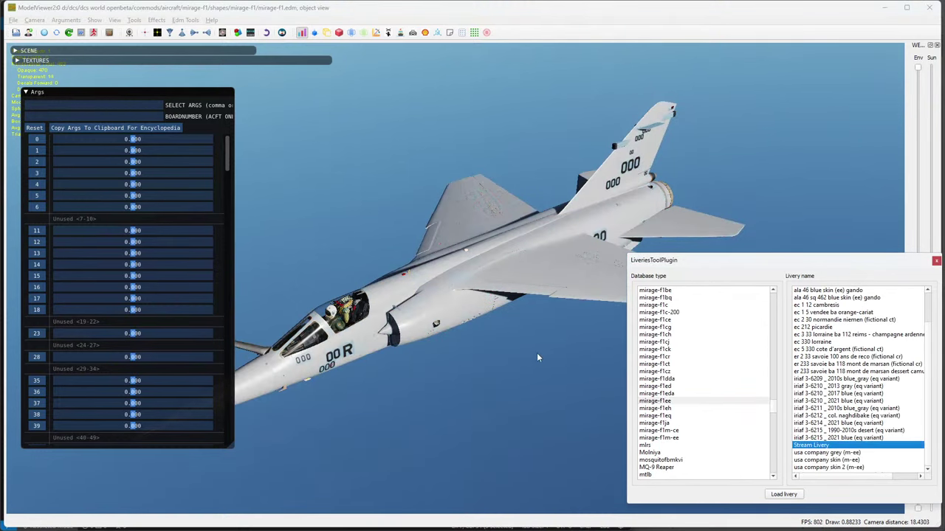
pyautogui.moveTo(536, 353); pyautogui.dragTo(535, 329)
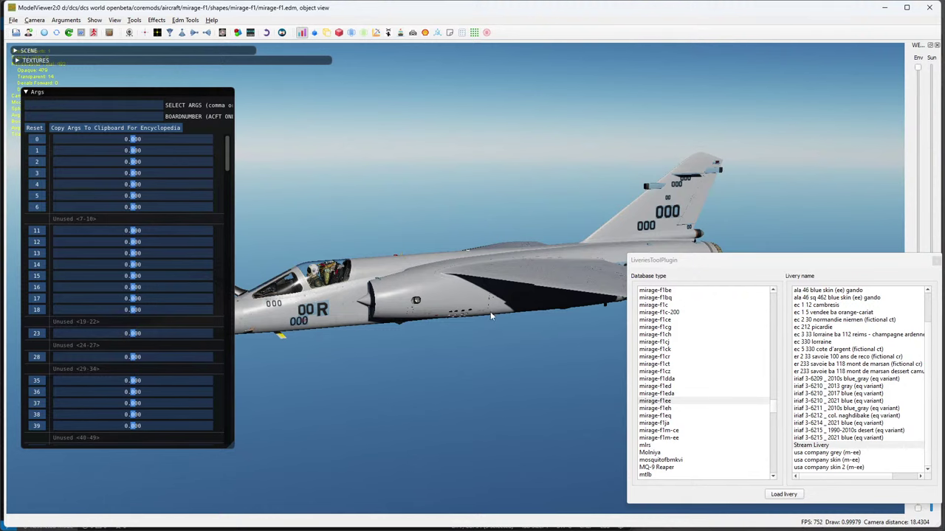
# Return to VS Code, review the template's fuselage digit entries, and copy the texture name miragef1-common_4 from the Stream Livery's miragef1_common_04_2 entry.
pyautogui.hotkey('alt', 'Tab')
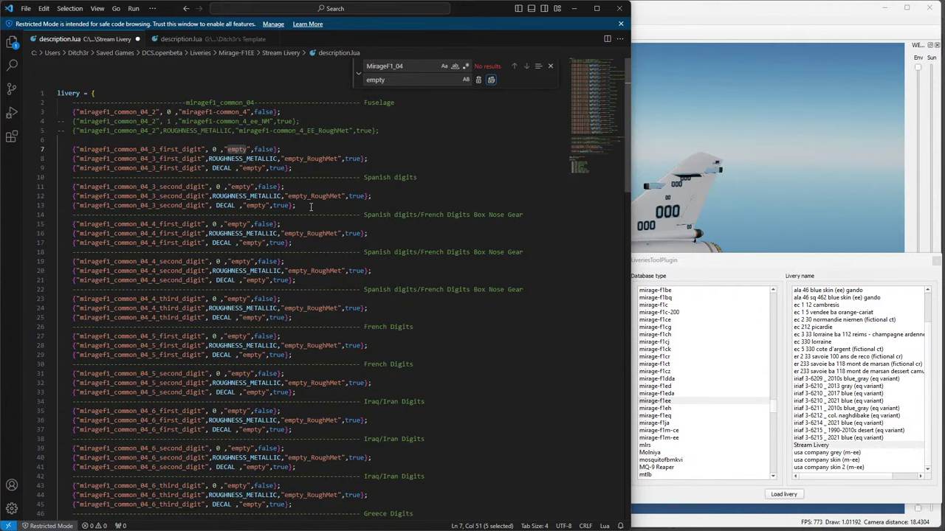
pyautogui.scroll(-5, 310, 206)
pyautogui.click(178, 41)
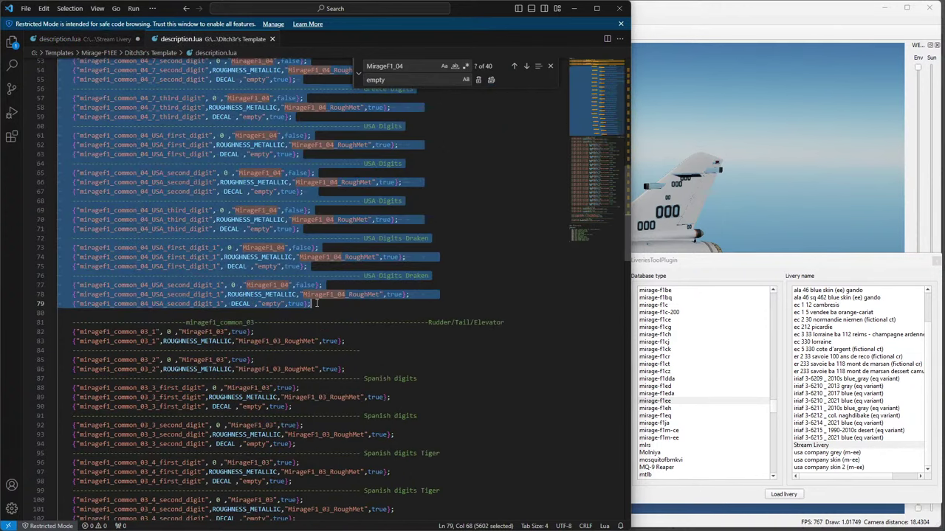
pyautogui.scroll(15, 318, 303)
pyautogui.scroll(3, 317, 302)
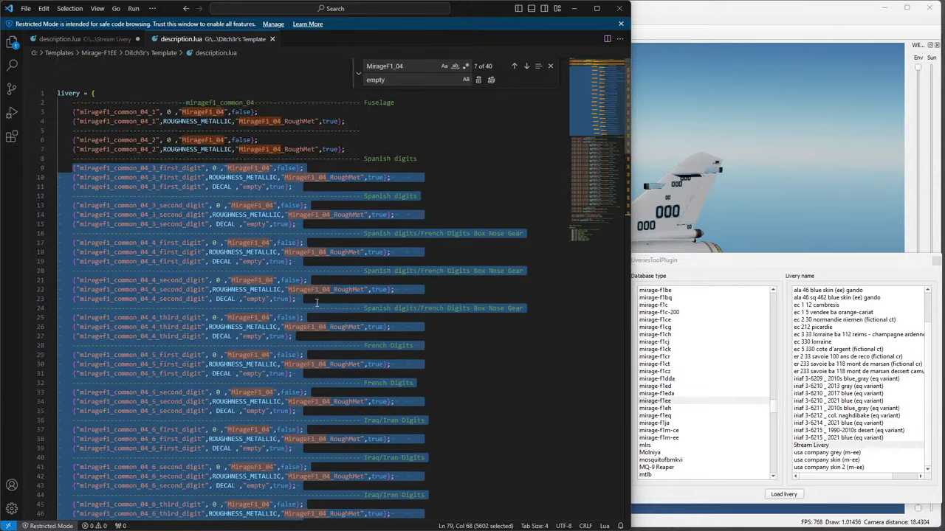
pyautogui.click(74, 39)
pyautogui.click(212, 112)
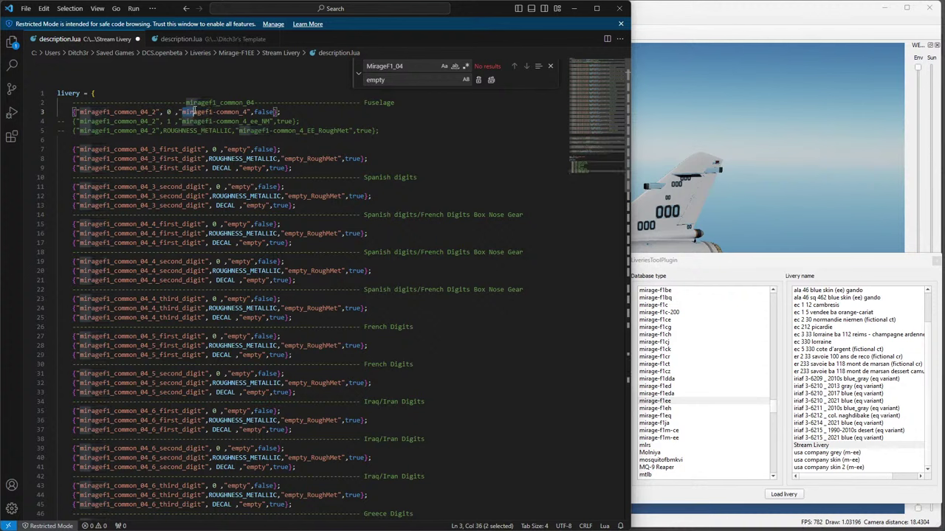
pyautogui.moveTo(181, 111); pyautogui.dragTo(249, 112)
pyautogui.hotkey('ctrl', 'c')
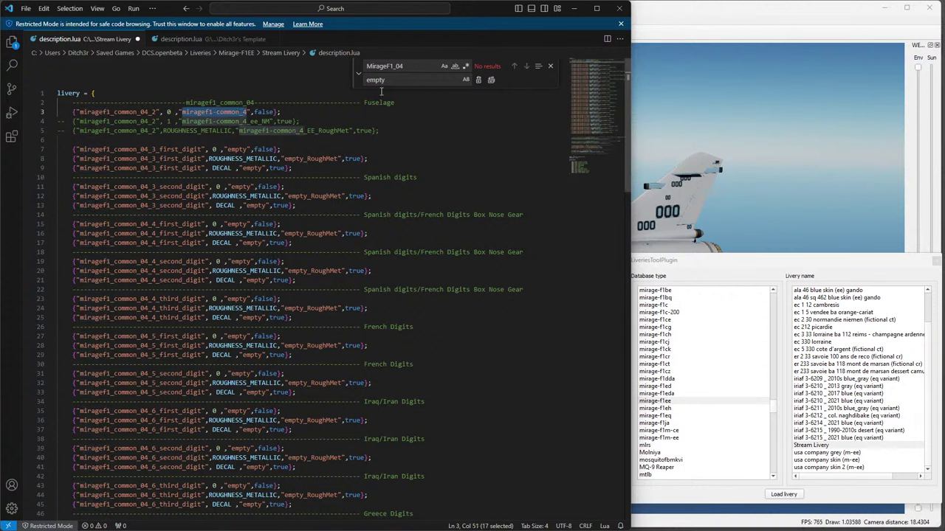
# Replace every occurrence of empty with miragef1-common_4 in the Stream Livery's description.lua.
pyautogui.hotkey('ctrl', 'f')
pyautogui.write('empty')
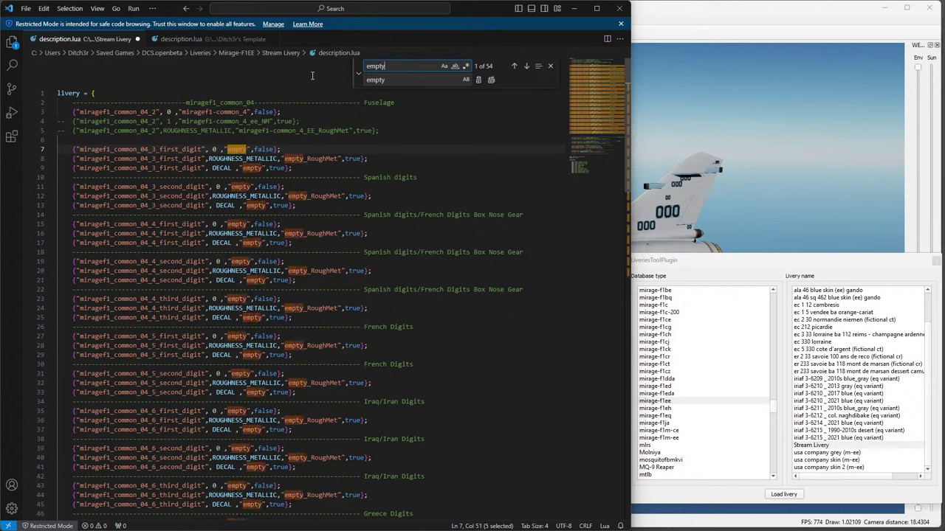
pyautogui.press('Tab')
pyautogui.hotkey('ctrl', 'v')
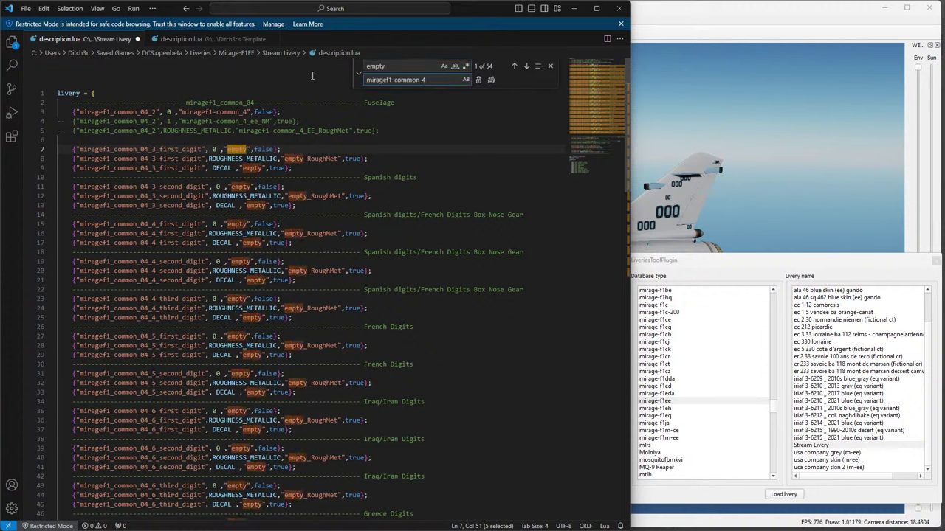
pyautogui.click(491, 79)
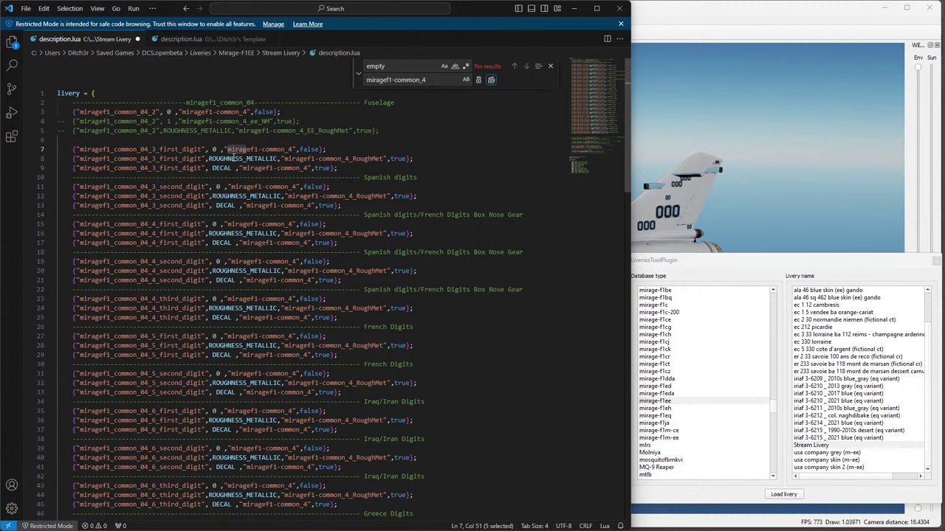
# Delete the ROUGHNESS_METALLIC entry of miragef1_common_04_3_first_digit from the Stream Livery's description.lua.
pyautogui.click(231, 158)
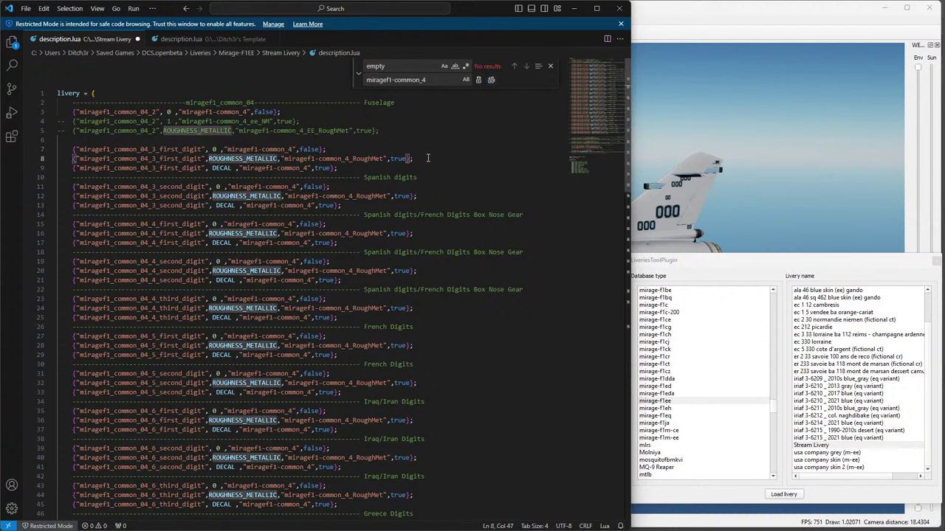
pyautogui.press('Home')
pyautogui.hotkey('shift', 'Down')
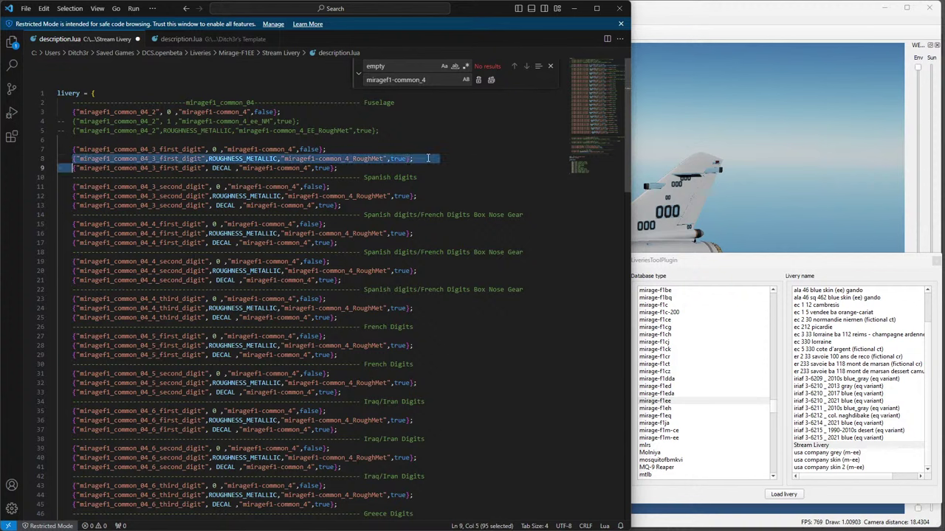
pyautogui.hotkey('shift', 'End')
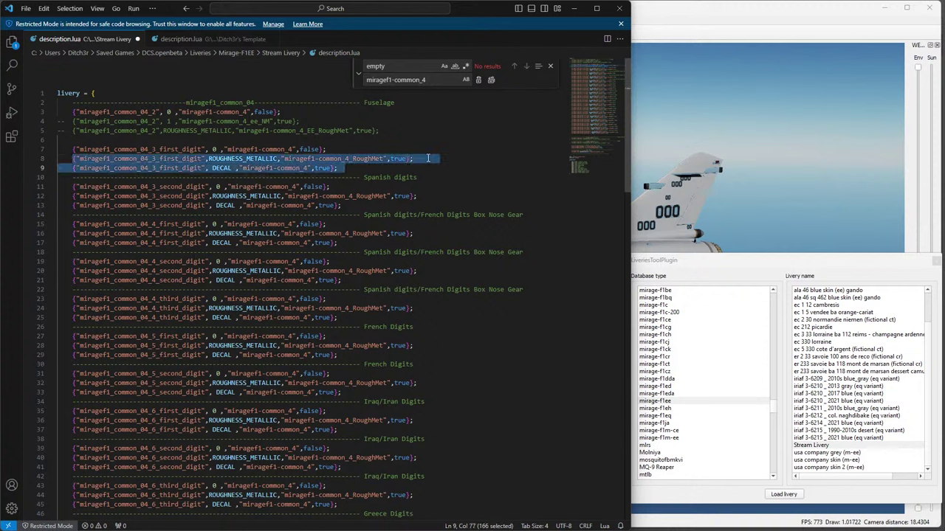
pyautogui.press('Left')
pyautogui.hotkey('shift', 'End')
pyautogui.press('Delete')
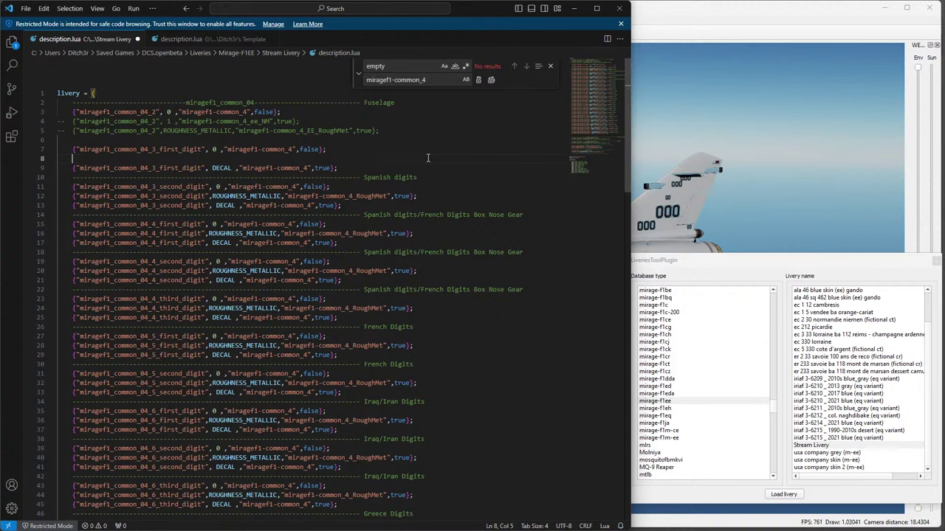
# Remove the leftover blank line and delete the ROUGHNESS_METALLIC entry of miragef1_common_04_3_second_digit, including its empty line.
pyautogui.press('BackSpace')
pyautogui.press('BackSpace')
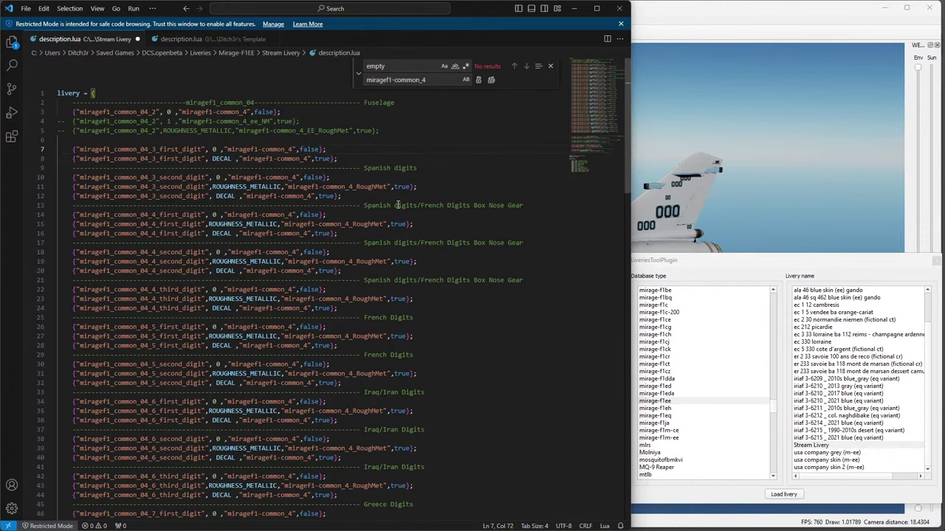
pyautogui.click(434, 187)
pyautogui.hotkey('shift', 'Home')
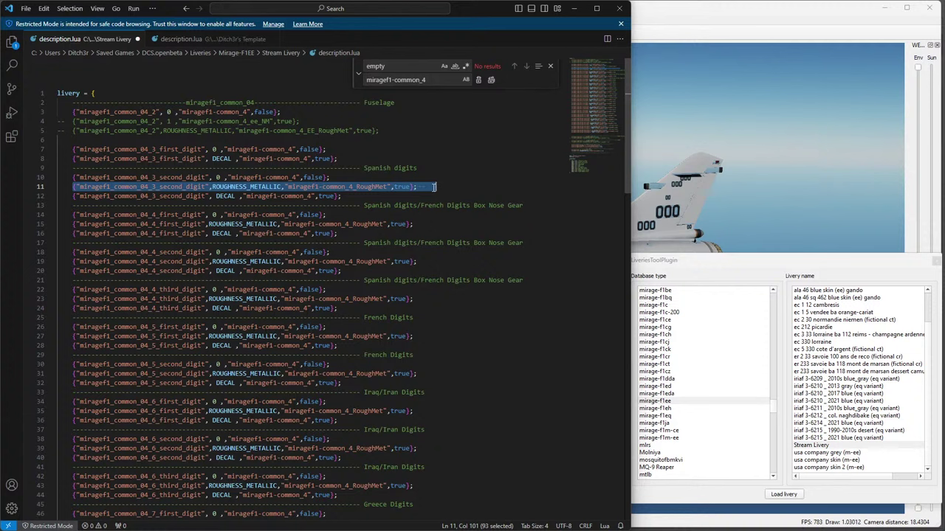
pyautogui.press('BackSpace')
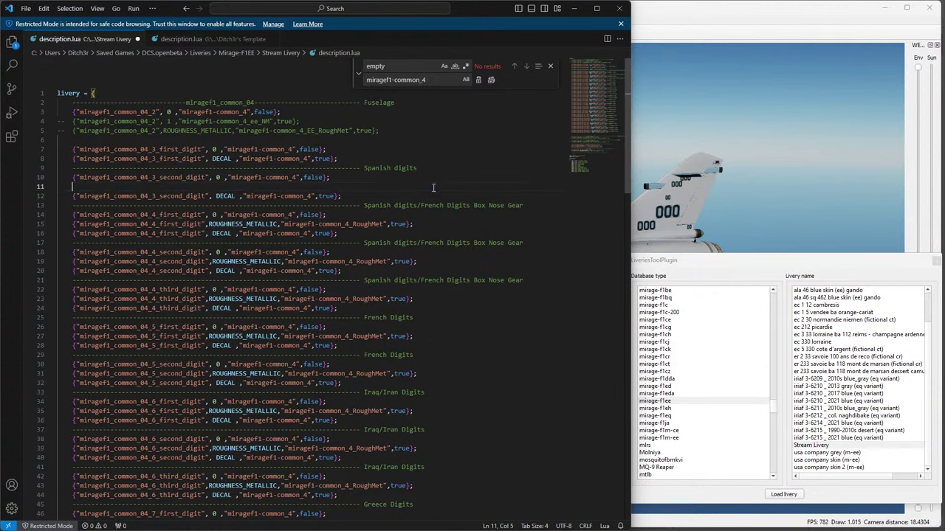
pyautogui.hotkey('ctrl', 'shift', 'k')
# Delete the ROUGHNESS_METALLIC entry of miragef1_common_04_4_first_digit together with its empty line.
pyautogui.press('Down')
pyautogui.press('Down')
pyautogui.press('Down')
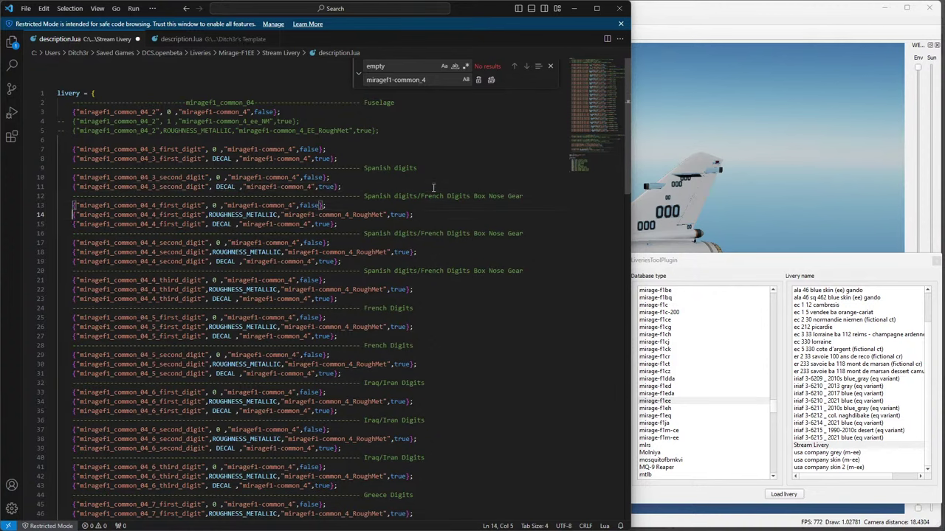
pyautogui.hotkey('shift', 'End')
pyautogui.press('BackSpace')
pyautogui.press('BackSpace')
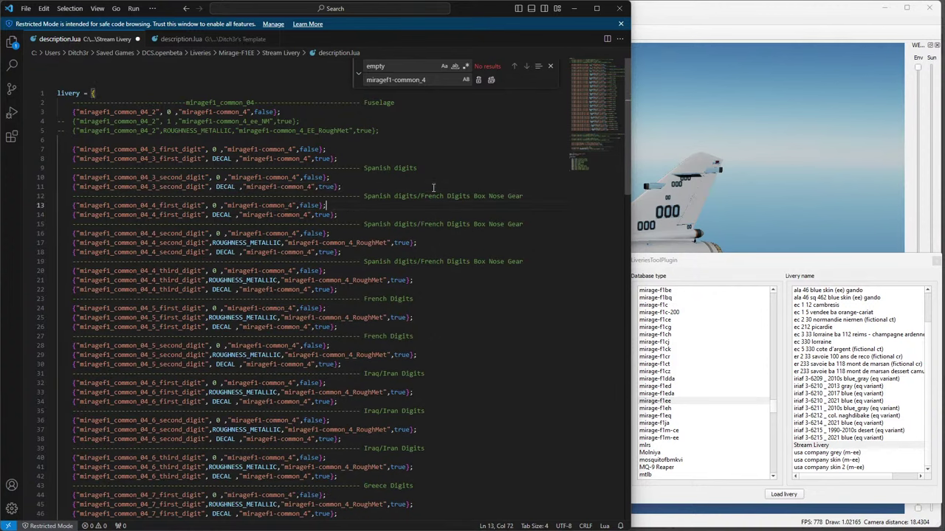
# Delete the ROUGHNESS_METALLIC entry of miragef1_common_04_4_second_digit together with its empty line.
pyautogui.press('Down')
pyautogui.press('Down')
pyautogui.press('Down')
pyautogui.press('Down')
pyautogui.press('Home')
pyautogui.hotkey('shift', 'End')
pyautogui.press('BackSpace')
pyautogui.press('BackSpace')
pyautogui.press('BackSpace')
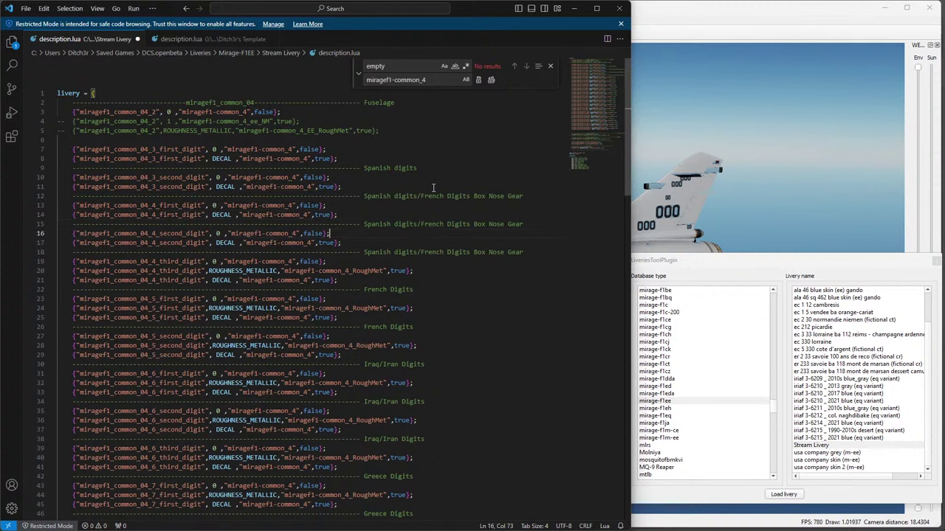
# Delete the ROUGHNESS_METALLIC entry of miragef1_common_04_4_third_digit together with its empty line.
pyautogui.click(425, 277)
pyautogui.press('Up')
pyautogui.press('Home')
pyautogui.hotkey('shift', 'End')
pyautogui.press('BackSpace')
pyautogui.press('BackSpace')
pyautogui.press('BackSpace')
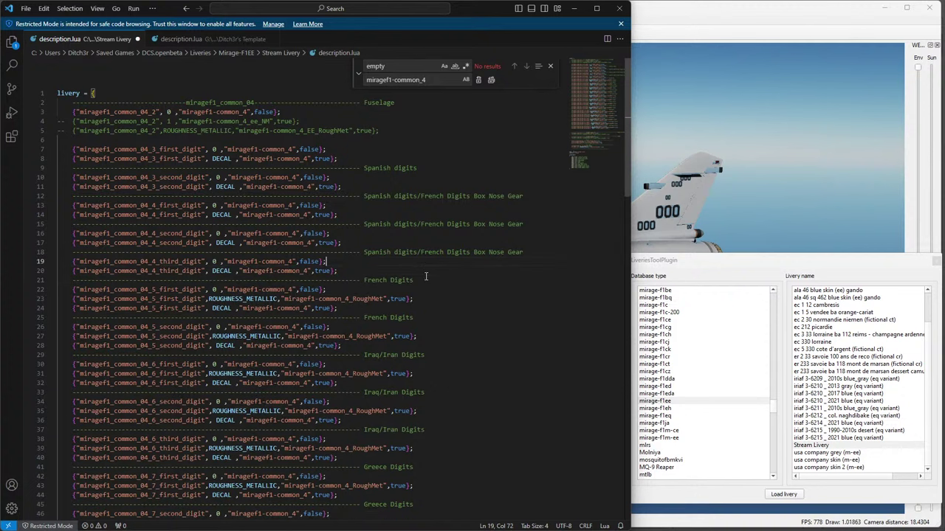
# Delete the ROUGHNESS_METALLIC entry of miragef1_common_04_5_first_digit in the French Digits section, leaving no blank line.
pyautogui.press('Down')
pyautogui.press('Down')
pyautogui.press('Down')
pyautogui.press('Down')
pyautogui.press('Home')
pyautogui.hotkey('shift', 'End')
pyautogui.press('BackSpace')
pyautogui.press('BackSpace')
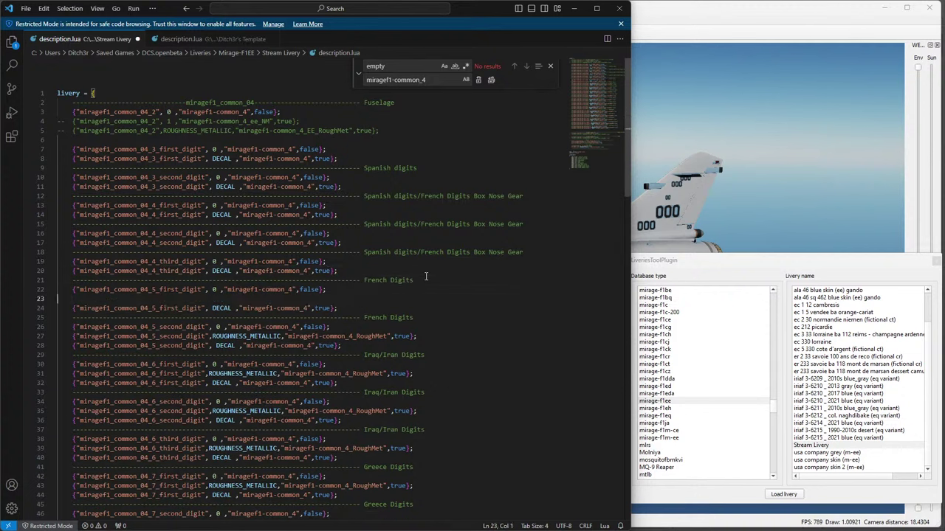
pyautogui.press('BackSpace')
# Delete the ROUGHNESS_METALLIC entry of miragef1_common_04_5_second_digit in the French Digits section, leaving no blank line.
pyautogui.press('Down')
pyautogui.press('Down')
pyautogui.press('Down')
pyautogui.press('Down')
pyautogui.press('Home')
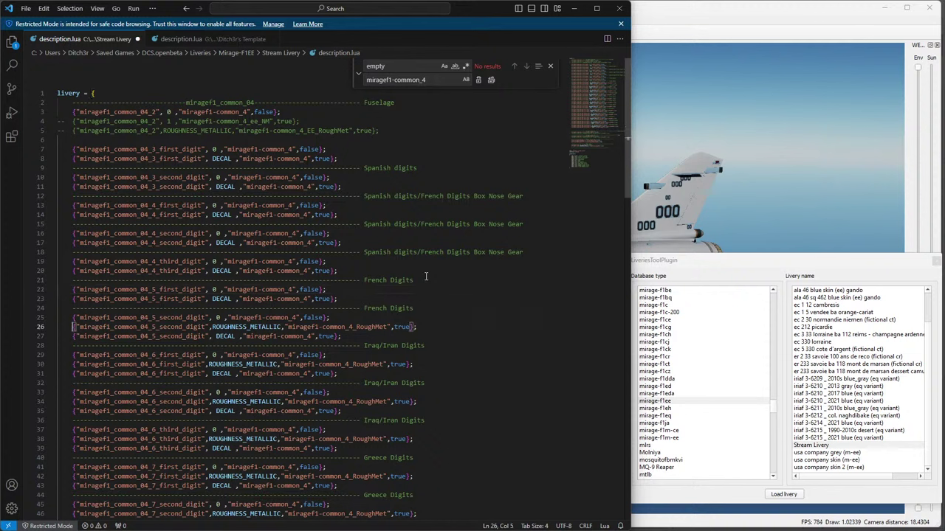
pyautogui.hotkey('shift', 'End')
pyautogui.press('BackSpace')
pyautogui.press('BackSpace')
pyautogui.press('BackSpace')
# Delete the ROUGHNESS_METALLIC entry of miragef1_common_04_6_first_digit in the Iraq/Iran Digits section, leaving no blank line.
pyautogui.press('Down')
pyautogui.press('Down')
pyautogui.press('Down')
pyautogui.press('Down')
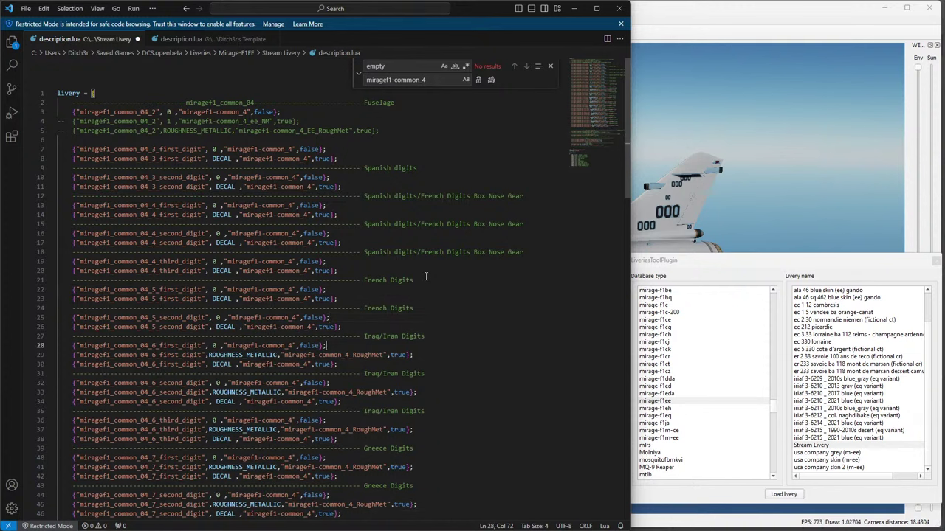
pyautogui.press('Home')
pyautogui.hotkey('shift', 'End')
pyautogui.press('BackSpace')
pyautogui.press('BackSpace')
pyautogui.press('BackSpace')
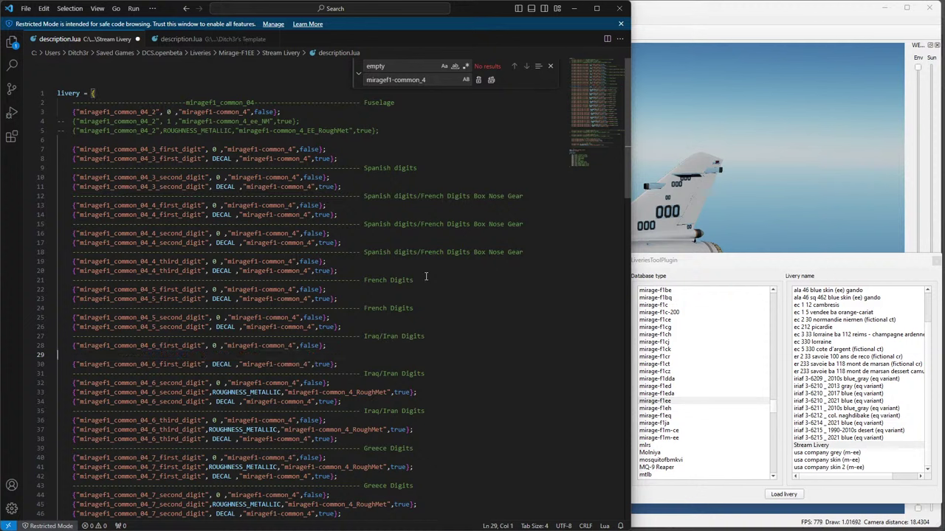
pyautogui.press('BackSpace')
# Delete the ROUGHNESS_METALLIC entry of miragef1_common_04_6_second_digit in the Iraq/Iran Digits section, leaving no blank line.
pyautogui.press('Down')
pyautogui.press('Down')
pyautogui.press('Down')
pyautogui.press('Down')
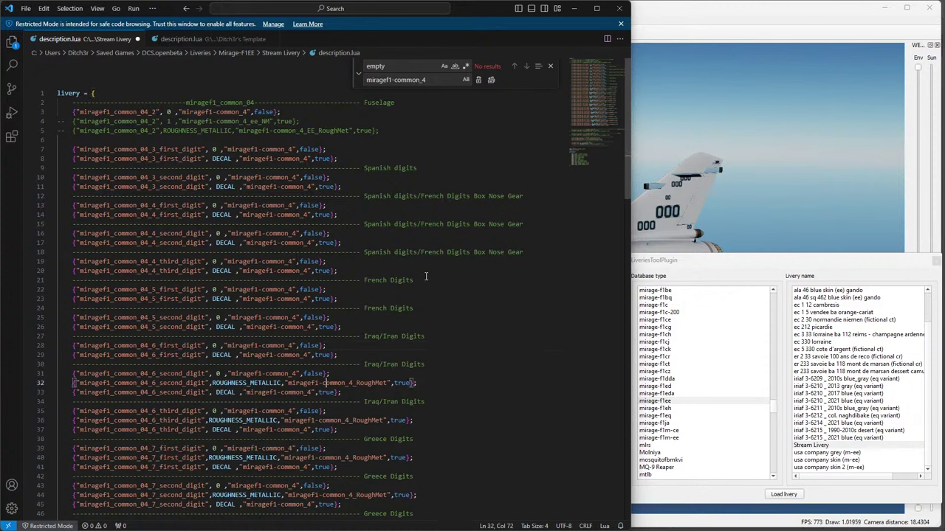
pyautogui.press('Home')
pyautogui.hotkey('shift', 'End')
pyautogui.press('BackSpace')
pyautogui.press('BackSpace')
pyautogui.press('BackSpace')
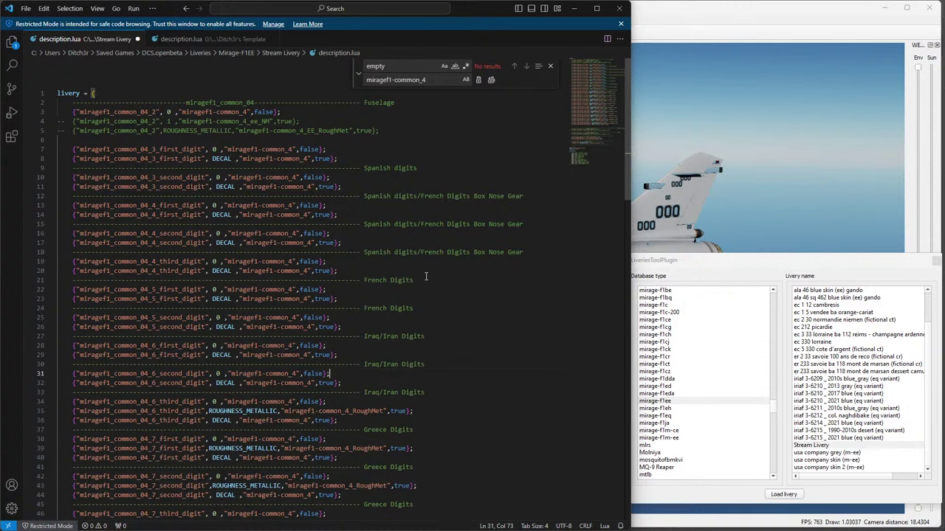
# Delete the ROUGHNESS_METALLIC entry of miragef1_common_04_6_third_digit in the Iraq/Iran Digits section, leaving no blank line.
pyautogui.press('Down')
pyautogui.press('Down')
pyautogui.press('Down')
pyautogui.press('Down')
pyautogui.press('Home')
pyautogui.hotkey('shift', 'End')
pyautogui.press('BackSpace')
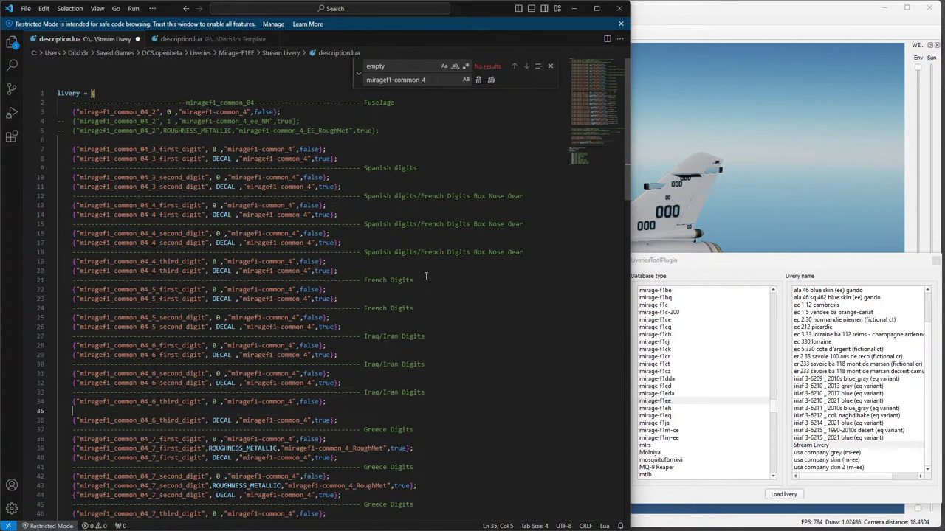
pyautogui.press('BackSpace')
# Delete the ROUGHNESS_METALLIC entry of miragef1_common_04_7_first_digit in the Greece Digits section, leaving no blank line.
pyautogui.press('Down')
pyautogui.press('Down')
pyautogui.press('Down')
pyautogui.press('Down')
pyautogui.press('Home')
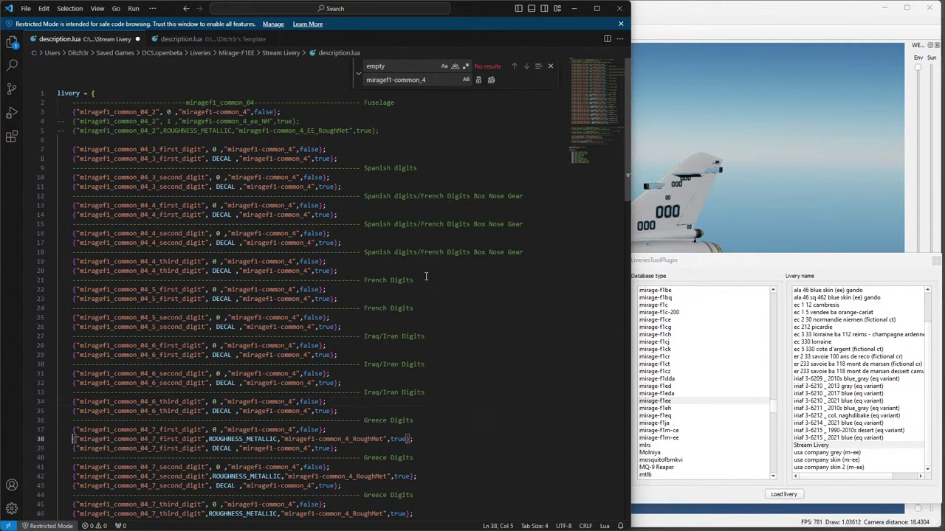
pyautogui.hotkey('shift', 'End')
pyautogui.press('BackSpace')
pyautogui.press('BackSpace')
# Delete the ROUGHNESS_METALLIC entry of miragef1_common_04_7_second_digit in the Greece Digits section, leaving no blank line.
pyautogui.press('Down')
pyautogui.press('Down')
pyautogui.press('Down')
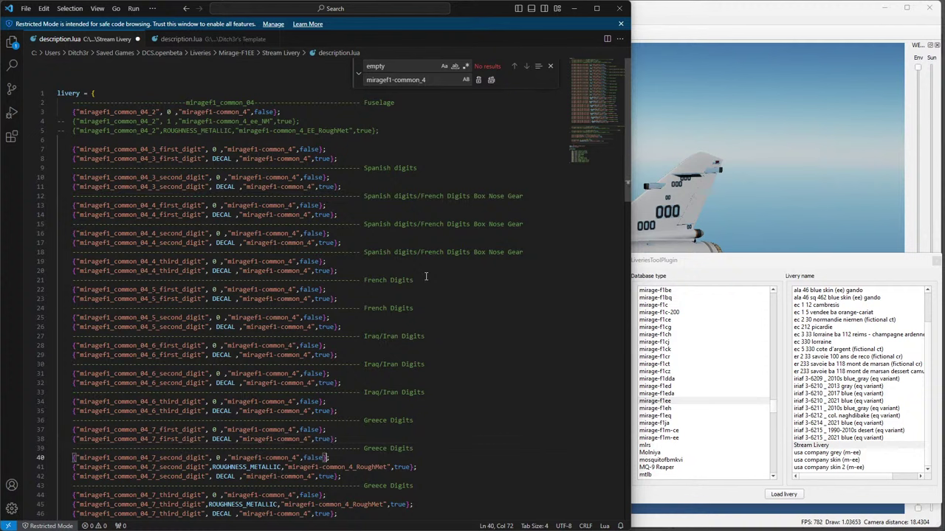
pyautogui.press('Down')
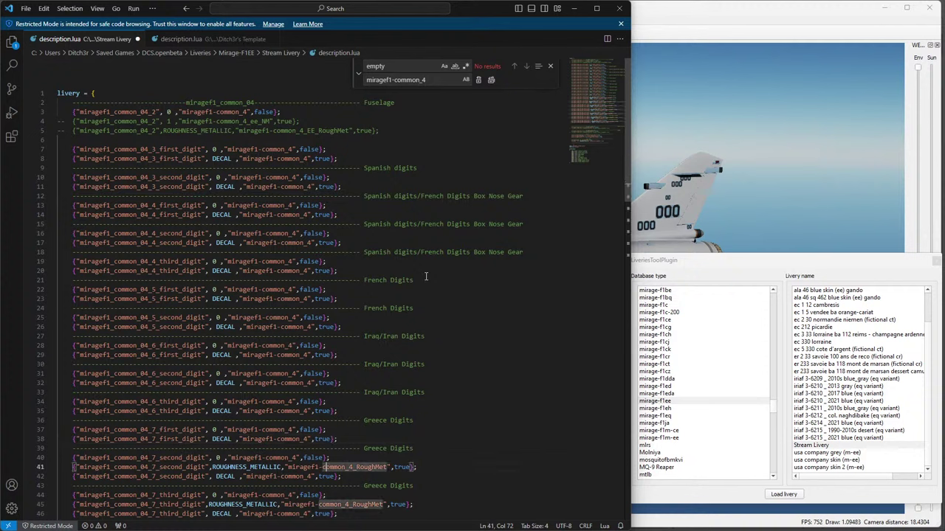
pyautogui.press('Home')
pyautogui.hotkey('shift', 'End')
pyautogui.press('Delete')
pyautogui.press('BackSpace')
pyautogui.press('BackSpace')
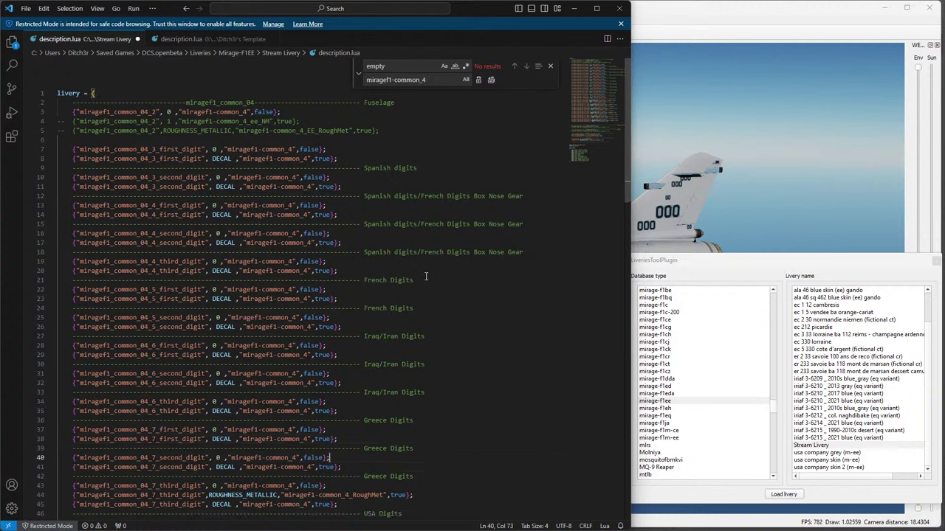
# Delete the ROUGHNESS_METALLIC entry of miragef1_common_04_7_third_digit in the Greece Digits section, leaving no blank line.
pyautogui.press('Down')
pyautogui.press('Down')
pyautogui.press('Down')
pyautogui.press('Down')
pyautogui.press('Home')
pyautogui.hotkey('shift', 'End')
pyautogui.press('Delete')
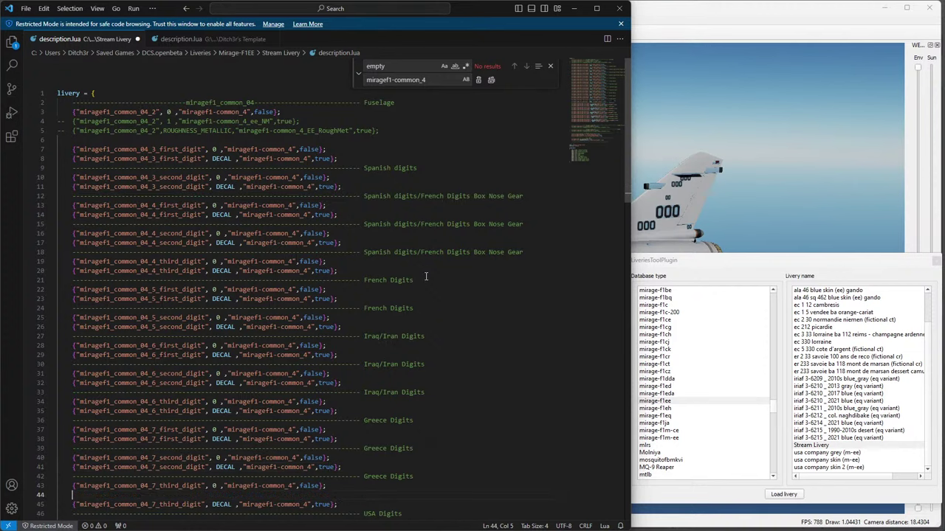
pyautogui.press('BackSpace')
pyautogui.press('BackSpace')
# Delete the ROUGHNESS_METALLIC entry of miragef1_common_04_USA_first_digit in the USA Digits section, leaving no blank line.
pyautogui.scroll(-3, 321, 273)
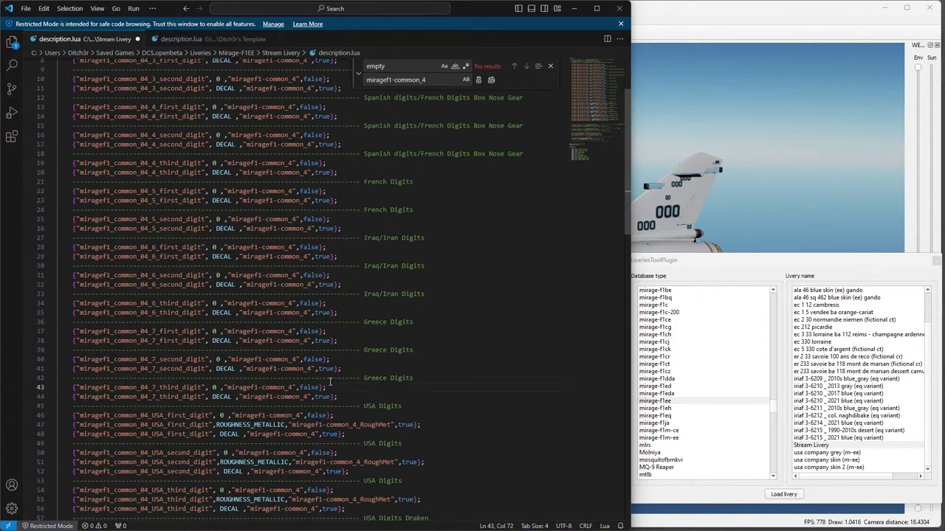
pyautogui.click(430, 424)
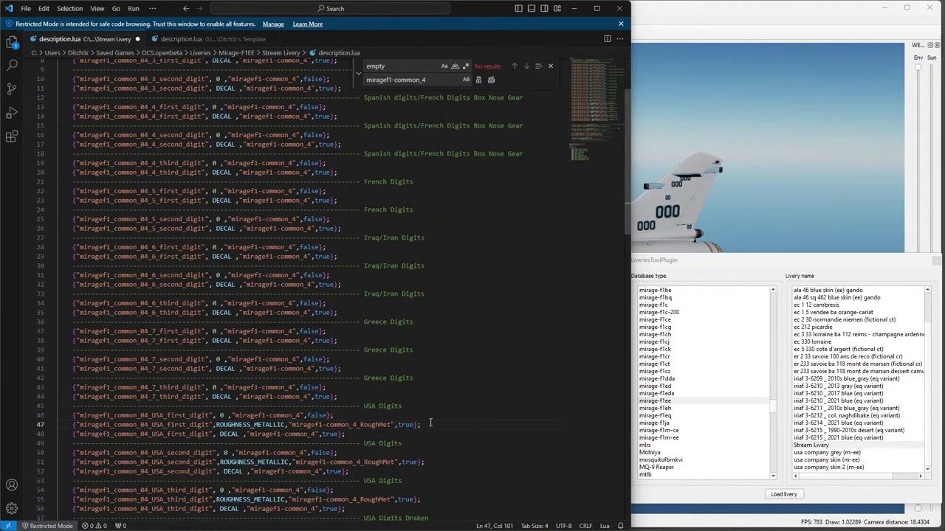
pyautogui.press('Home')
pyautogui.hotkey('shift', 'End')
pyautogui.press('Delete')
pyautogui.press('BackSpace')
pyautogui.press('BackSpace')
# Delete the ROUGHNESS_METALLIC entry of miragef1_common_04_USA_second_digit in the USA Digits section, leaving no blank line.
pyautogui.press('Down')
pyautogui.press('Down')
pyautogui.press('Down')
pyautogui.press('Down')
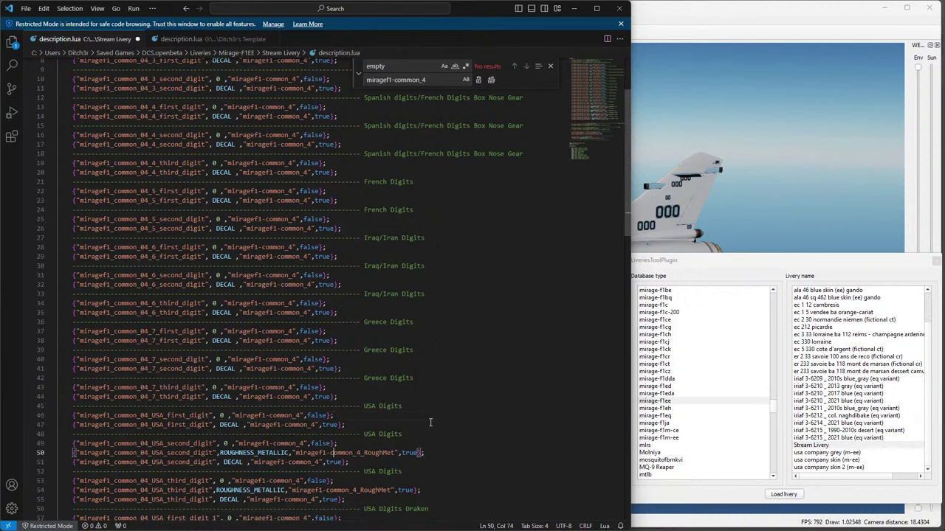
pyautogui.press('Home')
pyautogui.hotkey('shift', 'End')
pyautogui.press('Delete')
pyautogui.press('BackSpace')
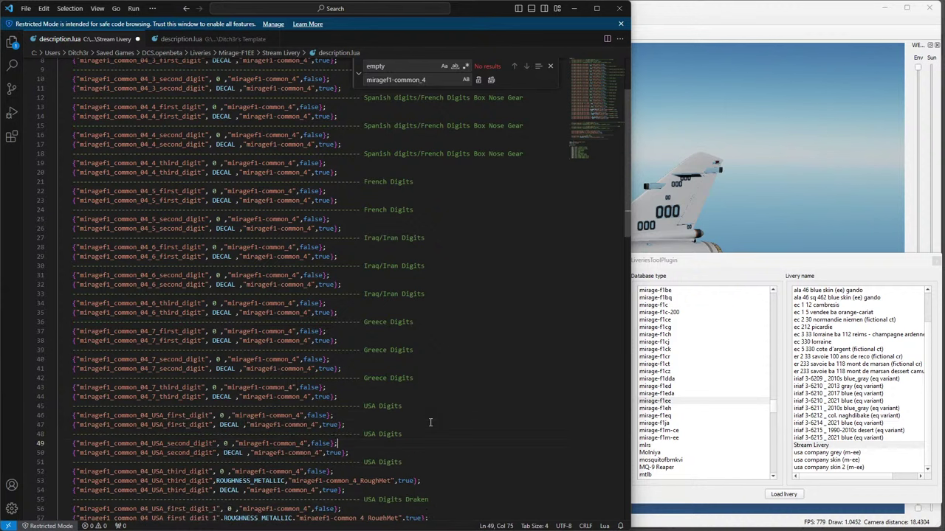
# Delete the ROUGHNESS_METALLIC entry of miragef1_common_04_USA_third_digit in the USA Digits section, leaving no blank line.
pyautogui.press('Down')
pyautogui.press('Down')
pyautogui.press('Down')
pyautogui.press('Down')
pyautogui.press('Home')
pyautogui.hotkey('shift', 'End')
pyautogui.press('Delete')
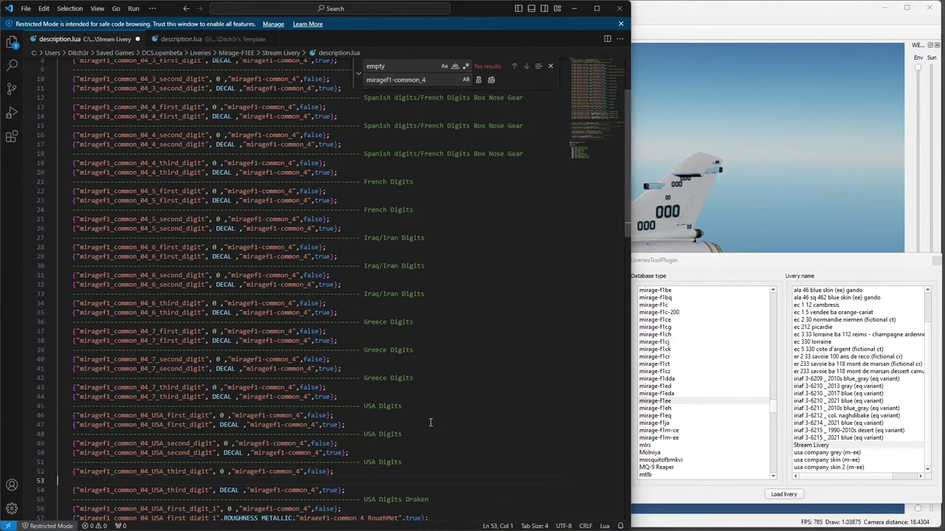
pyautogui.press('BackSpace')
# Delete the ROUGHNESS_METALLIC entry of miragef1_common_04_USA_first_digit_1 in the USA Digits Draken section, leaving no blank line.
pyautogui.scroll(-3, 430, 422)
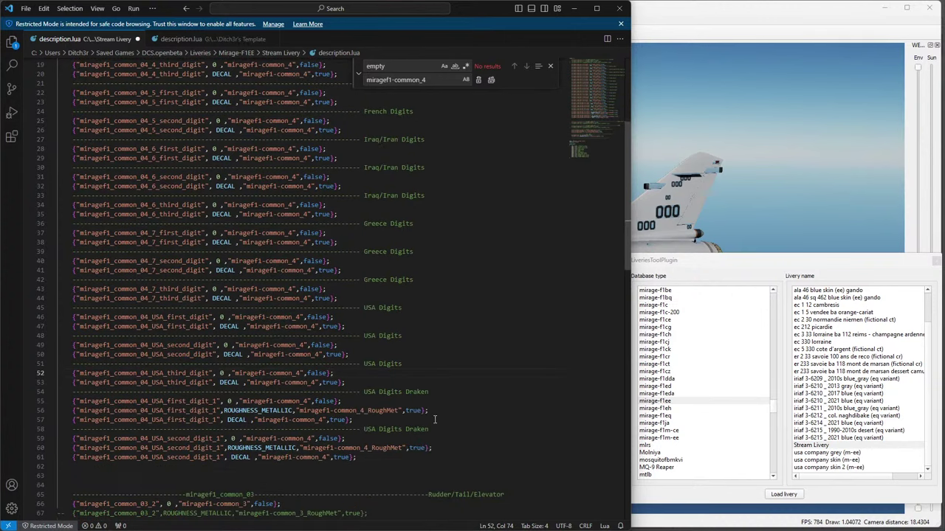
pyautogui.click(436, 411)
pyautogui.hotkey('shift', 'Home')
pyautogui.press('Delete')
pyautogui.press('Home')
pyautogui.press('BackSpace')
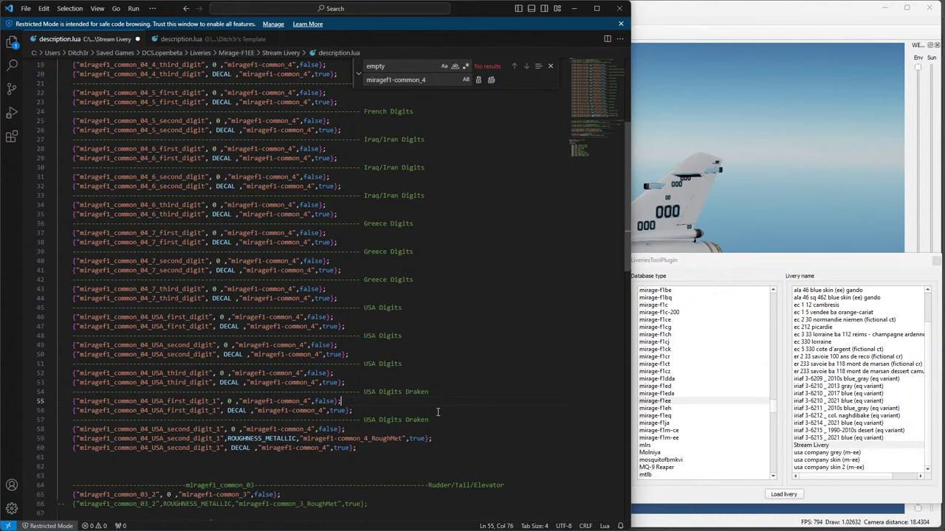
# Delete the ROUGHNESS_METALLIC entry of miragef1_common_04_USA_second_digit_1 with its empty line and save the Stream Livery's description.lua.
pyautogui.press('Down')
pyautogui.press('Down')
pyautogui.press('Down')
pyautogui.press('Down')
pyautogui.press('End')
pyautogui.hotkey('shift', 'Home')
pyautogui.press('Delete')
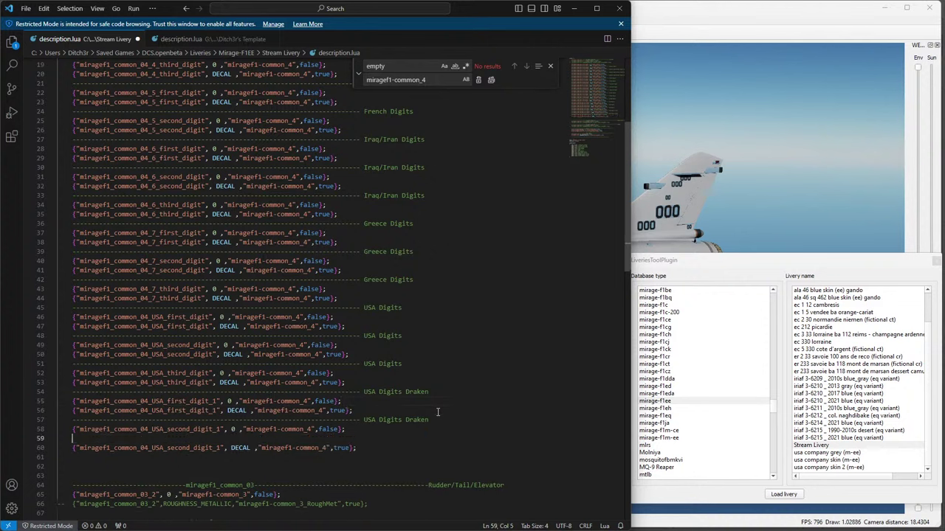
pyautogui.press('Home')
pyautogui.press('BackSpace')
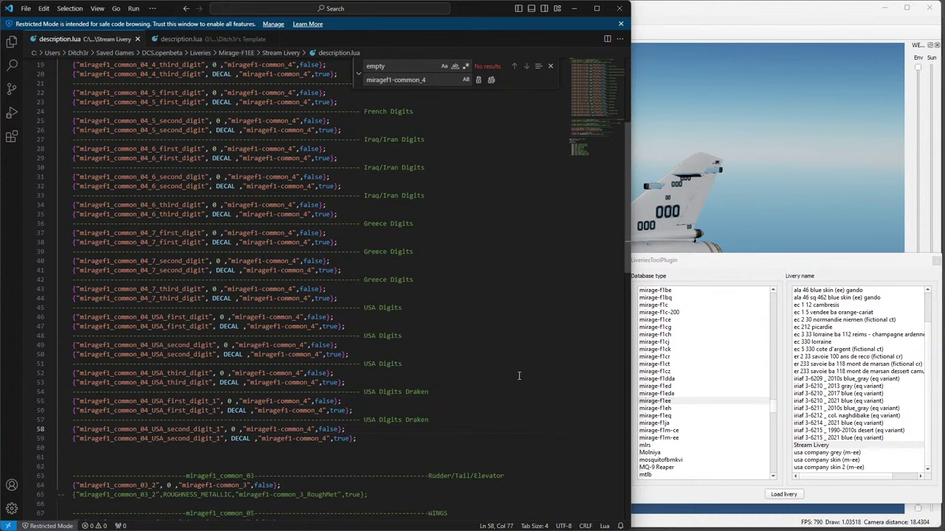
# Restart ModelViewer and reload the recently used mirage-f1.edm model.
pyautogui.click(931, 9)
pyautogui.hotkey('alt', 'Tab')
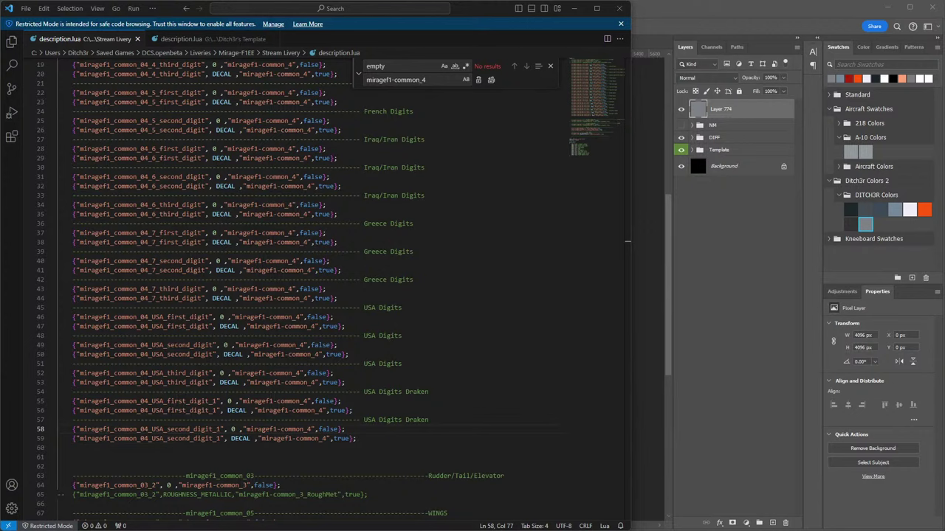
pyautogui.hotkey('alt', 'Tab')
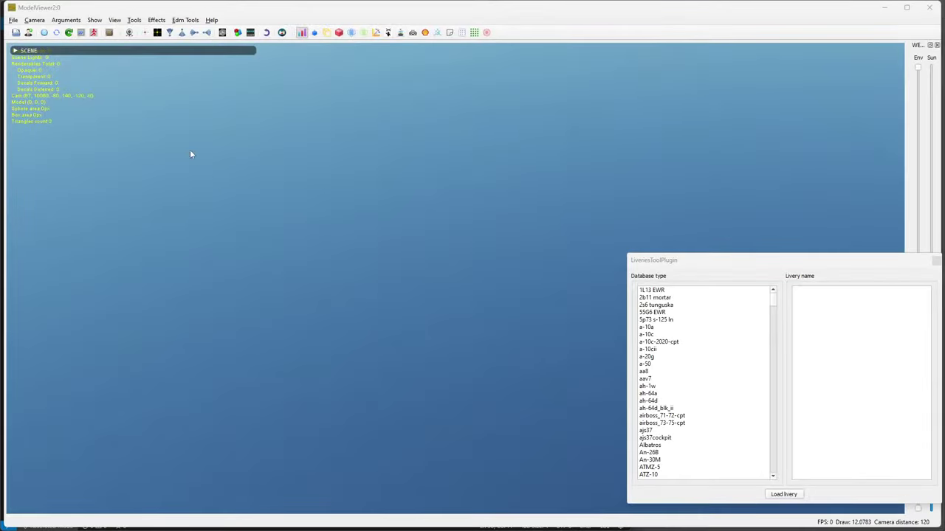
pyautogui.click(13, 20)
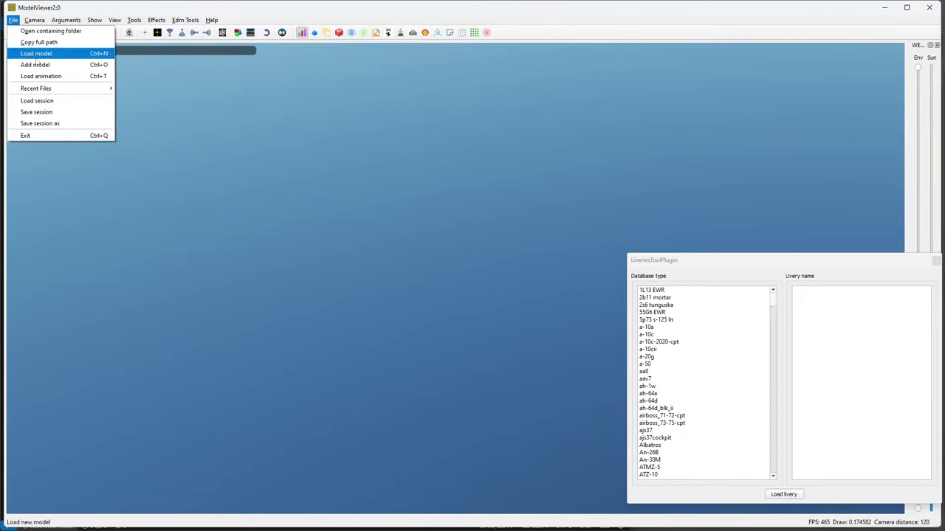
pyautogui.moveTo(42, 86)
pyautogui.click(258, 88)
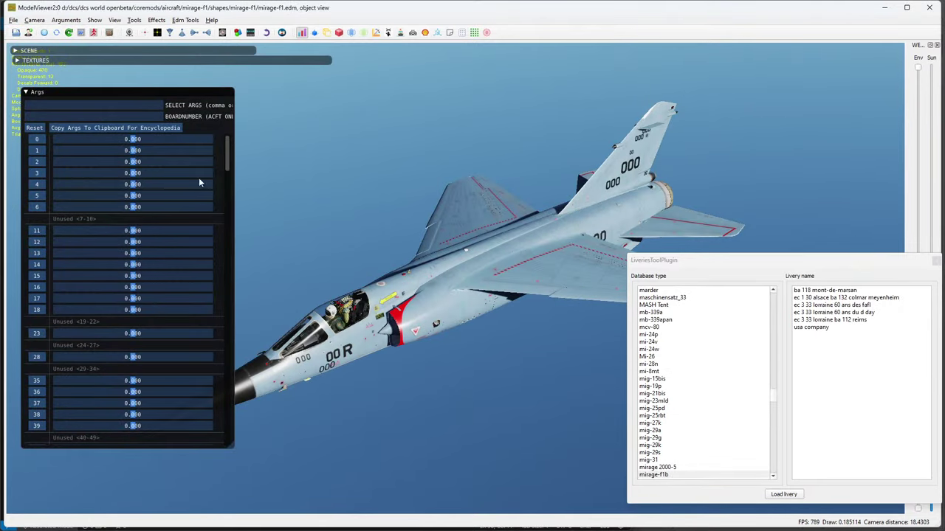
# Load the Stream Livery of mirage-f1ee onto the reloaded aircraft model.
pyautogui.scroll(-5, 688, 419)
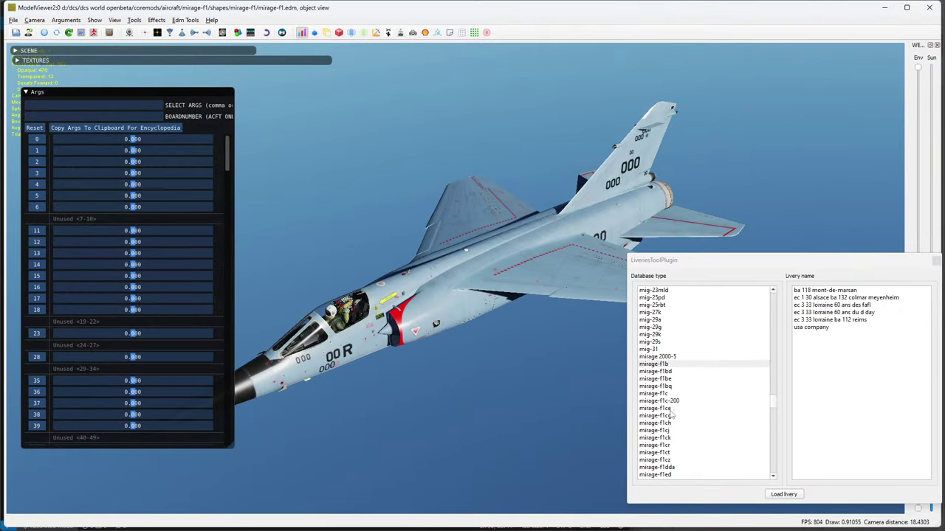
pyautogui.scroll(-2, 671, 416)
pyautogui.click(672, 444)
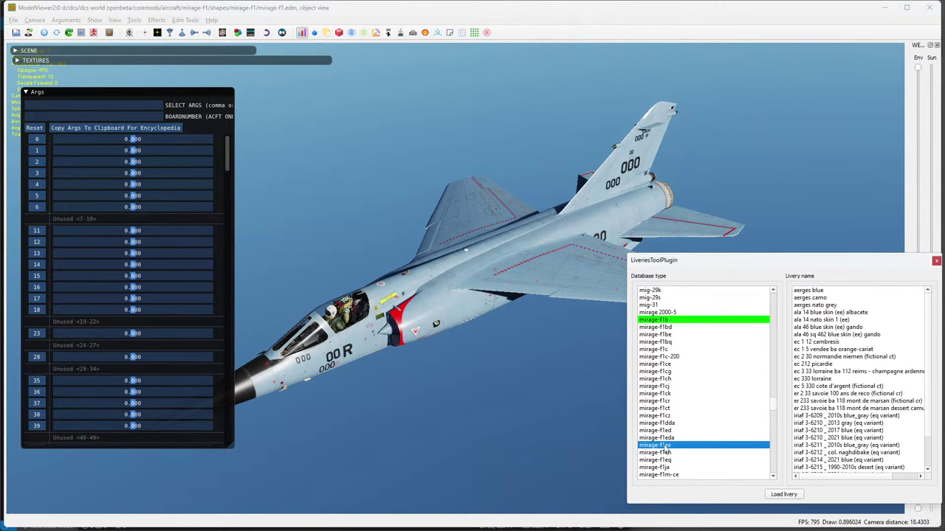
pyautogui.scroll(-2, 856, 383)
pyautogui.click(811, 445)
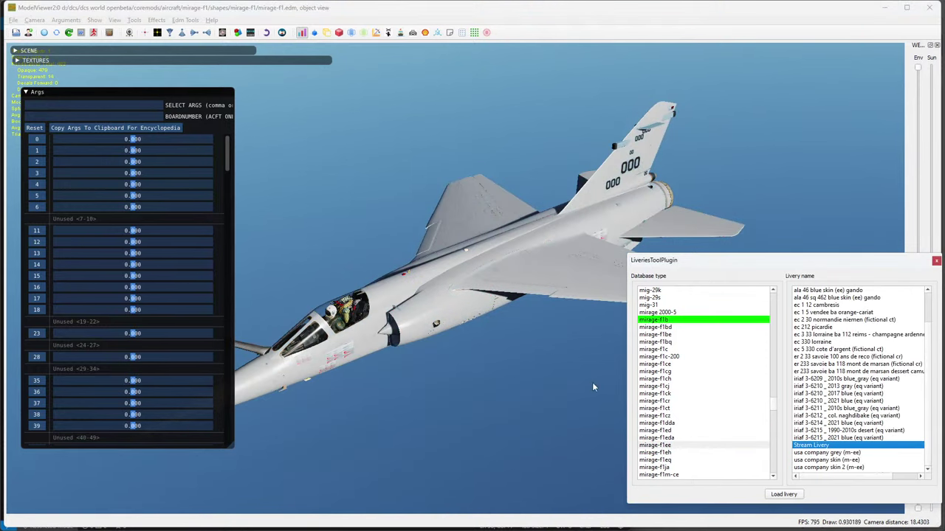
# Inspect the nose, cockpit and intake area of the aircraft with the Stream Livery applied.
pyautogui.moveTo(592, 382); pyautogui.dragTo(429, 281)
pyautogui.scroll(5, 451, 296)
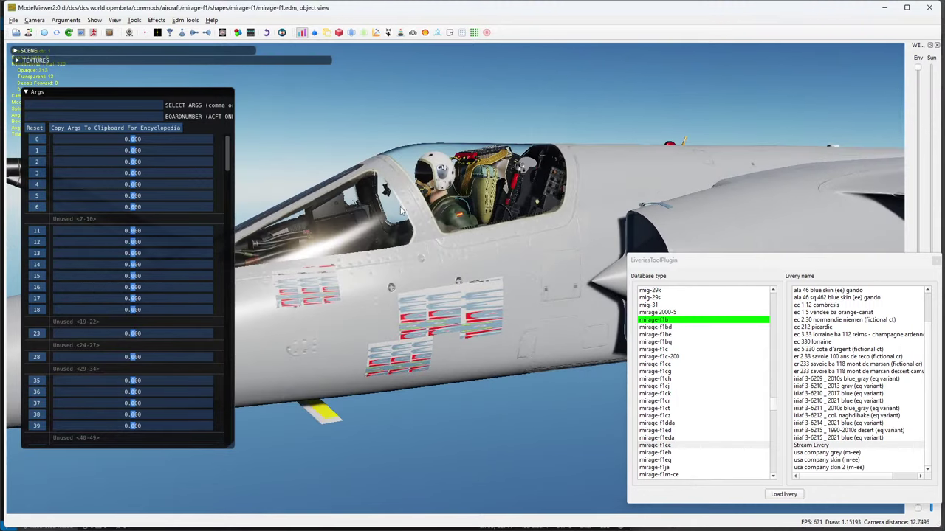
pyautogui.moveTo(402, 212); pyautogui.dragTo(472, 285)
# Switch to the Stream Livery's description.lua in Visual Studio Code and set the DECAL flags of miragef1_common_04_3_first_digit and second_digit to false.
pyautogui.hotkey('alt', 'Tab')
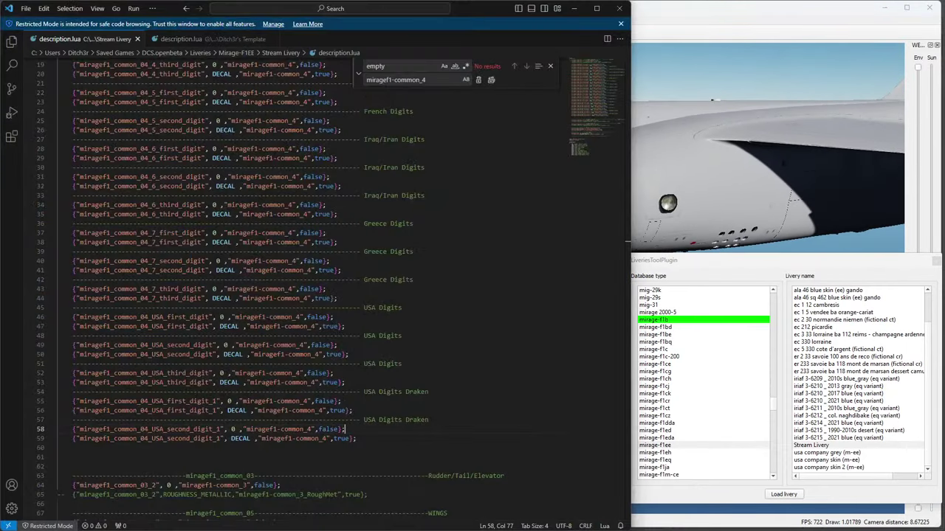
pyautogui.scroll(10, 396, 299)
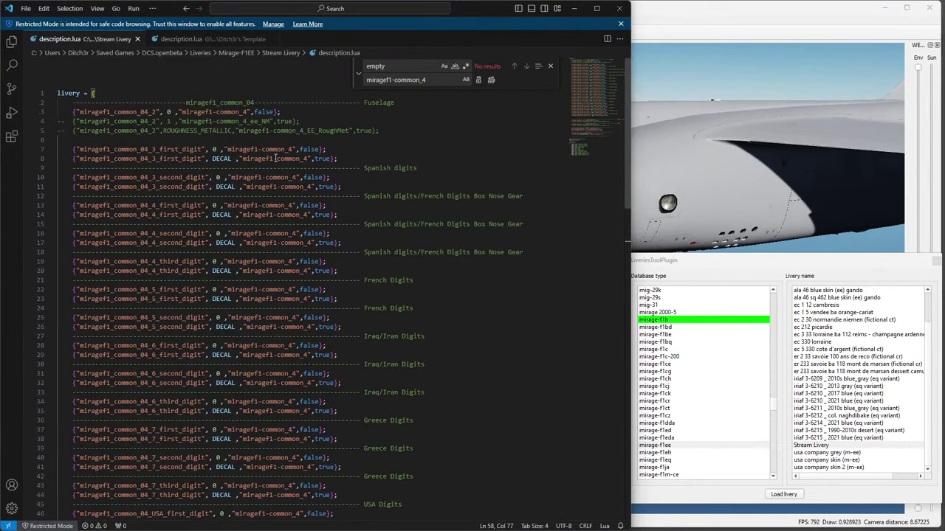
pyautogui.doubleClick(322, 159)
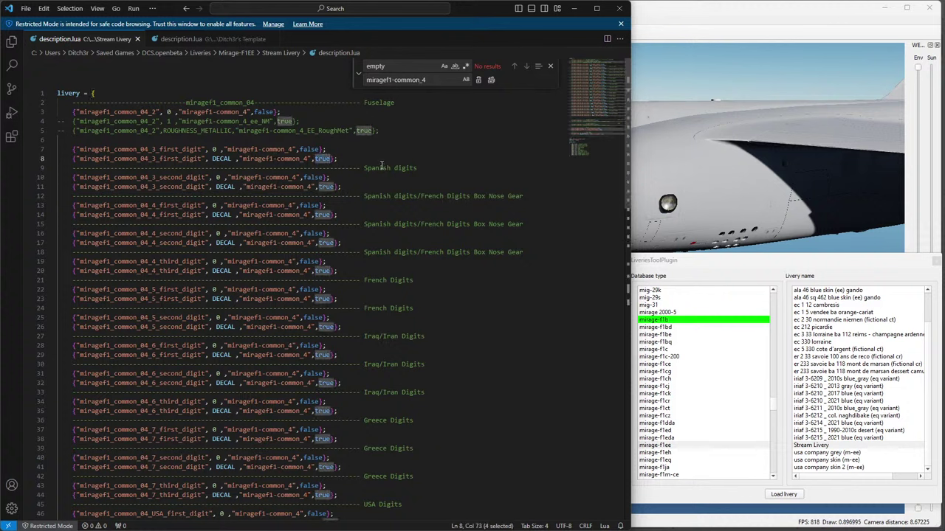
pyautogui.doubleClick(309, 149)
pyautogui.hotkey('ctrl', 'c')
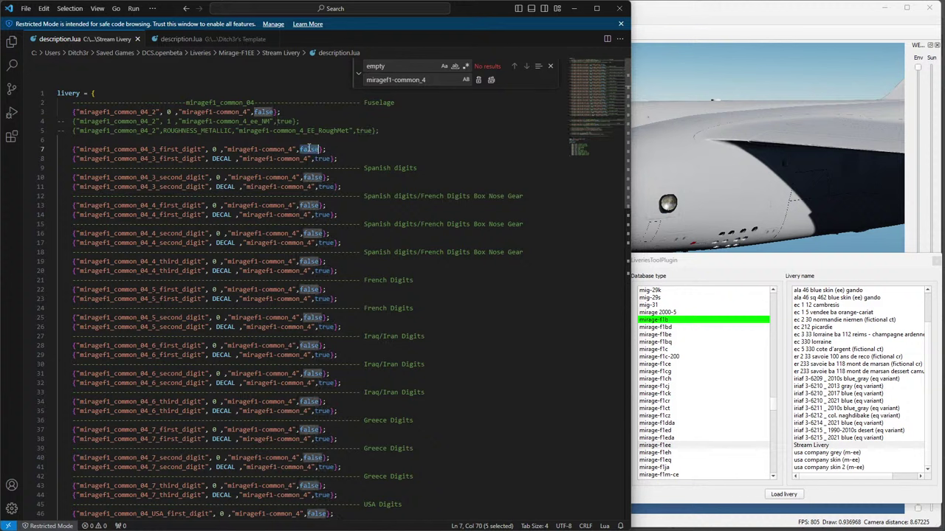
pyautogui.doubleClick(322, 159)
pyautogui.hotkey('ctrl', 'v')
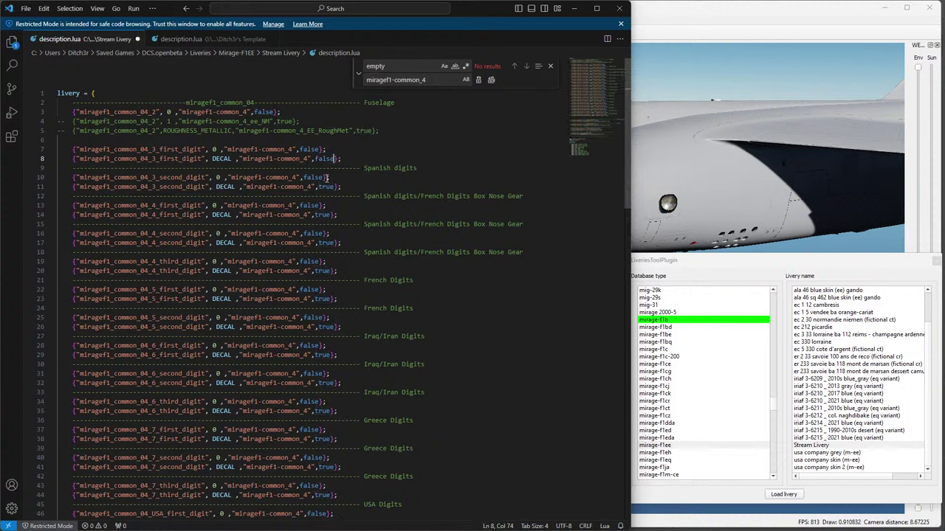
pyautogui.doubleClick(324, 187)
pyautogui.hotkey('ctrl', 'v')
# Set the DECAL flags of miragef1_common_04_4_first_digit, second_digit and third_digit to false.
pyautogui.doubleClick(327, 214)
pyautogui.hotkey('ctrl', 'v')
pyautogui.doubleClick(326, 243)
pyautogui.hotkey('ctrl', 'v')
pyautogui.doubleClick(322, 271)
pyautogui.hotkey('ctrl', 'v')
# Set the DECAL flags of miragef1_common_04_5_first_digit and second_digit to false in the French Digits entries.
pyautogui.doubleClick(326, 298)
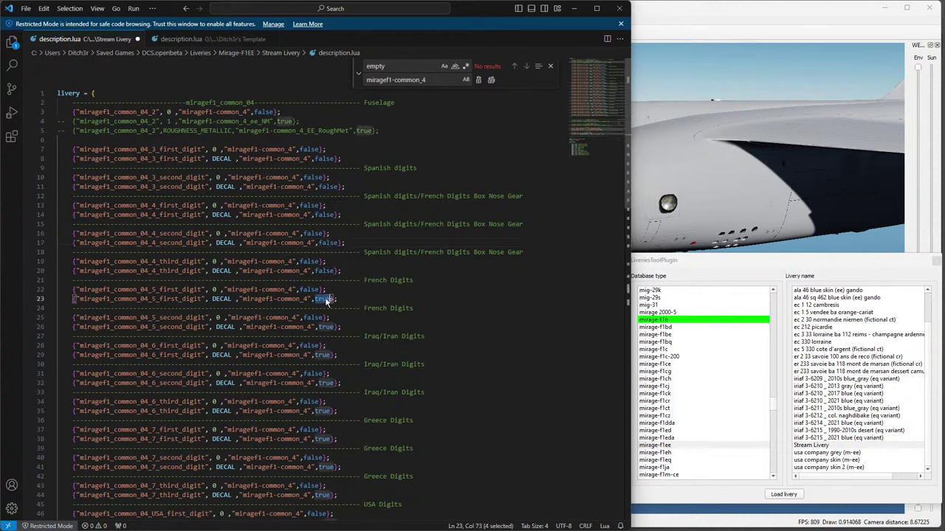
pyautogui.hotkey('ctrl', 'v')
pyautogui.doubleClick(329, 328)
pyautogui.hotkey('ctrl', 'v')
# Set the DECAL flags of miragef1_common_04_6_first_digit, second_digit and third_digit to false in the Iraq/Iran Digits entries.
pyautogui.doubleClick(324, 355)
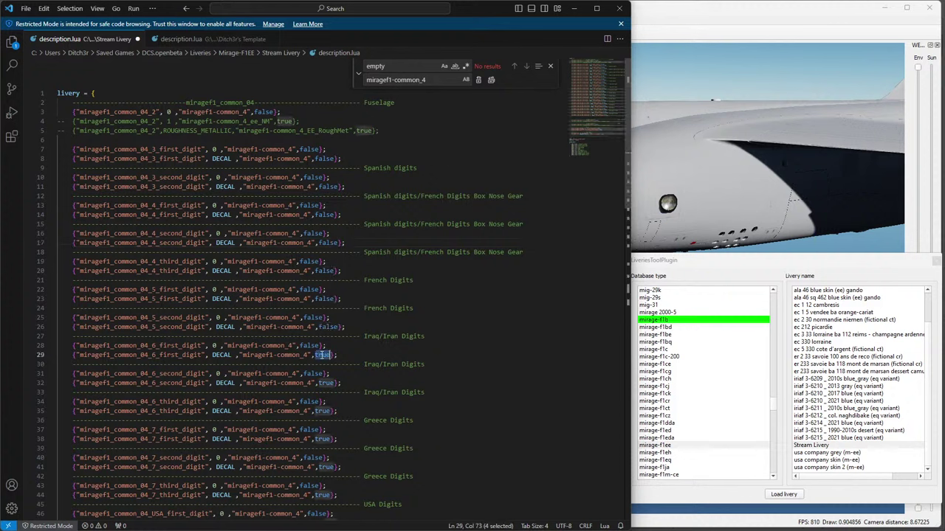
pyautogui.hotkey('ctrl', 'v')
pyautogui.doubleClick(327, 383)
pyautogui.hotkey('ctrl', 'v')
pyautogui.doubleClick(326, 411)
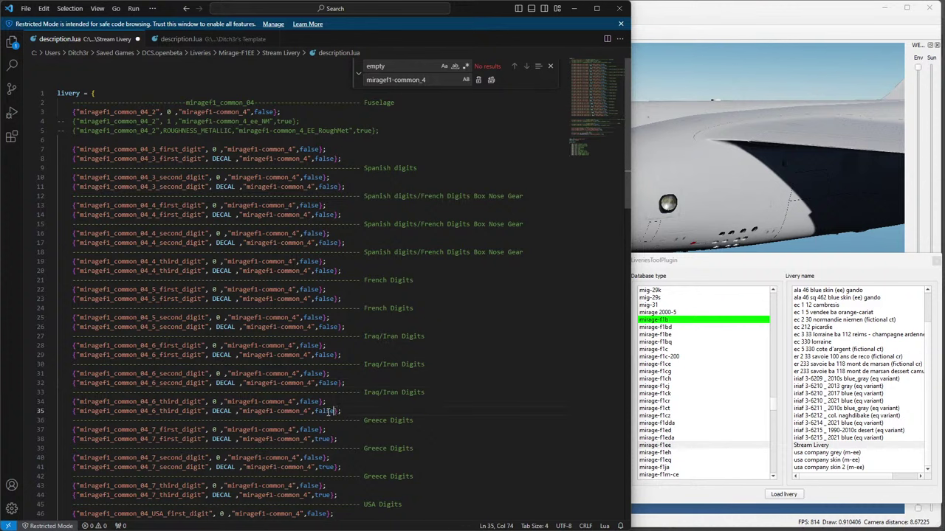
pyautogui.hotkey('ctrl', 'v')
# Set the DECAL flags of miragef1_common_04_7_first_digit, second_digit and third_digit to false in the Greece Digits entries.
pyautogui.doubleClick(323, 438)
pyautogui.hotkey('ctrl', 'v')
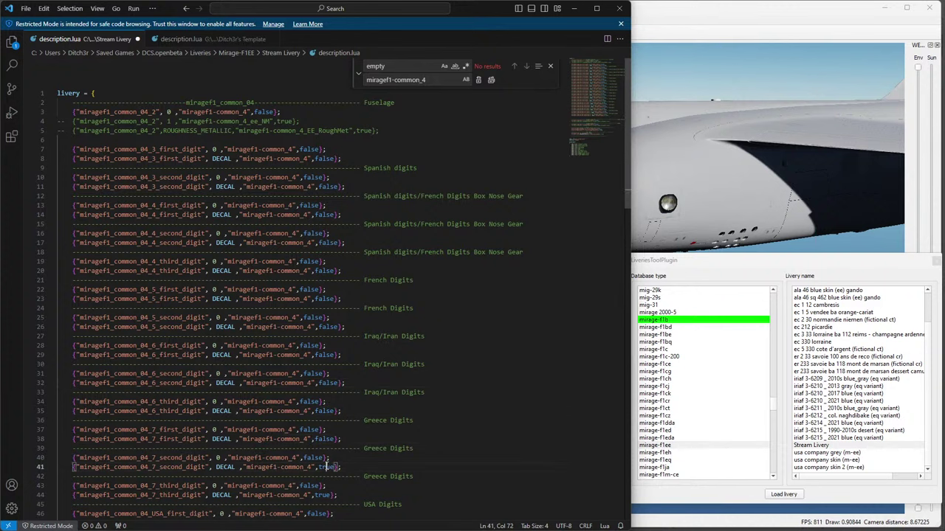
pyautogui.doubleClick(327, 466)
pyautogui.hotkey('ctrl', 'v')
pyautogui.doubleClick(323, 495)
pyautogui.hotkey('ctrl', 'v')
# Set the DECAL flags of miragef1_common_04_USA_first_digit, second_digit and third_digit to false.
pyautogui.scroll(-3, 339, 465)
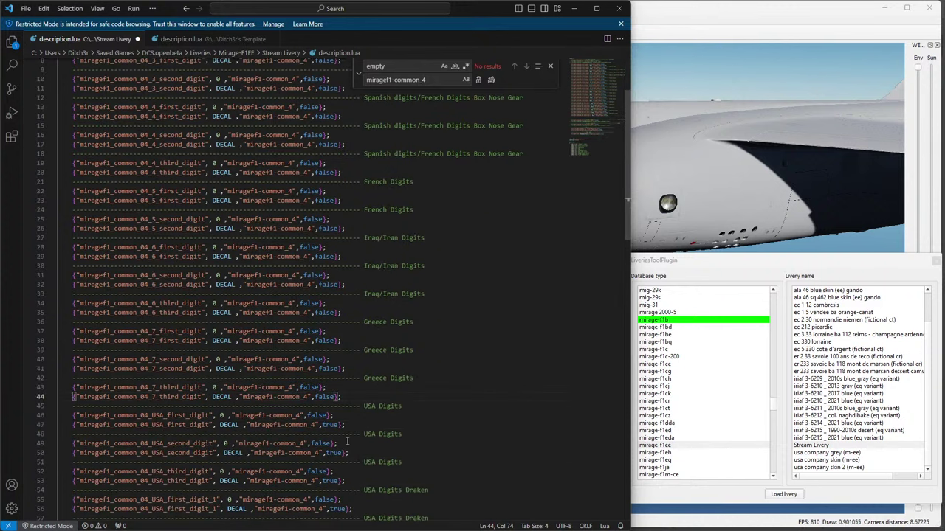
pyautogui.doubleClick(329, 426)
pyautogui.hotkey('ctrl', 'v')
pyautogui.scroll(-3, 336, 413)
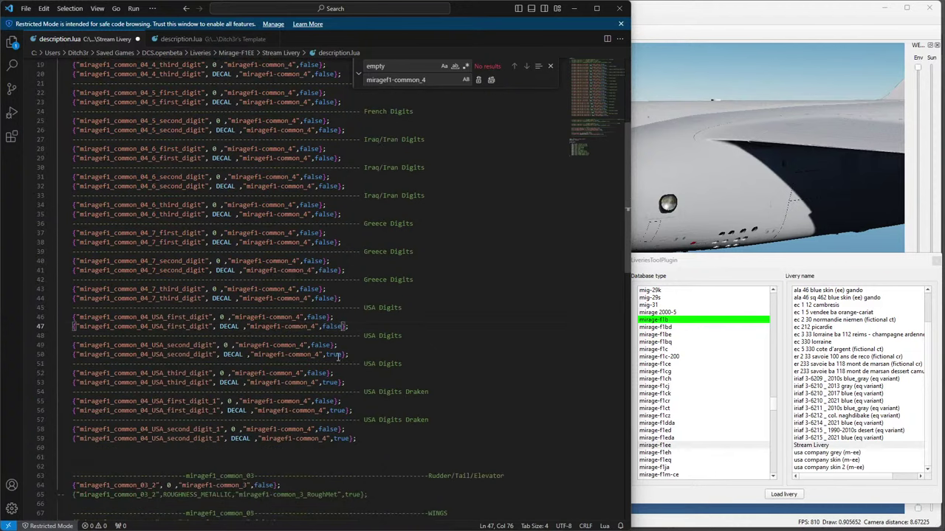
pyautogui.doubleClick(334, 355)
pyautogui.hotkey('ctrl', 'v')
pyautogui.doubleClick(334, 383)
pyautogui.hotkey('ctrl', 'v')
# Set the DECAL flags of miragef1_common_04_USA_first_digit_1 and second_digit_1 to false in the USA Digits Draken entries.
pyautogui.doubleClick(341, 411)
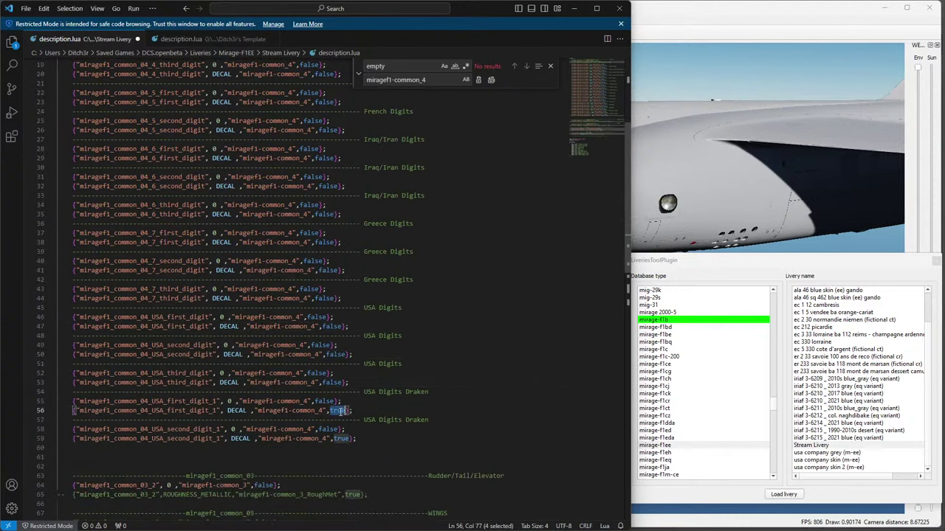
pyautogui.hotkey('ctrl', 'v')
pyautogui.doubleClick(342, 439)
pyautogui.hotkey('ctrl', 'v')
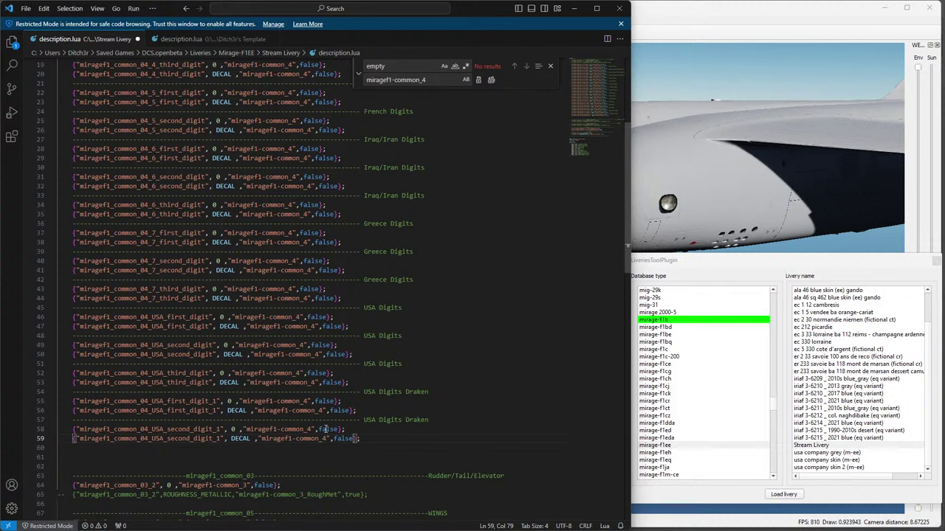
# Copy the search term "empty" and use it as the DECAL texture name of miragef1_common_04_3_first_digit.
pyautogui.click(281, 438)
pyautogui.scroll(6, 262, 334)
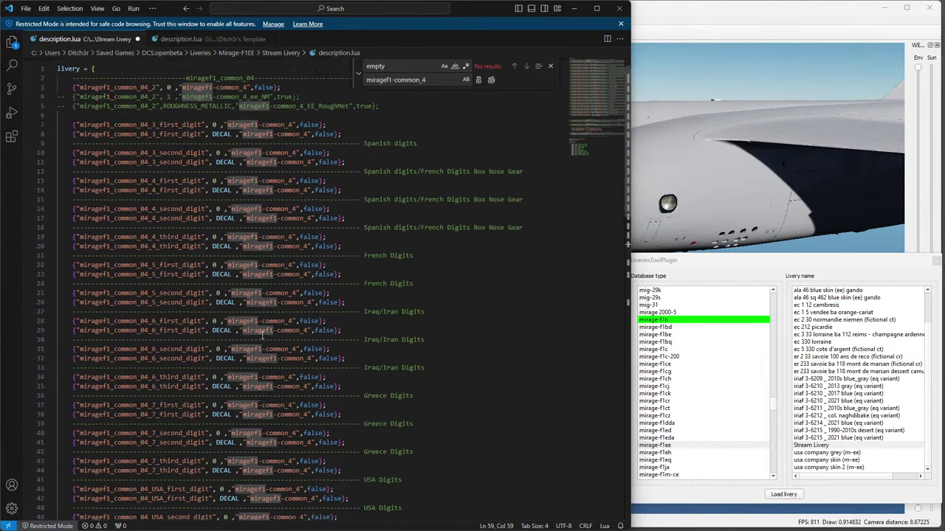
pyautogui.scroll(1, 262, 335)
pyautogui.hotkey('ctrl', 'f')
pyautogui.hotkey('ctrl', 'c')
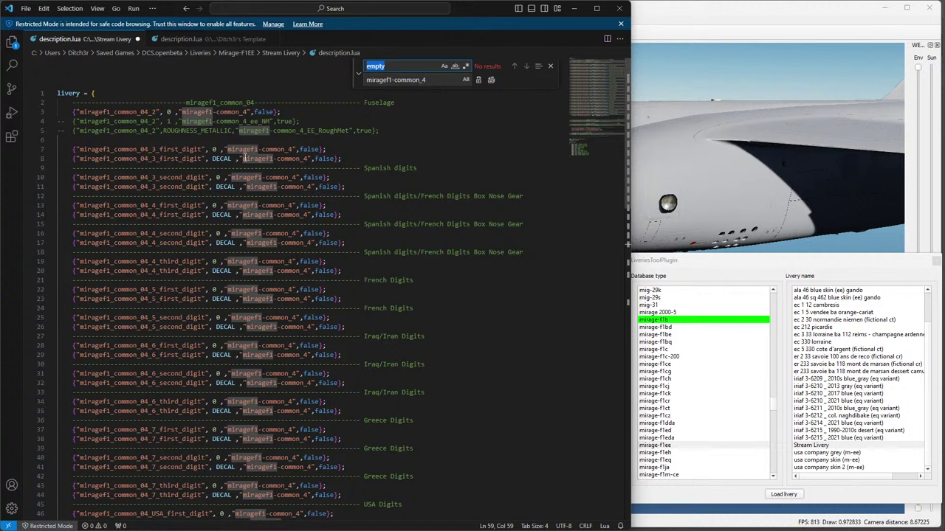
pyautogui.moveTo(244, 158); pyautogui.dragTo(305, 159)
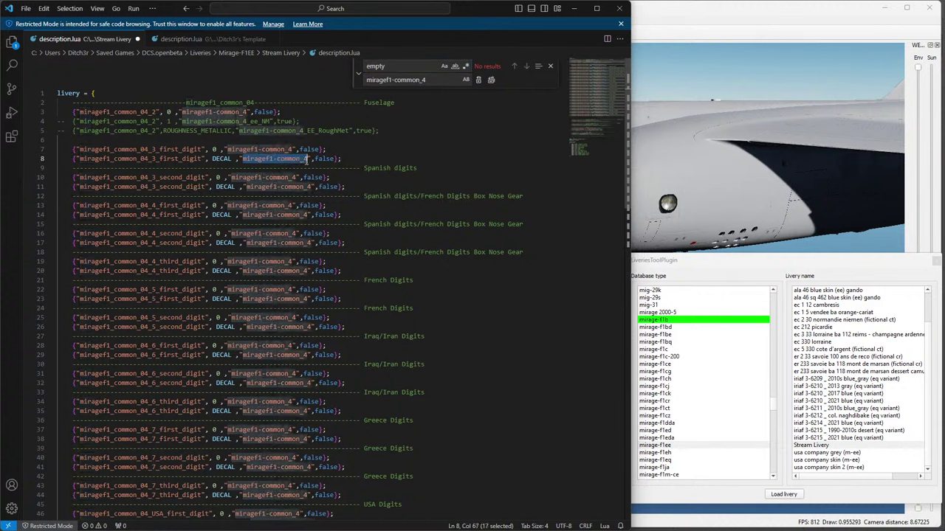
pyautogui.hotkey('ctrl', 'v')
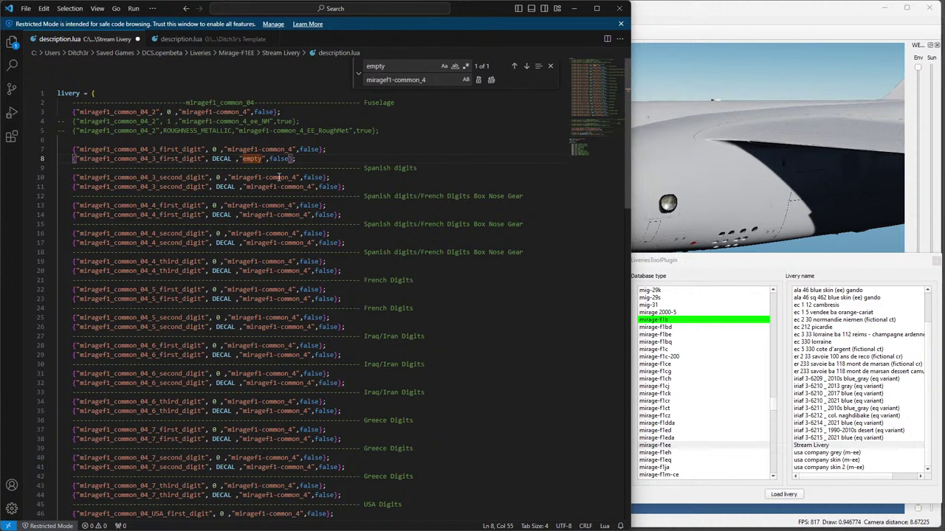
# Replace the DECAL texture name of miragef1_common_04_3_second_digit with "empty".
pyautogui.doubleClick(272, 187)
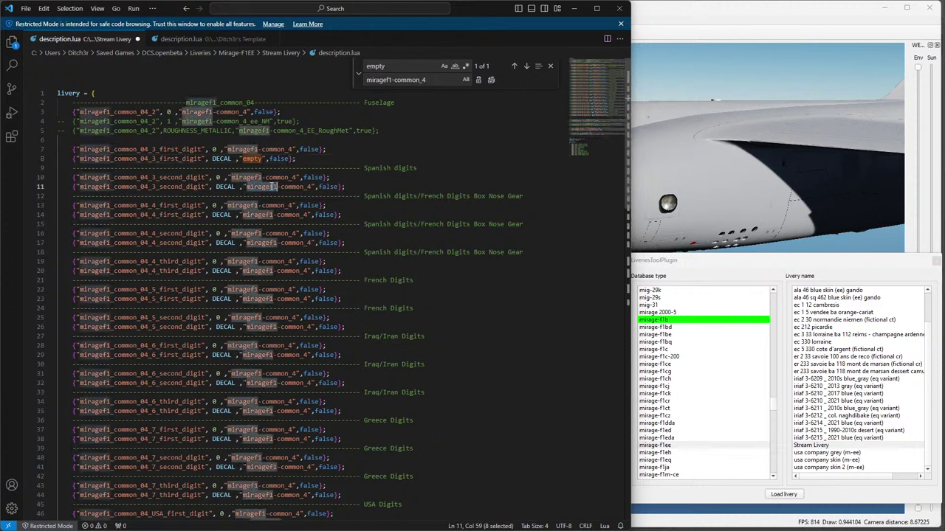
pyautogui.press('Delete')
pyautogui.press('Delete')
pyautogui.press('Delete')
pyautogui.press('Delete')
pyautogui.press('Delete')
pyautogui.press('Delete')
pyautogui.press('Delete')
pyautogui.press('Delete')
pyautogui.press('Delete')
pyautogui.press('Delete')
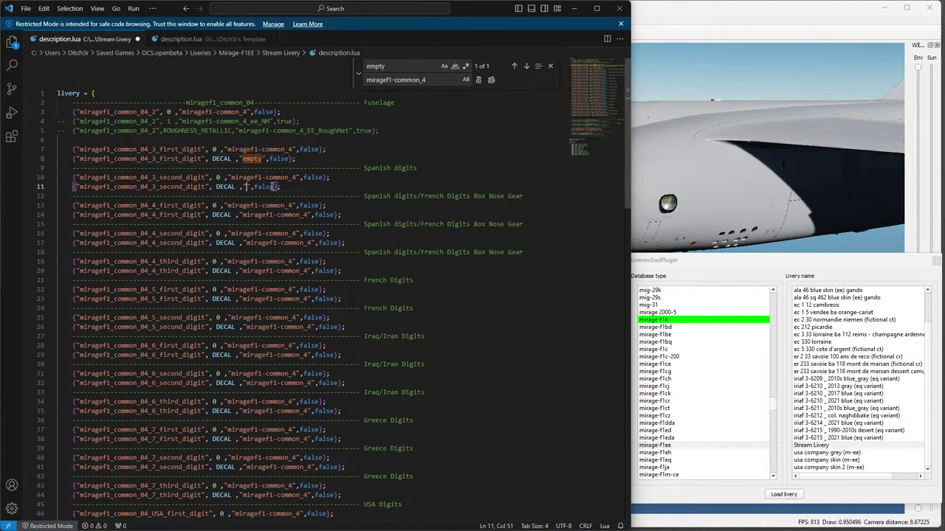
pyautogui.hotkey('ctrl', 'v')
# Replace the DECAL texture names of miragef1_common_04_4_first_digit, second_digit and third_digit with "empty".
pyautogui.moveTo(242, 215); pyautogui.dragTo(307, 217)
pyautogui.hotkey('ctrl', 'v')
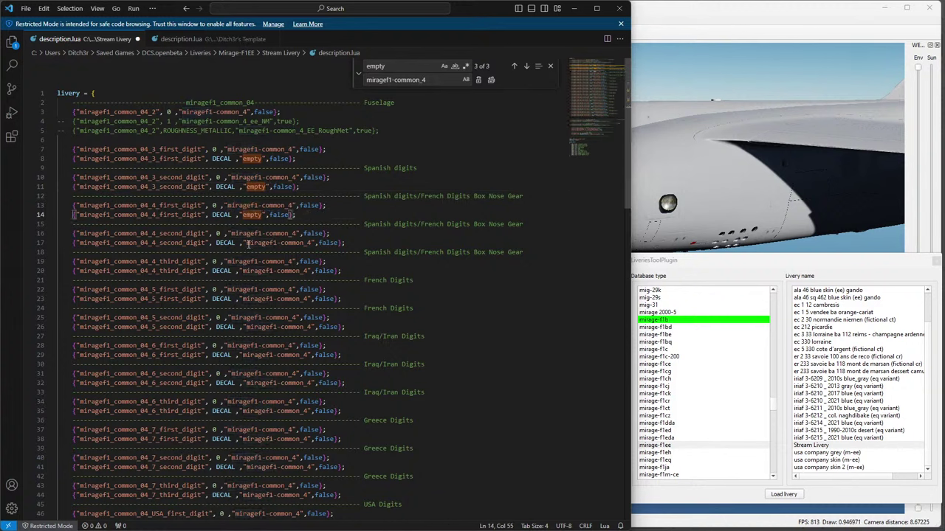
pyautogui.moveTo(248, 244); pyautogui.dragTo(309, 244)
pyautogui.hotkey('ctrl', 'v')
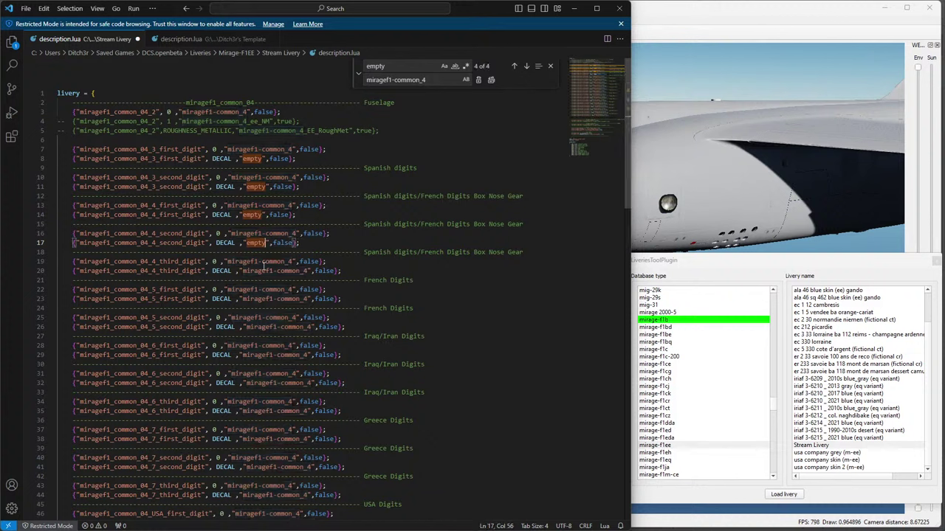
pyautogui.moveTo(243, 271); pyautogui.dragTo(306, 271)
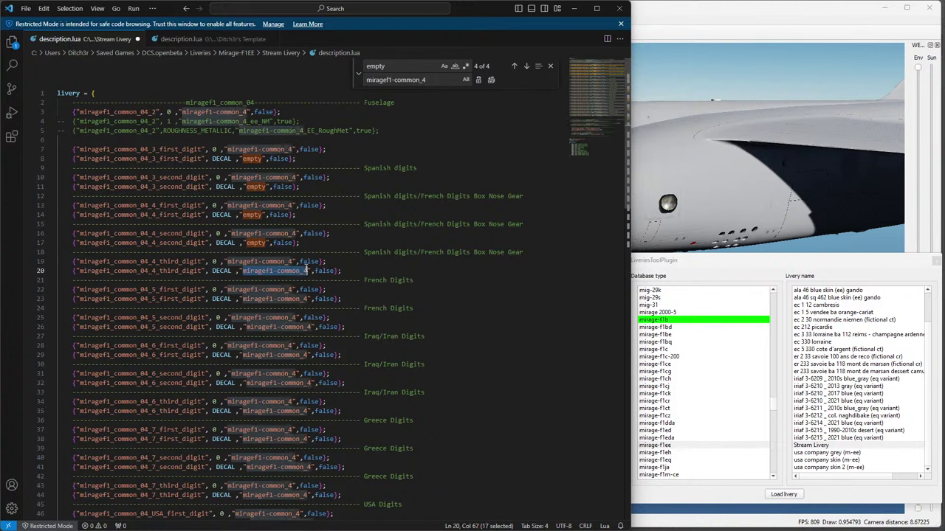
pyautogui.hotkey('ctrl', 'v')
# Replace the DECAL texture names of miragef1_common_04_5_first_digit and second_digit with "empty".
pyautogui.moveTo(243, 299); pyautogui.dragTo(310, 299)
pyautogui.hotkey('ctrl', 'v')
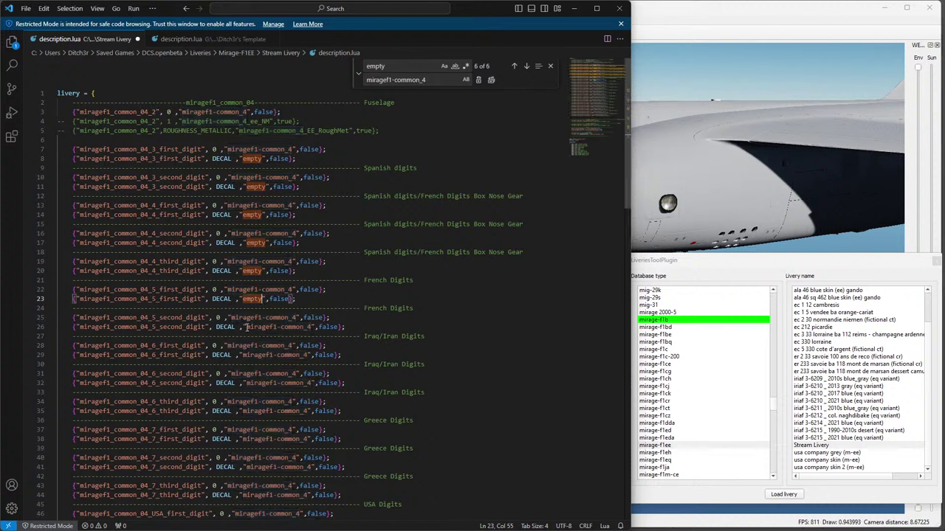
pyautogui.moveTo(248, 327); pyautogui.dragTo(311, 327)
pyautogui.hotkey('ctrl', 'v')
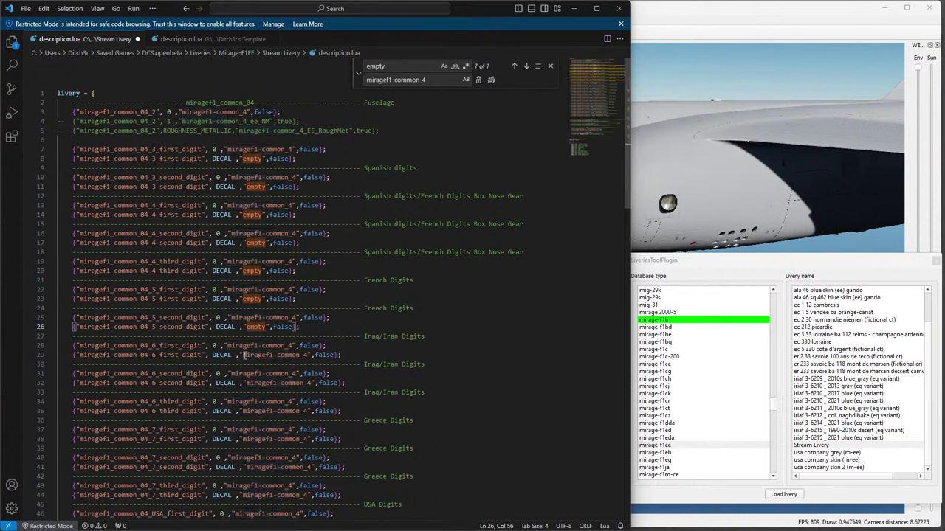
# Replace the DECAL texture names of miragef1_common_04_6_first_digit, second_digit and third_digit with "empty".
pyautogui.moveTo(244, 355); pyautogui.dragTo(310, 355)
pyautogui.hotkey('ctrl', 'v')
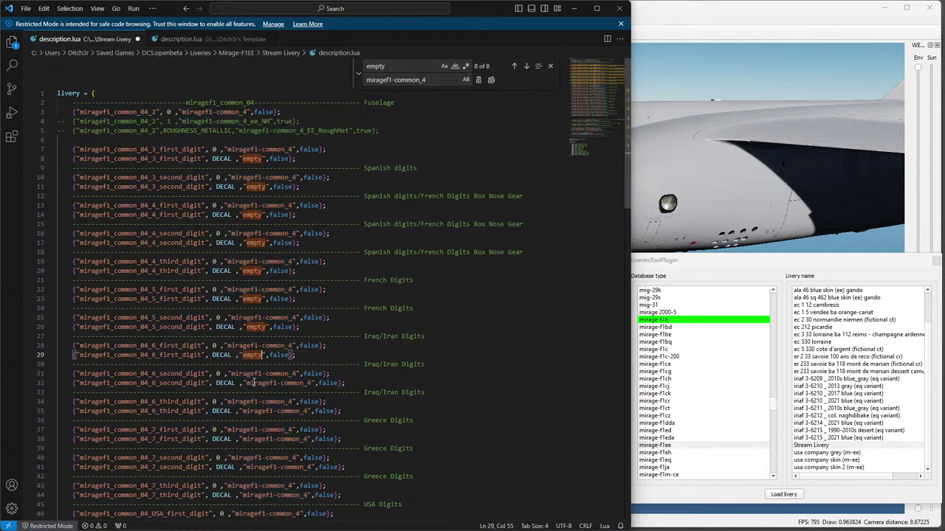
pyautogui.moveTo(248, 383); pyautogui.dragTo(310, 383)
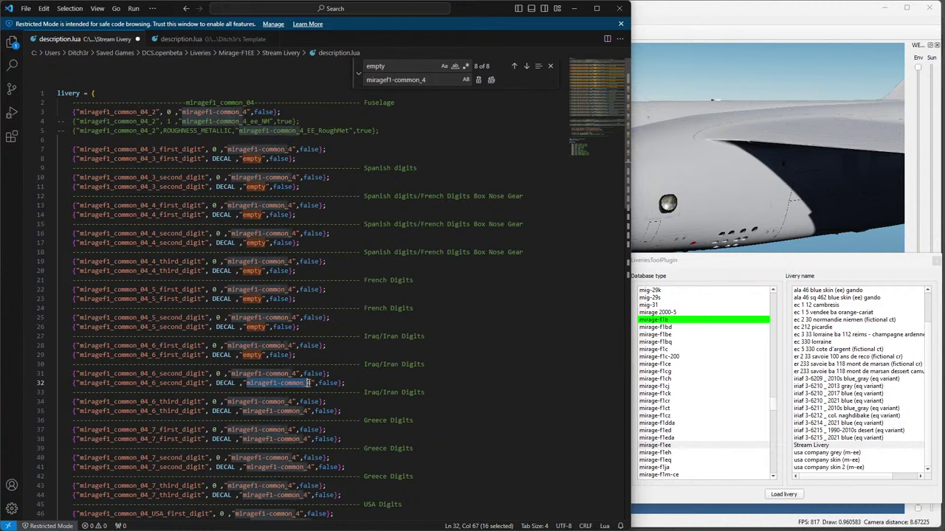
pyautogui.hotkey('ctrl', 'v')
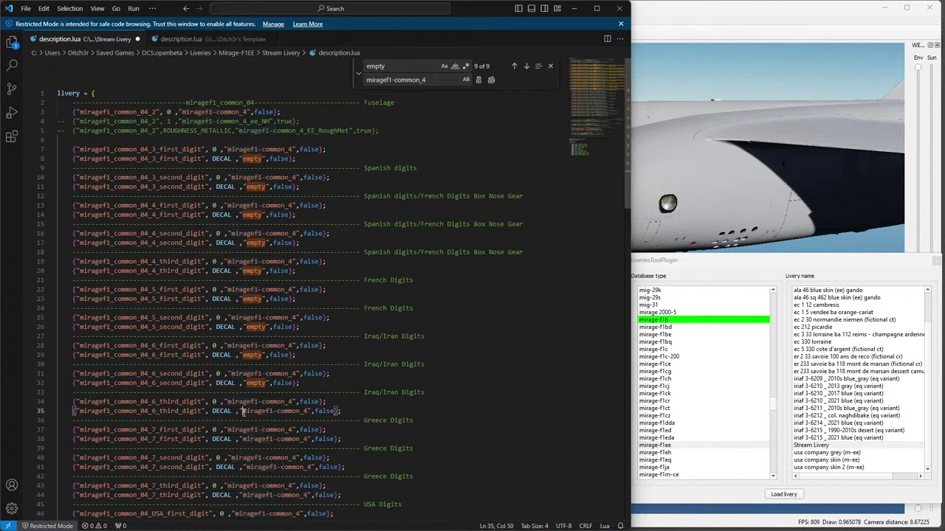
pyautogui.moveTo(242, 411); pyautogui.dragTo(306, 411)
pyautogui.hotkey('ctrl', 'v')
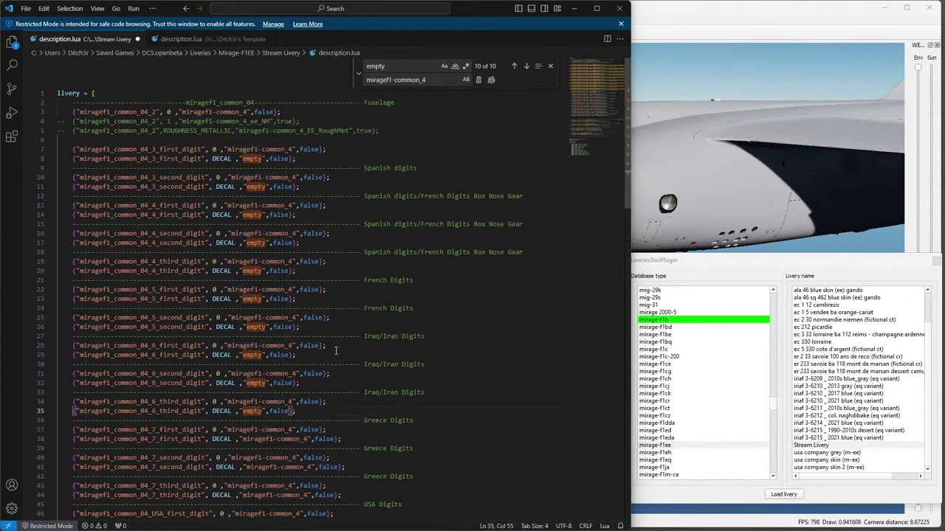
# Replace the DECAL texture names of miragef1_common_04_7_first_digit, second_digit and third_digit with "empty".
pyautogui.scroll(-3, 344, 344)
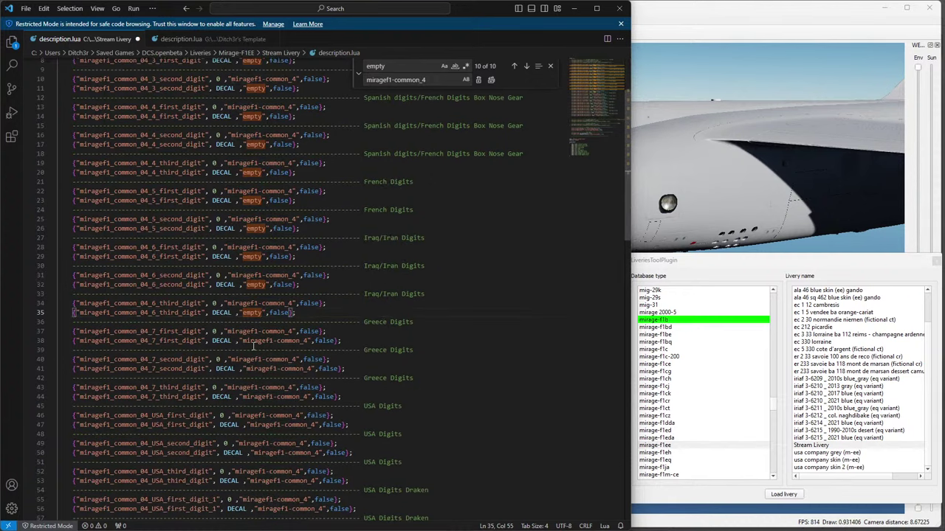
pyautogui.moveTo(243, 341); pyautogui.dragTo(253, 341)
pyautogui.moveTo(297, 341); pyautogui.dragTo(310, 341)
pyautogui.hotkey('ctrl', 'v')
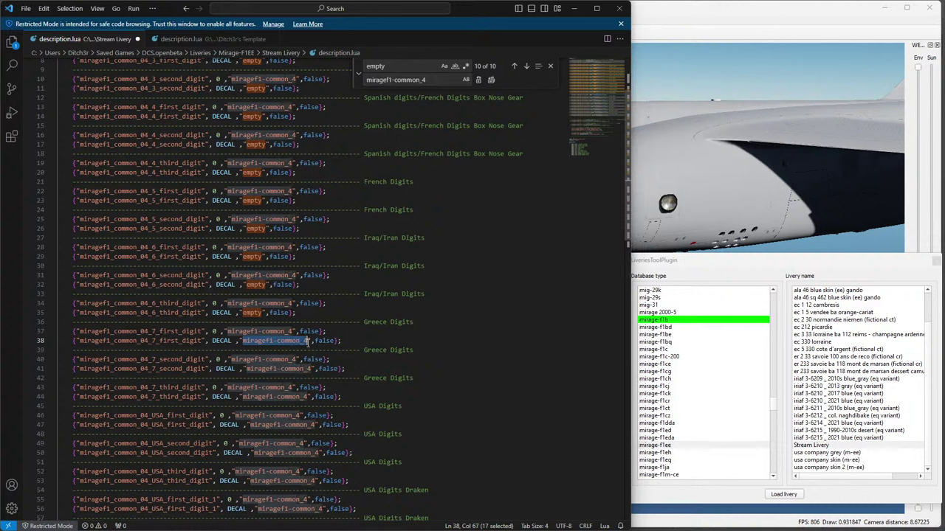
pyautogui.moveTo(246, 369); pyautogui.dragTo(311, 369)
pyautogui.hotkey('ctrl', 'v')
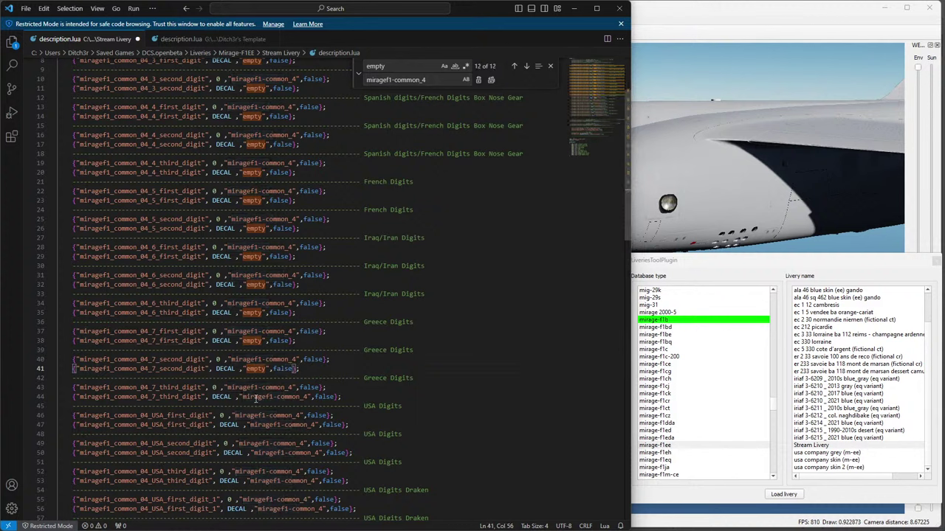
pyautogui.moveTo(243, 397); pyautogui.dragTo(311, 398)
pyautogui.hotkey('ctrl', 'v')
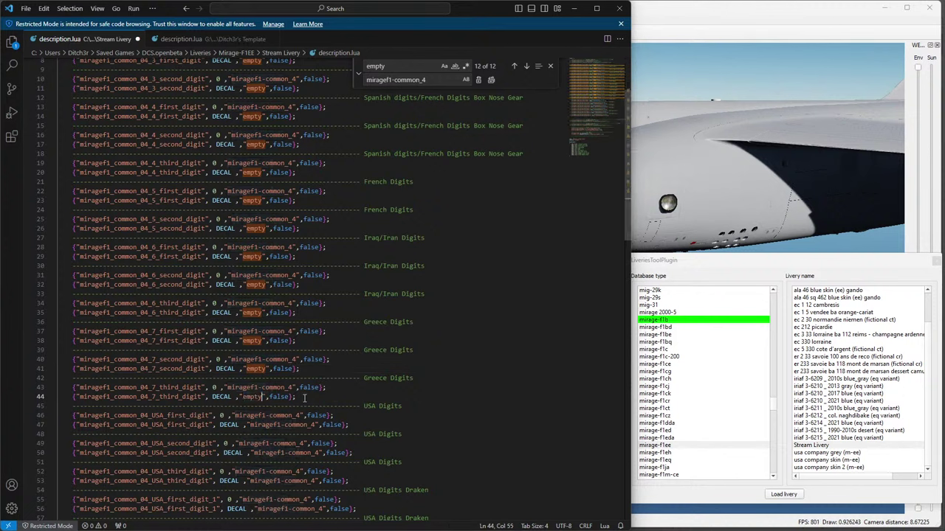
# Replace the DECAL texture names of miragef1_common_04_USA_first_digit and USA_second_digit with "empty".
pyautogui.moveTo(251, 426); pyautogui.dragTo(318, 426)
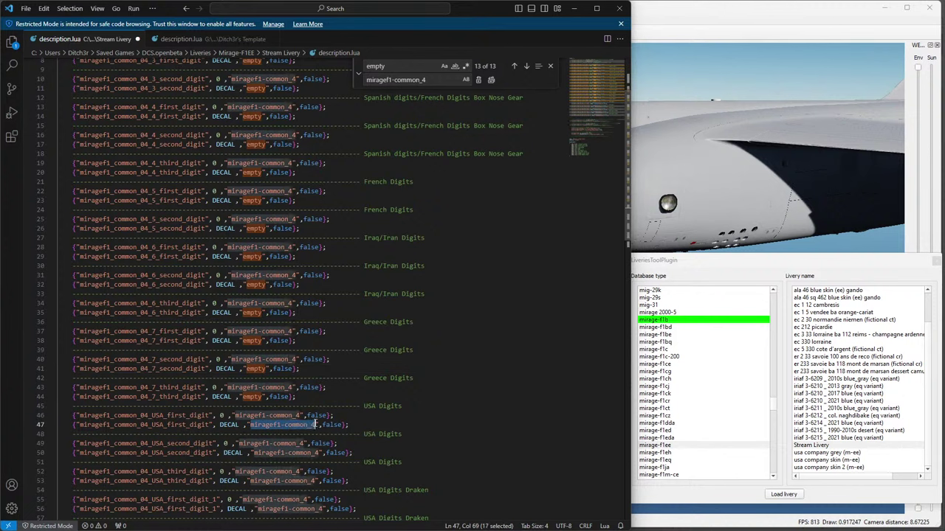
pyautogui.write('empty')
pyautogui.moveTo(256, 452); pyautogui.dragTo(321, 453)
pyautogui.write('empty')
pyautogui.scroll(-2, 369, 431)
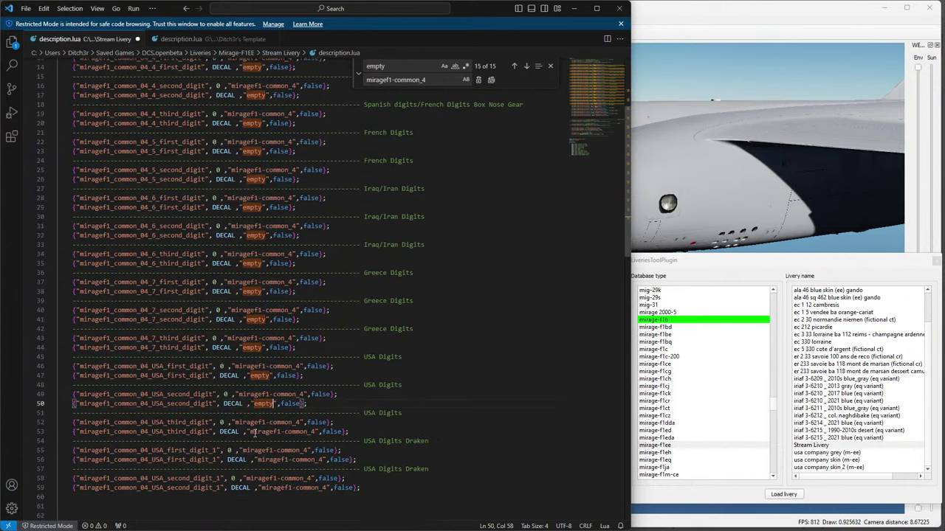
# Replace the DECAL texture names of miragef1_common_04_USA_third_digit, USA_first_digit_1 and USA_second_digit_1 with "empty" and save the file.
pyautogui.moveTo(251, 431); pyautogui.dragTo(317, 433)
pyautogui.write('empty')
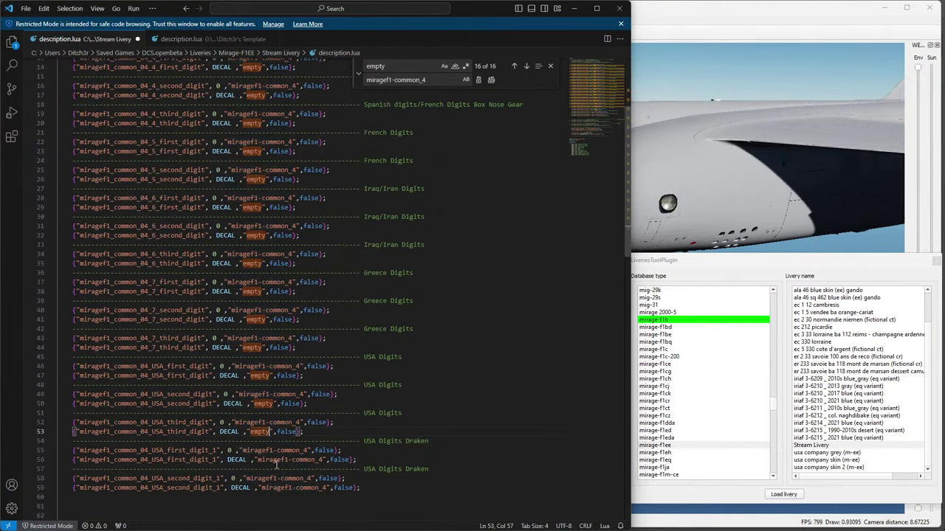
pyautogui.moveTo(258, 459); pyautogui.dragTo(324, 459)
pyautogui.write('empty')
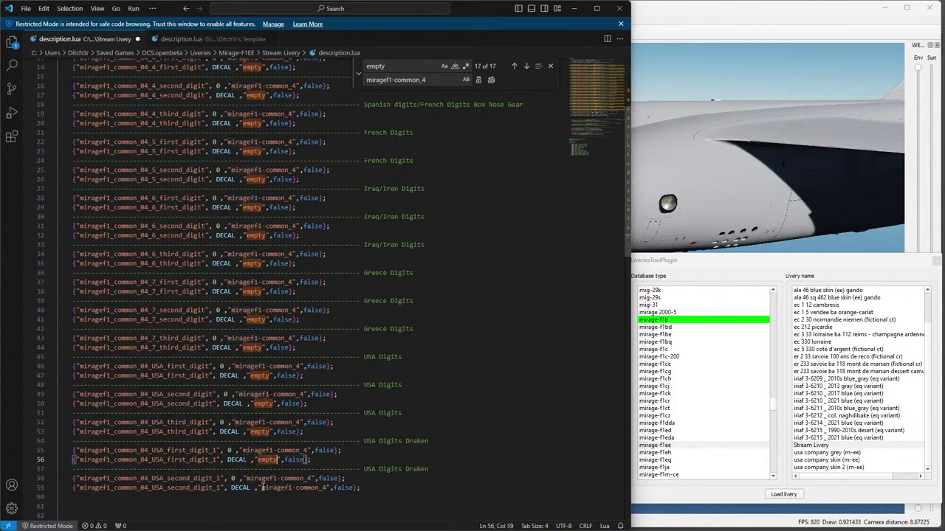
pyautogui.moveTo(262, 487); pyautogui.dragTo(318, 479)
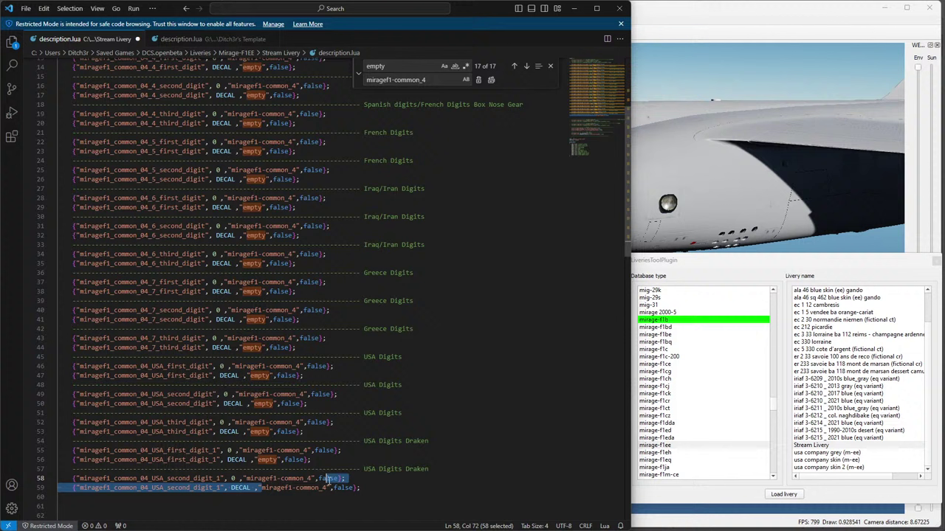
pyautogui.click(288, 488)
pyautogui.moveTo(262, 488); pyautogui.dragTo(326, 488)
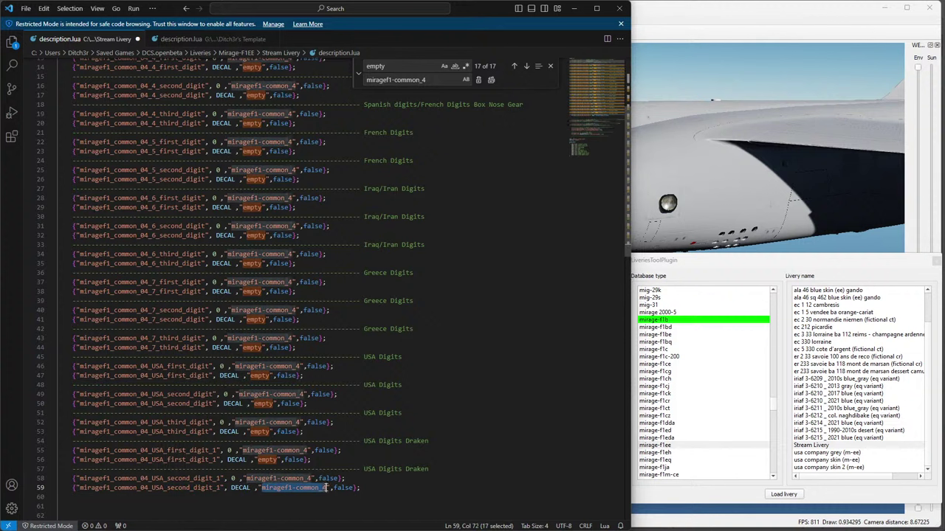
pyautogui.write('empty')
pyautogui.hotkey('ctrl', 's')
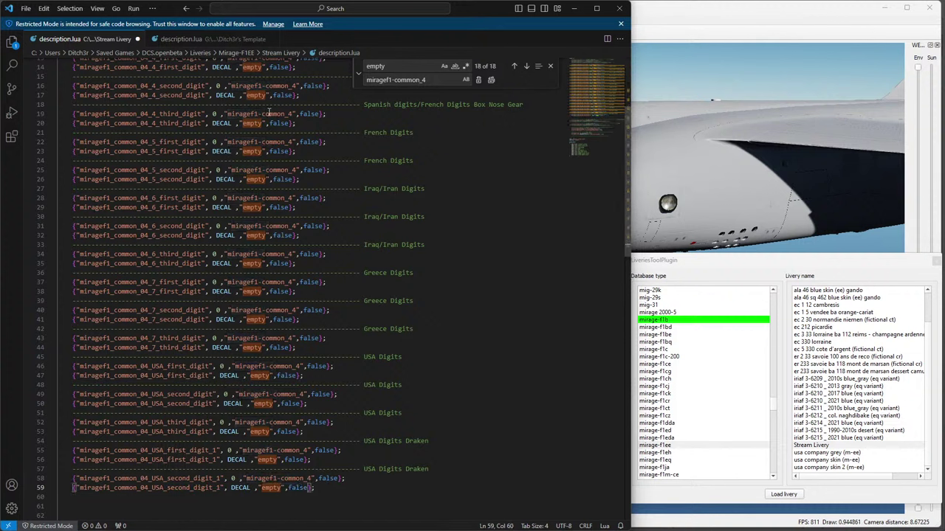
# Switch to ModelViewer and load the recently used mirage-f1.edm model.
pyautogui.click(915, 9)
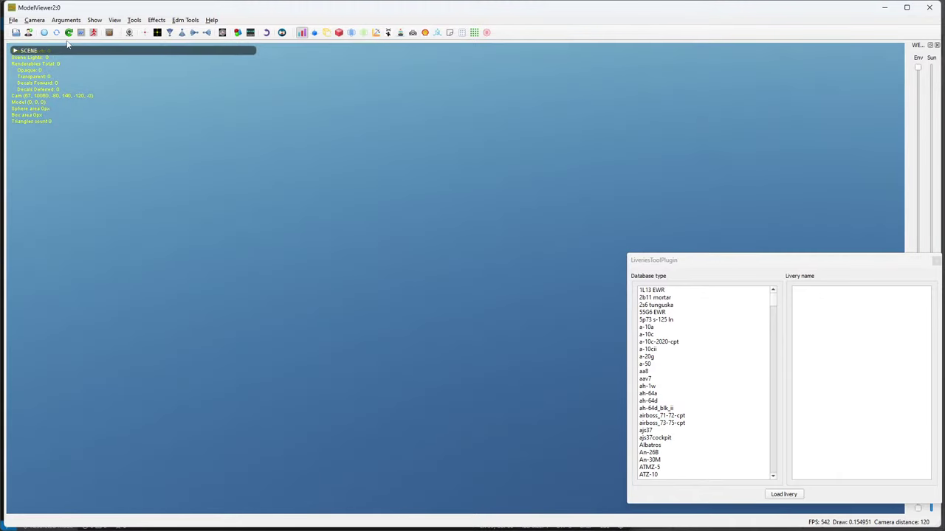
pyautogui.click(13, 20)
pyautogui.moveTo(63, 92)
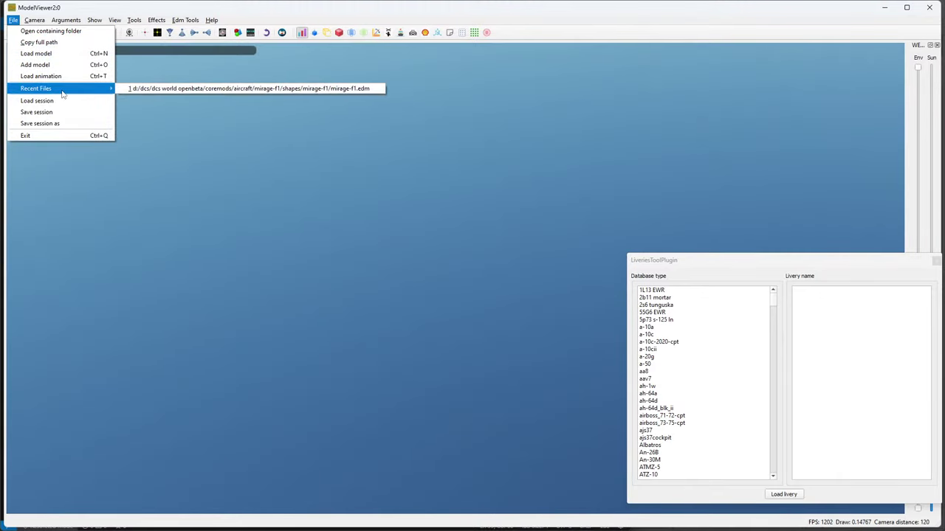
pyautogui.click(219, 88)
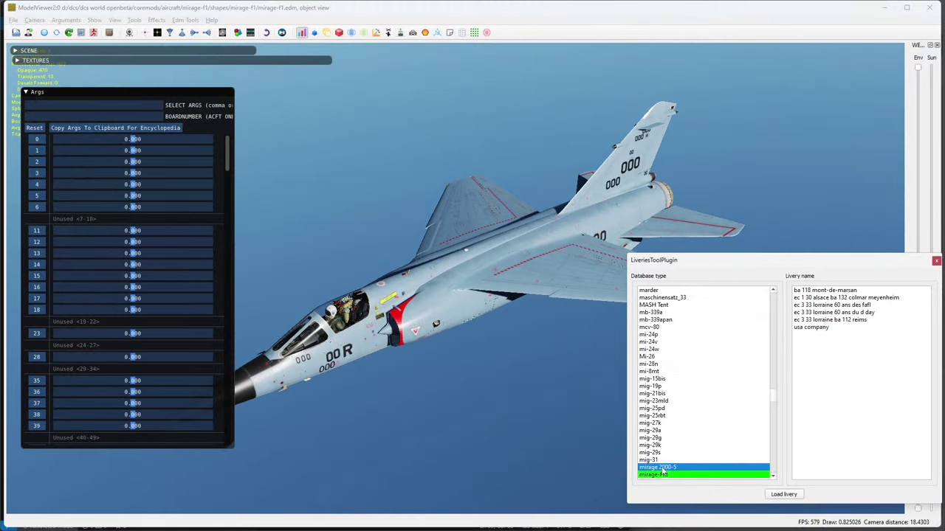
# Apply the Stream Livery of mirage-f1ee to the model and inspect the digits on the tail fin up close.
pyautogui.click(661, 468)
pyautogui.scroll(-9, 668, 450)
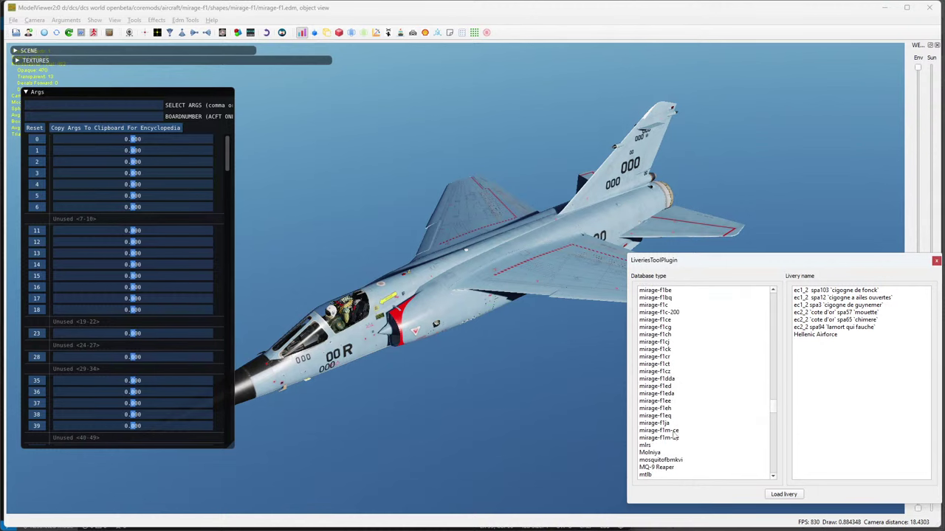
pyautogui.click(664, 402)
pyautogui.scroll(-2, 853, 390)
pyautogui.click(821, 445)
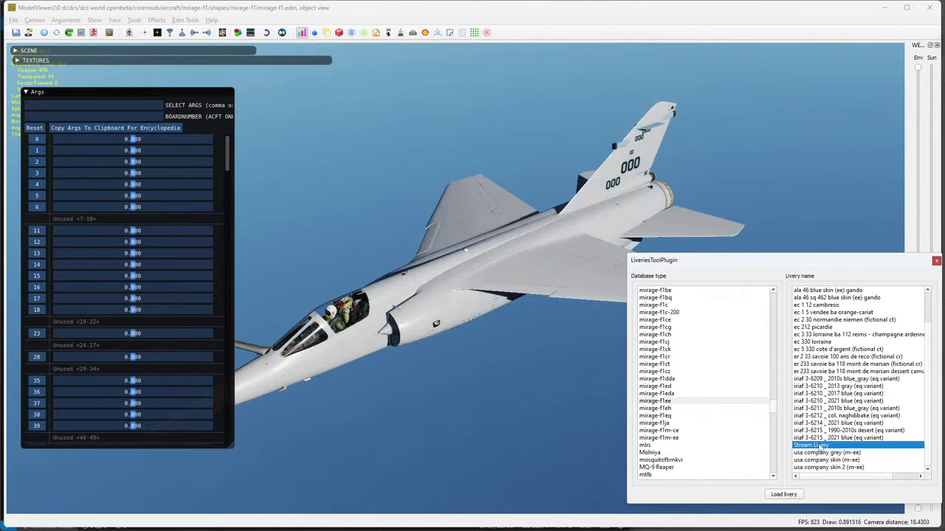
pyautogui.moveTo(509, 354); pyautogui.dragTo(456, 319)
pyautogui.scroll(3, 514, 292)
pyautogui.moveTo(511, 296); pyautogui.dragTo(453, 309)
pyautogui.scroll(2, 456, 313)
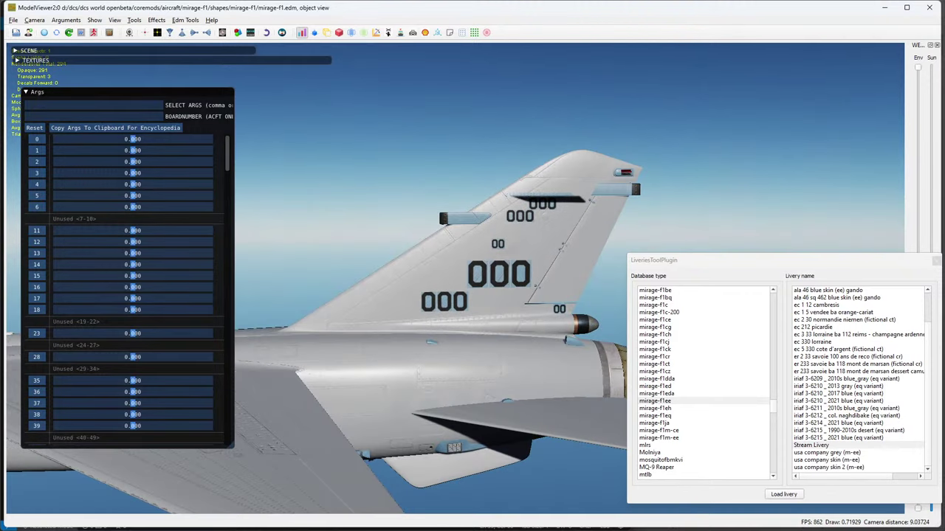
# Switch to Visual Studio Code and compare the digit entries in the template's description.lua with those in the Stream Livery's description.lua.
pyautogui.hotkey('alt', 'Tab')
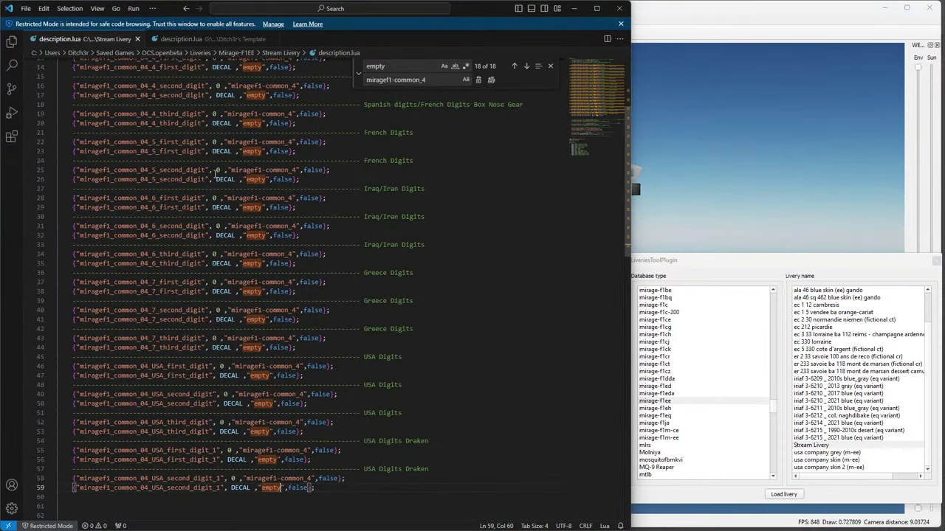
pyautogui.click(197, 39)
pyautogui.scroll(-8, 322, 373)
pyautogui.scroll(-15, 323, 373)
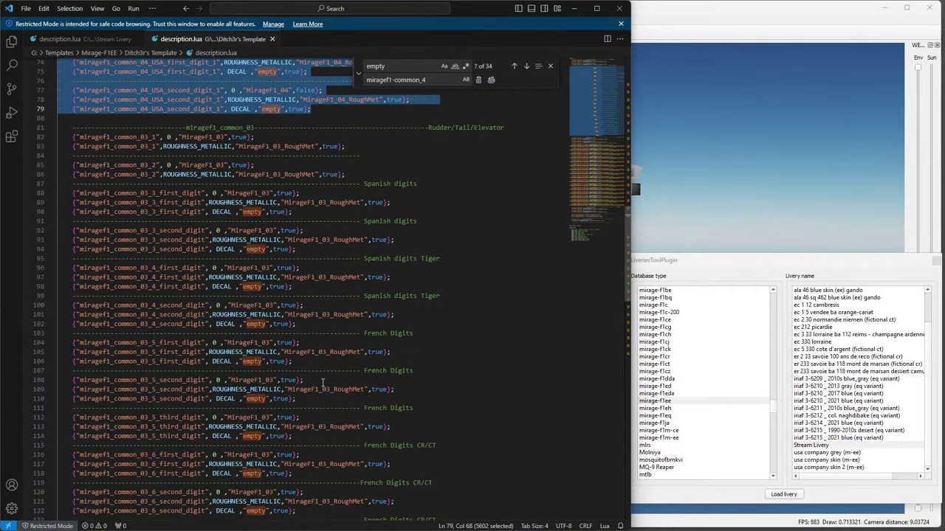
pyautogui.scroll(10, 309, 270)
pyautogui.click(91, 39)
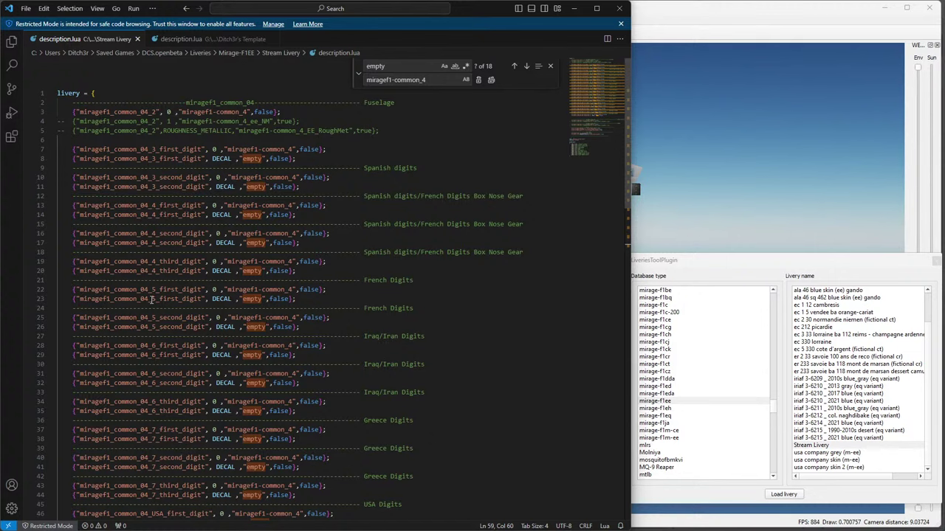
pyautogui.doubleClick(169, 273)
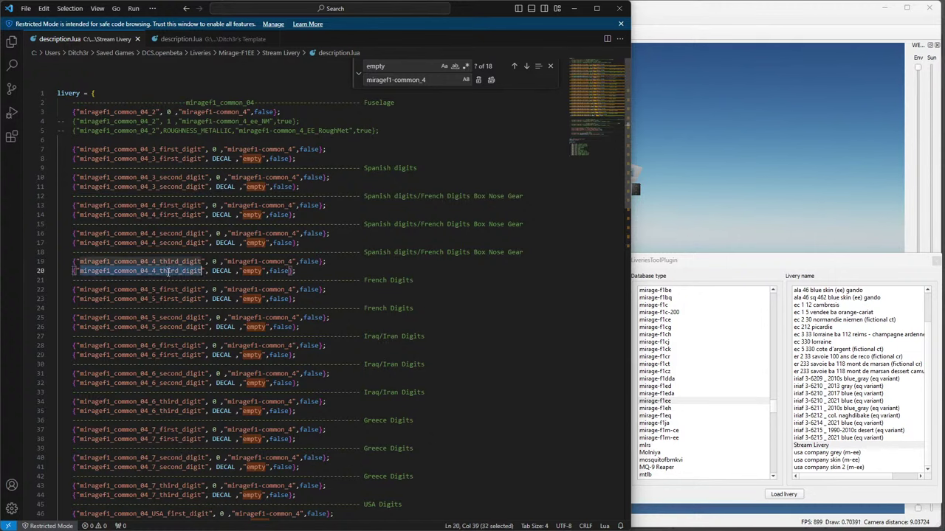
pyautogui.doubleClick(150, 303)
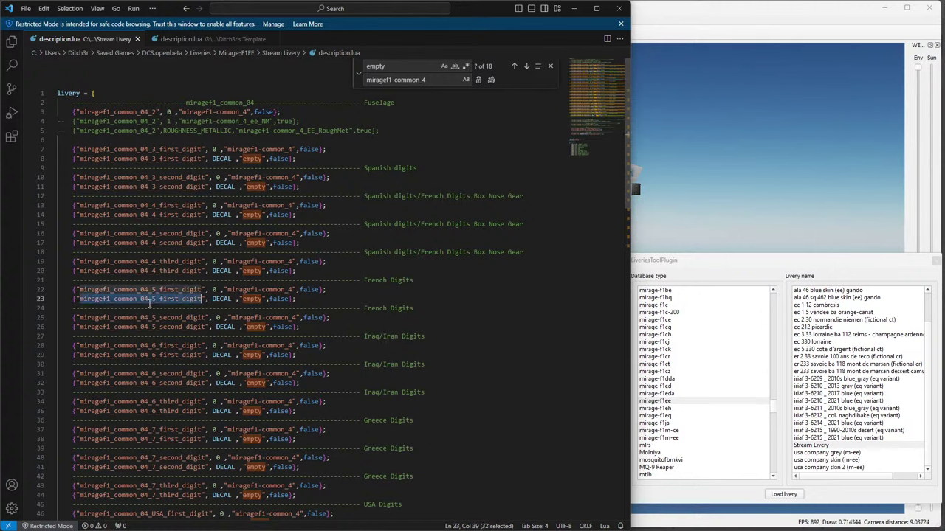
pyautogui.scroll(-2, 181, 363)
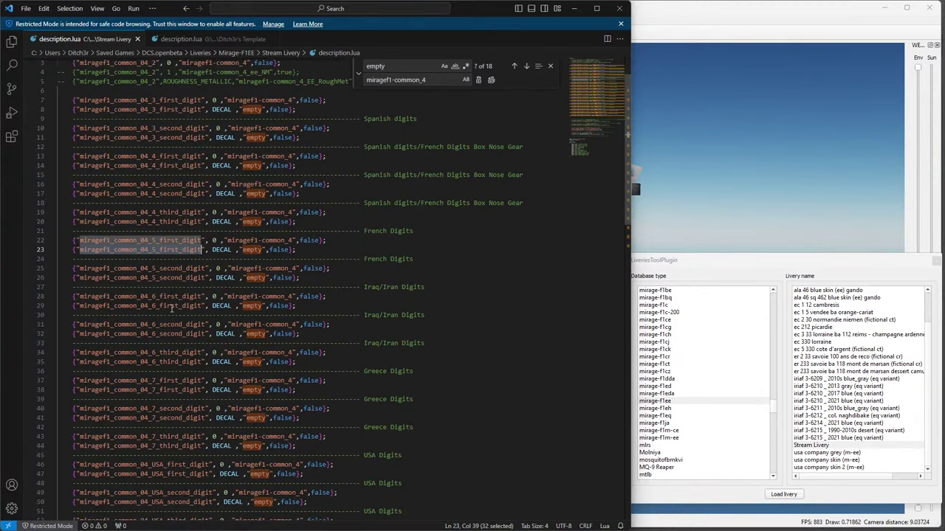
pyautogui.scroll(-5, 177, 448)
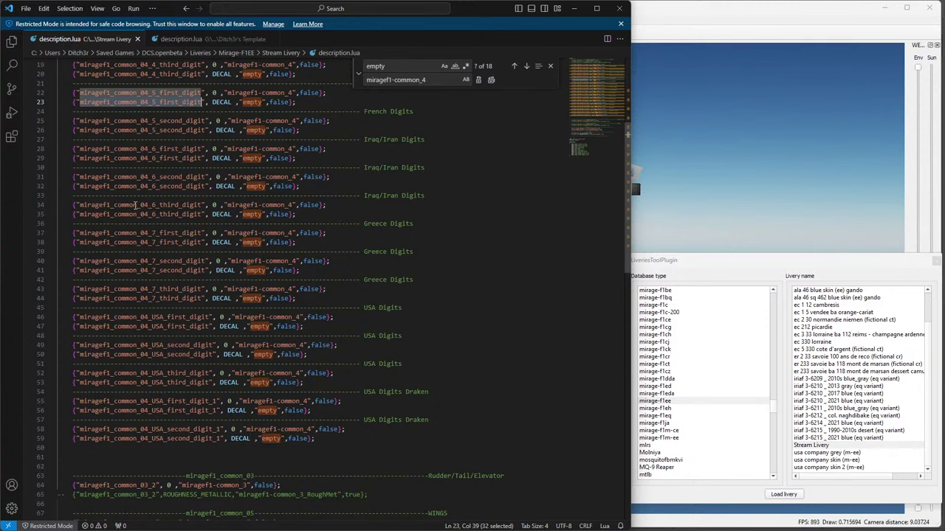
pyautogui.scroll(6, 233, 371)
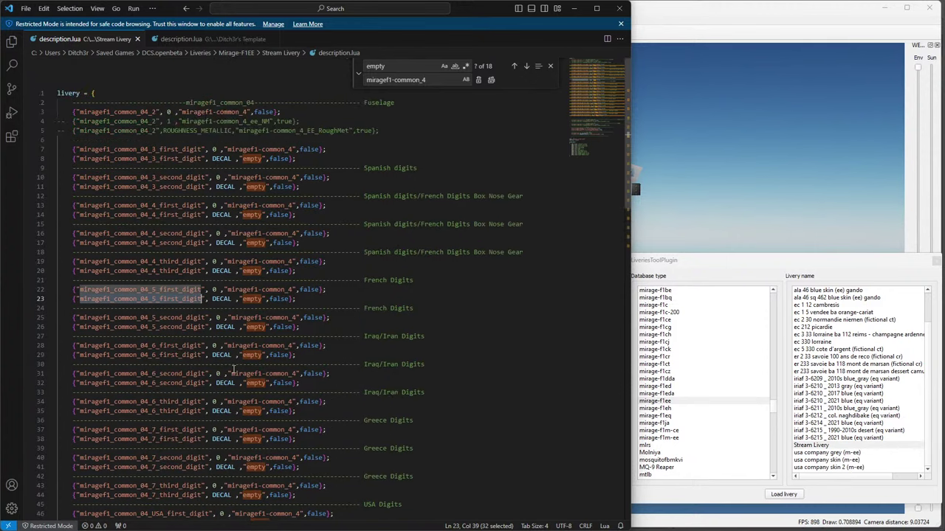
pyautogui.click(81, 139)
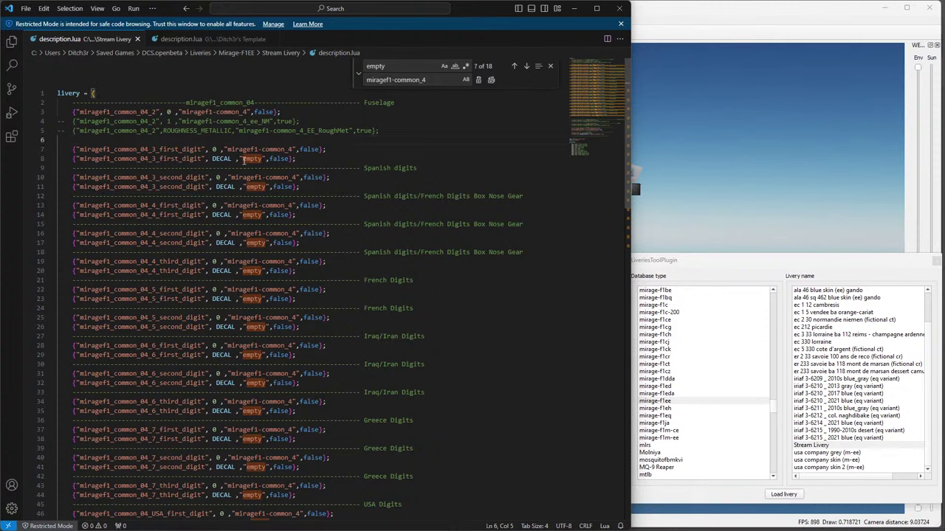
pyautogui.scroll(-13, 255, 242)
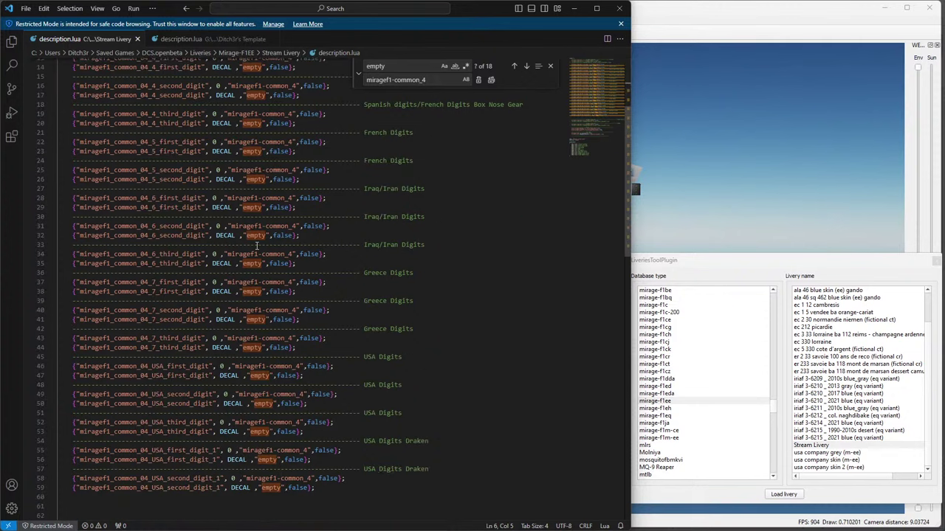
# Copy the digit entries from miragef1_common_03_3_first_digit through miragef1_common_03_8_third_digit in the template's description.lua.
pyautogui.click(192, 44)
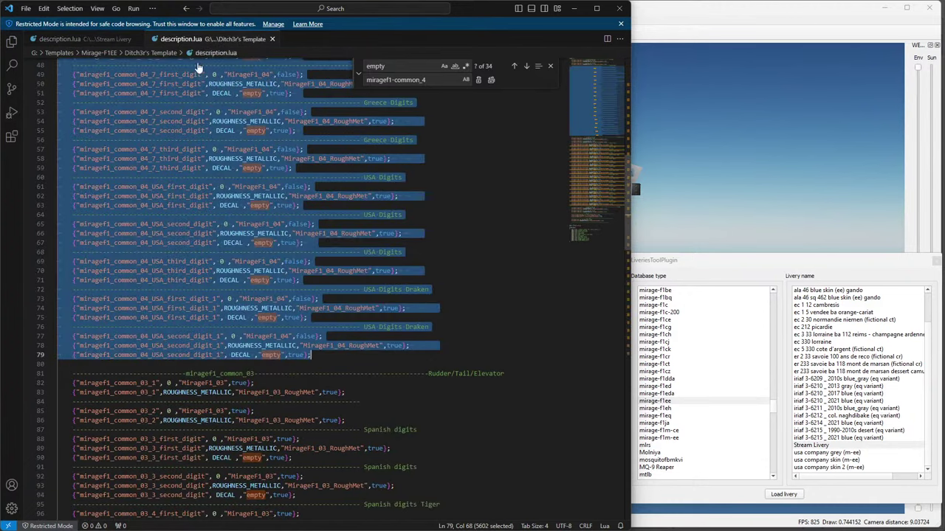
pyautogui.scroll(-4, 304, 363)
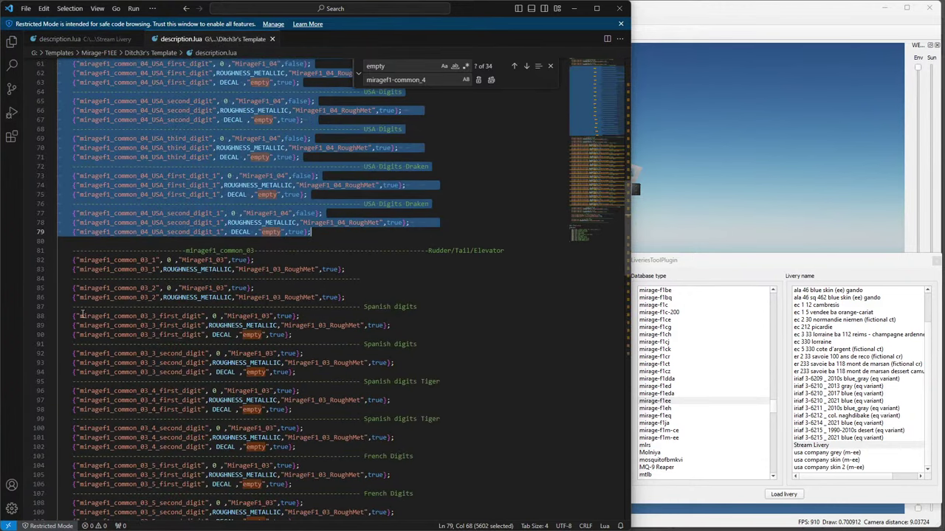
pyautogui.moveTo(68, 318); pyautogui.dragTo(392, 305)
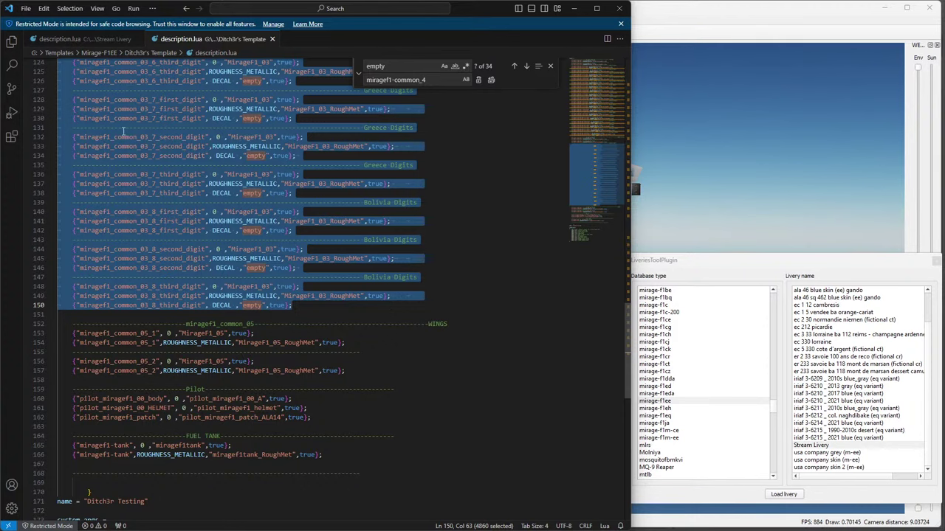
# Paste the copied digit block under the Rudder/Tail/Elevator entries of the Stream Livery's description.lua and indent its first line to match.
pyautogui.click(93, 39)
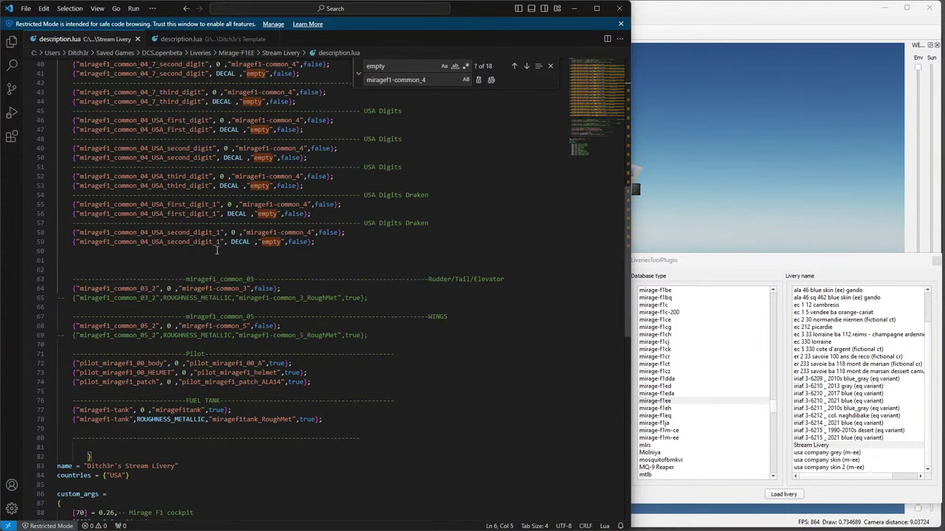
pyautogui.click(385, 298)
pyautogui.press('Return')
pyautogui.press('Return')
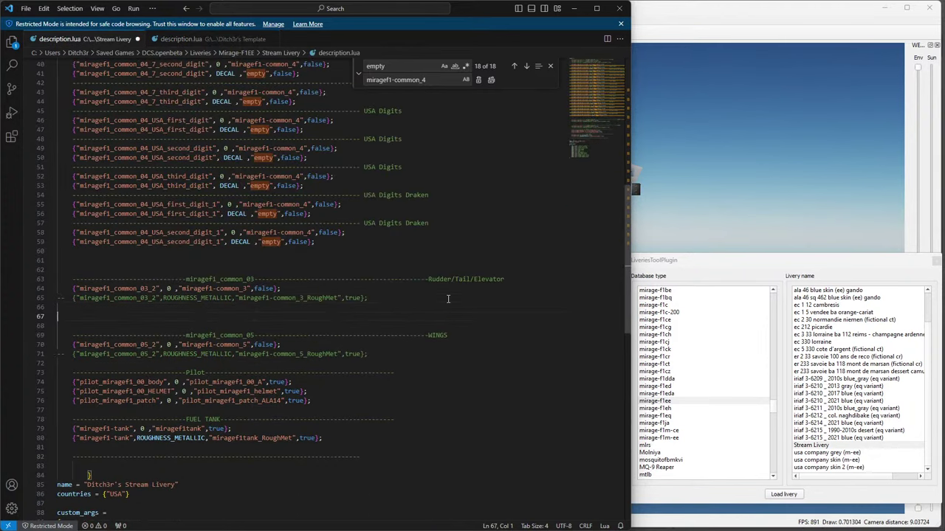
pyautogui.hotkey('ctrl', 'v')
pyautogui.scroll(13, 448, 299)
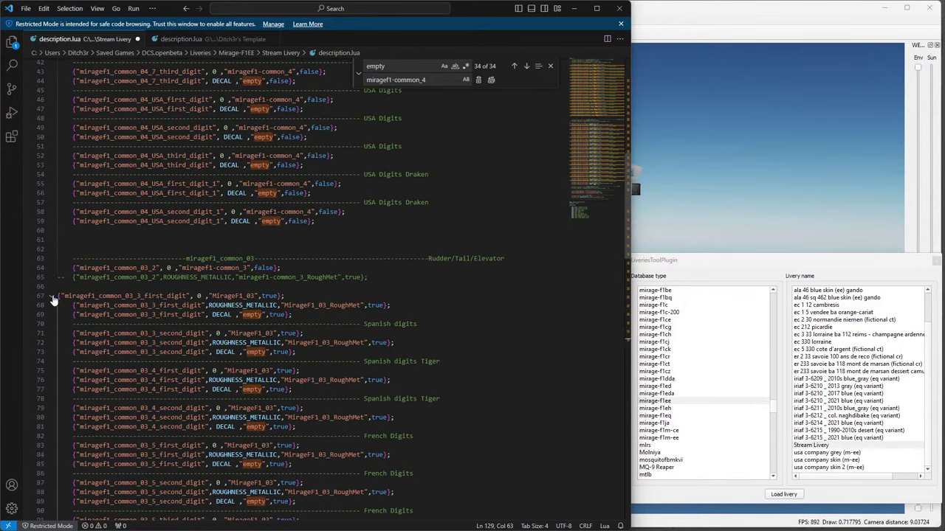
pyautogui.click(72, 296)
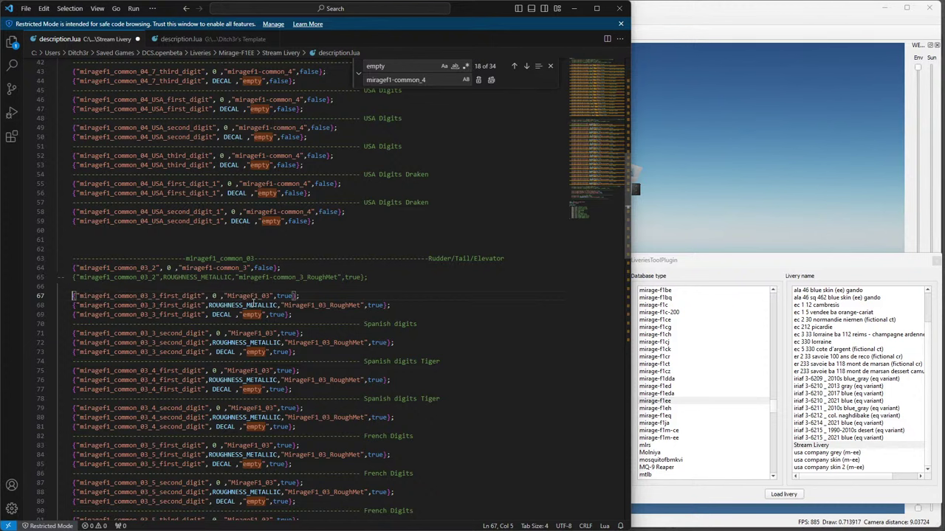
# Replace every occurrence of MirageF1_03 with miragef1-common_3 in the Stream Livery's description.lua.
pyautogui.click(214, 268)
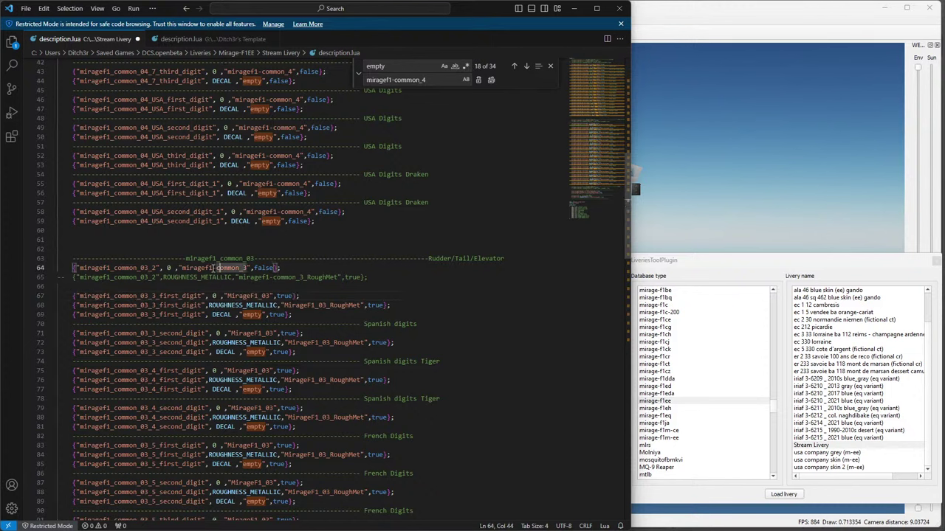
pyautogui.moveTo(179, 268); pyautogui.dragTo(246, 269)
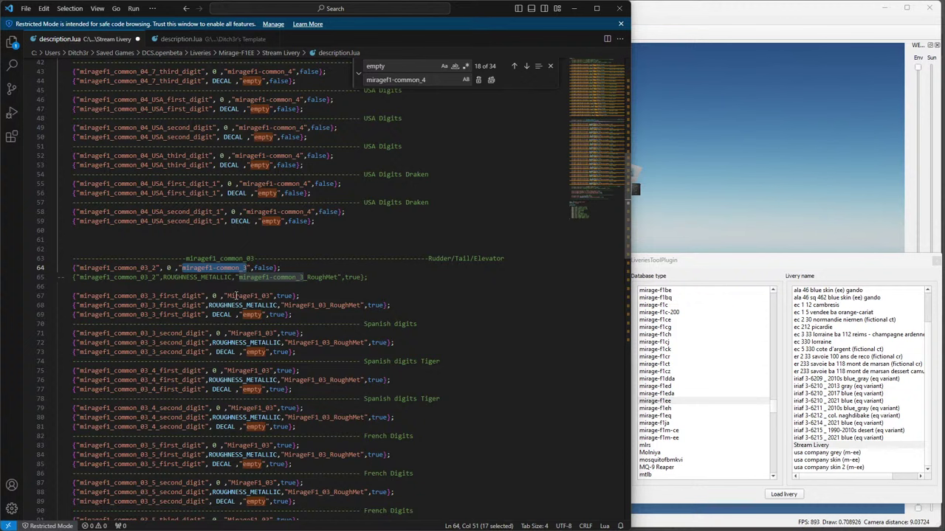
pyautogui.doubleClick(230, 295)
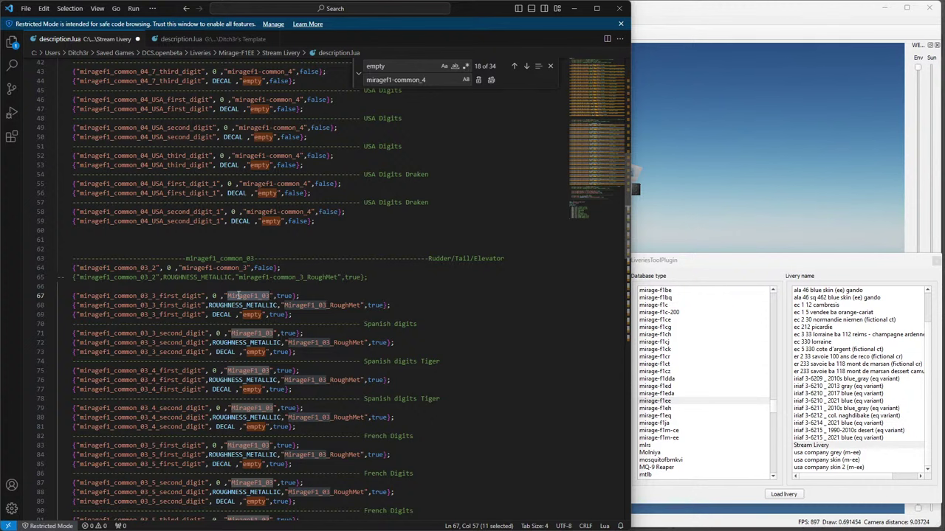
pyautogui.hotkey('ctrl', 'f')
pyautogui.click(431, 80)
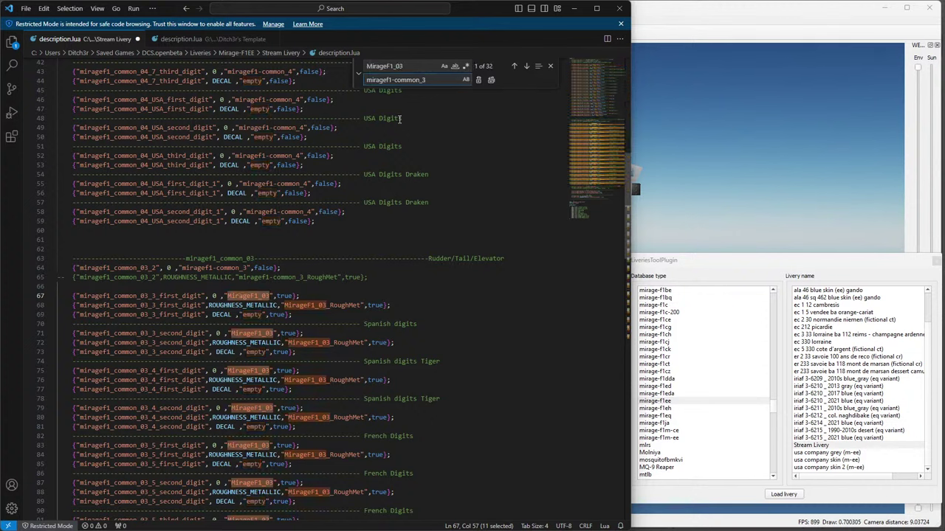
pyautogui.hotkey('ctrl', 'alt', 'Return')
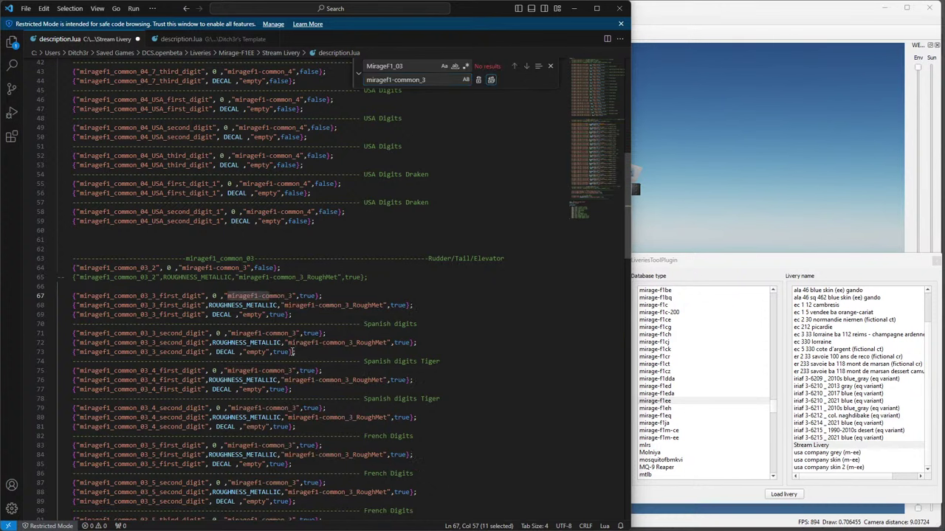
# Delete the ROUGHNESS_METALLIC lines of miragef1_common_03_3_first_digit and miragef1_common_03_3_second_digit in the Stream Livery's description.lua.
pyautogui.click(227, 306)
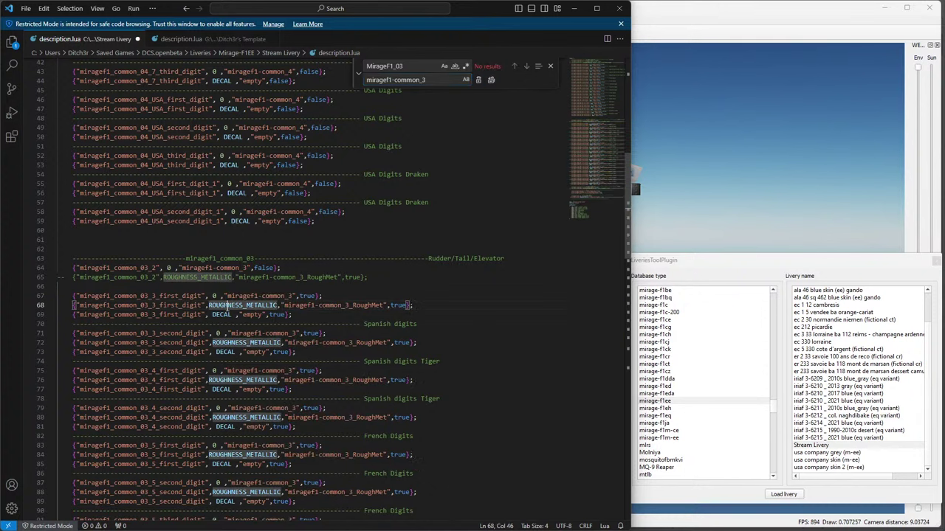
pyautogui.tripleClick(227, 305)
pyautogui.press('Delete')
pyautogui.press('Down')
pyautogui.press('Down')
pyautogui.press('Down')
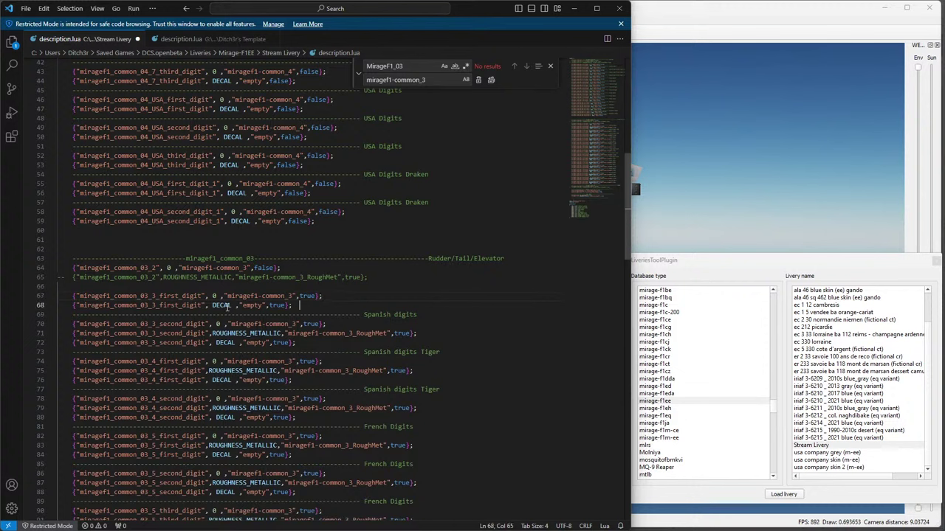
pyautogui.hotkey('ctrl', 'l')
pyautogui.press('Delete')
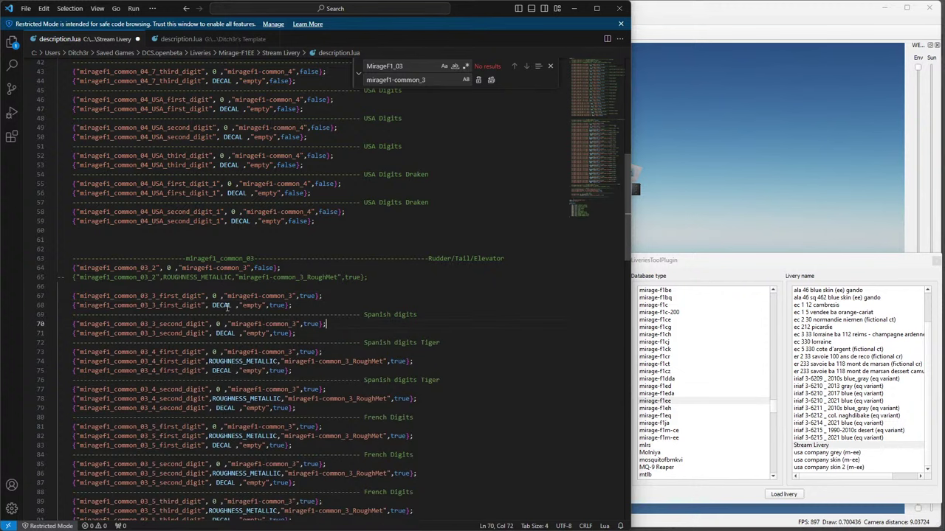
# Delete the ROUGHNESS_METALLIC line of the miragef1_common_03_4_first_digit entry.
pyautogui.press('End')
pyautogui.press('Down')
pyautogui.press('Down')
pyautogui.press('Down')
pyautogui.hotkey('ctrl', 'l')
pyautogui.press('Delete')
pyautogui.press('Left')
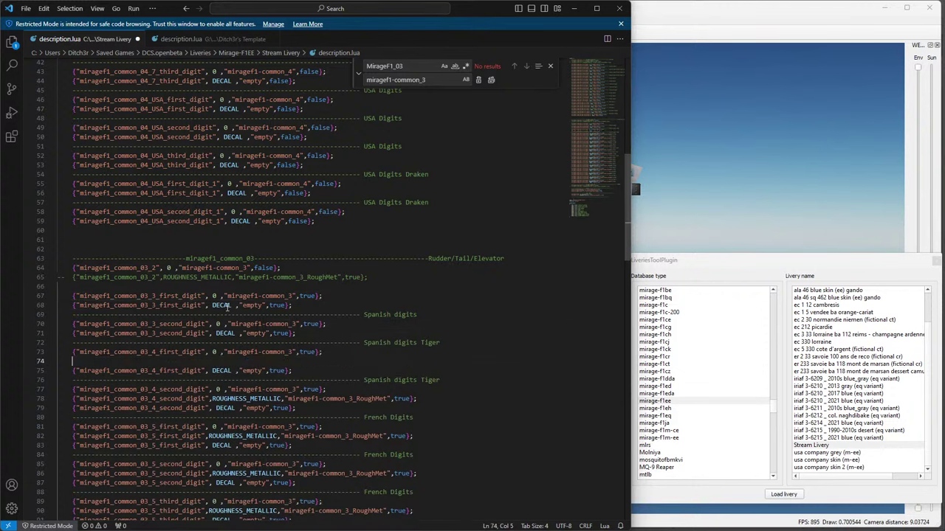
# Delete the ROUGHNESS_METALLIC line of the miragef1_common_03_4_second_digit entry, leaving no blank line.
pyautogui.press('Down')
pyautogui.press('Down')
pyautogui.press('Down')
pyautogui.press('Down')
pyautogui.hotkey('shift', 'Home')
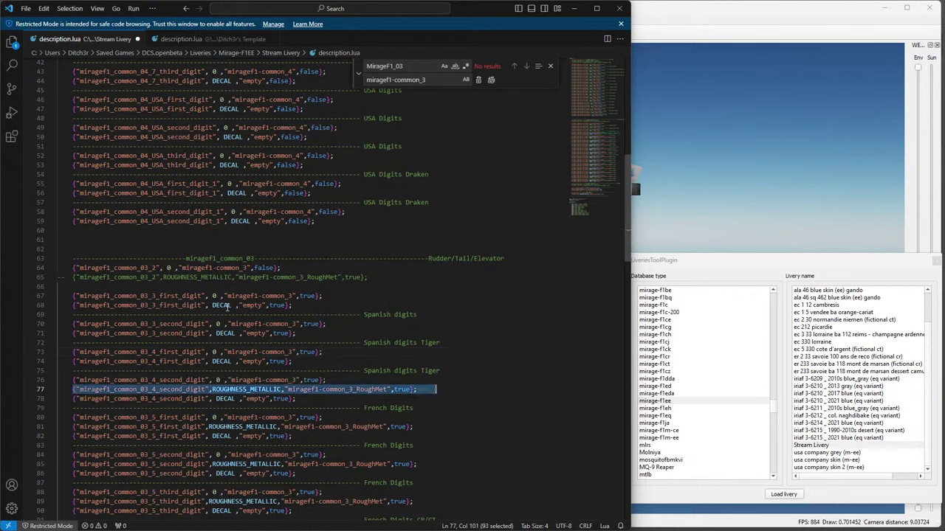
pyautogui.press('Delete')
pyautogui.press('BackSpace')
# Remove the ROUGHNESS_METALLIC line of miragef1_common_03_5_first_digit in the French Digits block.
pyautogui.press('Down')
pyautogui.press('Down')
pyautogui.press('Down')
pyautogui.press('Down')
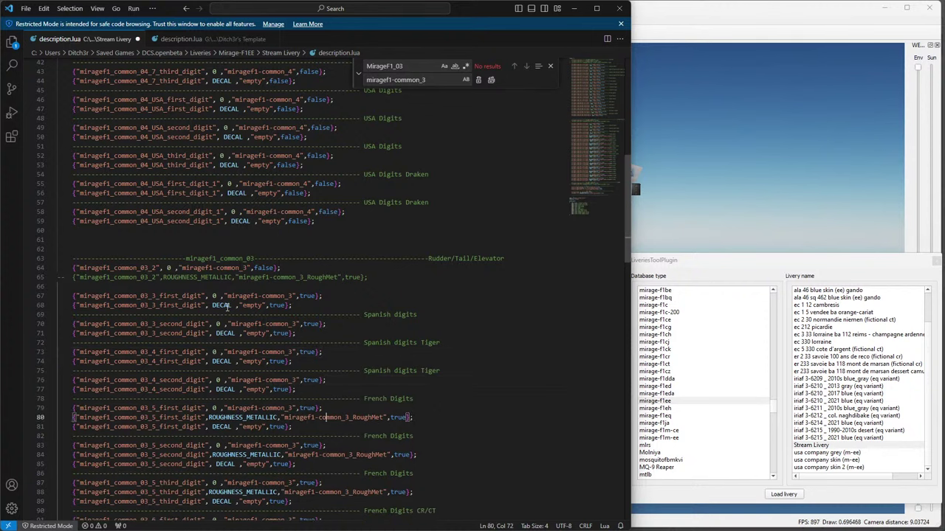
pyautogui.press('Home')
pyautogui.hotkey('shift', 'End')
pyautogui.press('Delete')
pyautogui.press('BackSpace')
# Remove the ROUGHNESS_METALLIC line of miragef1_common_03_5_second_digit in the French Digits block.
pyautogui.press('Down')
pyautogui.press('Down')
pyautogui.press('Down')
pyautogui.press('Down')
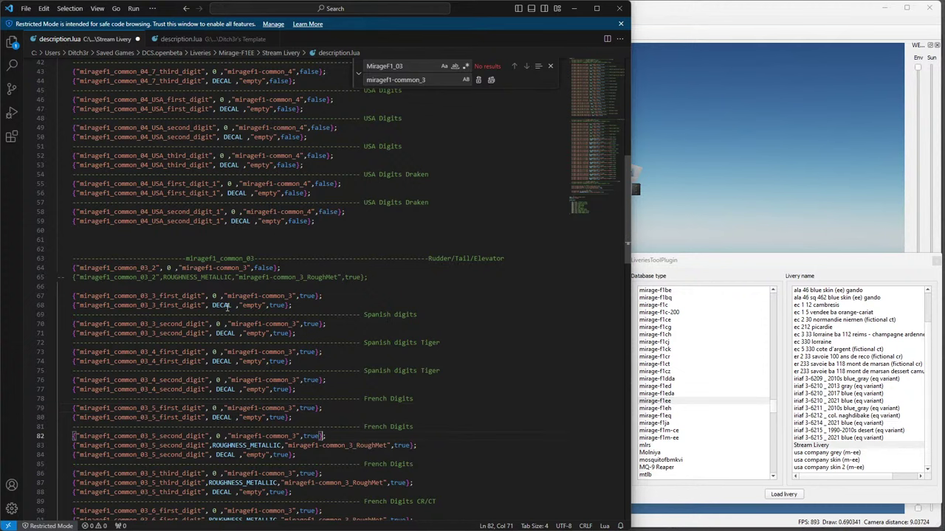
pyautogui.press('Home')
pyautogui.hotkey('shift', 'End')
pyautogui.press('Delete')
pyautogui.press('BackSpace')
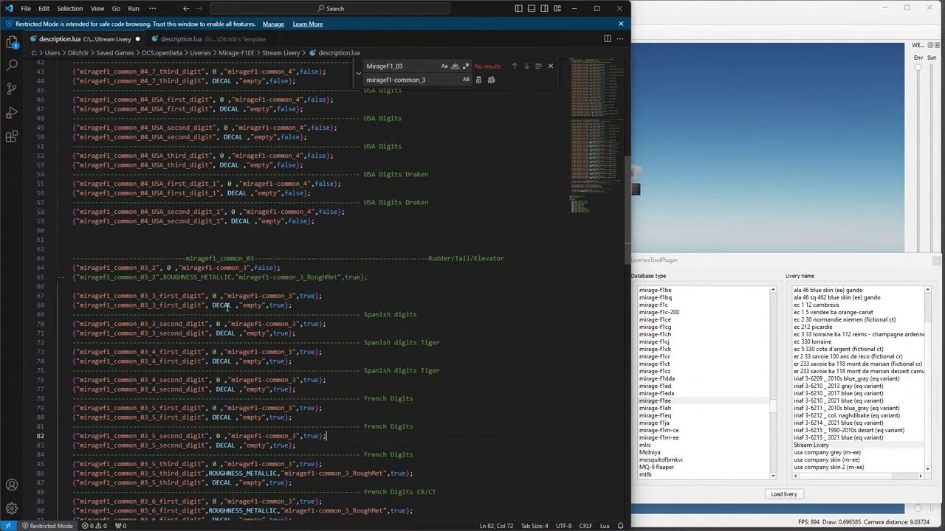
# Remove the ROUGHNESS_METALLIC line of miragef1_common_03_5_third_digit in the French Digits block.
pyautogui.press('Down')
pyautogui.press('Down')
pyautogui.press('Down')
pyautogui.press('Down')
pyautogui.press('Home')
pyautogui.hotkey('shift', 'Home')
pyautogui.hotkey('shift', 'End')
pyautogui.press('Delete')
pyautogui.press('BackSpace')
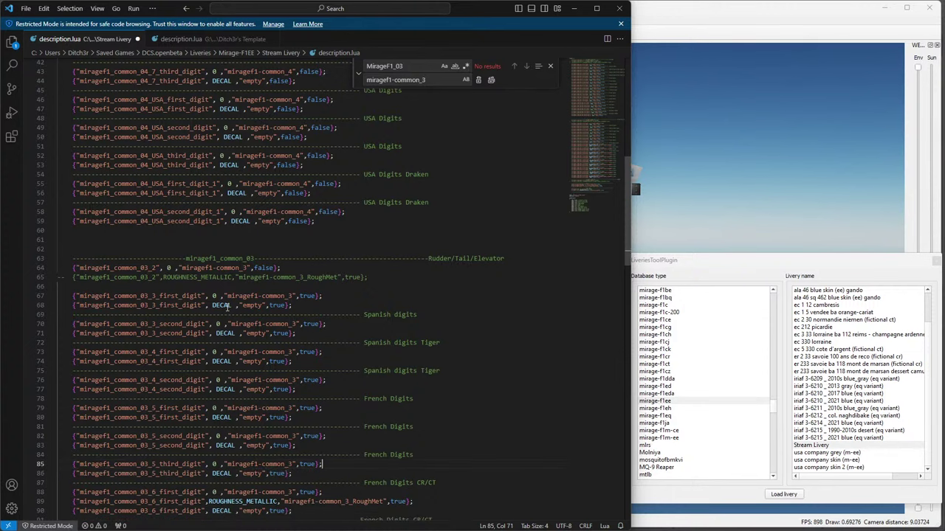
# Delete the ROUGHNESS_METALLIC line of miragef1_common_03_6_first_digit in the French Digits CR/CT block.
pyautogui.scroll(-4, 227, 307)
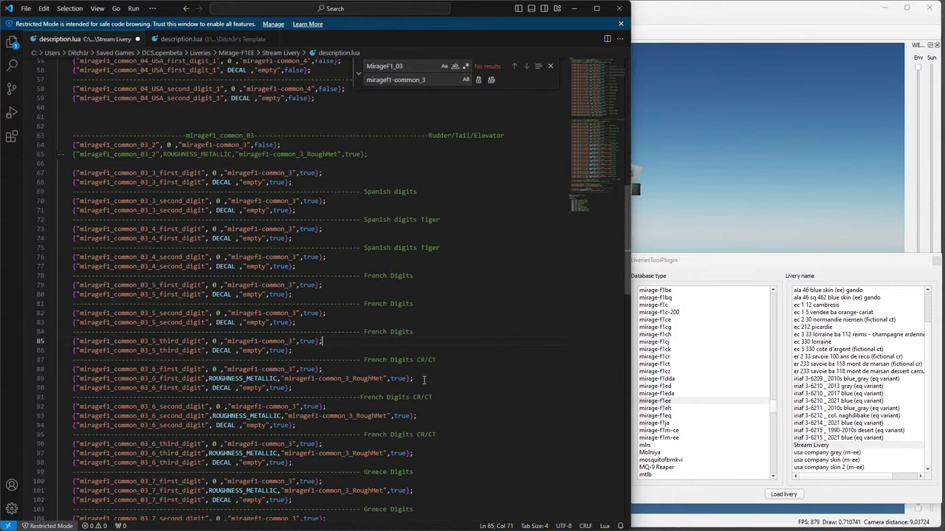
pyautogui.click(421, 379)
pyautogui.hotkey('shift', 'Home')
pyautogui.press('BackSpace')
pyautogui.press('BackSpace')
pyautogui.press('BackSpace')
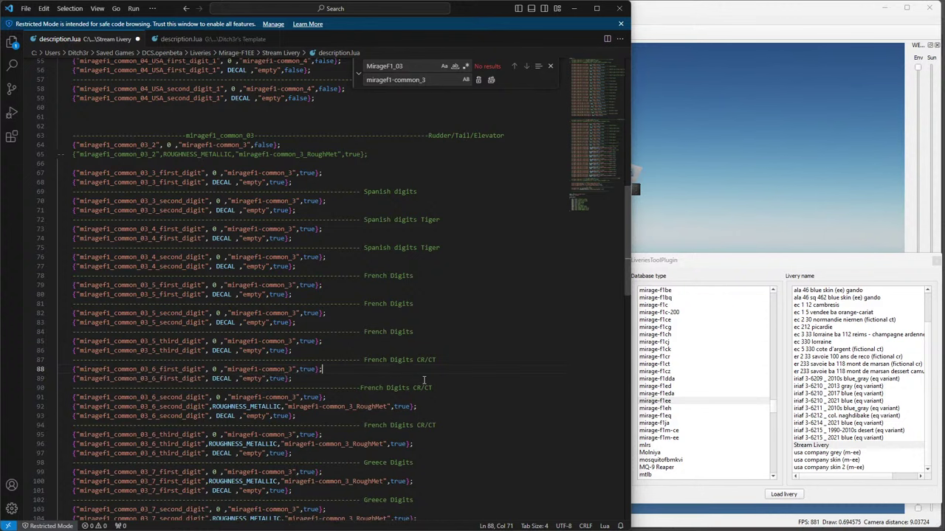
# Delete the ROUGHNESS_METALLIC line of miragef1_common_03_6_second_digit in the French Digits CR/CT block.
pyautogui.press('Down')
pyautogui.press('Down')
pyautogui.press('End')
pyautogui.hotkey('shift', 'Home')
pyautogui.press('BackSpace')
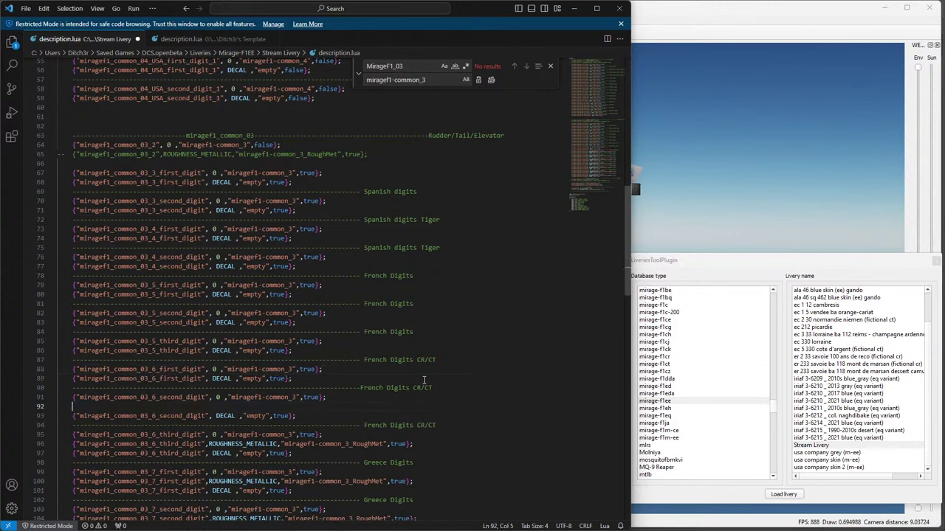
pyautogui.press('BackSpace')
pyautogui.press('BackSpace')
# Delete the ROUGHNESS_METALLIC line between the two other miragef1_common_03_6_third_digit entries.
pyautogui.press('Down')
pyautogui.press('Down')
pyautogui.press('Down')
pyautogui.press('Down')
pyautogui.press('End')
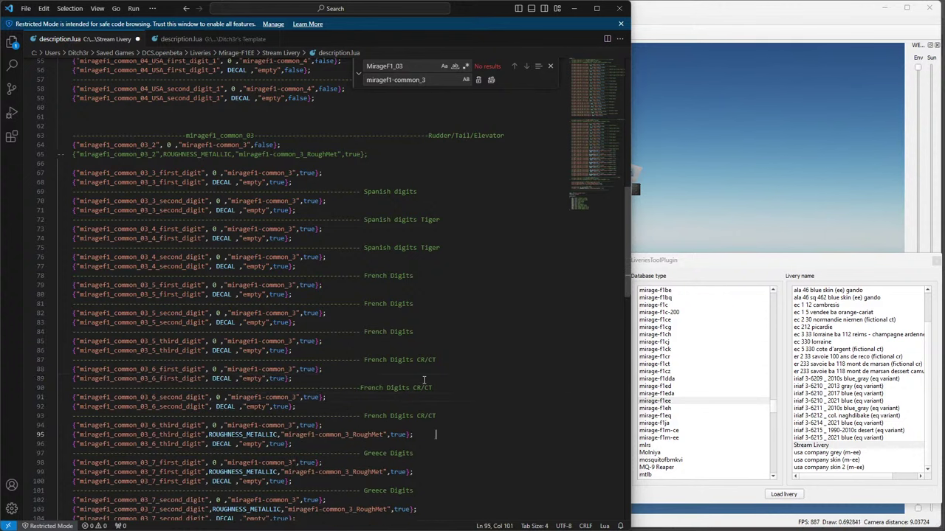
pyautogui.hotkey('shift', 'Home')
pyautogui.press('BackSpace')
pyautogui.press('BackSpace')
pyautogui.press('BackSpace')
# Remove the ROUGHNESS_METALLIC line of miragef1_common_03_7_first_digit in the Greece Digits block.
pyautogui.press('Down')
pyautogui.press('Down')
pyautogui.press('End')
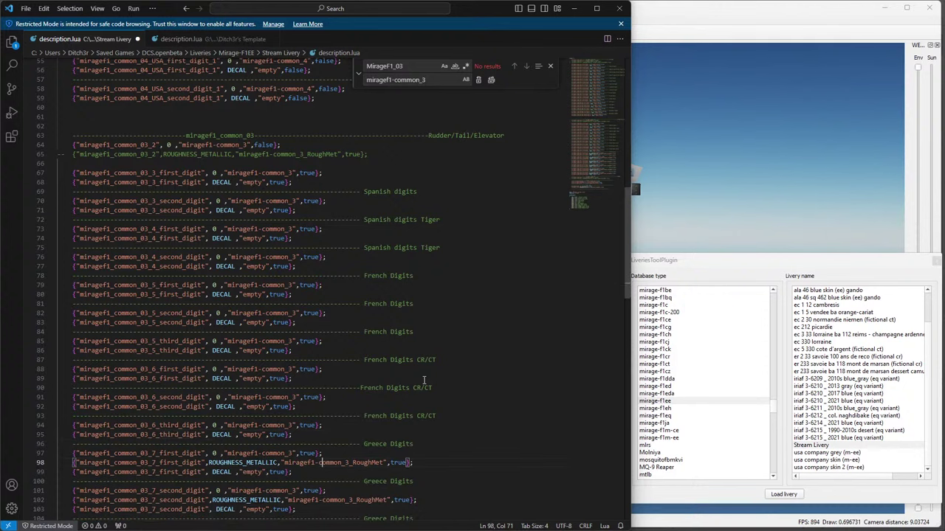
pyautogui.hotkey('shift', 'Home')
pyautogui.press('BackSpace')
pyautogui.press('BackSpace')
pyautogui.press('BackSpace')
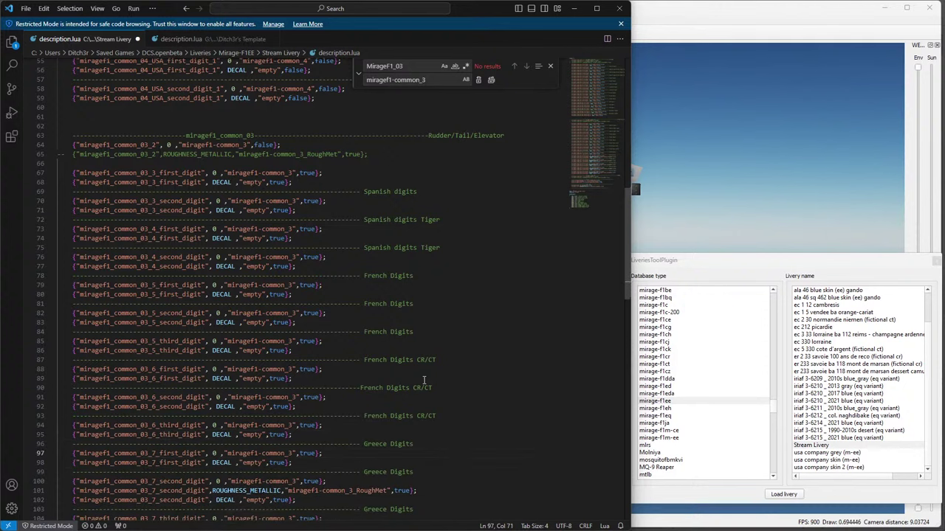
# Remove the ROUGHNESS_METALLIC line of miragef1_common_03_7_second_digit in the Greece Digits block.
pyautogui.scroll(-4, 413, 380)
pyautogui.press('Down')
pyautogui.press('Down')
pyautogui.press('Down')
pyautogui.press('Down')
pyautogui.press('End')
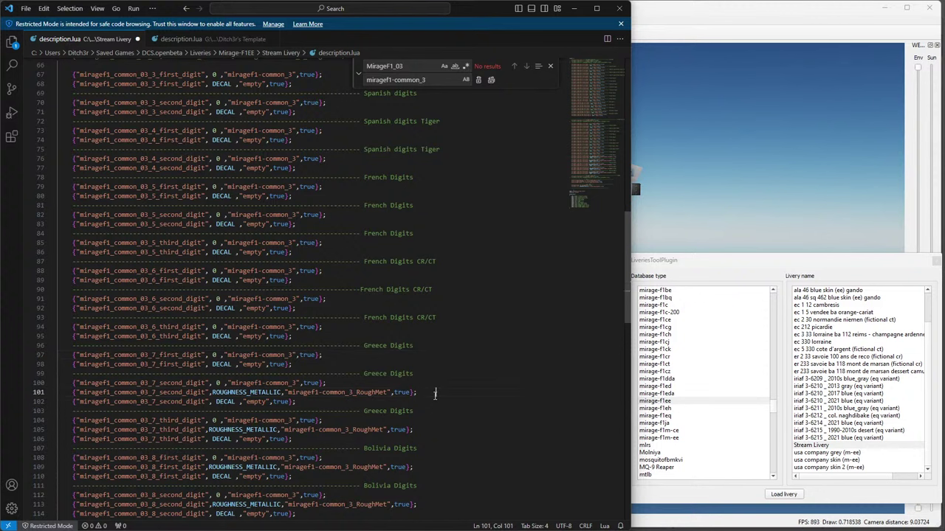
pyautogui.hotkey('shift', 'Home')
pyautogui.press('BackSpace')
pyautogui.press('BackSpace')
pyautogui.press('BackSpace')
# Remove the ROUGHNESS_METALLIC line of miragef1_common_03_7_third_digit in the Greece Digits block.
pyautogui.press('Down')
pyautogui.press('Down')
pyautogui.press('Down')
pyautogui.press('Down')
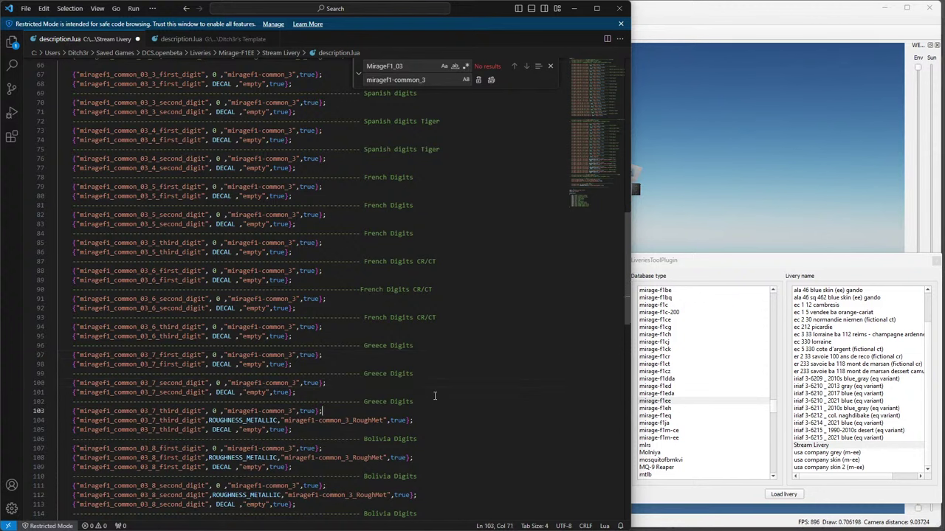
pyautogui.press('End')
pyautogui.hotkey('shift', 'Home')
pyautogui.press('BackSpace')
pyautogui.press('BackSpace')
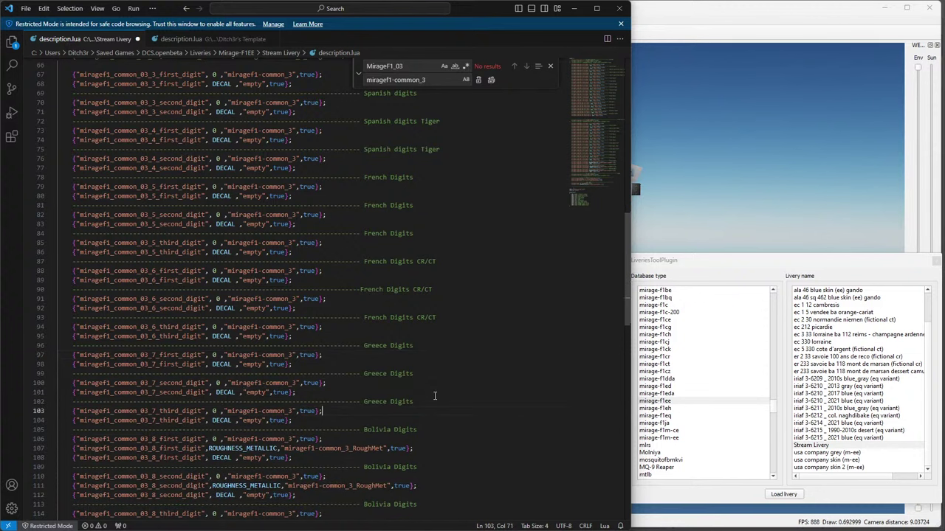
# Delete the ROUGHNESS_METALLIC line of miragef1_common_03_8_first_digit in the Bolivia Digits block.
pyautogui.press('Down')
pyautogui.press('Down')
pyautogui.press('Down')
pyautogui.press('Down')
pyautogui.press('End')
pyautogui.hotkey('shift', 'Home')
pyautogui.press('BackSpace')
pyautogui.press('BackSpace')
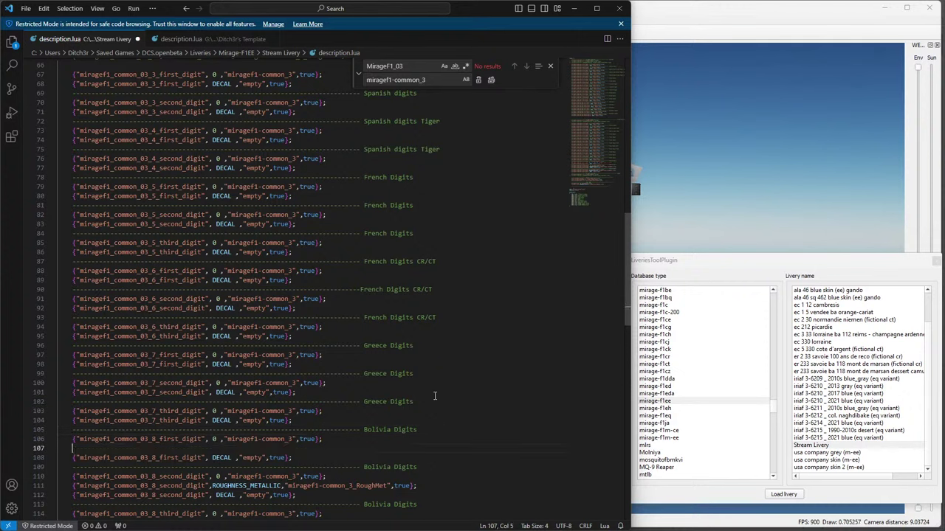
# Delete the ROUGHNESS_METALLIC line of miragef1_common_03_8_second_digit in the Bolivia Digits block.
pyautogui.press('Down')
pyautogui.press('Down')
pyautogui.press('Down')
pyautogui.press('Down')
pyautogui.press('End')
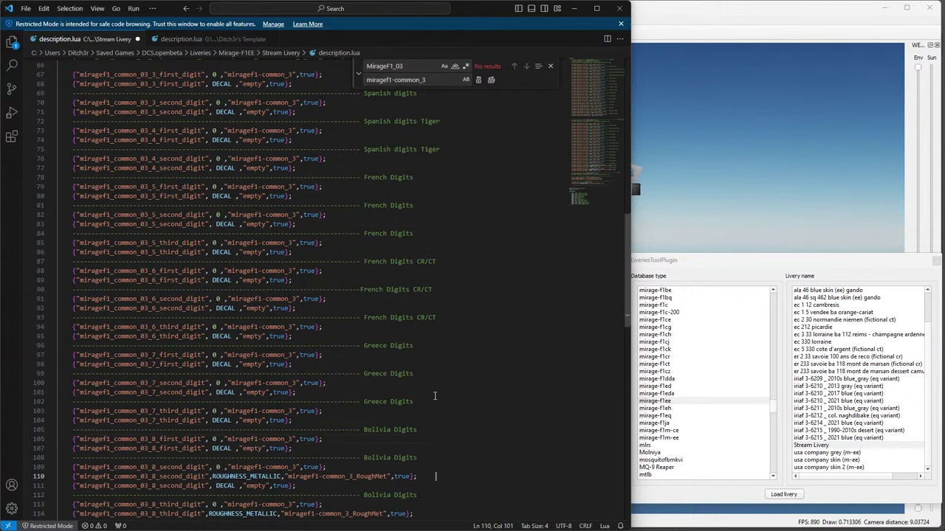
pyautogui.hotkey('shift', 'Home')
pyautogui.press('BackSpace')
pyautogui.press('BackSpace')
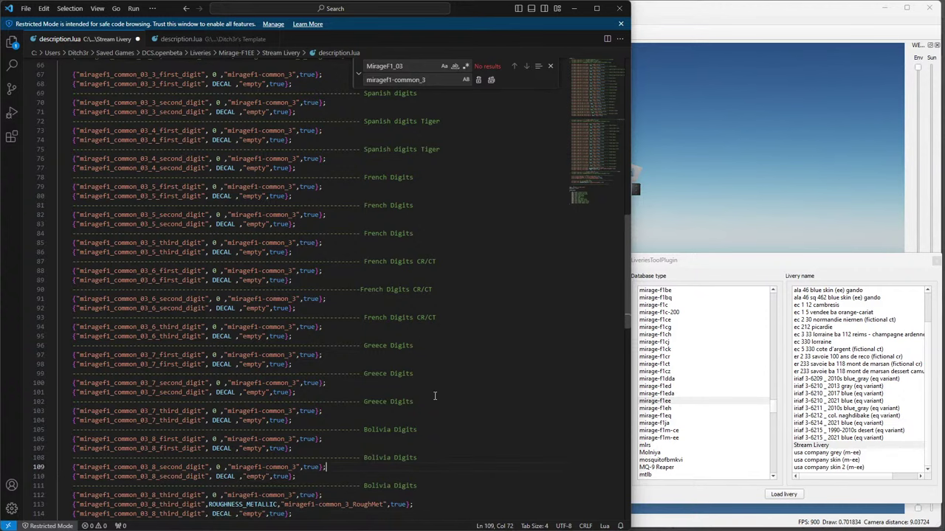
# Delete the ROUGHNESS_METALLIC line of miragef1_common_03_8_third_digit, the last of the Bolivia Digits.
pyautogui.scroll(-3, 424, 397)
pyautogui.click(419, 430)
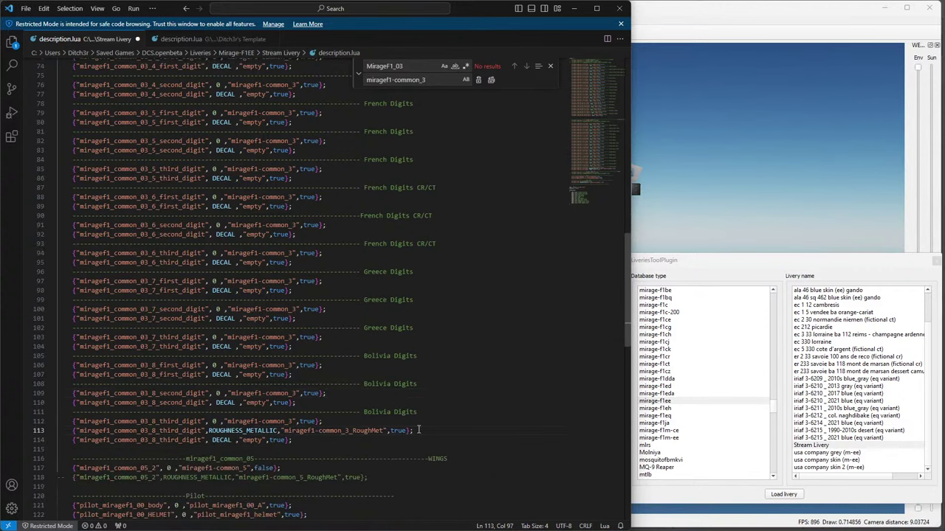
pyautogui.hotkey('shift', 'Home')
pyautogui.press('BackSpace')
pyautogui.press('BackSpace')
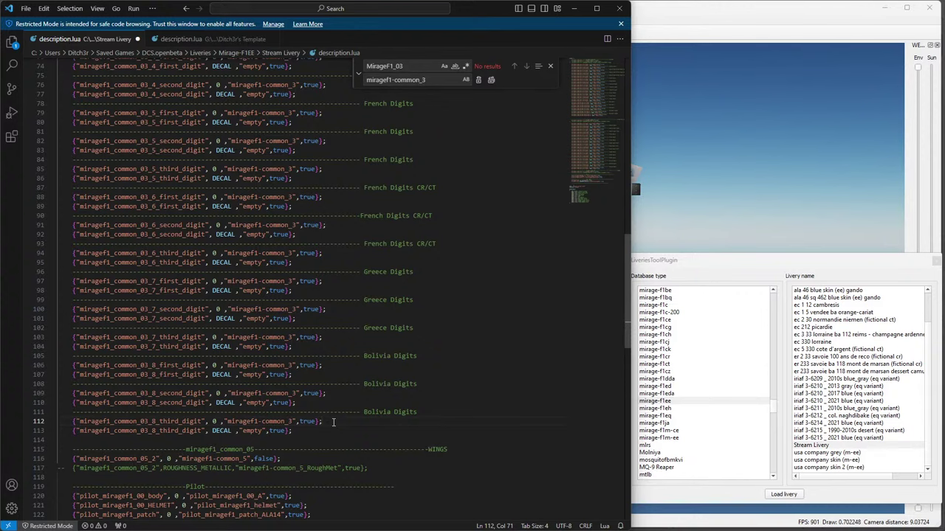
# Replace true with false one match at a time from the miragef1_common_03_3_first_digit DECAL line through the miragef1_common_03_6_second_digit entries.
pyautogui.scroll(9, 269, 431)
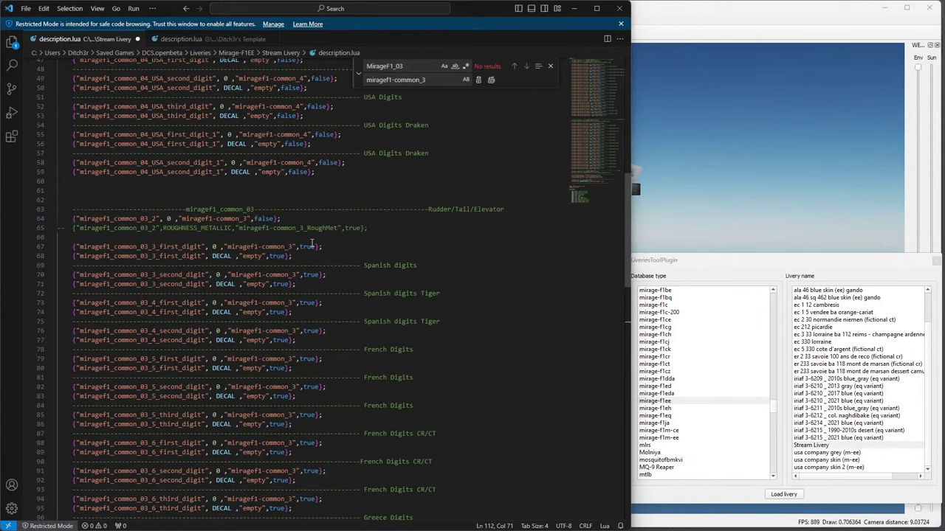
pyautogui.doubleClick(264, 218)
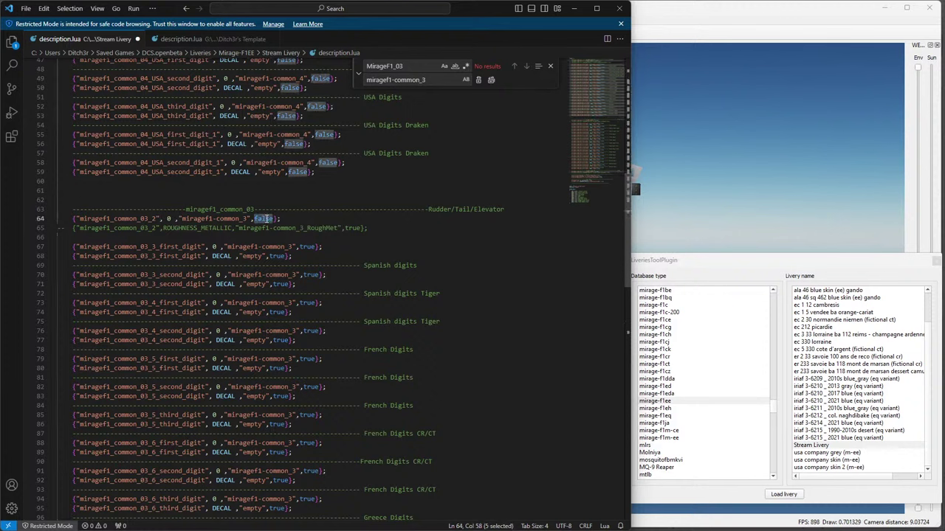
pyautogui.doubleClick(307, 246)
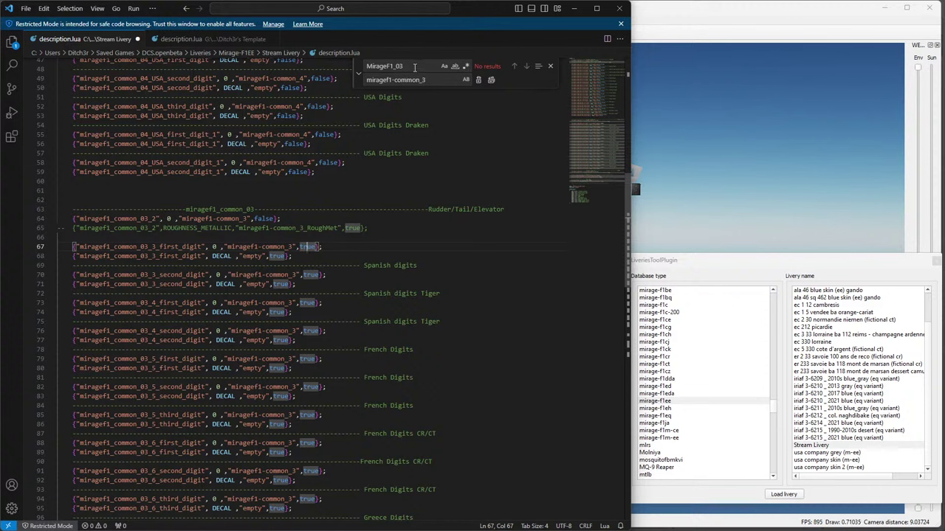
pyautogui.hotkey('ctrl', 'f')
pyautogui.write('true')
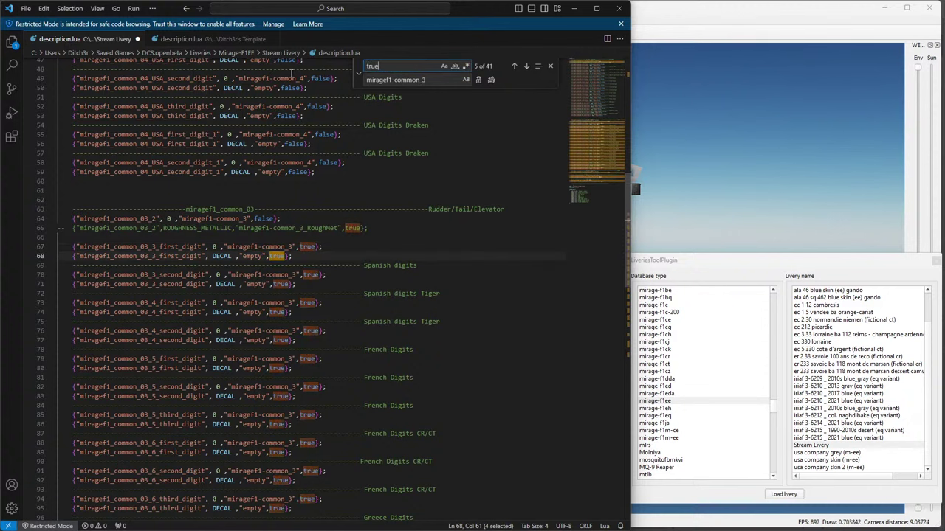
pyautogui.press('Tab')
pyautogui.write('false')
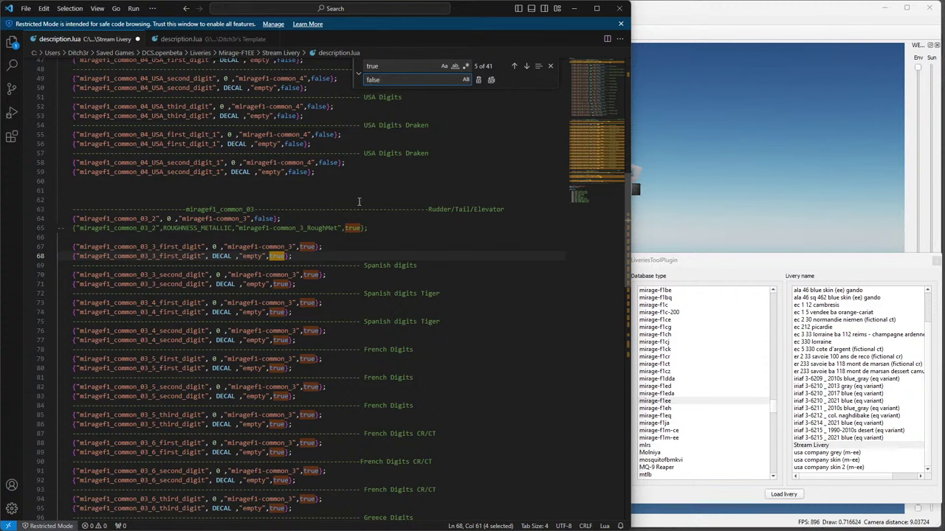
pyautogui.click(478, 80)
pyautogui.click(478, 80)
pyautogui.click(478, 80)
pyautogui.tripleClick(478, 79)
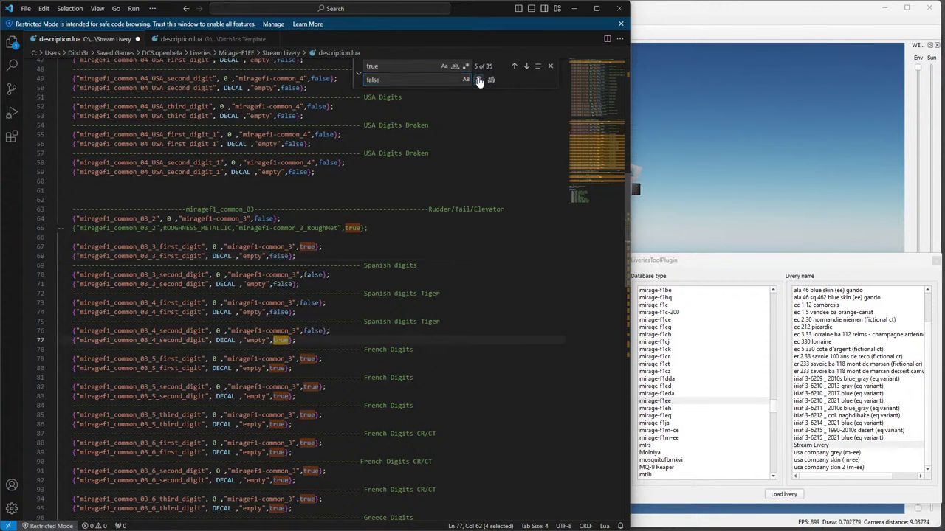
pyautogui.tripleClick(478, 79)
pyautogui.tripleClick(479, 80)
pyautogui.tripleClick(478, 80)
pyautogui.click(478, 80)
pyautogui.click(479, 80)
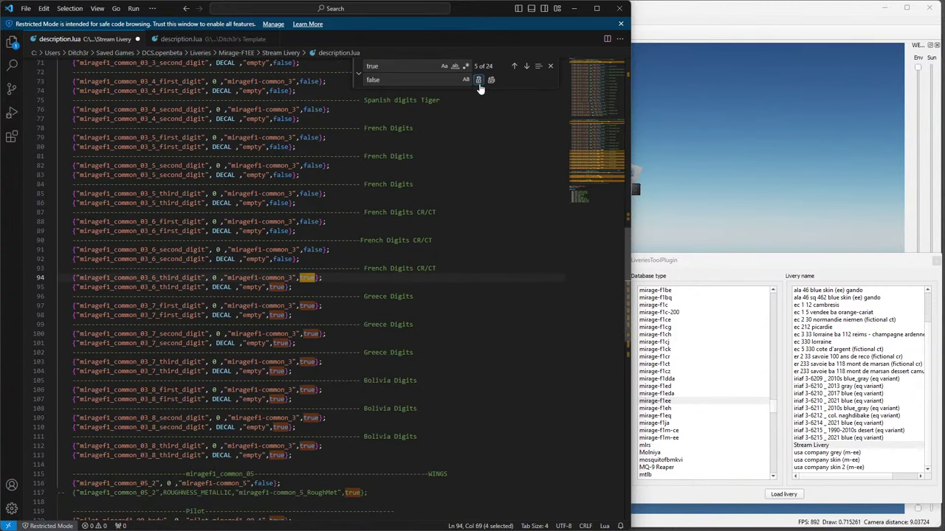
# Replace true with false one match at a time in the miragef1_common_03_6_third_digit through miragef1_common_03_8_third_digit entries.
pyautogui.doubleClick(478, 79)
pyautogui.doubleClick(478, 79)
pyautogui.doubleClick(479, 80)
pyautogui.doubleClick(478, 79)
pyautogui.doubleClick(478, 80)
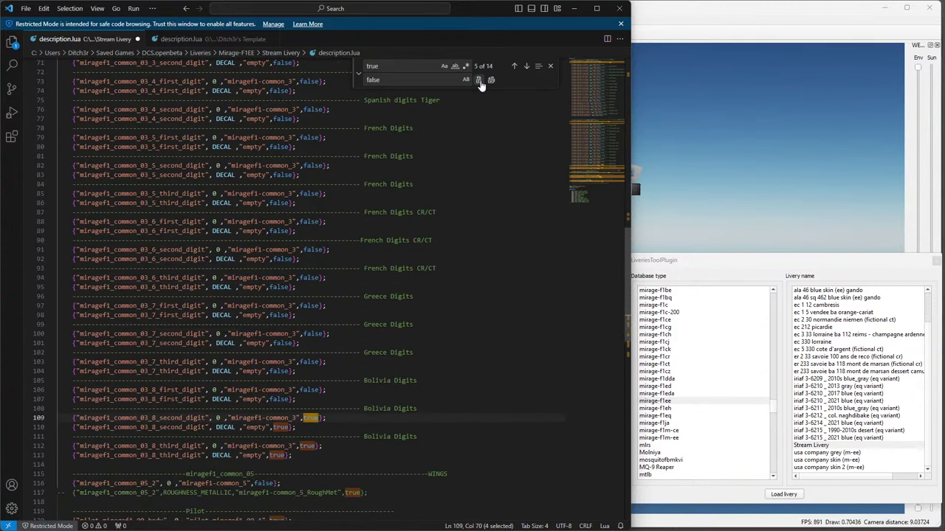
pyautogui.doubleClick(478, 80)
pyautogui.click(478, 80)
pyautogui.click(478, 79)
# Change true to false in the miragef1_common_03_3_first_digit line that references miragef1-common_3.
pyautogui.scroll(3, 384, 289)
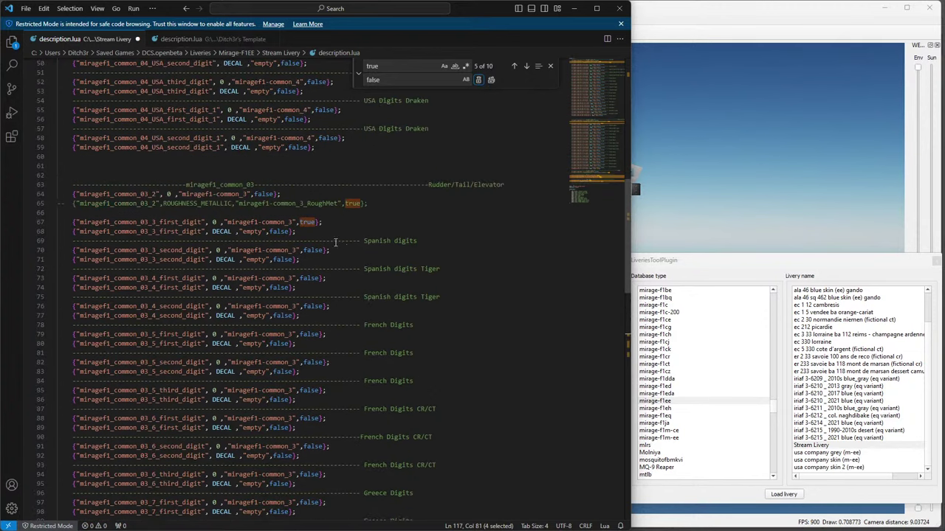
pyautogui.doubleClick(316, 222)
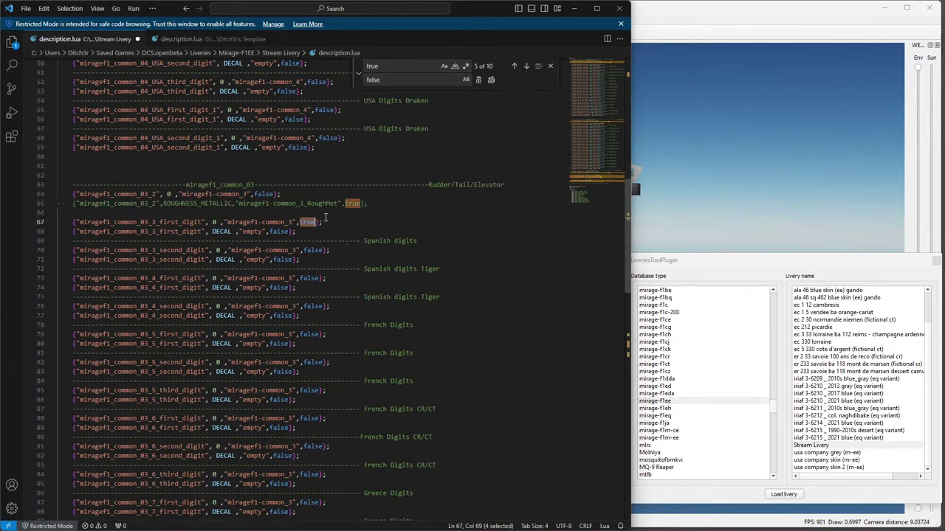
pyautogui.write('false')
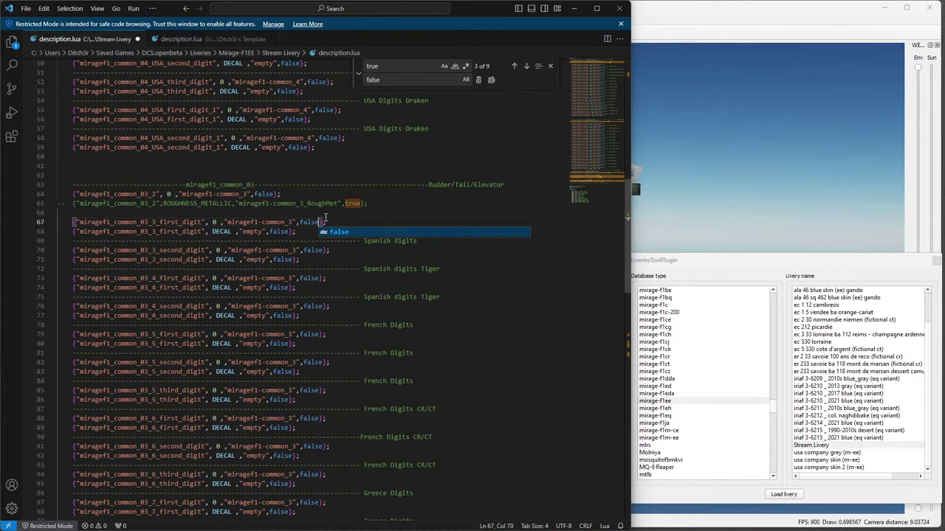
pyautogui.click(182, 223)
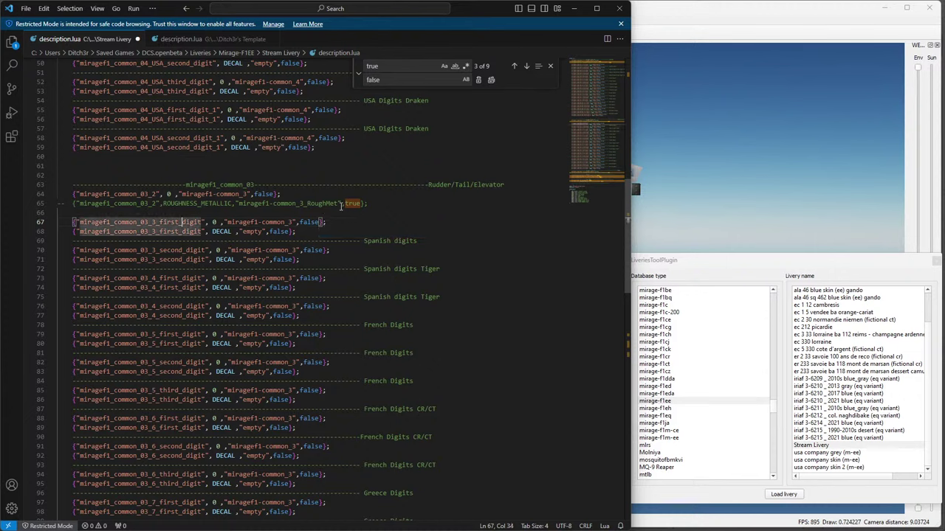
# Save the Stream Livery description.lua and reopen the recent mirage-f1.edm model in a fresh ModelViewer session.
pyautogui.hotkey('ctrl', 's')
pyautogui.click(636, 184)
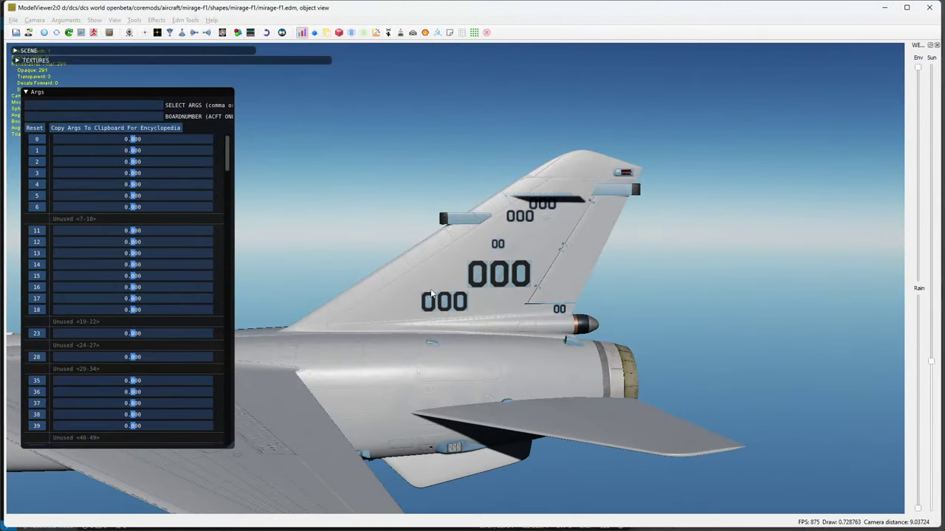
pyautogui.hotkey('alt', 'Tab')
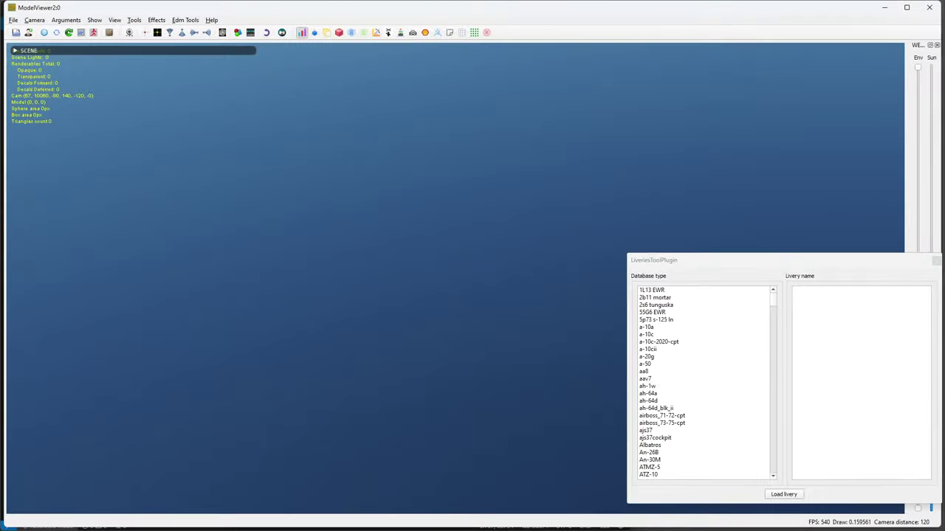
pyautogui.scroll(-20, 662, 399)
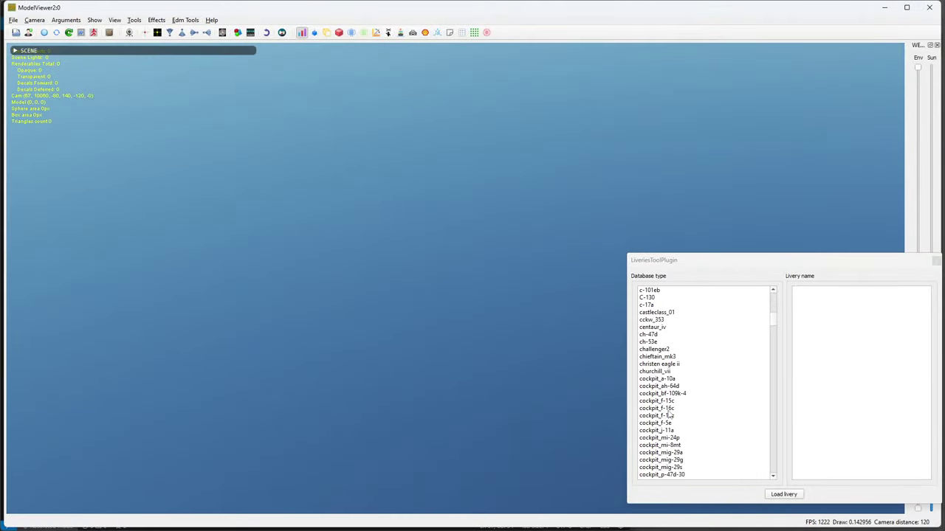
pyautogui.scroll(-15, 668, 415)
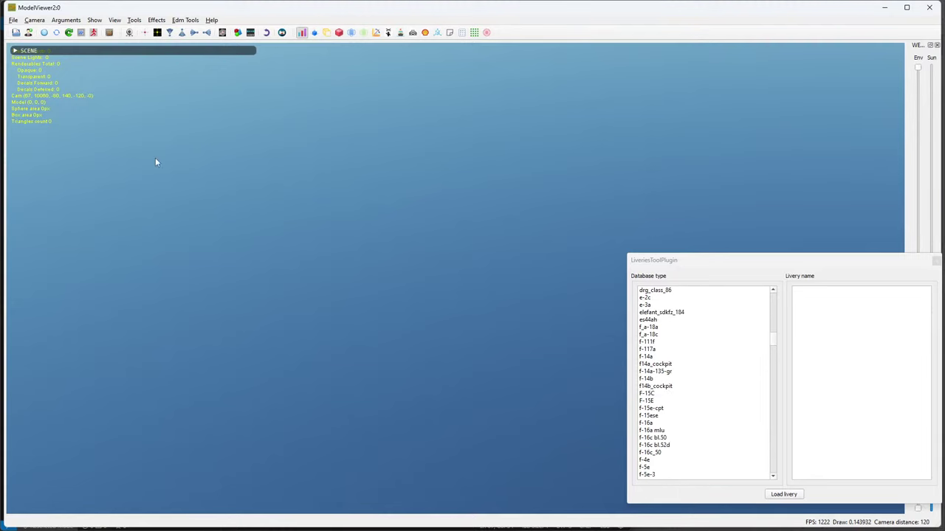
pyautogui.click(13, 20)
pyautogui.moveTo(56, 89)
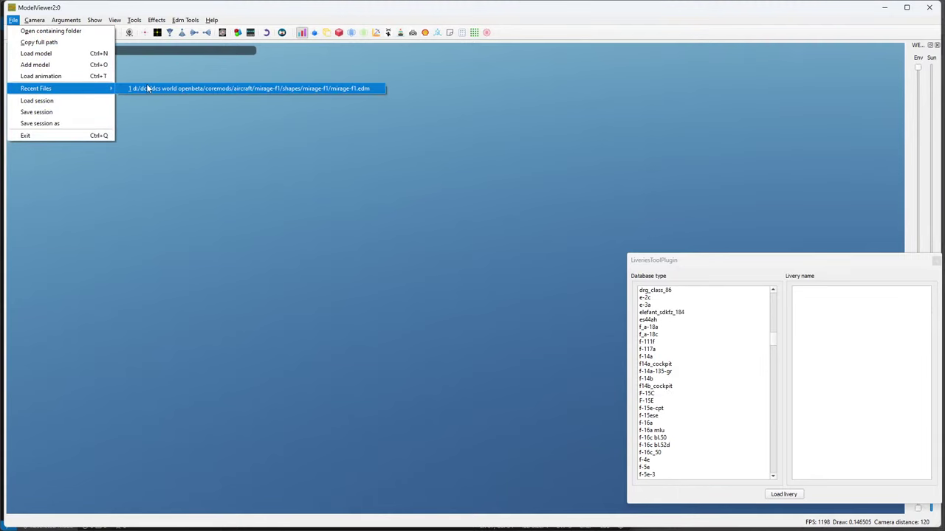
pyautogui.click(148, 88)
# Load the Stream Livery for the mirage-f1ee onto the model.
pyautogui.scroll(-20, 668, 402)
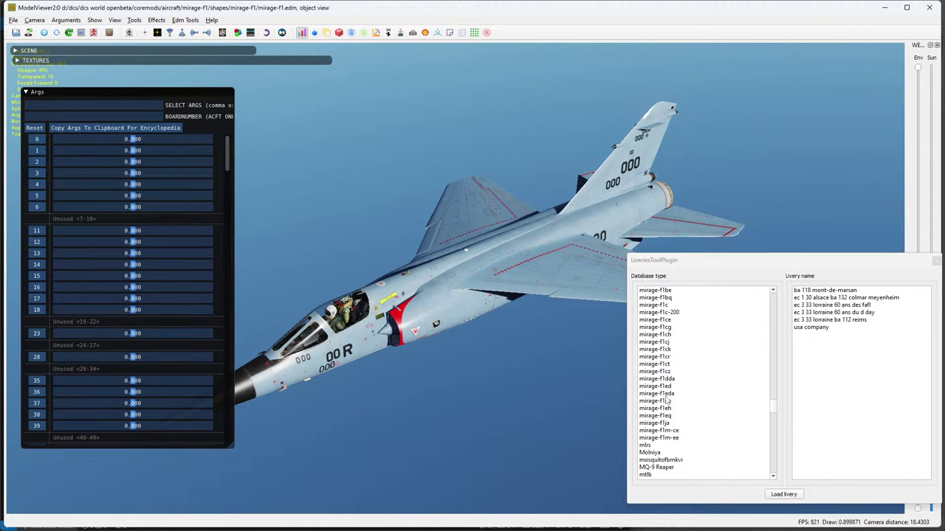
pyautogui.click(667, 401)
pyautogui.scroll(-2, 839, 359)
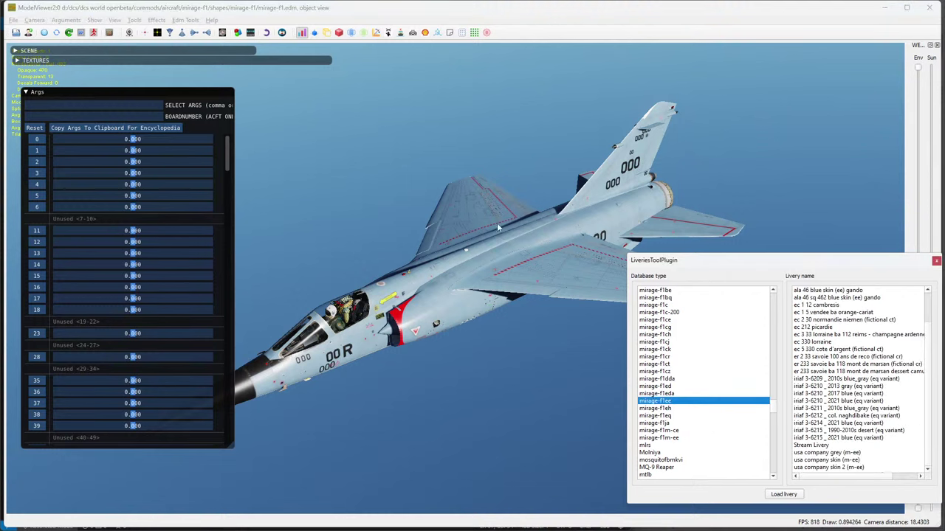
pyautogui.click(812, 446)
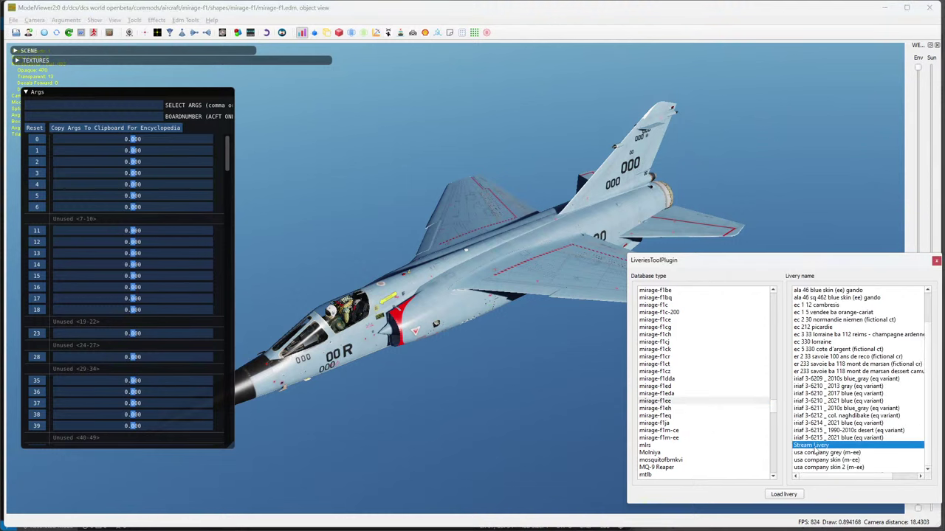
# Collapse the Args list and inspect the tail fin up close from several angles for remaining default numbers.
pyautogui.moveTo(439, 343)
pyautogui.mouseDown()
pyautogui.moveTo(470, 329)
pyautogui.moveTo(441, 343)
pyautogui.mouseUp()
pyautogui.scroll(5, 440, 342)
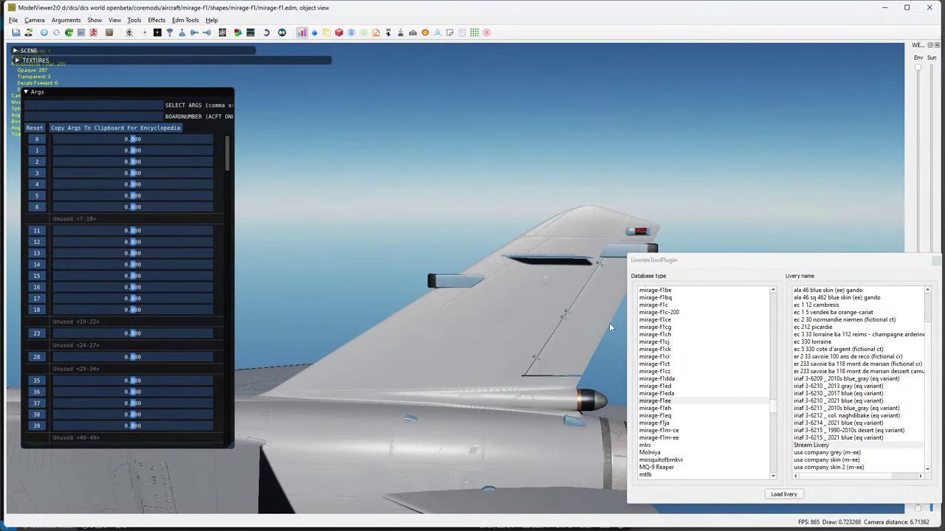
pyautogui.click(33, 92)
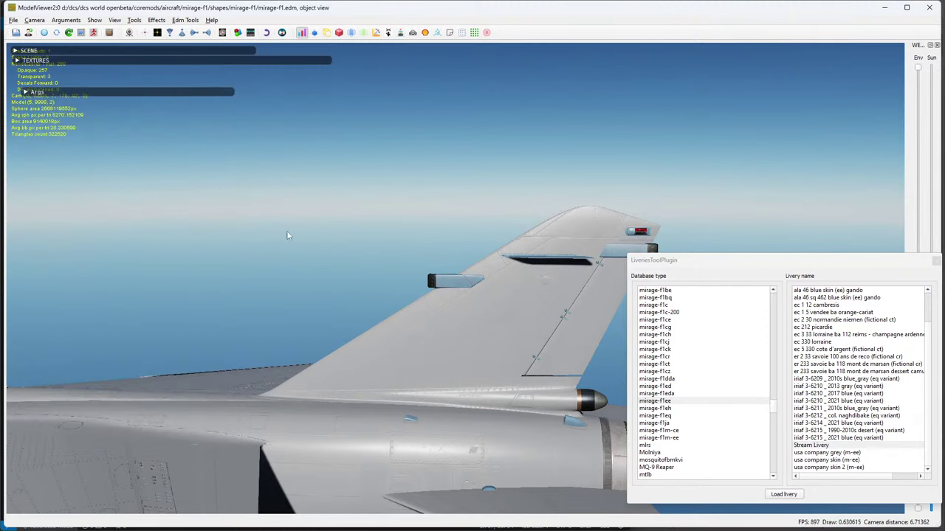
pyautogui.moveTo(286, 231); pyautogui.dragTo(382, 130)
pyautogui.moveTo(383, 180); pyautogui.dragTo(428, 260)
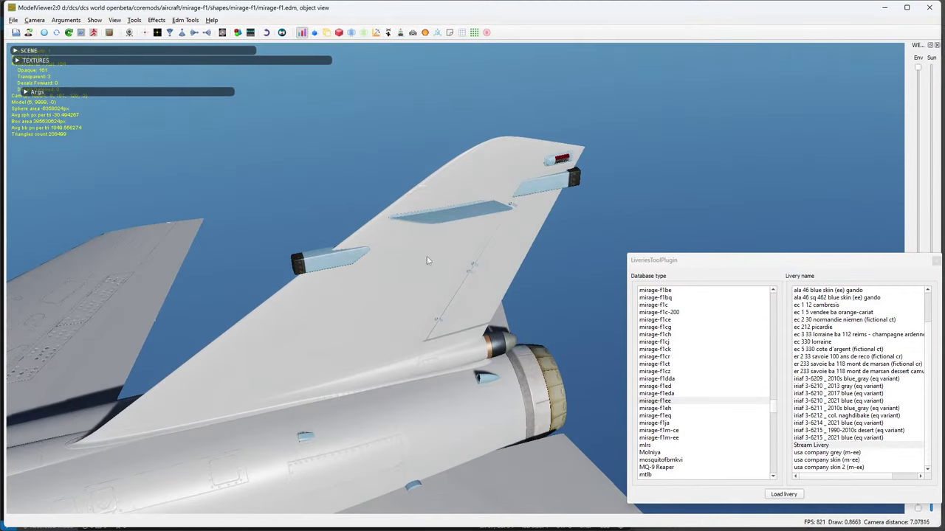
pyautogui.scroll(-1, 403, 225)
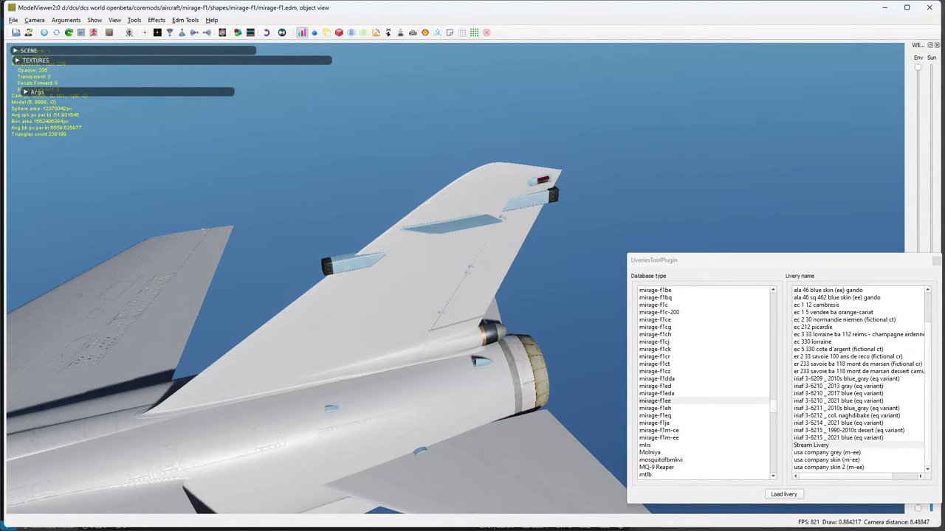
# Return to the code editor and compare the wings, pilot and fuel tank sections of the Stream Livery and template description.lua files.
pyautogui.hotkey('alt', 'Tab')
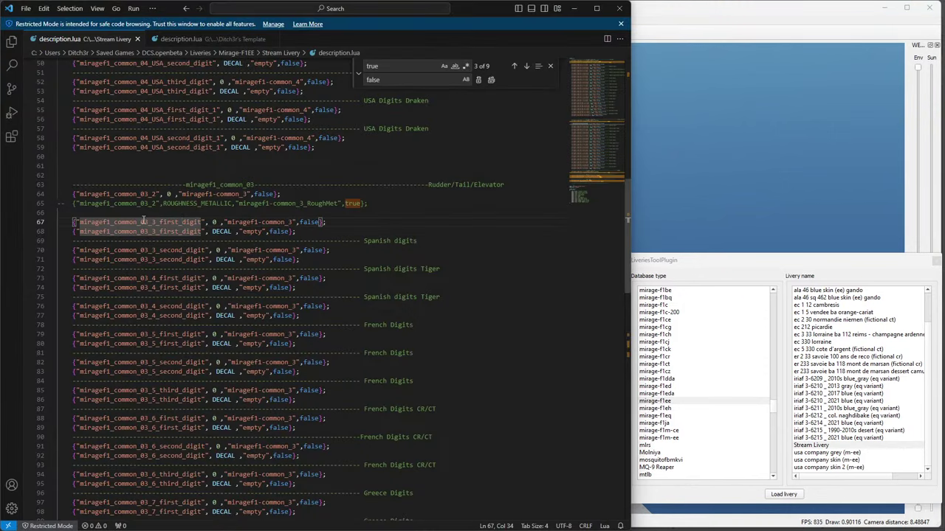
pyautogui.scroll(-15, 179, 237)
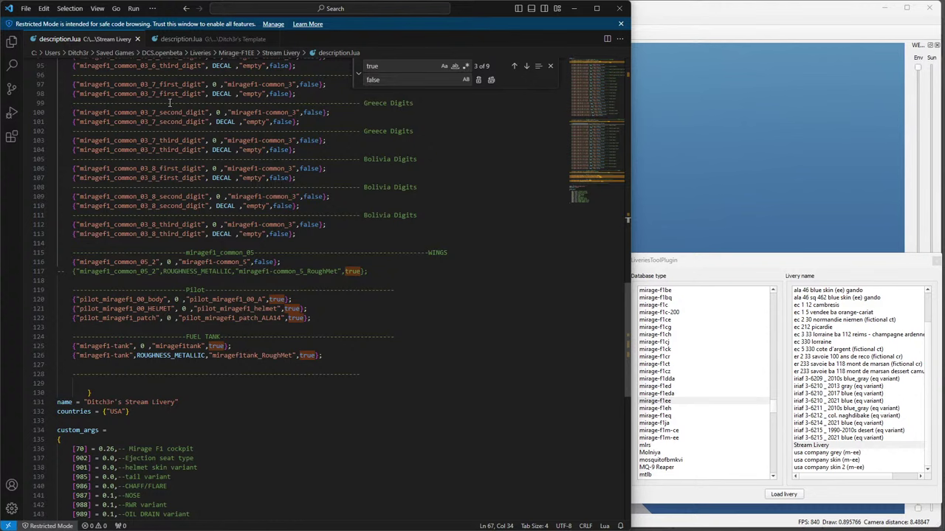
pyautogui.click(182, 38)
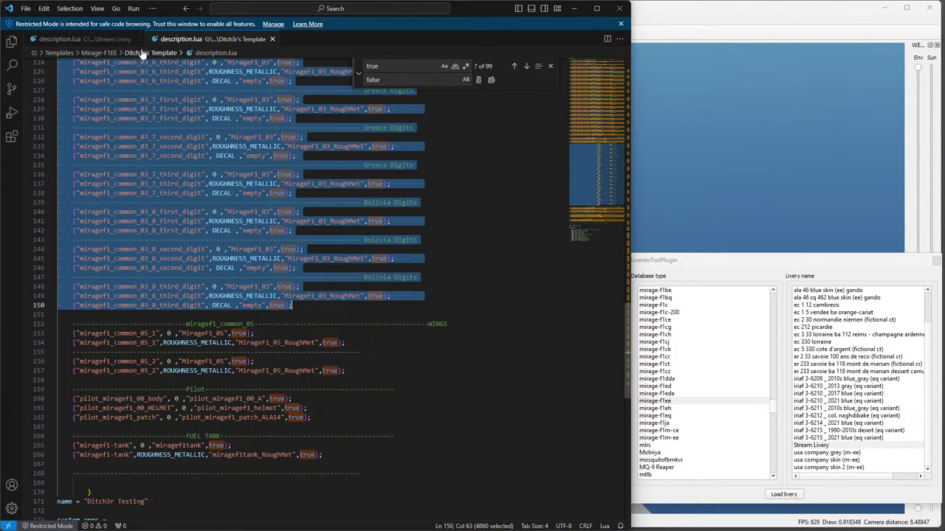
pyautogui.hotkey('ctrl', 'pageup')
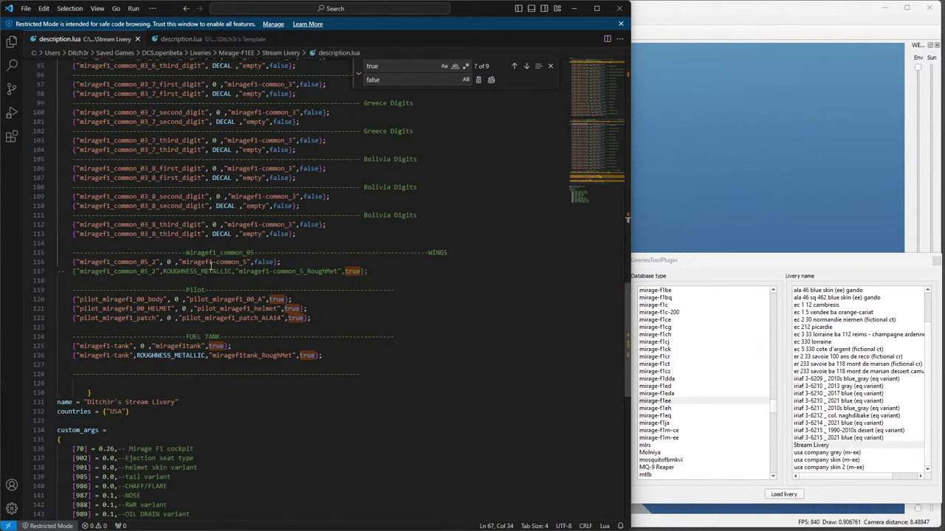
pyautogui.hotkey('ctrl', 'pagedown')
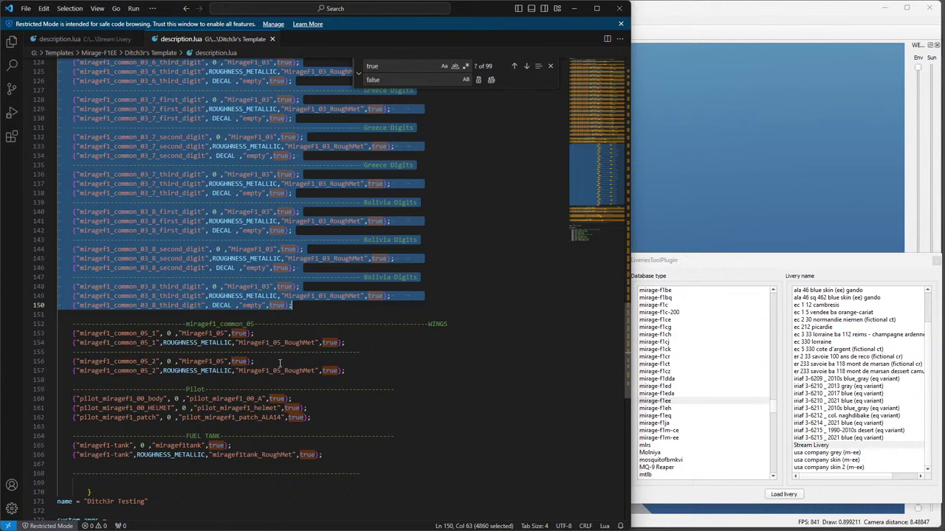
pyautogui.click(399, 408)
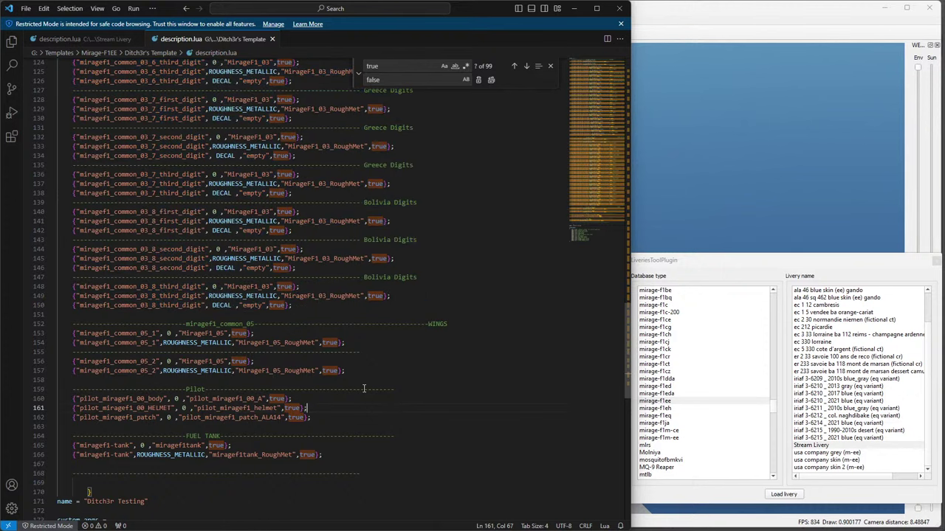
pyautogui.click(92, 43)
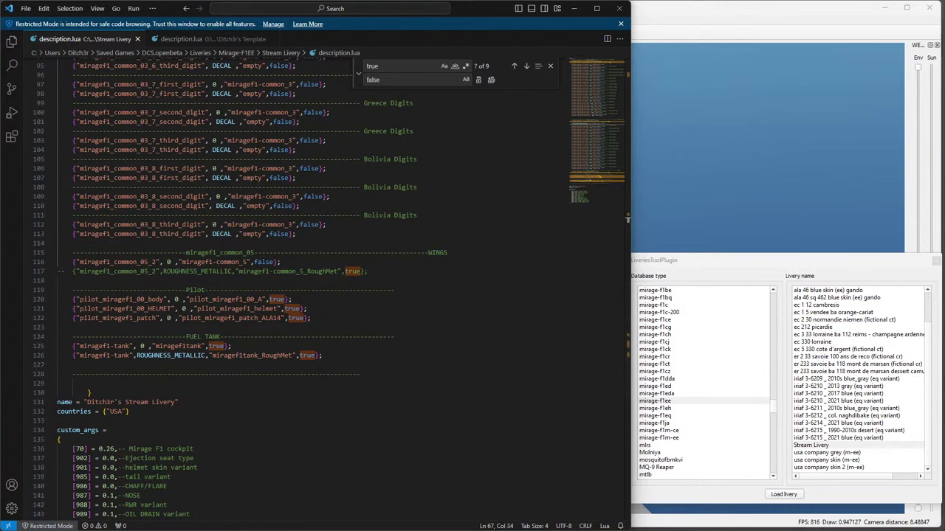
# In File Explorer, browse to Templates > Mirage-F1EE on the Liveries (G:) drive and select Mirage_F1_Template.zip.
pyautogui.hotkey('alt', 'Tab')
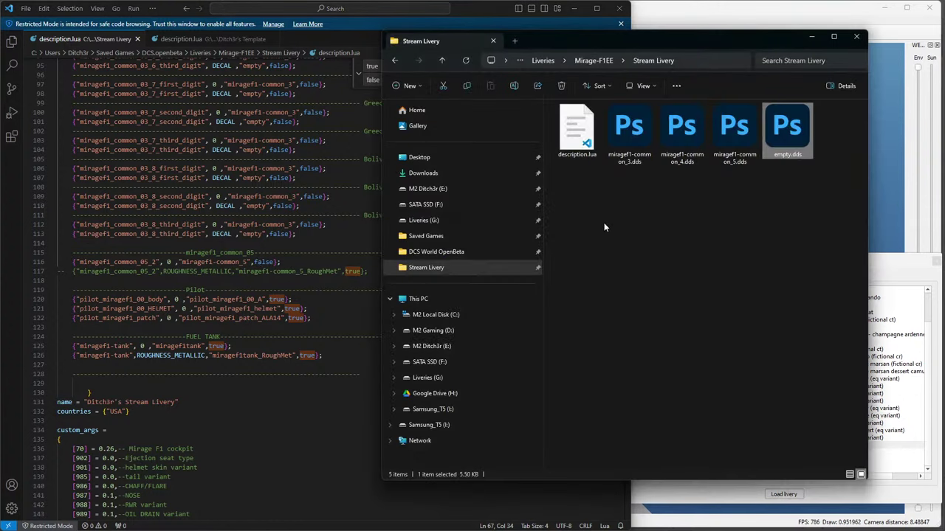
pyautogui.click(448, 219)
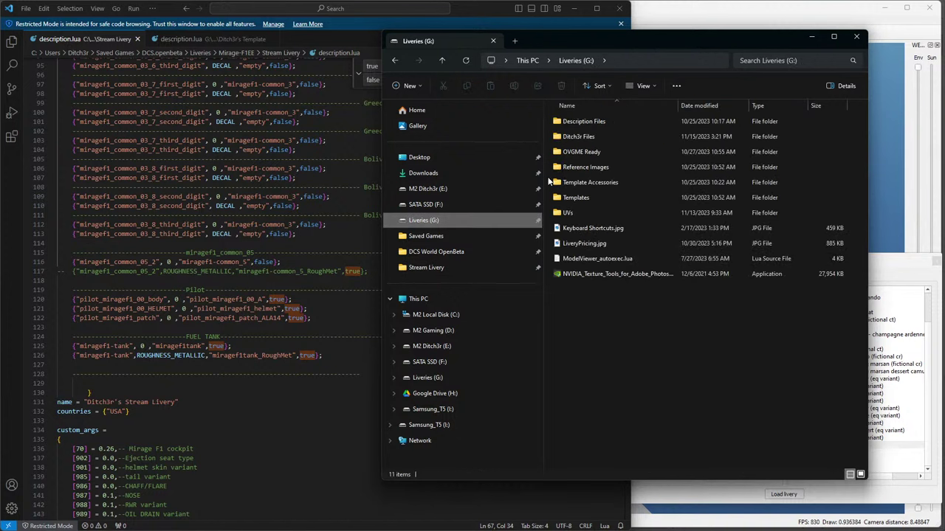
pyautogui.doubleClick(587, 198)
pyautogui.doubleClick(588, 319)
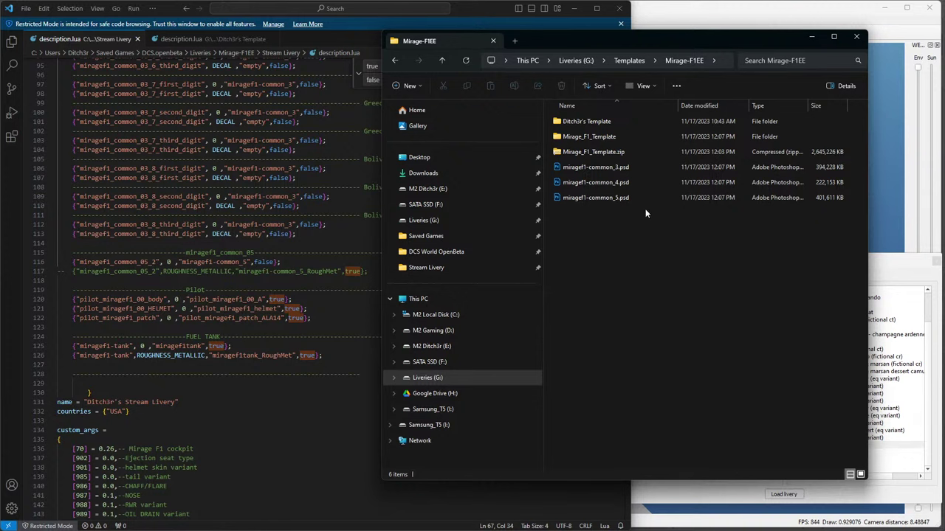
pyautogui.click(591, 152)
# Switch back to ModelViewer and expand the list of textures used by the model.
pyautogui.hotkey('alt', 'Tab')
pyautogui.click(19, 61)
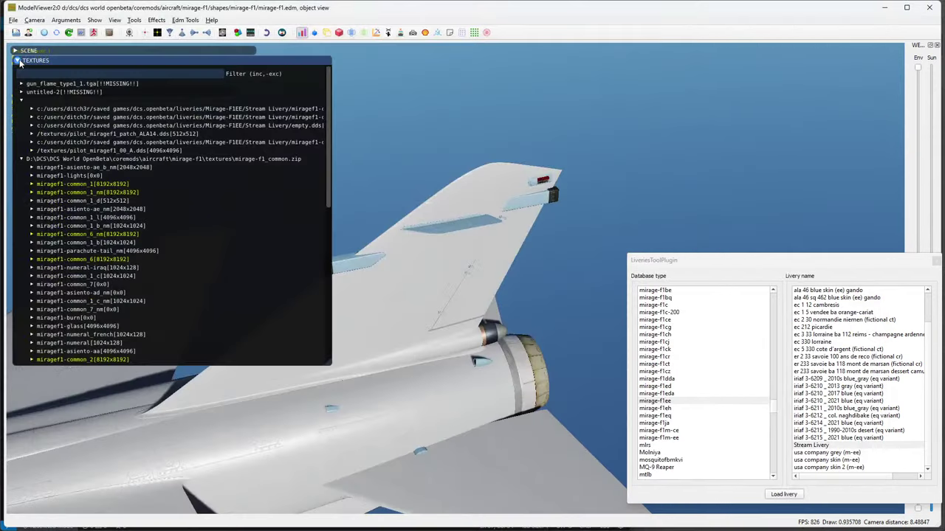
# Preview the miragef1-common_1, miragef1-common_1_nm and miragef1-common_6_nm textures in the mirage-f1_common.zip group.
pyautogui.click(32, 185)
pyautogui.click(32, 185)
pyautogui.click(30, 193)
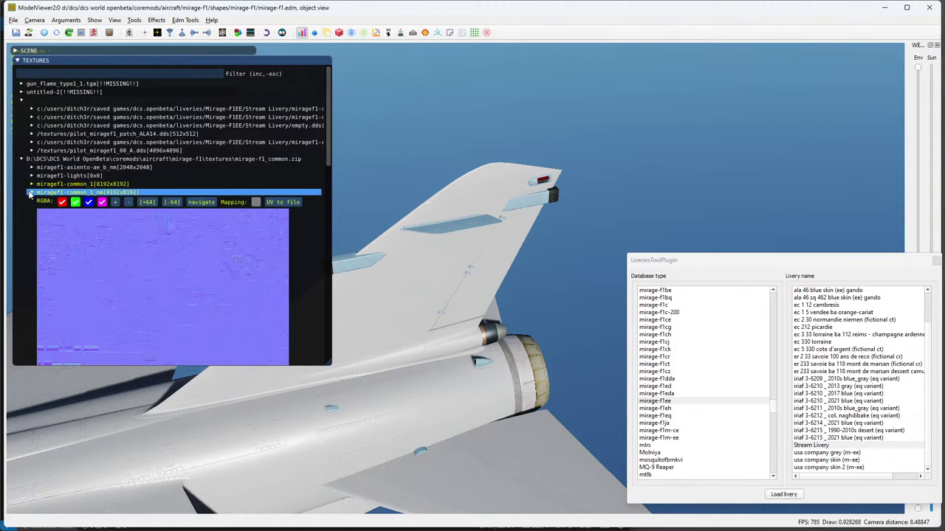
pyautogui.click(30, 193)
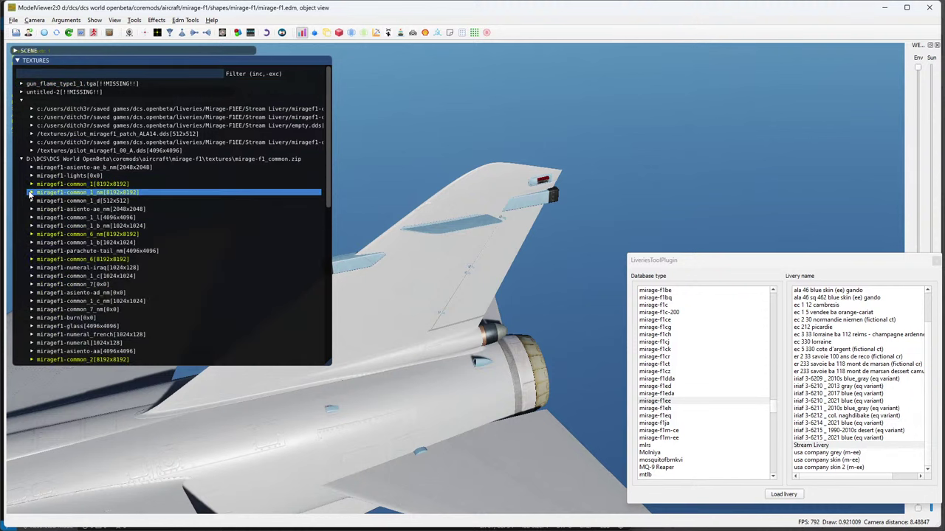
pyautogui.click(30, 234)
pyautogui.scroll(-3, 30, 237)
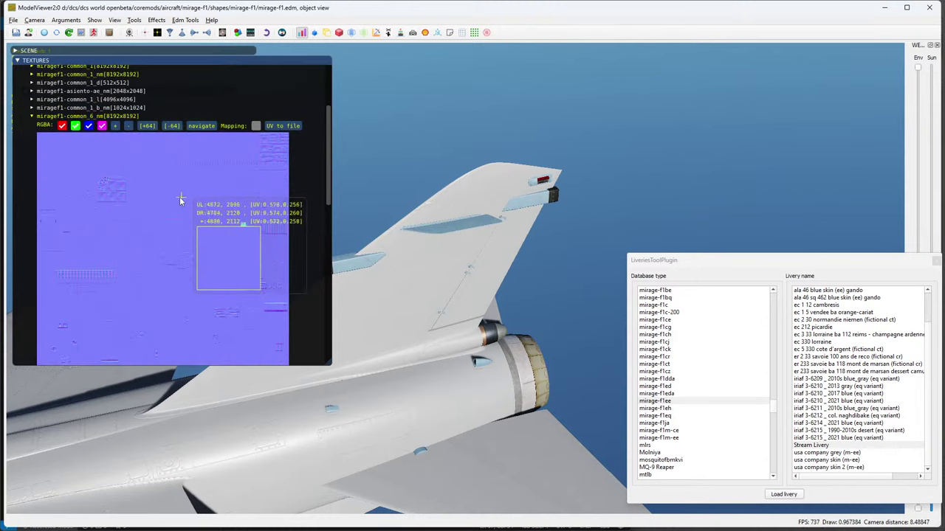
pyautogui.click(31, 118)
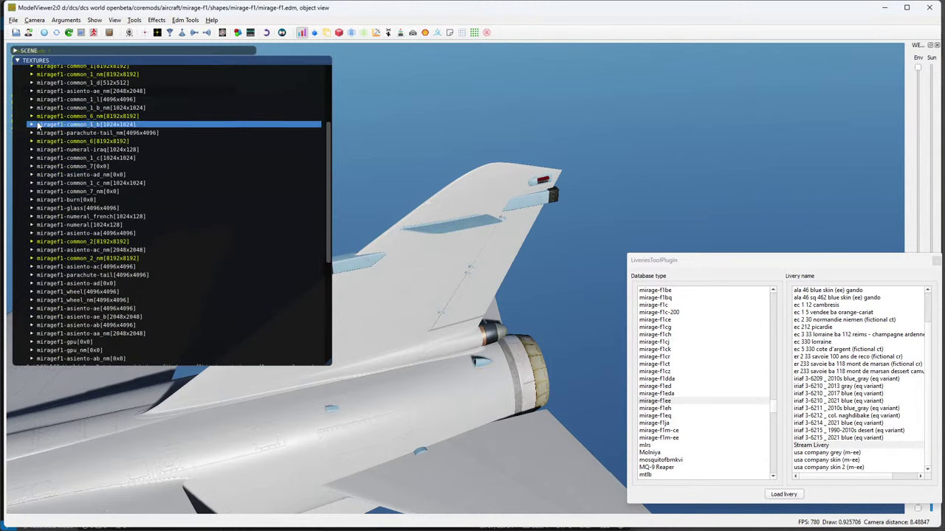
pyautogui.scroll(3, 33, 120)
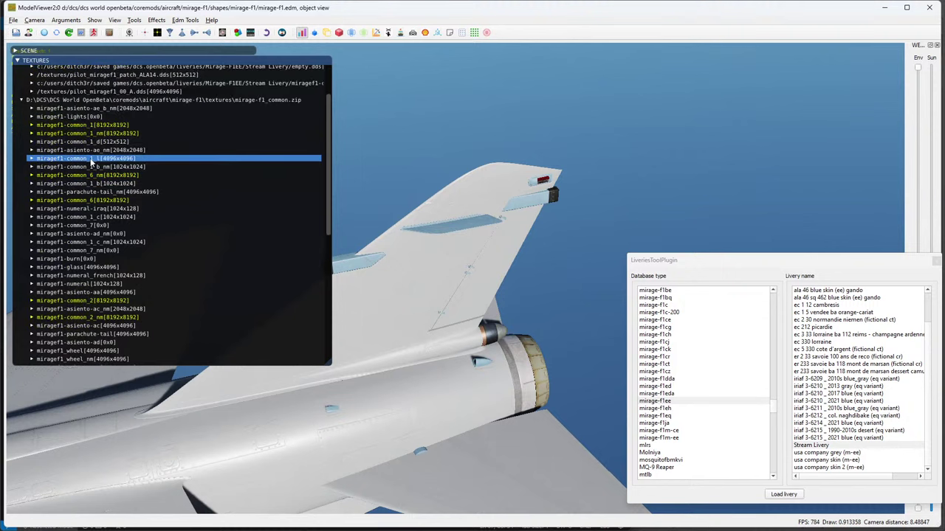
# Preview the missing untitled-2 and gun_flame_type1_1.tga textures.
pyautogui.click(22, 84)
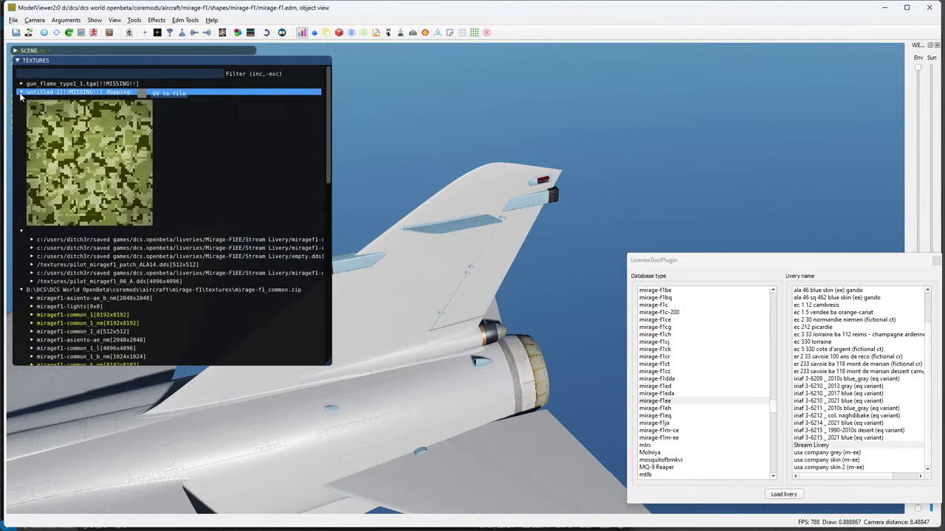
pyautogui.click(21, 84)
pyautogui.click(21, 84)
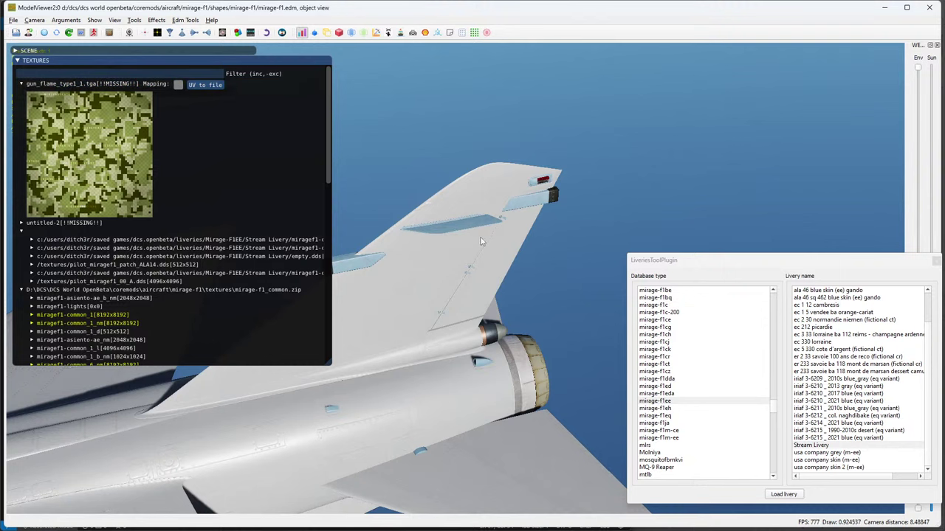
# Enlarge the textures window and preview the miragef1-common_2 and miragef1-common_2_nm textures.
pyautogui.moveTo(330, 363); pyautogui.dragTo(408, 449)
pyautogui.scroll(-2, 203, 250)
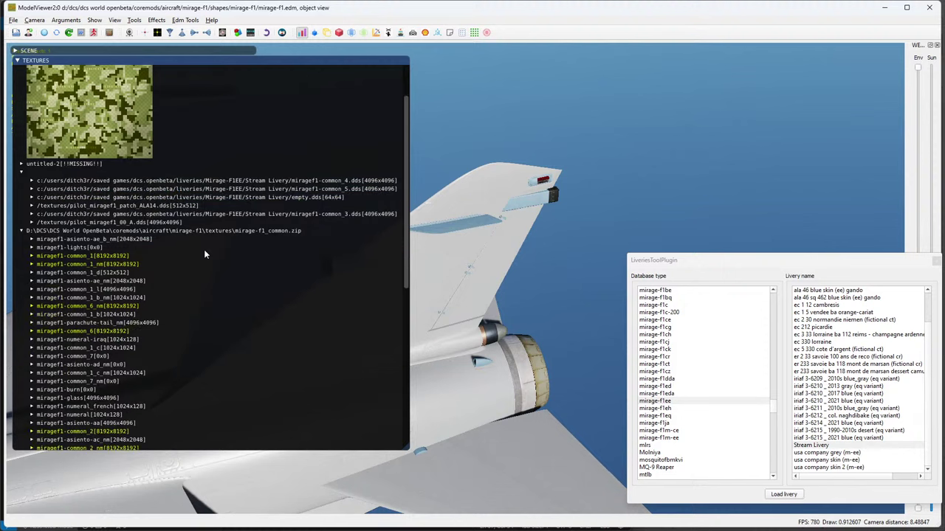
pyautogui.scroll(-4, 153, 260)
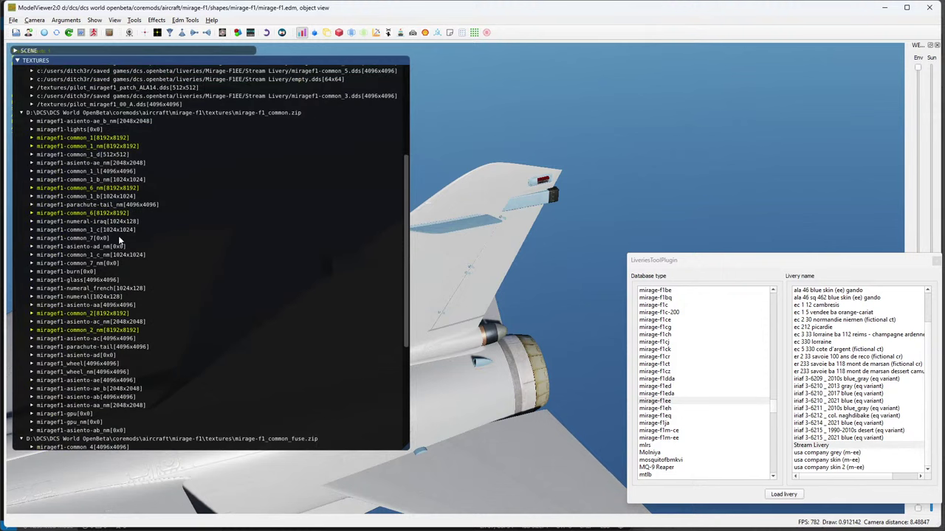
pyautogui.click(59, 313)
pyautogui.click(32, 314)
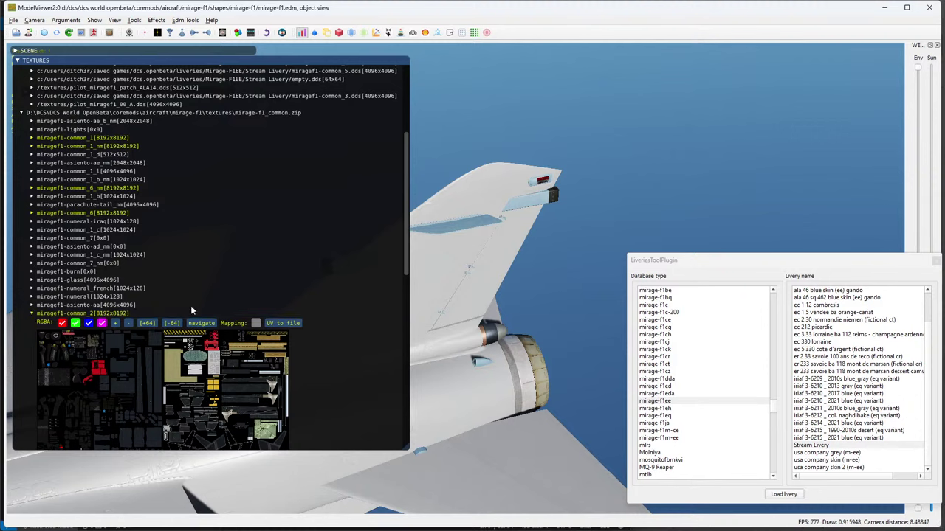
pyautogui.scroll(-6, 32, 316)
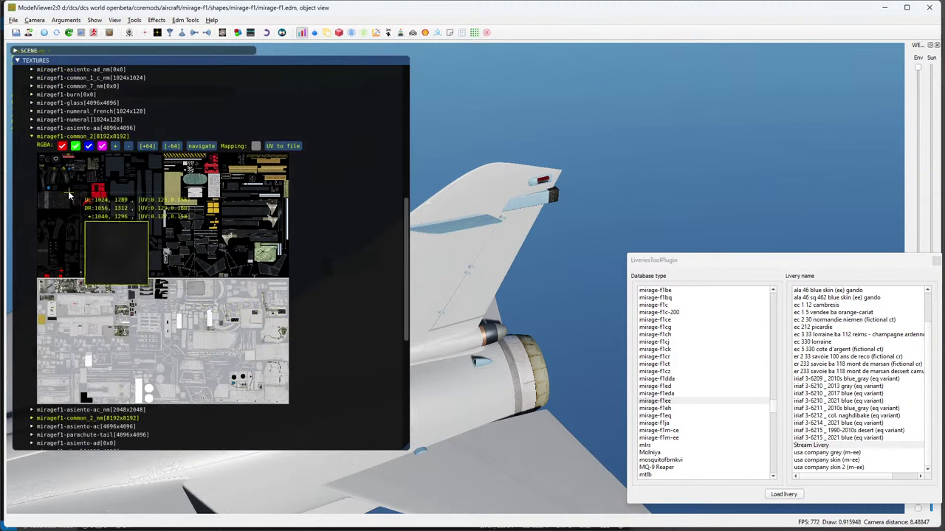
pyautogui.click(32, 137)
pyautogui.click(32, 153)
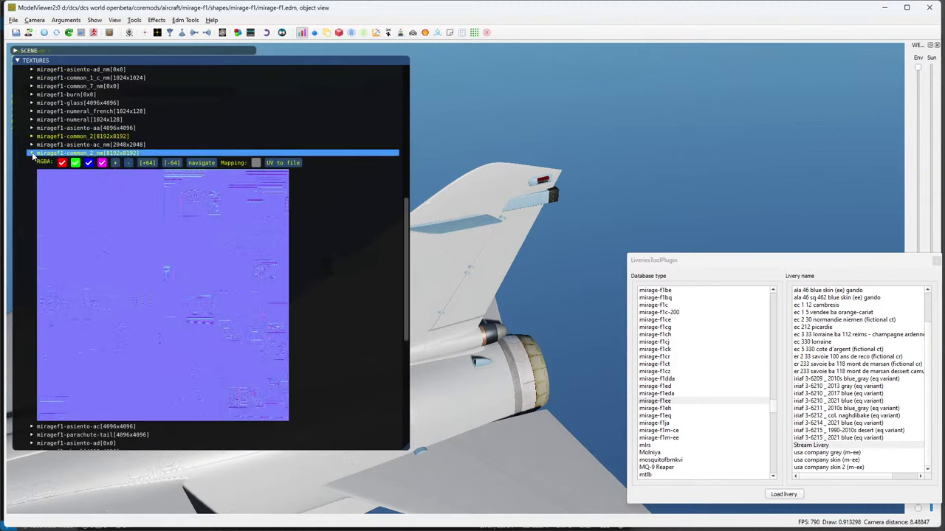
pyautogui.click(32, 154)
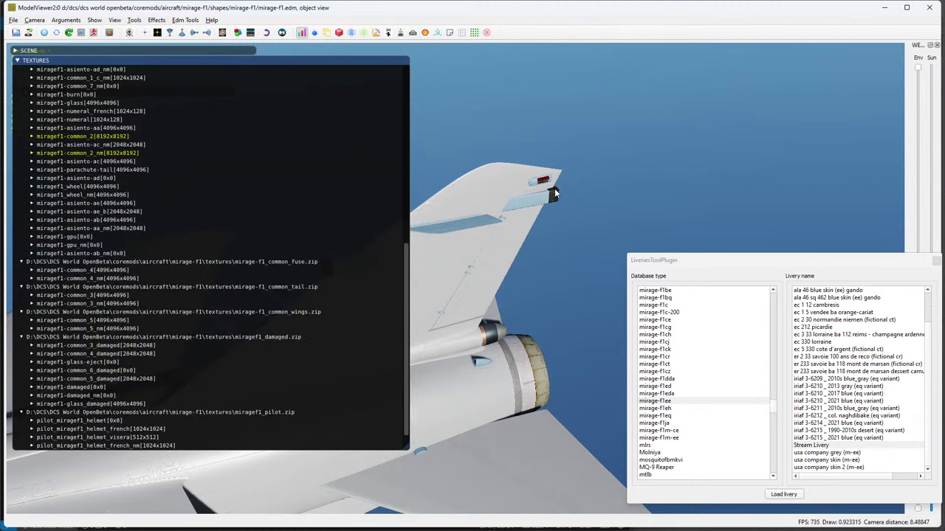
# Preview the miragef1-common_5 texture and collapse the mirage-f1_common_wings.zip group.
pyautogui.scroll(-1, 125, 276)
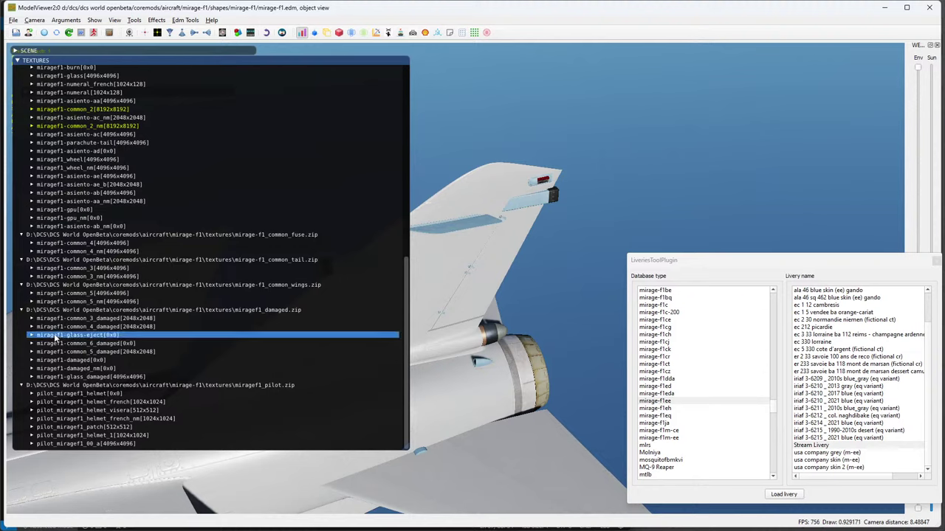
pyautogui.click(32, 294)
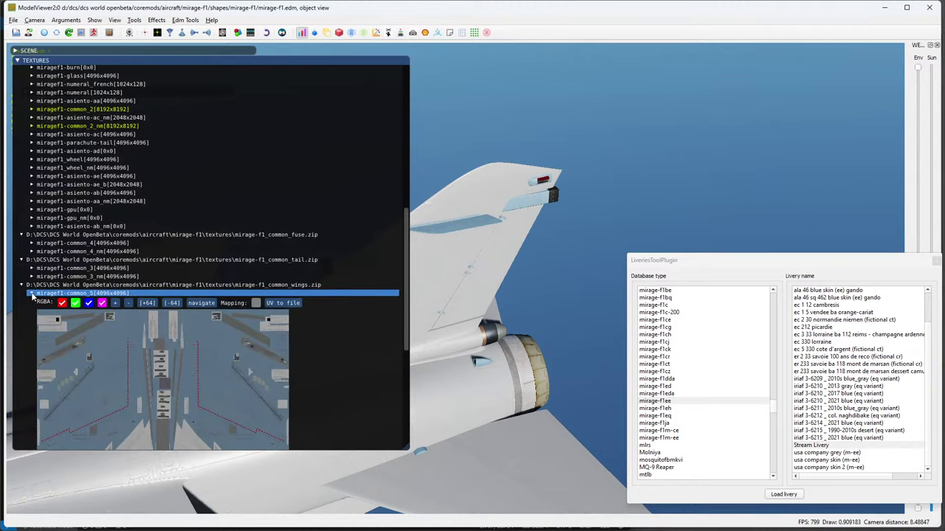
pyautogui.click(32, 294)
pyautogui.click(22, 285)
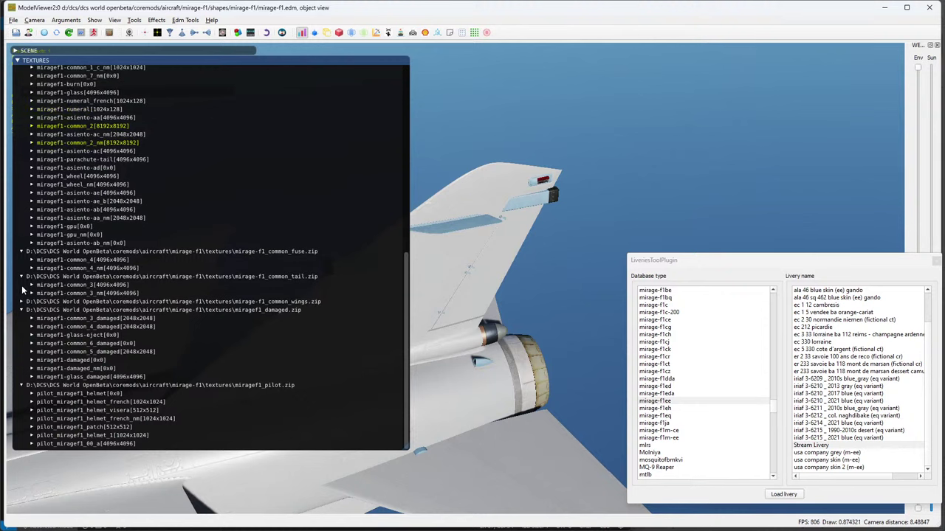
# Preview miragef1-common_3_damaged and collapse the miragef1_damaged.zip, mirage-f1_common_tail.zip and mirage-f1_common_fuse.zip groups.
pyautogui.click(31, 319)
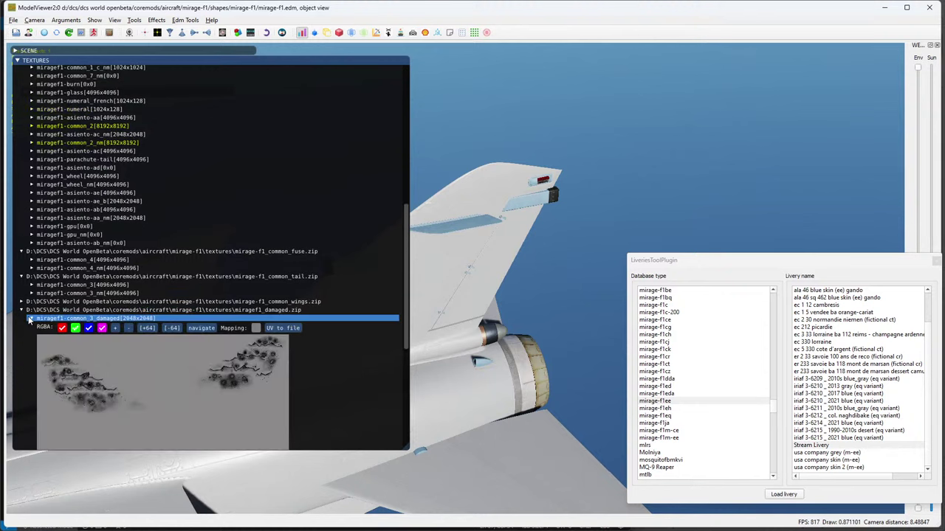
pyautogui.click(30, 319)
pyautogui.click(22, 311)
pyautogui.click(23, 343)
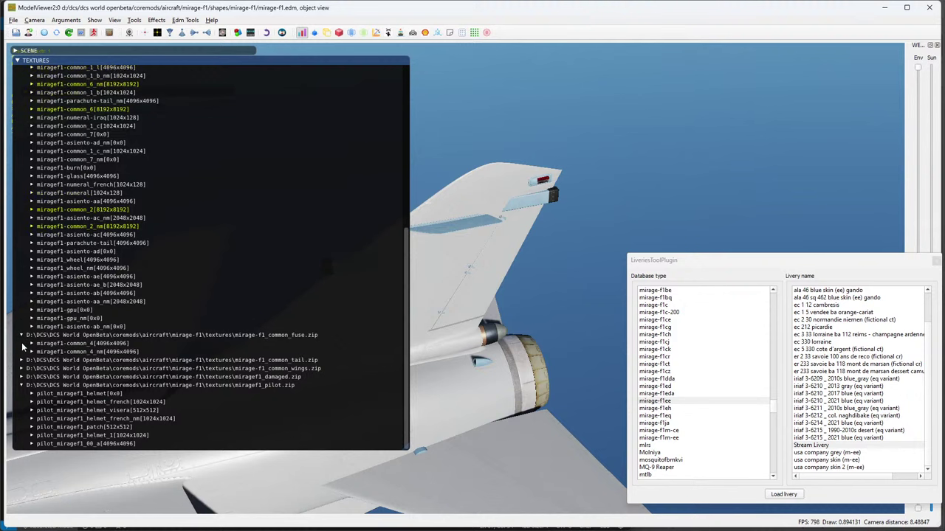
pyautogui.click(23, 335)
# Recheck the miragef1-common_2 and miragef1-common_2_nm textures and preview miragef1-asiento-ac_nm.
pyautogui.scroll(10, 30, 334)
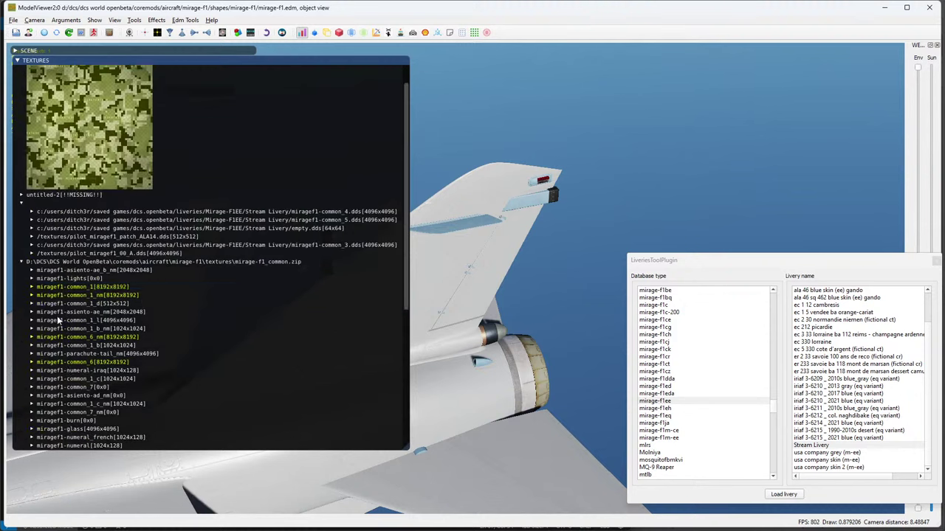
pyautogui.click(59, 317)
pyautogui.scroll(-7, 58, 319)
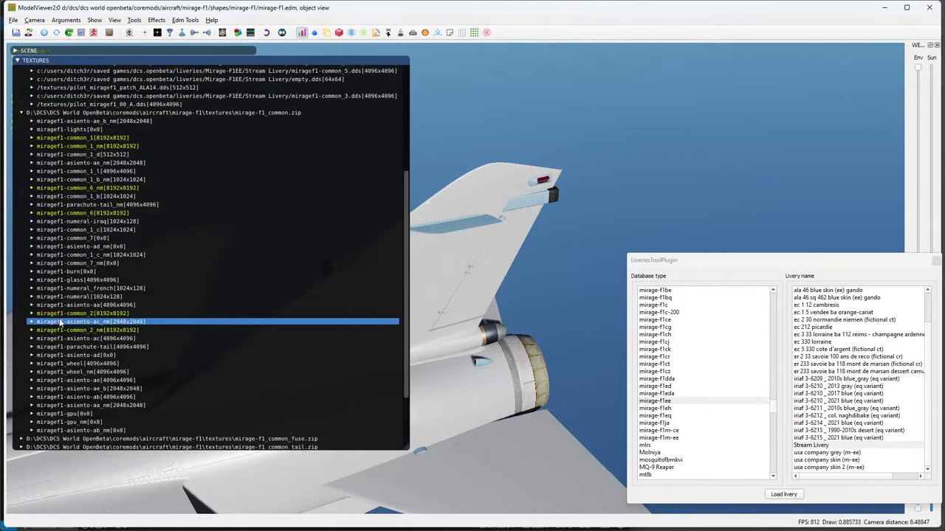
pyautogui.click(34, 316)
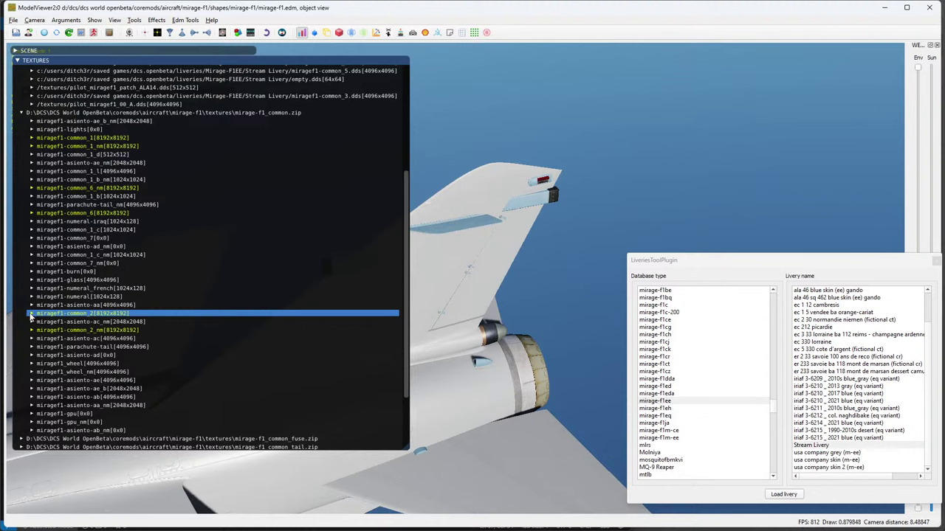
pyautogui.click(31, 316)
pyautogui.click(31, 316)
pyautogui.click(31, 324)
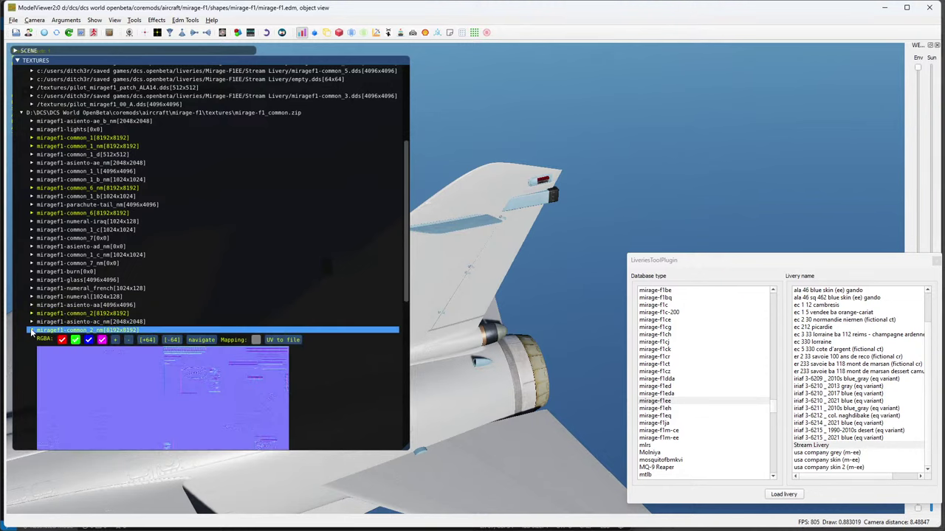
pyautogui.click(31, 324)
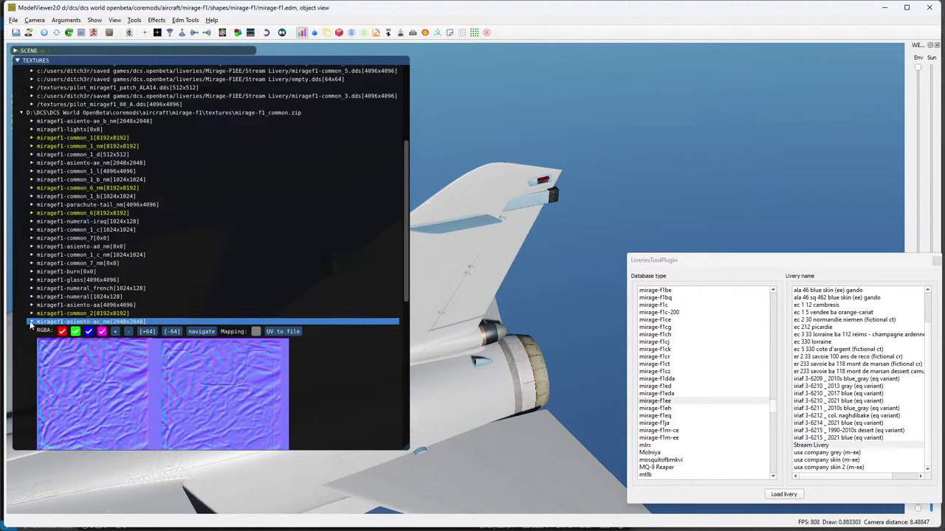
pyautogui.click(31, 323)
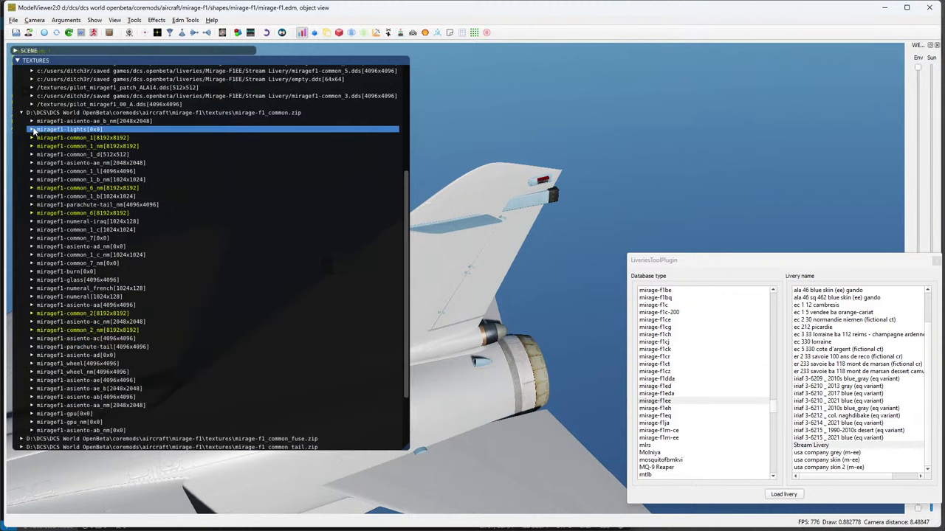
# Check the miragef1-common_1, miragef1-common_1_nm and miragef1-common_1_d texture previews one after another.
pyautogui.click(31, 138)
pyautogui.click(30, 138)
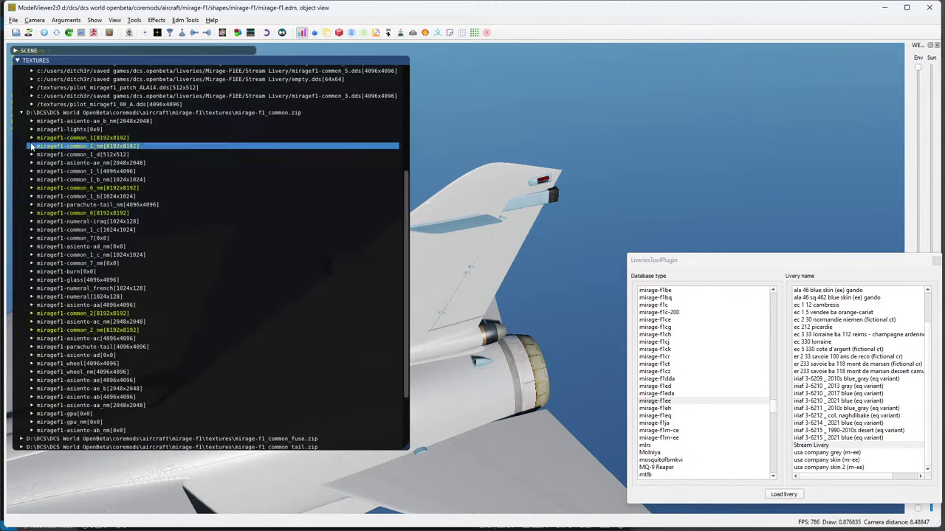
pyautogui.click(31, 147)
pyautogui.click(31, 146)
pyautogui.click(31, 154)
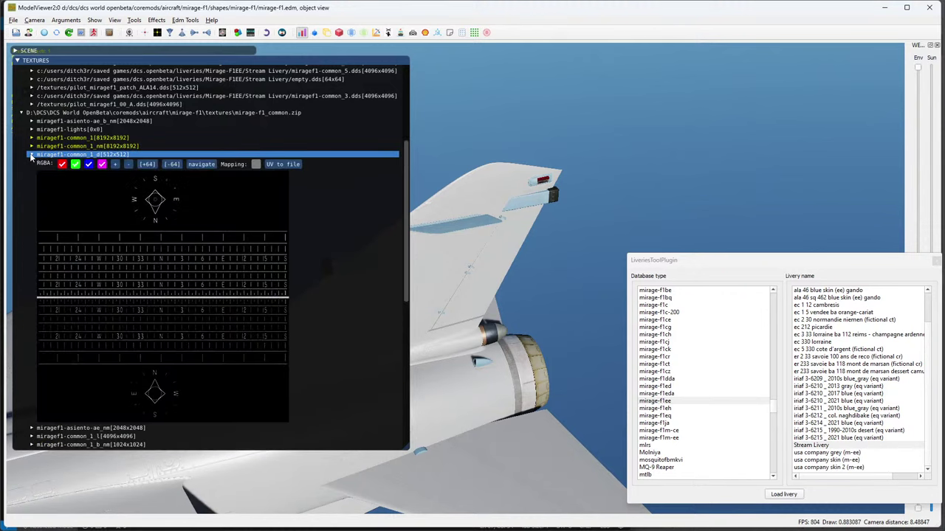
pyautogui.click(31, 155)
# Preview the miragef1-asiento-ae_nm, miragef1-common_1_l, miragef1-common_1_b_nm and miragef1-common_6_nm textures in turn.
pyautogui.click(31, 162)
pyautogui.click(31, 162)
pyautogui.click(31, 171)
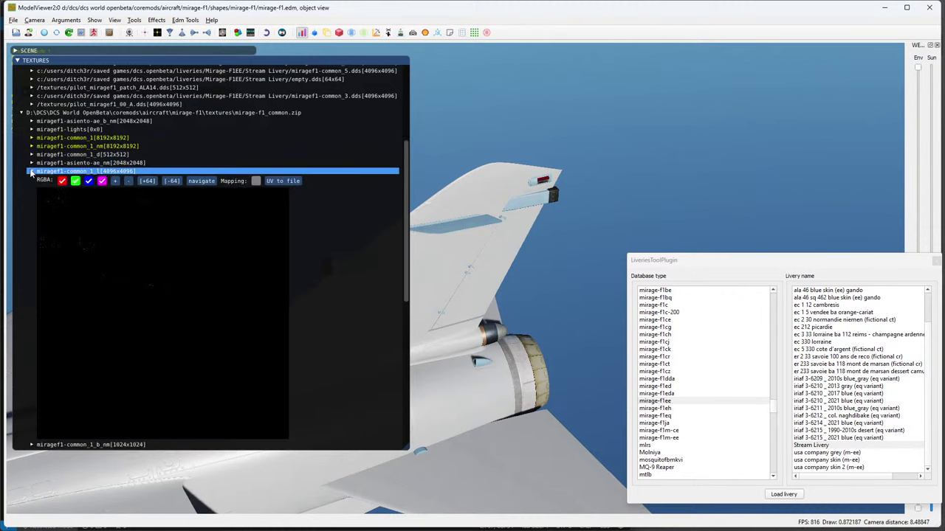
pyautogui.click(31, 171)
pyautogui.click(31, 179)
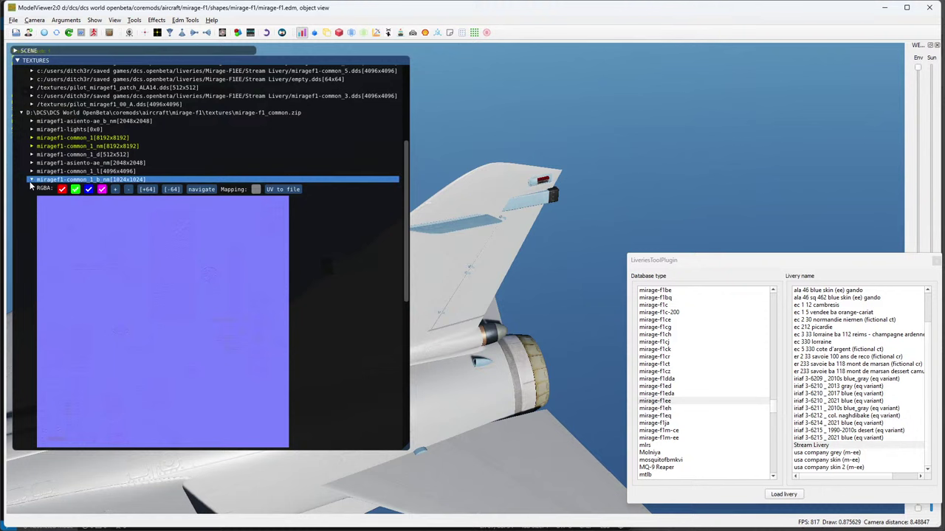
pyautogui.click(31, 179)
pyautogui.click(31, 188)
pyautogui.click(31, 187)
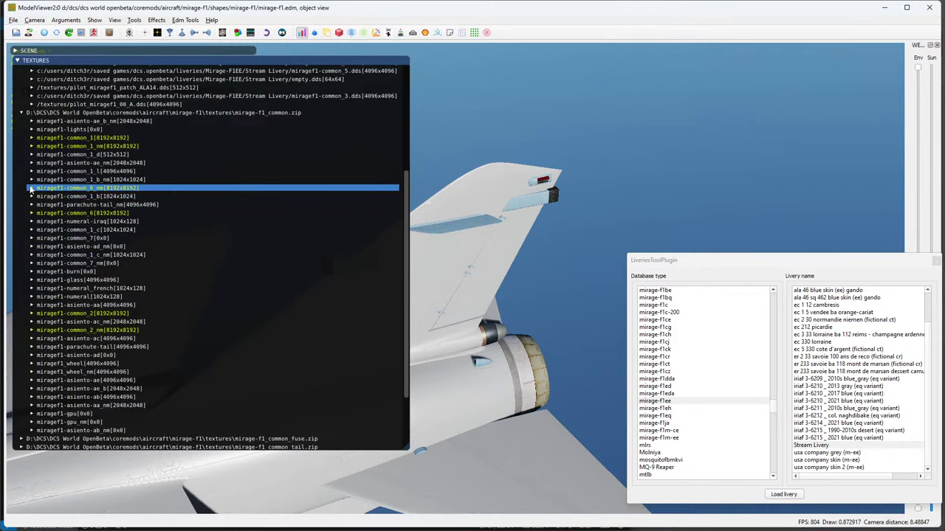
# Preview the miragef1-common_1_b, miragef1-parachute-tail_nm and miragef1-common_6 textures in turn.
pyautogui.click(31, 196)
pyautogui.click(31, 196)
pyautogui.click(31, 205)
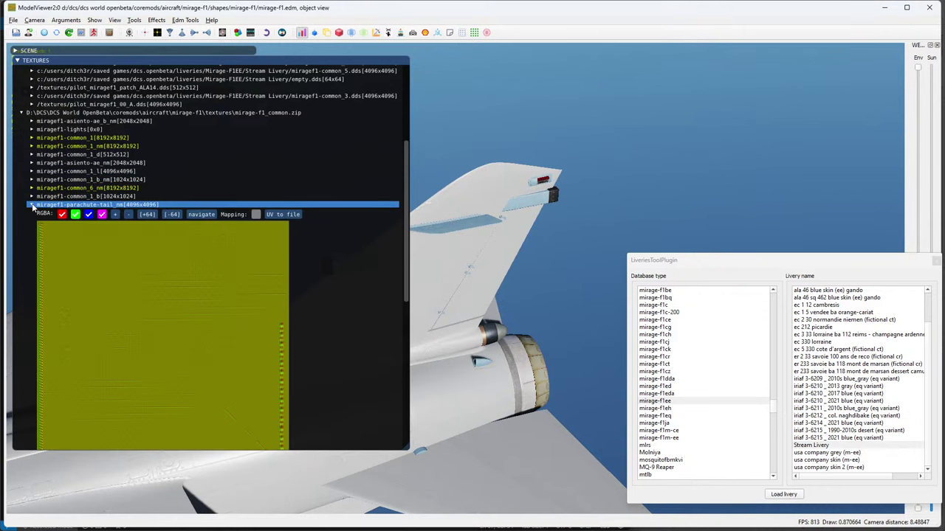
pyautogui.click(31, 205)
pyautogui.click(31, 212)
pyautogui.click(31, 212)
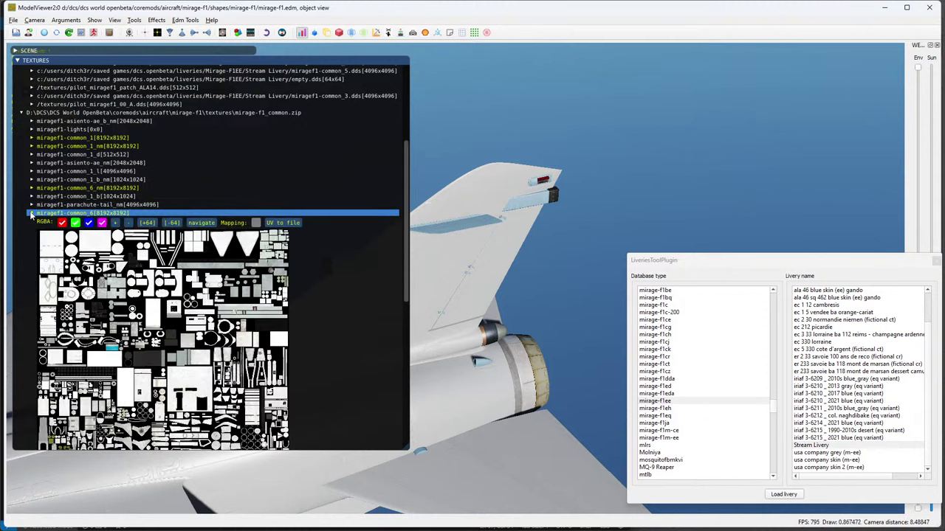
pyautogui.click(31, 212)
# Preview the miragef1-numeral-iraq and miragef1-common_1_c textures.
pyautogui.click(31, 221)
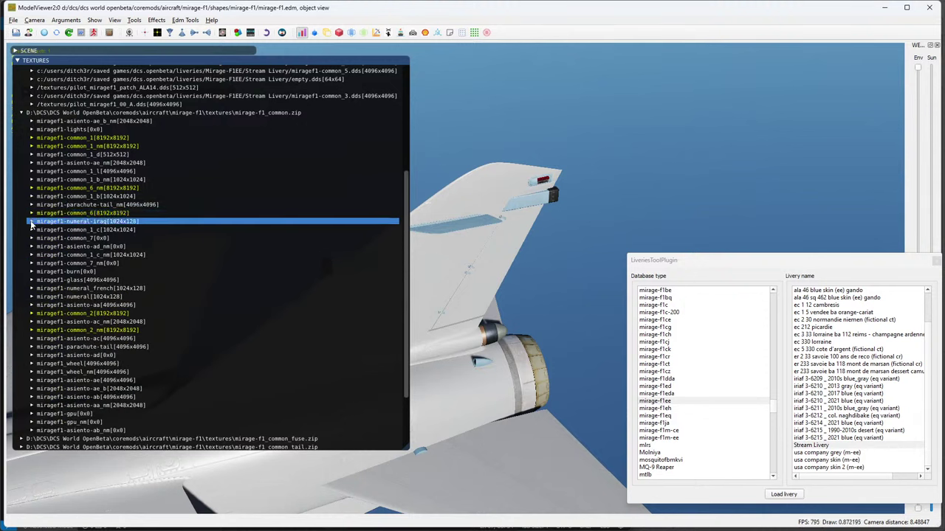
pyautogui.click(31, 221)
pyautogui.click(31, 221)
pyautogui.click(31, 229)
pyautogui.click(31, 230)
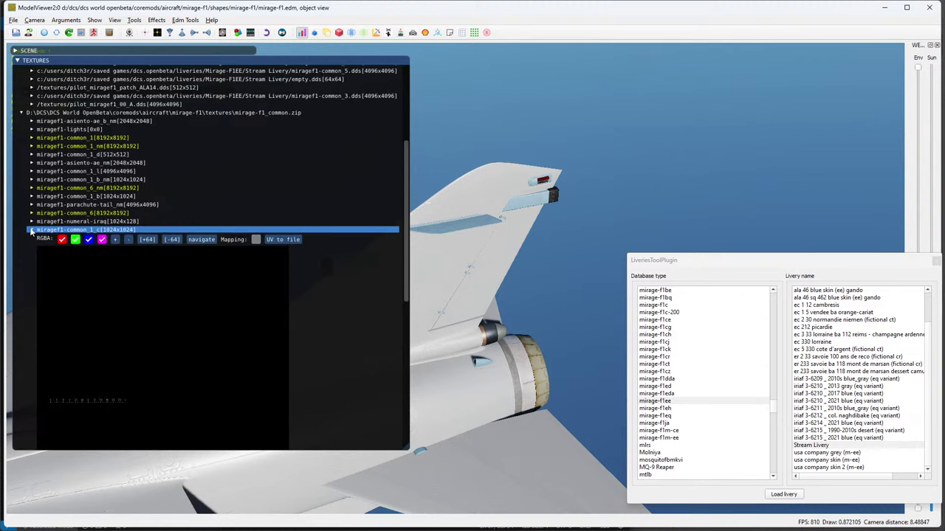
pyautogui.click(31, 229)
# Check the miragef1-common_7, miragef1-asiento-ad_nm and miragef1-common_1_c_nm textures in turn.
pyautogui.click(31, 238)
pyautogui.click(31, 237)
pyautogui.click(31, 237)
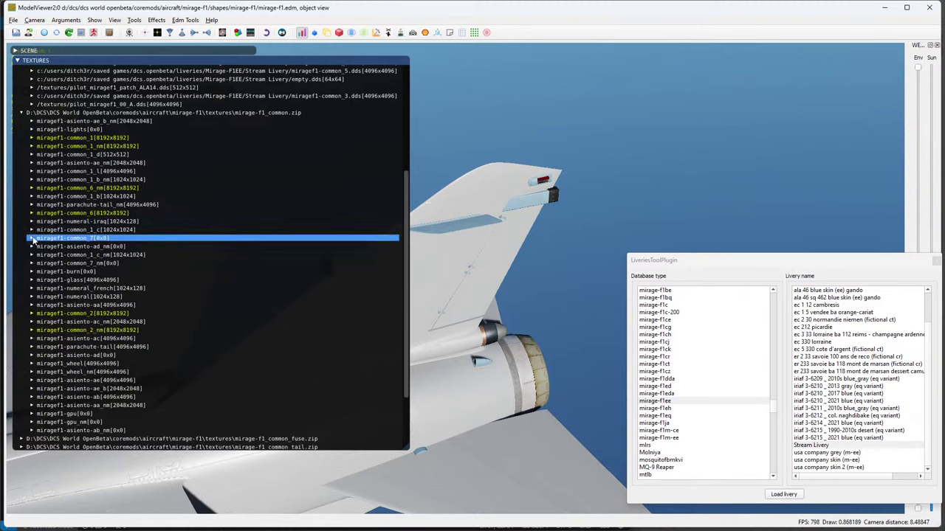
pyautogui.click(31, 246)
pyautogui.click(32, 246)
pyautogui.click(31, 246)
pyautogui.click(32, 255)
pyautogui.click(32, 255)
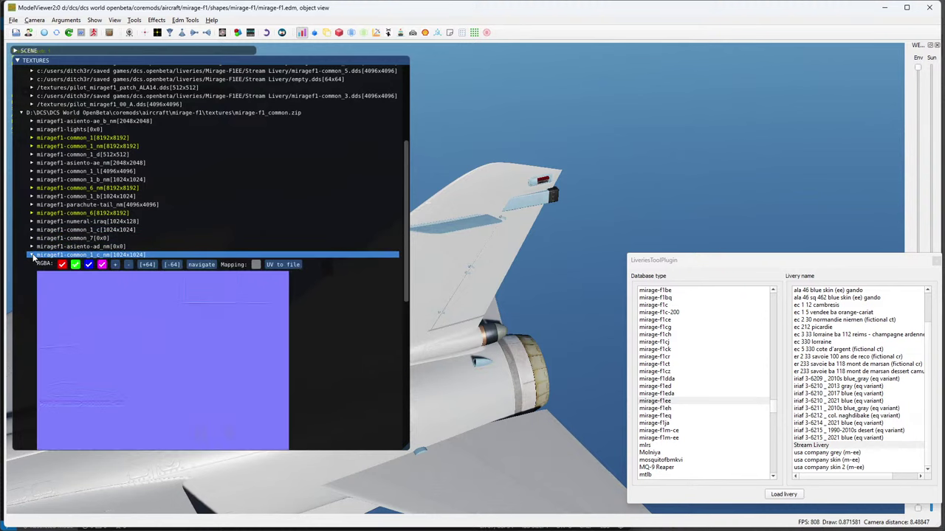
# Close the miragef1-common_1_c_nm preview and check the miragef1-common_7_nm and miragef1-burn textures.
pyautogui.click(32, 255)
pyautogui.click(32, 263)
pyautogui.click(31, 263)
pyautogui.click(31, 262)
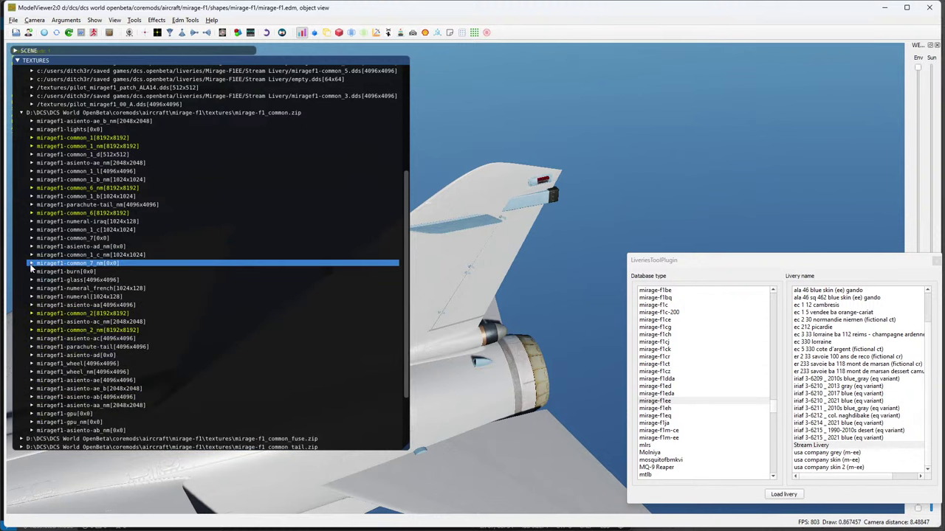
pyautogui.click(31, 272)
pyautogui.click(31, 271)
pyautogui.click(31, 273)
# Preview the miragef1-glass texture and collapse it again.
pyautogui.click(31, 280)
pyautogui.click(31, 280)
pyautogui.click(31, 280)
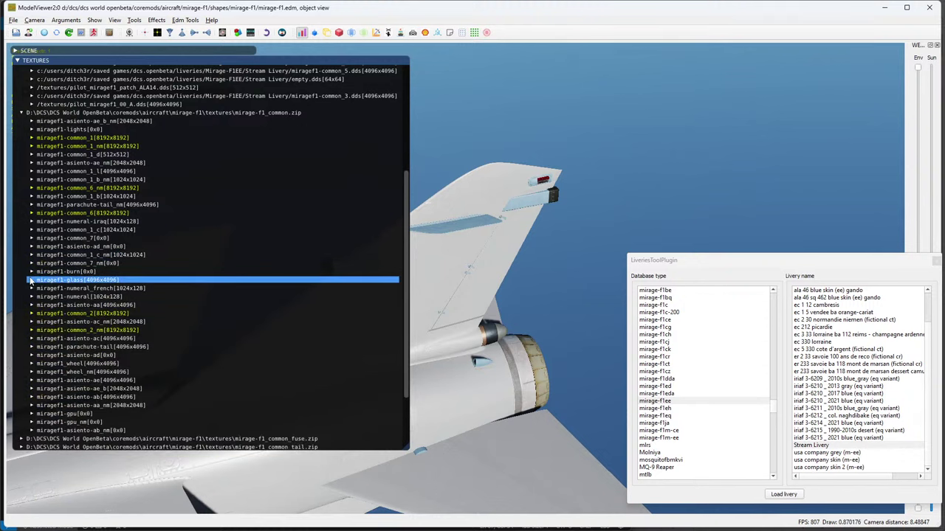
pyautogui.scroll(-2, 31, 279)
pyautogui.click(31, 280)
pyautogui.scroll(-1, 31, 281)
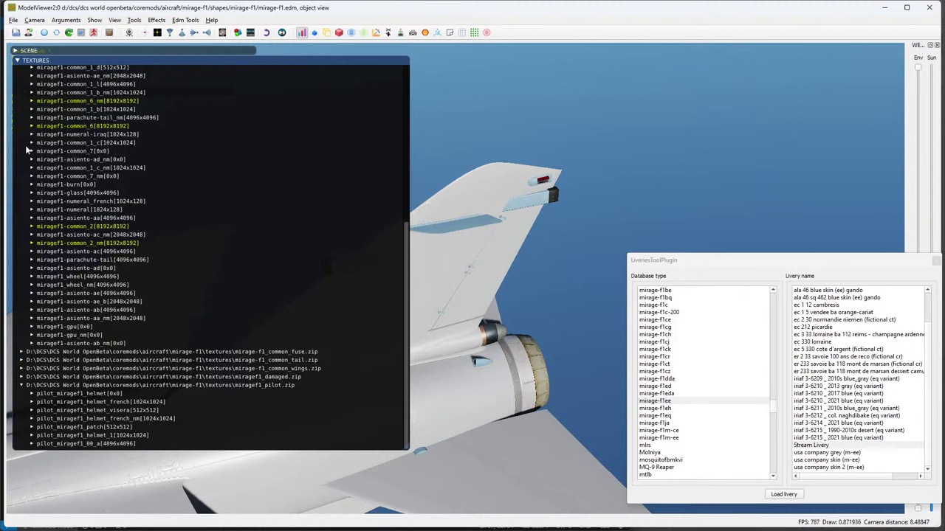
# Preview the miragef1-numeral_french and miragef1-numeral textures in turn.
pyautogui.click(31, 201)
pyautogui.click(31, 201)
pyautogui.click(31, 201)
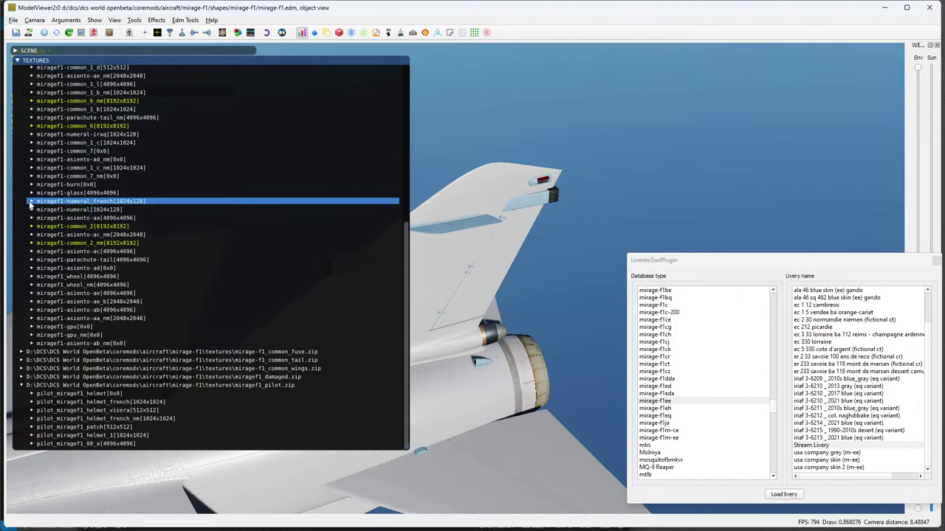
pyautogui.click(30, 209)
pyautogui.click(30, 202)
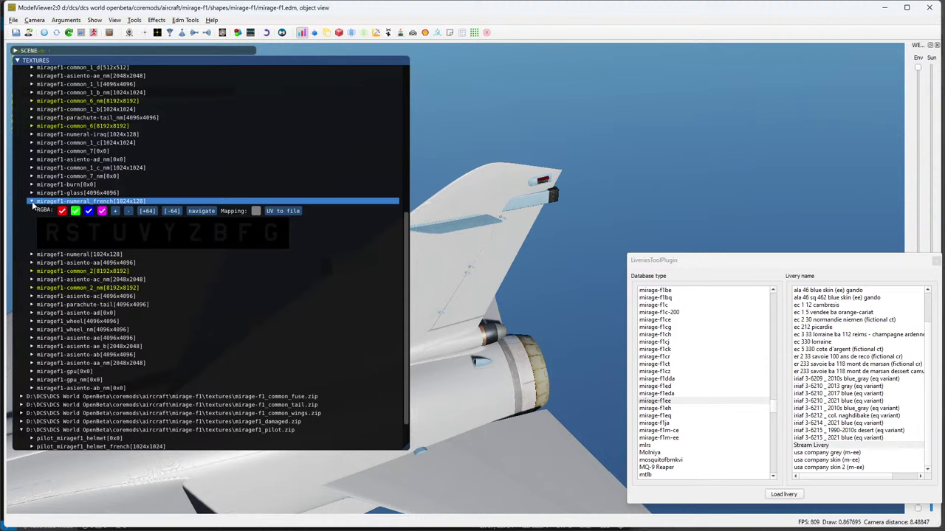
pyautogui.click(32, 205)
pyautogui.click(32, 210)
pyautogui.click(32, 211)
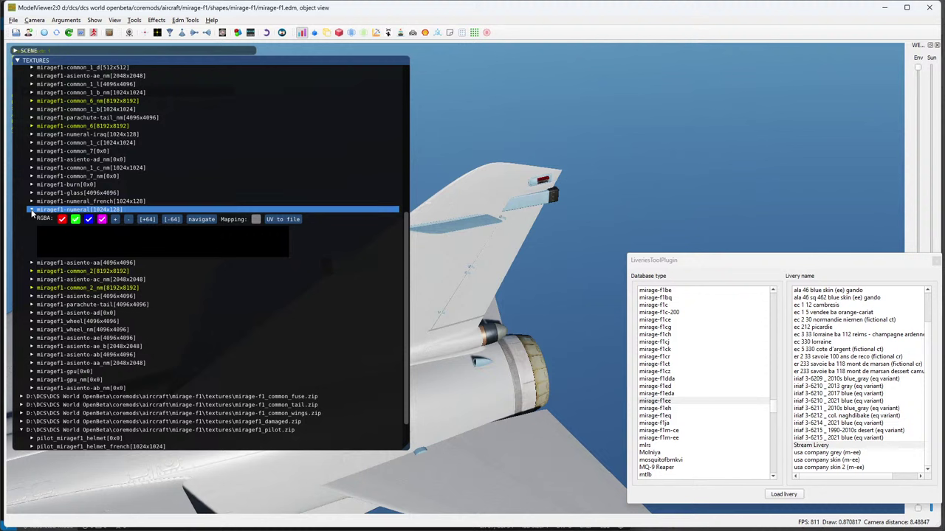
pyautogui.click(31, 210)
# Preview the whole miragef1-asiento-aa texture and collapse it again.
pyautogui.click(31, 219)
pyautogui.click(31, 220)
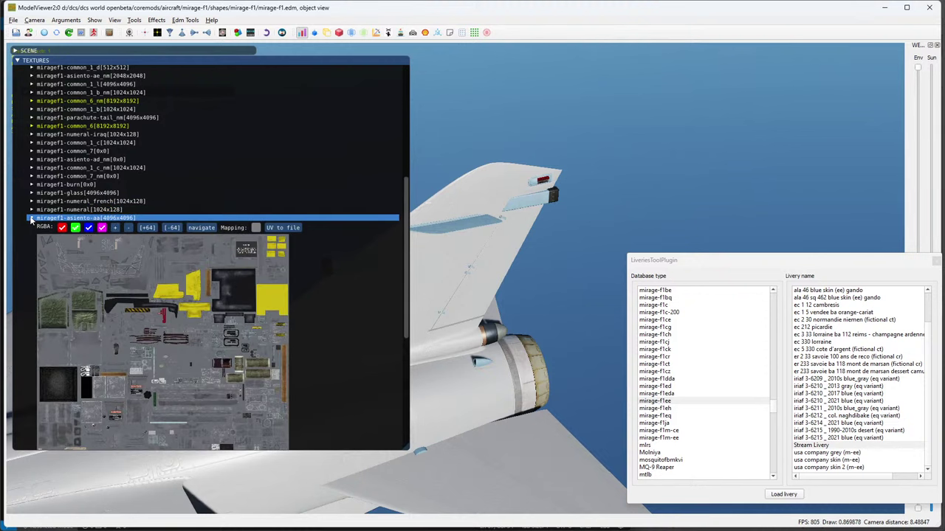
pyautogui.scroll(-2, 148, 225)
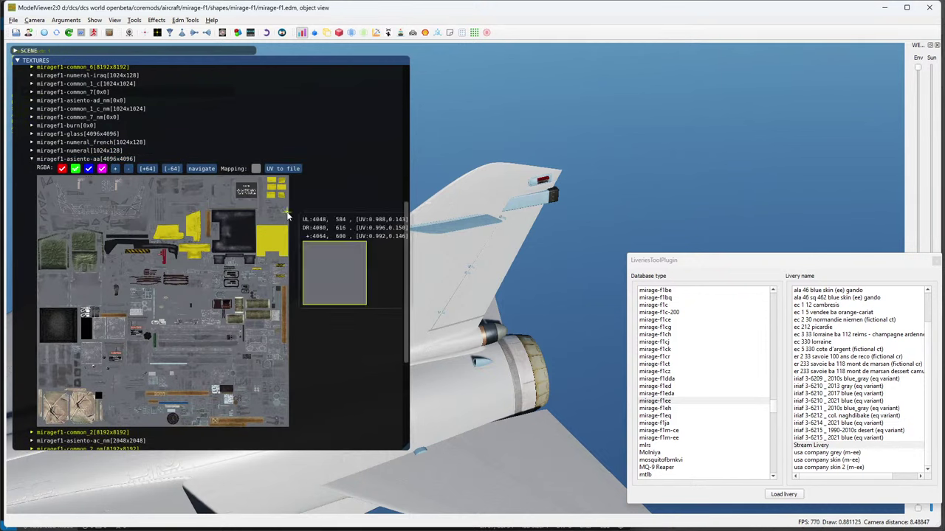
pyautogui.click(30, 161)
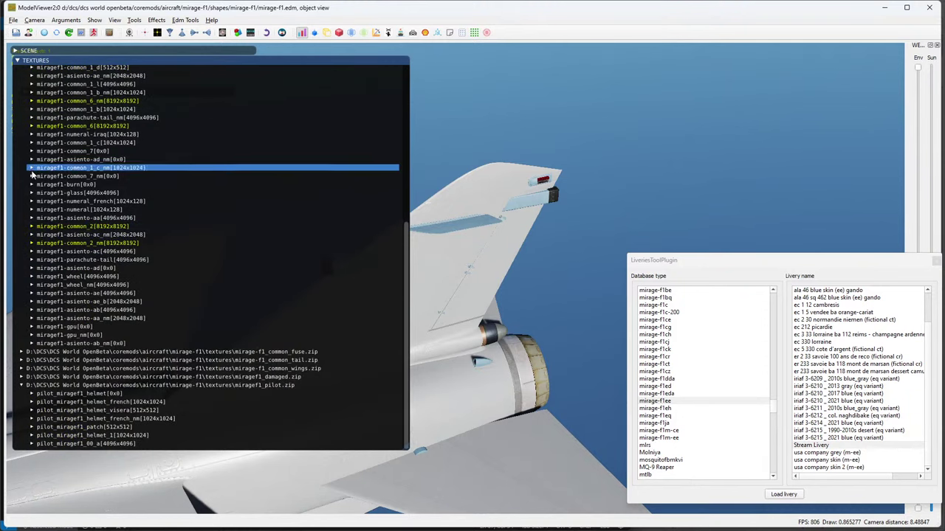
# Check the miragef1-common_2, miragef1-asiento-ac_nm and miragef1-common_2_nm textures in turn.
pyautogui.click(30, 226)
pyautogui.click(31, 226)
pyautogui.click(30, 234)
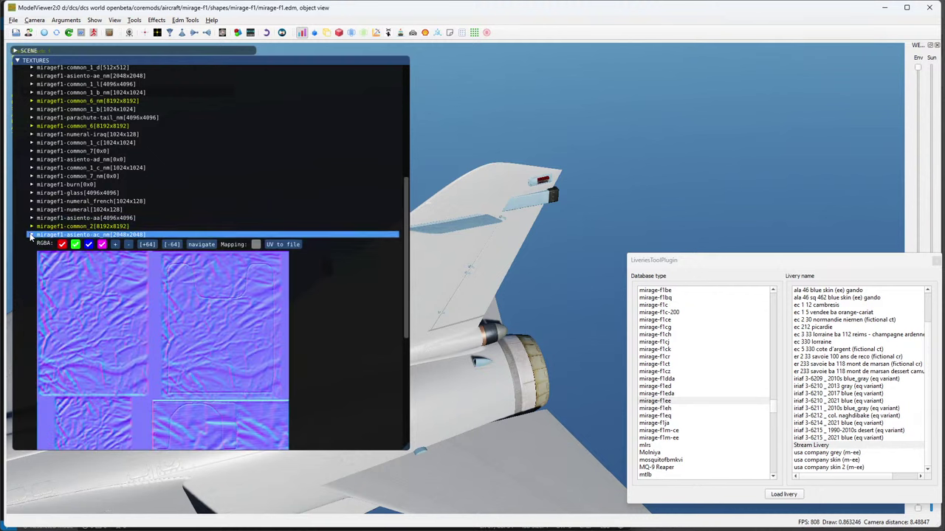
pyautogui.click(30, 235)
pyautogui.click(30, 244)
pyautogui.click(31, 243)
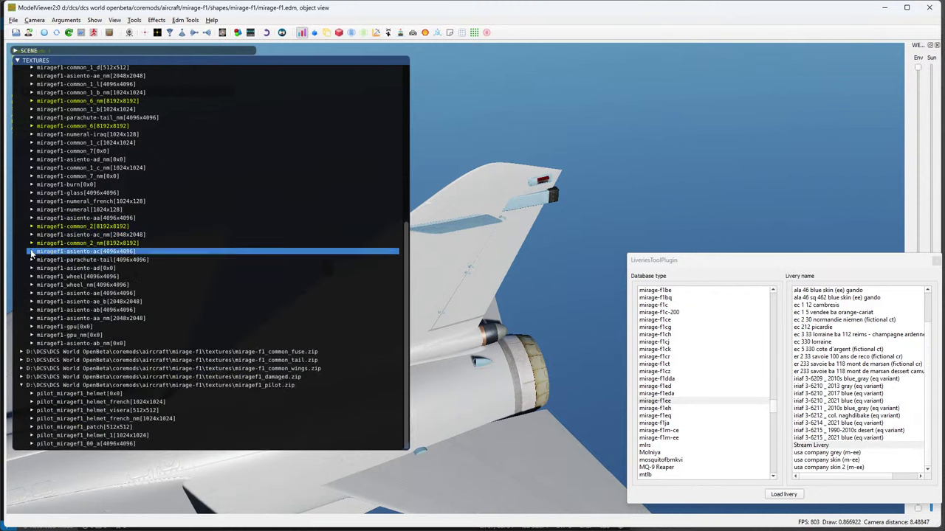
# Check the miragef1-asiento-ac, miragef1-parachute-tail and miragef1-asiento-ad textures in turn.
pyautogui.click(30, 251)
pyautogui.click(31, 252)
pyautogui.click(31, 260)
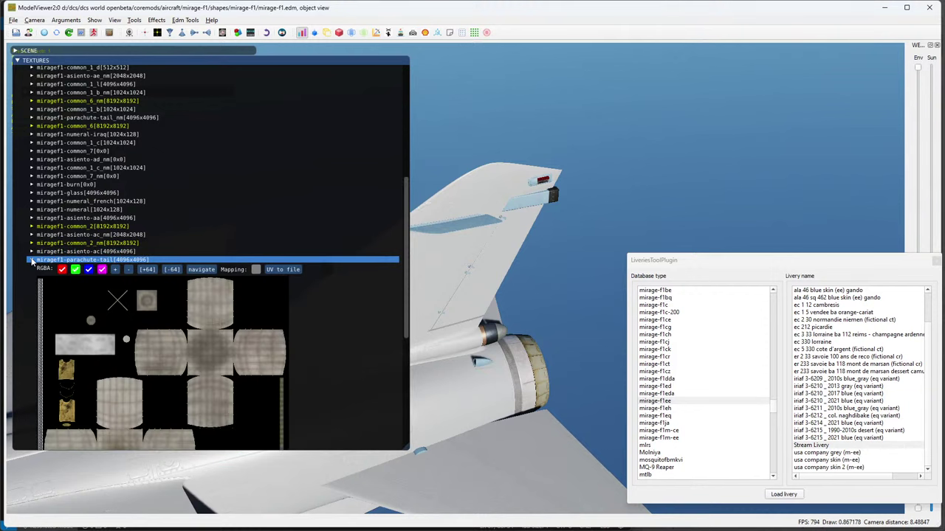
pyautogui.click(30, 259)
pyautogui.click(30, 268)
pyautogui.click(30, 268)
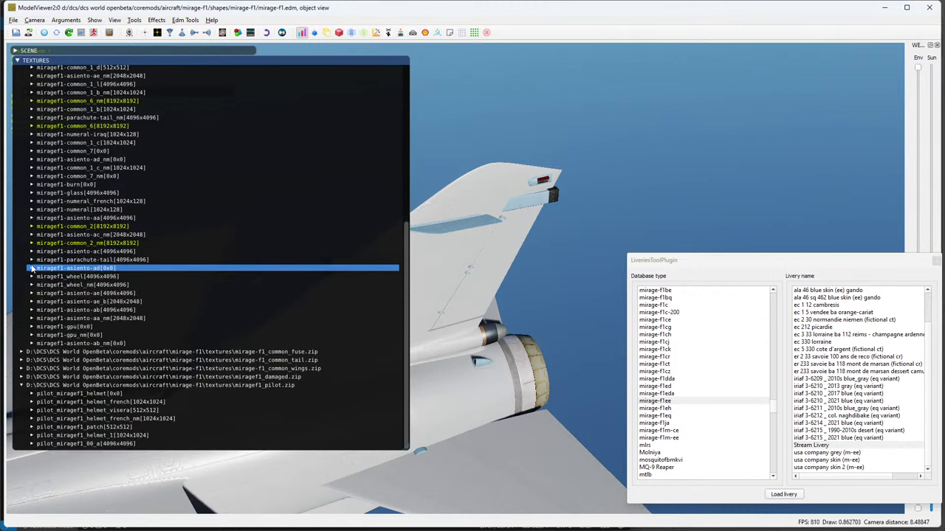
# Preview the whole miragef1_wheel texture, collapse it and move on down the texture list.
pyautogui.click(31, 277)
pyautogui.scroll(-5, 89, 263)
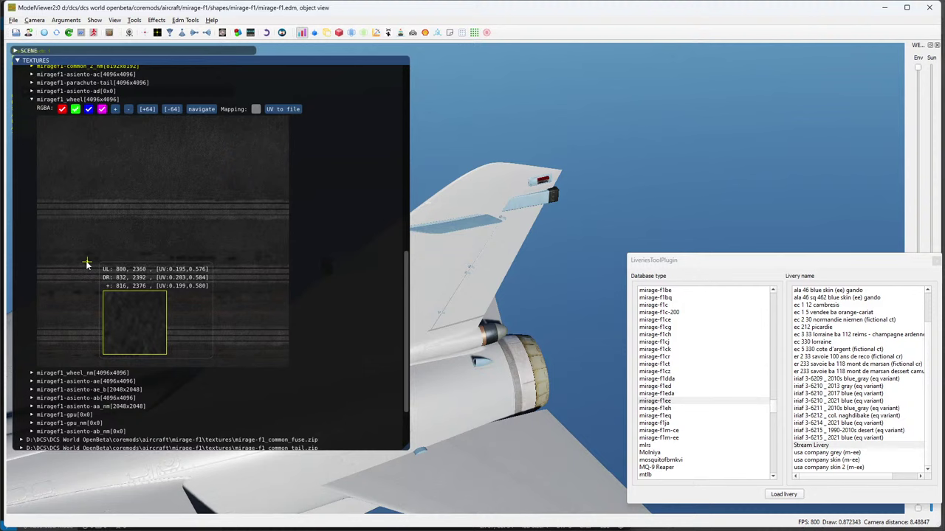
pyautogui.click(31, 104)
pyautogui.press('Down')
pyautogui.press('Down')
pyautogui.press('Down')
pyautogui.press('Down')
pyautogui.press('Down')
pyautogui.press('Down')
pyautogui.press('Down')
pyautogui.press('Down')
pyautogui.press('Down')
pyautogui.press('Down')
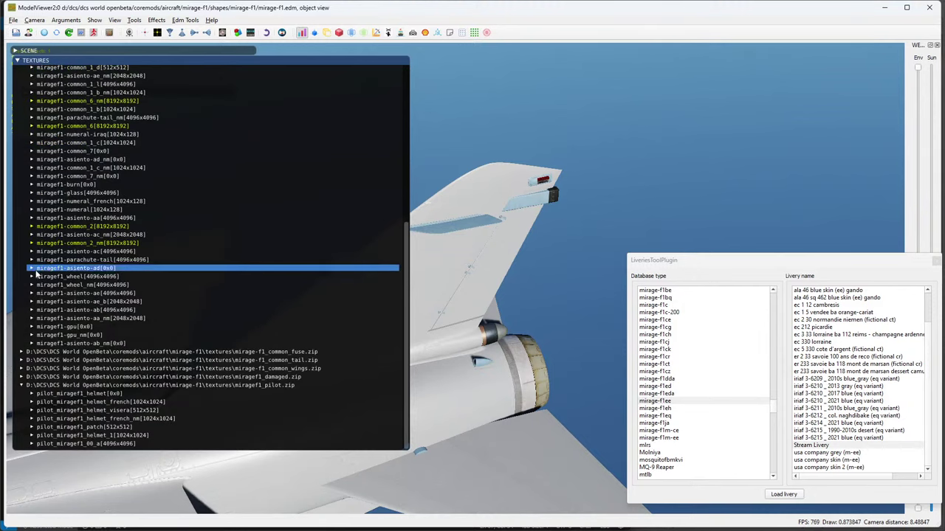
pyautogui.press('Down')
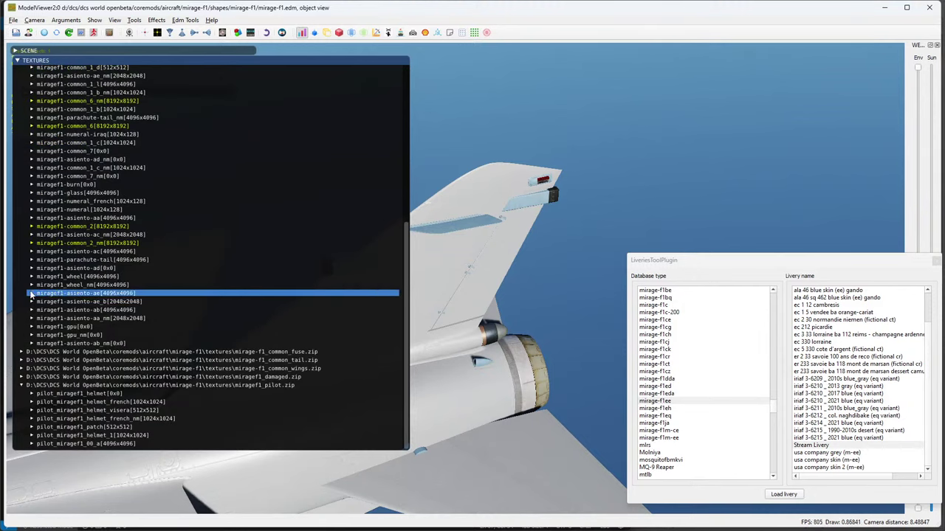
# Preview the whole miragef1-asiento-ae texture, collapse it and go on to miragef1-asiento-ab.
pyautogui.click(32, 293)
pyautogui.scroll(-3, 79, 204)
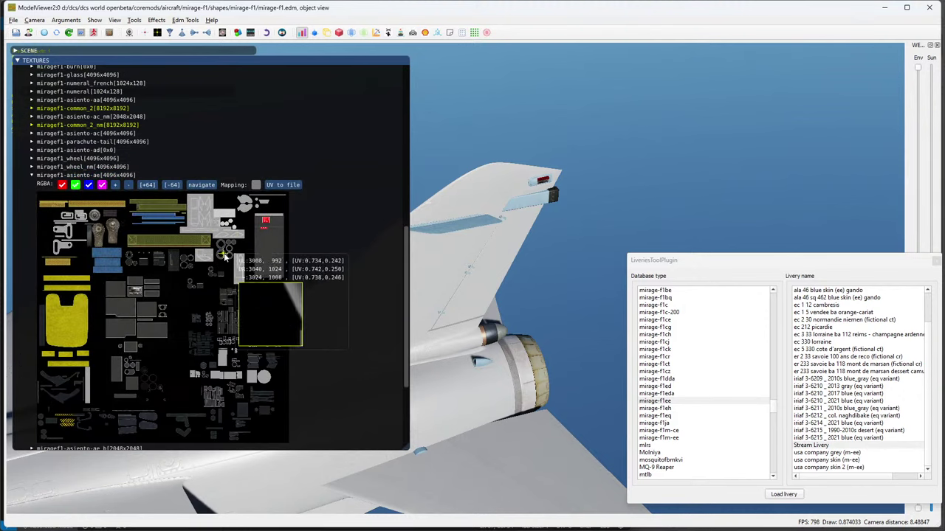
pyautogui.click(33, 177)
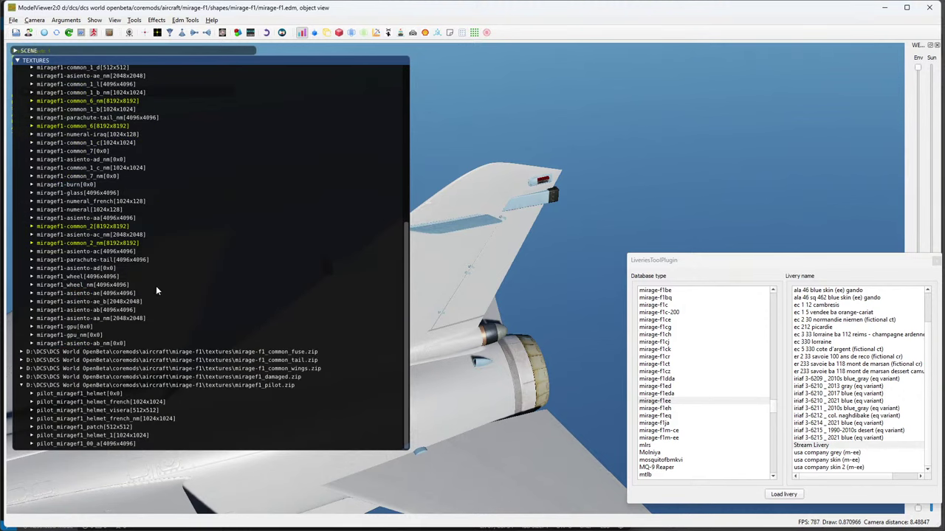
pyautogui.click(42, 310)
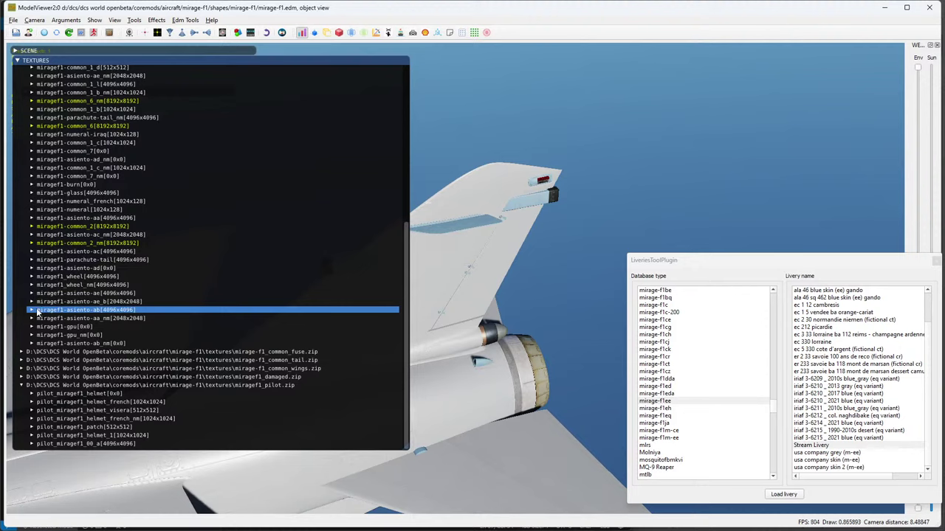
# Check the miragef1-gpu, miragef1-gpu_nm and miragef1-asiento-ab_nm textures in turn.
pyautogui.click(31, 327)
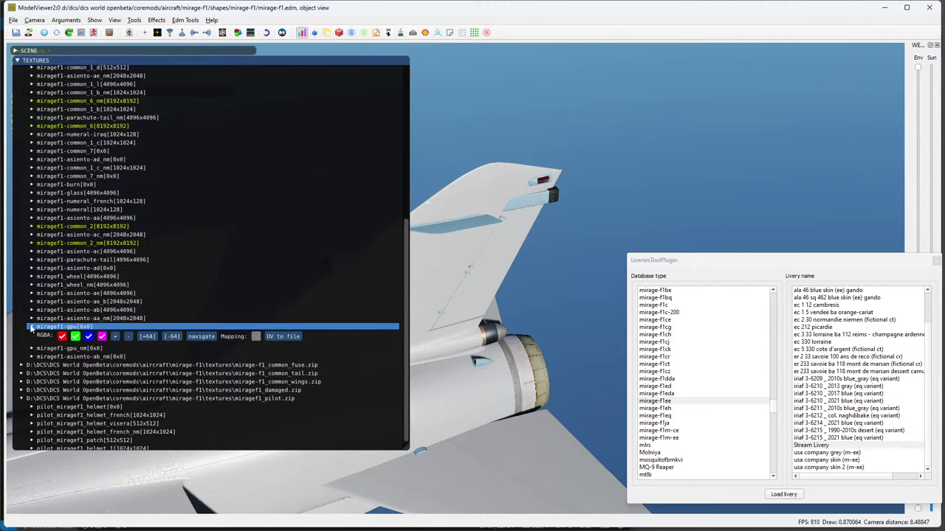
pyautogui.click(31, 328)
pyautogui.click(33, 336)
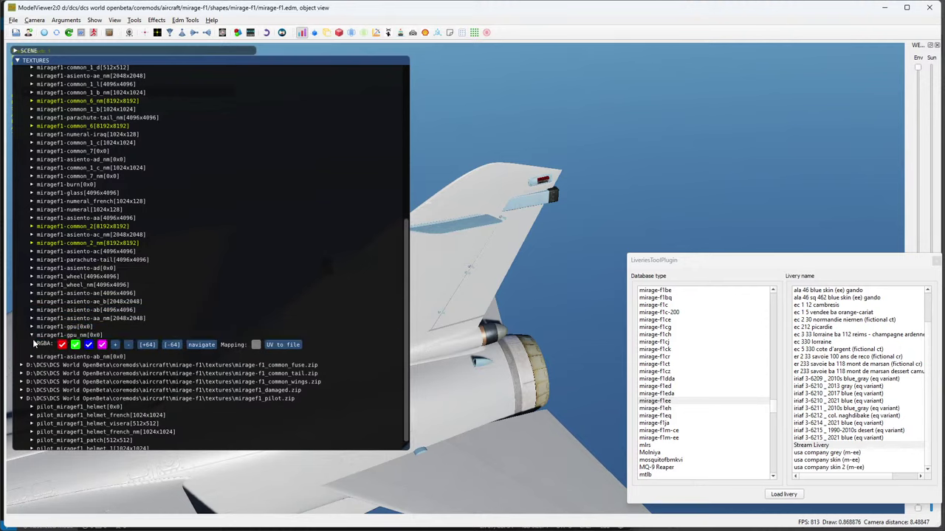
pyautogui.click(32, 336)
pyautogui.click(32, 336)
pyautogui.click(32, 343)
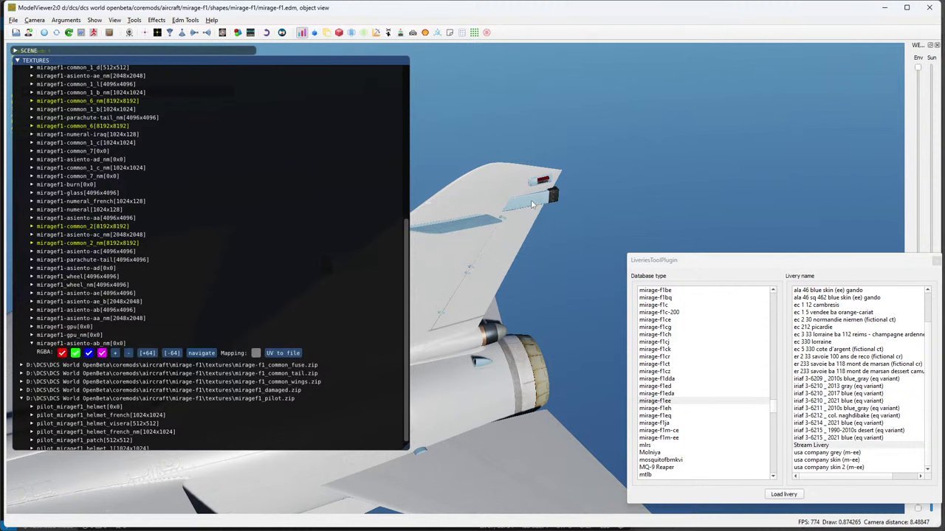
# Load the usa company grey (m-ee) livery to compare the tail parts, and reload Stream Livery.
pyautogui.moveTo(534, 205); pyautogui.dragTo(581, 177)
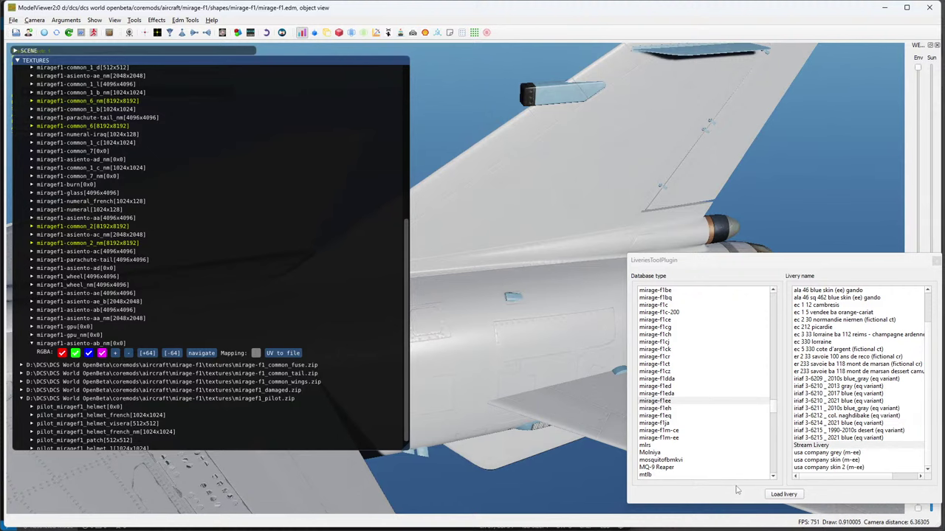
pyautogui.doubleClick(815, 453)
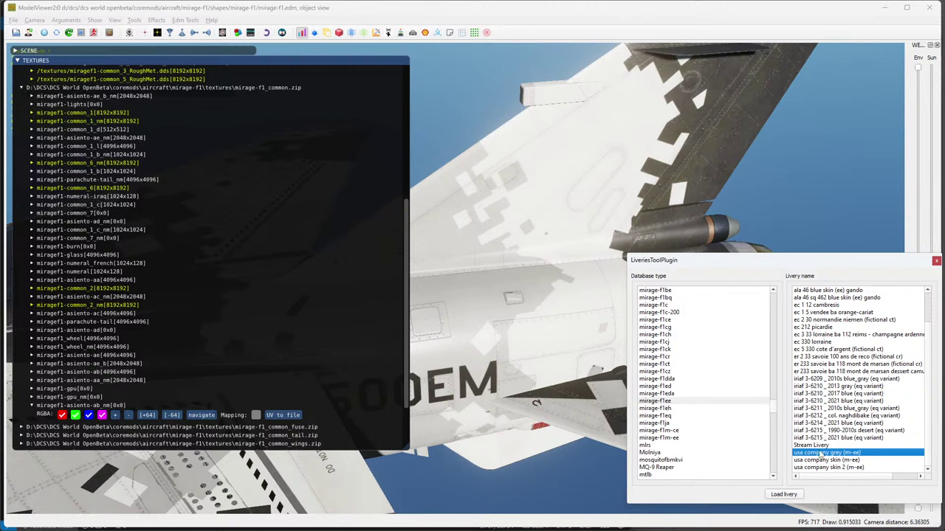
pyautogui.doubleClick(815, 445)
pyautogui.moveTo(529, 299); pyautogui.dragTo(520, 339)
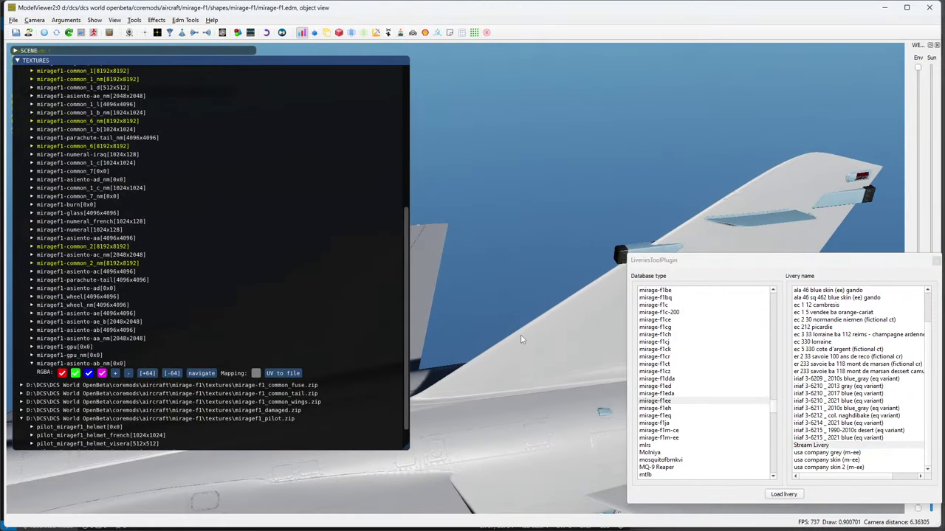
pyautogui.scroll(-2, 567, 256)
# Switch to Visual Studio Code and review the Stream Livery and template description.lua files for material entries covering the unpainted parts.
pyautogui.hotkey('alt', 'Tab')
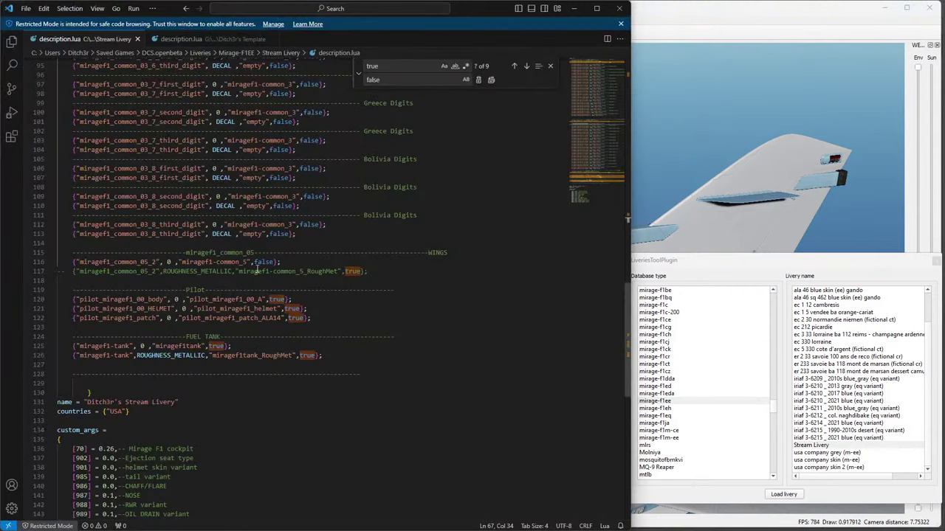
pyautogui.doubleClick(280, 270)
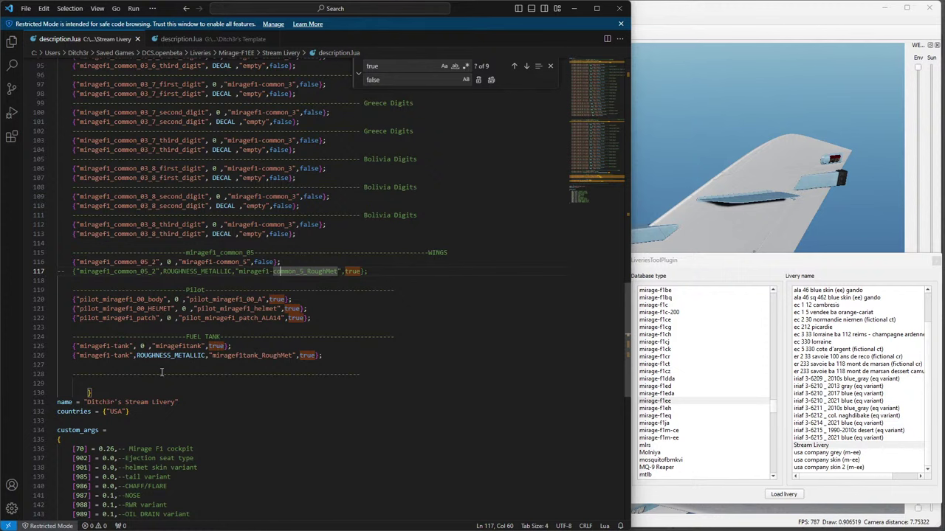
pyautogui.click(181, 39)
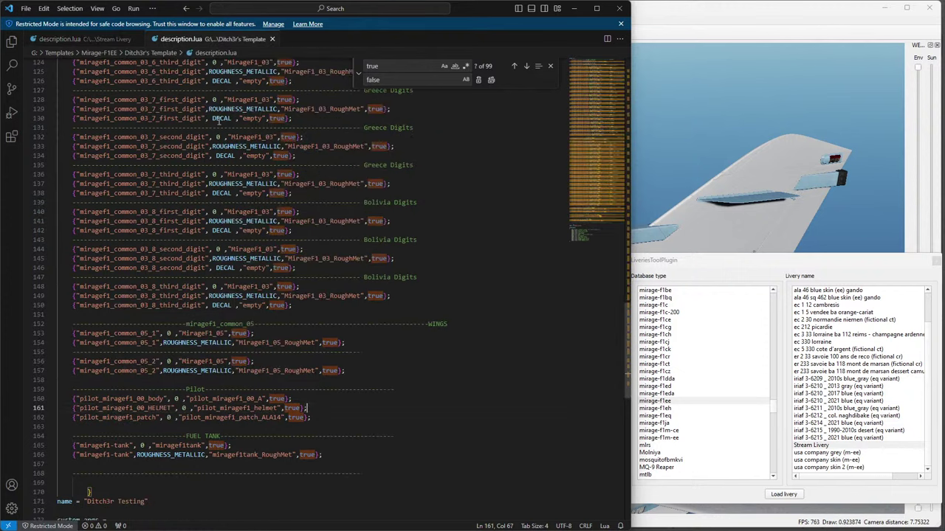
pyautogui.scroll(20, 305, 435)
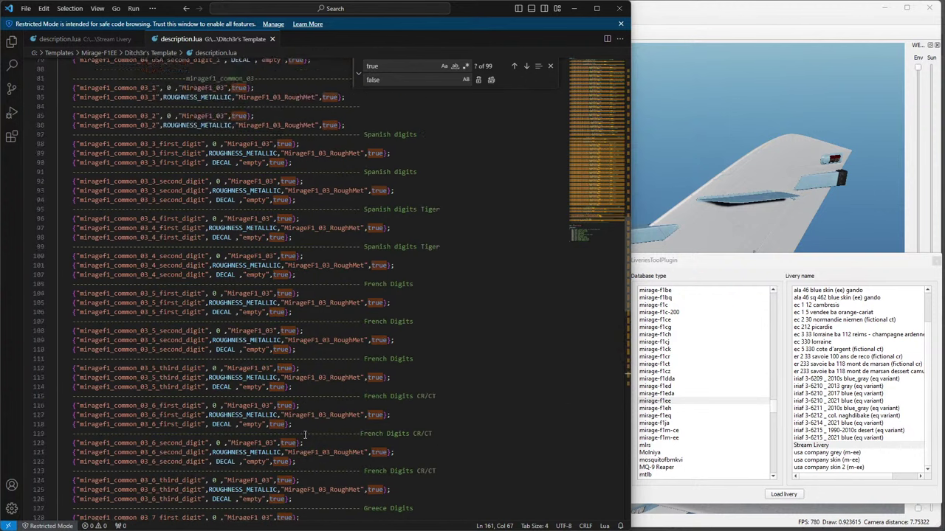
pyautogui.scroll(2, 304, 435)
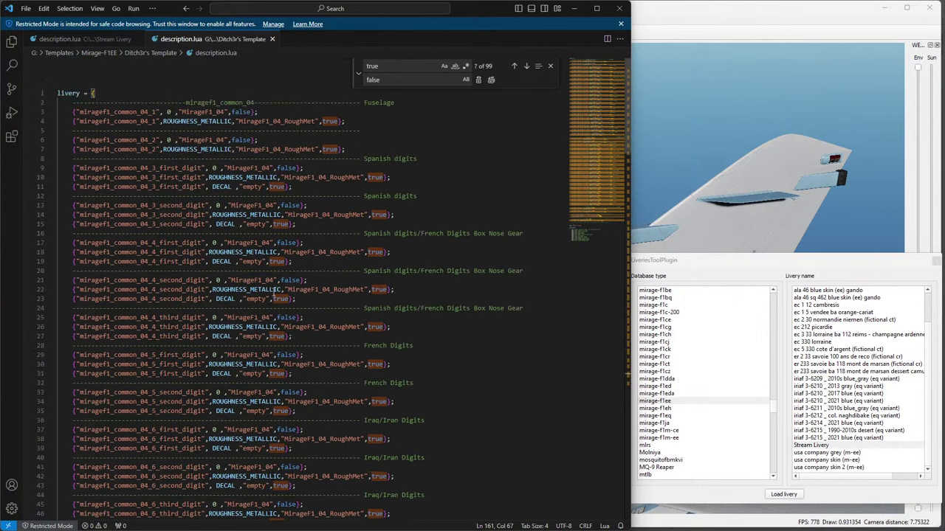
# Switch to ModelViewer2 and export the model's livery file as "description F1EE" into the Description Files folder on the Liveries (G:) drive.
pyautogui.click(716, 29)
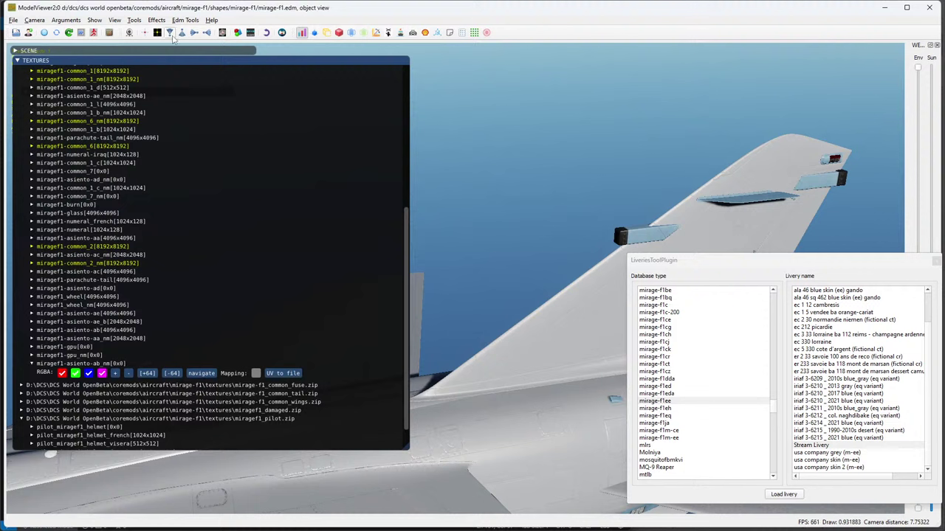
pyautogui.click(352, 34)
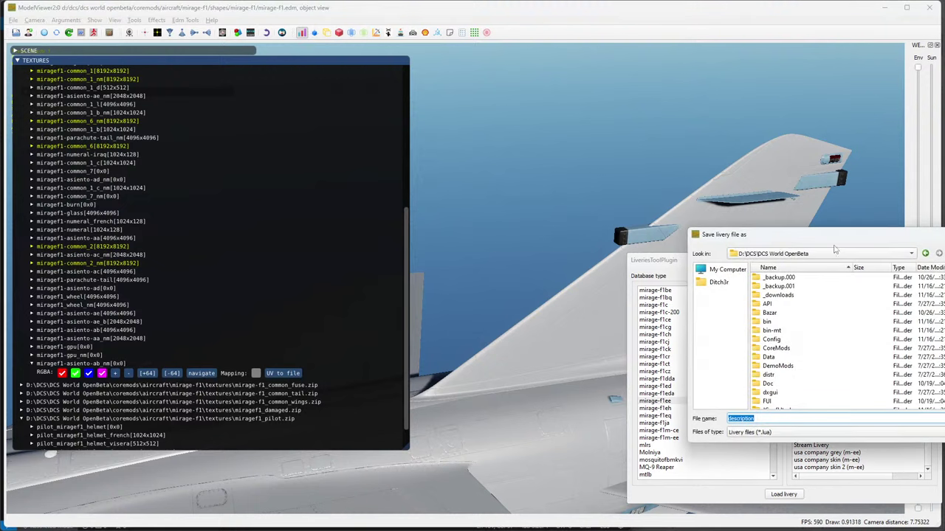
pyautogui.moveTo(832, 183); pyautogui.dragTo(556, 185)
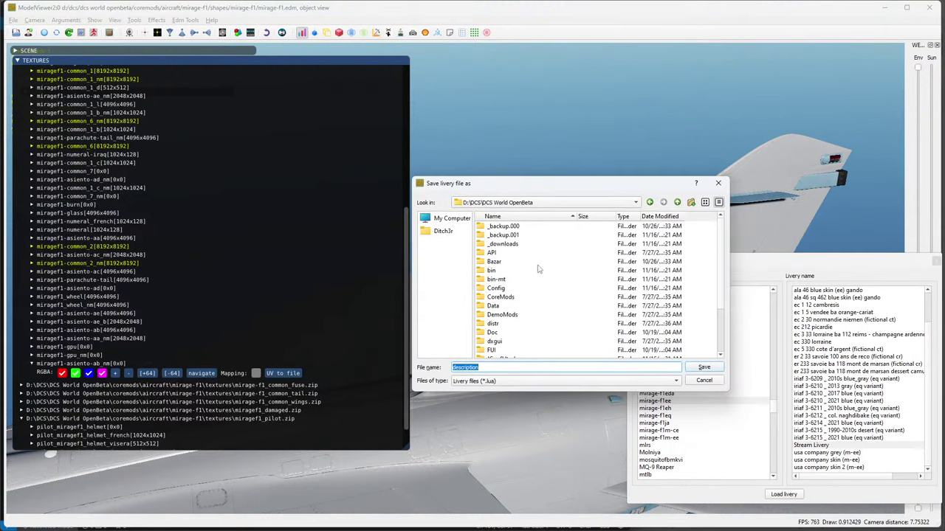
pyautogui.click(447, 219)
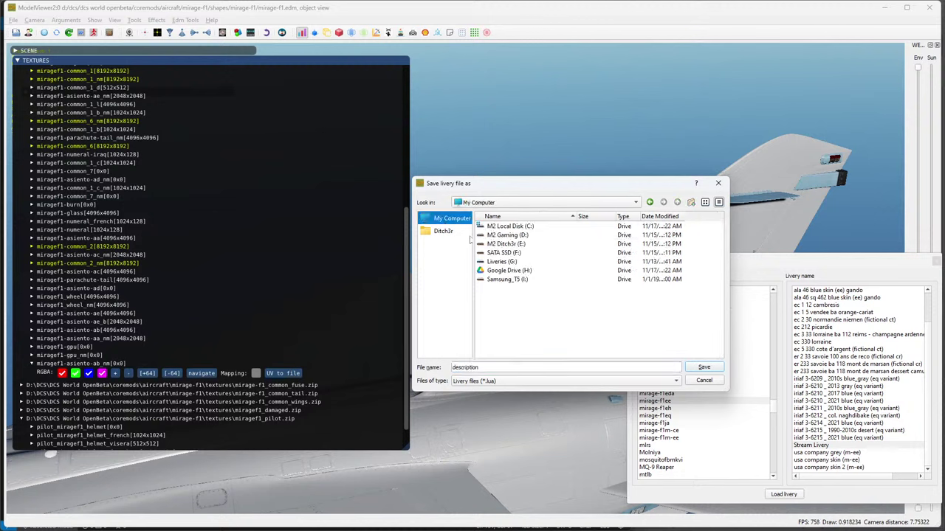
pyautogui.doubleClick(501, 261)
pyautogui.doubleClick(506, 225)
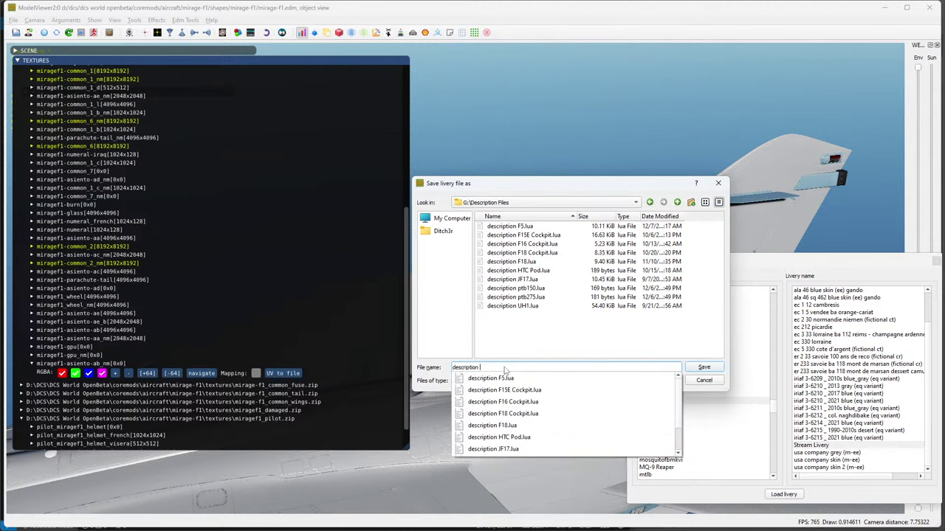
pyautogui.write('F1')
pyautogui.press('Return')
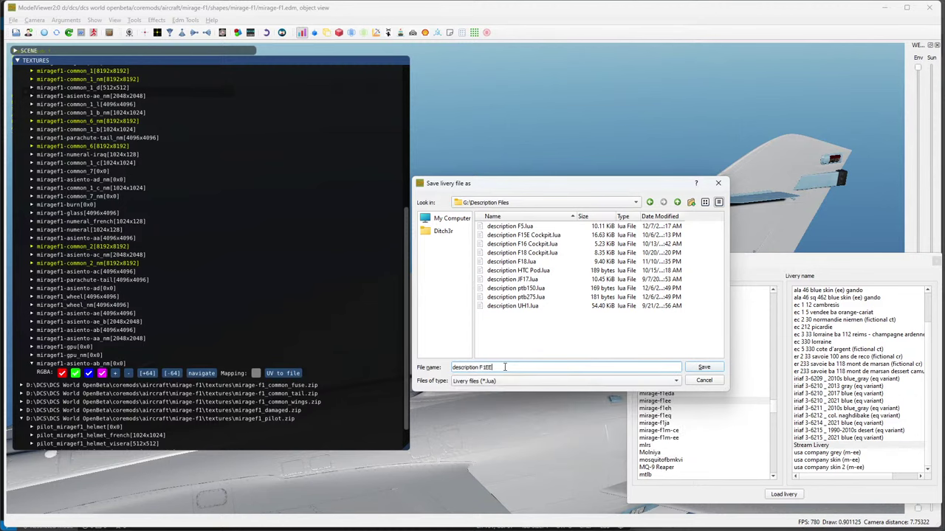
# Switch to File Explorer, open description F1EE.lua from G:\Description Files in Visual Studio Code, and close the find and replace box.
pyautogui.hotkey('alt', 'Tab')
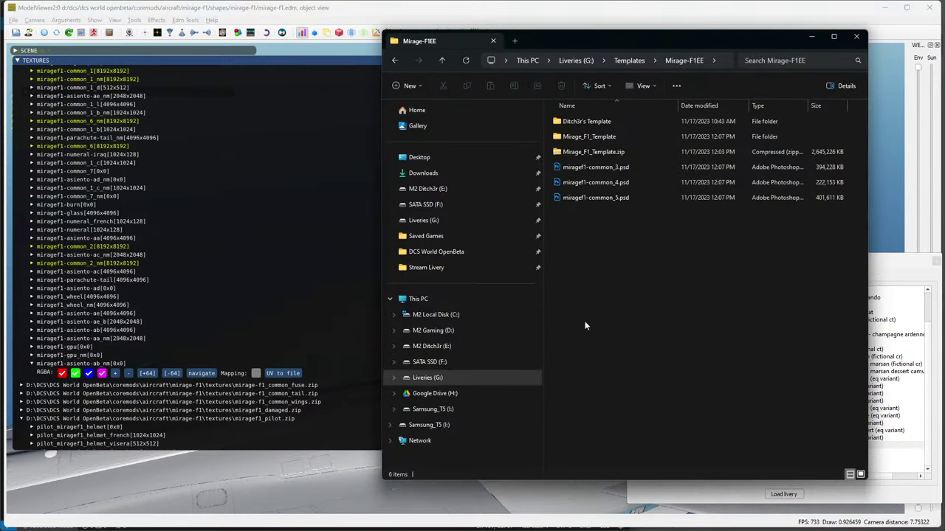
pyautogui.click(422, 220)
pyautogui.doubleClick(583, 121)
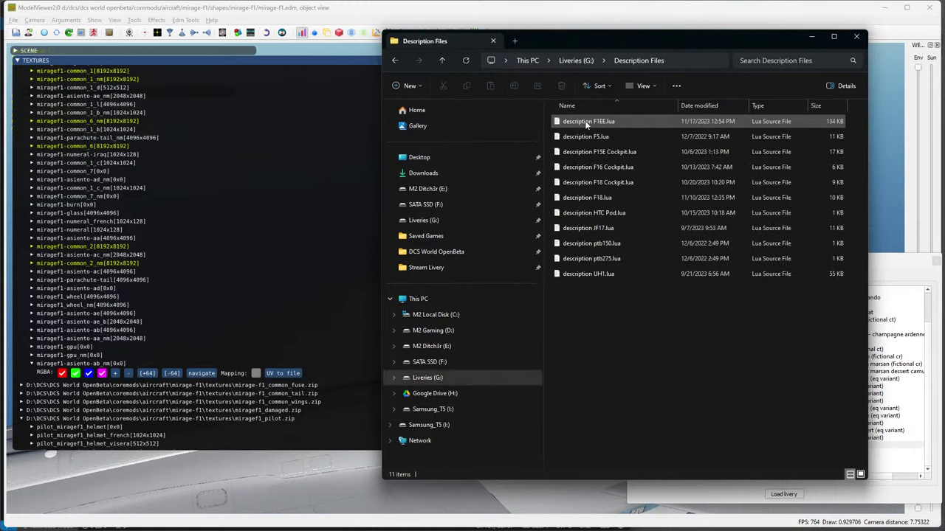
pyautogui.doubleClick(604, 123)
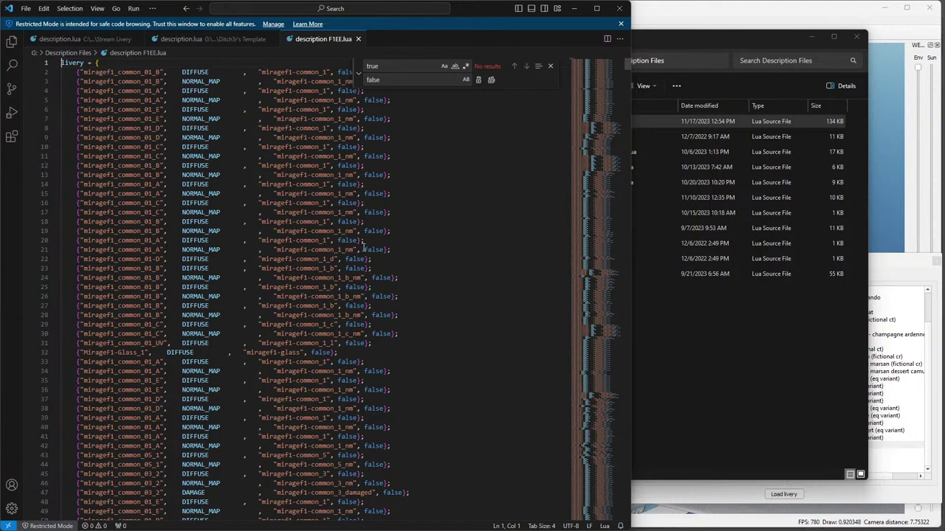
pyautogui.scroll(3, 383, 310)
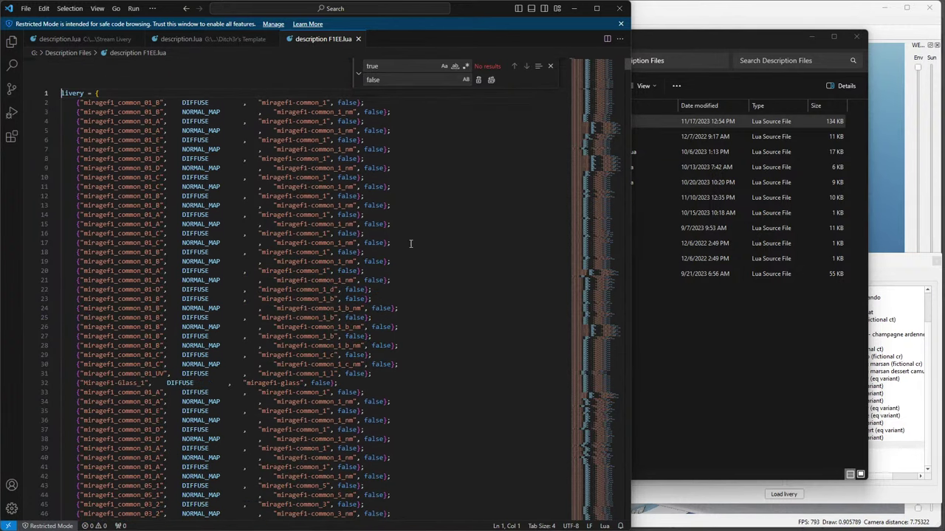
pyautogui.click(549, 65)
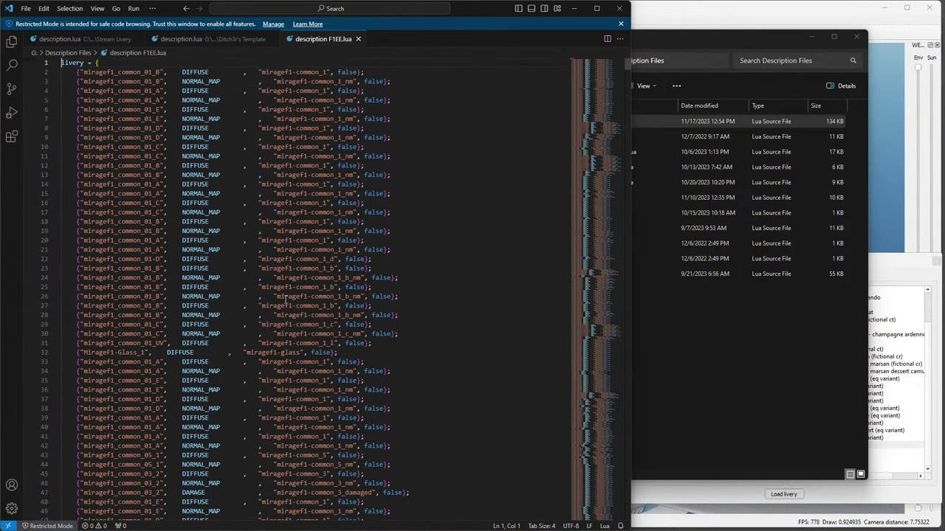
# Enlarge the Visual Studio Code window and examine the material and texture entries in description F1EE.lua for the unpainted parts.
pyautogui.scroll(-20, 404, 348)
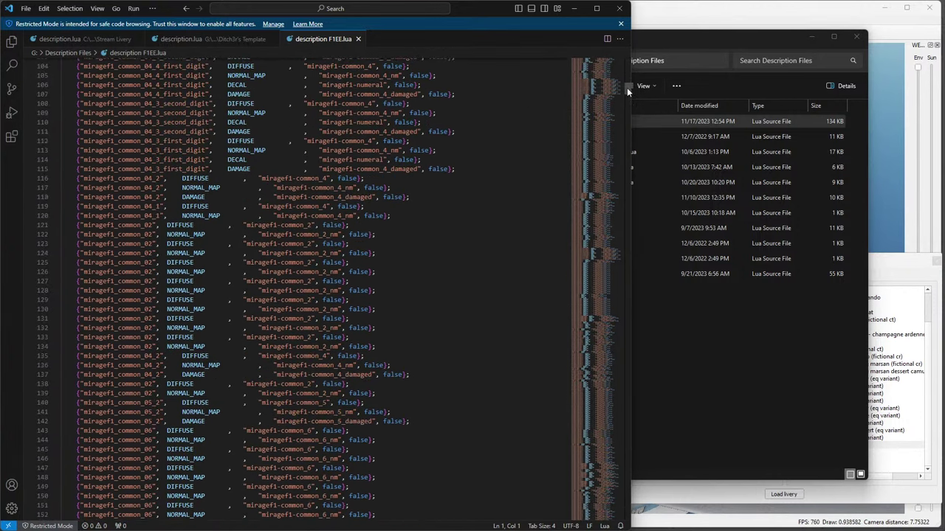
pyautogui.click(794, 133)
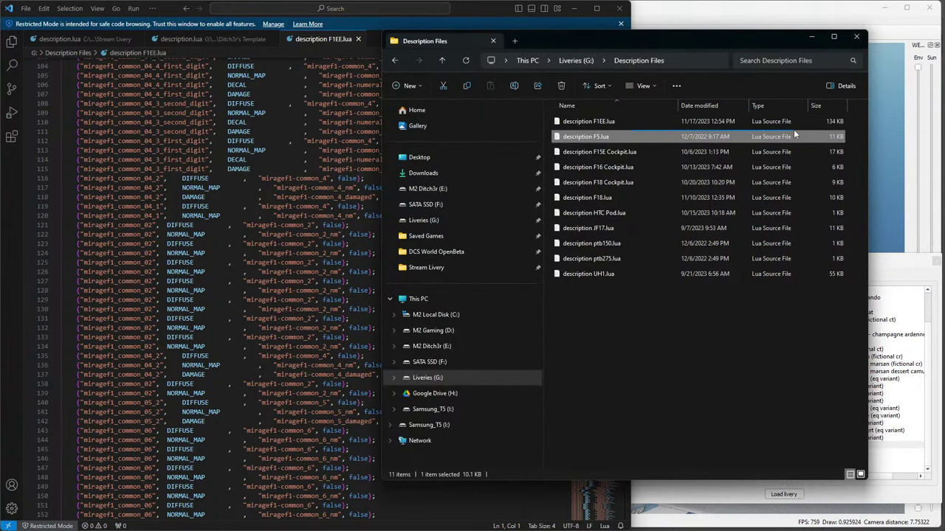
pyautogui.click(472, 13)
pyautogui.doubleClick(473, 12)
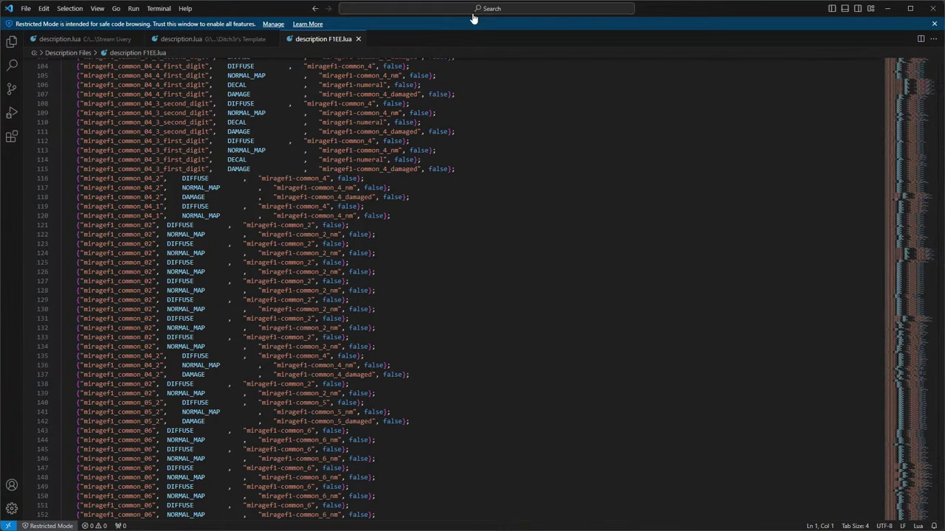
pyautogui.scroll(19, 373, 309)
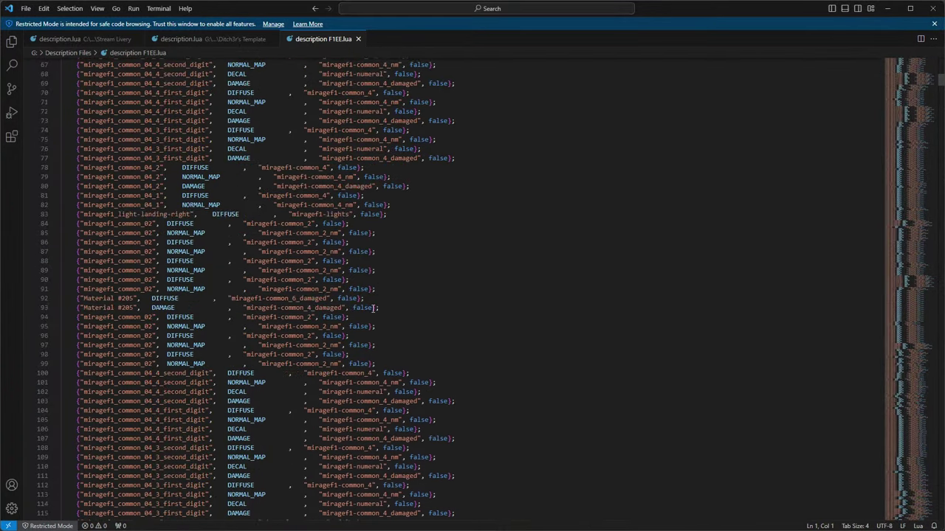
pyautogui.scroll(16, 373, 308)
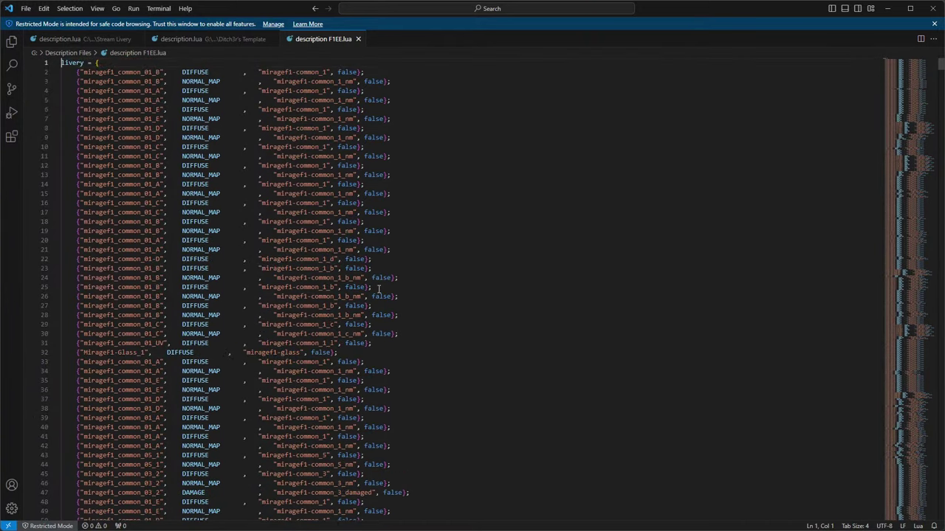
pyautogui.scroll(-20, 264, 286)
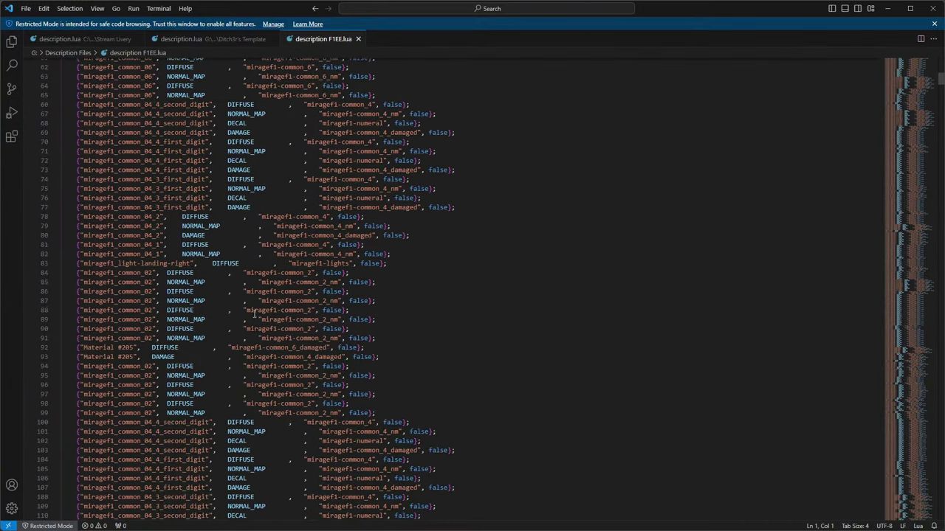
pyautogui.scroll(-20, 255, 316)
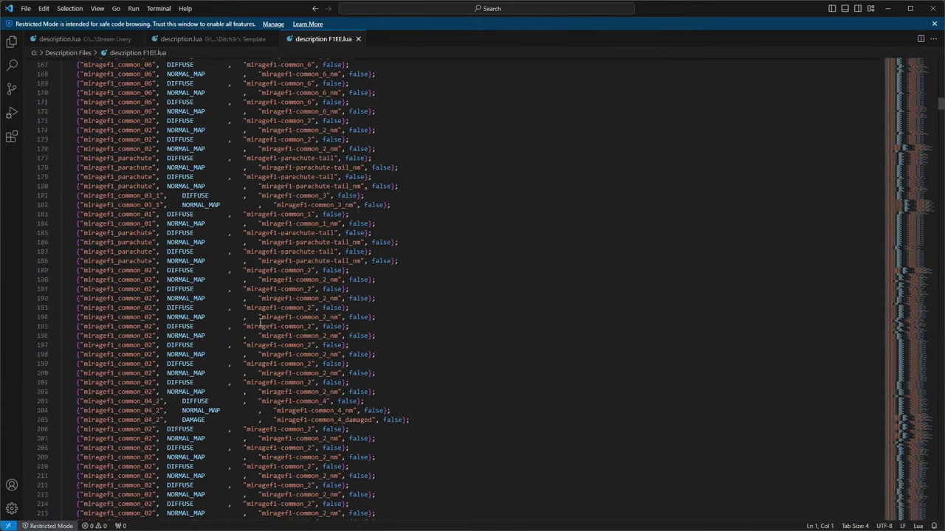
pyautogui.scroll(-20, 264, 325)
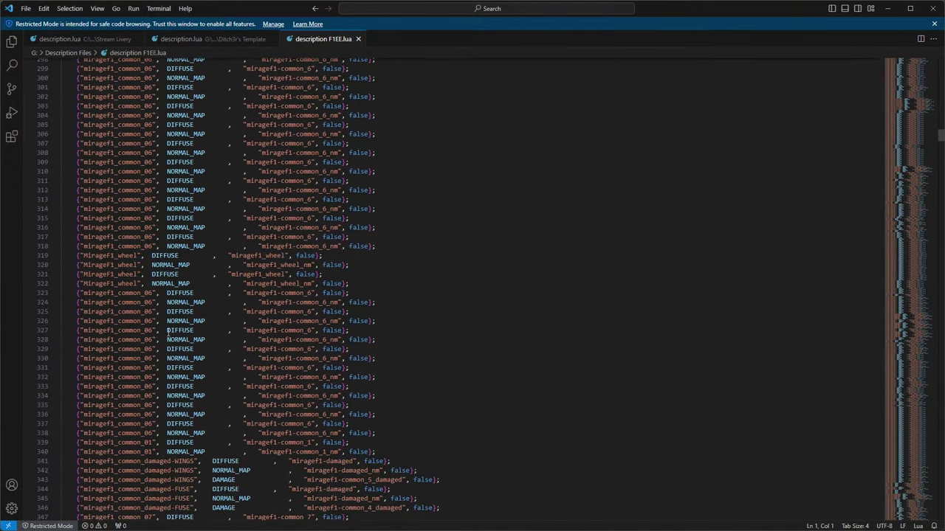
pyautogui.scroll(-18, 169, 334)
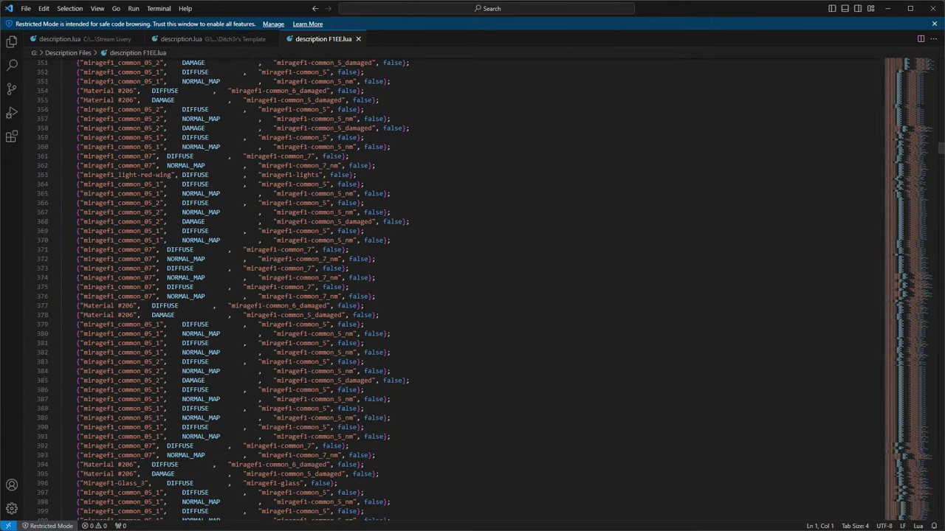
# Switch to File Explorer and go to the DCS World OpenBeta folder inside DCS on the M2 Gaming (D:) drive.
pyautogui.hotkey('alt', 'Tab')
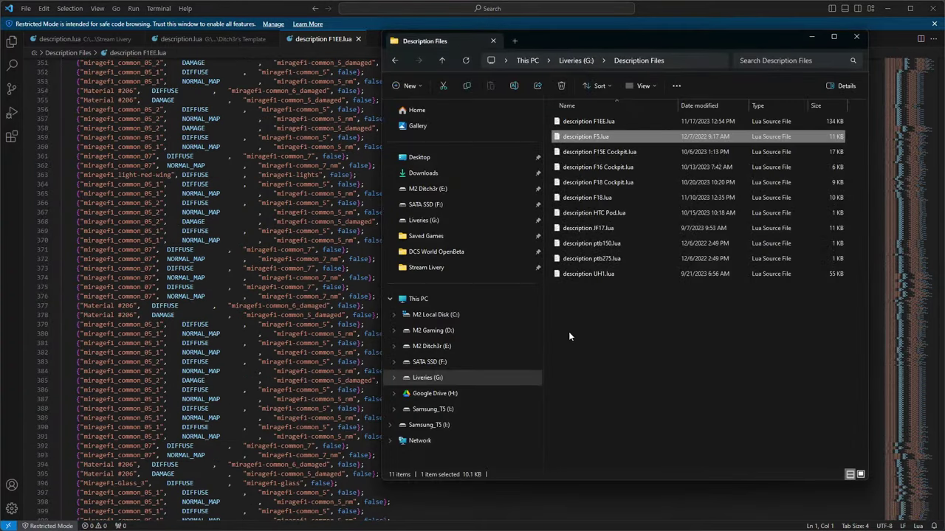
pyautogui.click(426, 220)
pyautogui.click(527, 60)
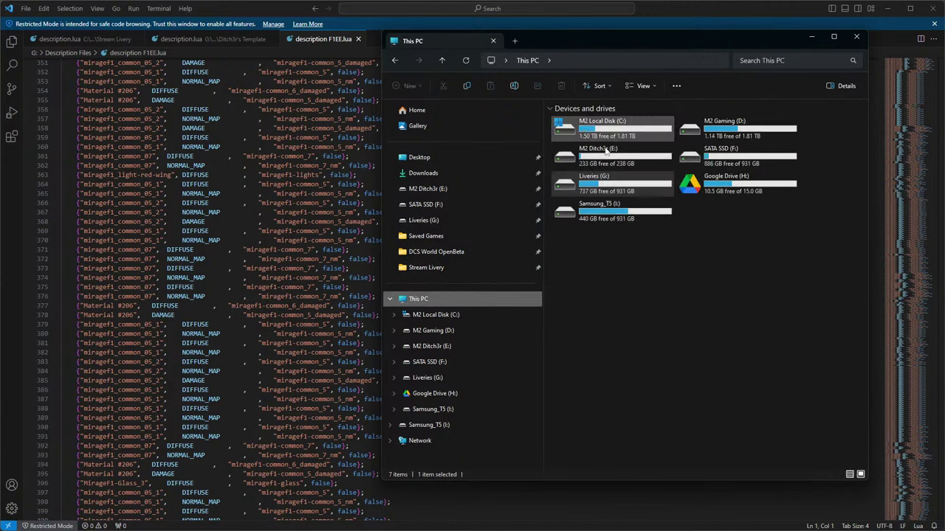
pyautogui.click(719, 133)
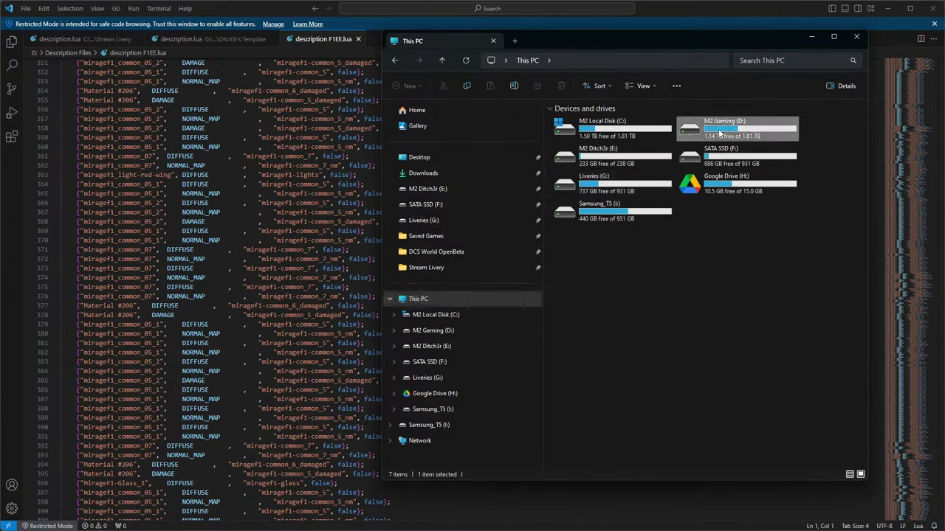
pyautogui.doubleClick(719, 133)
pyautogui.doubleClick(581, 135)
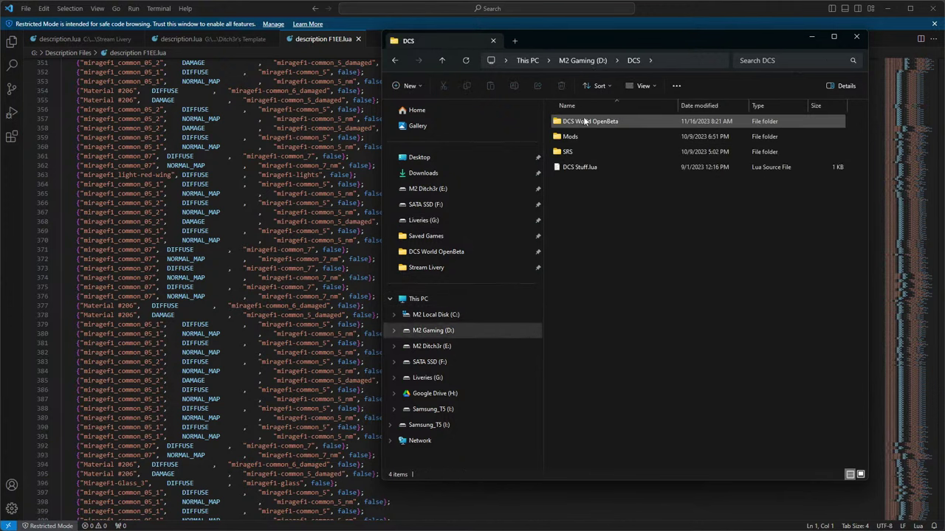
pyautogui.doubleClick(584, 122)
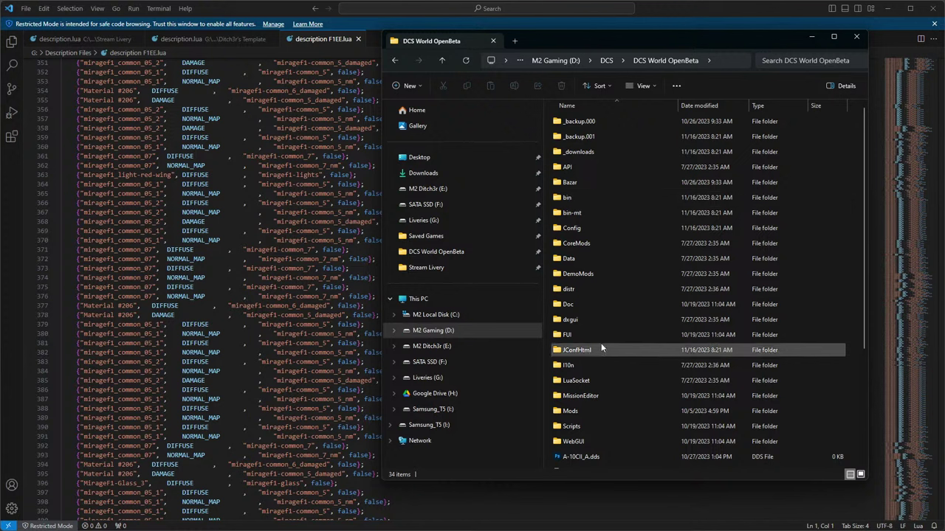
# Go through CoreMods, aircraft, Mirage-F1 and Liveries to the Mirage-F1EE livery folder.
pyautogui.doubleClick(593, 243)
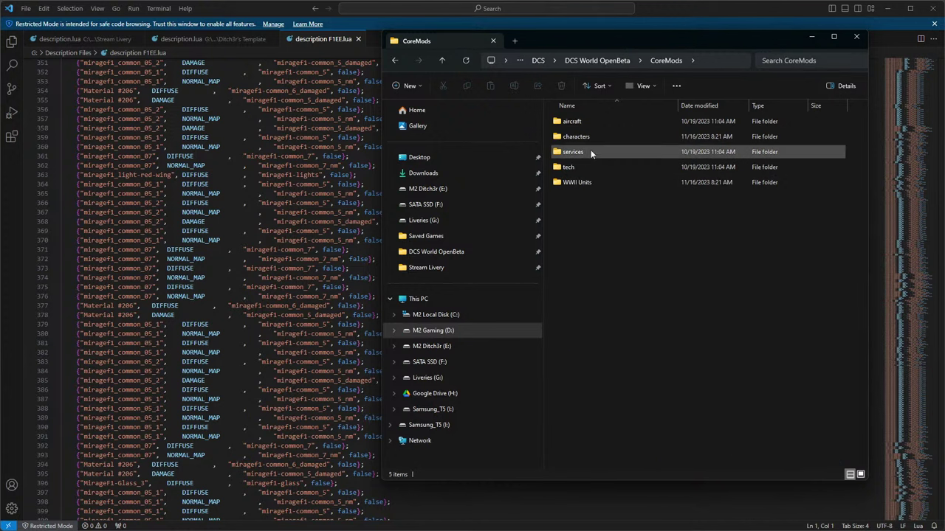
pyautogui.doubleClick(589, 122)
pyautogui.scroll(-2, 598, 373)
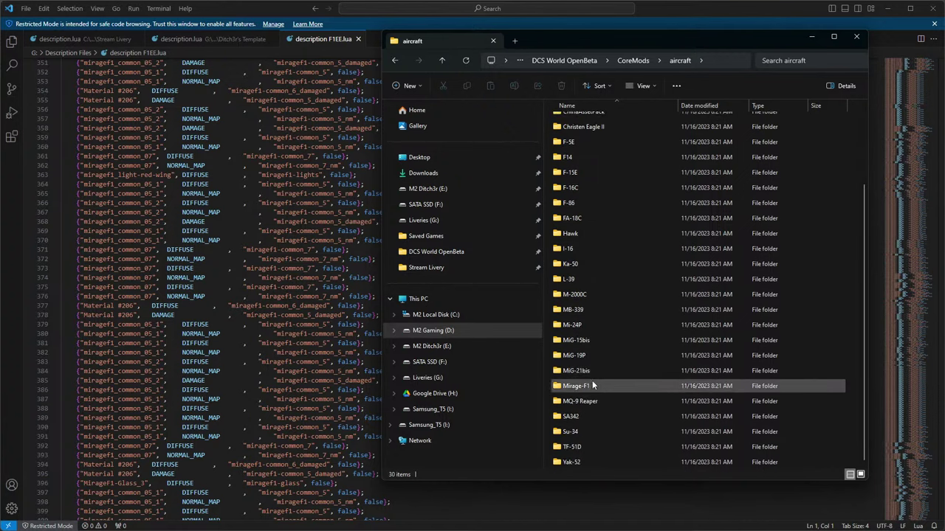
pyautogui.doubleClick(592, 385)
pyautogui.doubleClick(594, 184)
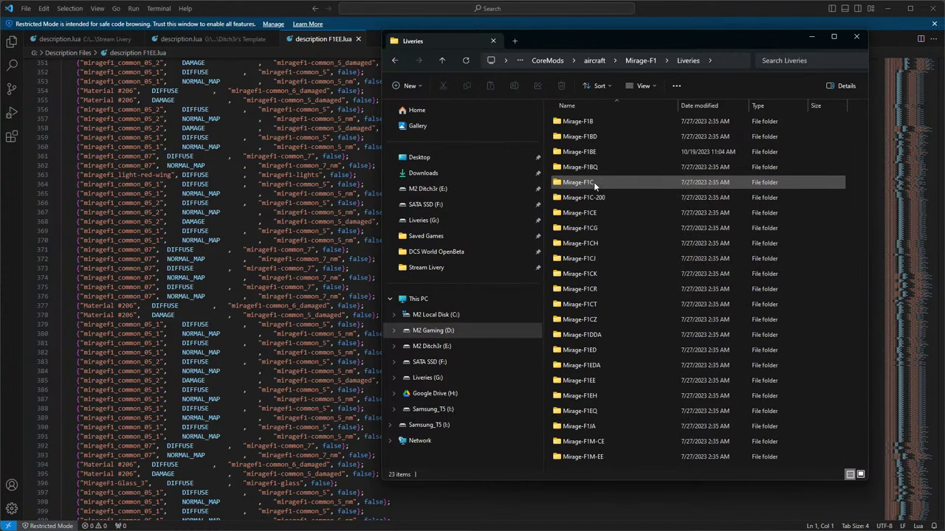
pyautogui.doubleClick(605, 381)
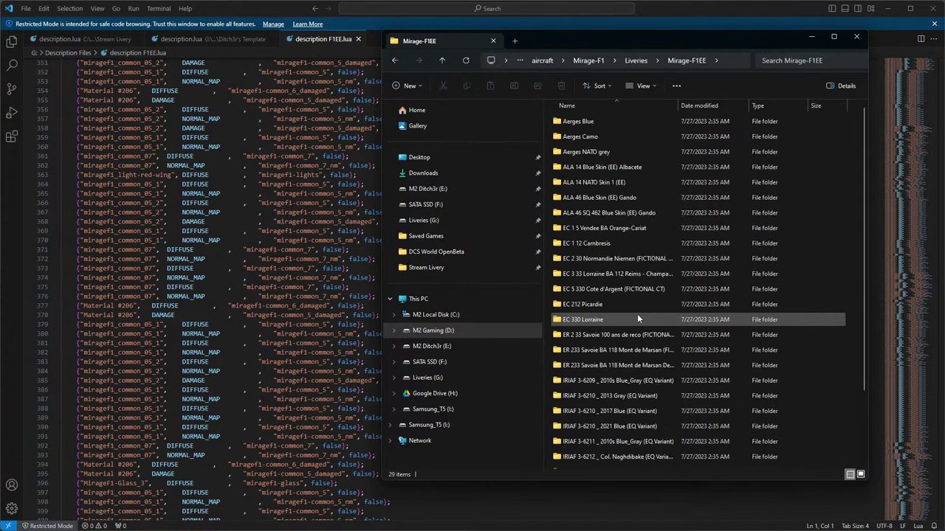
# Open description.lua from the USA Company Grey (M-EE) folder, review its fuselage and tail texture entries, and return to File Explorer.
pyautogui.scroll(-2, 637, 319)
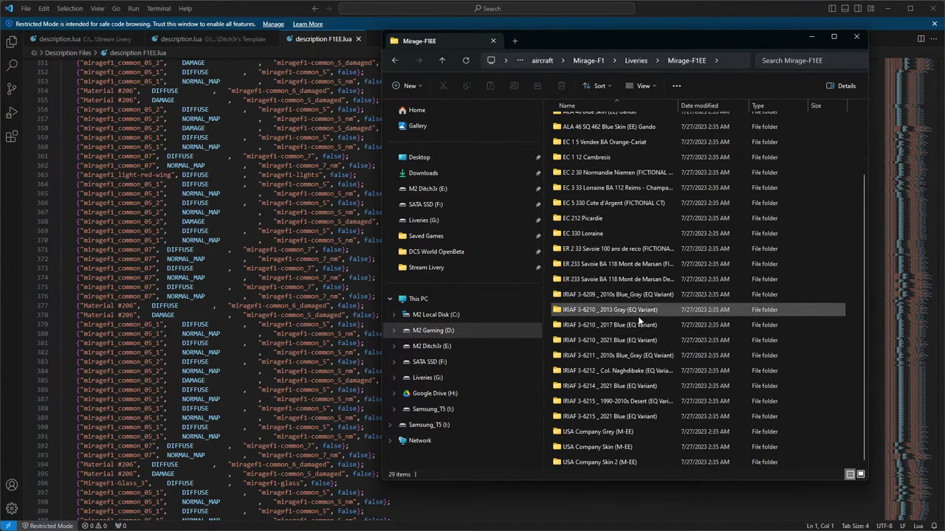
pyautogui.doubleClick(622, 433)
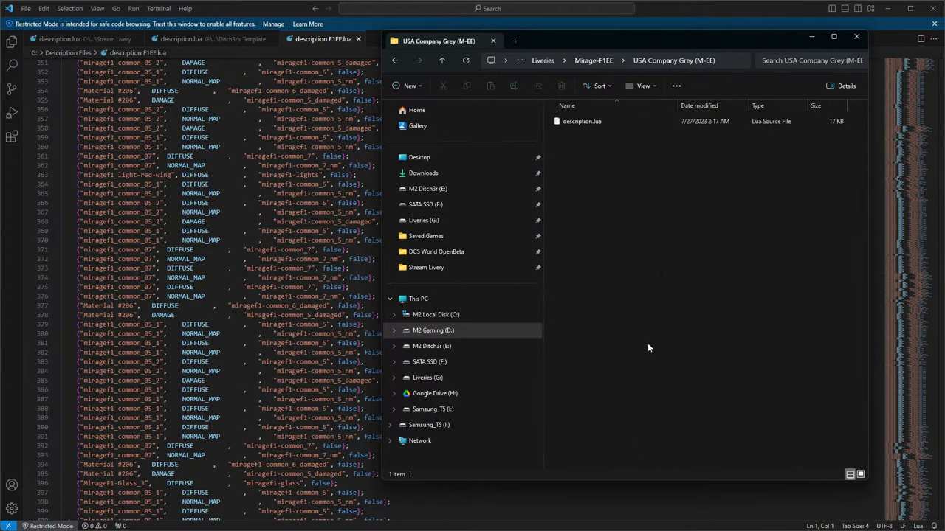
pyautogui.doubleClick(602, 122)
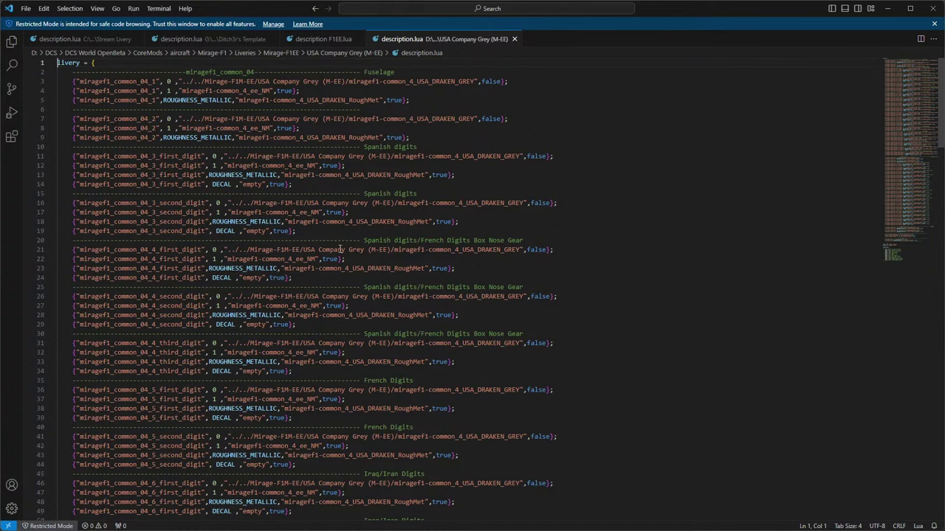
pyautogui.scroll(-4, 341, 249)
pyautogui.scroll(-13, 334, 284)
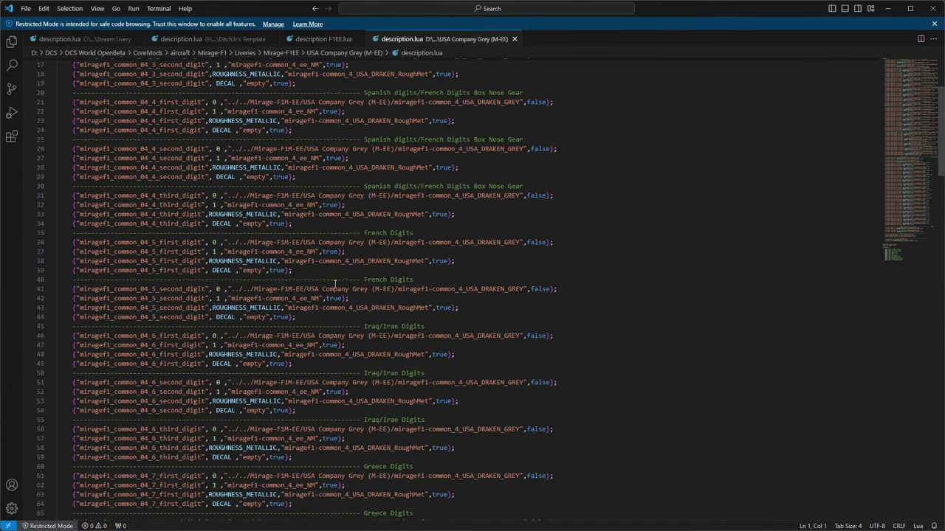
pyautogui.scroll(-10, 334, 314)
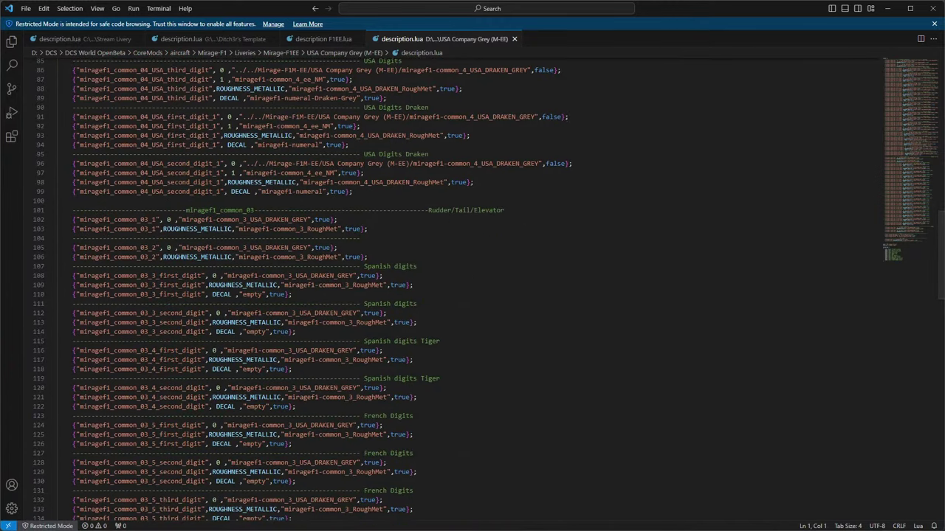
pyautogui.hotkey('shift', 'alt', 'r')
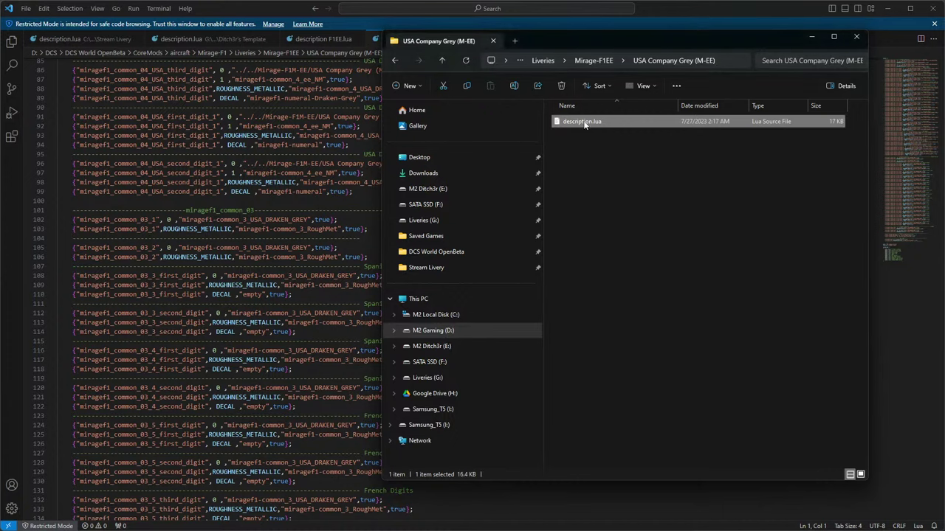
# Go back up to the Mirage-F1 folder and open Mirage-F1_common.zip inside its Textures folder.
pyautogui.click(594, 62)
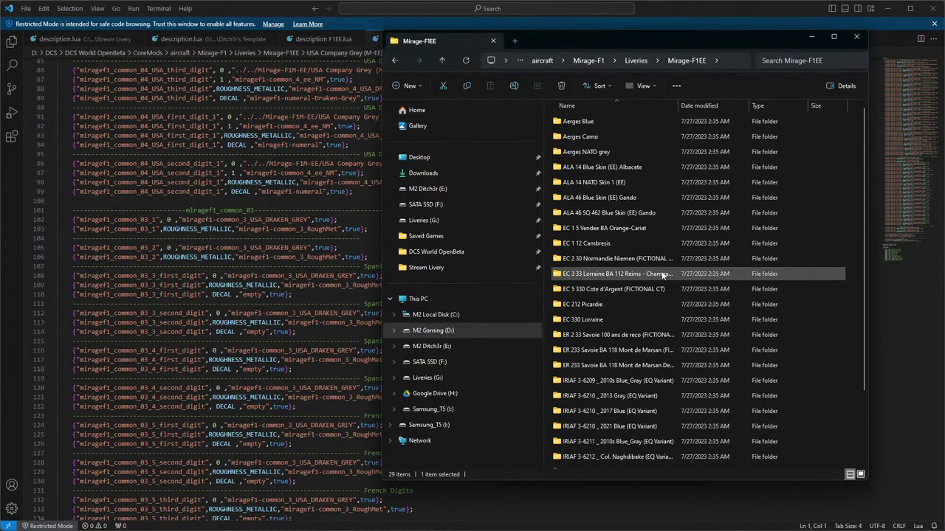
pyautogui.click(635, 61)
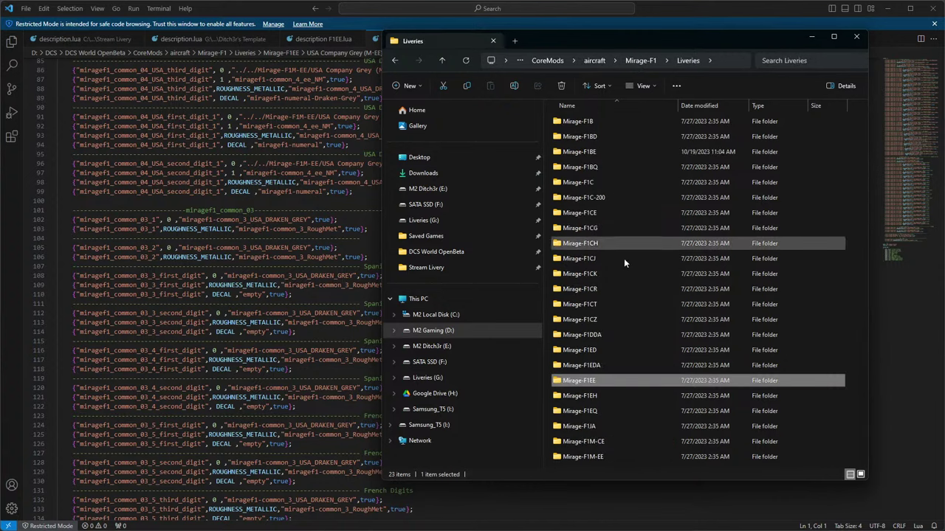
pyautogui.click(639, 58)
pyautogui.doubleClick(633, 212)
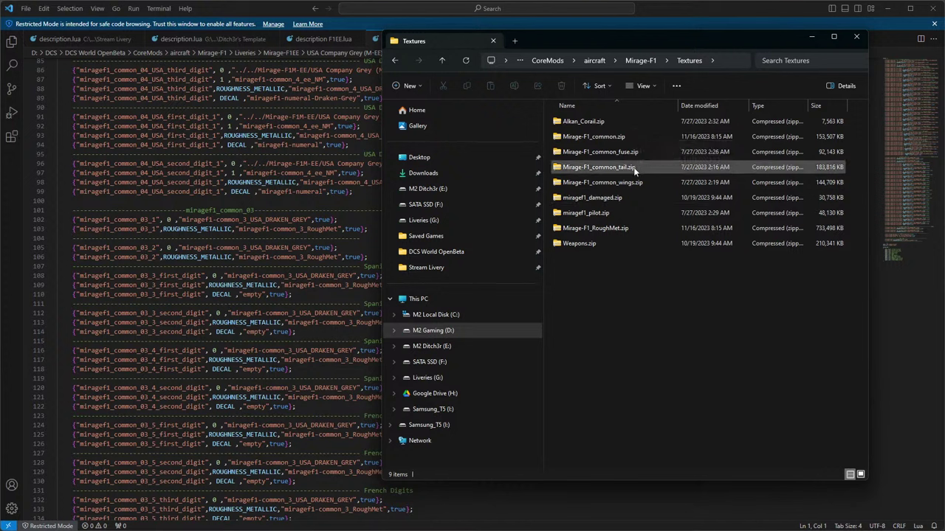
pyautogui.doubleClick(619, 138)
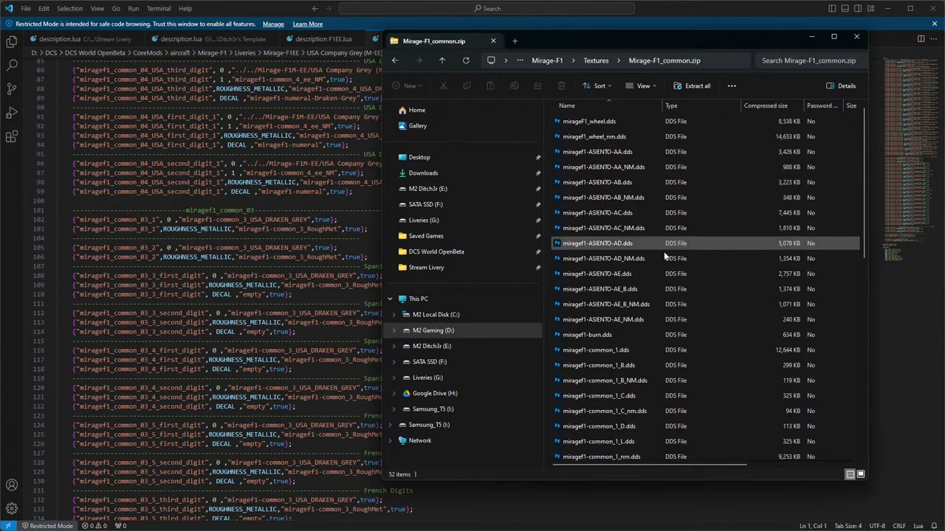
# Look through the archive's common textures and open miragef1-common_7_blue.dds in Photoshop.
pyautogui.scroll(-10, 682, 301)
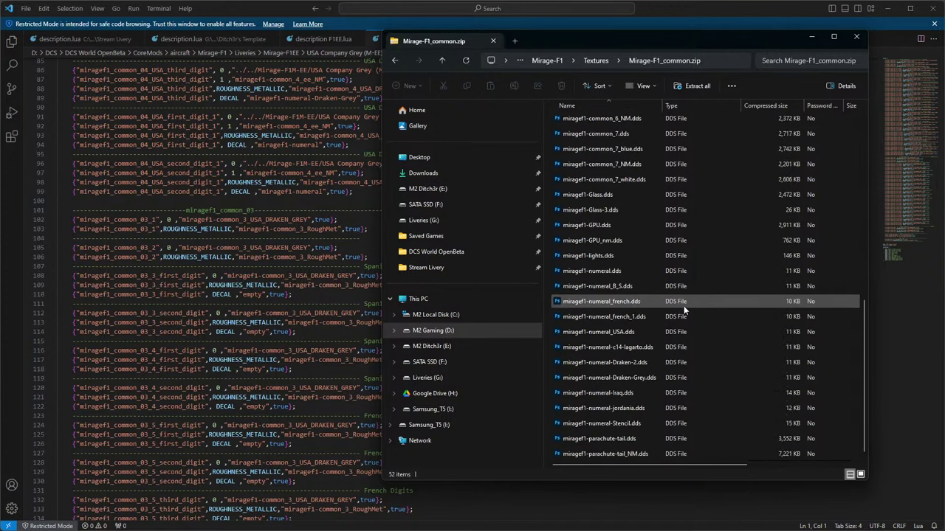
pyautogui.scroll(10, 683, 310)
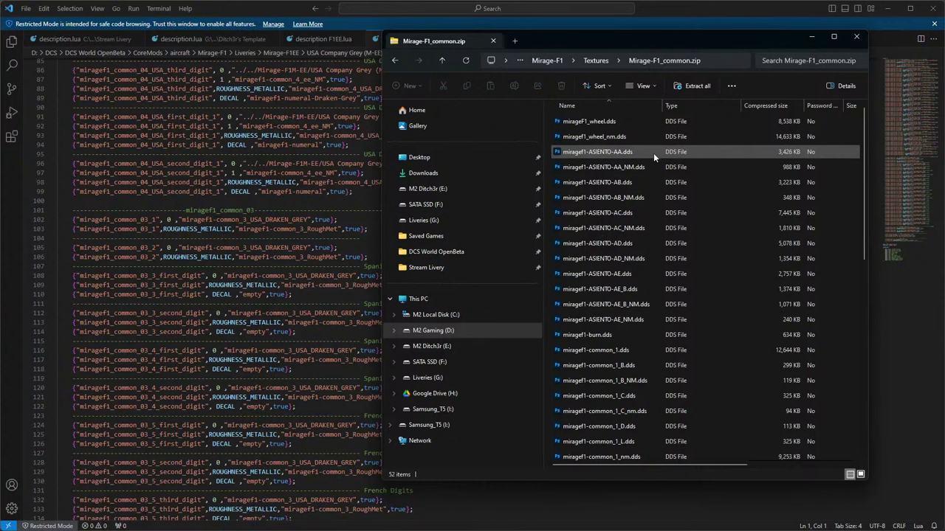
pyautogui.scroll(-8, 685, 291)
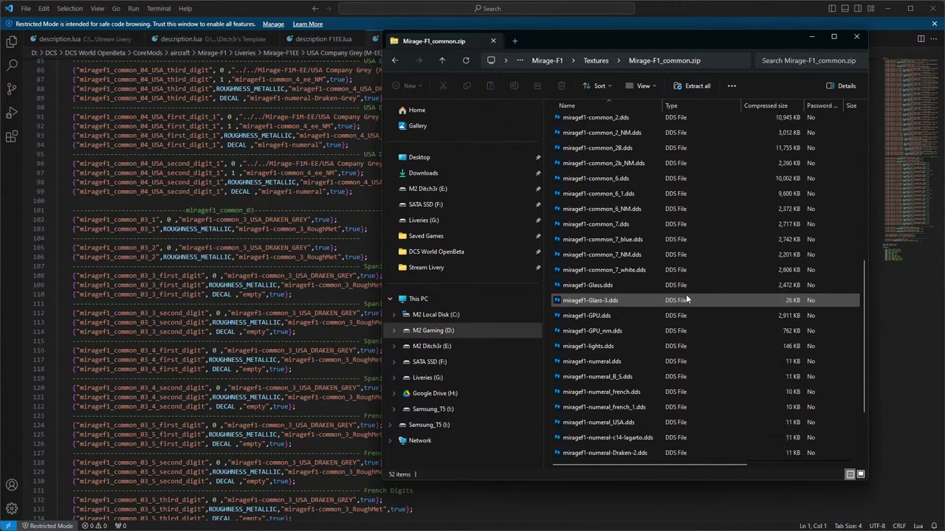
pyautogui.scroll(-2, 685, 299)
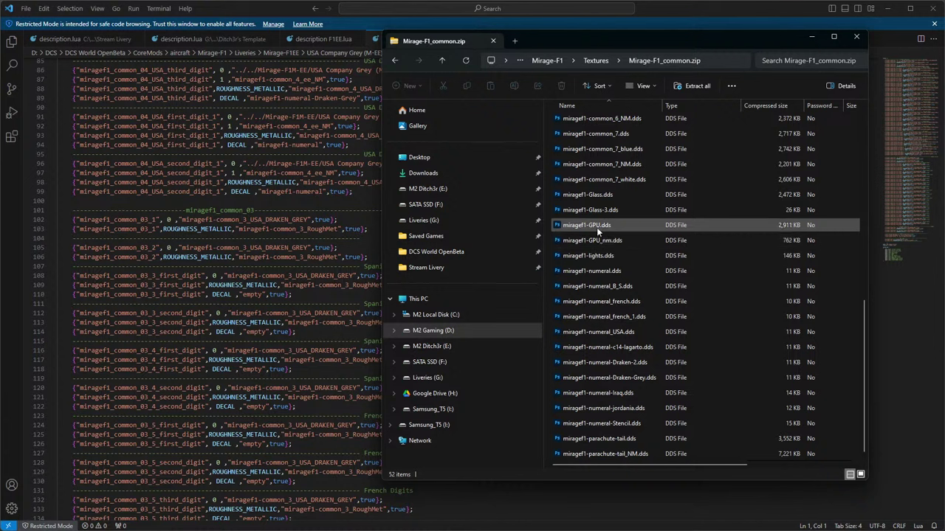
pyautogui.click(600, 180)
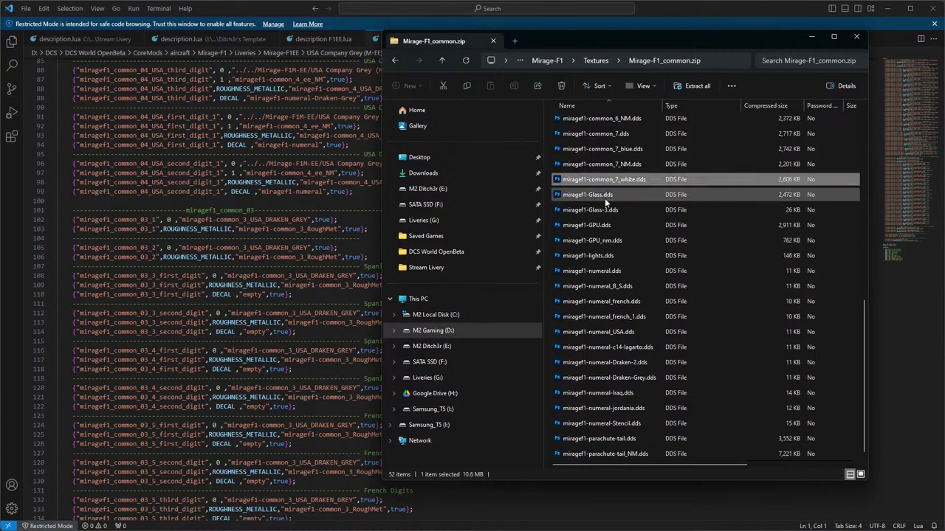
pyautogui.scroll(1, 624, 310)
pyautogui.scroll(1, 624, 303)
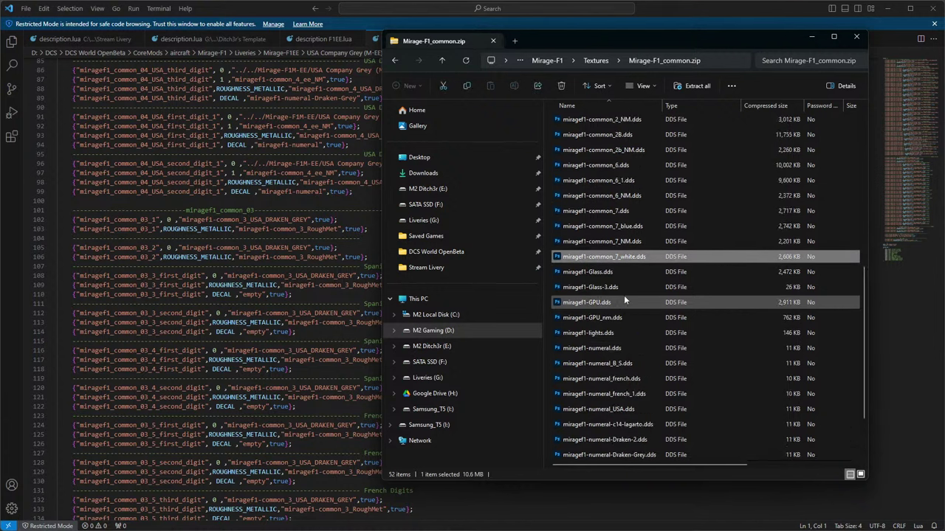
pyautogui.click(604, 229)
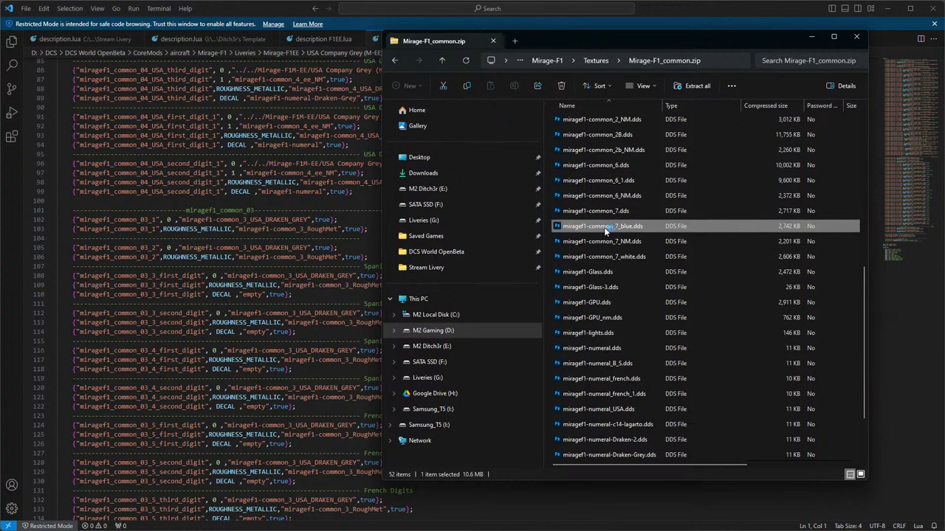
pyautogui.doubleClick(603, 228)
pyautogui.click(136, 71)
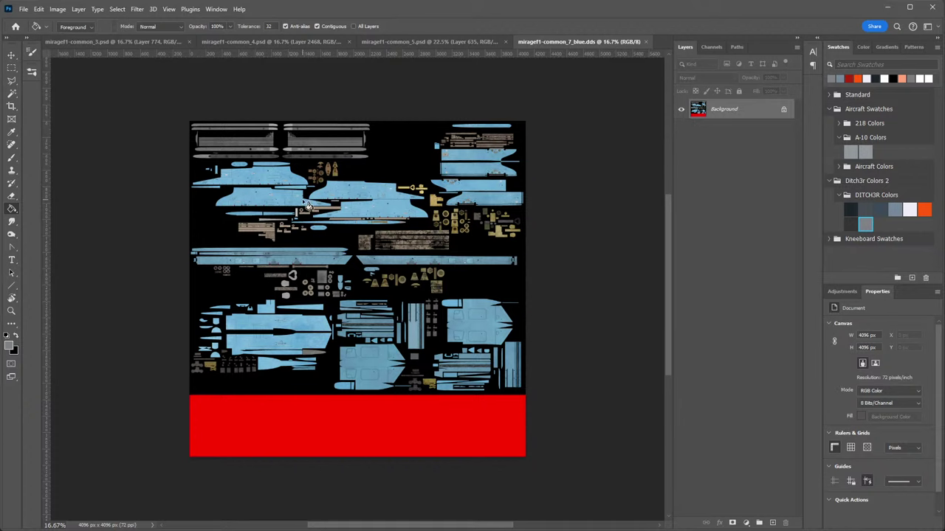
# Undo the accidental background fill and zoom in on the blue parts of miragef1-common_7_blue.dds.
pyautogui.click(354, 164)
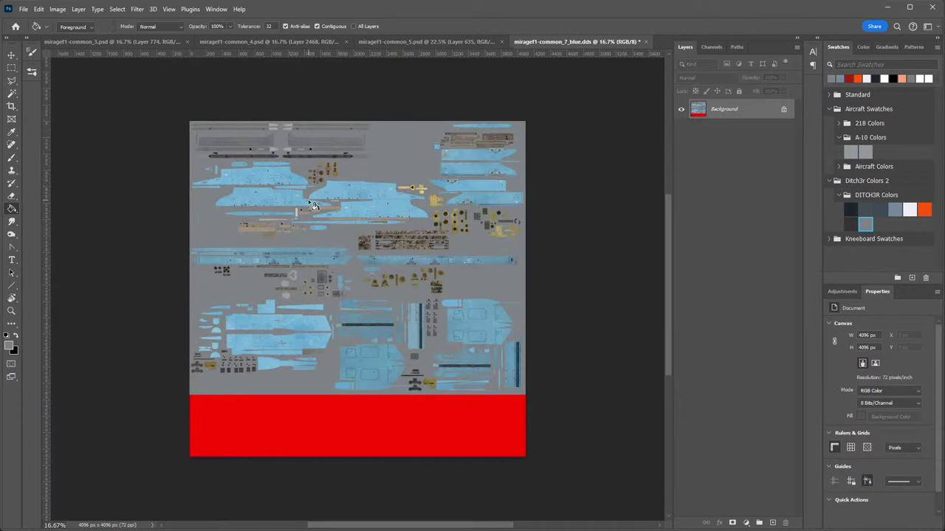
pyautogui.hotkey('ctrl', 'z')
pyautogui.doubleClick(11, 310)
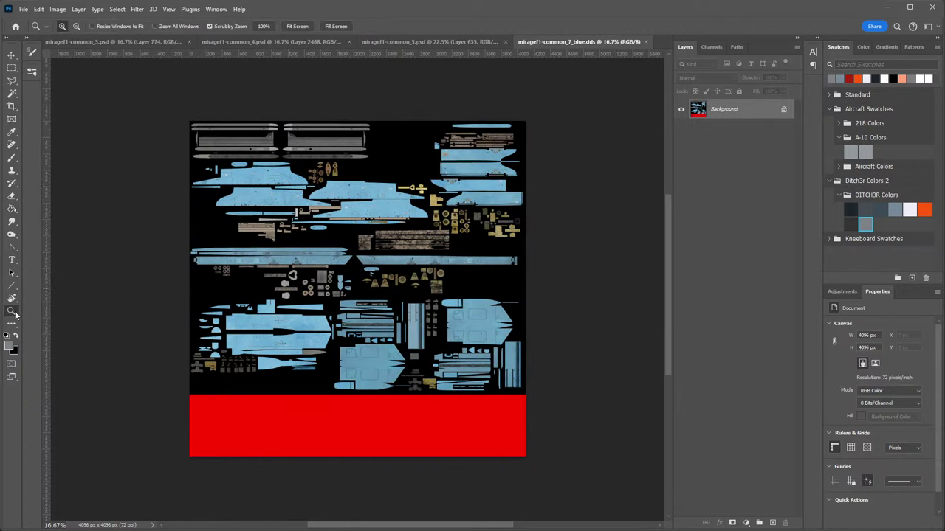
pyautogui.moveTo(277, 272); pyautogui.dragTo(217, 268)
pyautogui.scroll(8, 216, 268)
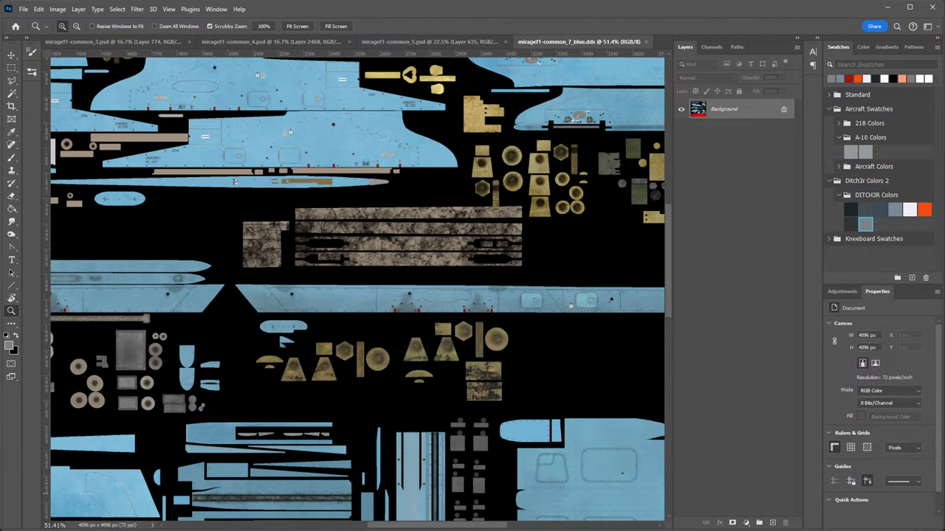
# Switch to Visual Studio Code and close the USA Company Grey (M-EE) description.lua and description F1EE.lua.
pyautogui.hotkey('alt', 'Tab')
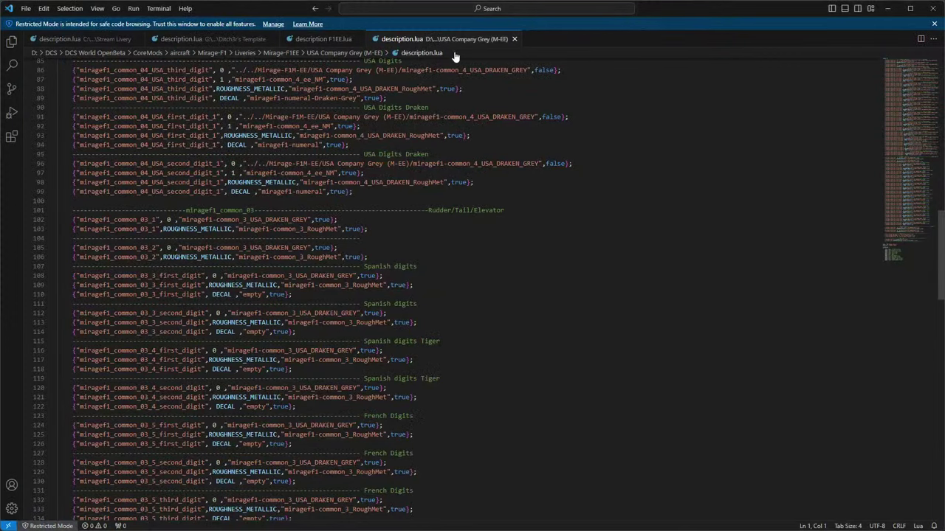
pyautogui.click(514, 39)
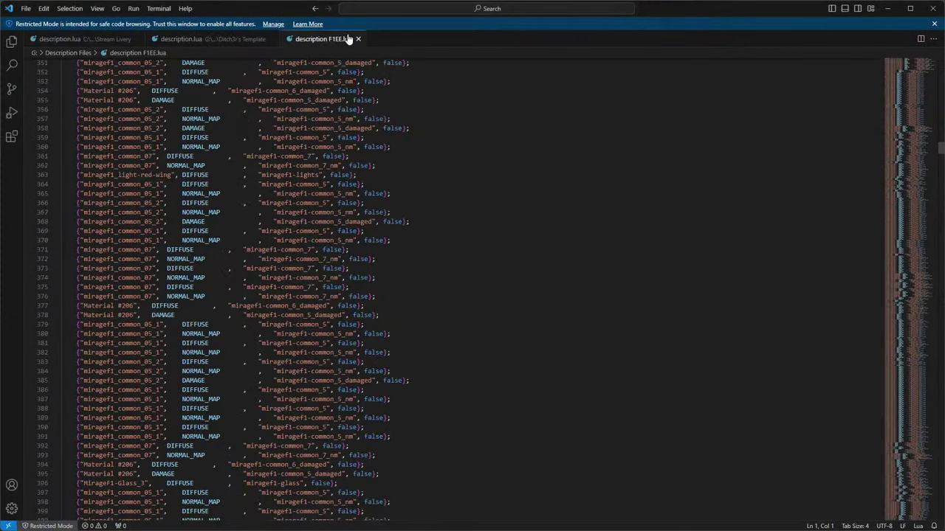
pyautogui.click(359, 40)
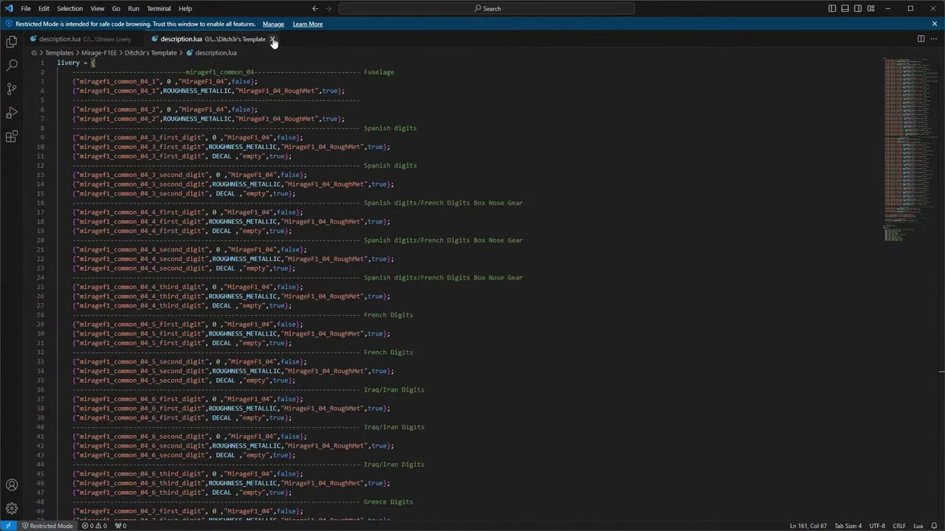
# Search the template's description.lua for 07, and close that file.
pyautogui.click(220, 232)
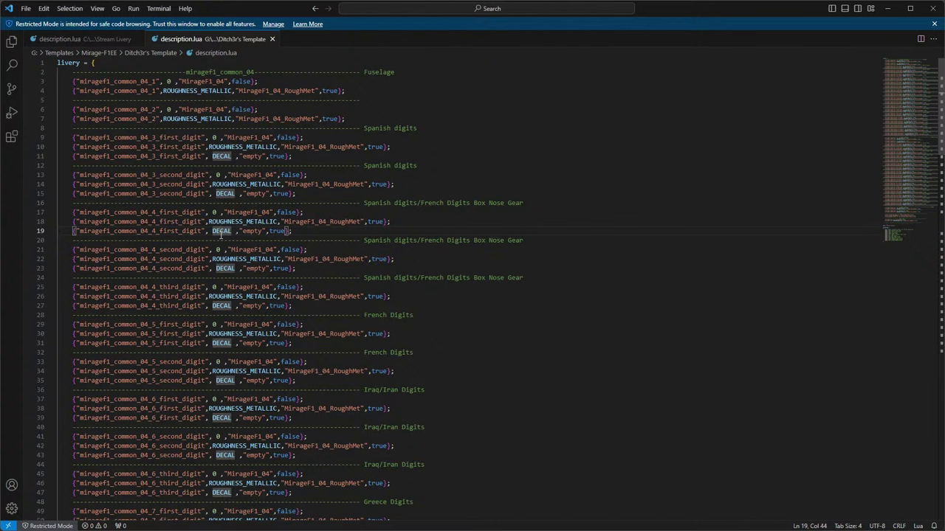
pyautogui.hotkey('ctrl', 'f')
pyautogui.write('07')
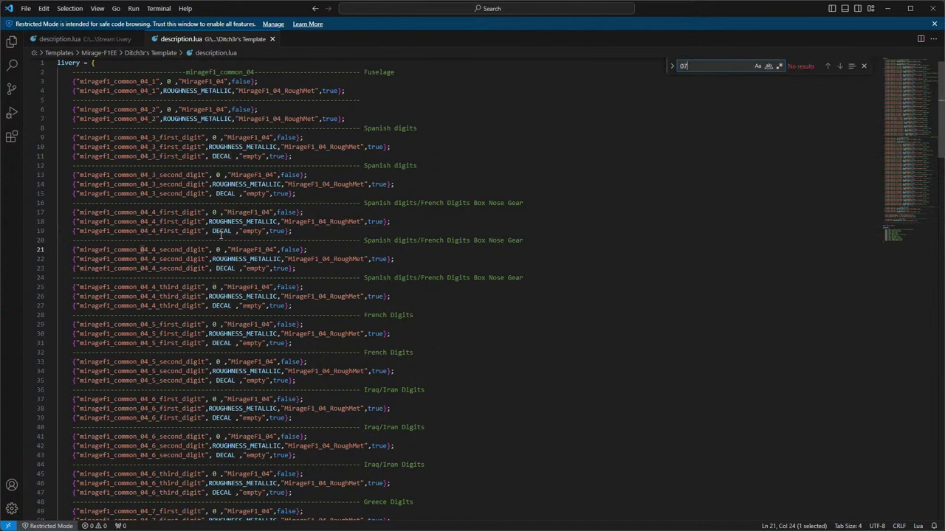
pyautogui.click(272, 39)
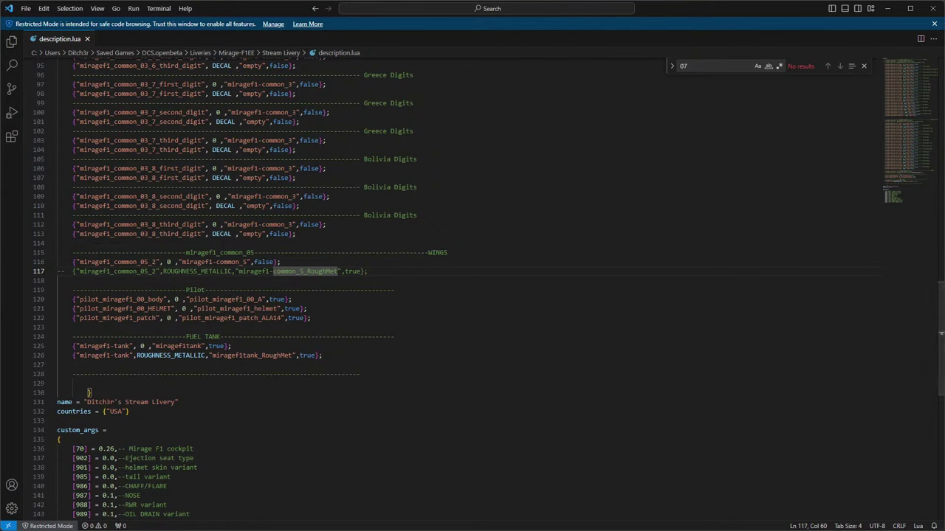
# Switch to ModelViewer and filter the loaded textures by 07 and by comm.
pyautogui.hotkey('alt', 'Tab')
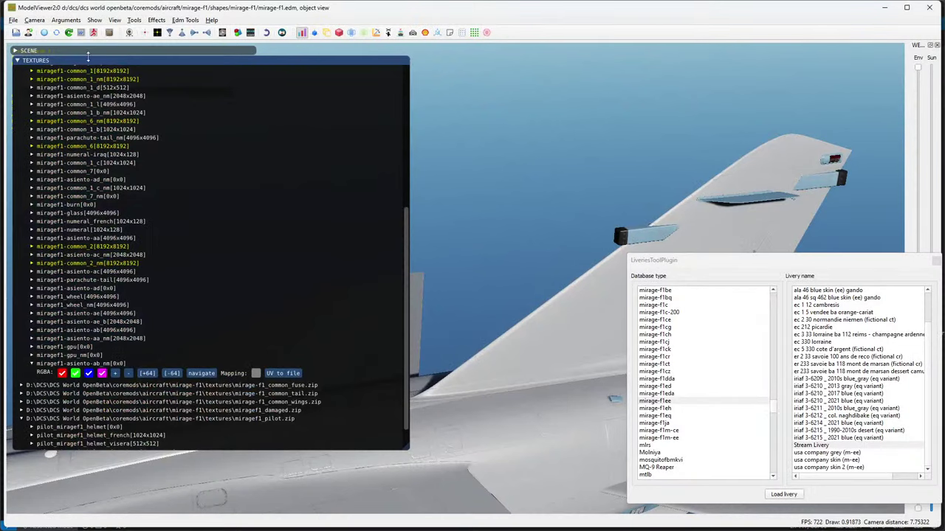
pyautogui.scroll(10, 81, 71)
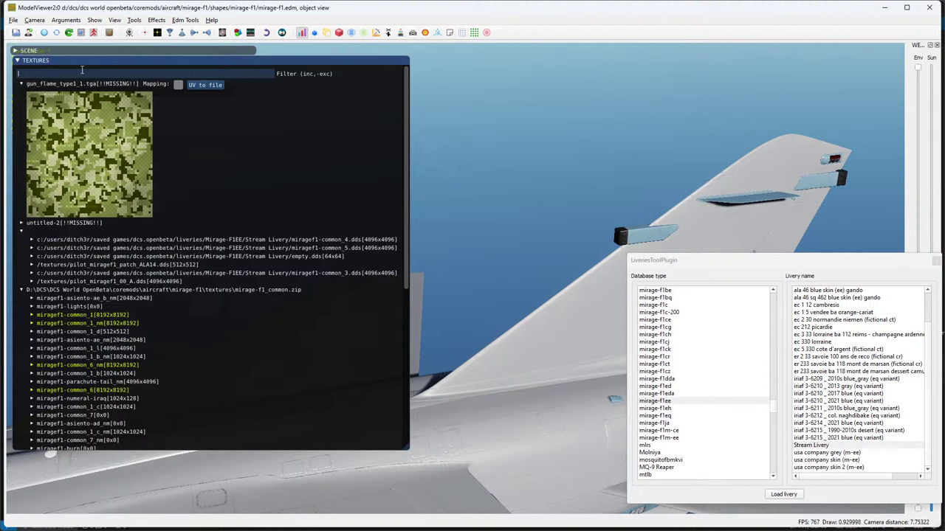
pyautogui.write('07')
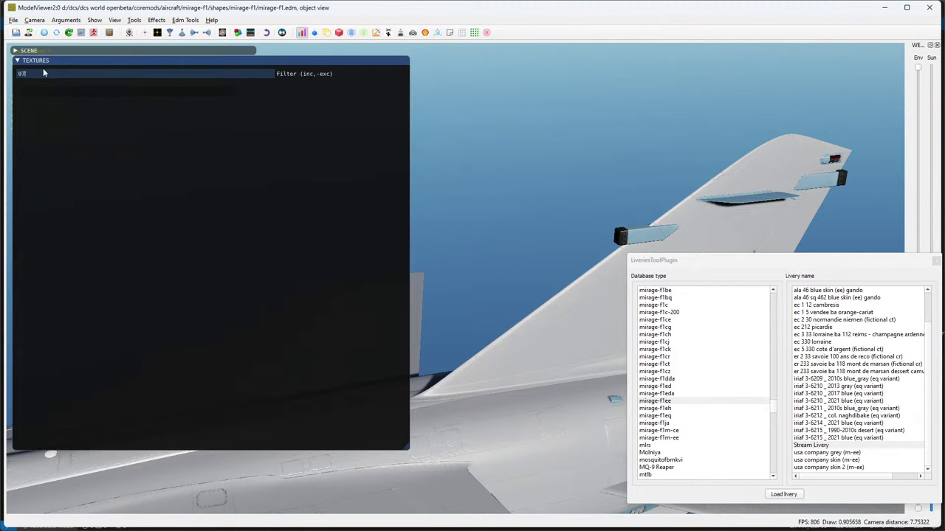
pyautogui.write('comm')
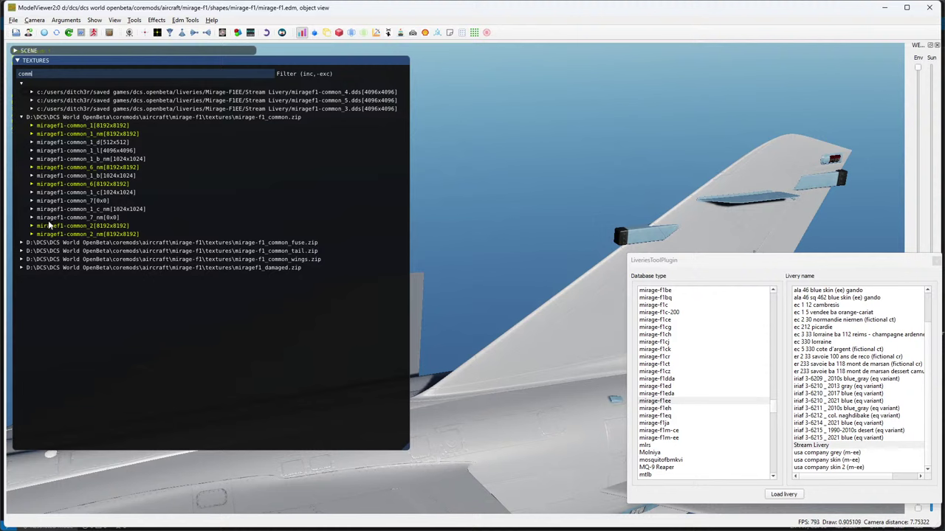
# Inspect the miragef1-common_6, common_1_b, common_7 and common_7_nm textures in mirage-f1_common.zip.
pyautogui.click(31, 185)
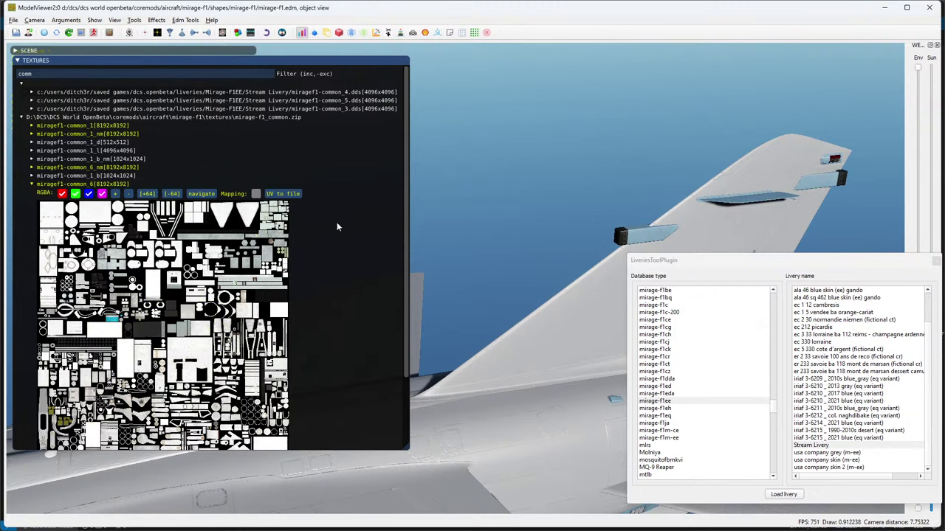
pyautogui.click(32, 184)
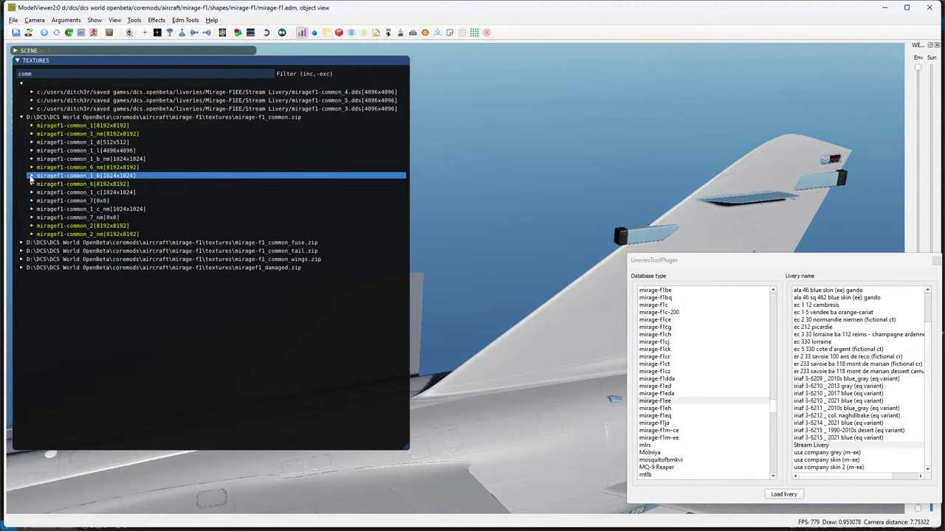
pyautogui.click(31, 177)
pyautogui.click(31, 177)
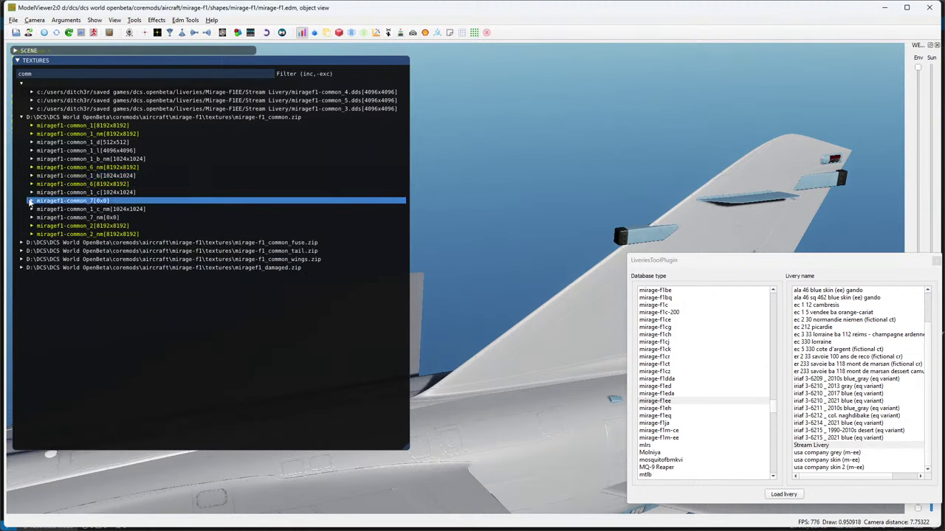
pyautogui.click(31, 201)
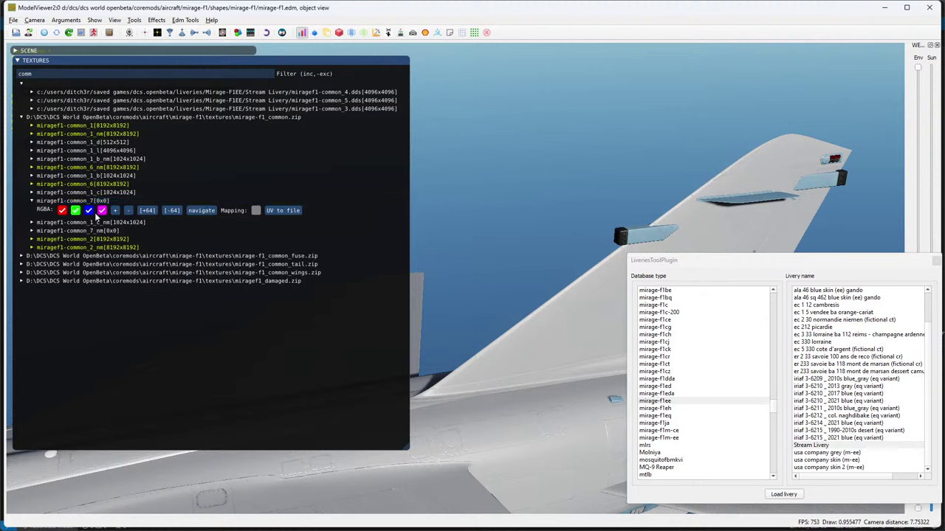
pyautogui.click(32, 203)
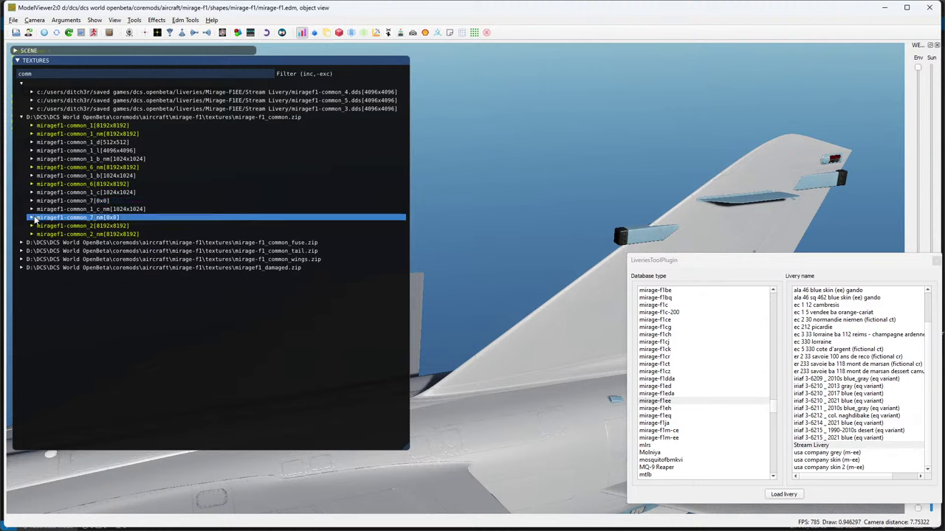
pyautogui.click(33, 219)
pyautogui.click(33, 219)
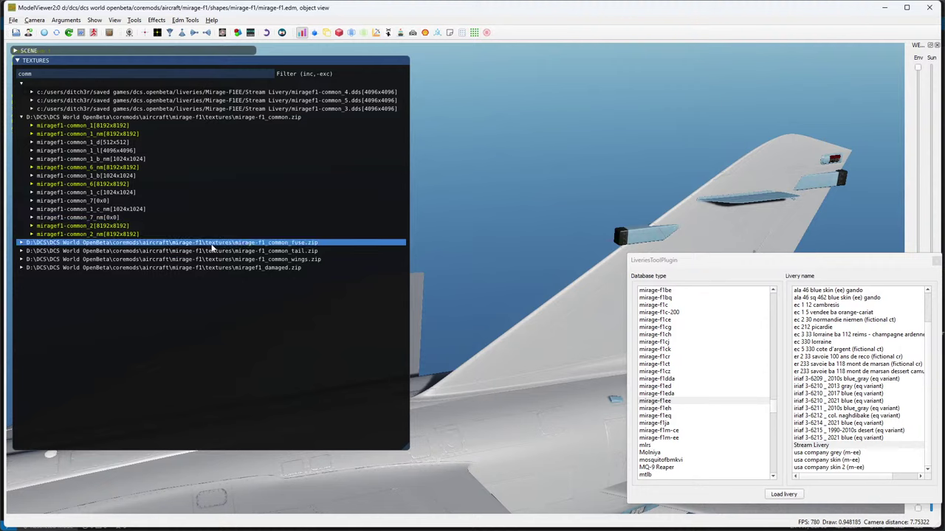
# Preview miragef1-common_3 from mirage-f1_common_tail.zip and review the Rudder/Tail/Elevator entries in the Stream Livery description.lua in Visual Studio Code.
pyautogui.click(23, 252)
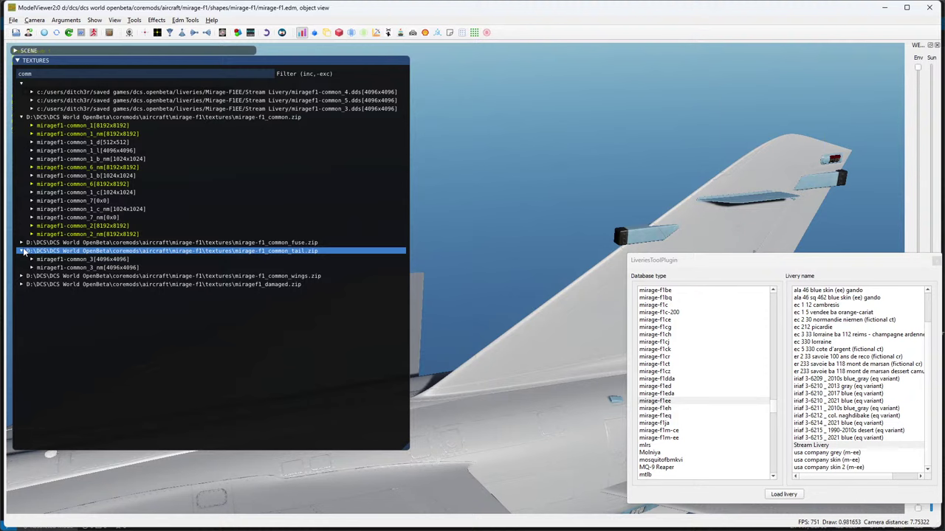
pyautogui.click(32, 260)
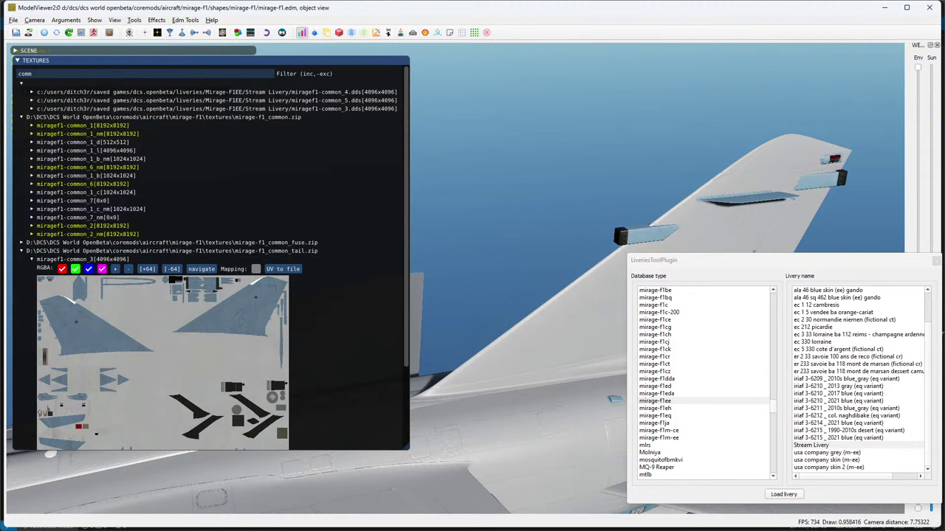
pyautogui.hotkey('alt', 'Tab')
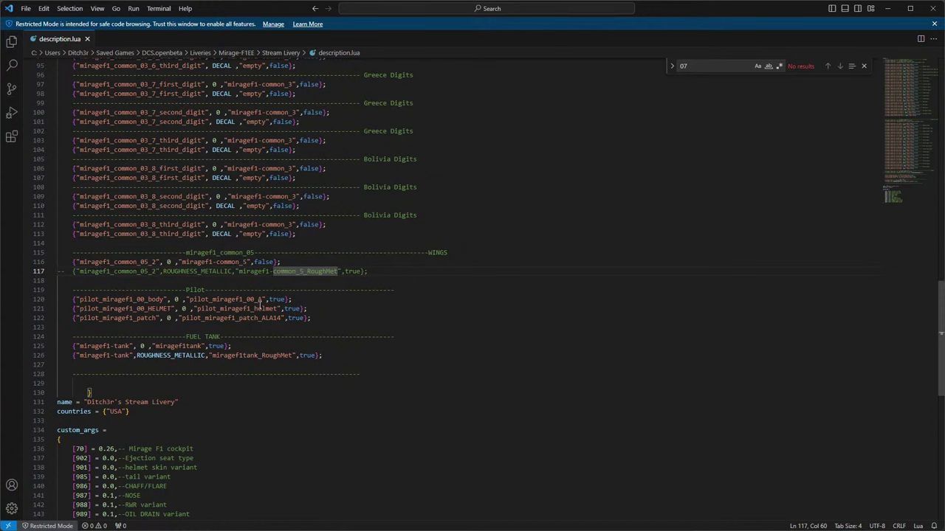
pyautogui.scroll(20, 231, 288)
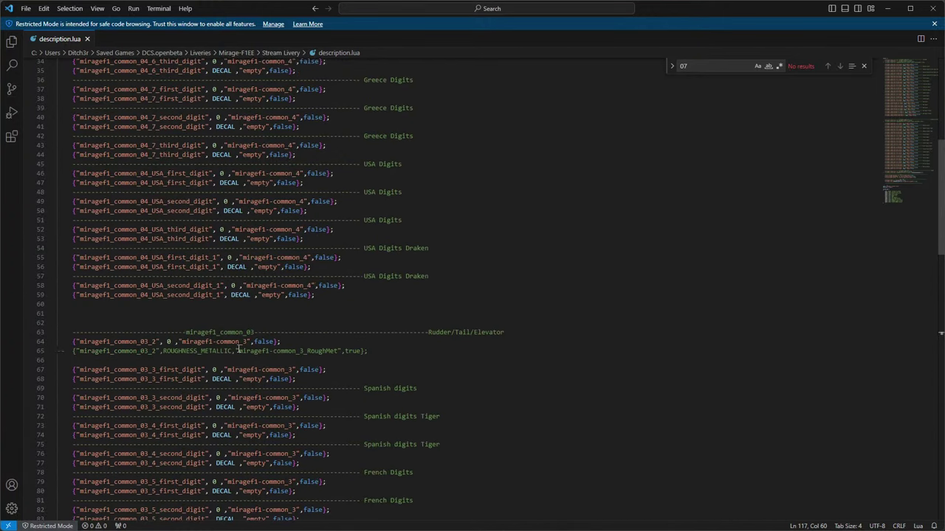
# Duplicate the miragef1_common_03_2 diffuse entry in the Rudder/Tail/Elevator section and rename the copy to miragef1_common_03_1.
pyautogui.click(348, 338)
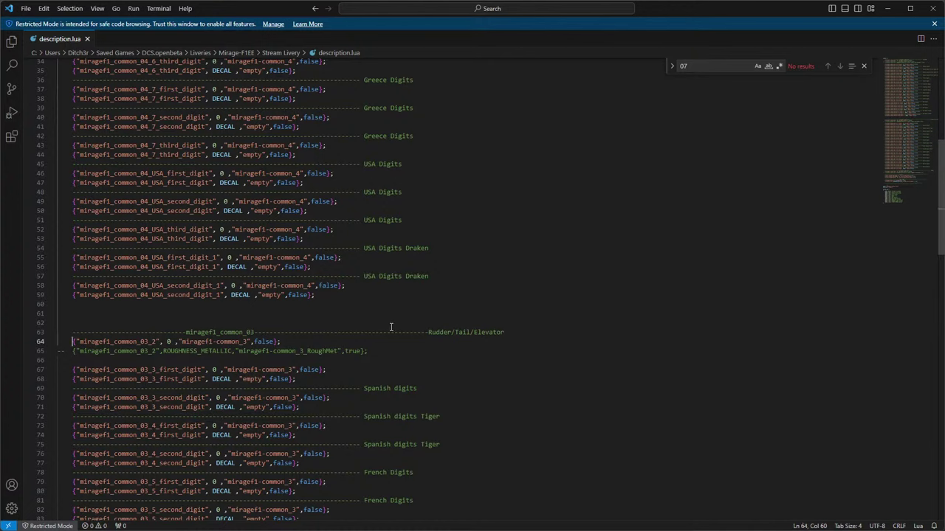
pyautogui.hotkey('shift', 'Home')
pyautogui.hotkey('ctrl', 'c')
pyautogui.press('End')
pyautogui.press('Return')
pyautogui.hotkey('ctrl', 'v')
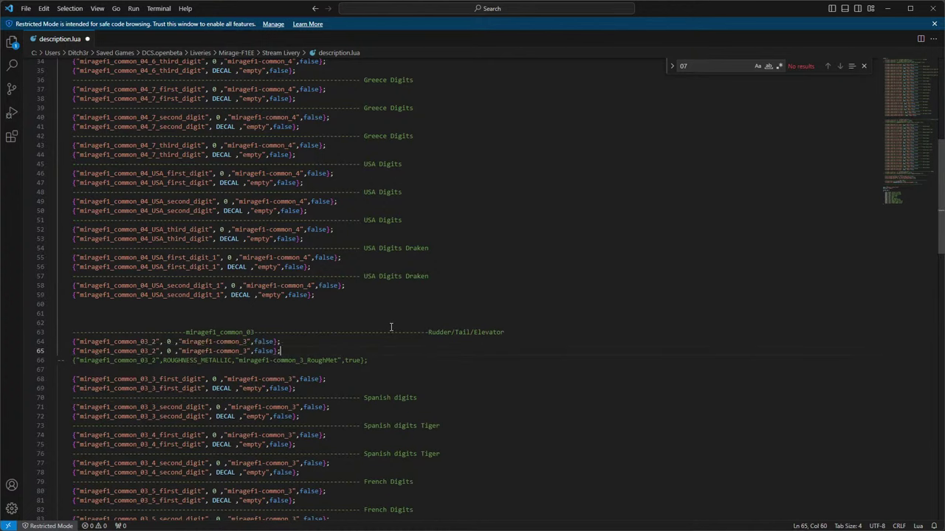
pyautogui.click(155, 351)
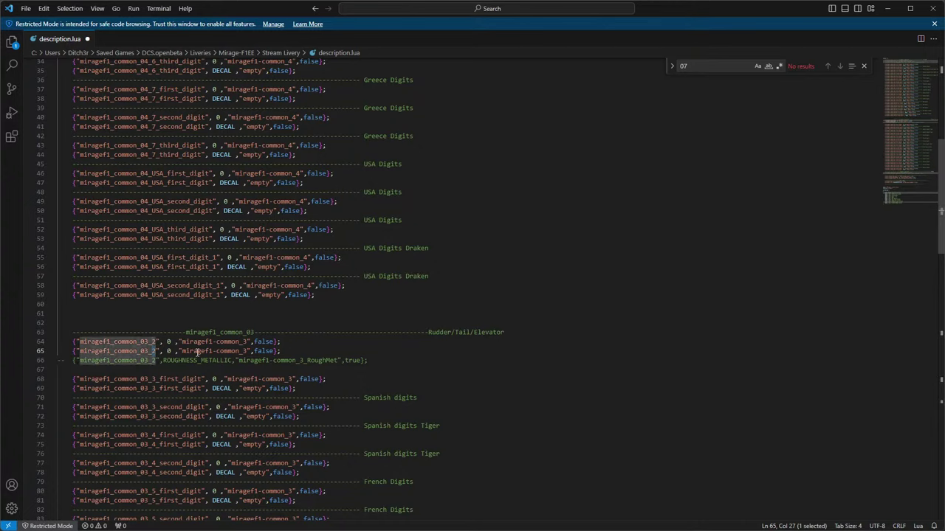
pyautogui.press('BackSpace')
pyautogui.write('1')
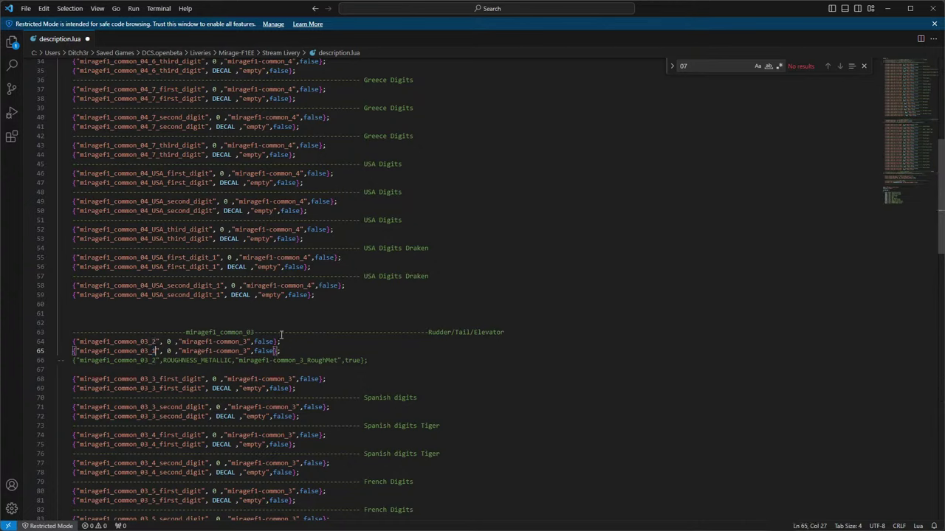
# Place the miragef1_common_03_1 entry directly above the miragef1_common_03_2 entry and save description.lua.
pyautogui.press('Home')
pyautogui.hotkey('shift', 'End')
pyautogui.press('Up')
pyautogui.press('Home')
pyautogui.press('Return')
pyautogui.hotkey('alt', 'Up')
pyautogui.press('Down')
pyautogui.press('Down')
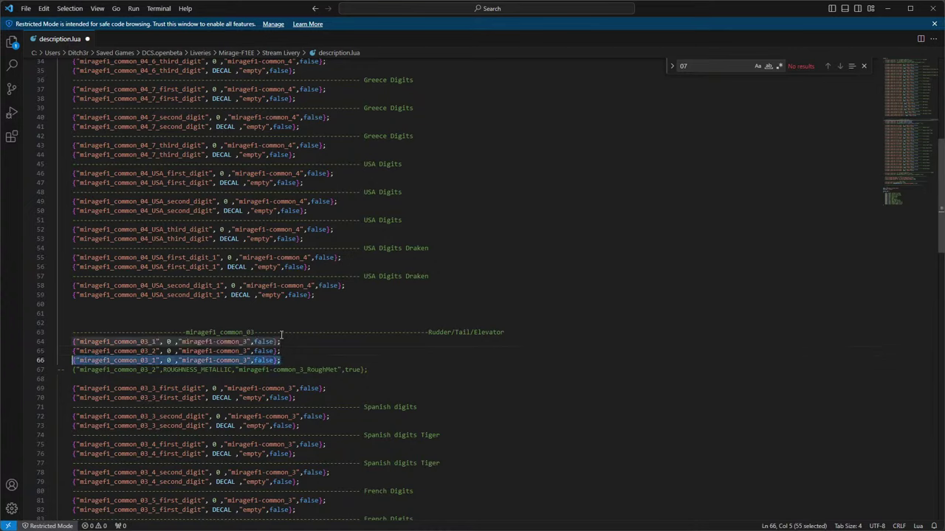
pyautogui.hotkey('alt', 'Up')
pyautogui.hotkey('alt', 'Up')
pyautogui.hotkey('ctrl', 's')
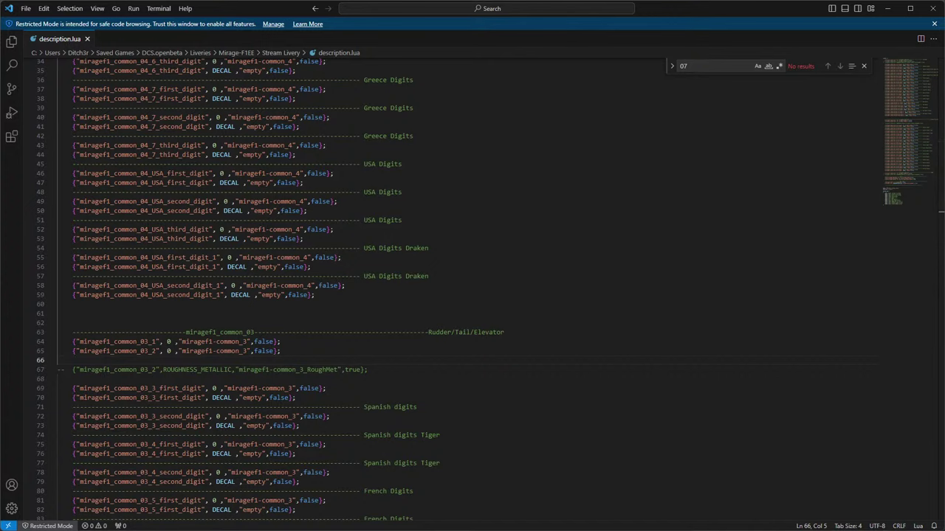
# Switch to ModelViewer, restart it and reopen the recent mirage-f1.edm model.
pyautogui.hotkey('alt', 'Tab')
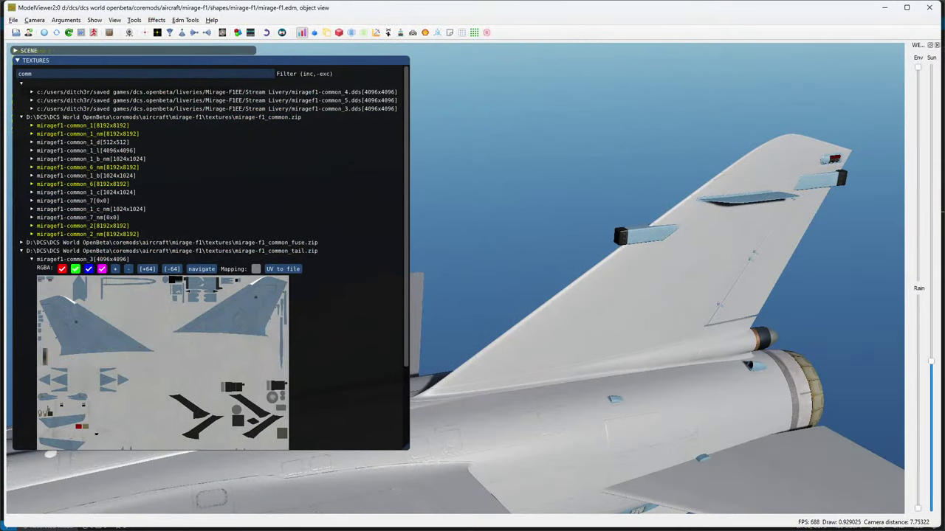
pyautogui.hotkey('alt', 'Tab')
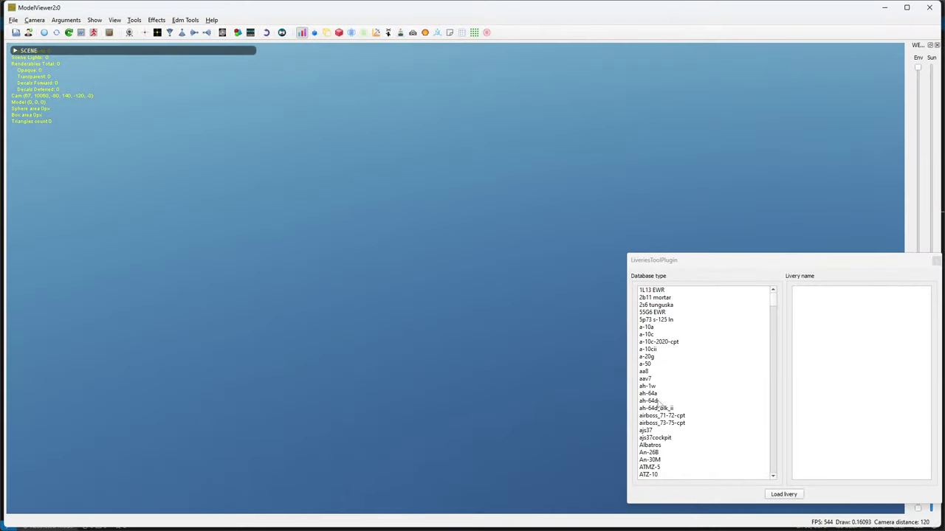
pyautogui.click(13, 20)
pyautogui.moveTo(64, 88)
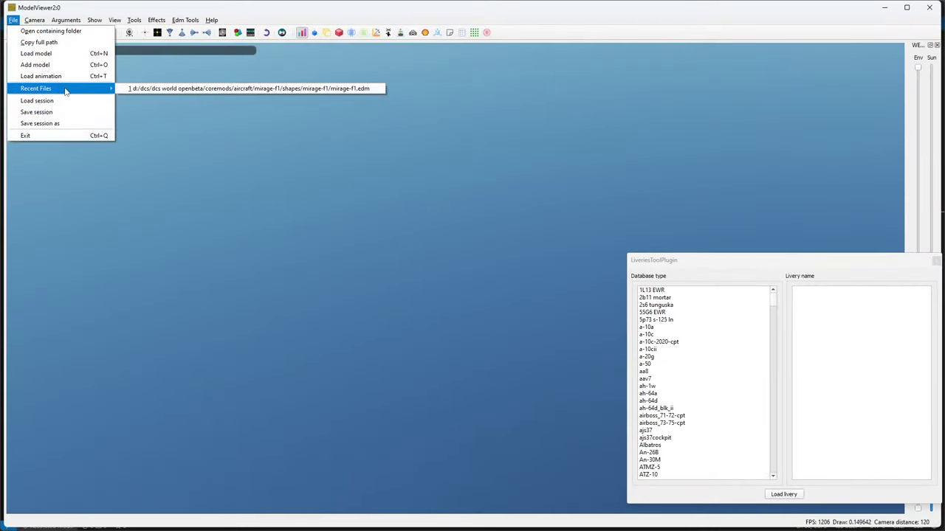
pyautogui.click(178, 89)
# Find mirage-f1ee in the liveries database and load its Stream Livery onto the model.
pyautogui.scroll(-12, 712, 385)
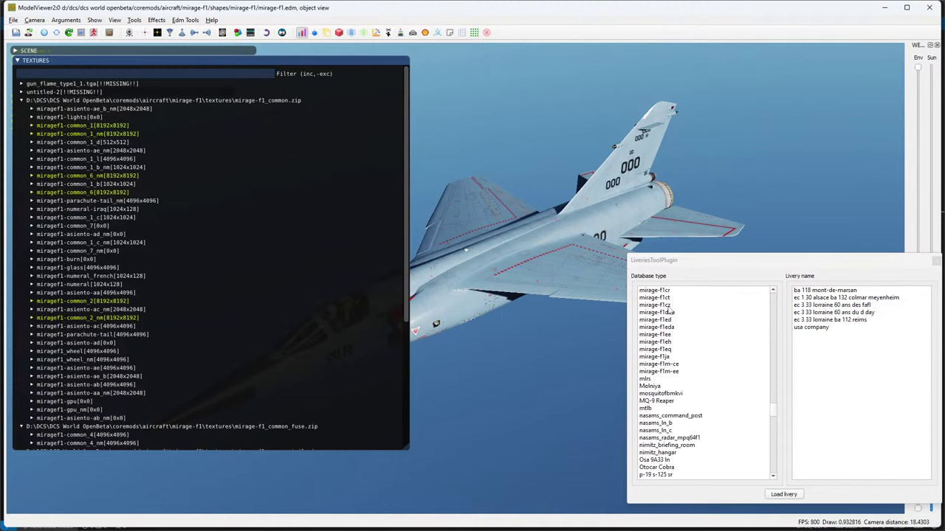
pyautogui.scroll(3, 670, 375)
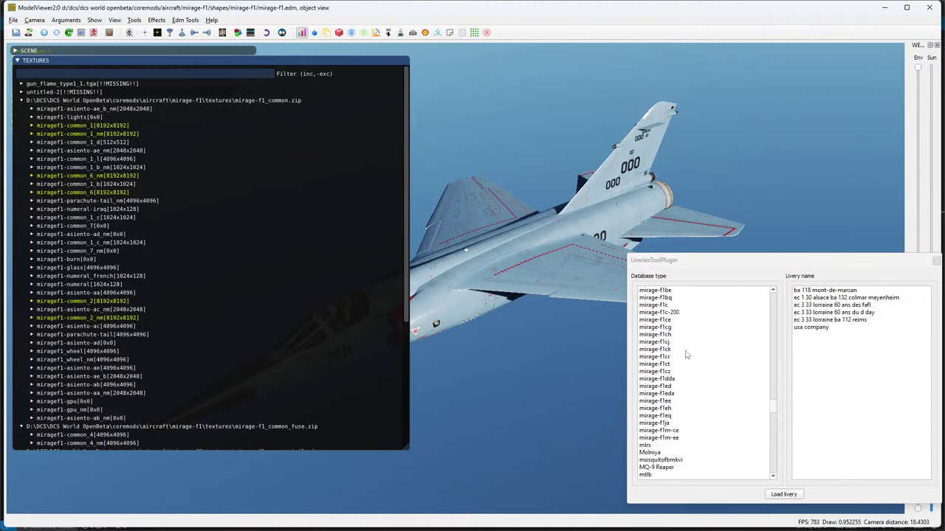
pyautogui.scroll(1, 682, 360)
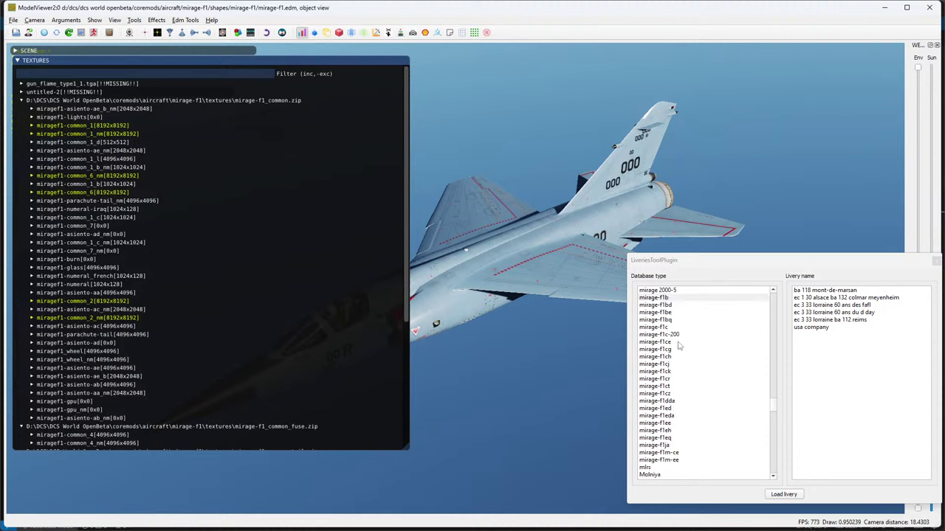
pyautogui.scroll(-1, 687, 422)
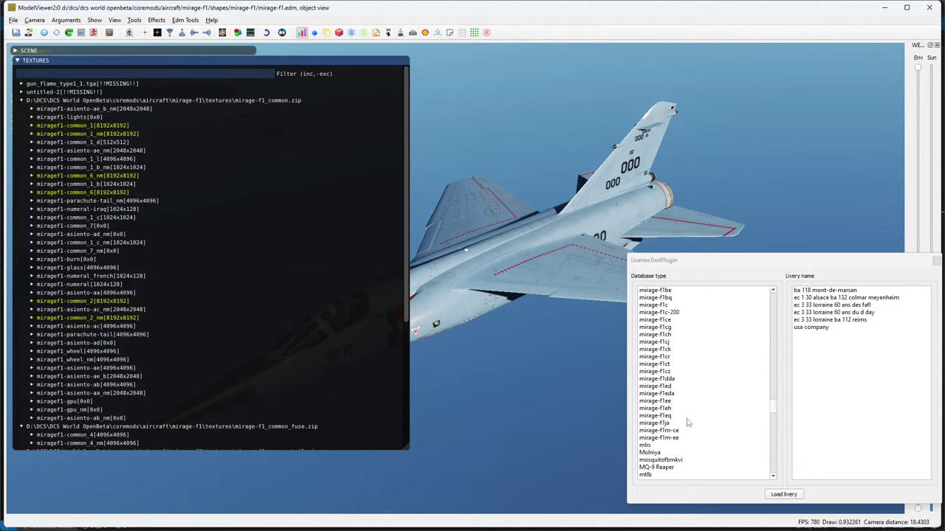
pyautogui.scroll(3, 687, 422)
pyautogui.scroll(-1, 677, 454)
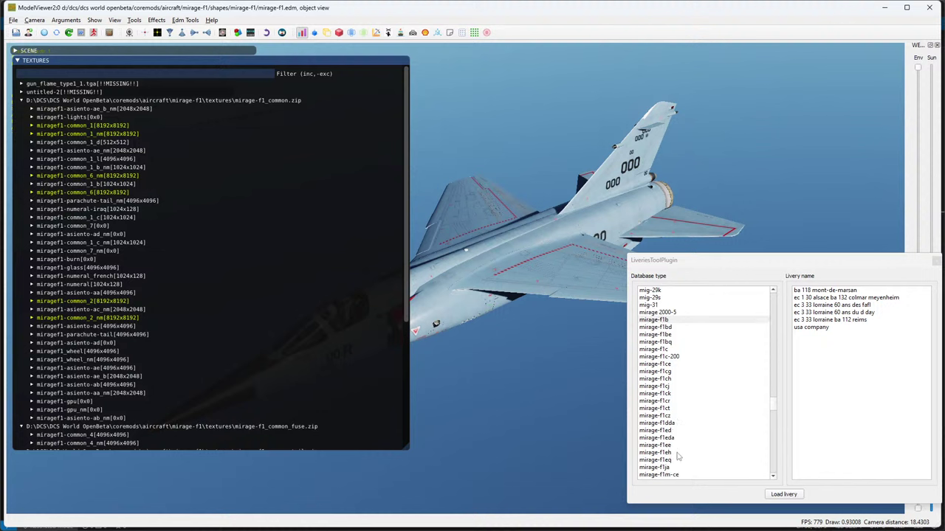
pyautogui.click(676, 445)
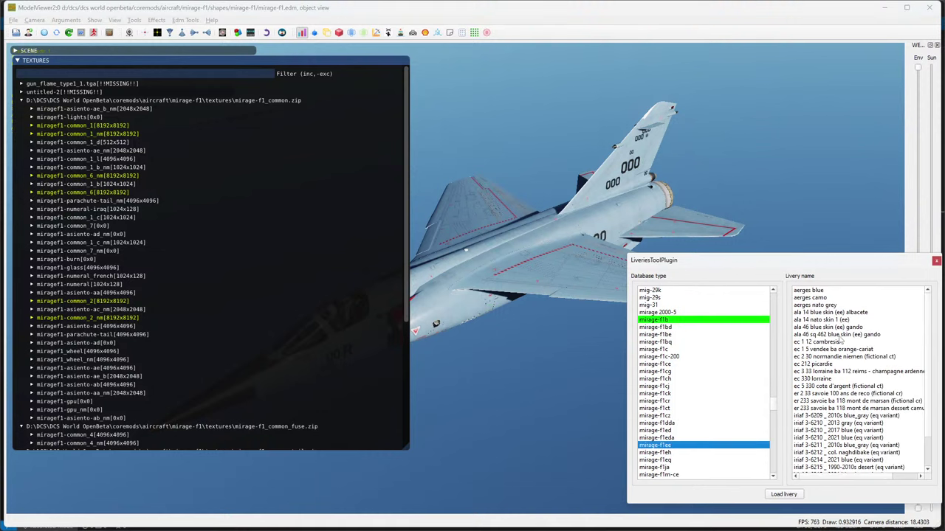
pyautogui.scroll(-2, 844, 381)
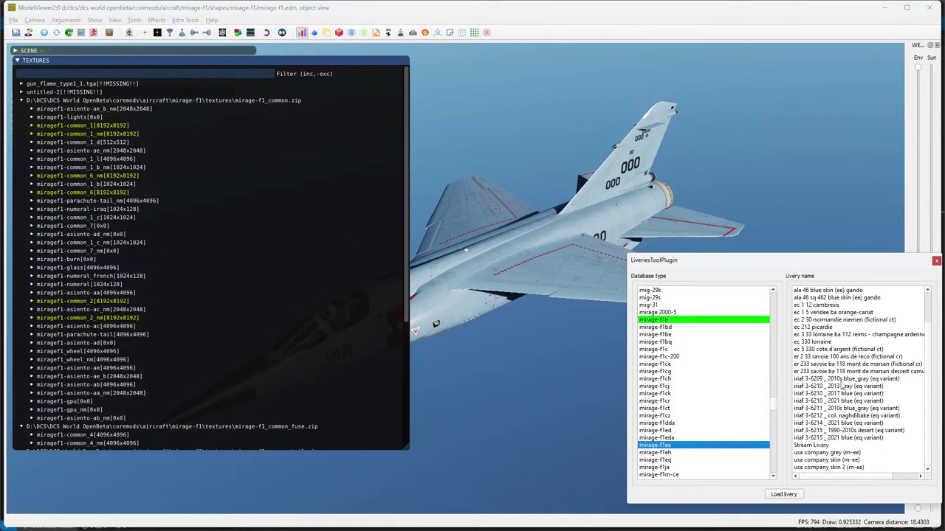
pyautogui.click(811, 446)
pyautogui.doubleClick(811, 446)
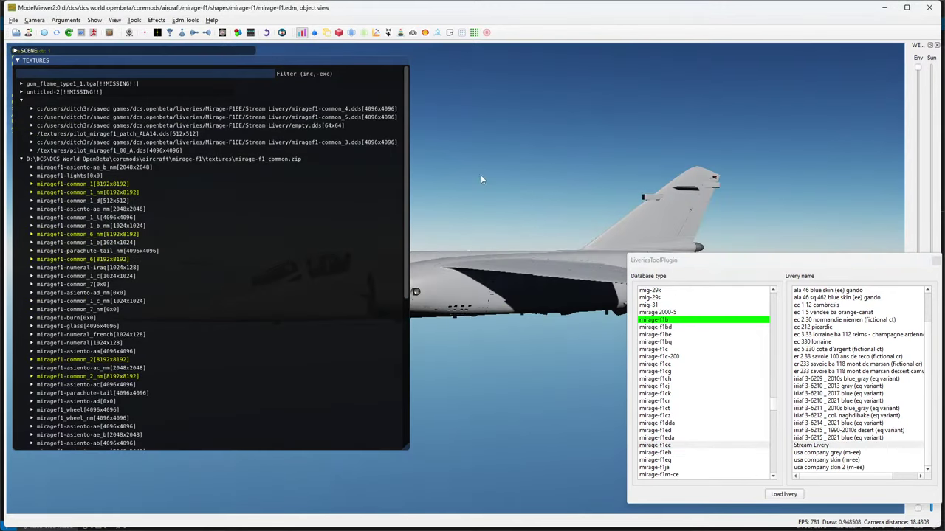
# Collapse the texture list and examine the tail fin, fuselage and engine intake for parts the livery leaves unpainted.
pyautogui.moveTo(480, 174); pyautogui.dragTo(606, 269)
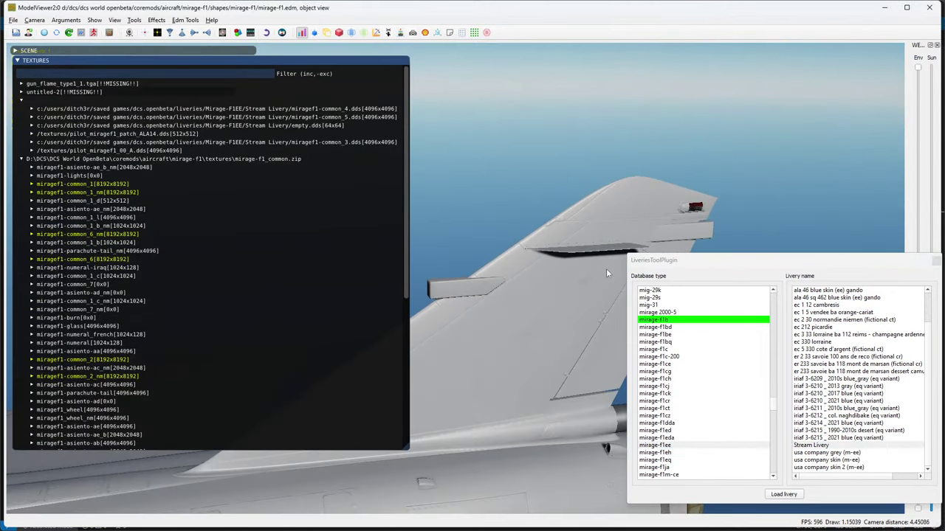
pyautogui.scroll(5, 549, 166)
pyautogui.scroll(3, 669, 156)
pyautogui.moveTo(669, 156); pyautogui.dragTo(478, 166)
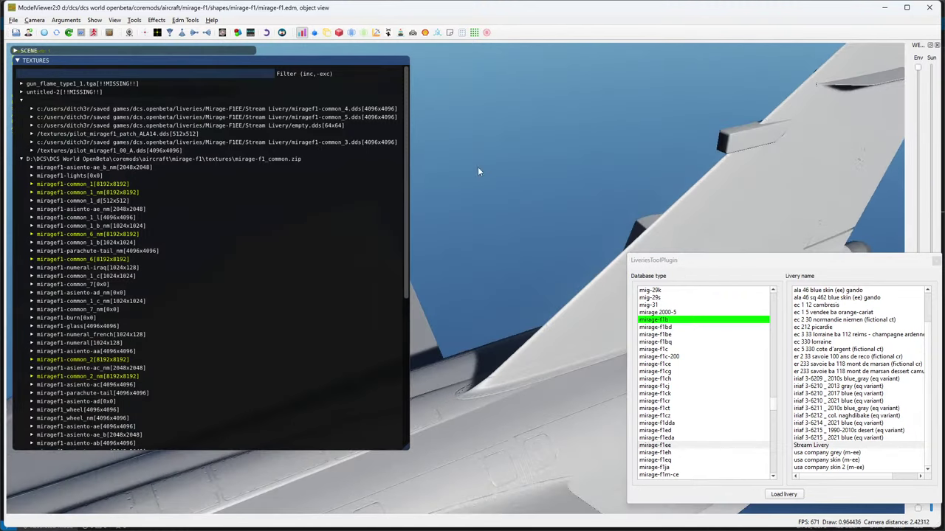
pyautogui.click(33, 62)
pyautogui.moveTo(243, 169); pyautogui.dragTo(299, 313)
pyautogui.scroll(-3, 306, 169)
pyautogui.scroll(-2, 333, 328)
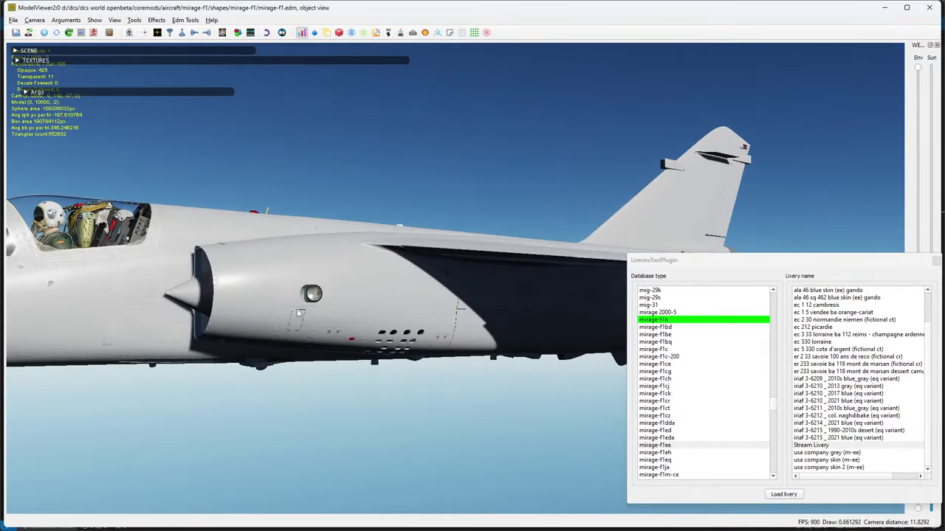
pyautogui.scroll(-2, 299, 314)
pyautogui.moveTo(230, 313); pyautogui.dragTo(360, 316)
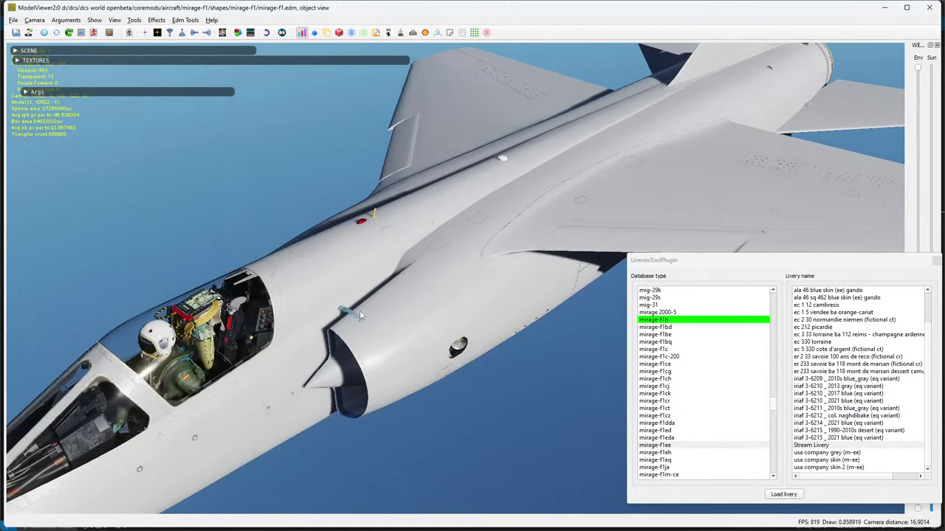
pyautogui.scroll(3, 360, 314)
pyautogui.scroll(2, 395, 280)
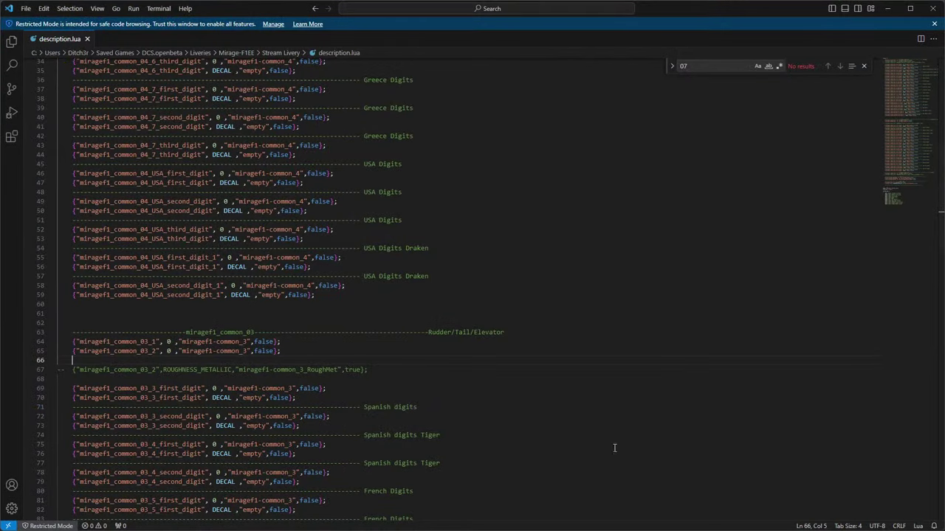
# In description.lua's Fuselage section, duplicate the miragef1_common_04_2 diffuse entry above itself, rename the copy miragef1_common_04_1, and save.
pyautogui.scroll(5, 612, 447)
pyautogui.scroll(1, 465, 376)
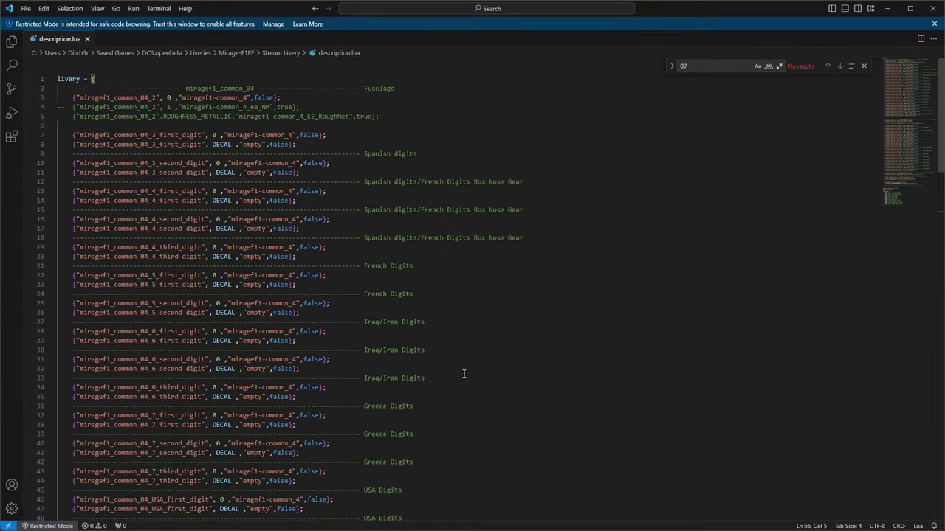
pyautogui.click(293, 98)
pyautogui.hotkey('shift', 'Home')
pyautogui.press('Home')
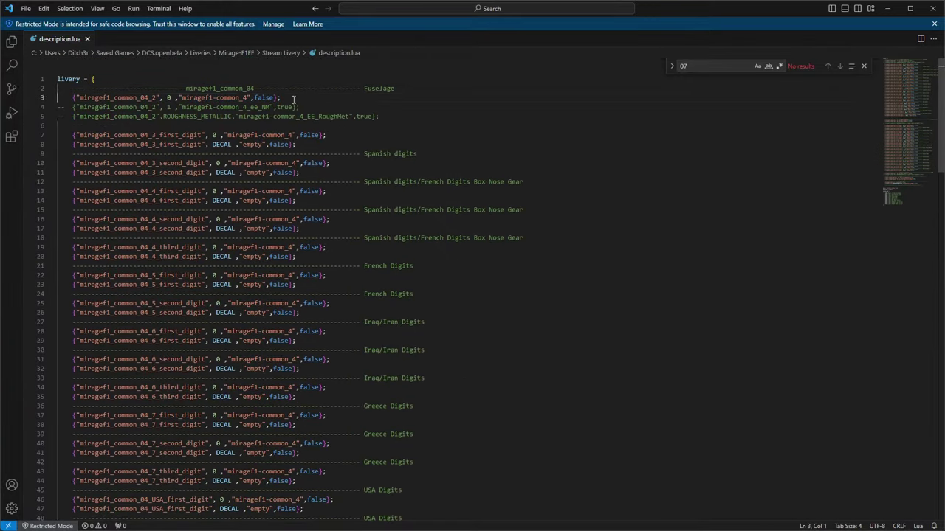
pyautogui.hotkey('shift', 'alt', 'Up')
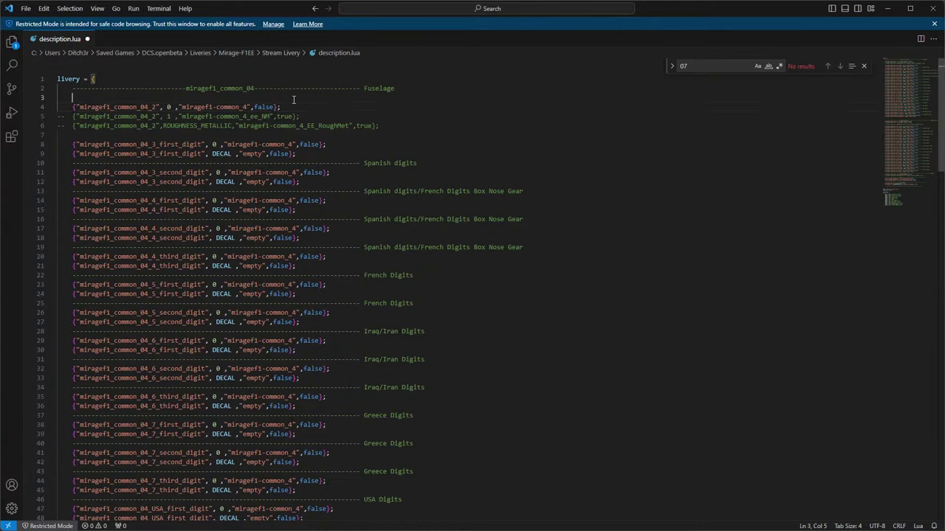
pyautogui.hotkey('shift', 'End')
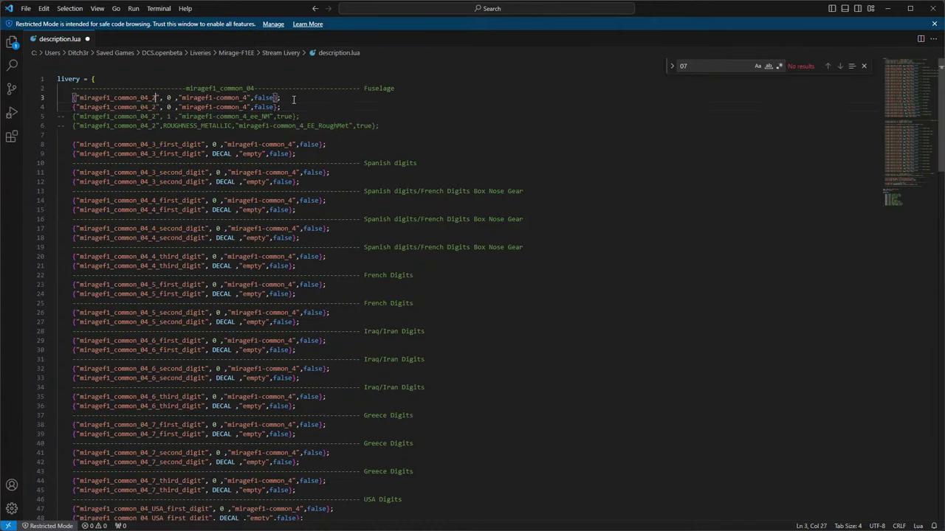
pyautogui.press('BackSpace')
pyautogui.write('1')
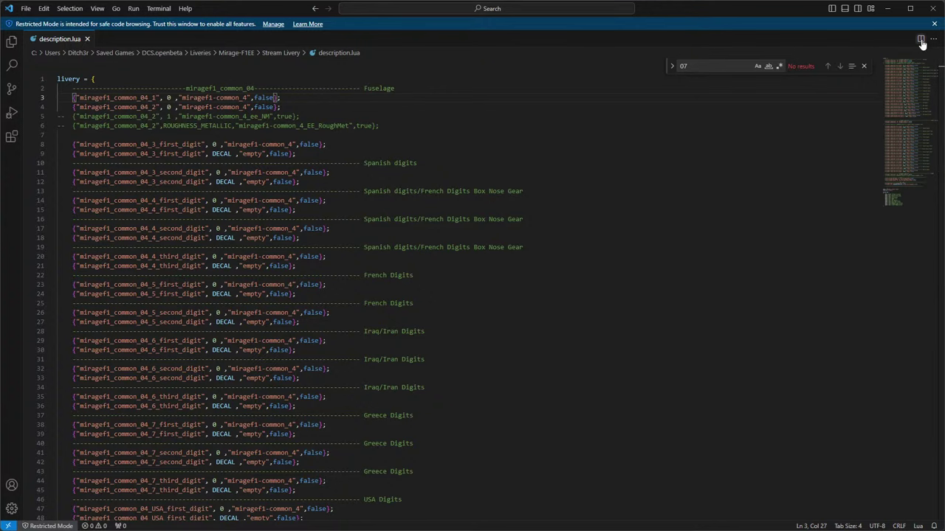
# Close and restart ModelViewer, and load mirage-f1.edm again from the recent files.
pyautogui.hotkey('alt', 'Tab')
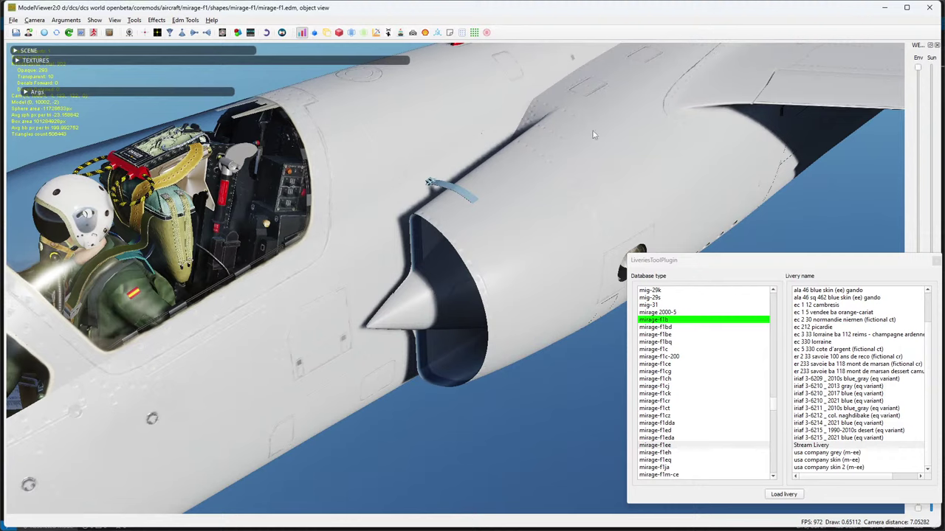
pyautogui.click(935, 7)
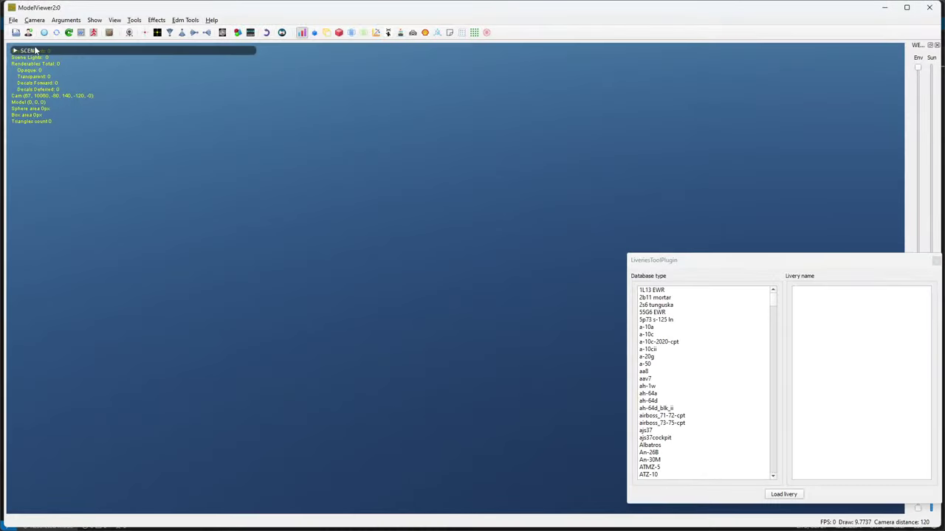
pyautogui.click(13, 20)
pyautogui.moveTo(37, 86)
pyautogui.click(148, 87)
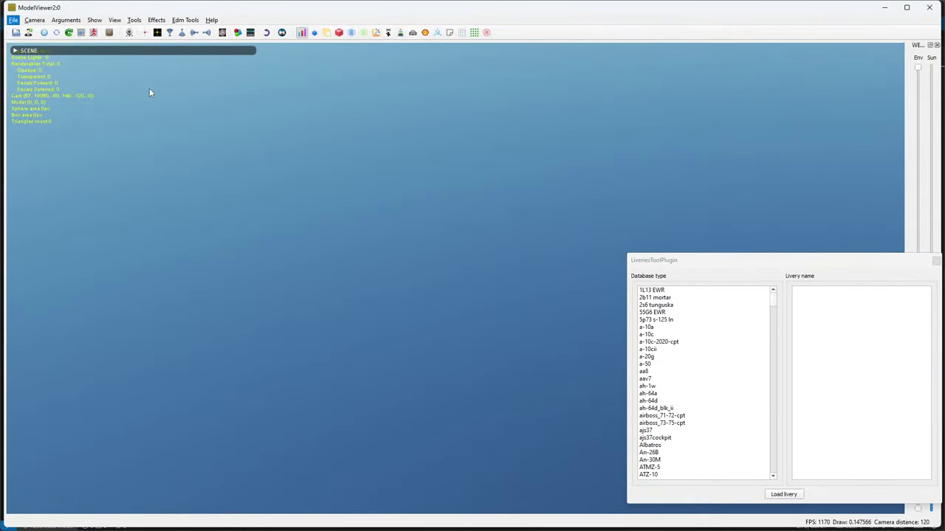
# Load the Stream Livery for mirage-f1ee again and check the small part above the engine intake.
pyautogui.scroll(-9, 697, 418)
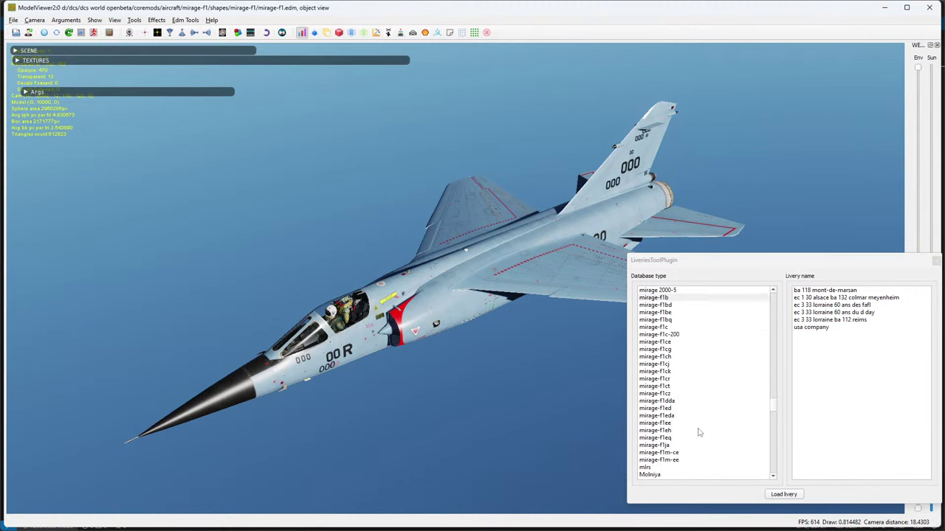
pyautogui.click(663, 400)
pyautogui.scroll(-2, 833, 369)
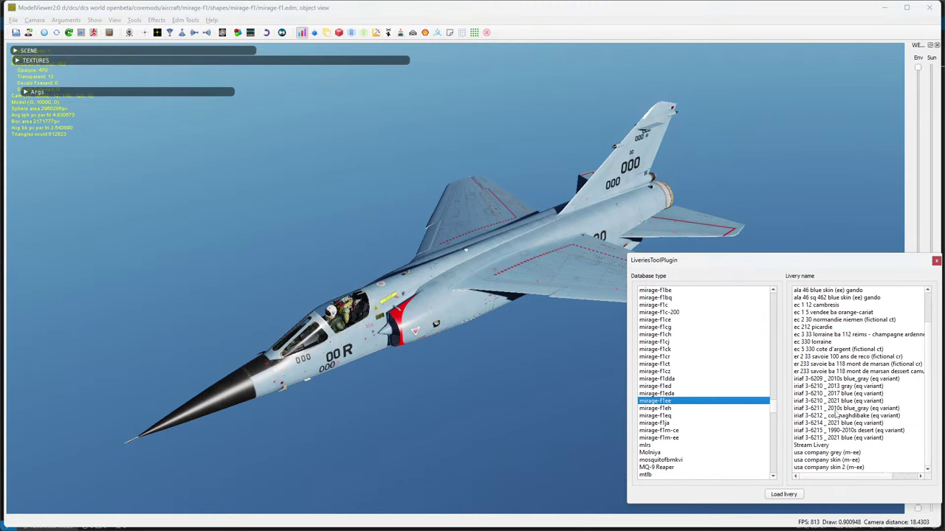
pyautogui.click(812, 445)
pyautogui.moveTo(472, 325); pyautogui.dragTo(386, 320)
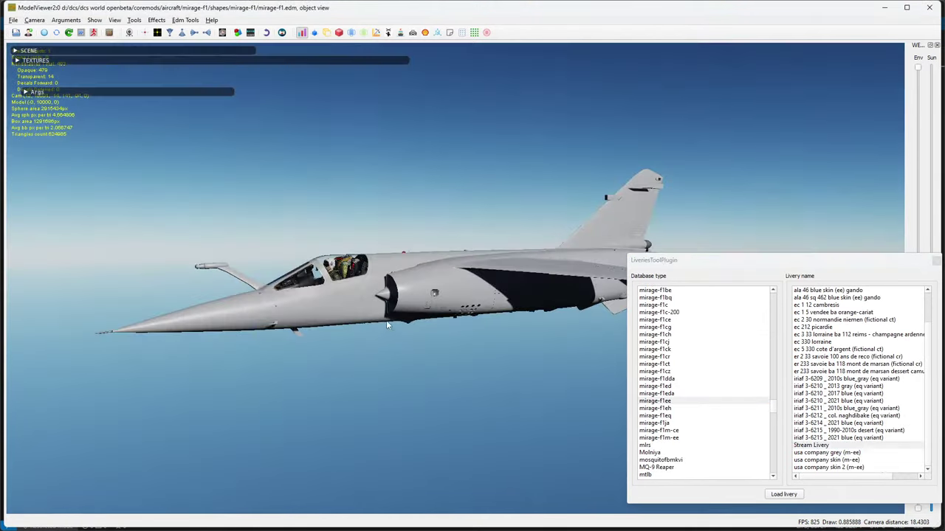
pyautogui.scroll(5, 386, 320)
pyautogui.moveTo(374, 173); pyautogui.dragTo(404, 330)
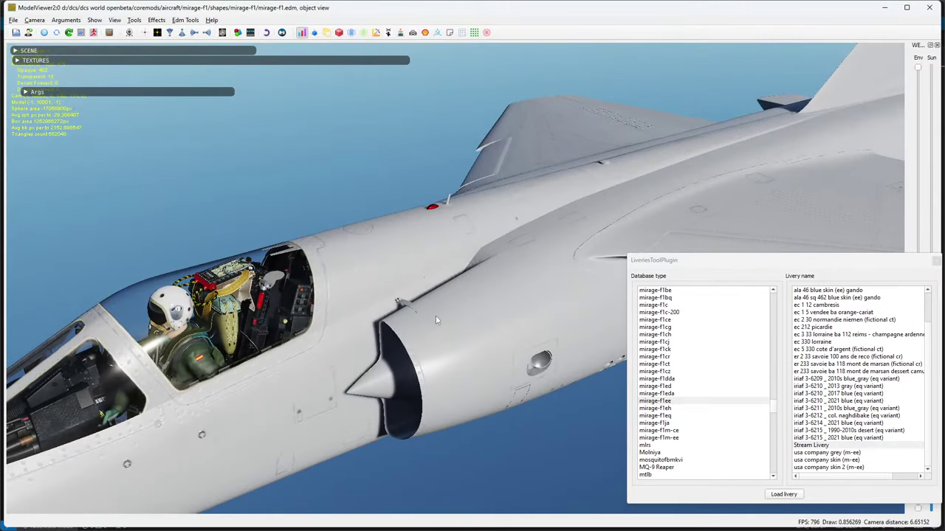
# In description.lua's Wings section, duplicate the miragef1_common_05_2 diffuse entry above itself, rename the copy miragef1_common_05_1, save, and close the editor.
pyautogui.hotkey('alt', 'Tab')
pyautogui.scroll(-9, 401, 370)
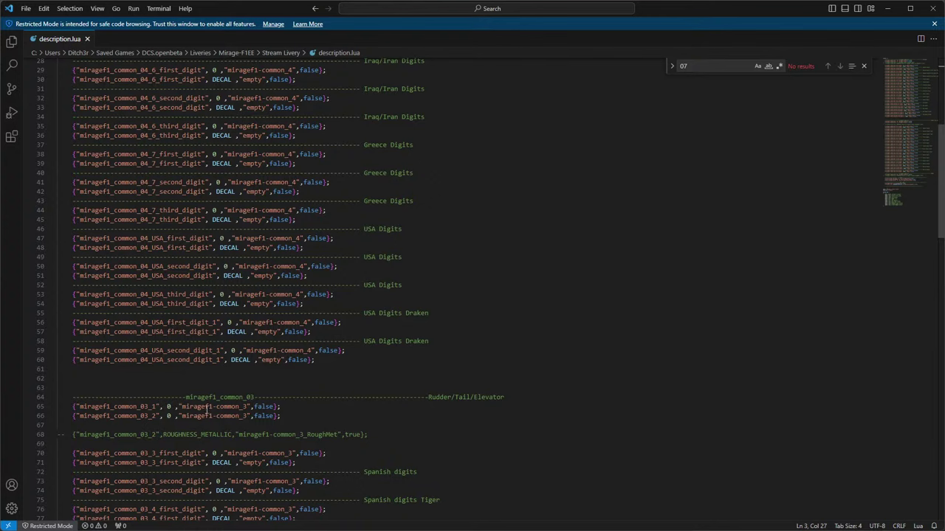
pyautogui.scroll(-15, 314, 420)
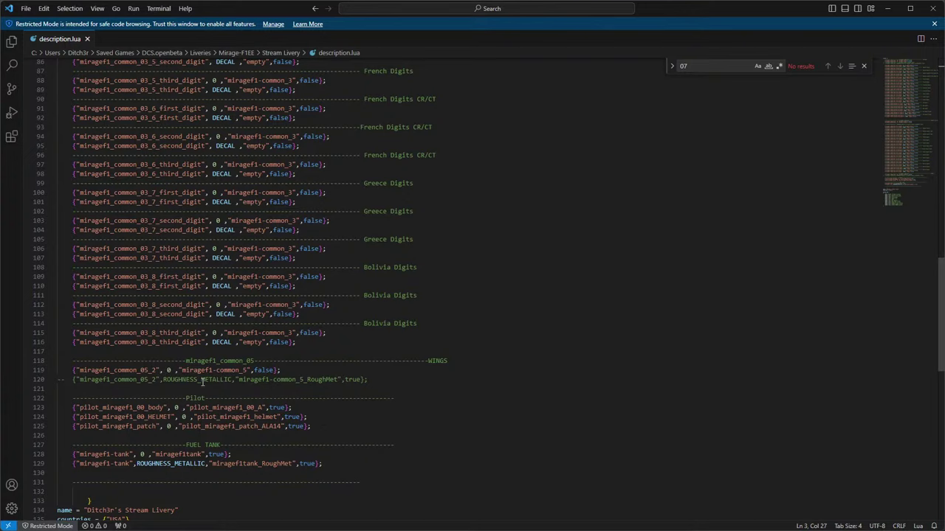
pyautogui.click(295, 370)
pyautogui.hotkey('shift', 'Home')
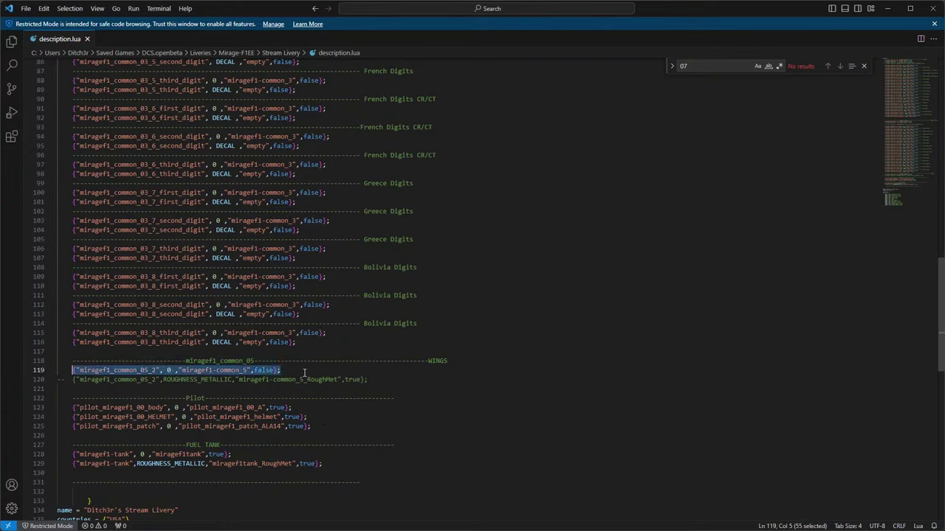
pyautogui.press('Home')
pyautogui.hotkey('shift', 'alt', 'Up')
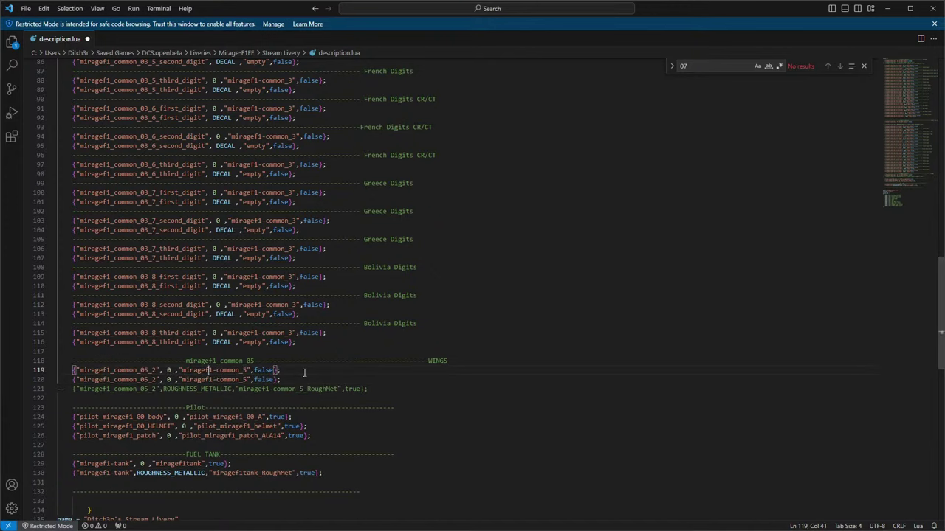
pyautogui.press('Right')
pyautogui.press('BackSpace')
pyautogui.write('1')
pyautogui.hotkey('ctrl', 's')
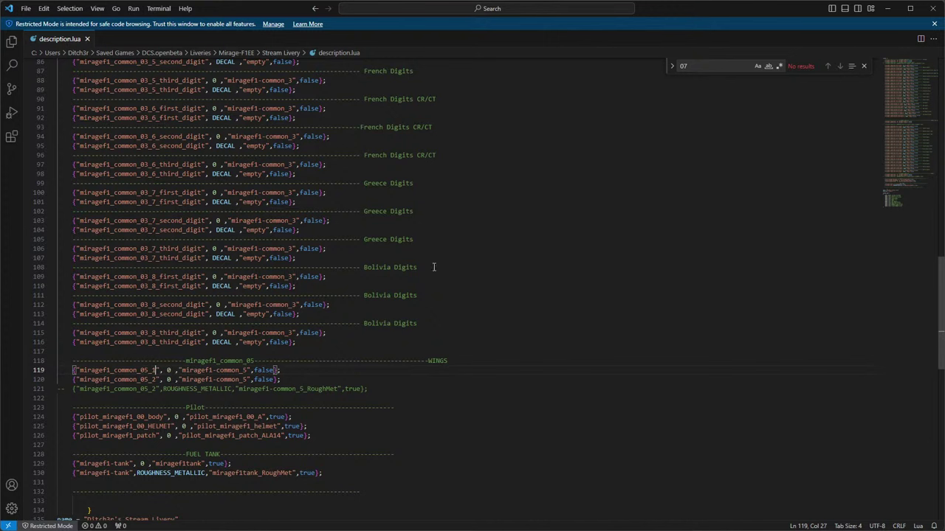
pyautogui.click(933, 8)
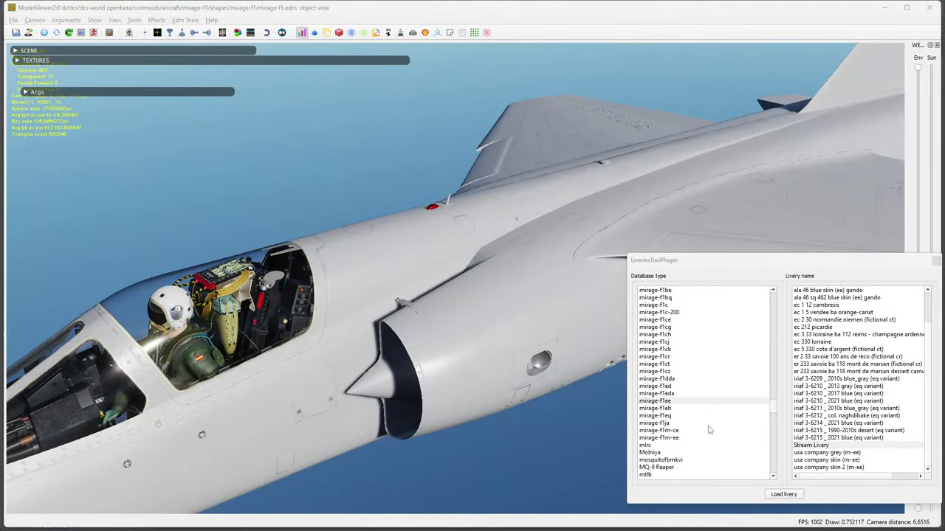
# Close the livery loader in ModelViewer and examine the Mirage F1's nose, engine intake, wings and tail with the livery applied.
pyautogui.moveTo(458, 325); pyautogui.dragTo(380, 285)
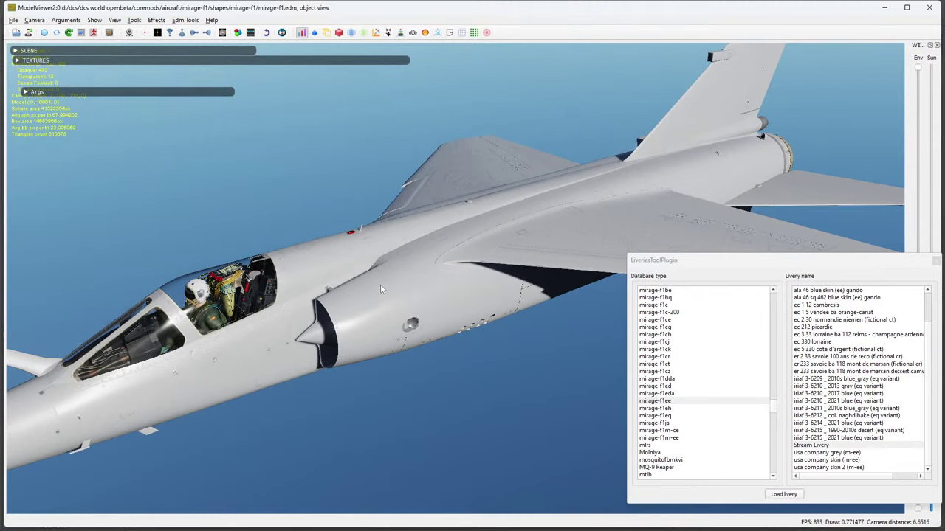
pyautogui.scroll(-5, 431, 343)
pyautogui.click(934, 262)
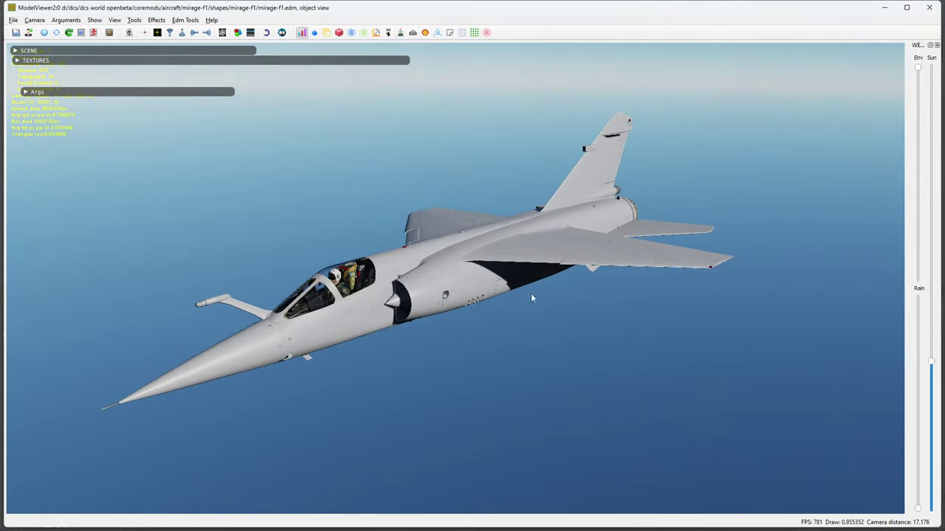
pyautogui.moveTo(531, 295); pyautogui.dragTo(439, 350)
pyautogui.scroll(3, 467, 370)
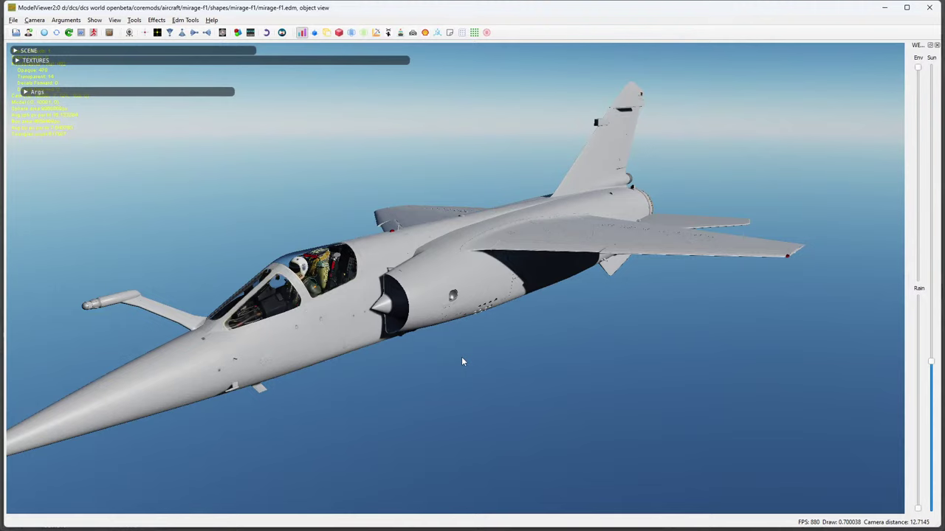
pyautogui.moveTo(500, 303); pyautogui.dragTo(510, 282)
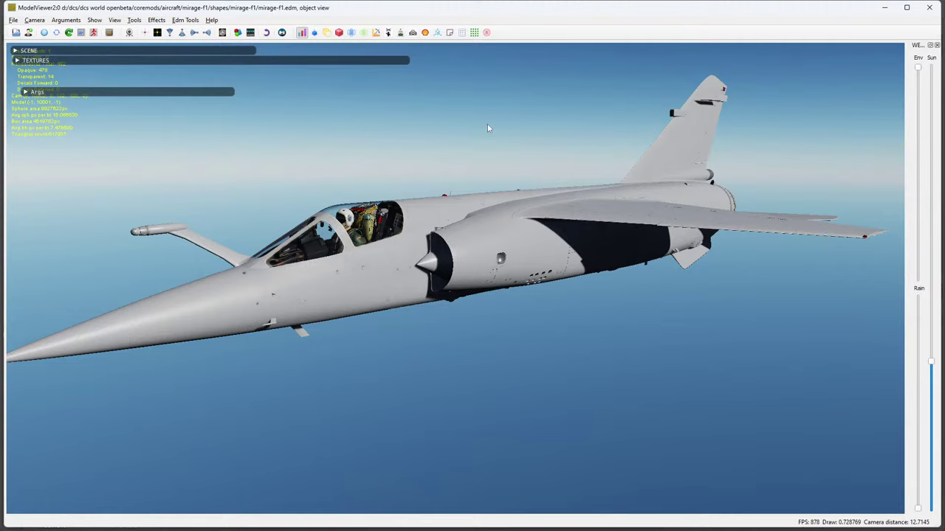
pyautogui.moveTo(534, 228); pyautogui.dragTo(533, 300)
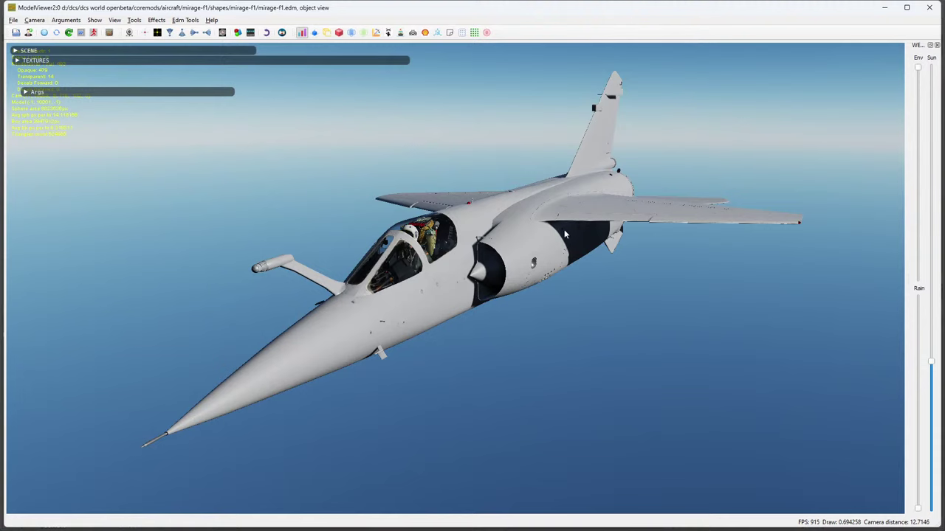
pyautogui.moveTo(490, 248); pyautogui.dragTo(491, 194)
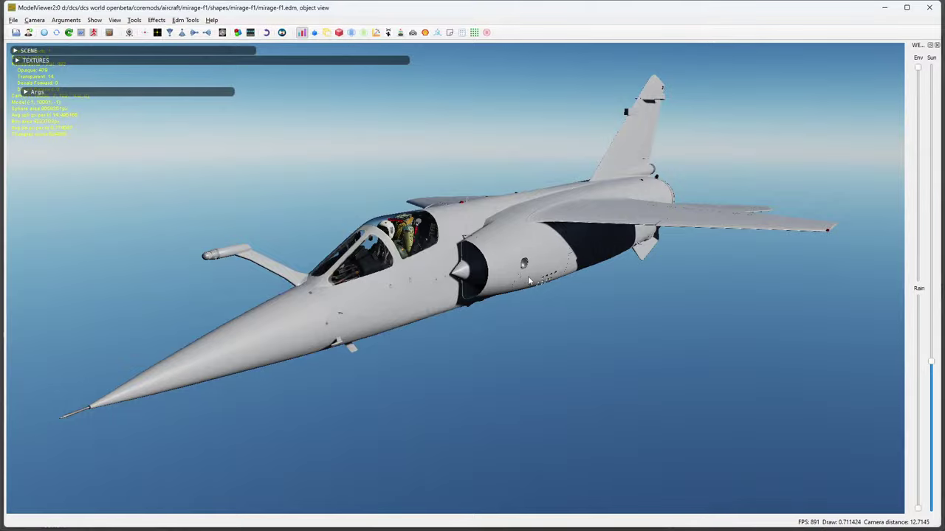
pyautogui.moveTo(547, 274); pyautogui.dragTo(617, 398)
pyautogui.scroll(3, 428, 234)
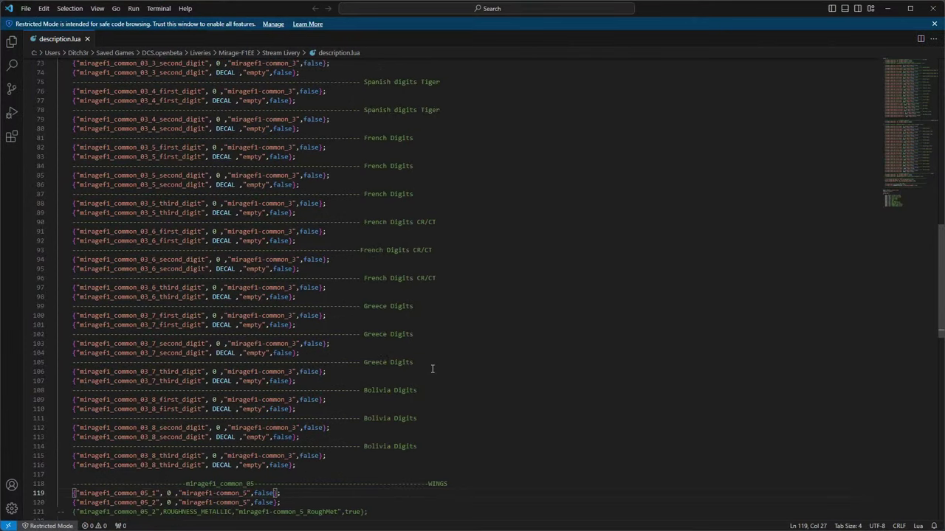
# Review the Fuselage, Rudder/Tail/Elevator, Wings, Pilot and Fuel Tank entries in description.lua.
pyautogui.scroll(20, 433, 369)
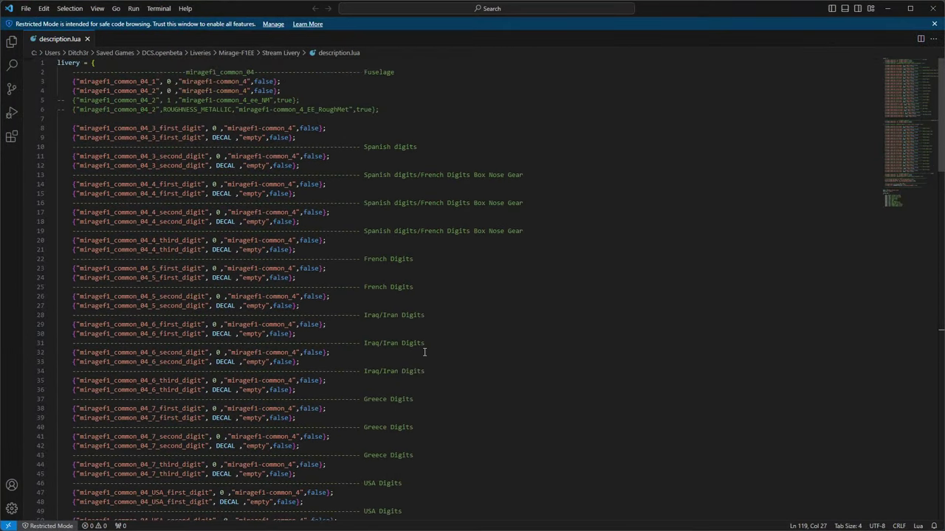
pyautogui.click(116, 120)
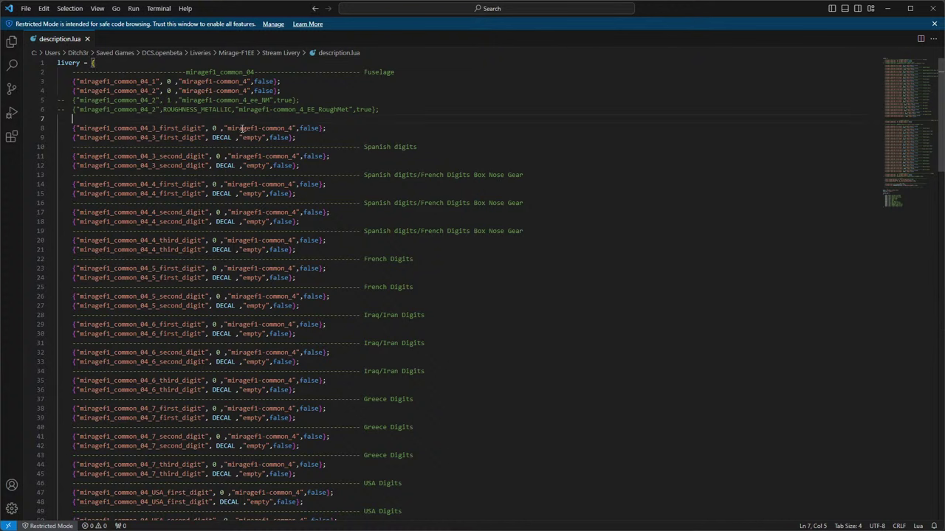
pyautogui.scroll(-7, 251, 386)
pyautogui.scroll(-20, 254, 386)
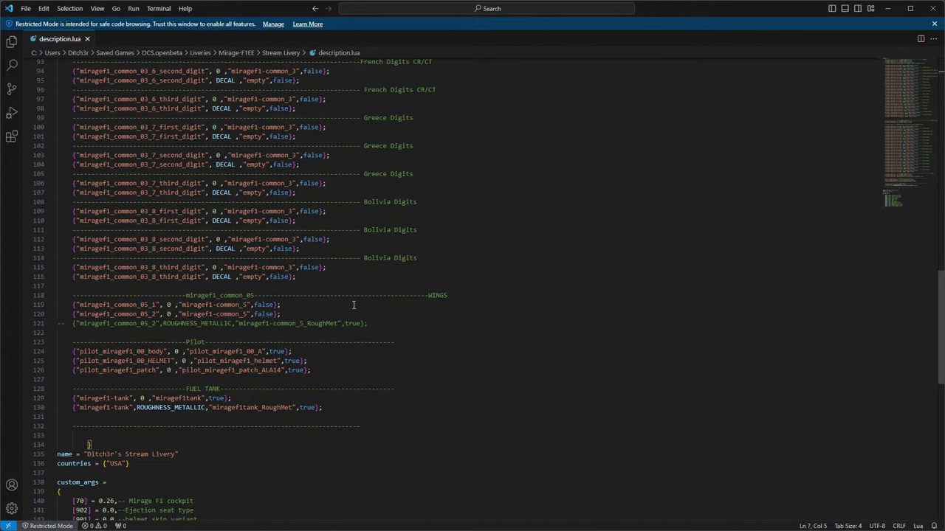
pyautogui.scroll(20, 353, 295)
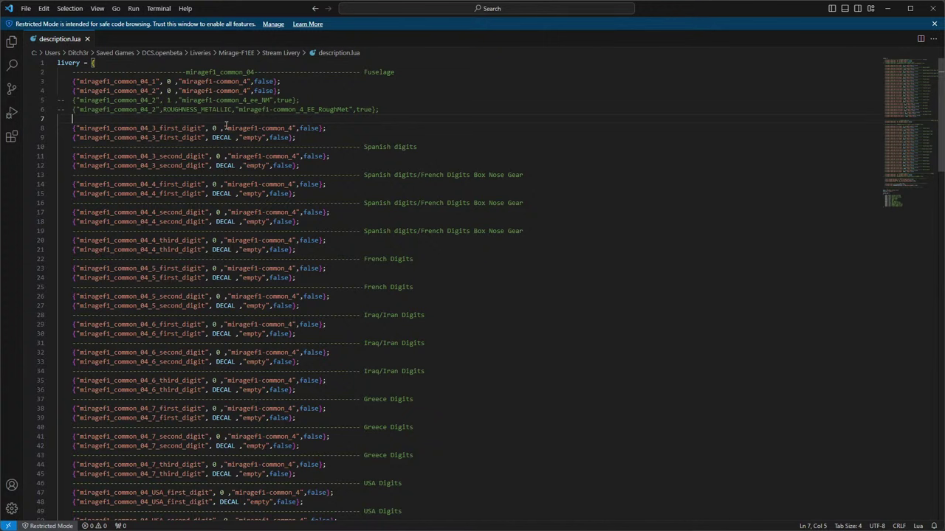
pyautogui.scroll(-14, 395, 300)
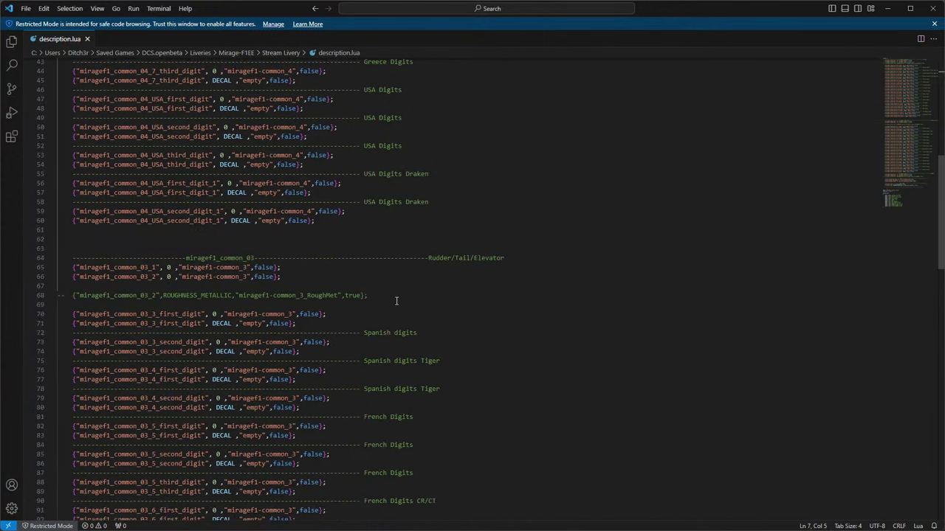
pyautogui.scroll(-19, 396, 300)
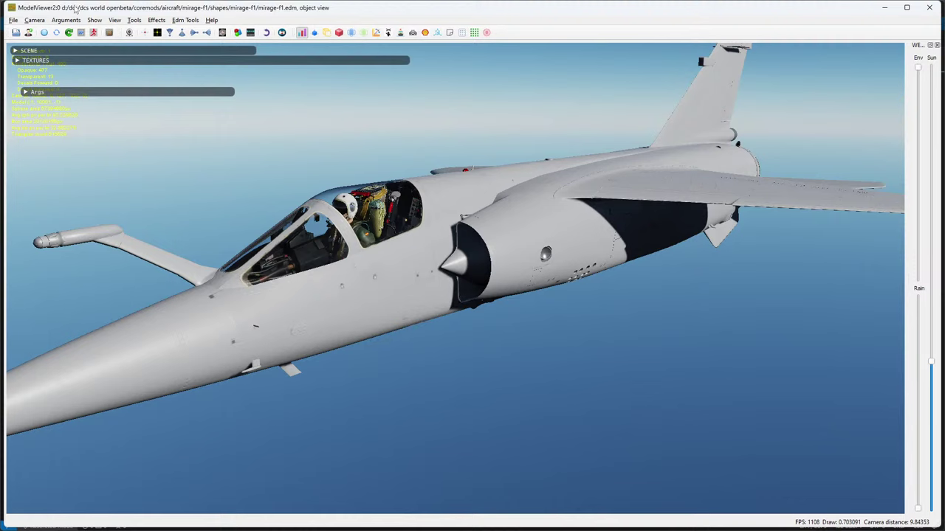
# In ModelViewer, load the fuel tank model PTB_580G_F1.EDM from the Mirage-F1common shapes folder and view it from the side.
pyautogui.click(14, 20)
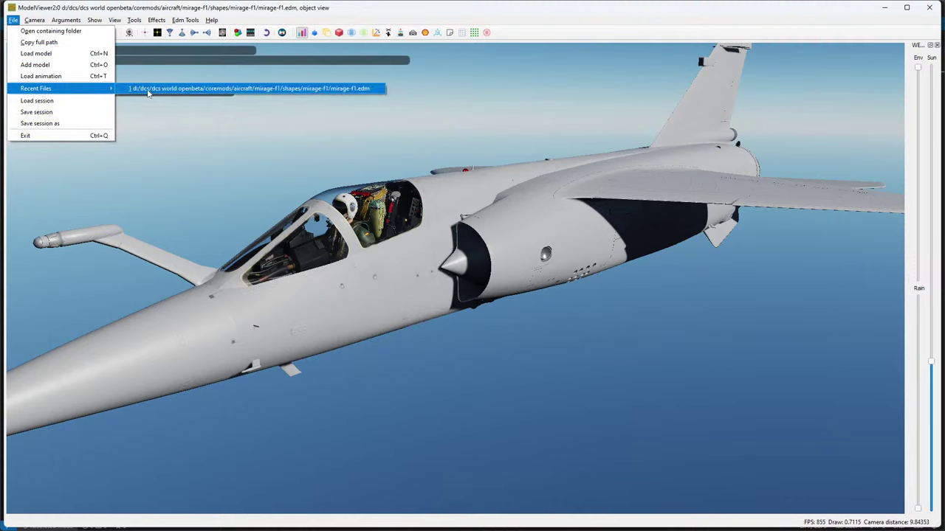
pyautogui.click(68, 65)
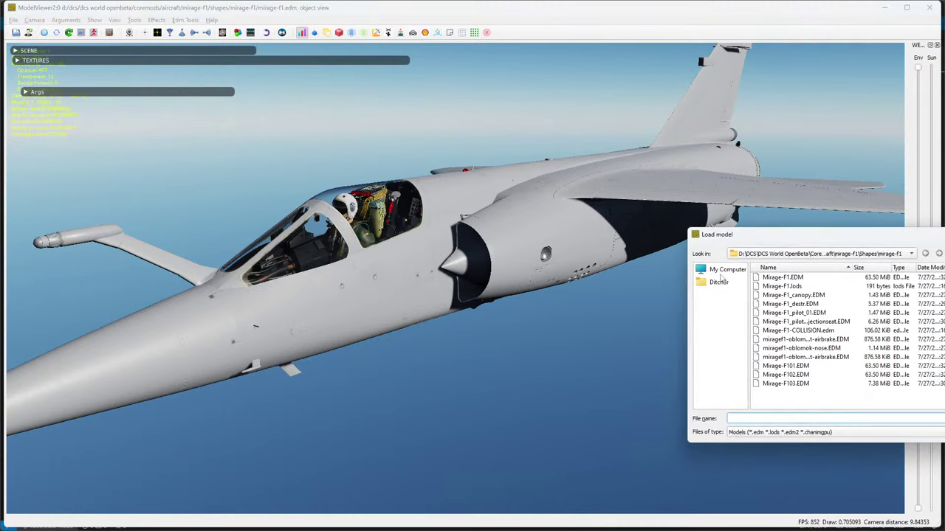
pyautogui.click(939, 255)
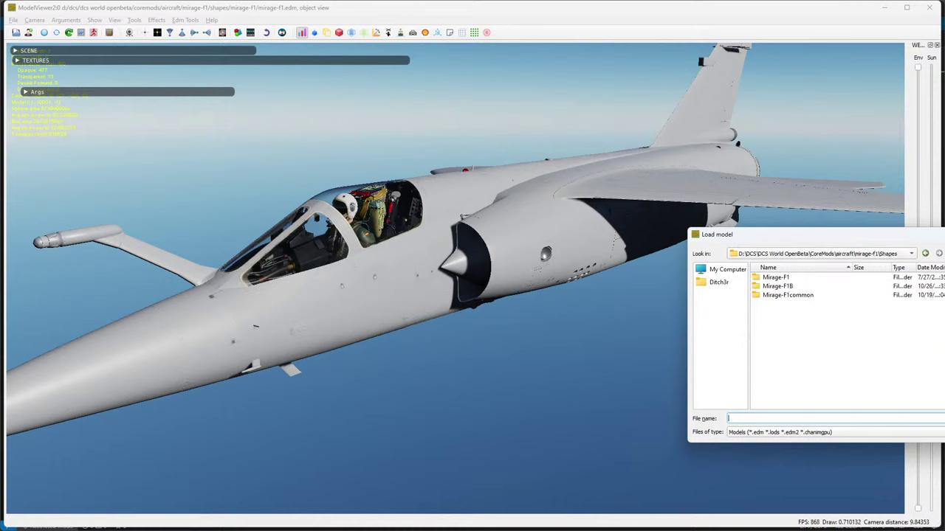
pyautogui.doubleClick(815, 295)
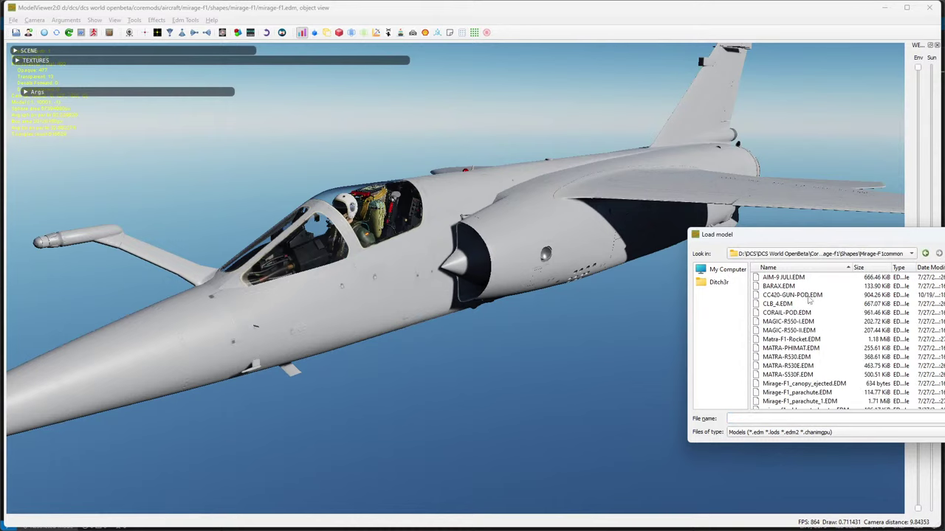
pyautogui.scroll(-2, 829, 352)
pyautogui.scroll(1, 812, 343)
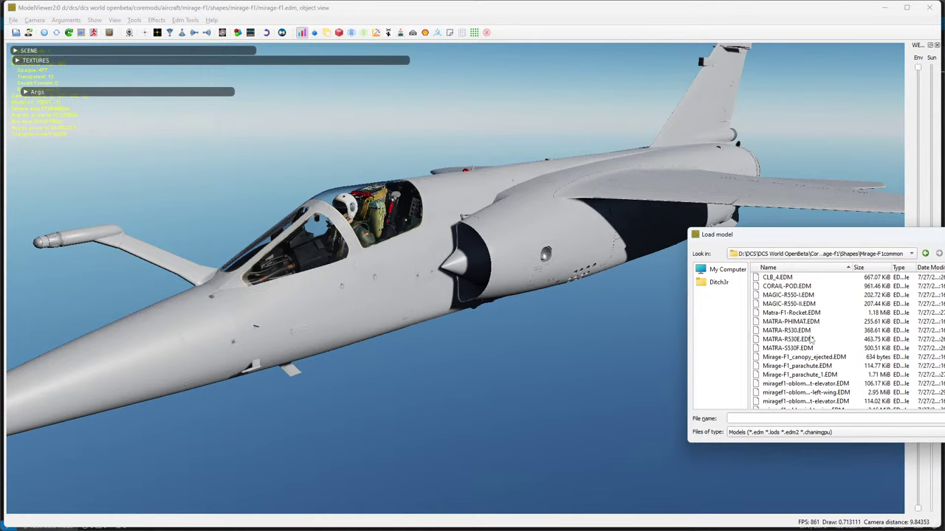
pyautogui.scroll(-2, 810, 341)
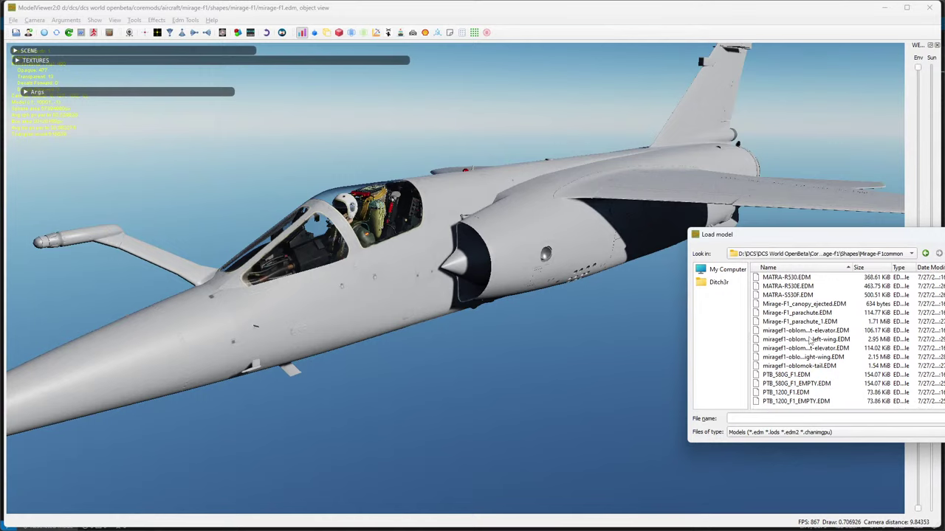
pyautogui.doubleClick(781, 376)
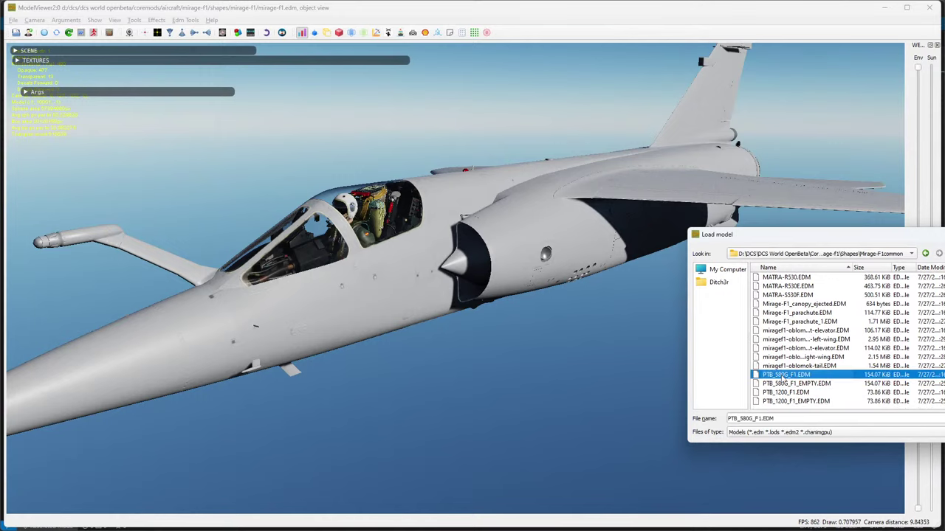
pyautogui.moveTo(557, 347); pyautogui.dragTo(660, 383)
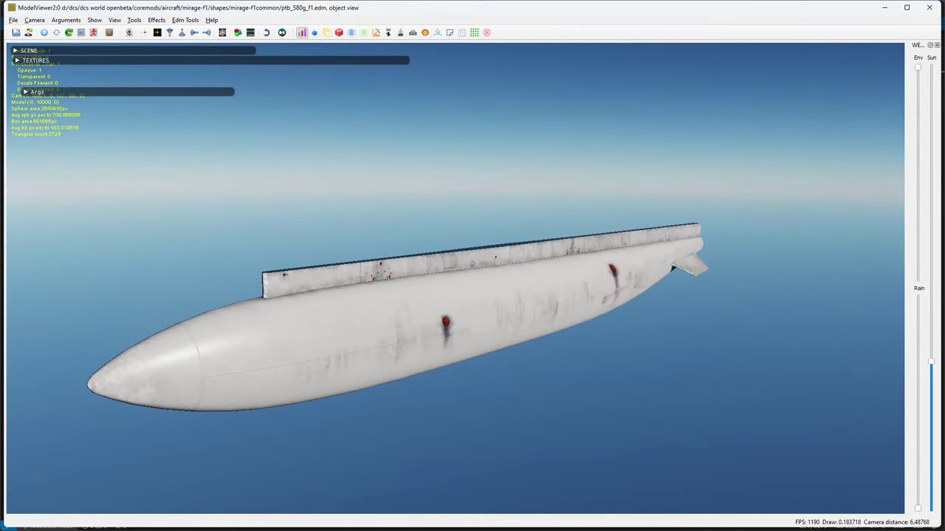
# Switch to File Explorer and open the DIFF folder inside Mirage_F1_Template, under Templates > Mirage-F1EE on the Liveries (G:) drive.
pyautogui.hotkey('alt', 'Tab')
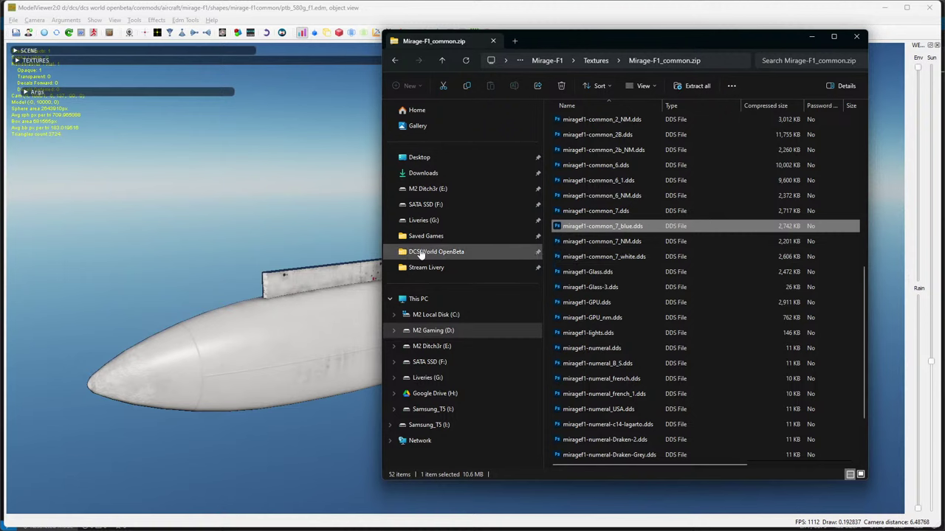
pyautogui.click(424, 220)
pyautogui.doubleClick(579, 199)
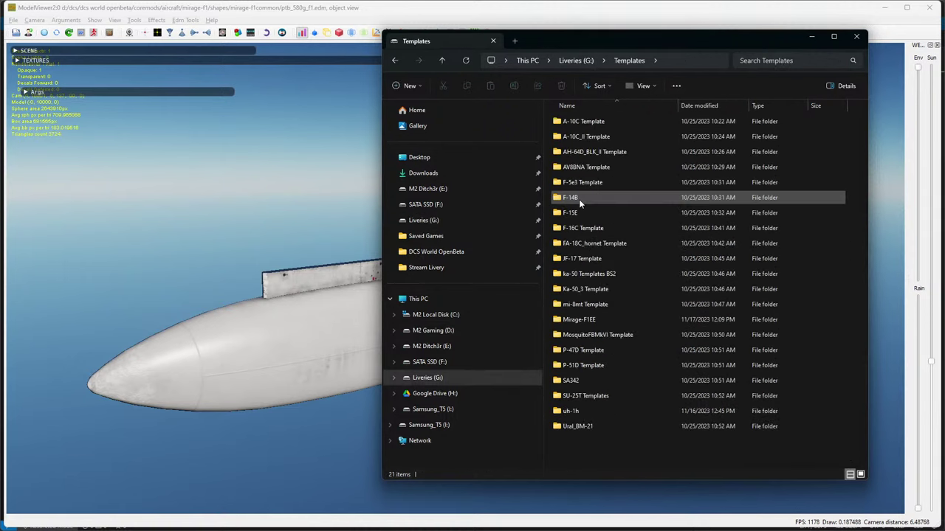
pyautogui.doubleClick(608, 320)
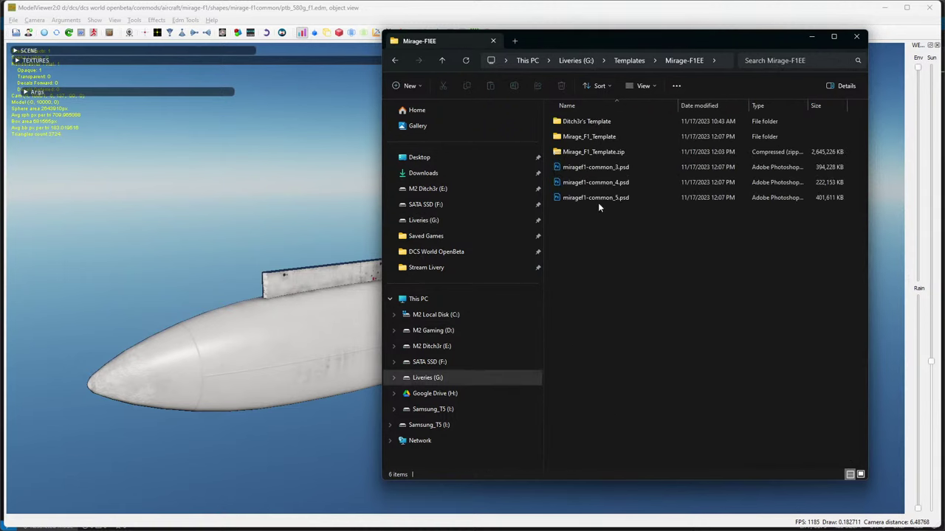
pyautogui.doubleClick(594, 138)
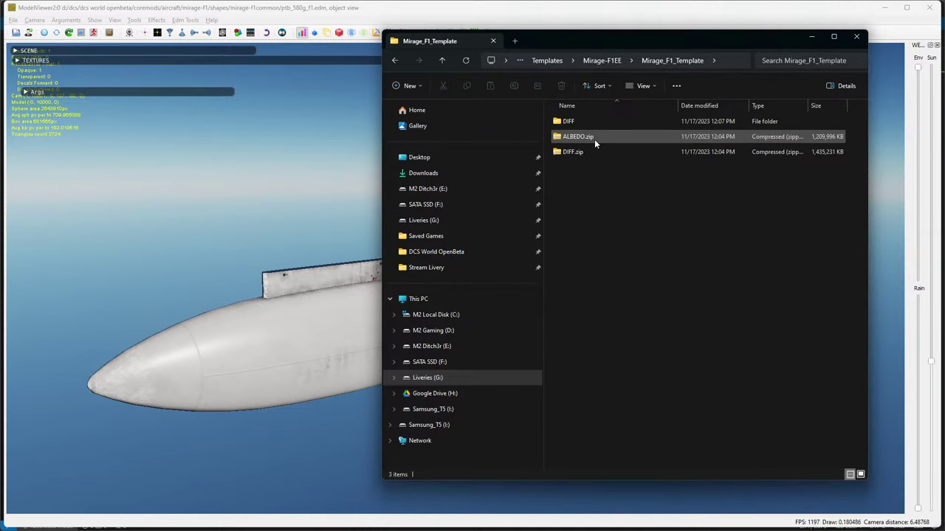
pyautogui.doubleClick(590, 121)
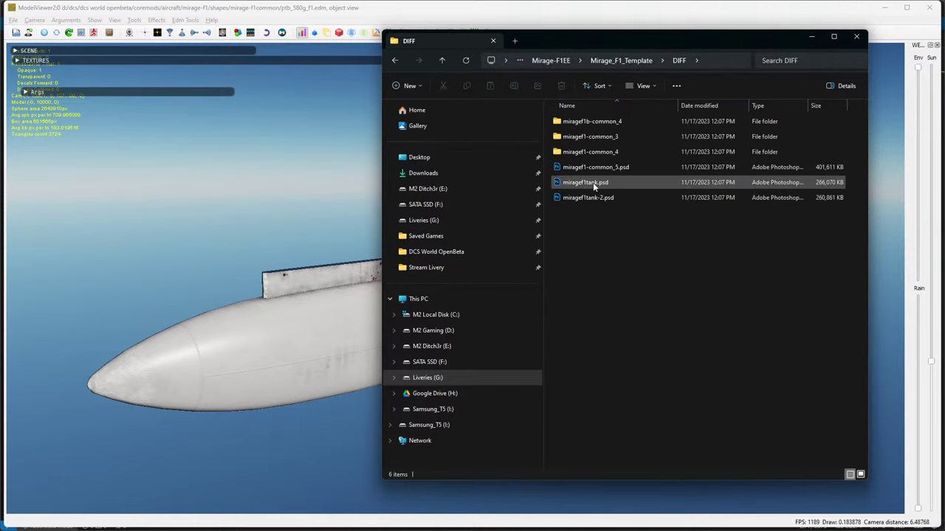
# Copy miragef1tank.psd and miragef1tank-2.psd from the DIFF folder into the Mirage-F1EE templates folder.
pyautogui.moveTo(587, 225); pyautogui.dragTo(575, 182)
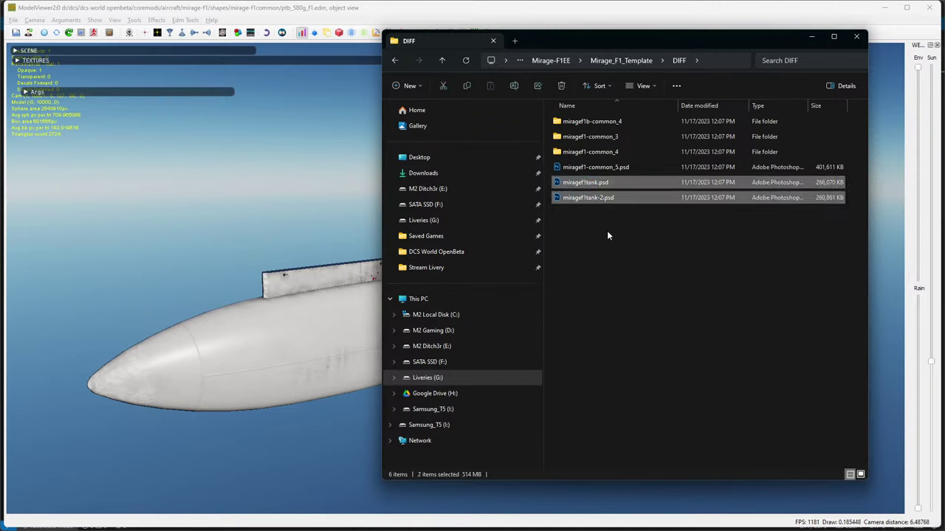
pyautogui.hotkey('ctrl', 'c')
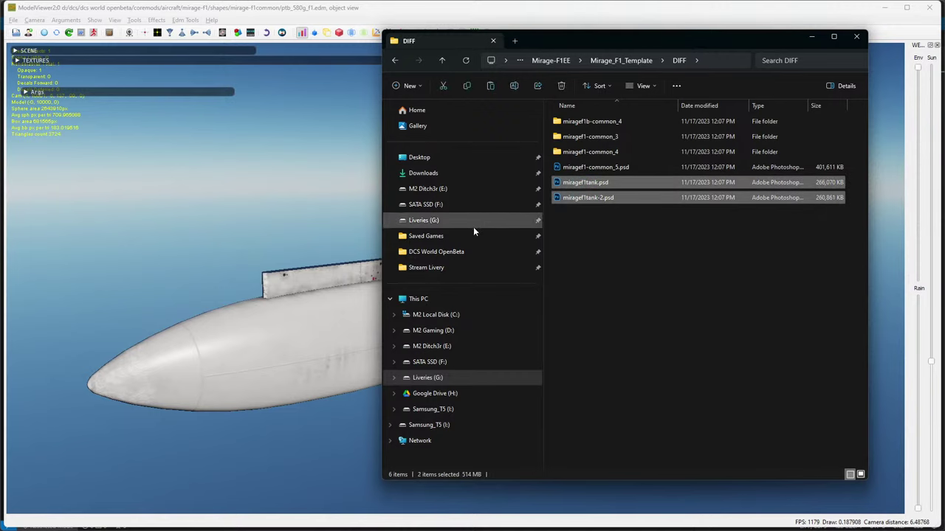
pyautogui.click(443, 64)
pyautogui.click(443, 63)
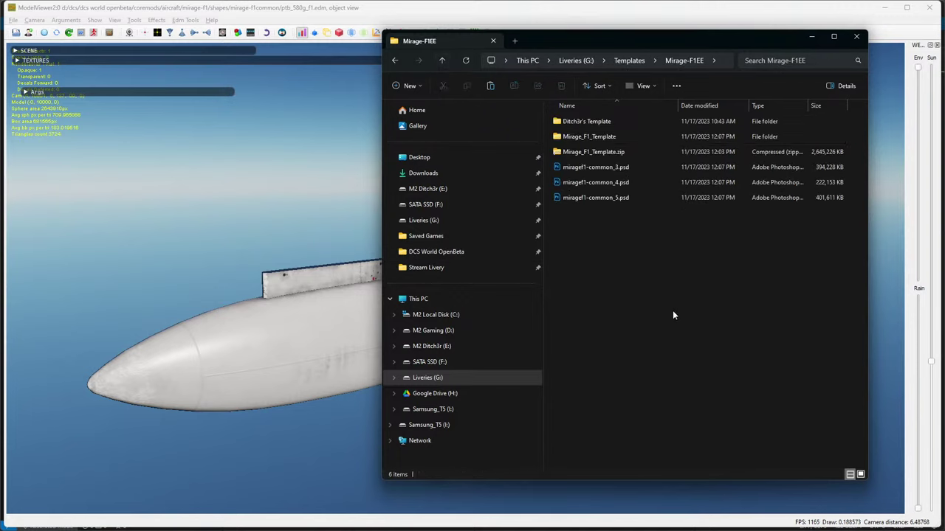
pyautogui.hotkey('ctrl', 'v')
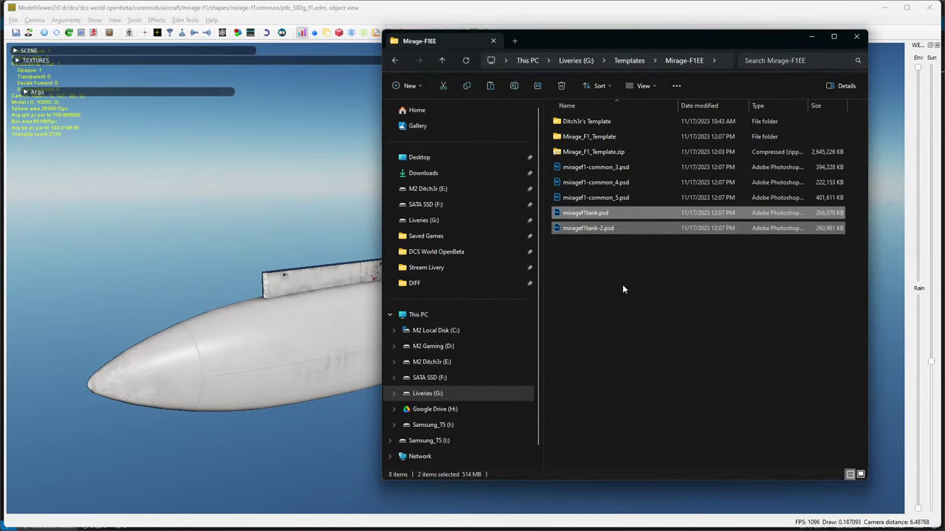
# In description.lua, set the flag of the first FUEL TANK entry, which uses the miragef1tank texture, to false.
pyautogui.hotkey('alt', 'Tab')
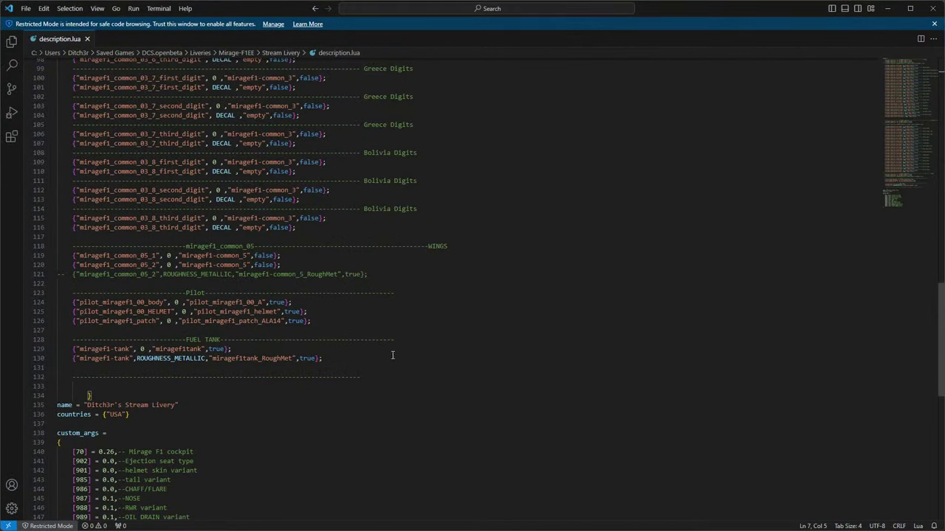
pyautogui.doubleClick(217, 349)
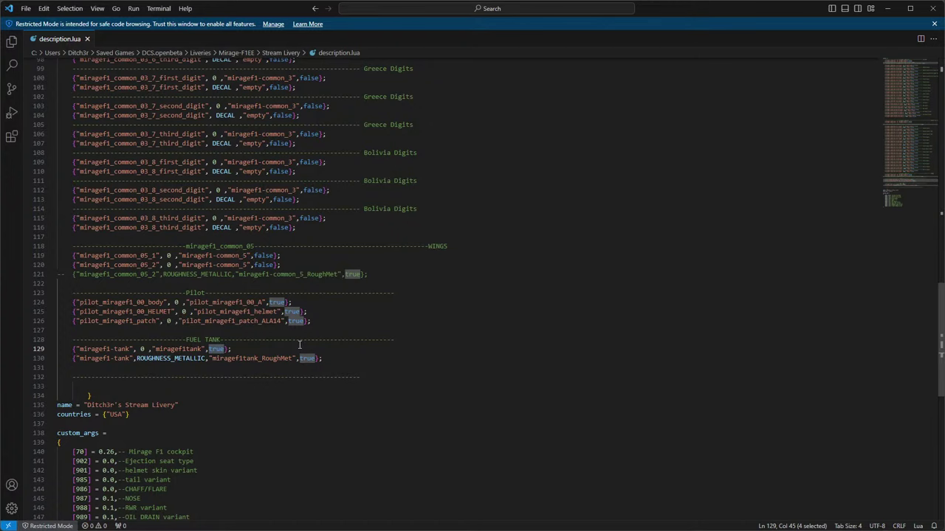
pyautogui.write('false')
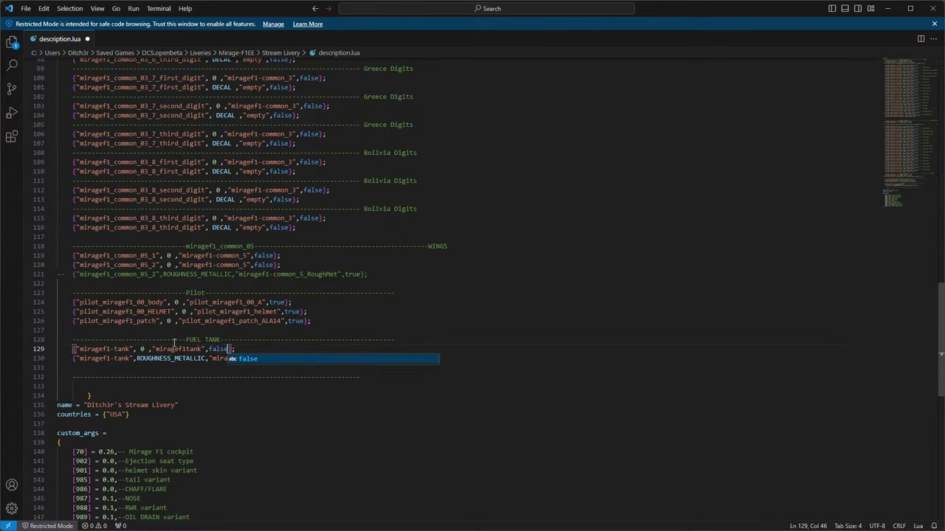
# Arrange the description.lua editor and the Mirage-F1EE folder window so both can be seen side by side.
pyautogui.hotkey('alt', 'Tab')
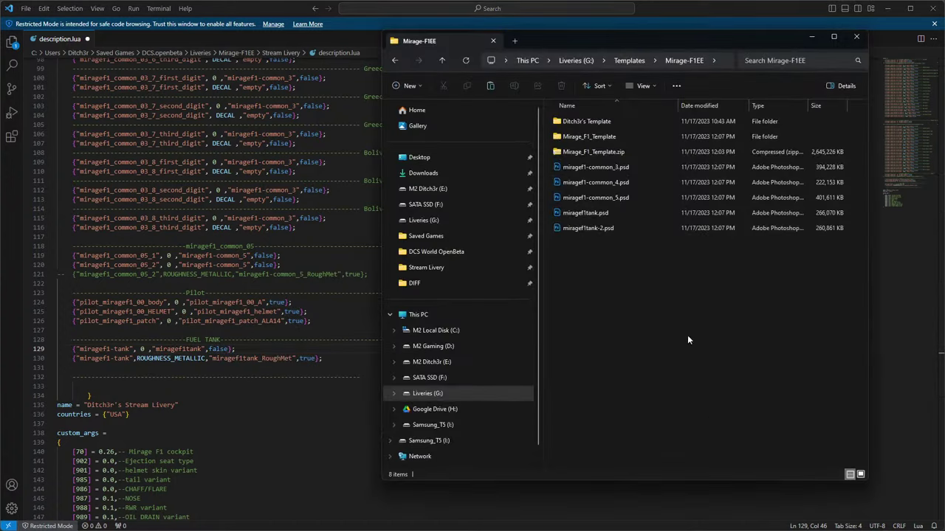
pyautogui.moveTo(679, 48); pyautogui.dragTo(769, 59)
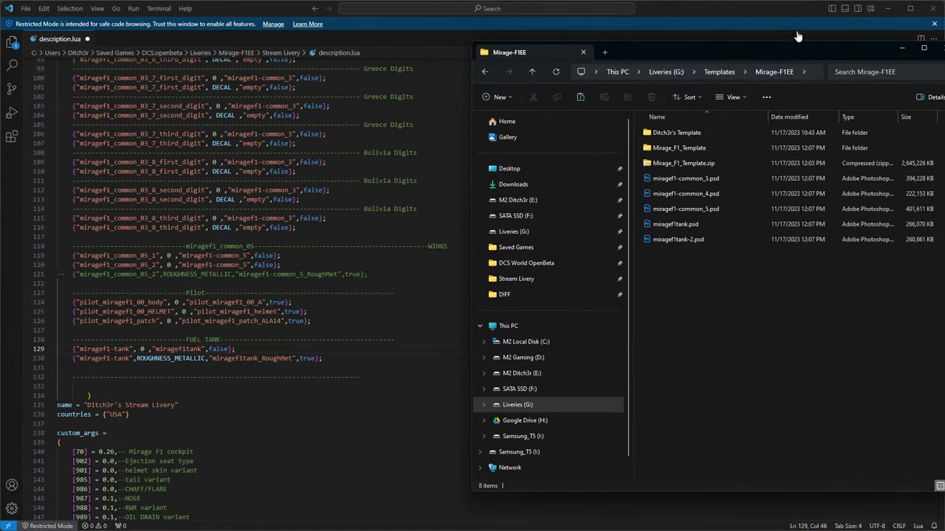
pyautogui.click(797, 36)
pyautogui.moveTo(943, 118); pyautogui.dragTo(632, 118)
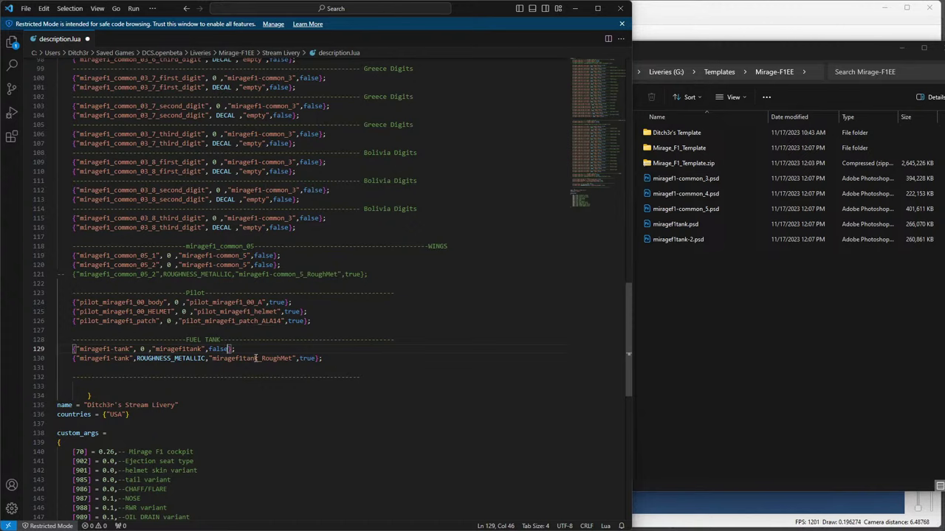
# In ModelViewer, load the fuel tank model PTB_1200_F1.EDM and view it from the side.
pyautogui.click(724, 16)
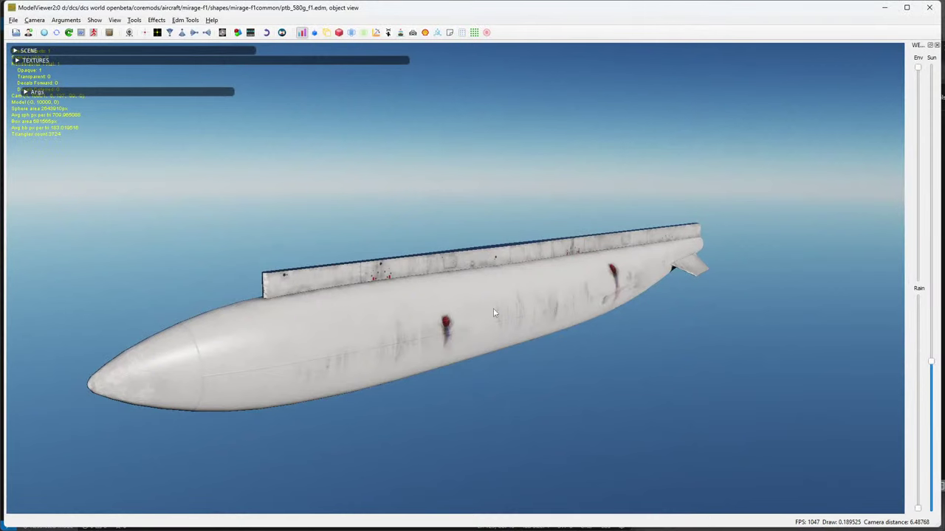
pyautogui.click(14, 20)
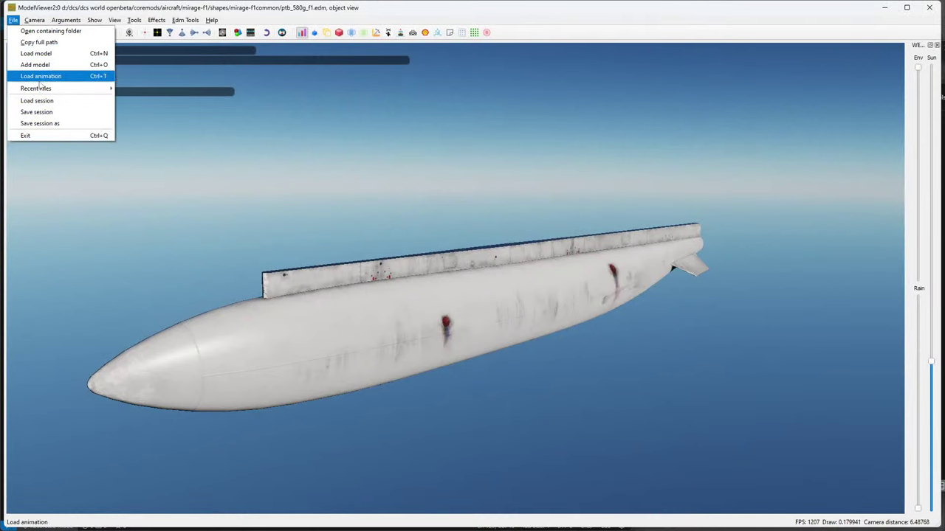
pyautogui.moveTo(46, 88)
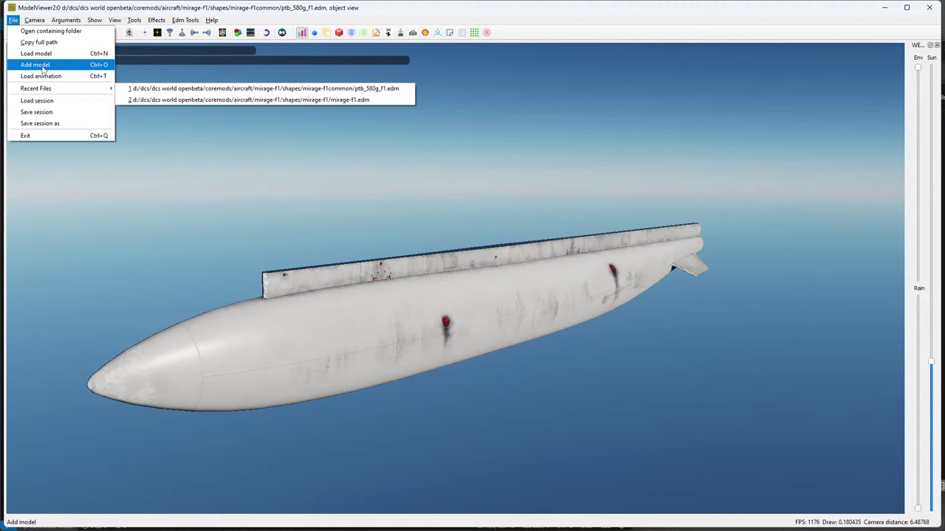
pyautogui.click(35, 53)
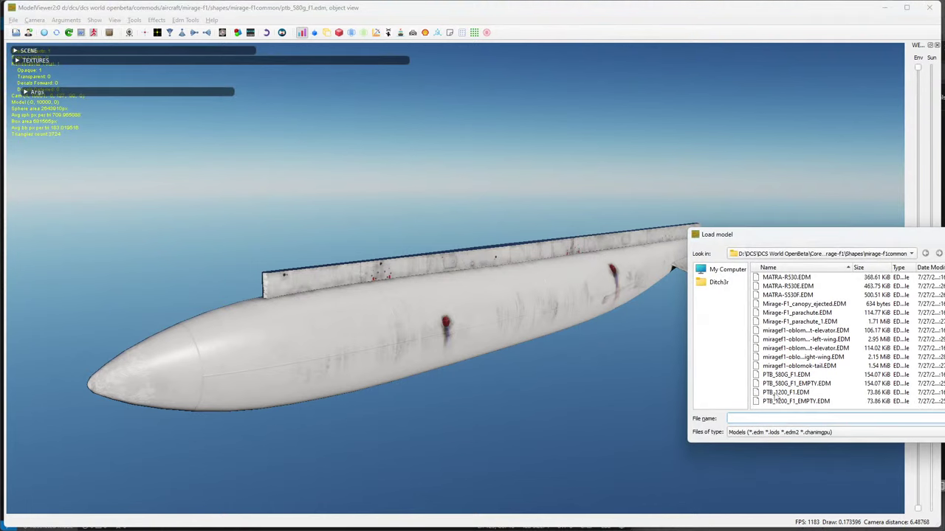
pyautogui.doubleClick(779, 393)
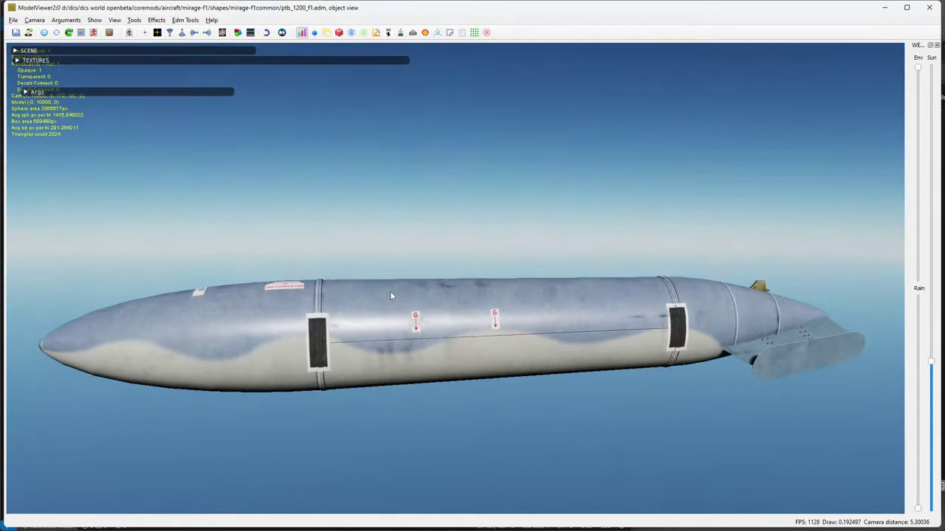
pyautogui.moveTo(391, 295); pyautogui.dragTo(371, 221)
# Open miragef1tank.psd from the Mirage-F1EE templates folder in Photoshop and close miragef1-common_7_blue.dds.
pyautogui.hotkey('alt', 'Tab')
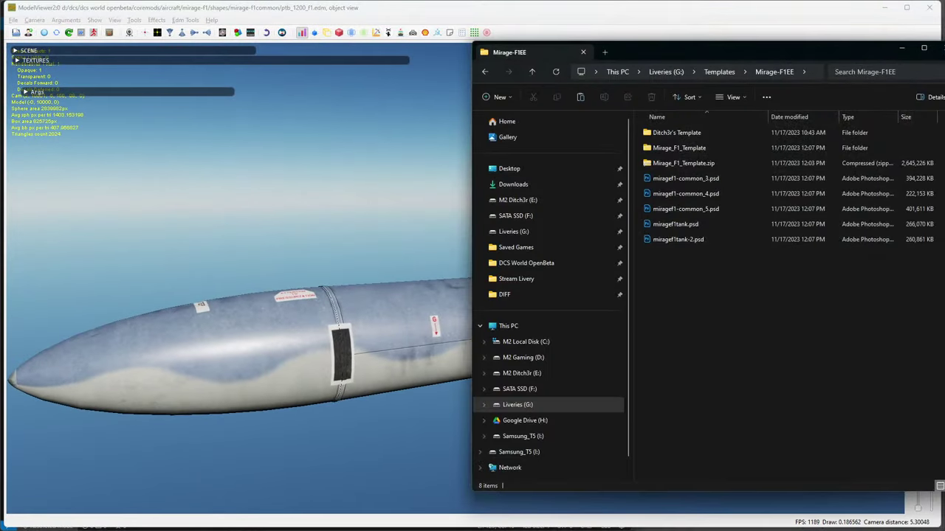
pyautogui.click(688, 226)
pyautogui.doubleClick(701, 241)
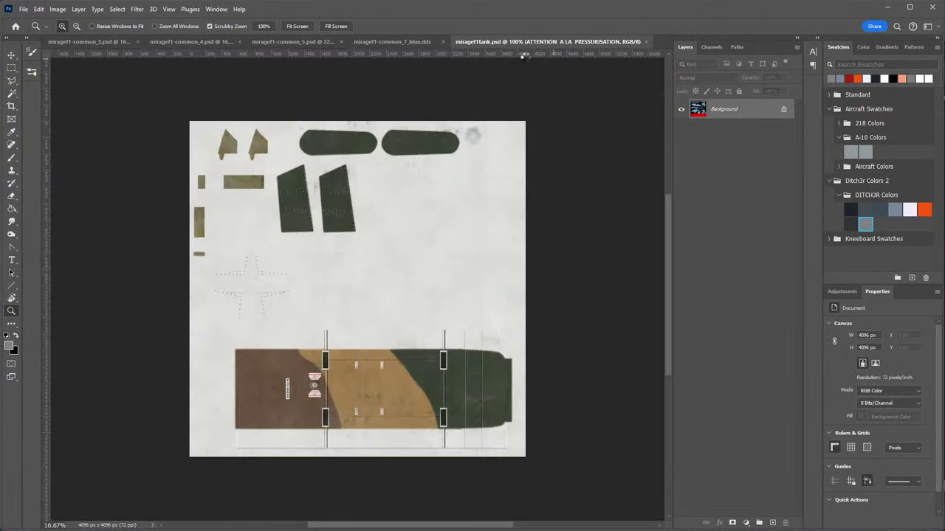
pyautogui.click(388, 42)
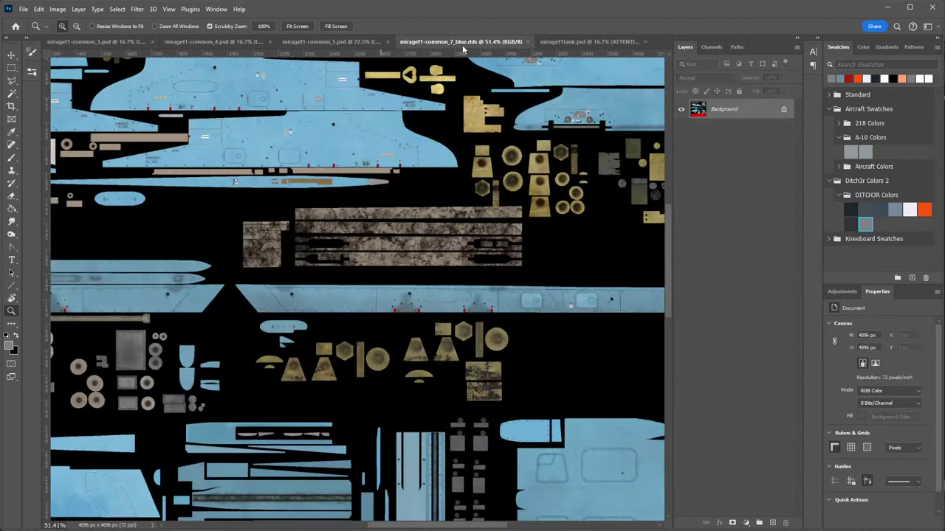
pyautogui.click(527, 42)
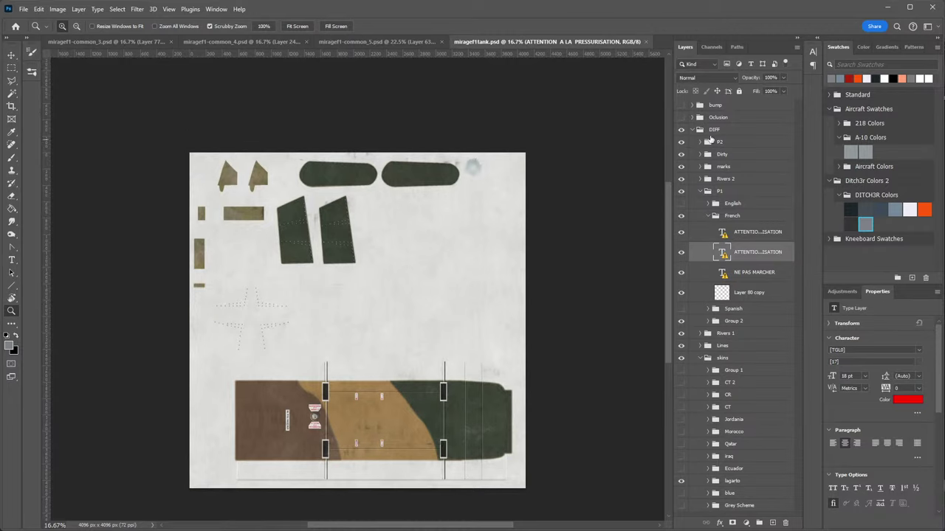
# Check the grey Layer 635 in miragef1-common_5.psd by briefly hiding and showing it.
pyautogui.click(375, 42)
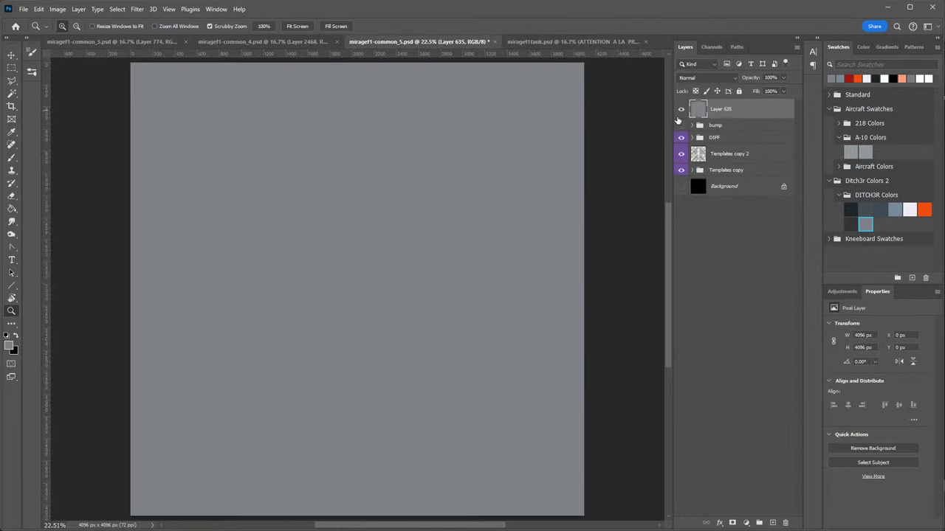
pyautogui.click(681, 112)
pyautogui.click(680, 113)
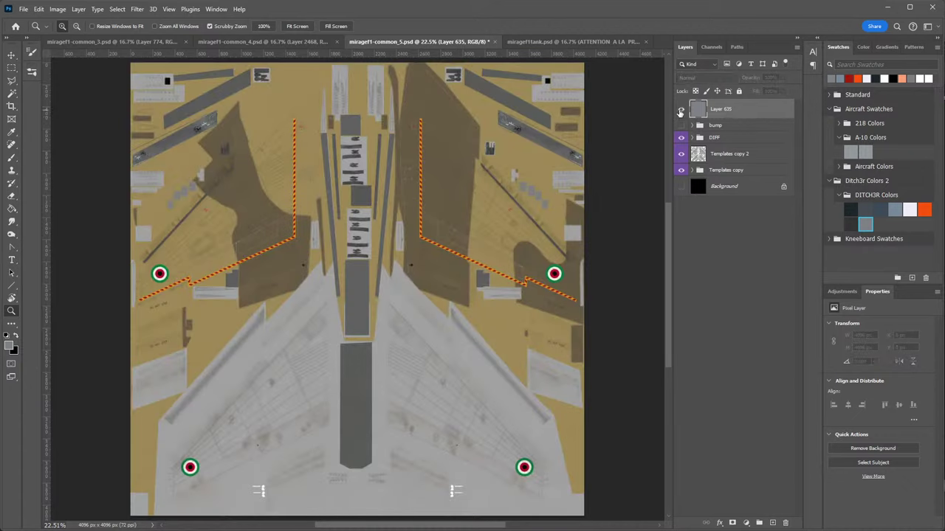
# In miragef1tank.psd, add a new layer above the bump group and fill it with the grey foreground colour.
pyautogui.click(567, 42)
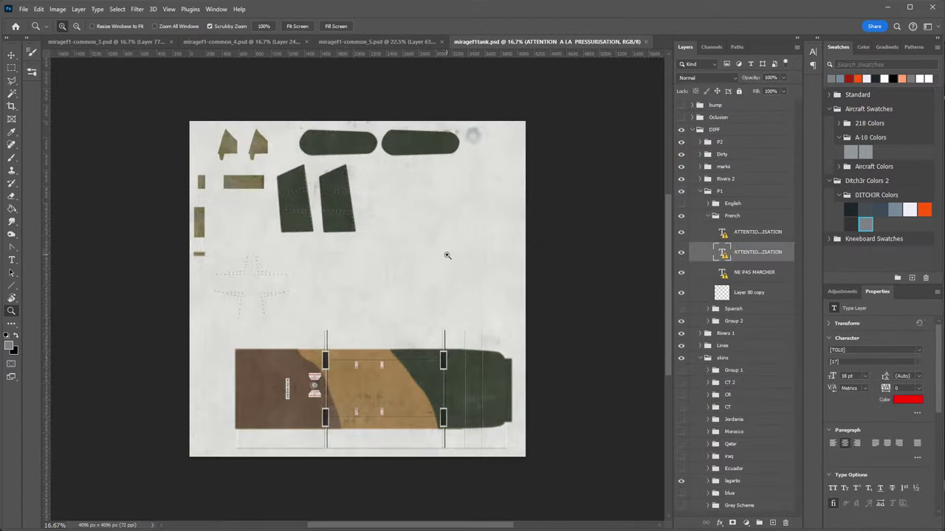
pyautogui.click(702, 192)
pyautogui.click(729, 106)
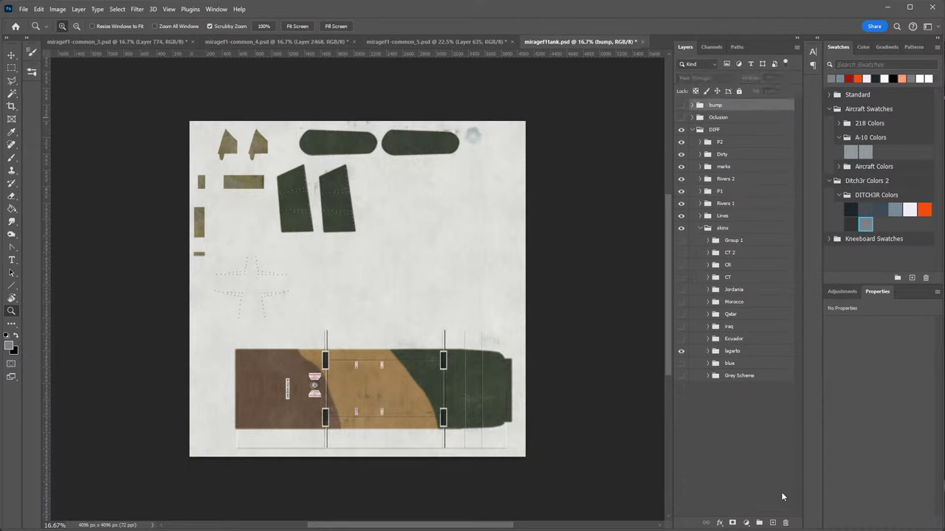
pyautogui.click(773, 522)
pyautogui.press('g')
pyautogui.click(279, 175)
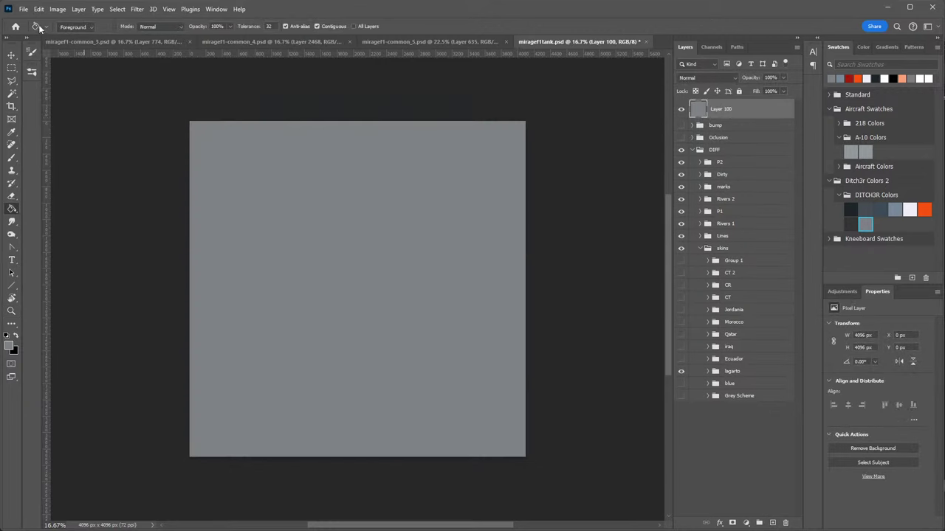
# Save a copy of the tank texture as miragef1tank.dds in the Stream Livery folder, using the NVIDIA Texture Tools exporter with BC7 format.
pyautogui.click(23, 9)
pyautogui.click(110, 137)
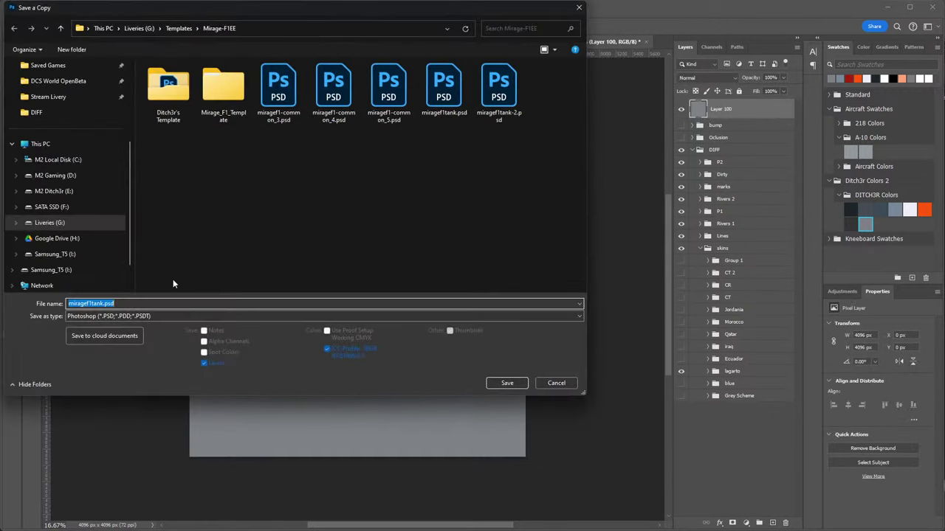
pyautogui.click(222, 316)
pyautogui.click(148, 344)
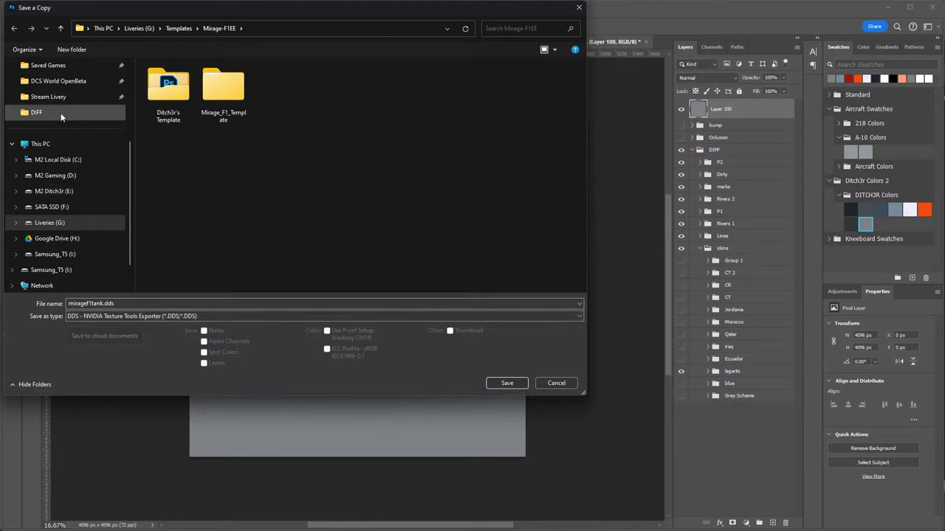
pyautogui.scroll(1, 61, 117)
pyautogui.click(59, 144)
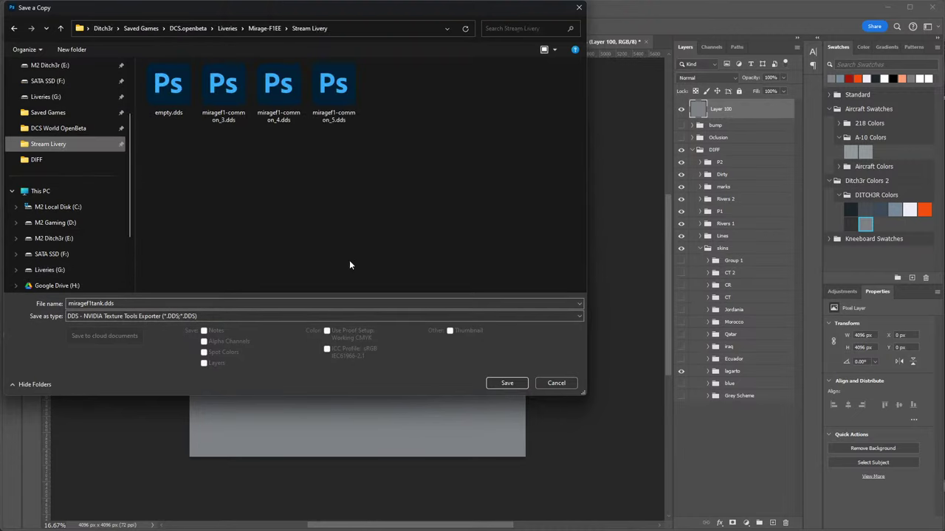
pyautogui.click(102, 306)
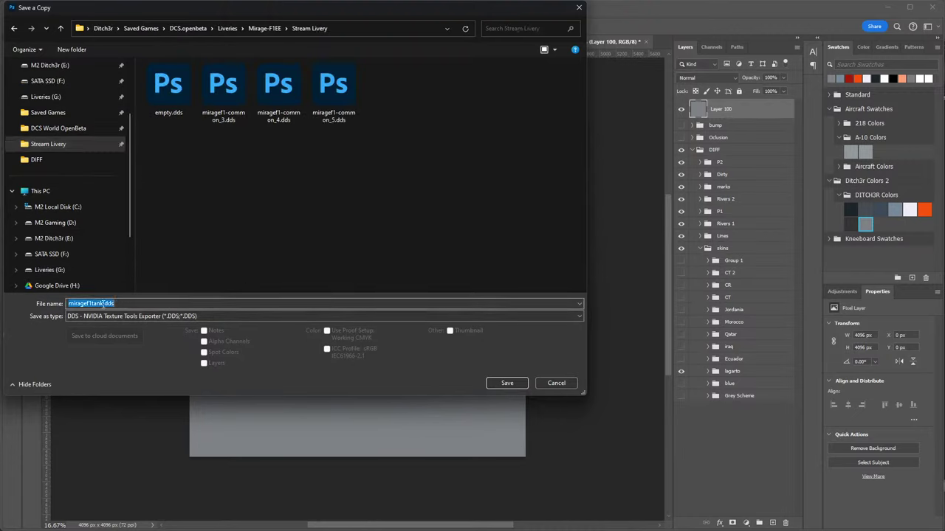
pyautogui.doubleClick(88, 305)
pyautogui.hotkey('ctrl', 'c')
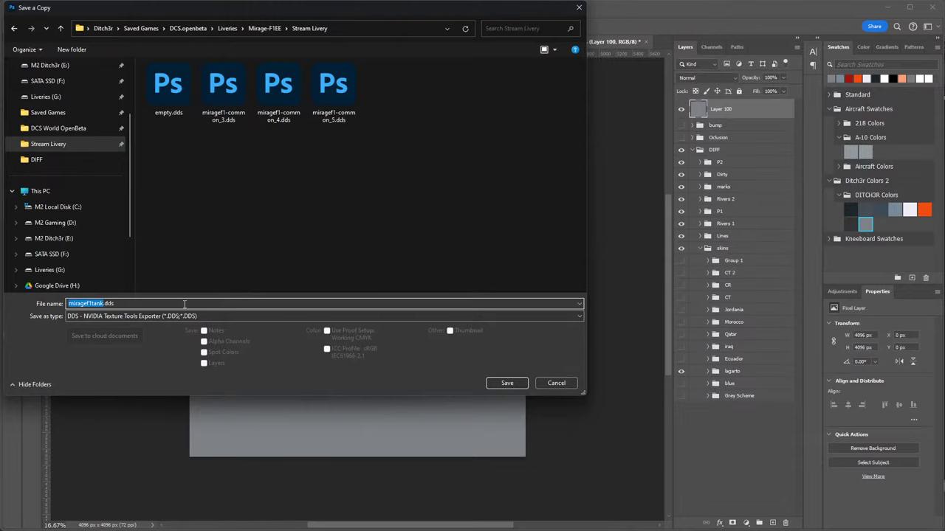
pyautogui.click(507, 383)
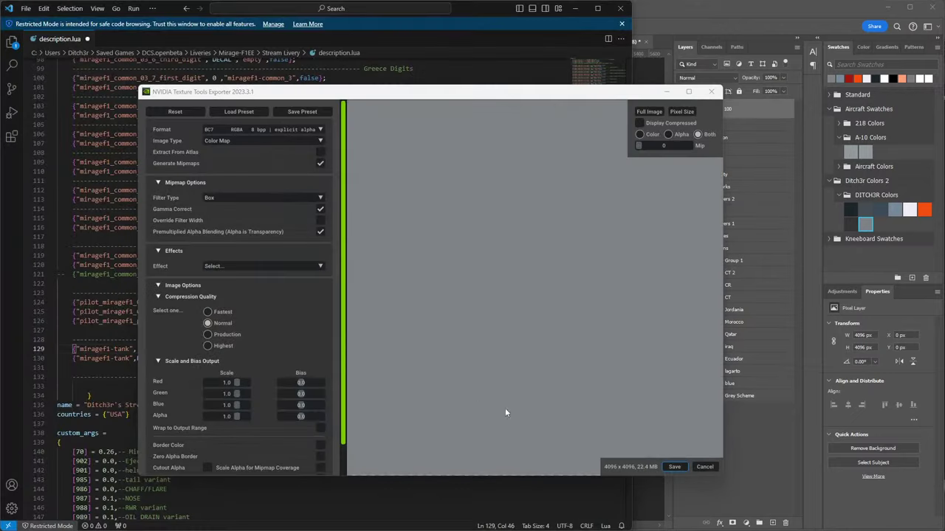
pyautogui.click(673, 466)
# In description.lua, paste the exported file's name, miragef1tank, as the texture of the first FUEL TANK entry.
pyautogui.doubleClick(177, 349)
pyautogui.hotkey('ctrl', 'v')
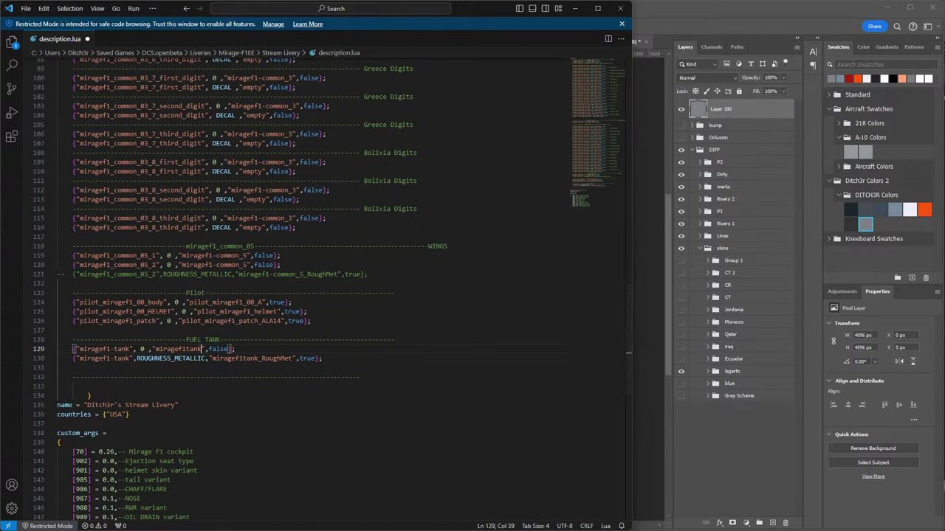
# In ModelViewer, reload the ptb_1200_f1.edm fuel tank model from the recent files.
pyautogui.hotkey('alt', 'Tab')
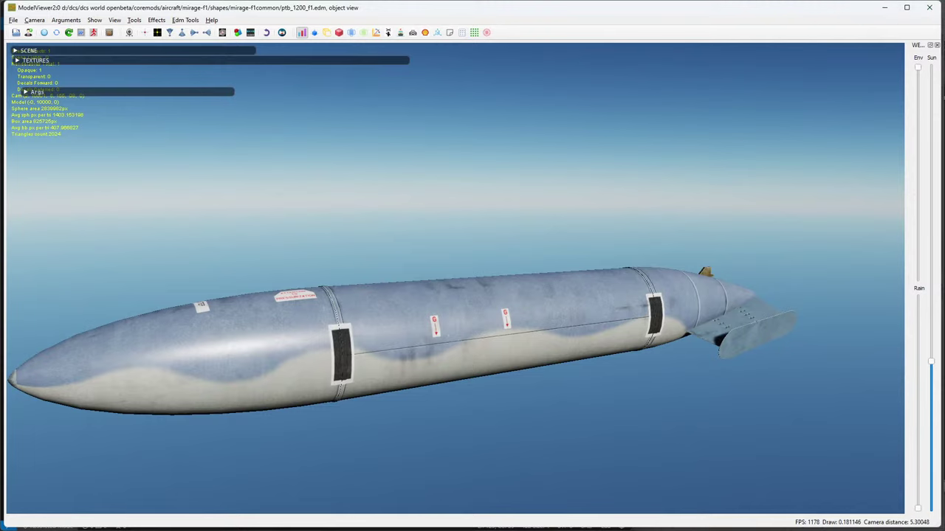
pyautogui.hotkey('alt', 'Tab')
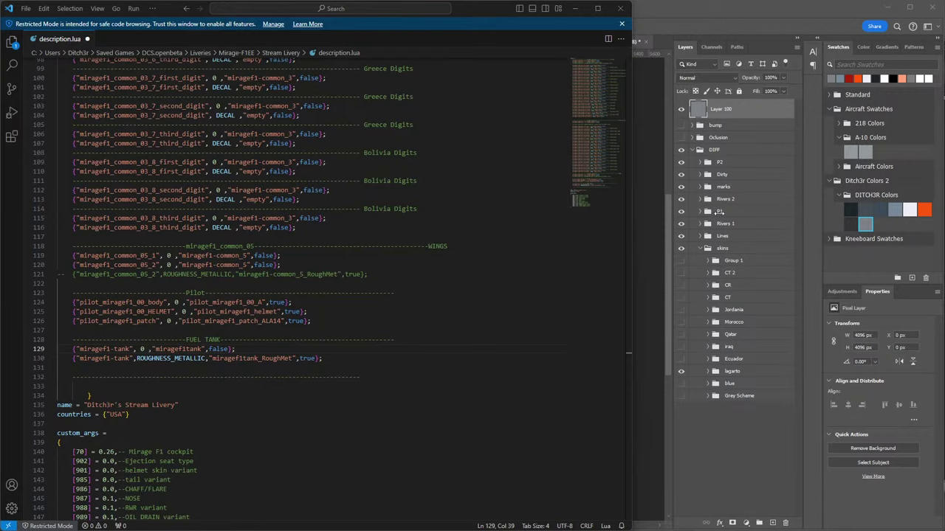
pyautogui.hotkey('alt', 'Tab')
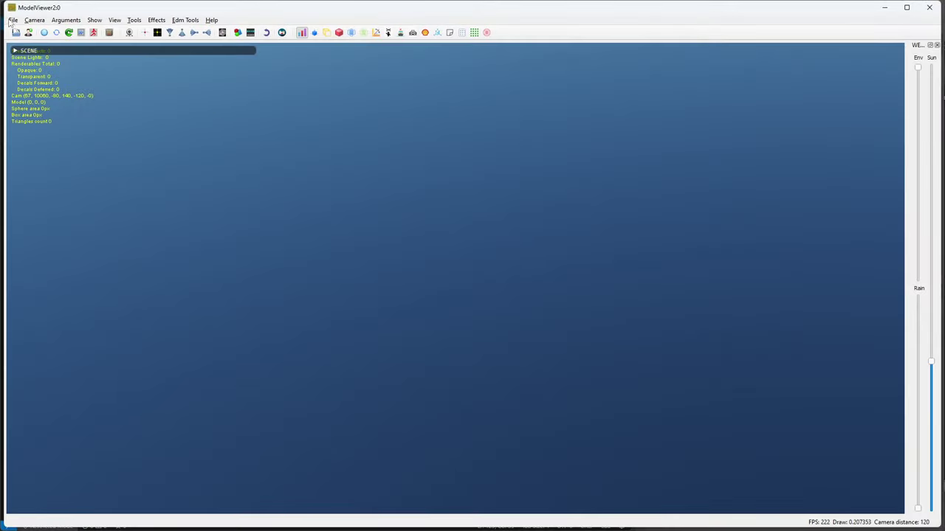
pyautogui.click(12, 20)
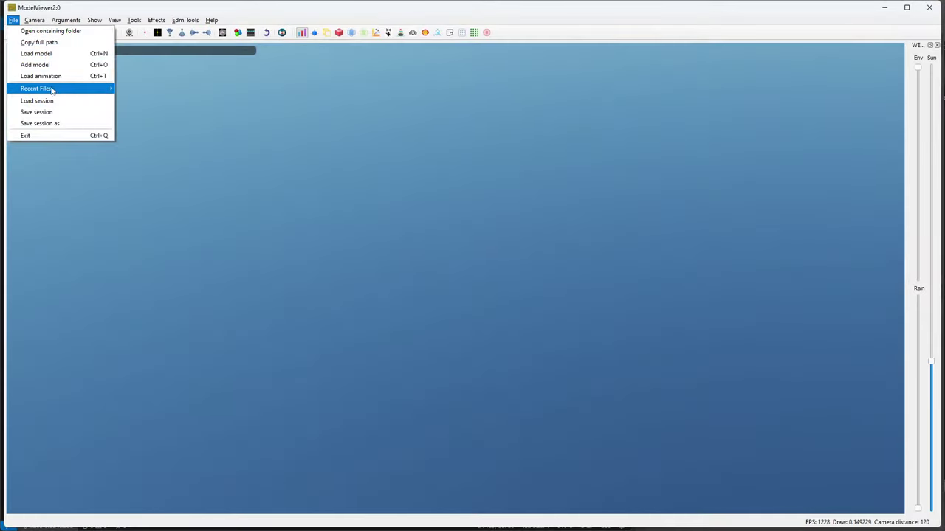
pyautogui.moveTo(53, 89)
pyautogui.click(175, 92)
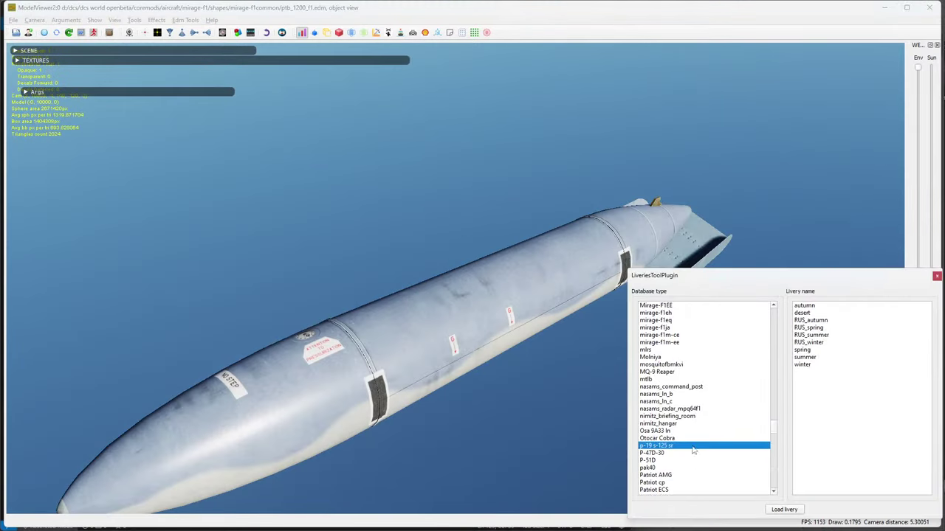
# Apply the Mirage-F1EE Stream Livery to the fuel tank model and inspect the tank's paint.
pyautogui.scroll(-4, 753, 452)
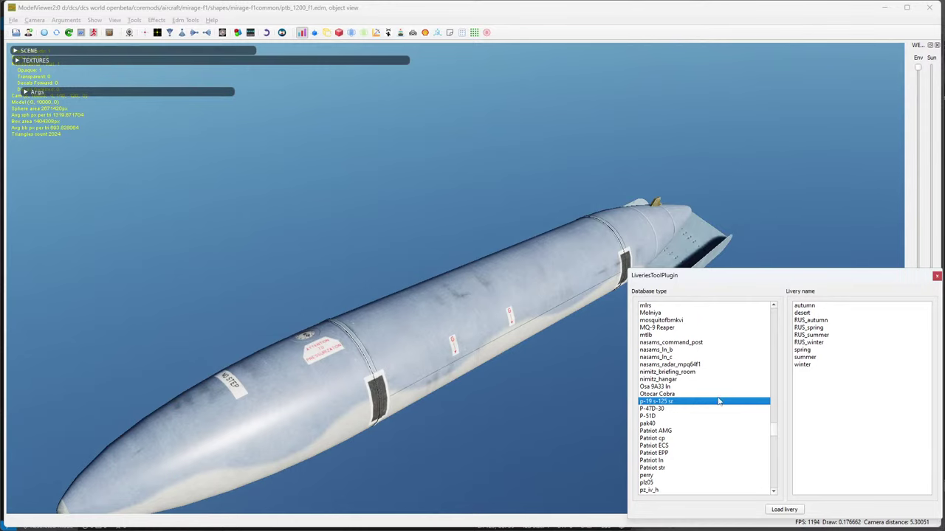
pyautogui.scroll(-1, 711, 403)
pyautogui.click(678, 431)
pyautogui.scroll(-15, 677, 433)
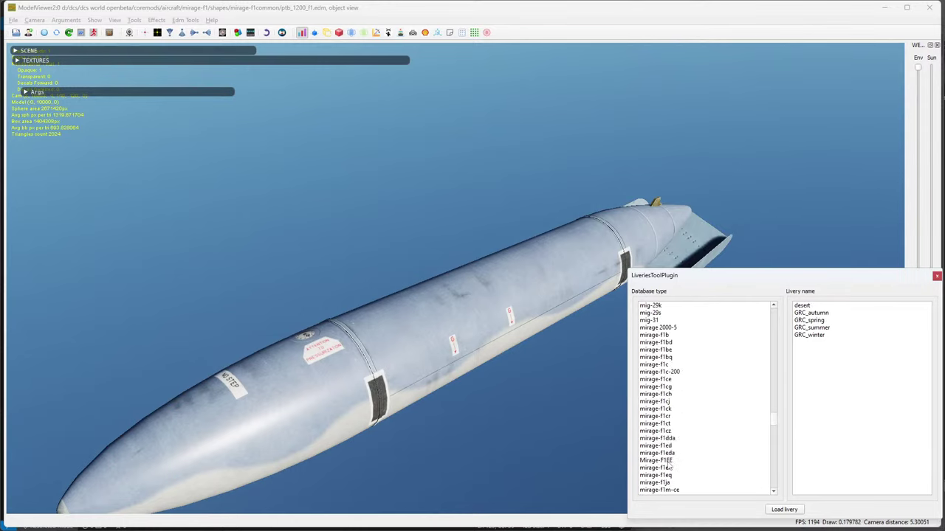
pyautogui.click(669, 462)
pyautogui.scroll(-2, 837, 441)
pyautogui.click(814, 461)
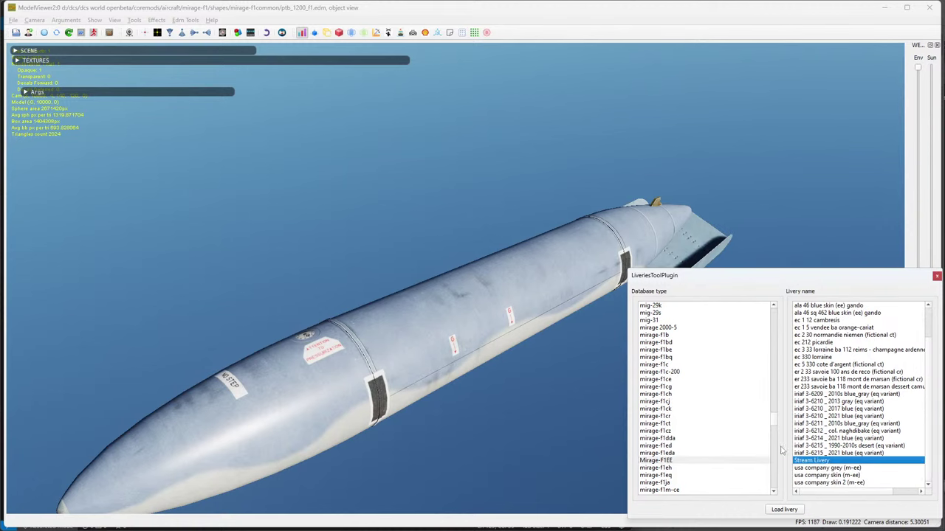
pyautogui.click(458, 383)
pyautogui.moveTo(458, 382); pyautogui.dragTo(411, 326)
pyautogui.click(679, 453)
pyautogui.click(680, 462)
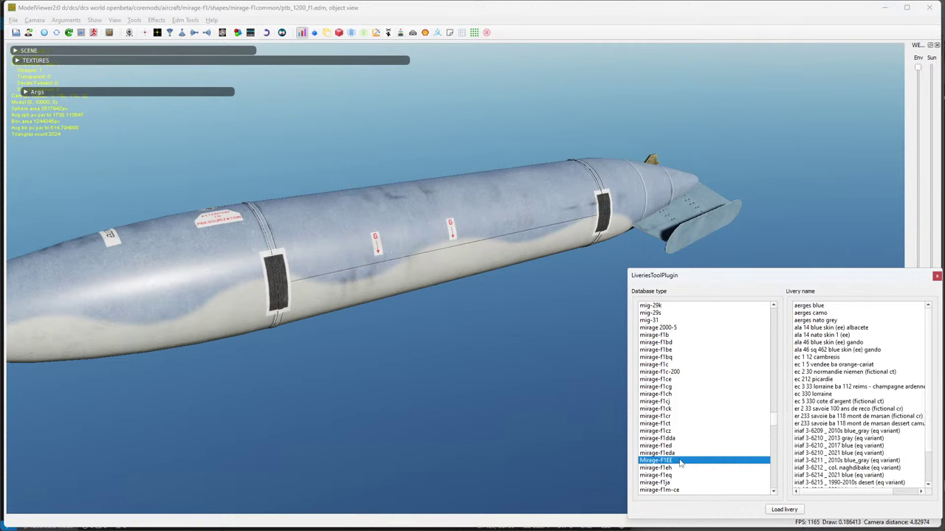
# In description.lua, delete the ROUGHNESS_METALLIC line of the FUEL TANK section, and check the texture files in the Stream Livery folder.
pyautogui.hotkey('alt', 'Tab')
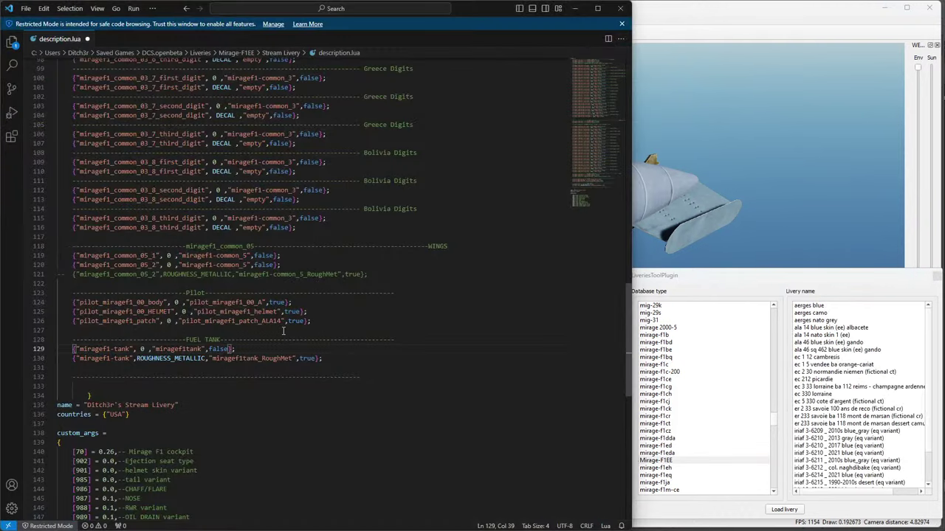
pyautogui.click(226, 358)
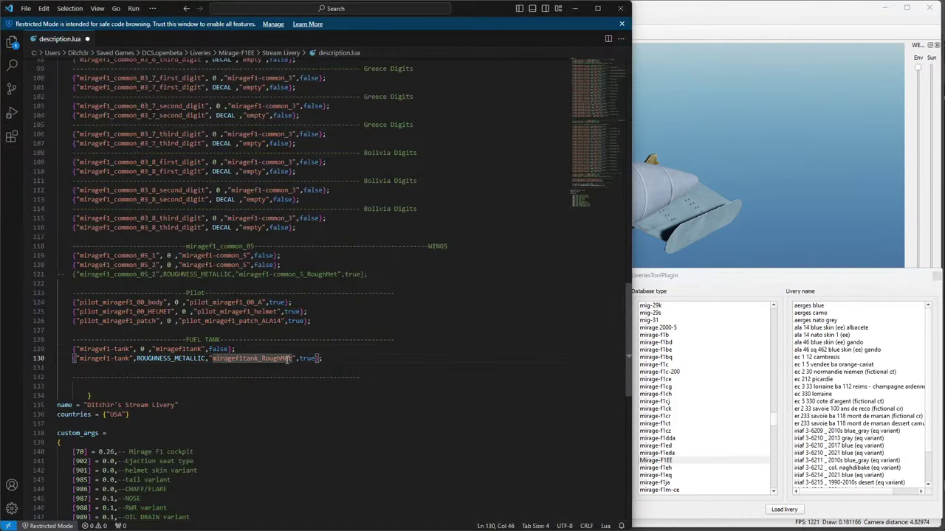
pyautogui.press('End')
pyautogui.hotkey('shift', 'Home')
pyautogui.hotkey('shift', 'Home')
pyautogui.press('BackSpace')
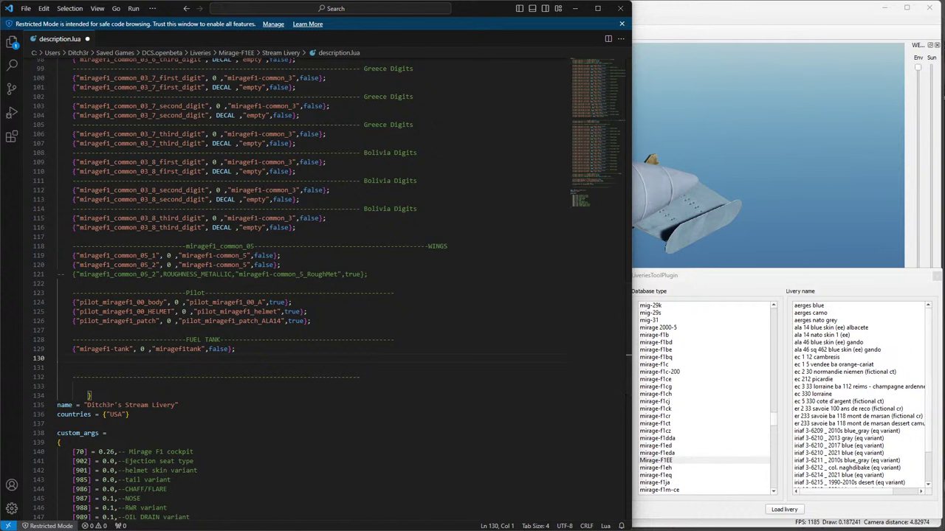
pyautogui.hotkey('alt', 'Tab')
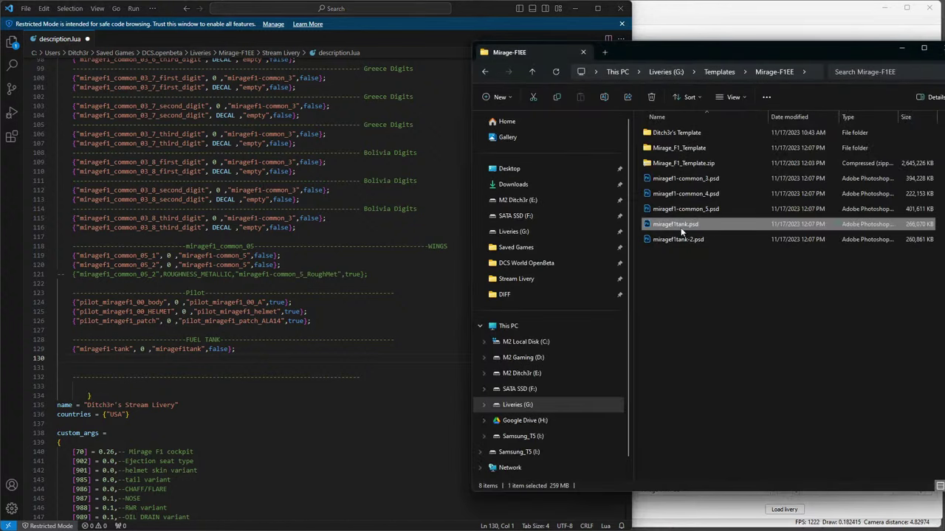
pyautogui.click(535, 279)
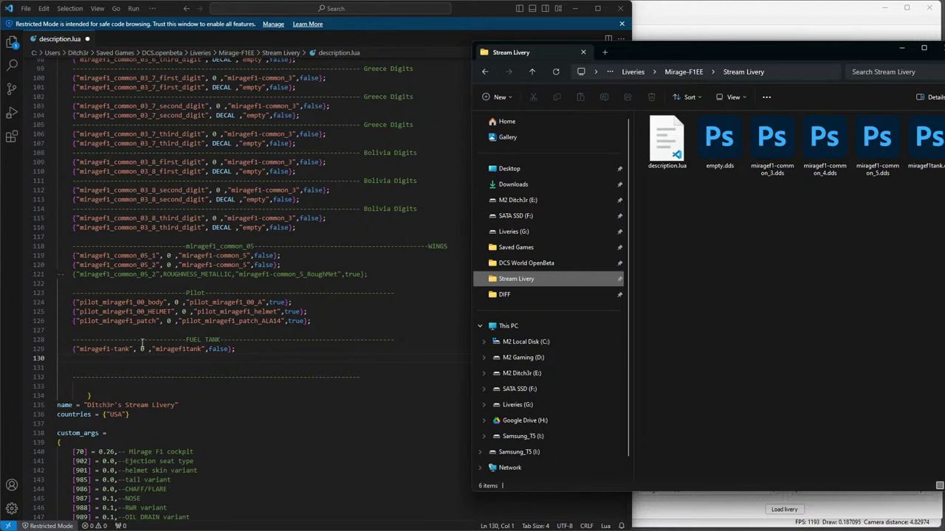
# In ModelViewer, save the fuel tank's livery file as description MirageFuelTank in G:\Description Files, and close the liveries window.
pyautogui.click(695, 11)
pyautogui.click(349, 32)
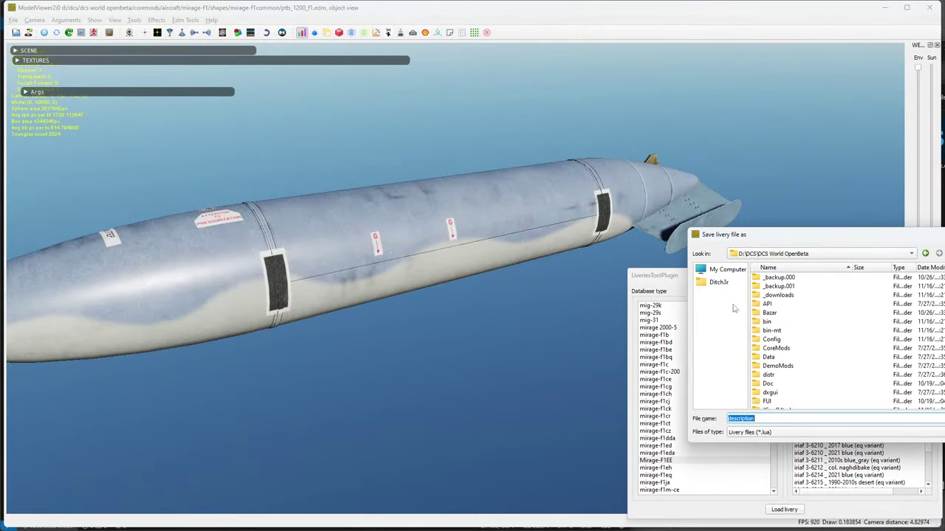
pyautogui.click(728, 272)
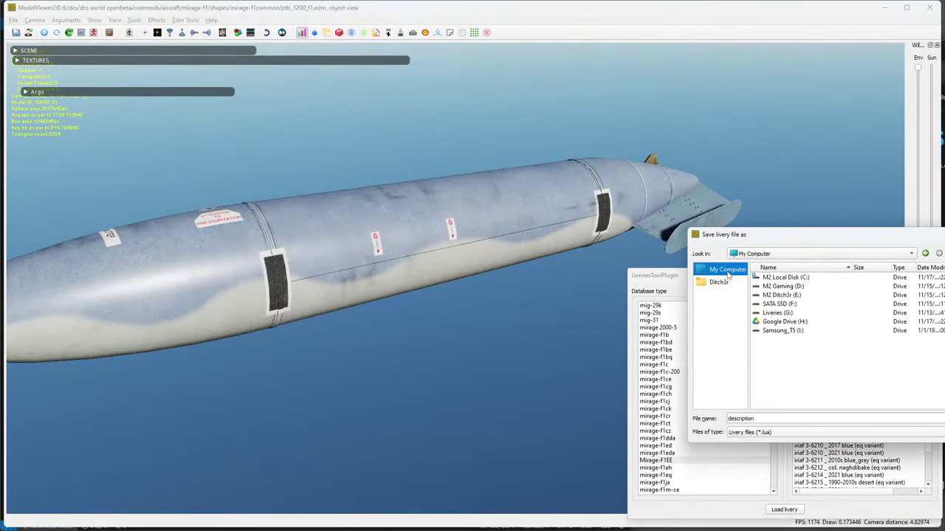
pyautogui.doubleClick(776, 313)
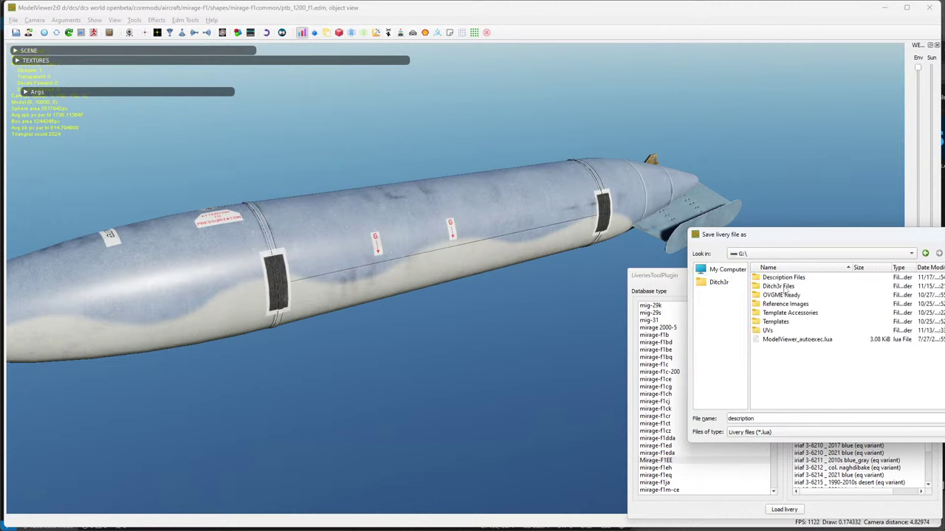
pyautogui.doubleClick(784, 279)
pyautogui.click(784, 418)
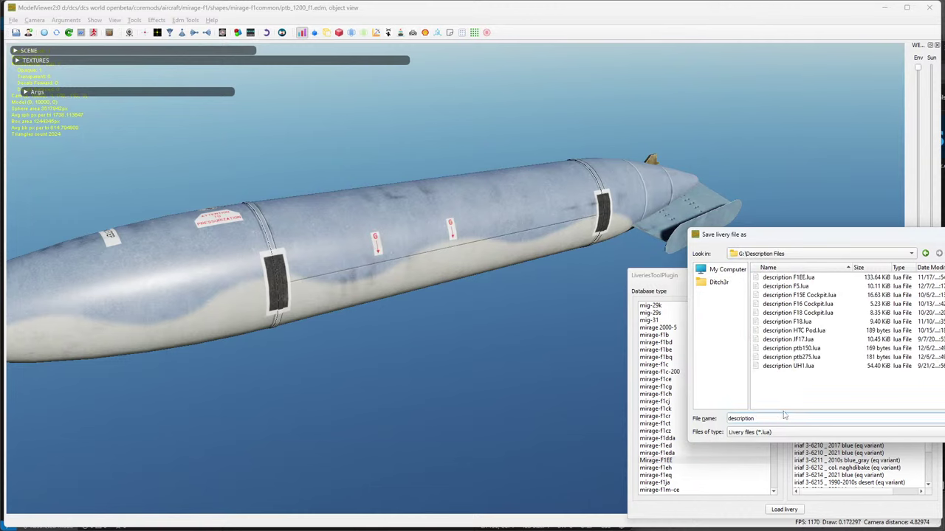
pyautogui.write('MirageFuelTank')
pyautogui.press('Return')
pyautogui.click(936, 277)
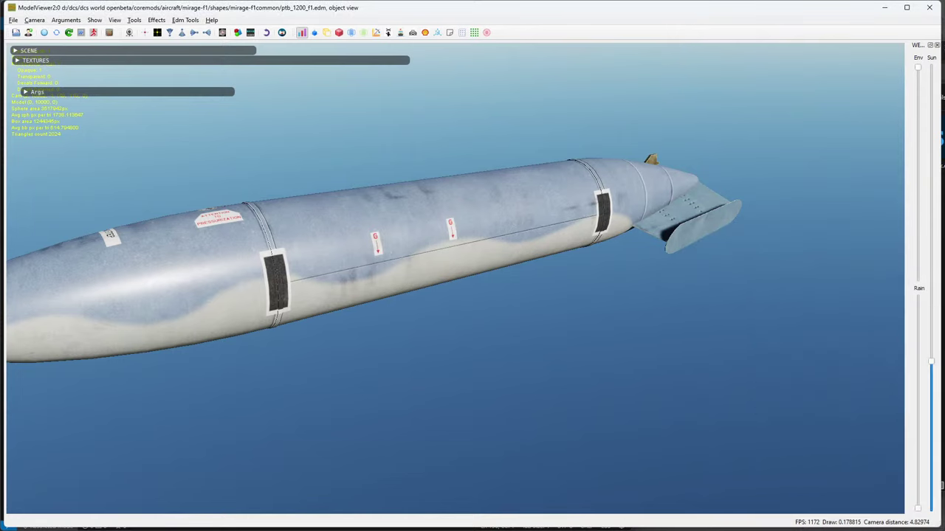
# Open description MirageFuelTank.lua from the Description Files folder and compare its miragef1-tank entry with the one in description.lua.
pyautogui.hotkey('alt', 'Tab')
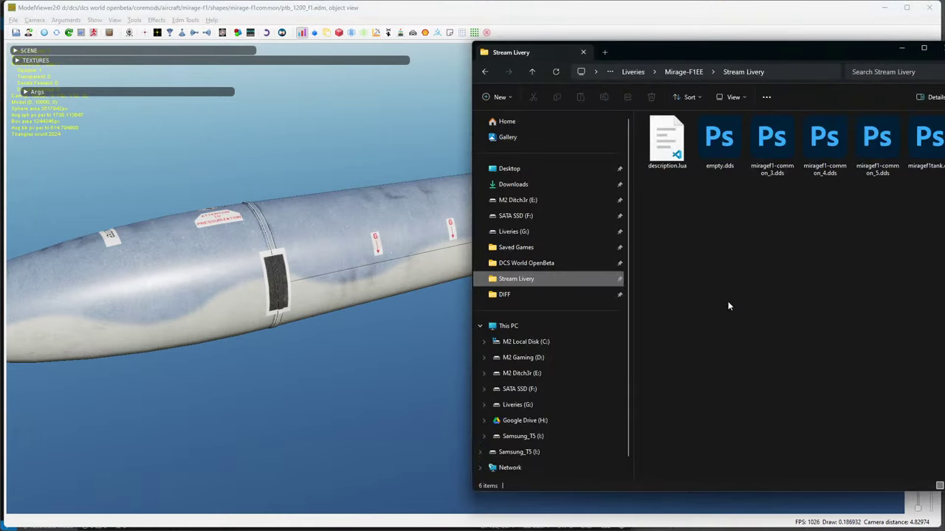
pyautogui.click(528, 232)
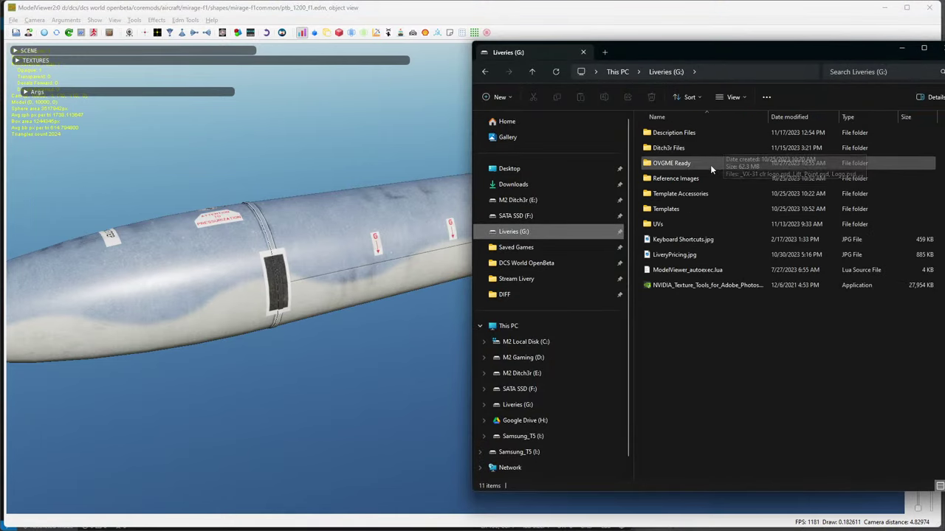
pyautogui.doubleClick(671, 138)
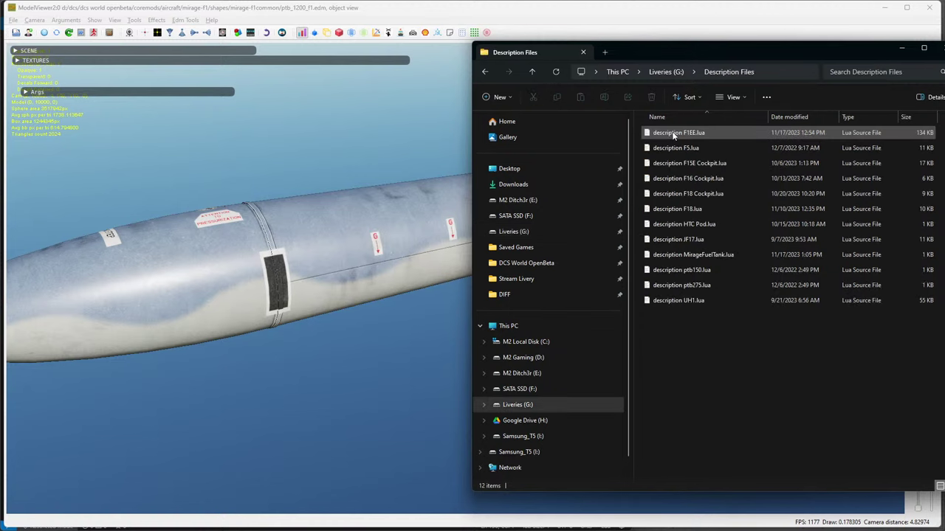
pyautogui.doubleClick(698, 255)
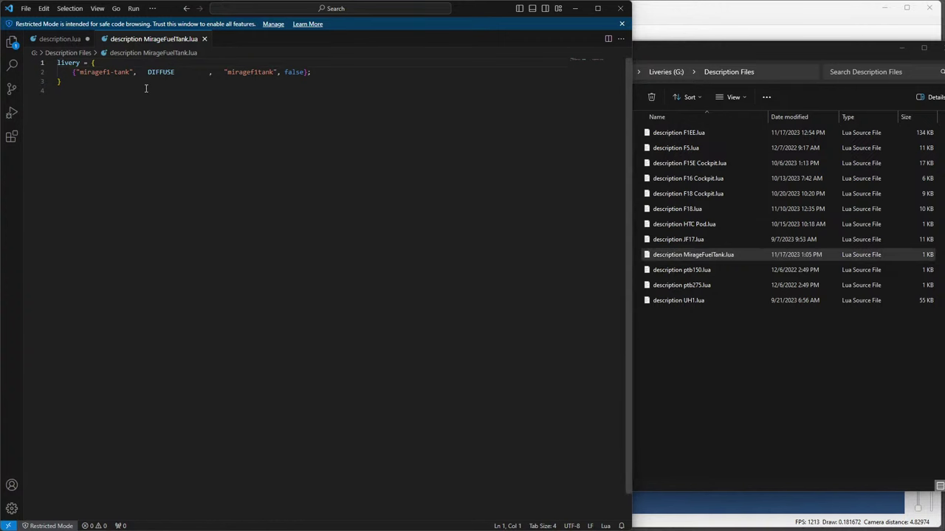
pyautogui.click(70, 39)
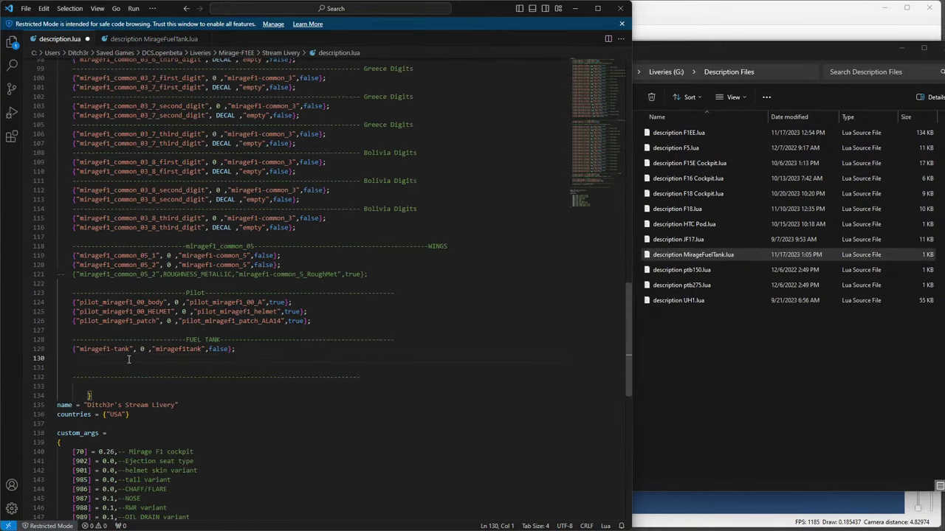
pyautogui.click(130, 40)
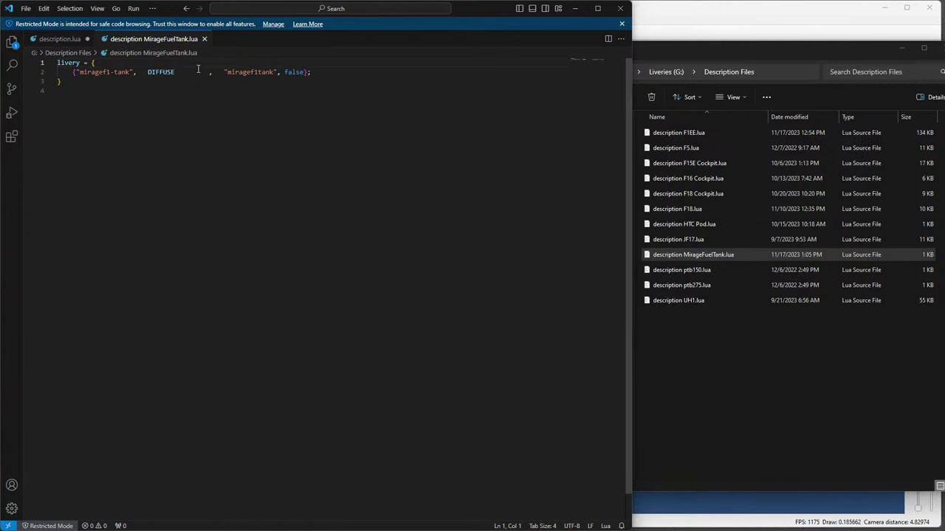
pyautogui.click(63, 39)
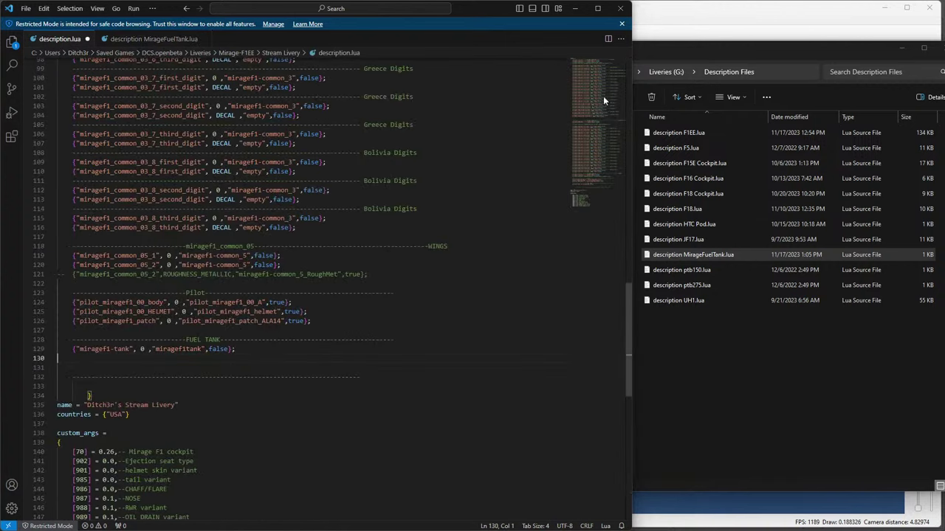
# In ModelViewer, find Mirage-F1EE among the livery database types and apply its Stream Livery to the tank again.
pyautogui.click(727, 29)
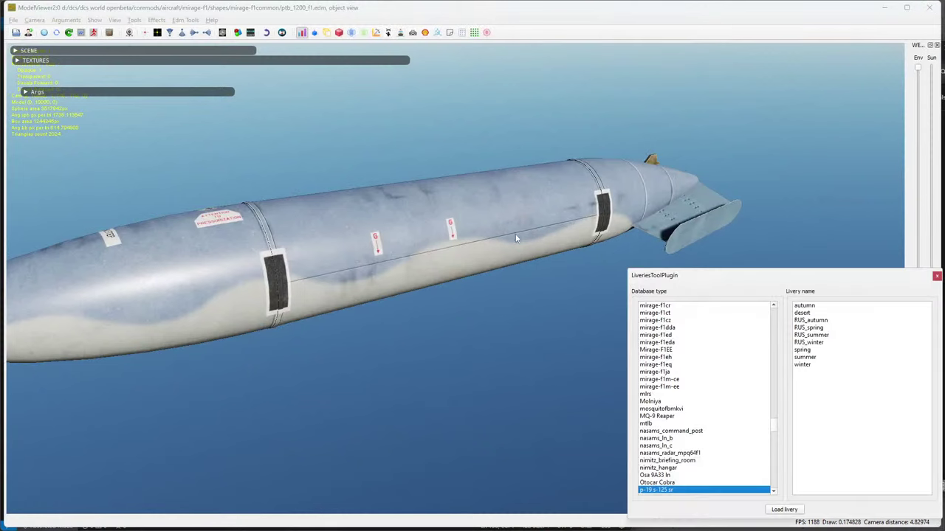
pyautogui.scroll(5, 692, 461)
pyautogui.click(673, 434)
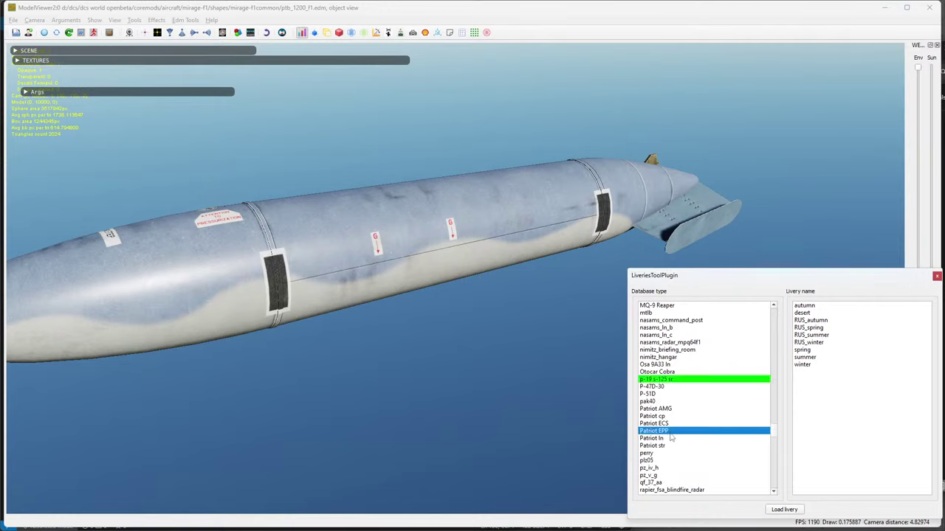
pyautogui.press('m')
pyautogui.scroll(-15, 678, 417)
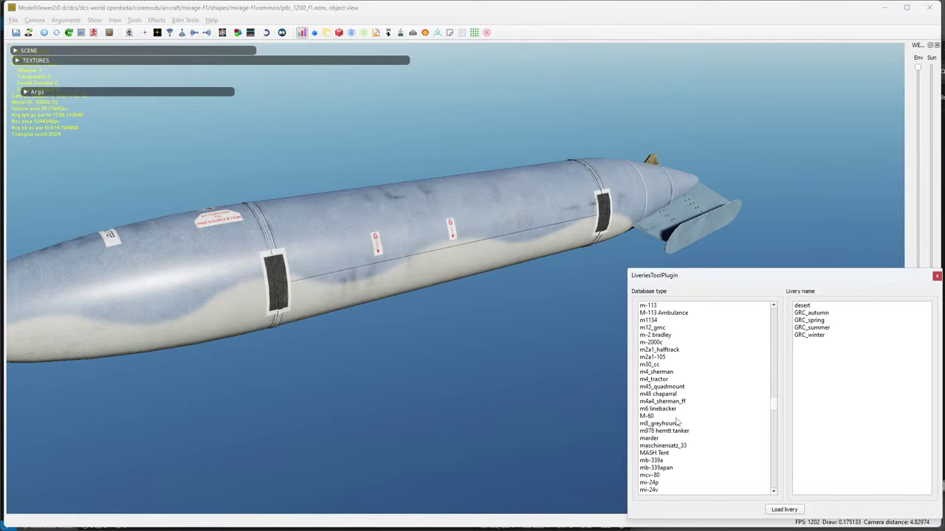
pyautogui.scroll(-3, 678, 425)
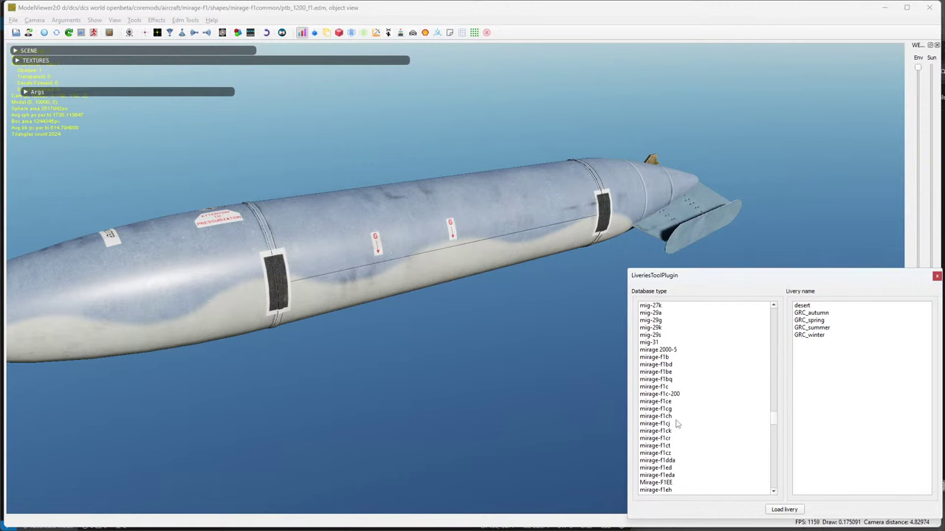
pyautogui.click(672, 482)
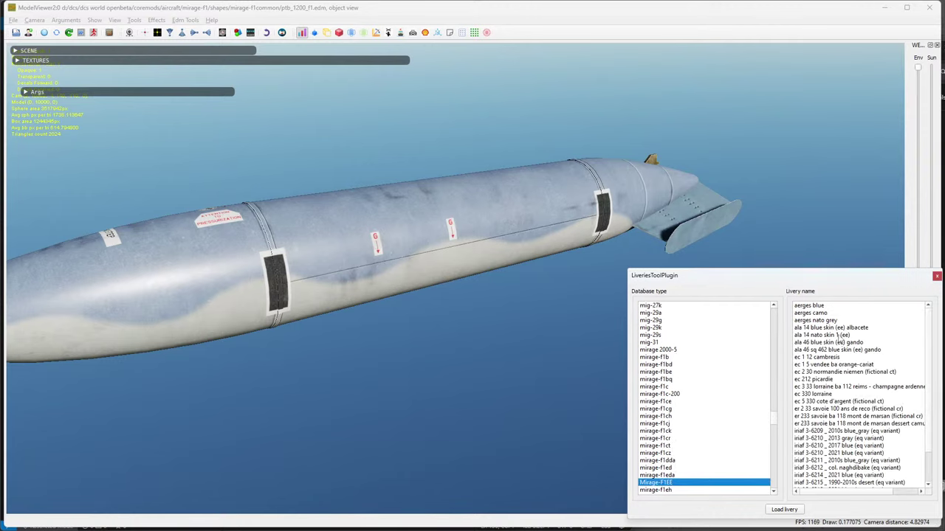
pyautogui.scroll(-2, 854, 420)
pyautogui.click(811, 460)
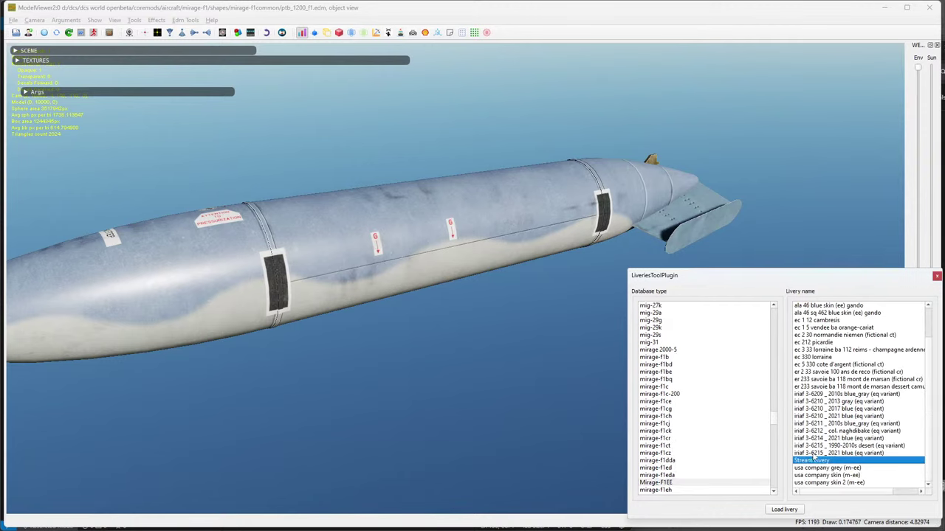
# Compare the tank under Stream Livery with the neighbouring iriaf 3-6215 _ 2021 blue (eq variant) and usa company grey (m-ee) liveries.
pyautogui.click(811, 453)
pyautogui.click(817, 468)
pyautogui.click(816, 461)
pyautogui.click(823, 469)
pyautogui.click(815, 454)
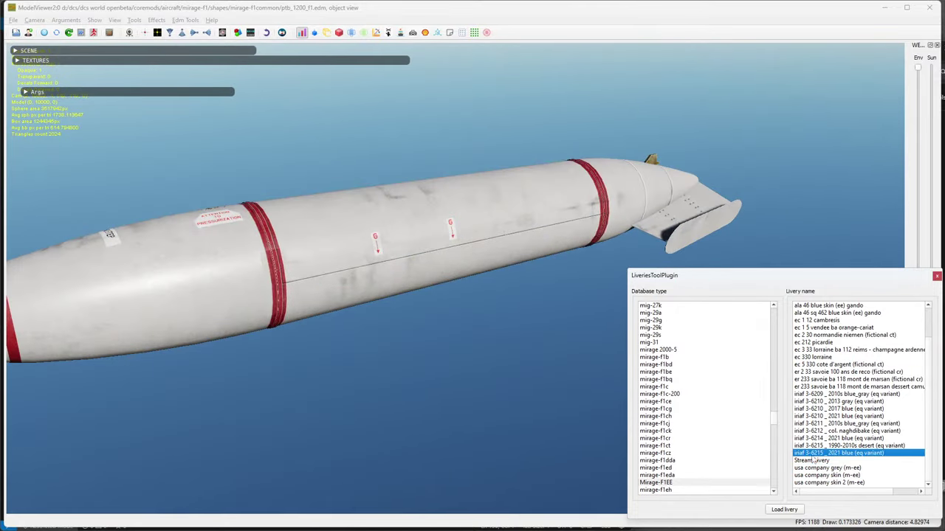
pyautogui.moveTo(511, 317); pyautogui.dragTo(489, 325)
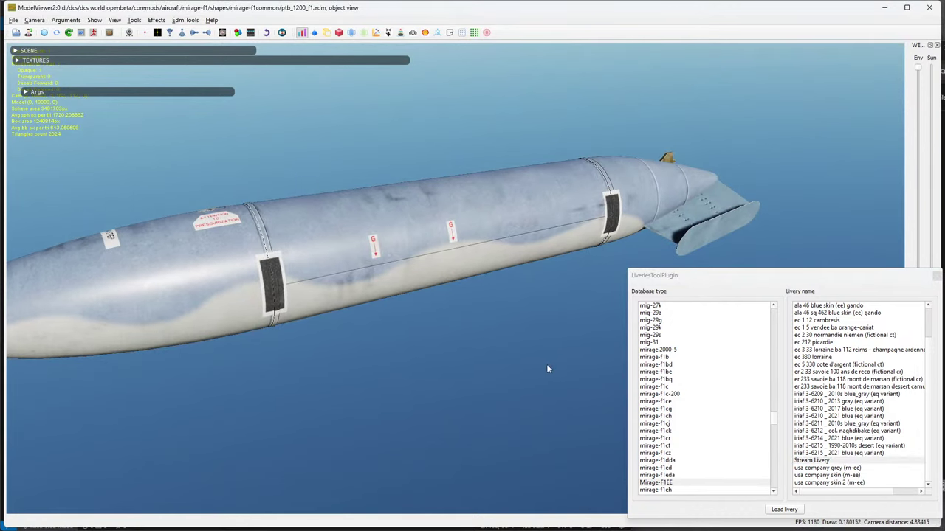
# Compare the tank under mirage-f1bq's iriaf 3-6406 _ 2021 dark blue livery with Mirage-F1EE's Stream Livery.
pyautogui.click(657, 357)
pyautogui.click(670, 365)
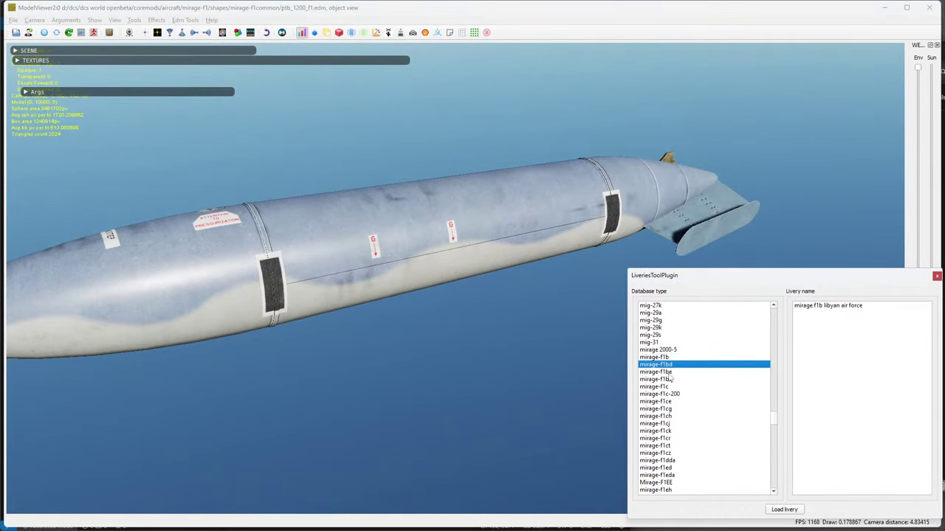
pyautogui.click(670, 380)
pyautogui.doubleClick(831, 357)
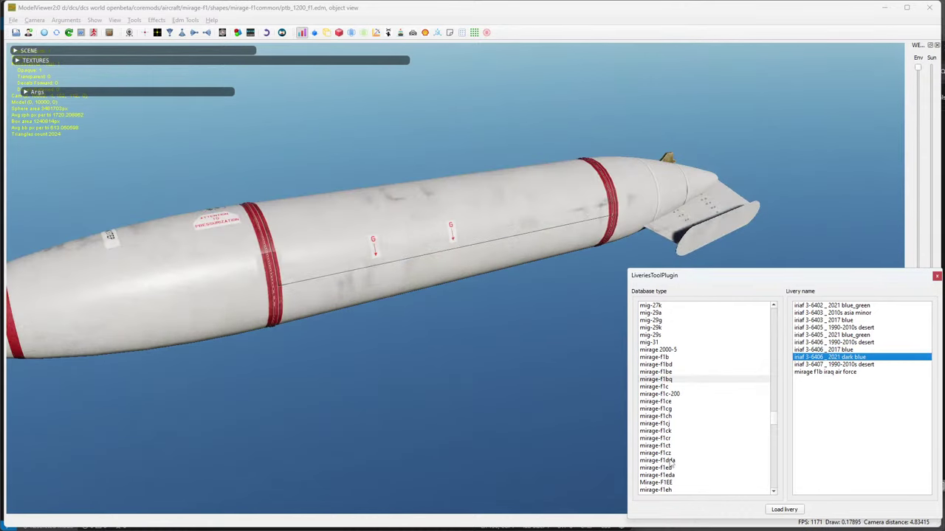
pyautogui.click(664, 483)
pyautogui.scroll(-2, 854, 425)
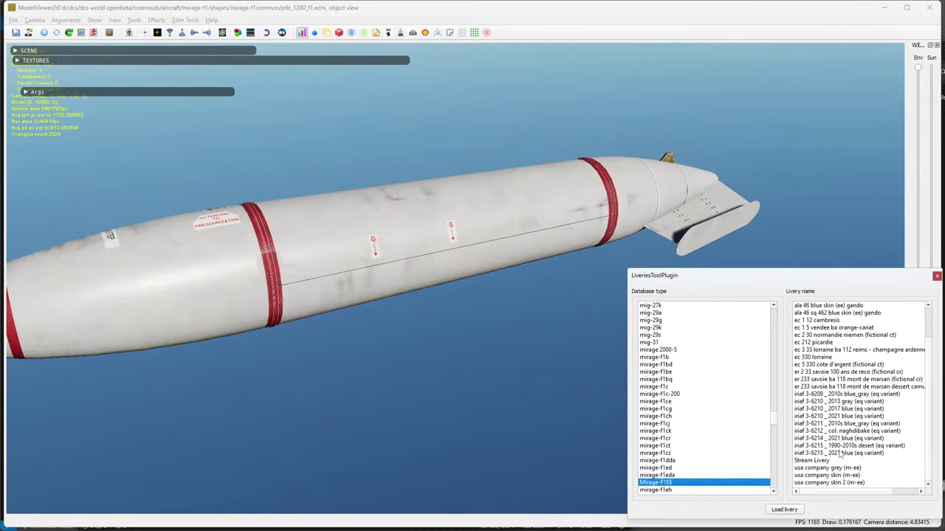
pyautogui.doubleClick(832, 462)
# Restart ModelViewer, close its liveries window and load the recent model ptb_1200_f1.edm.
pyautogui.click(933, 9)
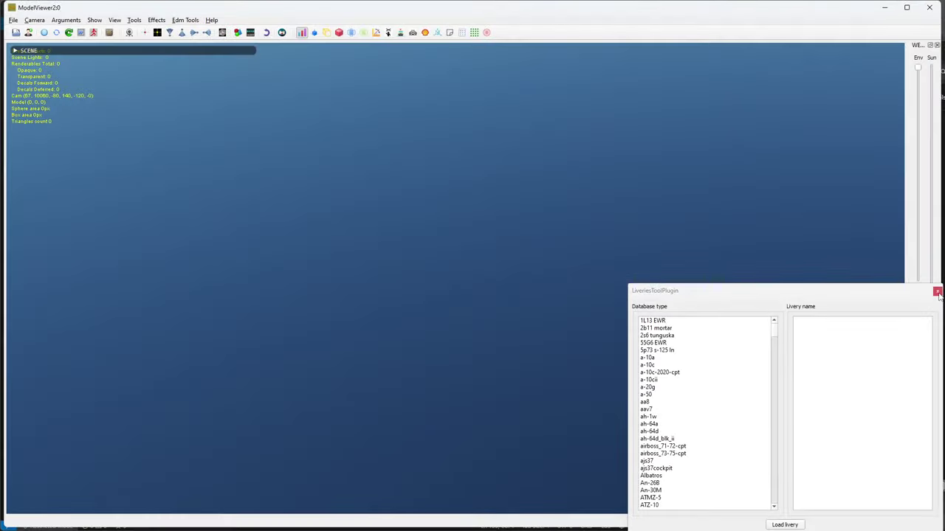
pyautogui.click(937, 292)
pyautogui.click(14, 20)
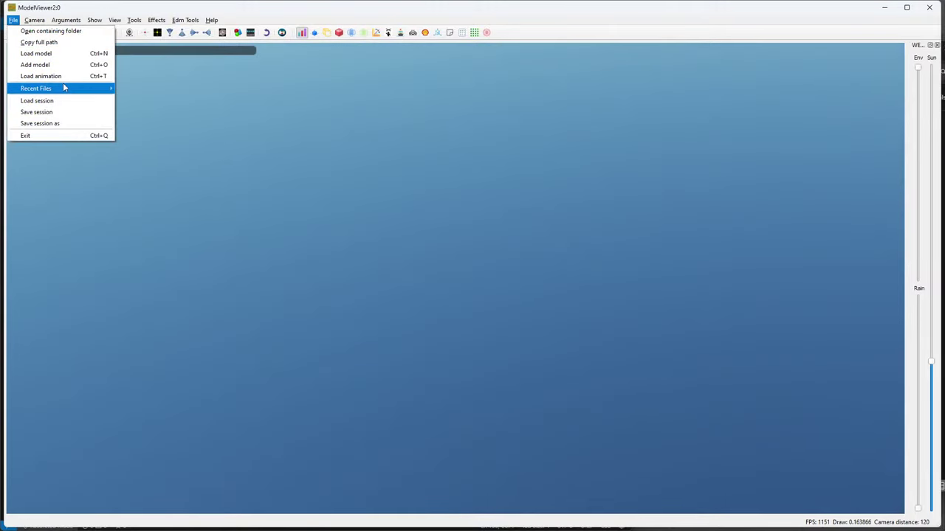
pyautogui.moveTo(64, 88)
pyautogui.click(182, 89)
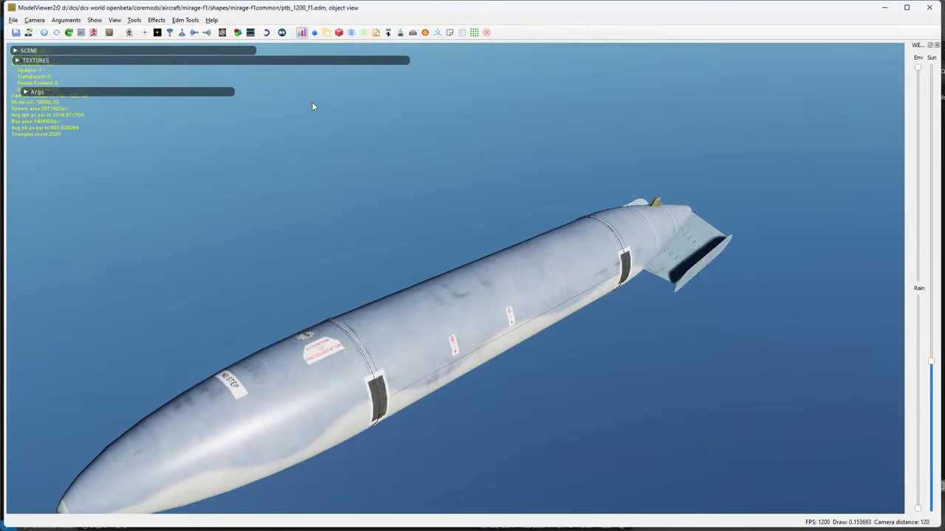
# Find mirage-f1ee among the livery database types, apply its Stream Livery to the tank and inspect the side of the tank.
pyautogui.scroll(-15, 697, 469)
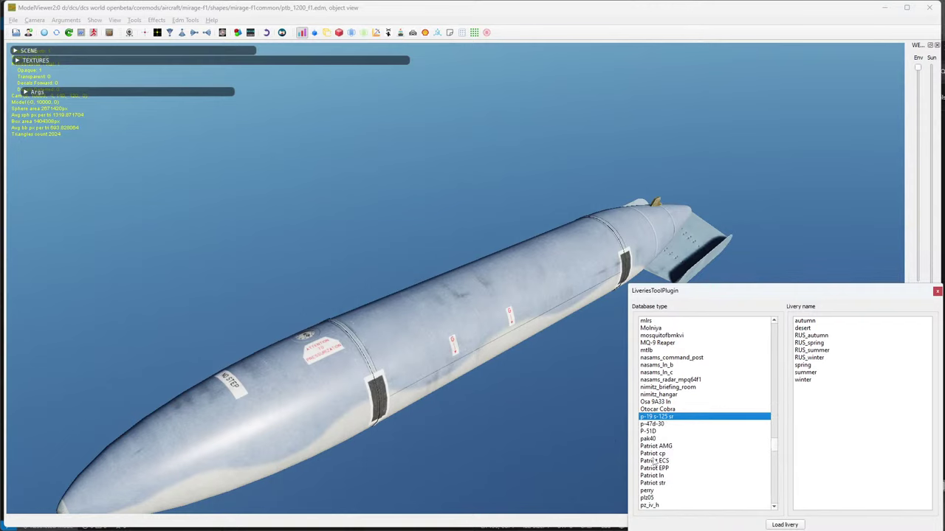
pyautogui.scroll(-4, 706, 476)
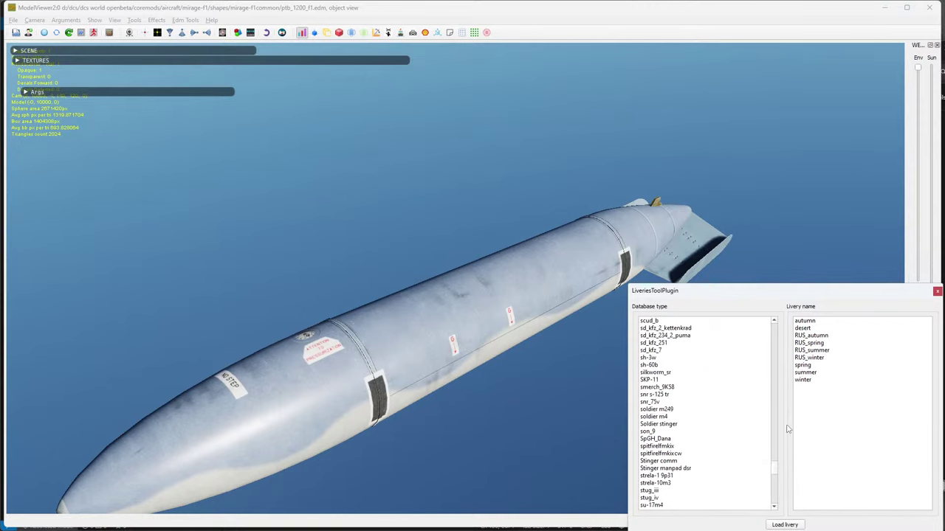
pyautogui.scroll(20, 704, 428)
pyautogui.press('p')
pyautogui.scroll(-4, 702, 428)
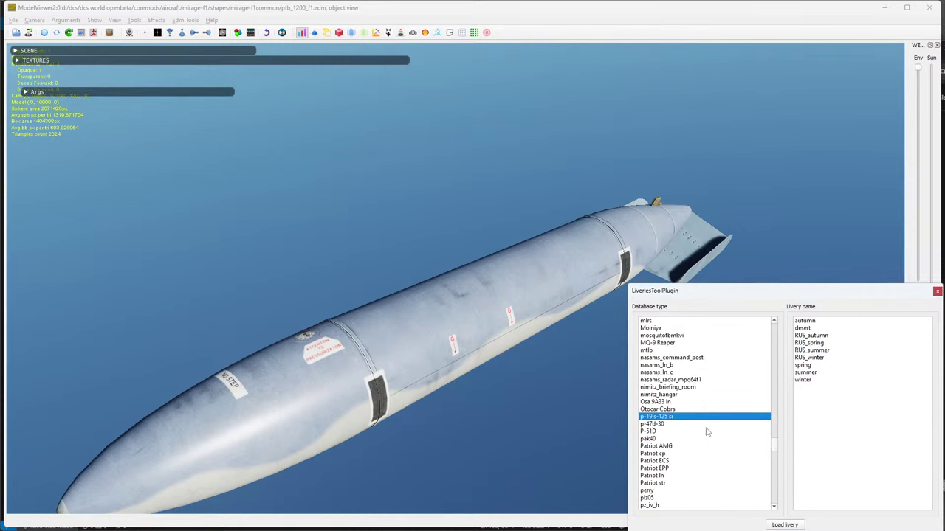
pyautogui.click(695, 423)
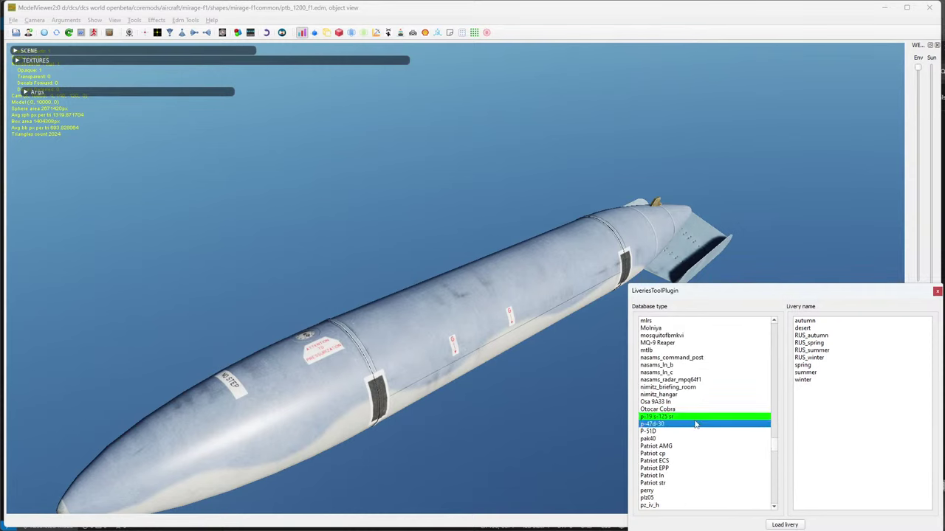
pyautogui.scroll(10, 692, 439)
pyautogui.scroll(-15, 691, 445)
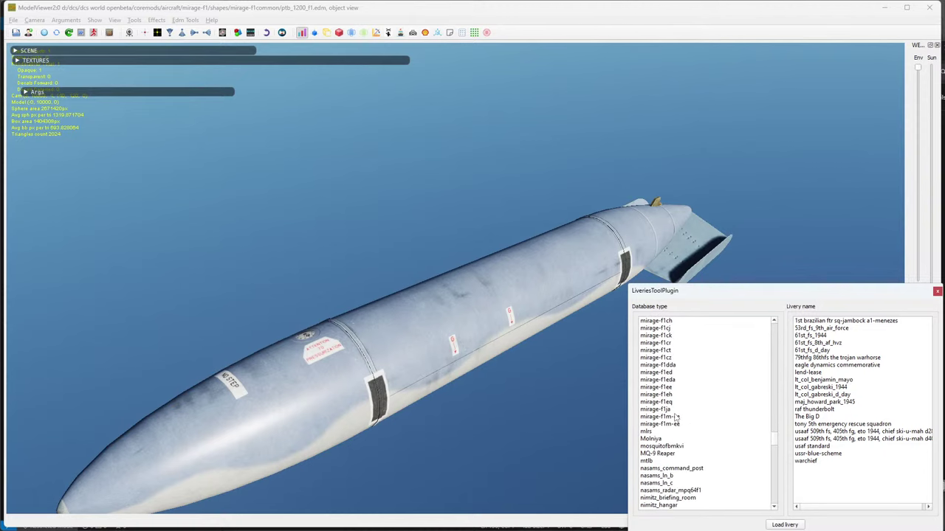
pyautogui.click(673, 389)
pyautogui.scroll(-2, 840, 456)
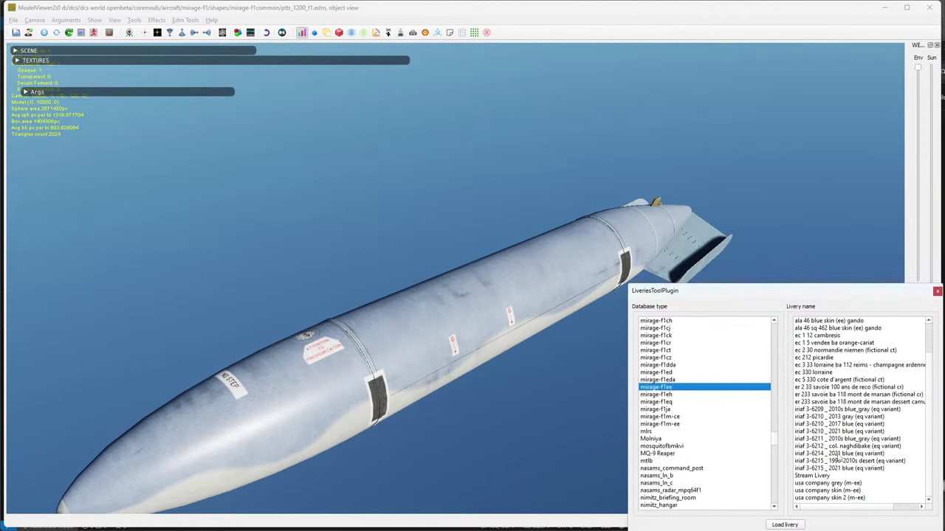
pyautogui.click(803, 476)
pyautogui.click(809, 468)
pyautogui.click(810, 476)
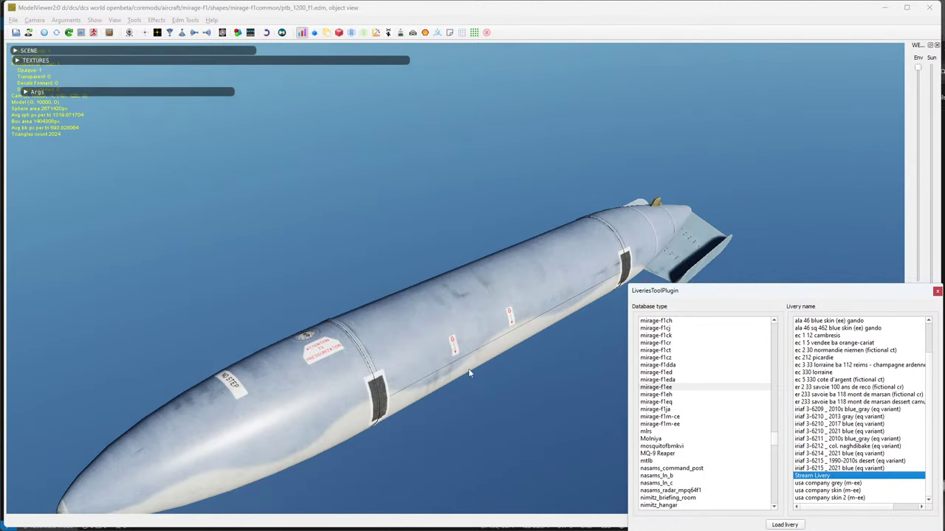
pyautogui.moveTo(469, 373); pyautogui.dragTo(617, 420)
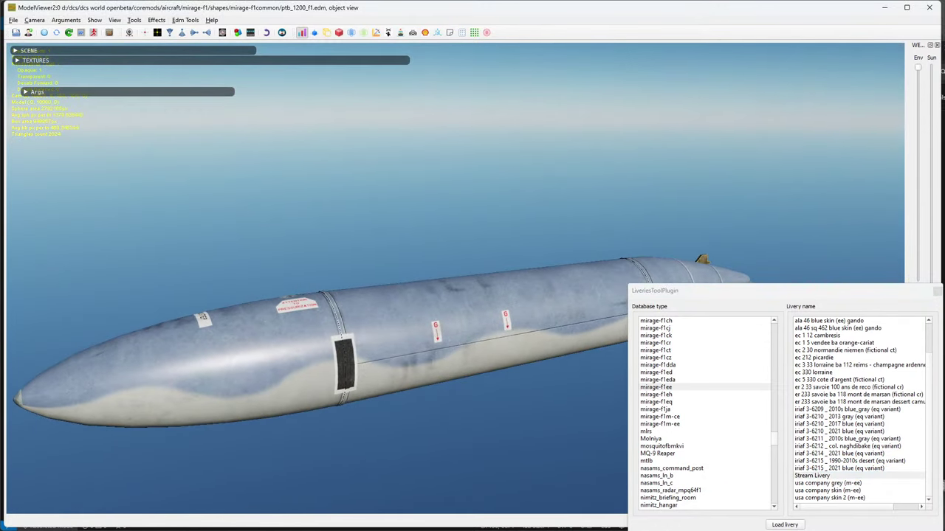
# In Photoshop, save a copy of the grey tank texture as miragef1tank.dds in the Stream Livery folder, using the NVIDIA Texture Tools Exporter format.
pyautogui.hotkey('alt', 'Tab')
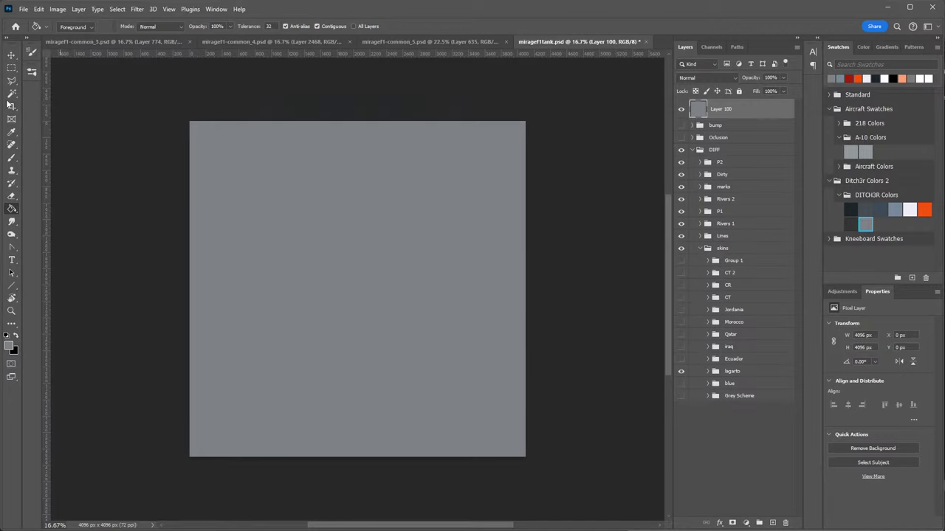
pyautogui.click(38, 9)
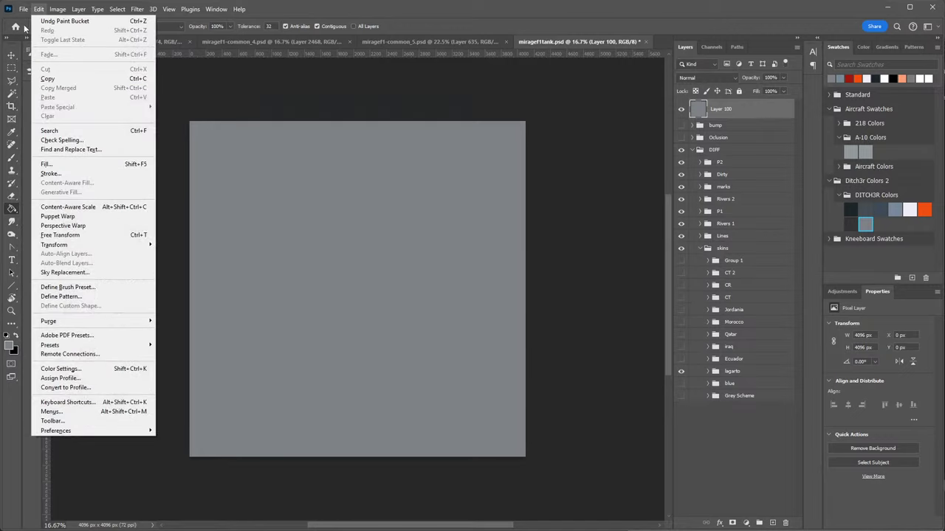
pyautogui.moveTo(23, 9)
pyautogui.click(52, 140)
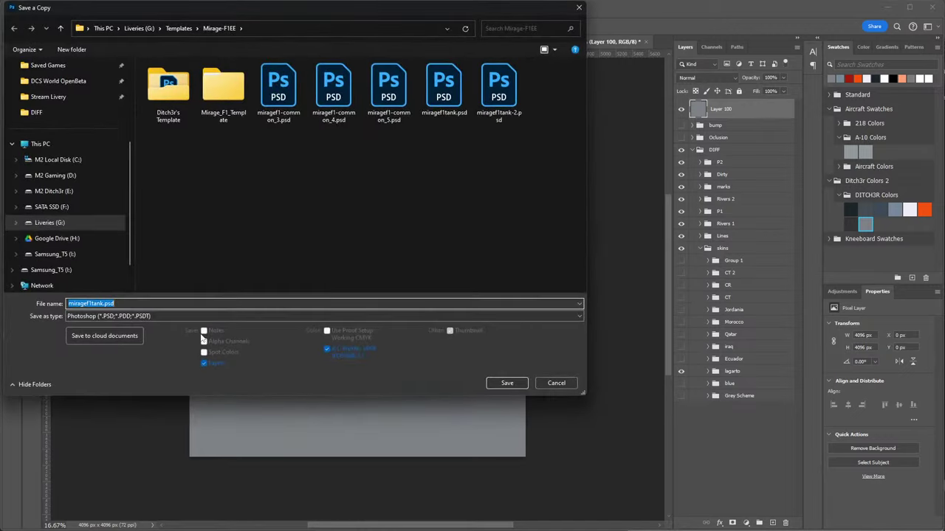
pyautogui.click(203, 316)
pyautogui.click(203, 344)
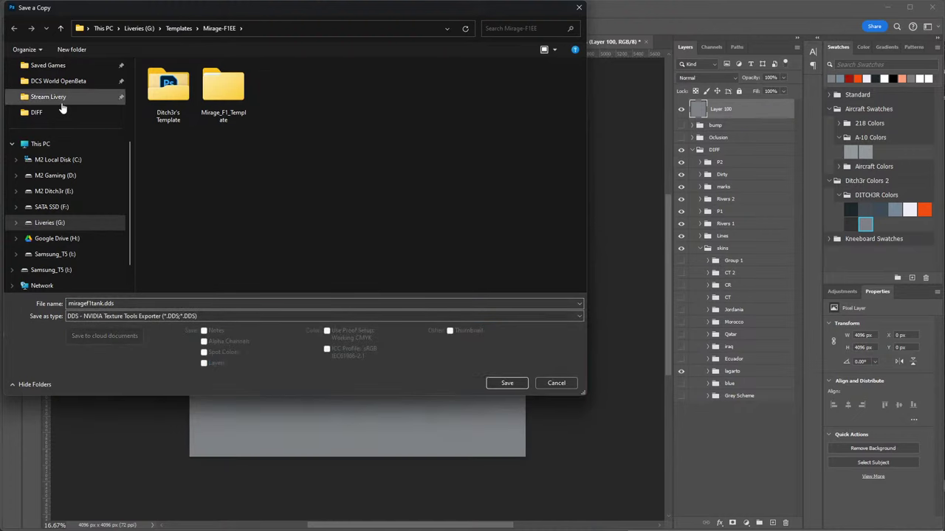
pyautogui.click(62, 102)
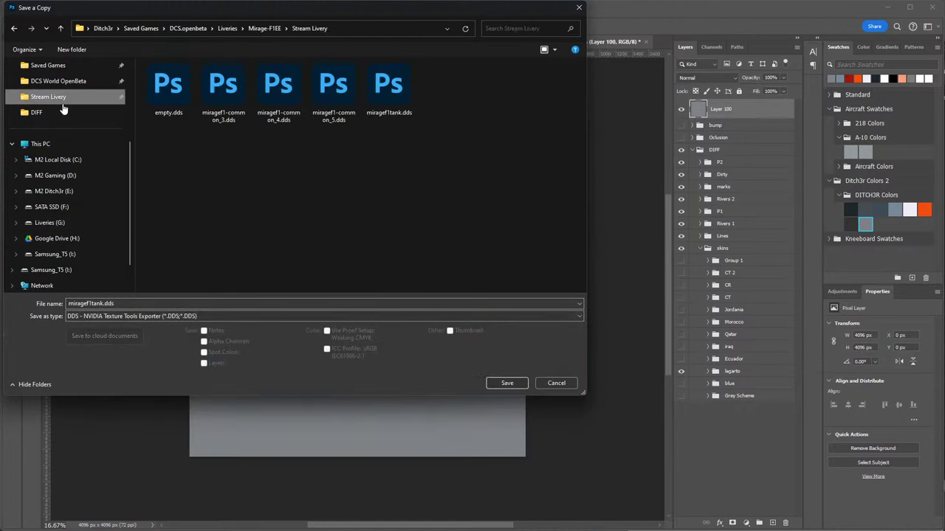
pyautogui.click(510, 383)
pyautogui.click(860, 352)
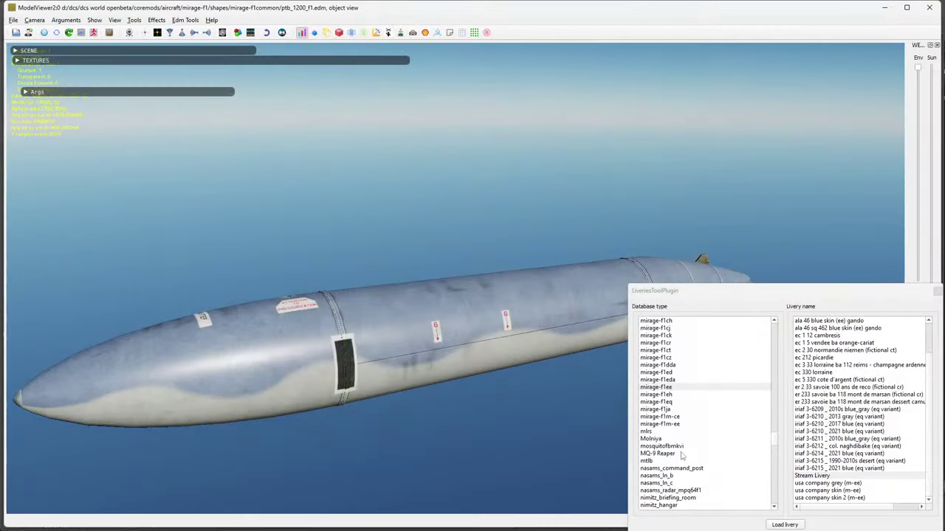
# In ModelViewer, refresh the tank and compare it under iriaf 3-6215 _ 2021 blue (eq variant) and Stream Livery.
pyautogui.click(57, 33)
pyautogui.click(817, 469)
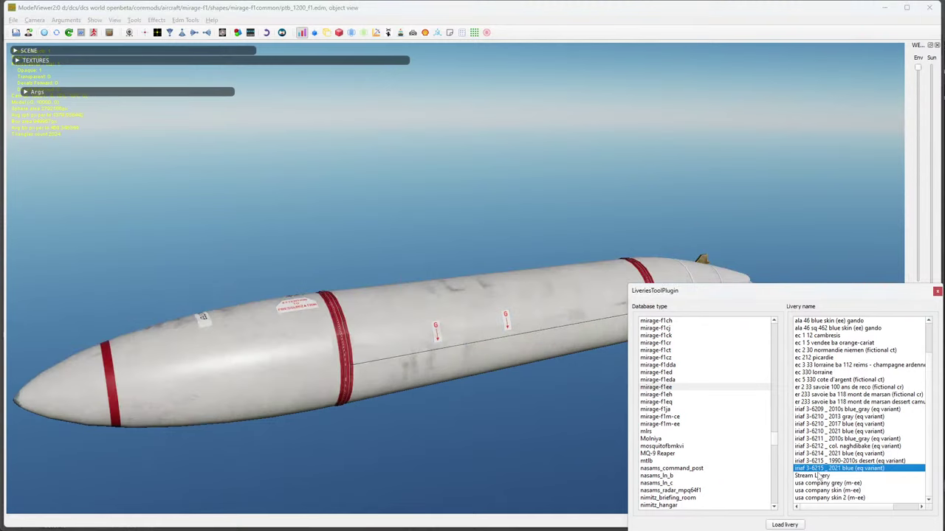
pyautogui.click(812, 476)
pyautogui.moveTo(531, 372); pyautogui.dragTo(426, 357)
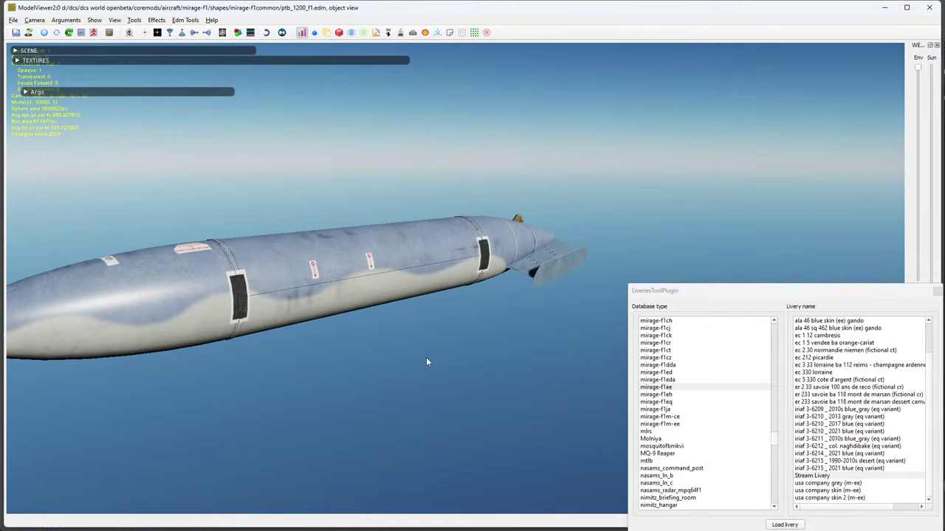
pyautogui.moveTo(369, 319); pyautogui.dragTo(605, 271)
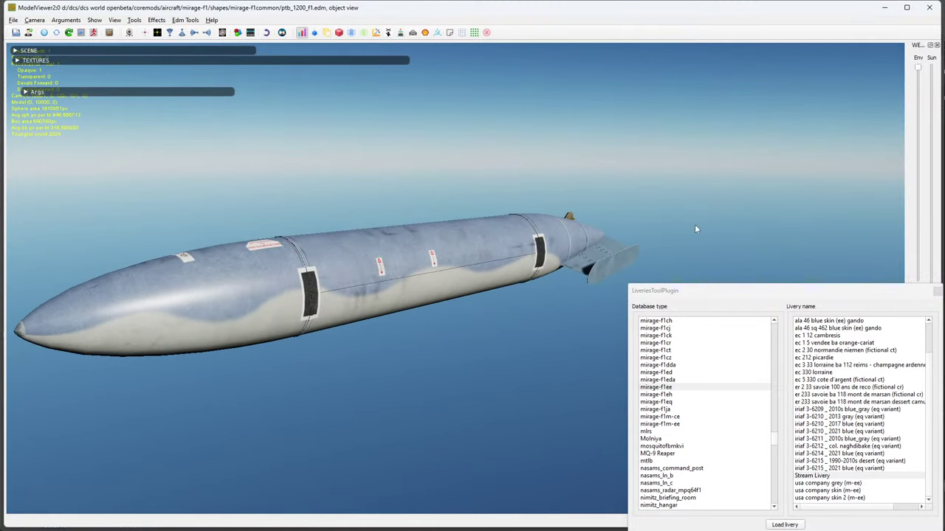
# Load the recent model ptb_580g_f1.edm.
pyautogui.click(14, 20)
pyautogui.moveTo(59, 88)
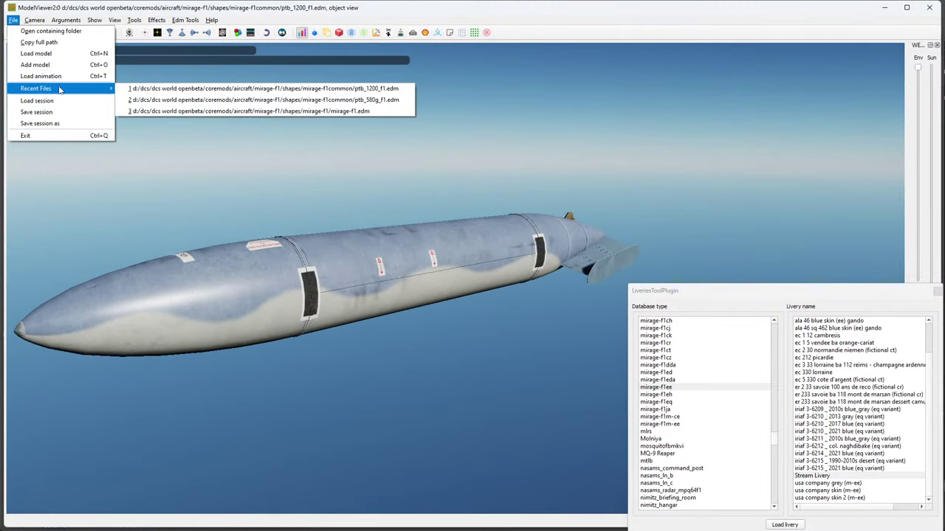
pyautogui.click(185, 100)
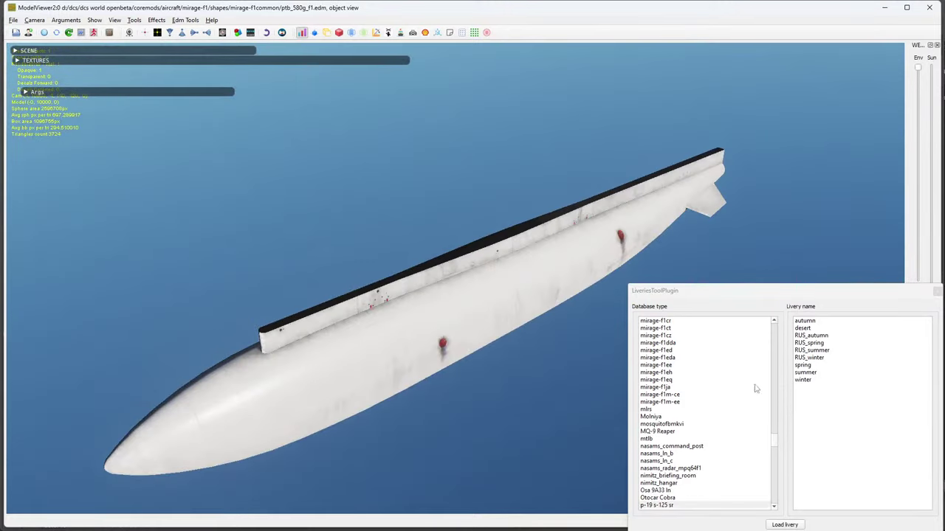
# Find mirage-f1ee among the livery database types, apply its Stream Livery to the ptb_580g_f1 tank and inspect the tank's side.
pyautogui.scroll(-2, 707, 432)
pyautogui.scroll(-5, 708, 428)
pyautogui.click(715, 418)
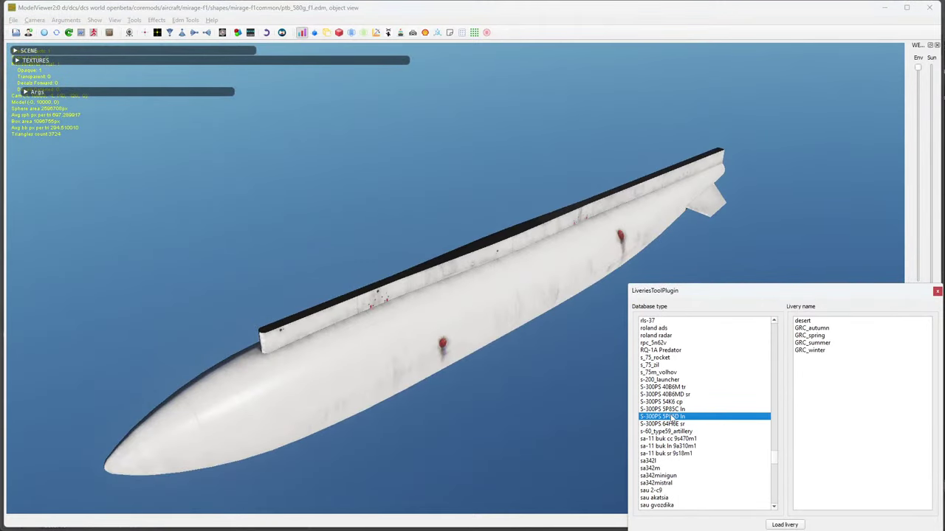
pyautogui.press('m')
pyautogui.scroll(-2, 717, 432)
pyautogui.scroll(5, 683, 433)
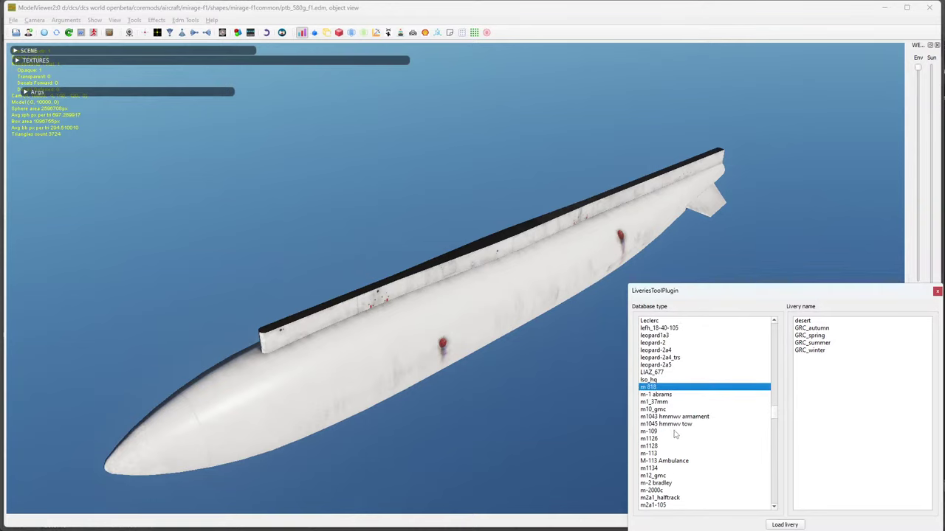
pyautogui.scroll(6, 674, 435)
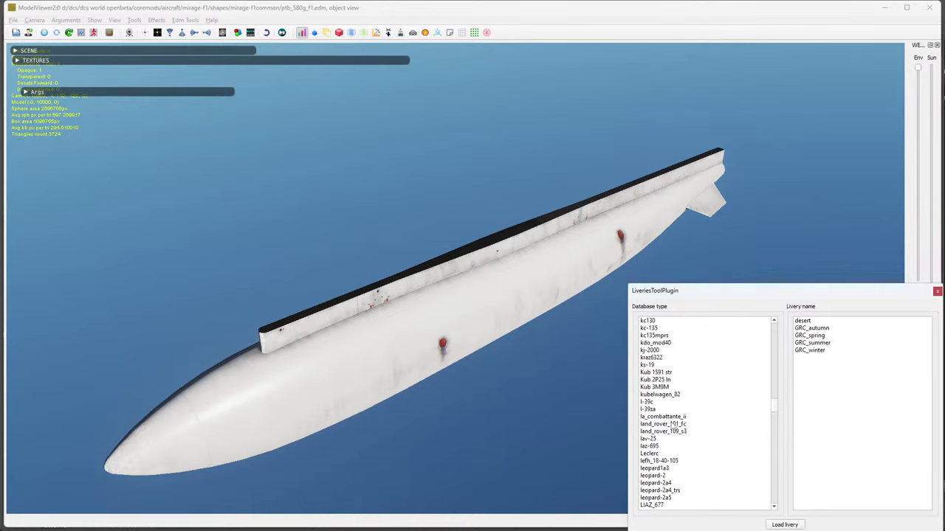
pyautogui.scroll(5, 671, 407)
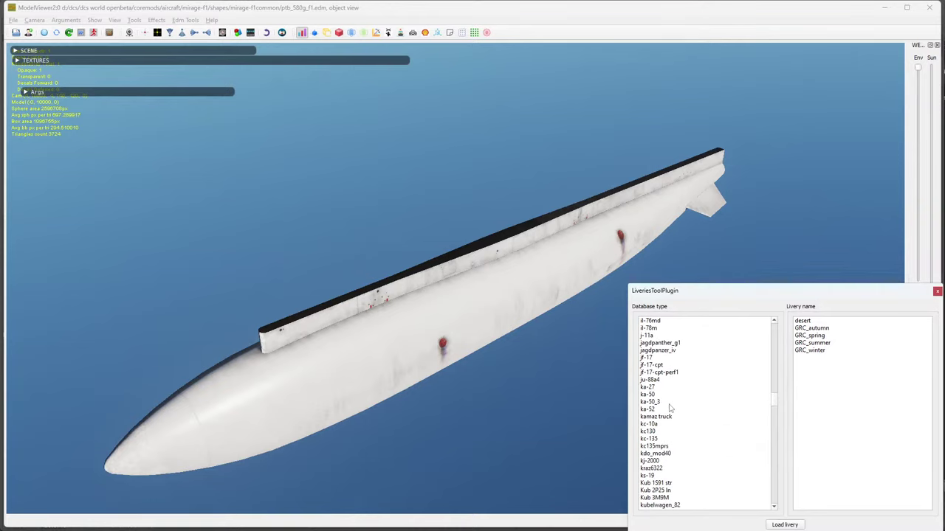
pyautogui.click(669, 402)
pyautogui.scroll(-11, 665, 411)
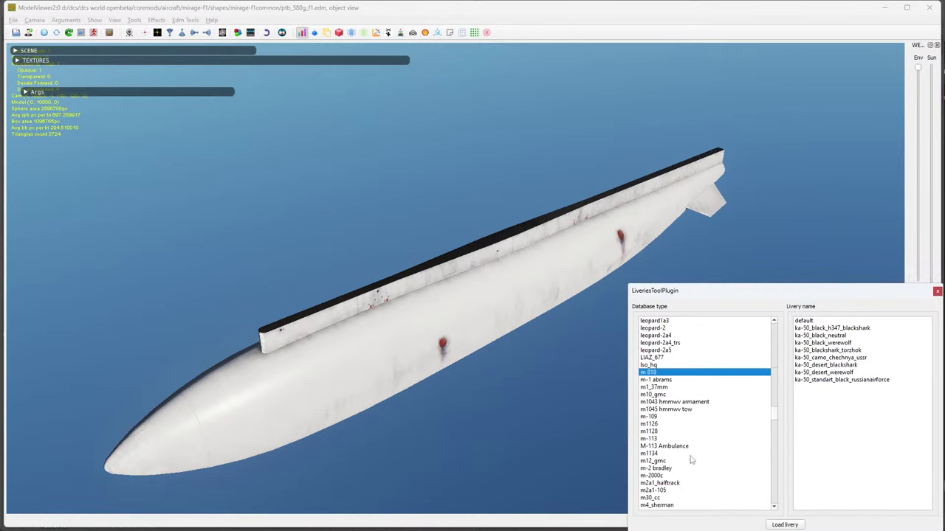
pyautogui.scroll(-18, 691, 461)
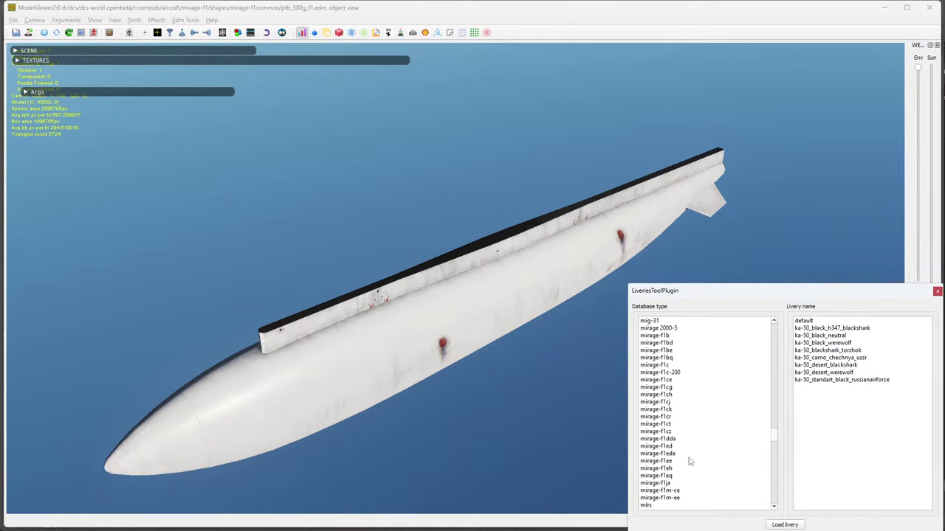
pyautogui.click(690, 461)
pyautogui.scroll(-4, 801, 434)
pyautogui.click(809, 477)
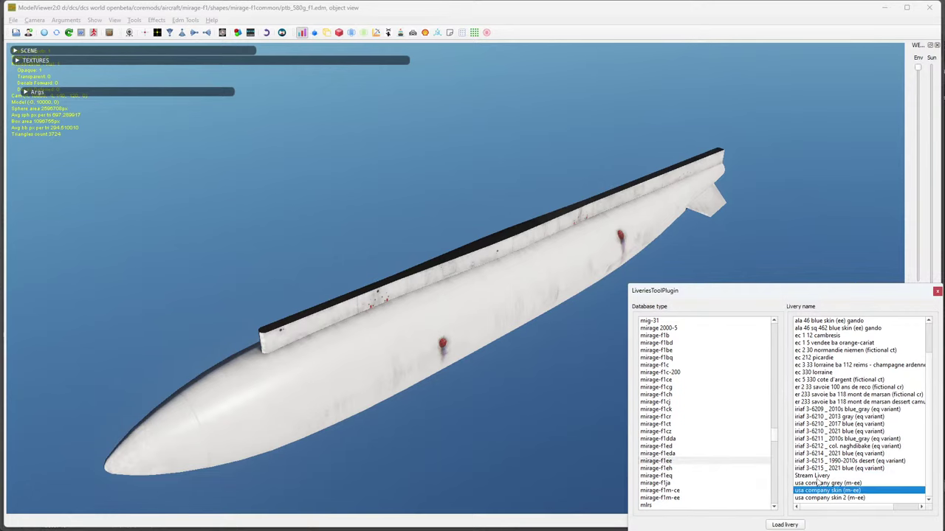
pyautogui.moveTo(612, 406); pyautogui.dragTo(395, 293)
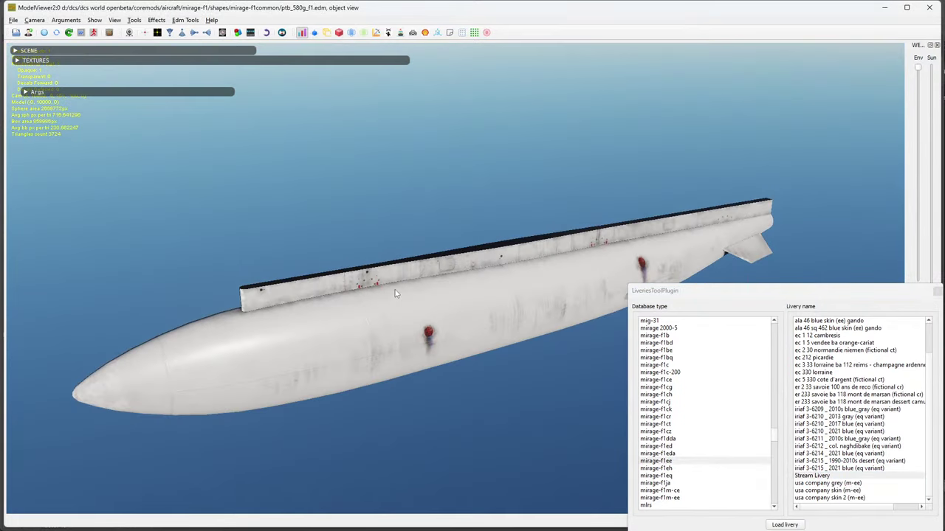
# Load the recent model ptb_1200_f1.edm.
pyautogui.click(14, 20)
pyautogui.moveTo(74, 86)
pyautogui.click(171, 88)
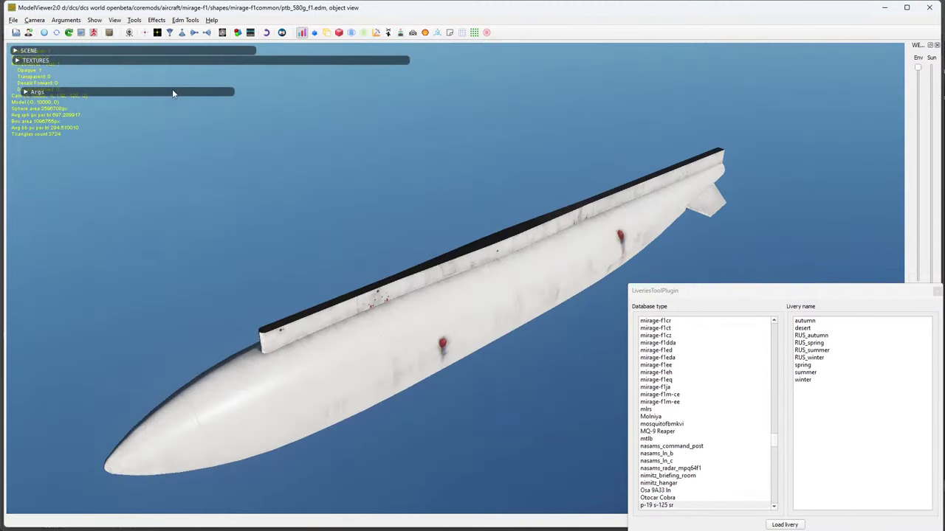
pyautogui.click(14, 20)
pyautogui.moveTo(64, 89)
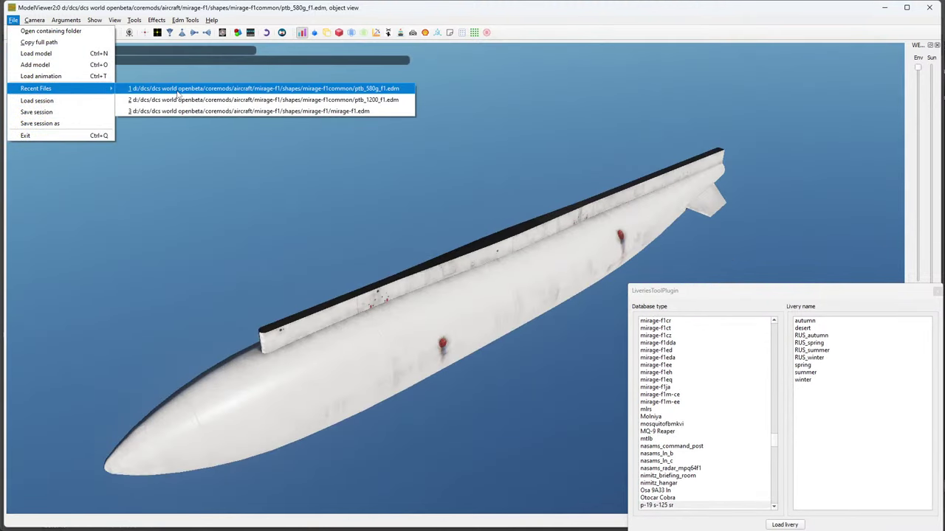
pyautogui.click(185, 101)
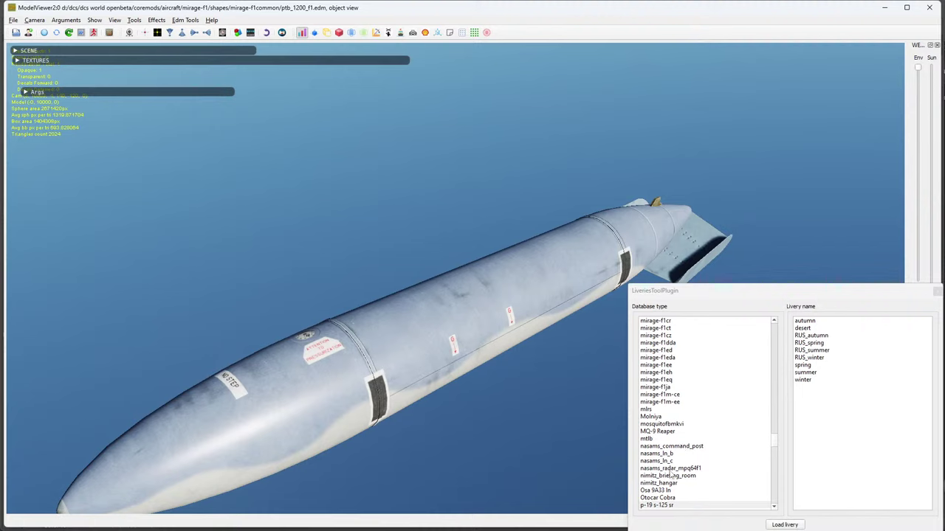
# Find mirage-f1ee among the livery database types and apply its Stream Livery to the ptb_1200_f1 tank.
pyautogui.scroll(-3, 669, 476)
pyautogui.click(664, 440)
pyautogui.scroll(3, 686, 432)
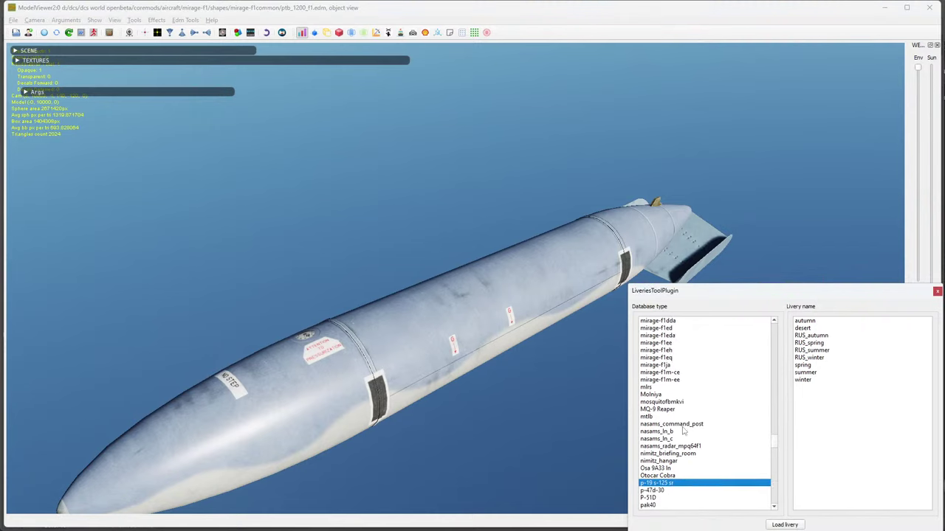
pyautogui.press('m')
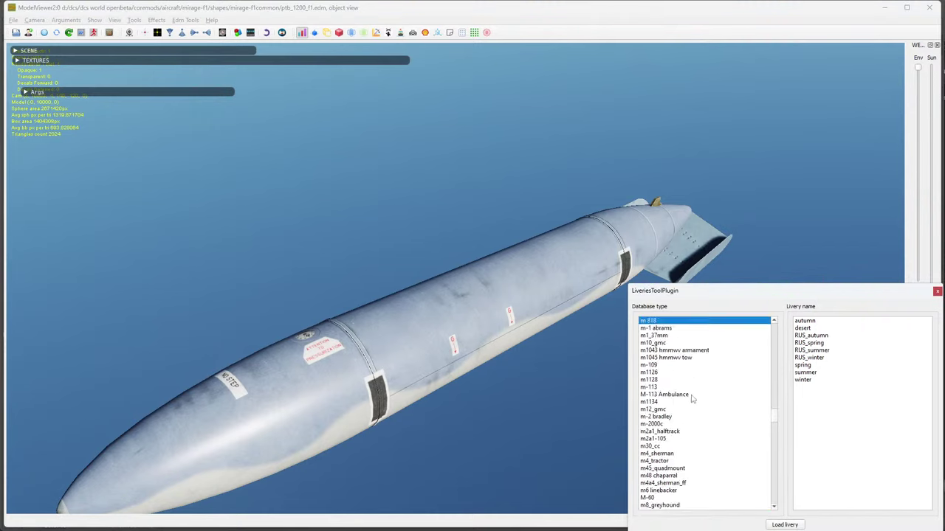
pyautogui.scroll(4, 692, 402)
pyautogui.scroll(-18, 694, 405)
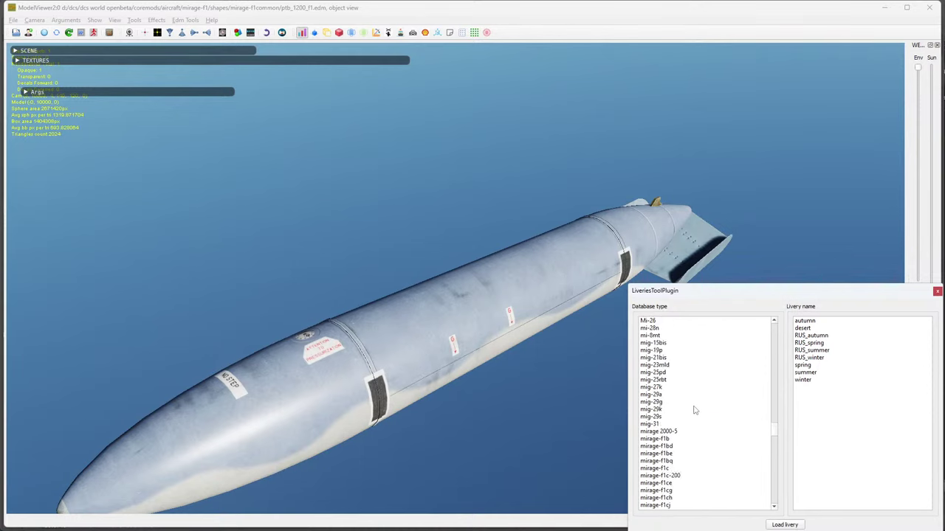
pyautogui.scroll(-7, 693, 410)
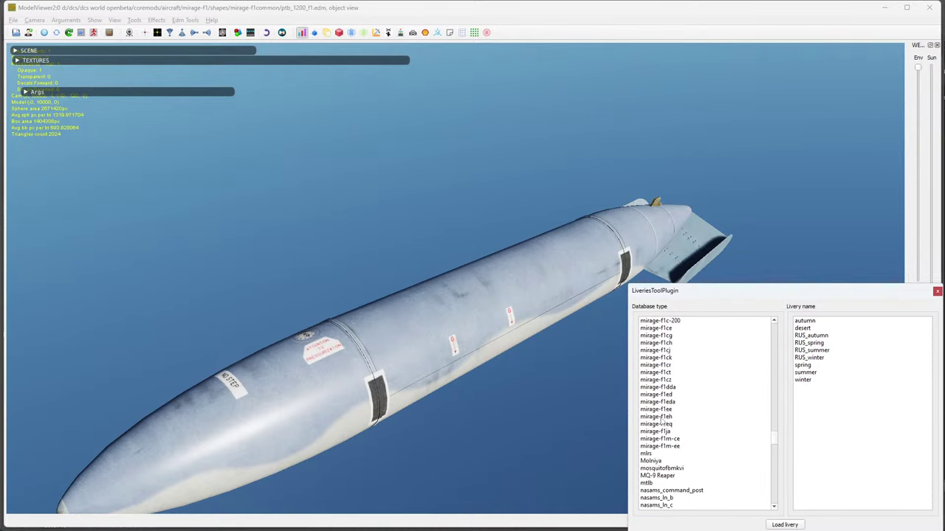
pyautogui.click(659, 410)
pyautogui.scroll(-1, 840, 415)
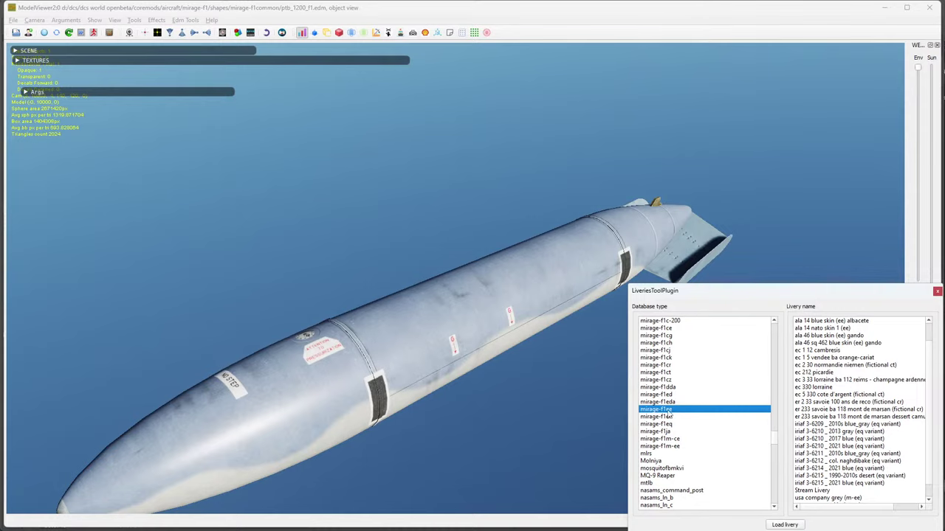
pyautogui.scroll(-1, 863, 441)
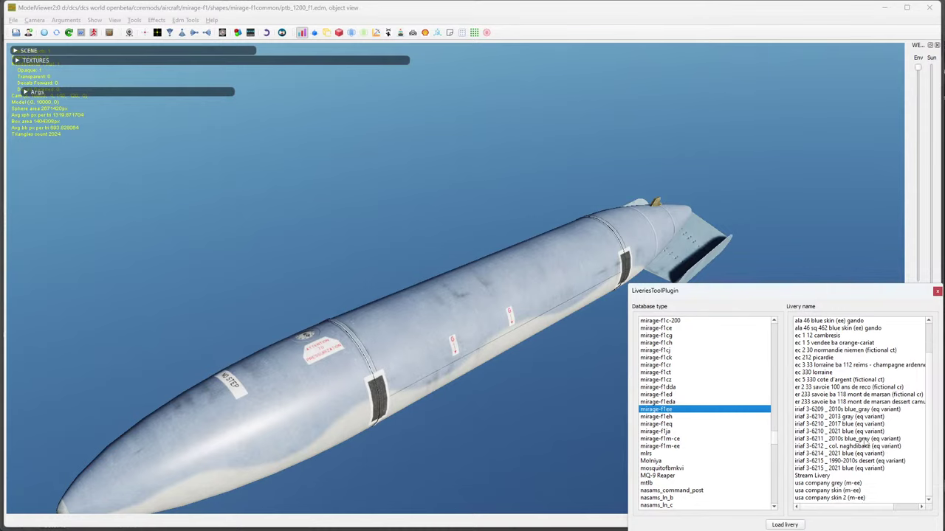
pyautogui.click(817, 477)
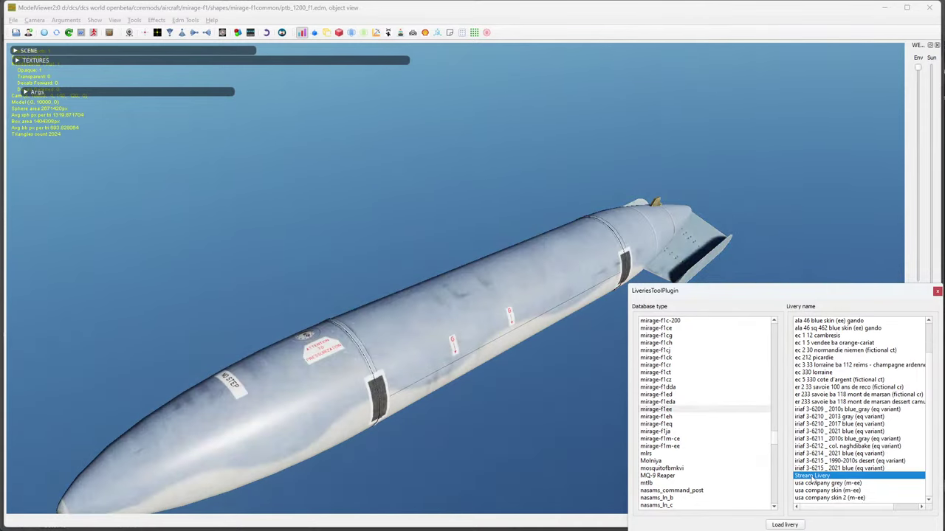
# Compare the ptb_1200_f1 tank under usa company grey (m-ee) and Stream Livery, and inspect its side.
pyautogui.click(822, 483)
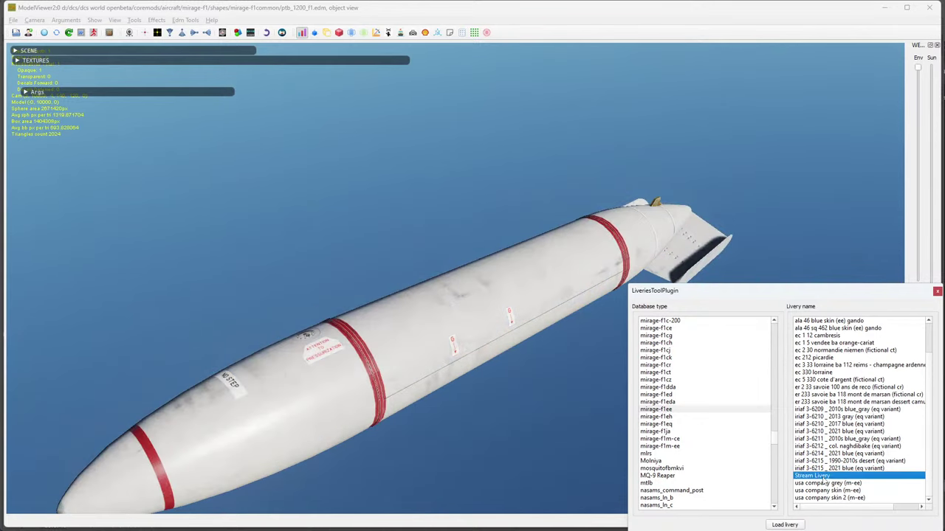
pyautogui.click(819, 477)
pyautogui.click(821, 483)
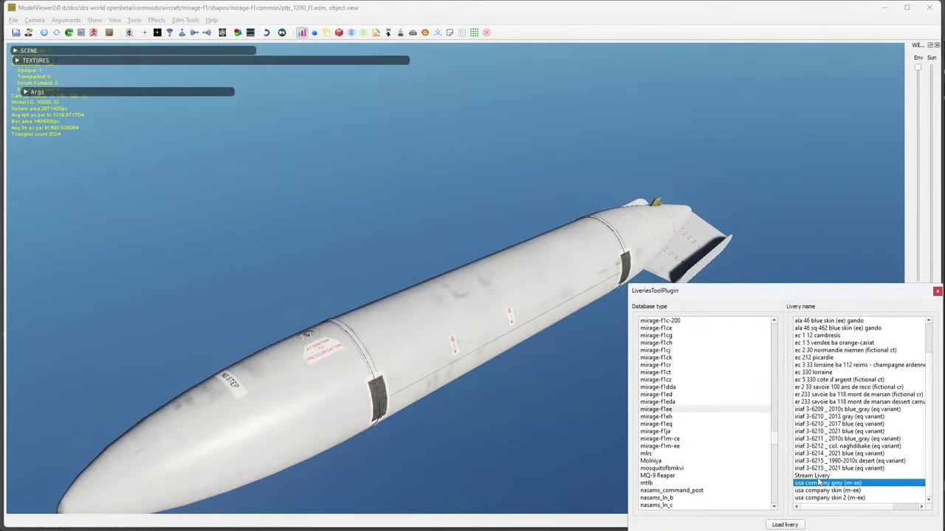
pyautogui.click(819, 477)
pyautogui.moveTo(407, 322); pyautogui.dragTo(495, 281)
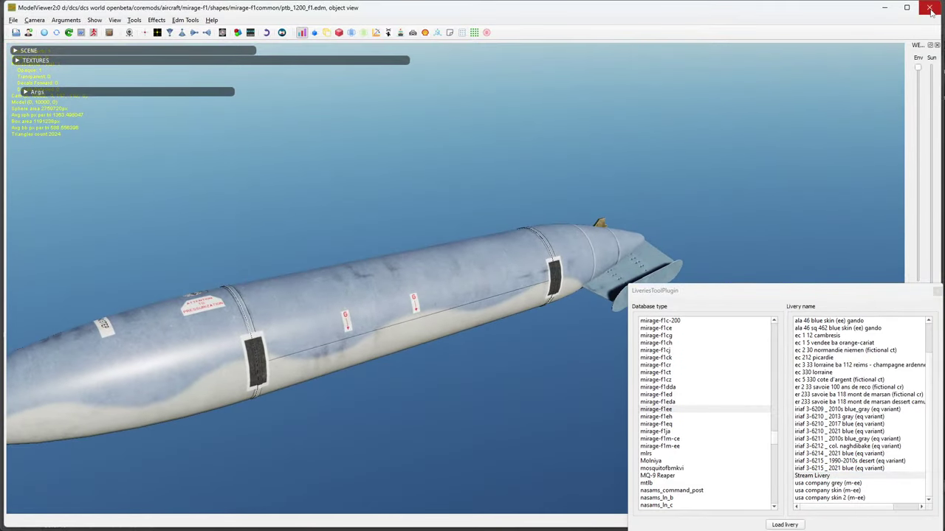
# Leave ModelViewer and check the FUEL TANK texture name in description.lua against the files in the Stream Livery folder.
pyautogui.click(940, 85)
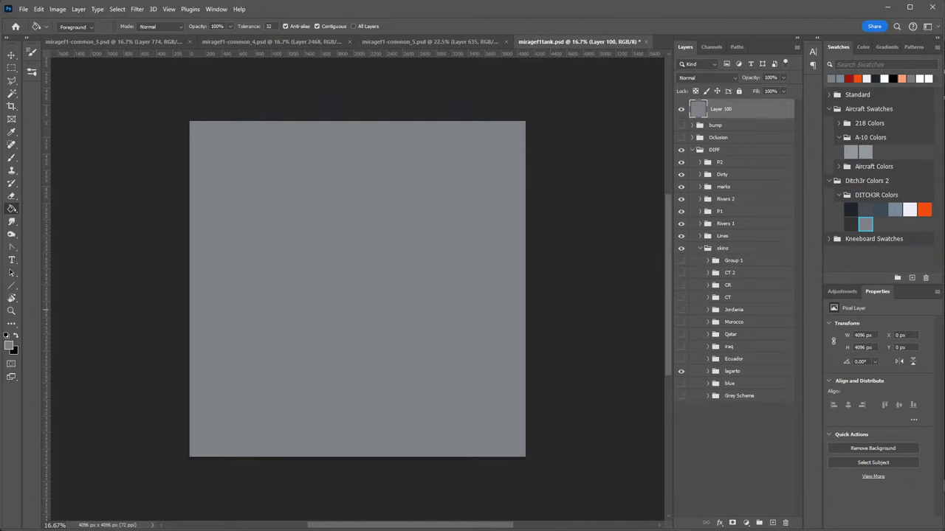
pyautogui.hotkey('alt', 'Tab')
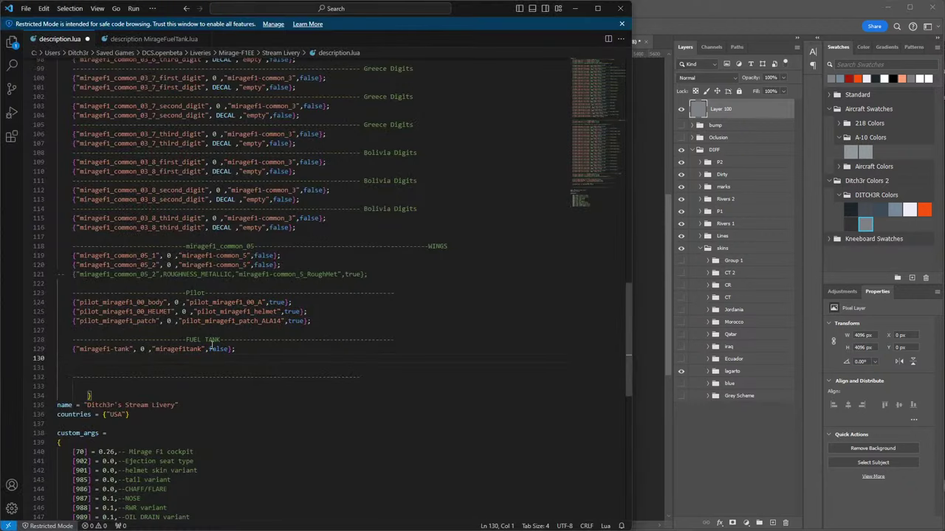
pyautogui.click(165, 349)
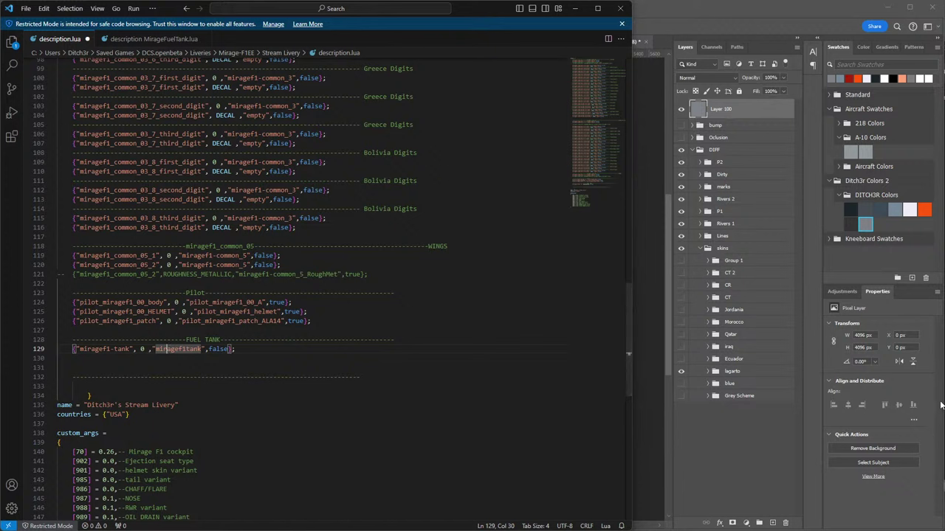
pyautogui.hotkey('alt', 'Tab')
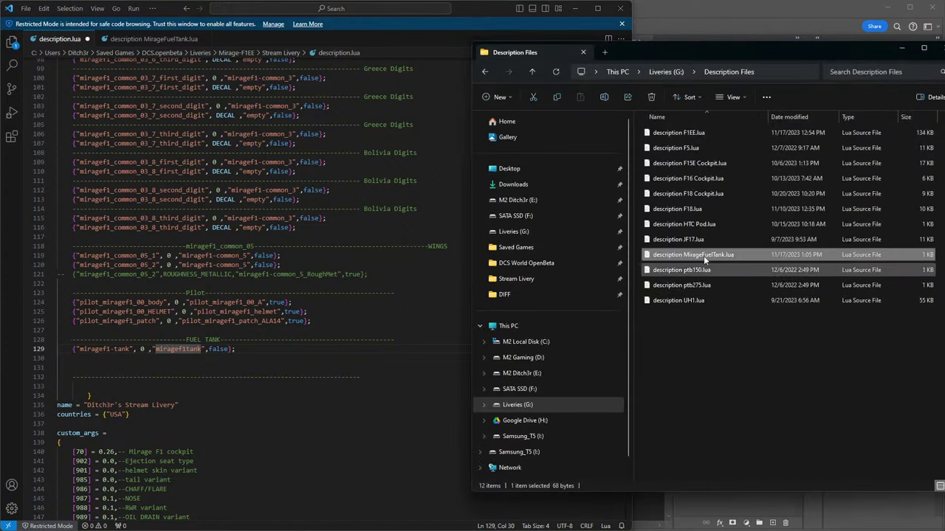
pyautogui.click(520, 279)
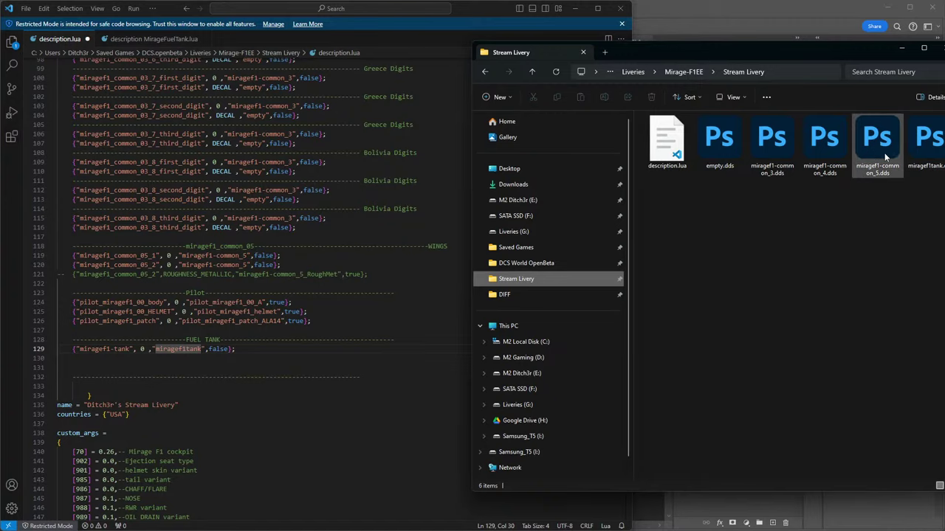
# Copy the miragef1-tank DIFFUSE line from description MirageFuelTank.lua and paste it below the existing FUEL TANK entry in description.lua.
pyautogui.click(174, 41)
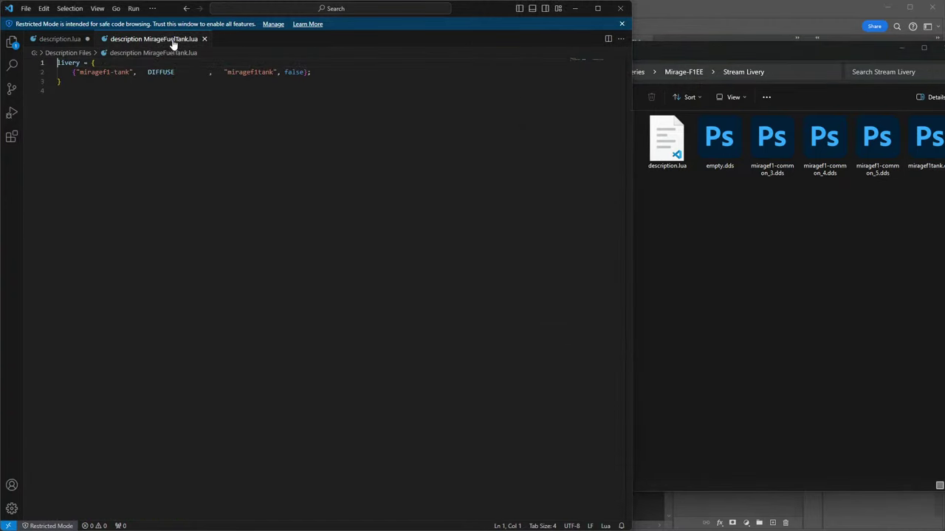
pyautogui.click(330, 73)
pyautogui.hotkey('shift', 'Home')
pyautogui.hotkey('ctrl', 'c')
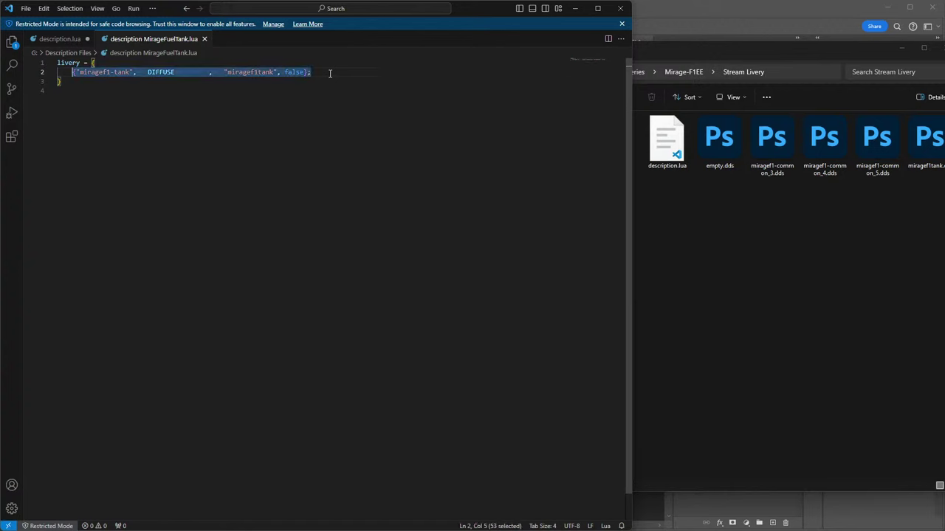
pyautogui.click(50, 40)
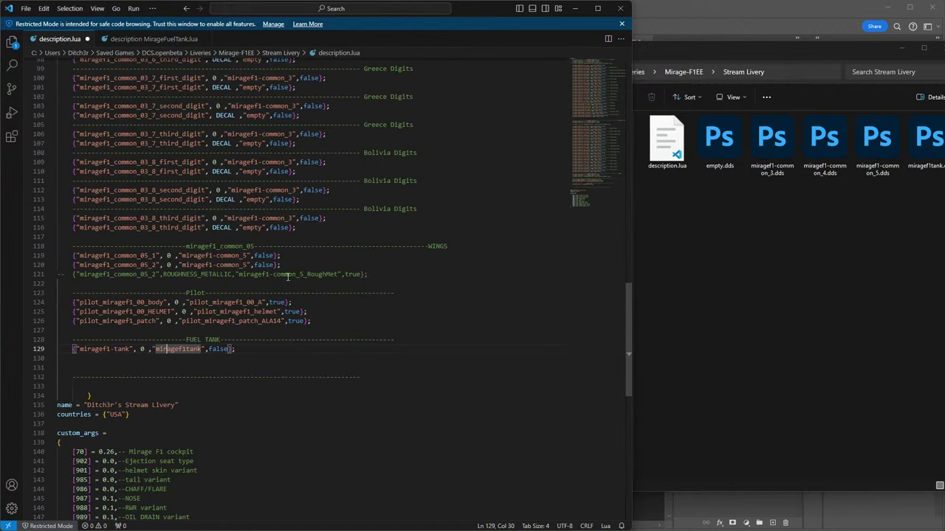
pyautogui.click(316, 351)
pyautogui.press('Return')
pyautogui.hotkey('ctrl', 'v')
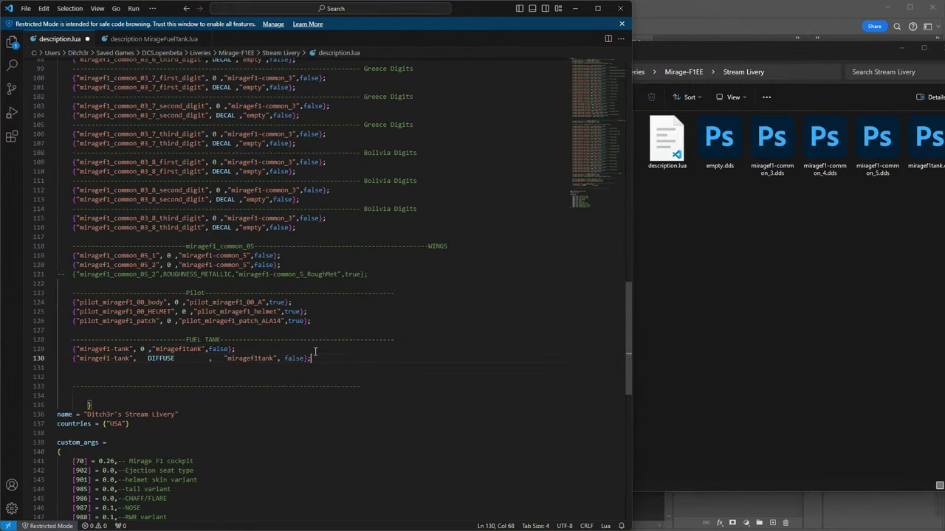
# Delete the old miragef1-tank entry above the DIFFUSE line, tidy that line's start and indentation, and save description.lua.
pyautogui.click(315, 351)
pyautogui.hotkey('shift', 'Home')
pyautogui.press('BackSpace')
pyautogui.press('Delete')
pyautogui.press('Delete')
pyautogui.press('Delete')
pyautogui.press('Delete')
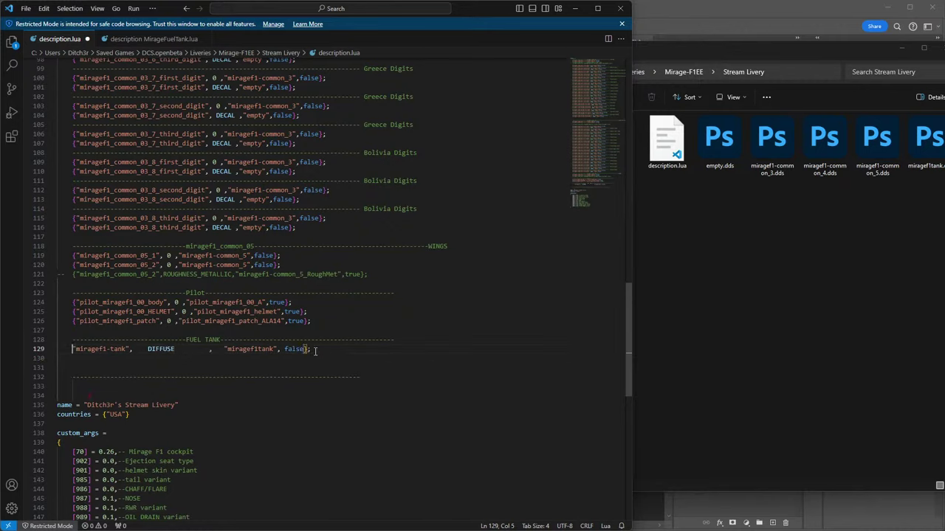
pyautogui.write('{')
pyautogui.press('Delete')
pyautogui.hotkey('ctrl', 'Right')
pyautogui.hotkey('ctrl', 'Right')
pyautogui.hotkey('ctrl', 'Right')
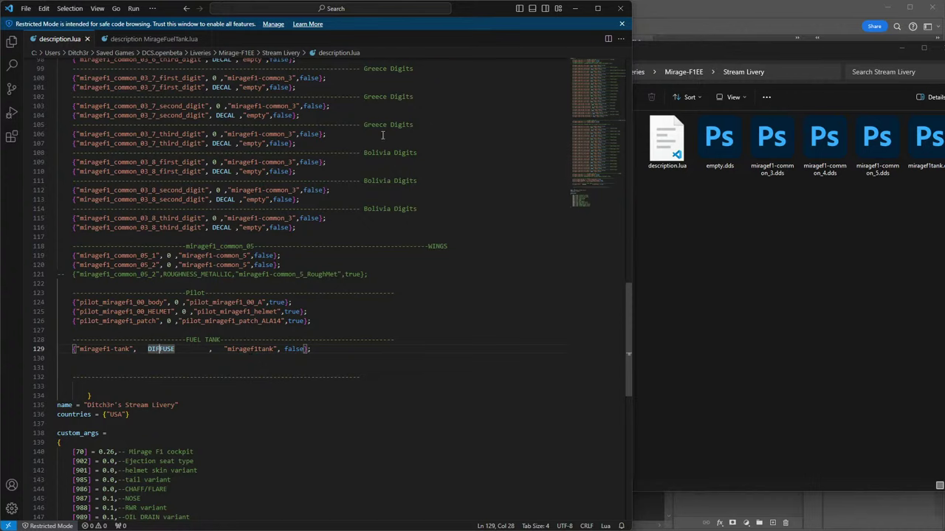
pyautogui.click(25, 9)
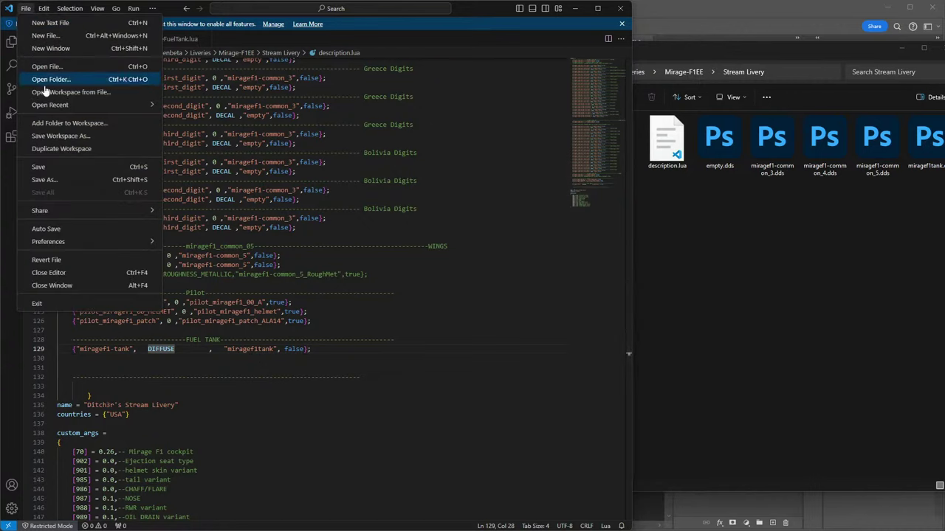
pyautogui.click(62, 167)
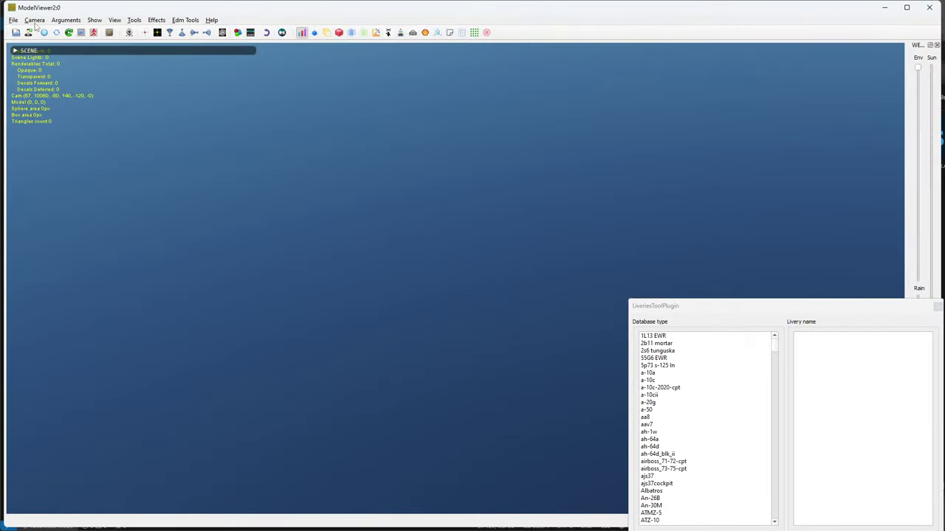
# In the reopened ModelViewer, load the recent model ptb_1200_f1.edm and apply the Stream Livery from mirage-f1ee.
pyautogui.click(13, 20)
pyautogui.moveTo(53, 89)
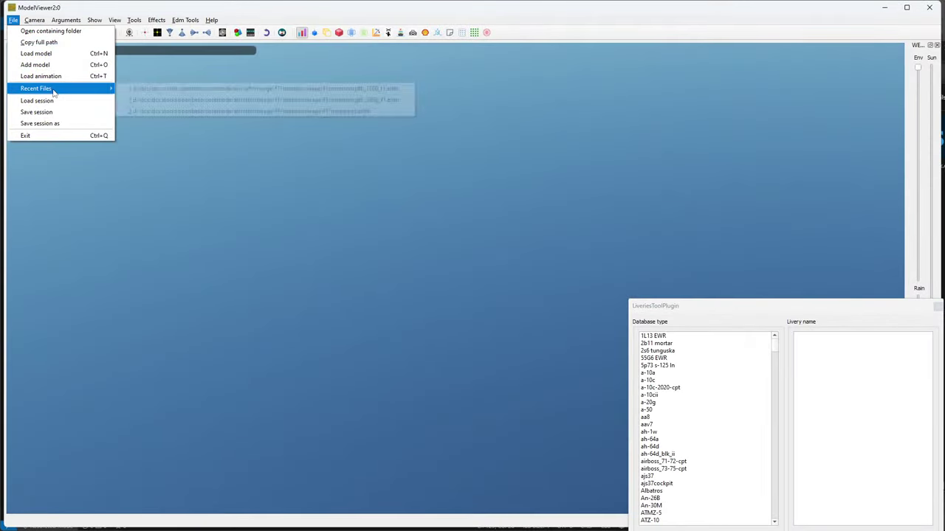
pyautogui.click(214, 88)
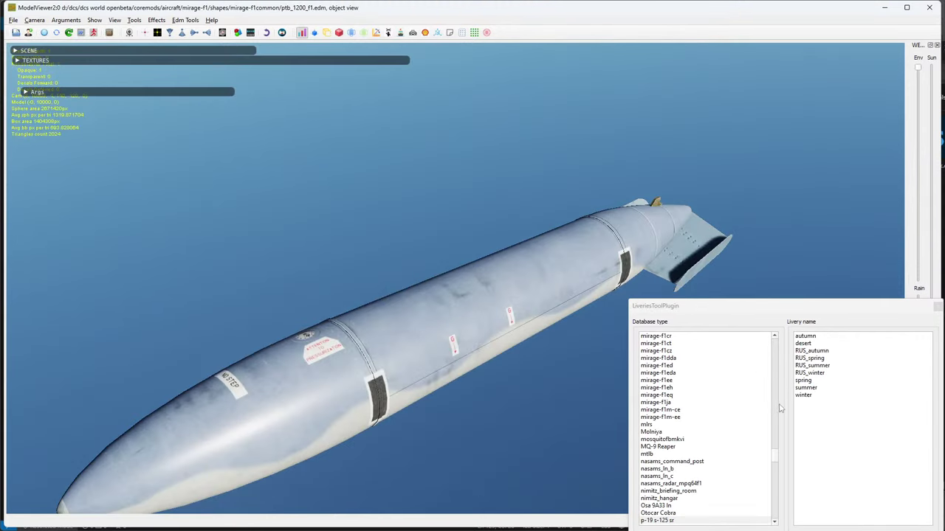
pyautogui.click(671, 381)
pyautogui.scroll(-2, 886, 504)
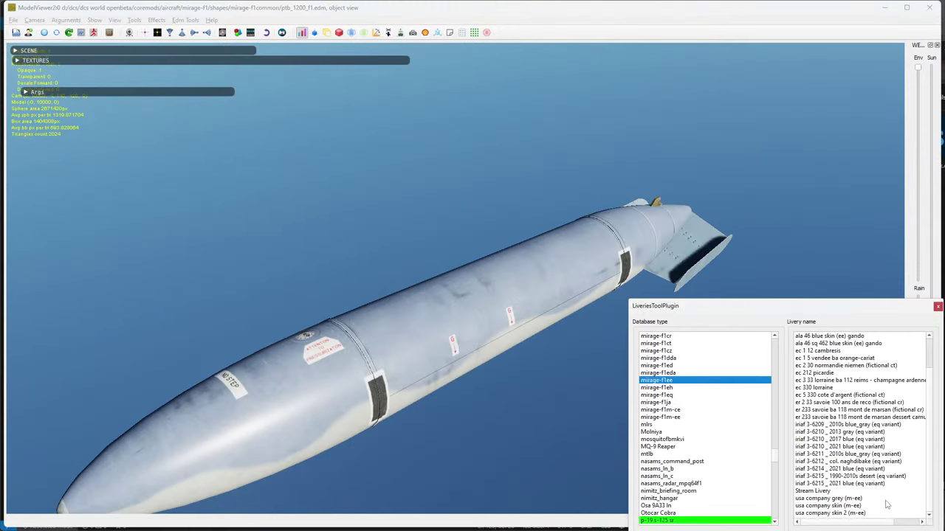
pyautogui.click(812, 491)
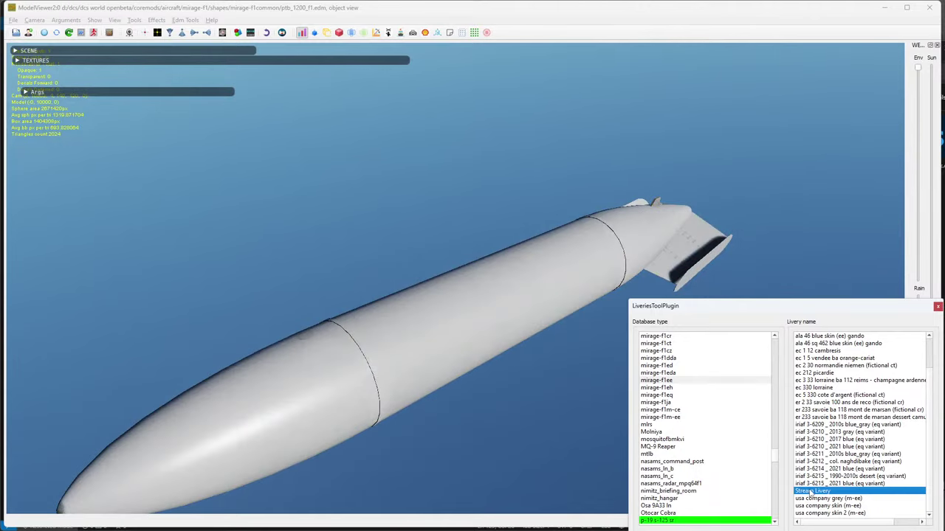
# Inspect the texture on the ptb_1200_f1 tank from several angles.
pyautogui.moveTo(473, 354); pyautogui.dragTo(570, 259)
pyautogui.moveTo(394, 222)
pyautogui.mouseDown()
pyautogui.moveTo(408, 253)
pyautogui.moveTo(415, 240)
pyautogui.moveTo(451, 261)
pyautogui.moveTo(418, 237)
pyautogui.moveTo(495, 239)
pyautogui.moveTo(456, 251)
pyautogui.mouseUp()
pyautogui.press('n')
pyautogui.press('n')
pyautogui.press('l')
pyautogui.press('n')
pyautogui.press('r')
pyautogui.moveTo(503, 252); pyautogui.dragTo(452, 189)
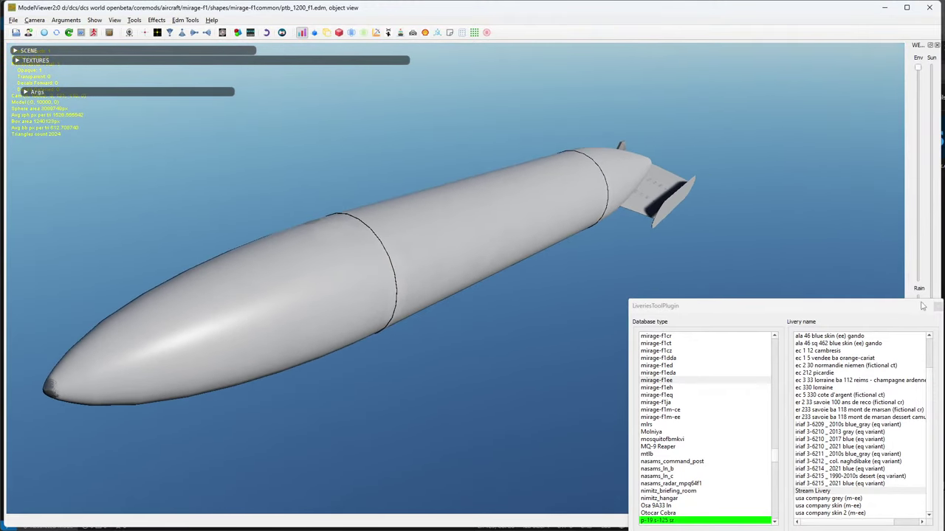
# Load the recent model mirage-f1.edm, apply the Stream Livery from mirage-f1ee and view the aircraft from the side.
pyautogui.click(14, 21)
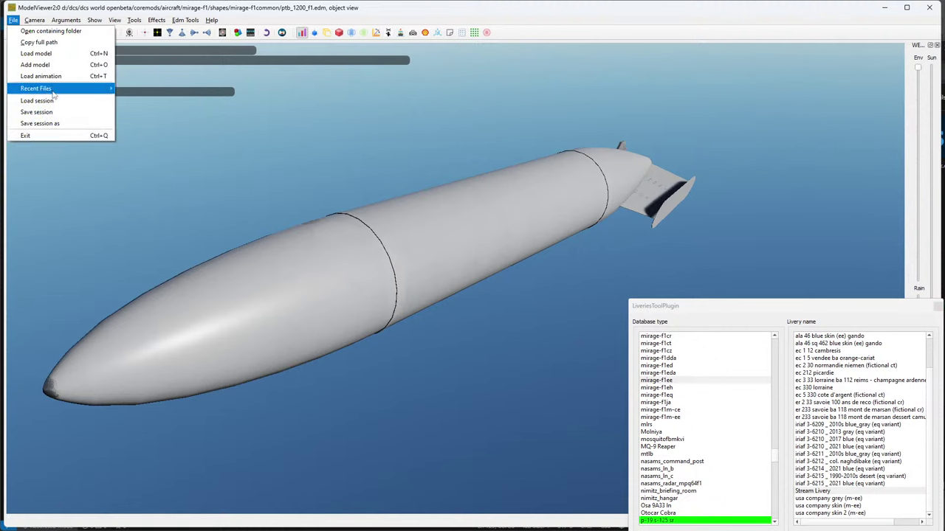
pyautogui.moveTo(56, 89)
pyautogui.click(192, 113)
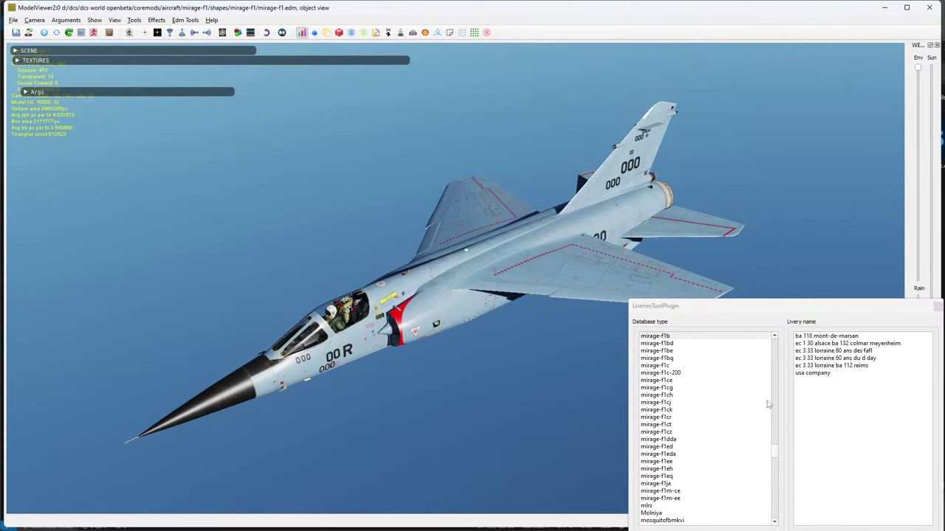
pyautogui.click(666, 463)
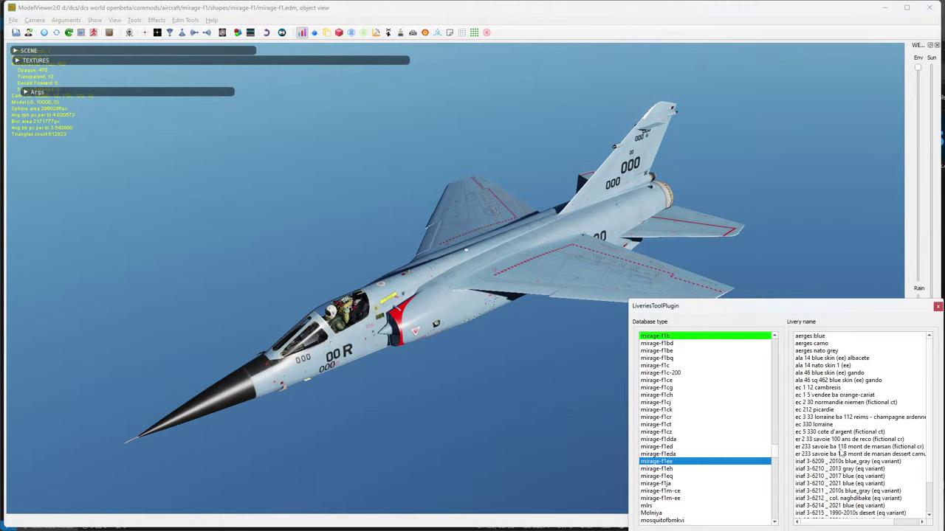
pyautogui.scroll(-2, 860, 428)
pyautogui.click(812, 491)
pyautogui.moveTo(413, 259); pyautogui.dragTo(385, 244)
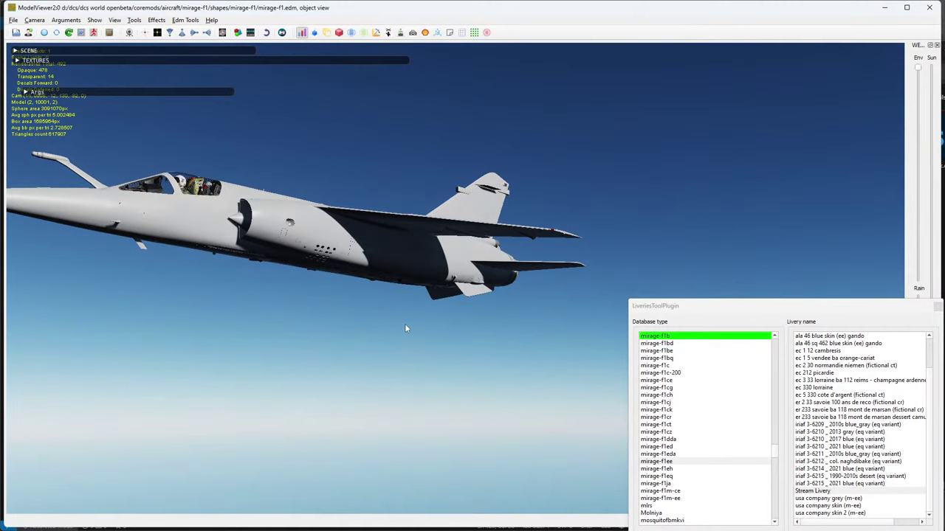
# View the underside of the Mirage F1's wing, expand the Args list and close the liveries window.
pyautogui.press('F2')
pyautogui.moveTo(389, 335); pyautogui.dragTo(385, 313)
pyautogui.press('F1')
pyautogui.scroll(5, 376, 258)
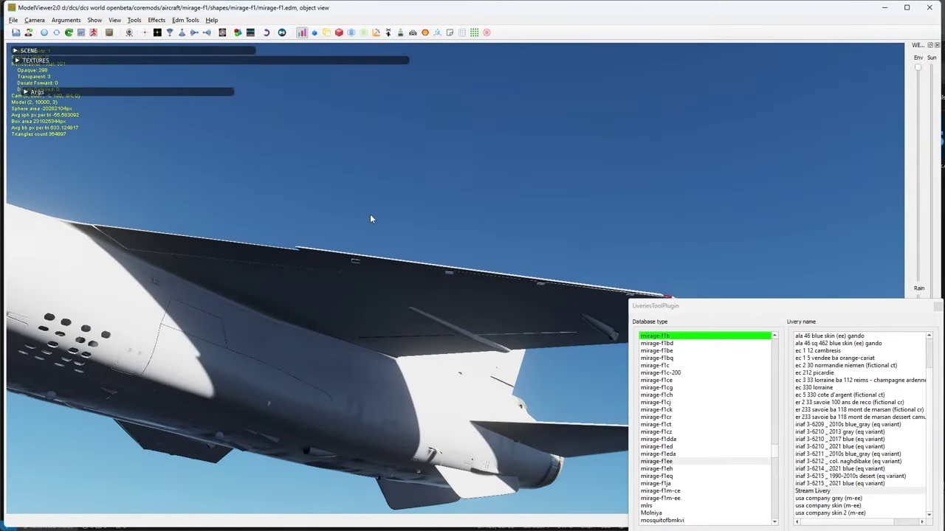
pyautogui.moveTo(370, 214); pyautogui.dragTo(253, 440)
pyautogui.click(33, 93)
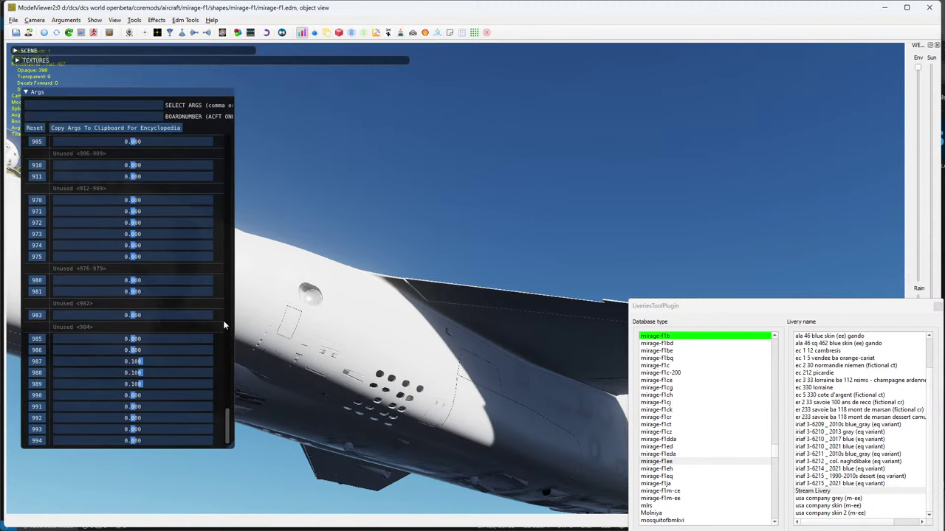
pyautogui.click(937, 306)
pyautogui.moveTo(615, 311); pyautogui.dragTo(583, 323)
# Raise arguments 975 and 974 to 1.000, 973 to 0.974, 972 to 0.801, and 971, 970, 911, 910 and 905 to about 0.6–0.7.
pyautogui.click(206, 256)
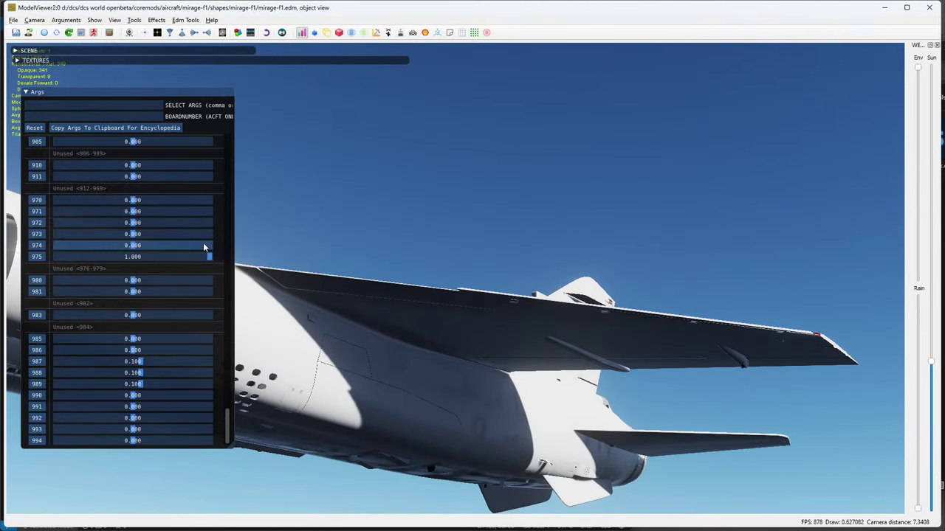
pyautogui.click(209, 245)
pyautogui.click(206, 234)
pyautogui.click(190, 223)
pyautogui.click(179, 211)
pyautogui.click(184, 199)
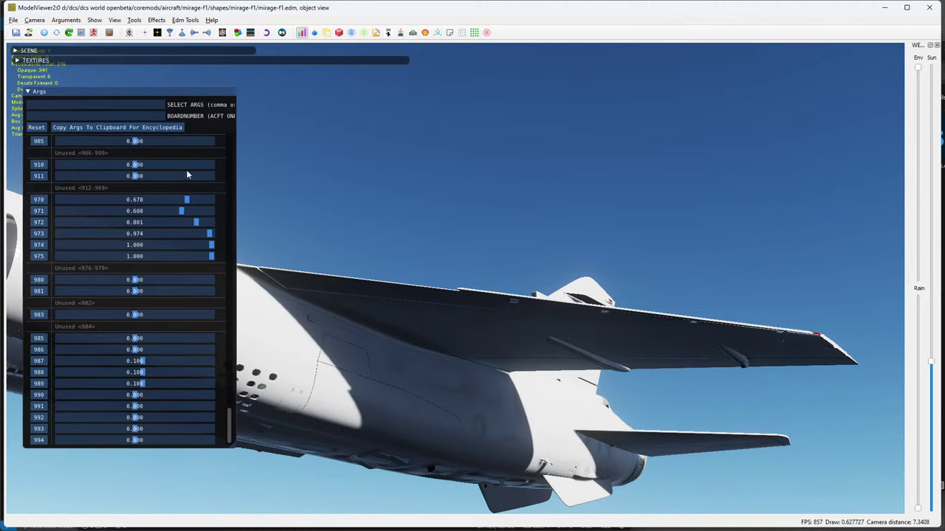
pyautogui.click(187, 175)
pyautogui.click(187, 164)
pyautogui.click(186, 145)
# Raise arguments 903, 902, 901, 899, 845, 844, 843, 818, 803 and 802 to between about 0.62 and 0.76.
pyautogui.scroll(5, 177, 267)
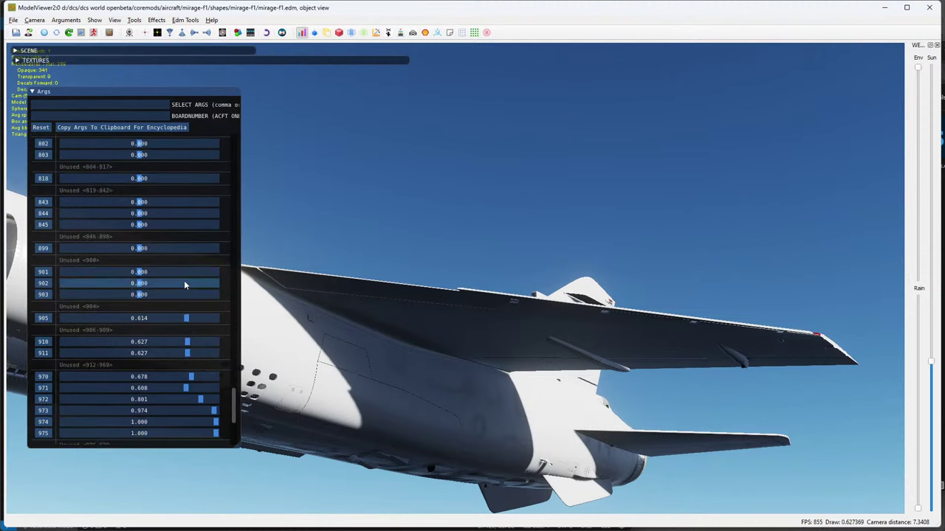
pyautogui.click(187, 297)
pyautogui.click(189, 285)
pyautogui.click(189, 272)
pyautogui.click(190, 248)
pyautogui.click(198, 224)
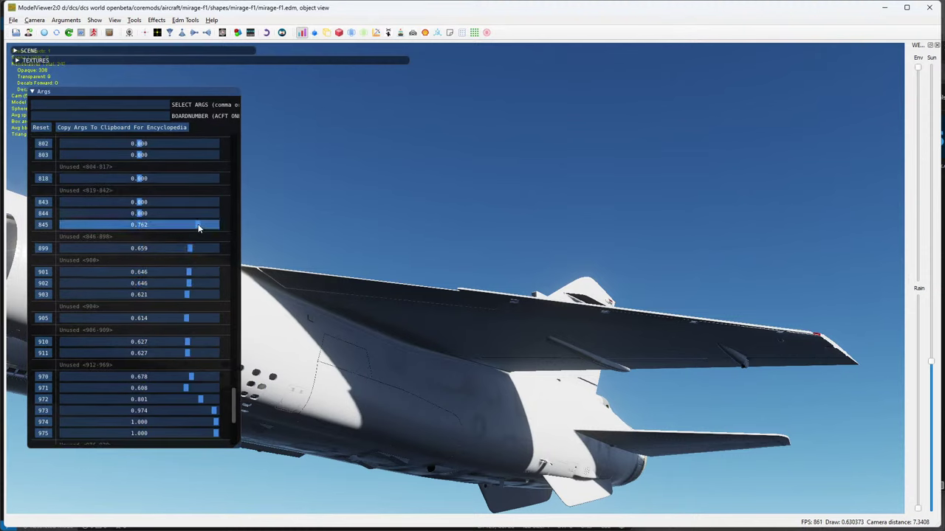
pyautogui.click(195, 201)
pyautogui.click(195, 213)
pyautogui.click(194, 178)
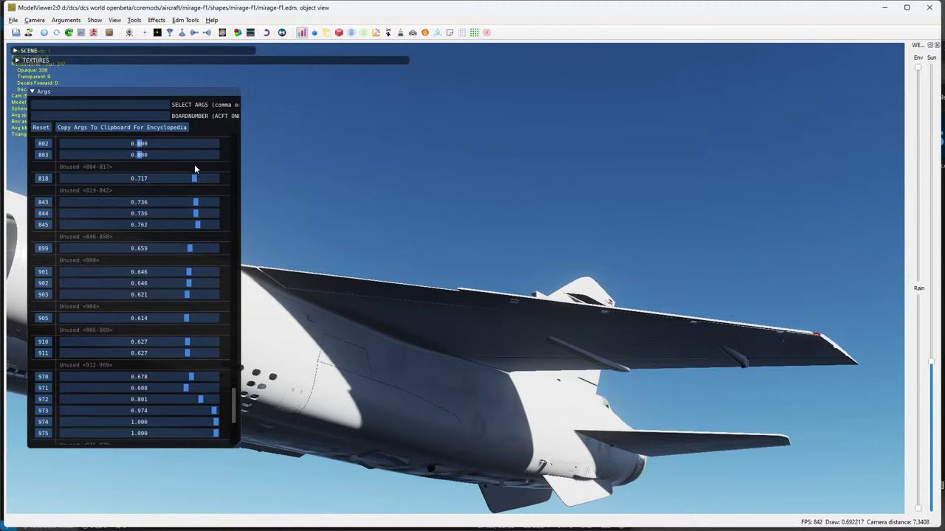
pyautogui.click(194, 155)
pyautogui.click(192, 143)
# Raise arguments 782, 781, 780 and 755 through 750 to between about 0.74 and 0.78.
pyautogui.scroll(5, 182, 285)
pyautogui.click(197, 238)
pyautogui.click(199, 227)
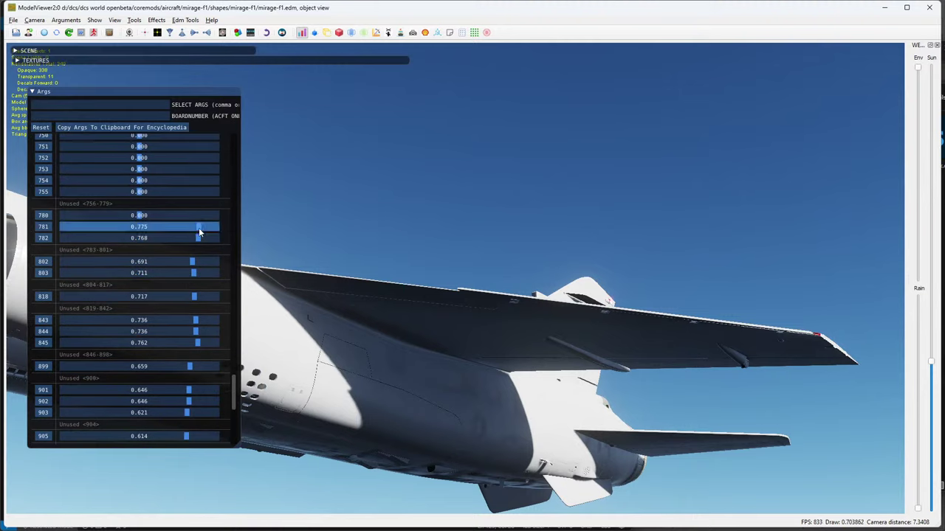
pyautogui.click(197, 215)
pyautogui.click(197, 191)
pyautogui.click(197, 180)
pyautogui.click(197, 169)
pyautogui.click(197, 157)
pyautogui.click(195, 146)
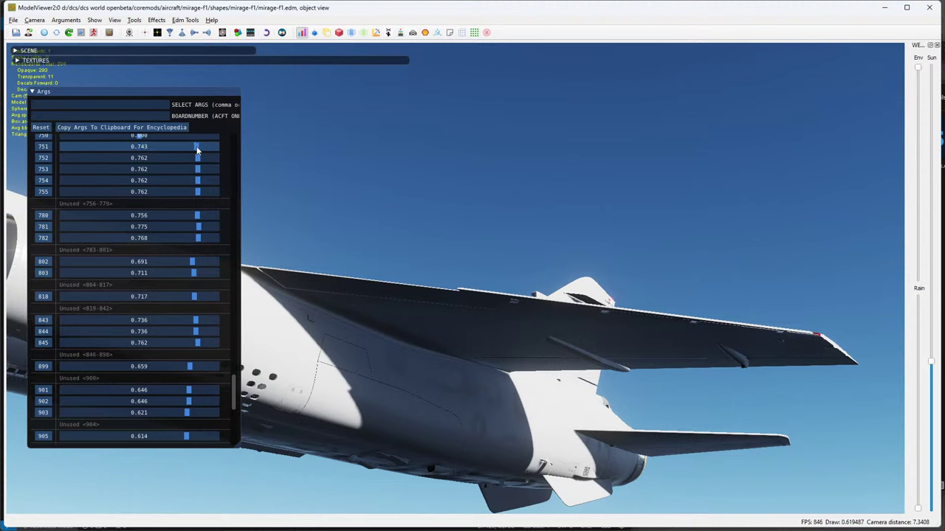
pyautogui.click(195, 135)
# Raise arguments 705, 445, 444, 443, 435, 434, 427, 420 and 400 to between about 0.74 and 0.78.
pyautogui.scroll(5, 188, 231)
pyautogui.click(198, 288)
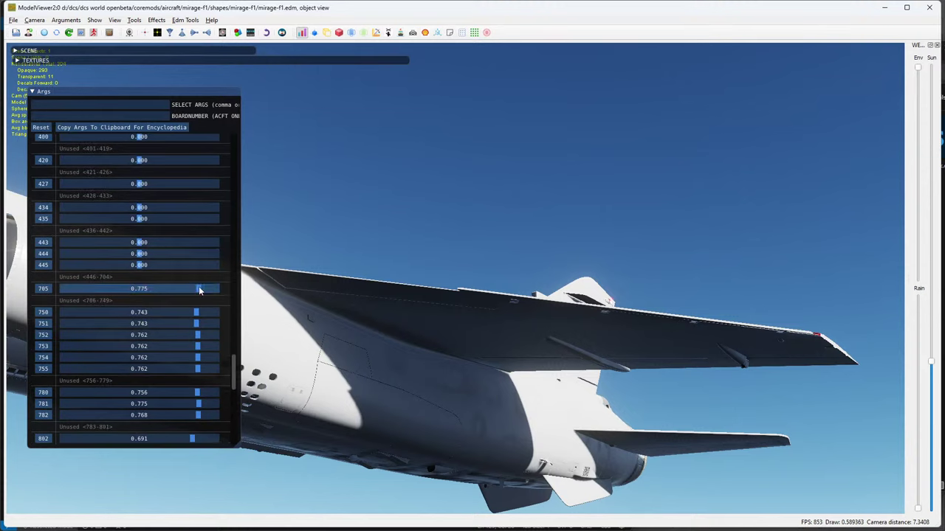
pyautogui.click(196, 265)
pyautogui.click(196, 253)
pyautogui.click(197, 242)
pyautogui.click(199, 218)
pyautogui.click(199, 207)
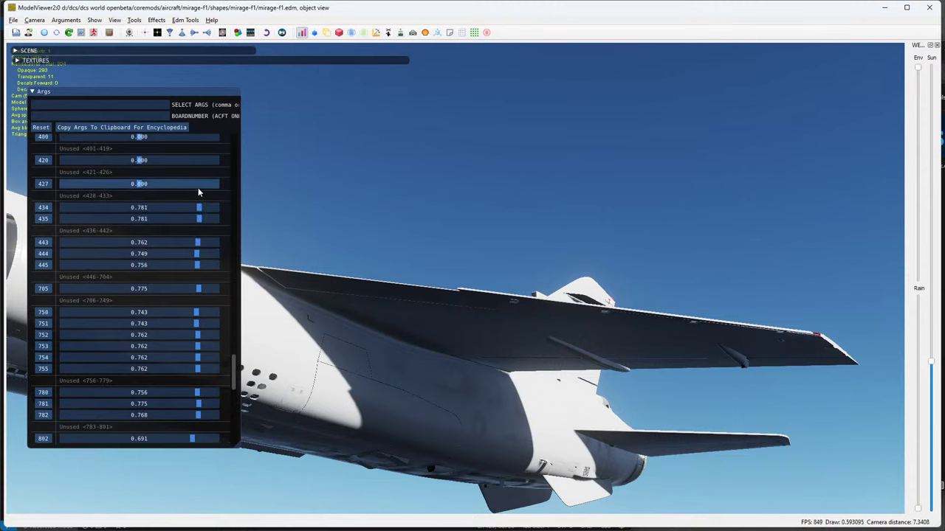
pyautogui.click(198, 184)
pyautogui.click(197, 161)
pyautogui.click(199, 136)
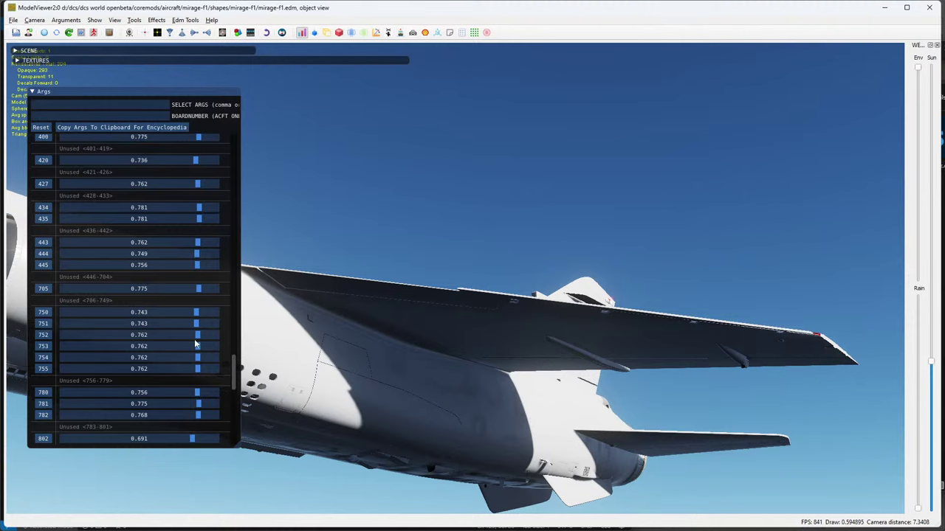
# Raise argument 341 to 0.839, 340 to 0.820, and 339 and 338 to 0.833.
pyautogui.scroll(5, 201, 214)
pyautogui.click(204, 289)
pyautogui.click(203, 279)
pyautogui.click(203, 267)
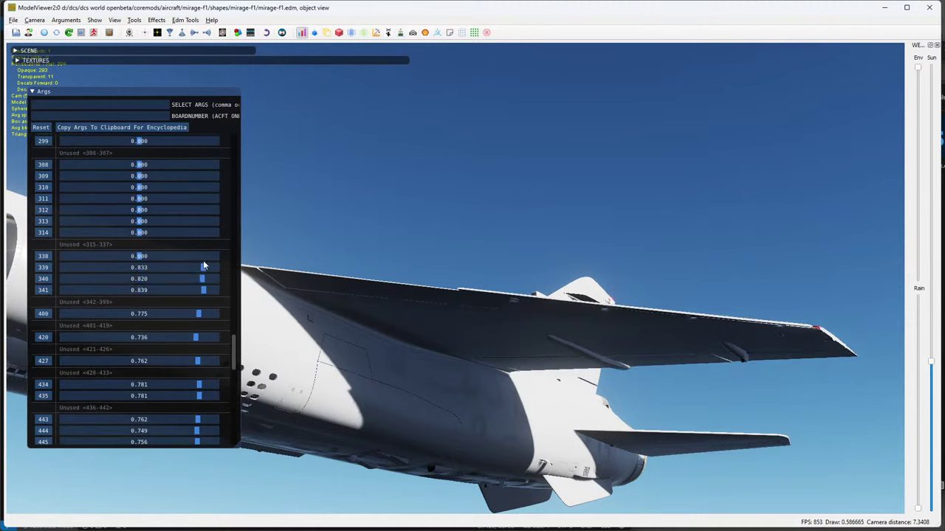
pyautogui.click(203, 257)
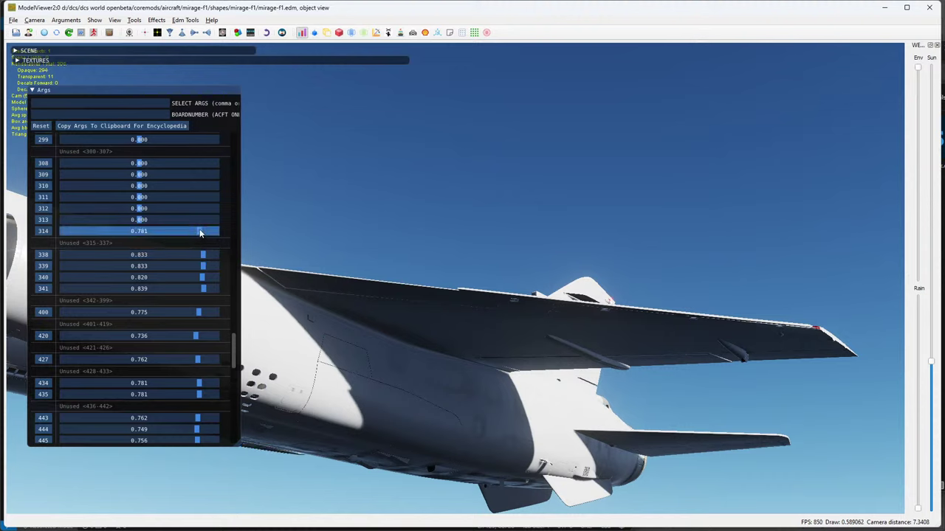
# Raise argument 314 to 0.781, 313 to 0.820, 312, 311 and 310 to 0.794, and 309 to 0.801.
pyautogui.click(198, 232)
pyautogui.click(201, 220)
pyautogui.click(200, 209)
pyautogui.click(200, 197)
pyautogui.click(200, 186)
pyautogui.click(201, 174)
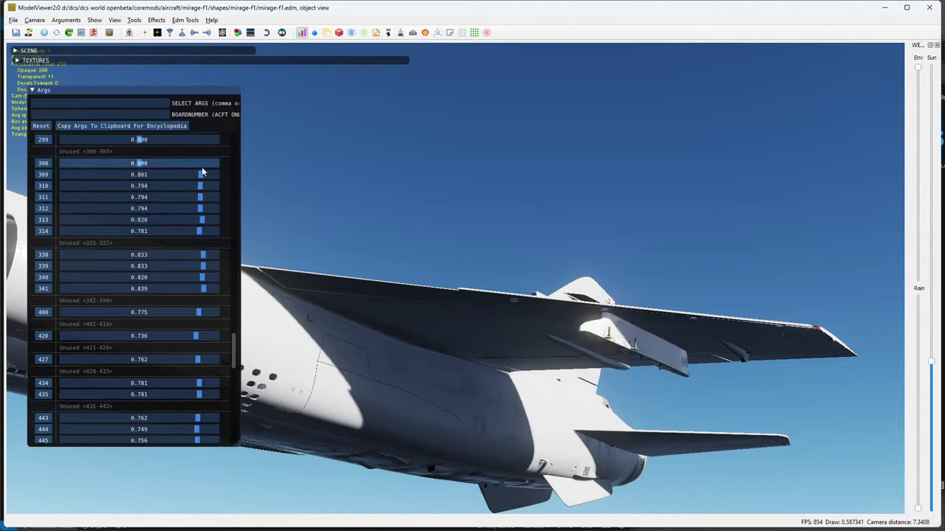
# Adjust arguments 308 to 0.383, 309 to 0.254 and 310 to 0.177, and inspect the under-wing pylons and wingtip rail from several angles.
pyautogui.moveTo(200, 175); pyautogui.dragTo(150, 193)
pyautogui.moveTo(472, 296); pyautogui.dragTo(487, 278)
pyautogui.scroll(5, 501, 295)
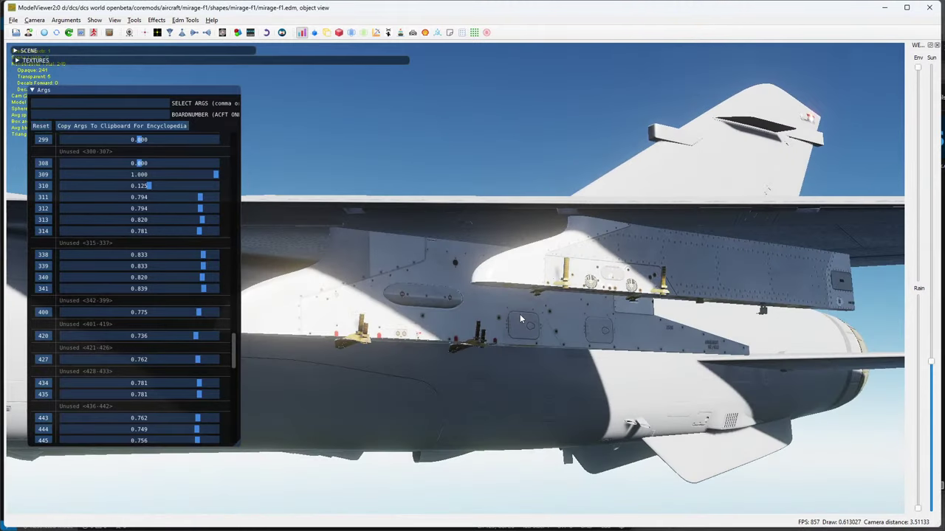
pyautogui.moveTo(215, 179); pyautogui.dragTo(192, 163)
pyautogui.moveTo(458, 258); pyautogui.dragTo(552, 307)
pyautogui.scroll(-5, 552, 308)
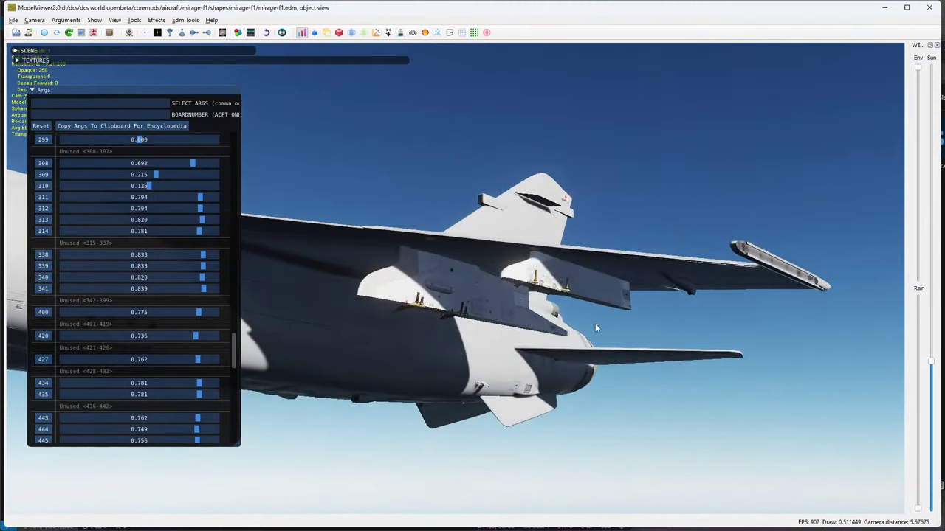
pyautogui.moveTo(192, 163); pyautogui.dragTo(169, 173)
pyautogui.moveTo(472, 310); pyautogui.dragTo(384, 273)
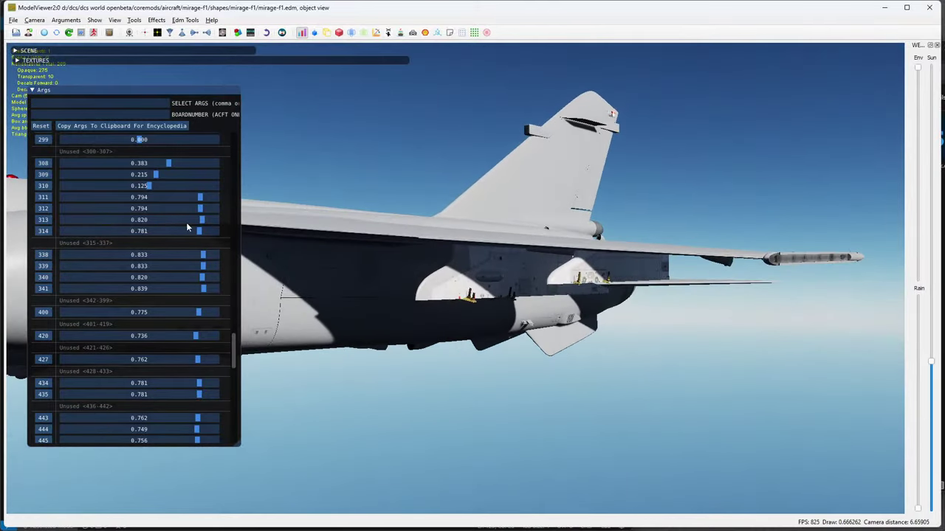
pyautogui.moveTo(155, 176)
pyautogui.mouseDown()
pyautogui.moveTo(148, 196)
pyautogui.moveTo(167, 194)
pyautogui.moveTo(154, 193)
pyautogui.mouseUp()
pyautogui.moveTo(516, 258); pyautogui.dragTo(807, 423)
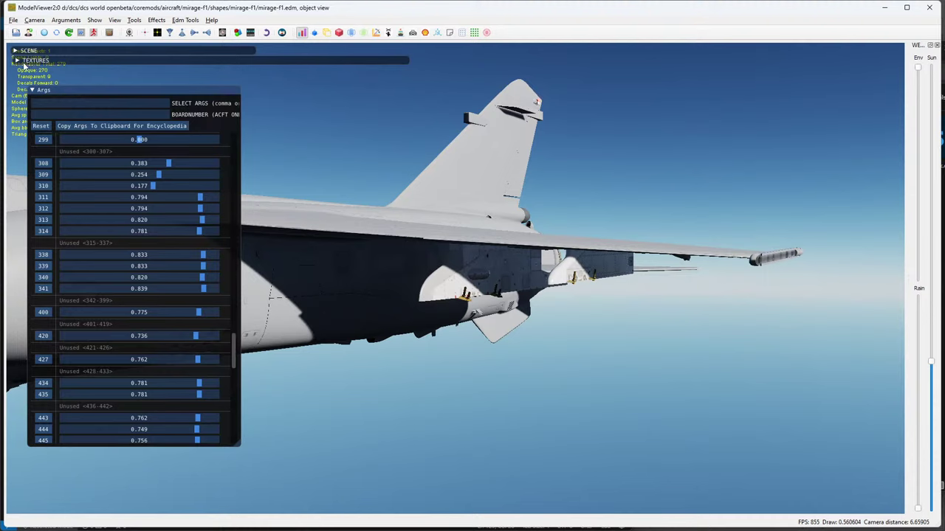
pyautogui.moveTo(529, 242); pyautogui.dragTo(413, 223)
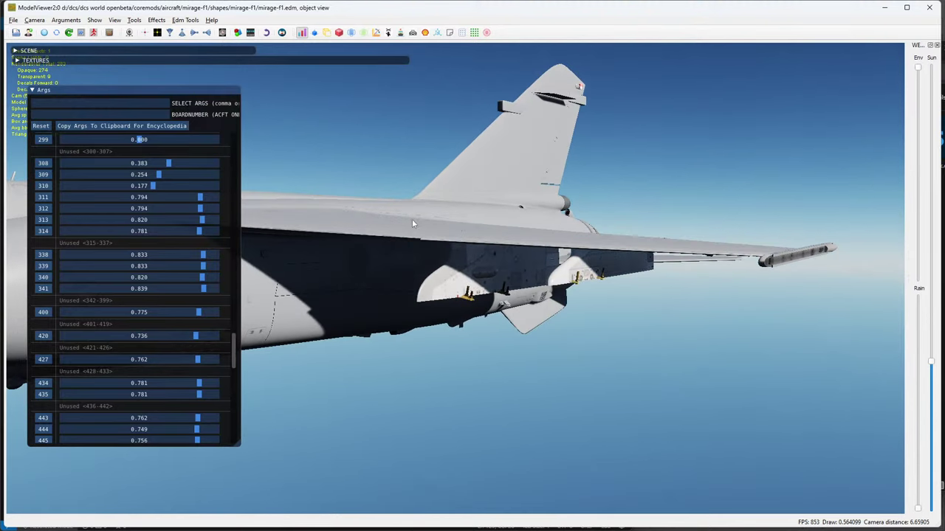
# Expand the texture list and preview miragef1-common_6, miragef1-common_2 and miragef1-common_2_nm, collapsing each preview again.
pyautogui.click(34, 61)
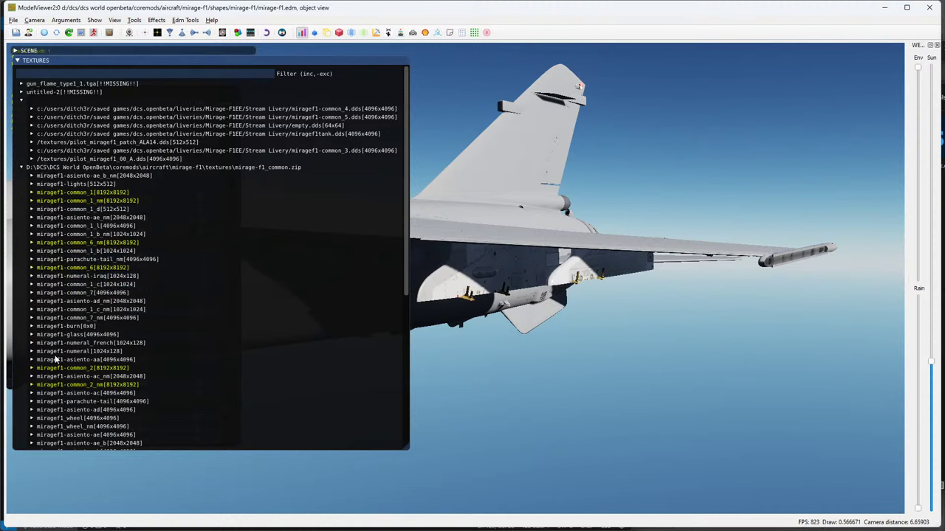
pyautogui.click(31, 268)
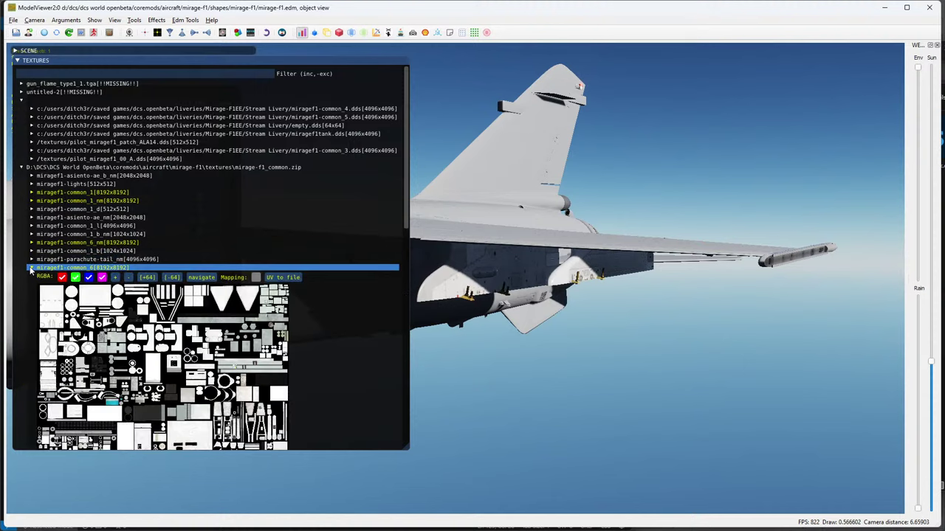
pyautogui.click(31, 269)
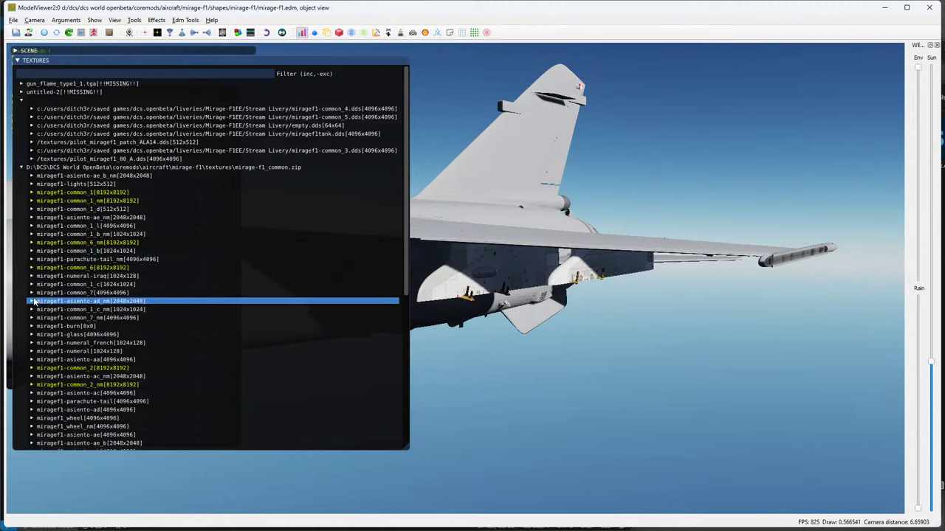
pyautogui.scroll(-1, 33, 342)
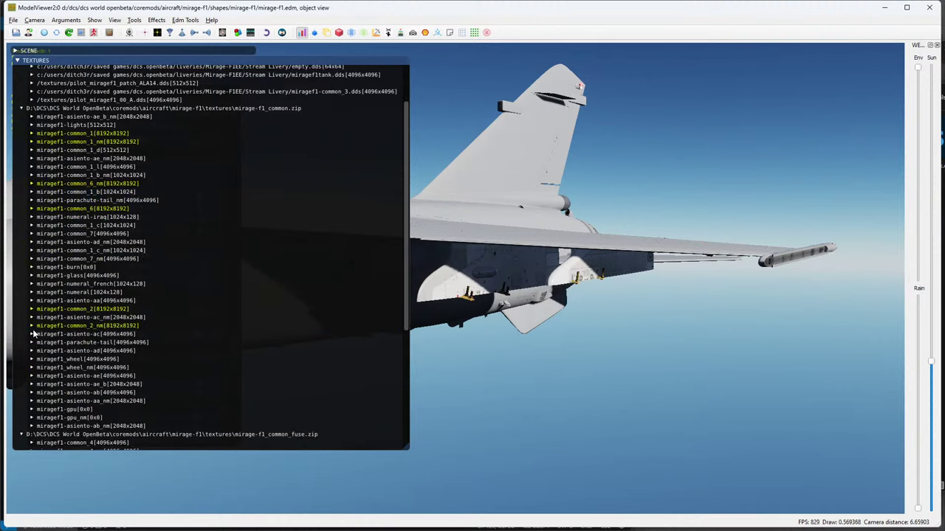
pyautogui.click(30, 309)
pyautogui.click(31, 309)
pyautogui.click(31, 326)
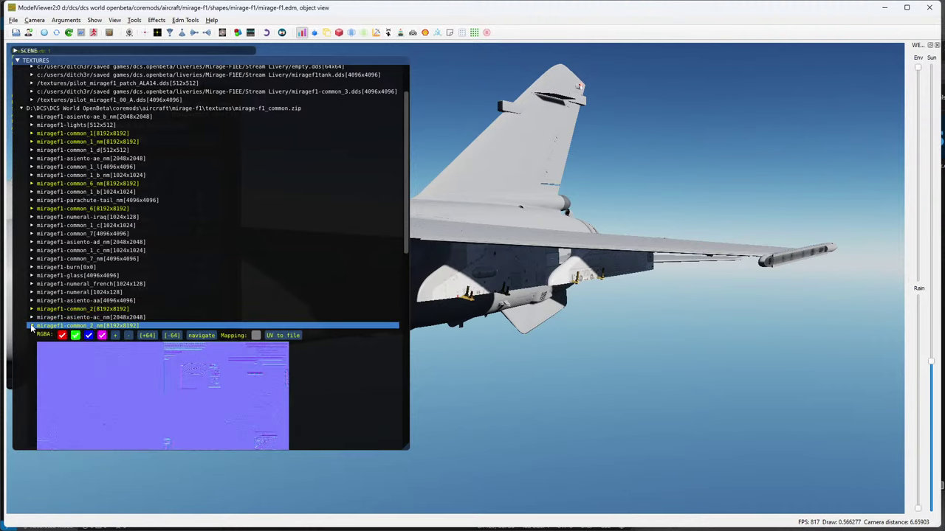
pyautogui.click(31, 327)
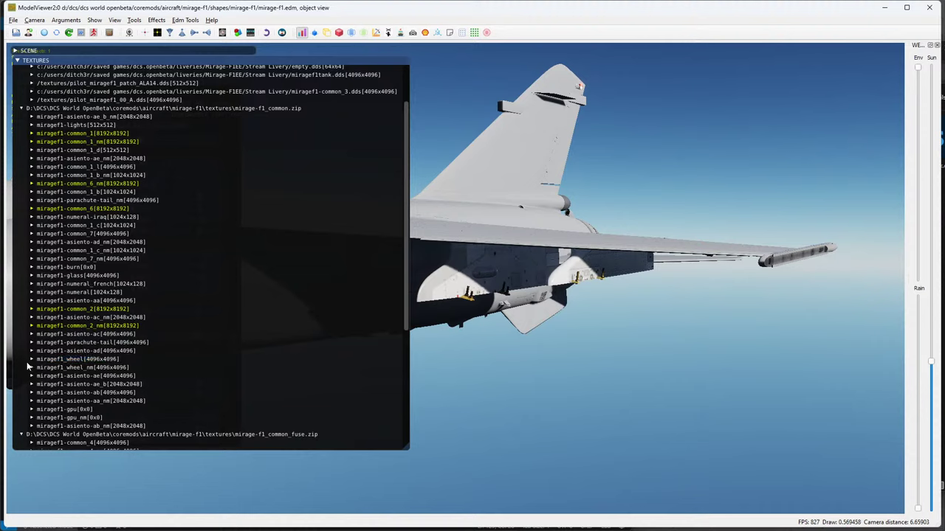
# Expand the miragef1-common_7 texture in the Mirage-F1_common.zip list, locate its source file and open the DDS in Photoshop.
pyautogui.click(31, 226)
pyautogui.click(31, 226)
pyautogui.click(31, 233)
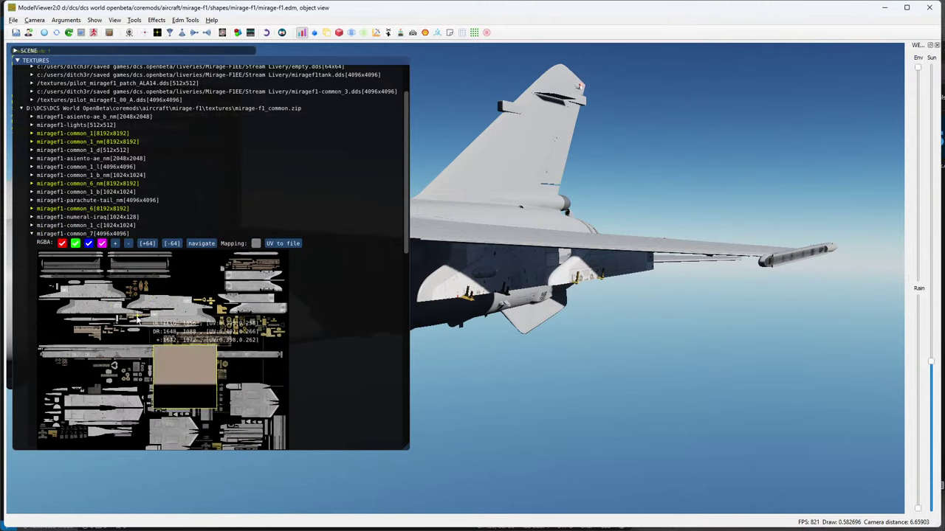
pyautogui.click(201, 243)
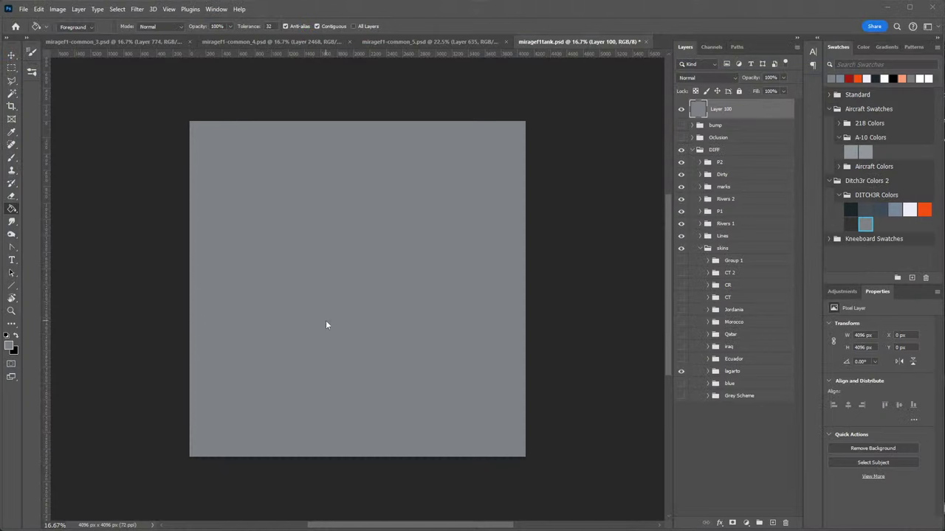
pyautogui.click(143, 73)
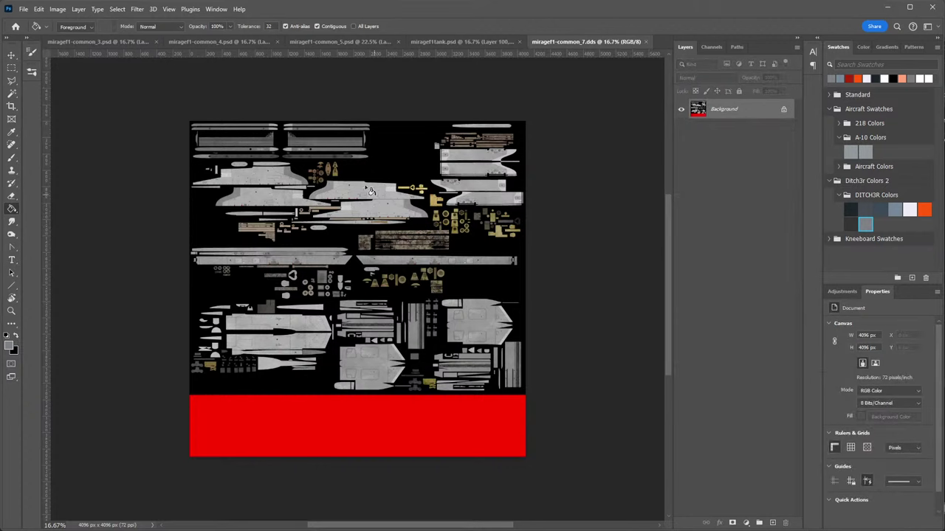
# Save the texture as the Photoshop file miragef1-common_7.psd in the Templates > Mirage-F1EE folder on the Liveries (G:) drive.
pyautogui.click(24, 9)
pyautogui.click(44, 127)
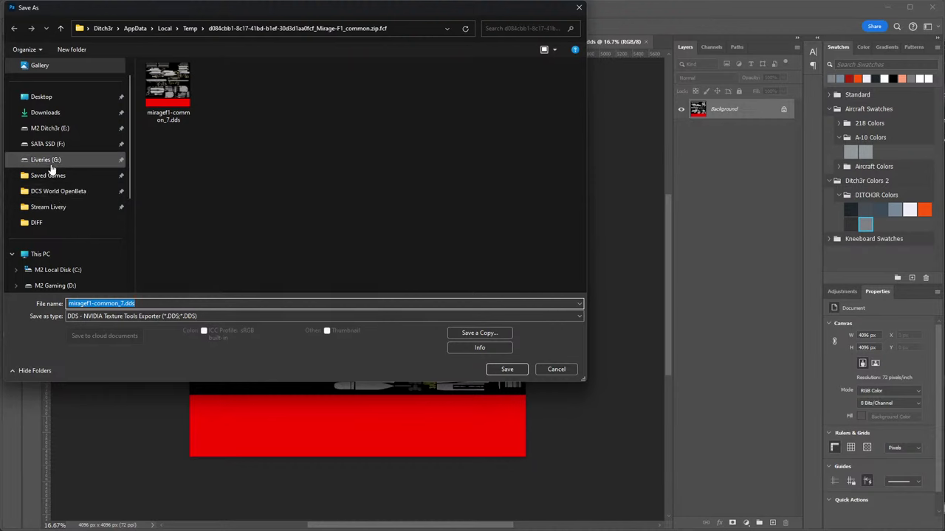
pyautogui.click(77, 161)
pyautogui.doubleClick(167, 156)
pyautogui.scroll(-2, 221, 207)
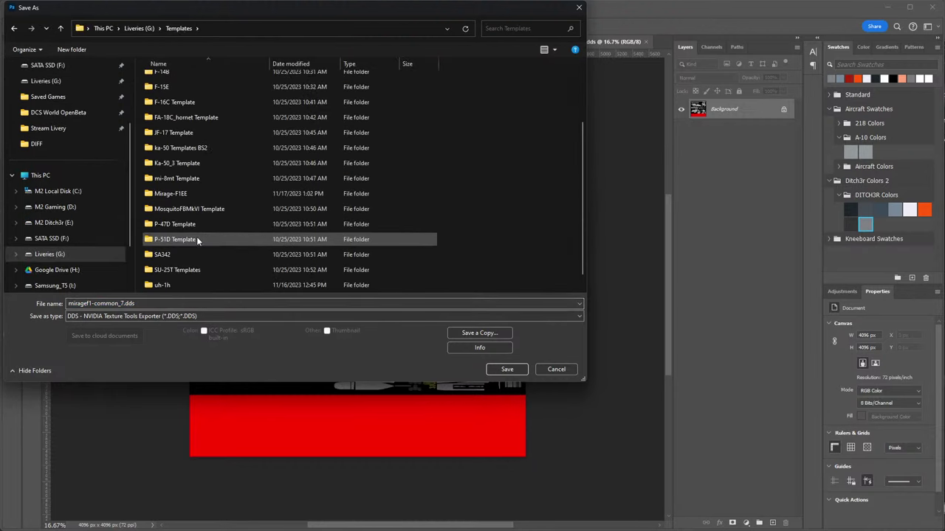
pyautogui.doubleClick(180, 194)
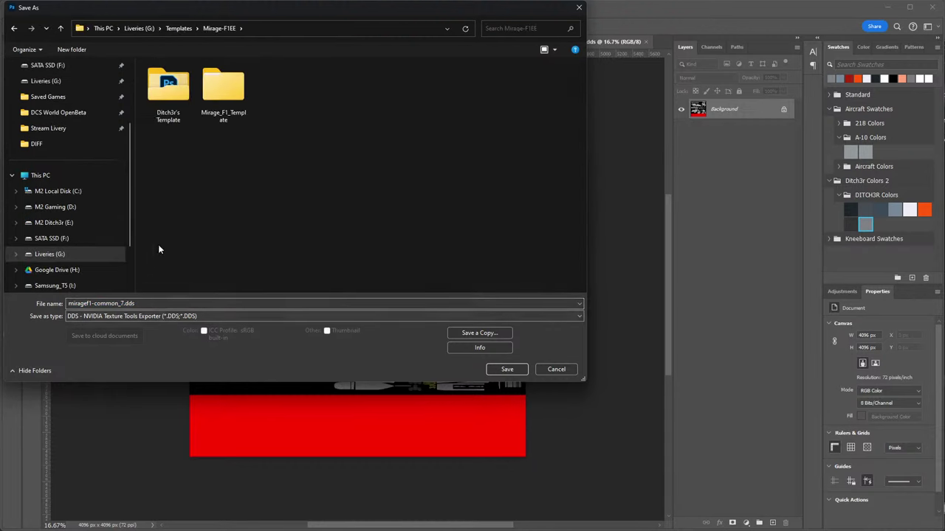
pyautogui.click(155, 313)
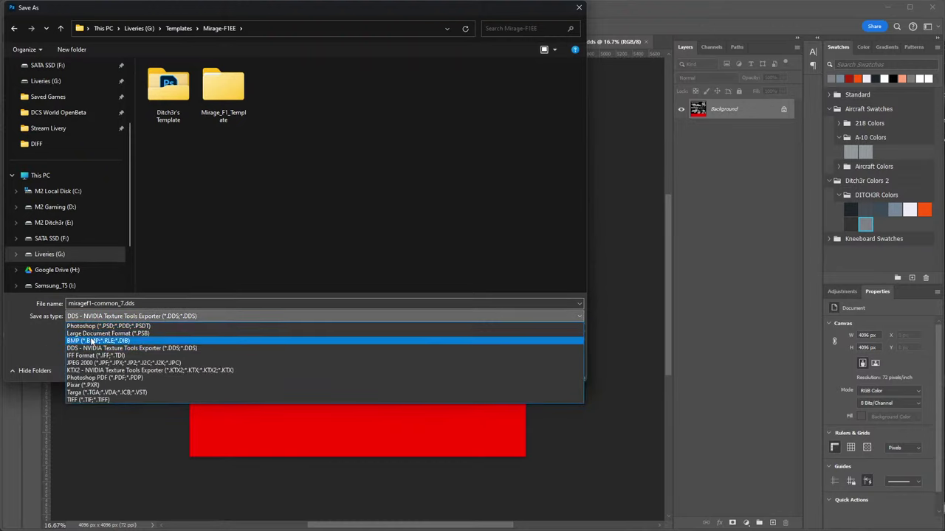
pyautogui.click(87, 324)
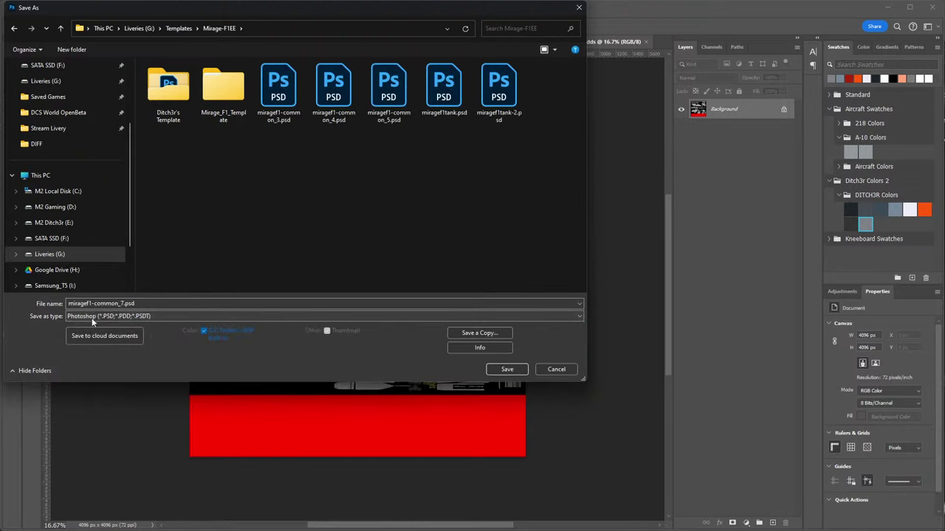
pyautogui.click(504, 369)
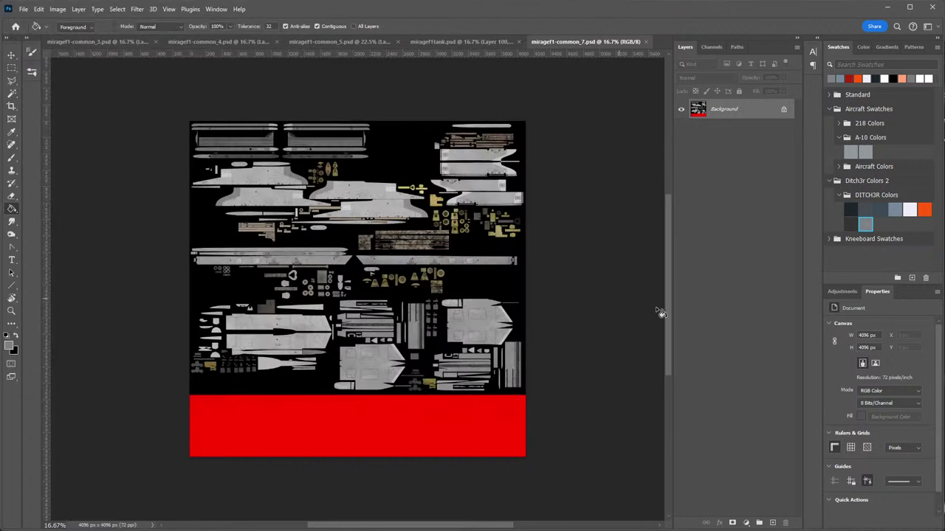
# Fill a new layer with the grey foreground colour and save a copy as miragef1-common_7.dds in the Stream Livery folder.
pyautogui.click(772, 523)
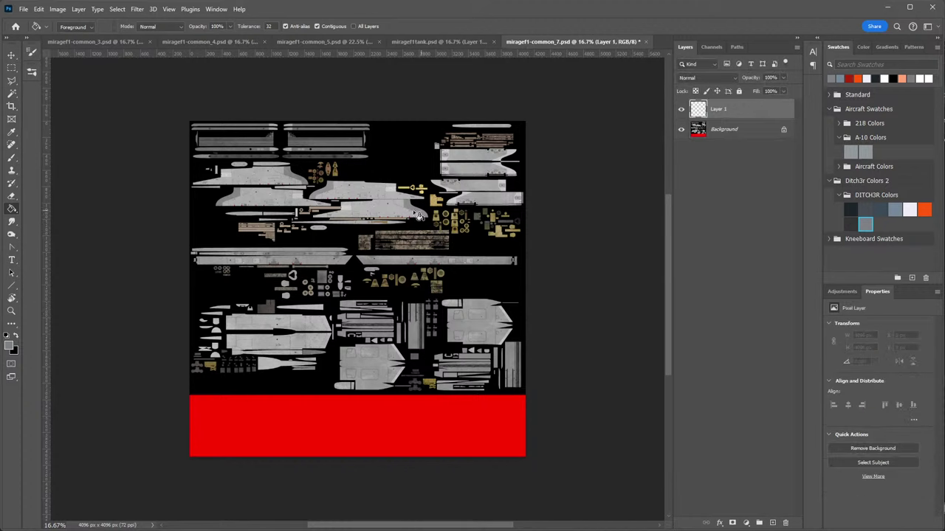
pyautogui.click(496, 251)
pyautogui.click(24, 9)
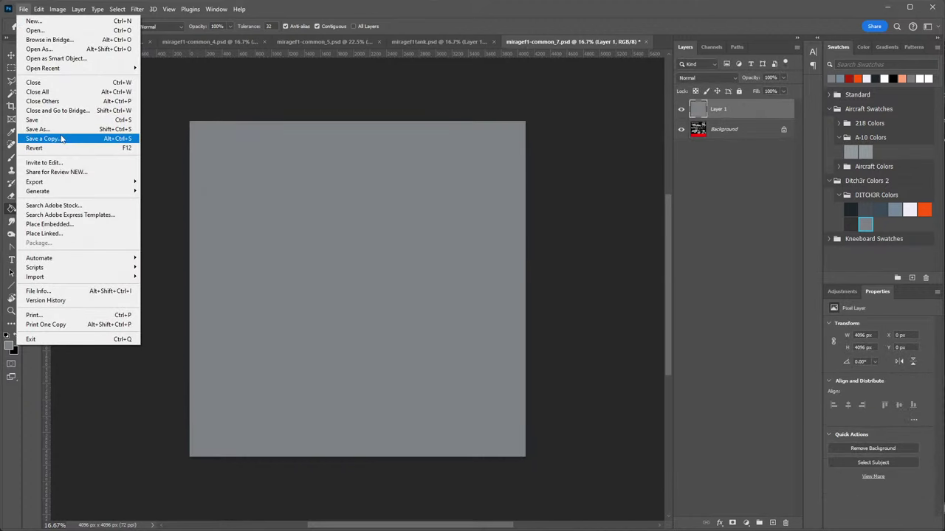
pyautogui.click(127, 138)
pyautogui.click(196, 316)
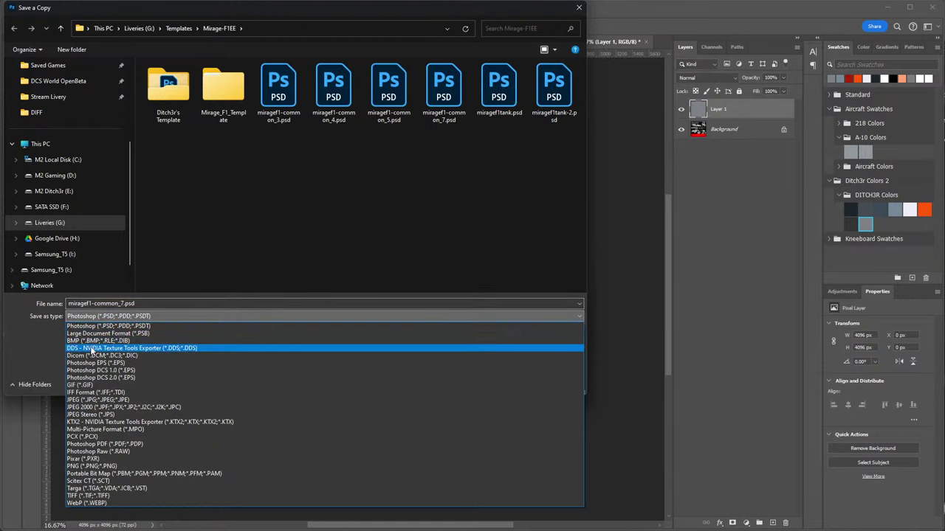
pyautogui.click(147, 367)
pyautogui.click(51, 96)
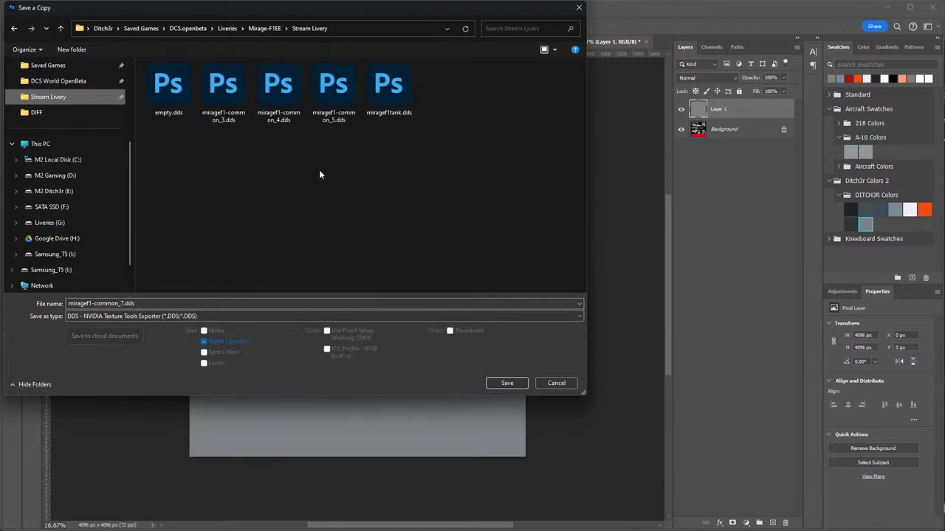
pyautogui.click(497, 383)
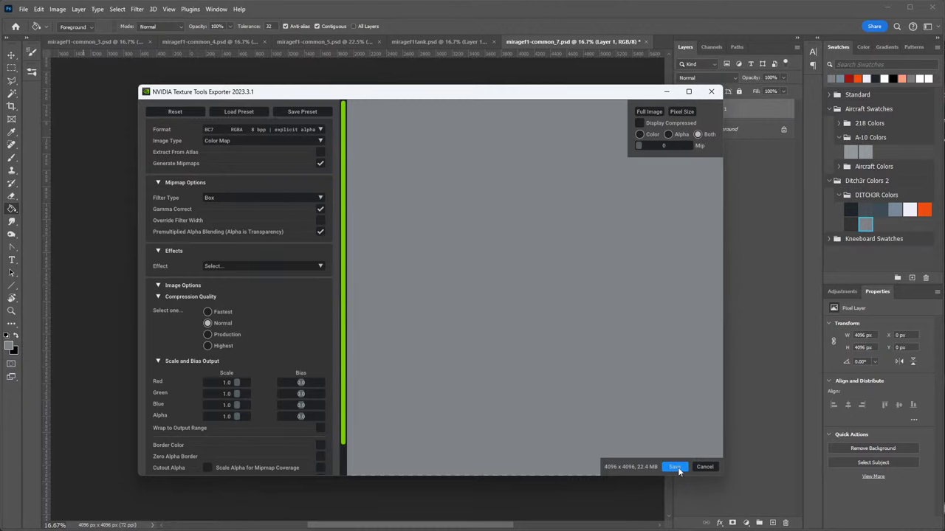
pyautogui.click(675, 467)
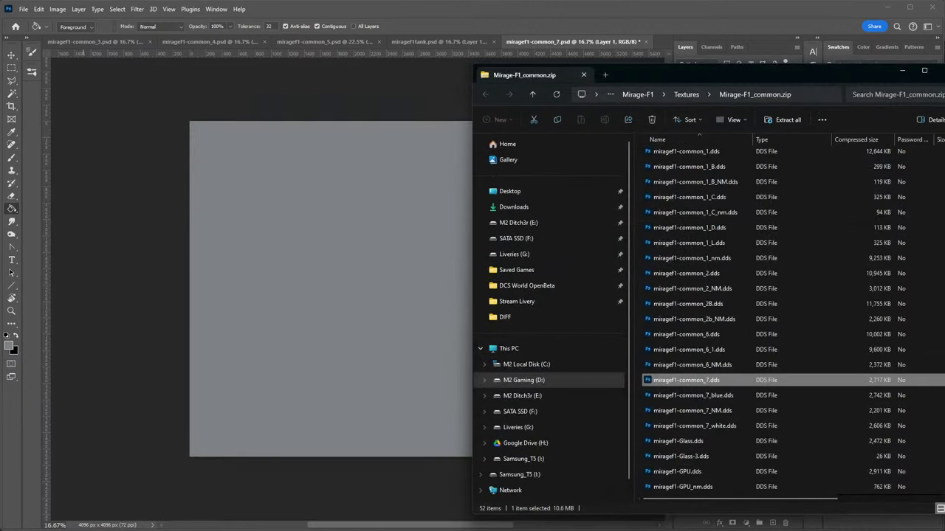
# Switch to description.lua in the code editor, change the fuel tank heading to "FUEL TANK / PYLONS" and add a line below the miragef1-tank entry.
pyautogui.hotkey('alt', 'Tab')
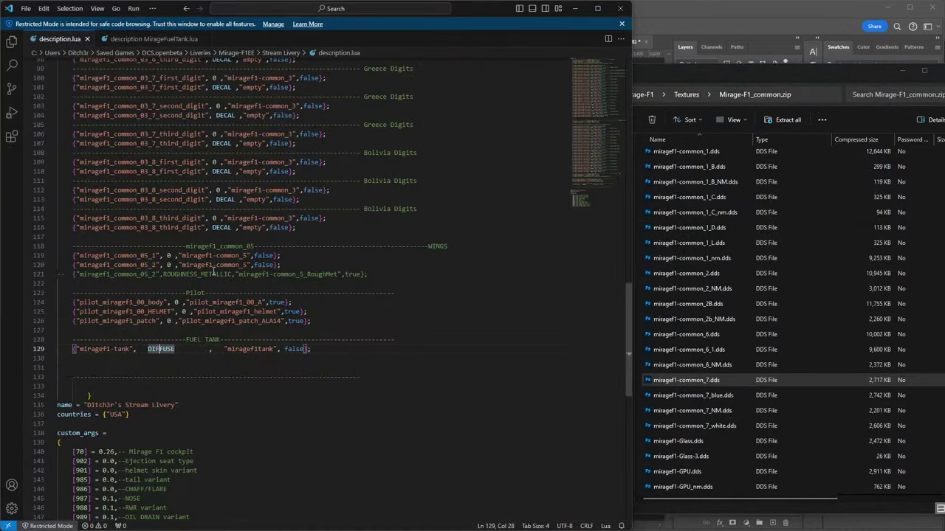
pyautogui.click(348, 348)
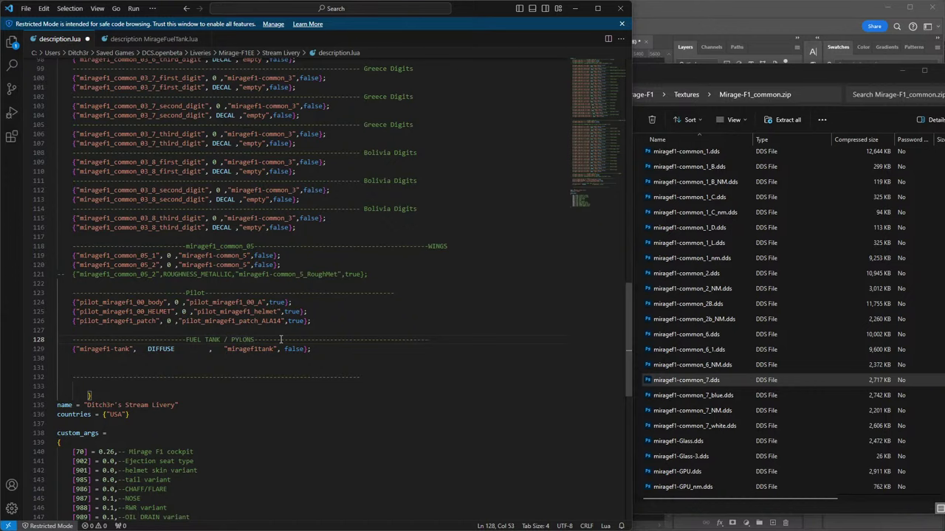
pyautogui.click(319, 348)
pyautogui.press('Return')
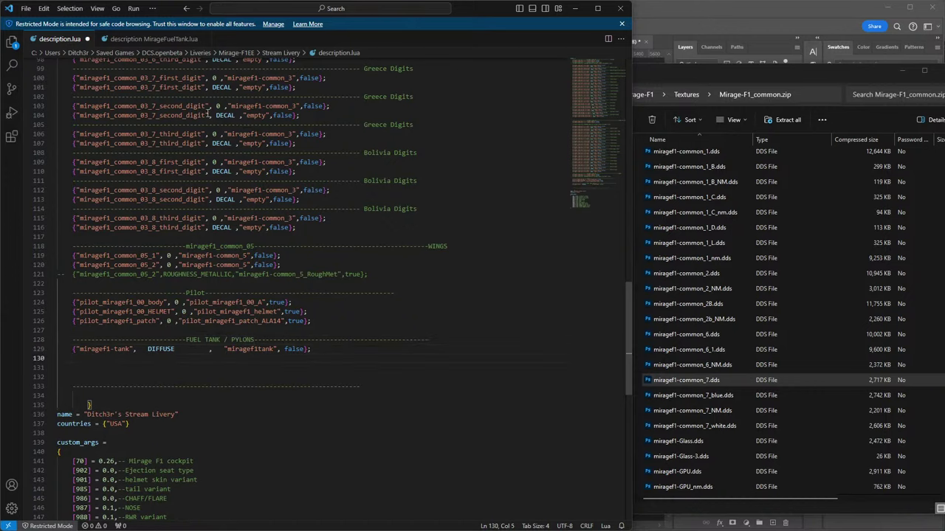
# Close description MirageFuelTank.lua and open description F1EE.lua from the Description Files folder on Liveries (G:) in the code editor.
pyautogui.click(163, 39)
pyautogui.click(202, 39)
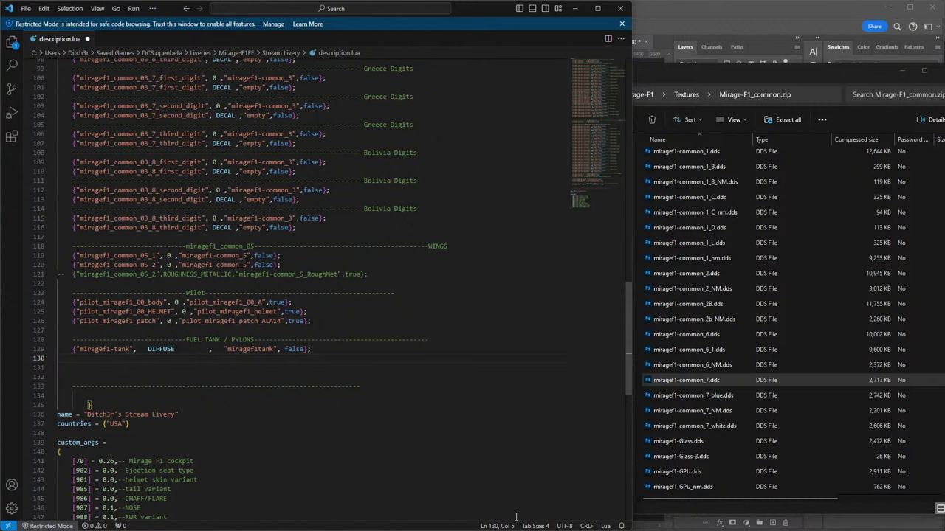
pyautogui.click(719, 499)
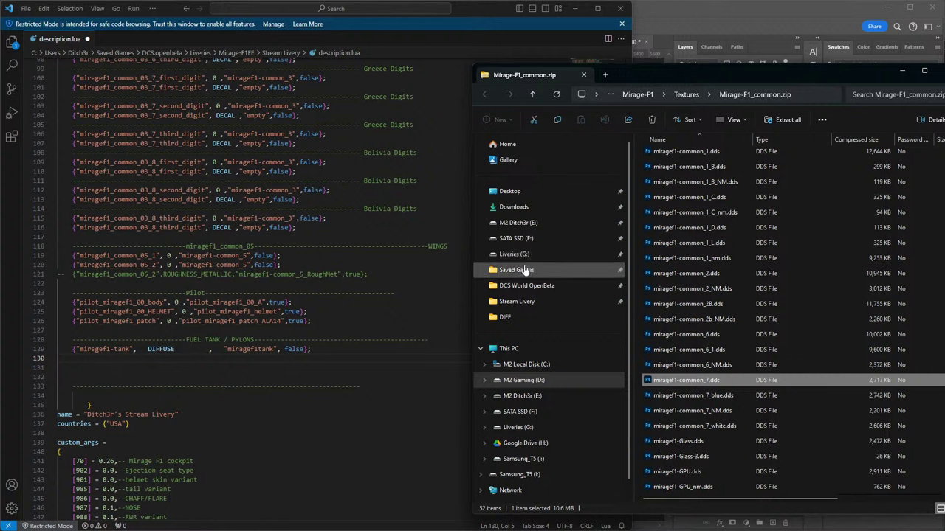
pyautogui.click(576, 255)
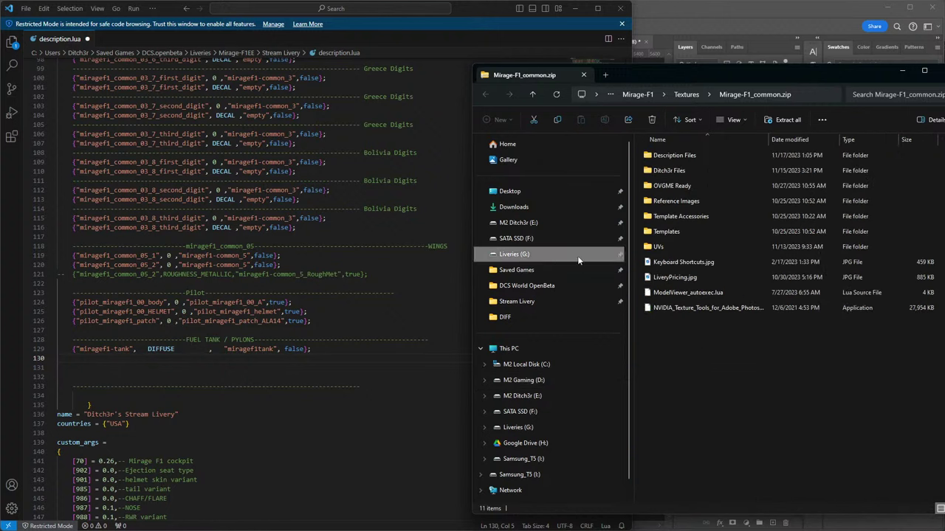
pyautogui.doubleClick(690, 232)
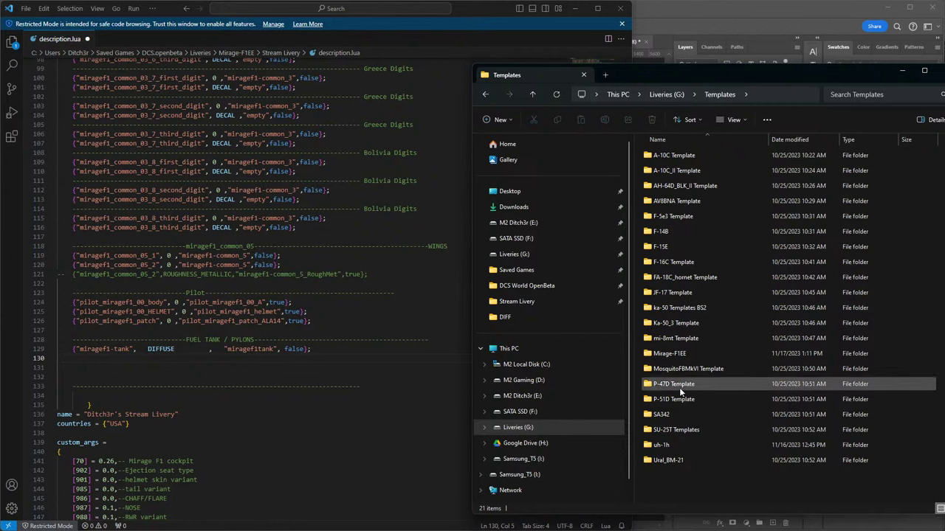
pyautogui.click(675, 354)
pyautogui.click(666, 94)
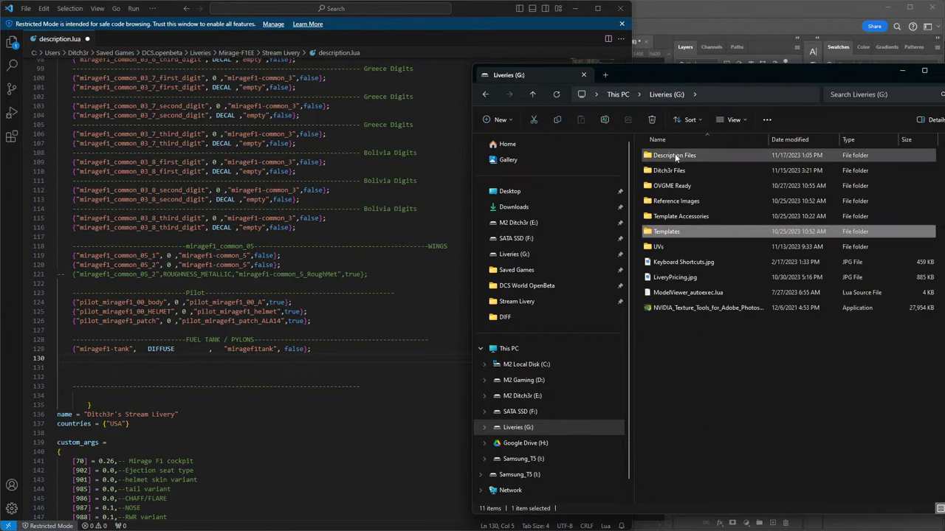
pyautogui.doubleClick(676, 155)
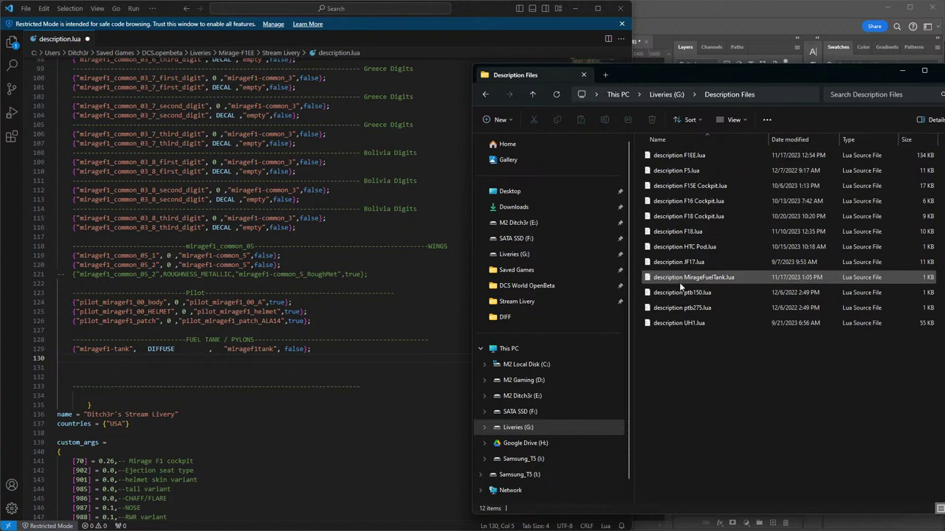
pyautogui.click(679, 155)
pyautogui.hotkey('alt', 'Tab')
pyautogui.moveTo(518, 233); pyautogui.dragTo(439, 266)
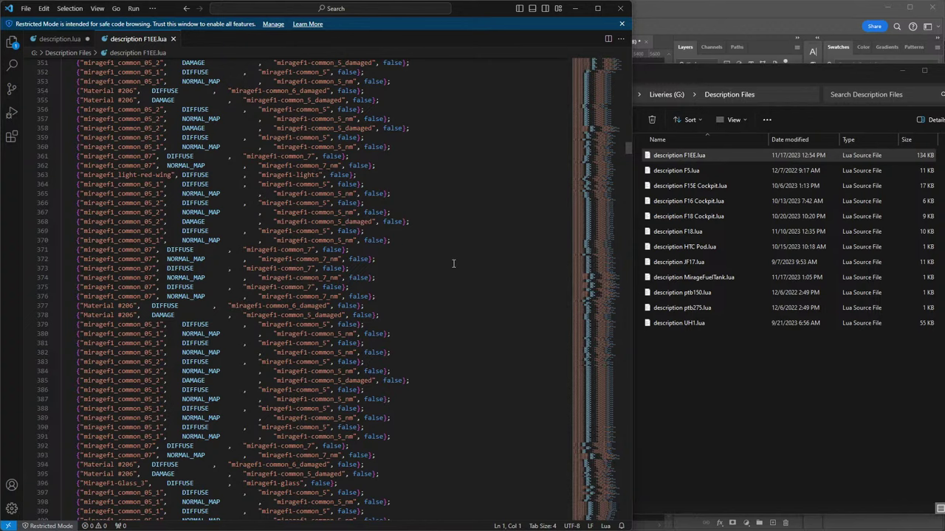
# Search description F1EE.lua for "07" and go to the first miragef1_common_07 DIFFUSE entry.
pyautogui.hotkey('ctrl', 'f')
pyautogui.write('07')
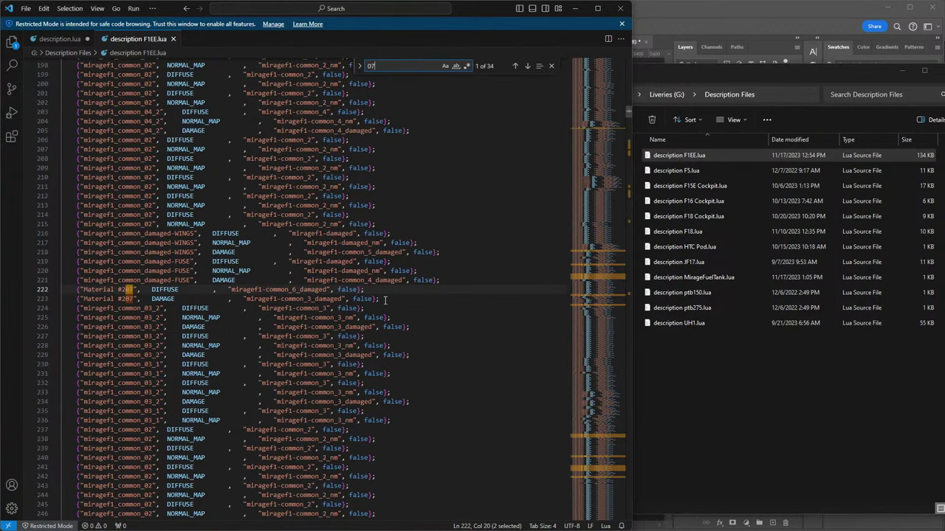
pyautogui.click(527, 65)
pyautogui.click(526, 67)
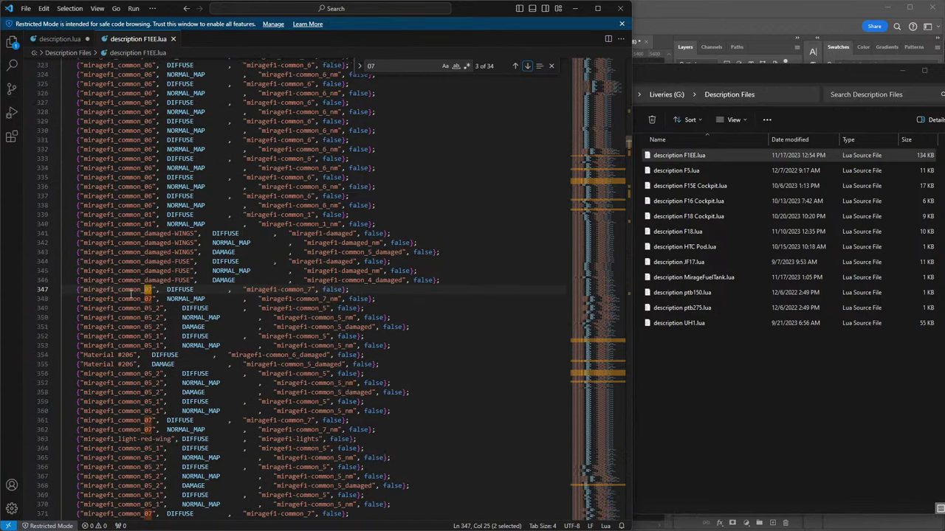
# Copy the whole miragef1_common_07 DIFFUSE line into description.lua below the miragef1-tank entry and save the file.
pyautogui.click(186, 290)
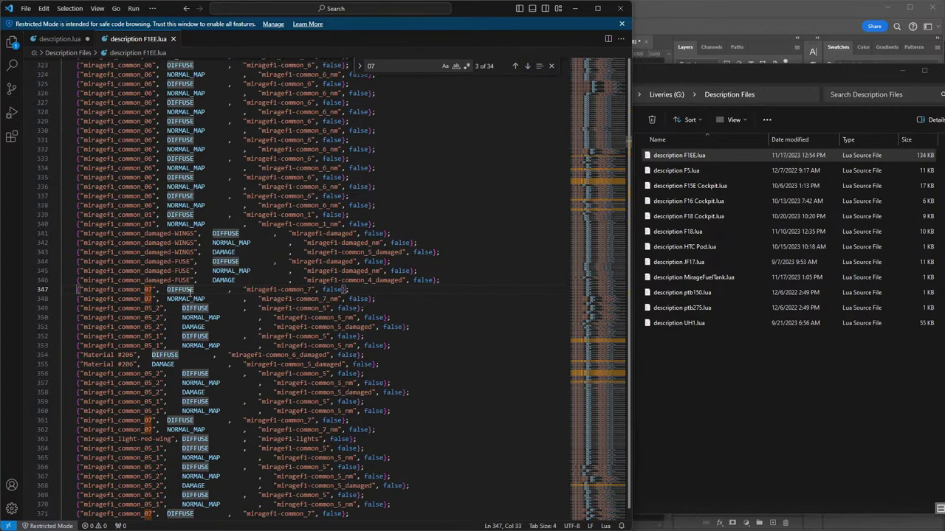
pyautogui.press('Home')
pyautogui.hotkey('shift', 'End')
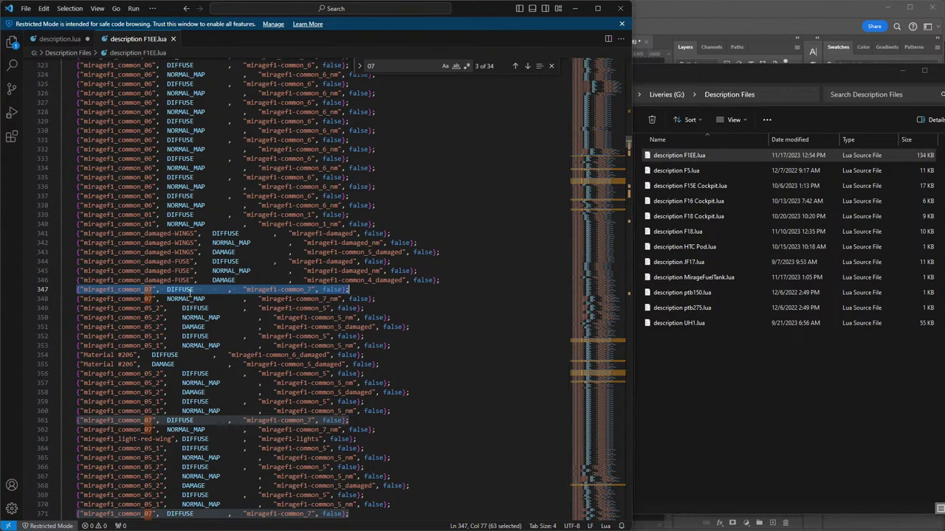
pyautogui.click(56, 38)
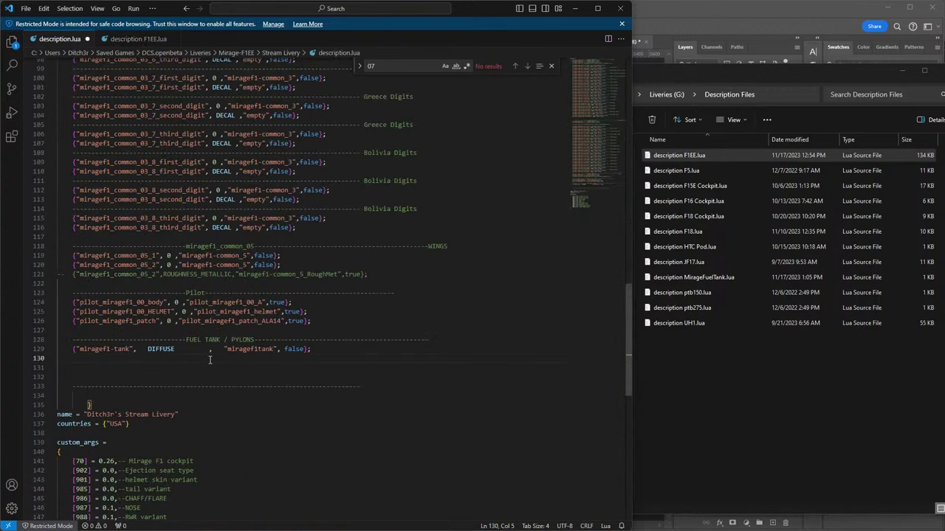
pyautogui.write('{"miragef1_common_07",\tDIFFUSE\t,\t"miragef1-common_7", false};')
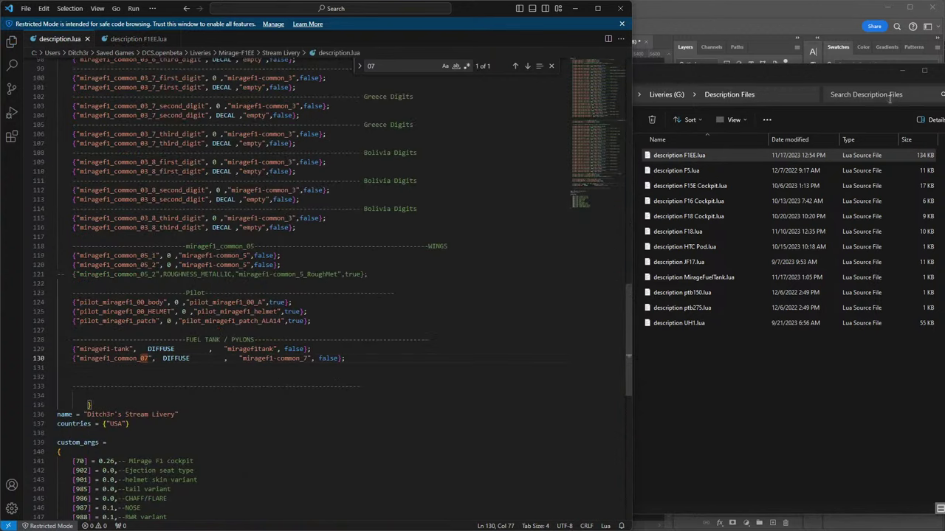
# Switch to ModelViewer, restart it and reload the recently used mirage-f1.edm model.
pyautogui.hotkey('alt', 'Tab')
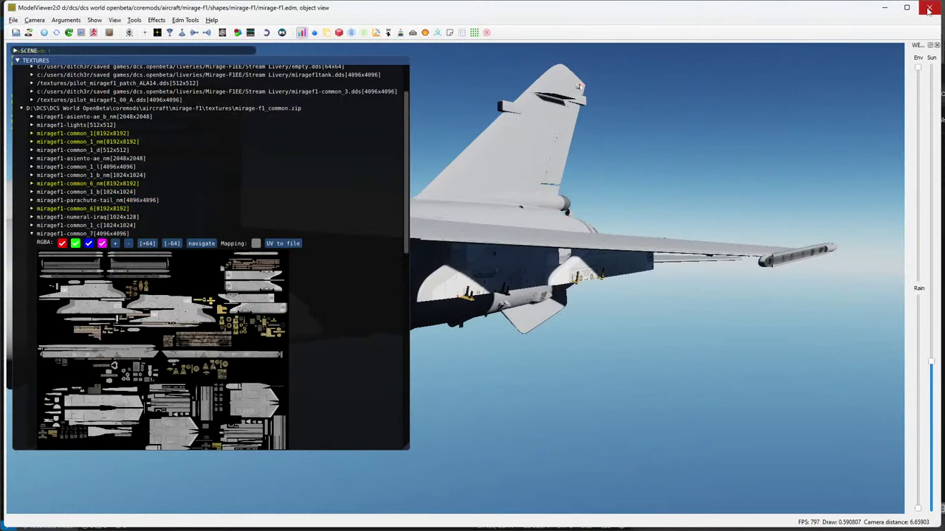
pyautogui.click(17, 59)
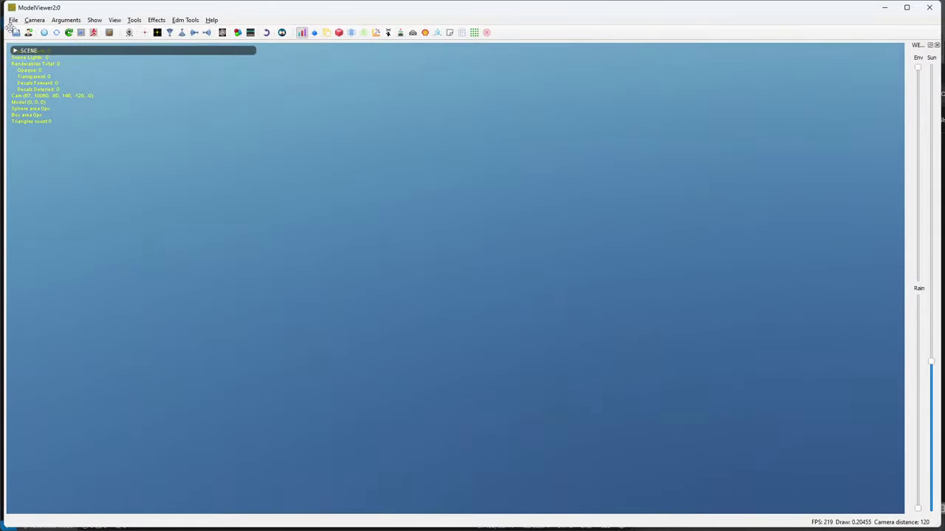
pyautogui.click(13, 20)
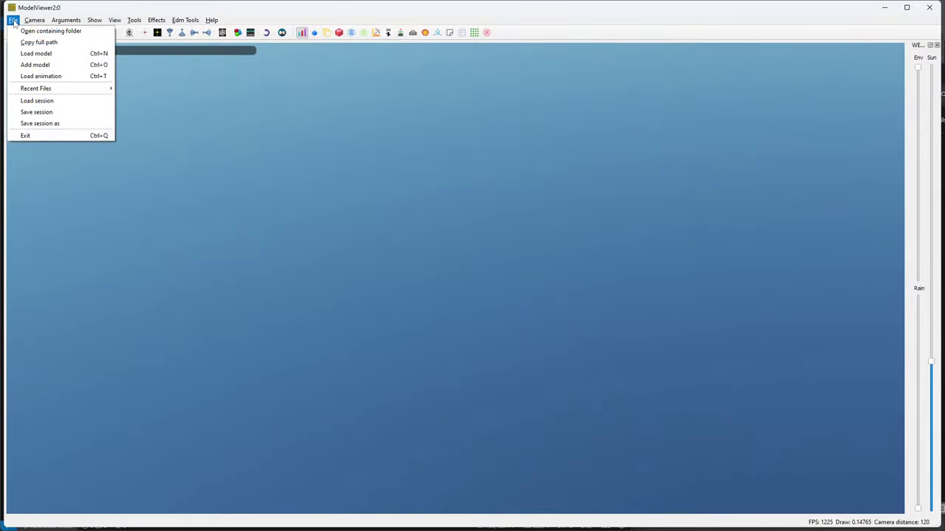
pyautogui.moveTo(44, 88)
pyautogui.click(198, 89)
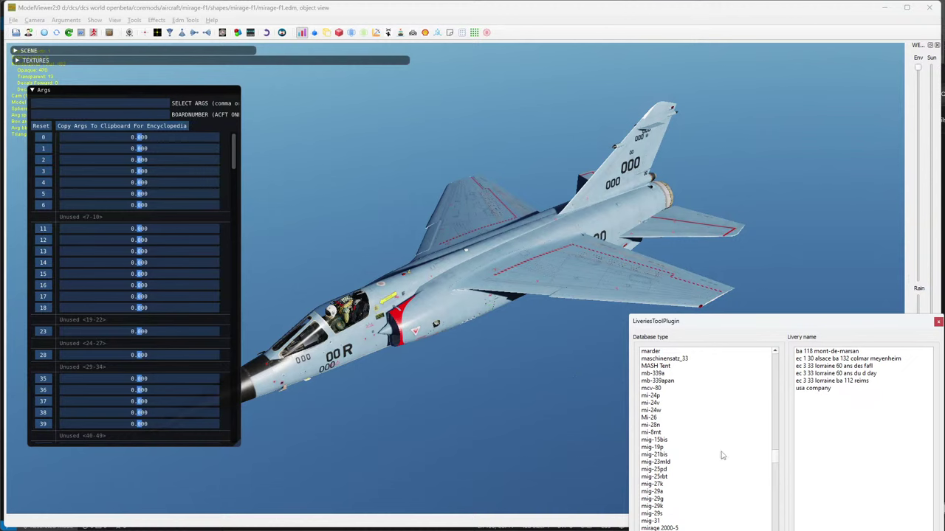
# Load the Stream Livery from the Mirage-F1EE database type onto the aircraft model.
pyautogui.scroll(-5, 694, 490)
pyautogui.scroll(-4, 686, 484)
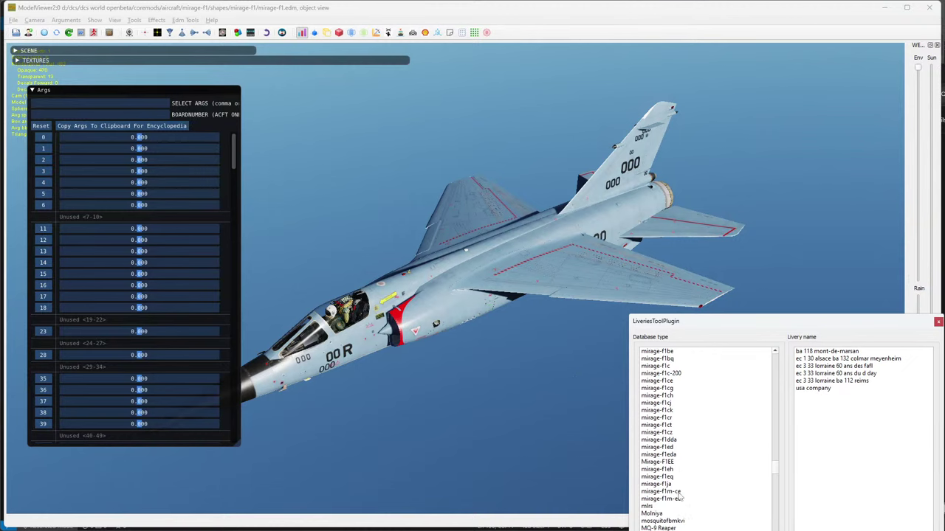
pyautogui.click(666, 463)
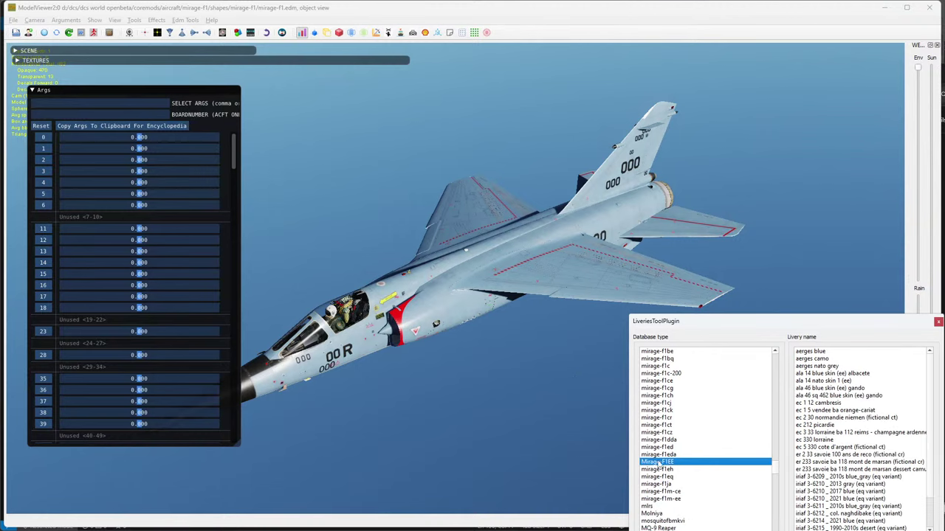
pyautogui.scroll(-2, 846, 469)
pyautogui.click(816, 506)
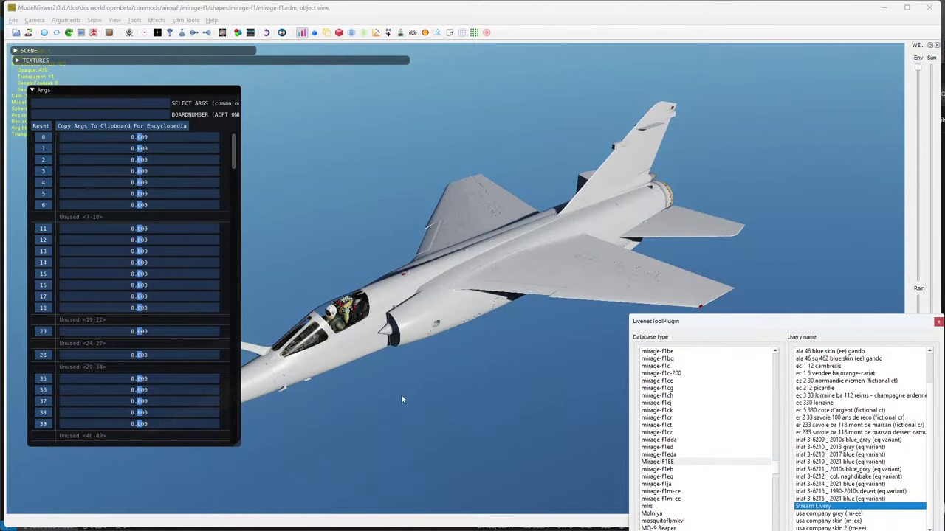
# Reset the model arguments, then set argument 308 to about 0.473, 309 to about 0.601 and 310 to about 0.267 to show the pylons.
pyautogui.moveTo(400, 394); pyautogui.dragTo(496, 269)
pyautogui.scroll(3, 496, 269)
pyautogui.scroll(-15, 180, 361)
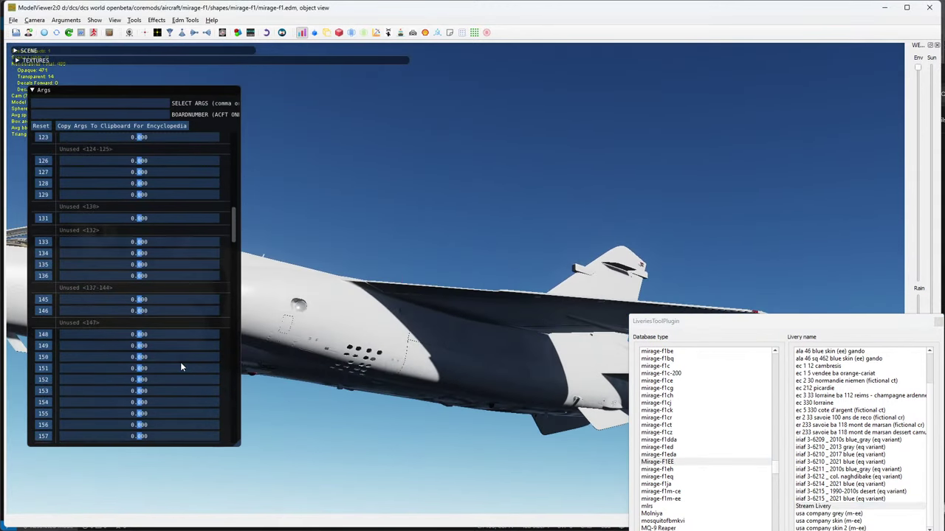
pyautogui.scroll(-10, 178, 365)
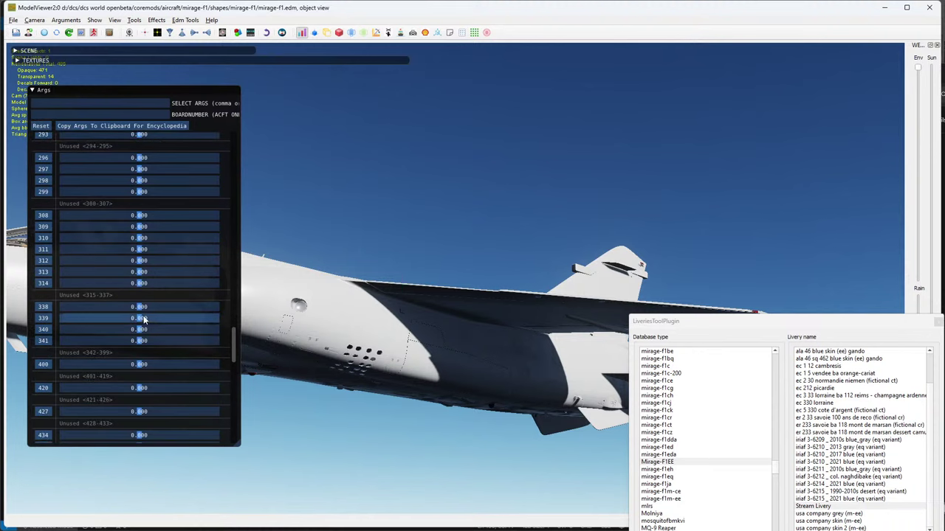
pyautogui.moveTo(143, 308); pyautogui.dragTo(184, 308)
pyautogui.click(40, 126)
pyautogui.moveTo(140, 215); pyautogui.dragTo(159, 240)
pyautogui.click(184, 227)
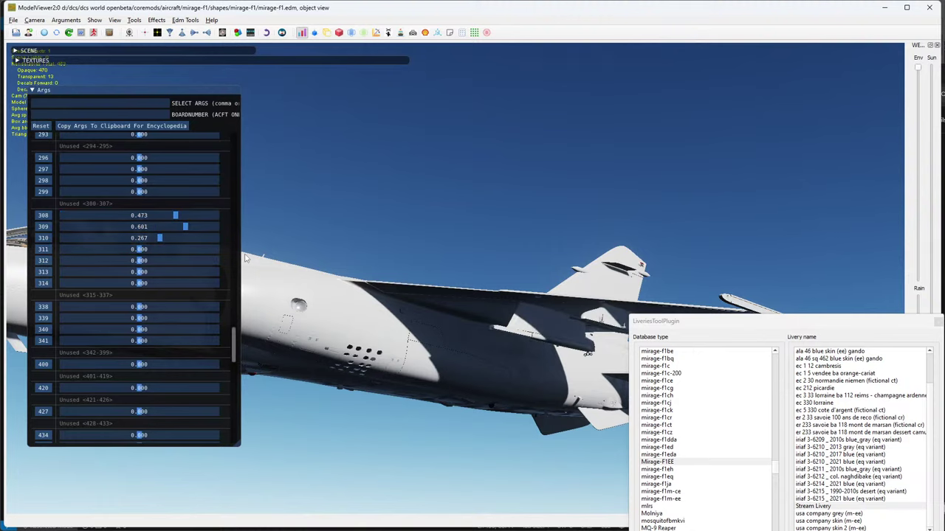
# Examine the pylons under the wing and the surrounding airframe from several angles to check the grey texture.
pyautogui.moveTo(384, 325); pyautogui.dragTo(509, 262)
pyautogui.press('F2')
pyautogui.press('F1')
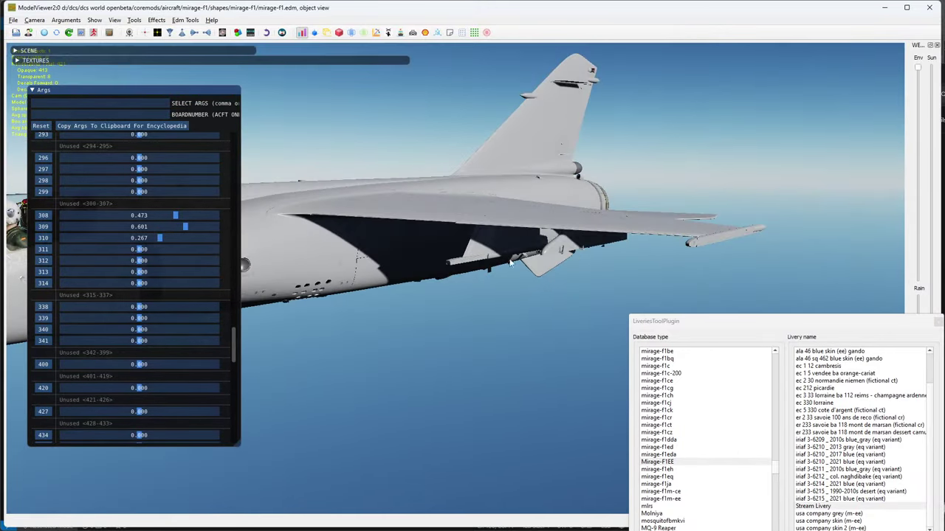
pyautogui.moveTo(735, 253); pyautogui.dragTo(490, 266)
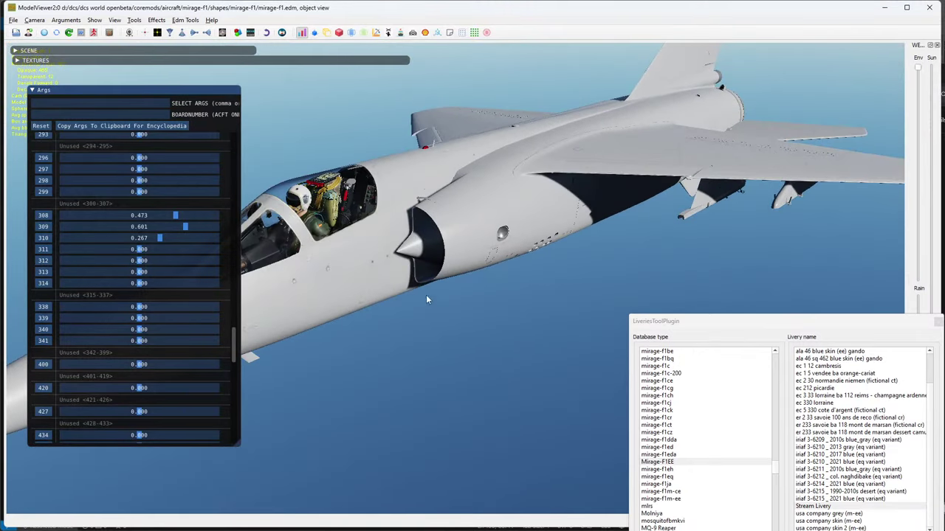
pyautogui.moveTo(558, 248); pyautogui.dragTo(432, 279)
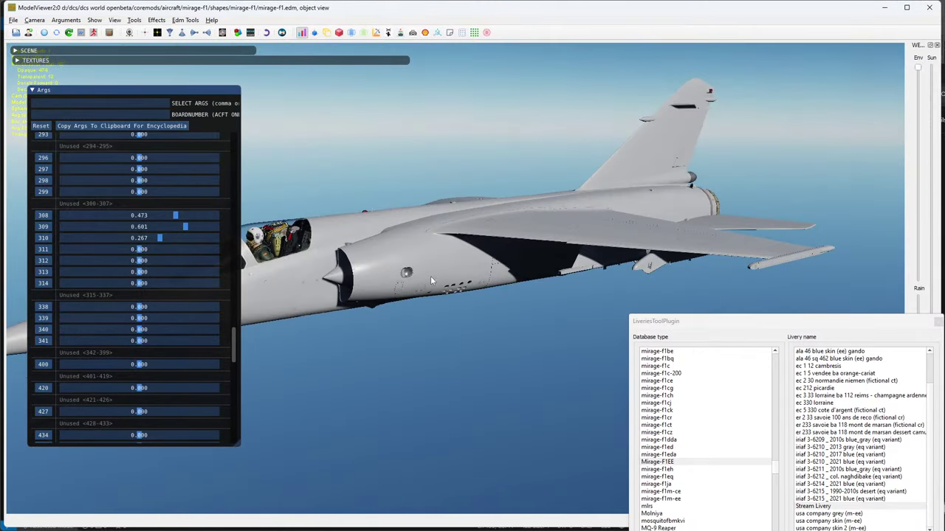
pyautogui.moveTo(379, 264); pyautogui.dragTo(570, 208)
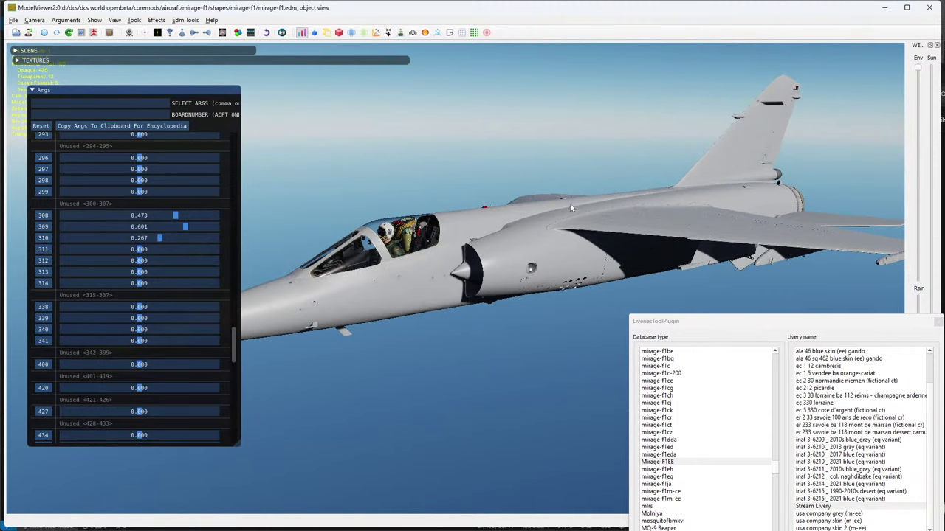
pyautogui.moveTo(540, 255); pyautogui.dragTo(568, 182)
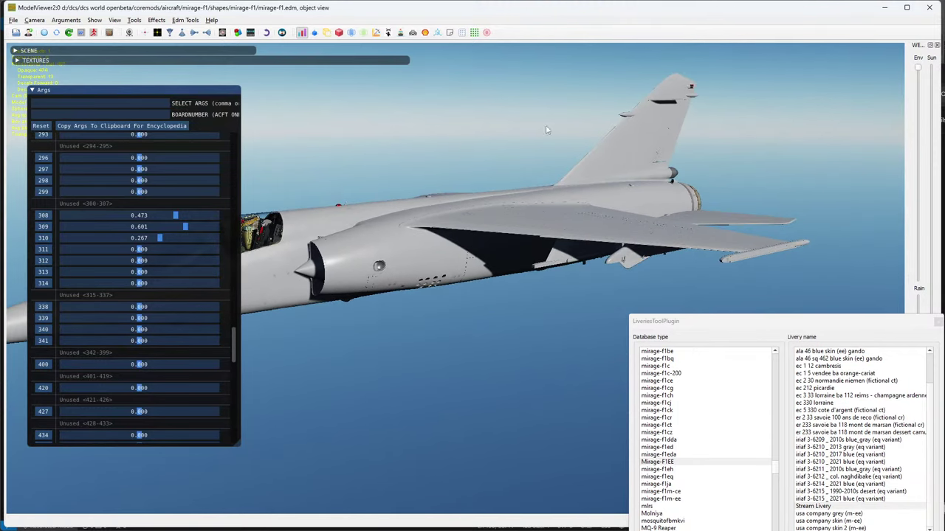
pyautogui.moveTo(547, 130); pyautogui.dragTo(505, 243)
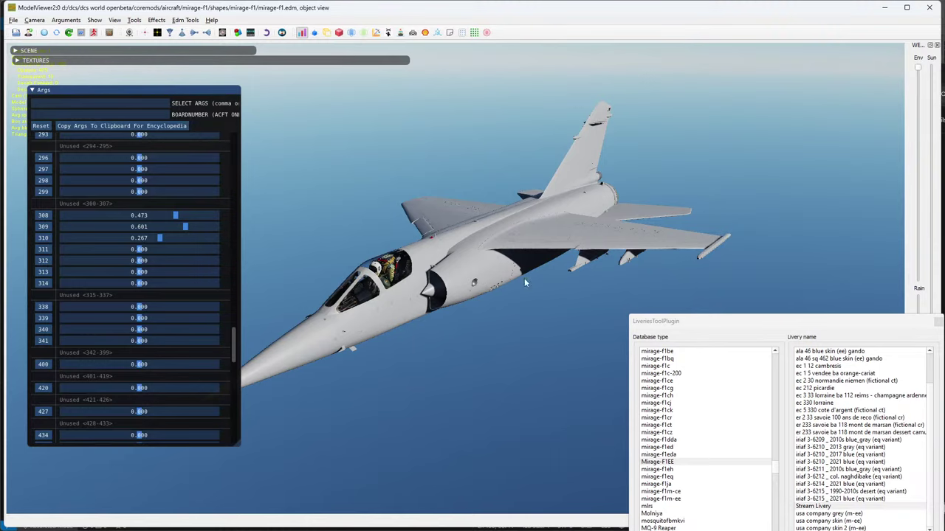
# Collapse the Args window, place it below TEXTURES and close the LiveriesToolPlugin window to clear the model view.
pyautogui.click(40, 94)
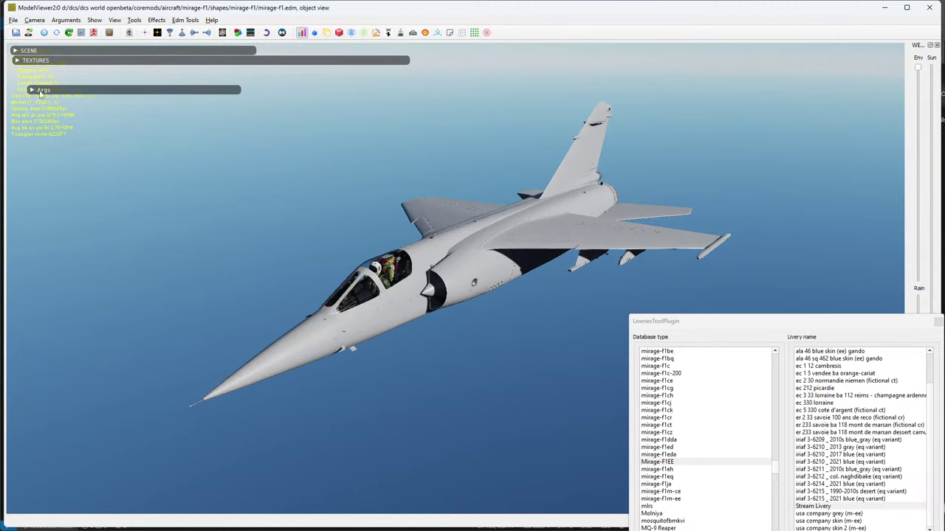
pyautogui.moveTo(90, 92); pyautogui.dragTo(87, 79)
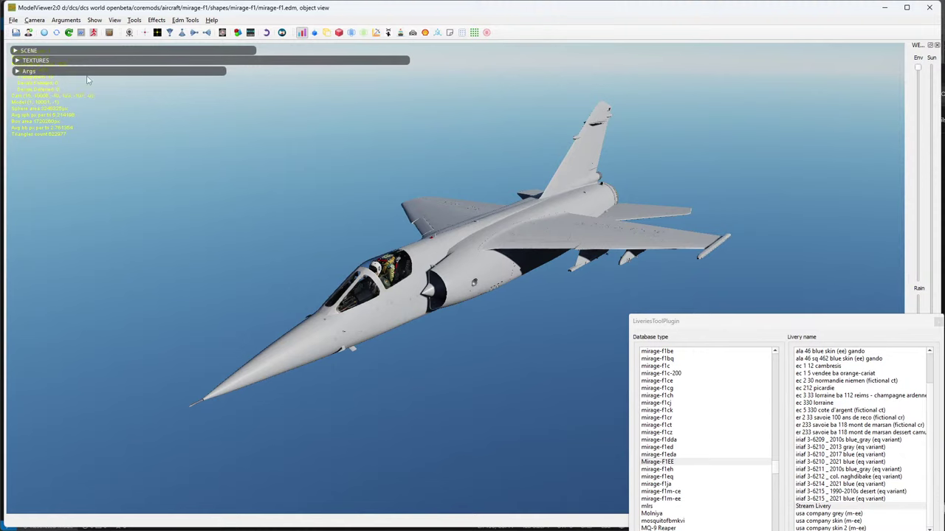
pyautogui.click(937, 321)
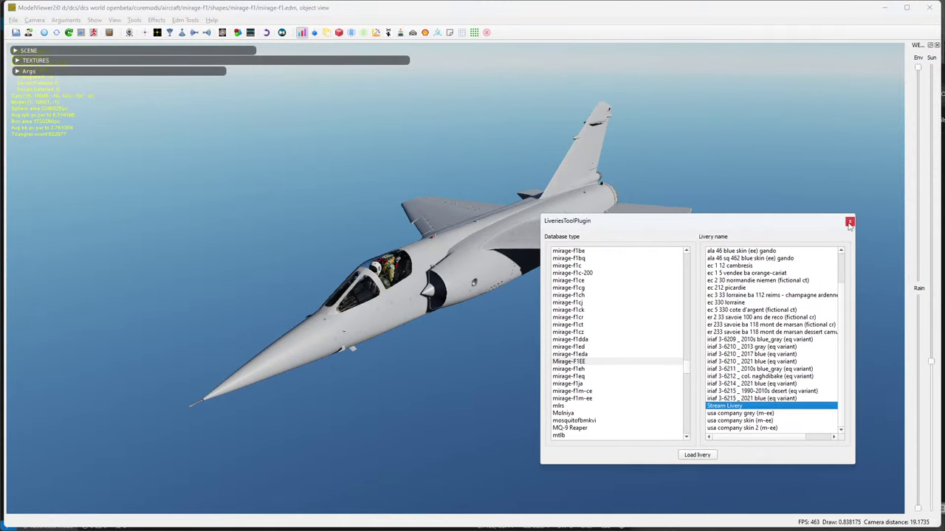
pyautogui.click(849, 221)
pyautogui.scroll(2, 424, 251)
pyautogui.scroll(-3, 424, 251)
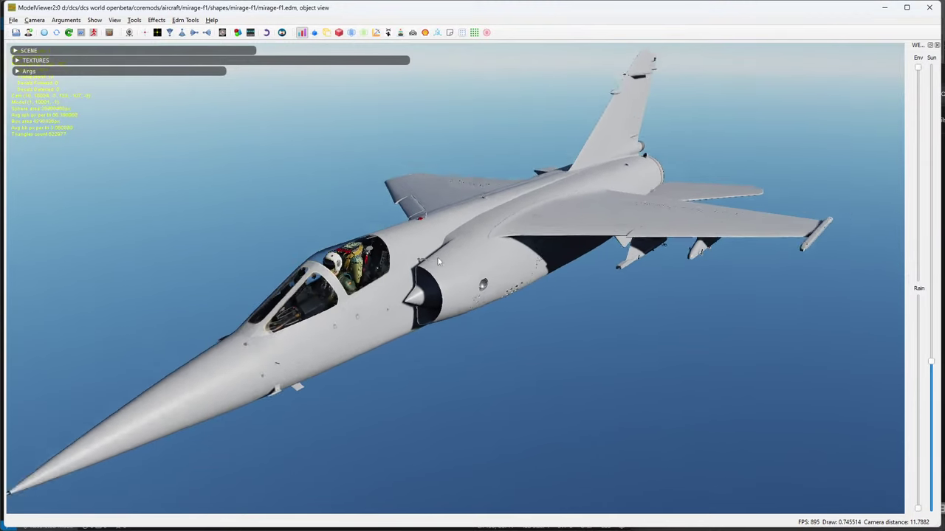
# Switch to the code editor, close description F1EE.lua and review description.lua down to the miragef1_common_07 entry.
pyautogui.hotkey('alt', 'Tab')
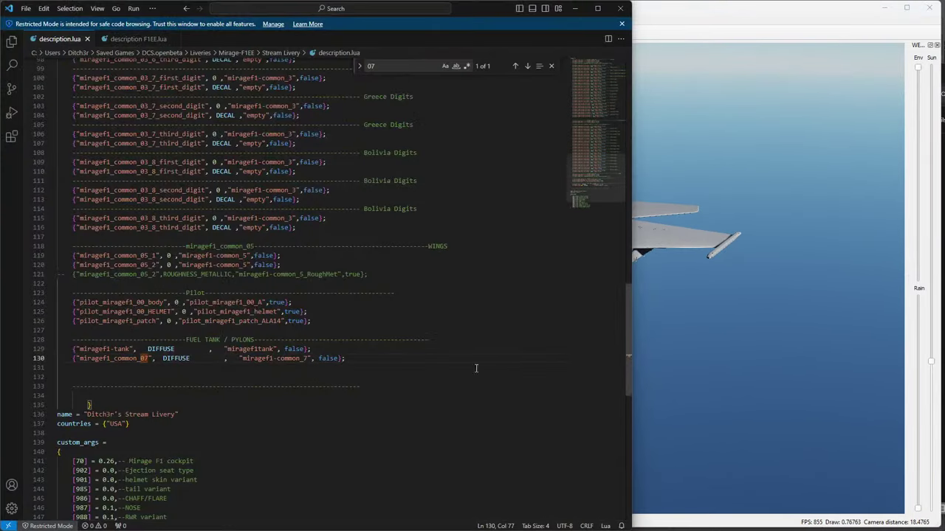
pyautogui.click(173, 39)
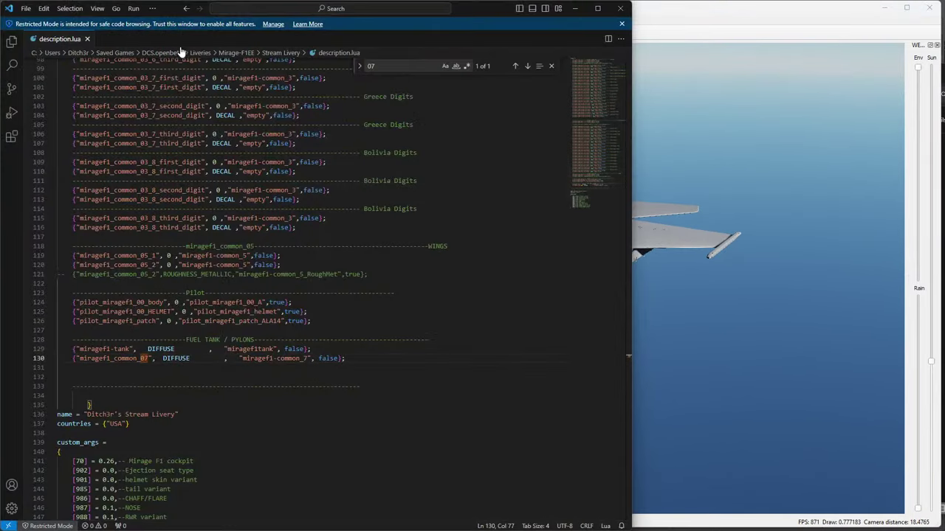
pyautogui.scroll(15, 299, 321)
pyautogui.scroll(16, 299, 321)
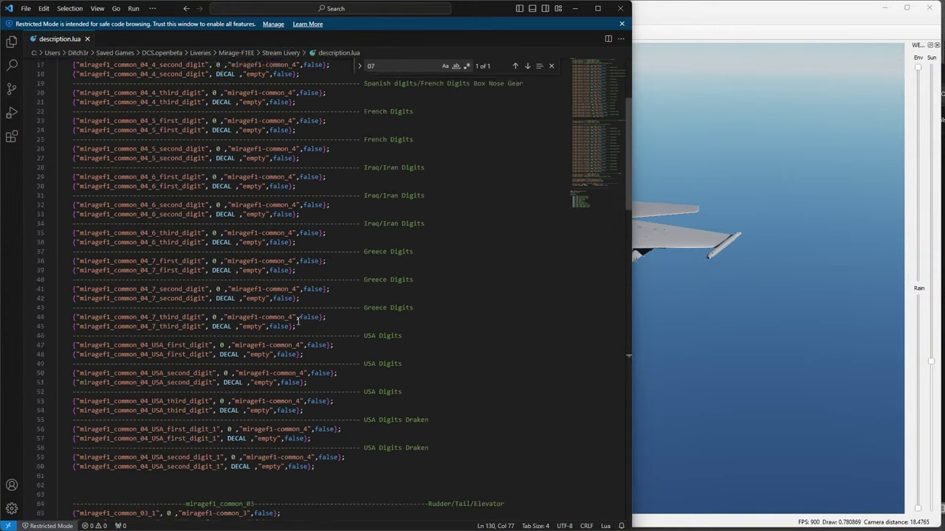
pyautogui.scroll(-20, 299, 321)
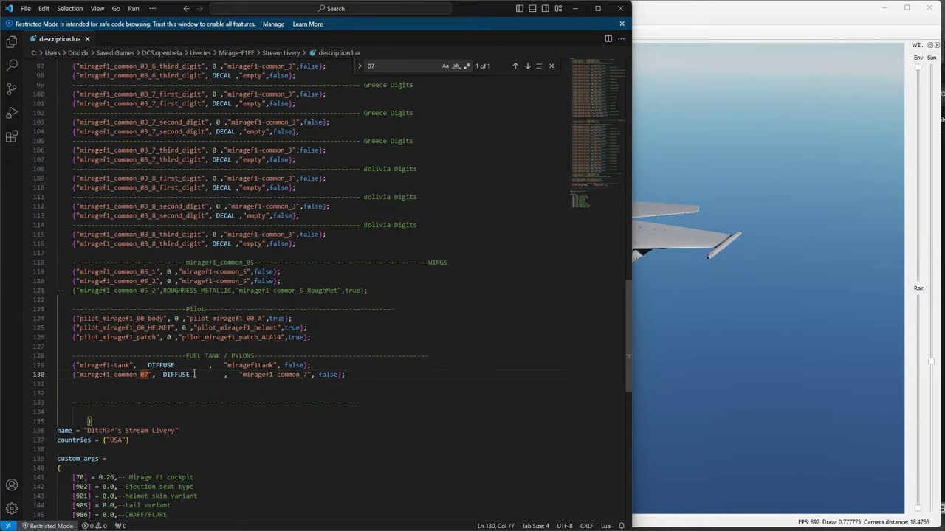
pyautogui.moveTo(91, 376); pyautogui.dragTo(365, 376)
pyautogui.click(365, 377)
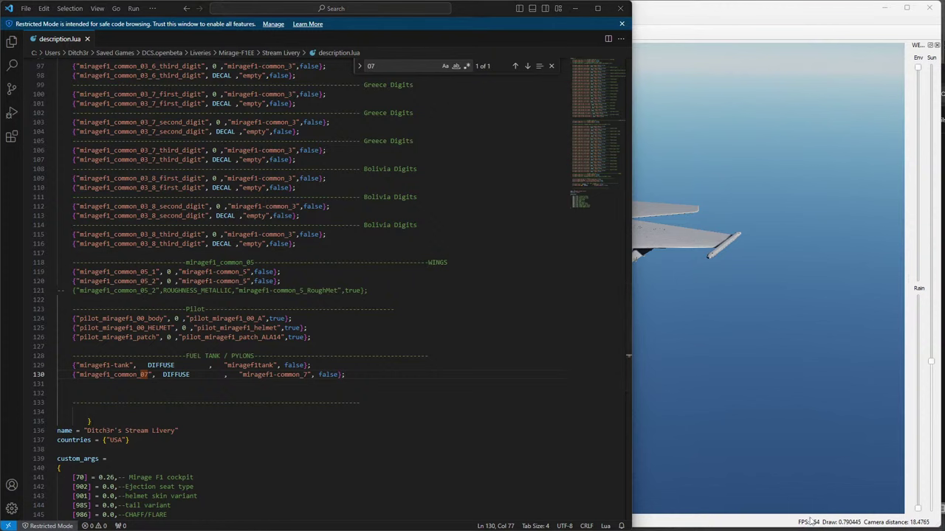
# Switch to File Explorer and open the Liveries folder inside DCS.openbeta in Saved Games.
pyautogui.hotkey('alt', 'Tab')
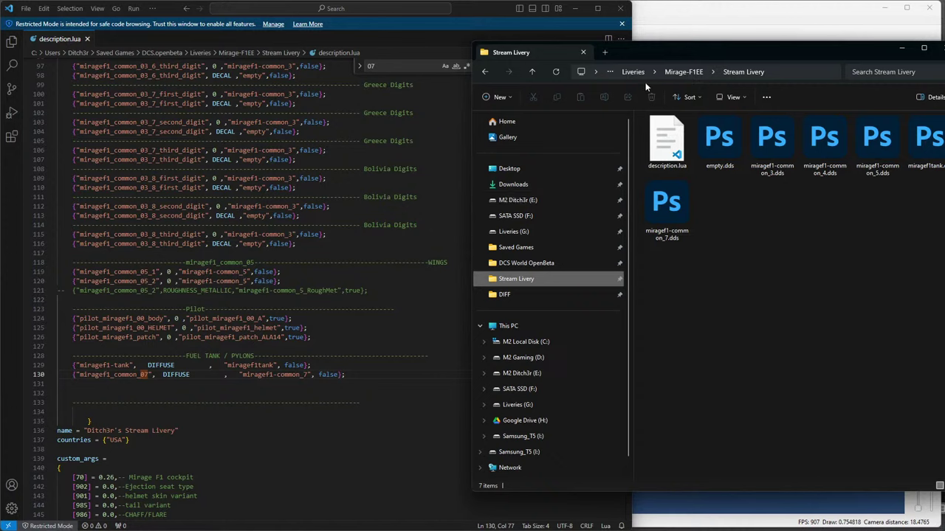
pyautogui.click(677, 75)
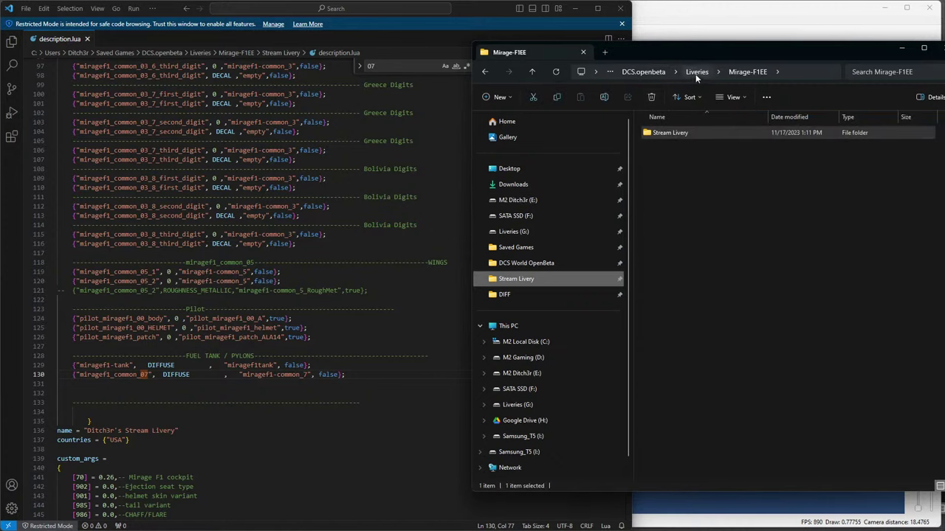
pyautogui.click(546, 246)
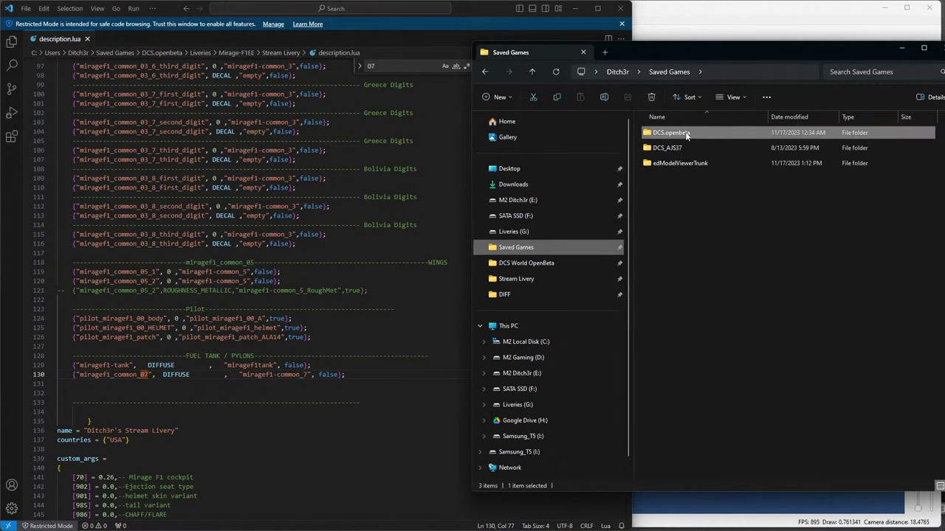
pyautogui.doubleClick(685, 133)
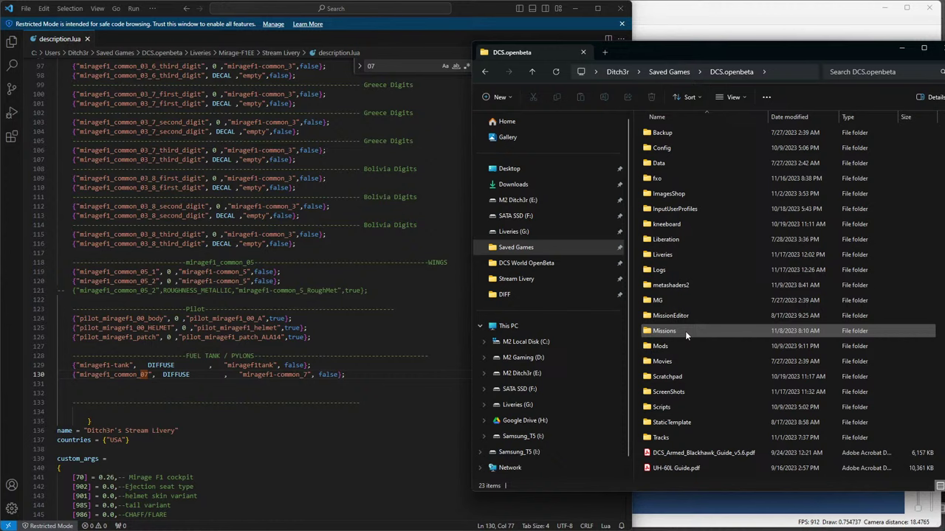
pyautogui.doubleClick(673, 255)
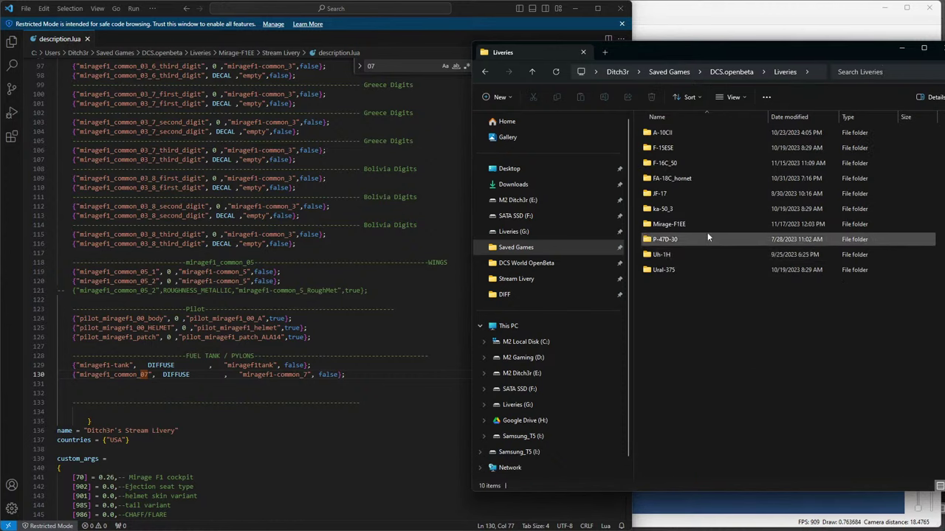
# Open description.lua from the HL 421st - 439 livery in the F-16C_50 folder in the code editor.
pyautogui.doubleClick(685, 163)
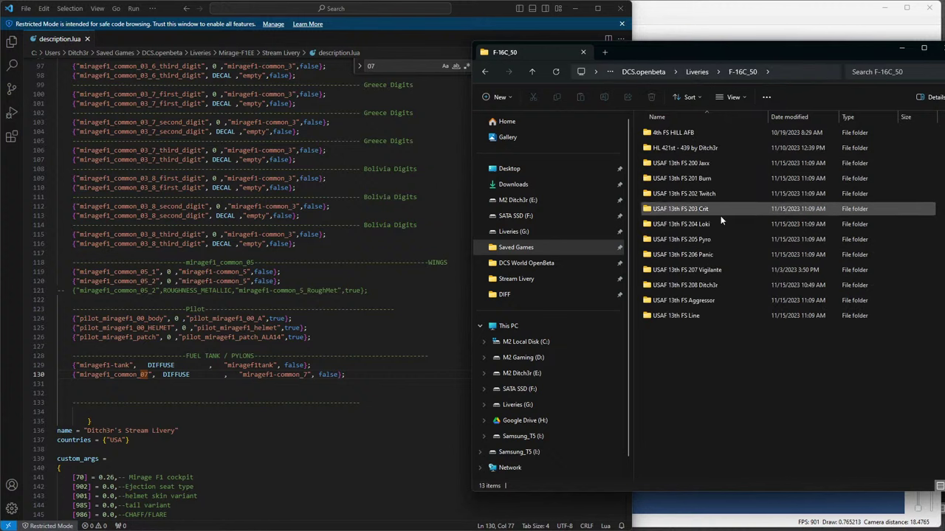
pyautogui.doubleClick(667, 133)
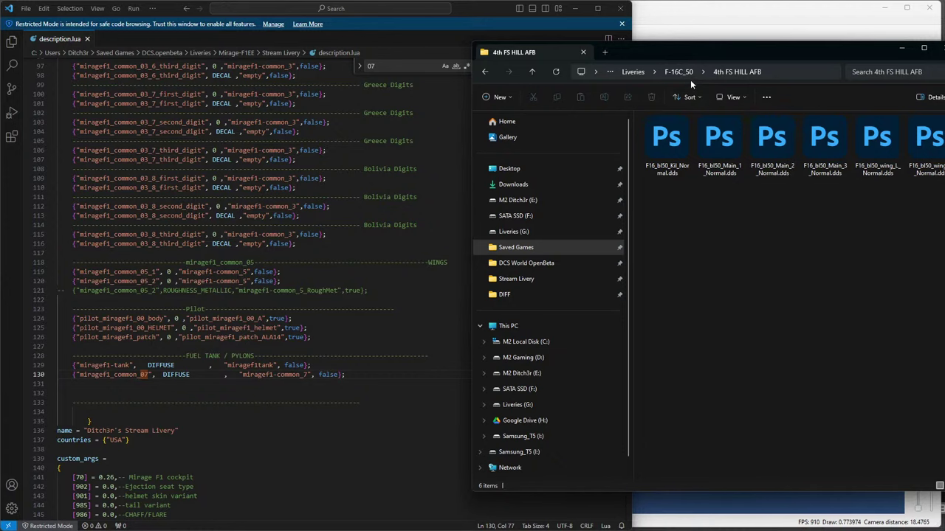
pyautogui.click(685, 74)
pyautogui.doubleClick(684, 148)
pyautogui.click(679, 146)
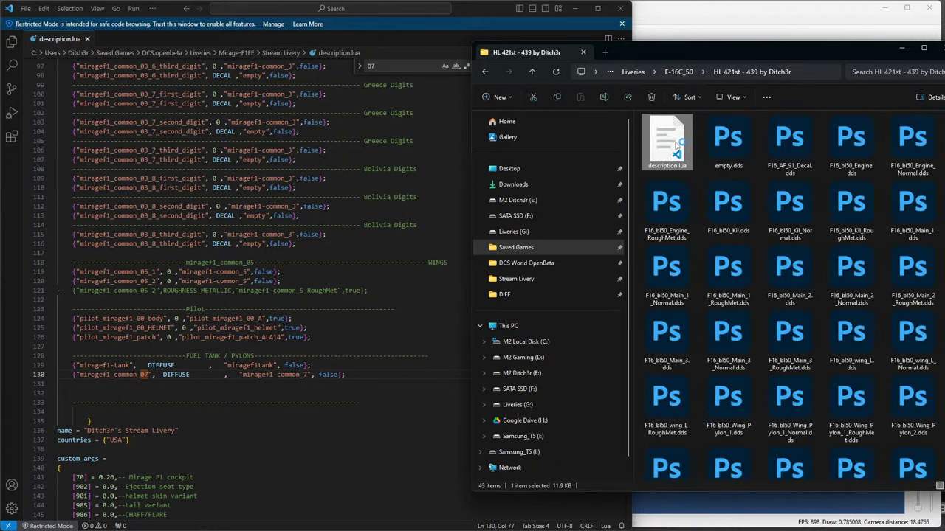
pyautogui.press('Return')
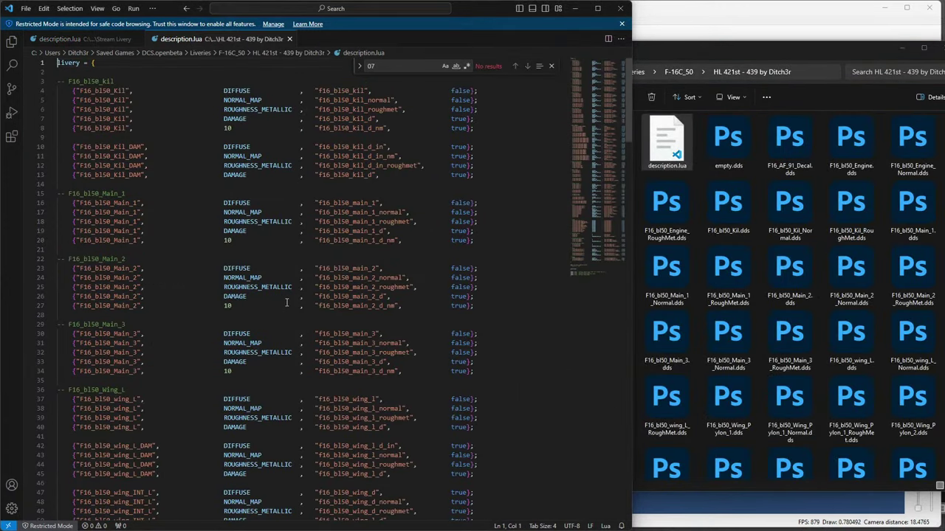
# Compare the entries in the F-16 livery's description.lua with those in the Stream Livery's description.lua.
pyautogui.scroll(-13, 372, 337)
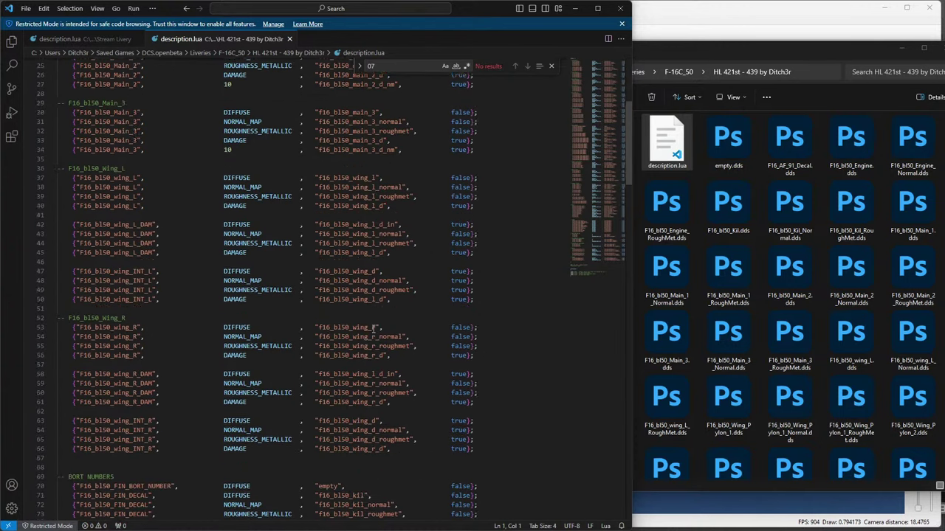
pyautogui.scroll(-4, 372, 337)
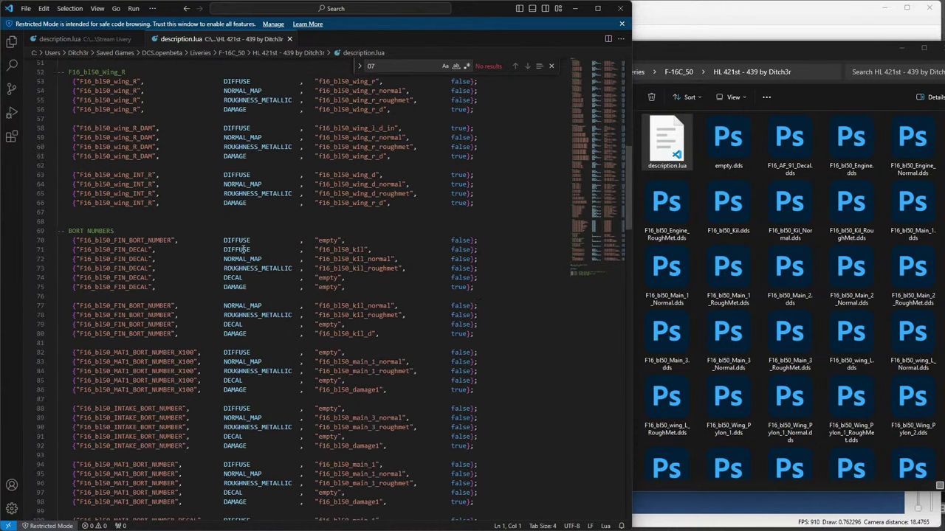
pyautogui.scroll(-4, 116, 290)
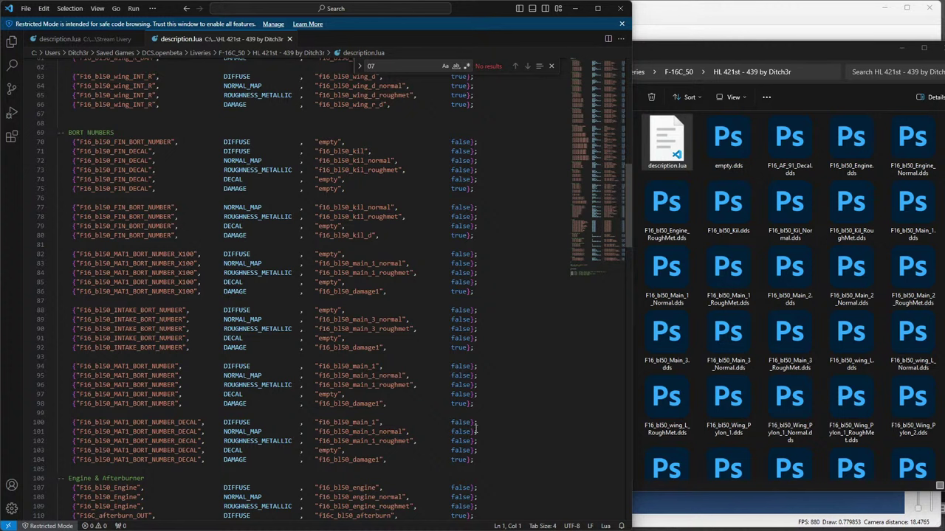
pyautogui.click(74, 38)
pyautogui.scroll(12, 161, 284)
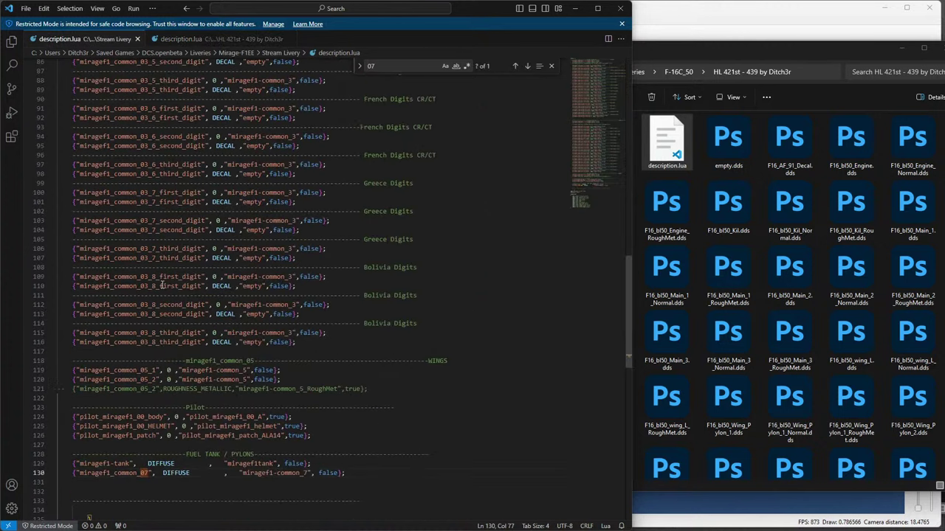
pyautogui.scroll(20, 162, 284)
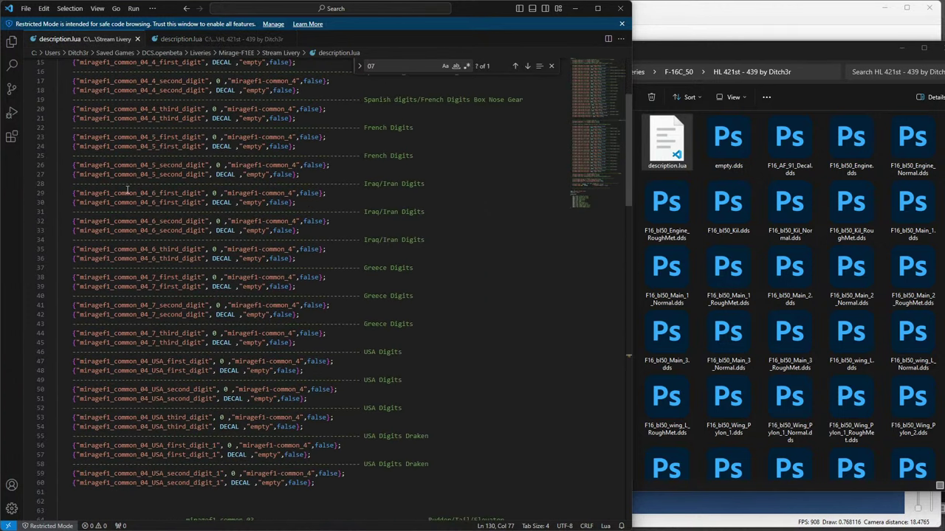
# Compare the wing and bort number entries in the F-16 livery's description.lua with the digit entries in the Stream Livery's description.lua.
pyautogui.click(178, 40)
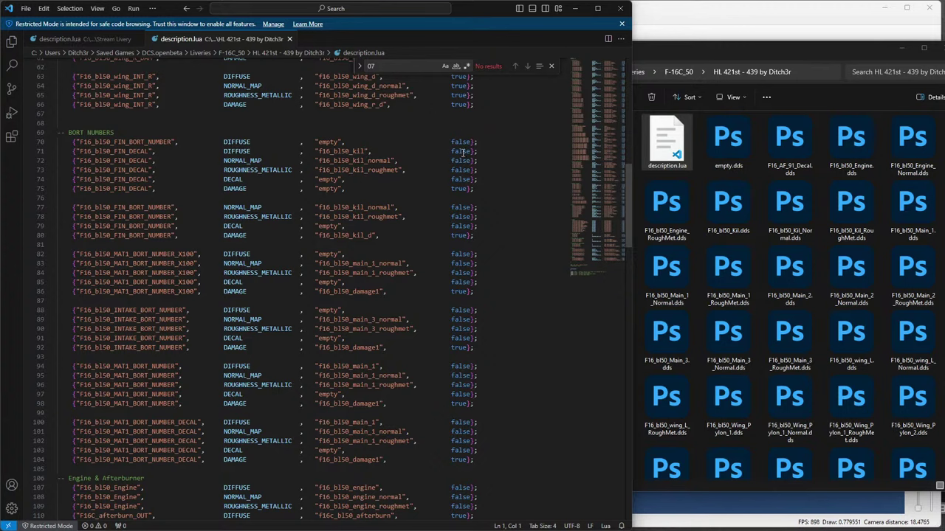
pyautogui.scroll(5, 424, 277)
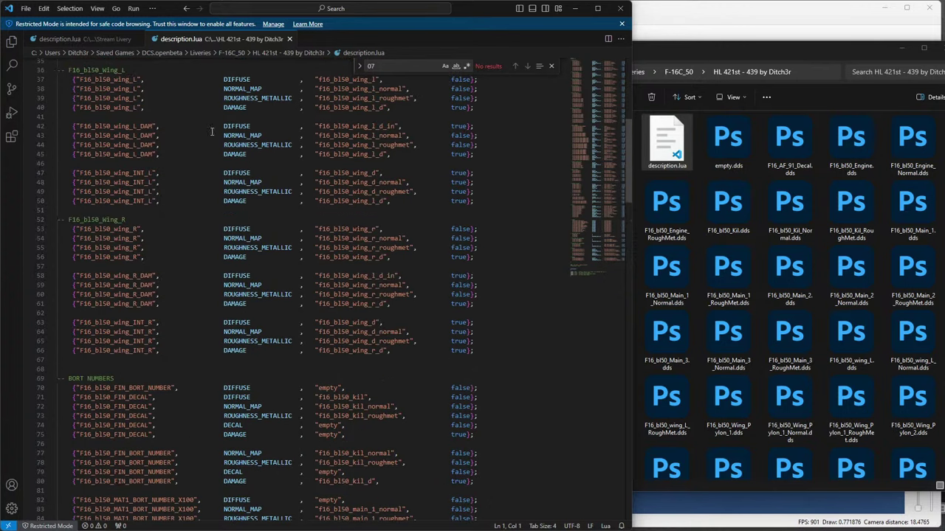
pyautogui.click(66, 38)
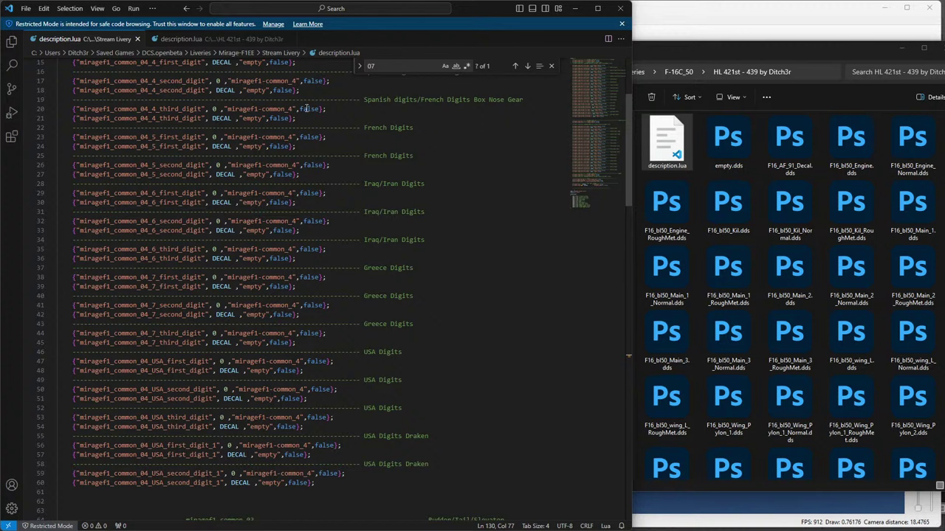
pyautogui.scroll(3, 303, 126)
pyautogui.hotkey('ctrl', 'Tab')
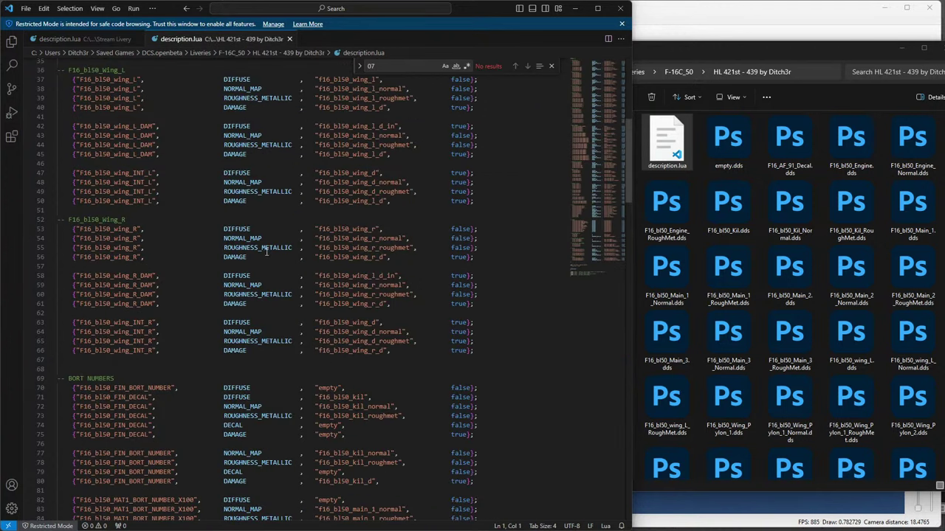
# Examine the Pylons section and its F16_bl50_Wing_Pylon_1 and Wing_Pylon_2 entries in the F-16 livery's description.lua.
pyautogui.scroll(-20, 265, 253)
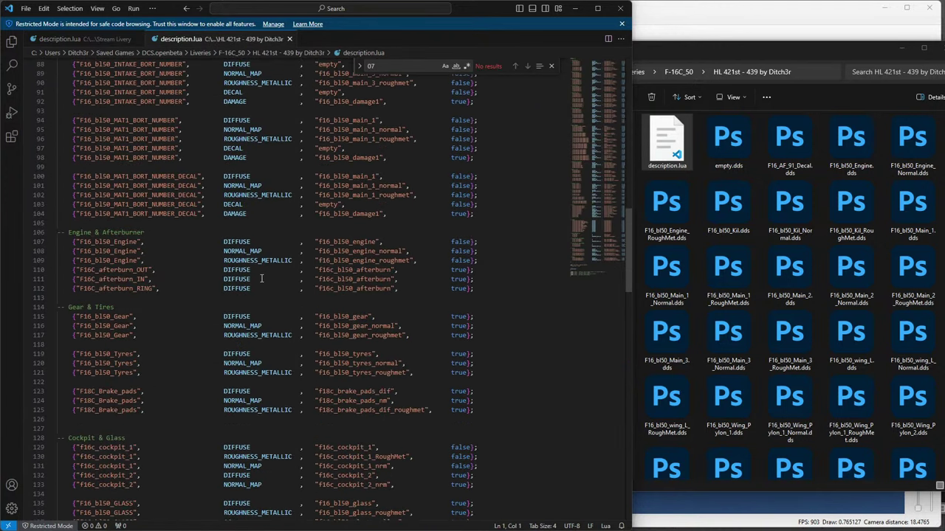
pyautogui.scroll(-15, 261, 284)
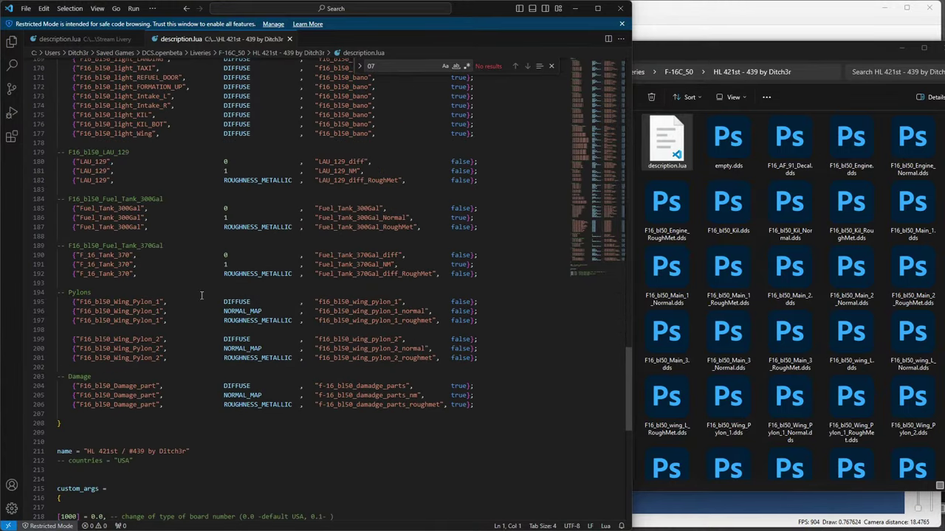
pyautogui.moveTo(85, 303); pyautogui.dragTo(177, 355)
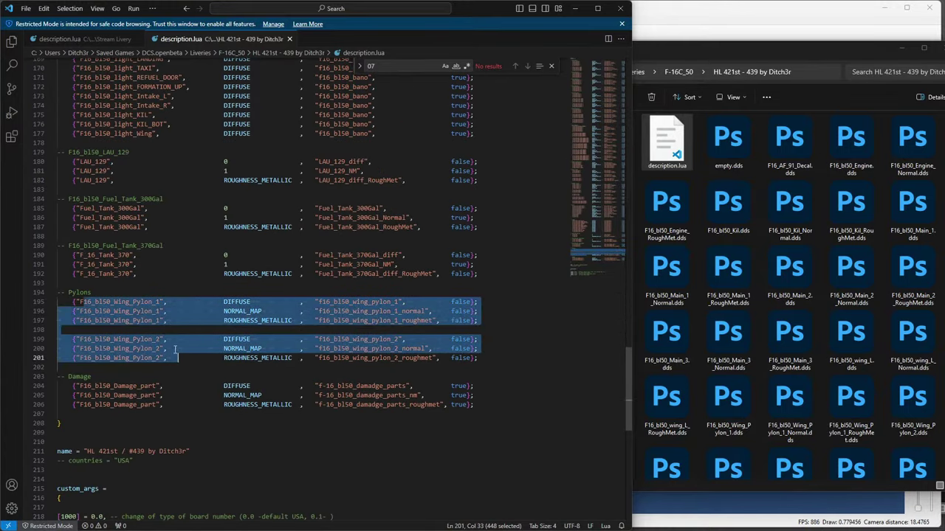
pyautogui.click(178, 339)
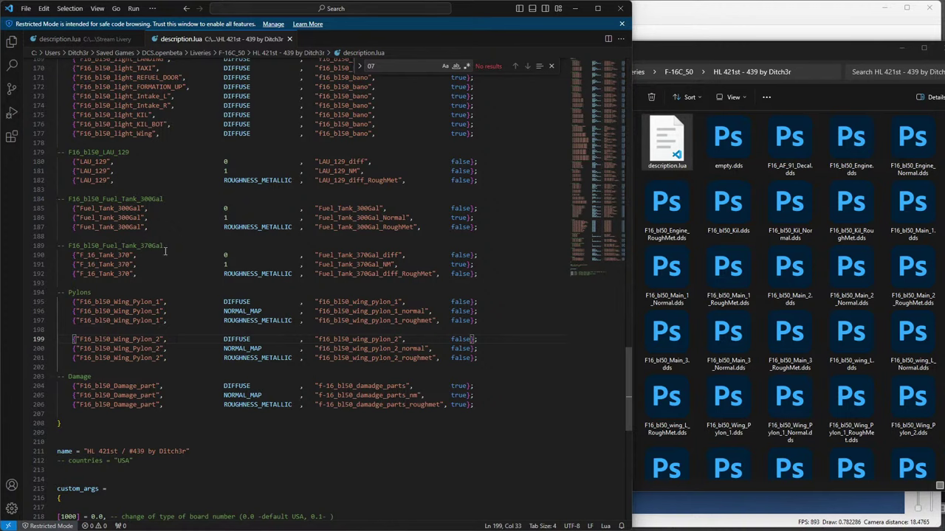
pyautogui.scroll(1, 165, 251)
# Check the F-16 livery's description.lua once more against the Stream Livery's, and close the F-16 file.
pyautogui.click(89, 39)
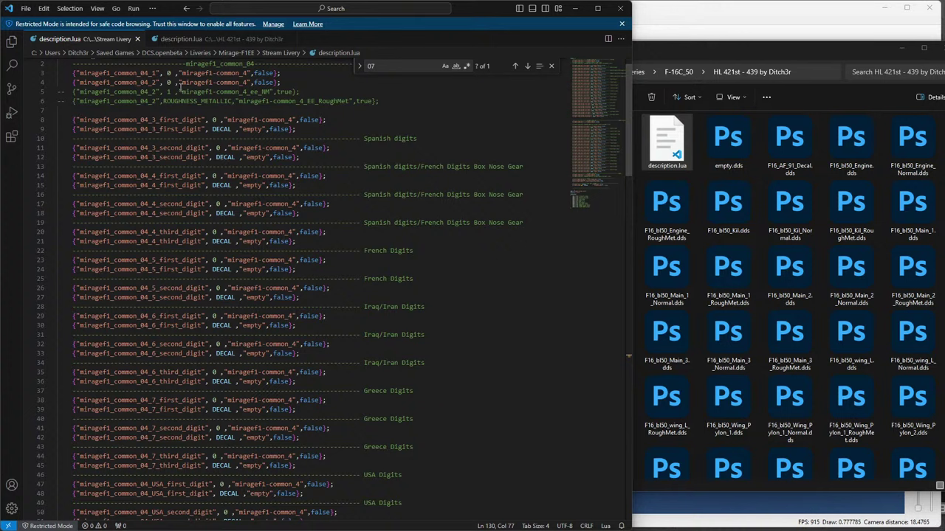
pyautogui.click(226, 40)
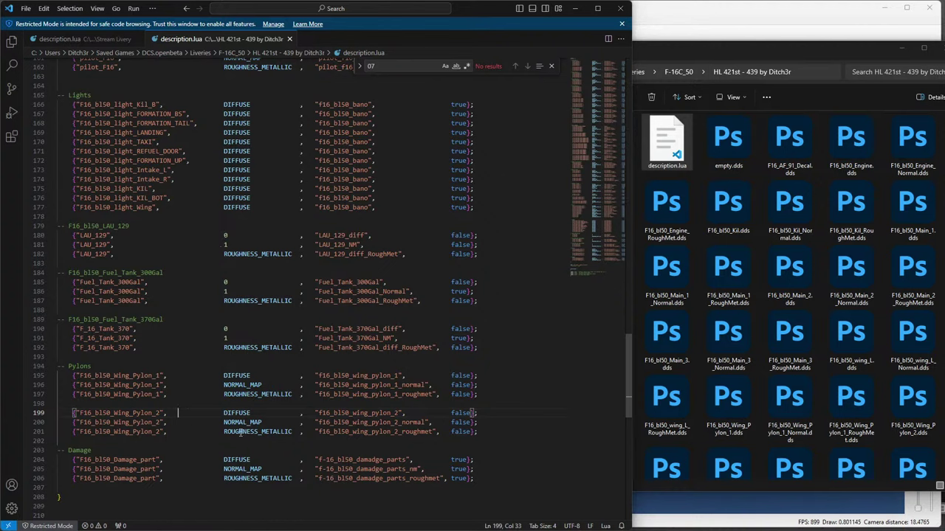
pyautogui.click(290, 39)
pyautogui.scroll(1, 229, 321)
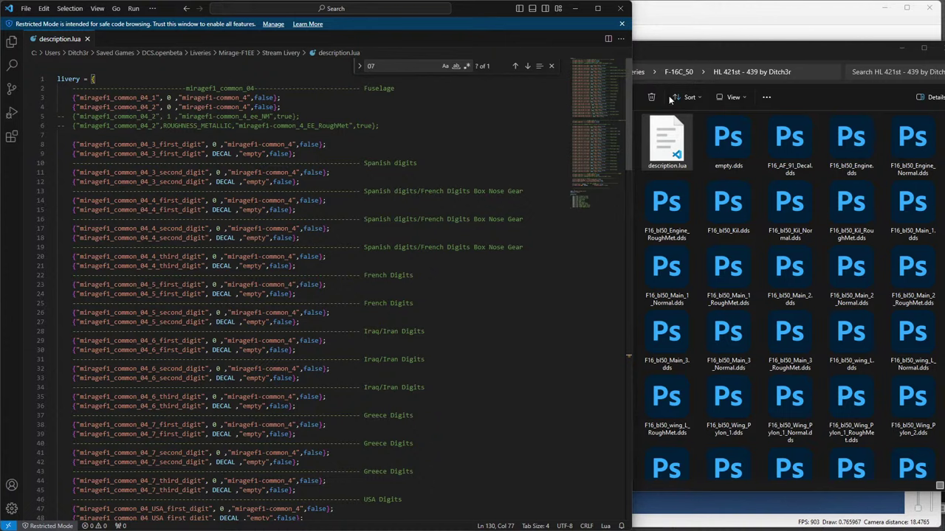
# Switch to Photoshop and look into the DIFF layer group of miragef1-common_3.psd.
pyautogui.click(744, 27)
pyautogui.scroll(2, 448, 254)
pyautogui.scroll(1, 435, 222)
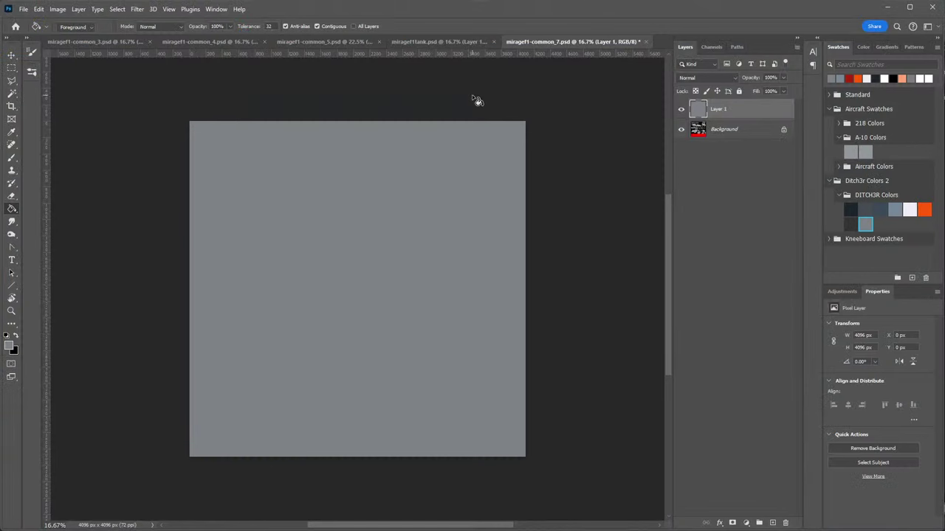
pyautogui.click(89, 40)
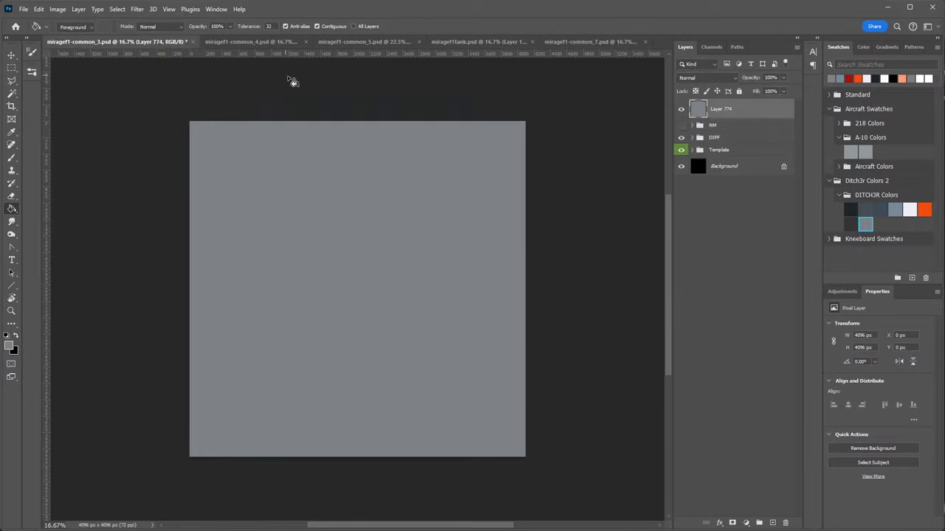
pyautogui.click(692, 138)
pyautogui.click(692, 138)
# Switch to ModelViewer, show the loaded texture list and check the fuselage texture name in the Stream Livery's description.lua.
pyautogui.hotkey('alt', 'Tab')
pyautogui.scroll(-3, 389, 208)
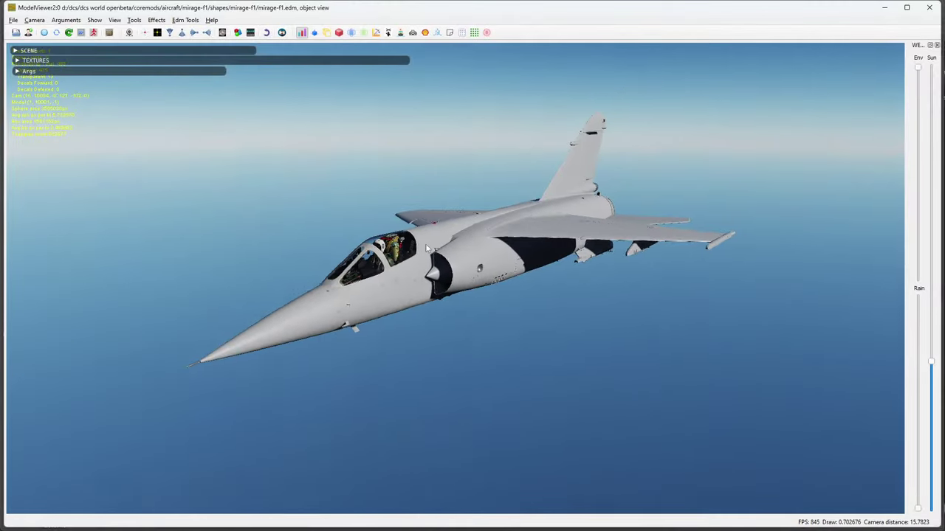
pyautogui.moveTo(389, 207); pyautogui.dragTo(475, 252)
pyautogui.scroll(2, 323, 203)
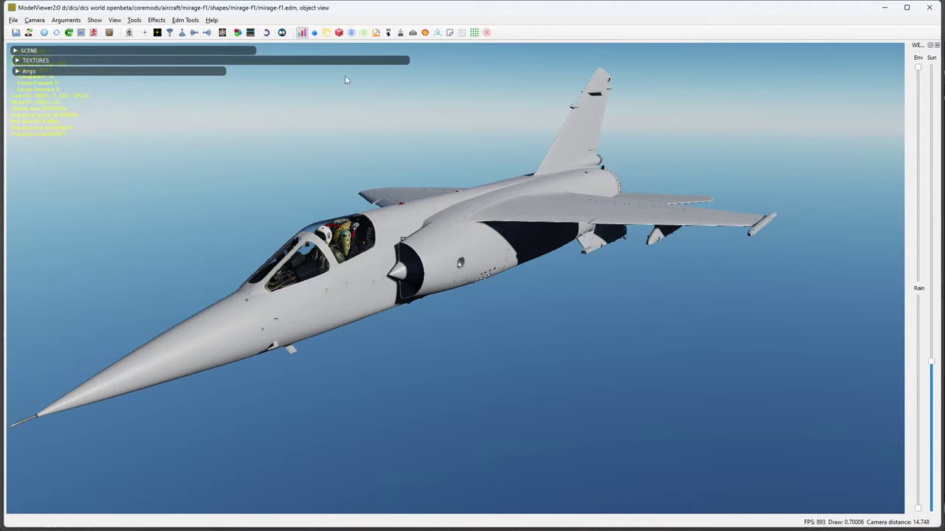
pyautogui.click(17, 60)
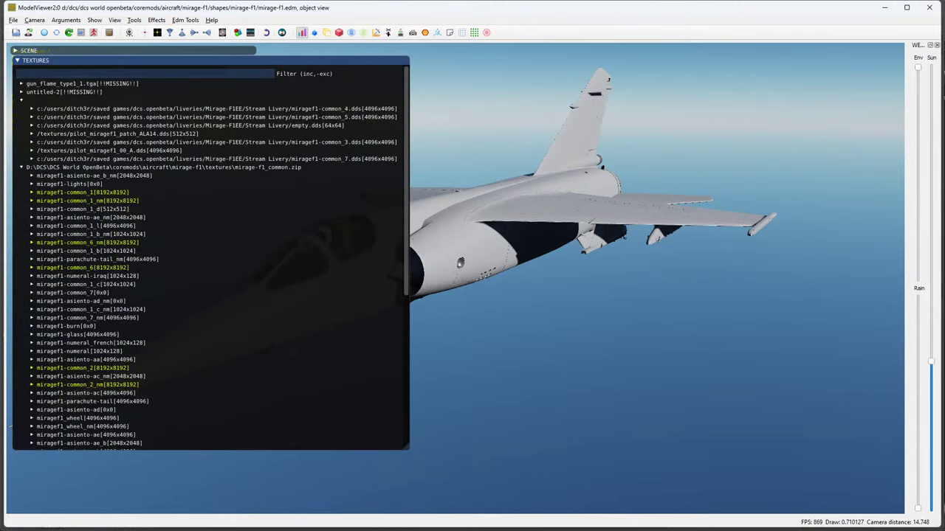
pyautogui.hotkey('alt', 'Tab')
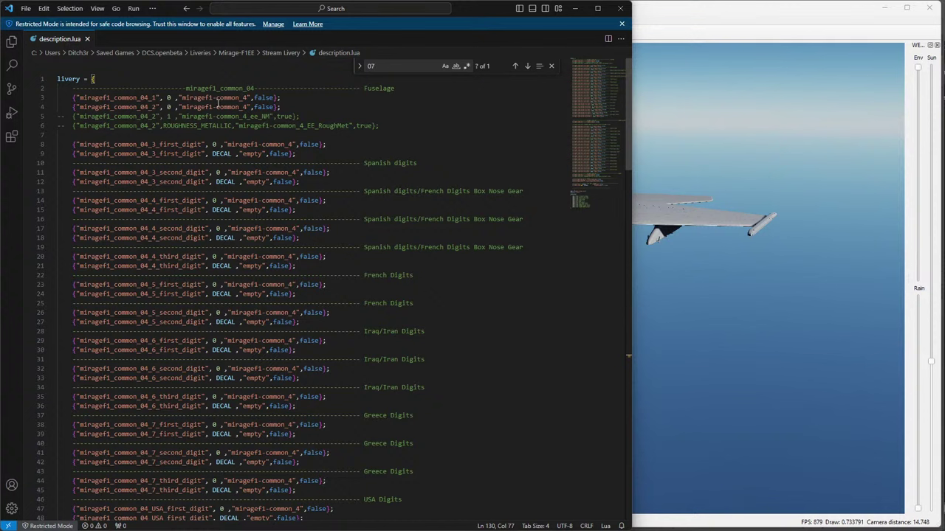
pyautogui.hotkey('alt', 'Tab')
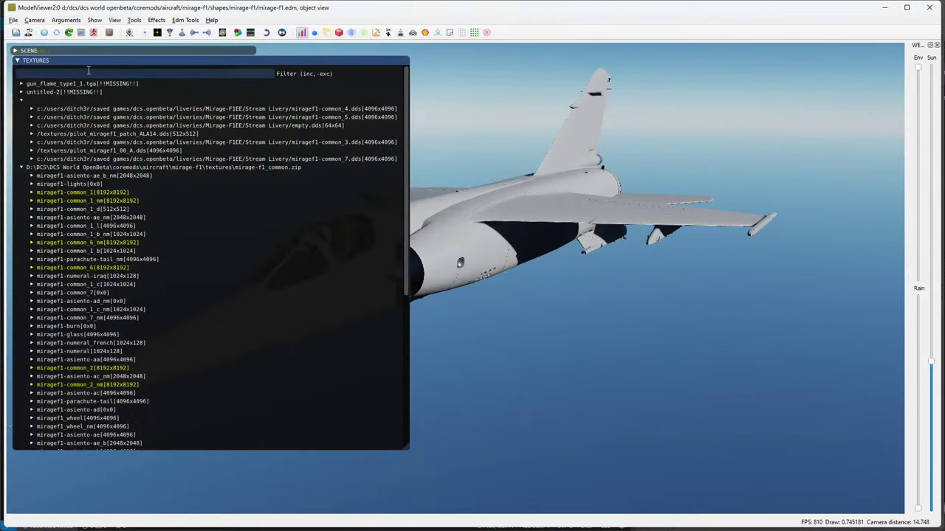
# Filter the texture list by 04 and preview the damaged textures from miragef1_damaged.zip.
pyautogui.write('04')
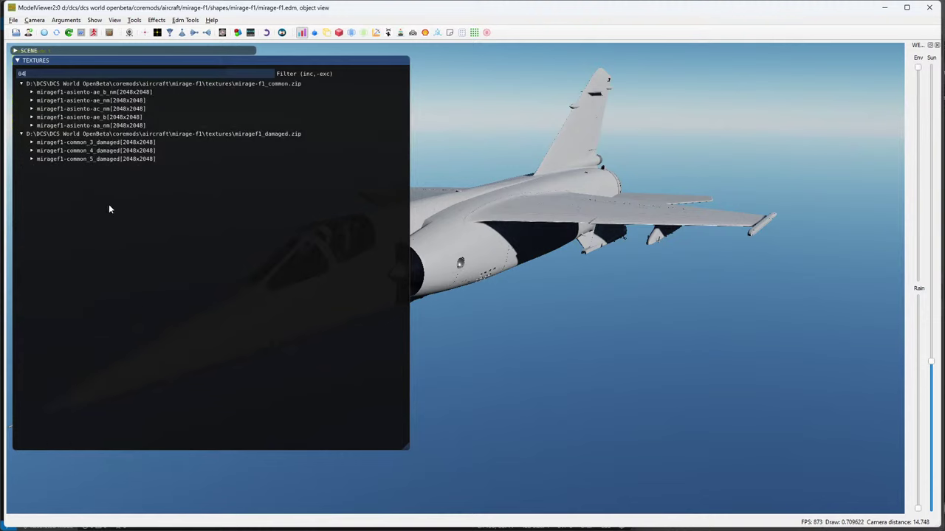
pyautogui.click(33, 152)
pyautogui.click(34, 152)
pyautogui.click(32, 142)
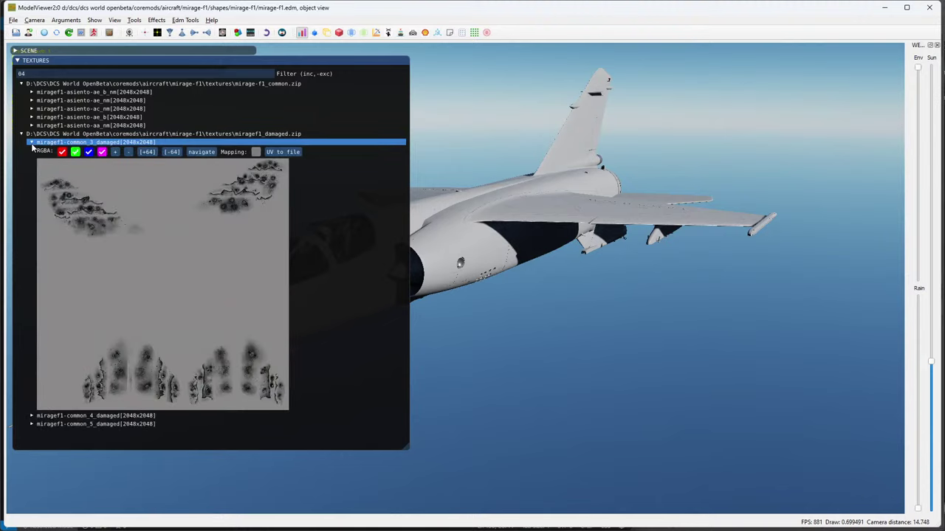
pyautogui.click(32, 143)
pyautogui.click(32, 159)
pyautogui.click(31, 160)
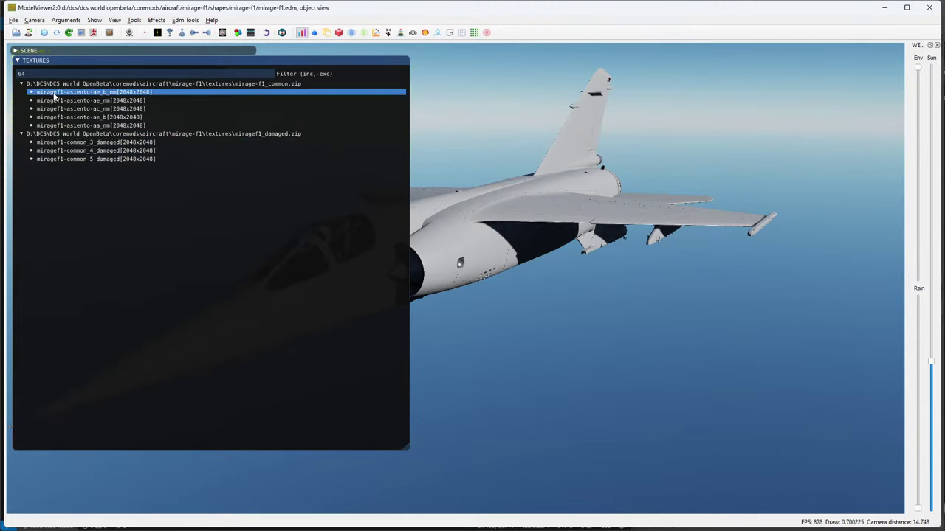
# Filter the texture list by 4 and preview miragef1-common_4 from mirage-f1_common_fuse.zip, briefly toggling its UV mapping.
pyautogui.doubleClick(21, 73)
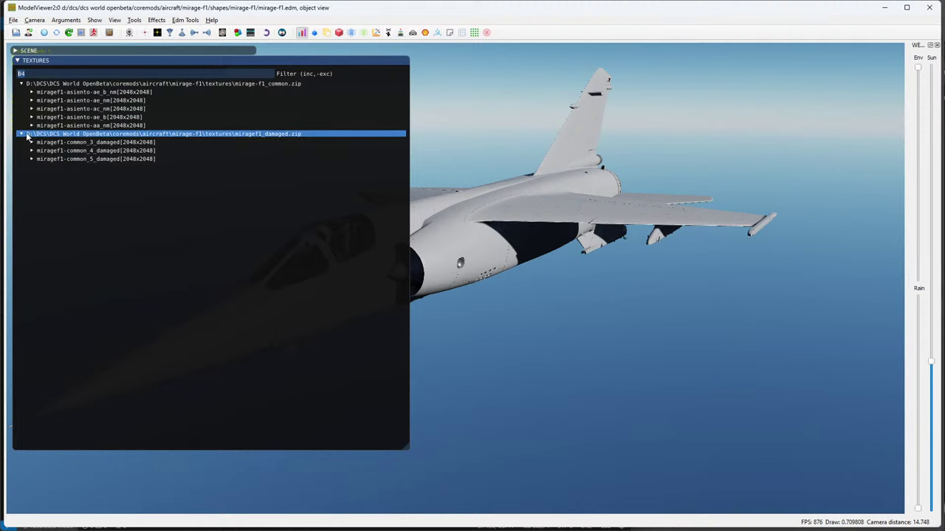
pyautogui.press('BackSpace')
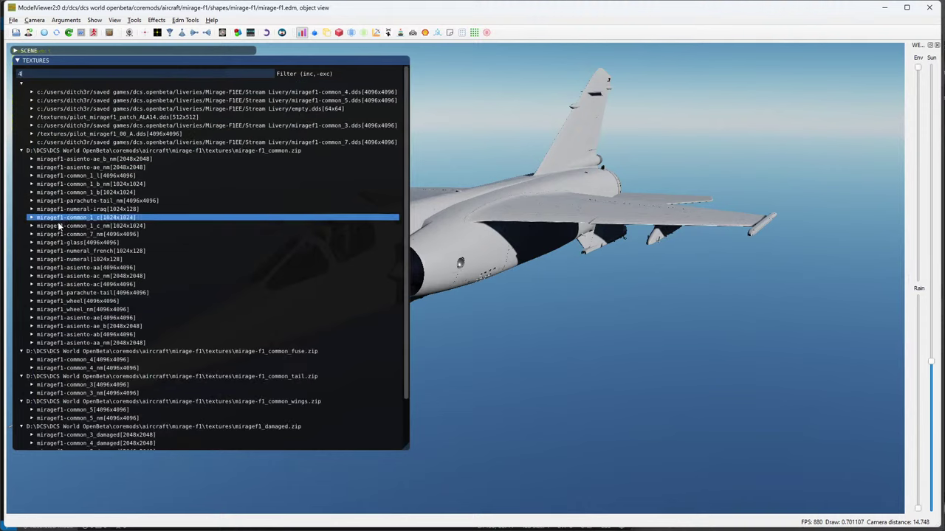
pyautogui.scroll(-2, 60, 281)
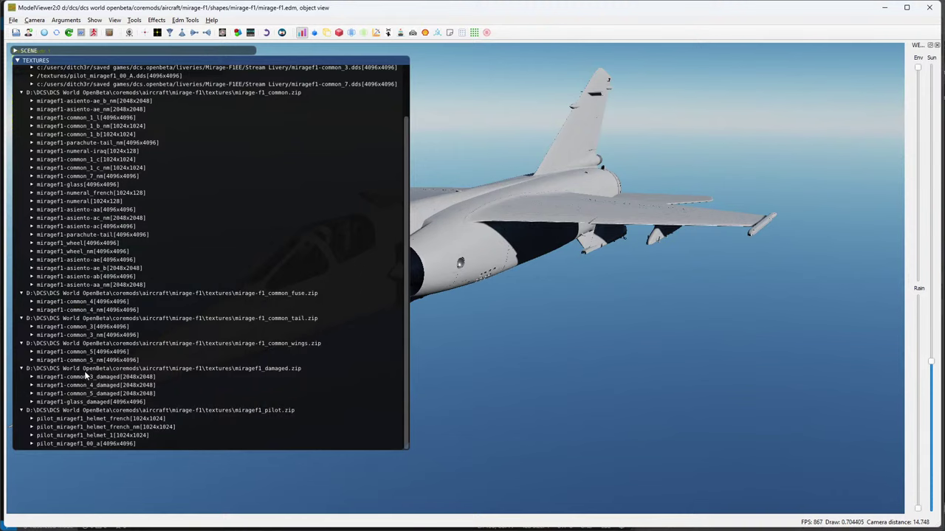
pyautogui.click(31, 302)
pyautogui.scroll(-5, 270, 347)
pyautogui.scroll(1, 243, 222)
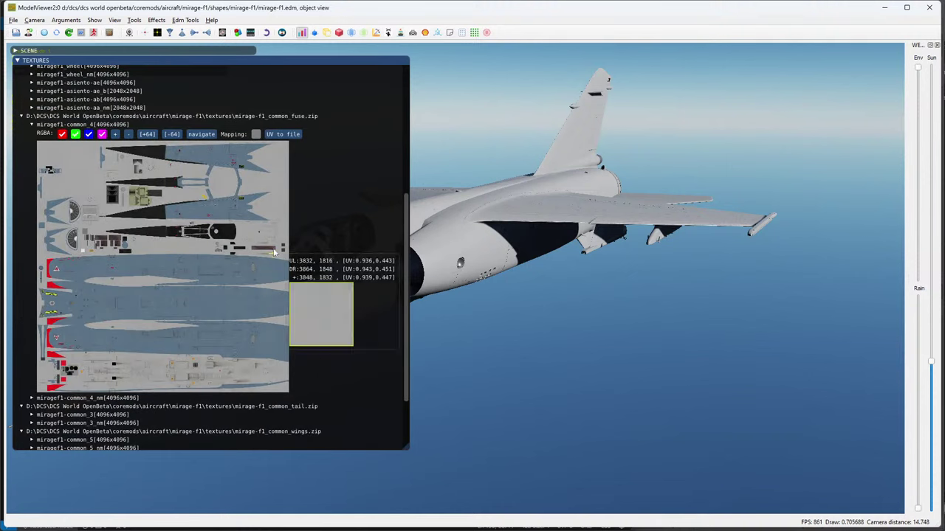
pyautogui.click(256, 134)
pyautogui.click(256, 134)
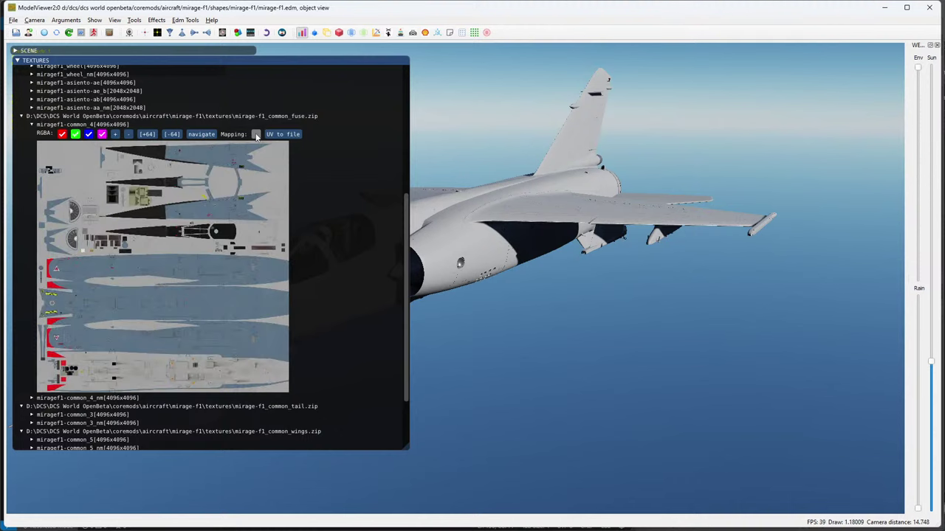
# Start exporting the miragef1-common_4 UVs to a file and create a folder named F1EE in G:\UVs.
pyautogui.click(281, 135)
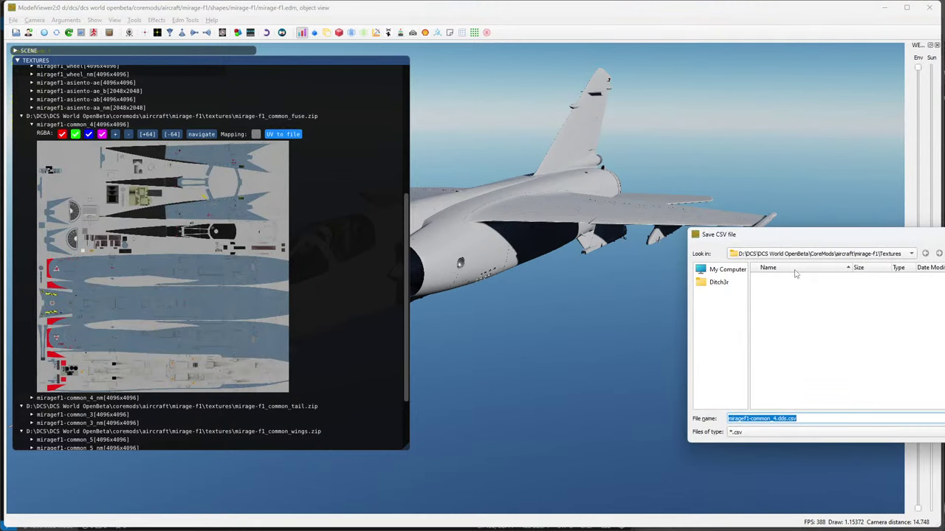
pyautogui.click(720, 270)
pyautogui.doubleClick(780, 313)
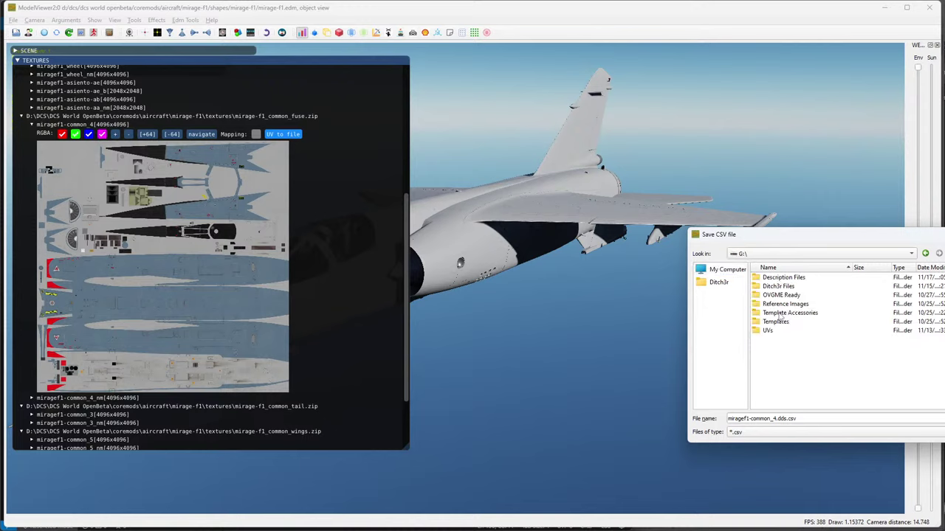
pyautogui.doubleClick(772, 331)
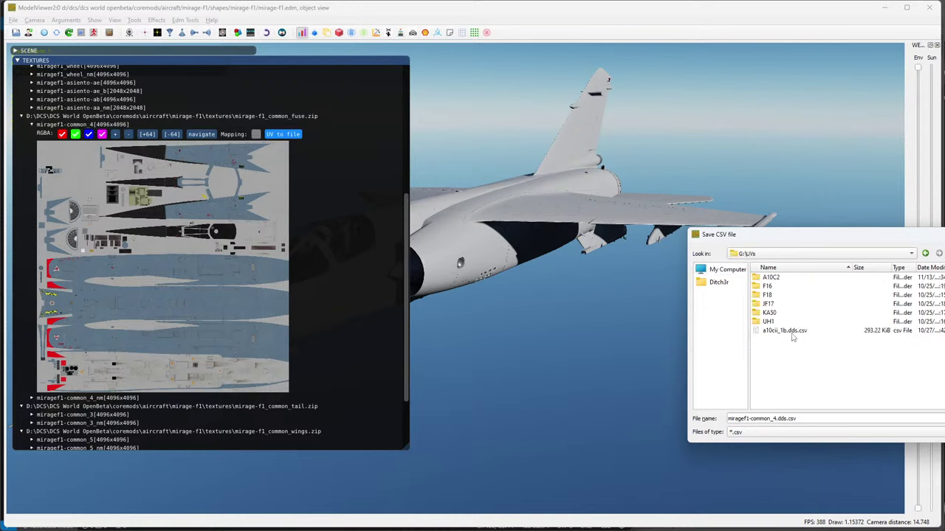
pyautogui.rightClick(780, 357)
pyautogui.click(805, 362)
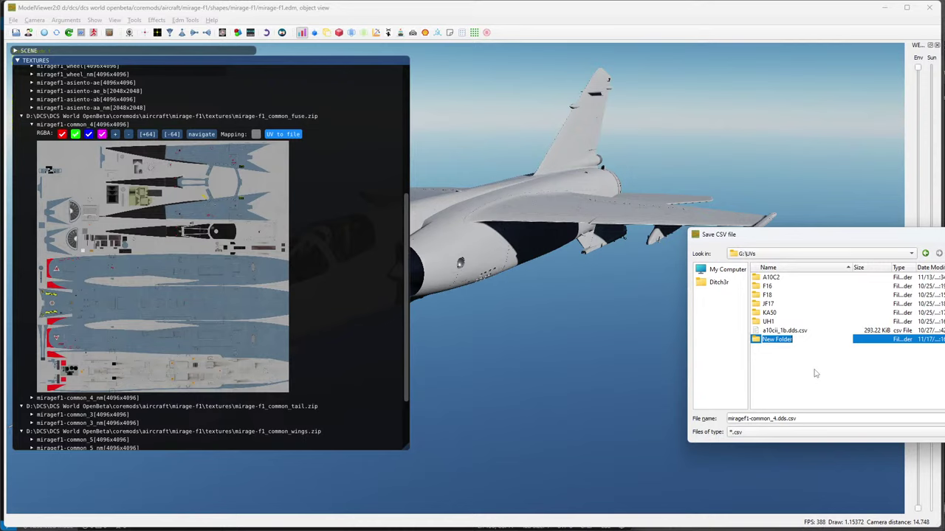
pyautogui.write('F1EE')
pyautogui.press('Return')
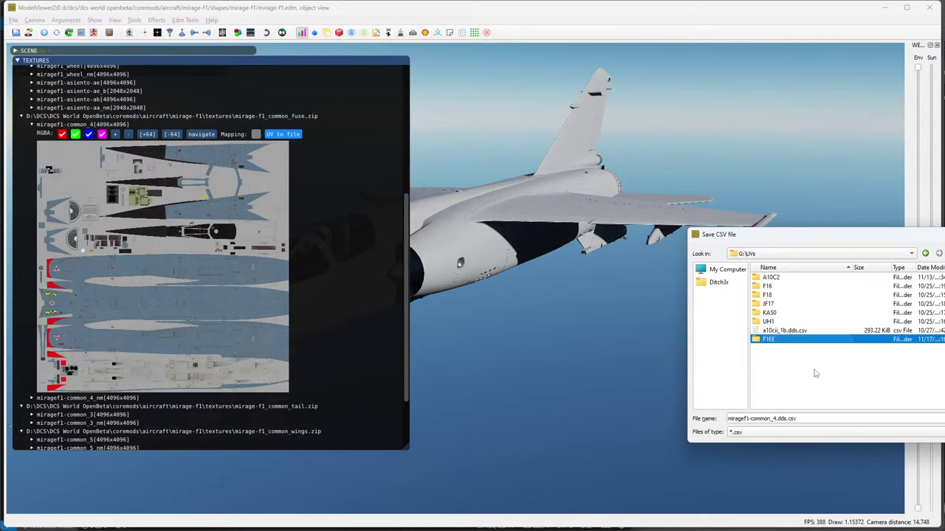
# Save the UV export as miragef1-common_4.dds.csv in the F1EE folder and collapse the texture's preview.
pyautogui.doubleClick(797, 340)
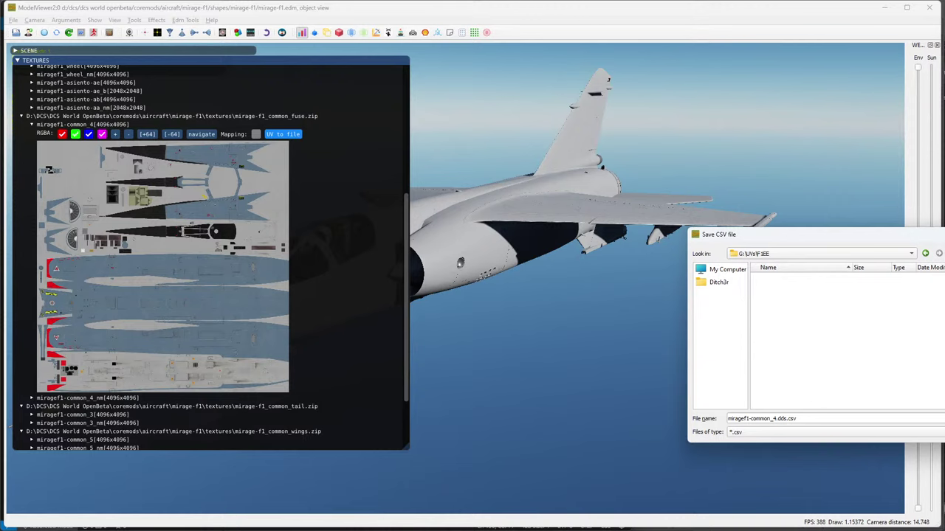
pyautogui.press('Return')
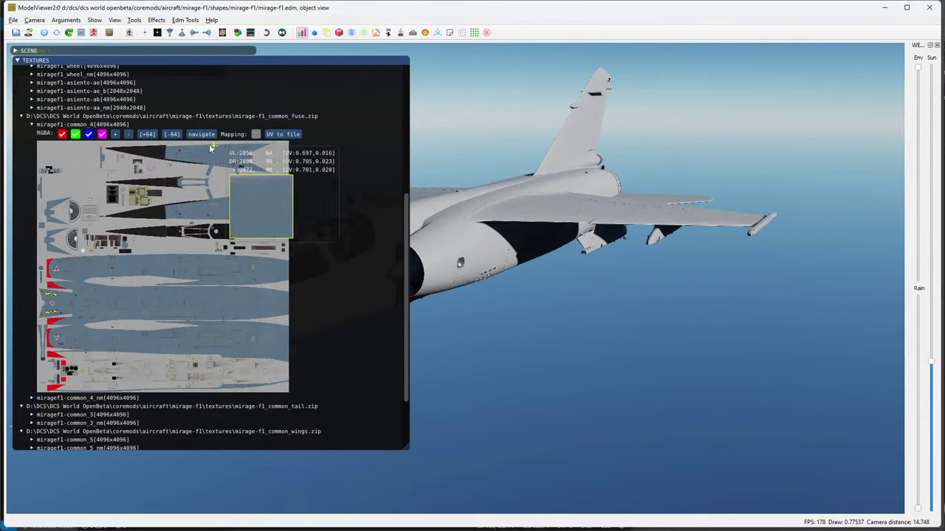
pyautogui.click(31, 125)
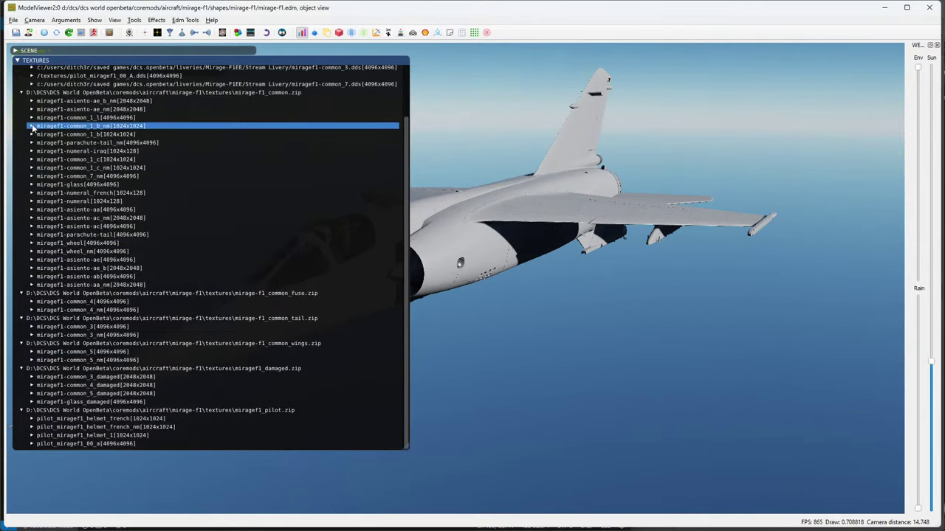
pyautogui.scroll(2, 56, 94)
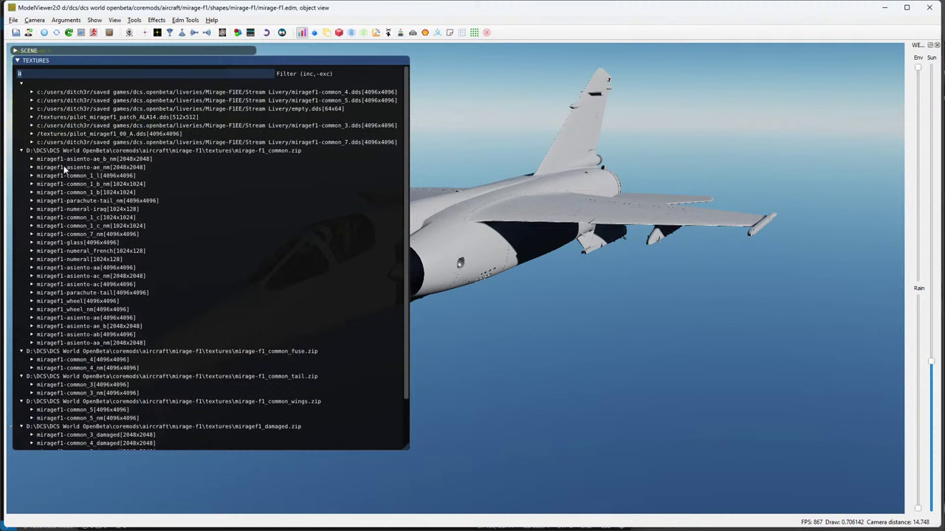
# Filter the texture list by 5 and export the UVs of miragef1-common_5 from mirage-f1_common_wings.zip as miragef1-common_5.dds.csv in G:\UVs\F1EE.
pyautogui.write('5')
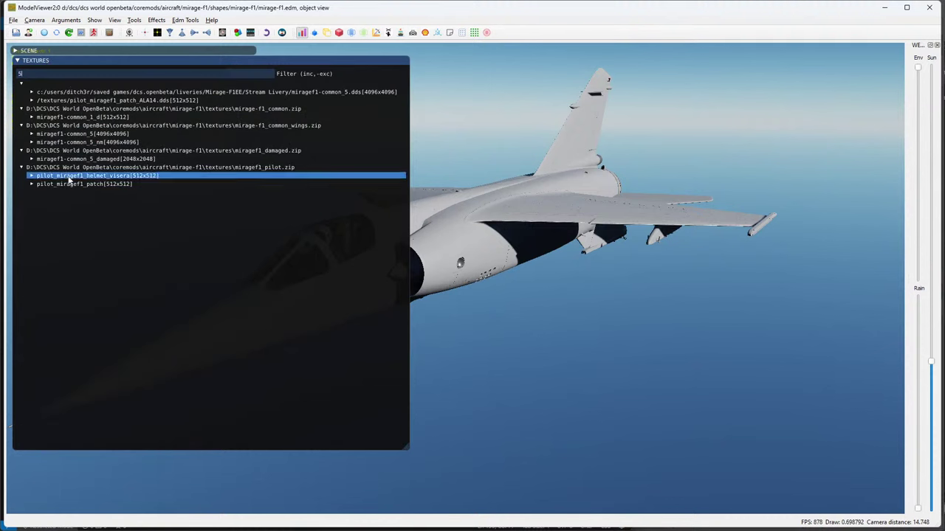
pyautogui.click(45, 133)
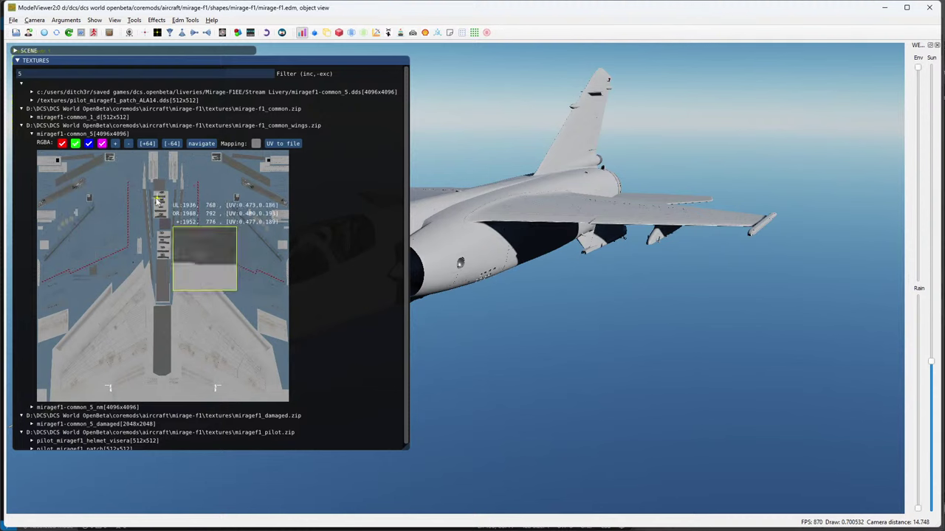
pyautogui.click(283, 143)
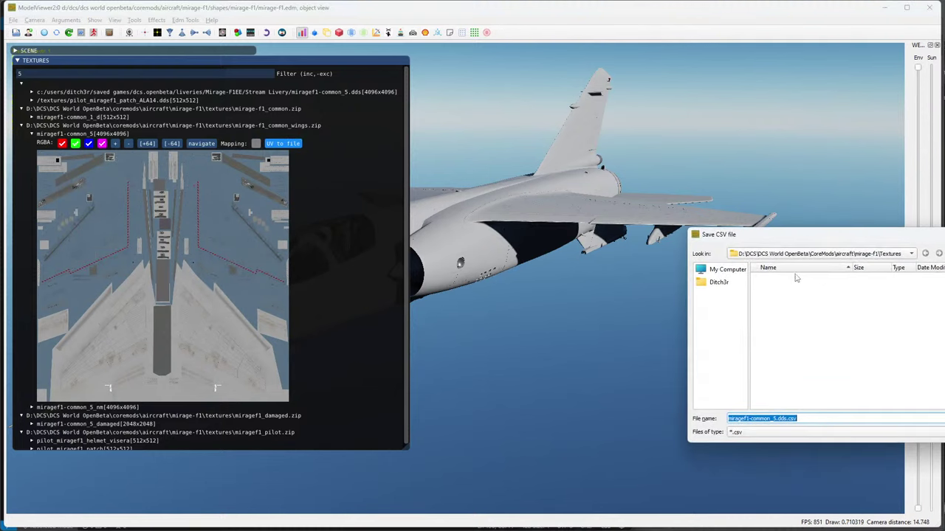
pyautogui.click(719, 270)
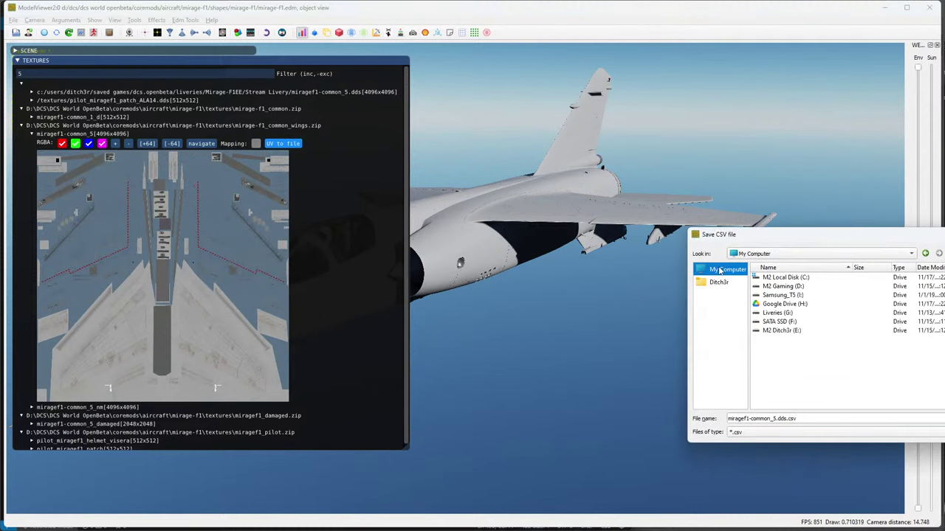
pyautogui.doubleClick(778, 313)
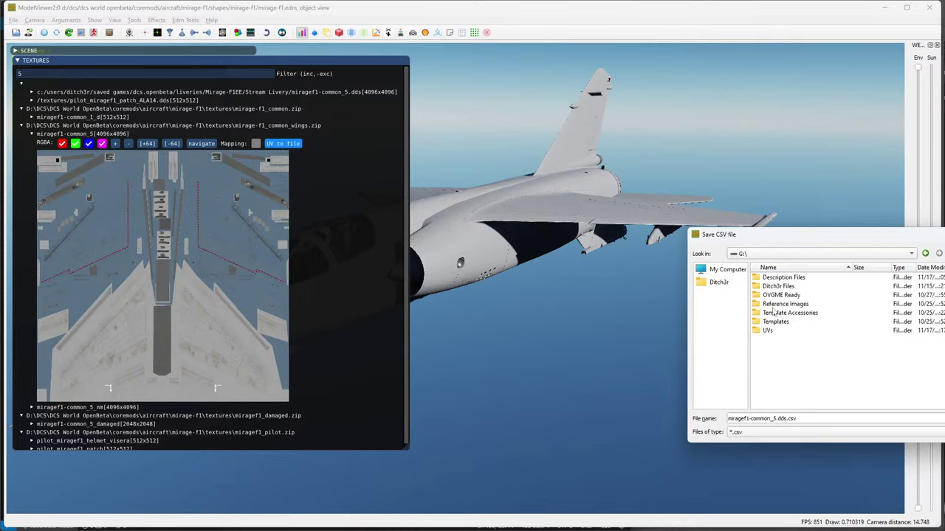
pyautogui.doubleClick(768, 330)
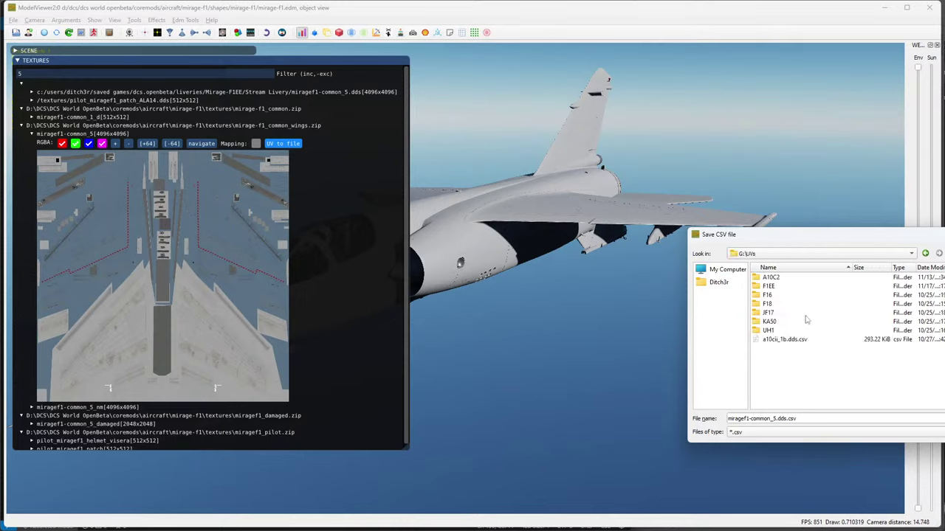
pyautogui.doubleClick(768, 287)
pyautogui.press('Return')
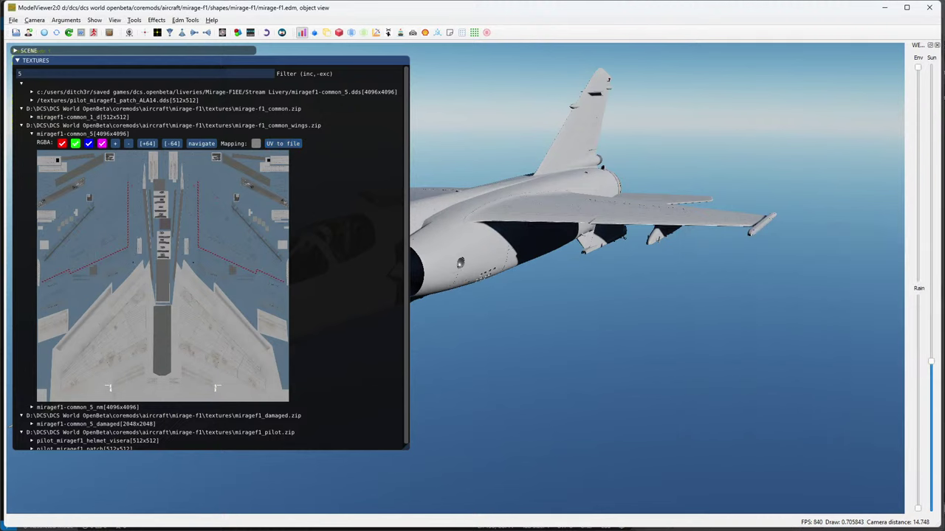
# Check description.lua for the tail texture's number, then filter the ModelViewer texture list by 3 and preview miragef1-common_3 from mirage-f1_common_tail.zip.
pyautogui.hotkey('alt', 'Tab')
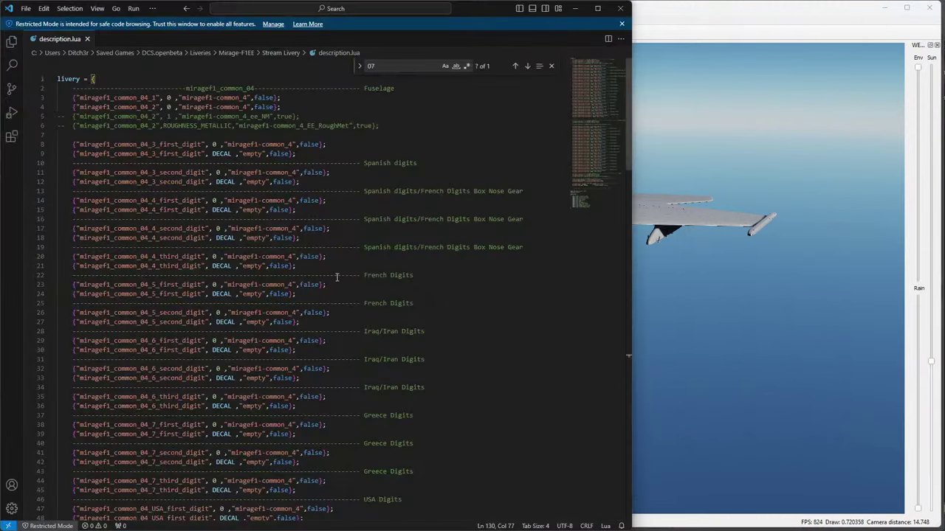
pyautogui.scroll(-13, 135, 123)
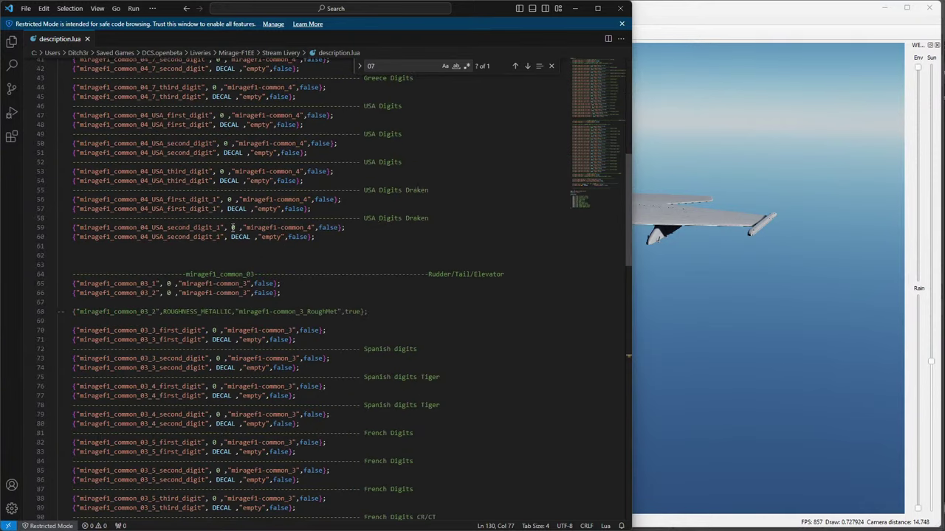
pyautogui.hotkey('alt', 'Tab')
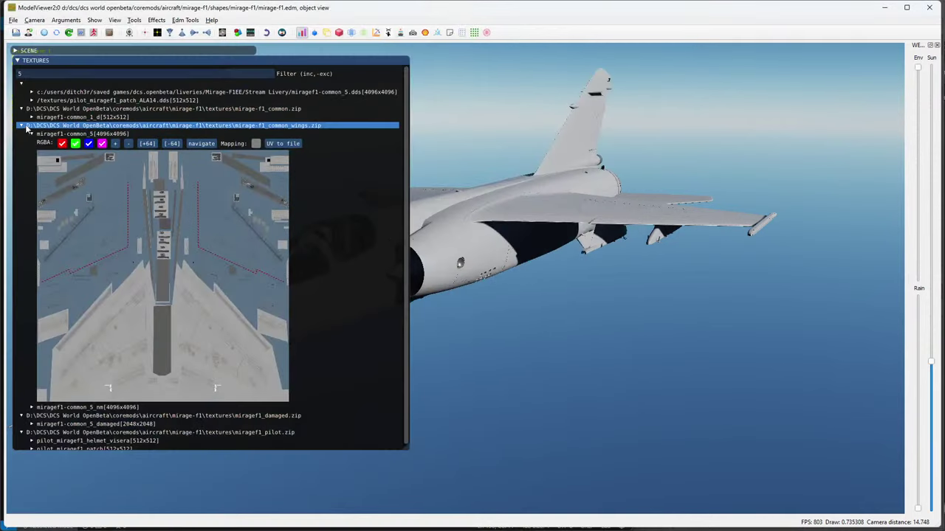
pyautogui.write('3')
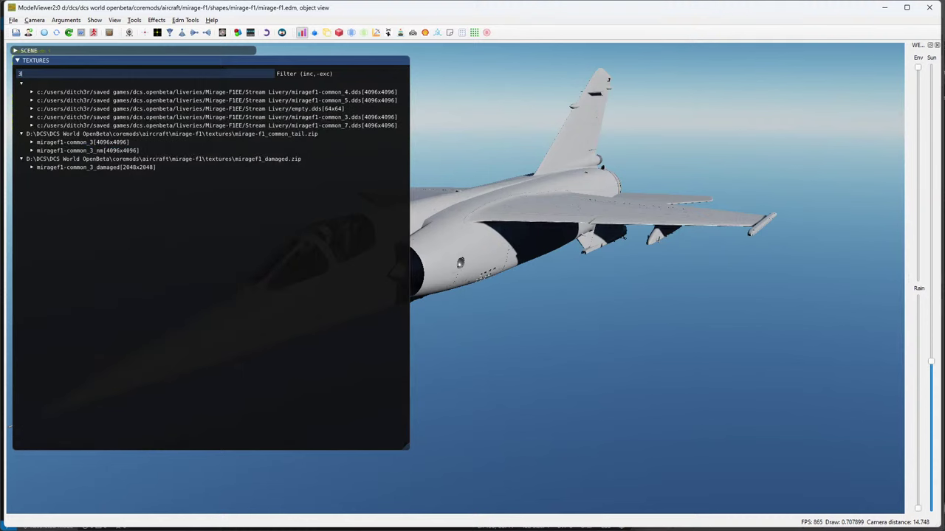
pyautogui.click(81, 141)
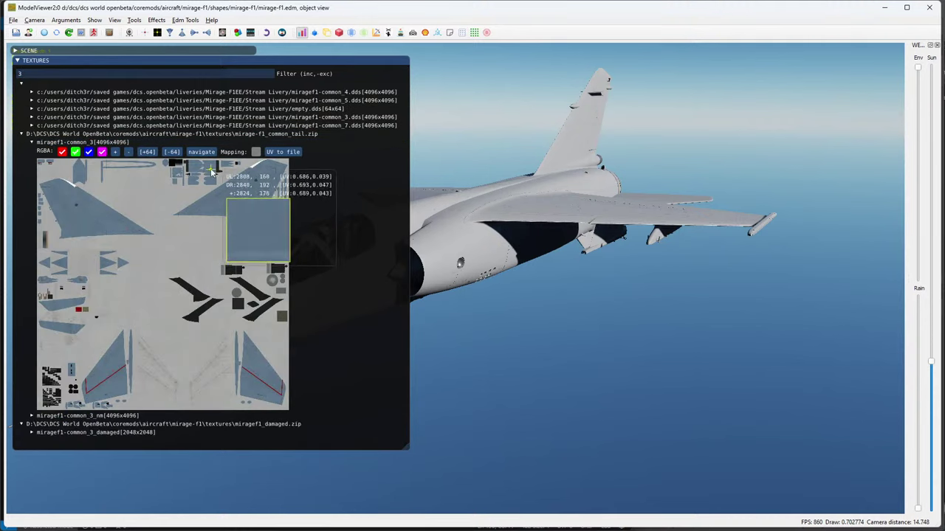
# Export the miragef1-common_3 UVs as miragef1-common_3.dds.csv in G:\UVs\F1EE and collapse the texture's preview.
pyautogui.click(279, 152)
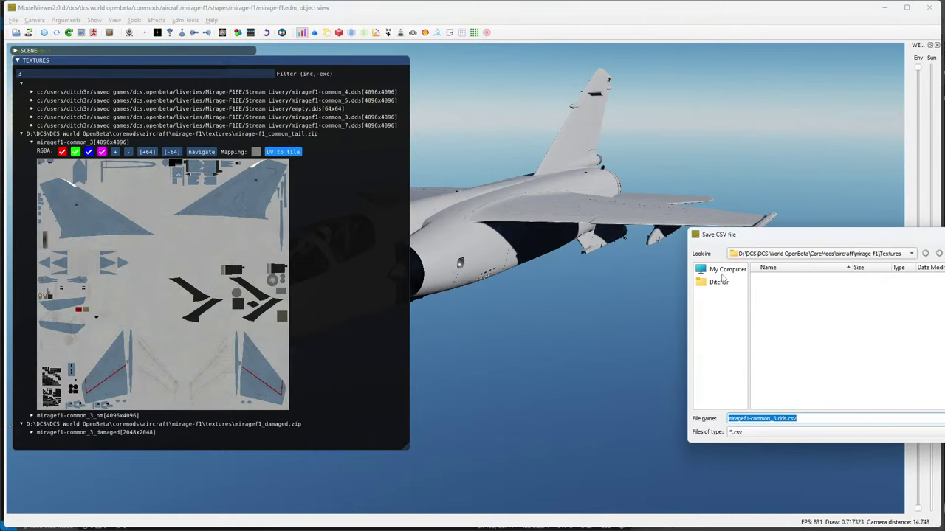
pyautogui.doubleClick(779, 313)
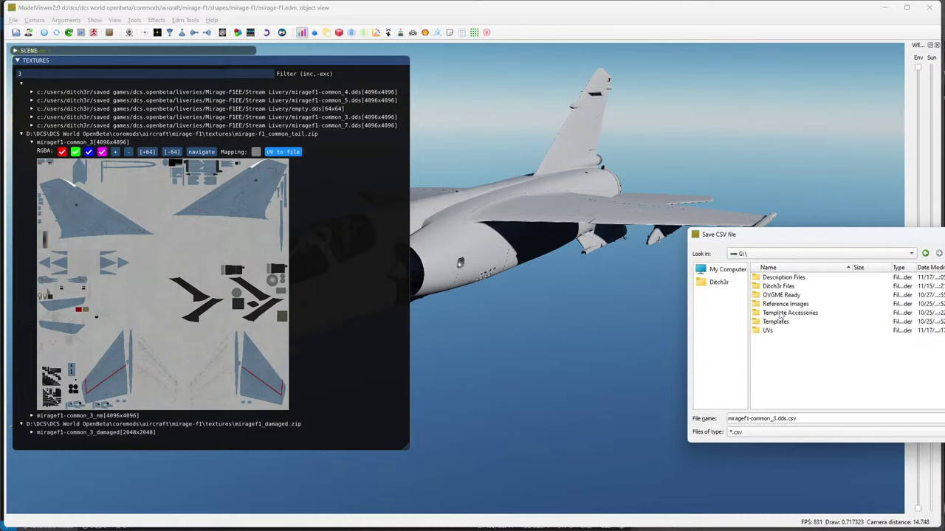
pyautogui.doubleClick(769, 332)
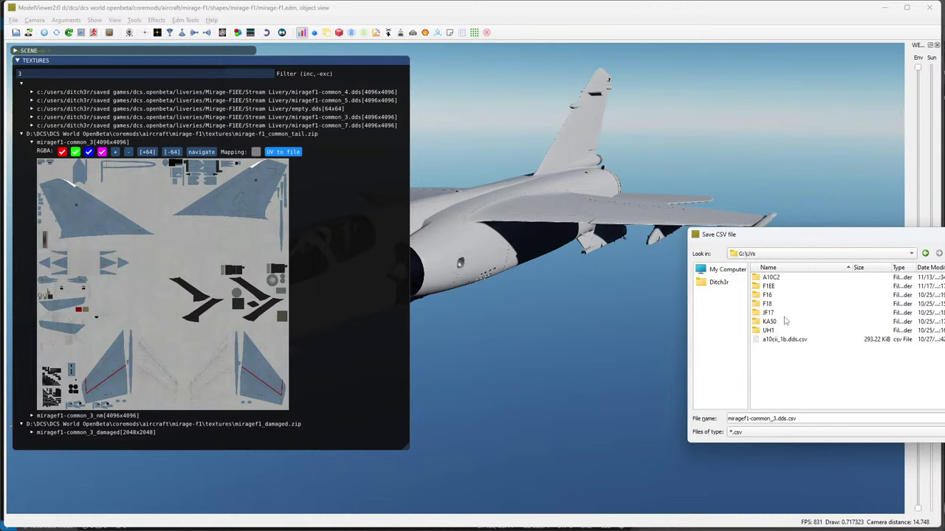
pyautogui.doubleClick(777, 303)
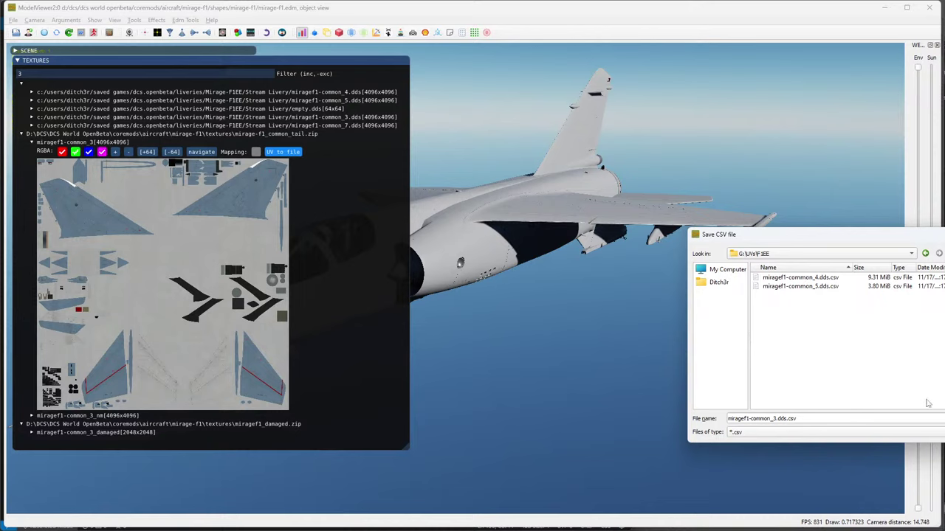
pyautogui.press('Return')
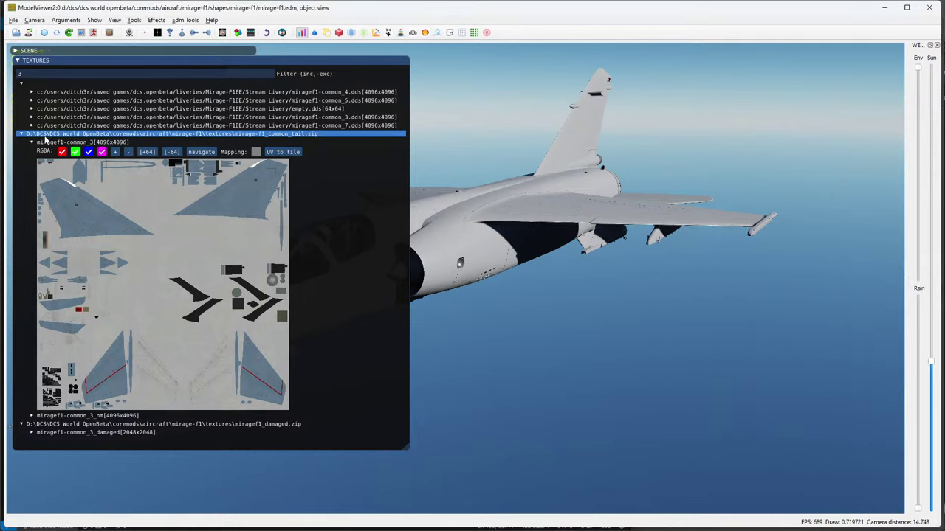
pyautogui.click(31, 143)
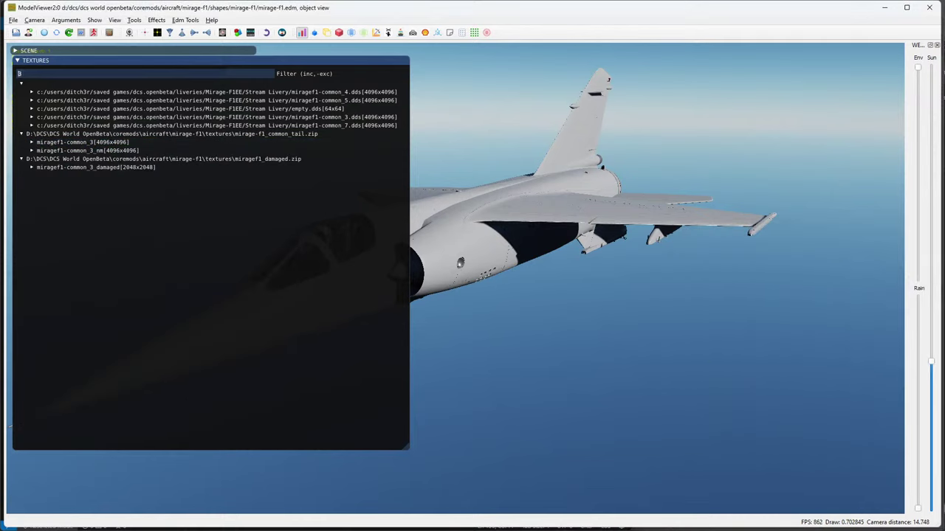
# Filter the texture list by 7 and try to preview miragef1-common_7 from mirage-f1_common.zip.
pyautogui.write('7')
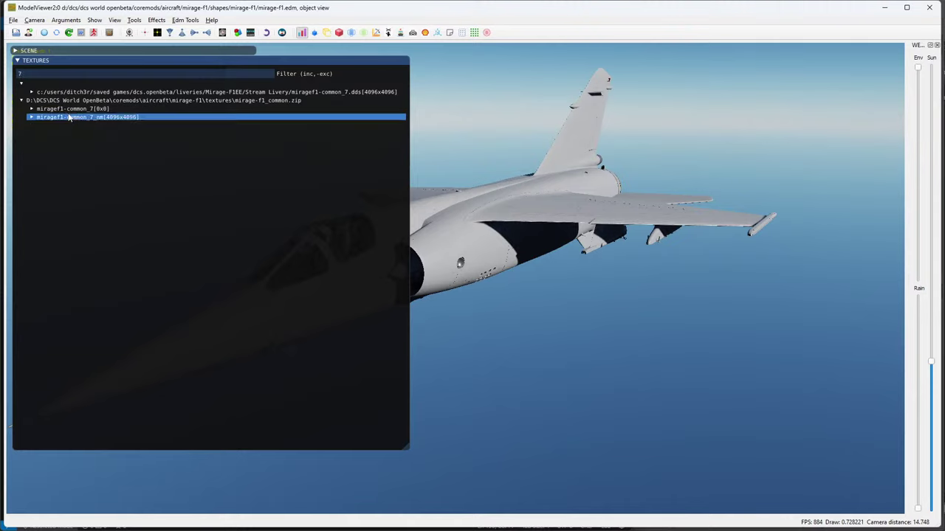
pyautogui.click(31, 108)
pyautogui.click(32, 109)
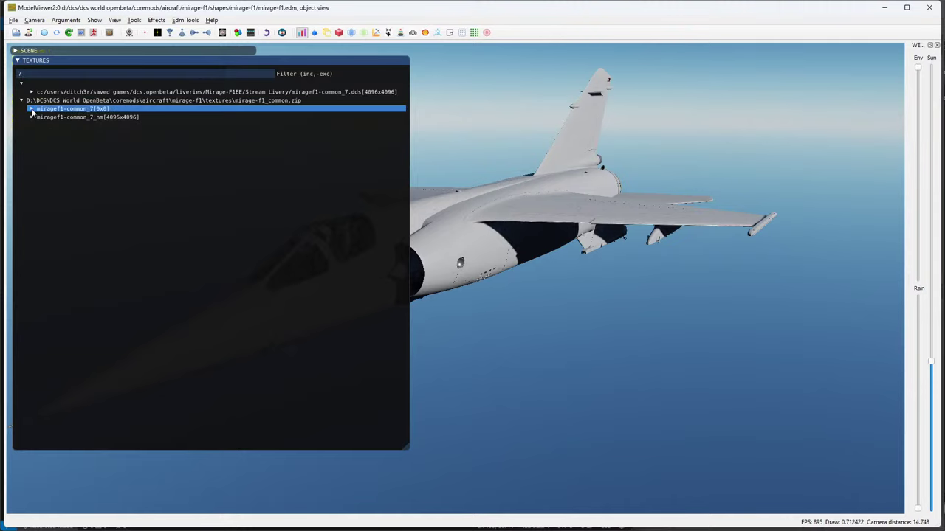
pyautogui.click(89, 118)
# Check the fuel tank and pylons section of description.lua in the code editor and return to ModelViewer.
pyautogui.hotkey('alt', 'Tab')
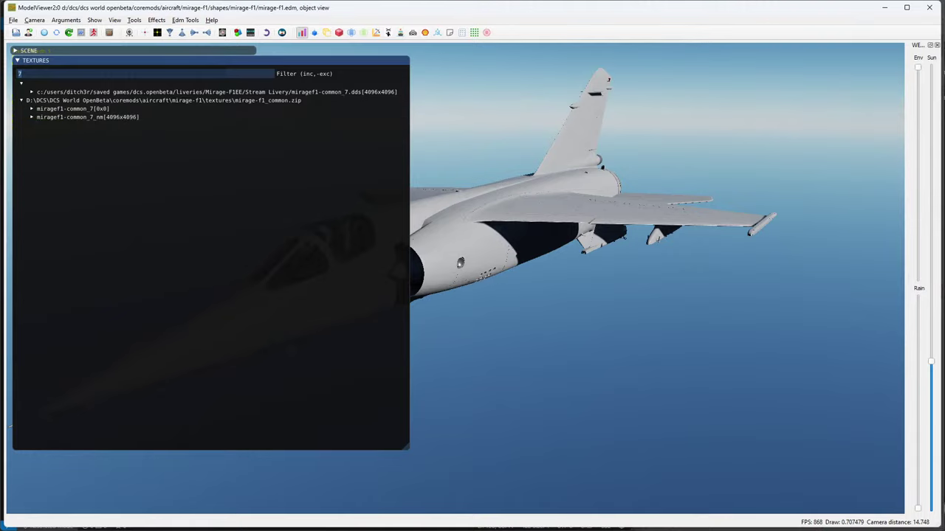
pyautogui.scroll(-7, 553, 255)
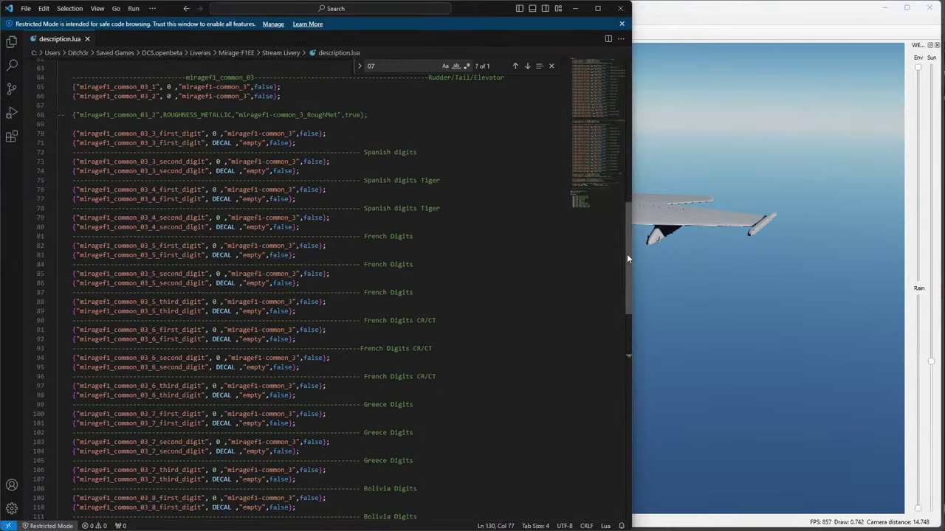
pyautogui.moveTo(626, 254); pyautogui.dragTo(628, 350)
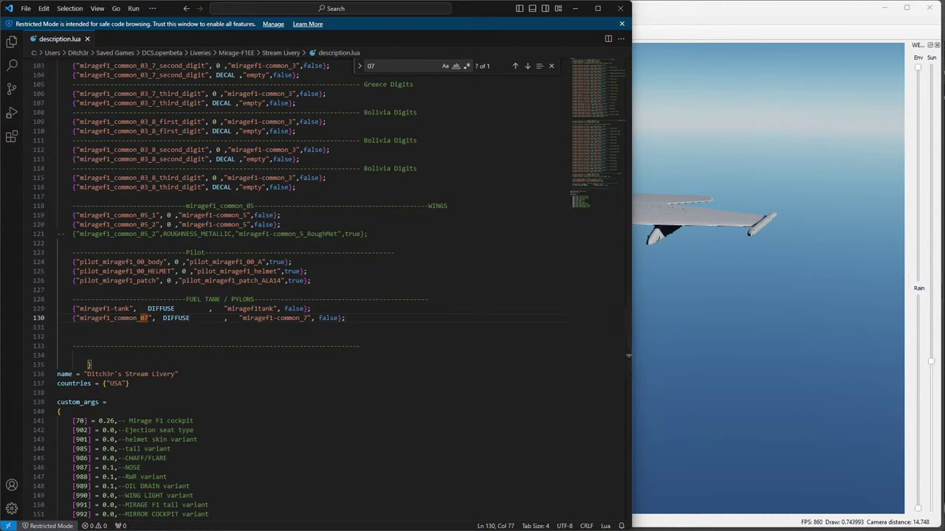
pyautogui.hotkey('alt', 'Tab')
pyautogui.hotkey('alt', 'Tab')
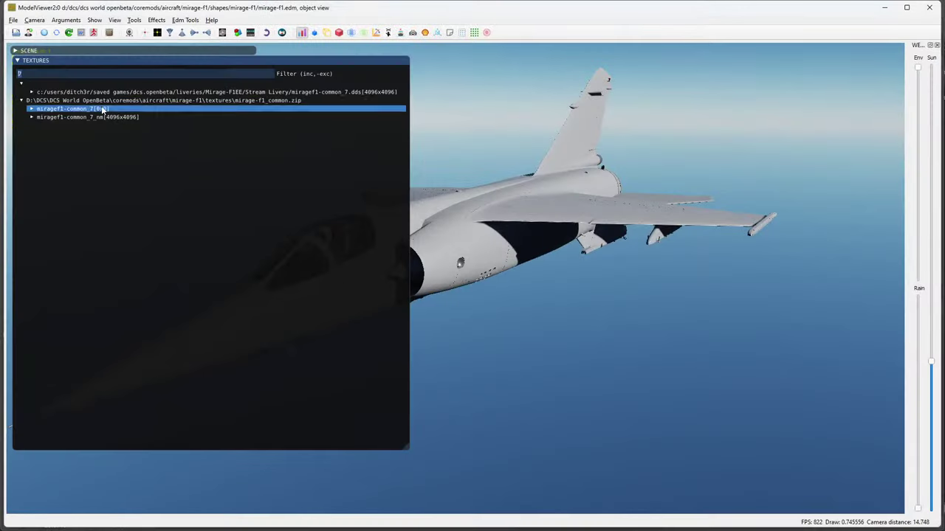
# Preview the livery's miragef1-common_7.dds and the miragef1-common_7_nm texture, briefly toggling the latter's UV mapping.
pyautogui.click(31, 93)
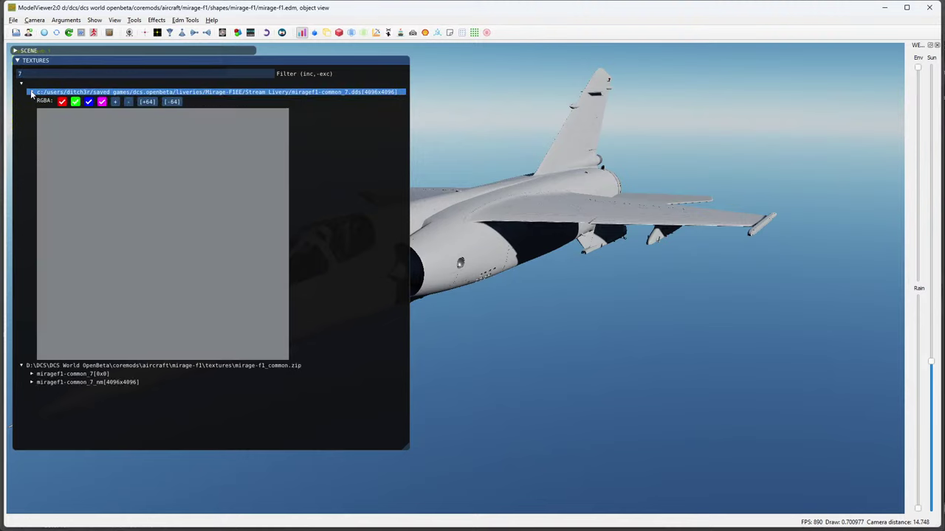
pyautogui.click(31, 93)
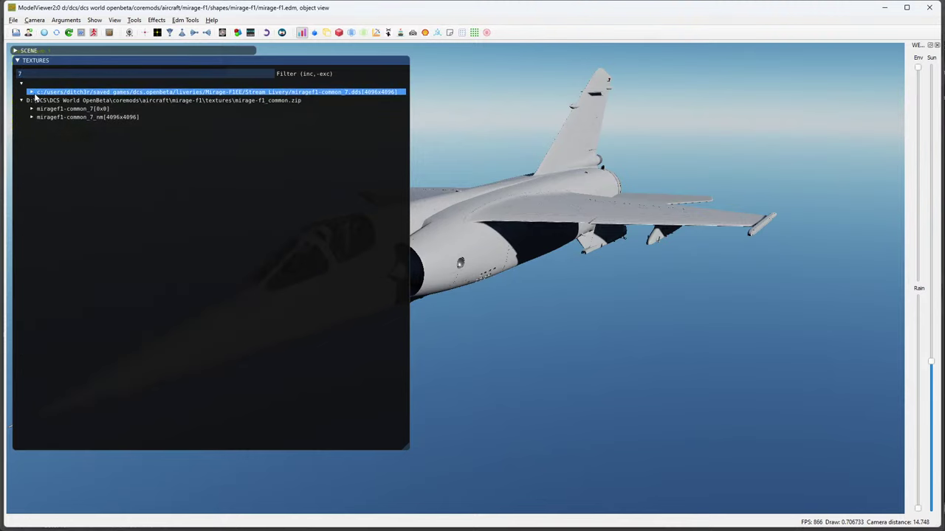
pyautogui.click(32, 109)
pyautogui.click(32, 109)
pyautogui.click(32, 117)
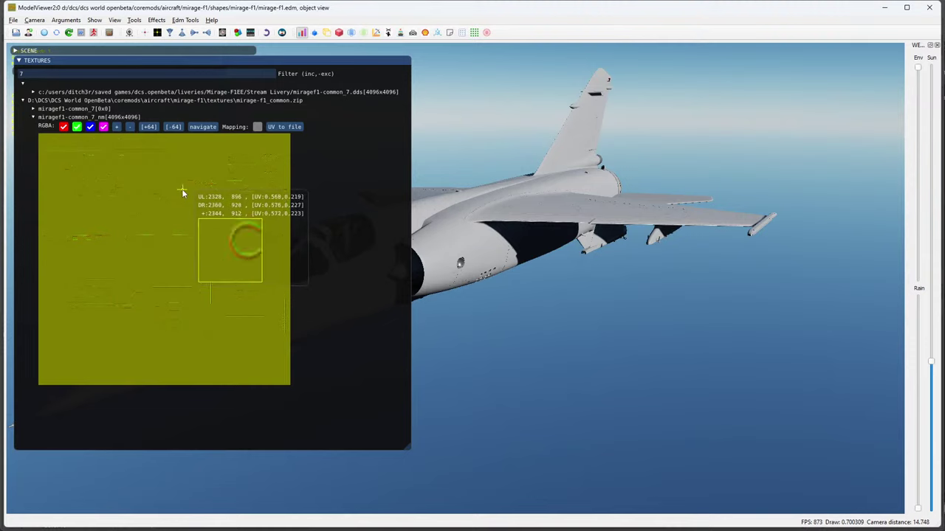
pyautogui.click(258, 128)
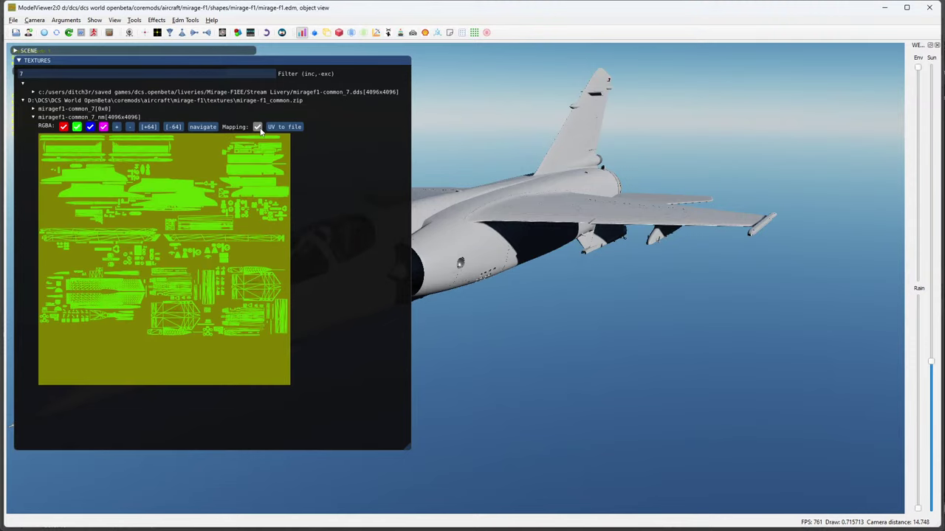
pyautogui.click(258, 128)
# Export the miragef1-common_7_nm UVs as miragef1-common_7_nm.dds.csv in the G:\UVs\F1EE folder.
pyautogui.click(285, 127)
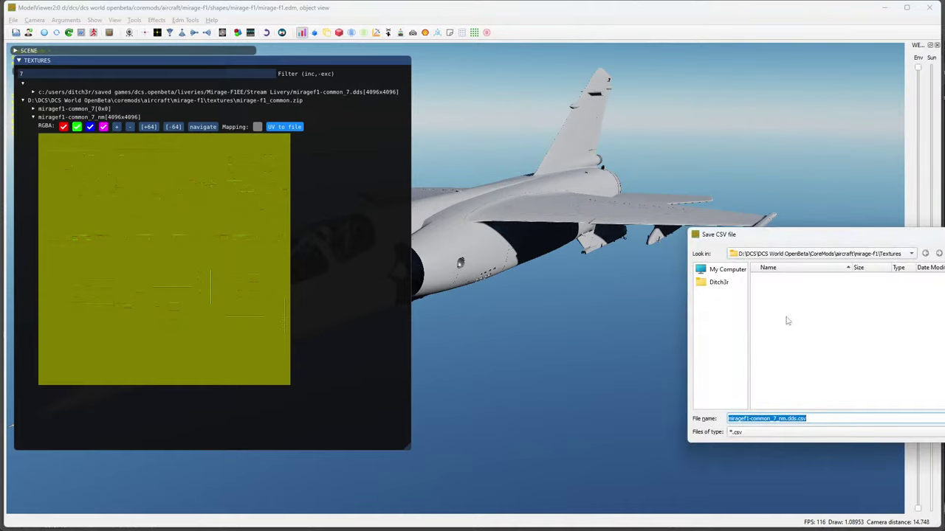
pyautogui.click(721, 272)
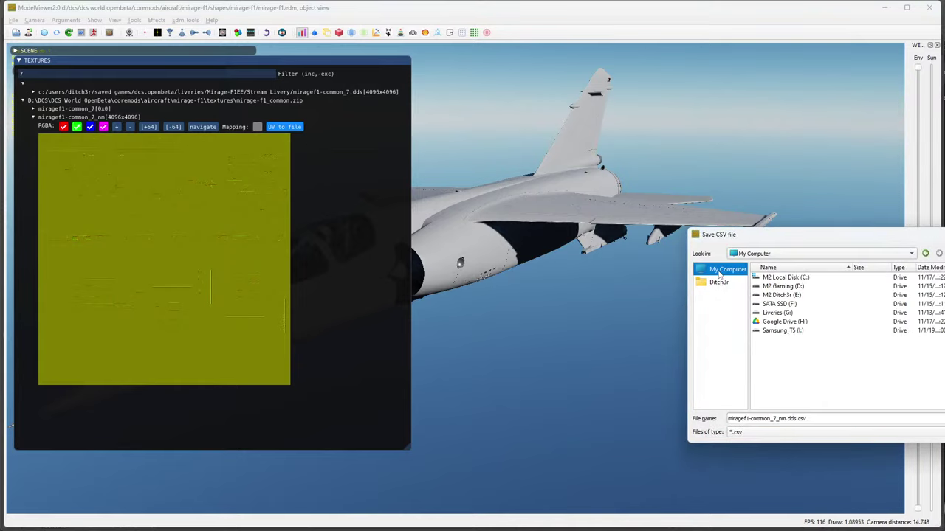
pyautogui.doubleClick(772, 316)
pyautogui.doubleClick(774, 332)
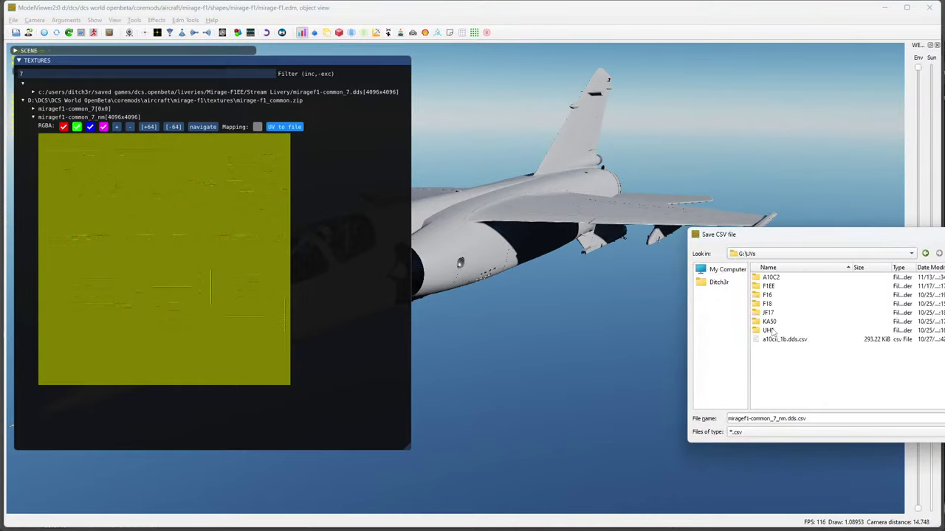
pyautogui.doubleClick(778, 288)
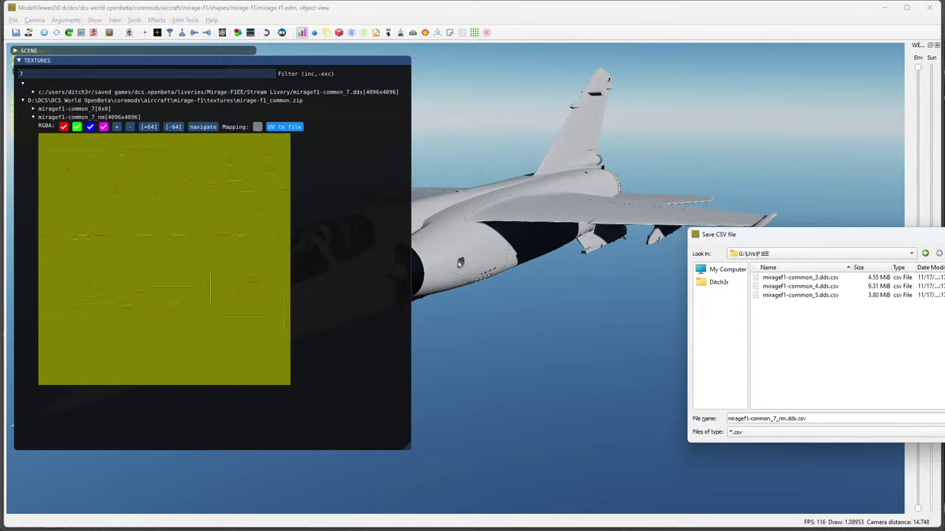
pyautogui.press('Return')
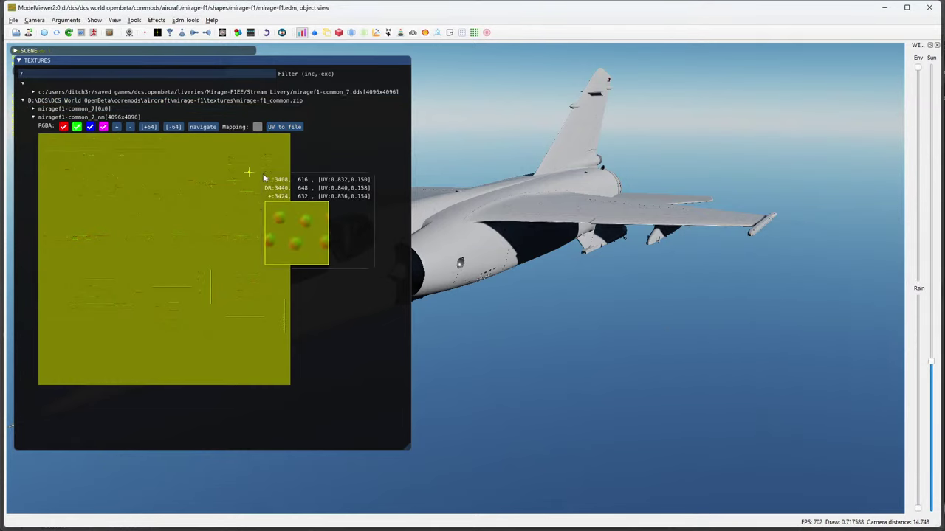
# Collapse the texture list and load the recently used fuel tank model ptb_1200_f1.edm.
pyautogui.click(18, 59)
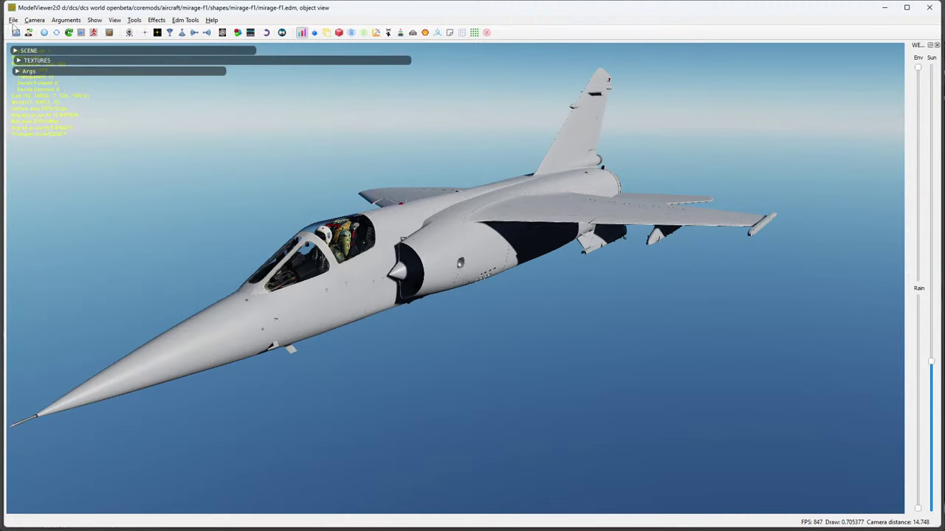
pyautogui.click(14, 20)
pyautogui.moveTo(53, 90)
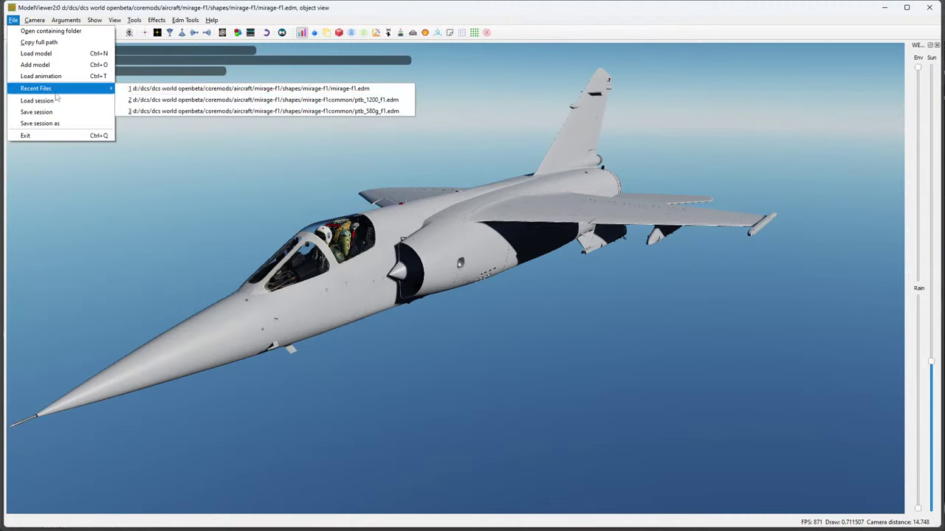
pyautogui.click(181, 101)
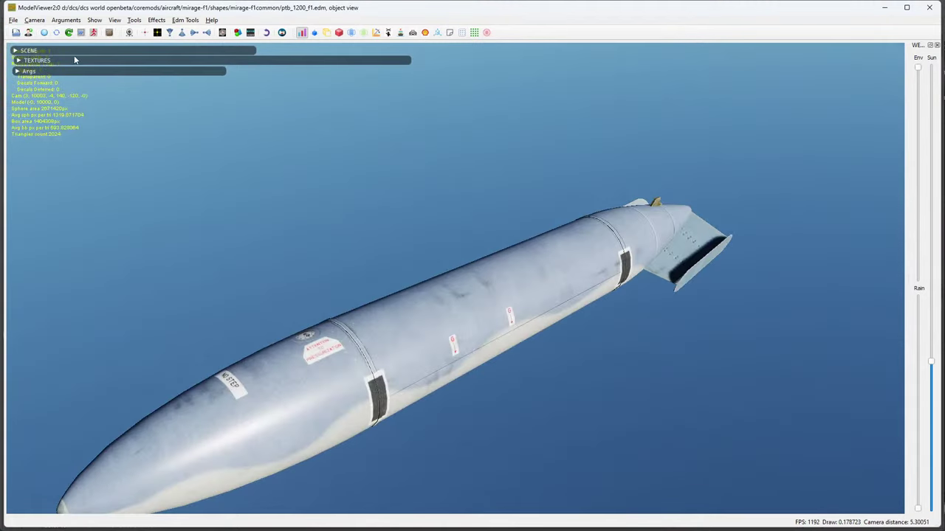
# Clear the texture filter and preview the miragef1tank texture from weapons.zip.
pyautogui.click(19, 60)
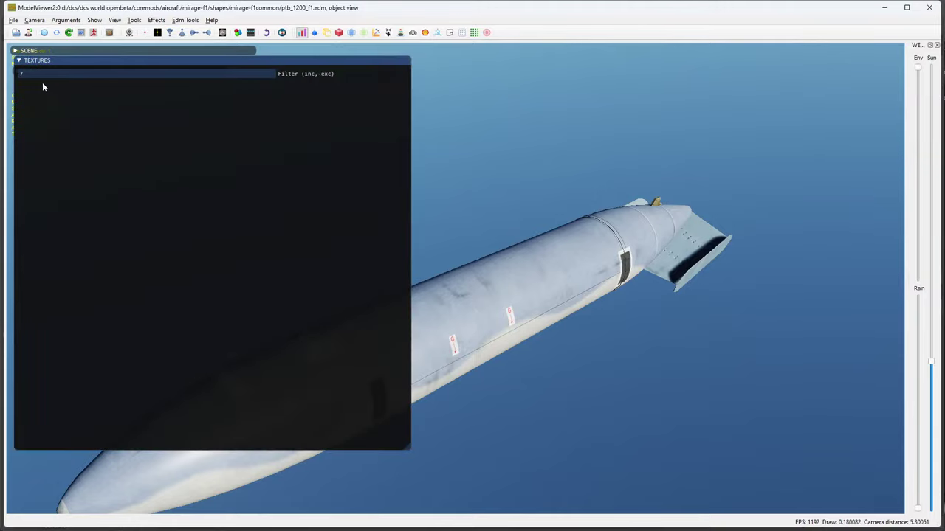
pyautogui.press('BackSpace')
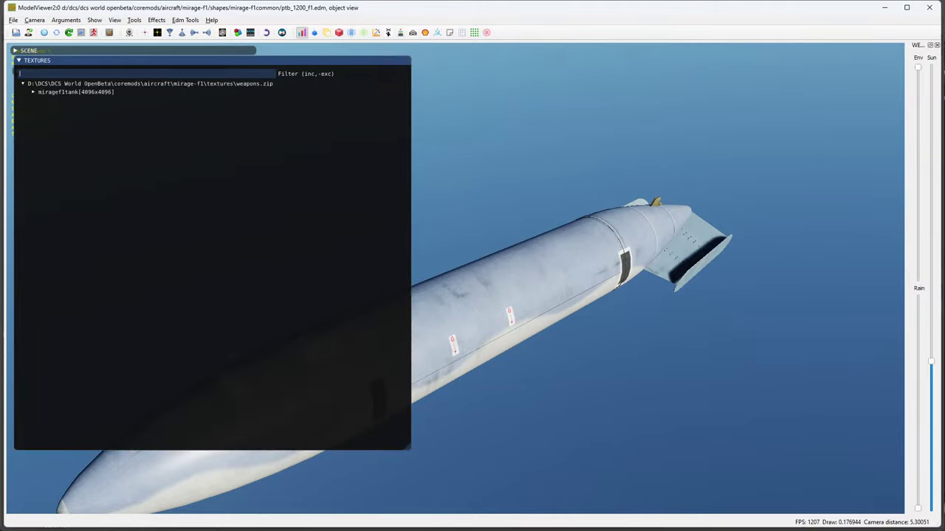
pyautogui.click(33, 92)
# Export the miragef1tank UVs as miragef1tank.dds.csv in the G:\UVs\F1EE folder and collapse the texture list.
pyautogui.click(284, 101)
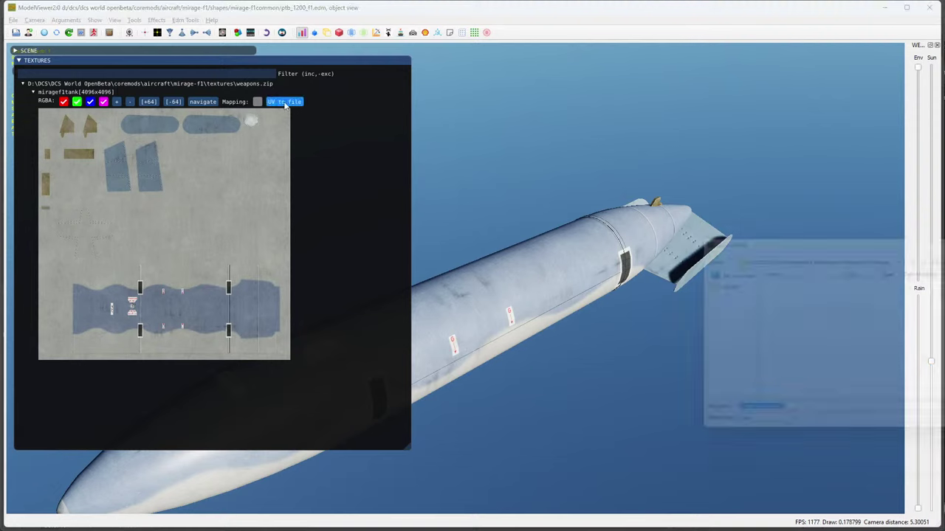
pyautogui.click(713, 270)
pyautogui.doubleClick(782, 314)
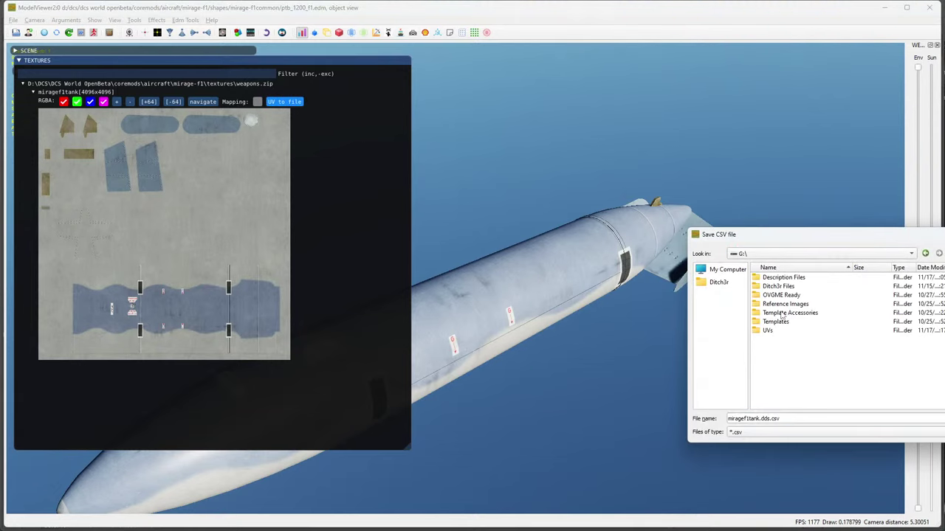
pyautogui.doubleClick(775, 331)
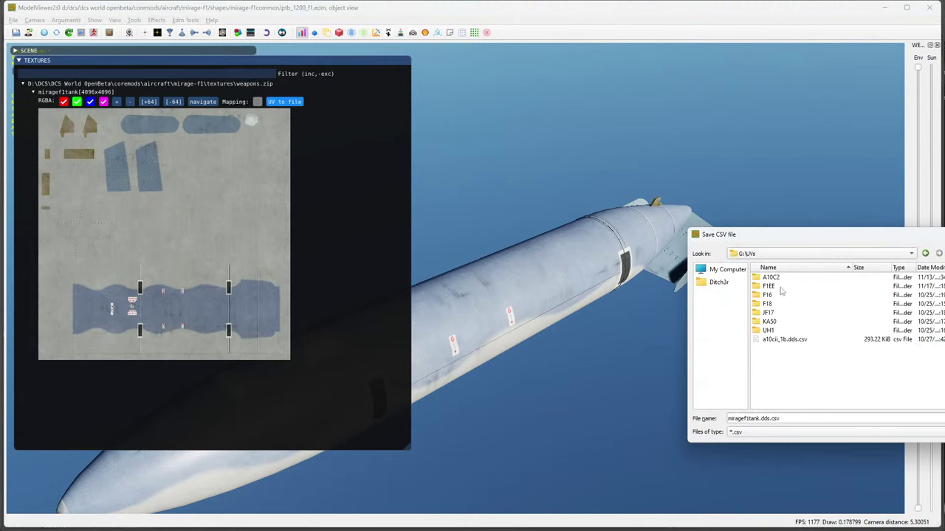
pyautogui.doubleClick(780, 287)
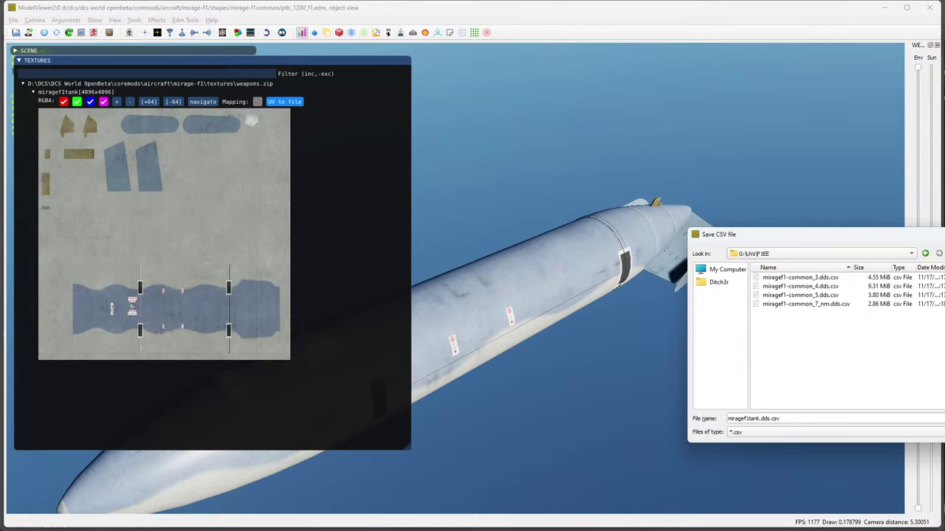
pyautogui.press('Return')
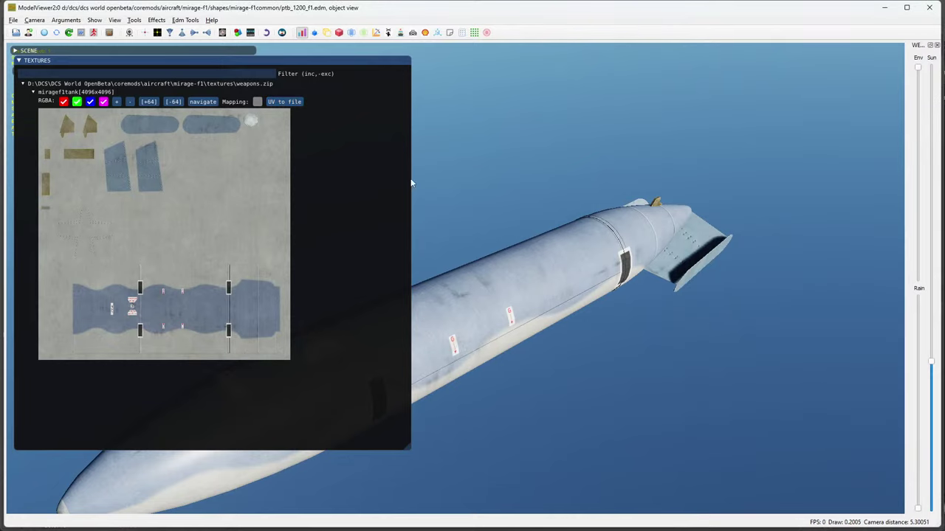
pyautogui.click(19, 60)
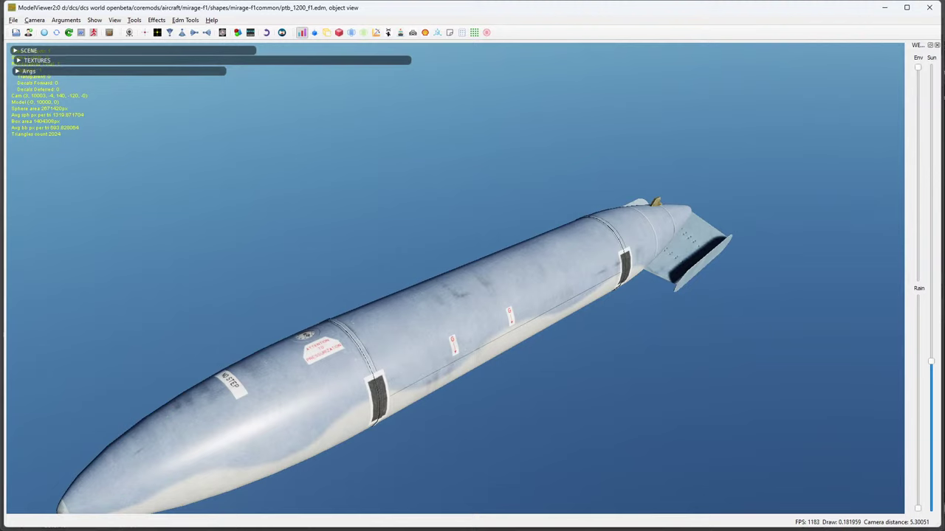
# Launch Blender 3.6 and start a new General file.
pyautogui.press('super')
pyautogui.click(743, 346)
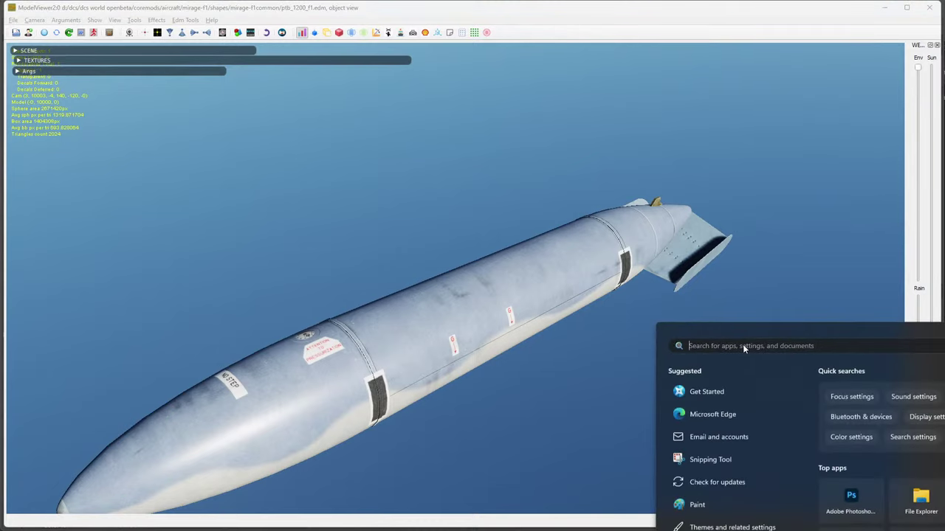
pyautogui.write('blend')
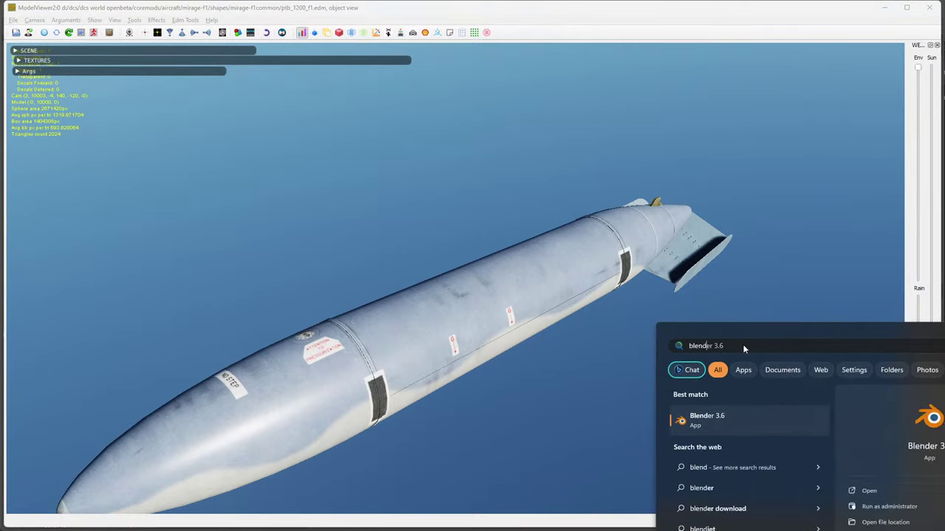
pyautogui.click(737, 417)
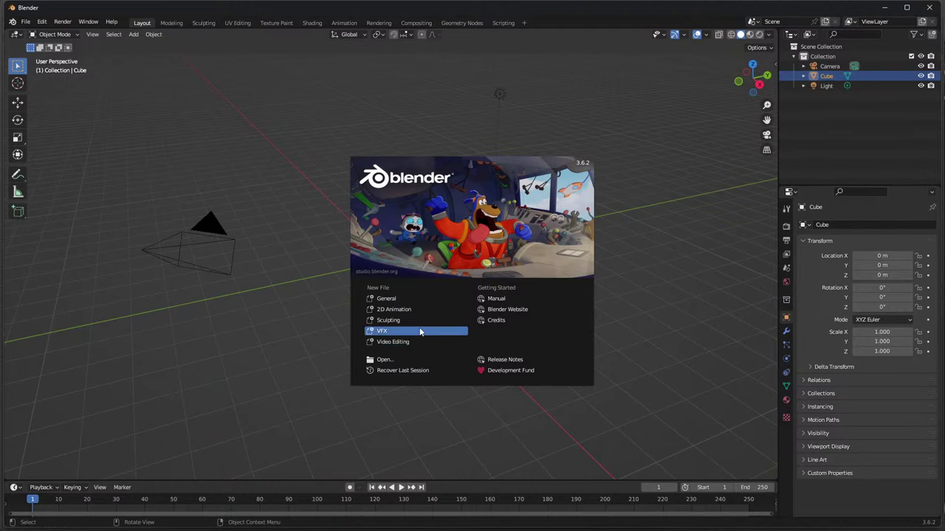
pyautogui.click(397, 299)
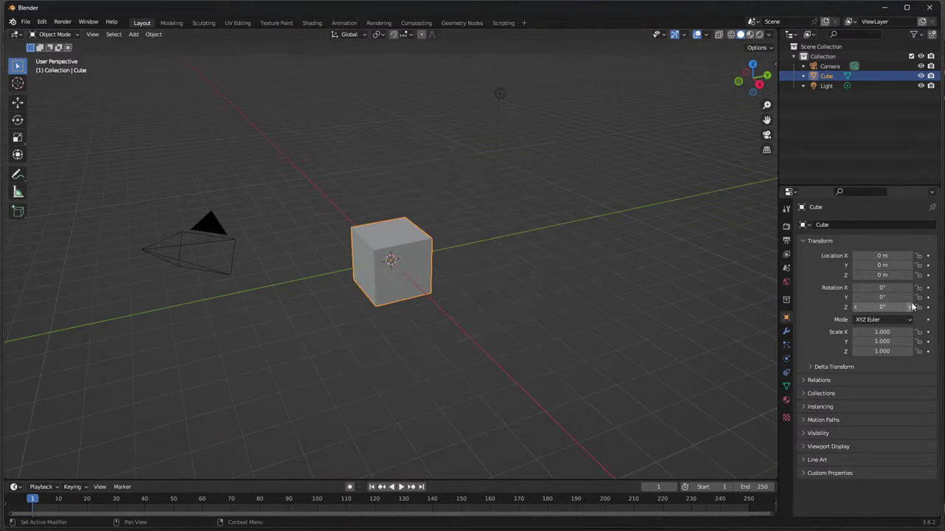
# Convert miragef1-common_3.dds.csv from G:\UVs\F1EE with the scene's DCS UV Converter.
pyautogui.click(786, 269)
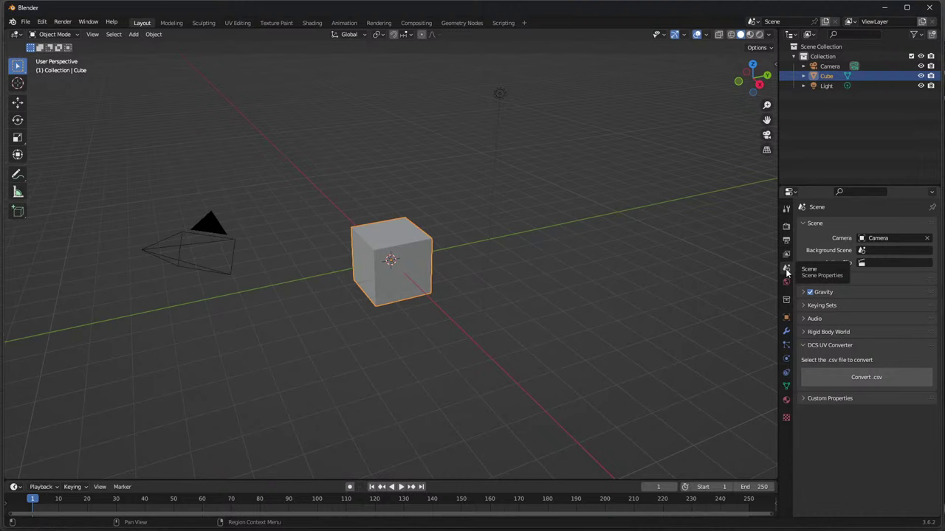
pyautogui.click(856, 378)
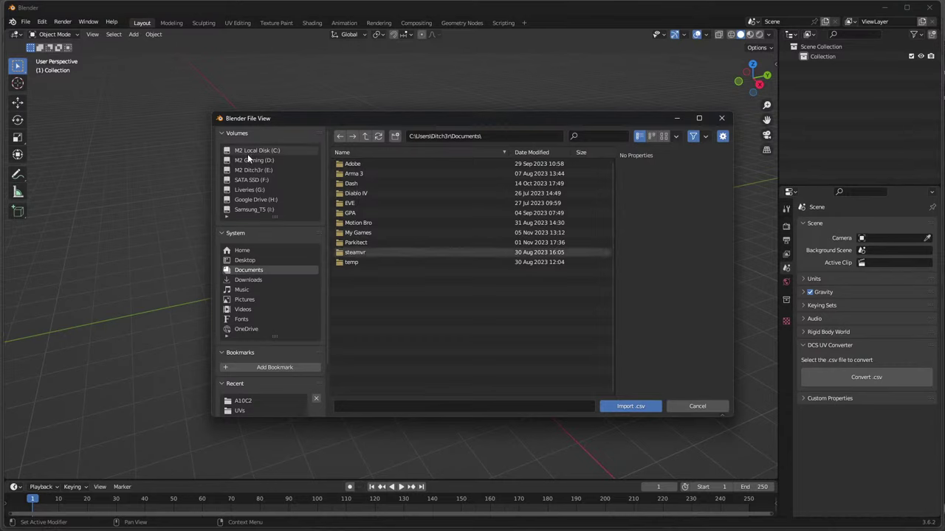
pyautogui.click(250, 190)
pyautogui.doubleClick(350, 222)
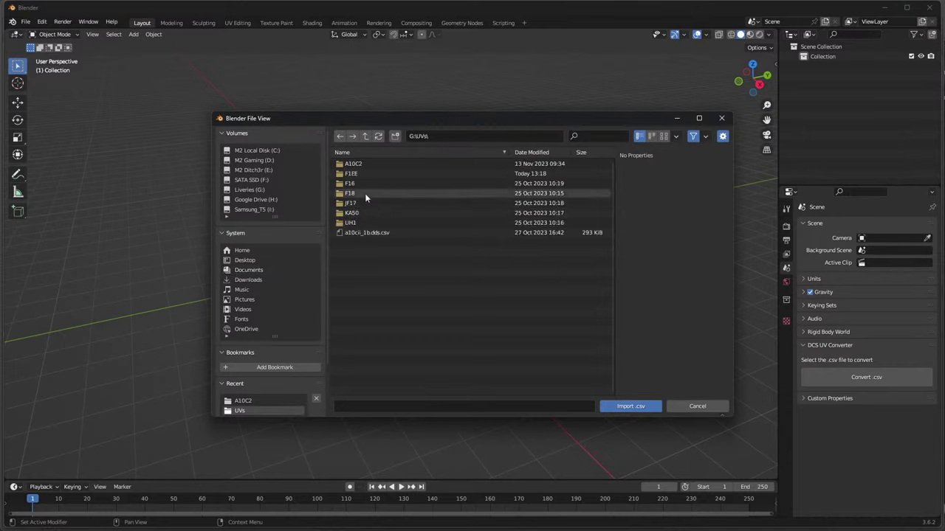
pyautogui.click(362, 174)
pyautogui.doubleClick(362, 174)
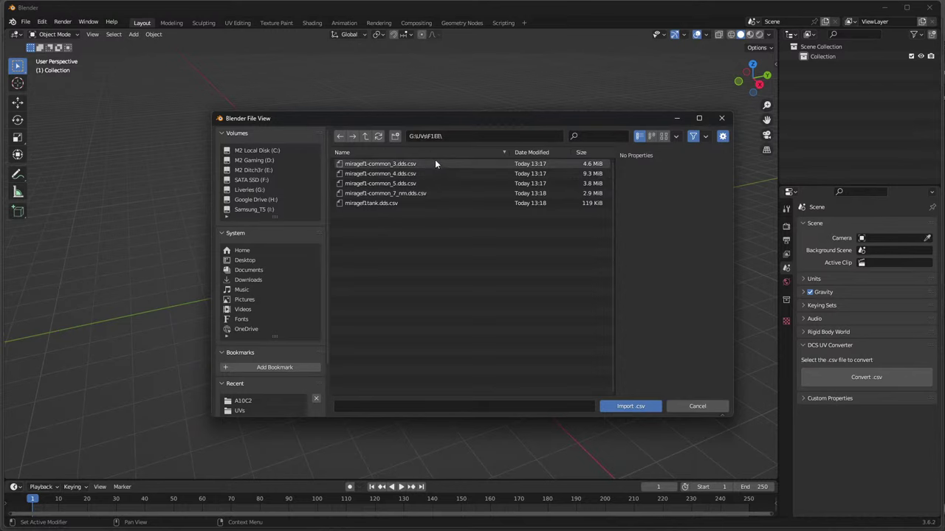
pyautogui.doubleClick(429, 159)
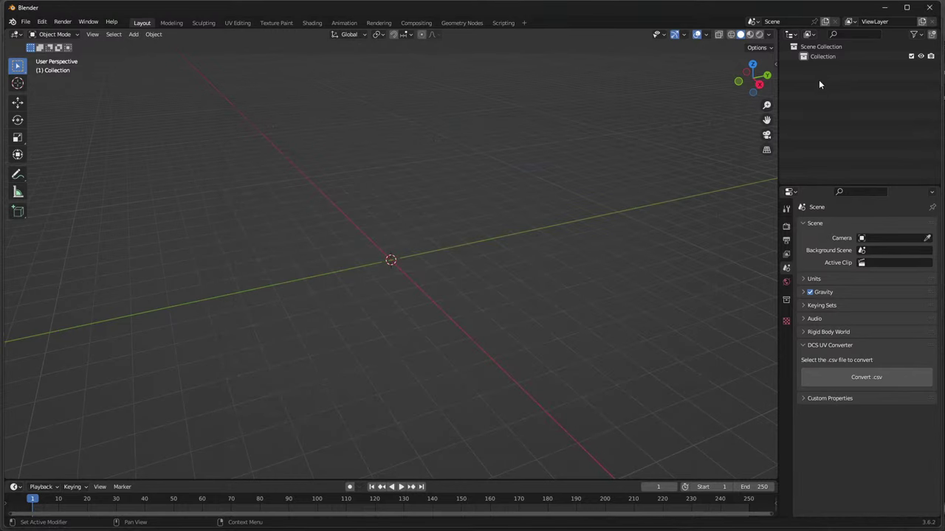
# Convert miragef1-common_4.dds.csv from G:\UVs\F1EE with the DCS UV Converter.
pyautogui.click(843, 378)
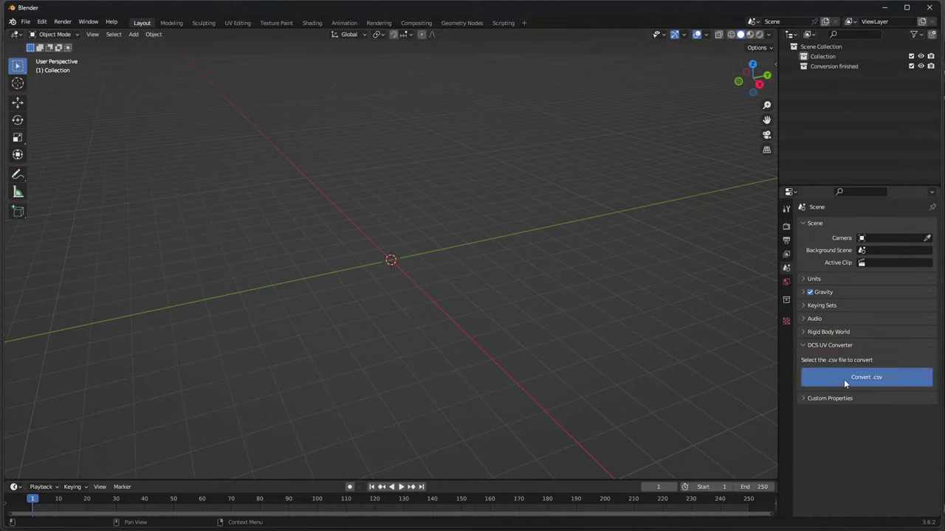
pyautogui.click(250, 191)
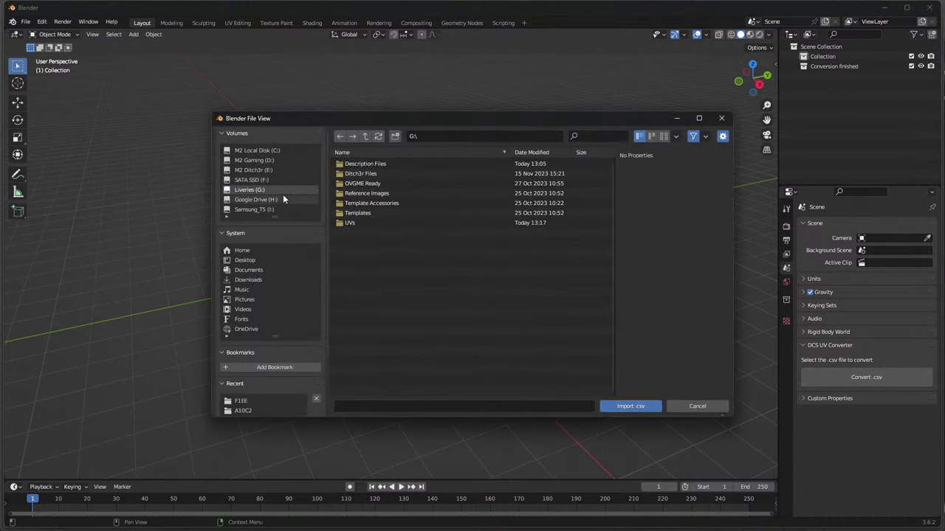
pyautogui.doubleClick(358, 223)
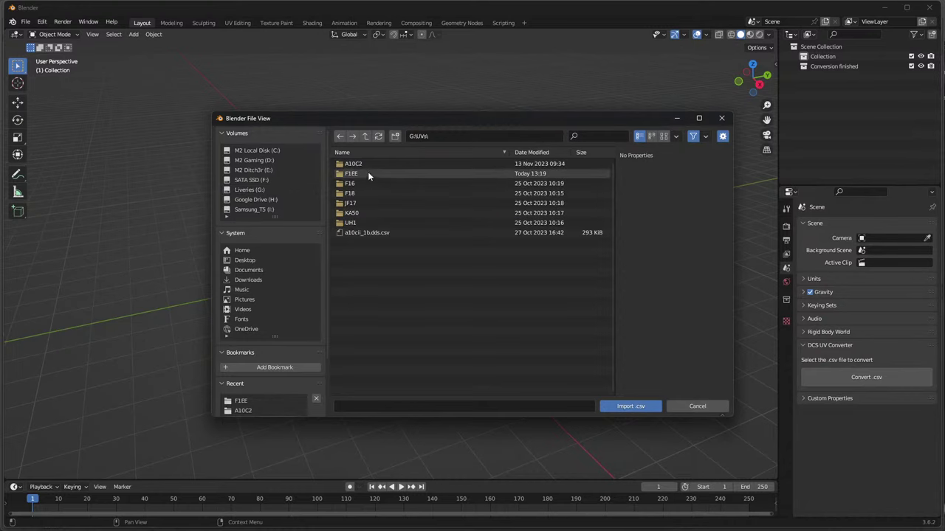
pyautogui.click(368, 173)
pyautogui.doubleClick(368, 174)
pyautogui.doubleClick(369, 175)
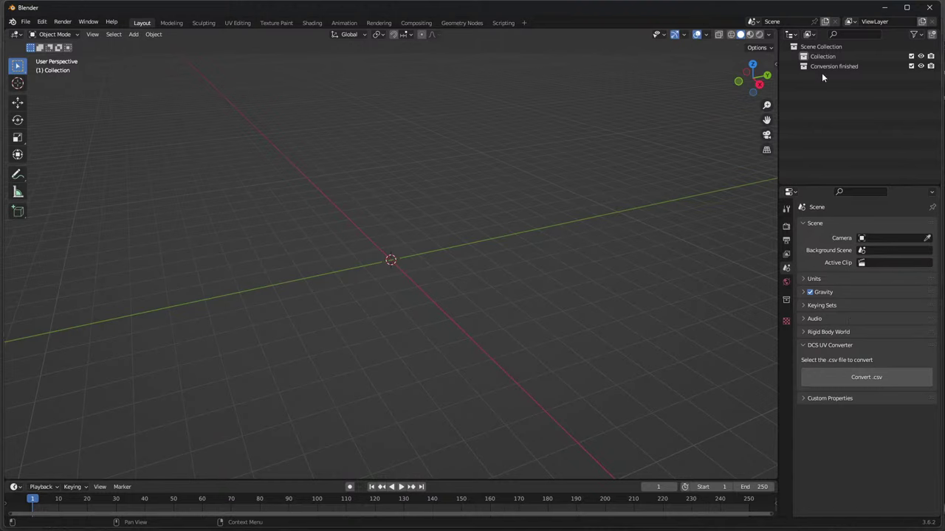
# Convert miragef1-common_5.dds.csv from G:\UVs\F1EE with the DCS UV Converter.
pyautogui.click(844, 381)
pyautogui.click(284, 190)
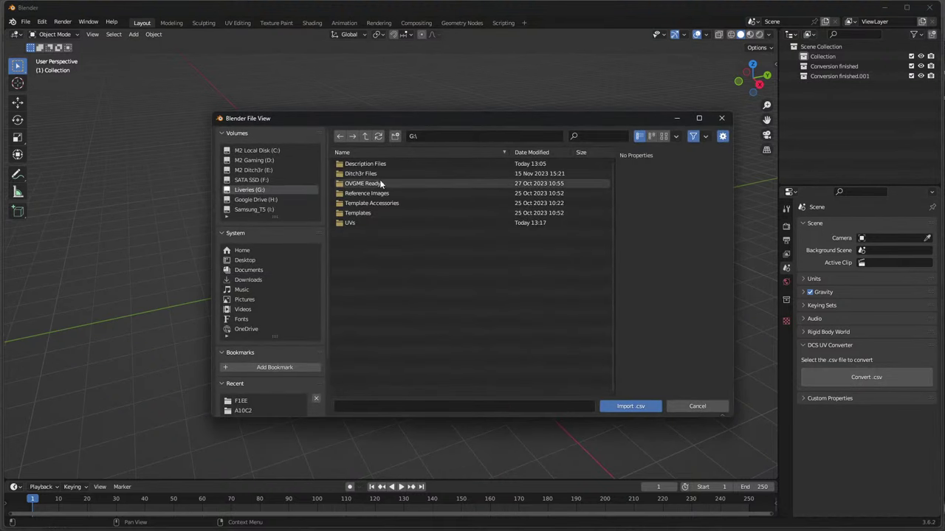
pyautogui.doubleClick(369, 222)
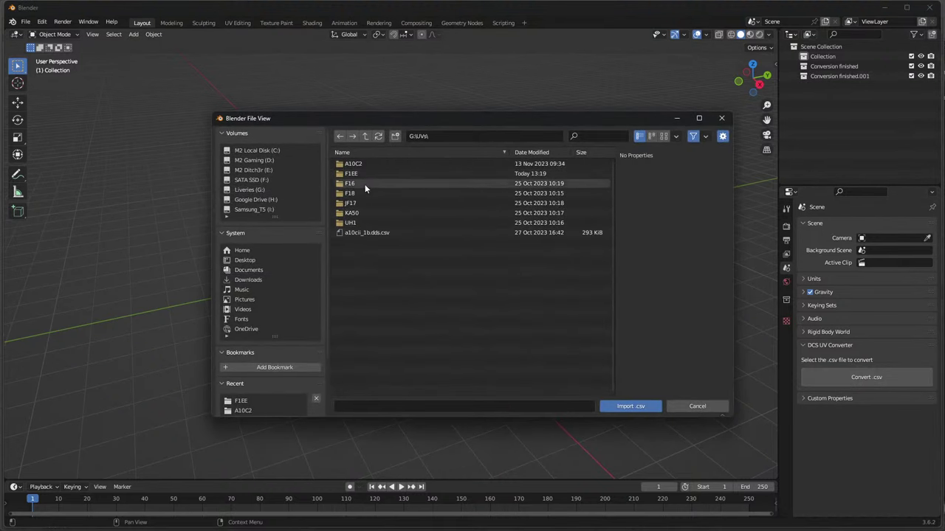
pyautogui.doubleClick(364, 183)
pyautogui.doubleClick(360, 183)
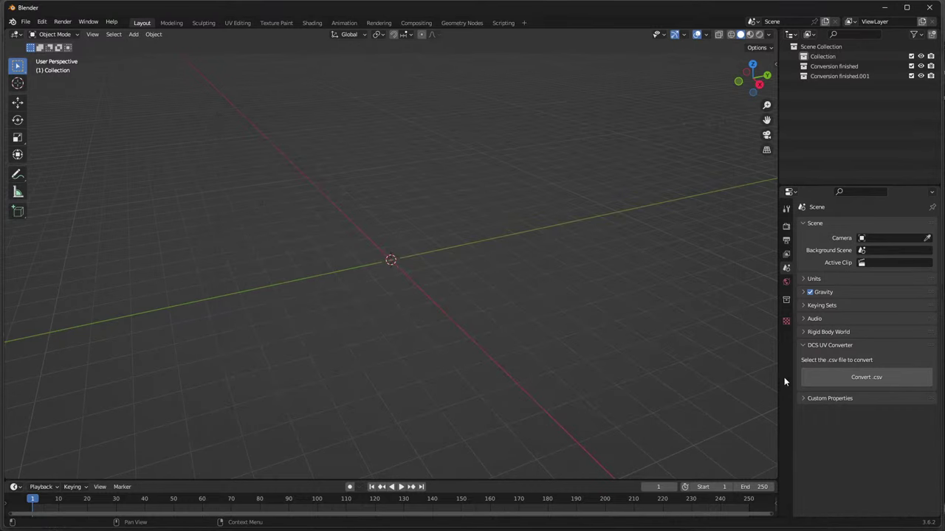
# Convert miragef1-common_7_nm.dds.csv from G:\UVs\F1EE with the DCS UV Converter.
pyautogui.click(892, 380)
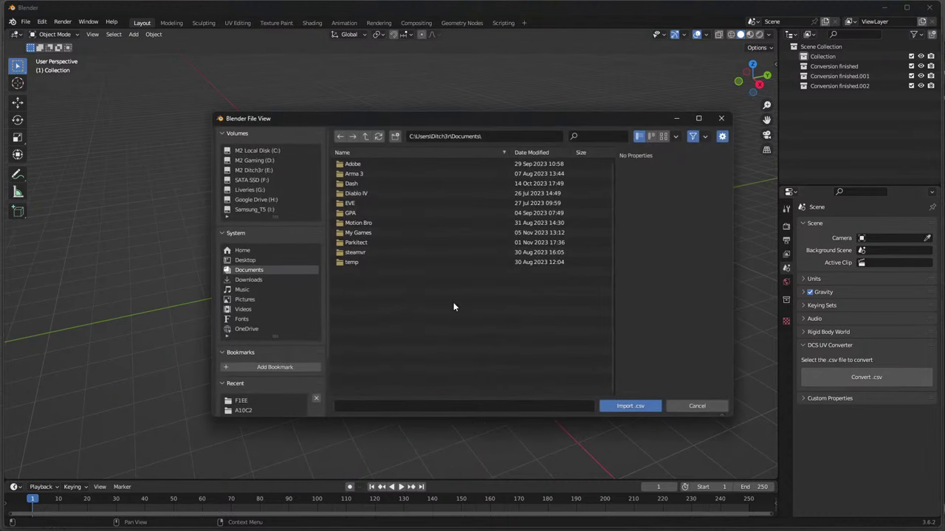
pyautogui.click(256, 190)
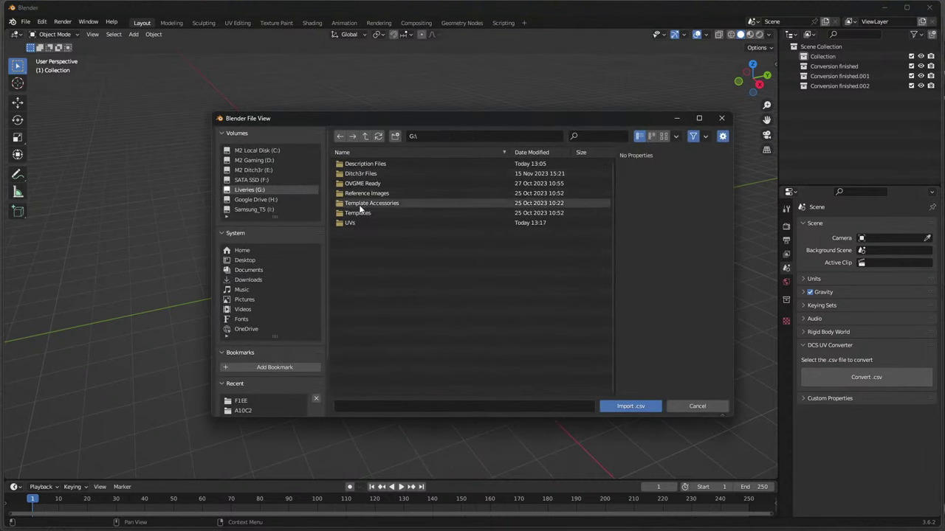
pyautogui.doubleClick(355, 220)
pyautogui.doubleClick(360, 175)
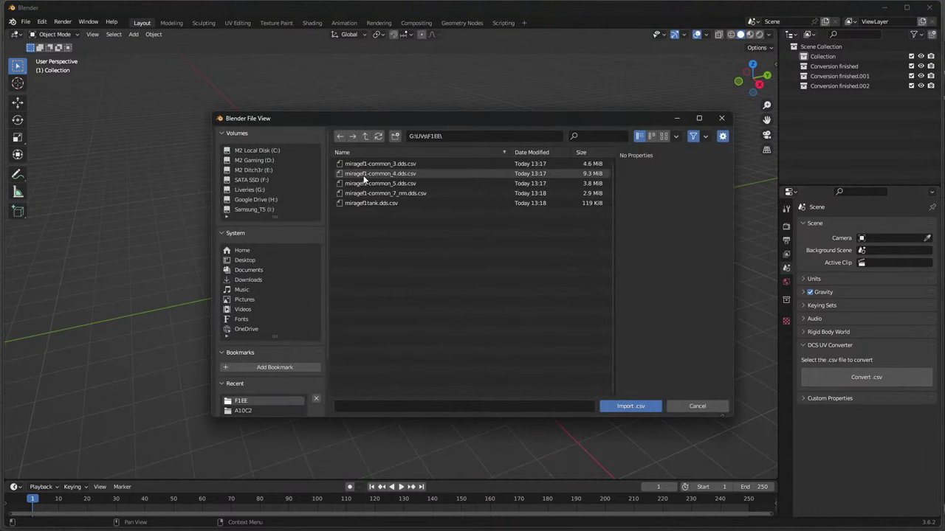
pyautogui.doubleClick(376, 193)
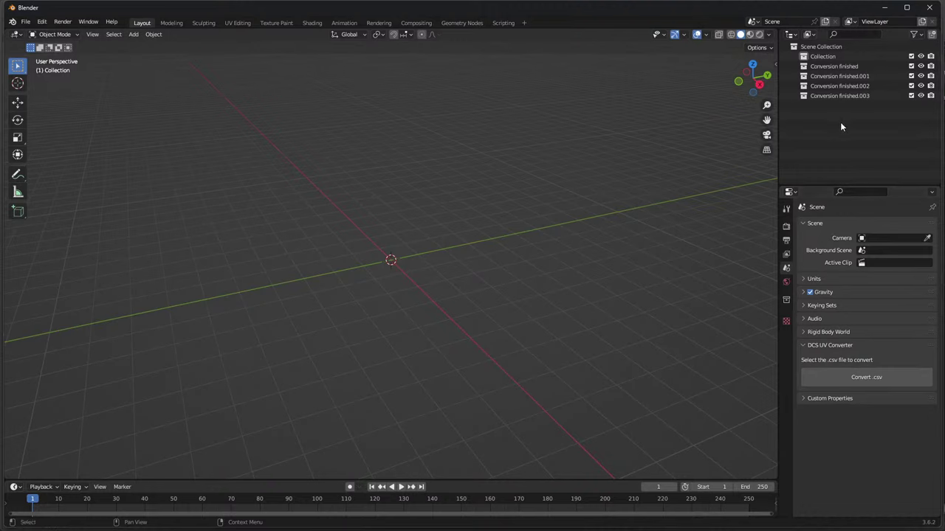
# Convert the fuel tank file miragef1tank.dds.csv from G:\UVs\F1EE with the DCS UV Converter.
pyautogui.click(849, 381)
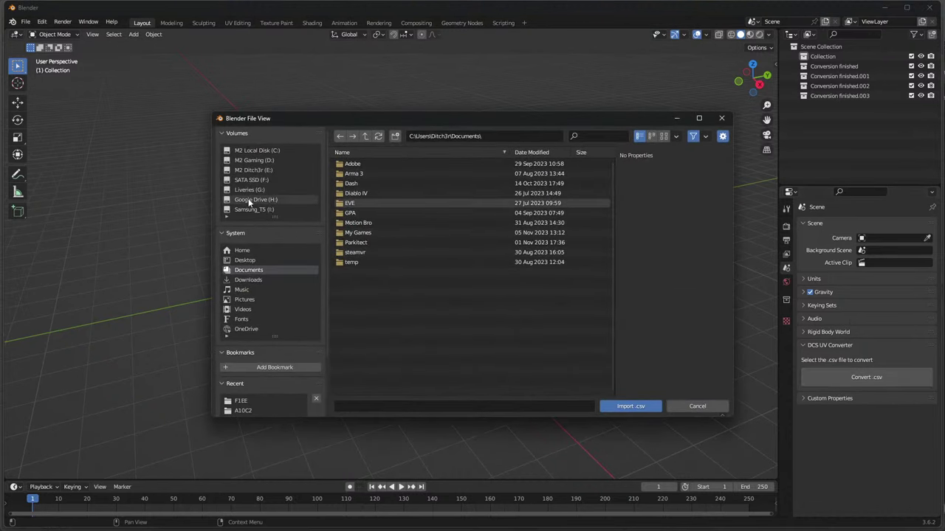
pyautogui.click(247, 189)
pyautogui.doubleClick(362, 221)
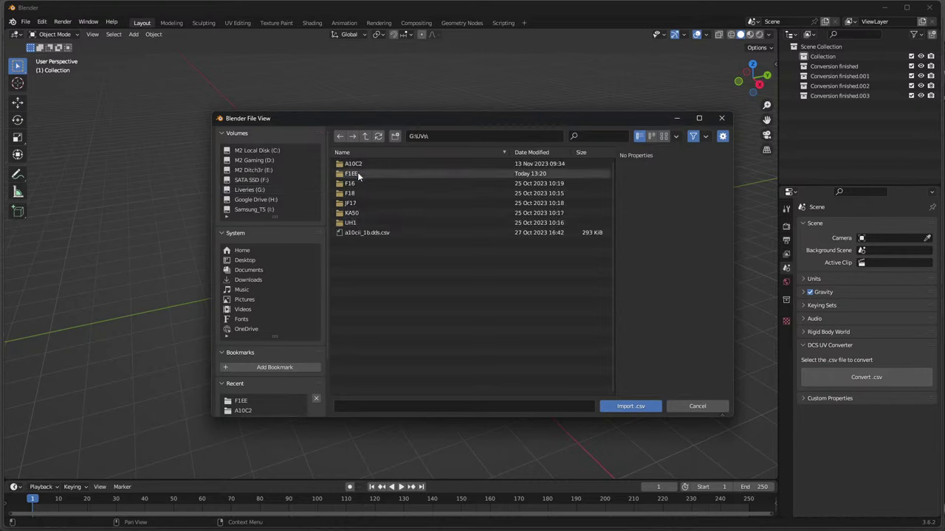
pyautogui.click(353, 173)
pyautogui.doubleClick(354, 173)
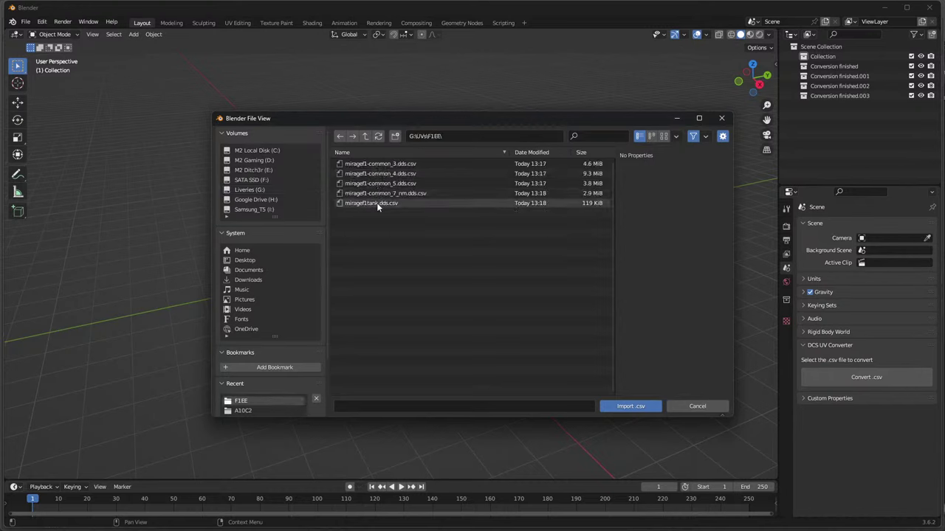
pyautogui.doubleClick(376, 203)
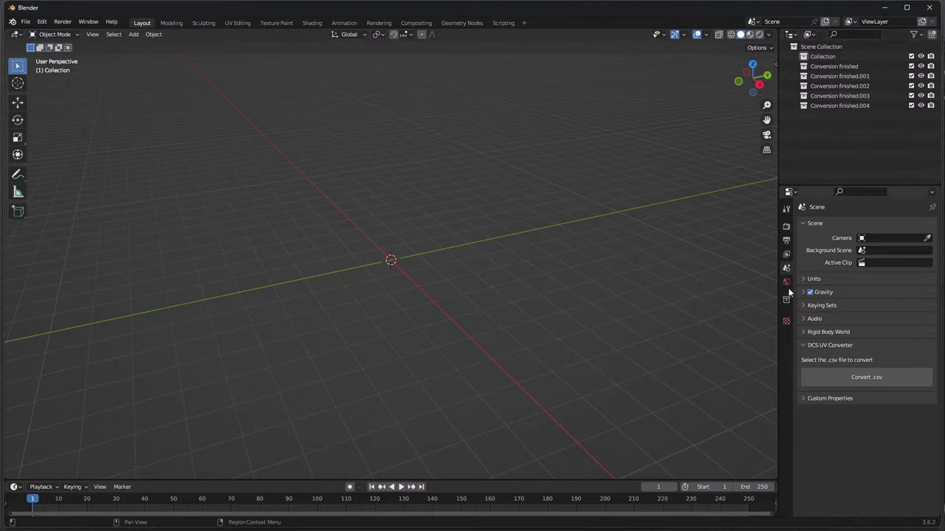
# Switch from Blender to File Explorer, open the UVs\F1EE folder on the Liveries (G:) drive and sort its files by type.
pyautogui.click(885, 7)
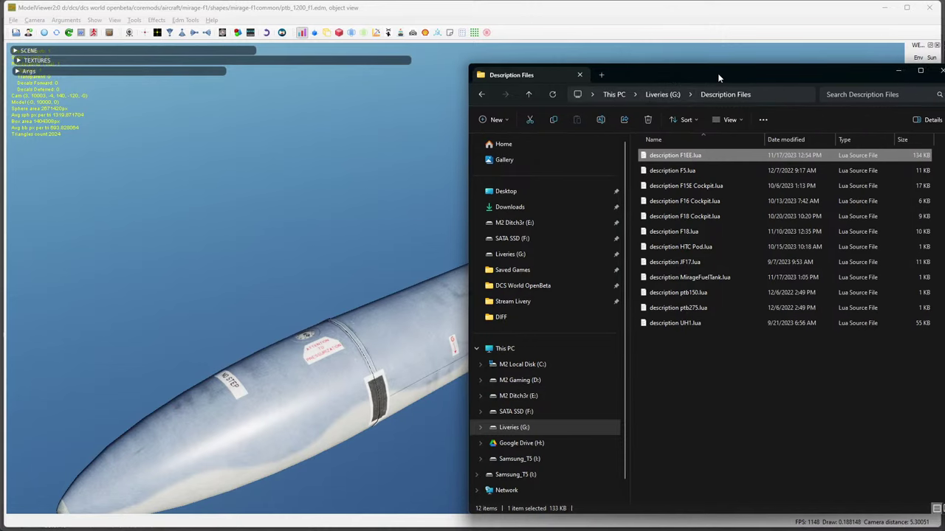
pyautogui.moveTo(717, 73); pyautogui.dragTo(453, 24)
pyautogui.click(262, 209)
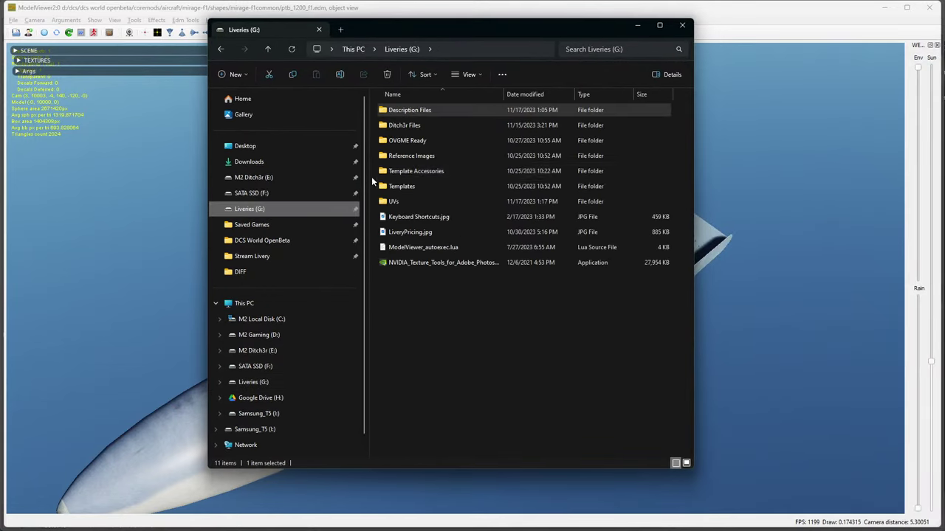
pyautogui.doubleClick(397, 200)
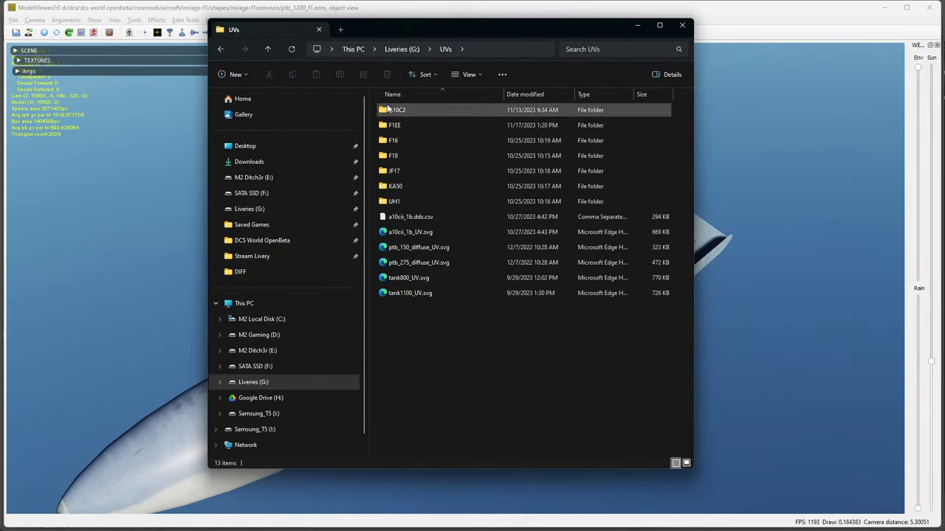
pyautogui.click(395, 126)
pyautogui.doubleClick(394, 126)
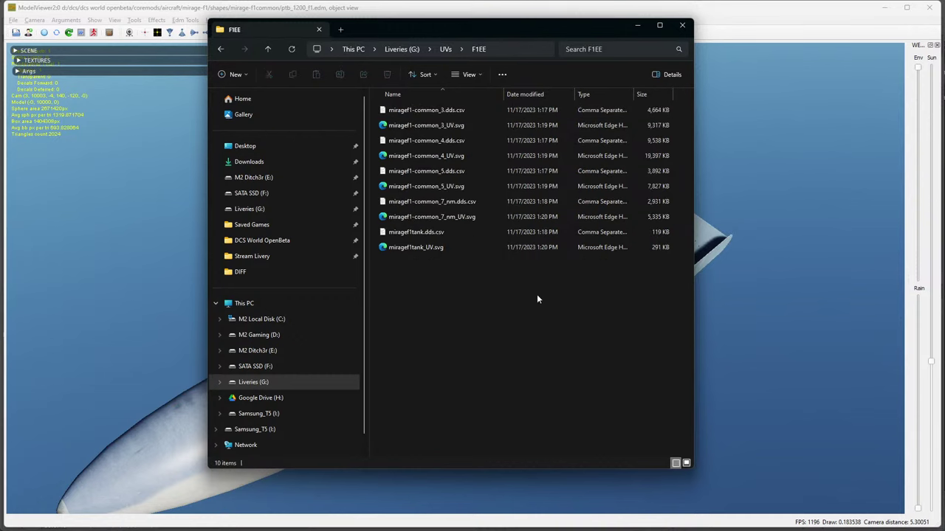
pyautogui.rightClick(466, 312)
pyautogui.moveTo(490, 338)
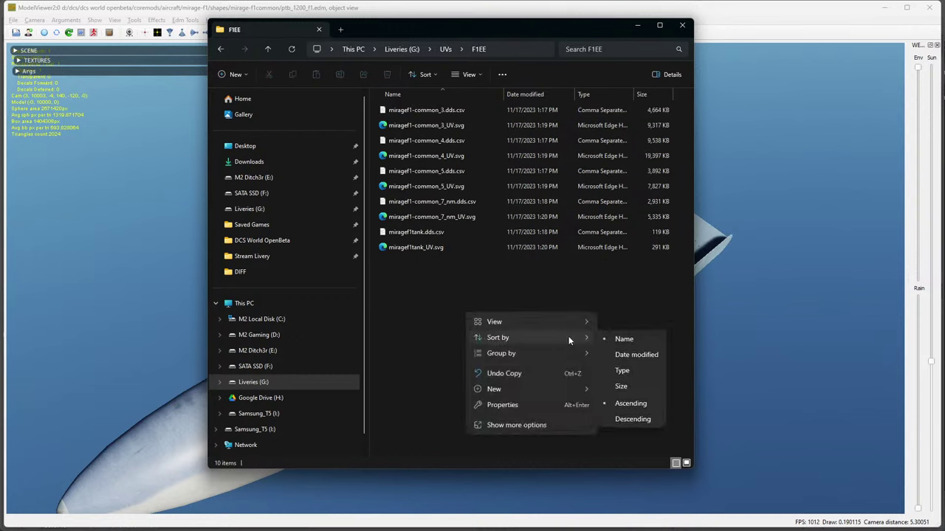
pyautogui.click(629, 371)
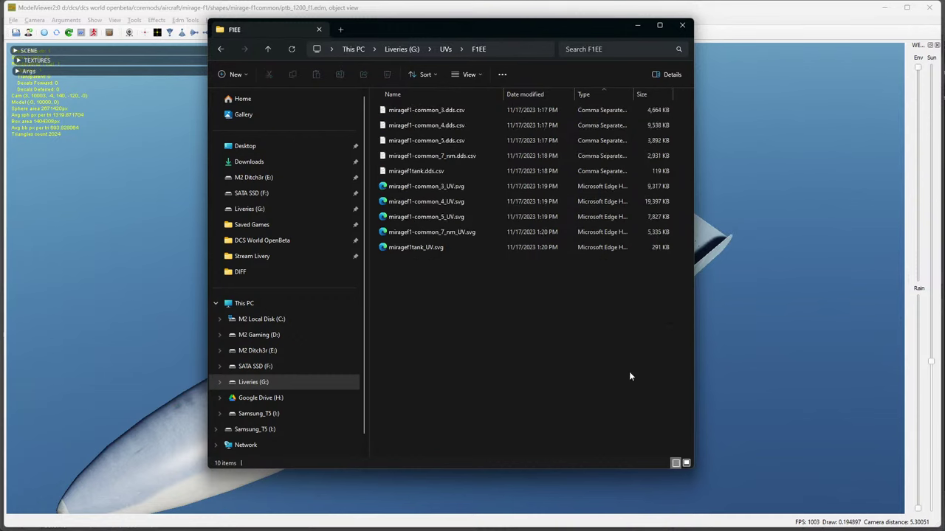
# Open miragef1-common_3_UV.svg in Adobe Photoshop 2024, rasterized at 4096 pixels wide with constrained proportions.
pyautogui.click(433, 193)
pyautogui.rightClick(434, 194)
pyautogui.moveTo(496, 235)
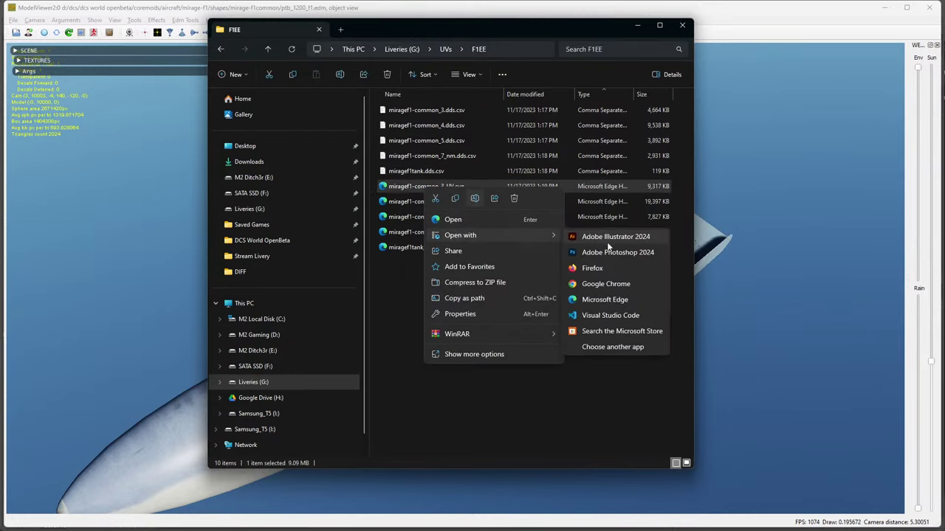
pyautogui.click(609, 251)
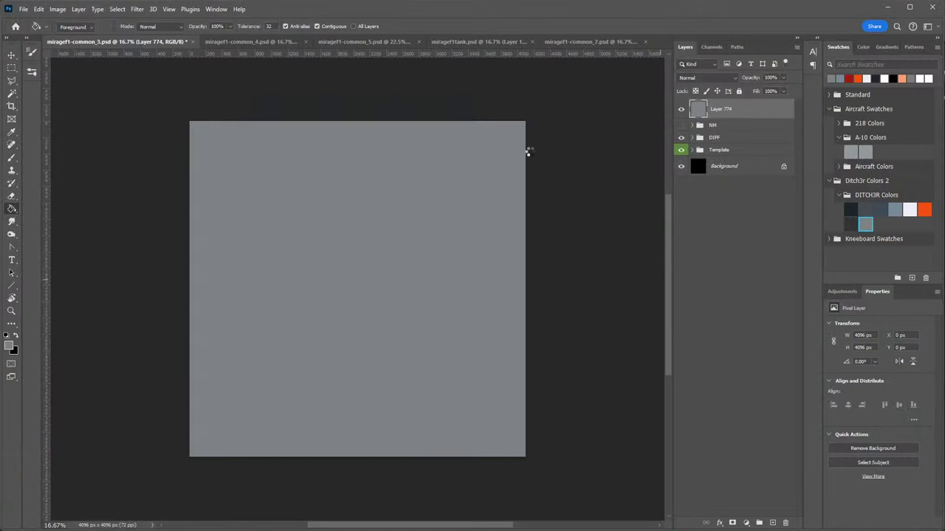
pyautogui.moveTo(821, 186); pyautogui.dragTo(480, 204)
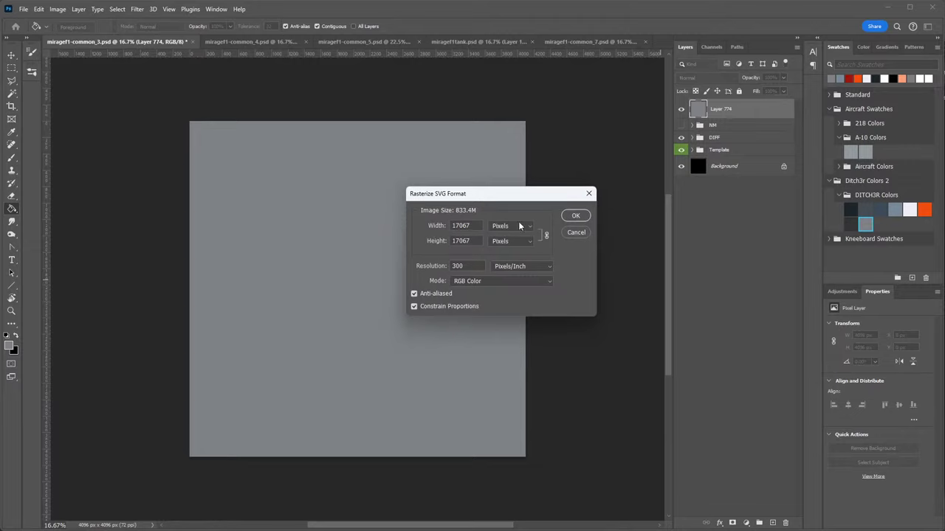
pyautogui.doubleClick(477, 227)
pyautogui.write('4096')
pyautogui.press('Return')
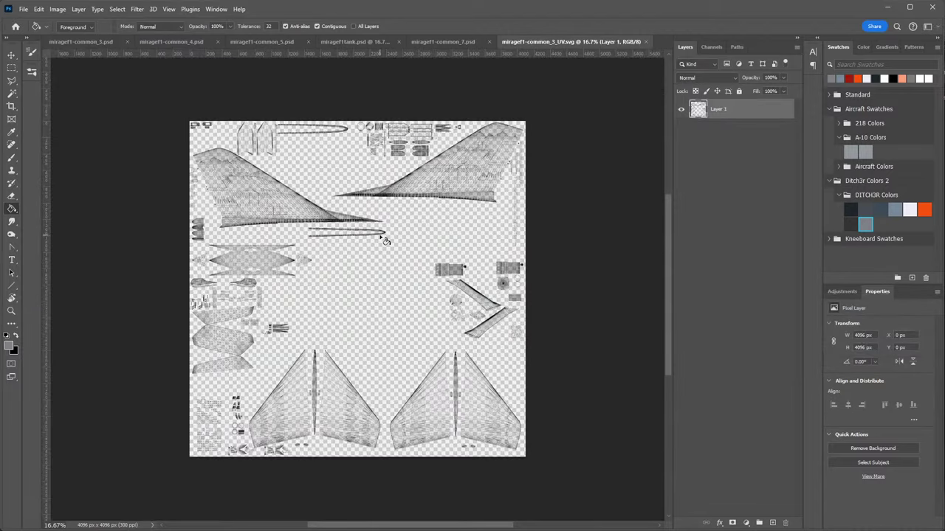
# Copy the whole miragef1-common_3_UV.svg wireframe and paste it into miragef1-common_3.psd above the plain grey layer.
pyautogui.click(11, 68)
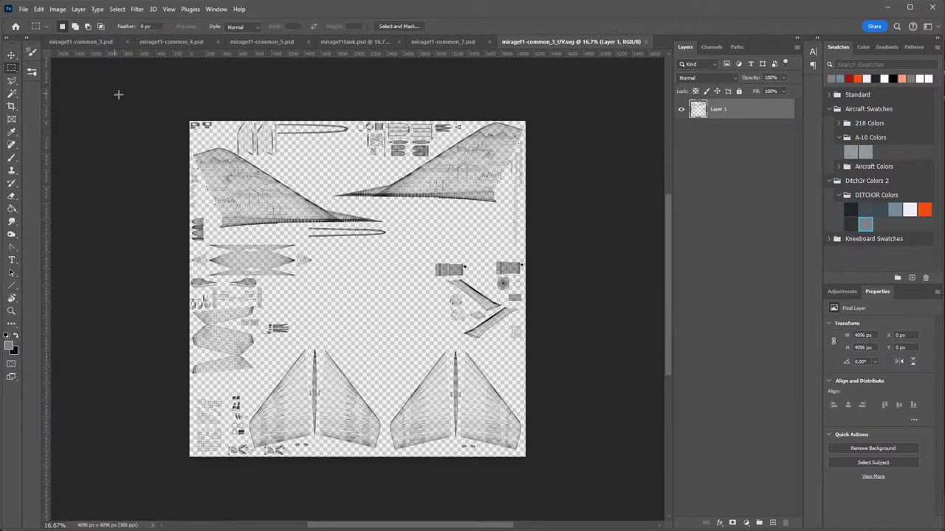
pyautogui.hotkey('ctrl', 'a')
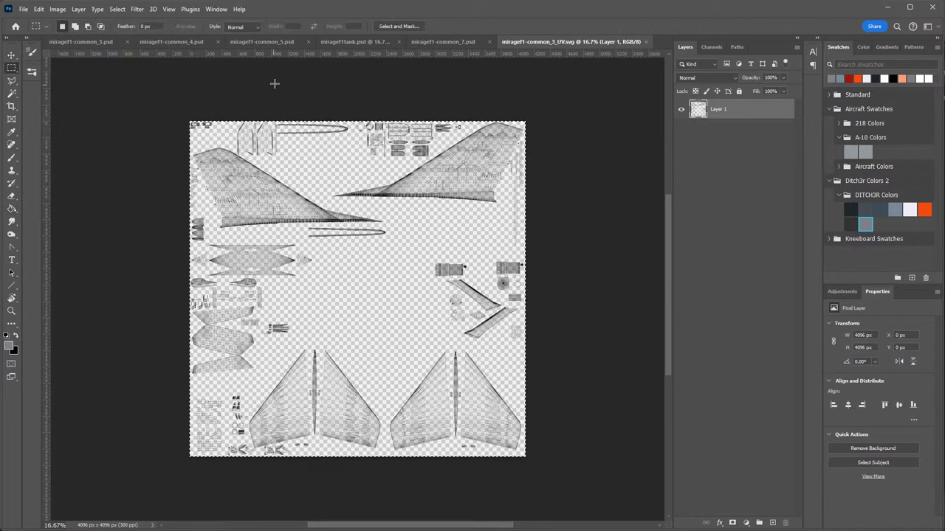
pyautogui.click(125, 45)
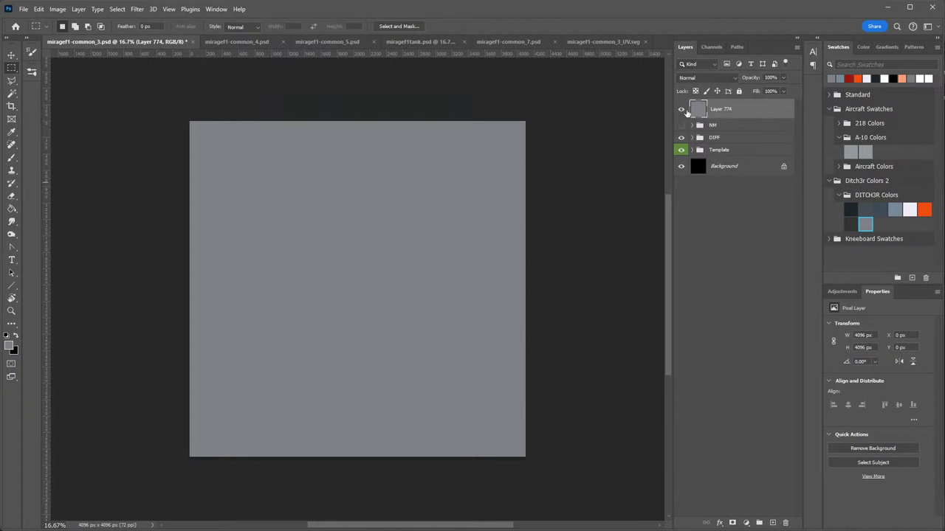
pyautogui.click(681, 109)
pyautogui.click(681, 109)
pyautogui.hotkey('ctrl', 'v')
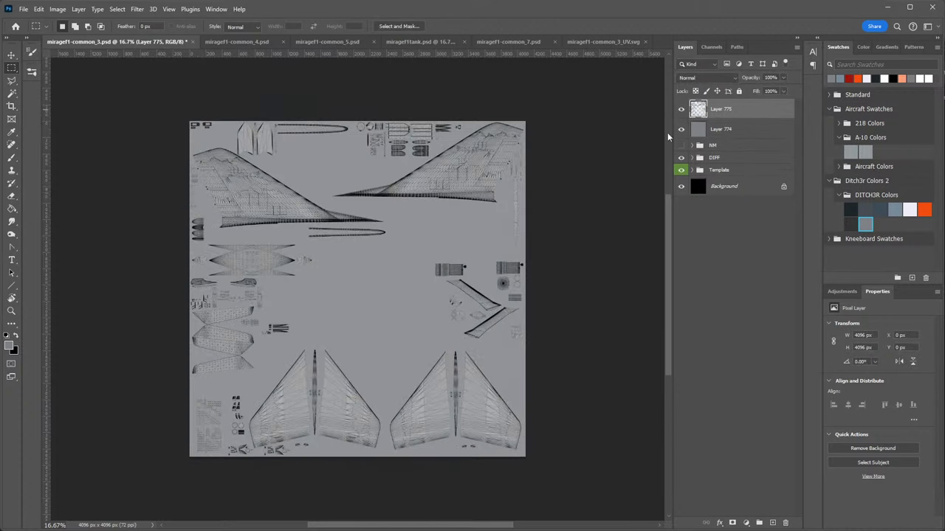
# Hide the plain grey layer and set the pasted UV layer to Multiply blending at 50% opacity.
pyautogui.press('z')
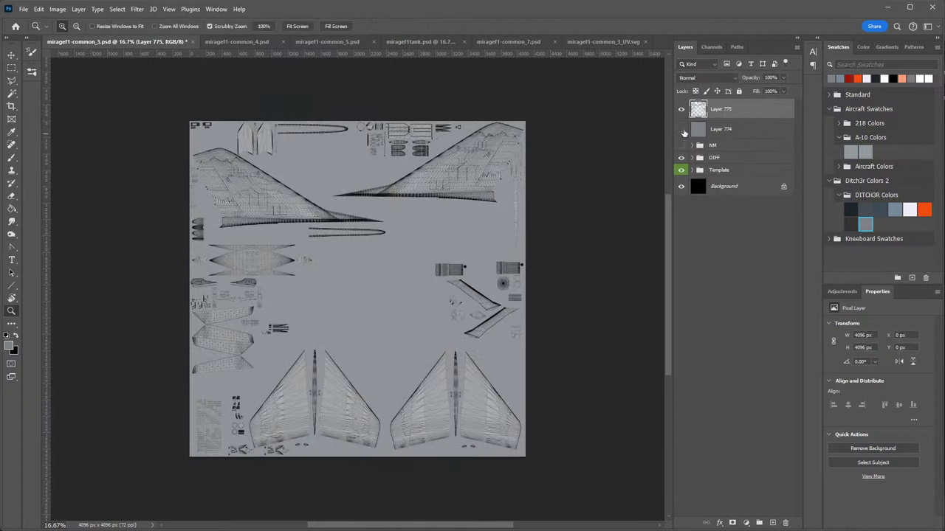
pyautogui.click(681, 129)
pyautogui.moveTo(443, 159); pyautogui.dragTo(574, 191)
pyautogui.click(708, 78)
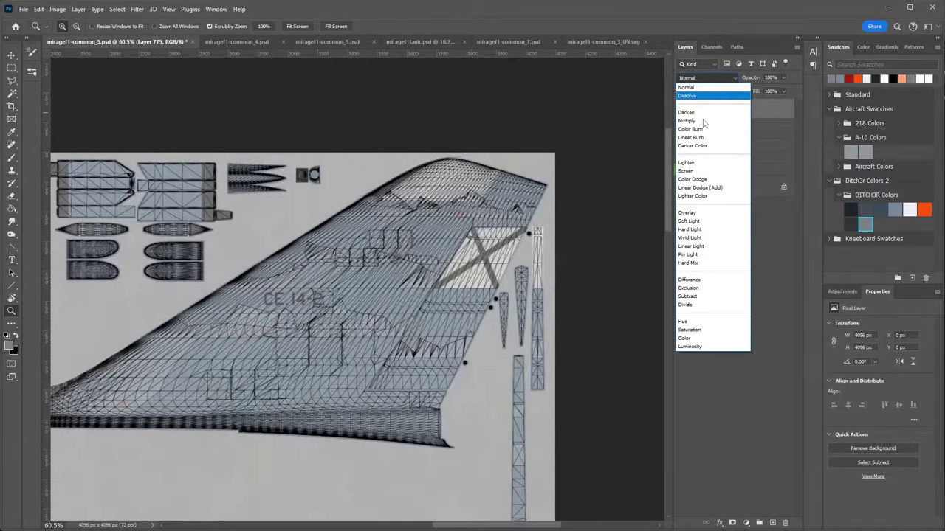
pyautogui.click(703, 123)
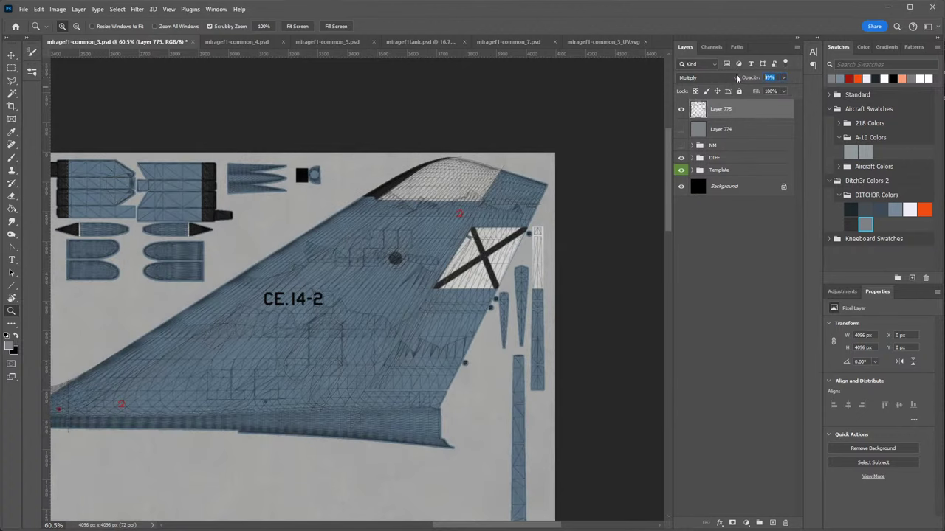
pyautogui.moveTo(776, 86); pyautogui.dragTo(777, 87)
# Examine how the UV wireframe lines up with the painted parts across miragef1-common_3.psd, comparing with the overlay off and on.
pyautogui.scroll(-5, 652, 120)
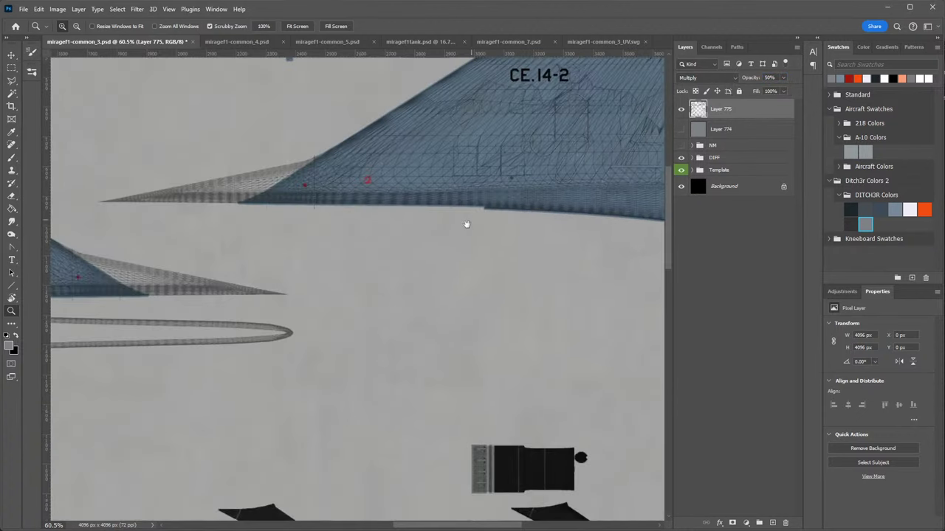
pyautogui.scroll(-3, 502, 196)
pyautogui.scroll(6, 484, 266)
pyautogui.scroll(2, 483, 266)
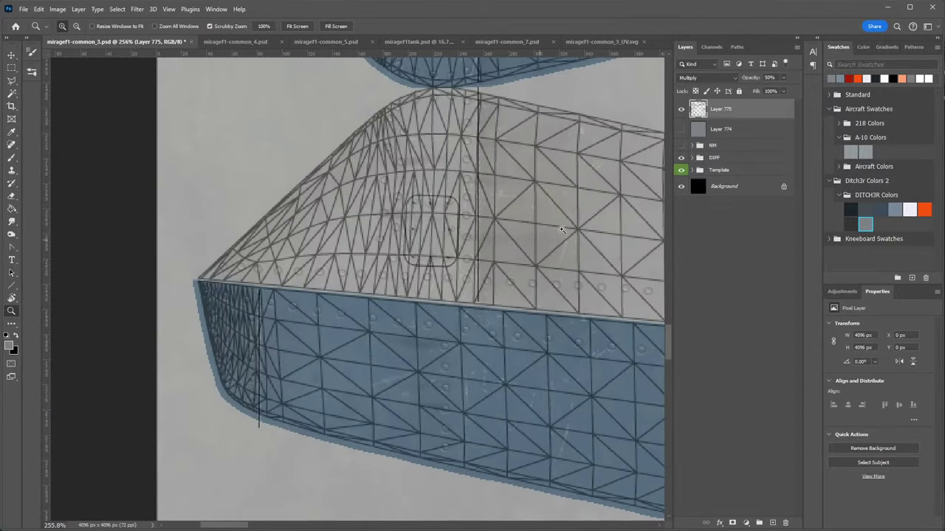
pyautogui.click(683, 112)
pyautogui.click(683, 112)
pyautogui.scroll(-10, 485, 214)
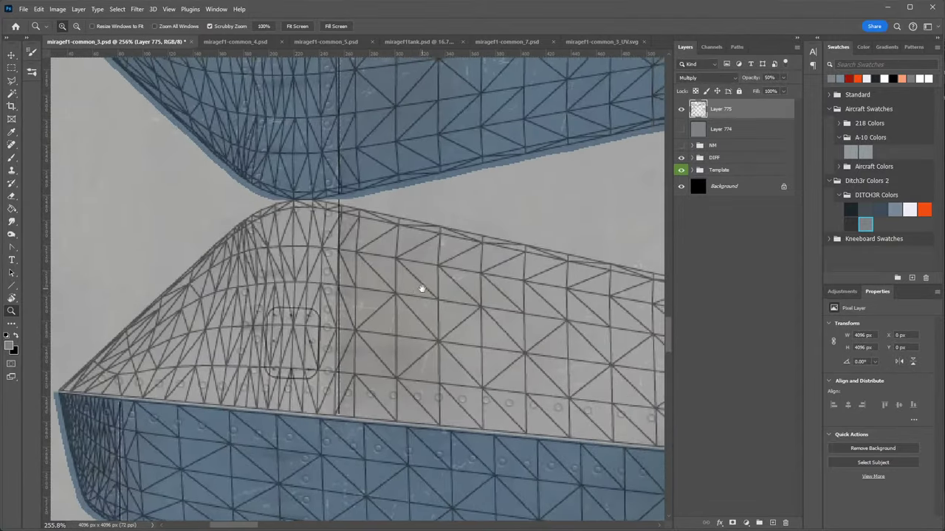
pyautogui.hscroll(5, 484, 238)
pyautogui.scroll(15, 379, 194)
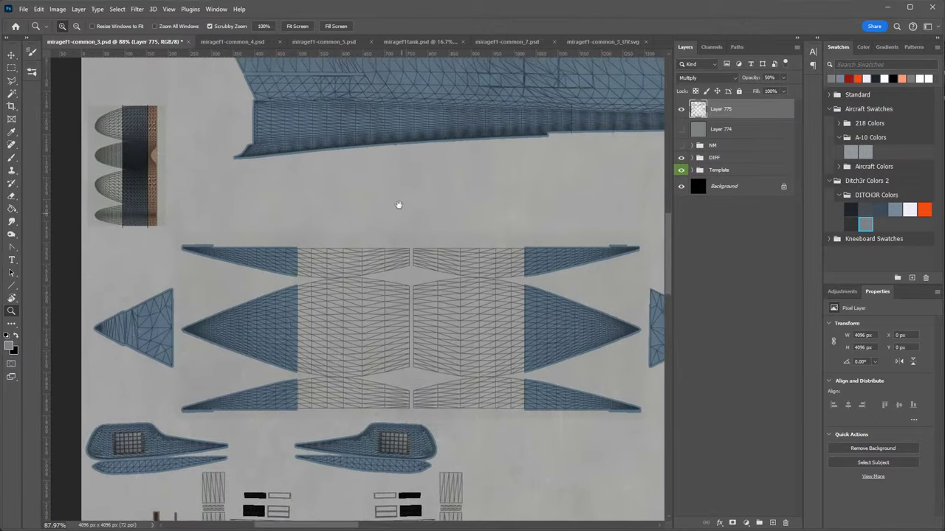
pyautogui.scroll(8, 398, 255)
pyautogui.hscroll(3, 402, 273)
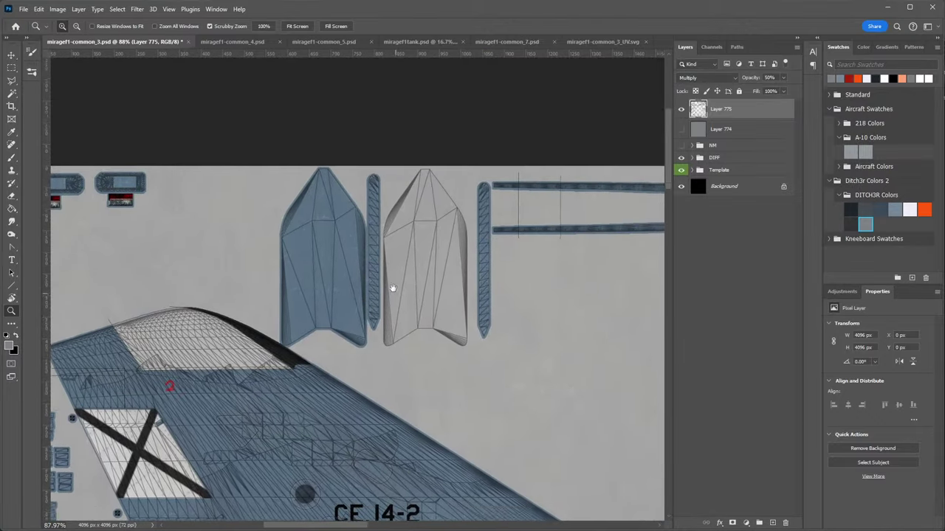
pyautogui.scroll(-7, 413, 288)
pyautogui.scroll(-10, 421, 291)
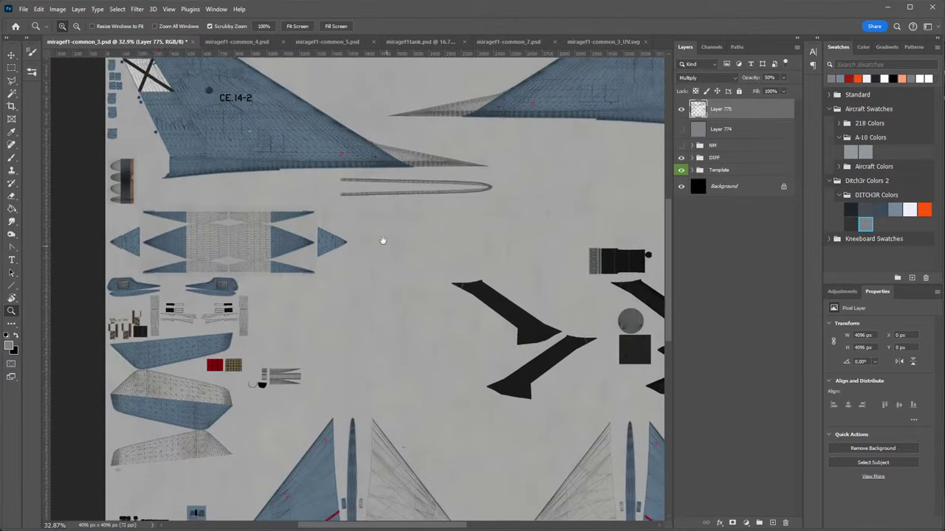
pyautogui.moveTo(382, 312); pyautogui.dragTo(353, 223)
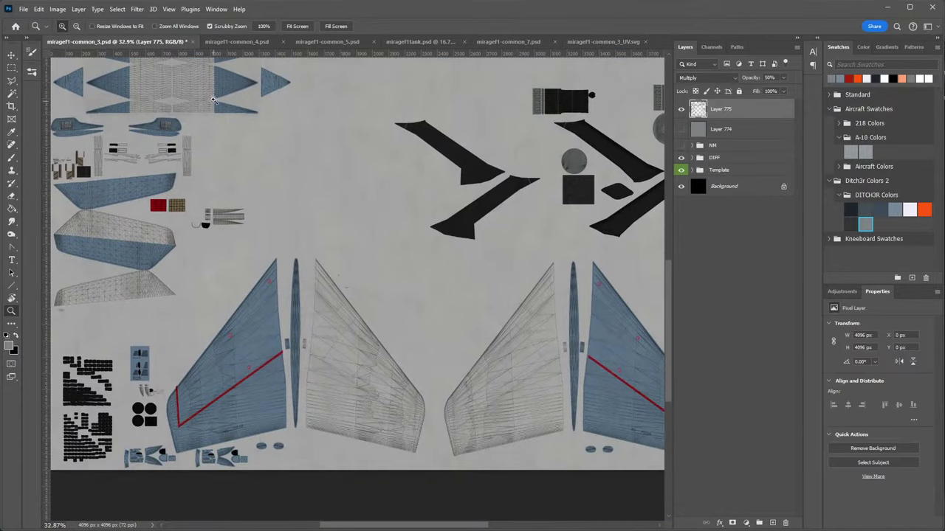
# Save miragef1-common_3.psd and close miragef1-common_3_UV.svg without saving its changes.
pyautogui.hotkey('ctrl', 's')
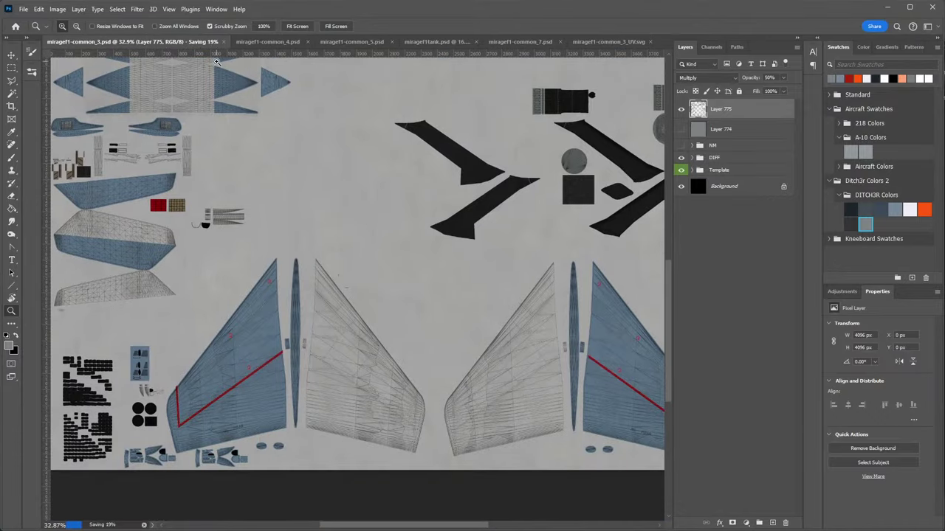
pyautogui.click(650, 43)
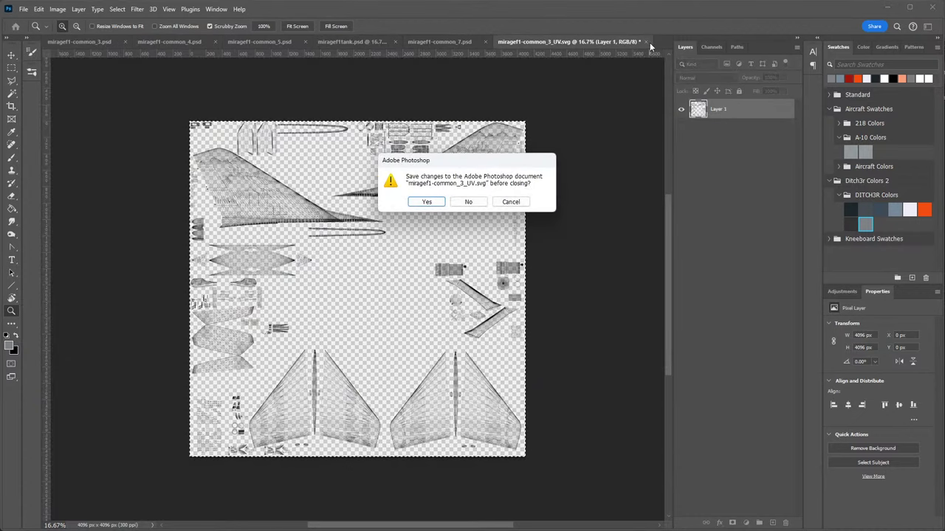
pyautogui.click(467, 202)
pyautogui.click(588, 43)
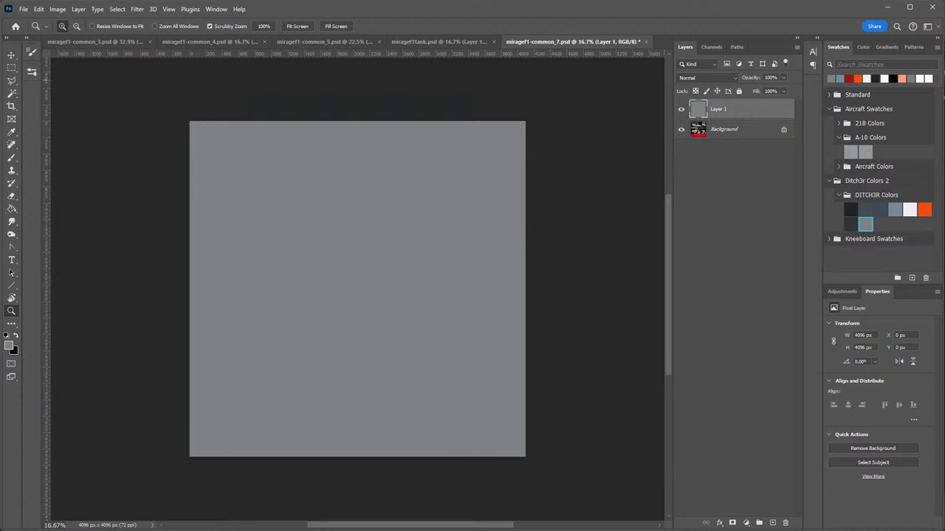
# Open miragef1-common_4_UV.svg from the F1EE folder in Adobe Photoshop 2024, rasterized at 4096 pixels wide.
pyautogui.hotkey('alt', 'Tab')
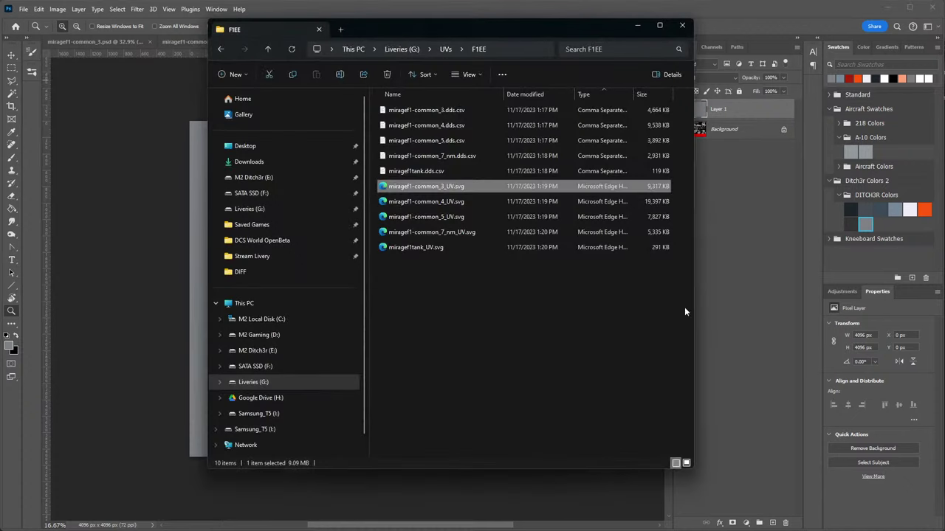
pyautogui.click(442, 201)
pyautogui.rightClick(443, 205)
pyautogui.moveTo(510, 251)
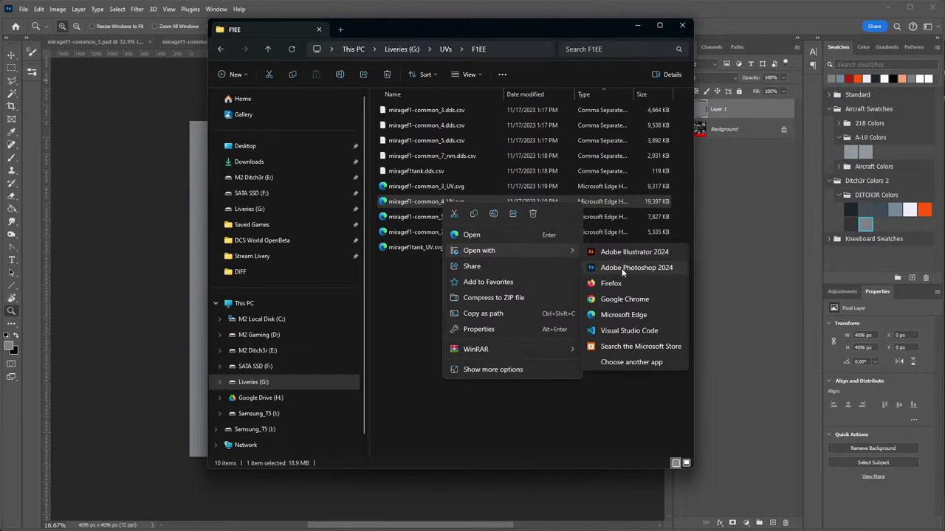
pyautogui.click(619, 263)
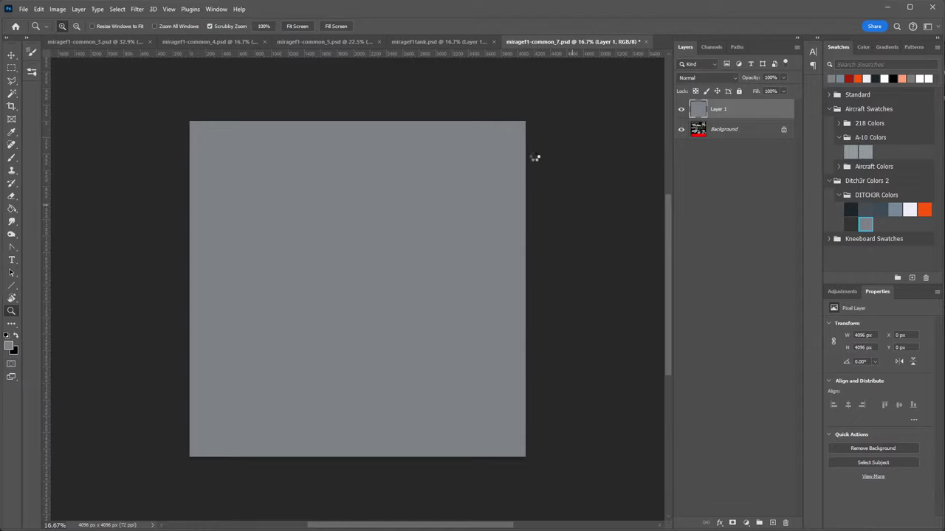
pyautogui.doubleClick(482, 226)
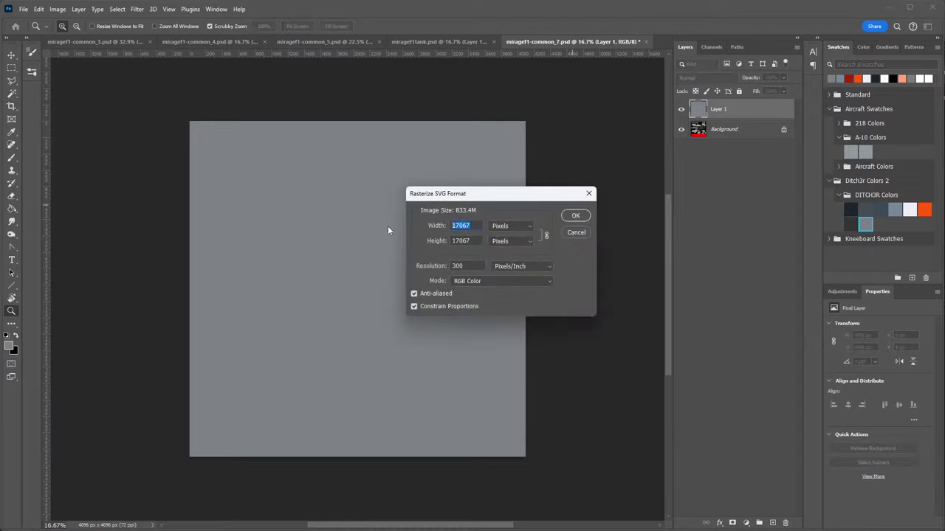
pyautogui.write('4096')
pyautogui.press('Return')
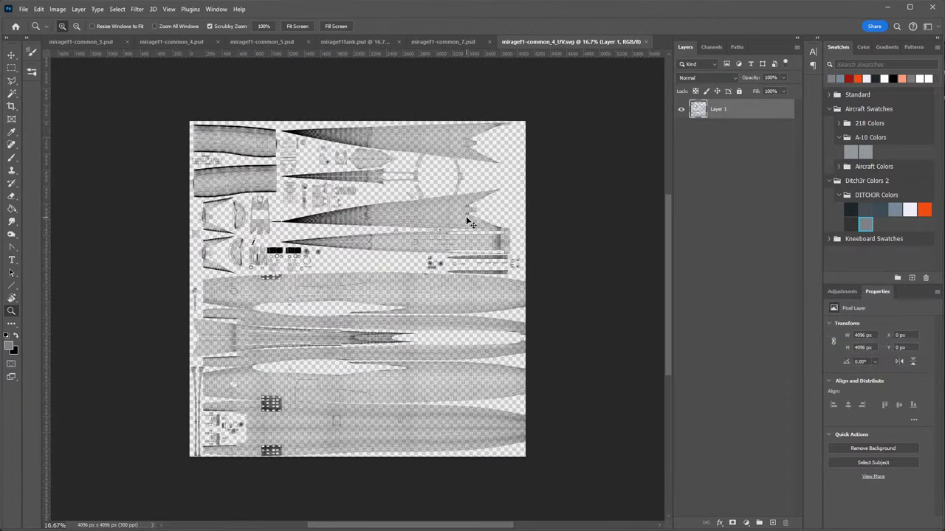
# Copy the whole miragef1-common_4_UV.svg wireframe and paste it into miragef1-common_4.psd above the plain grey layer.
pyautogui.hotkey('ctrl', 'a')
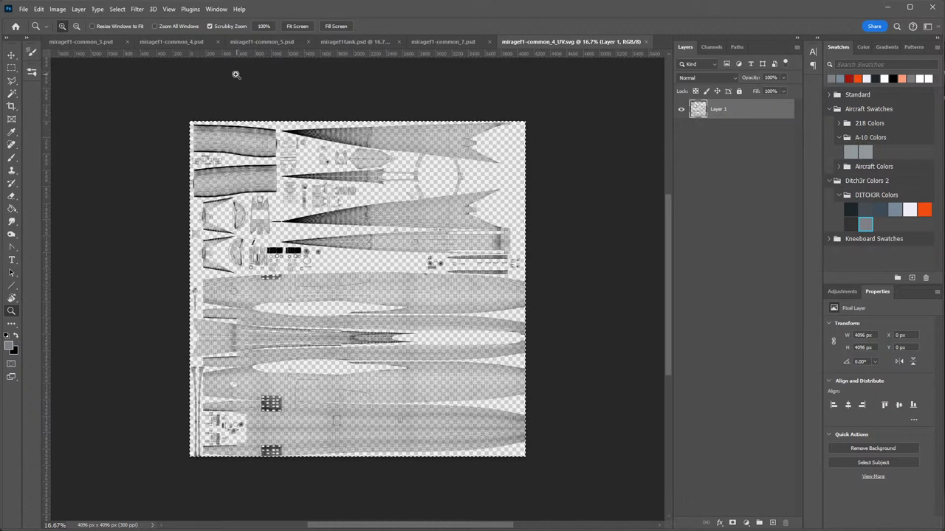
pyautogui.click(172, 42)
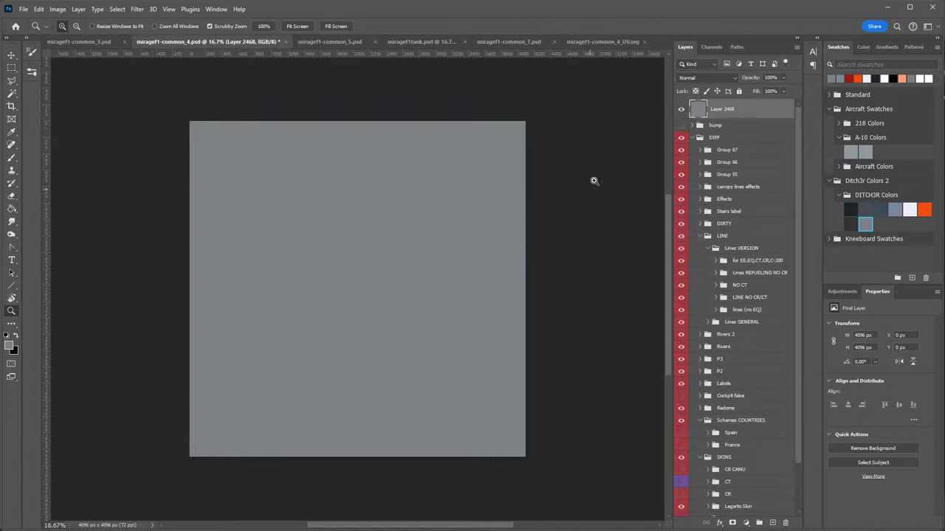
pyautogui.click(682, 110)
pyautogui.hotkey('ctrl', 'v')
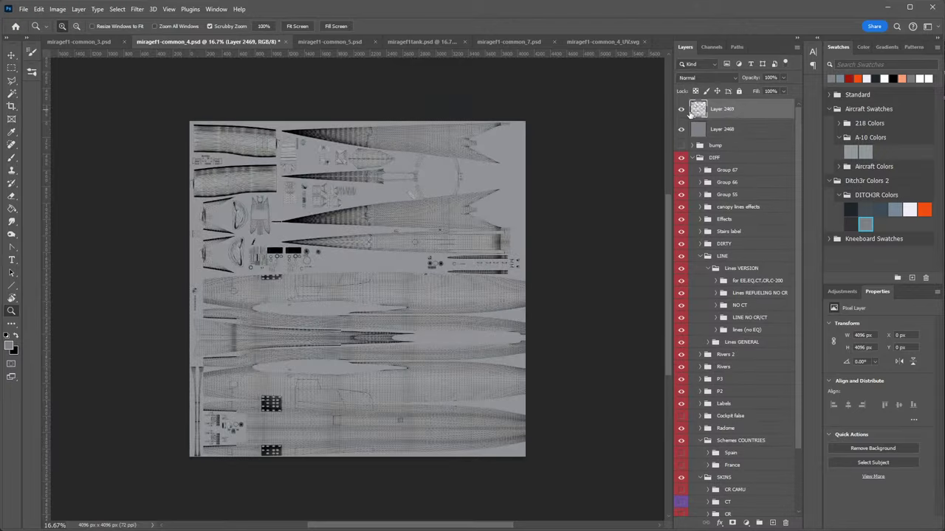
# Set the pasted wireframe layer in miragef1-common_4.psd to the Multiply blend mode at 50% opacity.
pyautogui.moveTo(324, 225); pyautogui.dragTo(456, 301)
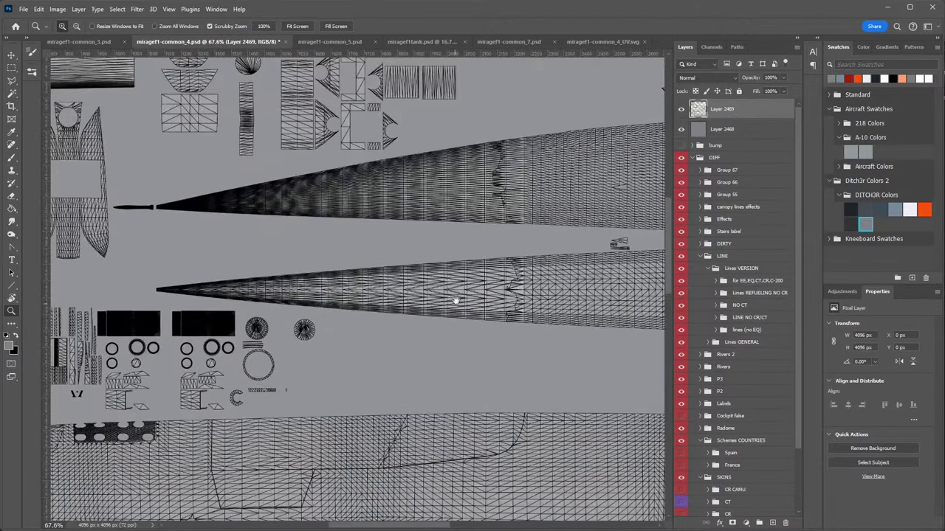
pyautogui.click(707, 77)
pyautogui.click(705, 110)
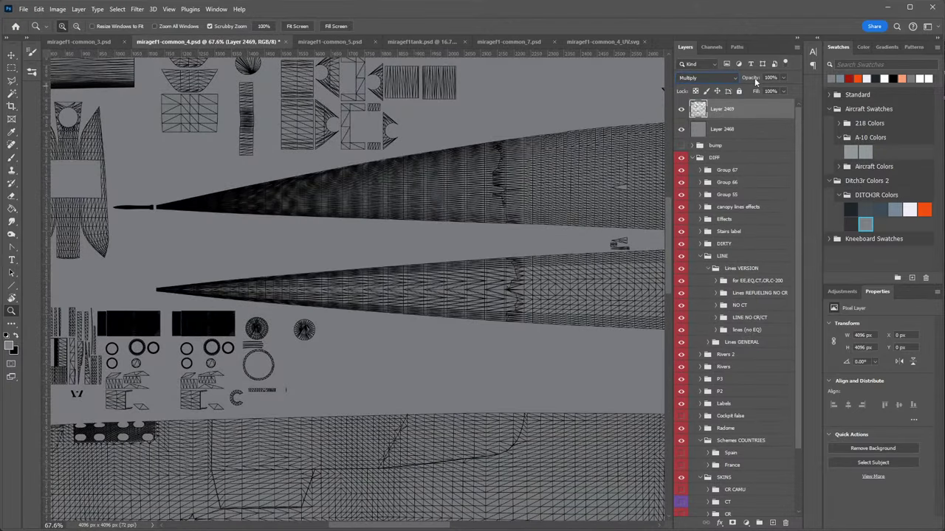
pyautogui.click(770, 77)
pyautogui.write('50')
pyautogui.press('Return')
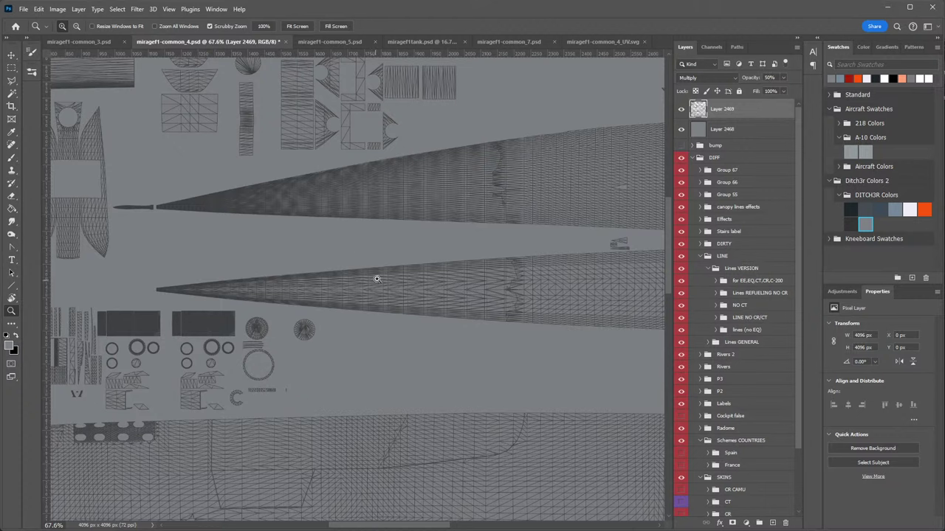
# Examine how the UV wireframe lines up with the painted parts across miragef1-common_4.psd, with the plain grey layer hidden.
pyautogui.scroll(-6, 411, 311)
pyautogui.scroll(4, 411, 312)
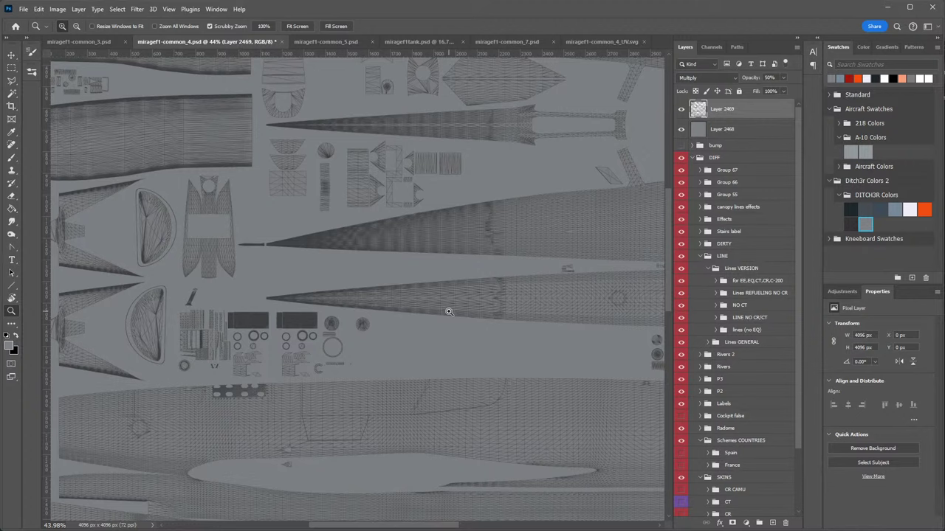
pyautogui.scroll(-3, 425, 209)
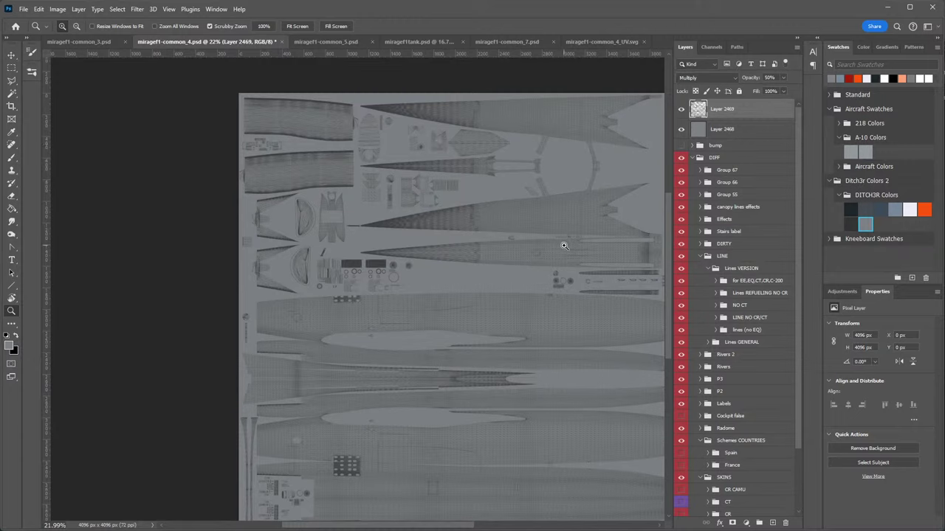
pyautogui.click(328, 42)
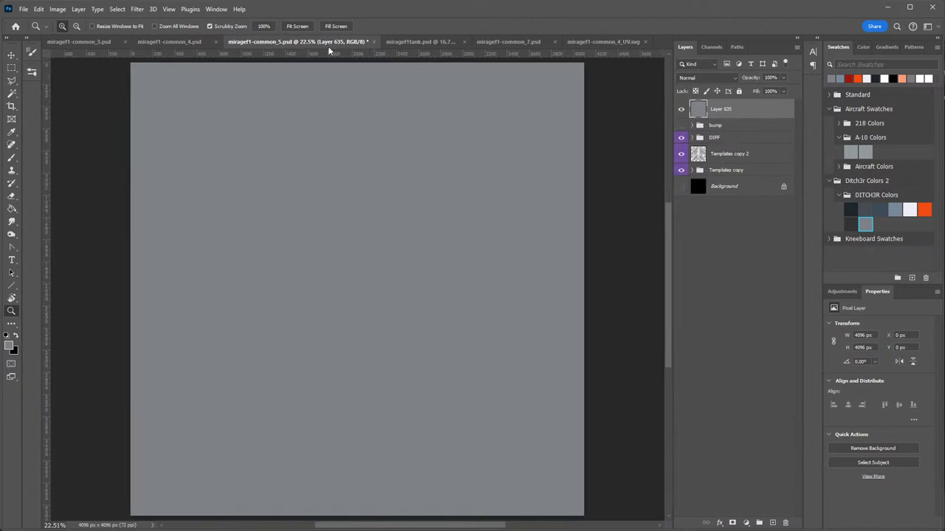
pyautogui.click(170, 41)
pyautogui.moveTo(333, 163); pyautogui.dragTo(641, 129)
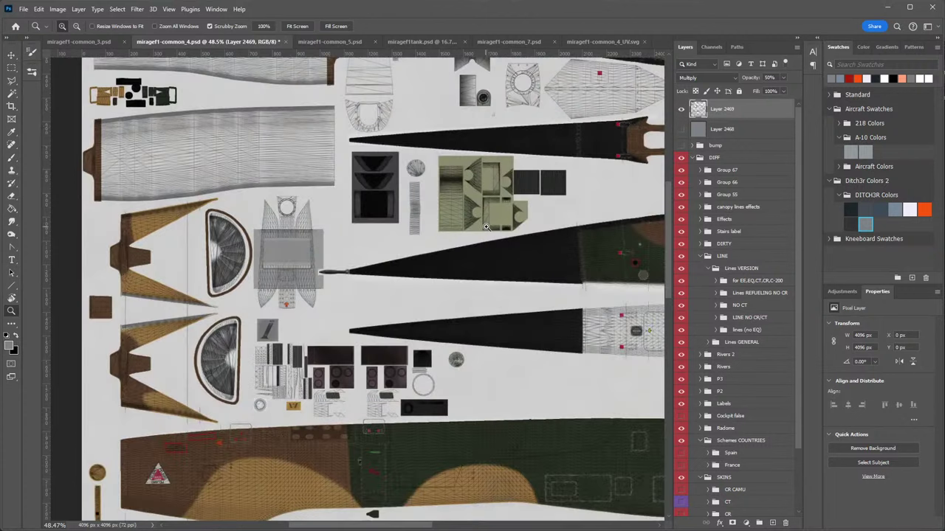
pyautogui.moveTo(491, 257); pyautogui.dragTo(367, 176)
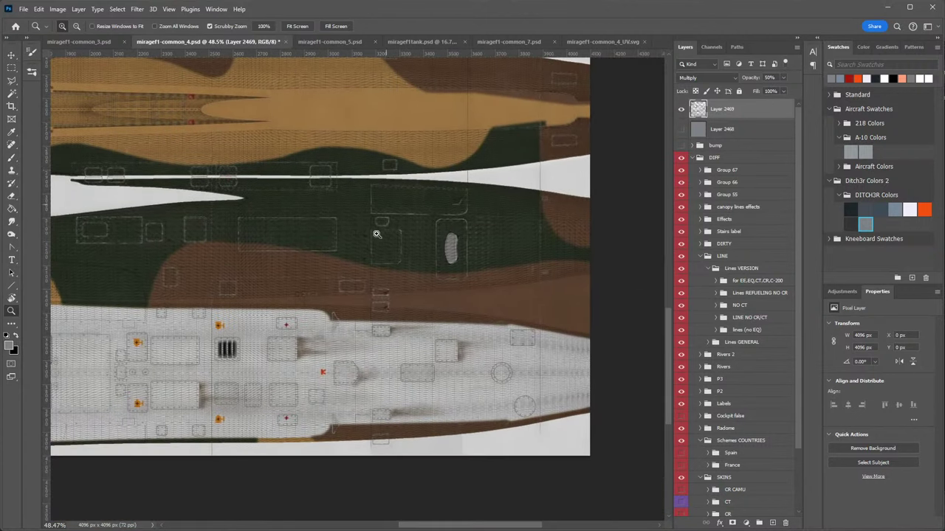
pyautogui.moveTo(310, 231); pyautogui.dragTo(348, 218)
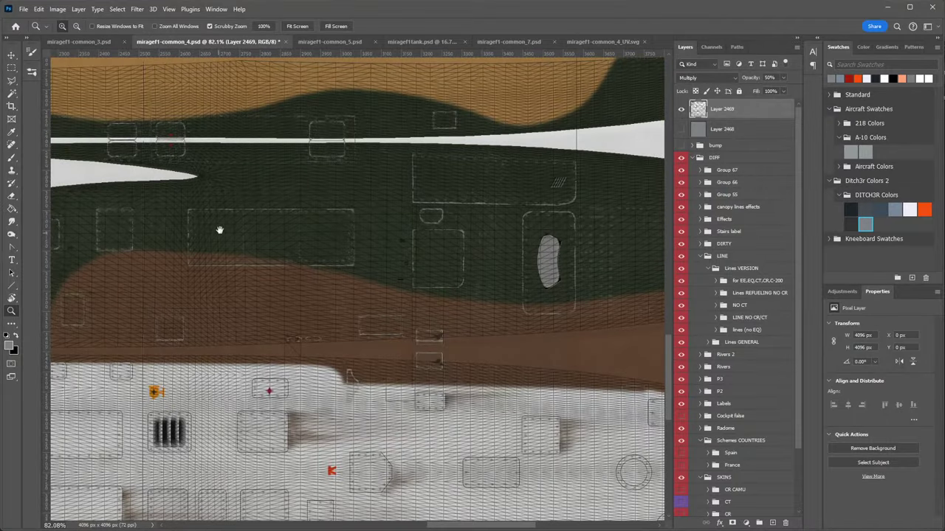
pyautogui.moveTo(219, 226); pyautogui.dragTo(379, 261)
pyautogui.moveTo(361, 81); pyautogui.dragTo(316, 337)
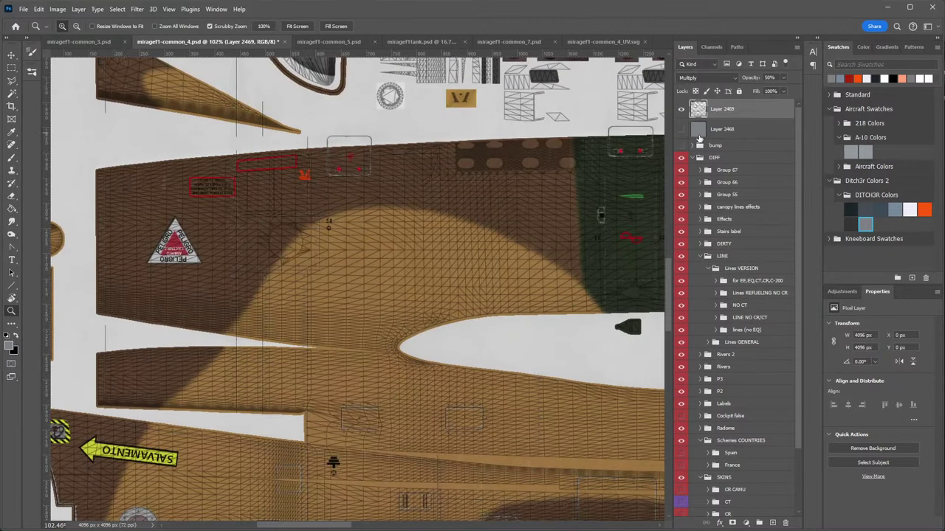
# Show the plain grey layer again in miragef1-common_4.psd and save it, and also show the grey layer in miragef1-common_3.psd.
pyautogui.click(681, 129)
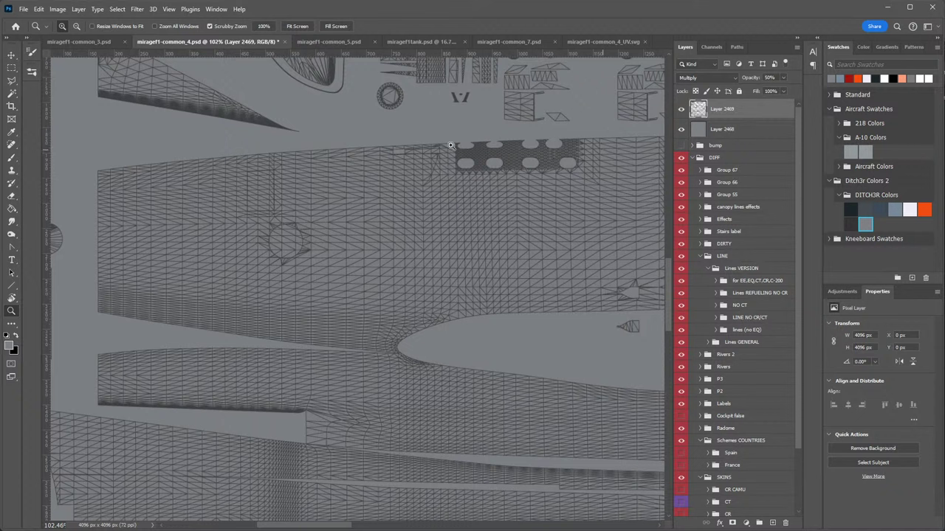
pyautogui.hotkey('ctrl', 's')
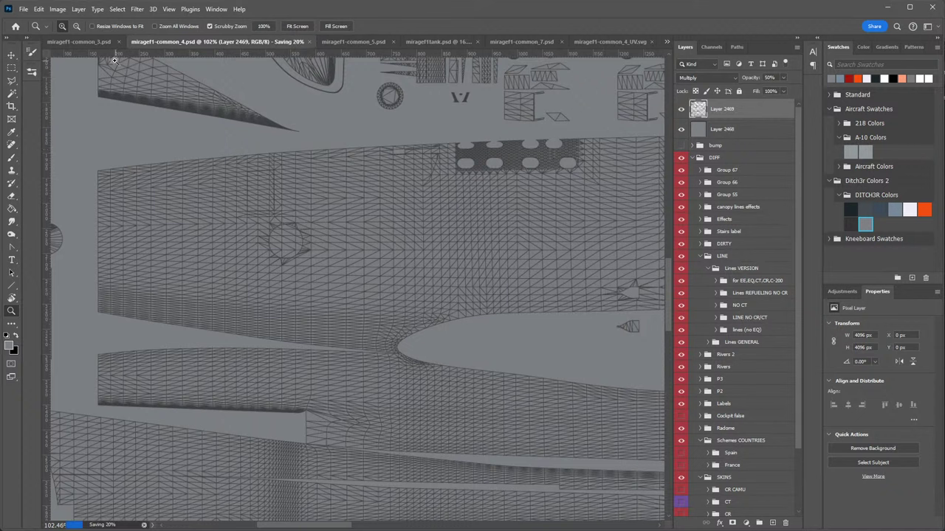
pyautogui.click(88, 42)
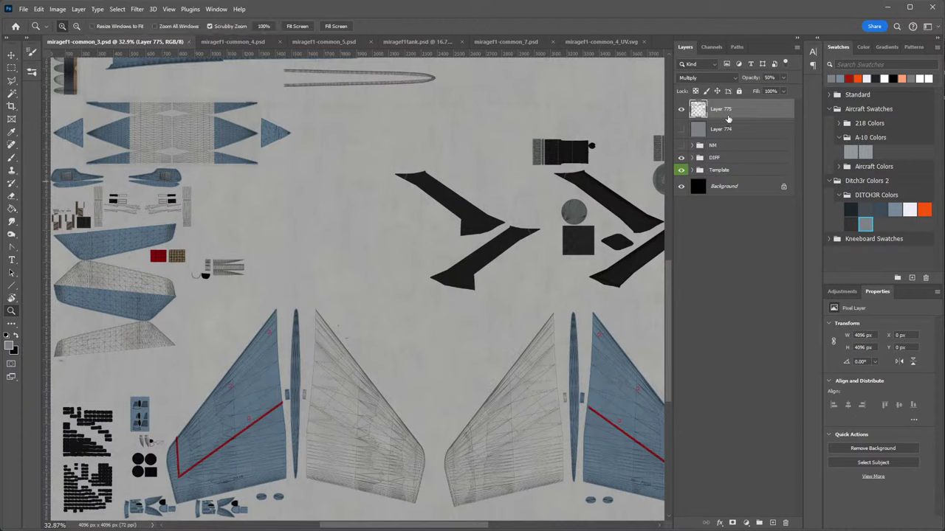
pyautogui.click(680, 130)
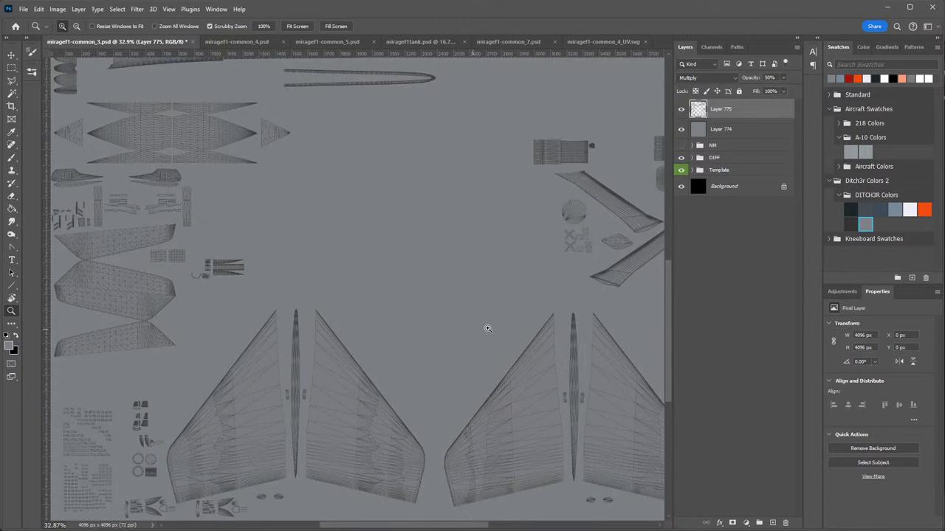
pyautogui.scroll(-4, 483, 325)
pyautogui.scroll(3, 451, 246)
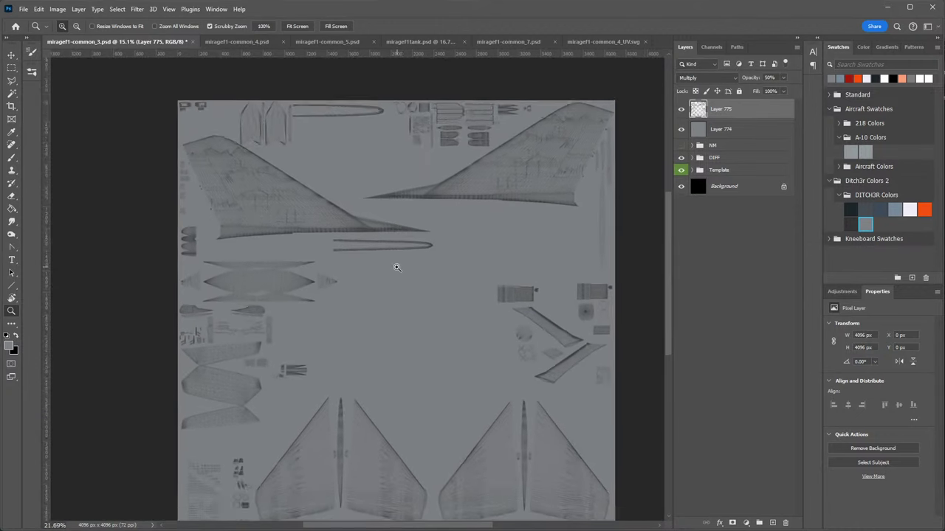
pyautogui.scroll(-1, 397, 268)
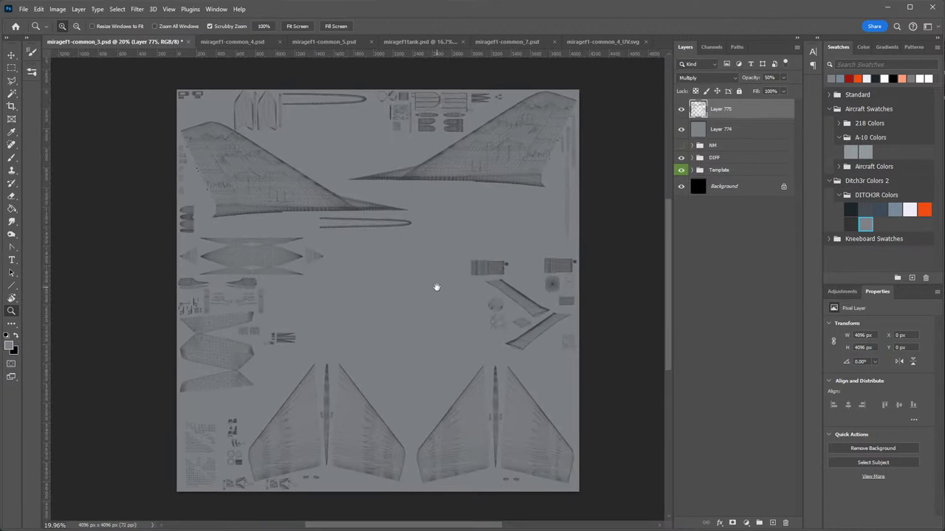
# Open miragef1-common_5_UV.svg from the F1EE folder in Adobe Photoshop 2024, rasterized at 4096 pixels wide.
pyautogui.click(236, 42)
pyautogui.click(325, 42)
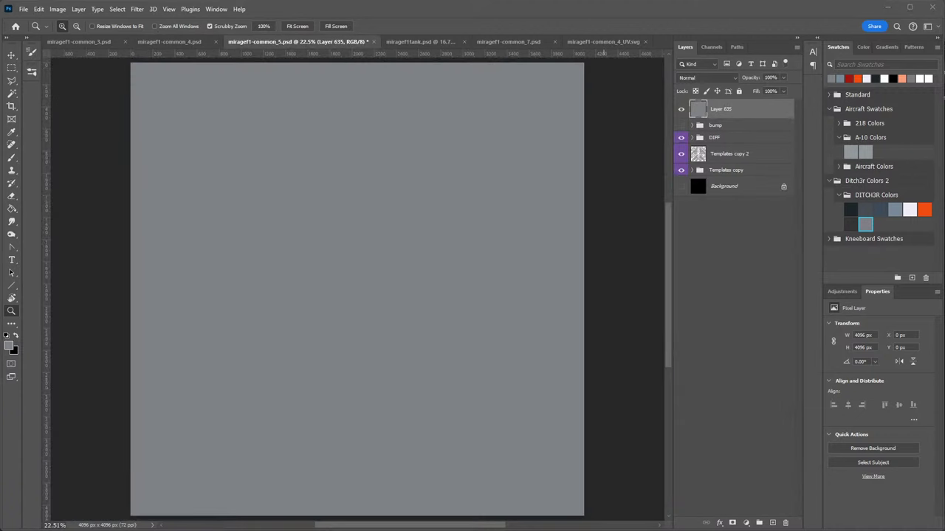
pyautogui.hotkey('alt', 'Tab')
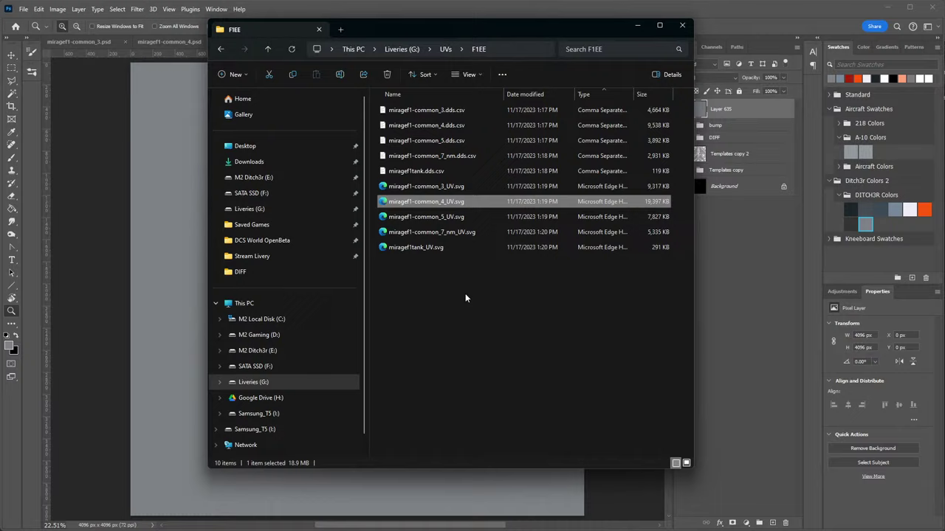
pyautogui.doubleClick(428, 216)
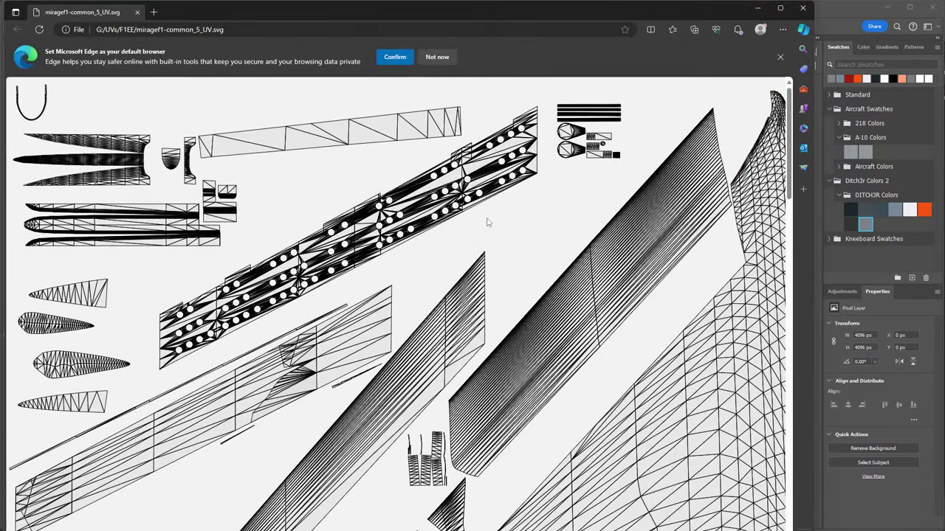
pyautogui.click(802, 7)
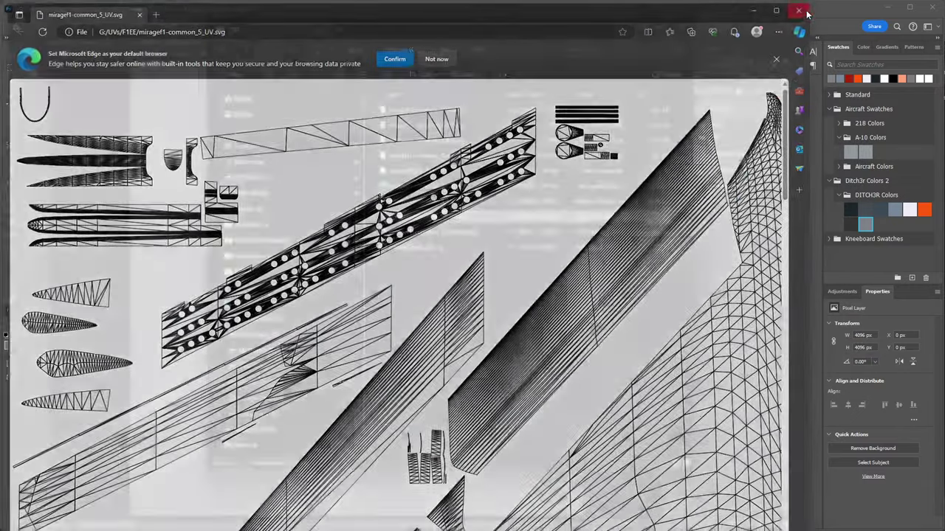
pyautogui.rightClick(432, 226)
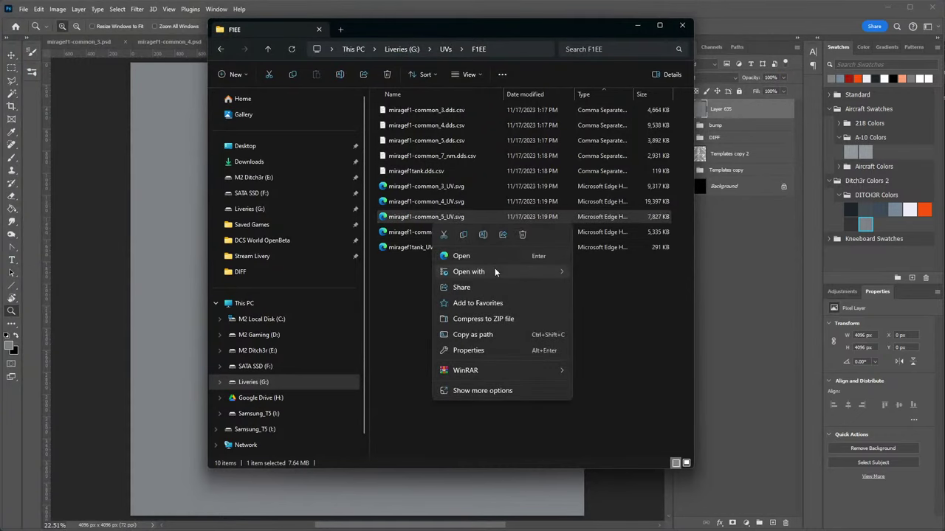
pyautogui.moveTo(559, 272)
pyautogui.click(611, 289)
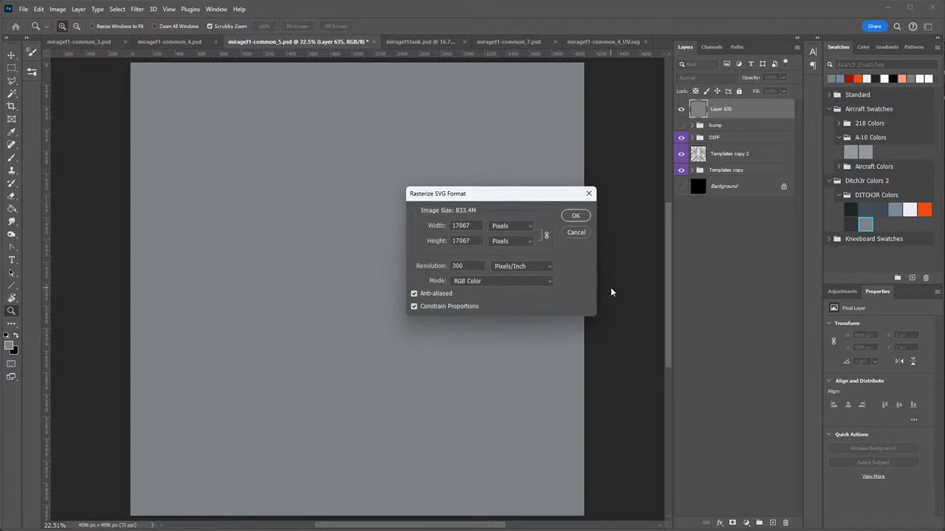
pyautogui.doubleClick(478, 225)
pyautogui.write('4096')
pyautogui.press('Return')
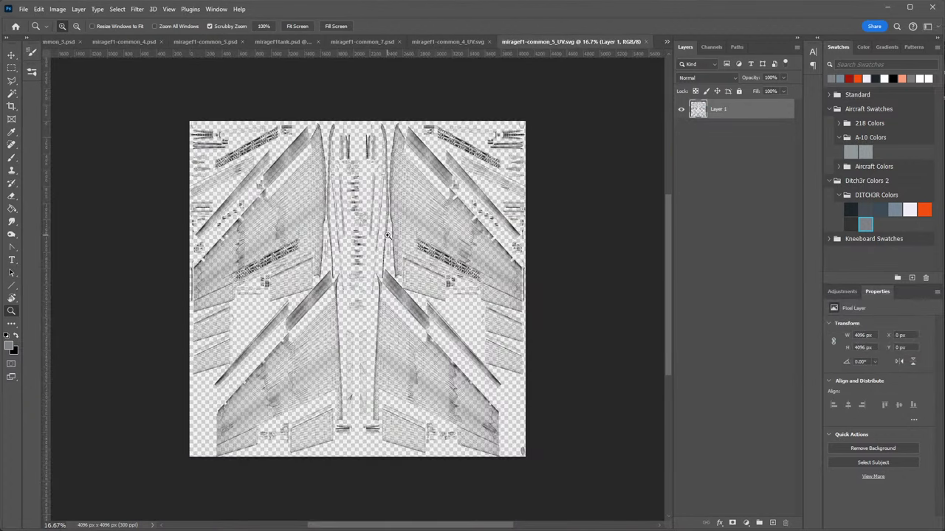
# Copy the whole miragef1-common_5_UV.svg wireframe and paste it into miragef1-common_5.psd above the plain grey layer.
pyautogui.click(11, 69)
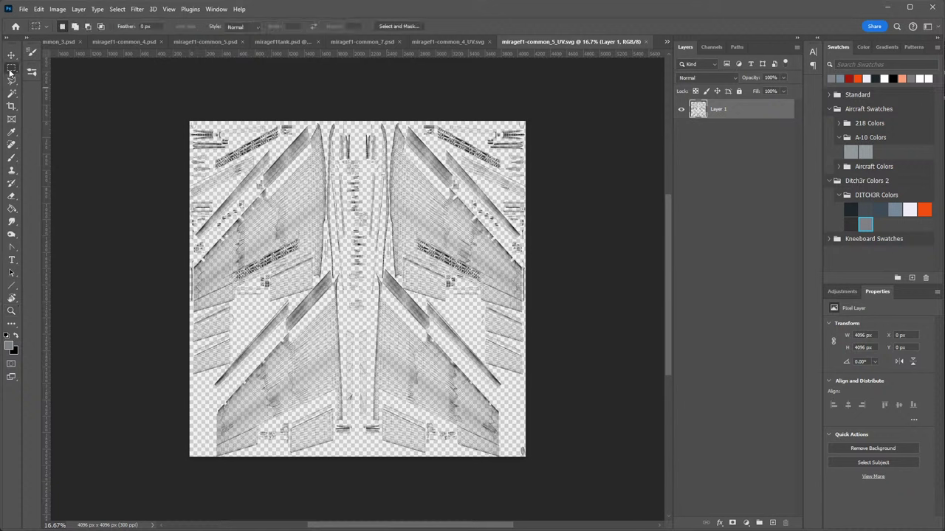
pyautogui.moveTo(158, 100); pyautogui.dragTo(587, 478)
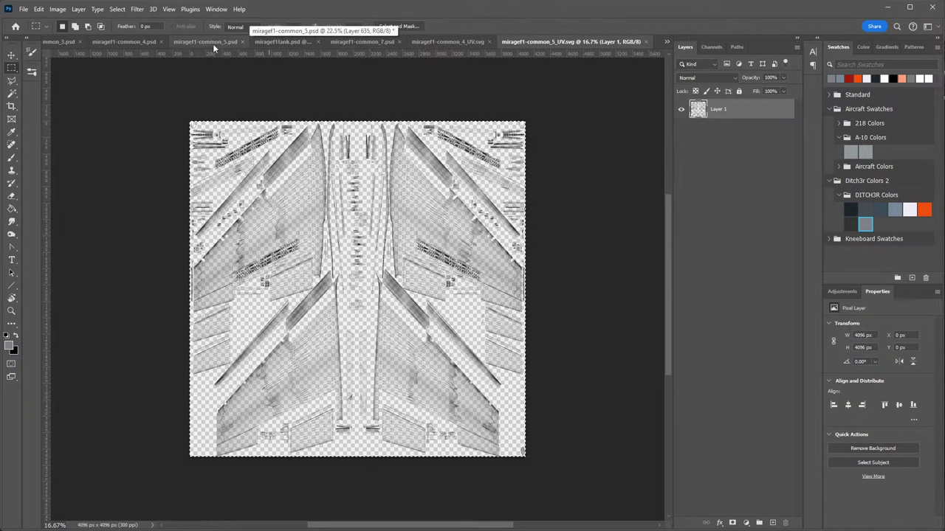
pyautogui.click(251, 47)
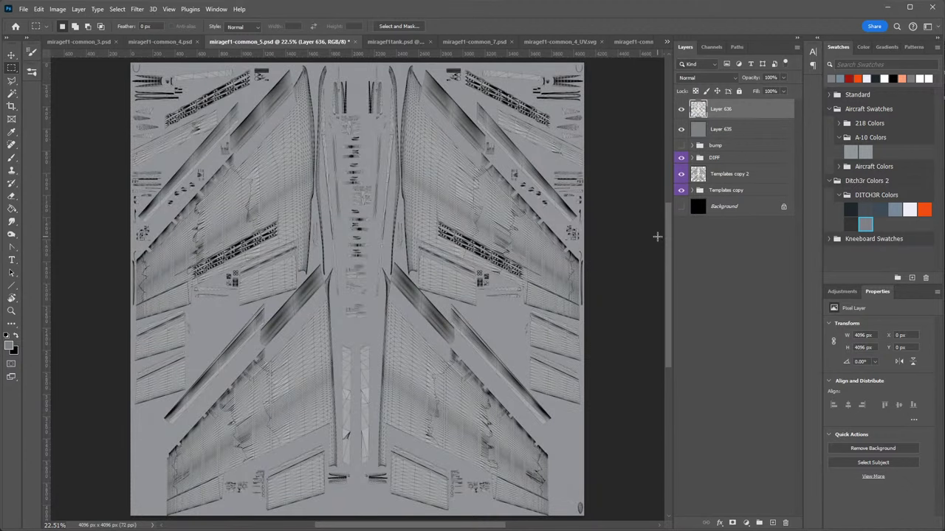
# Set the pasted wireframe layer in miragef1-common_5.psd to the Multiply blend mode at 50% opacity.
pyautogui.click(707, 78)
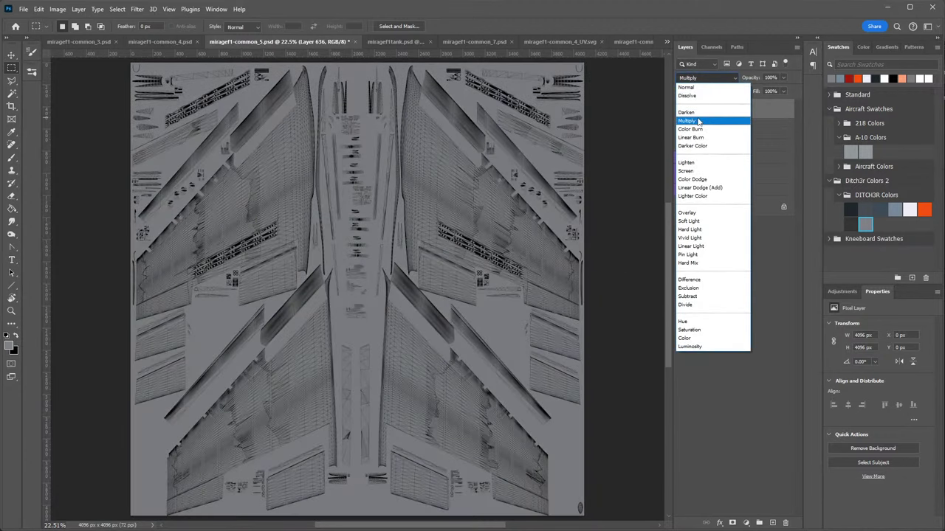
pyautogui.click(701, 118)
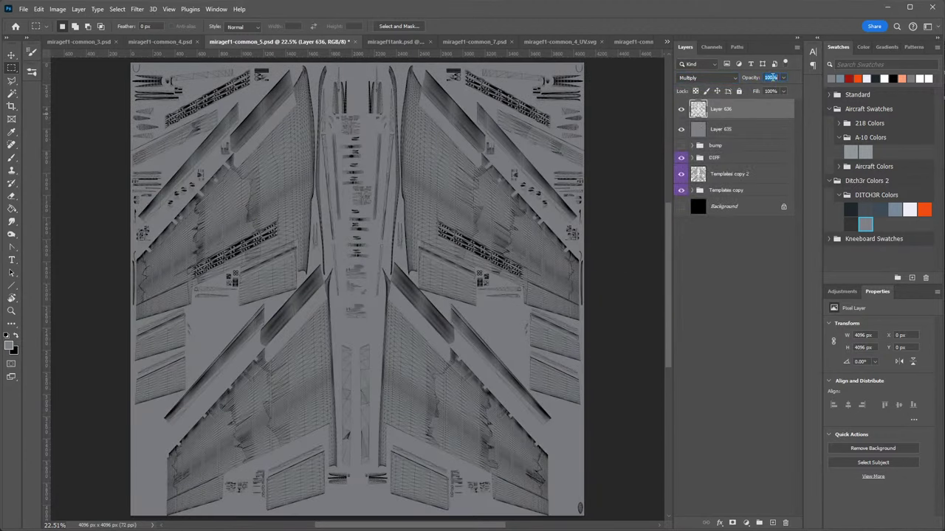
pyautogui.write('50')
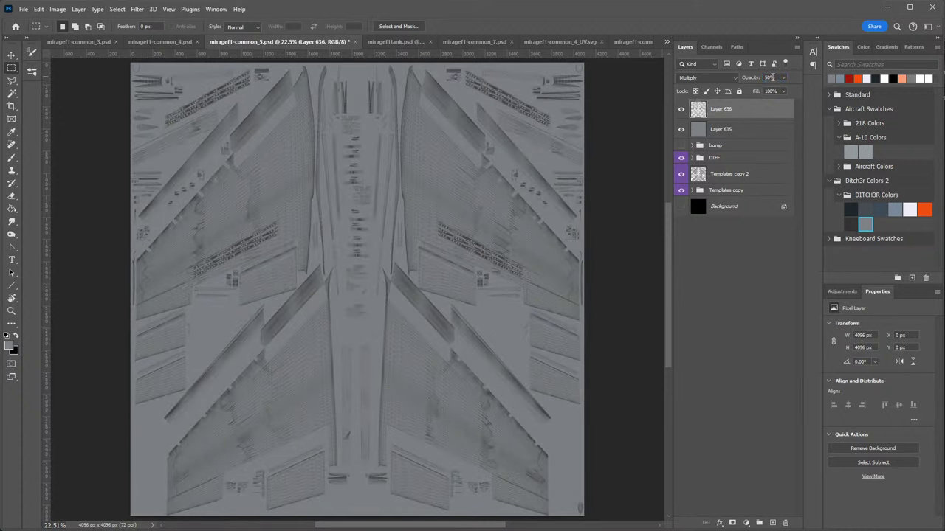
pyautogui.press('Return')
# Compare the wireframe with the artwork beneath by toggling the plain grey layer, leave that layer visible, and save miragef1-common_5.psd.
pyautogui.click(683, 131)
pyautogui.click(682, 131)
pyautogui.click(683, 131)
pyautogui.click(682, 132)
pyautogui.click(683, 131)
pyautogui.hotkey('ctrl', 's')
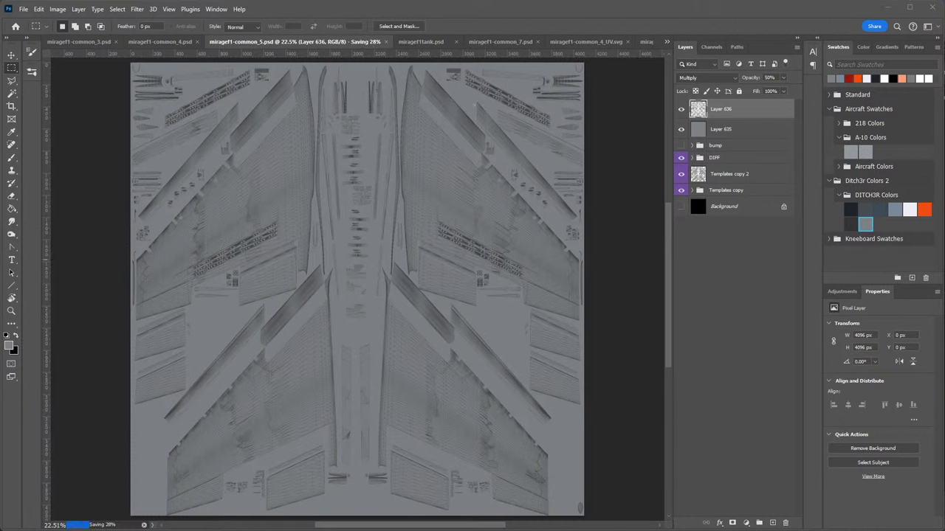
# Open miragef1-common_7_nm_UV.svg from the F1EE folder in Adobe Photoshop 2024, rasterized at 4096 pixels wide.
pyautogui.hotkey('alt', 'Tab')
pyautogui.rightClick(472, 233)
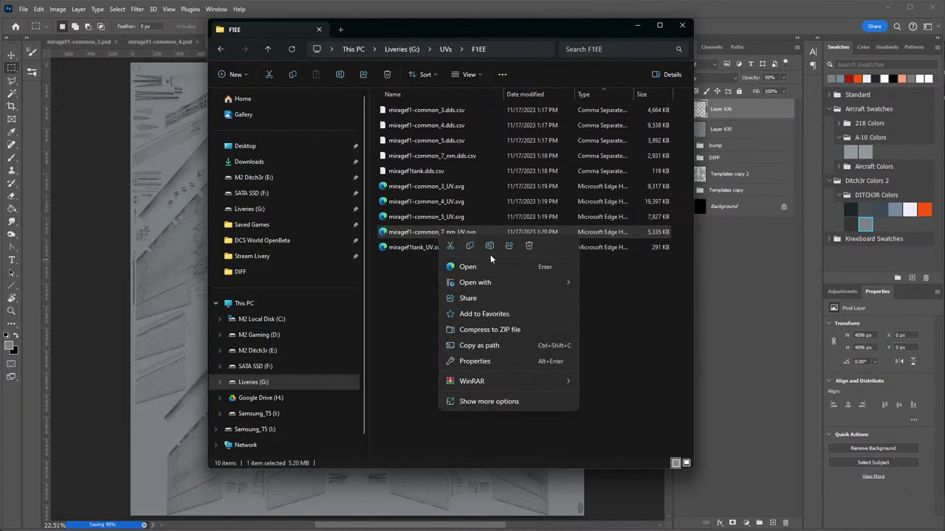
pyautogui.moveTo(509, 286)
pyautogui.click(606, 296)
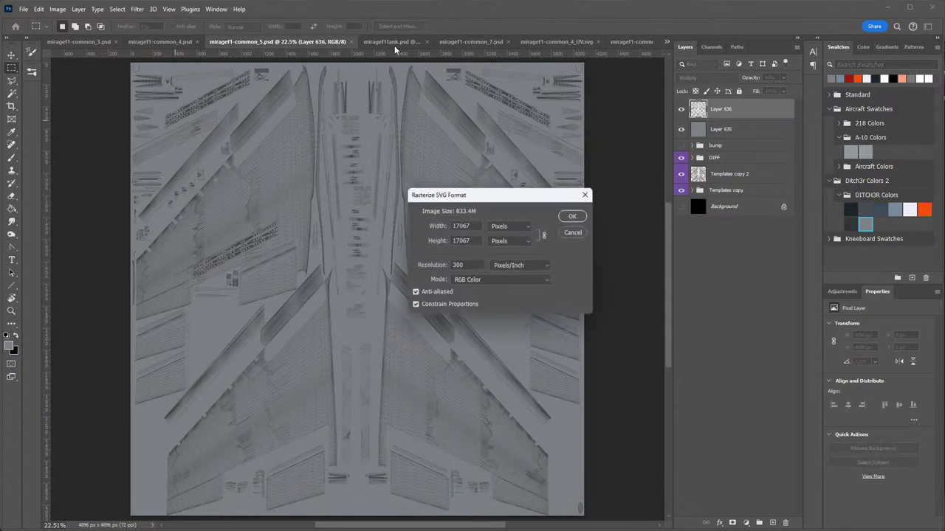
pyautogui.moveTo(477, 228); pyautogui.dragTo(392, 233)
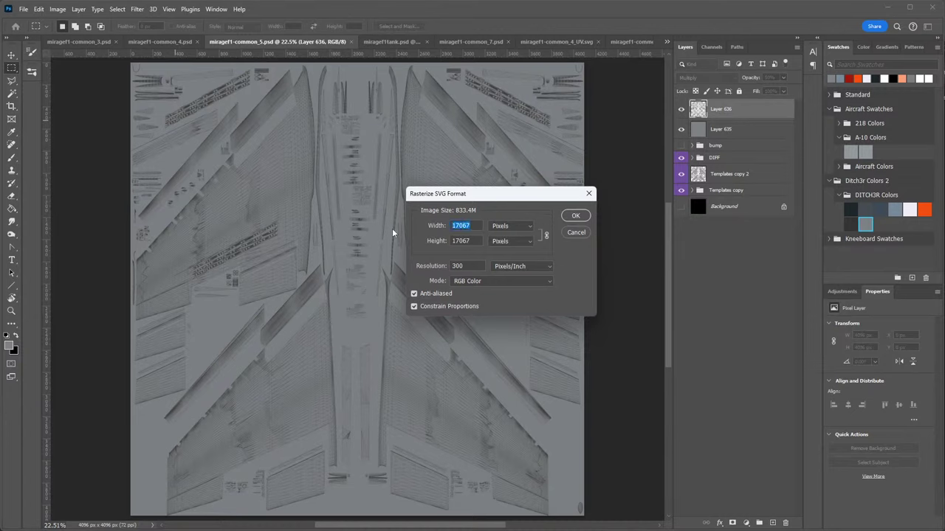
pyautogui.write('4096')
pyautogui.press('Return')
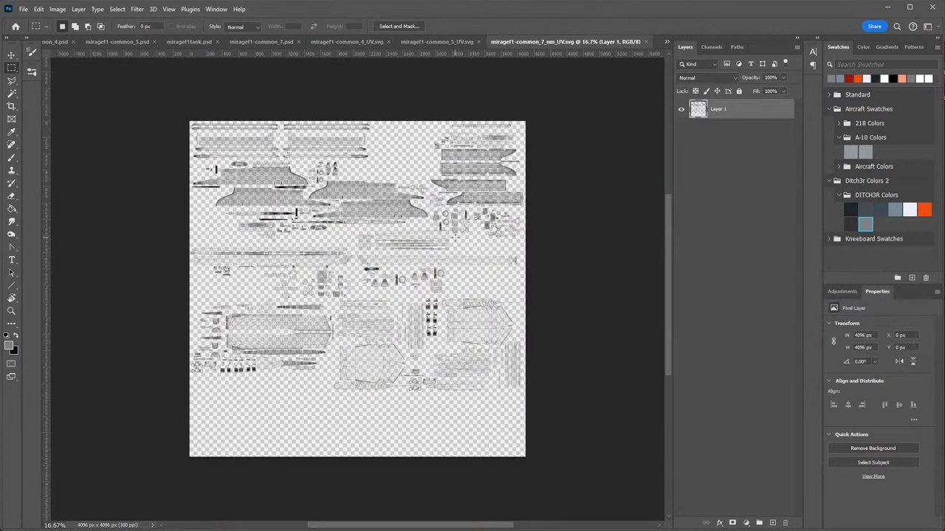
# Copy the whole miragef1-common_7_nm_UV.svg wireframe and paste it into miragef1-common_7.psd above the plain grey layer, hiding that grey layer.
pyautogui.hotkey('ctrl', 'a')
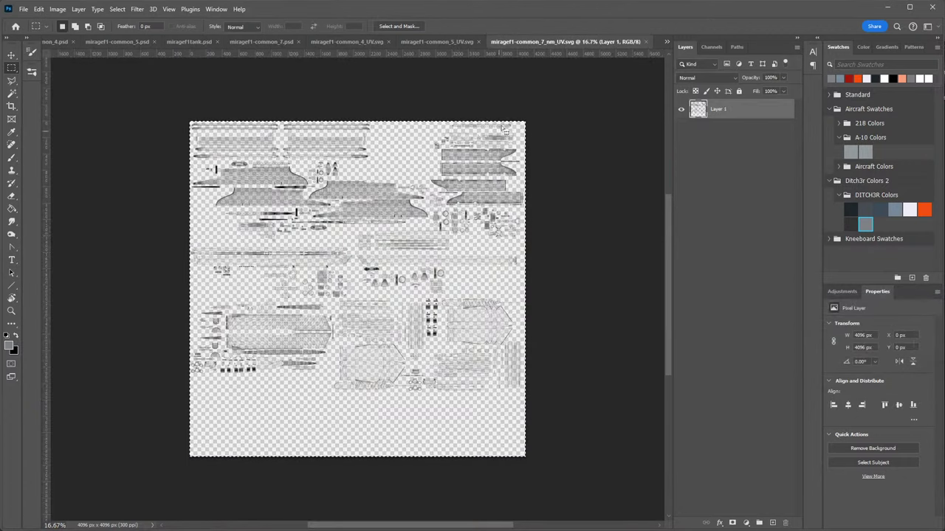
pyautogui.click(429, 42)
pyautogui.click(369, 43)
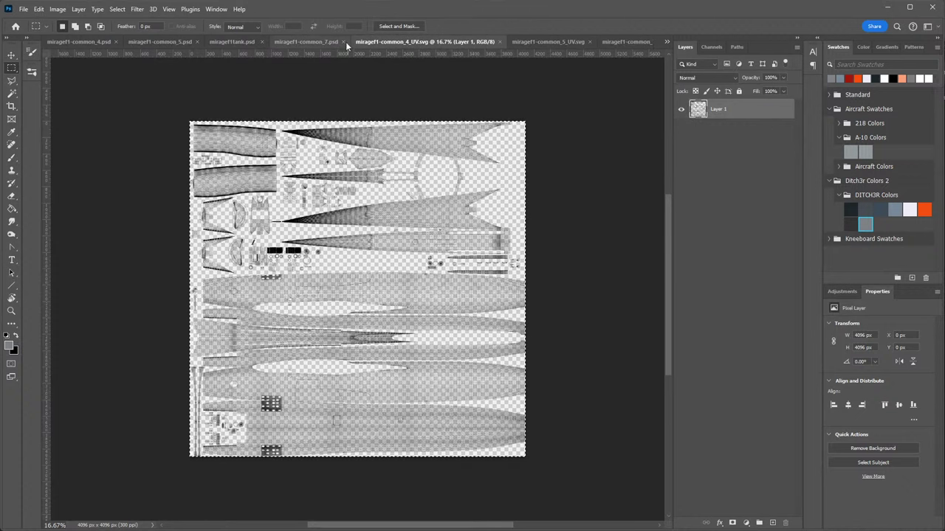
pyautogui.click(310, 42)
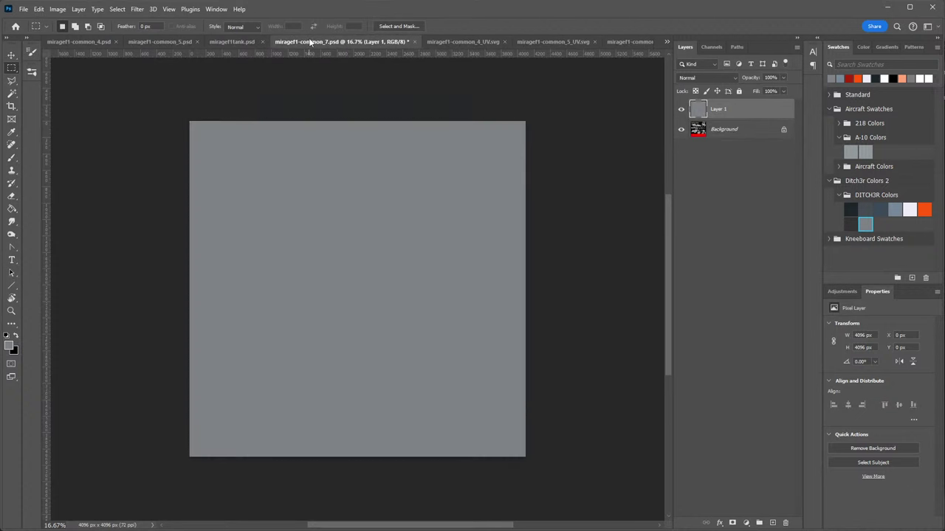
pyautogui.click(680, 109)
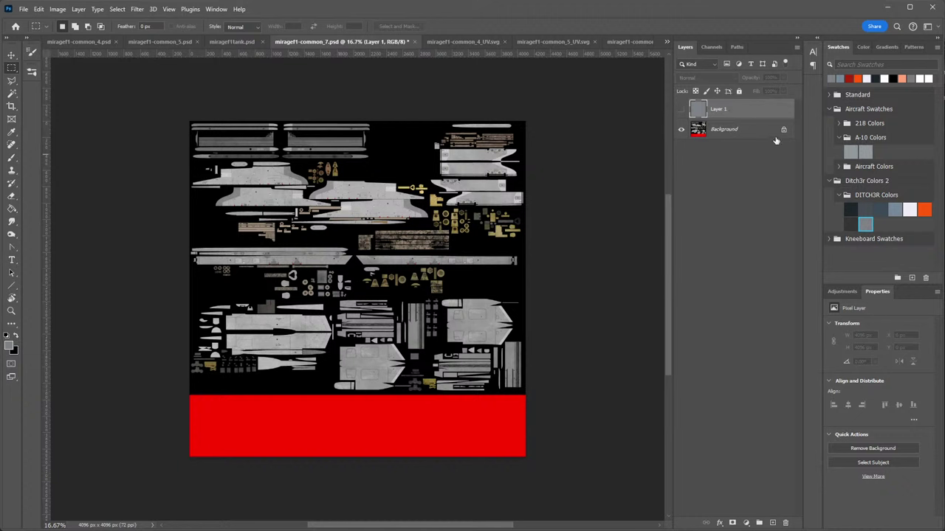
pyautogui.hotkey('ctrl', 'v')
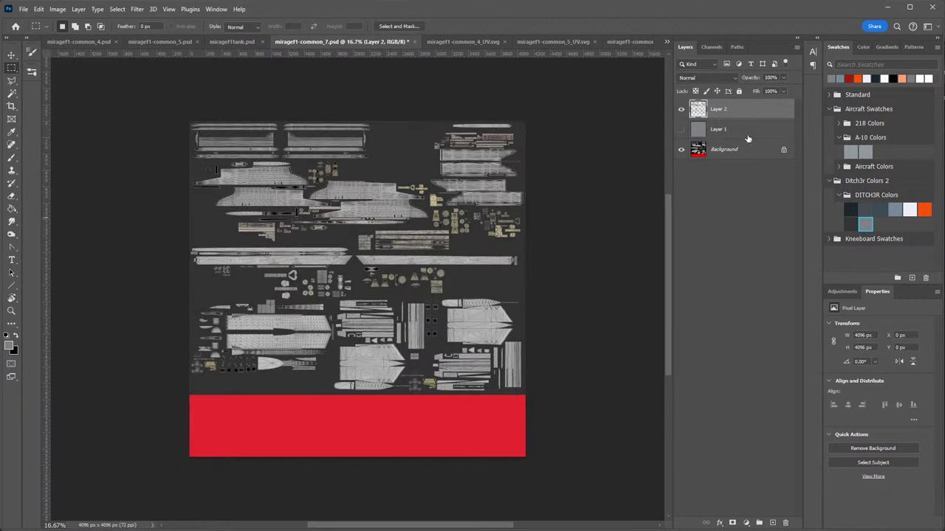
# Set the pasted wireframe layer in miragef1-common_7.psd to the Multiply blend mode at 50% opacity.
pyautogui.click(712, 77)
pyautogui.click(705, 124)
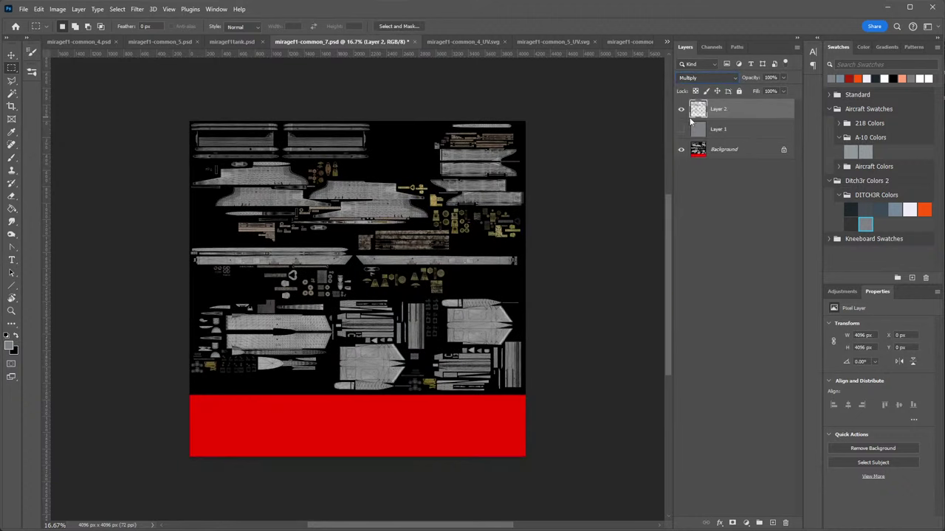
pyautogui.click(783, 79)
pyautogui.write('50')
pyautogui.press('Return')
# Check the wireframe alignment against the artwork up close and save miragef1-common_7.psd with maximized compatibility.
pyautogui.press('z')
pyautogui.moveTo(569, 186); pyautogui.dragTo(362, 186)
pyautogui.press('m')
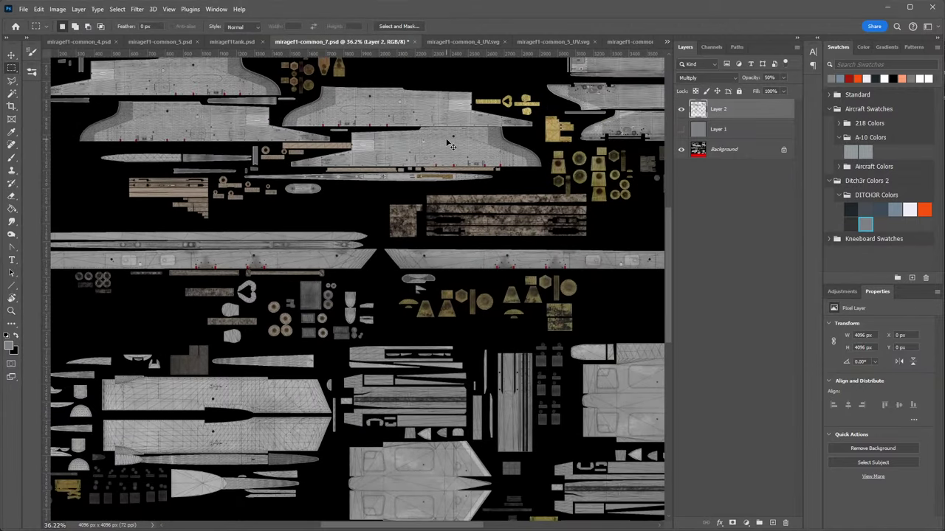
pyautogui.hotkey('ctrl', 's')
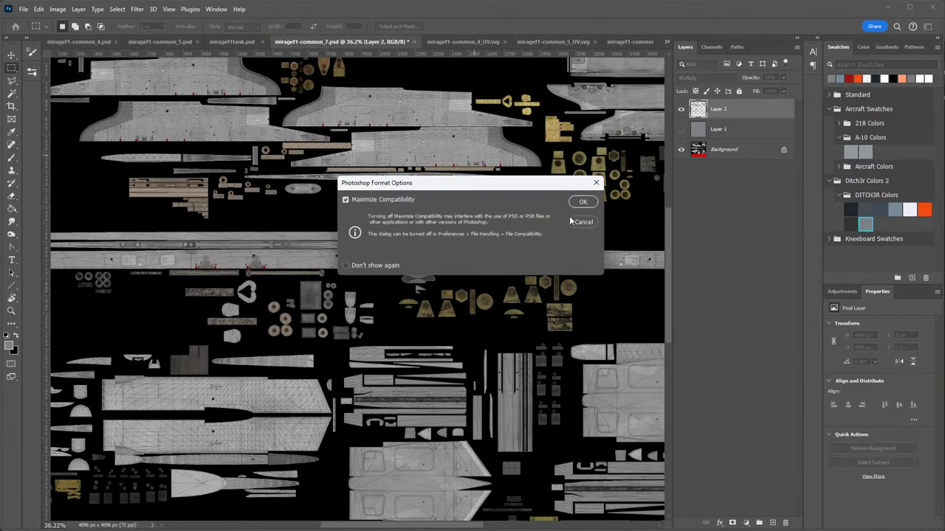
pyautogui.click(582, 203)
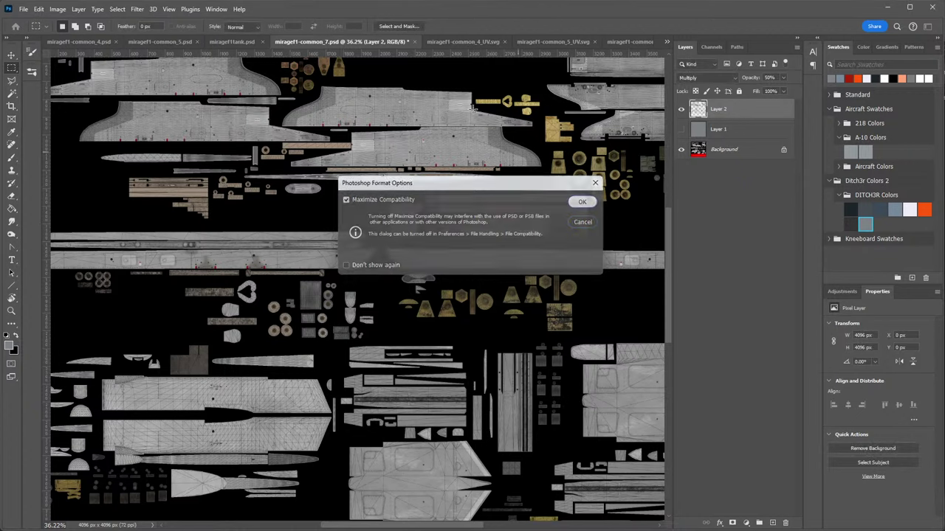
# Close miragef1-common_4_UV.svg, miragef1-common_5_UV.svg and miragef1-common_7_nm_UV.svg without saving changes.
pyautogui.click(482, 44)
pyautogui.click(500, 42)
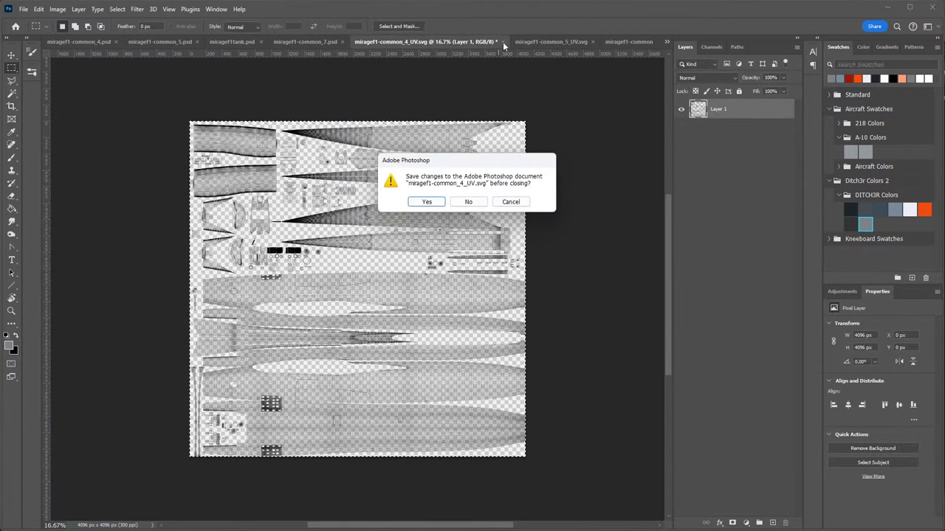
pyautogui.click(468, 202)
pyautogui.click(568, 42)
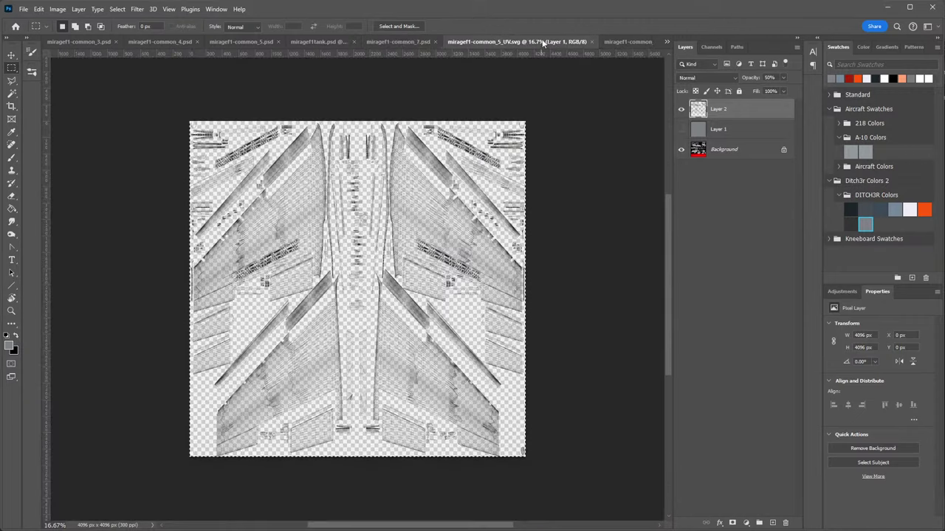
pyautogui.click(591, 41)
pyautogui.click(468, 201)
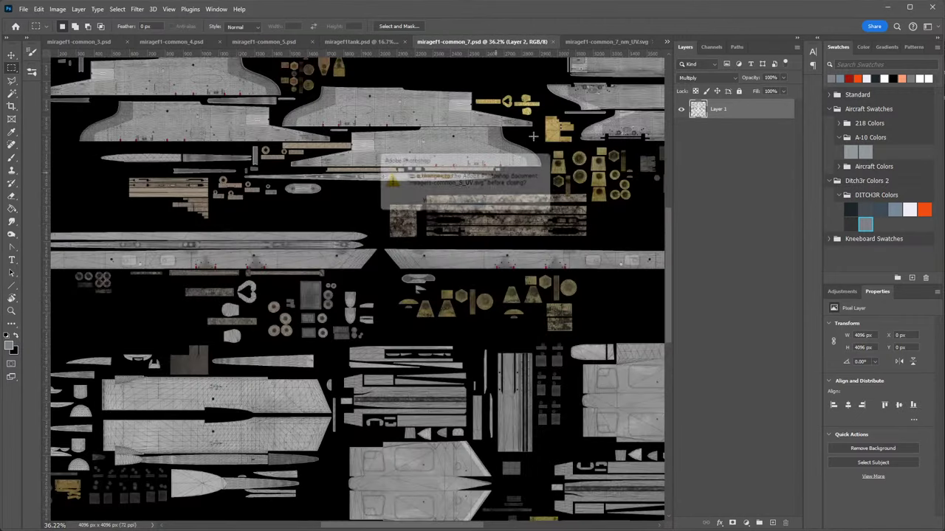
pyautogui.click(604, 44)
pyautogui.click(647, 42)
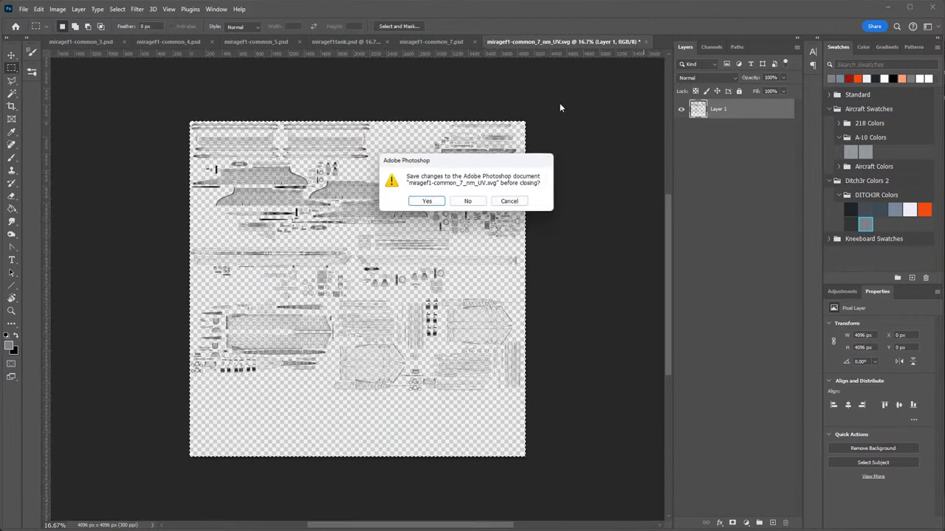
pyautogui.click(468, 201)
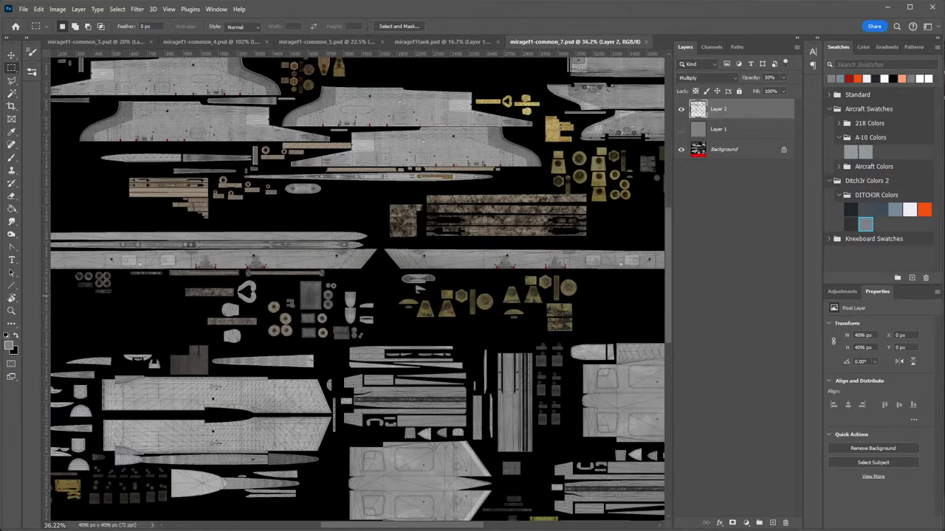
# Open miragef1tank_UV.svg from the F1EE folder in Adobe Photoshop 2024, rasterized at 4096 pixels wide.
pyautogui.hotkey('alt', 'Tab')
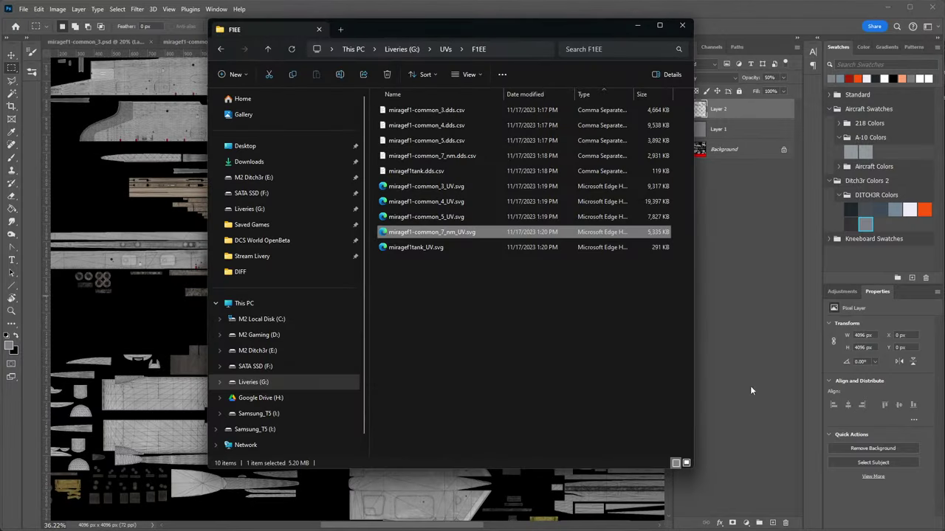
pyautogui.click(424, 247)
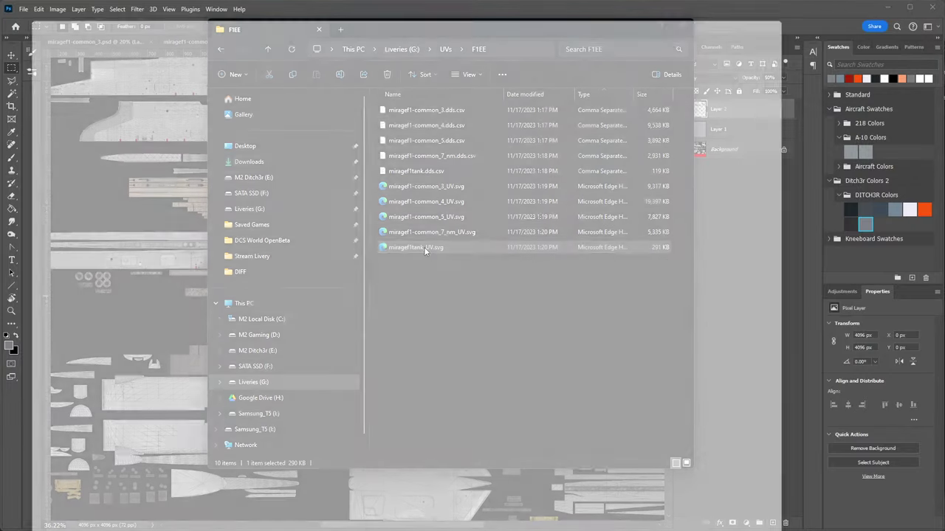
pyautogui.click(806, 7)
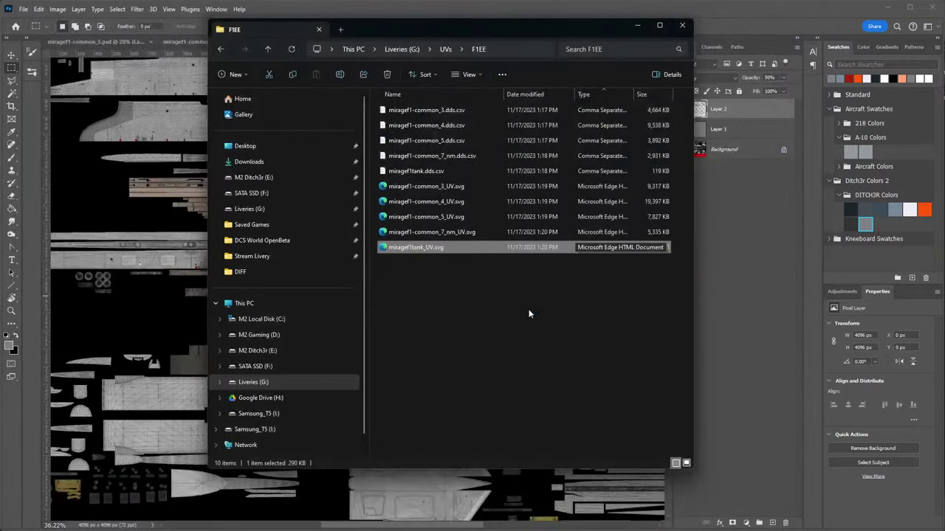
pyautogui.rightClick(417, 248)
pyautogui.moveTo(481, 293)
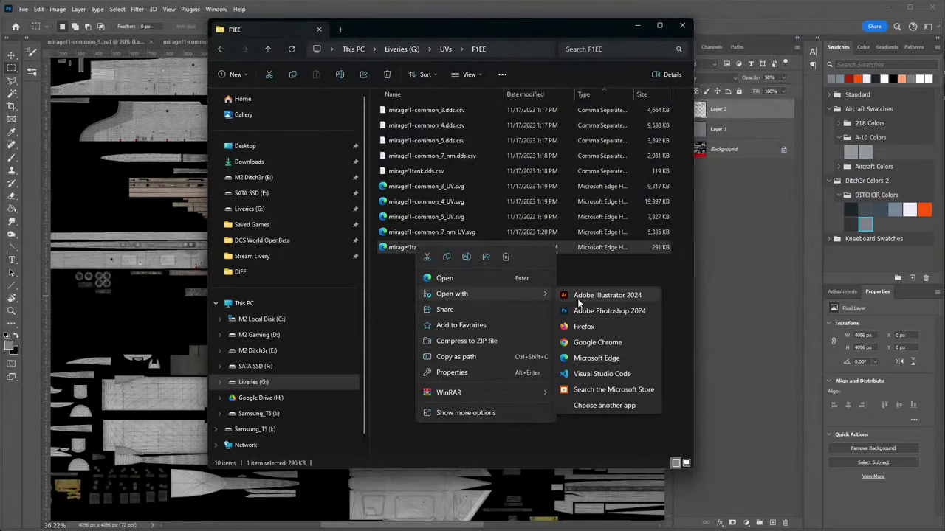
pyautogui.click(590, 312)
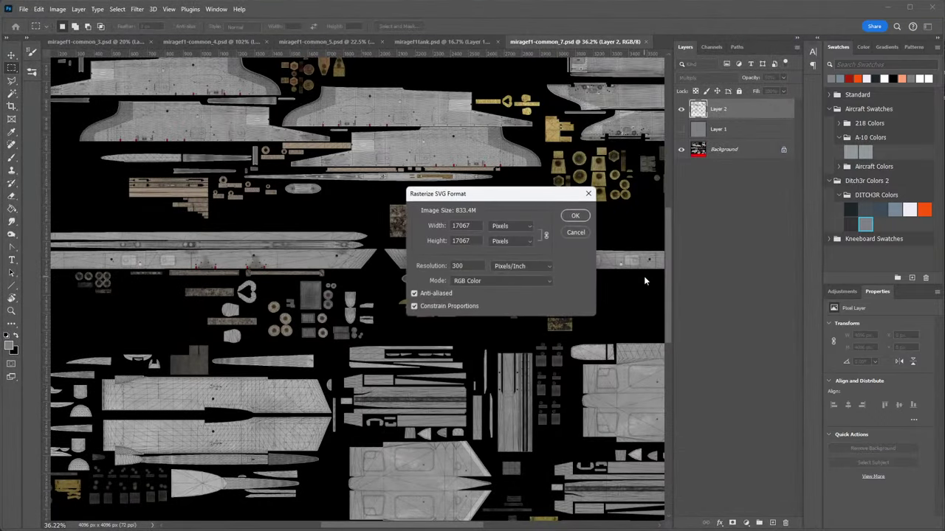
pyautogui.doubleClick(484, 225)
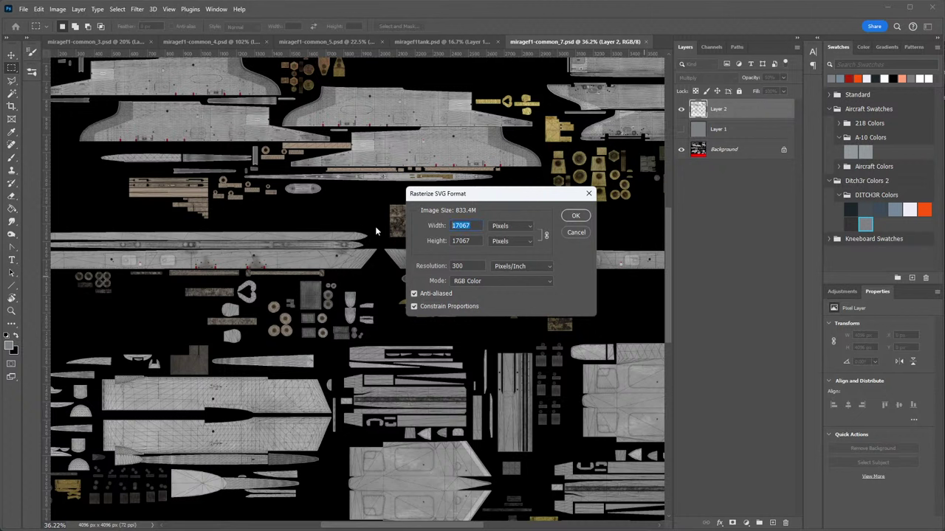
pyautogui.write('4096')
pyautogui.press('Return')
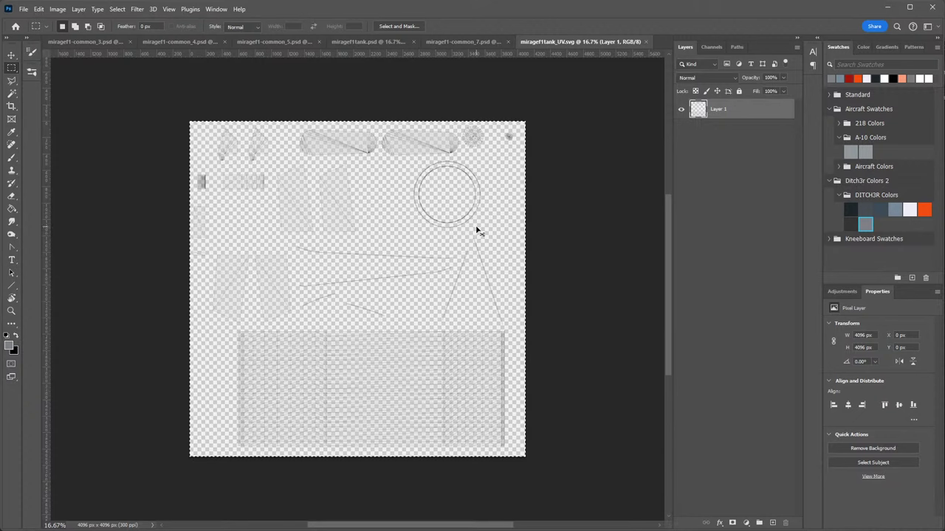
# Paste the fuel tank wireframe into miragef1tank.psd as a new layer above the plain grey layer, keeping the grey layer visible.
pyautogui.click(454, 43)
pyautogui.click(378, 43)
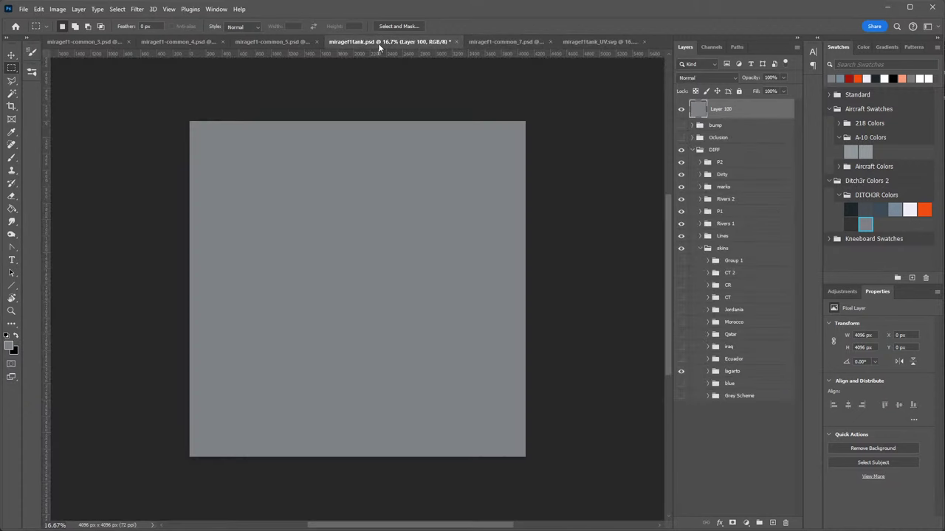
pyautogui.click(682, 111)
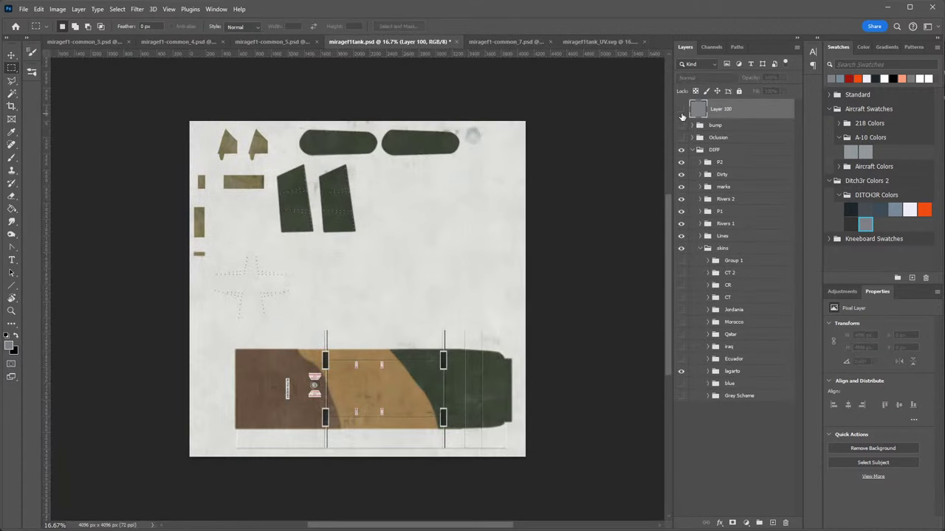
pyautogui.hotkey('ctrl', 'shift', 'alt', 'n')
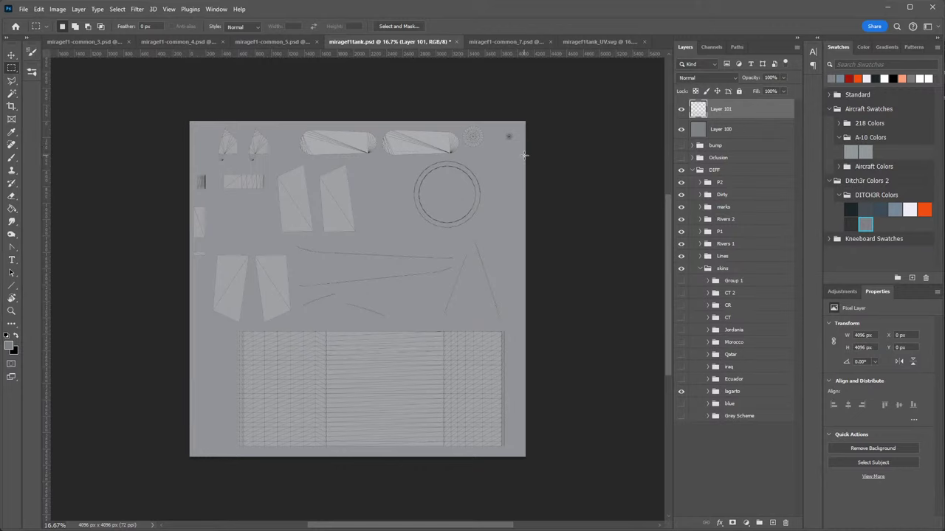
# Close miragef1tank_UV.svg without saving changes.
pyautogui.click(513, 45)
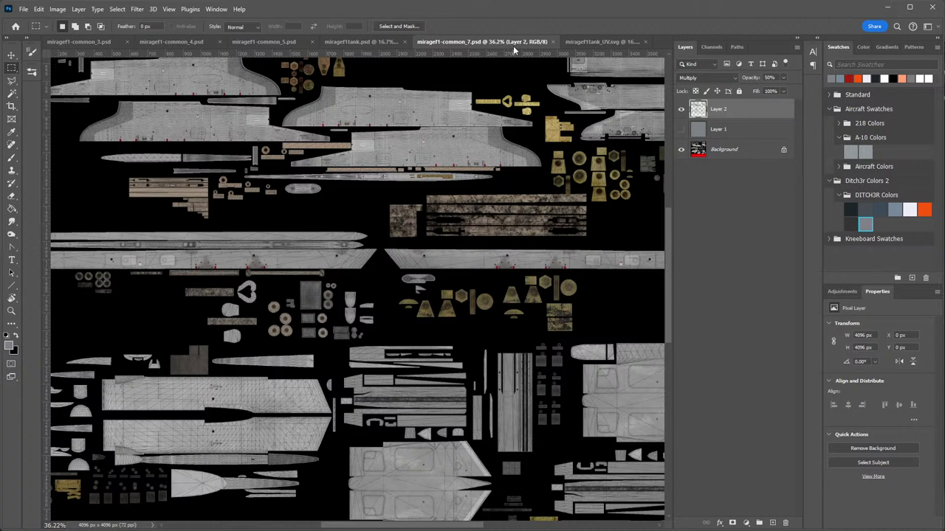
pyautogui.click(602, 42)
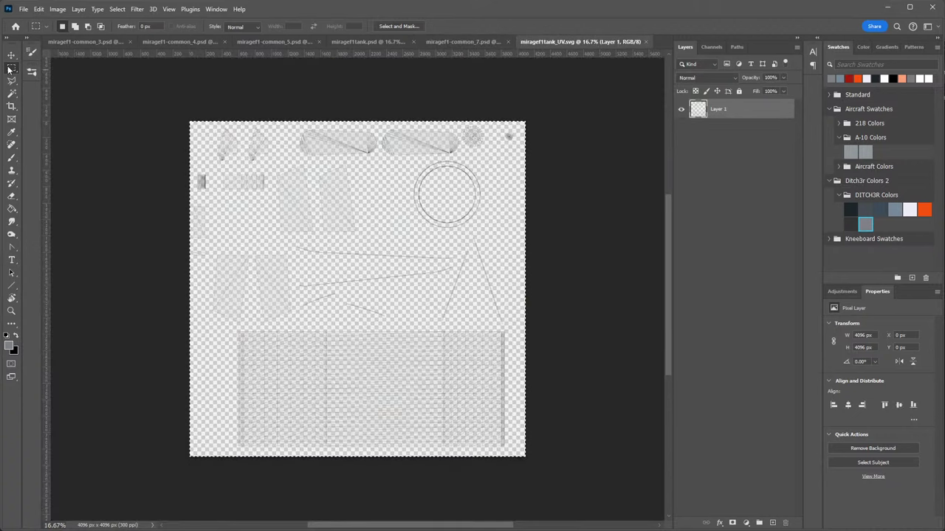
pyautogui.click(645, 42)
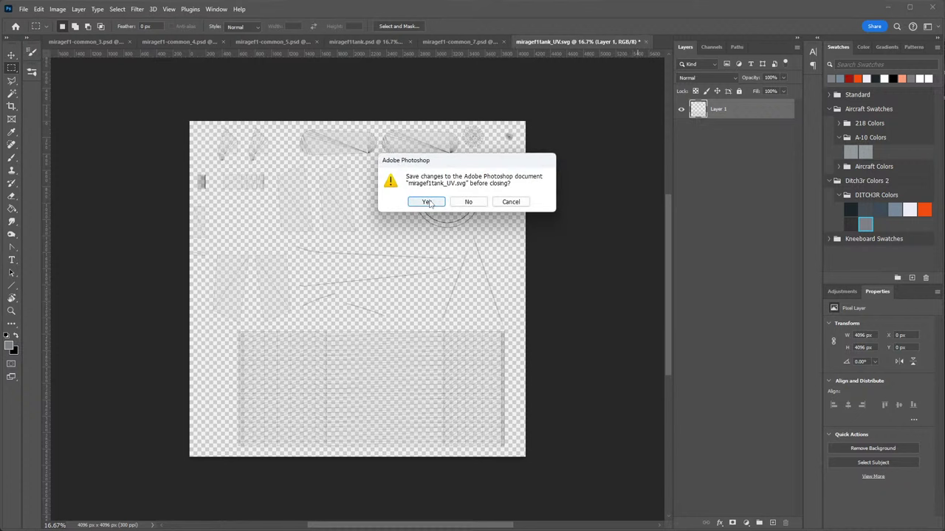
pyautogui.click(466, 202)
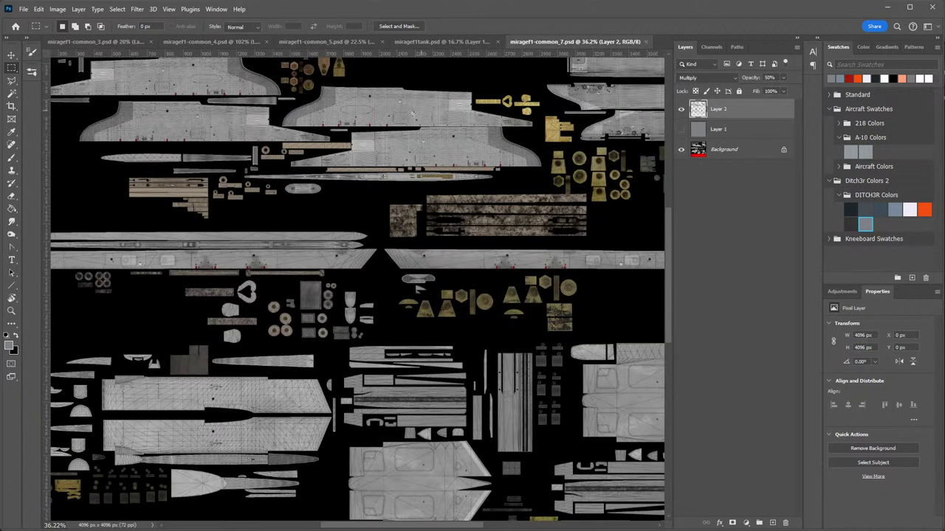
# In miragef1-common_3.psd, hide the plain grey layer and delete the NM group.
pyautogui.click(95, 42)
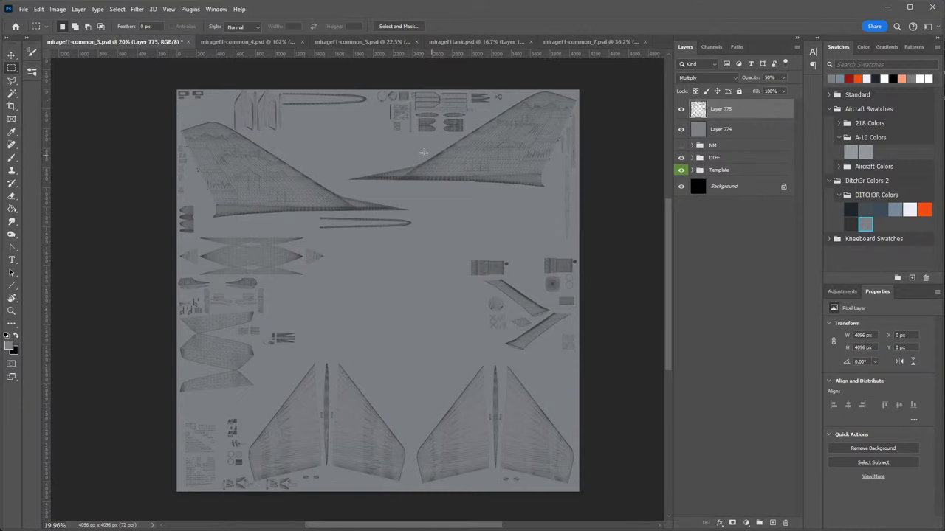
pyautogui.click(681, 131)
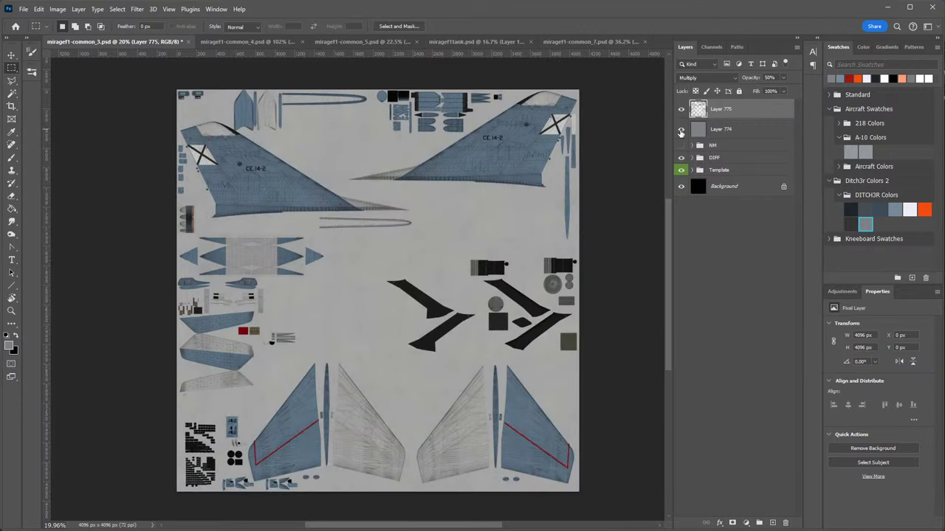
pyautogui.click(681, 158)
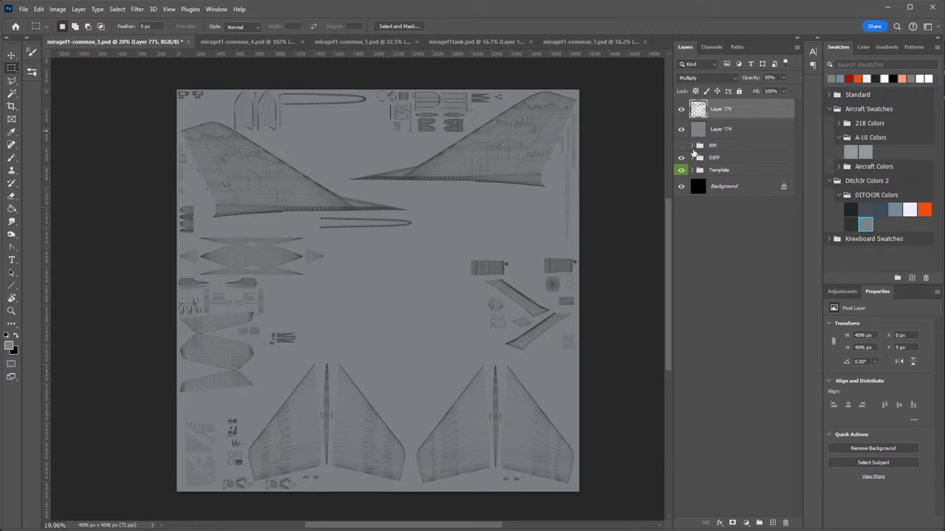
pyautogui.click(695, 147)
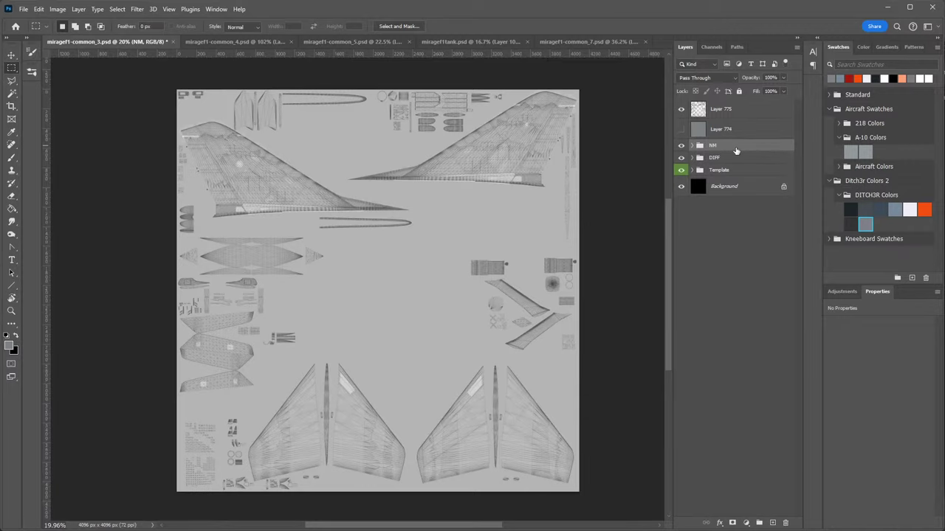
pyautogui.press('Delete')
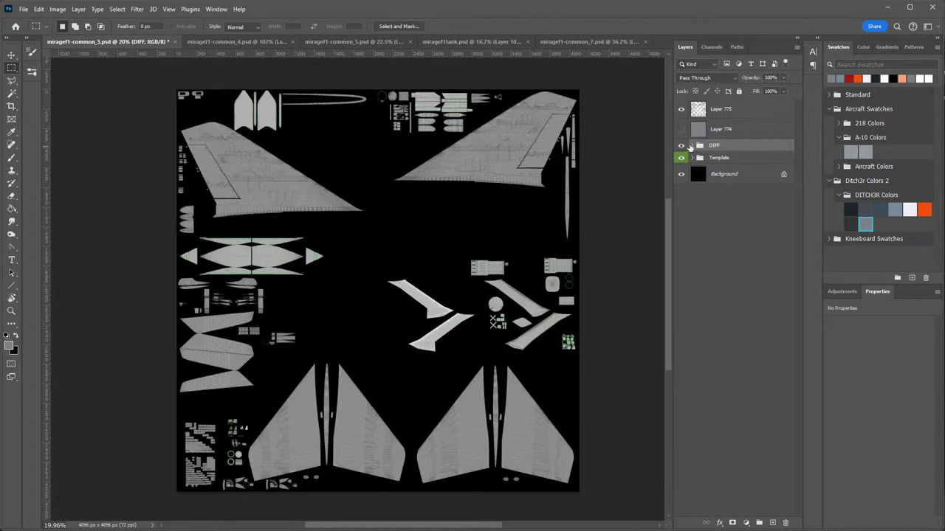
# Expand the DIFF group and collapse its Rivers, Lines, Labels, P1 and schemes subgroups, leaving Skin open.
pyautogui.click(691, 146)
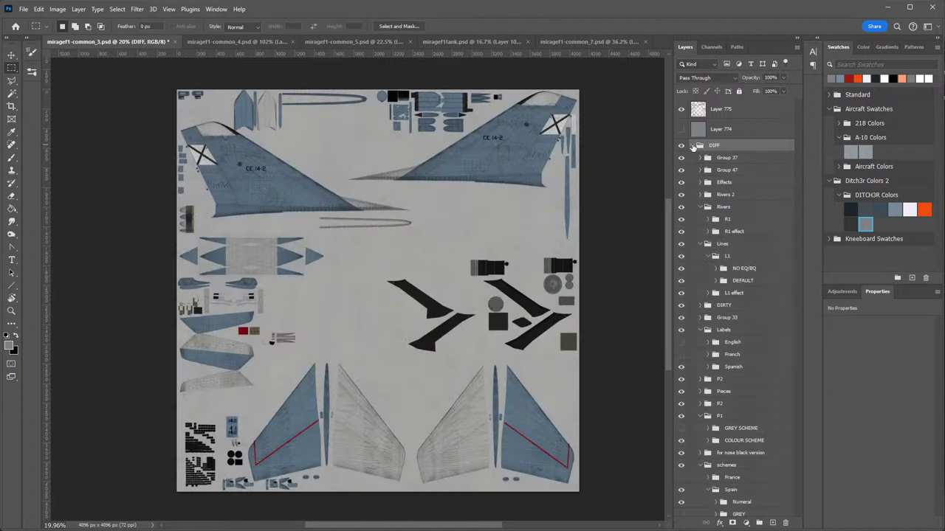
pyautogui.click(700, 207)
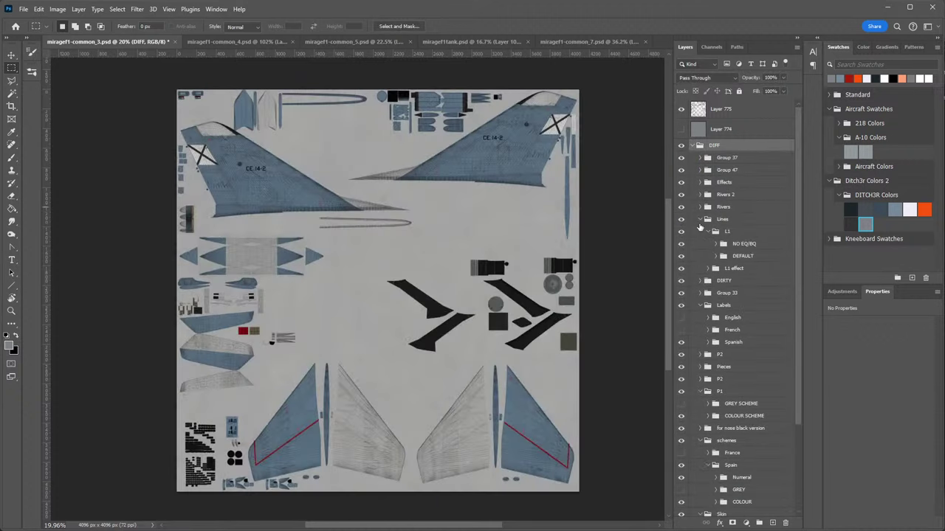
pyautogui.click(699, 220)
pyautogui.click(700, 257)
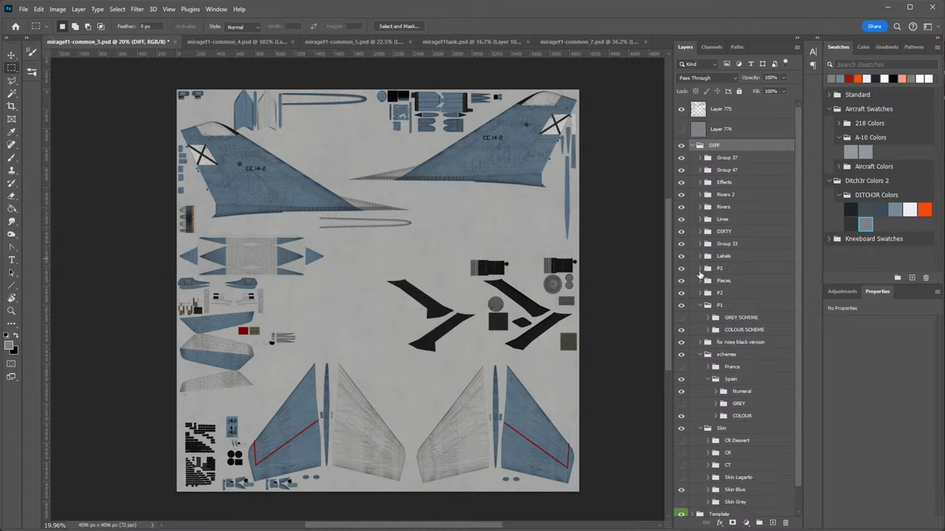
pyautogui.click(699, 306)
pyautogui.click(700, 331)
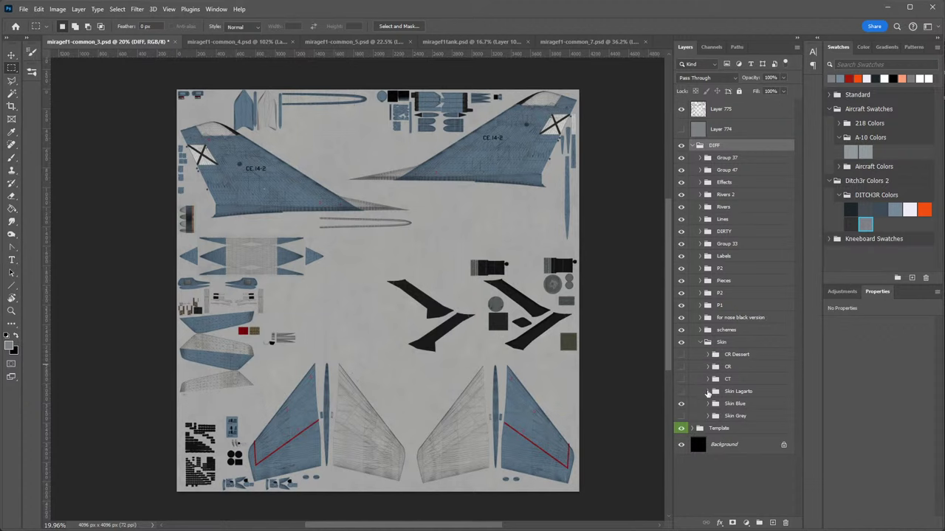
# Delete the CR Dessert, CR, CT, Skin Lagarto, Skin Blue and Skin Grey groups from the Skin group.
pyautogui.click(681, 355)
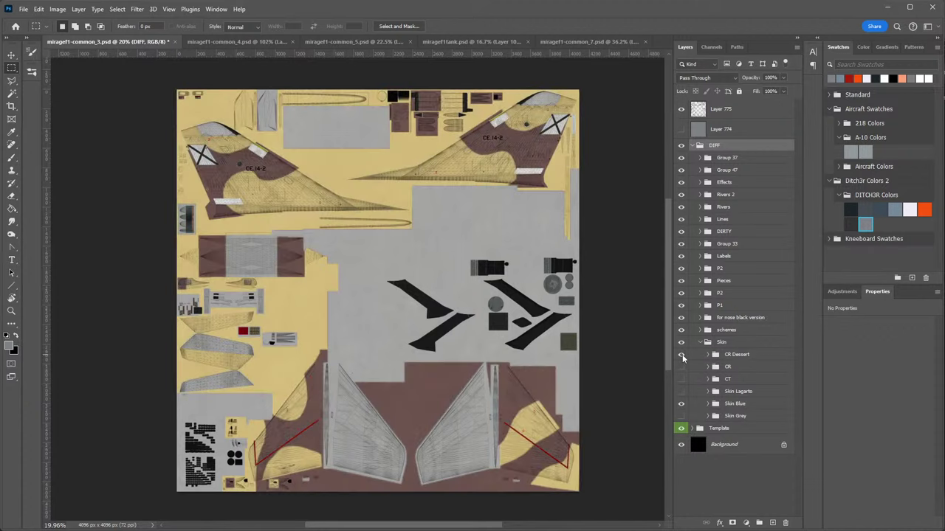
pyautogui.click(738, 355)
pyautogui.press('Delete')
pyautogui.click(739, 355)
pyautogui.press('Delete')
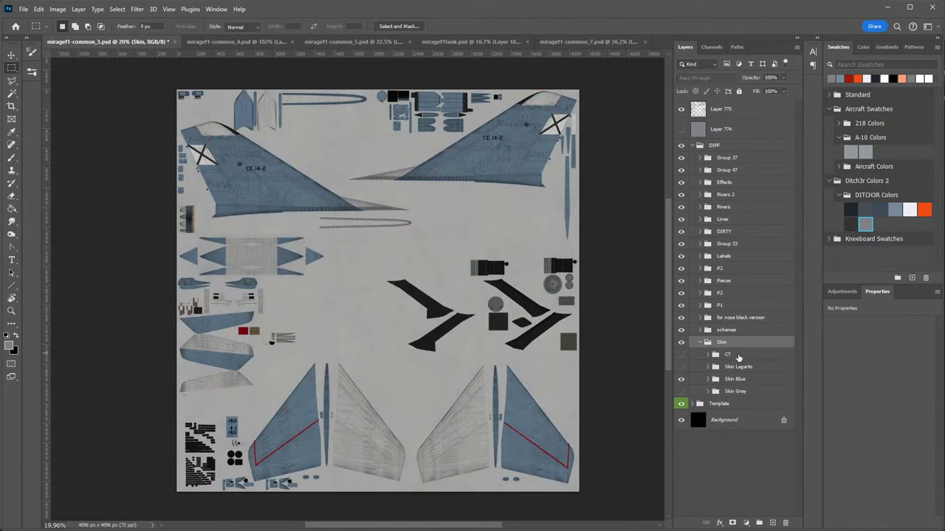
pyautogui.click(739, 355)
pyautogui.press('Delete')
pyautogui.click(740, 356)
pyautogui.press('Delete')
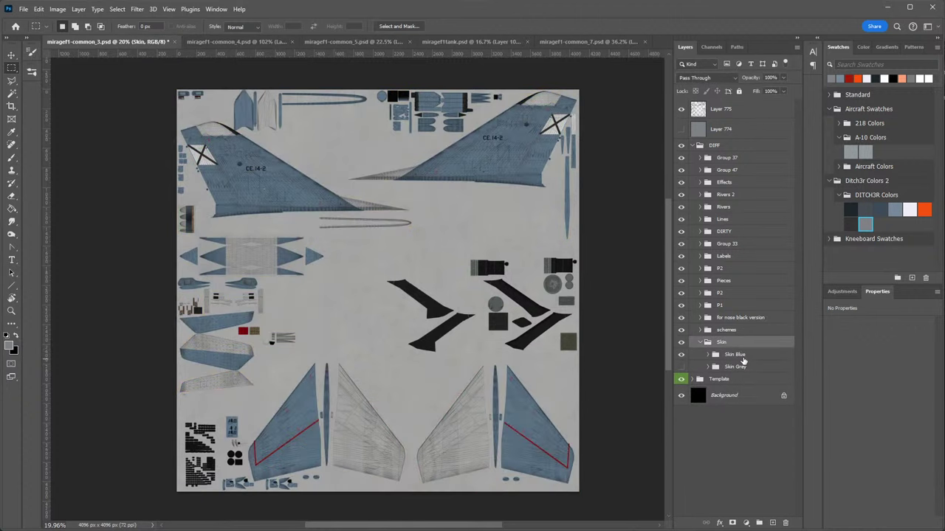
pyautogui.click(742, 357)
pyautogui.press('Delete')
pyautogui.click(742, 358)
pyautogui.press('Delete')
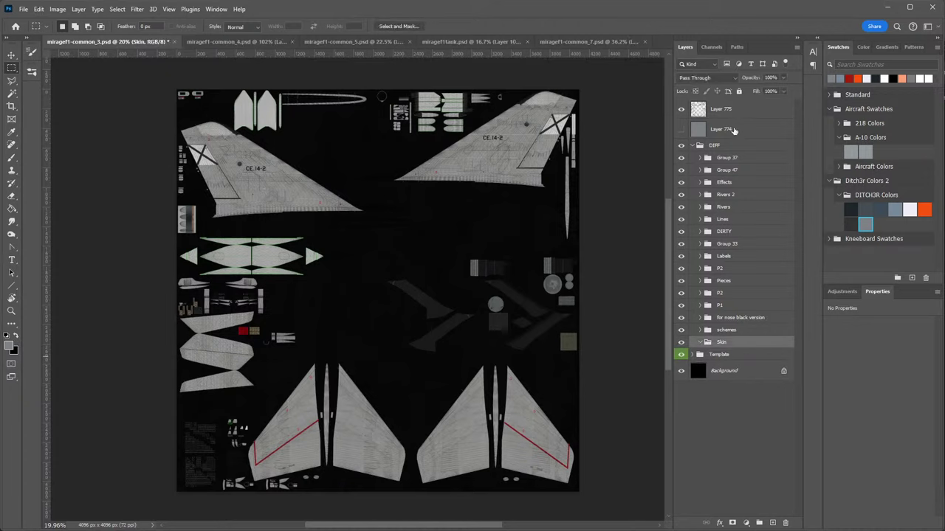
# Move the plain grey layer below the Template group, make it visible, and delete the unlocked black background.
pyautogui.moveTo(733, 130); pyautogui.dragTo(724, 363)
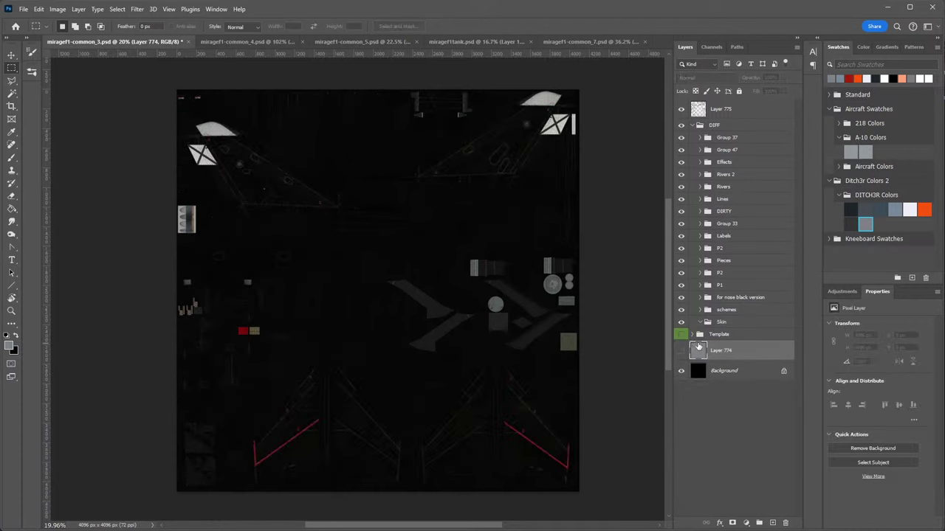
pyautogui.click(680, 351)
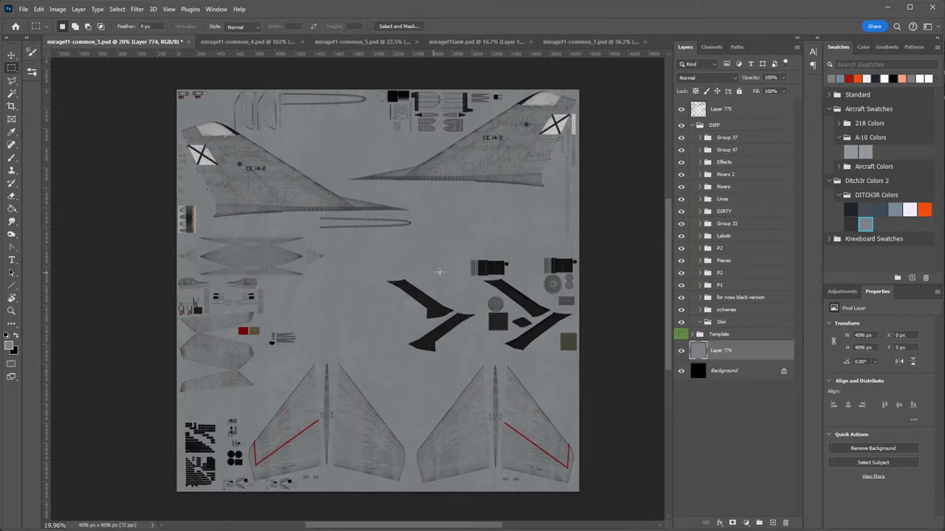
pyautogui.click(681, 371)
pyautogui.click(782, 372)
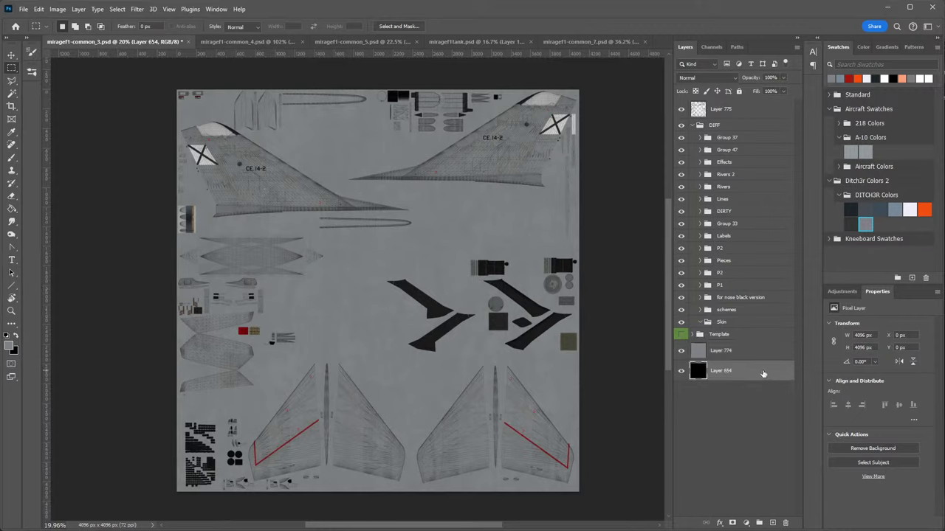
pyautogui.press('Delete')
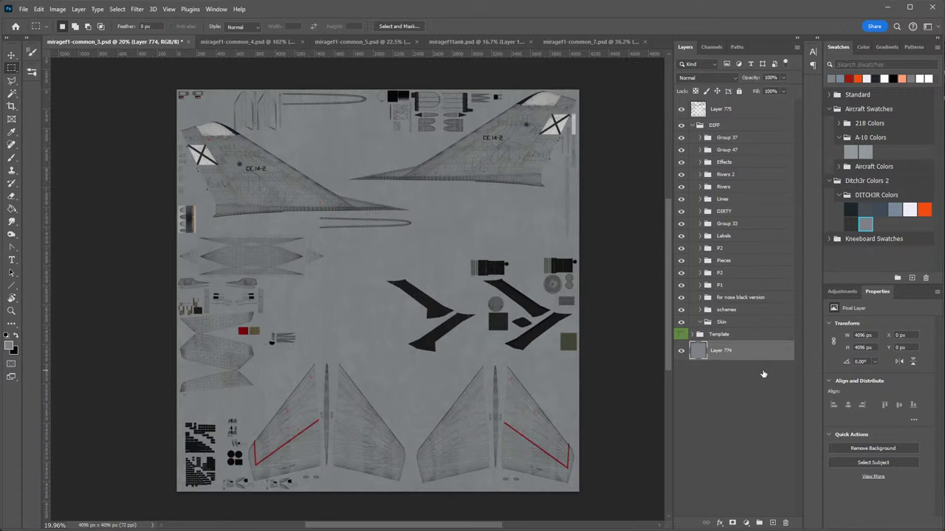
# Show the Template group and delete its Mirage F1 BQ two-seater and Mirage F1 EQ TAIL SINGLE subgroups.
pyautogui.click(692, 335)
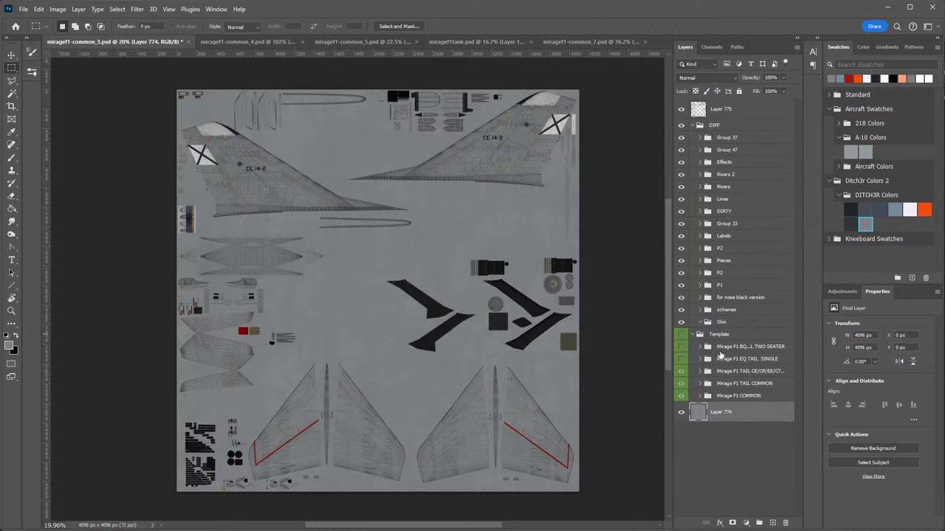
pyautogui.click(680, 335)
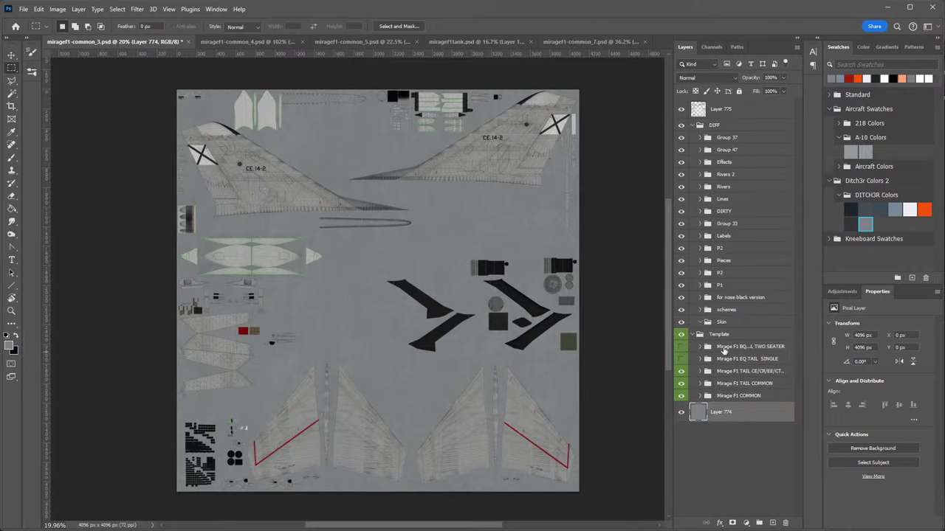
pyautogui.click(724, 350)
pyautogui.press('Delete')
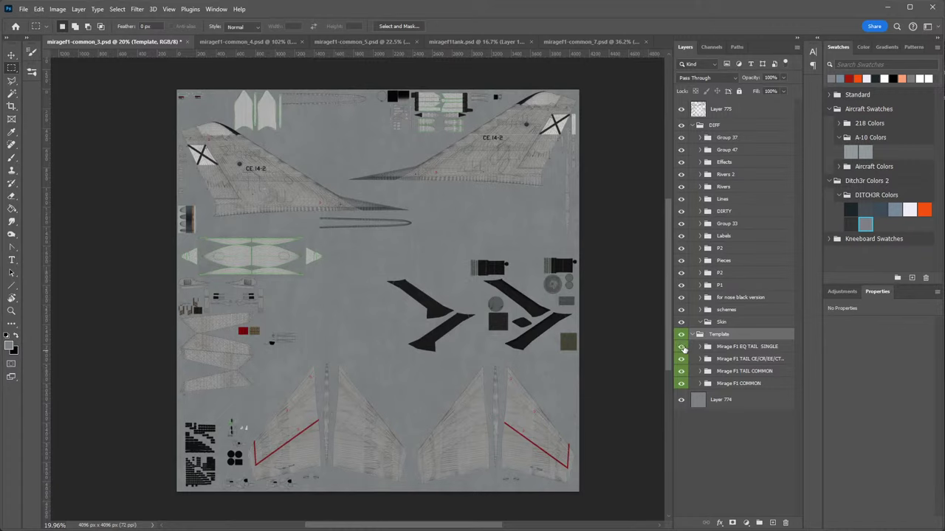
pyautogui.click(682, 348)
pyautogui.click(682, 347)
pyautogui.click(732, 347)
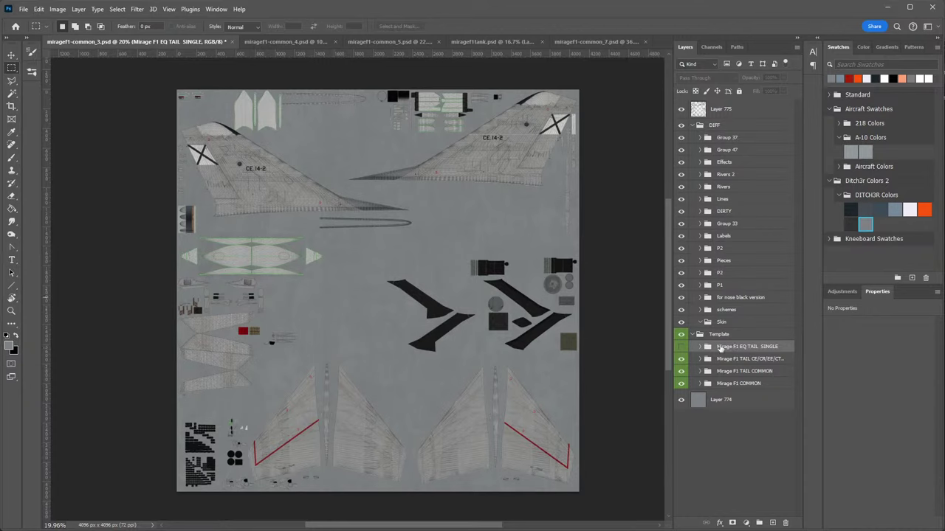
pyautogui.press('Delete')
# Toggle the three remaining Template subgroups off and on to check their content, and collapse the Template group.
pyautogui.click(681, 347)
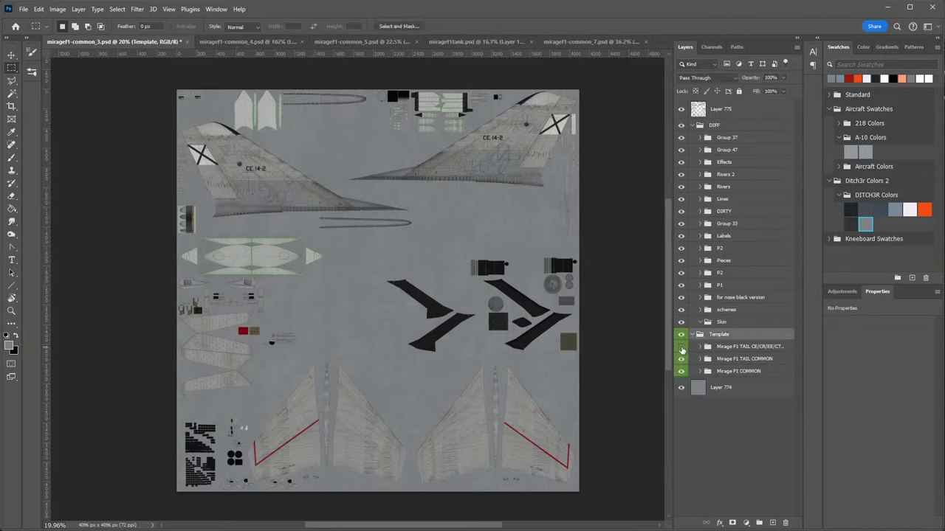
pyautogui.click(682, 358)
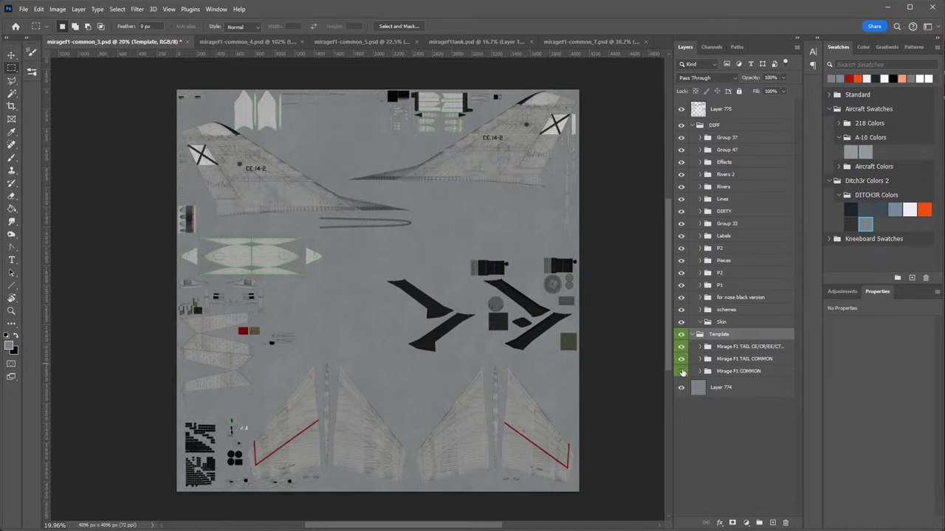
pyautogui.click(681, 371)
pyautogui.click(681, 372)
pyautogui.click(695, 335)
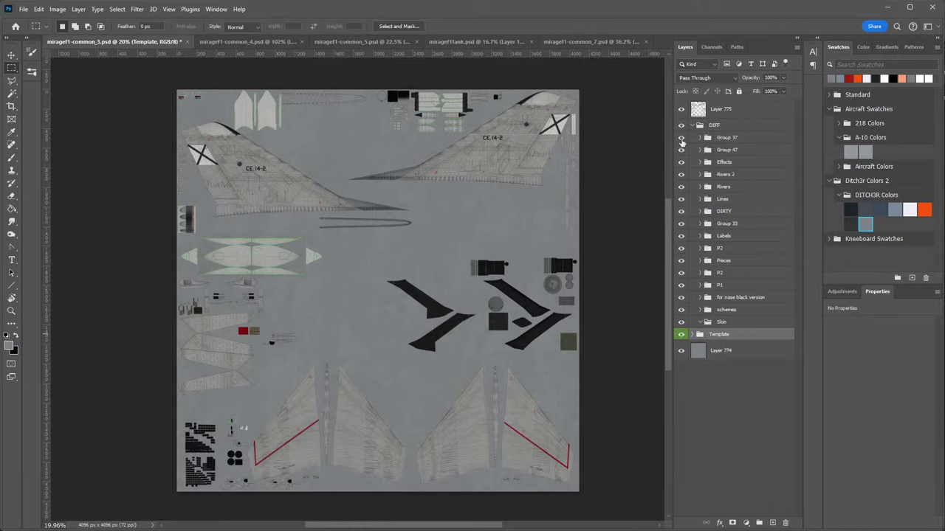
# Hide the UV wireframe layer along with Group 37 and Group 47 inside DIFF.
pyautogui.click(681, 108)
pyautogui.moveTo(681, 138); pyautogui.dragTo(681, 150)
pyautogui.click(681, 163)
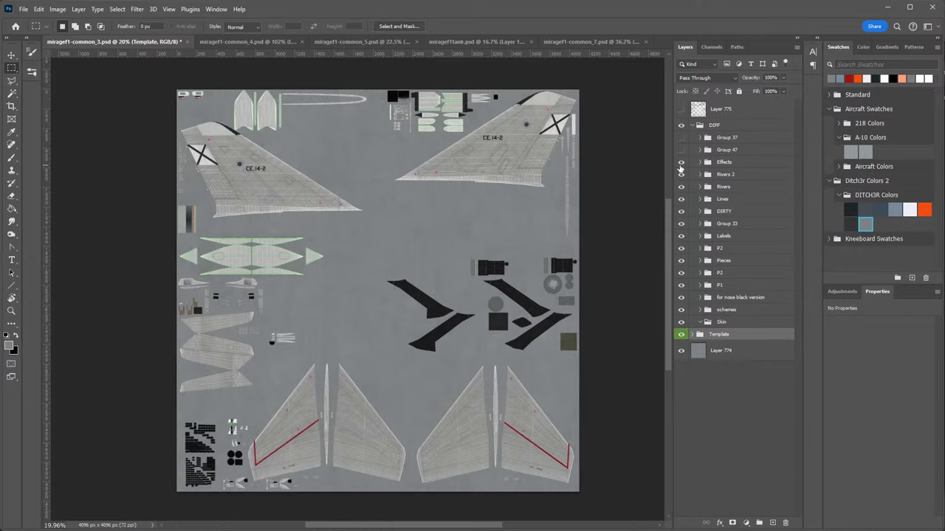
# Examine which aircraft parts the Template group, its tail layer, TAIL COMMON and COMMON subgroups each contribute.
pyautogui.click(698, 336)
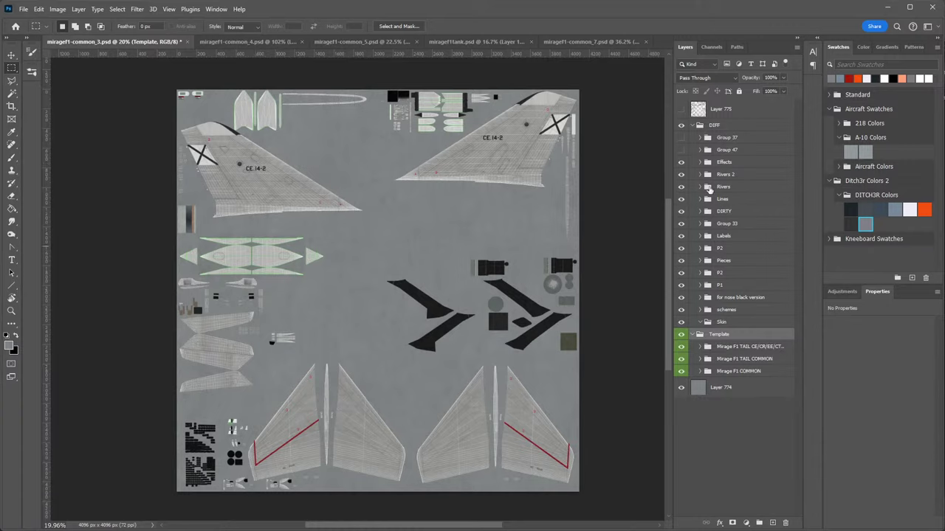
pyautogui.click(681, 335)
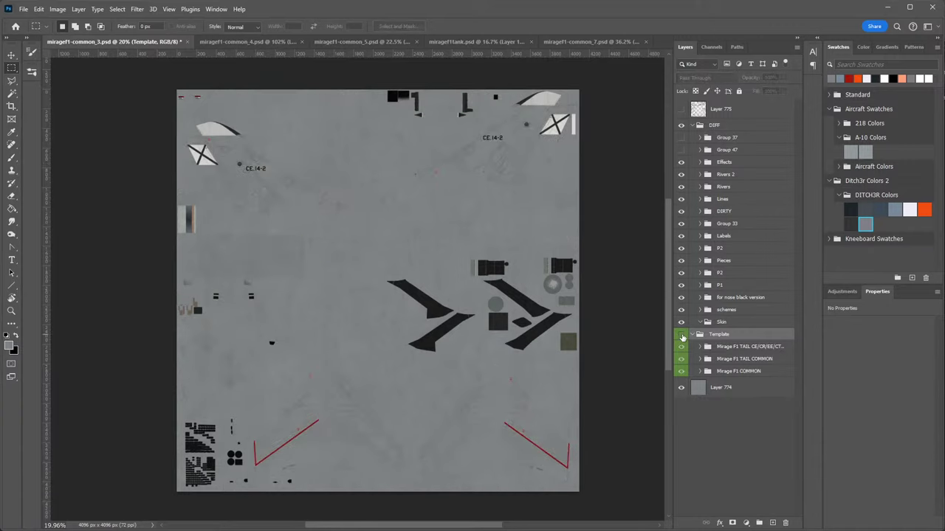
pyautogui.click(682, 335)
pyautogui.click(702, 347)
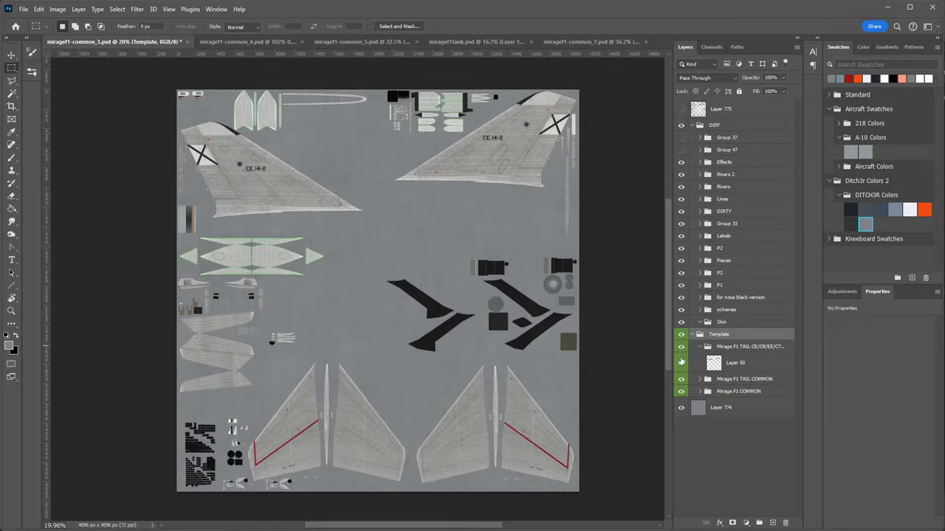
pyautogui.click(681, 364)
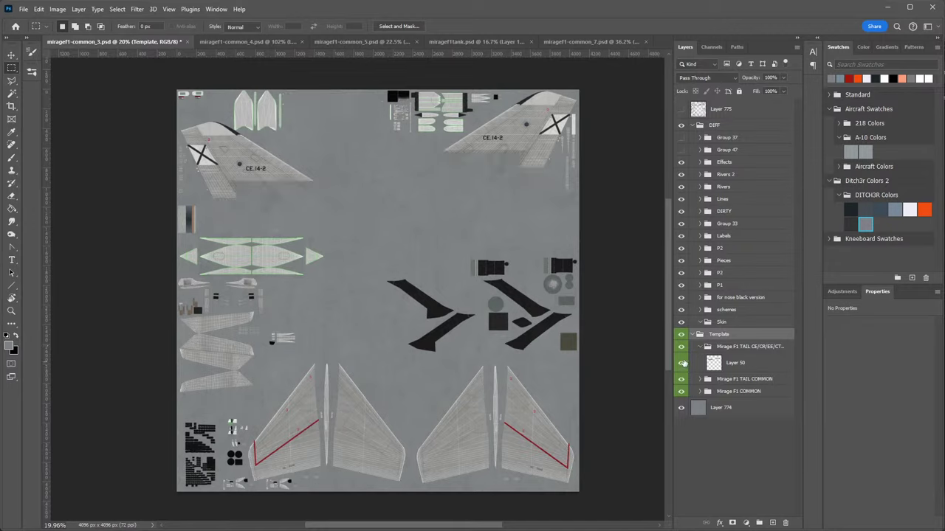
pyautogui.click(681, 363)
pyautogui.click(700, 347)
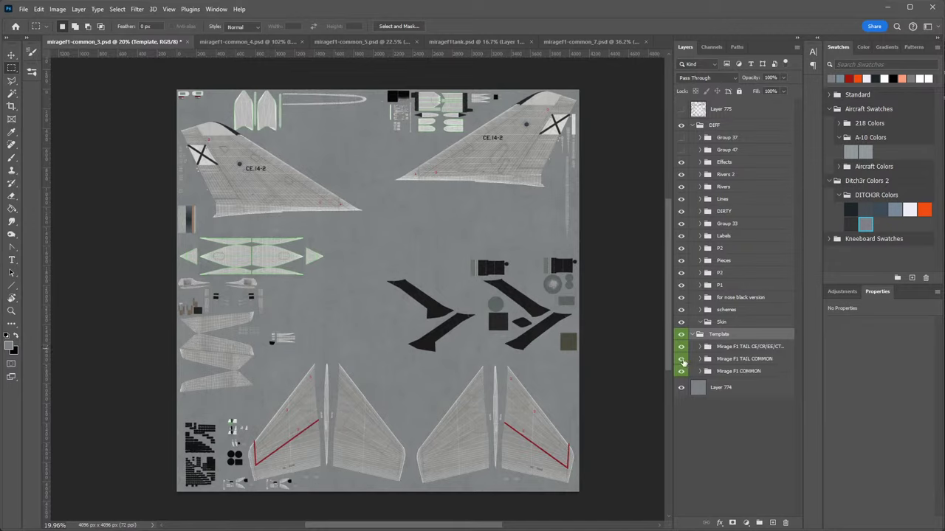
pyautogui.click(681, 360)
pyautogui.click(681, 360)
pyautogui.click(682, 373)
pyautogui.click(681, 372)
pyautogui.click(699, 348)
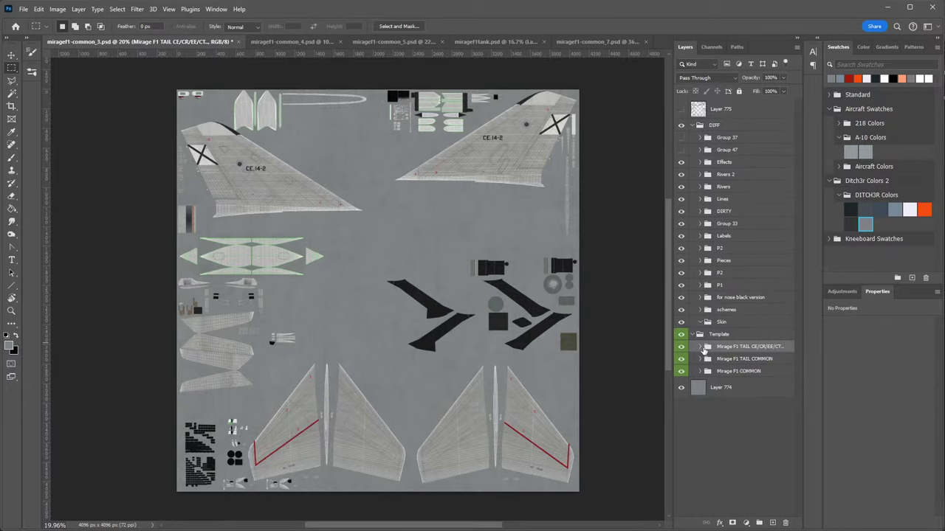
# Hide the Template group and zoom in on the tail fin bearing the CE.14-2 marking.
pyautogui.click(681, 335)
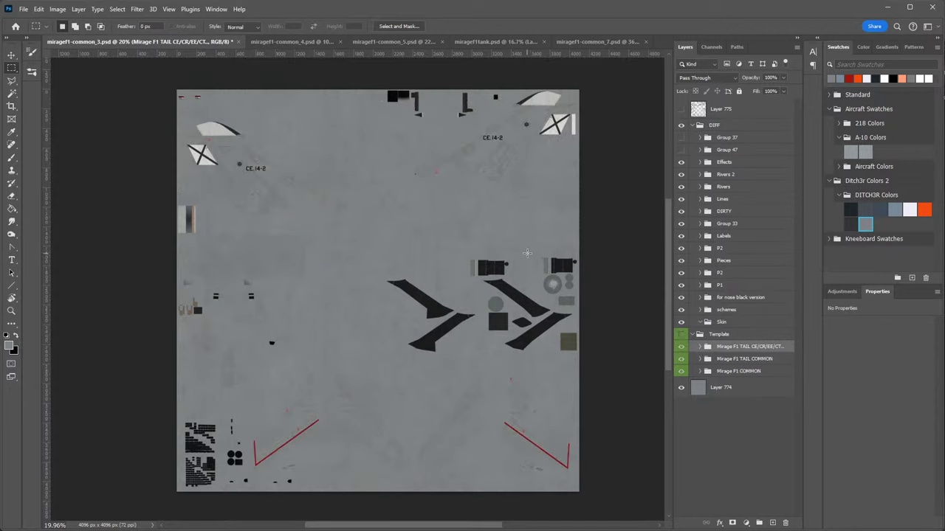
pyautogui.click(11, 311)
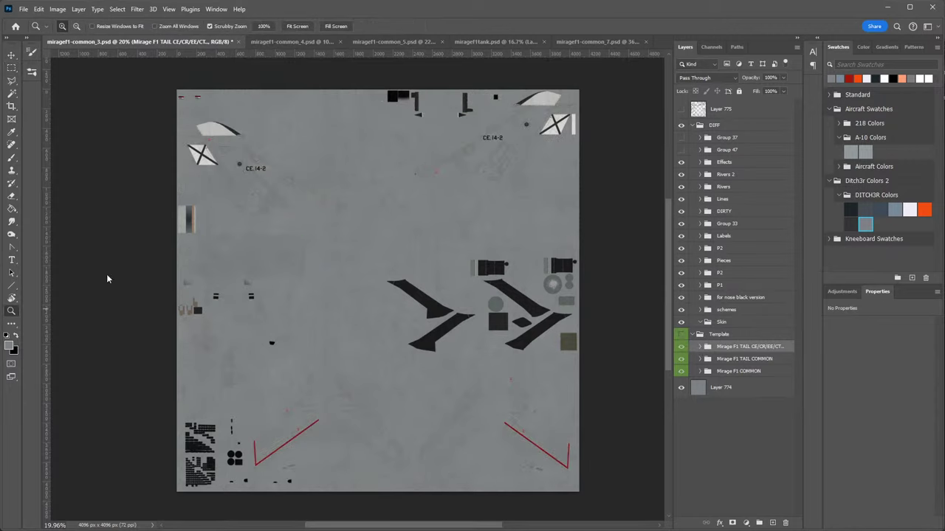
pyautogui.moveTo(288, 225); pyautogui.dragTo(377, 227)
pyautogui.scroll(-3, 418, 316)
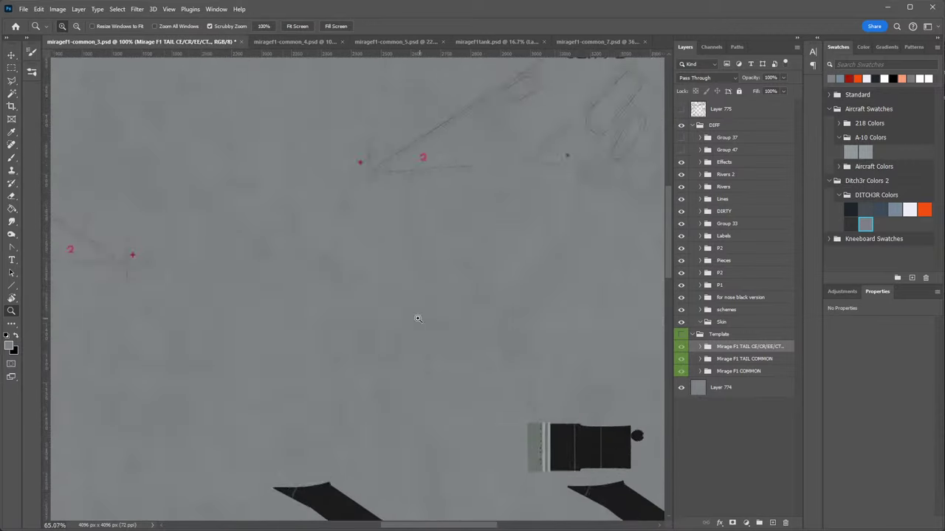
pyautogui.scroll(8, 516, 250)
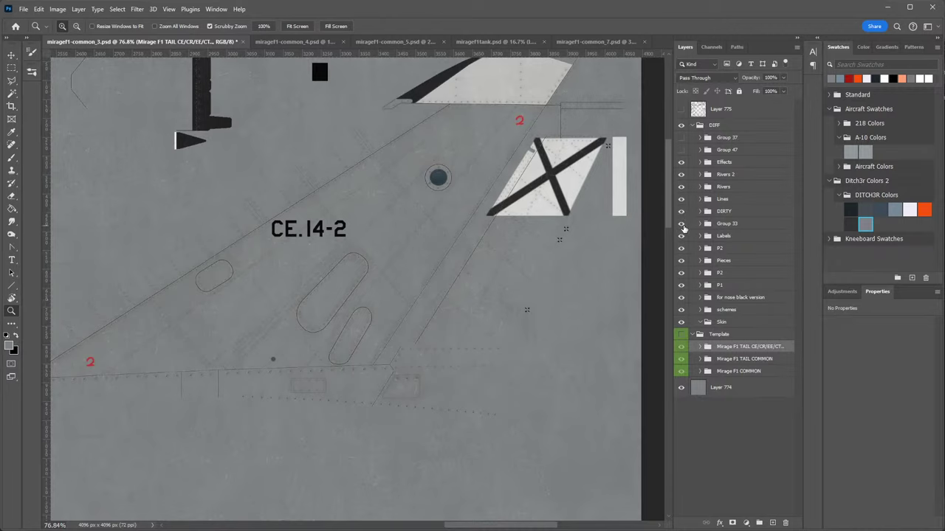
# Hide Group 33, Labels, the upper P2, Pieces and schemes groups to inspect the remaining tail details.
pyautogui.click(681, 224)
pyautogui.click(681, 235)
pyautogui.click(681, 247)
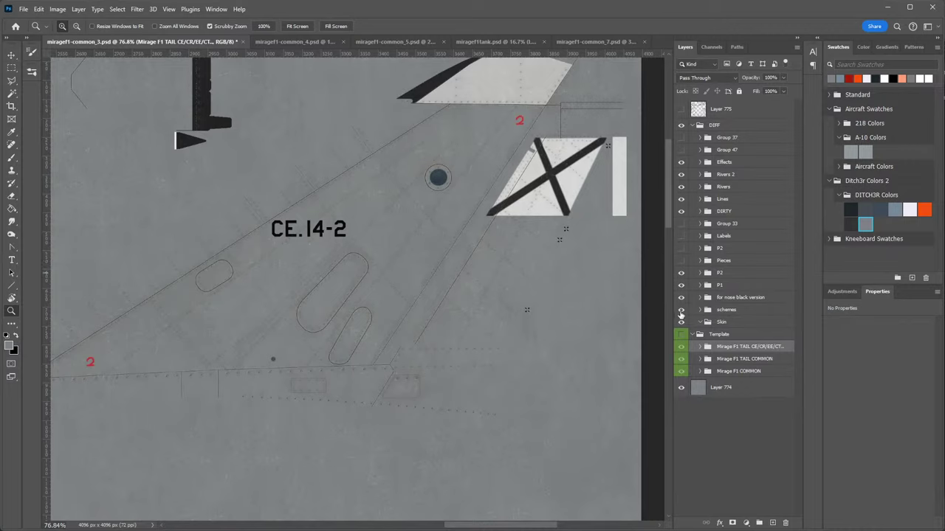
pyautogui.click(683, 310)
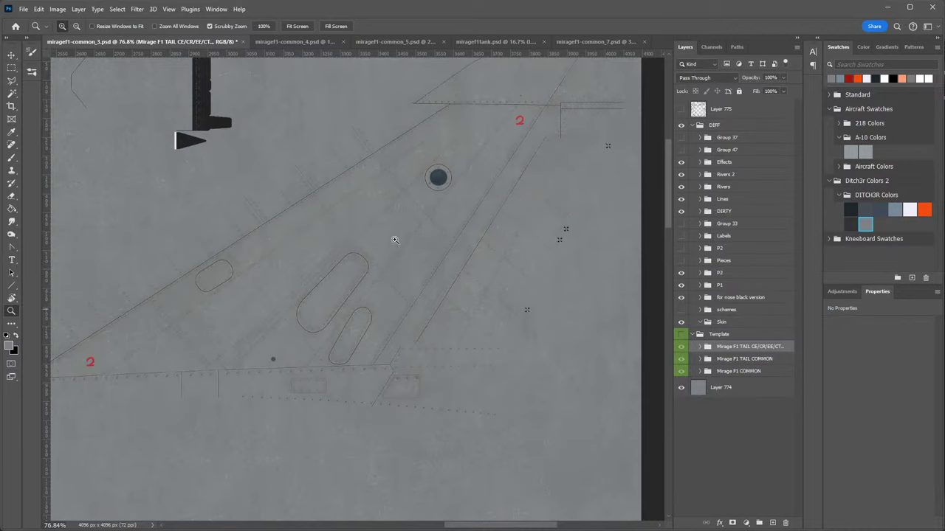
pyautogui.scroll(-5, 457, 261)
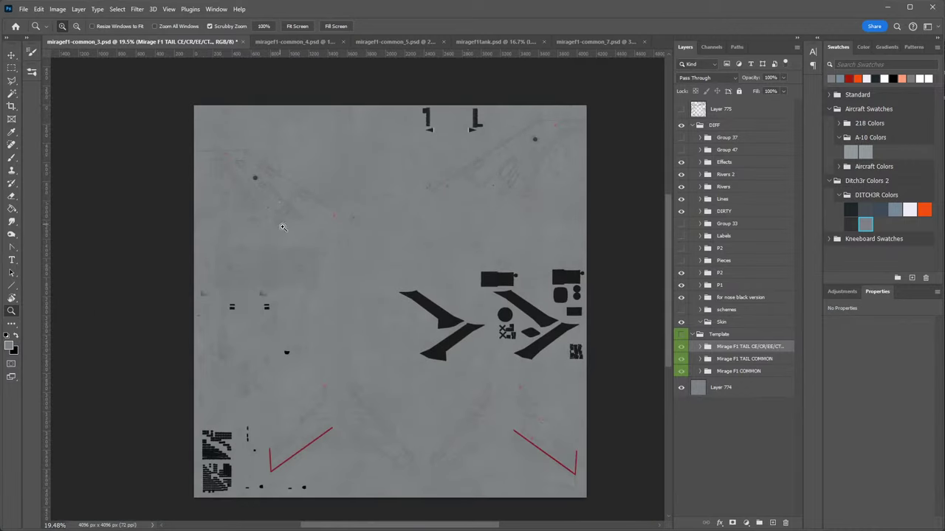
# Show all hidden groups inside DIFF again, from Group 37 through schemes, and collapse the DIFF group.
pyautogui.click(680, 137)
pyautogui.click(680, 150)
pyautogui.click(681, 223)
pyautogui.click(681, 309)
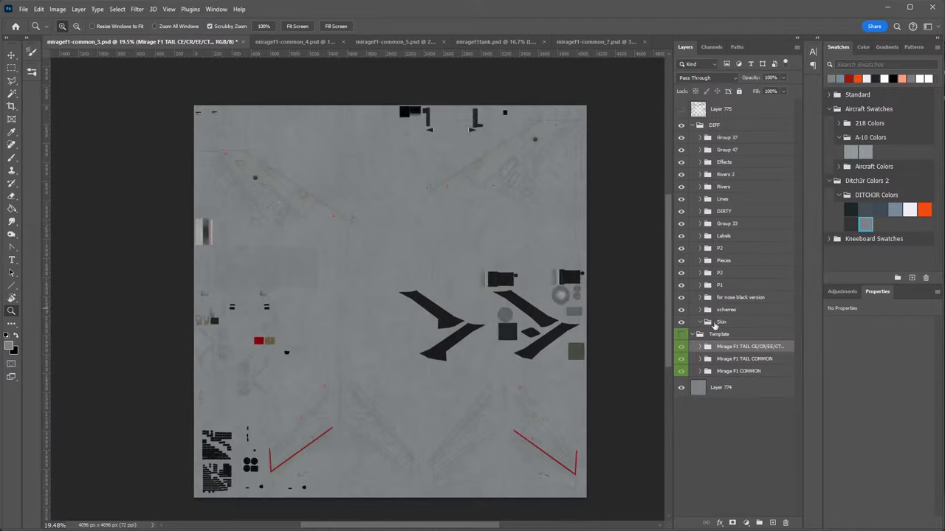
pyautogui.click(691, 125)
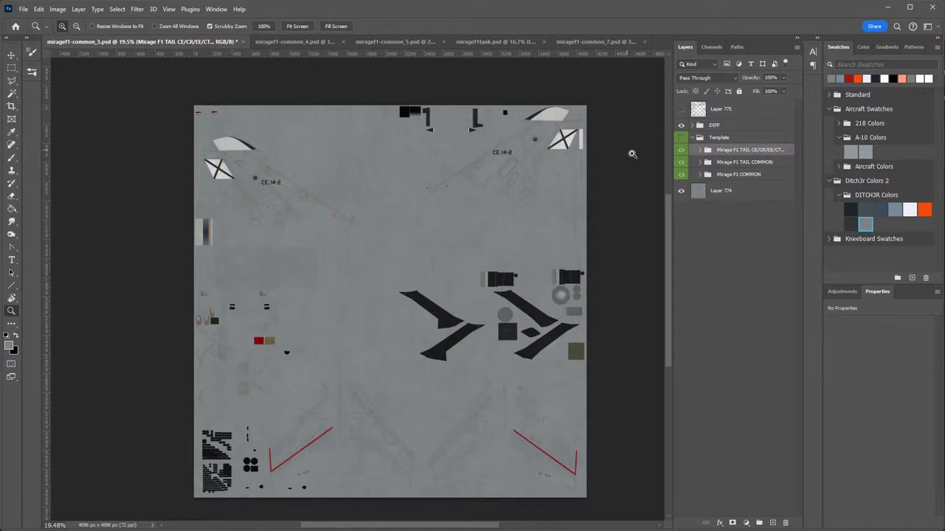
# Save and close miragef1-common_3.psd, and switch to the miragef1-common_4.psd document.
pyautogui.hotkey('ctrl', 's')
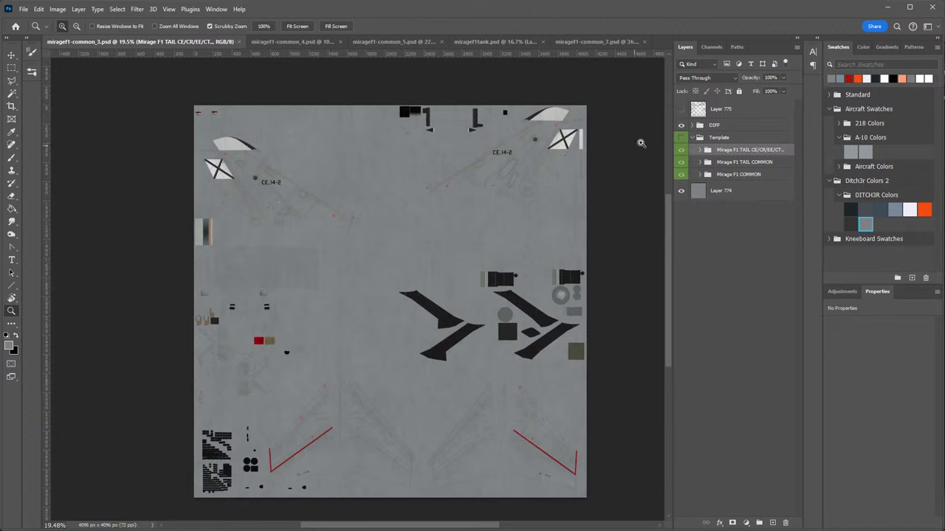
pyautogui.click(238, 42)
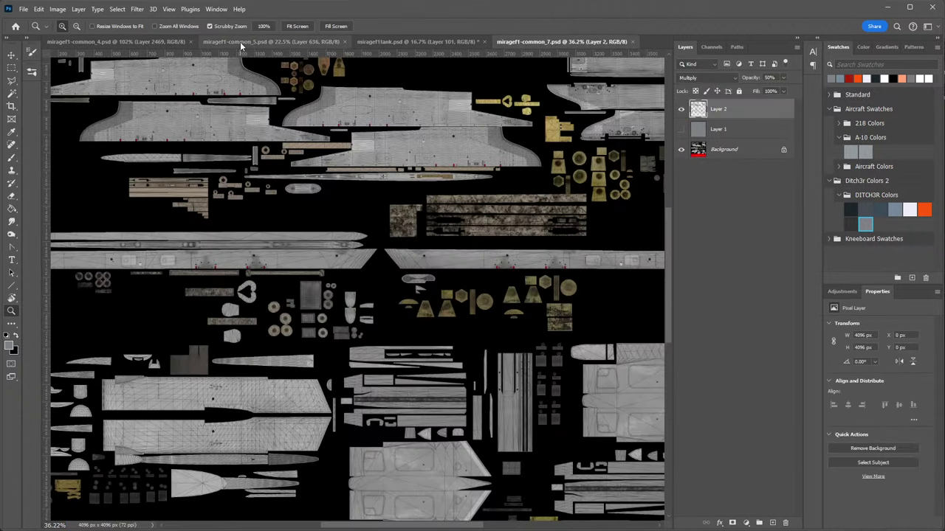
pyautogui.click(139, 41)
# Hide the UV overlay Layer 2469, collapse DIFF, and delete the Mirage F1 EQ subgroup from the Template group.
pyautogui.click(681, 109)
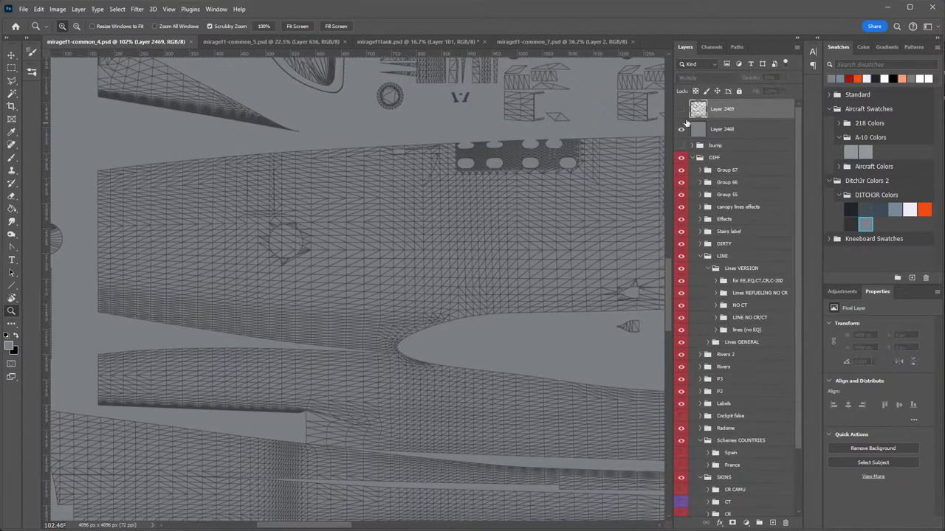
pyautogui.click(692, 158)
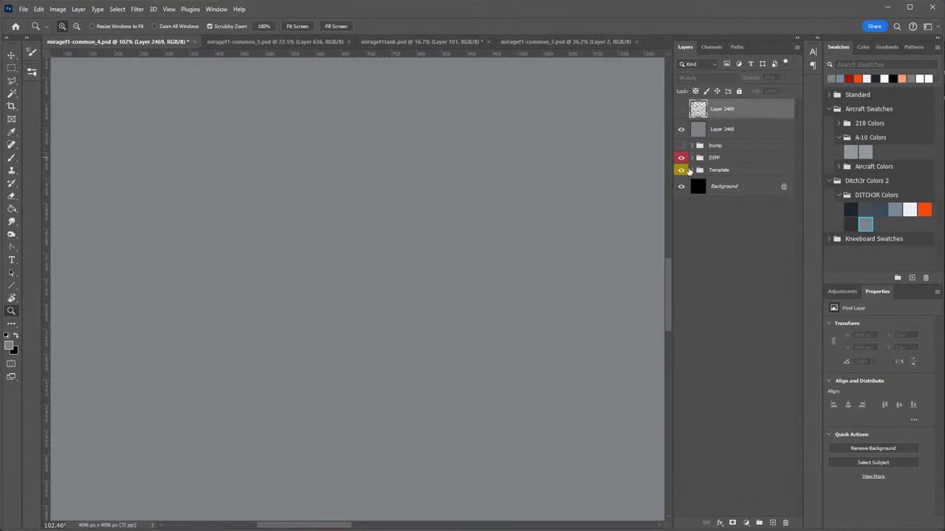
pyautogui.click(692, 170)
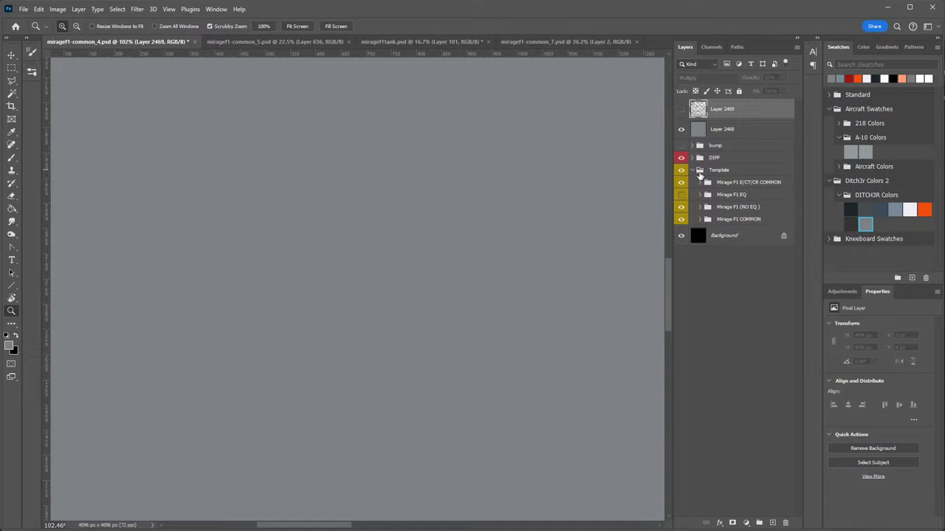
pyautogui.click(748, 195)
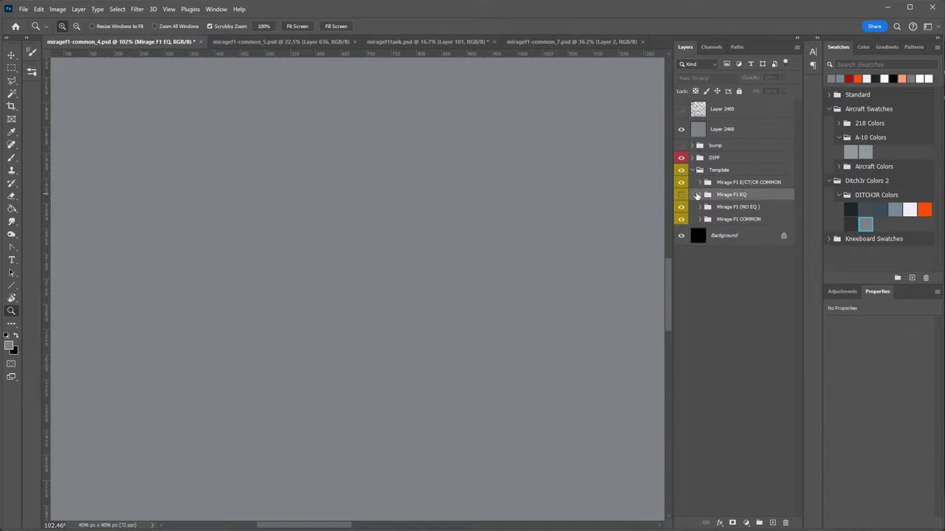
pyautogui.press('Delete')
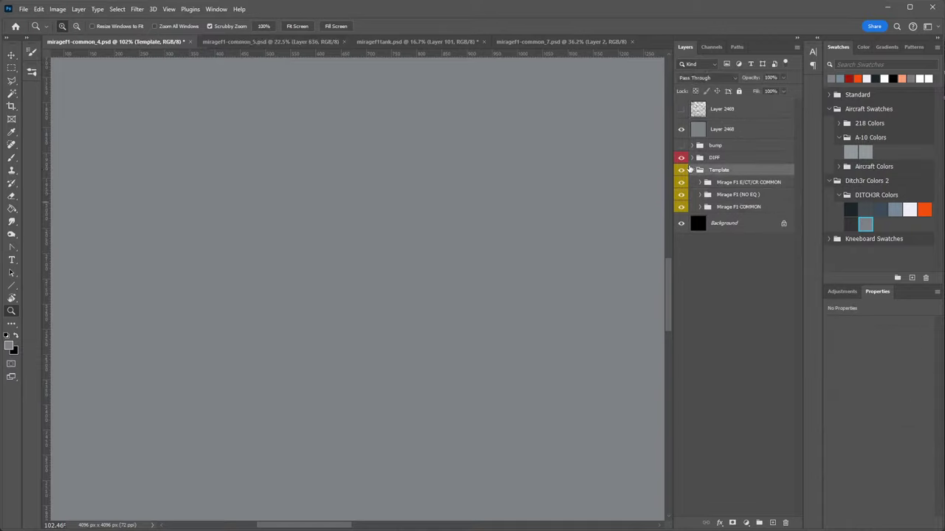
# Unlock and delete the black Background layer, and place the grey Layer 2468 beneath the Template group.
pyautogui.click(694, 169)
pyautogui.moveTo(708, 170); pyautogui.dragTo(747, 186)
pyautogui.click(784, 188)
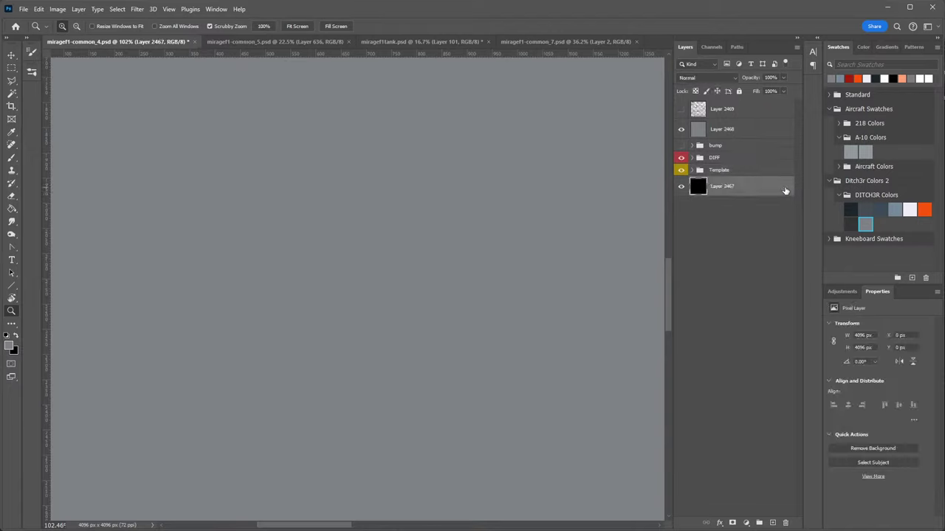
pyautogui.click(698, 170)
pyautogui.click(692, 170)
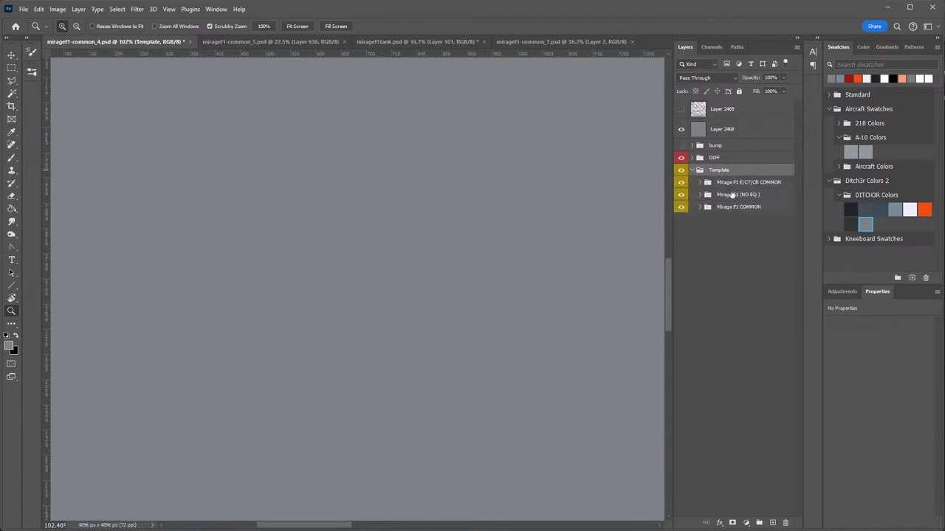
pyautogui.moveTo(725, 131); pyautogui.dragTo(725, 293)
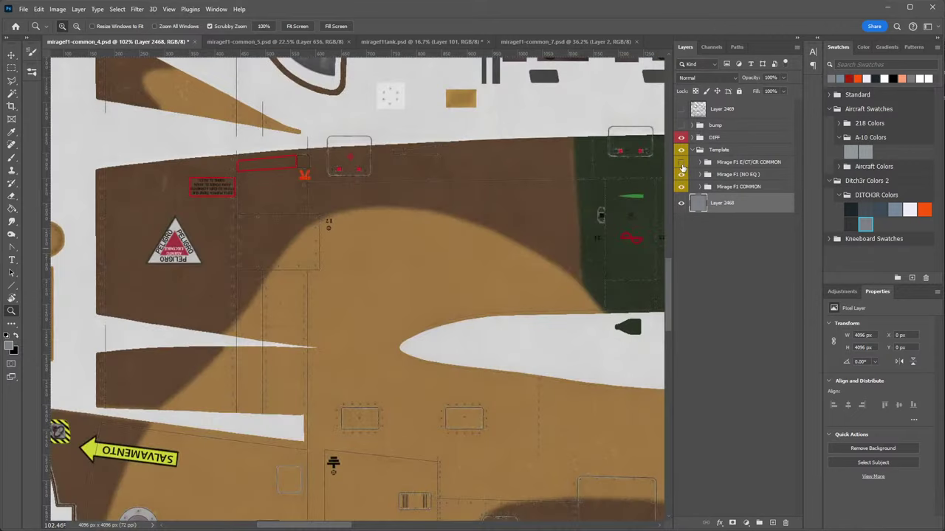
# Hide the Template, Schemes COUNTRIES and Lagarto Skin groups so only details remain over the grey base, and save the document.
pyautogui.click(681, 150)
pyautogui.click(692, 151)
pyautogui.click(693, 138)
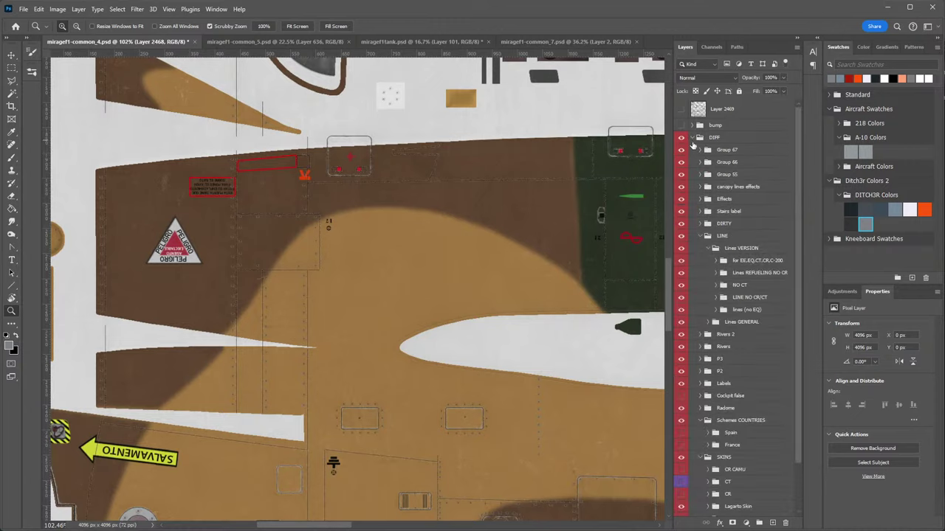
pyautogui.click(700, 236)
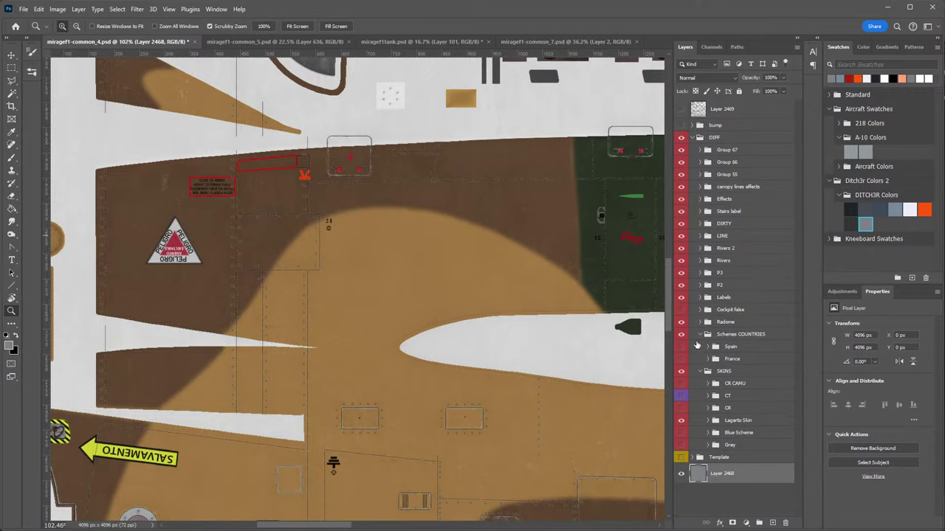
pyautogui.click(702, 334)
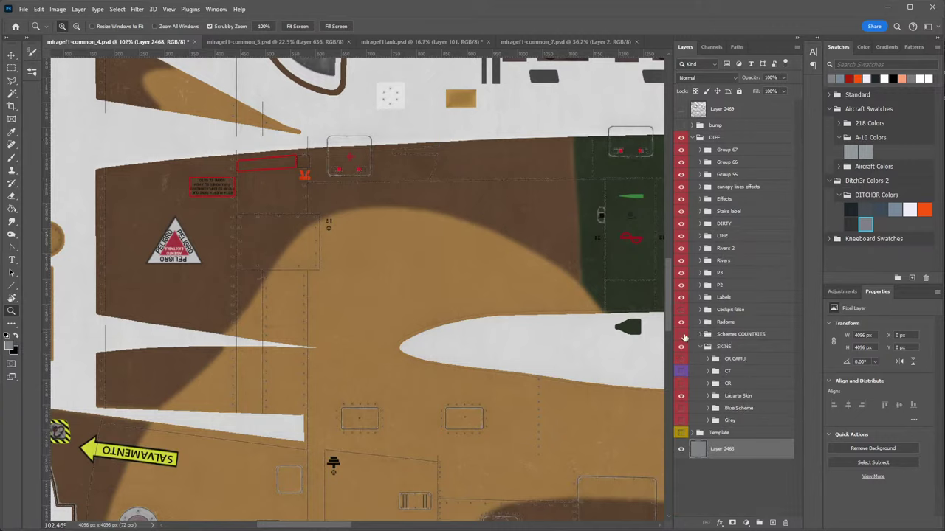
pyautogui.click(681, 397)
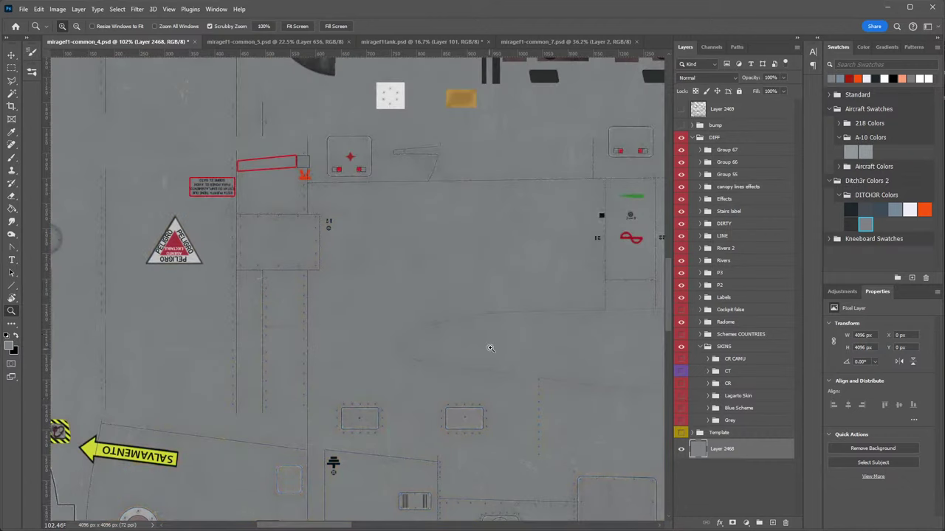
pyautogui.scroll(-5, 294, 265)
pyautogui.scroll(-2, 293, 265)
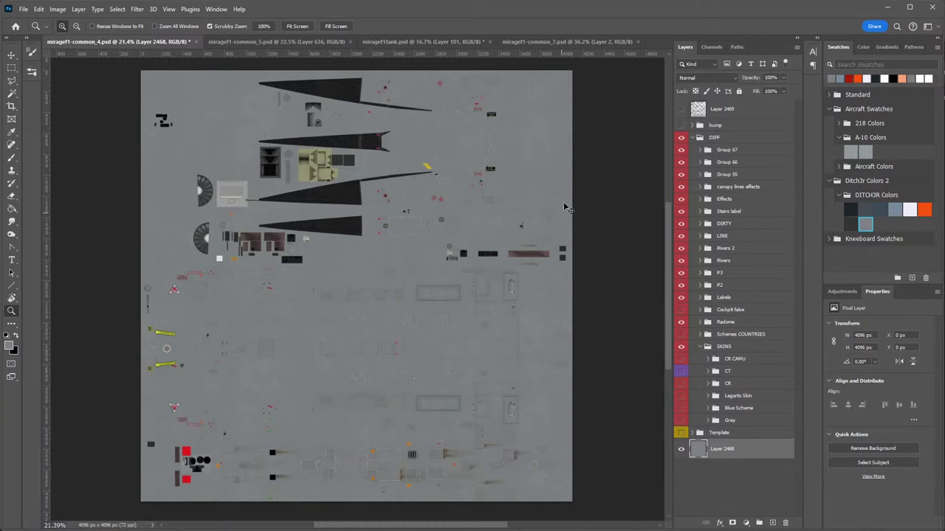
pyautogui.hotkey('ctrl', 's')
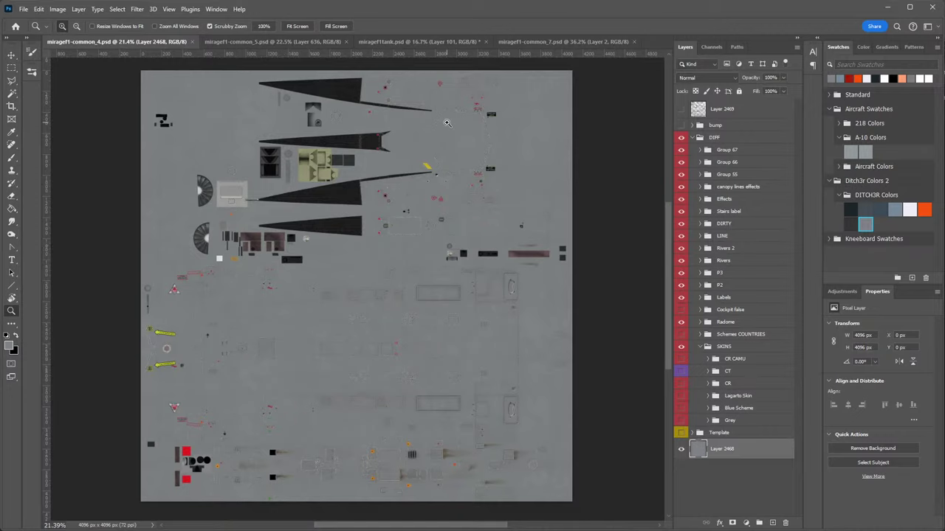
# Examine the panel lines, rivets and warning labels around the canopy area at 100% zoom.
pyautogui.doubleClick(14, 312)
pyautogui.moveTo(491, 175); pyautogui.dragTo(427, 315)
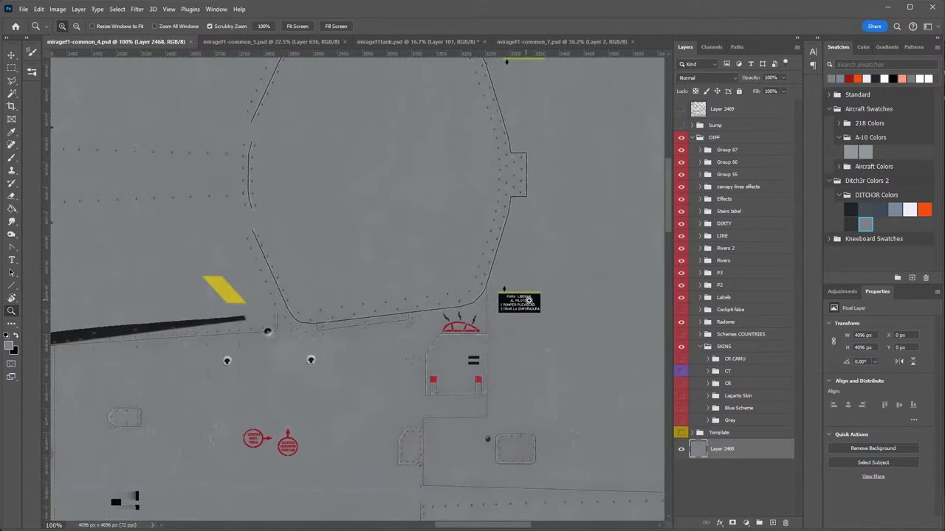
pyautogui.moveTo(529, 301); pyautogui.dragTo(472, 330)
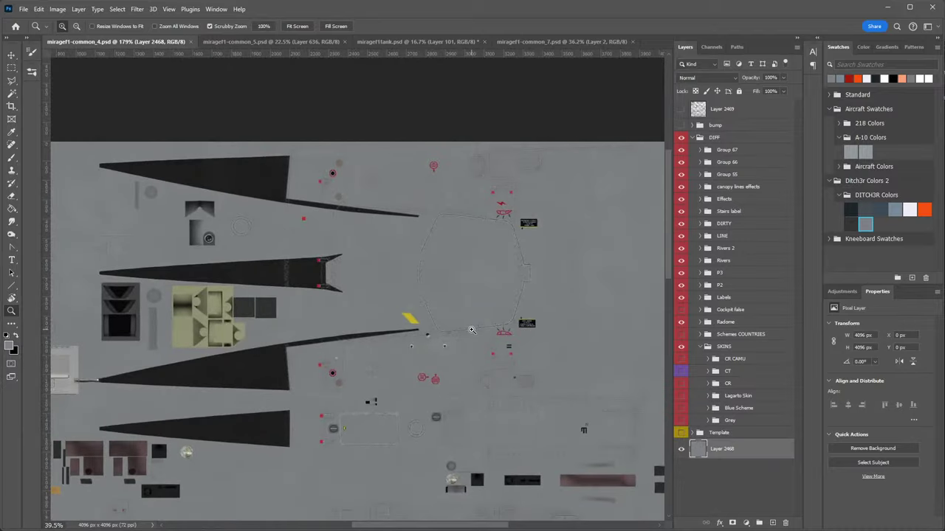
pyautogui.doubleClick(11, 310)
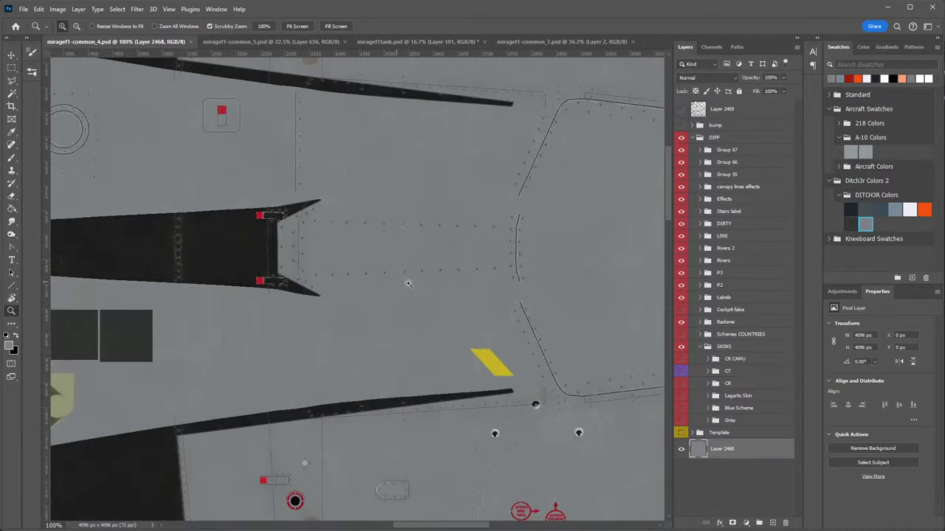
pyautogui.moveTo(538, 312); pyautogui.dragTo(406, 239)
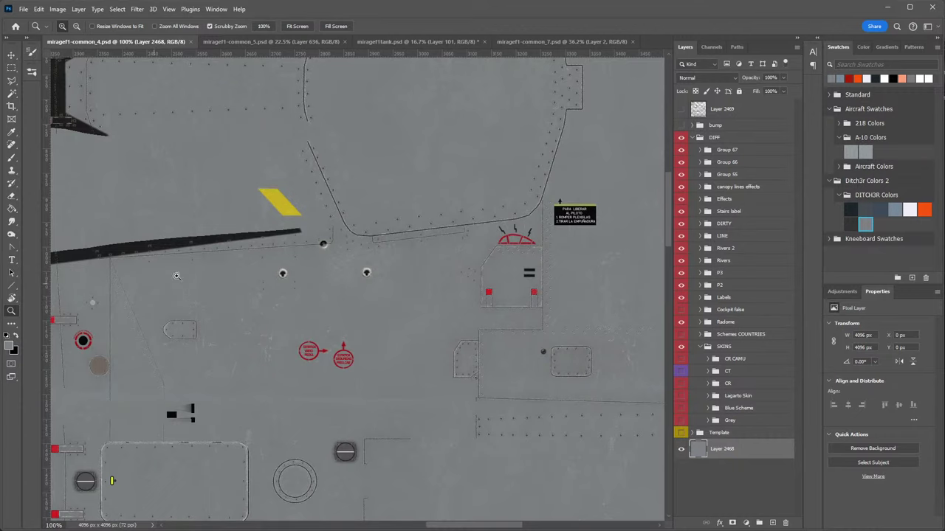
pyautogui.rightClick(227, 266)
pyautogui.click(248, 270)
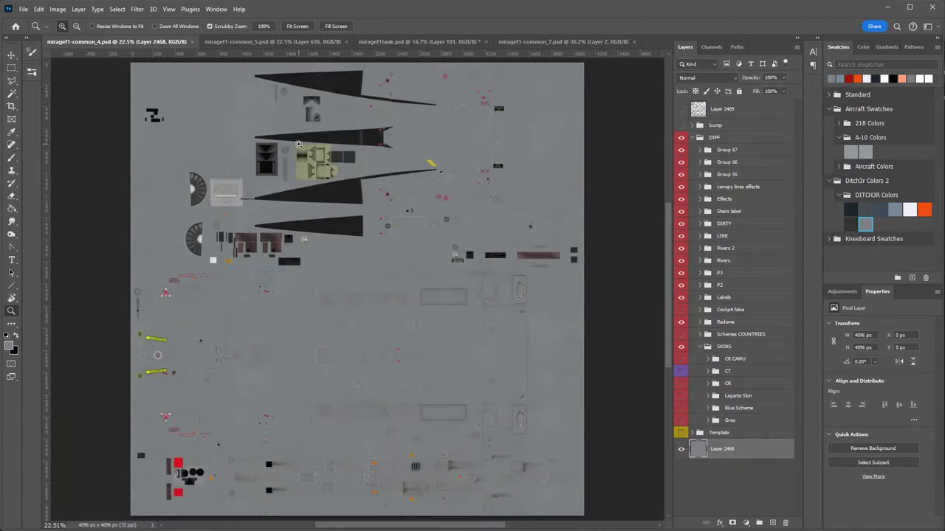
# Close miragef1-common_4.psd, switch to miragef1-common_5.psd and hide its Templates copy group.
pyautogui.click(191, 42)
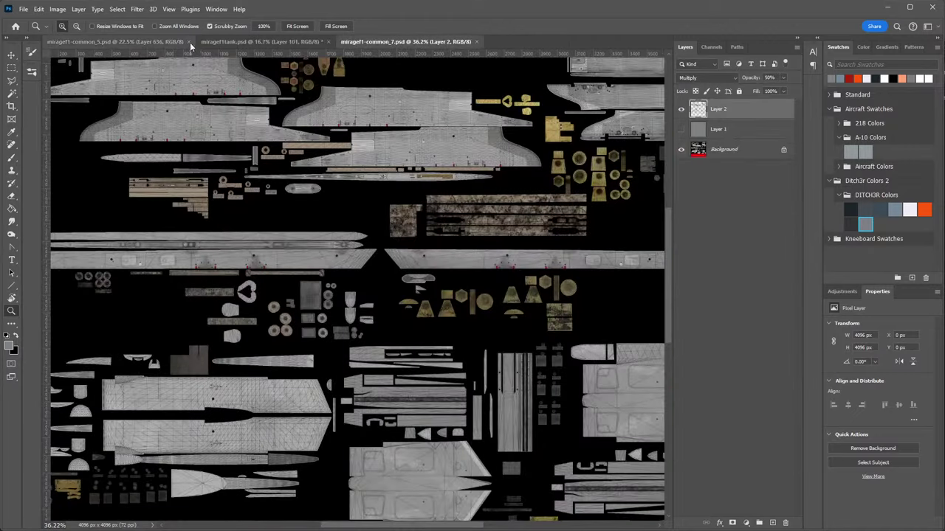
pyautogui.click(135, 44)
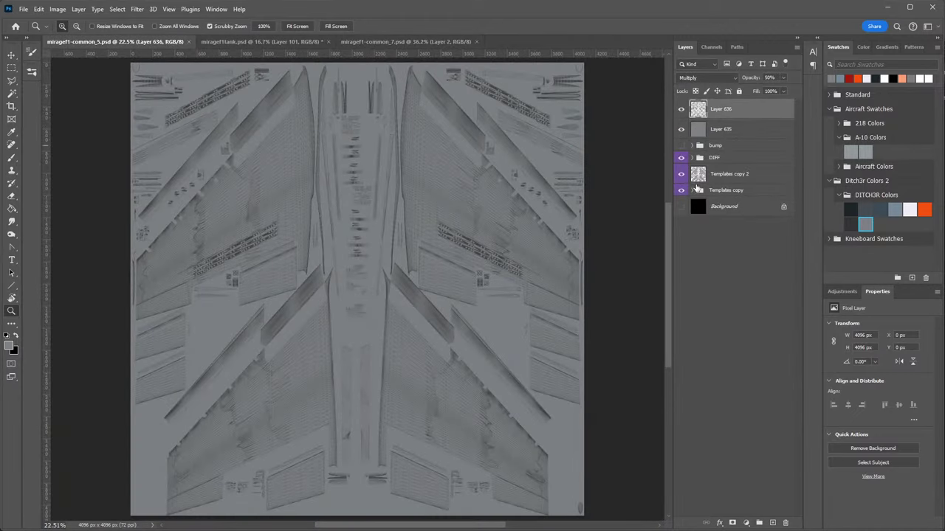
pyautogui.click(682, 190)
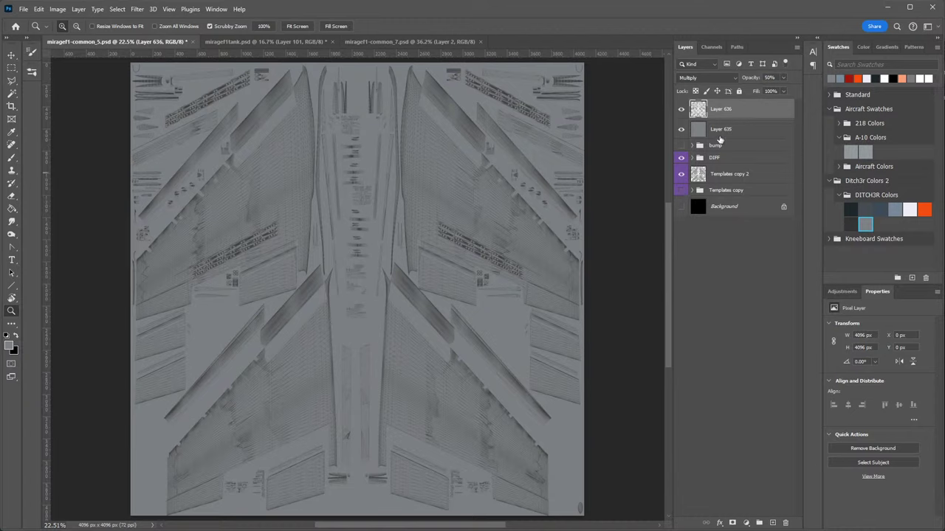
# Move the grey Layer 635 to the bottom of the stack, and delete the black Background and the Templates copy 2 layer.
pyautogui.moveTo(720, 133); pyautogui.dragTo(714, 209)
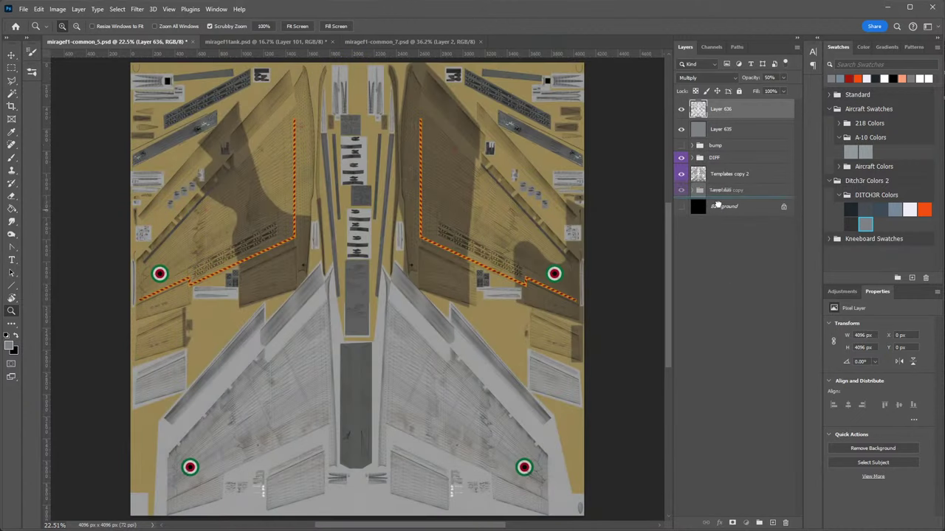
pyautogui.click(791, 214)
pyautogui.press('Delete')
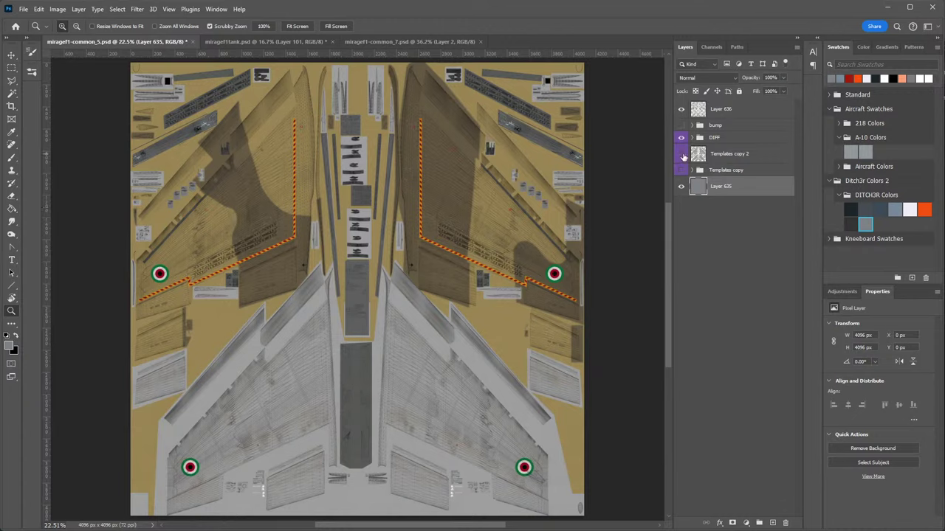
pyautogui.click(746, 170)
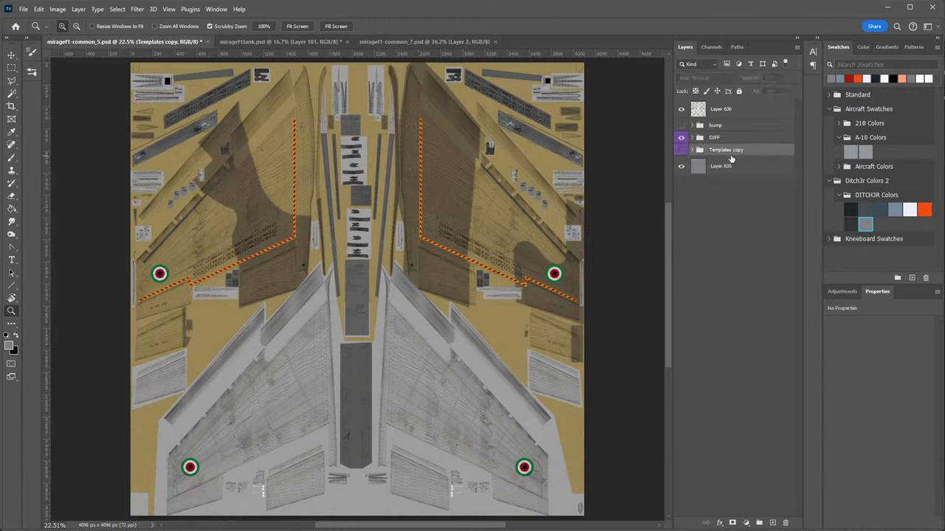
# Hide the Skin group inside DIFF and the UV overlay Layer 636, leaving the Skin and DIFF groups collapsed.
pyautogui.click(693, 138)
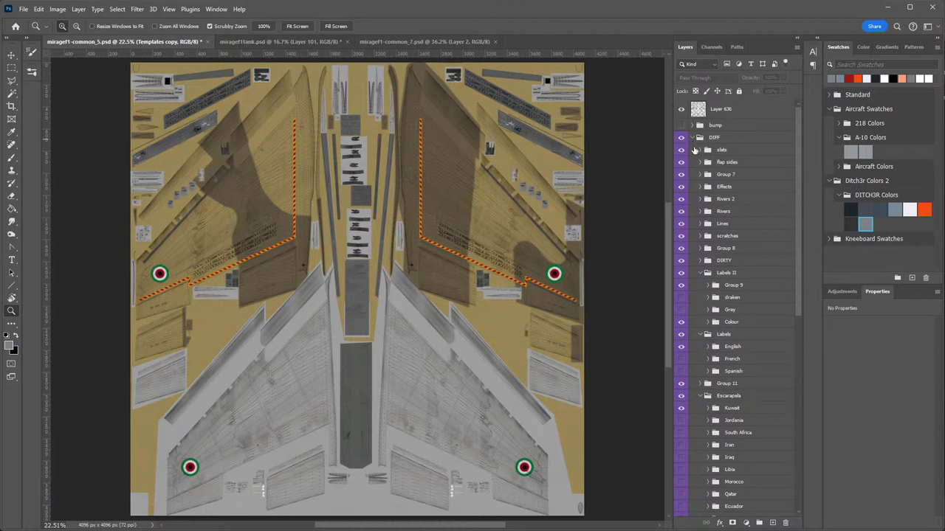
pyautogui.scroll(-4, 727, 366)
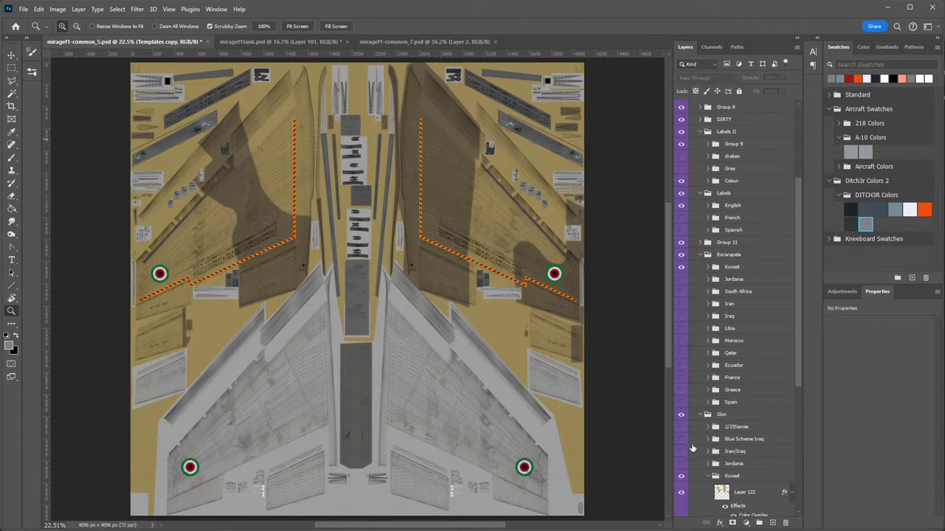
pyautogui.click(680, 417)
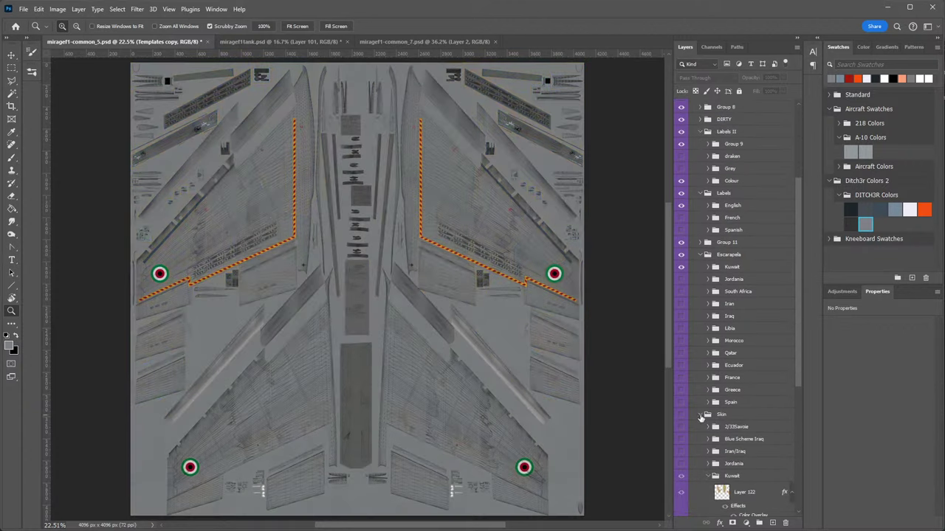
pyautogui.click(707, 414)
pyautogui.scroll(2, 715, 232)
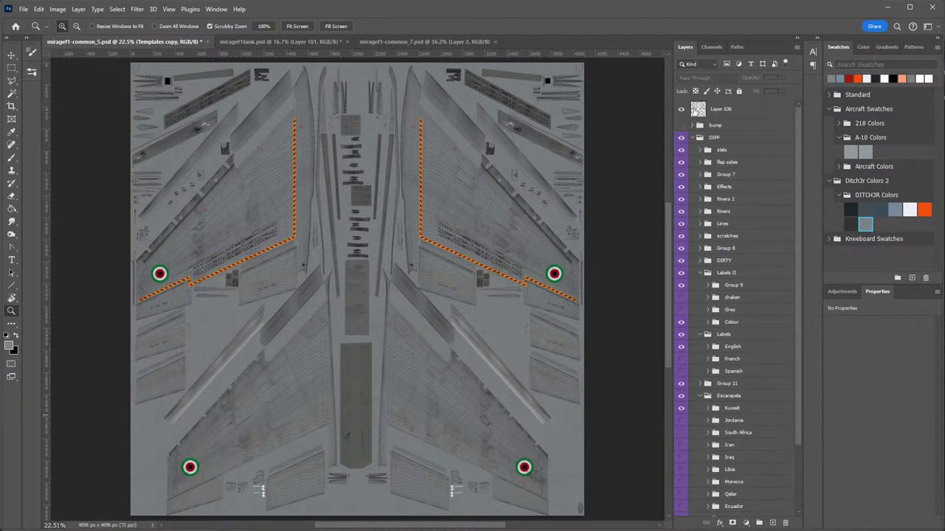
pyautogui.click(683, 108)
pyautogui.click(692, 137)
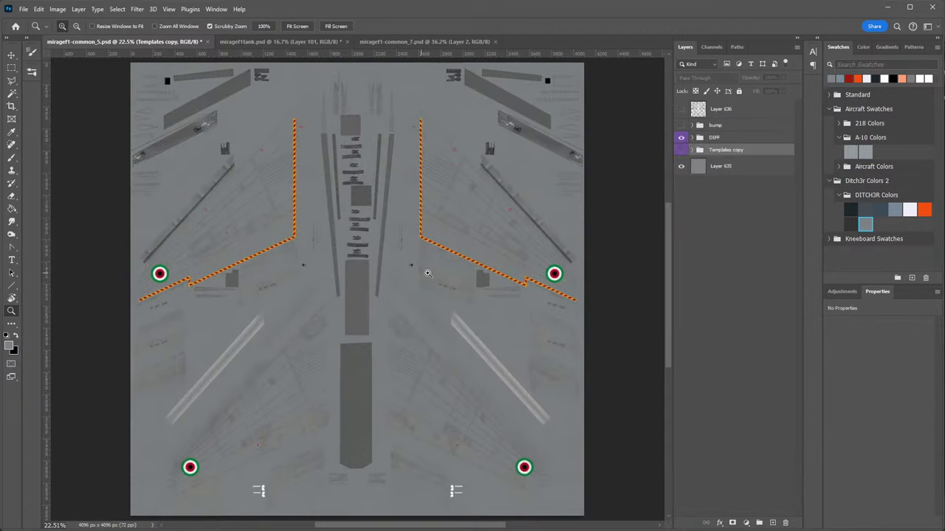
# Save miragef1-common_5.psd with the Templates copy group hidden, and close it.
pyautogui.click(682, 150)
pyautogui.hotkey('ctrl', 's')
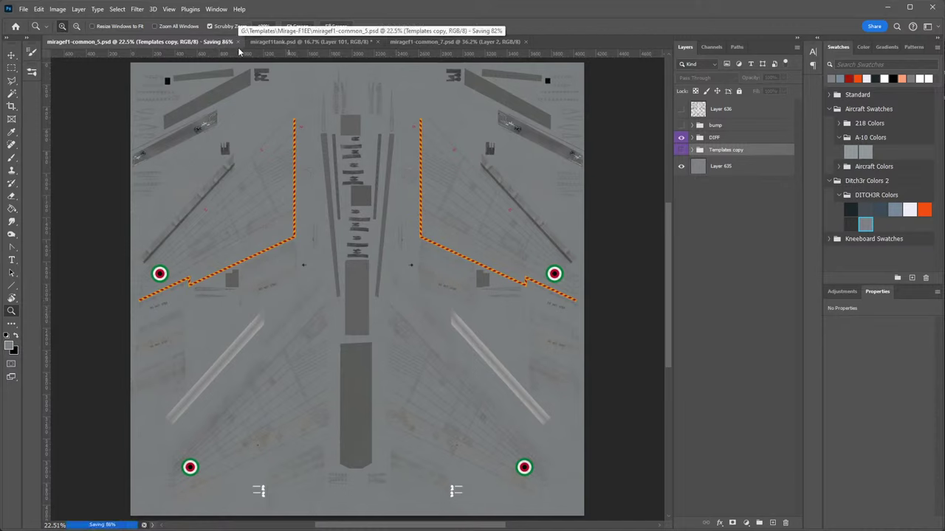
pyautogui.click(204, 42)
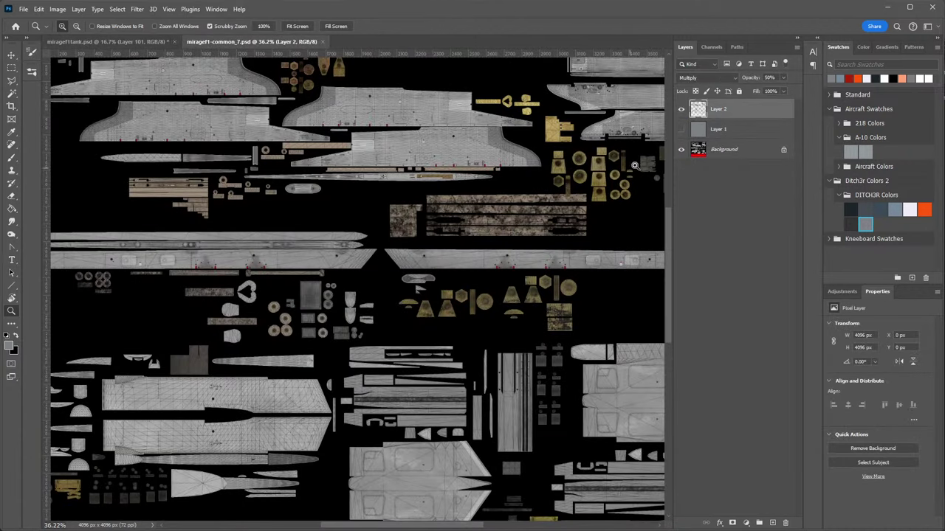
# Show the grey Layer 1 in miragef1-common_7.psd.
pyautogui.click(682, 130)
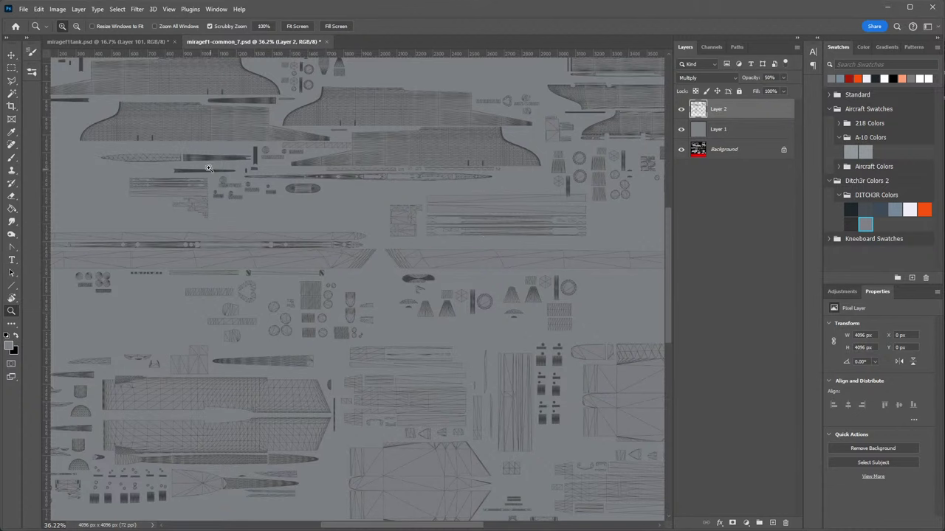
pyautogui.click(23, 9)
pyautogui.click(59, 139)
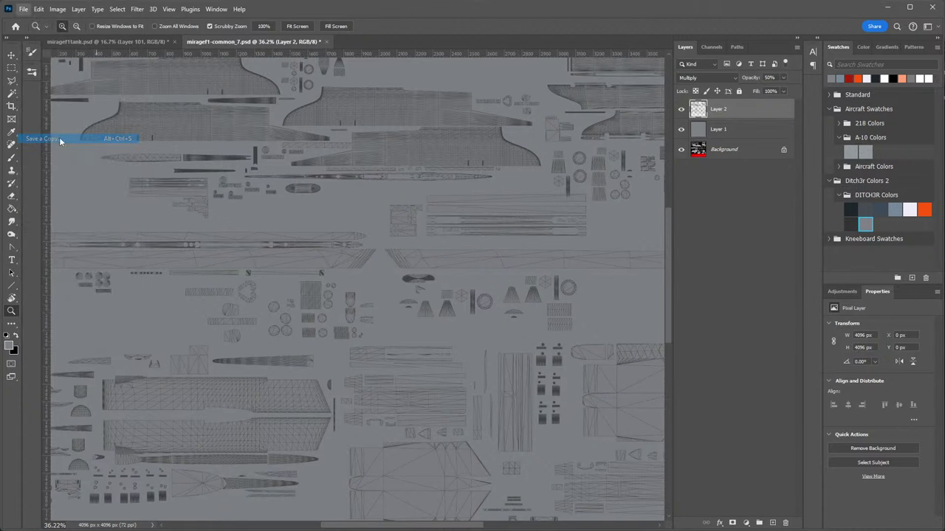
pyautogui.click(495, 384)
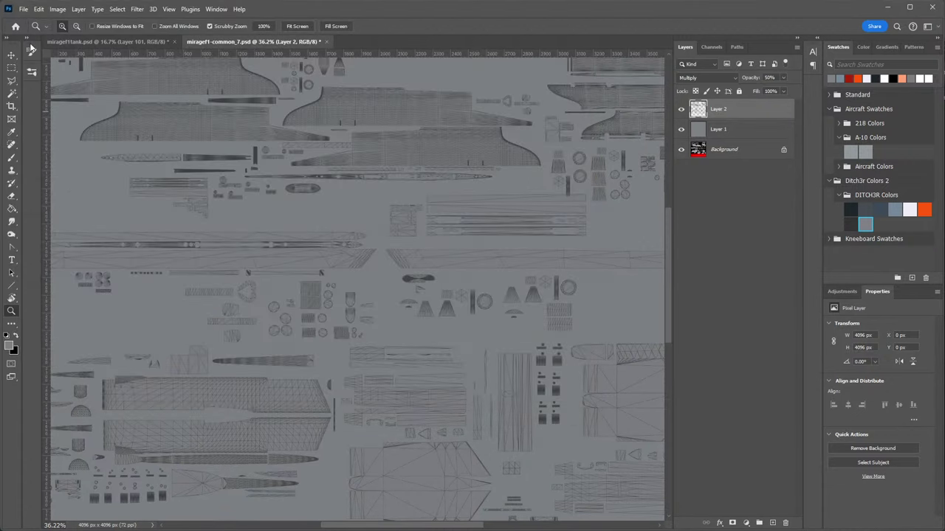
# Save miragef1-common_7.psd with its grey layer and UV overlay shown, and close it.
pyautogui.click(23, 8)
pyautogui.click(62, 121)
pyautogui.click(323, 42)
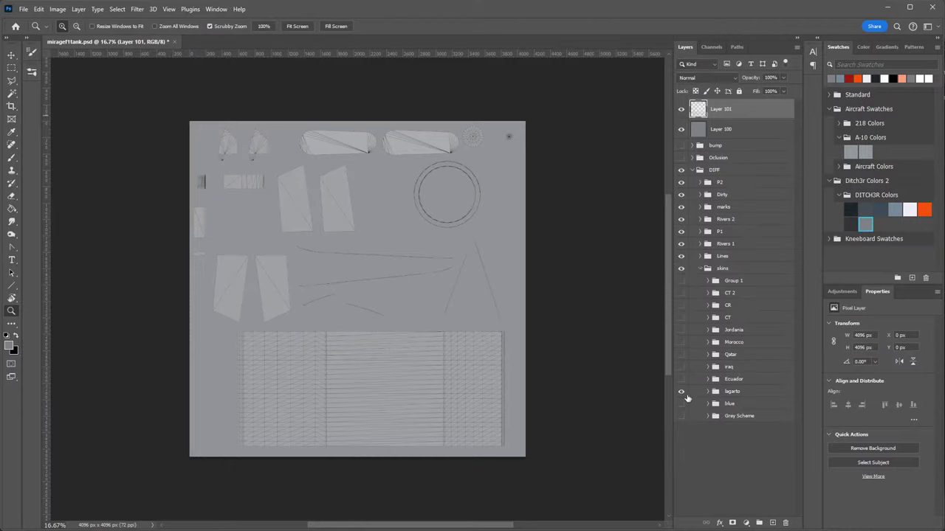
# Collapse the skins group and move the grey Layer 100 beneath the DIFF group, then save and close miragef1tank.psd.
pyautogui.click(707, 268)
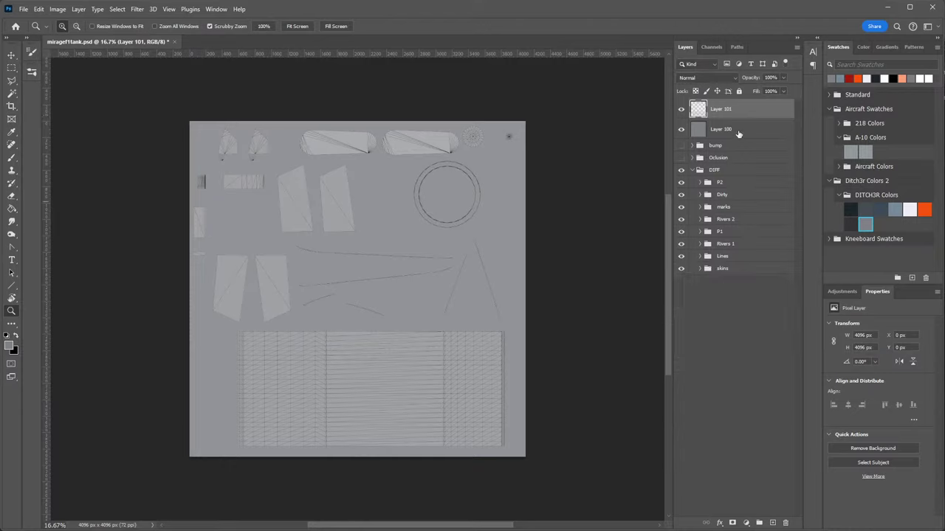
pyautogui.moveTo(720, 129); pyautogui.dragTo(742, 291)
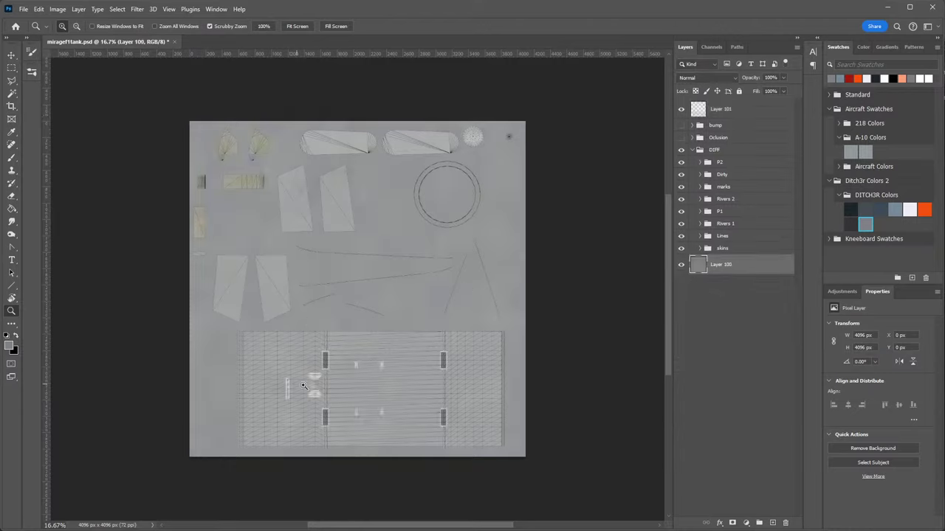
pyautogui.hotkey('ctrl', 's')
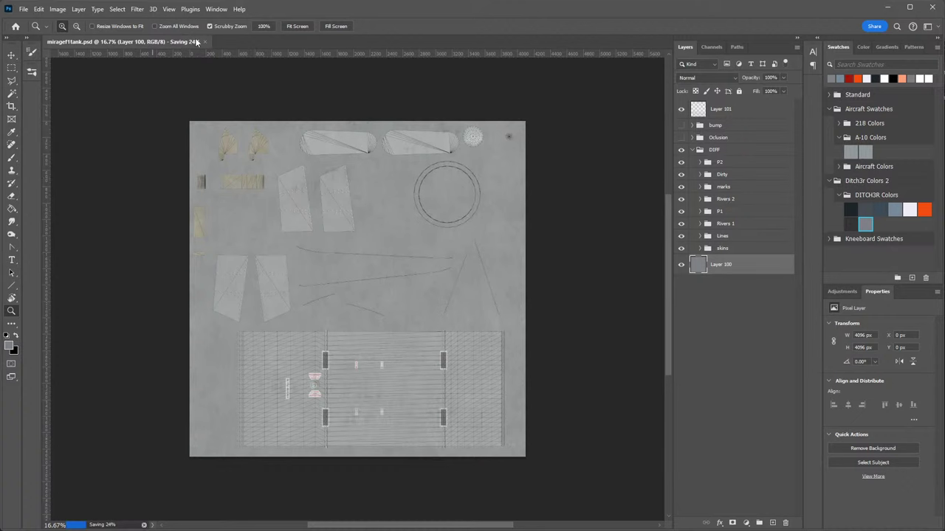
pyautogui.click(206, 42)
pyautogui.click(461, 202)
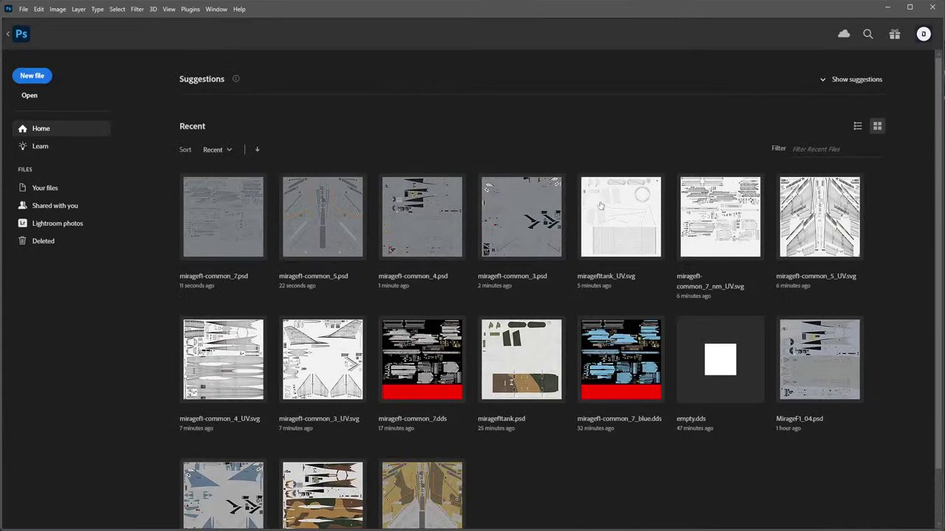
# Switch to ModelViewer2.0 and load the recently used mirage-f1.edm aircraft model.
pyautogui.hotkey('alt', 'Tab')
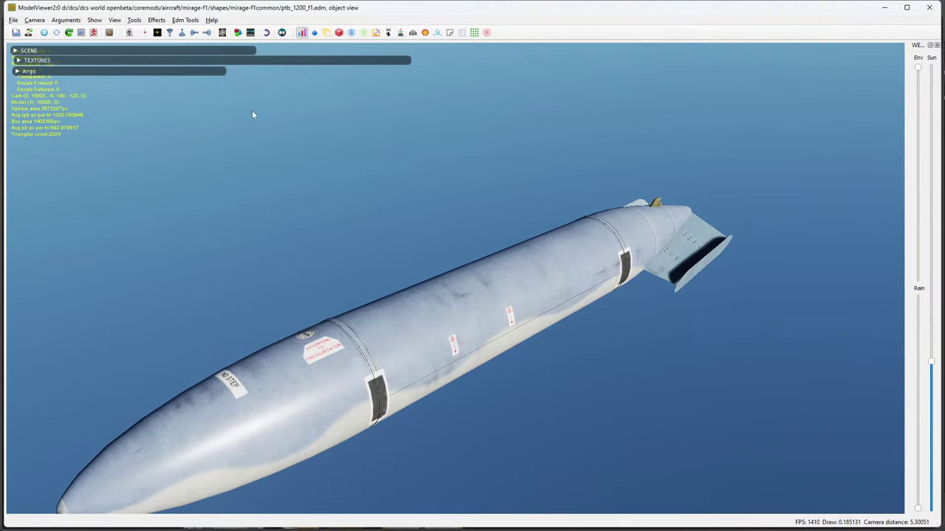
pyautogui.click(16, 21)
pyautogui.moveTo(45, 88)
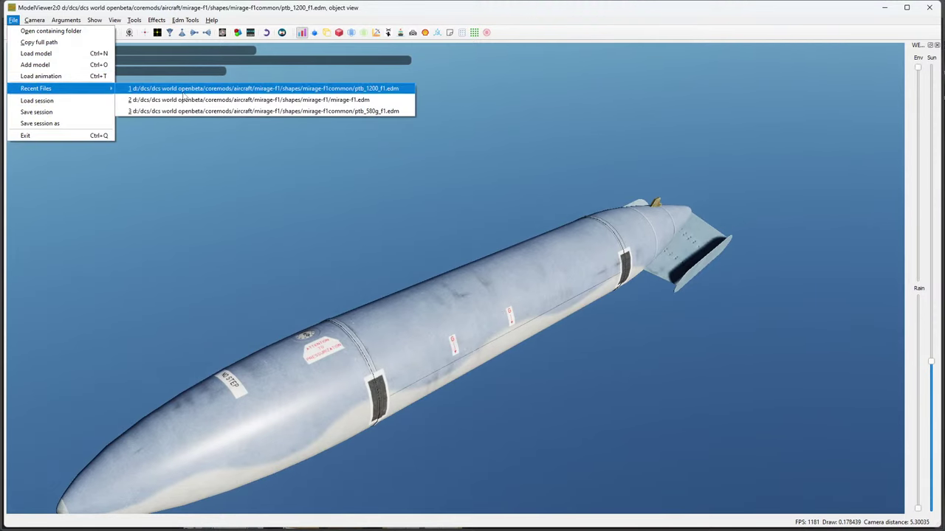
pyautogui.click(188, 99)
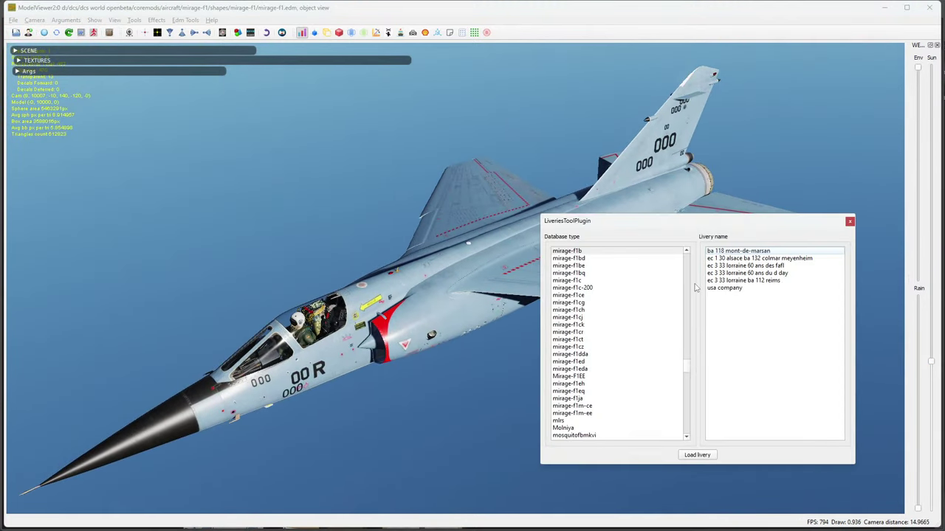
# Load the Stream Livery from the Mirage-F1EE database onto the aircraft, close the liveries tool and view the model from the side.
pyautogui.scroll(-1, 610, 383)
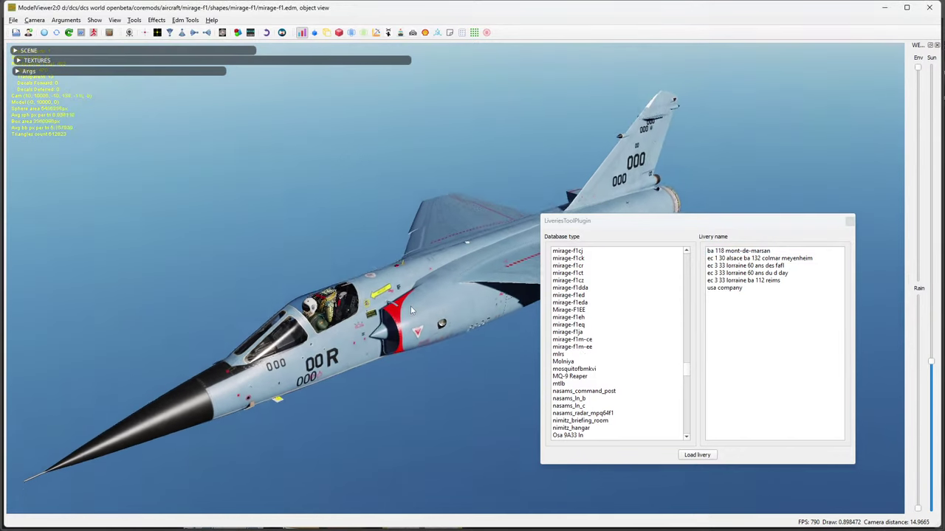
pyautogui.click(580, 310)
pyautogui.scroll(-2, 745, 400)
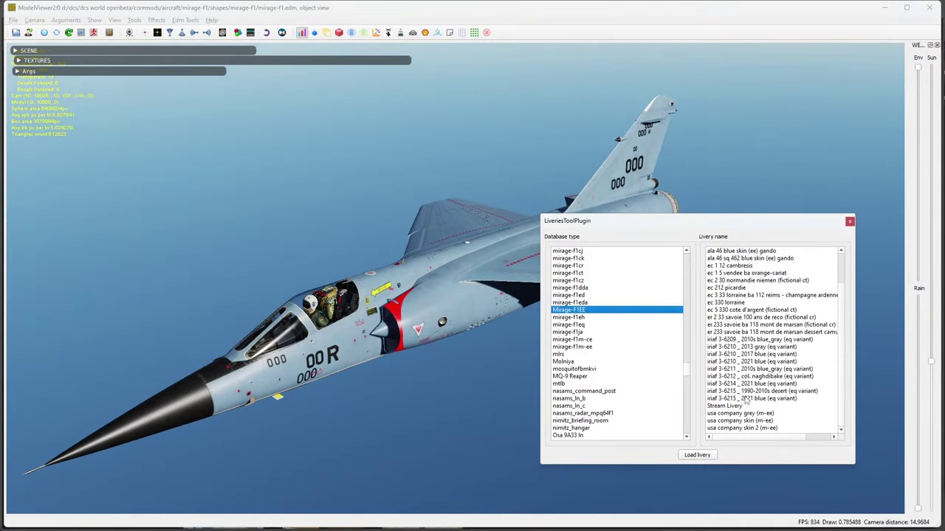
pyautogui.doubleClick(732, 407)
pyautogui.moveTo(500, 352); pyautogui.dragTo(356, 279)
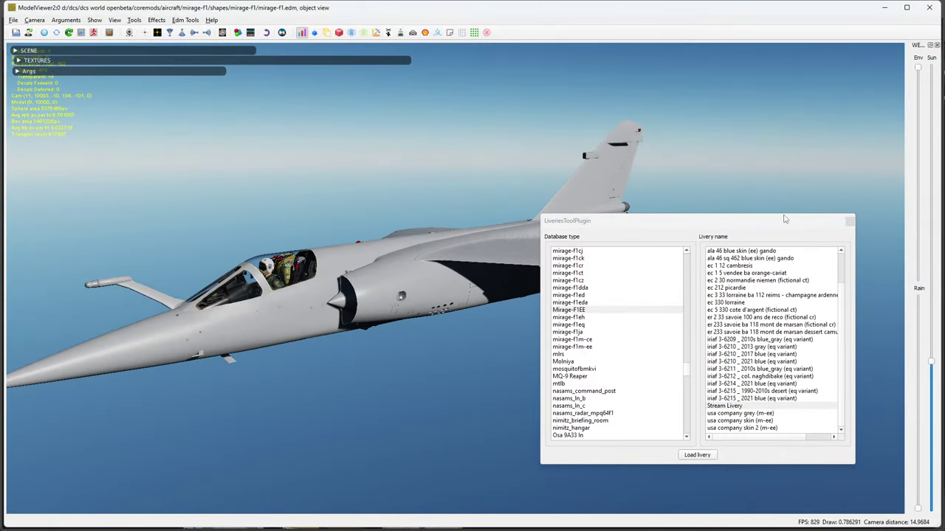
pyautogui.click(849, 222)
pyautogui.moveTo(574, 224); pyautogui.dragTo(565, 269)
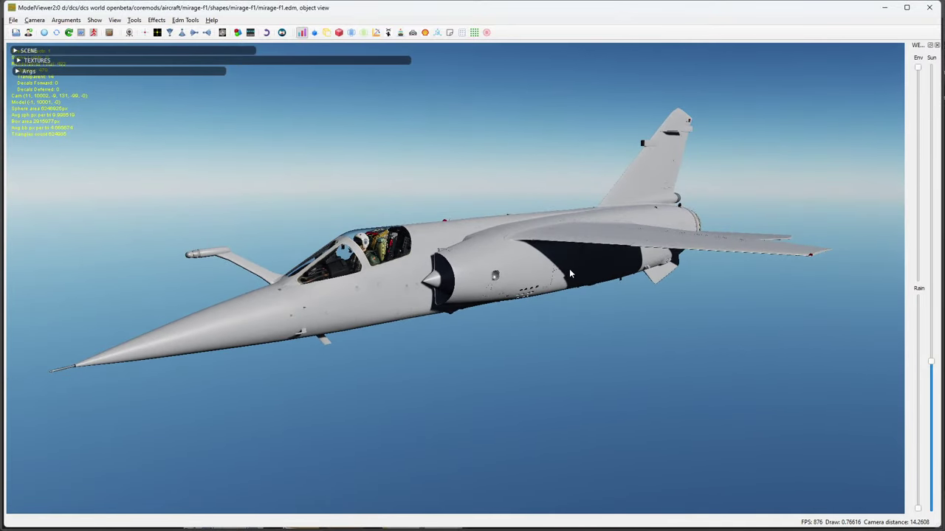